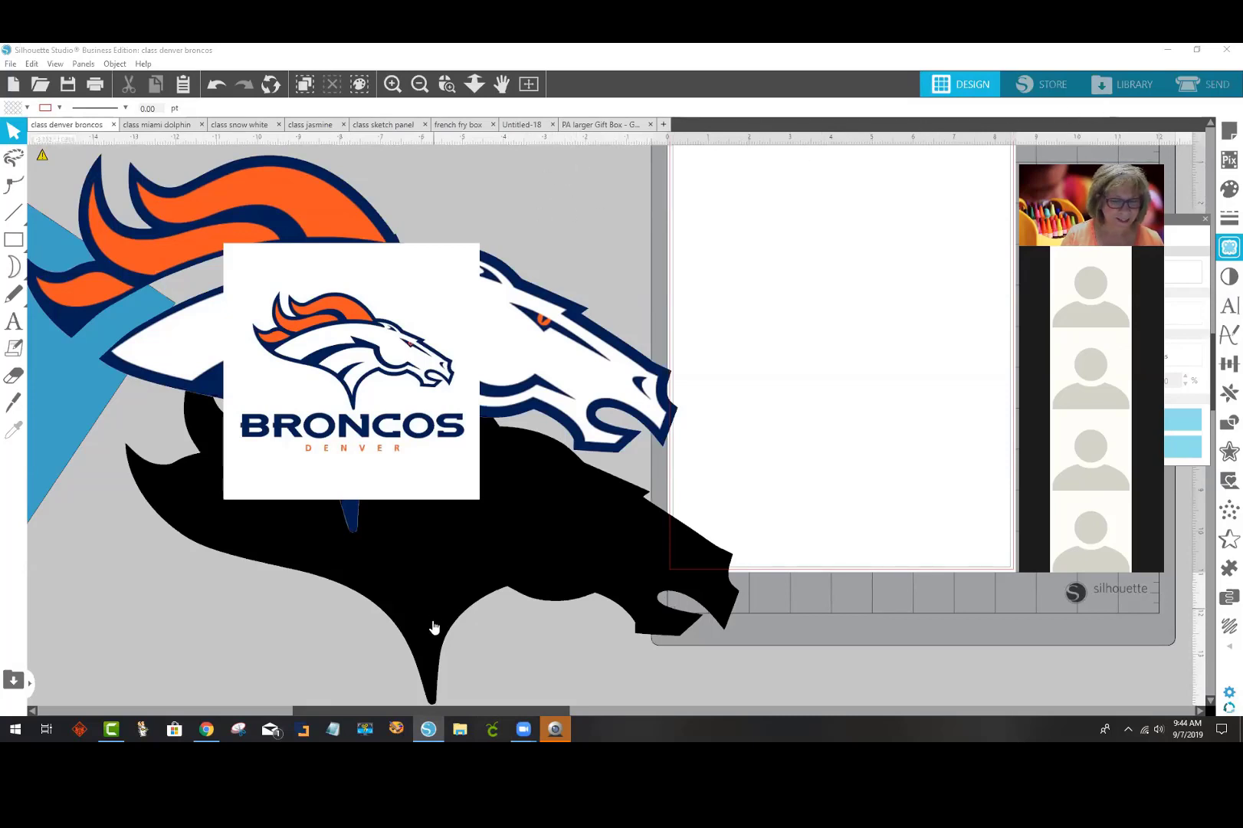
Step: Switch to the Untitled-18 drawing and ungroup the shaggy-haired ghost at the end of the row
{"action": "left_click", "coordinate": [597, 127]}
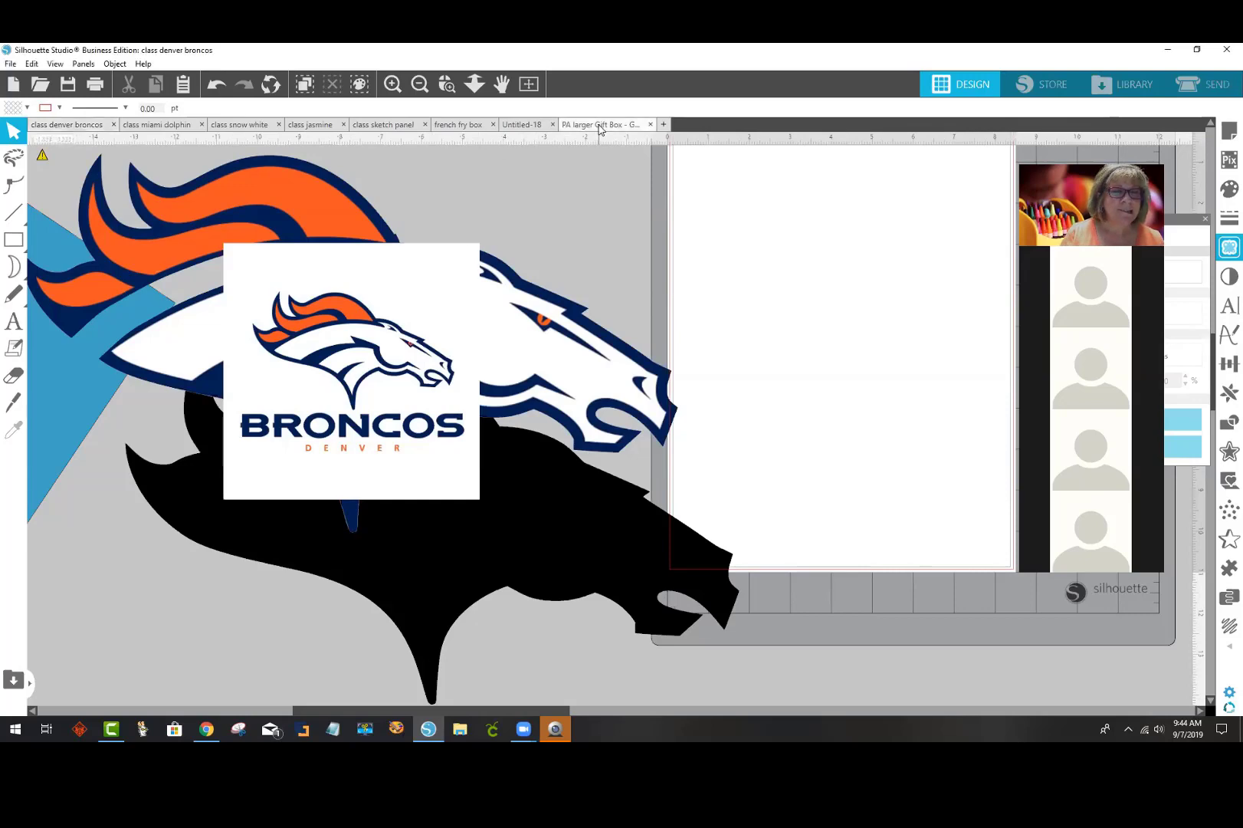
{"action": "left_click", "coordinate": [515, 126]}
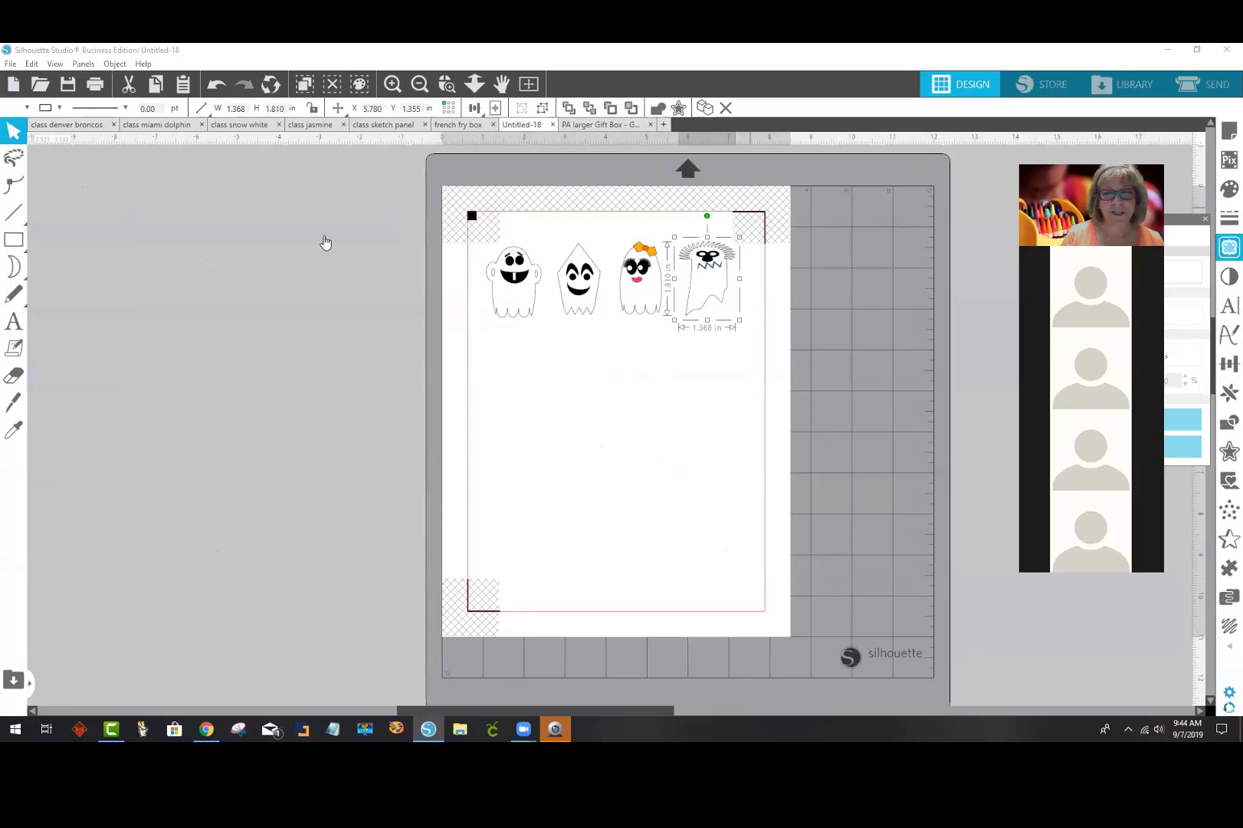
{"action": "left_click", "coordinate": [827, 329]}
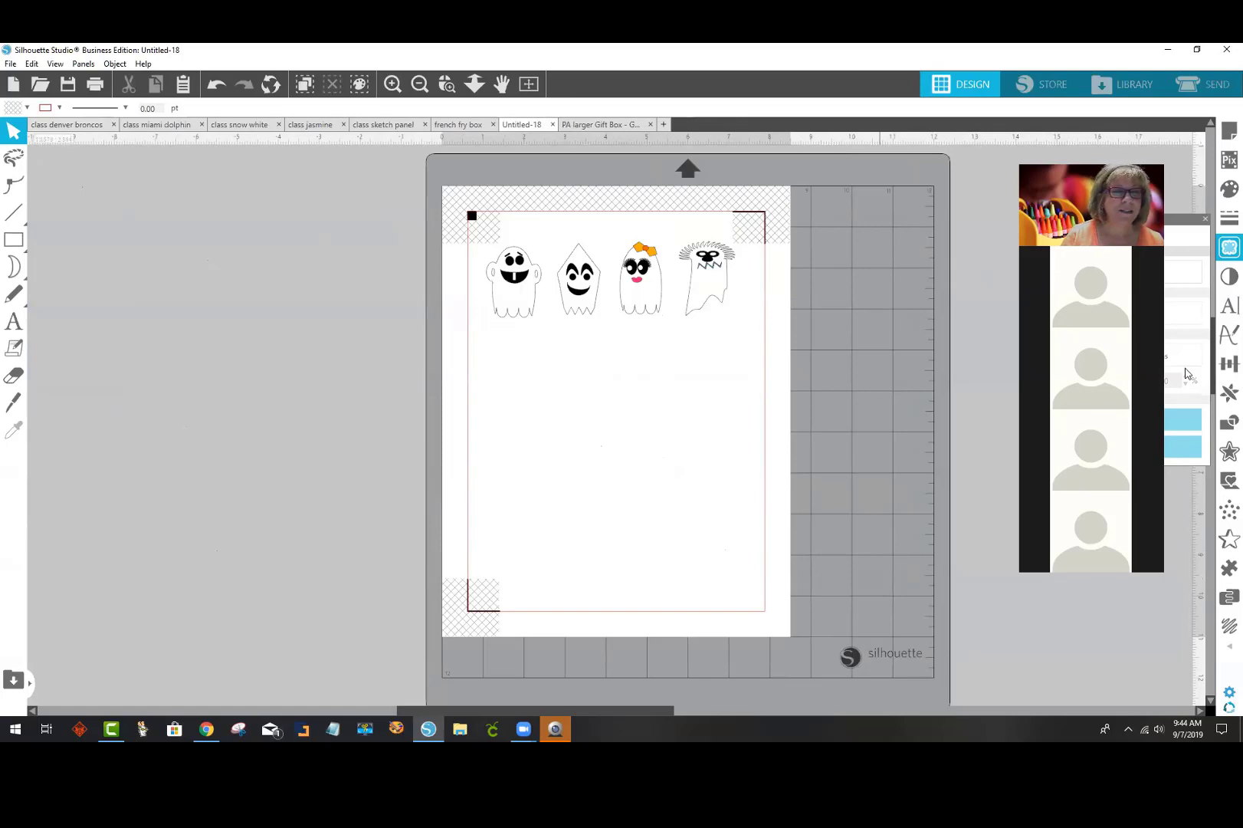
{"action": "key", "text": "z"}
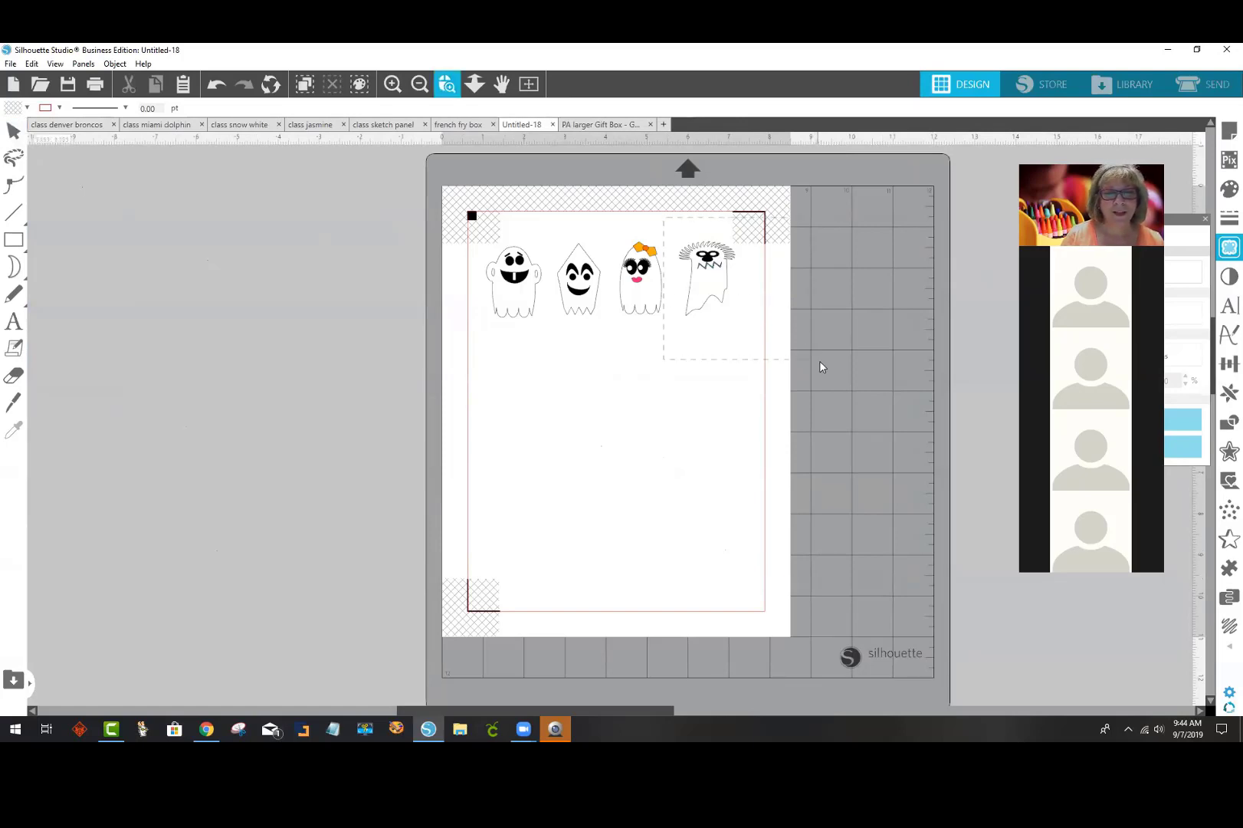
{"action": "left_click_drag", "start_coordinate": [820, 366], "coordinate": [820, 368]}
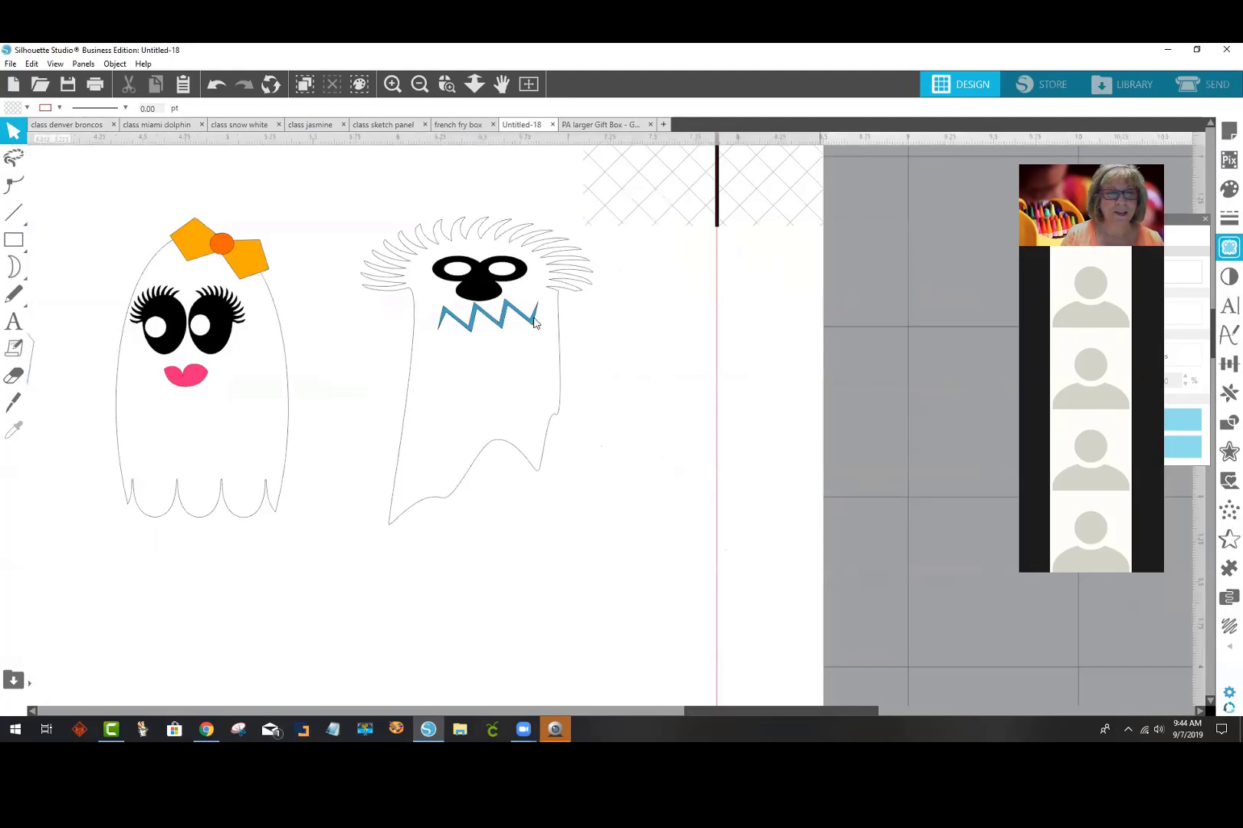
{"action": "left_click", "coordinate": [413, 301]}
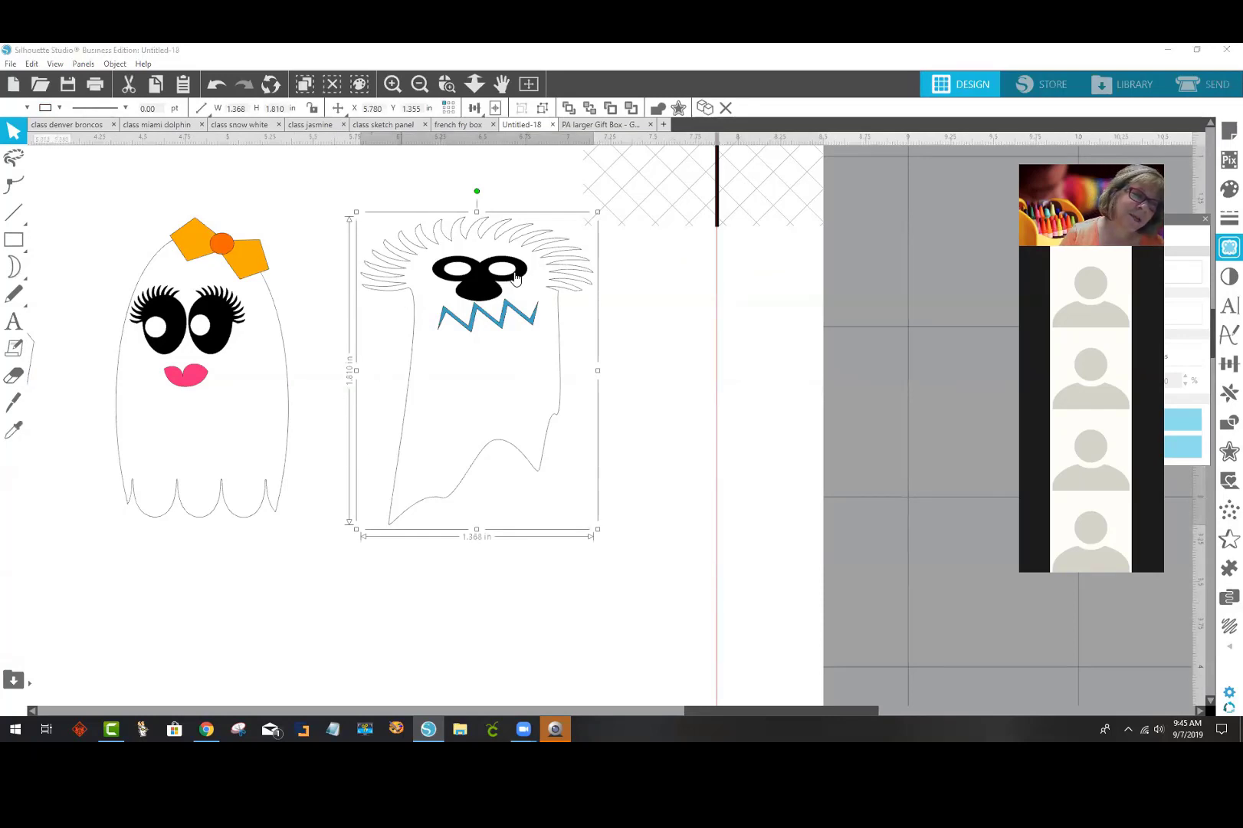
{"action": "left_click", "coordinate": [503, 330]}
{"action": "key", "text": "Up"}
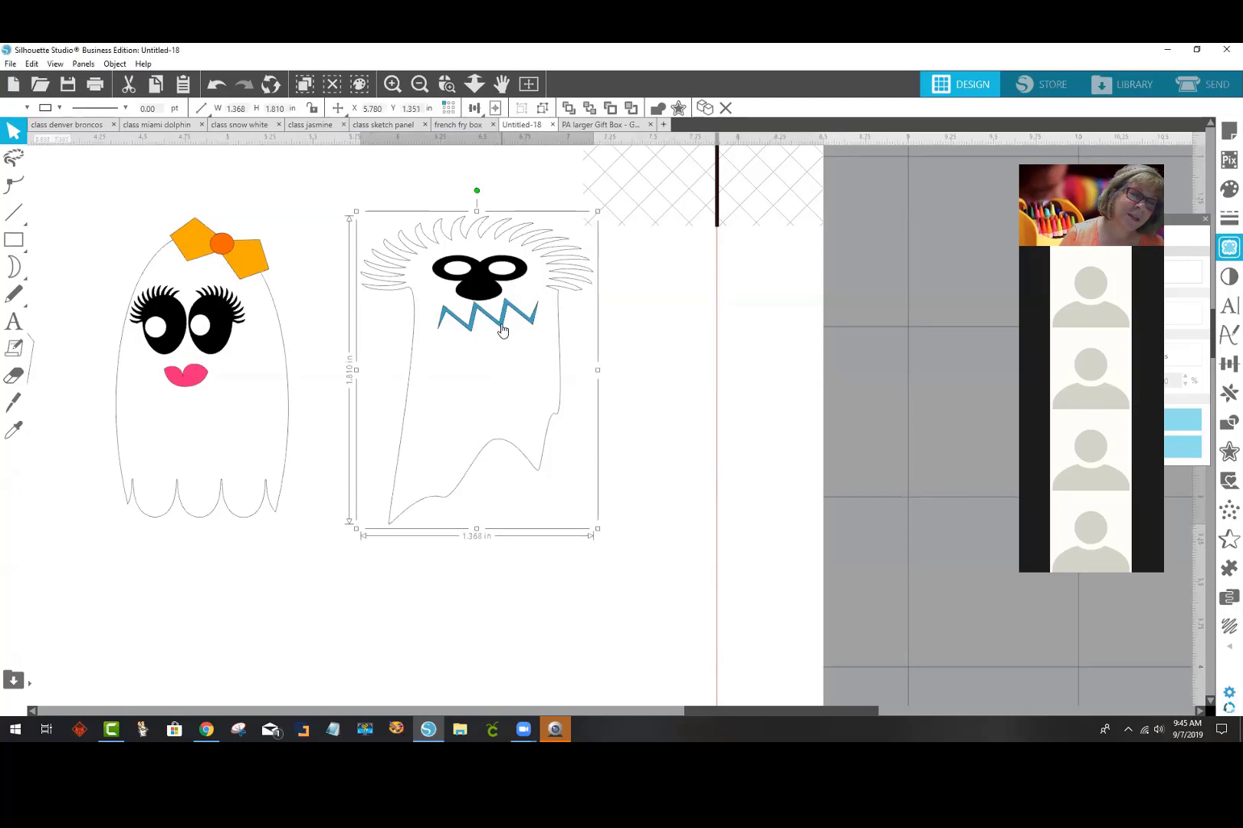
{"action": "right_click", "coordinate": [502, 329]}
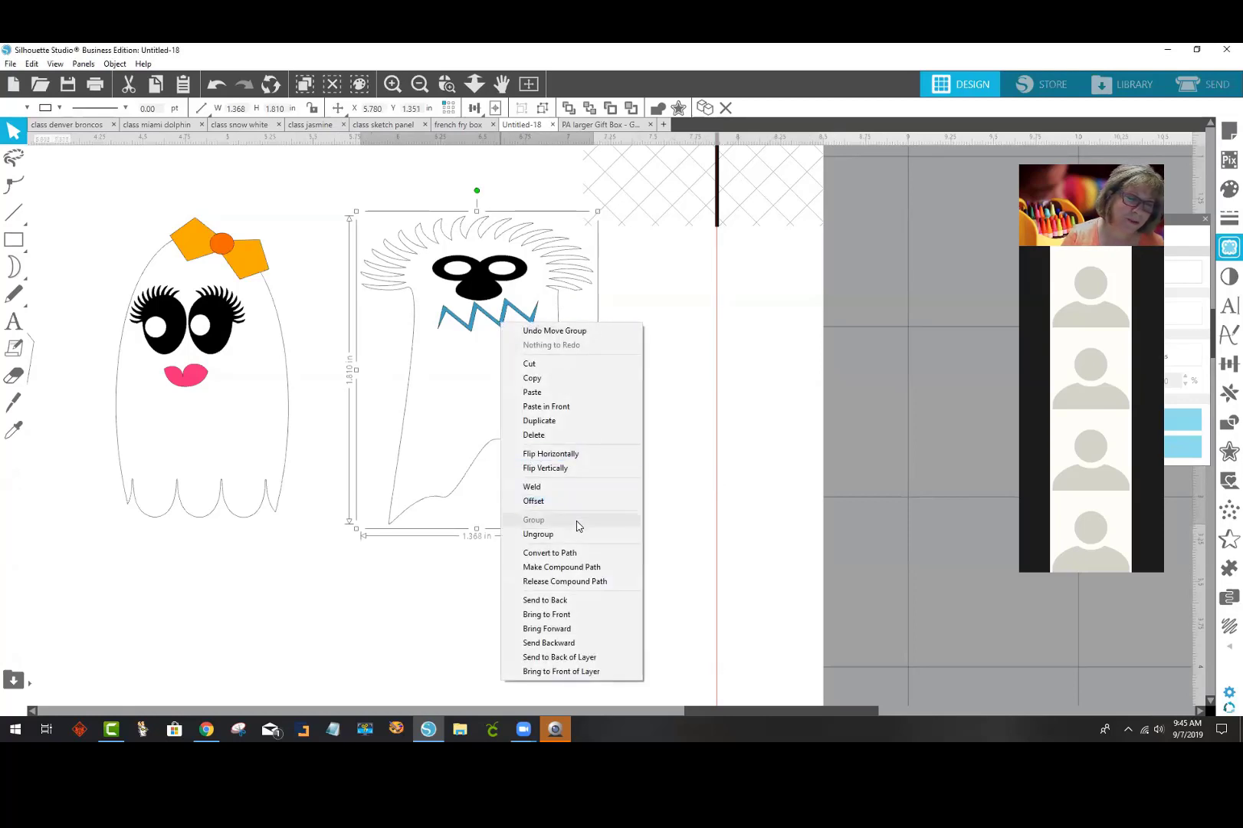
{"action": "left_click", "coordinate": [547, 534]}
{"action": "right_click", "coordinate": [502, 326]}
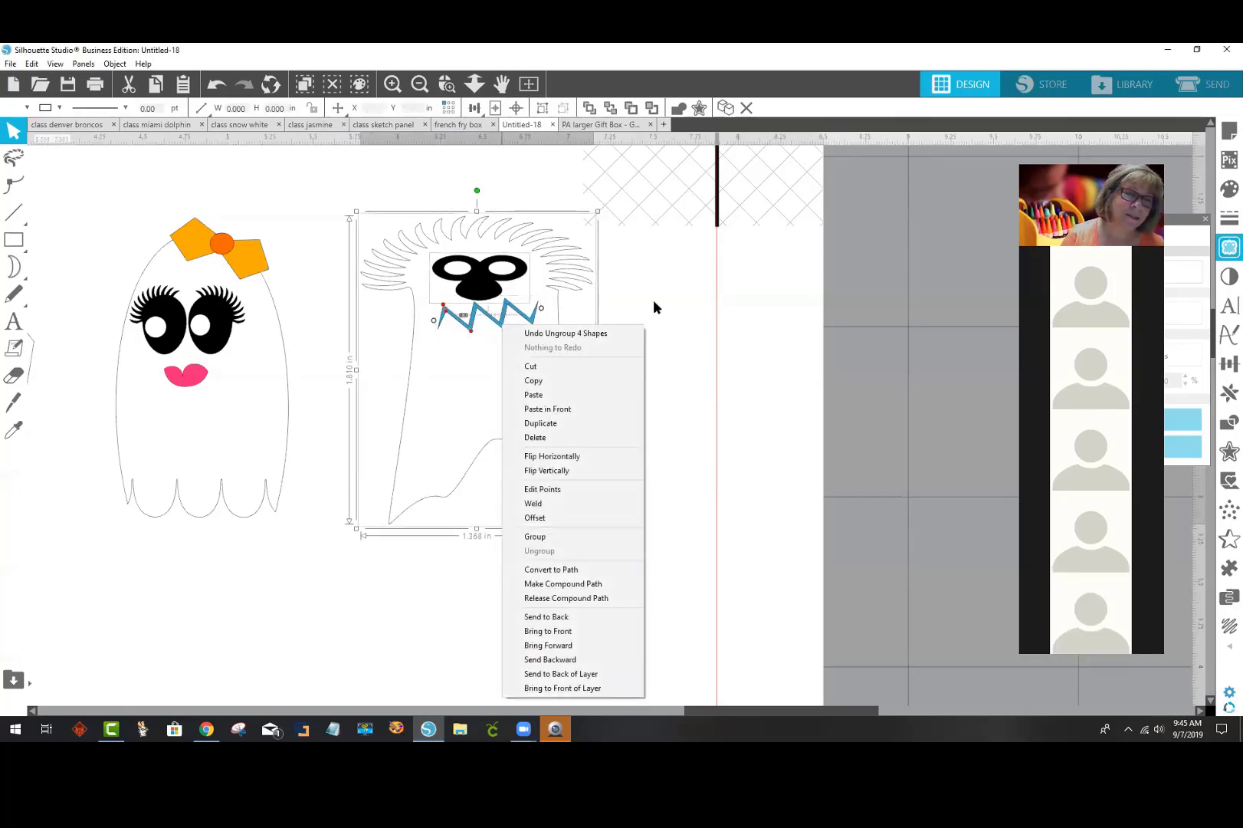
{"action": "left_click", "coordinate": [655, 301]}
Step: Fill the shaggy ghost's blue zigzag mouth with black
{"action": "left_click", "coordinate": [531, 321]}
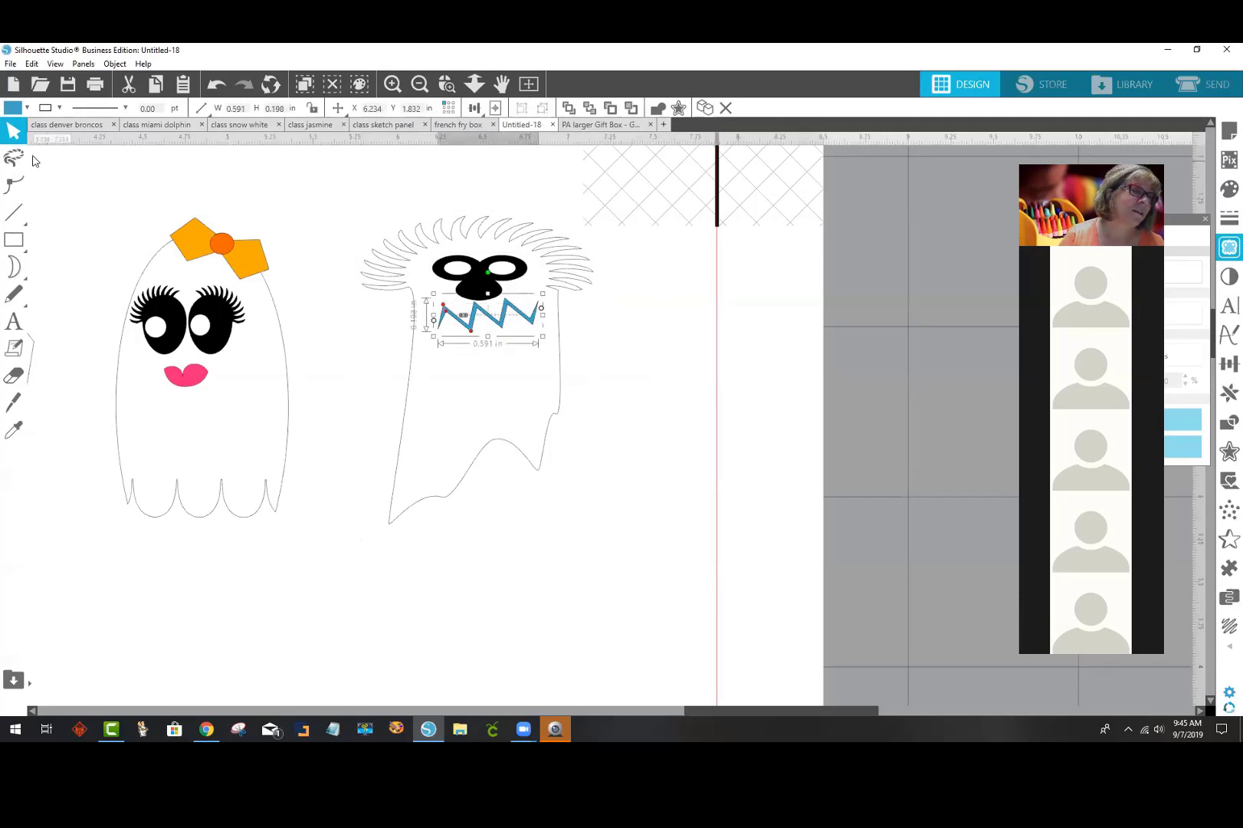
{"action": "left_click", "coordinate": [23, 109]}
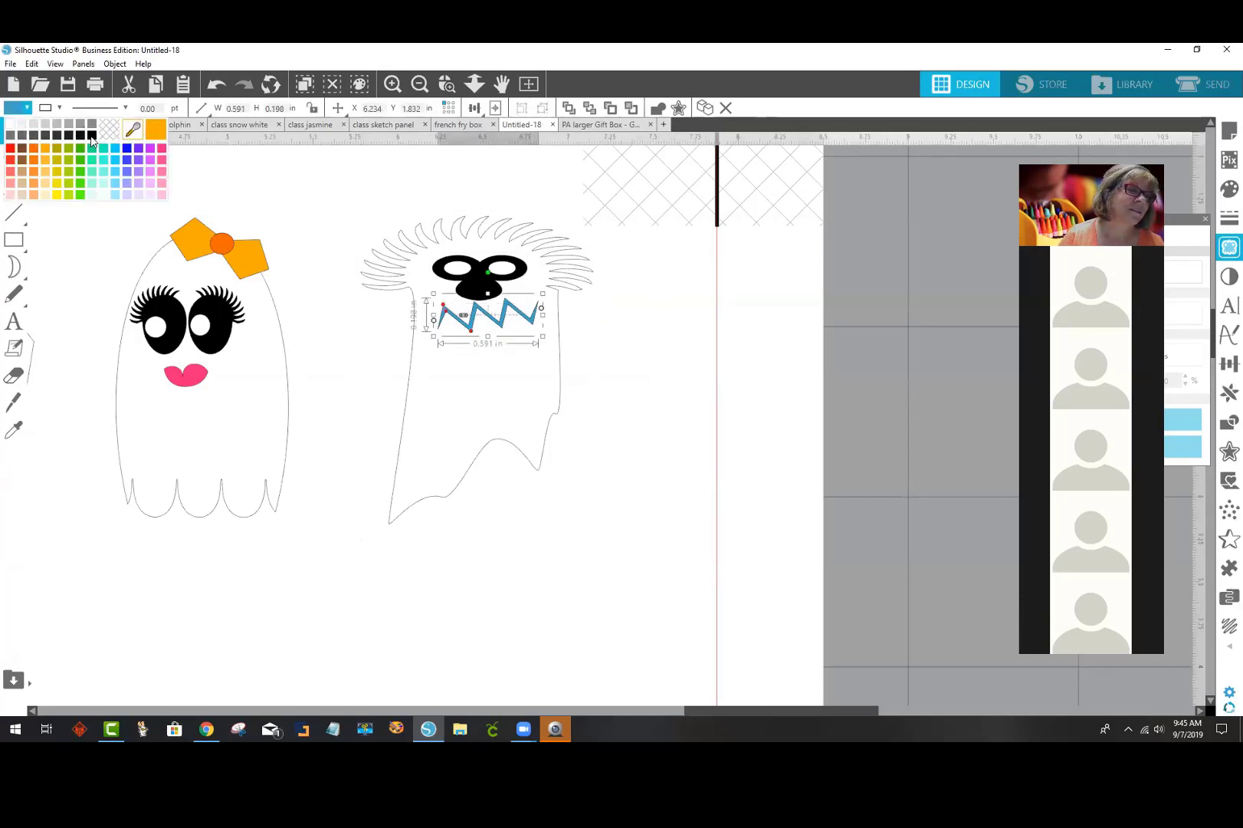
{"action": "left_click", "coordinate": [84, 136]}
{"action": "left_click", "coordinate": [646, 311]}
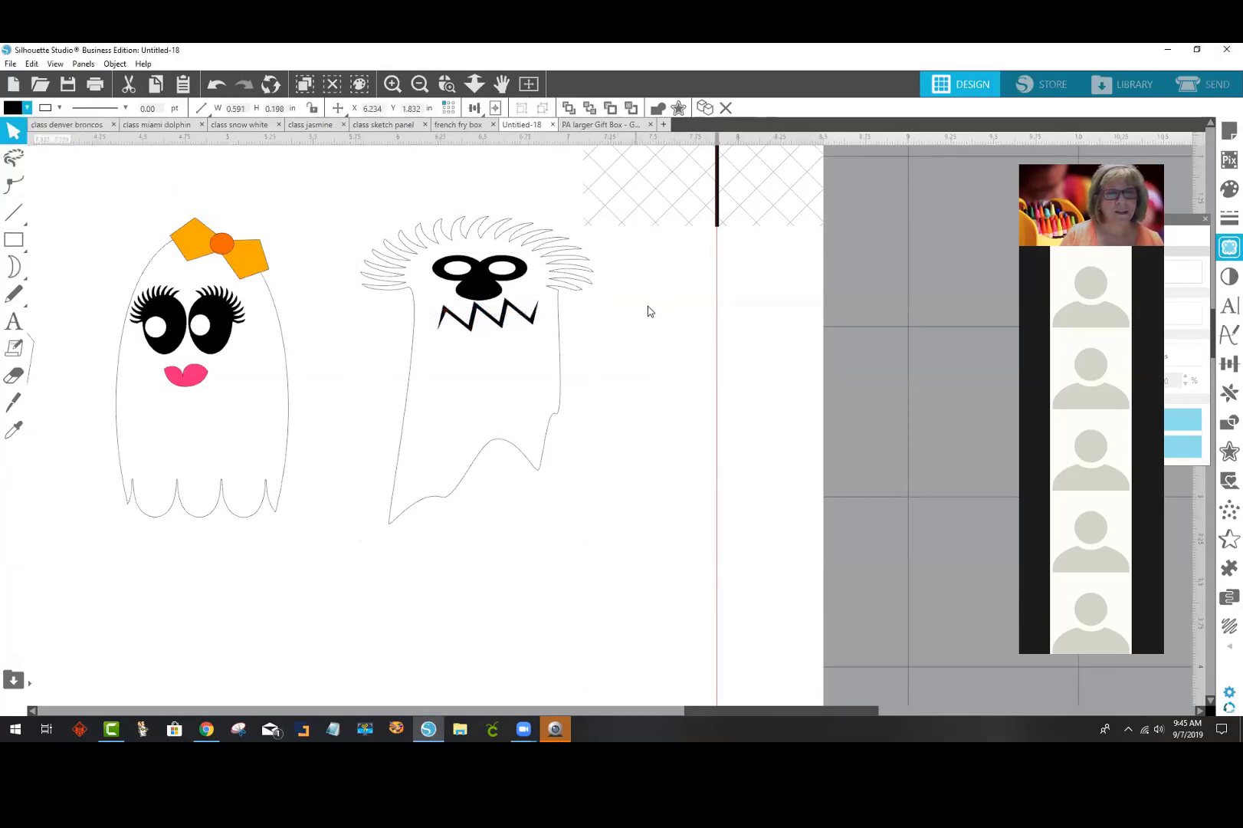
Step: Group all pieces of the shaggy ghost back together
{"action": "left_click", "coordinate": [397, 269]}
{"action": "right_click", "coordinate": [524, 408]}
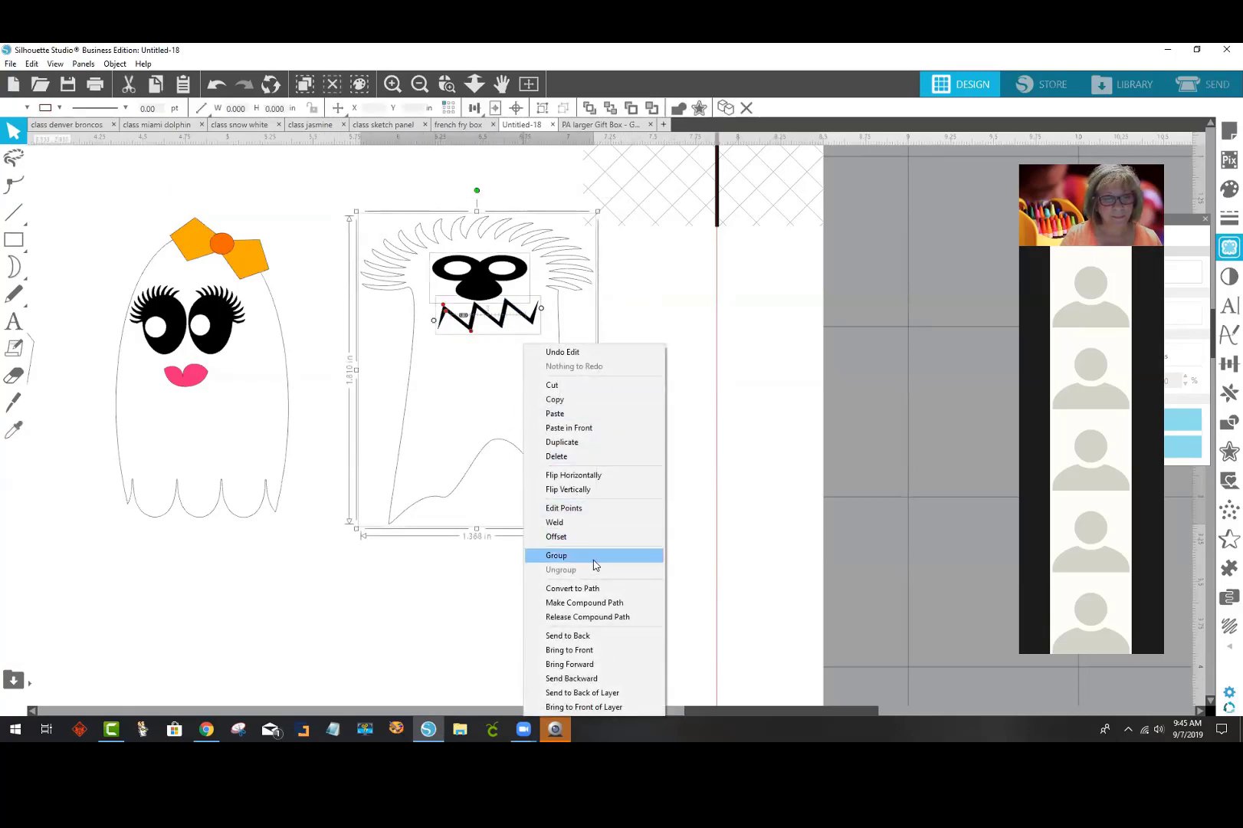
{"action": "left_click", "coordinate": [557, 555]}
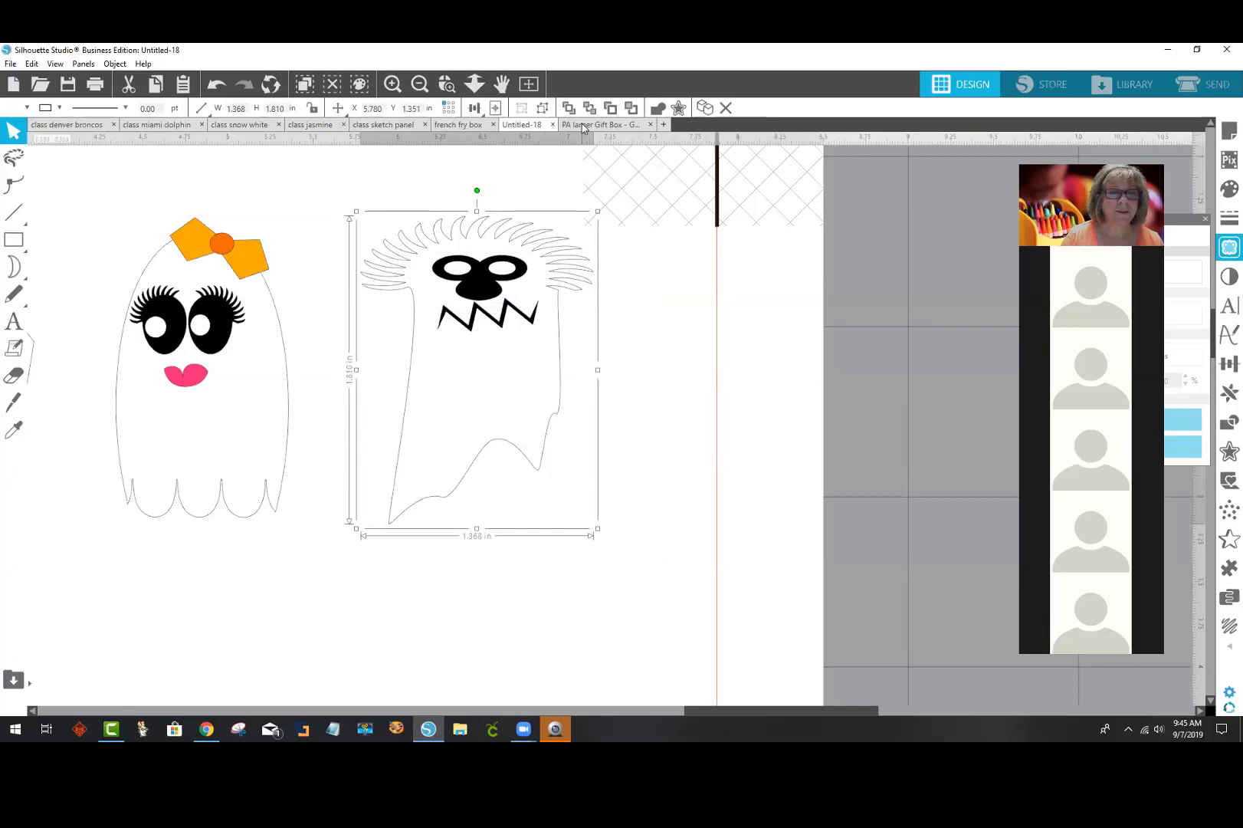
Step: Switch to the PA larger Gift Box design and place an orange square on the box's second side and an orange rectangle on the first
{"action": "left_click", "coordinate": [585, 124]}
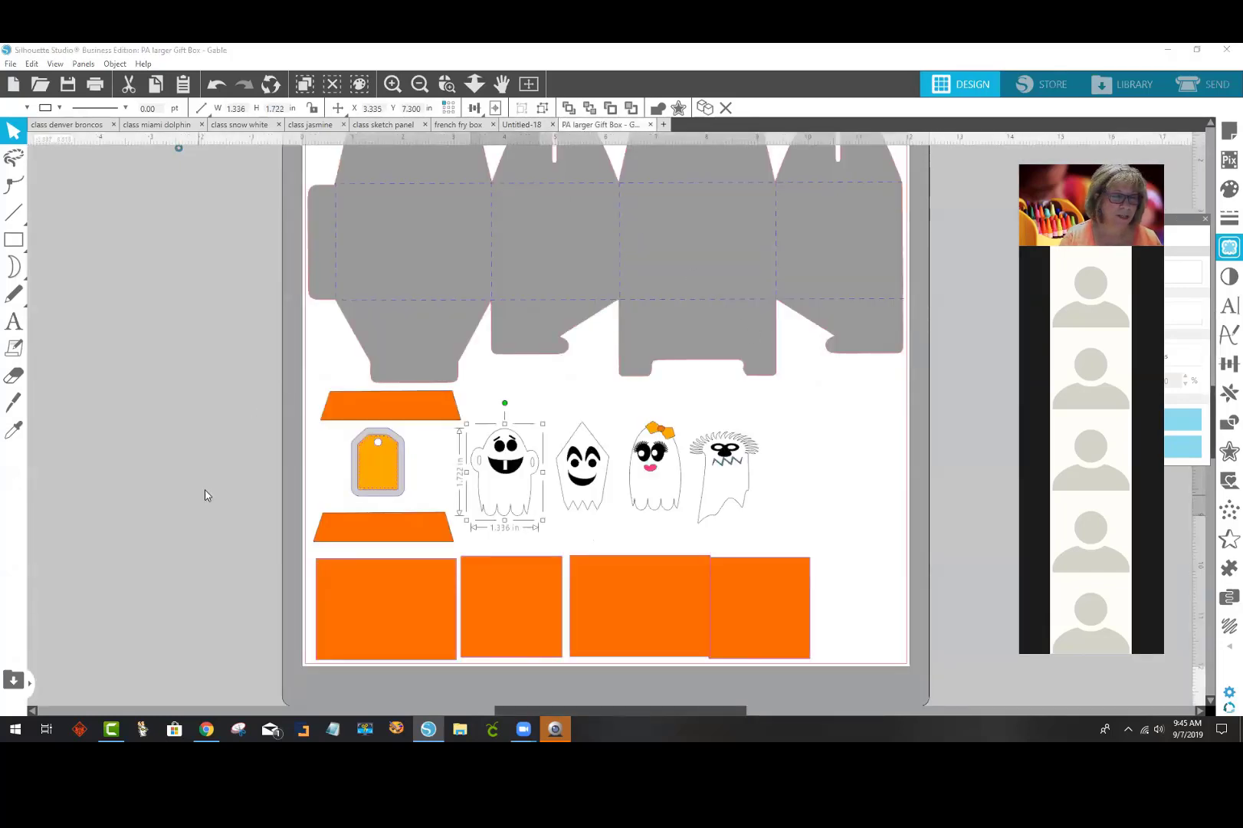
{"action": "scroll", "coordinate": [571, 379], "scroll_direction": "up", "scroll_amount": 3}
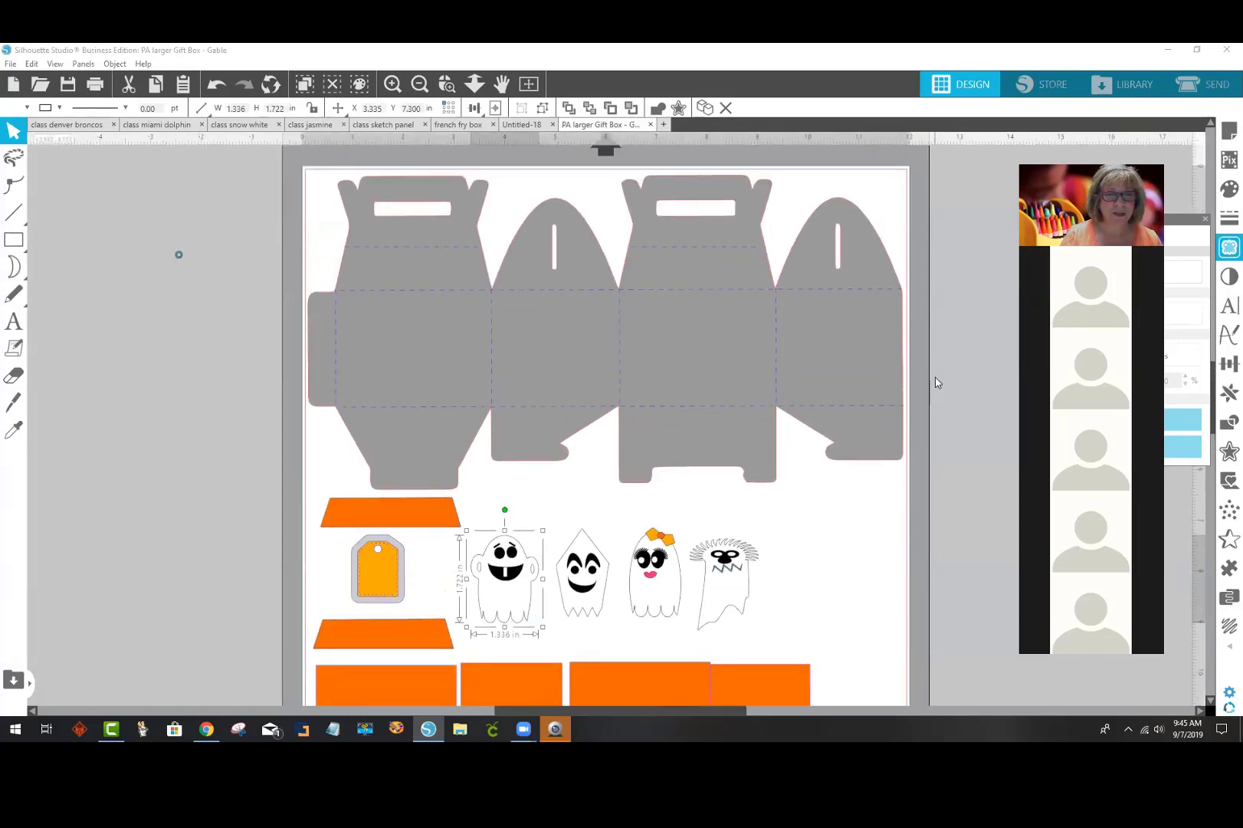
{"action": "scroll", "coordinate": [903, 445], "scroll_direction": "down", "scroll_amount": 2}
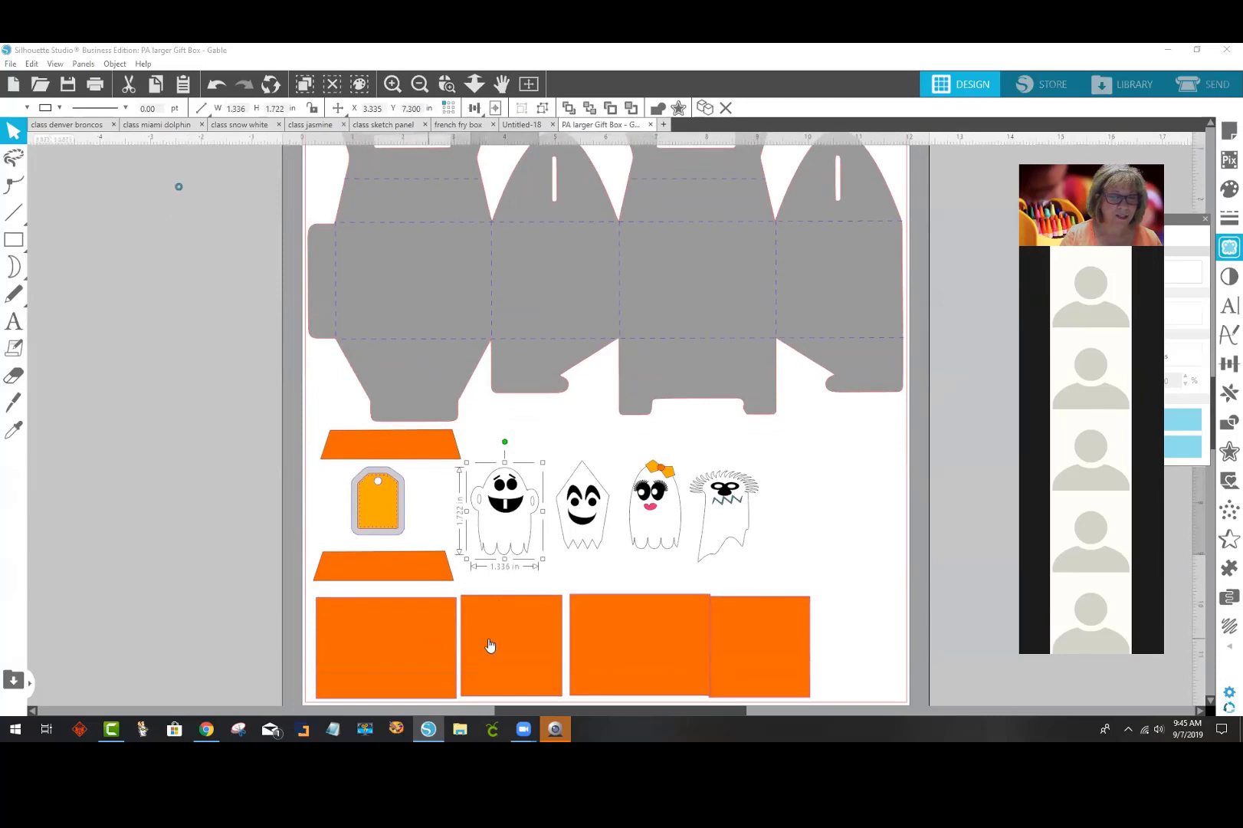
{"action": "left_click_drag", "start_coordinate": [778, 635], "coordinate": [564, 270]}
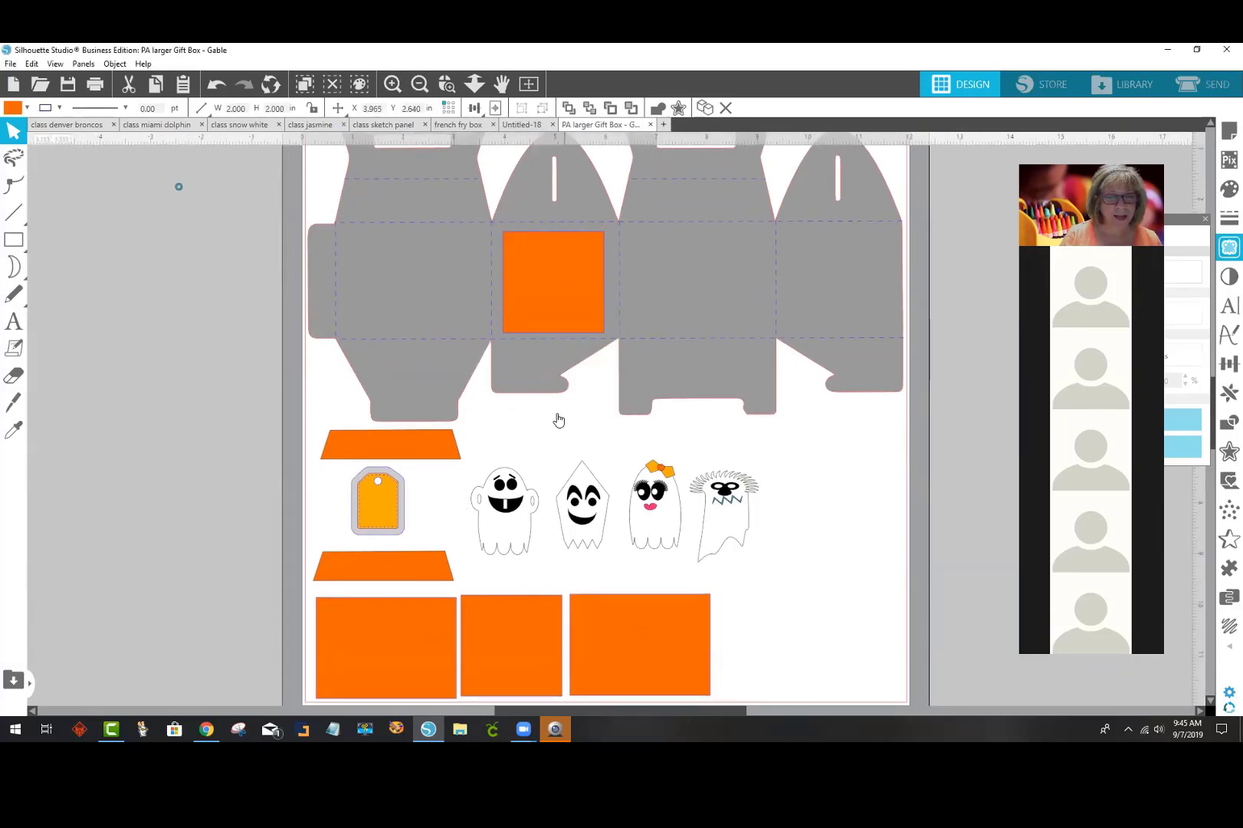
{"action": "left_click_drag", "start_coordinate": [633, 657], "coordinate": [400, 290]}
Step: Place the big-eared ghost on the first orange side panel and the pointed-head ghost on the second
{"action": "left_click_drag", "start_coordinate": [492, 496], "coordinate": [371, 275]}
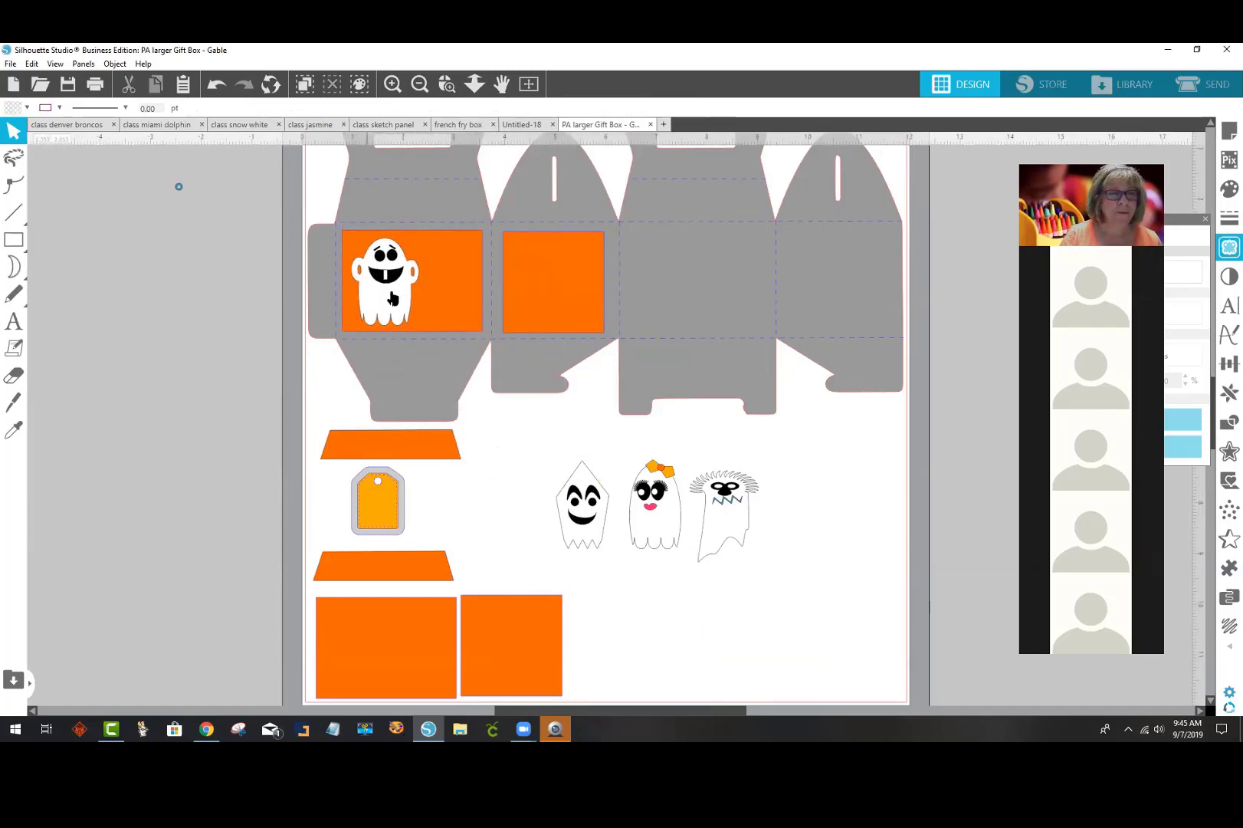
{"action": "left_click_drag", "start_coordinate": [577, 518], "coordinate": [546, 298]}
Step: Move the tag to the space vacated by the ghosts and shift the bow ghost slightly toward it
{"action": "left_click_drag", "start_coordinate": [375, 494], "coordinate": [499, 488]}
{"action": "left_click", "coordinate": [569, 535]}
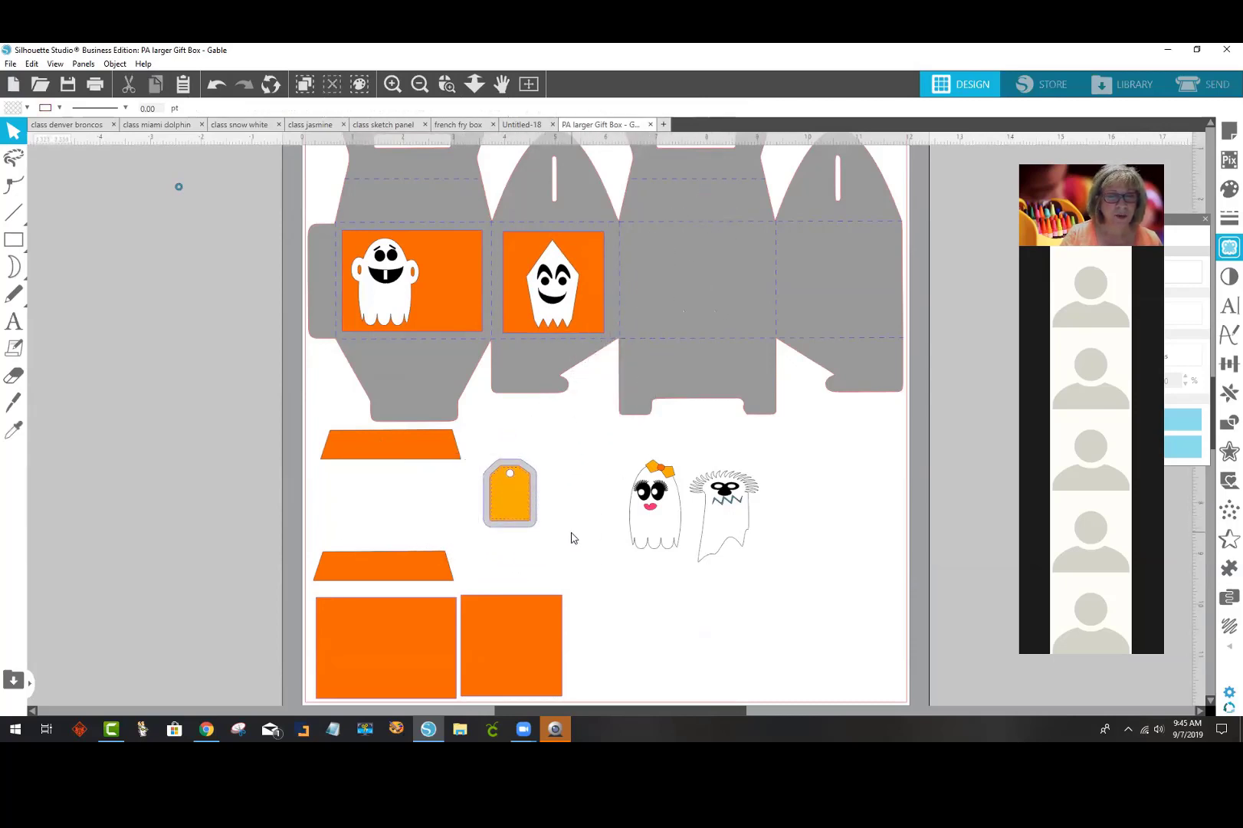
{"action": "left_click", "coordinate": [535, 498]}
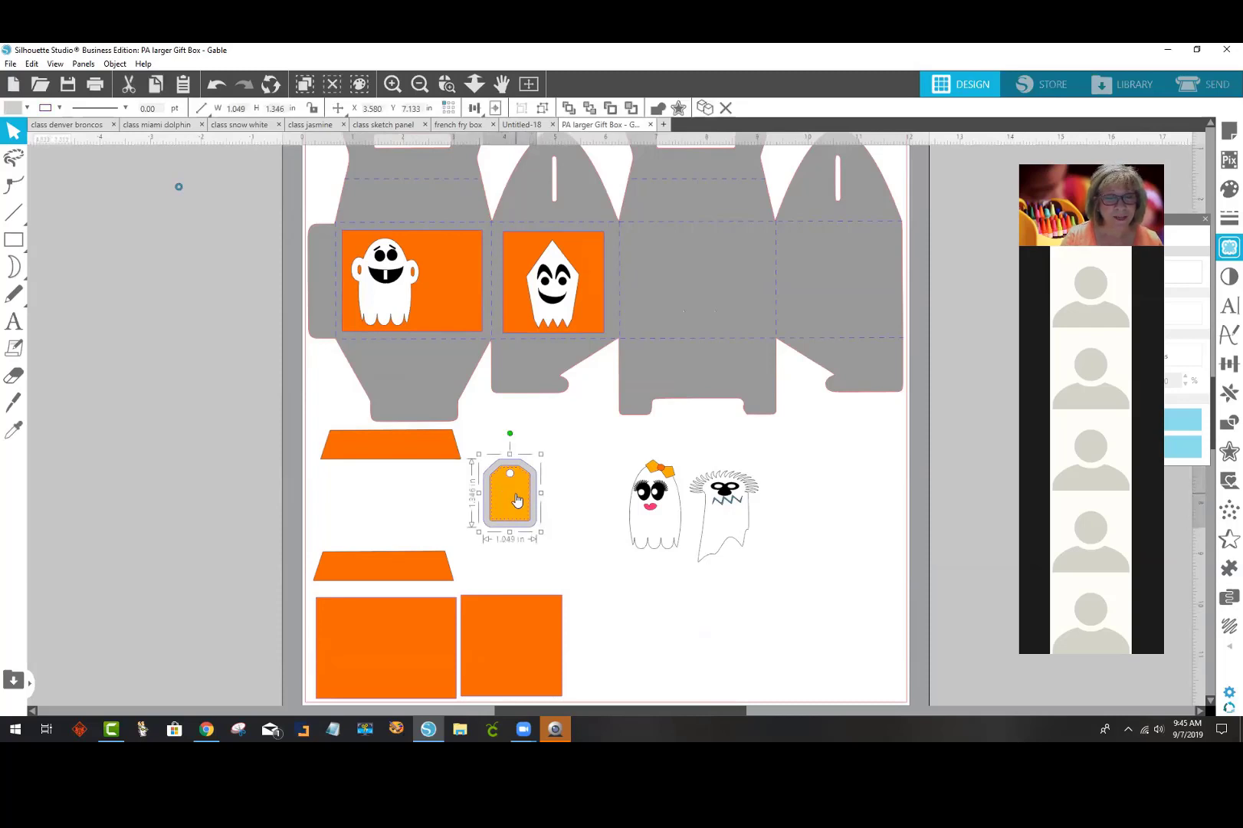
{"action": "left_click_drag", "start_coordinate": [650, 528], "coordinate": [625, 523]}
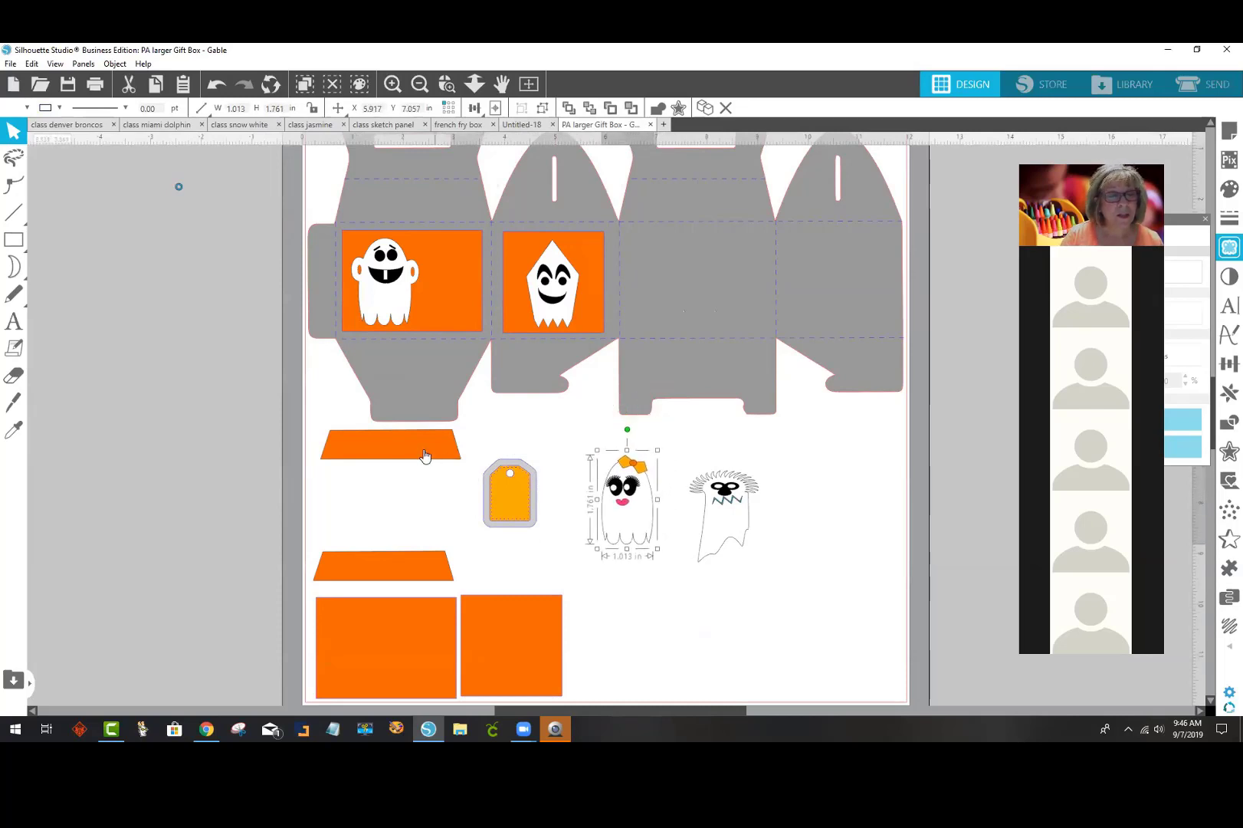
Step: Place the two orange trapezoids on the box's sloped roof sections and the loose orange square on the fourth side
{"action": "left_click_drag", "start_coordinate": [419, 448], "coordinate": [442, 206]}
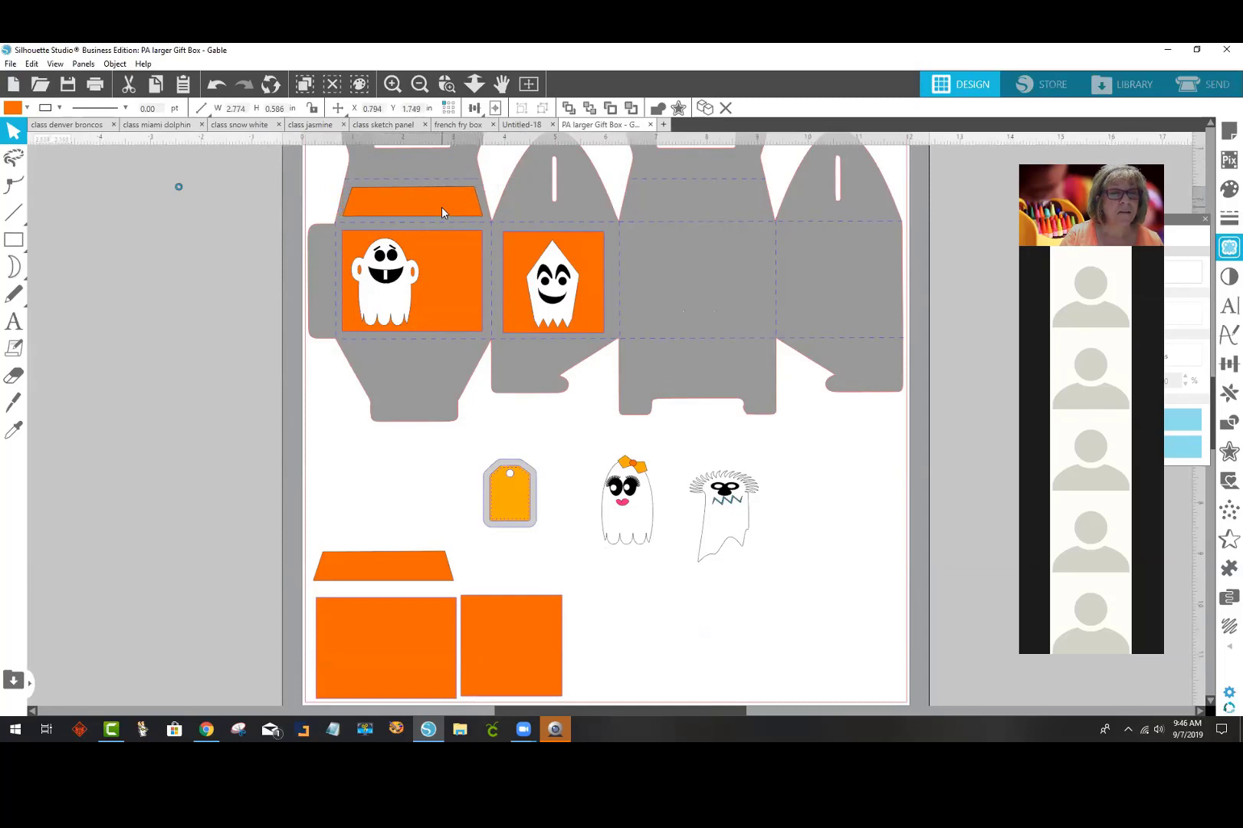
{"action": "left_click_drag", "start_coordinate": [389, 558], "coordinate": [700, 191]}
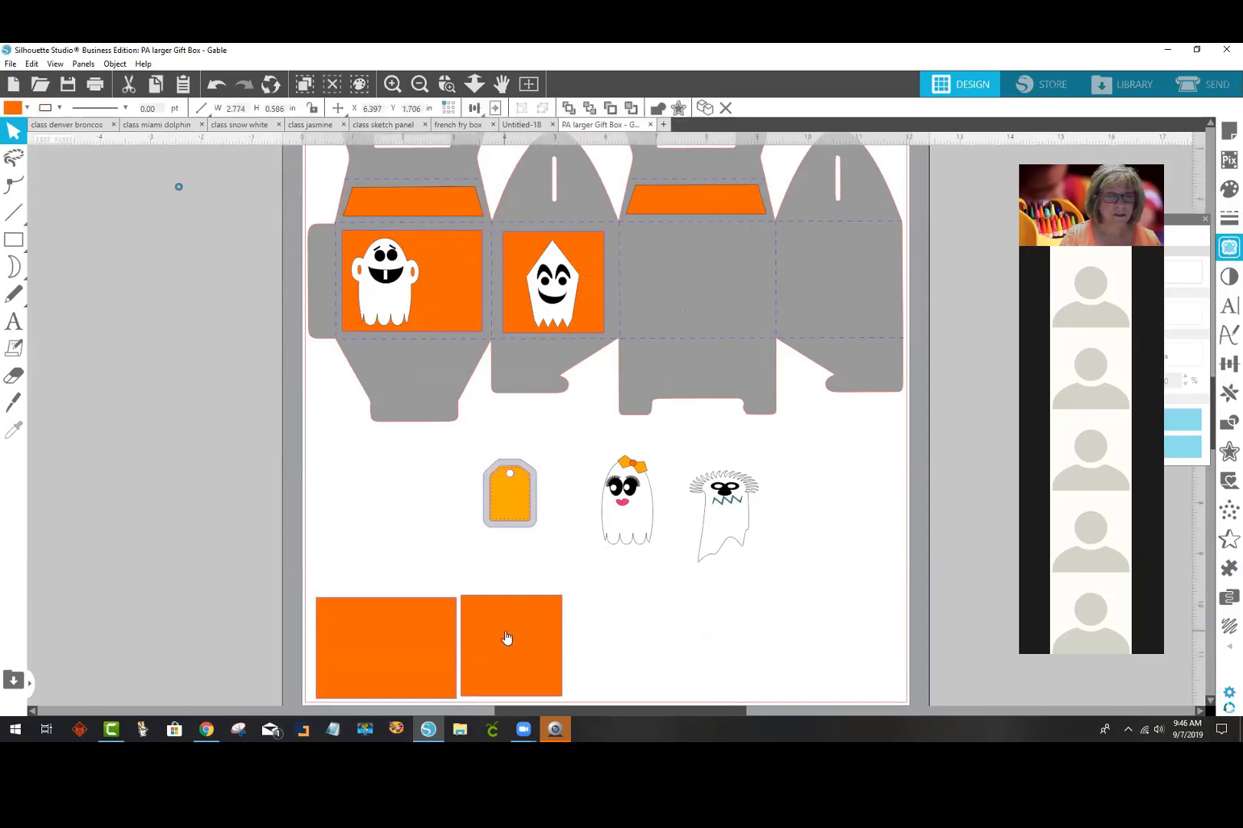
{"action": "left_click_drag", "start_coordinate": [505, 632], "coordinate": [843, 277]}
{"action": "right_click", "coordinate": [822, 501]}
{"action": "left_click", "coordinate": [868, 435]}
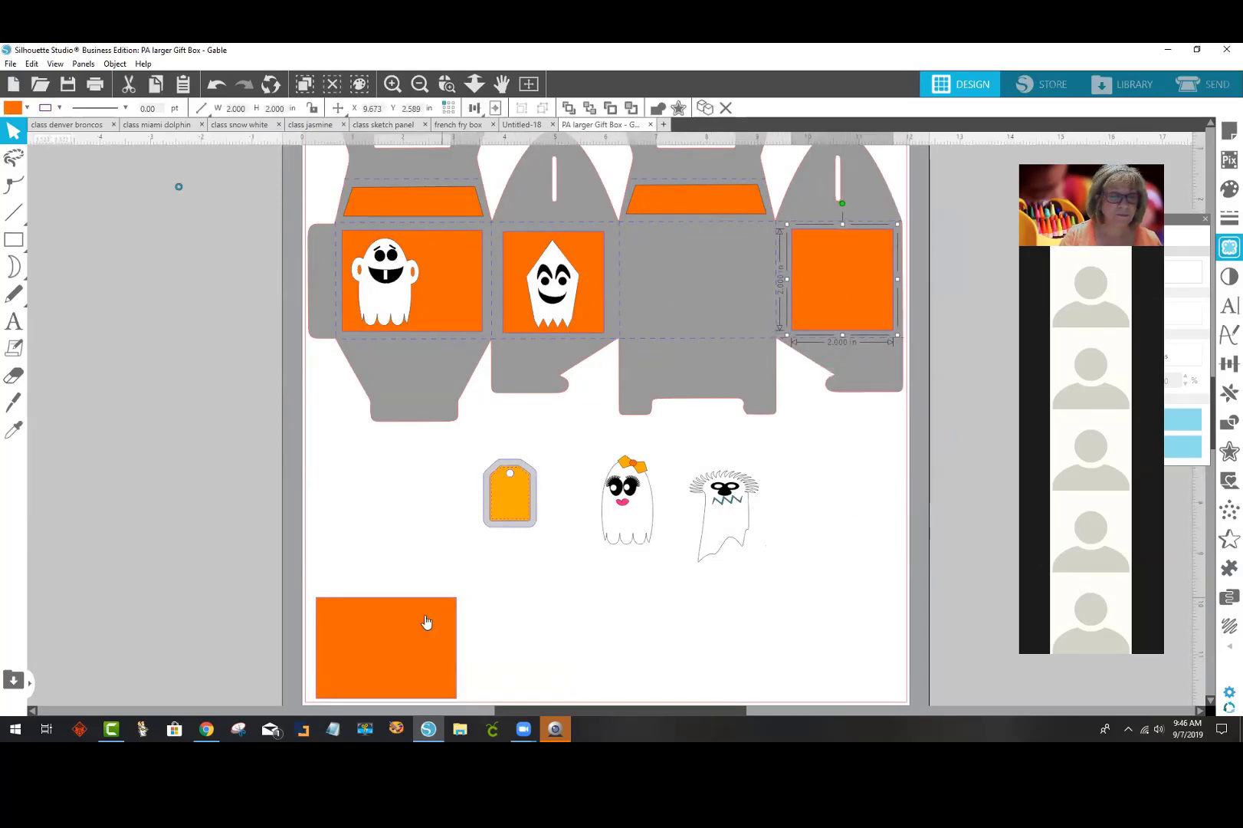
Step: Bring the remaining orange rectangle to the front and place it on the box's third side
{"action": "left_click_drag", "start_coordinate": [424, 622], "coordinate": [814, 476]}
{"action": "right_click", "coordinate": [815, 476]}
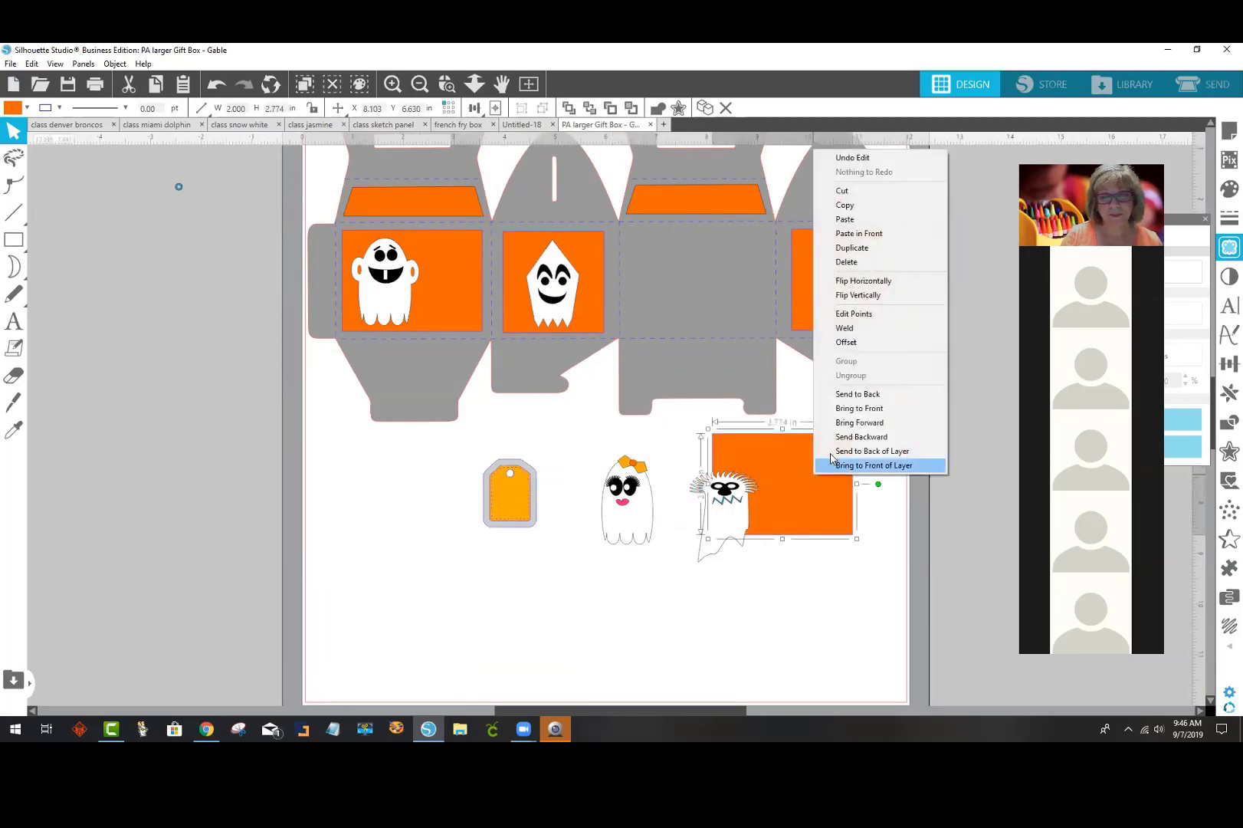
{"action": "left_click", "coordinate": [858, 423]}
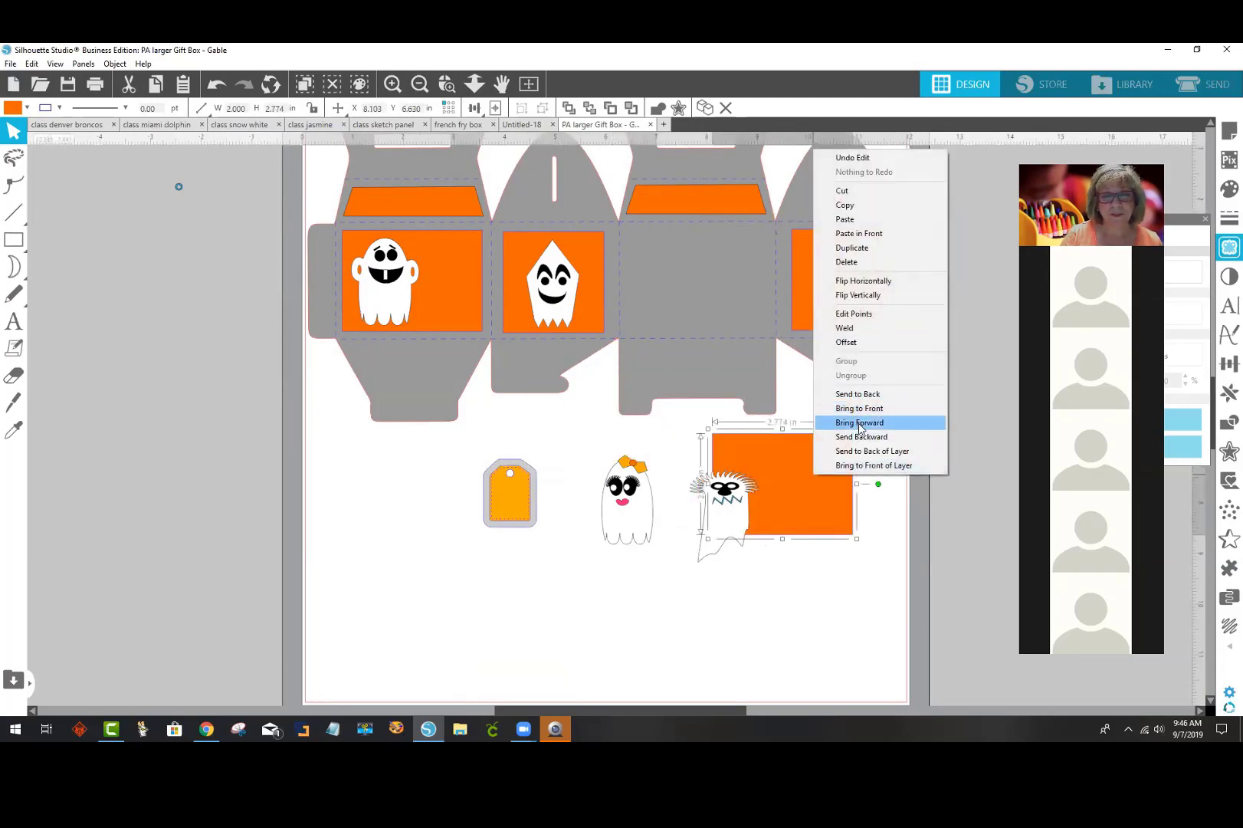
{"action": "left_click_drag", "start_coordinate": [799, 494], "coordinate": [724, 336]}
{"action": "left_click_drag", "start_coordinate": [827, 441], "coordinate": [838, 480]}
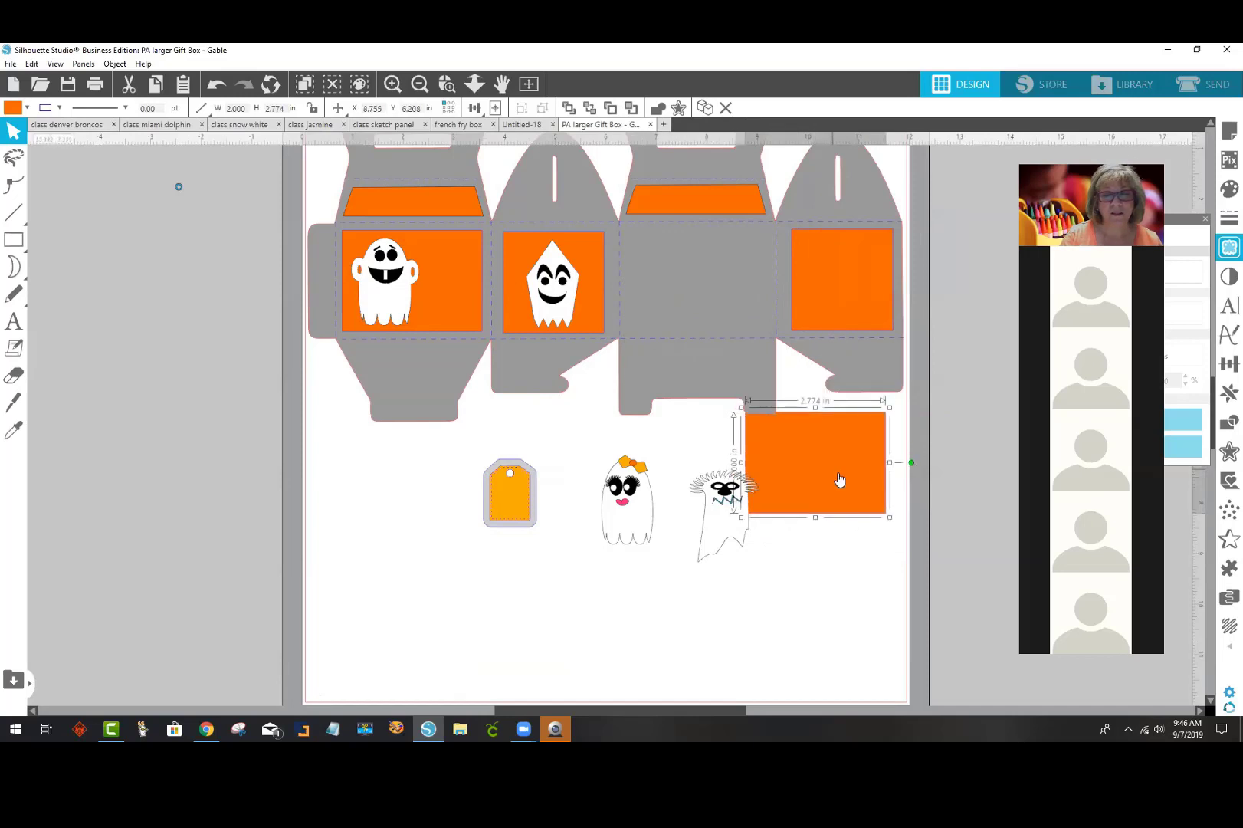
{"action": "right_click", "coordinate": [838, 474]}
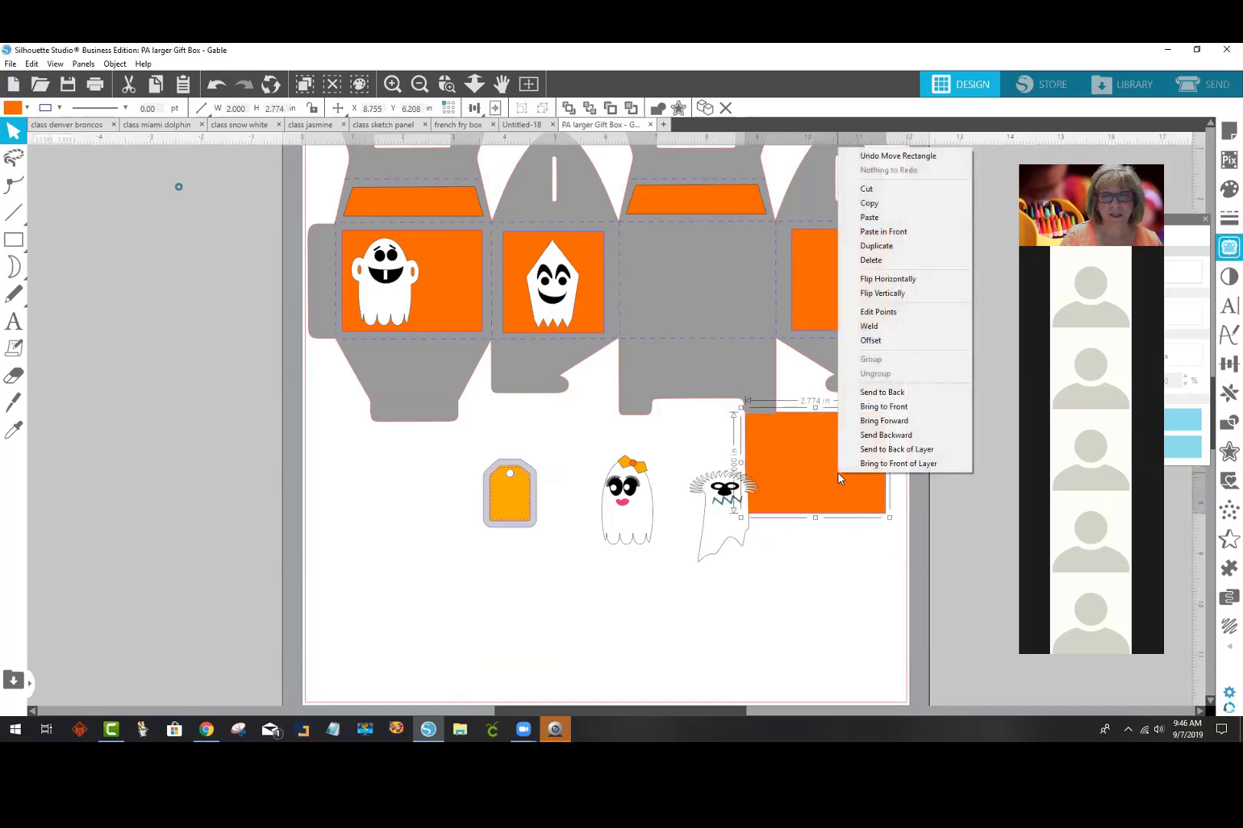
{"action": "left_click", "coordinate": [883, 406]}
{"action": "left_click_drag", "start_coordinate": [836, 447], "coordinate": [723, 267]}
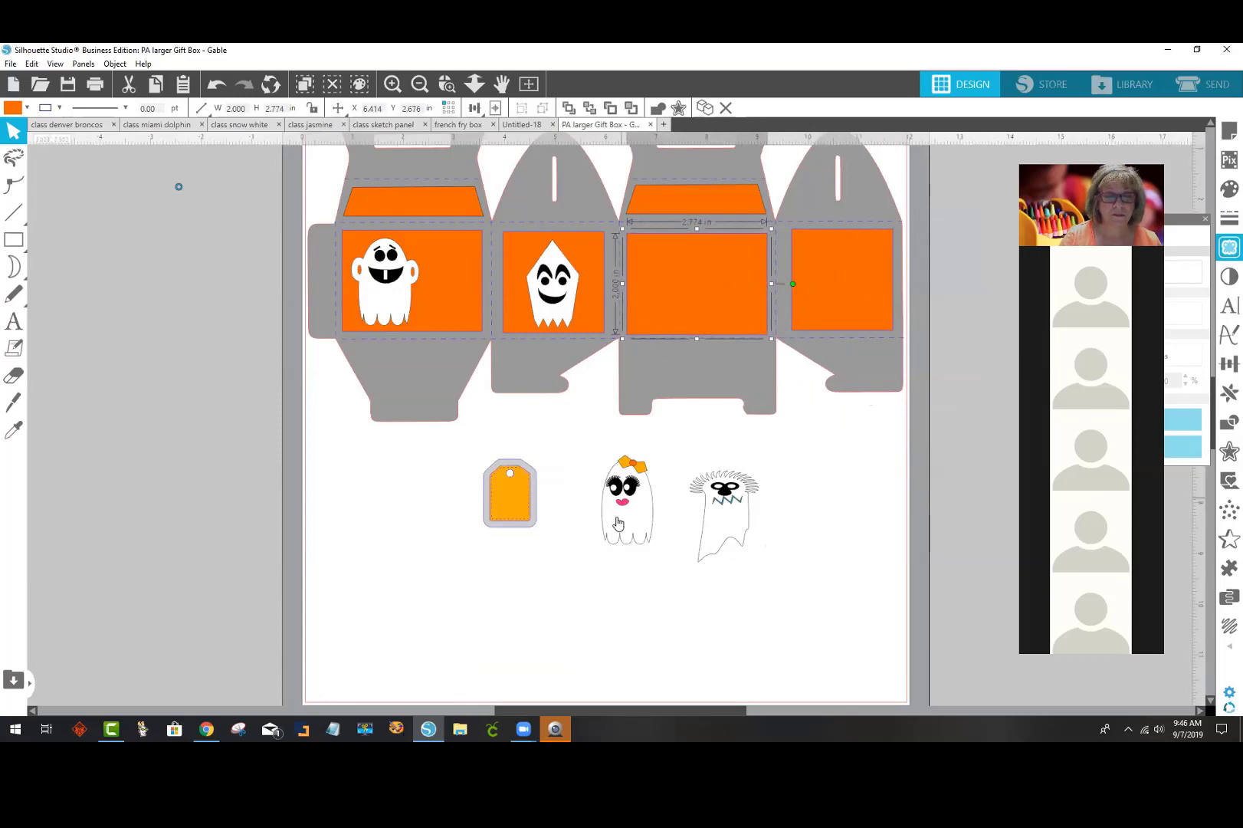
Step: Bring the bow ghost to the front and place it on the third orange side panel
{"action": "mouse_move", "coordinate": [617, 523]}
{"action": "left_mouse_down"}
{"action": "mouse_move", "coordinate": [684, 321]}
{"action": "mouse_move", "coordinate": [630, 526]}
{"action": "left_mouse_up"}
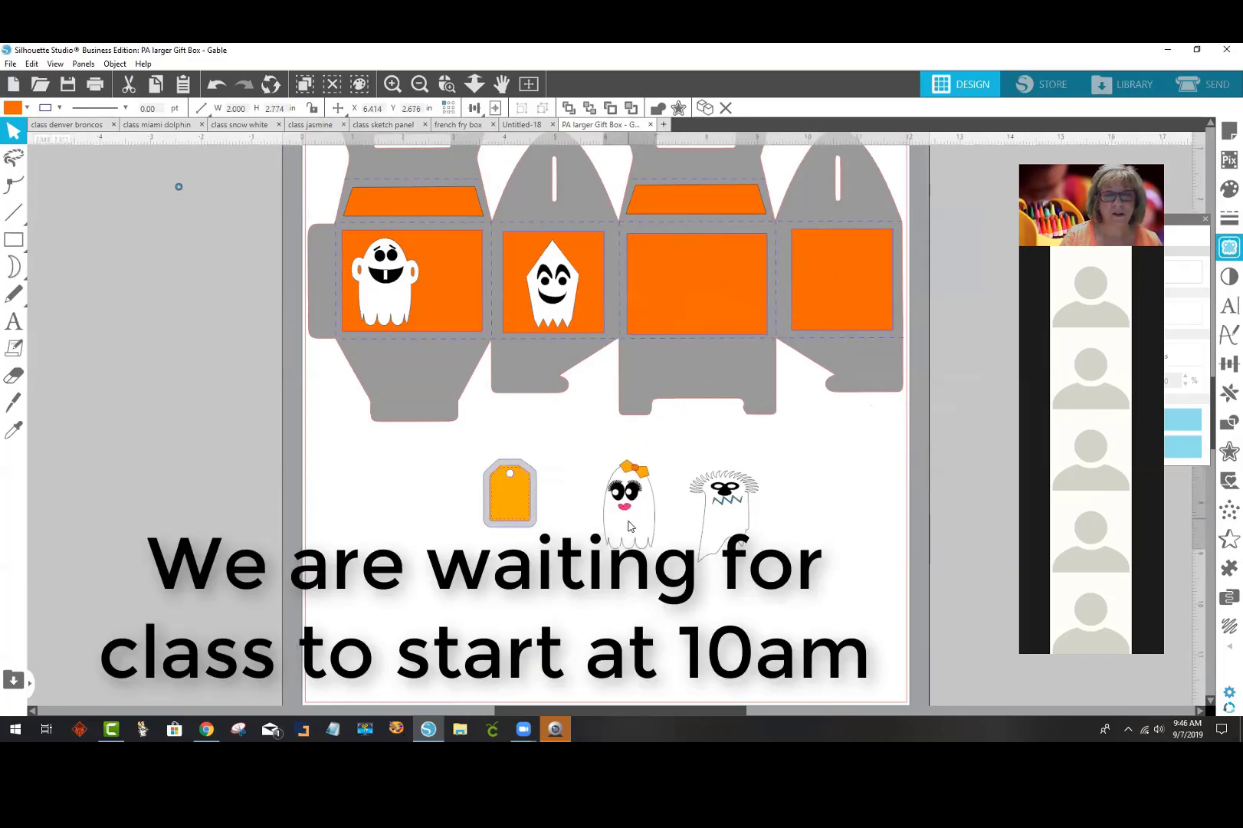
{"action": "right_click", "coordinate": [631, 526]}
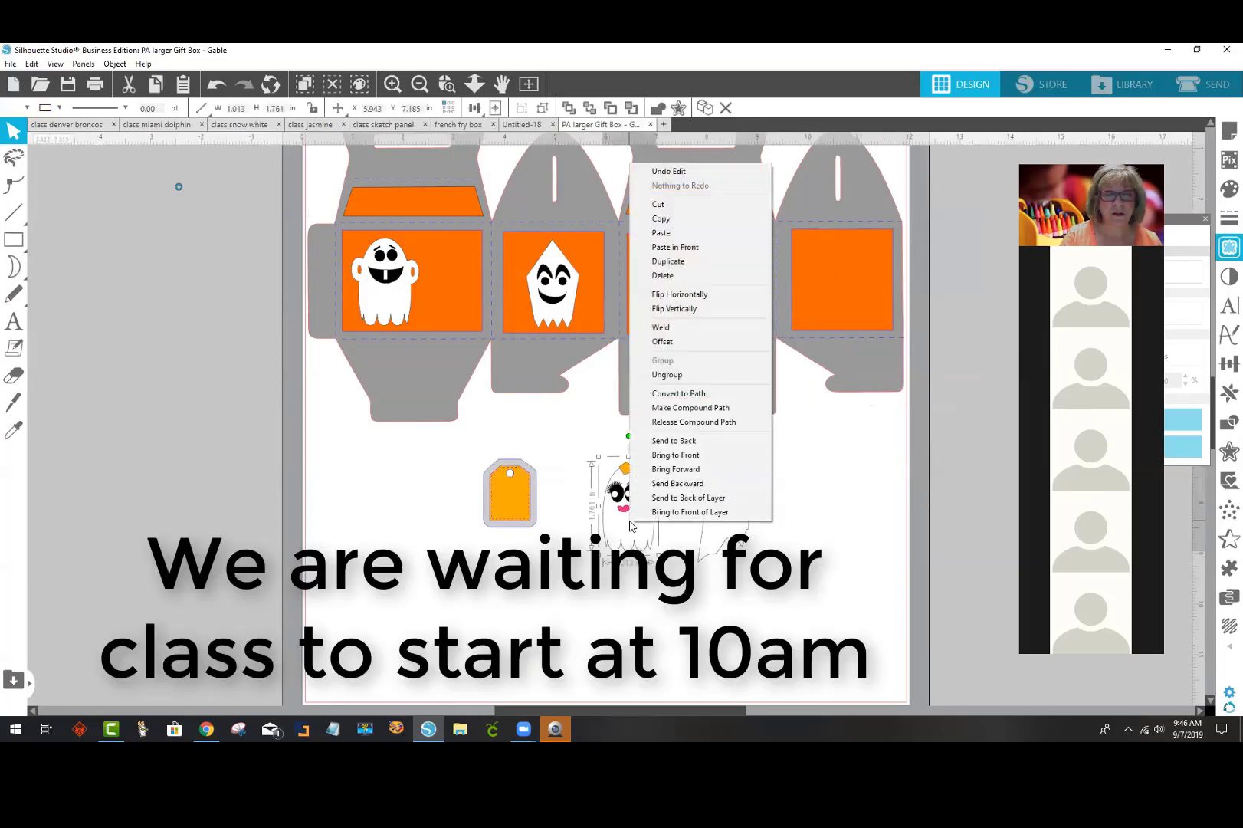
{"action": "left_click", "coordinate": [674, 455]}
{"action": "left_click_drag", "start_coordinate": [627, 509], "coordinate": [689, 290]}
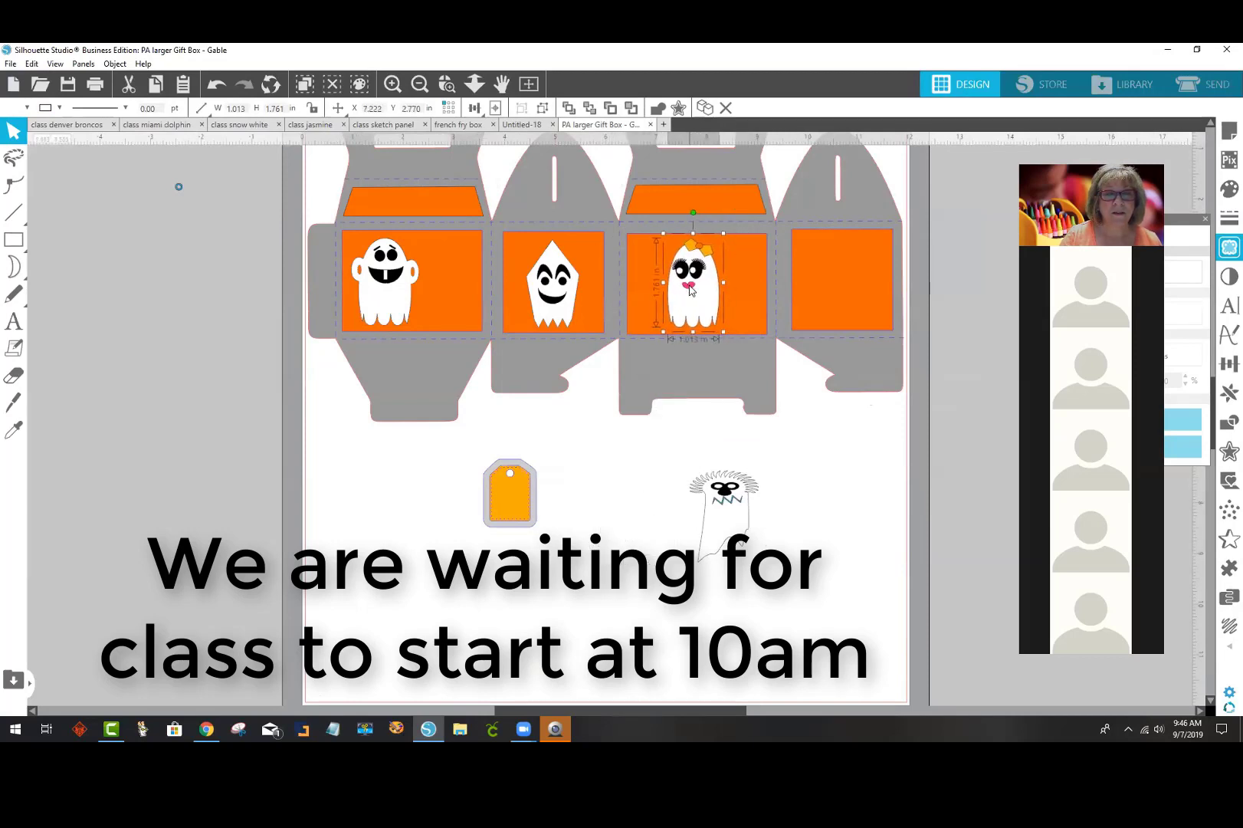
Step: Bring the shaggy ghost to the front and place it on the orange panel of the box's fourth side
{"action": "left_click", "coordinate": [716, 519]}
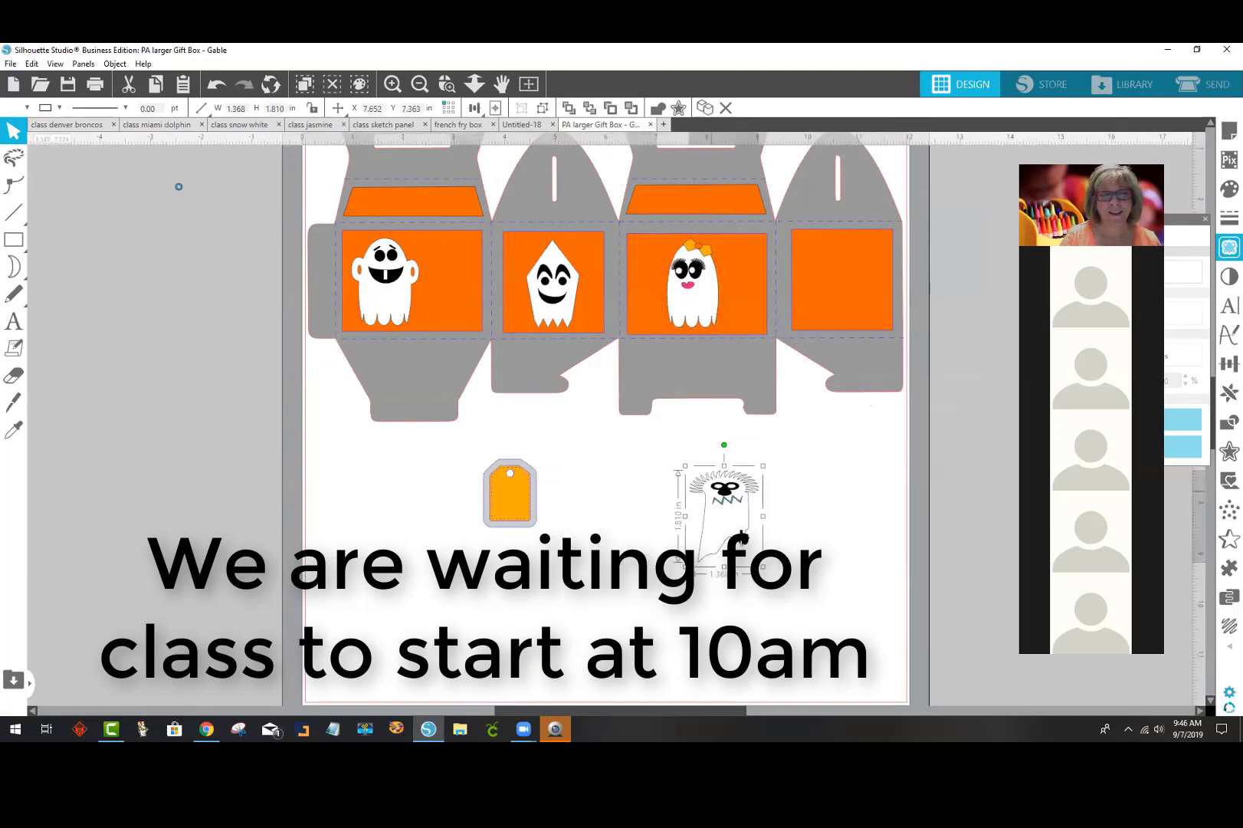
{"action": "right_click", "coordinate": [744, 538]}
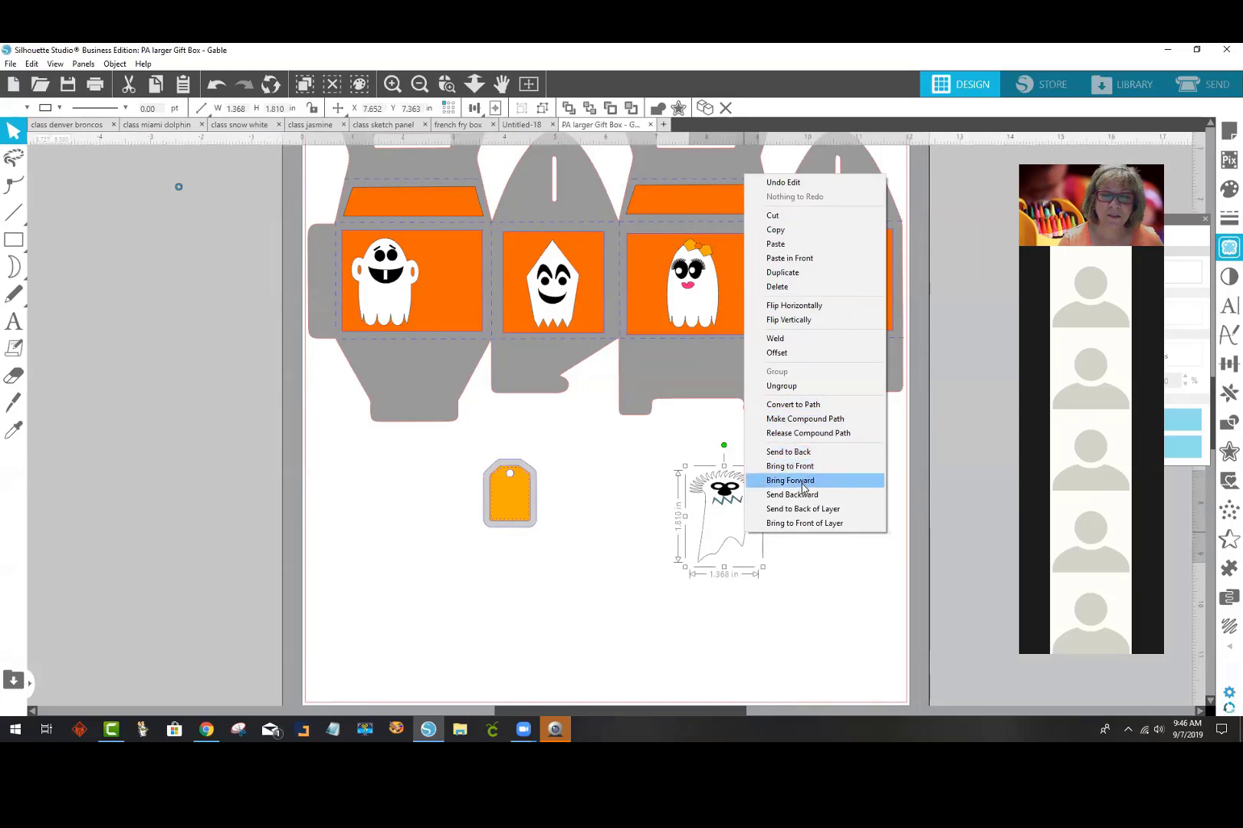
{"action": "left_click", "coordinate": [804, 471]}
{"action": "left_click_drag", "start_coordinate": [743, 510], "coordinate": [858, 278]}
{"action": "scroll", "coordinate": [736, 523], "scroll_direction": "up", "scroll_amount": 1}
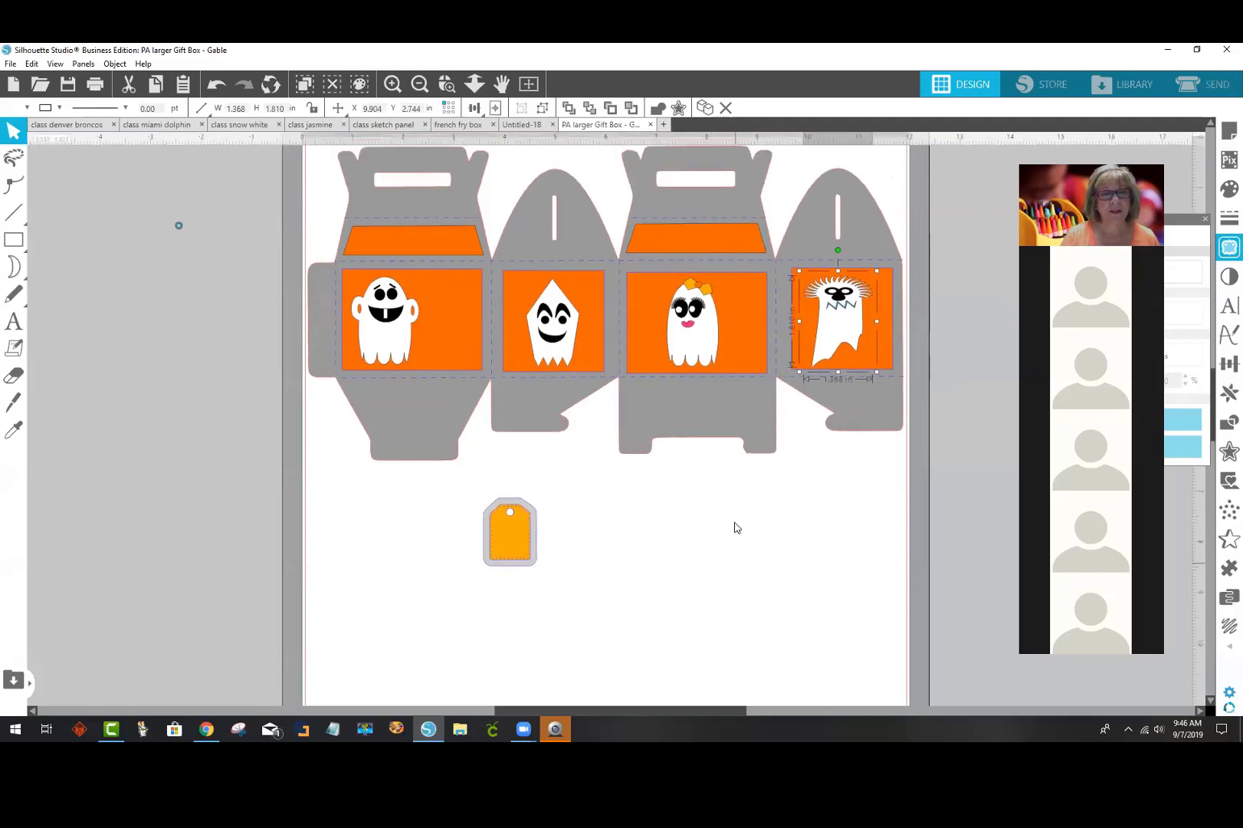
Step: Change the gray gable box's fill color to black
{"action": "left_click", "coordinate": [586, 224]}
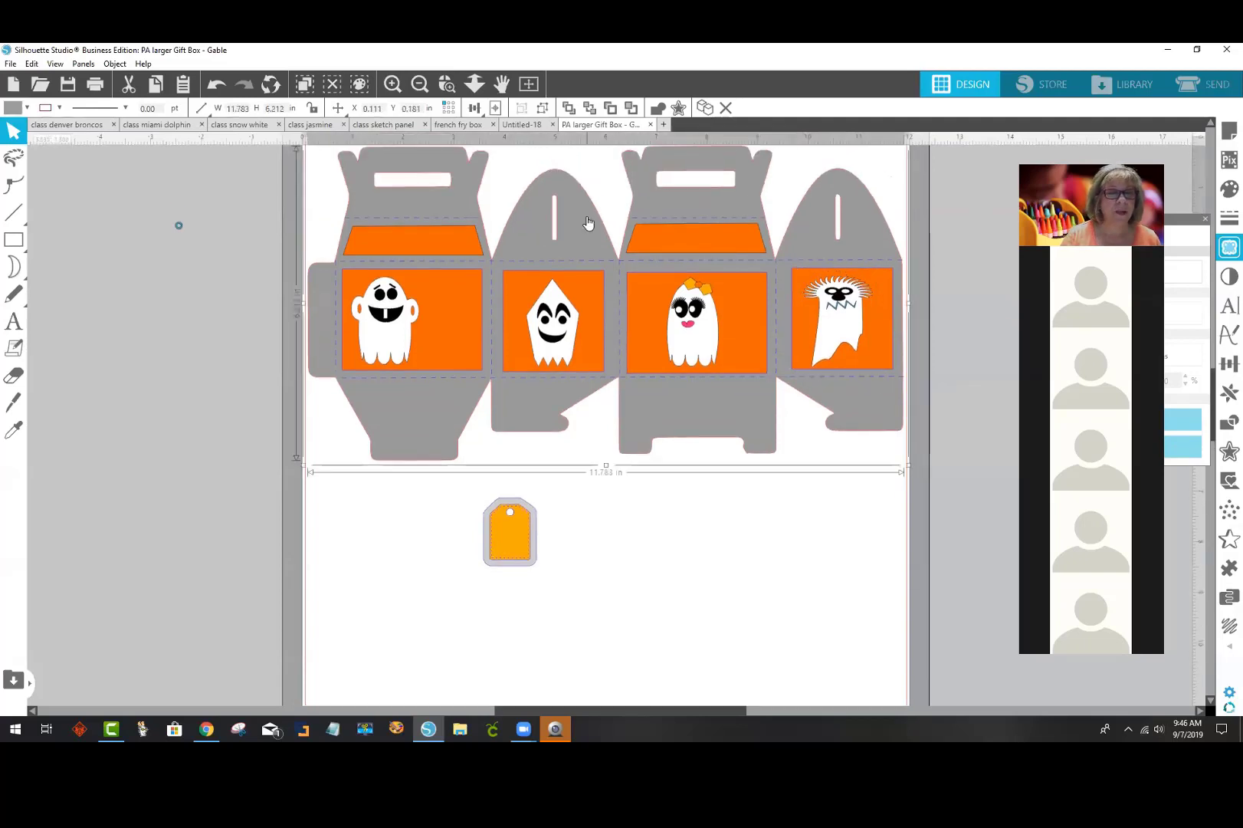
{"action": "left_click", "coordinate": [16, 109]}
{"action": "left_click", "coordinate": [92, 136]}
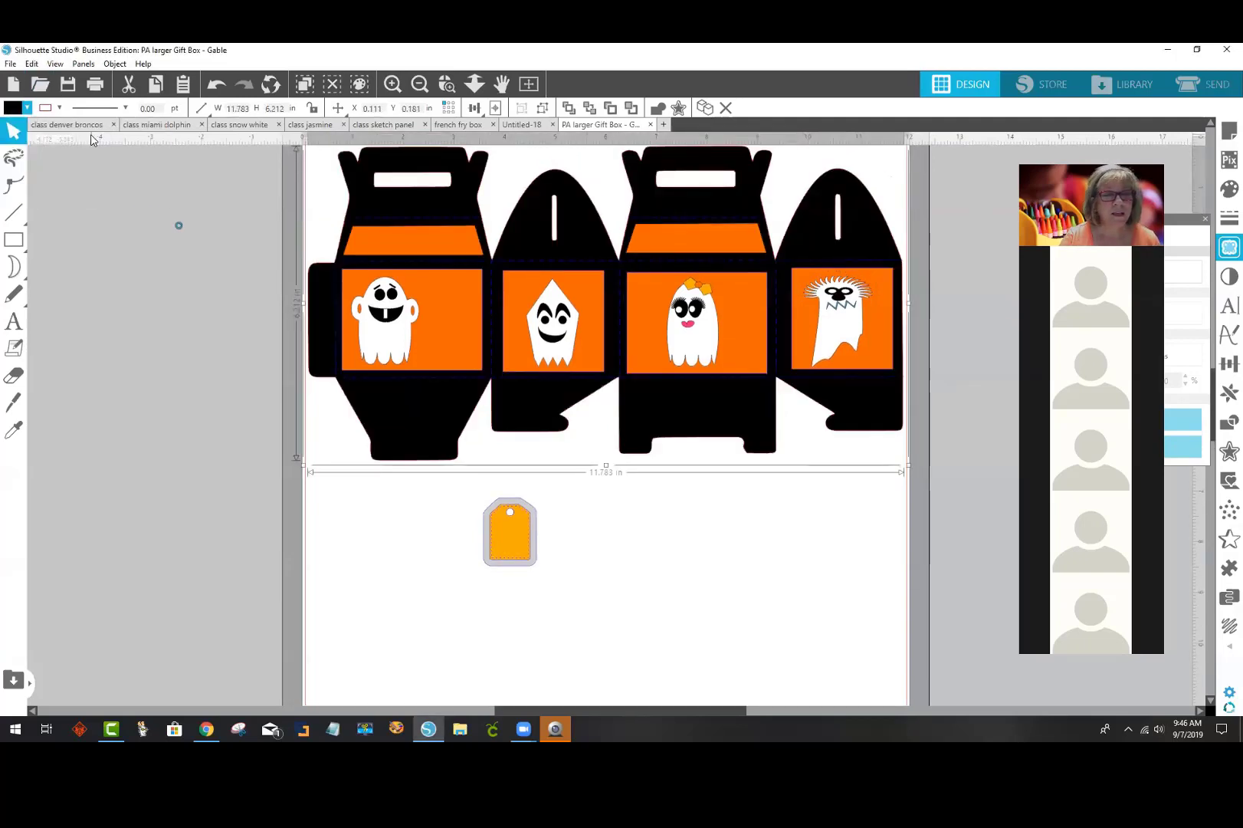
Step: Shift the big-eared ghost slightly toward the middle of the first orange side panel and deselect it
{"action": "scroll", "coordinate": [674, 544], "scroll_direction": "up", "scroll_amount": 1}
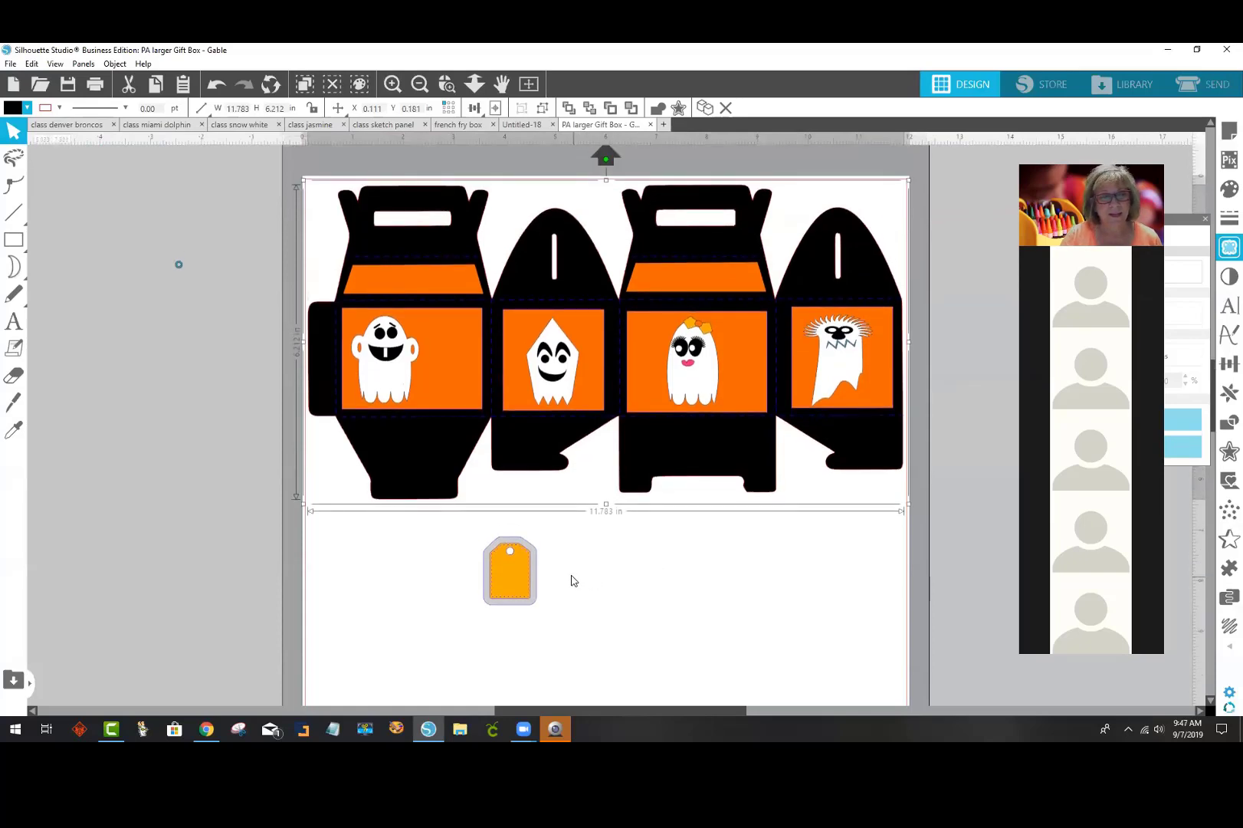
{"action": "left_click_drag", "start_coordinate": [405, 374], "coordinate": [389, 356]}
{"action": "left_click", "coordinate": [647, 537]}
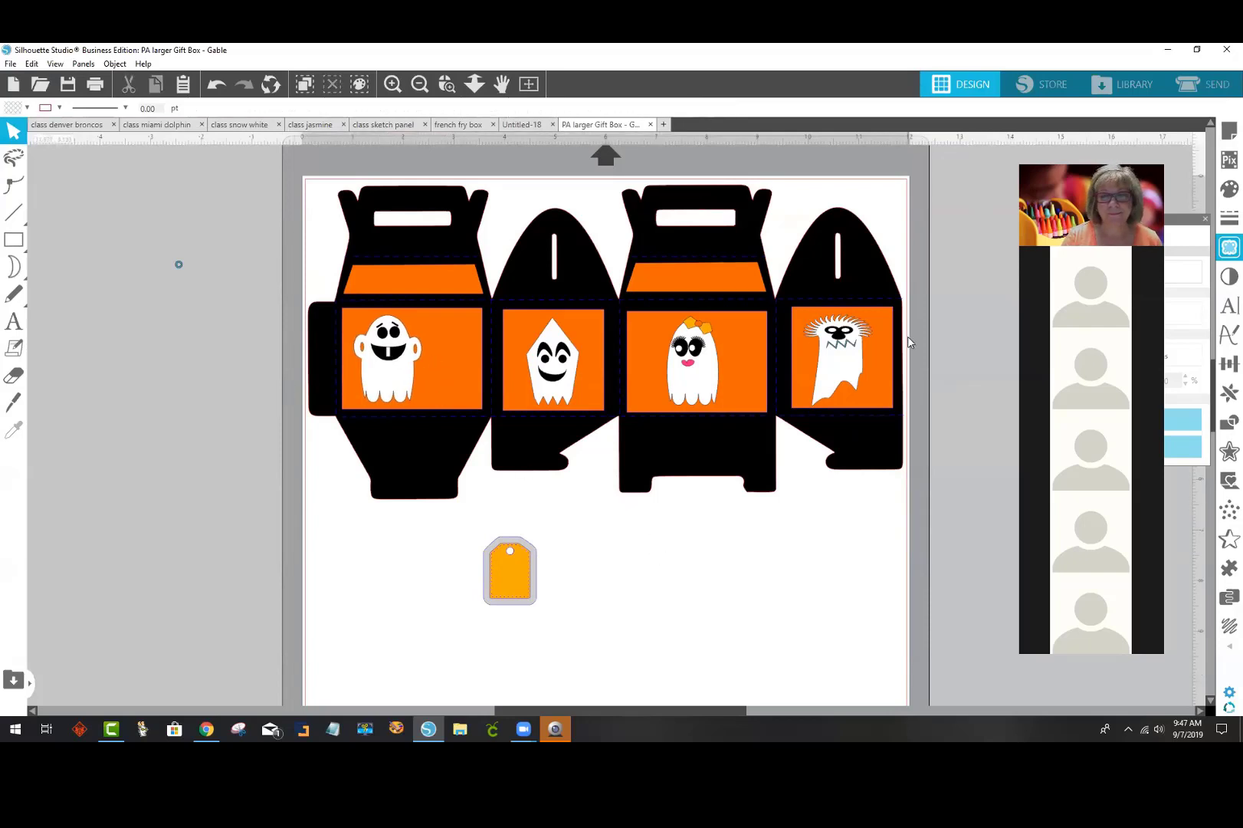
{"action": "scroll", "coordinate": [805, 472], "scroll_direction": "up", "scroll_amount": 3}
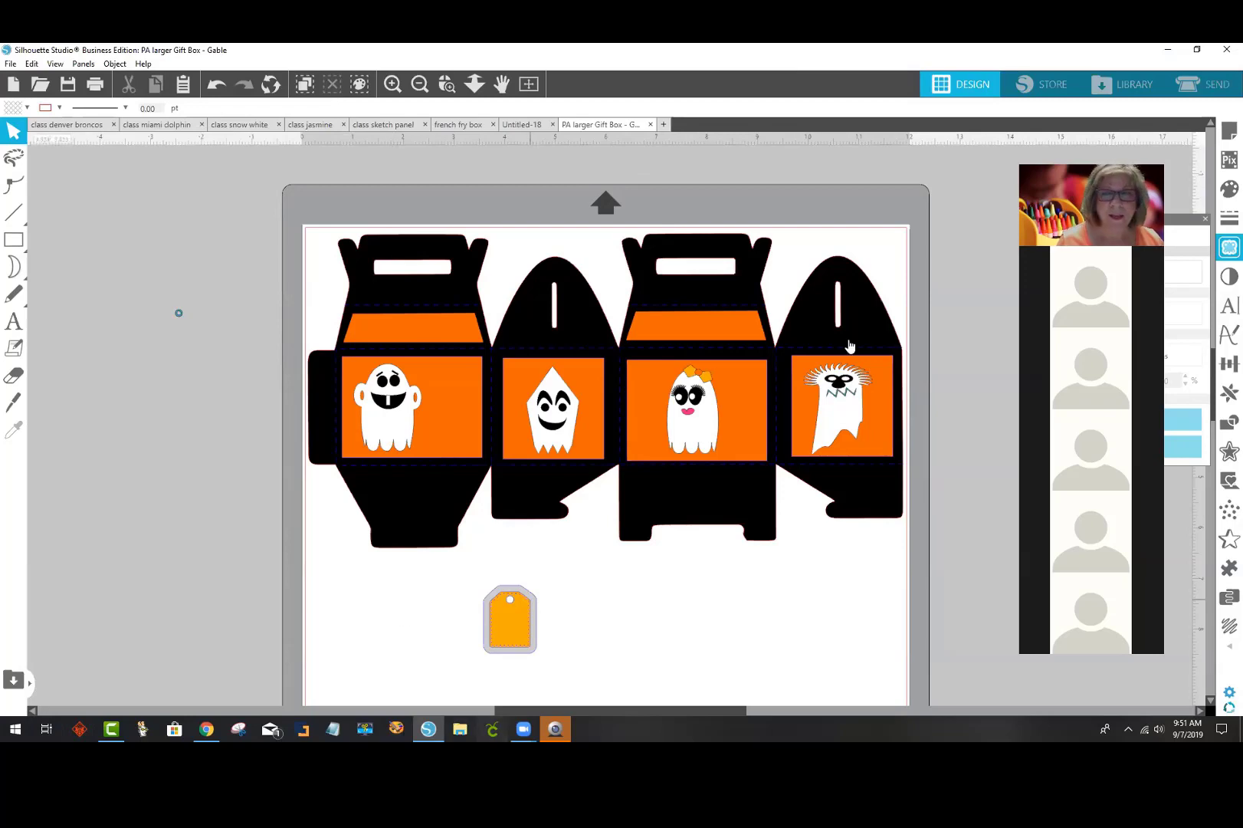
Step: Minimize the open design, browser and Zoom windows and launch Silhouette ModelMaker from the desktop
{"action": "left_click", "coordinate": [1168, 51]}
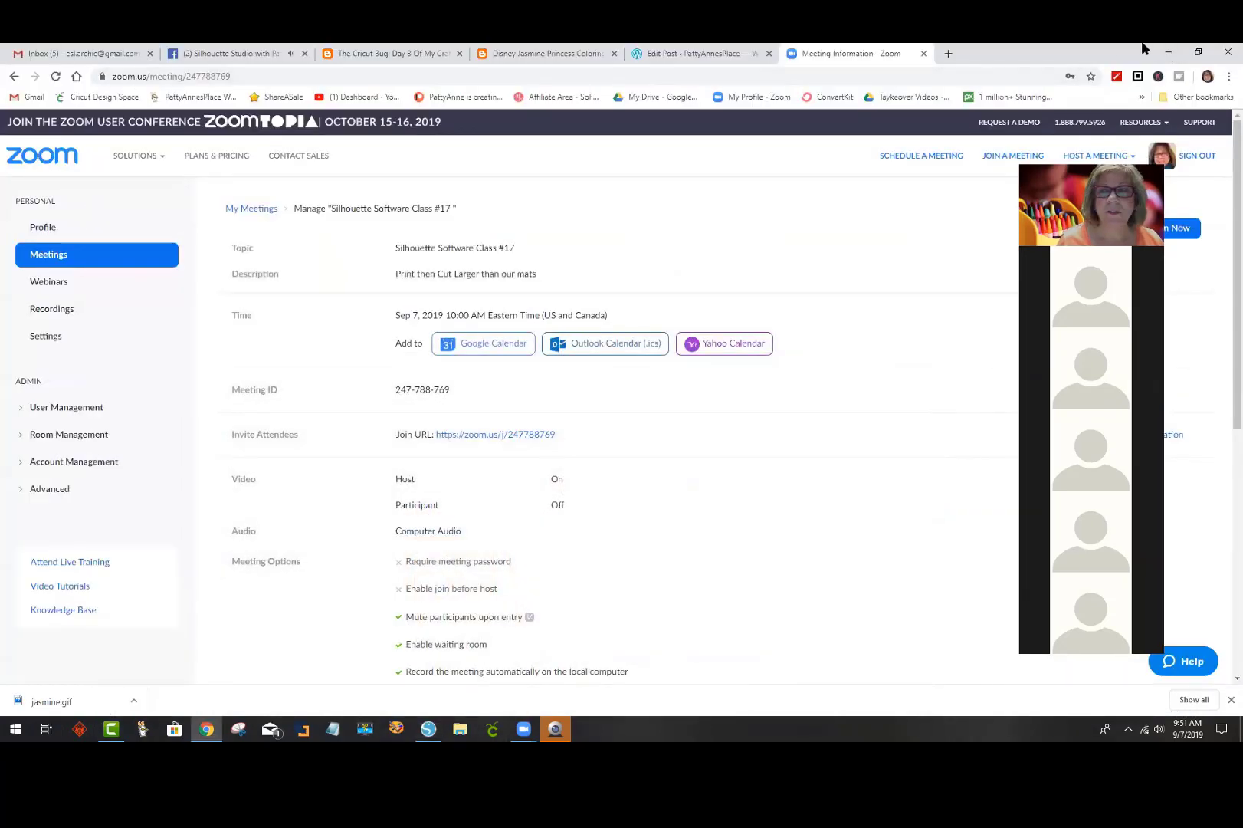
{"action": "left_click", "coordinate": [1167, 53]}
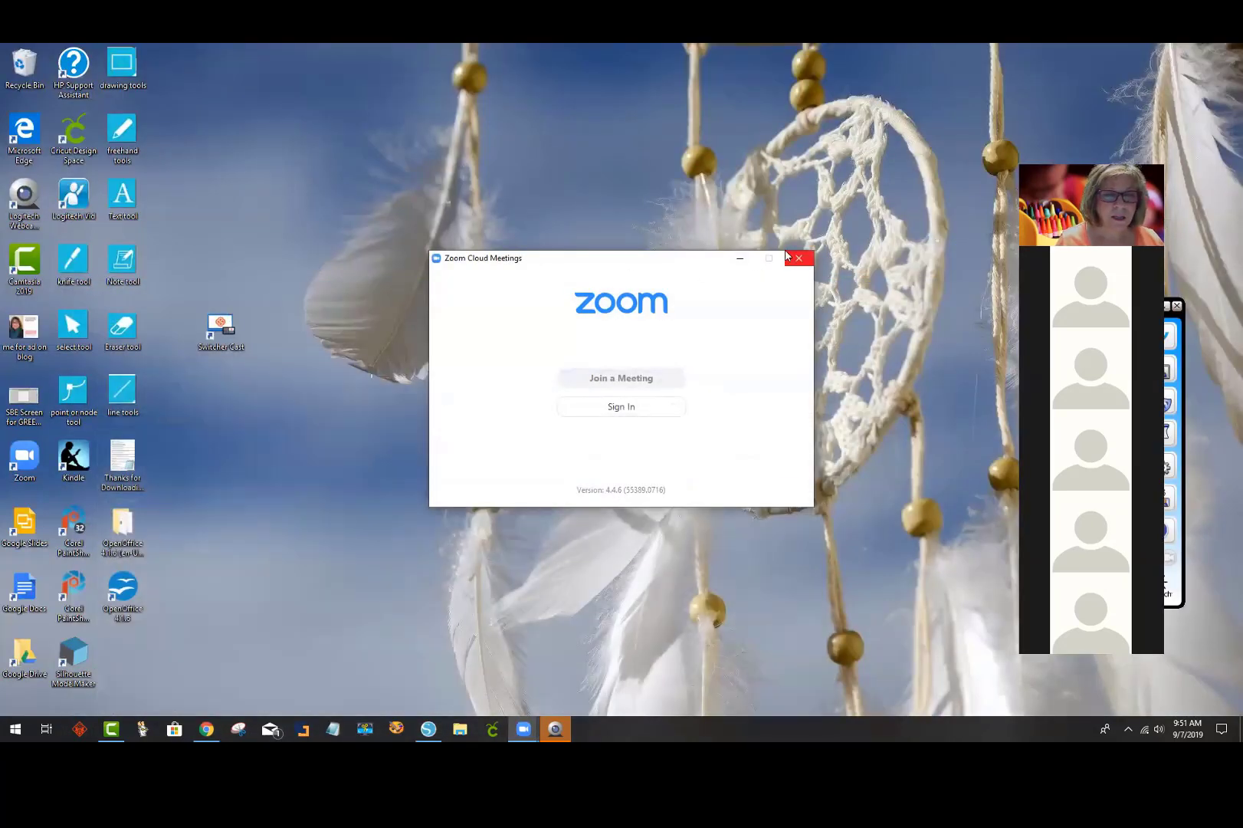
{"action": "left_click", "coordinate": [739, 258]}
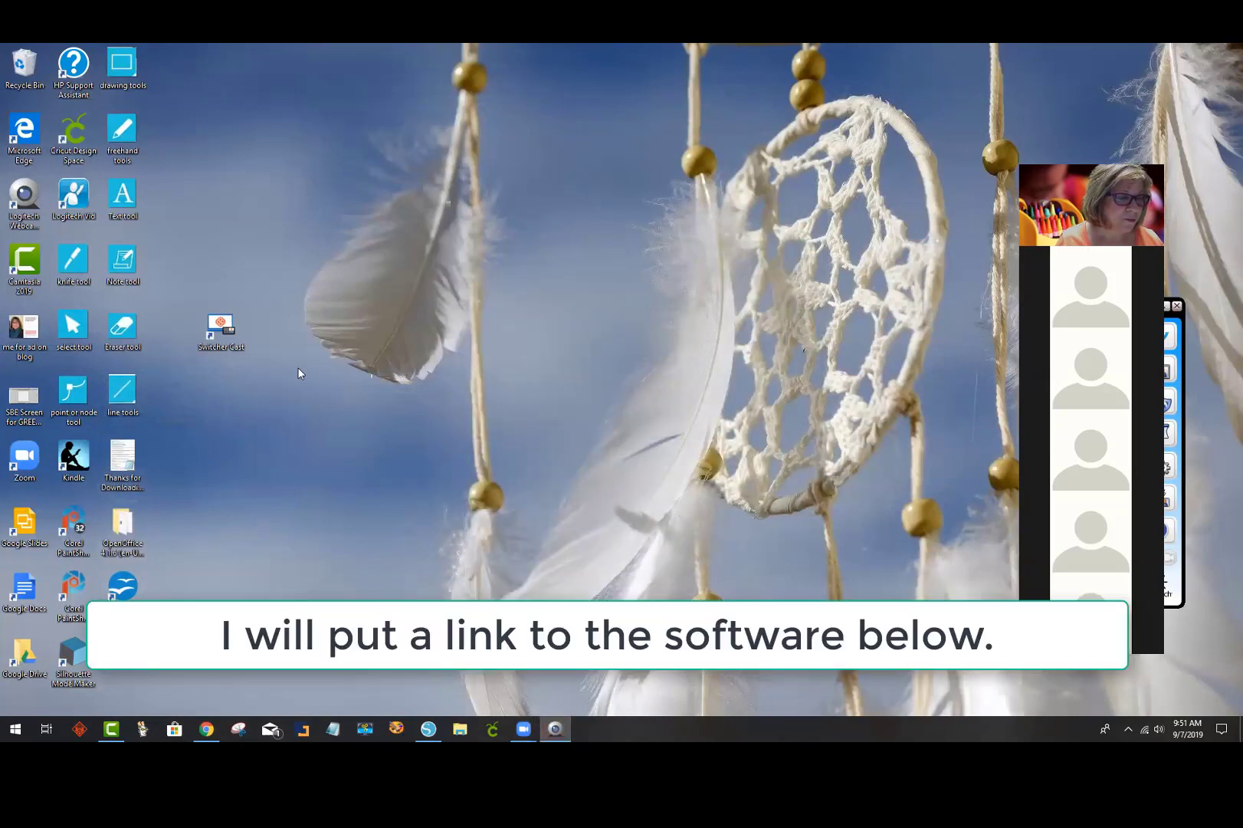
{"action": "double_click", "coordinate": [72, 657]}
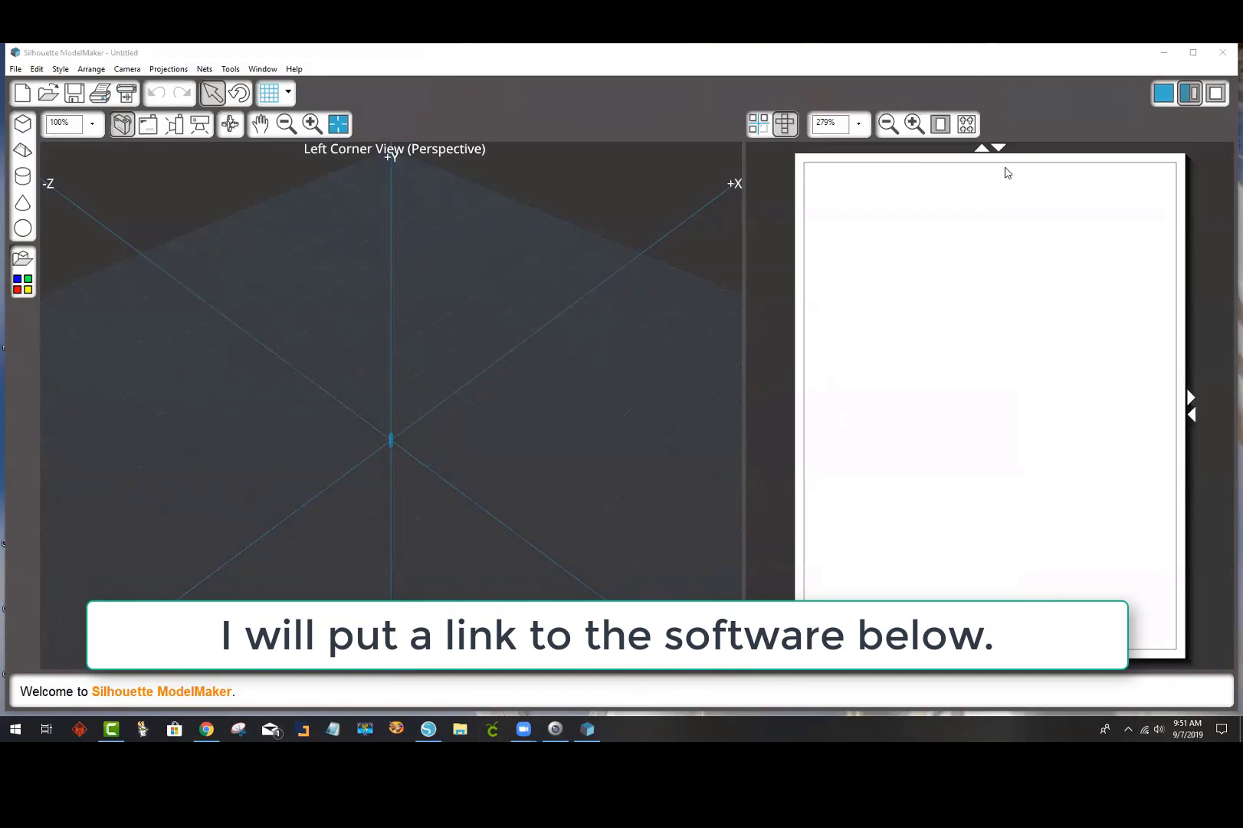
{"action": "left_click", "coordinate": [1070, 143]}
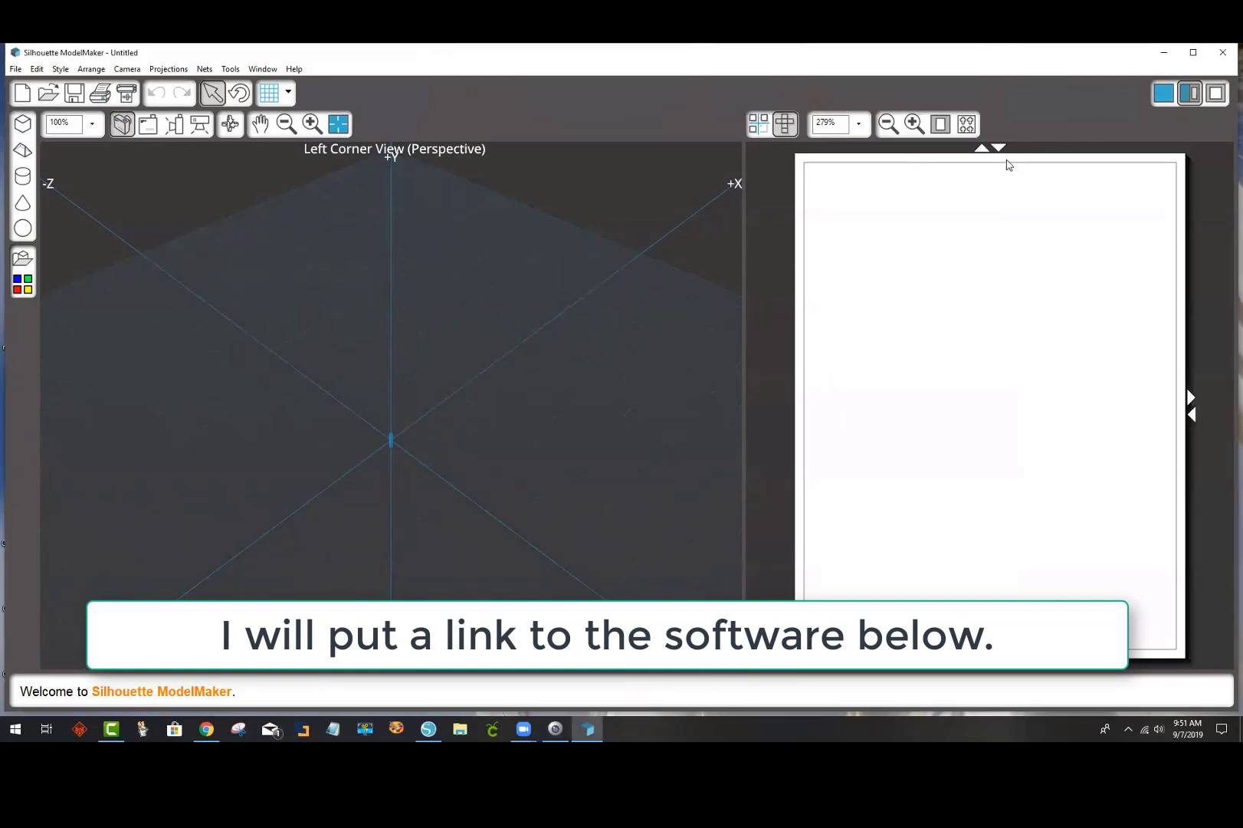
{"action": "left_click_drag", "start_coordinate": [1009, 164], "coordinate": [1154, 308]}
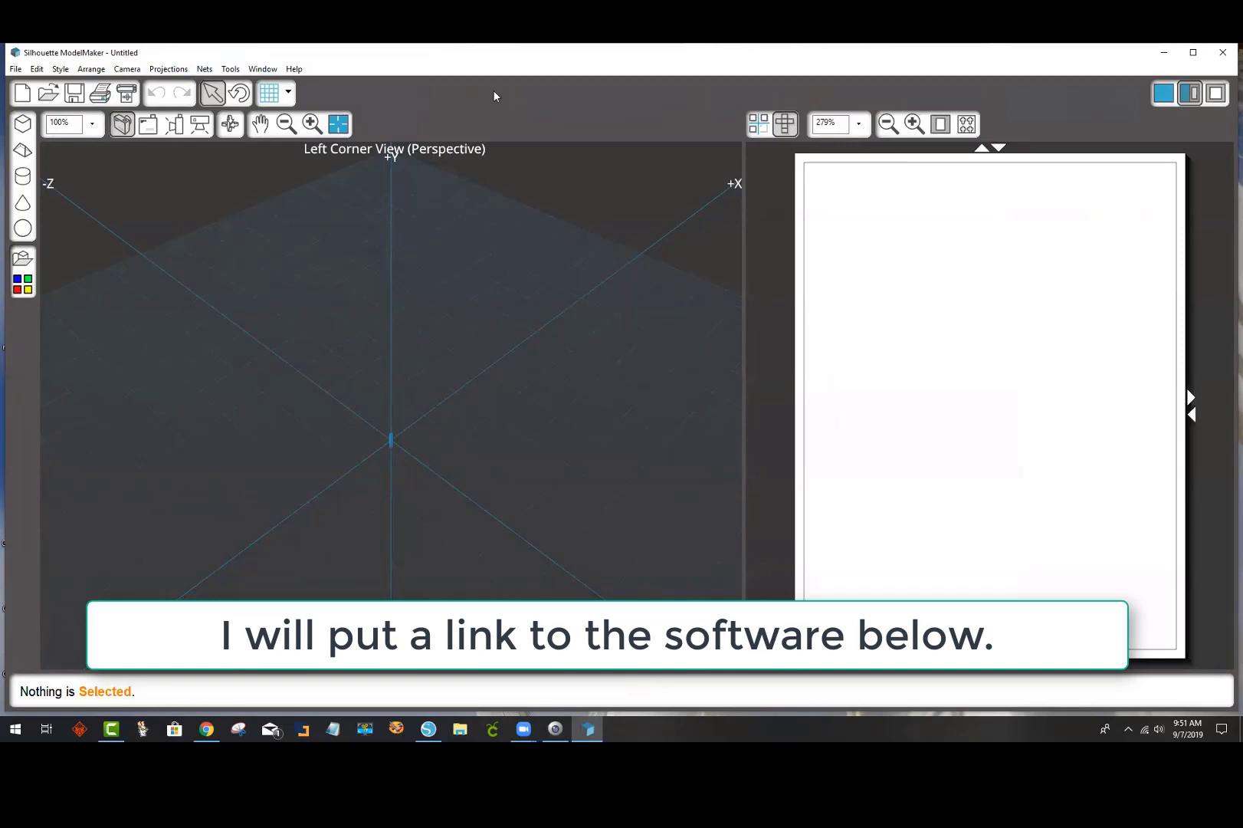
{"action": "left_click", "coordinate": [15, 69]}
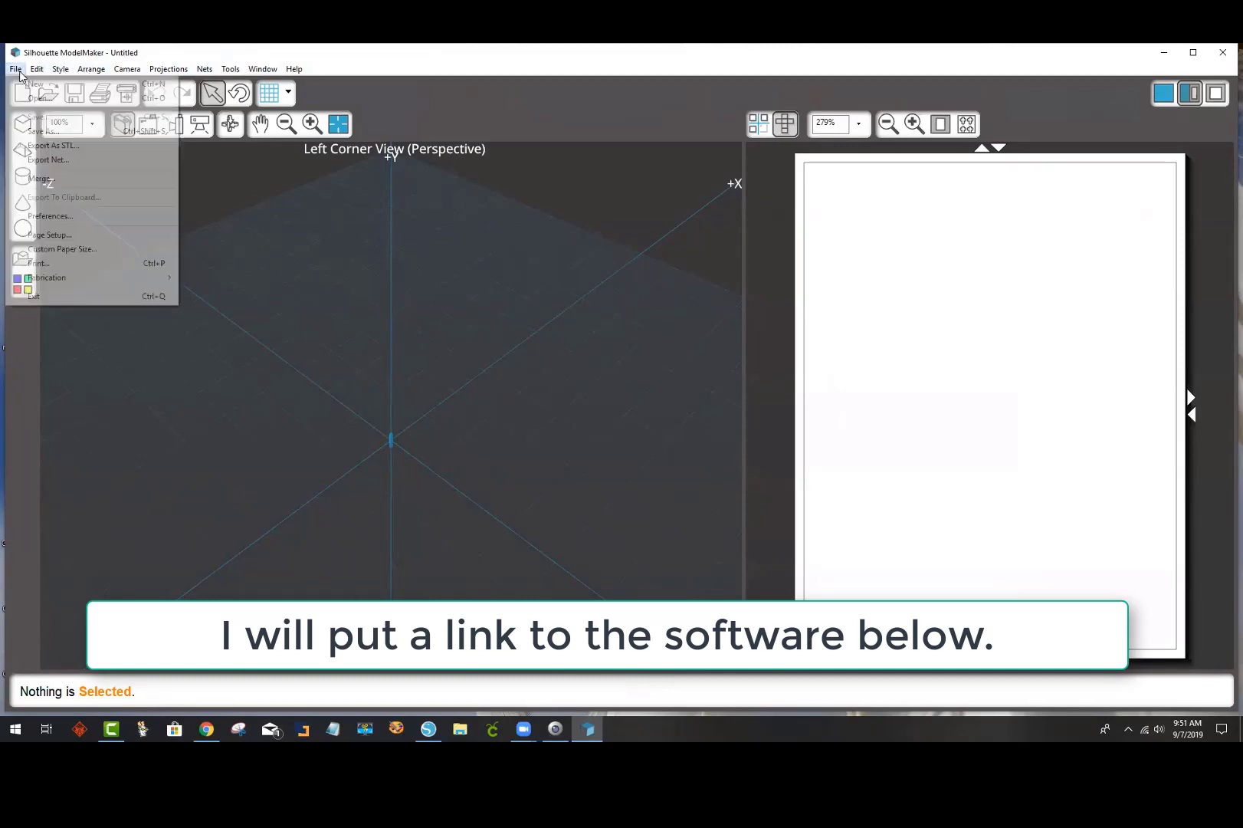
{"action": "mouse_move", "coordinate": [39, 69]}
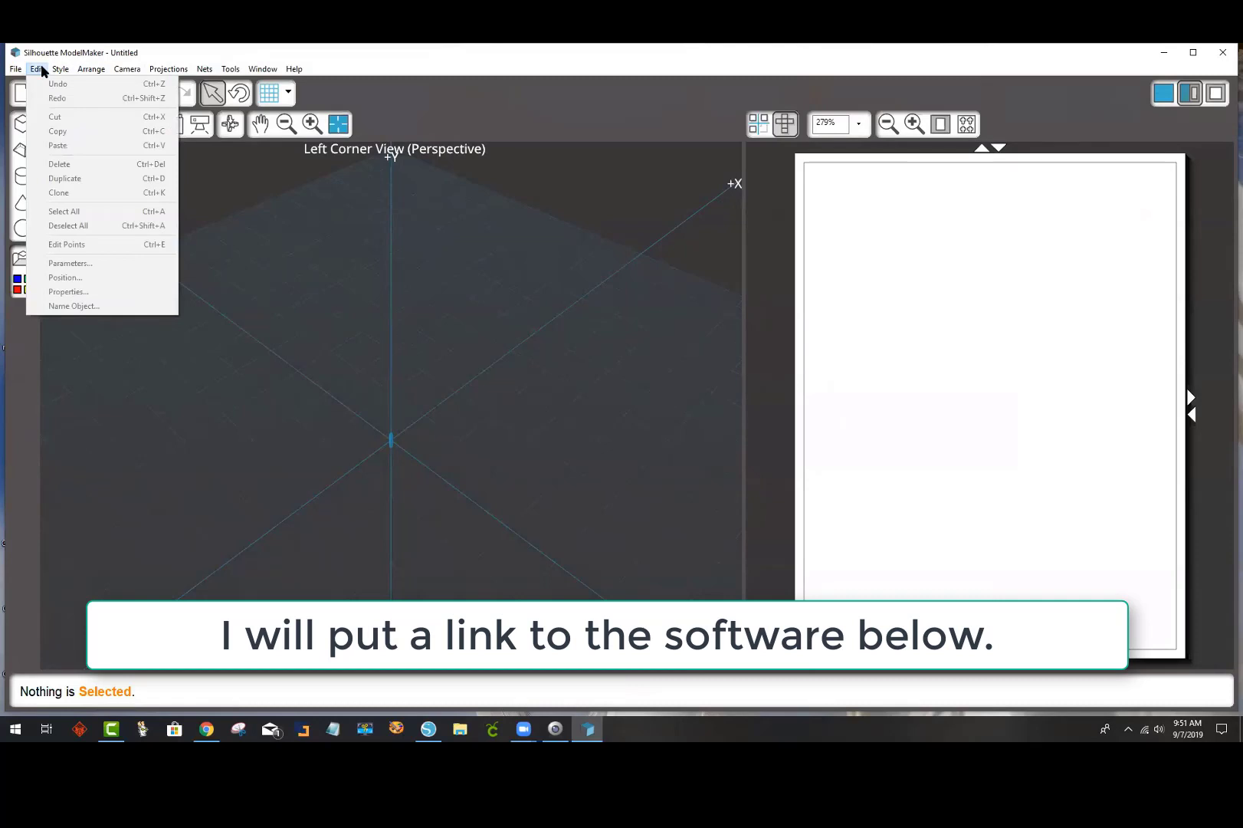
{"action": "left_click", "coordinate": [258, 259]}
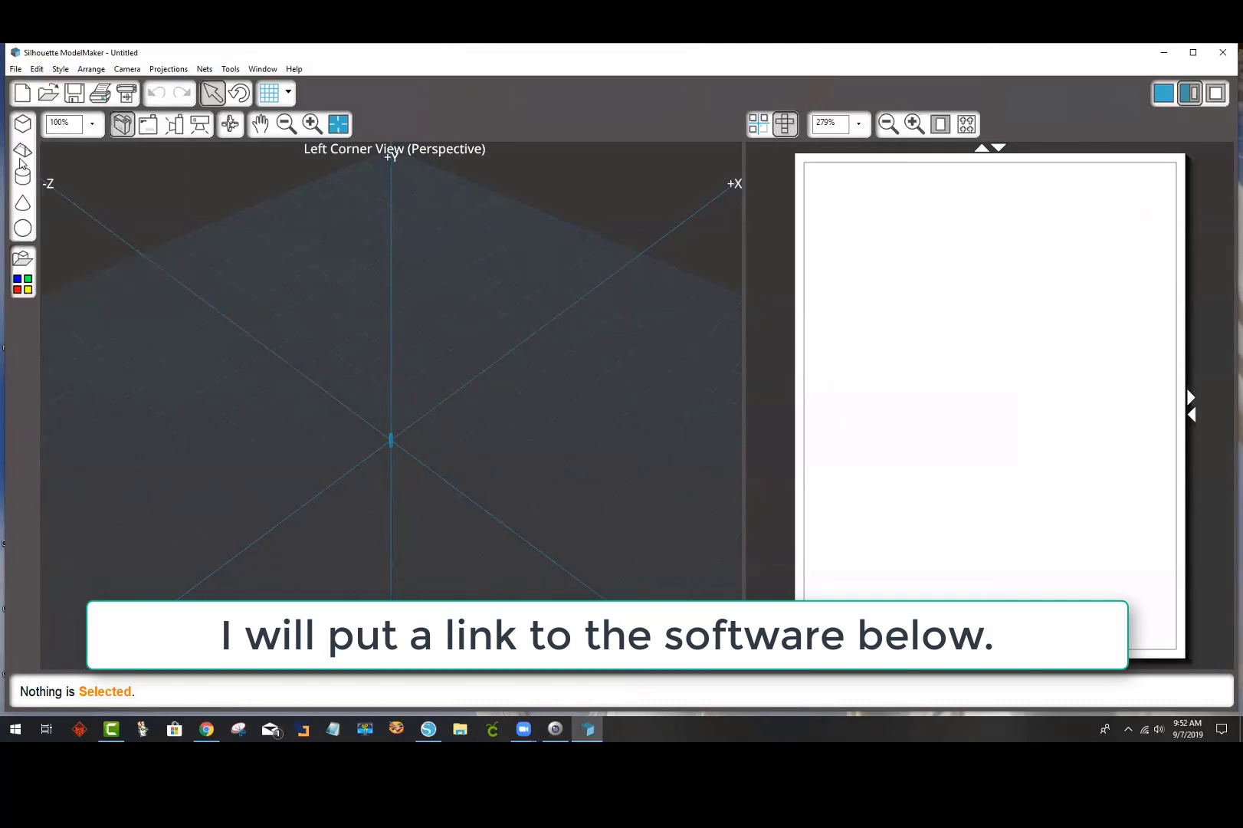
Step: Create a wedge about 6.1 in deep and 2.2 in wide, and raise its height to about 1.3 in
{"action": "left_click", "coordinate": [21, 158]}
{"action": "left_click_drag", "start_coordinate": [124, 314], "coordinate": [432, 414]}
{"action": "left_click", "coordinate": [314, 369]}
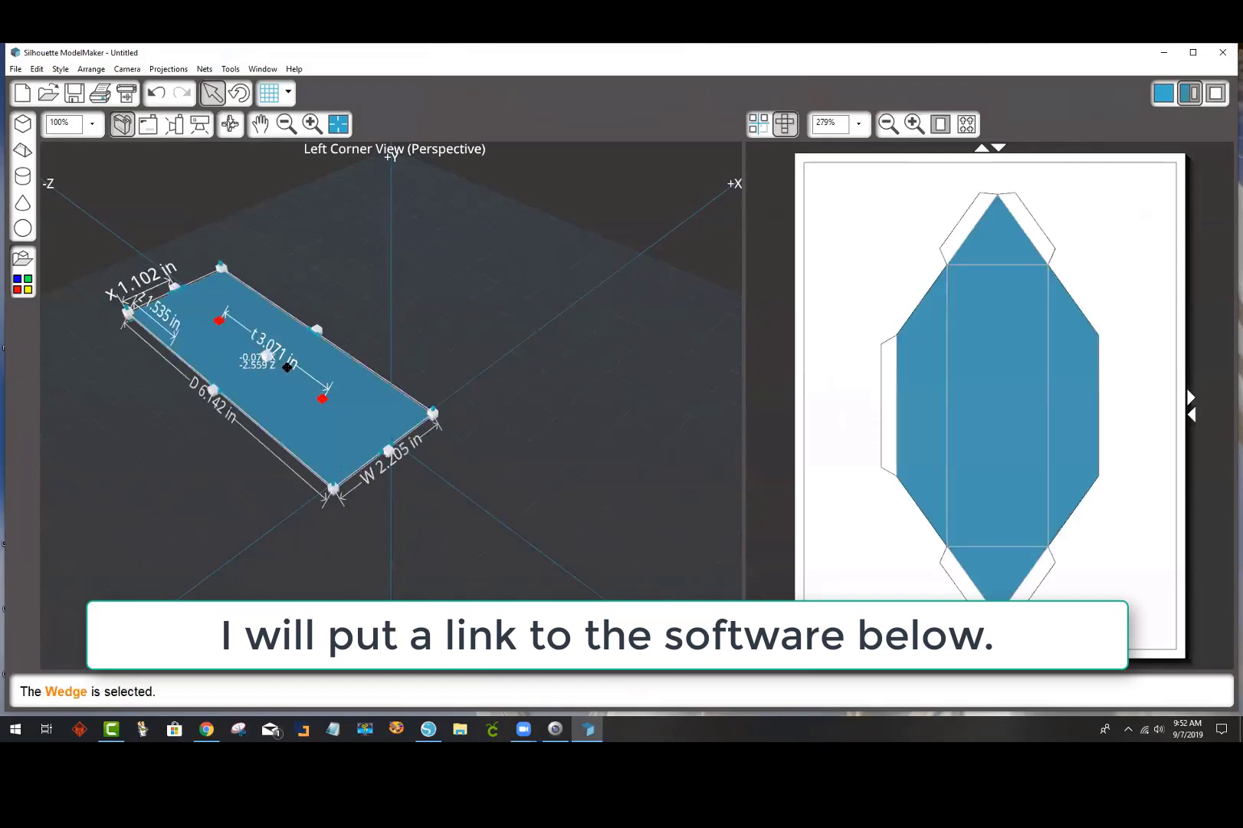
{"action": "left_click_drag", "start_coordinate": [288, 367], "coordinate": [342, 264]}
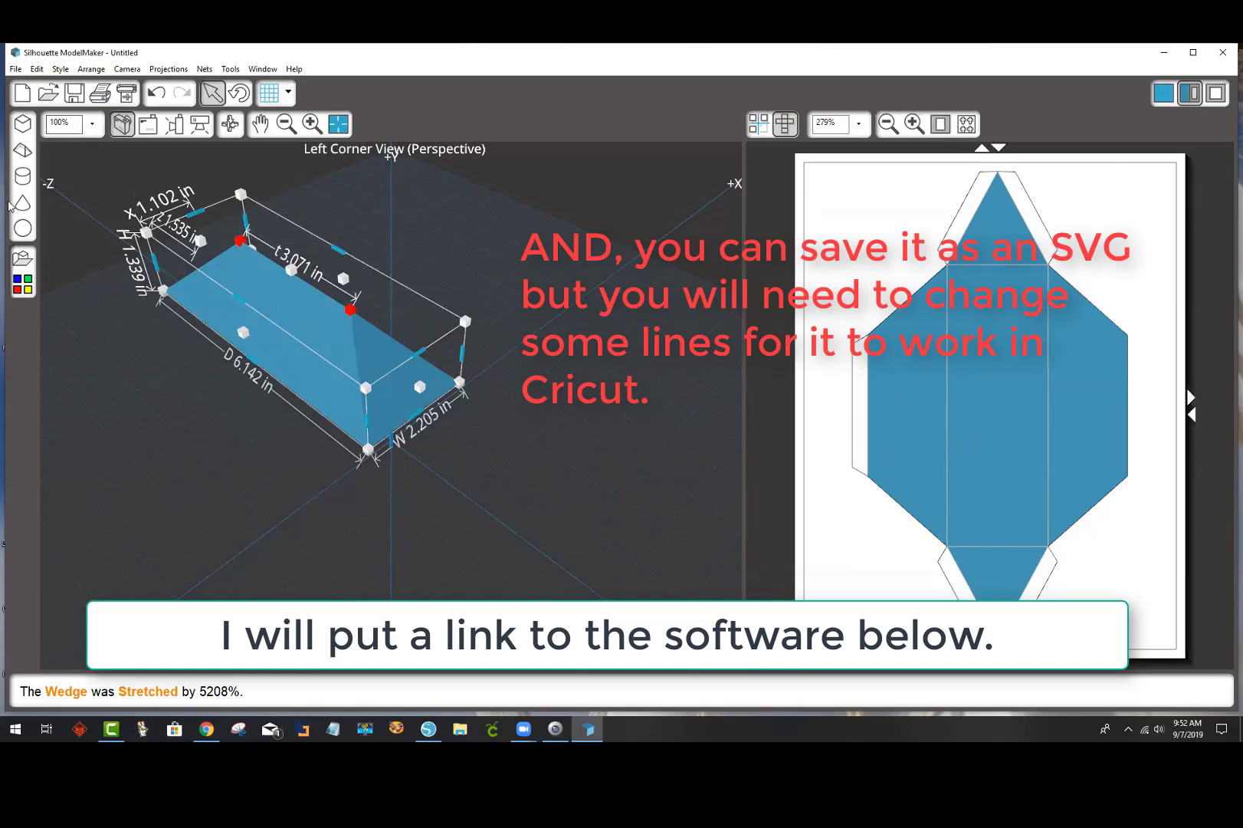
Step: Add the Duck and Dog Inn from the QuickShapes Street Models Buildings folder beside the wedge, scaled to about 144%
{"action": "left_click", "coordinate": [22, 260]}
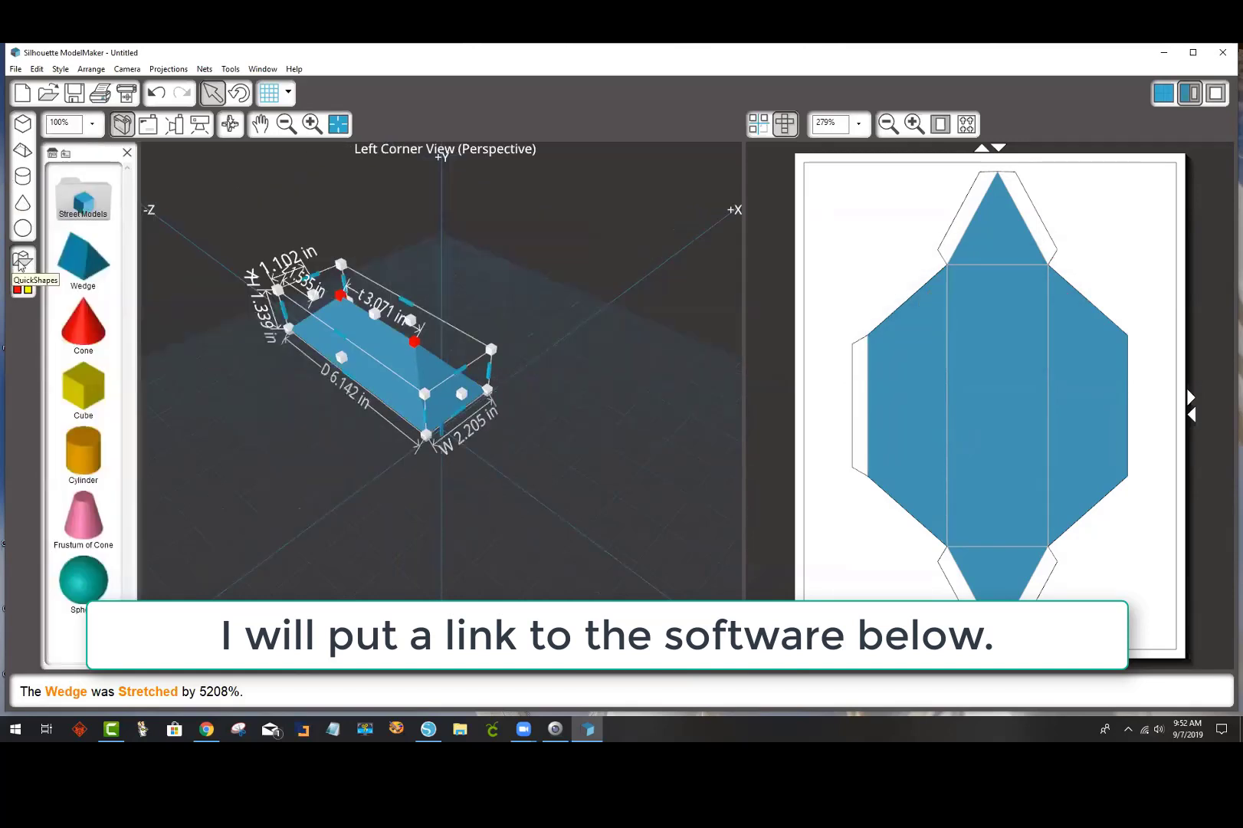
{"action": "left_click", "coordinate": [87, 196]}
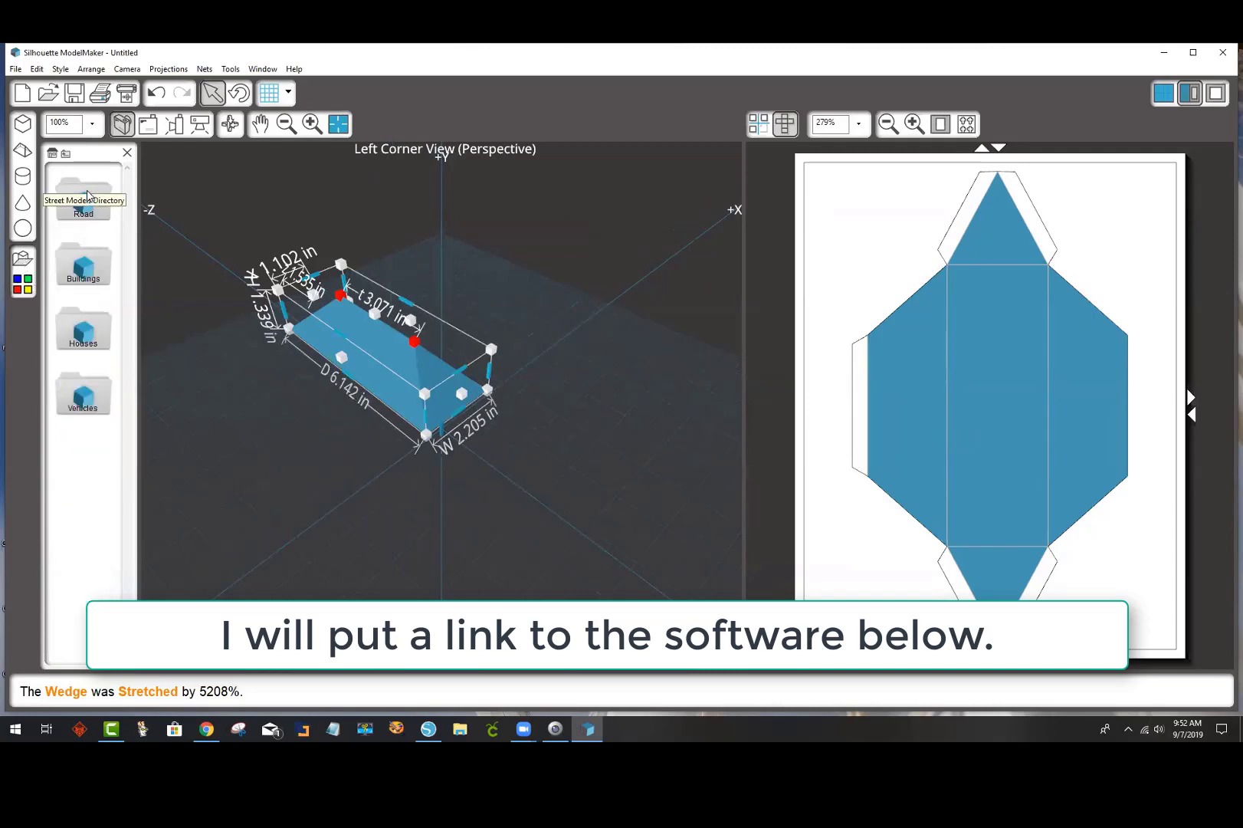
{"action": "left_click", "coordinate": [83, 276]}
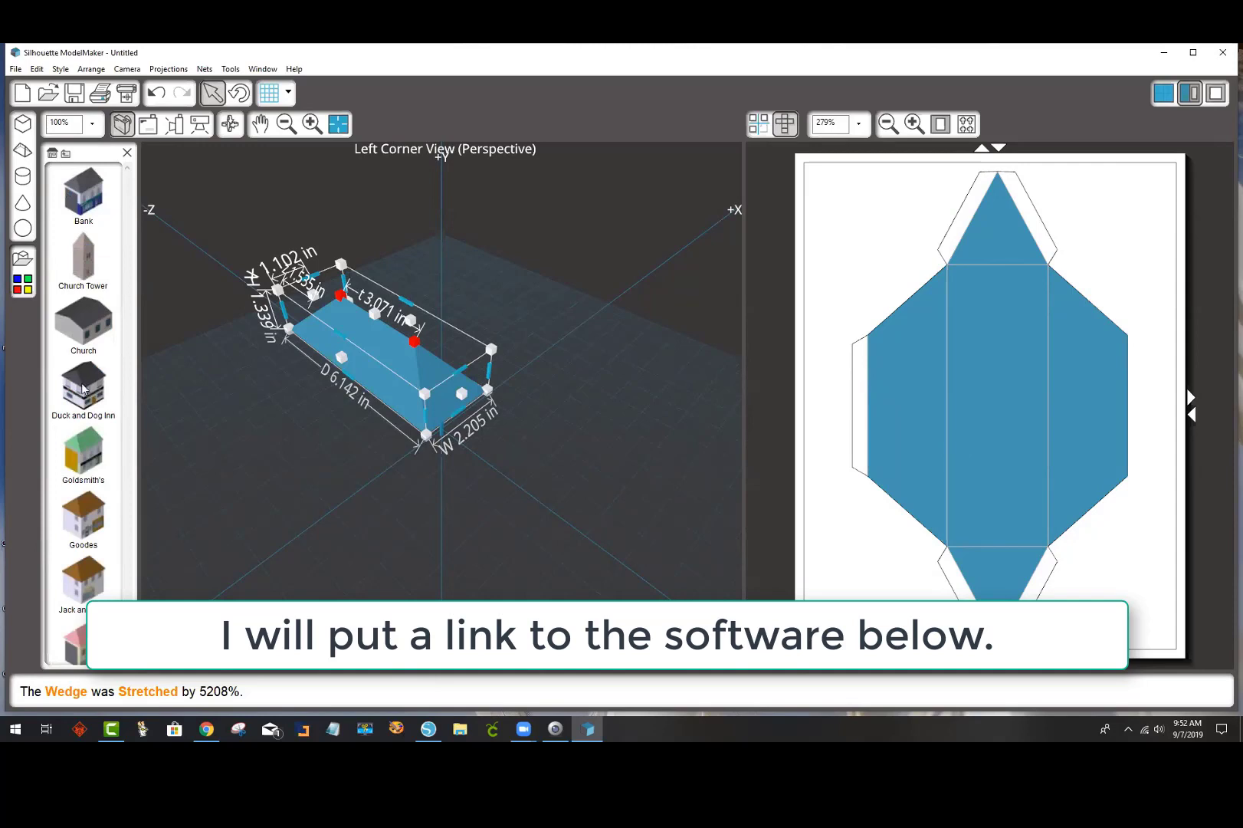
{"action": "left_click_drag", "start_coordinate": [85, 387], "coordinate": [574, 260]}
{"action": "left_click", "coordinate": [556, 321]}
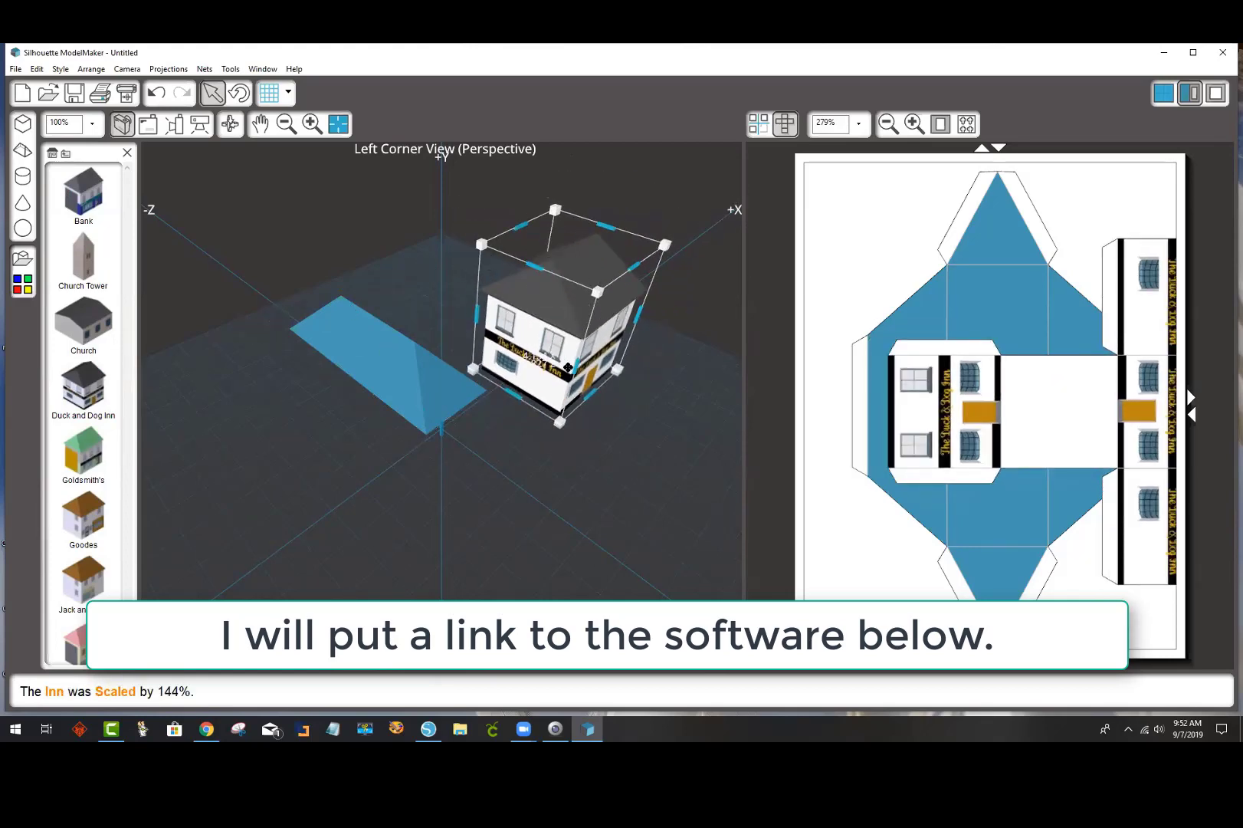
Step: Move the inn onto the wedge and enlarge it by about 147%
{"action": "left_click_drag", "start_coordinate": [533, 360], "coordinate": [285, 396]}
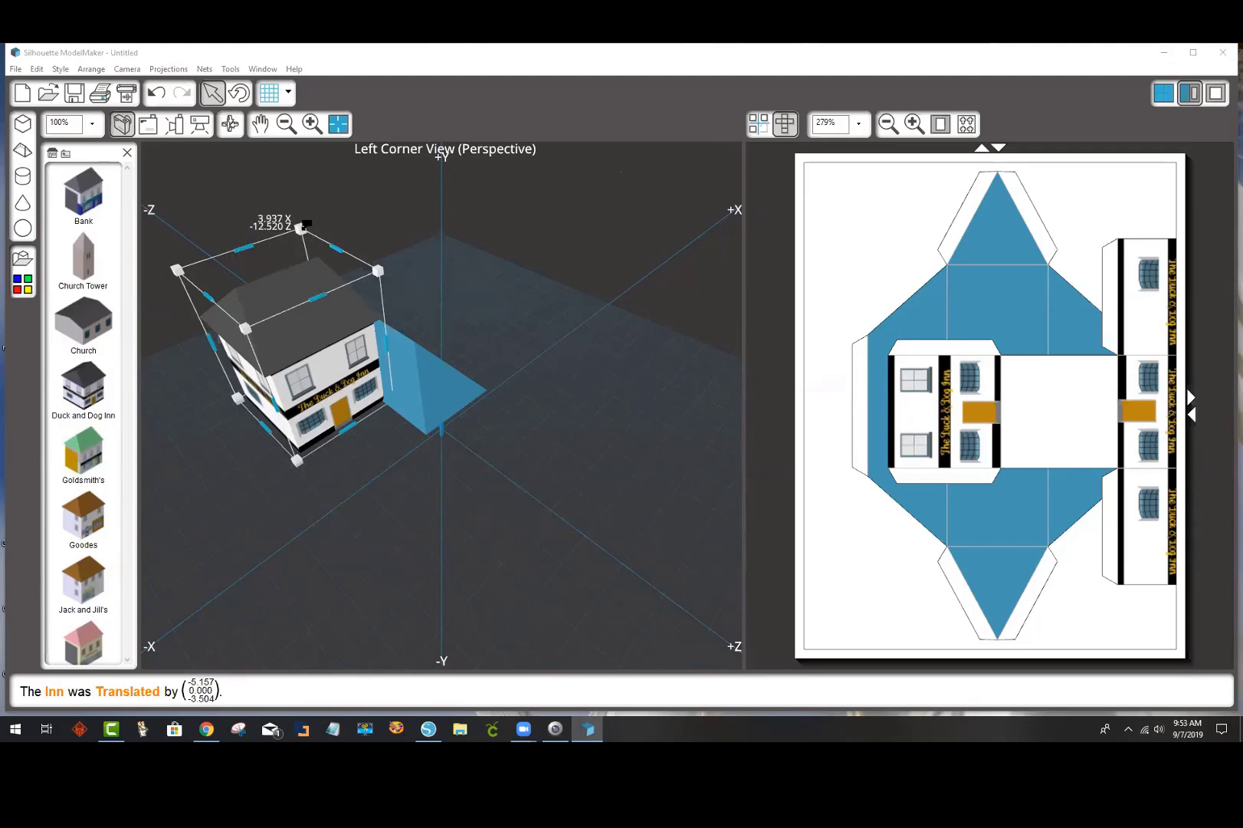
{"action": "left_click_drag", "start_coordinate": [303, 228], "coordinate": [335, 129]}
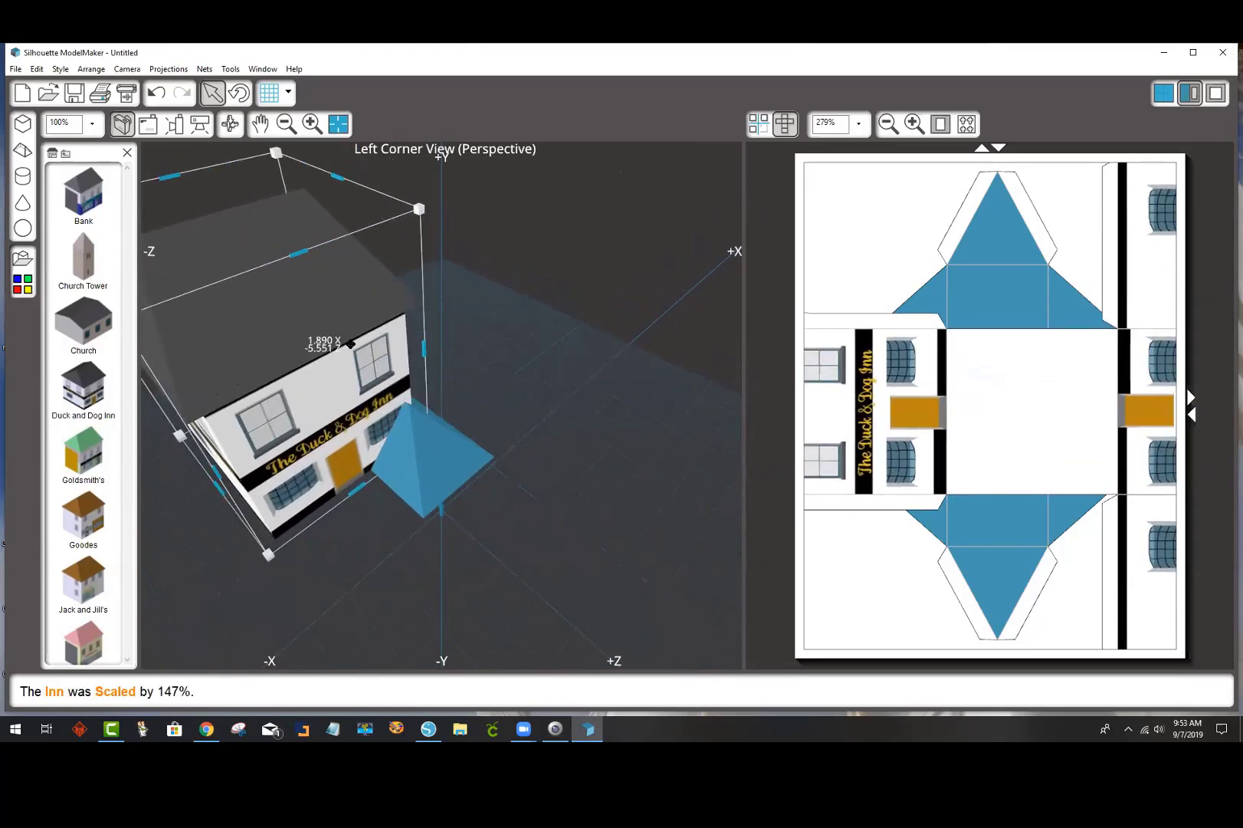
{"action": "left_click_drag", "start_coordinate": [351, 347], "coordinate": [519, 391]}
{"action": "left_click", "coordinate": [613, 379]}
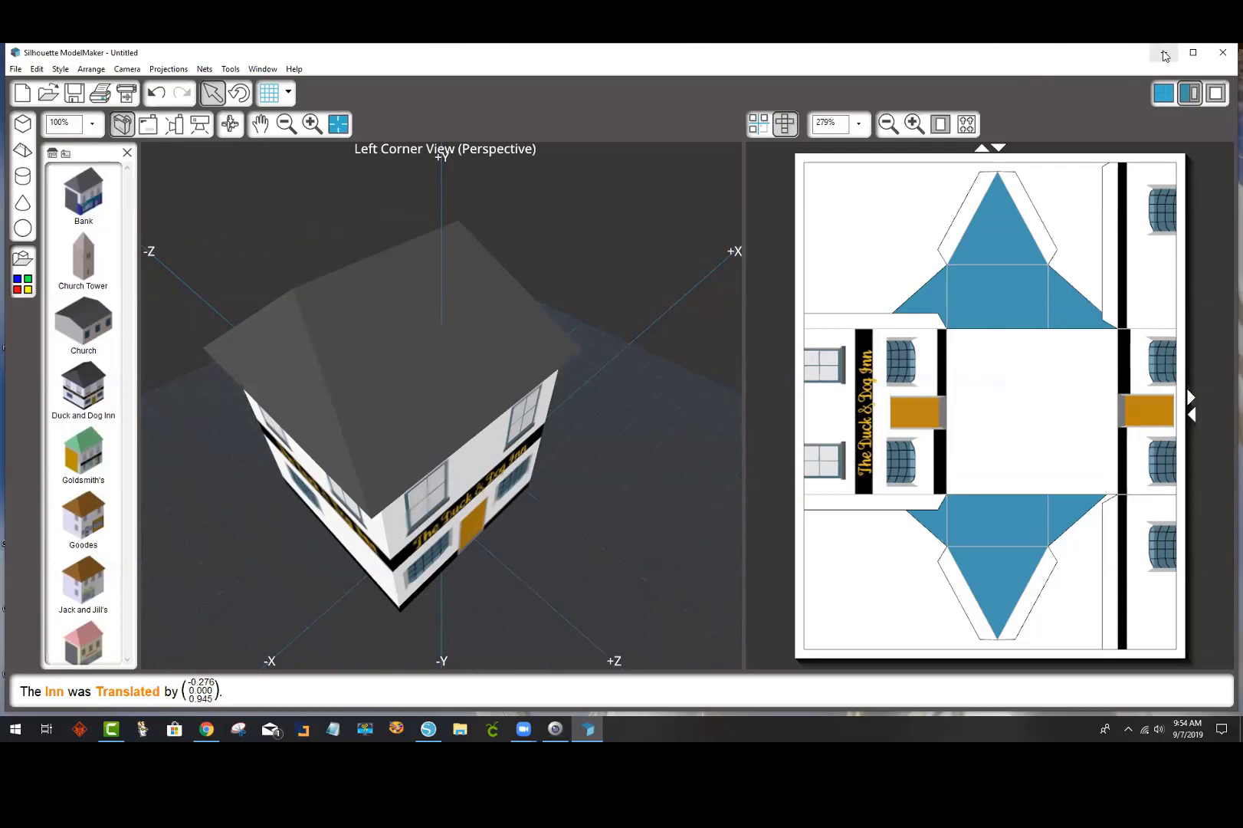
Step: Close ModelMaker without saving the model, switch to Chrome and open a new browser tab
{"action": "left_click", "coordinate": [1224, 53]}
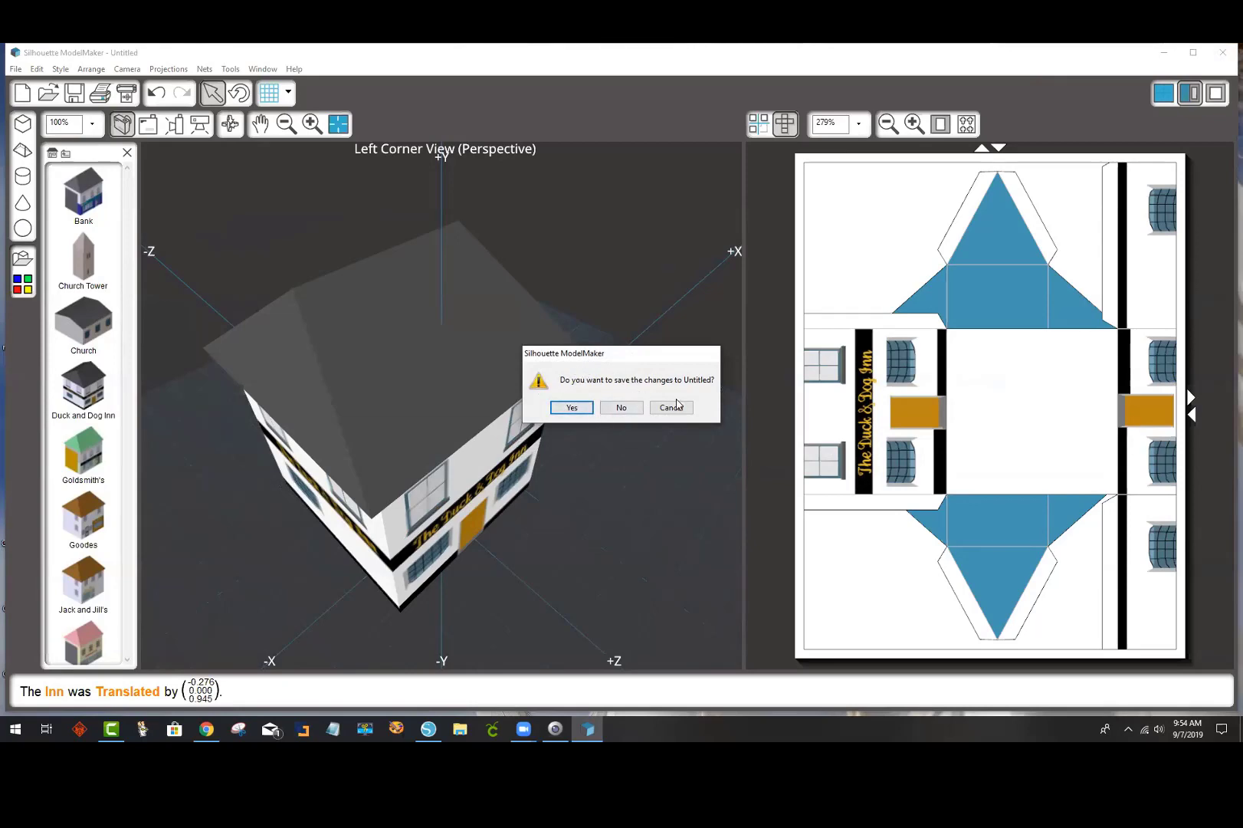
{"action": "left_click", "coordinate": [617, 407]}
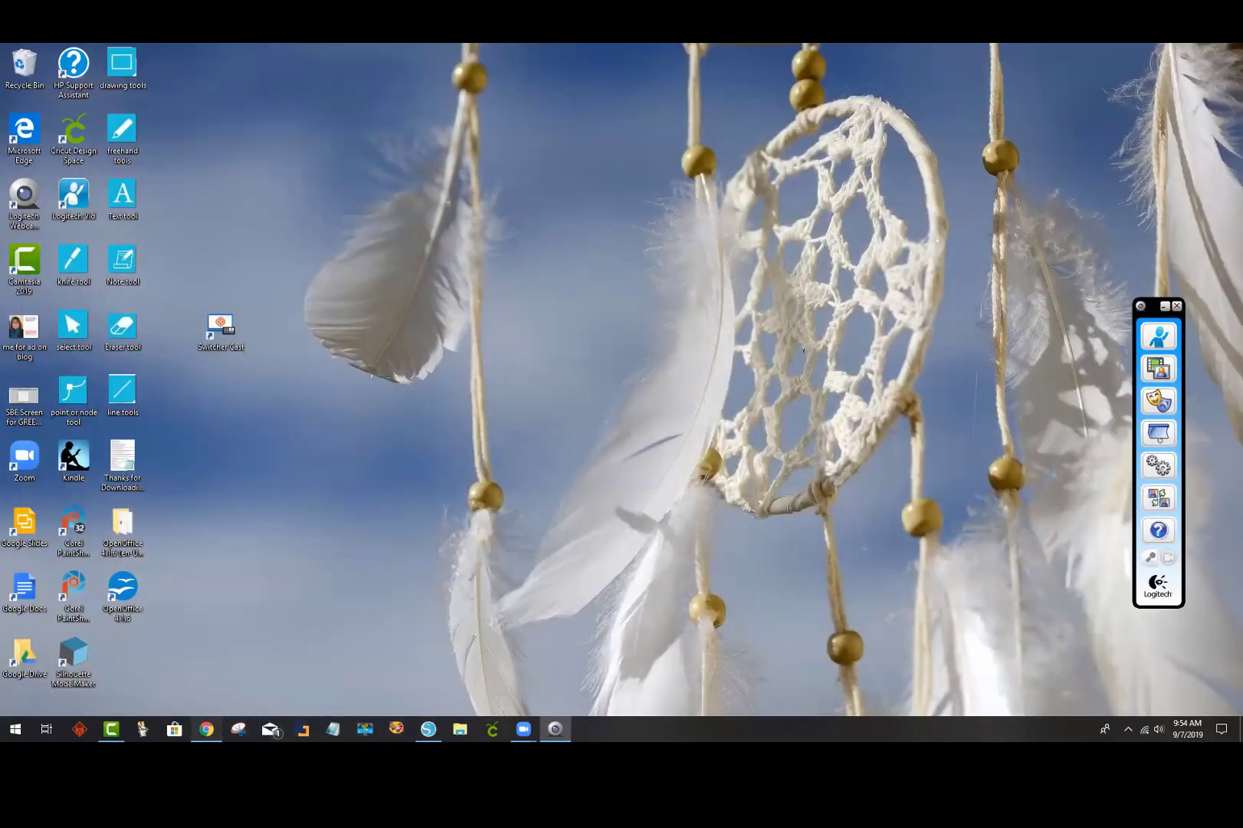
{"action": "left_click", "coordinate": [206, 729]}
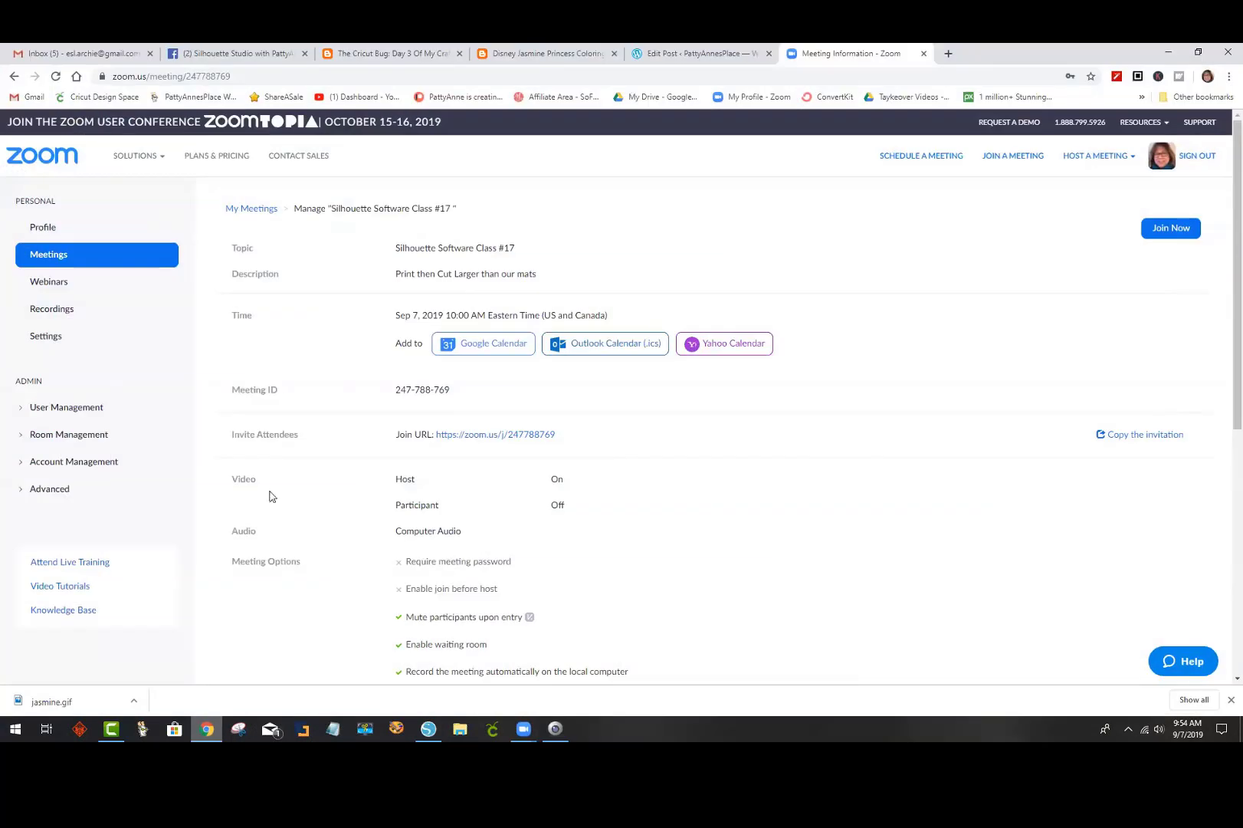
{"action": "left_click", "coordinate": [948, 54]}
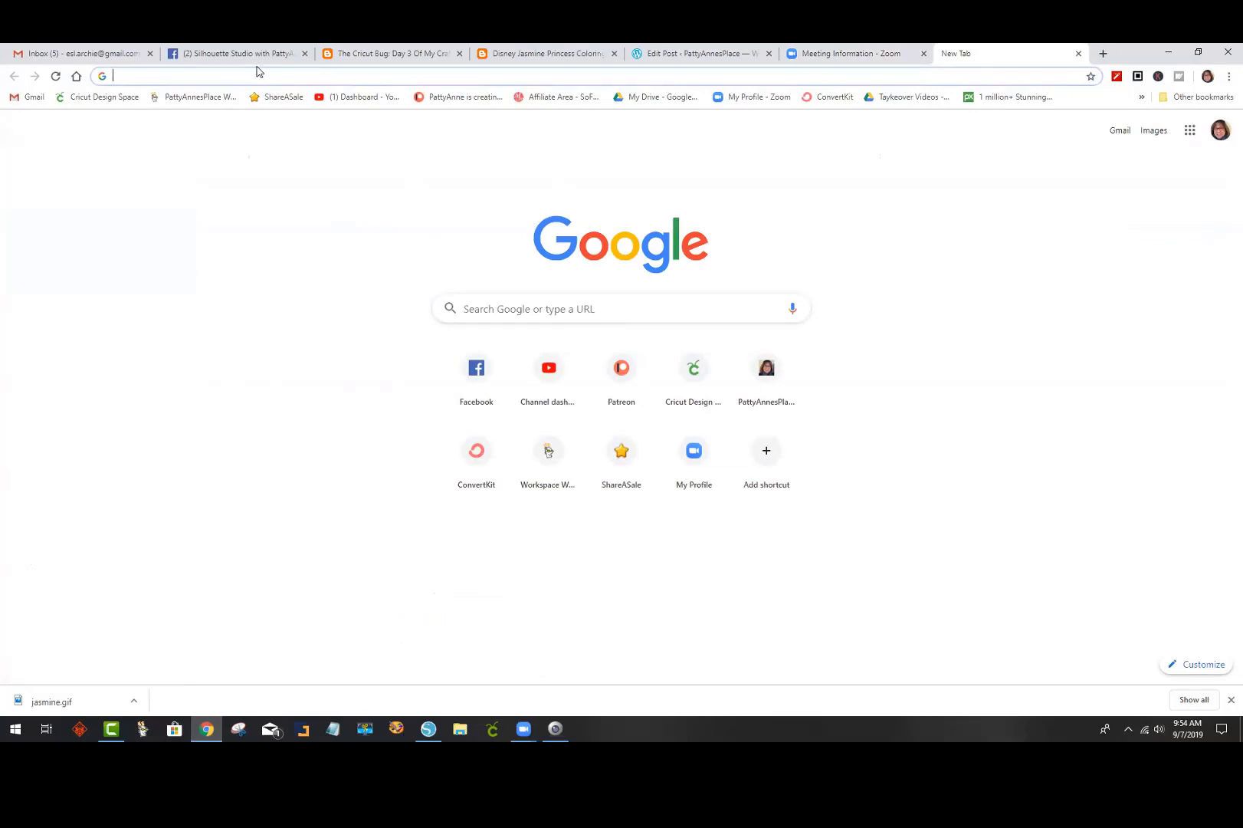
{"action": "left_click", "coordinate": [607, 151]}
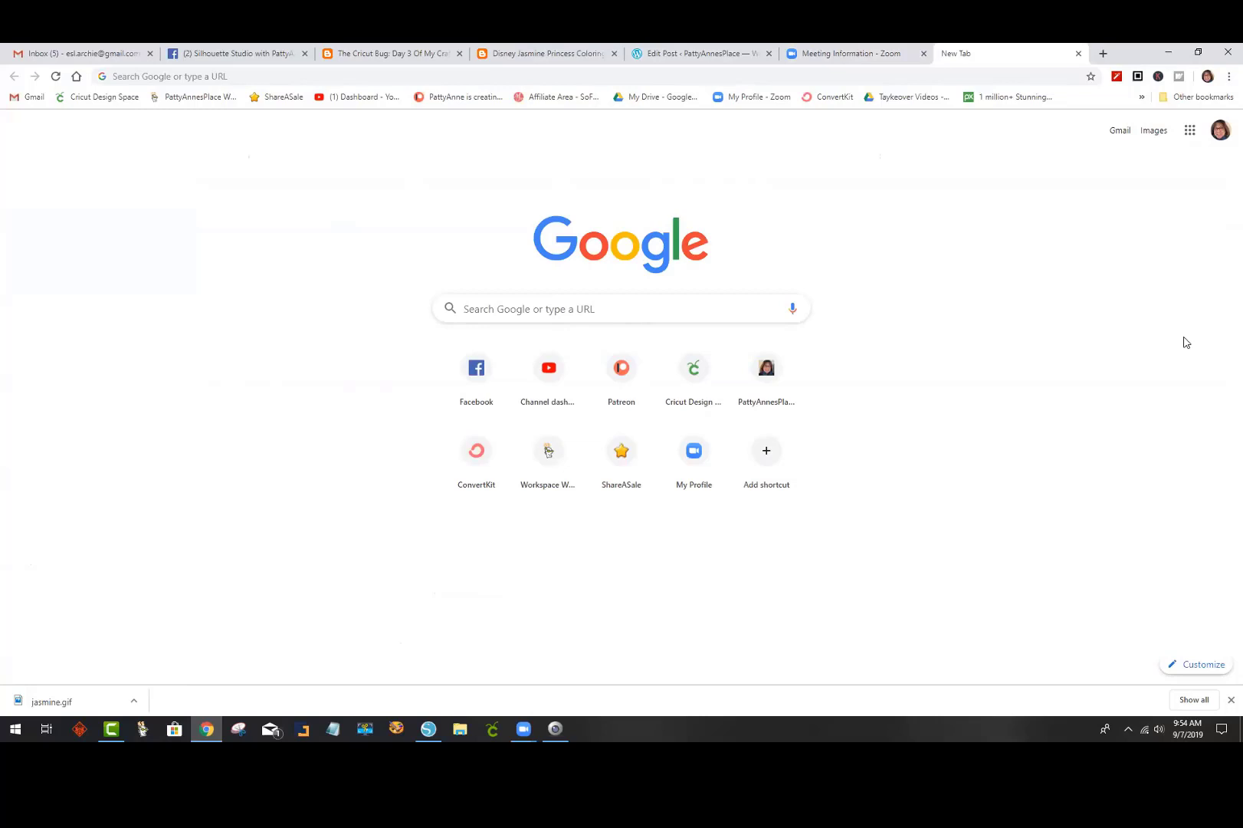
Step: Open the Silhouette America website, silhouetteamerica.com, in the new tab
{"action": "left_click", "coordinate": [154, 78]}
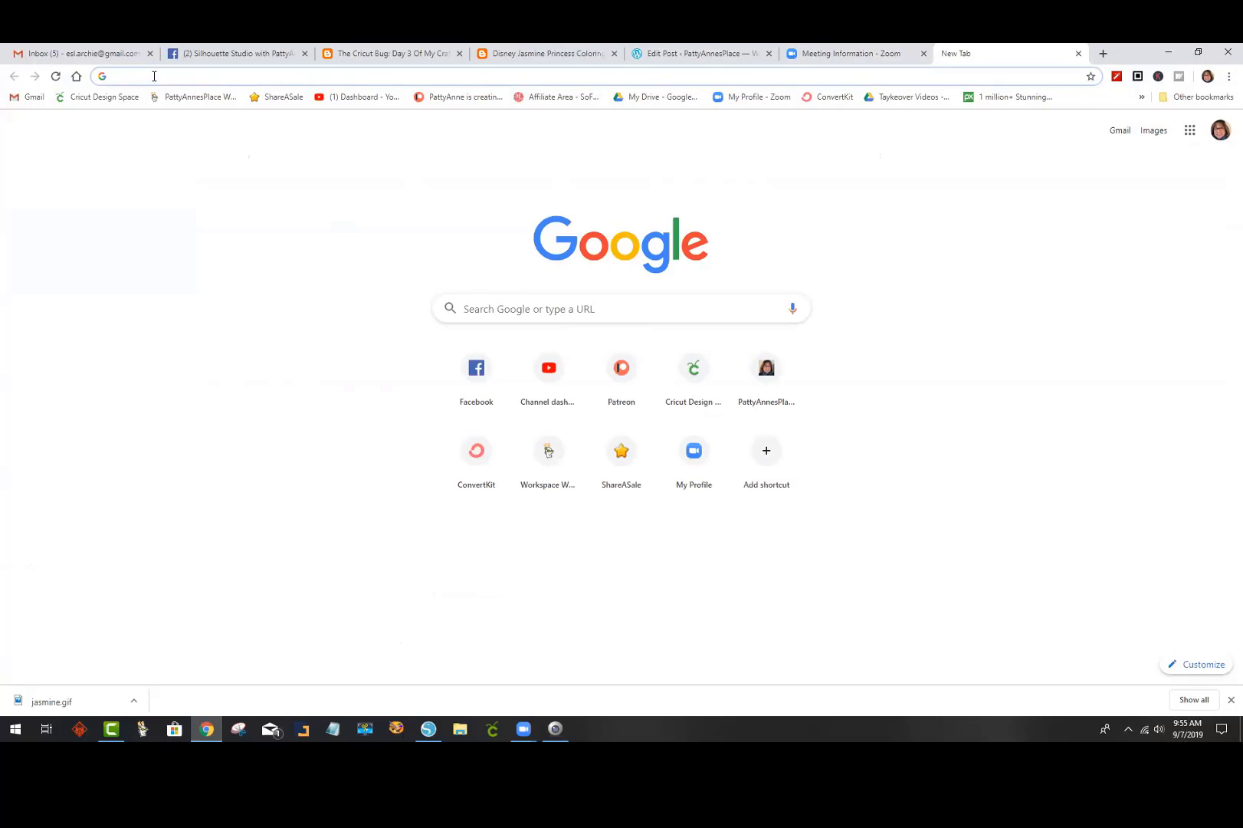
{"action": "left_click", "coordinate": [154, 76]}
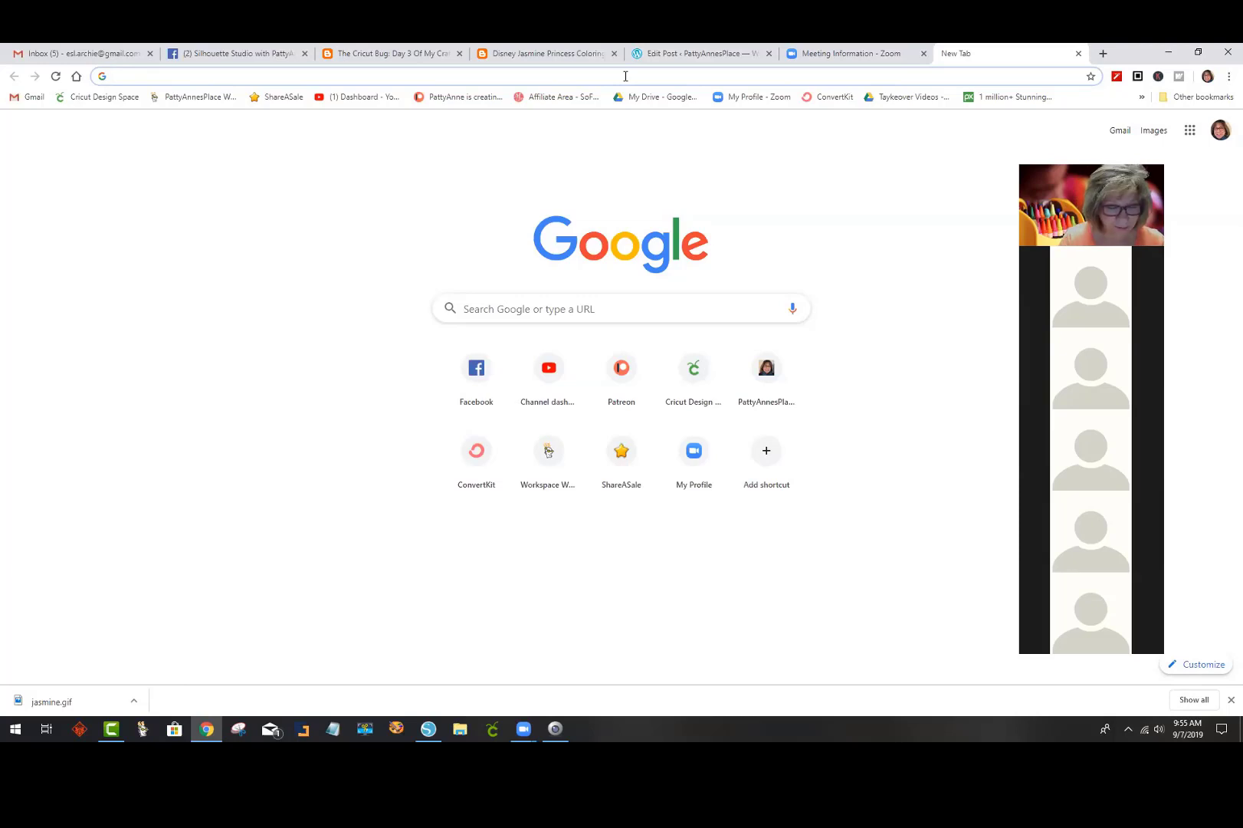
{"action": "type", "text": "silhue"}
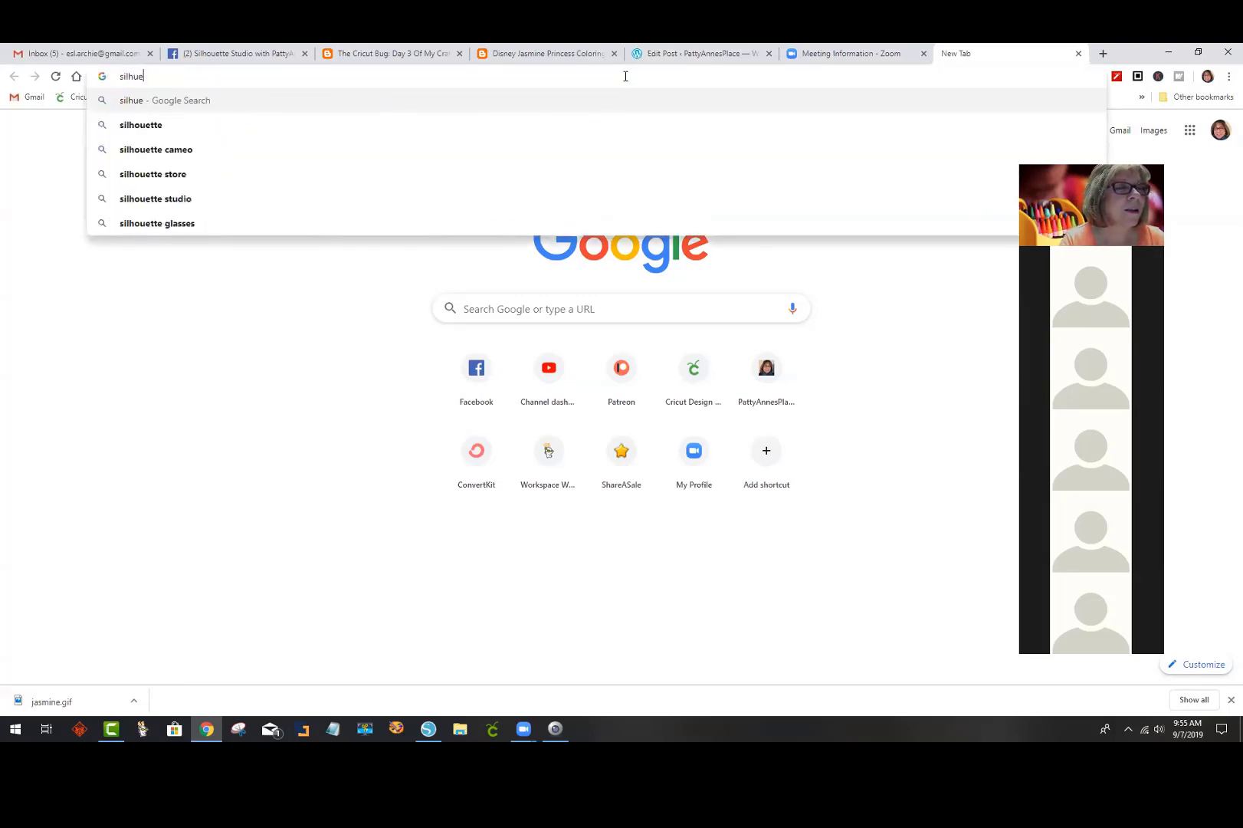
{"action": "type", "text": "tte"}
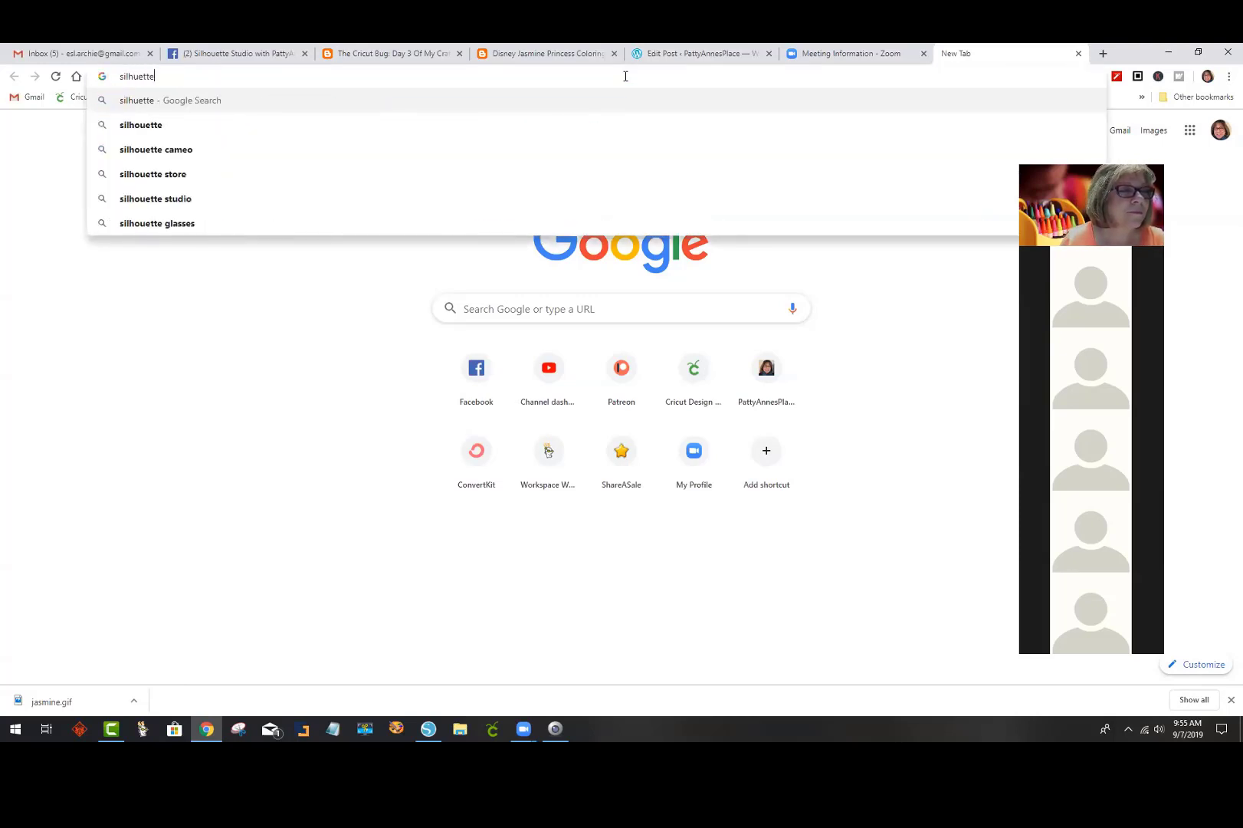
{"action": "left_click", "coordinate": [171, 76]}
{"action": "key", "text": "BackSpace"}
{"action": "key", "text": "BackSpace"}
{"action": "key", "text": "BackSpace"}
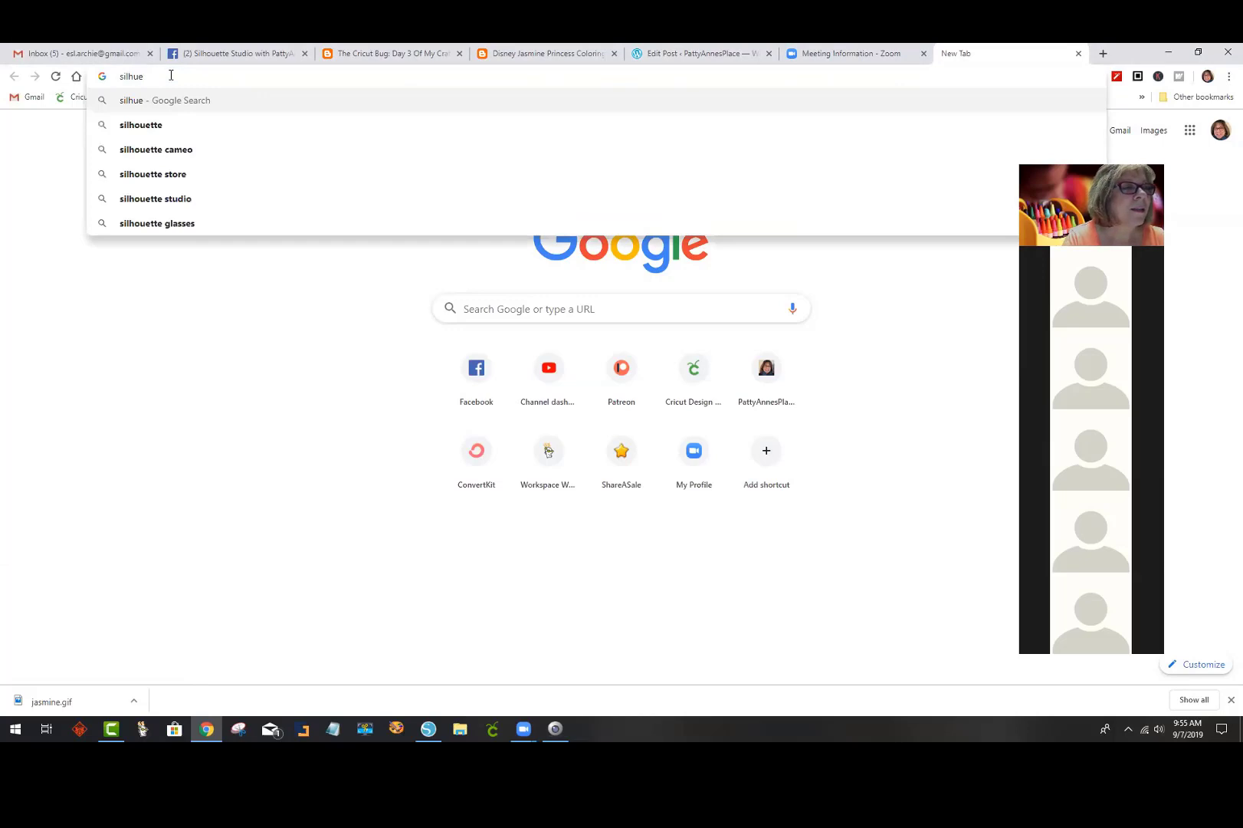
{"action": "key", "text": "BackSpace"}
{"action": "key", "text": "BackSpace"}
{"action": "key", "text": "BackSpace"}
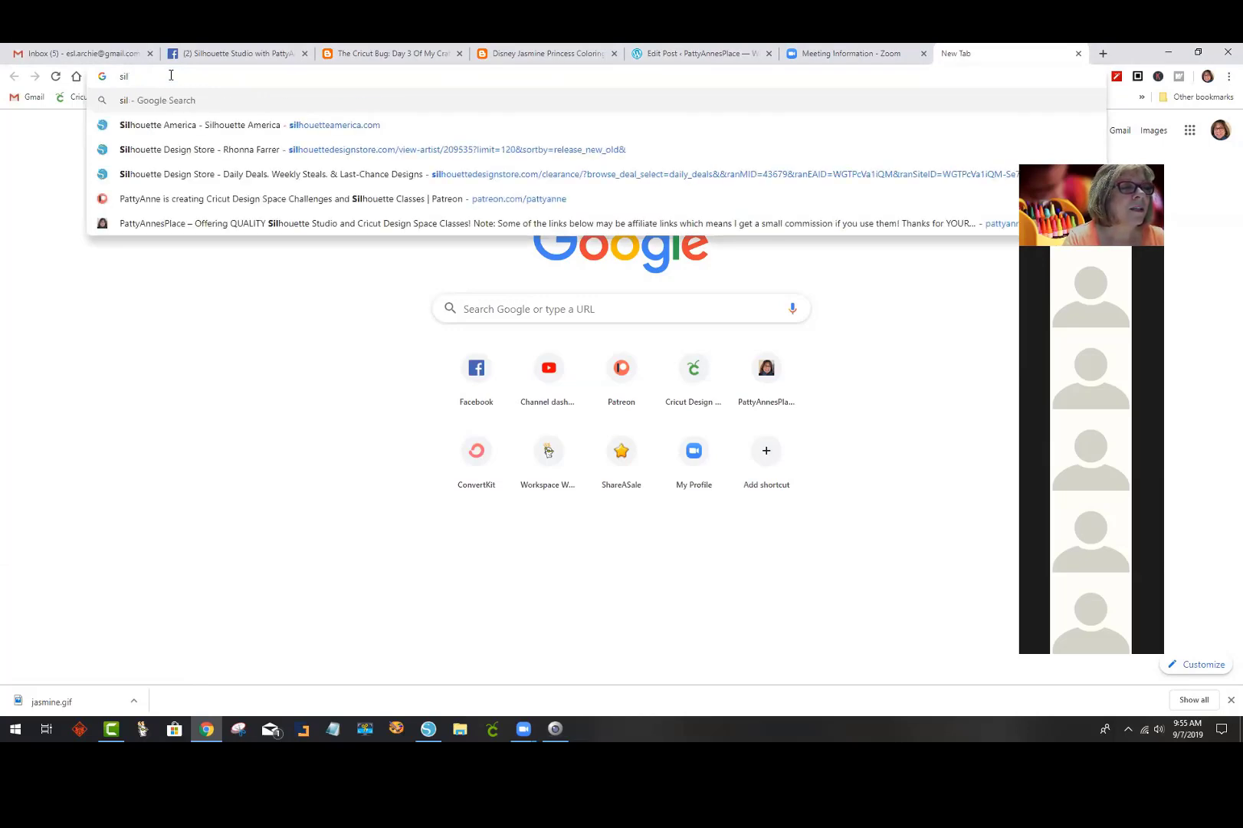
{"action": "type", "text": "houette"}
{"action": "key", "text": "Return"}
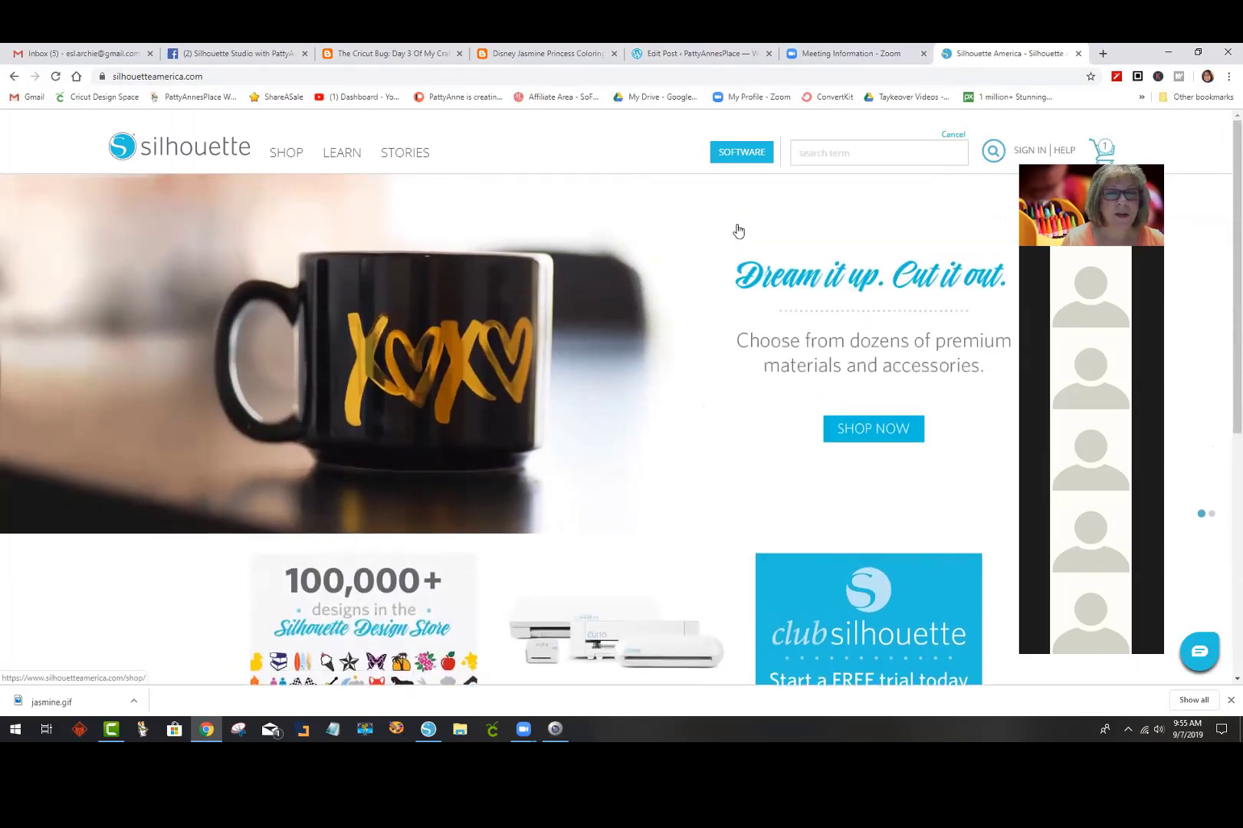
Step: Open the CAMEO machine page from the Learn section and look through its product details
{"action": "mouse_move", "coordinate": [349, 157]}
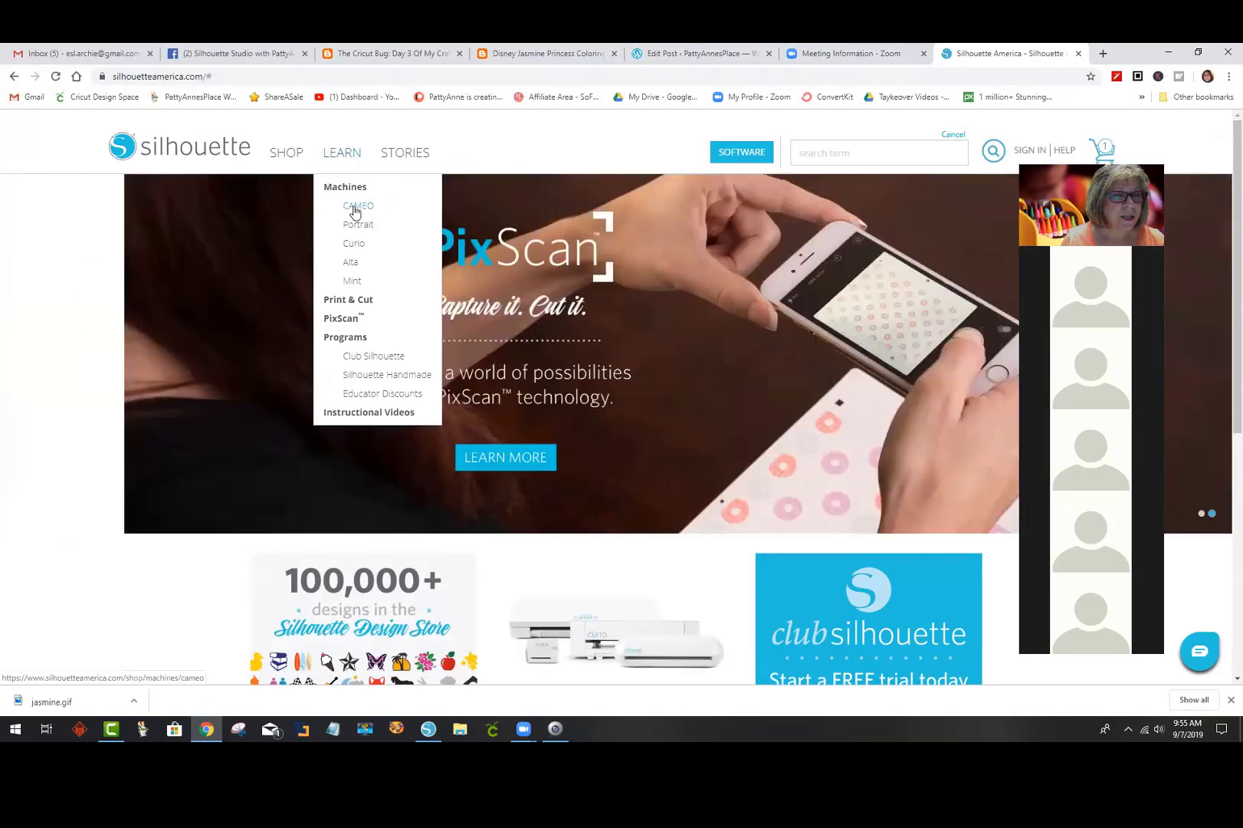
{"action": "left_click", "coordinate": [356, 207]}
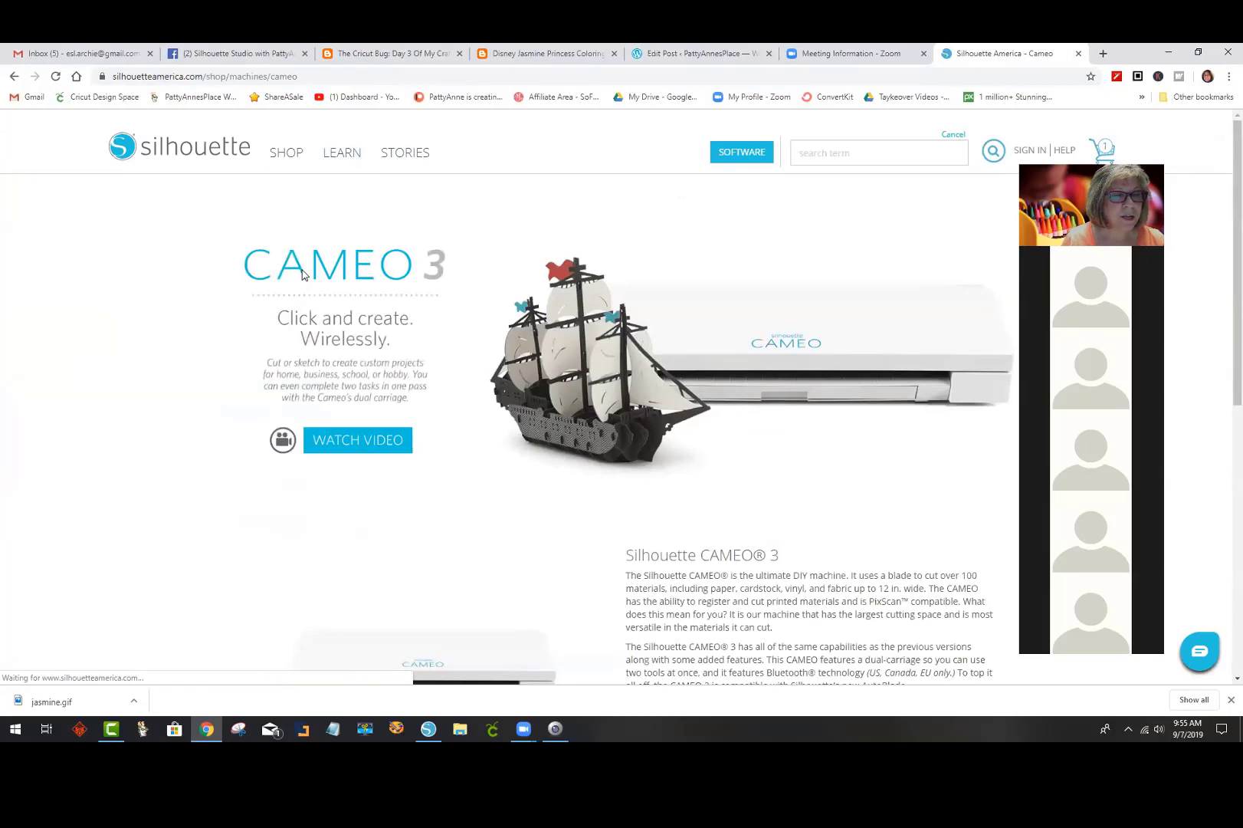
{"action": "scroll", "coordinate": [303, 274], "scroll_direction": "down", "scroll_amount": 15}
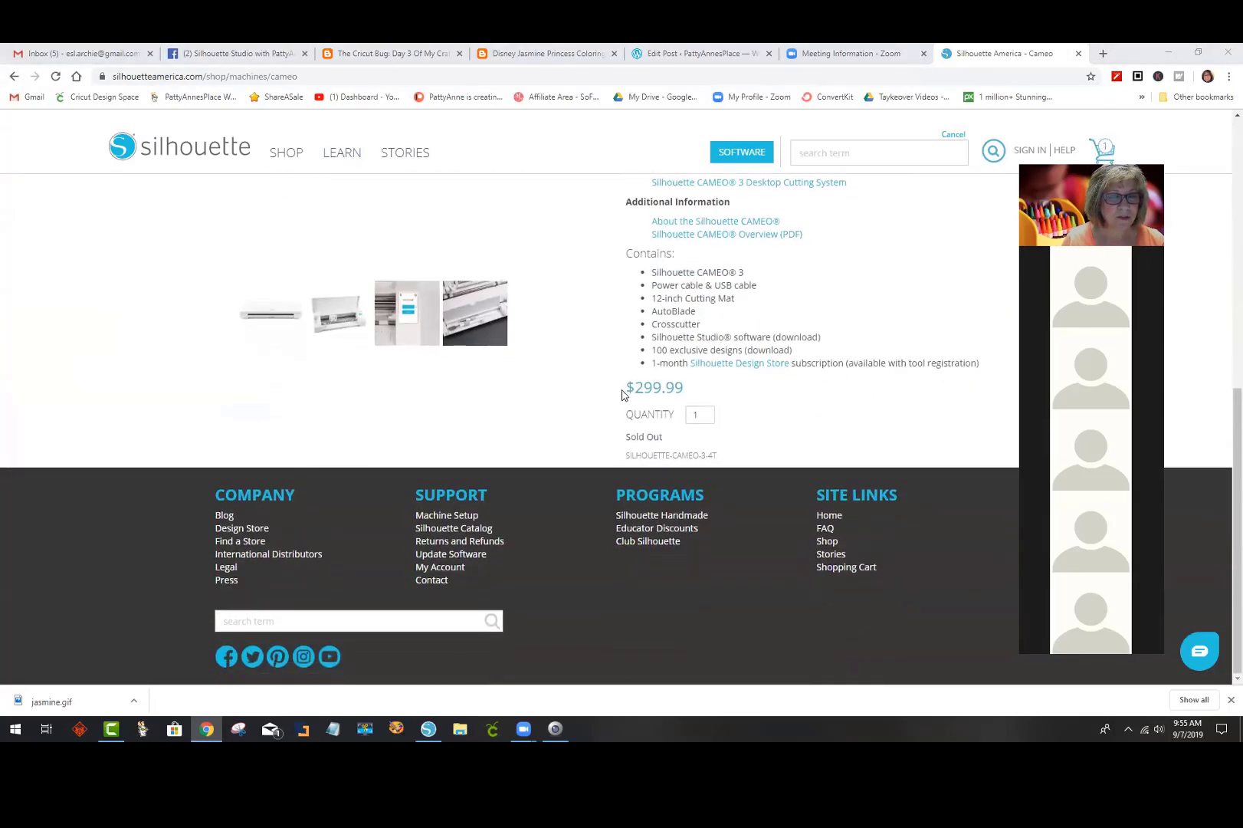
{"action": "scroll", "coordinate": [622, 390], "scroll_direction": "up", "scroll_amount": 15}
Step: Find the In the Classroom video among the Silhouette Stories and play it
{"action": "left_click", "coordinate": [403, 153]}
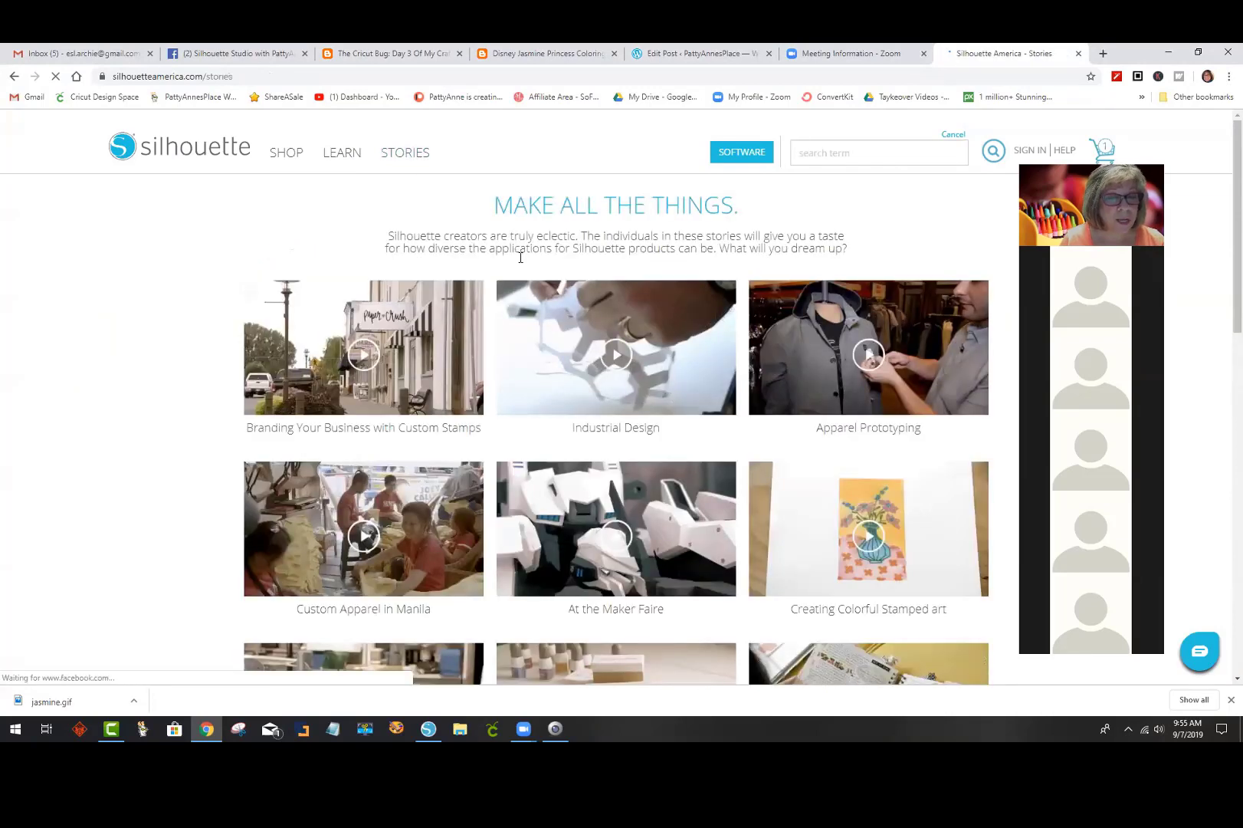
{"action": "scroll", "coordinate": [629, 446], "scroll_direction": "down", "scroll_amount": 1}
{"action": "scroll", "coordinate": [629, 447], "scroll_direction": "down", "scroll_amount": 3}
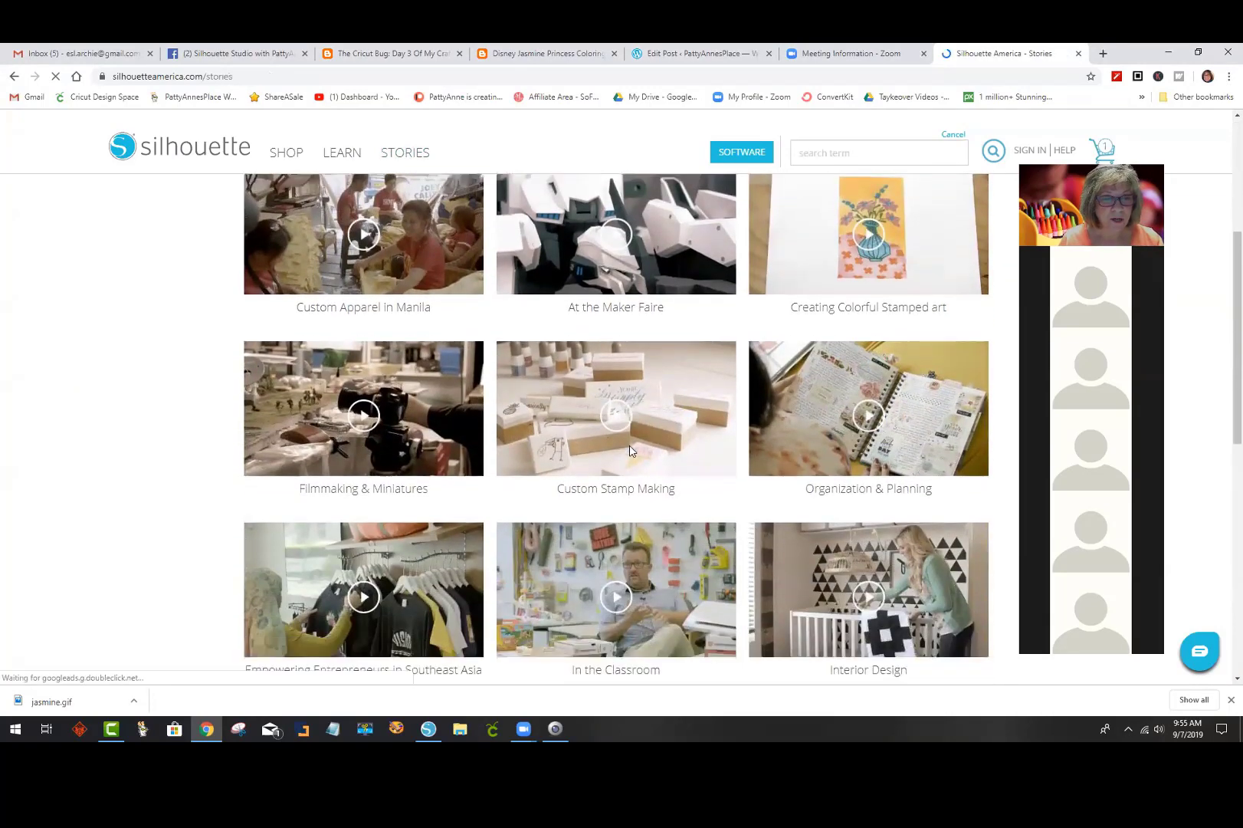
{"action": "scroll", "coordinate": [629, 450], "scroll_direction": "down", "scroll_amount": 3}
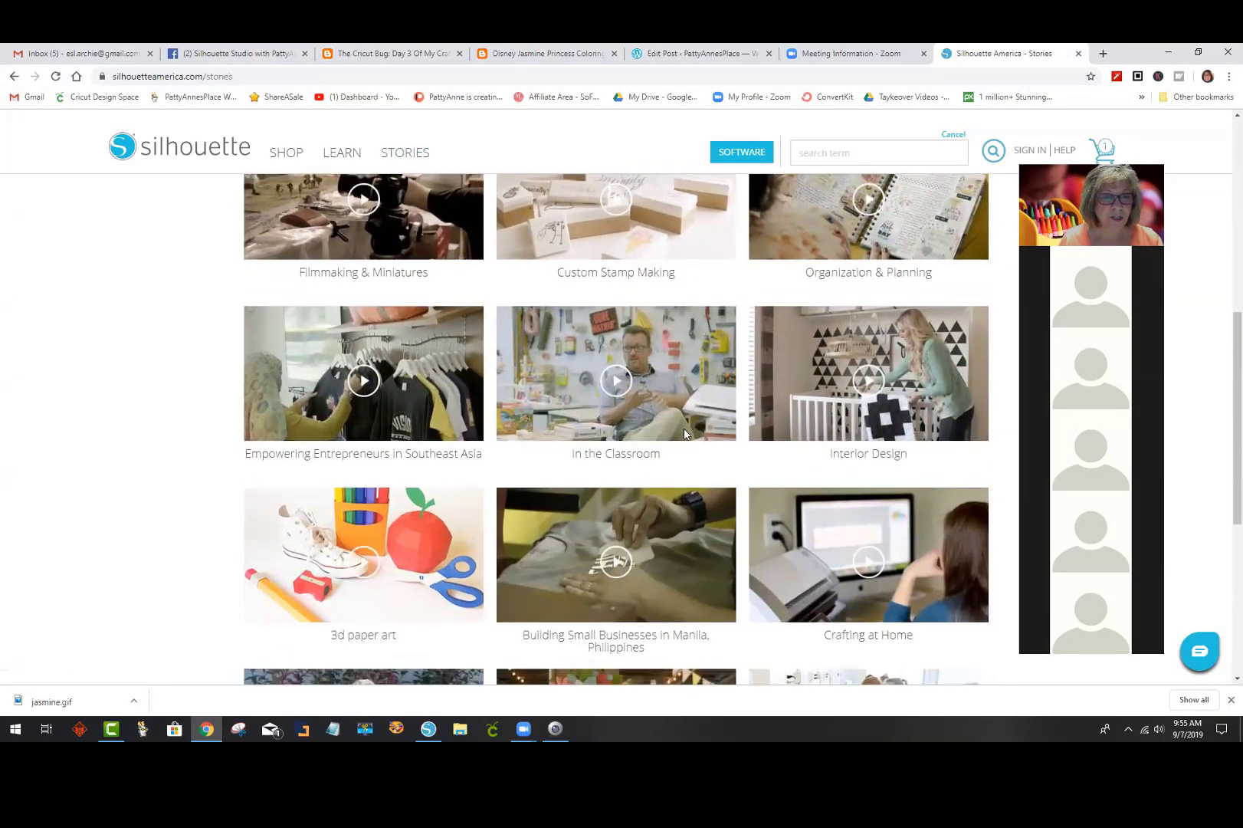
{"action": "left_click", "coordinate": [619, 379]}
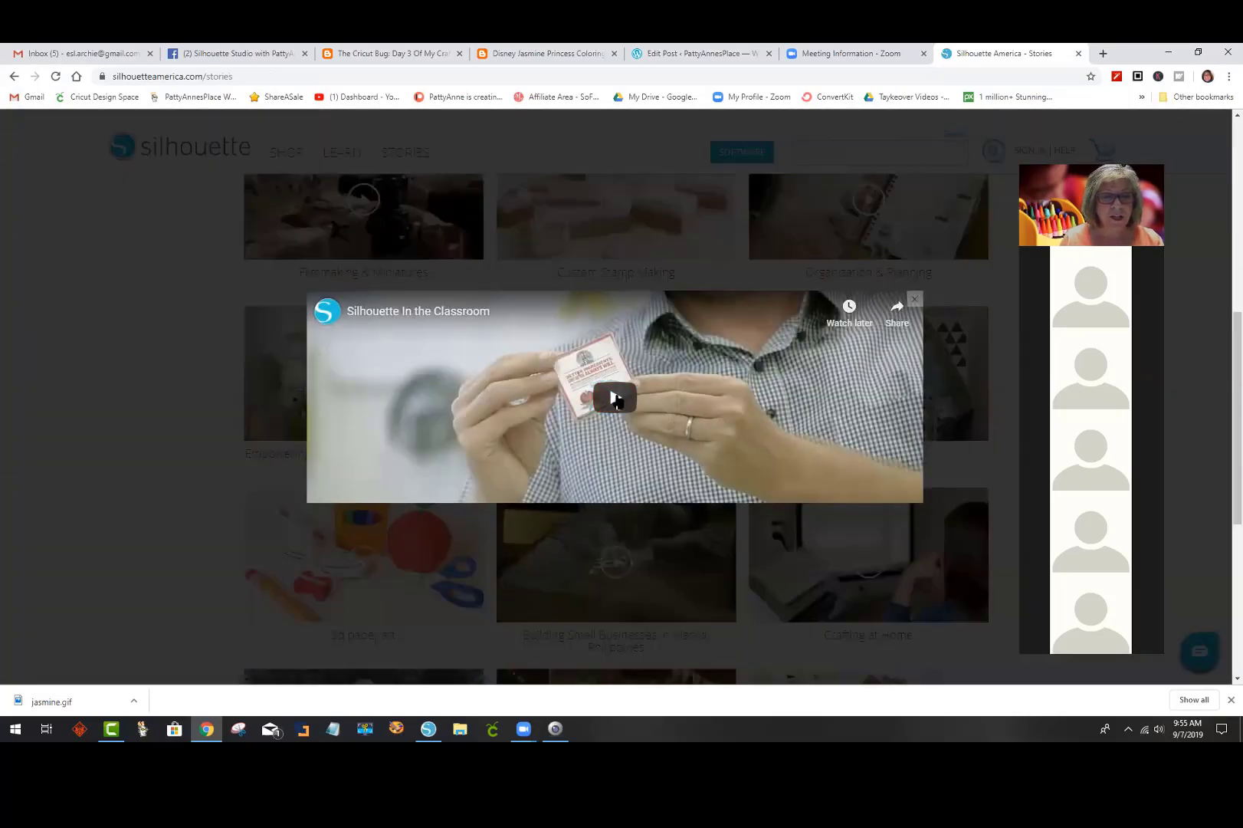
{"action": "left_click", "coordinate": [549, 316]}
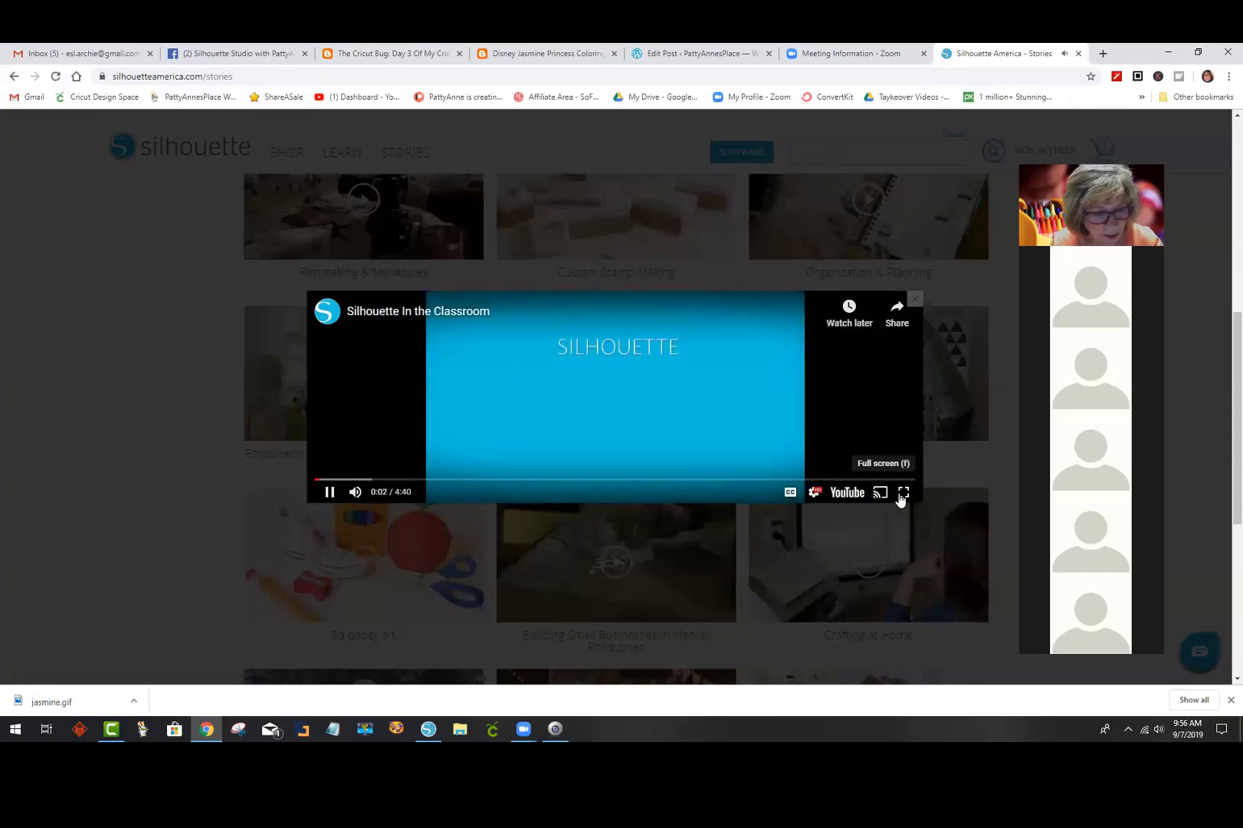
Step: Lower the system volume to 14 while the In the Classroom video plays
{"action": "key", "text": "XF86AudioRaiseVolume"}
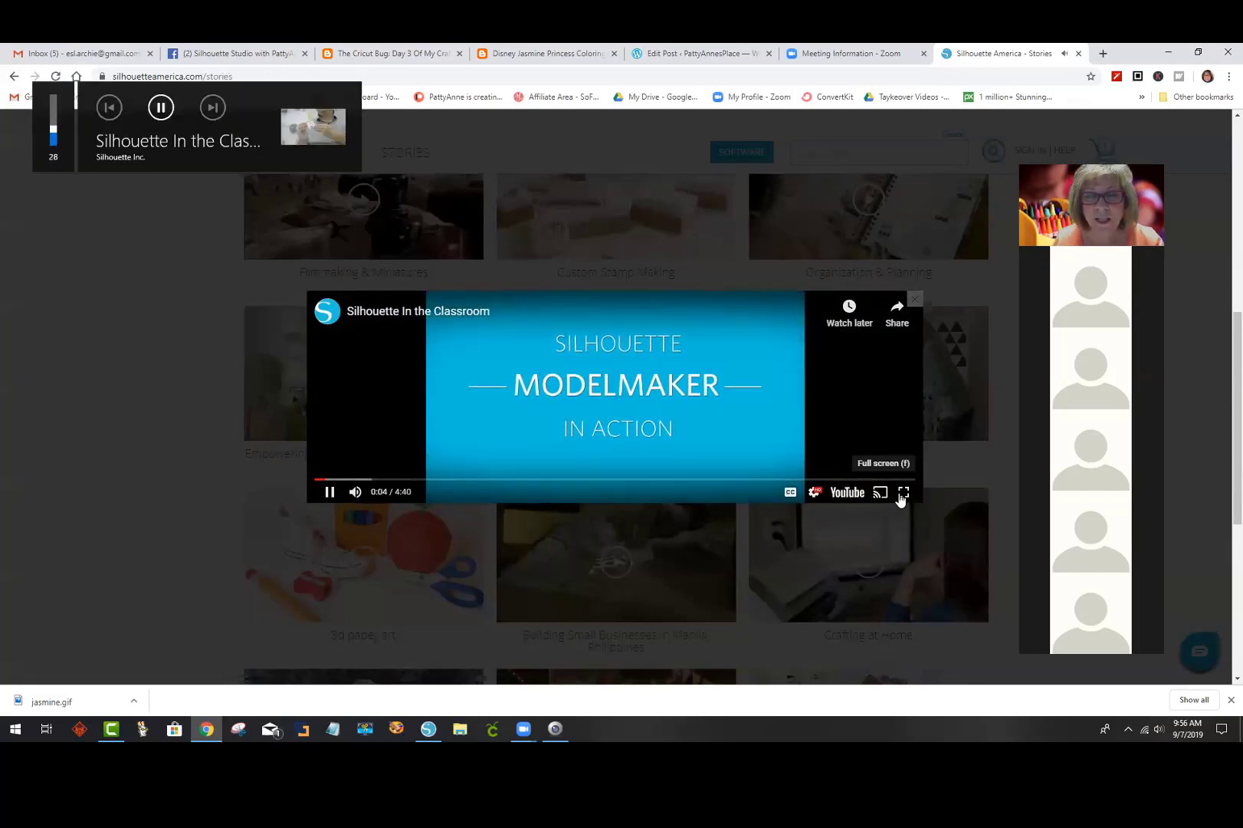
{"action": "key", "text": "XF86AudioLowerVolume"}
{"action": "key", "text": "XF86AudioLowerVolume"}
{"action": "key", "text": "XF86AudioLowerVolume"}
{"action": "key", "text": "XF86AudioLowerVolume"}
{"action": "key", "text": "XF86AudioLowerVolume"}
{"action": "key", "text": "XF86AudioLowerVolume"}
{"action": "key", "text": "XF86AudioLowerVolume"}
{"action": "key", "text": "XF86AudioLowerVolume"}
{"action": "key", "text": "XF86AudioLowerVolume"}
{"action": "key", "text": "XF86AudioLowerVolume"}
{"action": "key", "text": "XF86AudioLowerVolume"}
{"action": "key", "text": "XF86AudioLowerVolume"}
{"action": "key", "text": "XF86AudioLowerVolume"}
{"action": "key", "text": "XF86AudioLowerVolume"}
{"action": "key", "text": "XF86AudioLowerVolume"}
{"action": "key", "text": "XF86AudioLowerVolume"}
{"action": "key", "text": "XF86AudioLowerVolume"}
{"action": "key", "text": "XF86AudioLowerVolume"}
{"action": "key", "text": "XF86AudioRaiseVolume"}
{"action": "key", "text": "XF86AudioRaiseVolume"}
{"action": "key", "text": "XF86AudioRaiseVolume"}
{"action": "key", "text": "XF86AudioRaiseVolume"}
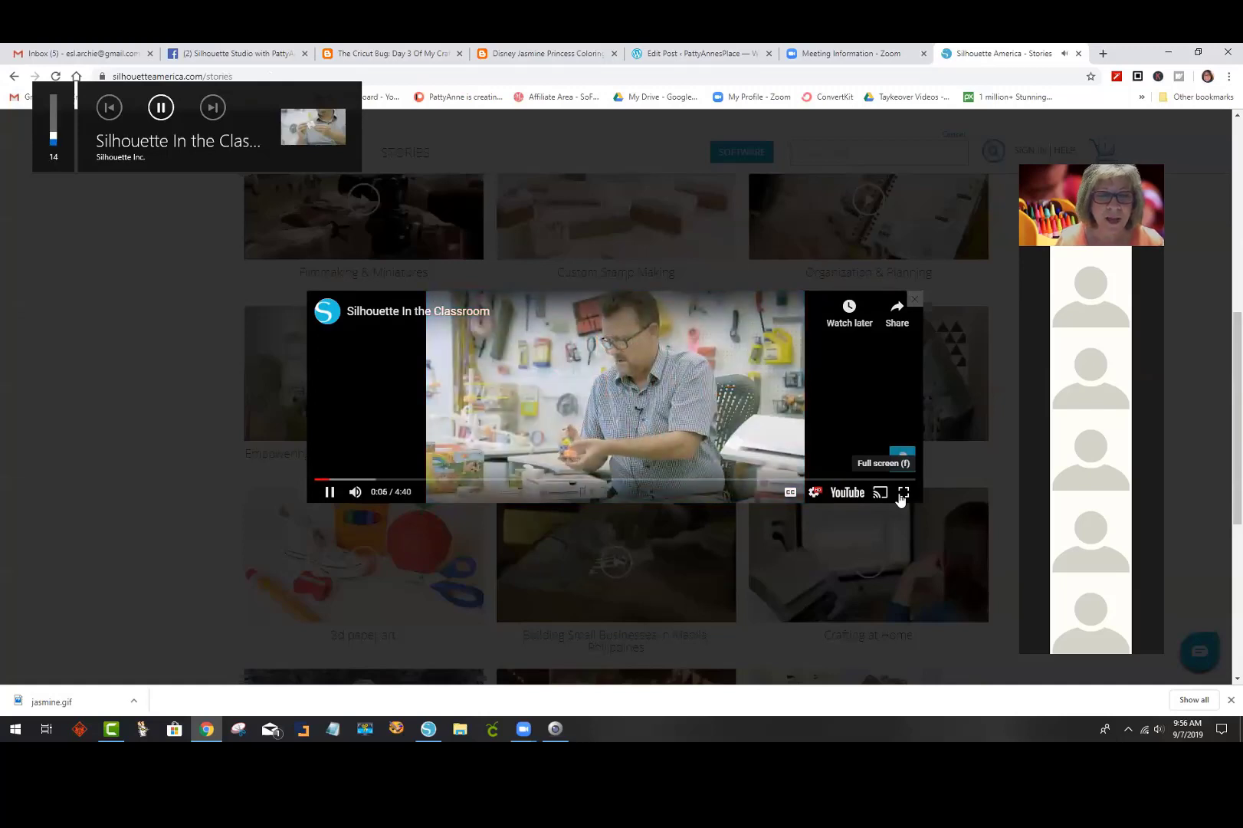
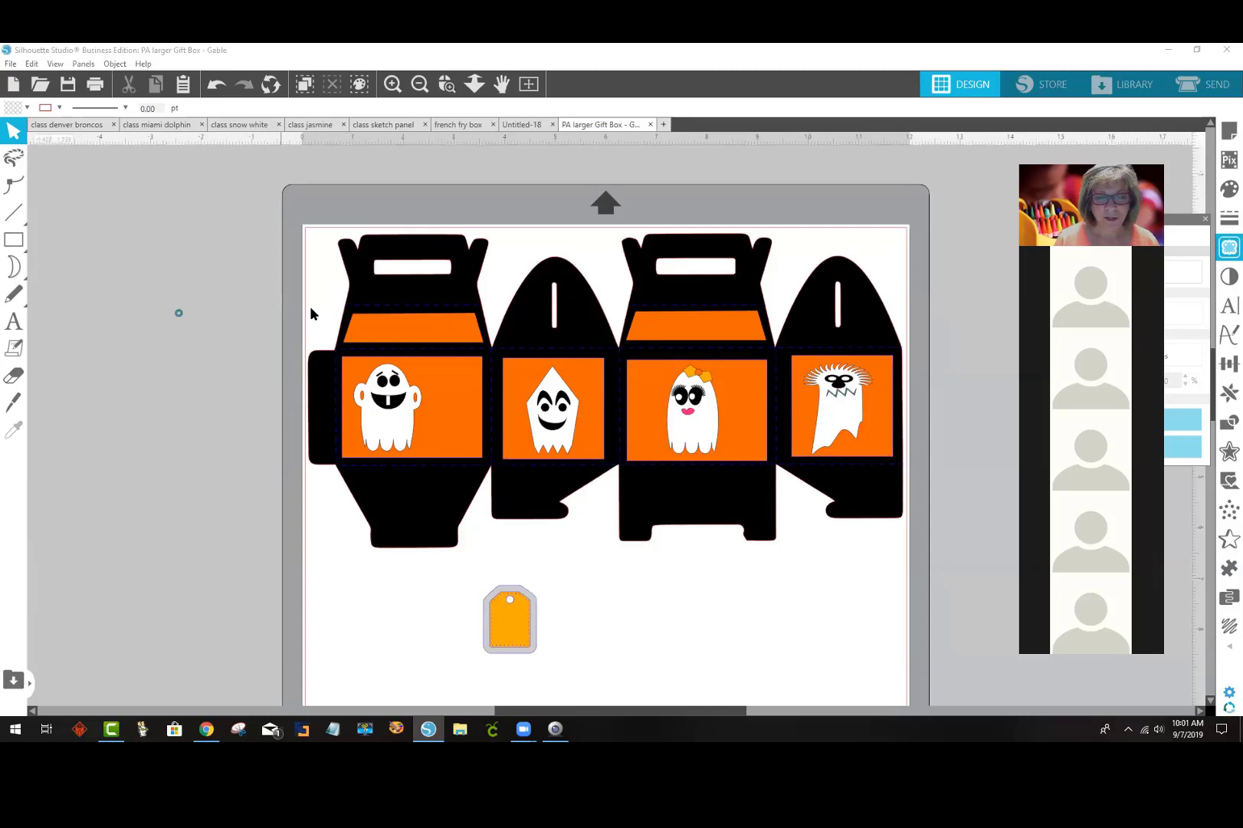
Step: Bring up the class denver broncos design in Silhouette Studio and close the Trace settings
{"action": "left_click", "coordinate": [821, 565]}
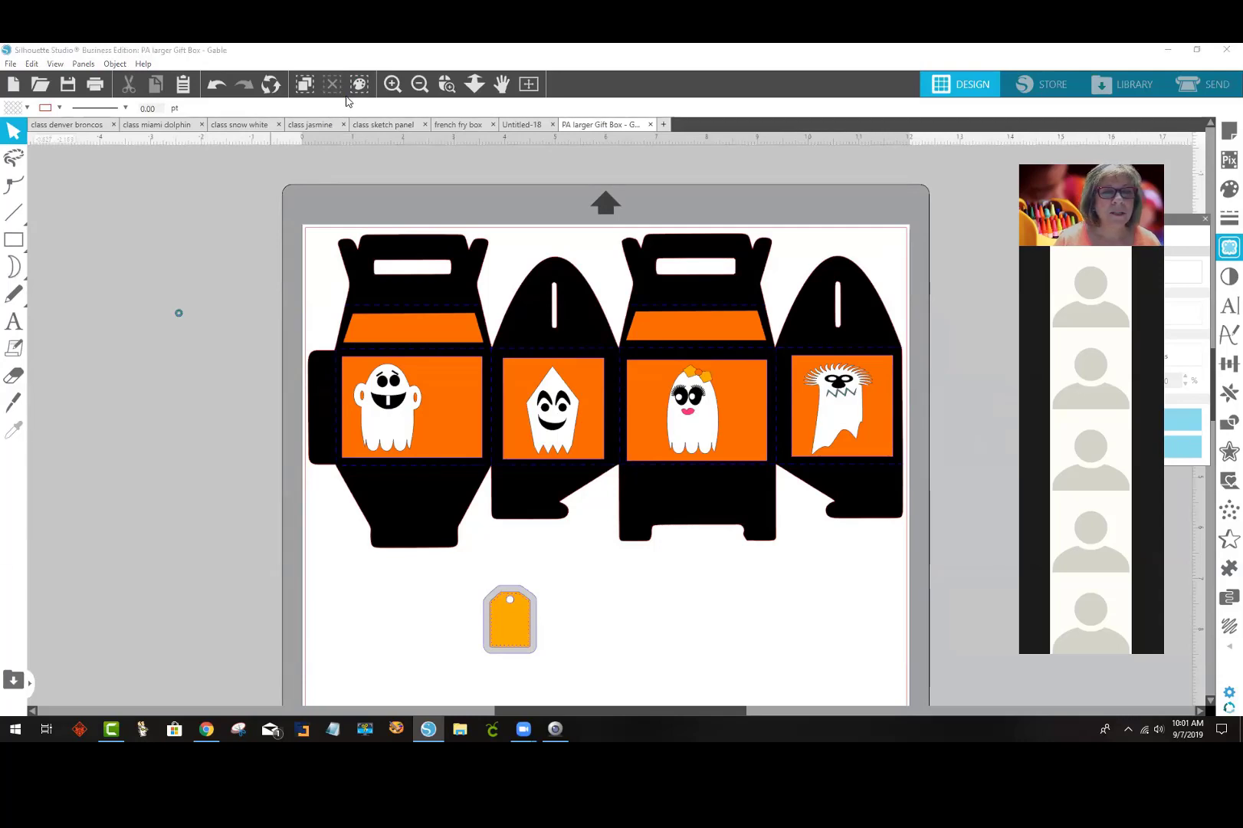
{"action": "left_click", "coordinate": [82, 302]}
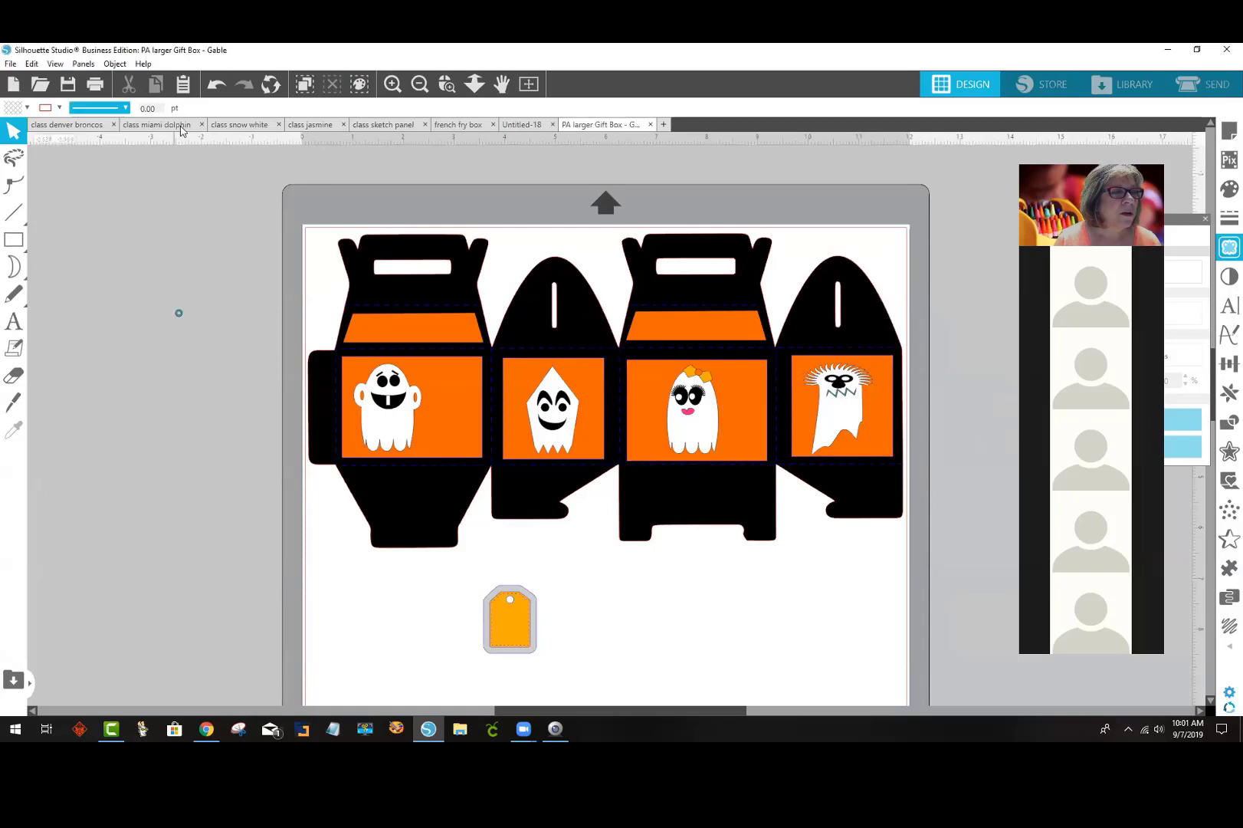
{"action": "left_click", "coordinate": [68, 124]}
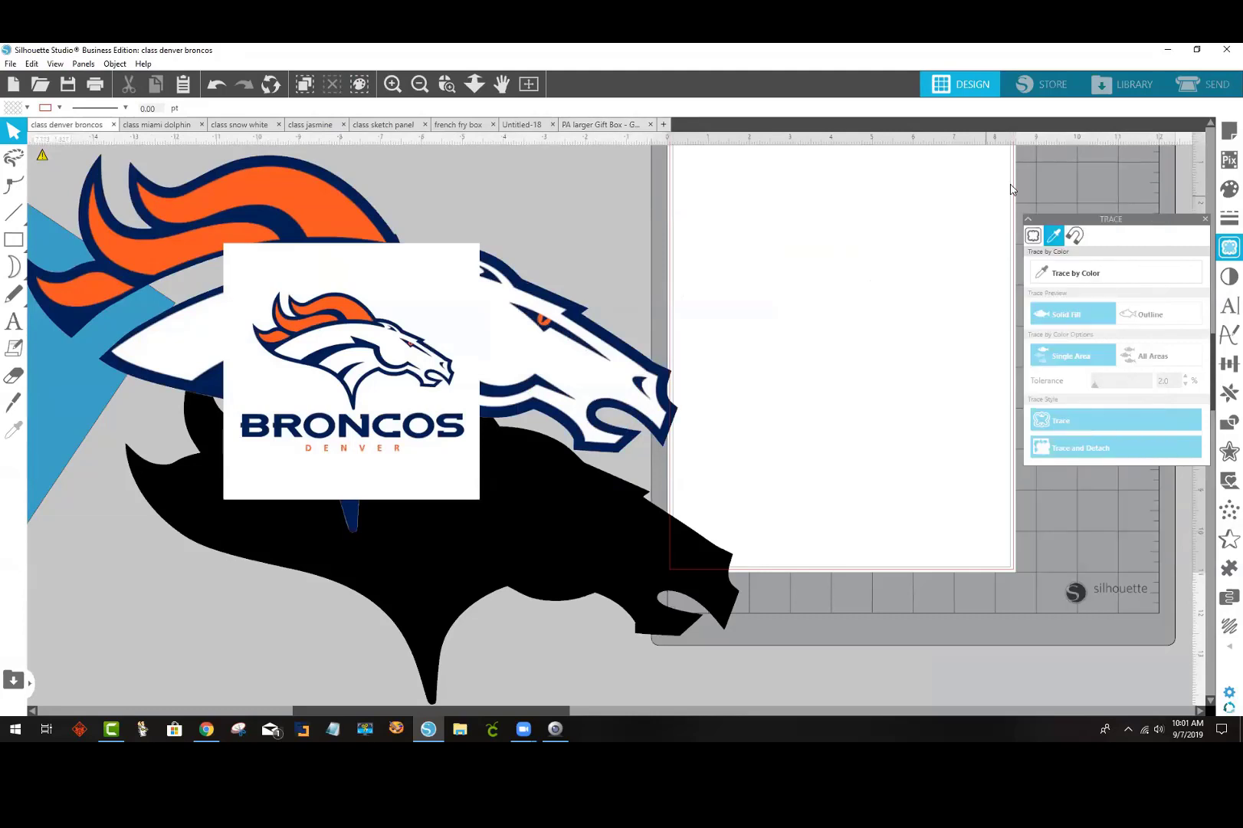
{"action": "left_click", "coordinate": [1205, 219]}
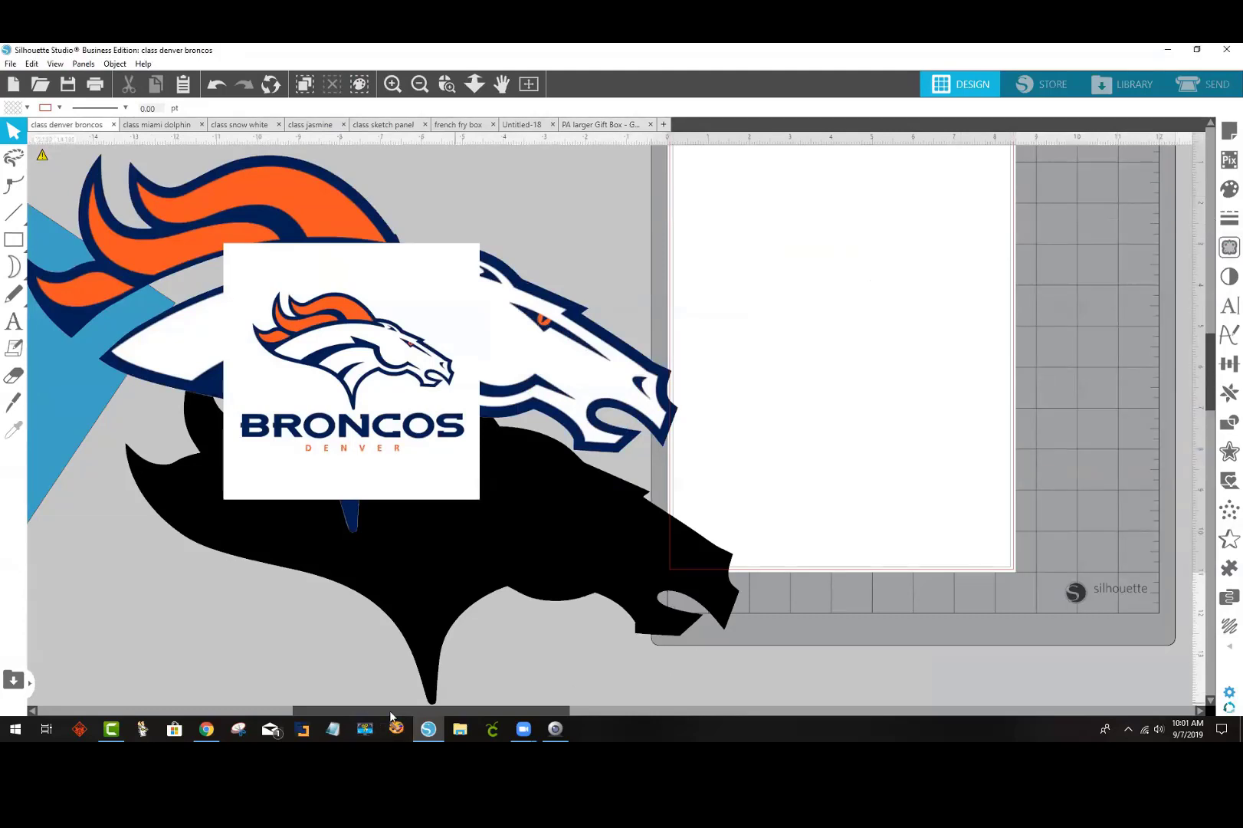
Step: Move the Broncos logo picture from beside the mat onto the page, at about X 0.9 in, Y 2.5 in
{"action": "left_click_drag", "start_coordinate": [390, 711], "coordinate": [440, 704]}
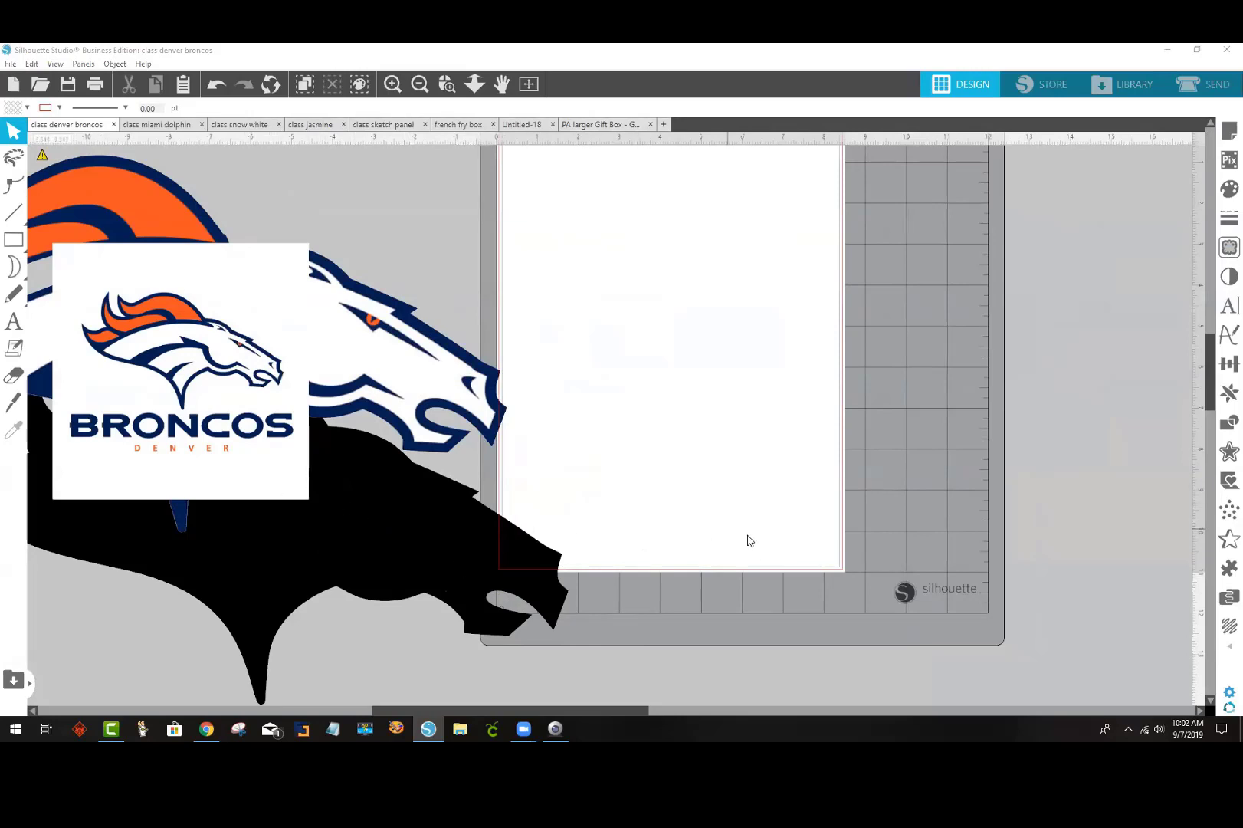
{"action": "left_click_drag", "start_coordinate": [222, 466], "coordinate": [297, 488]}
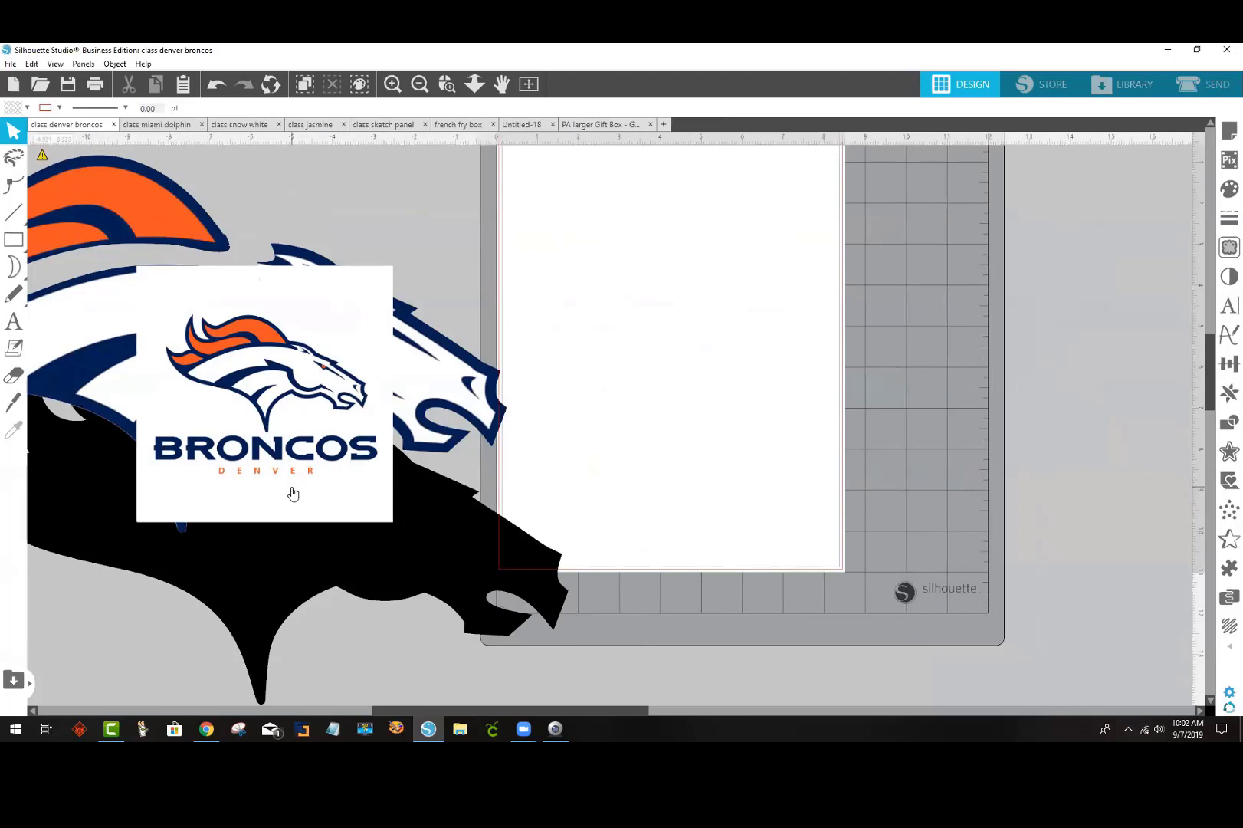
{"action": "left_click", "coordinate": [275, 417]}
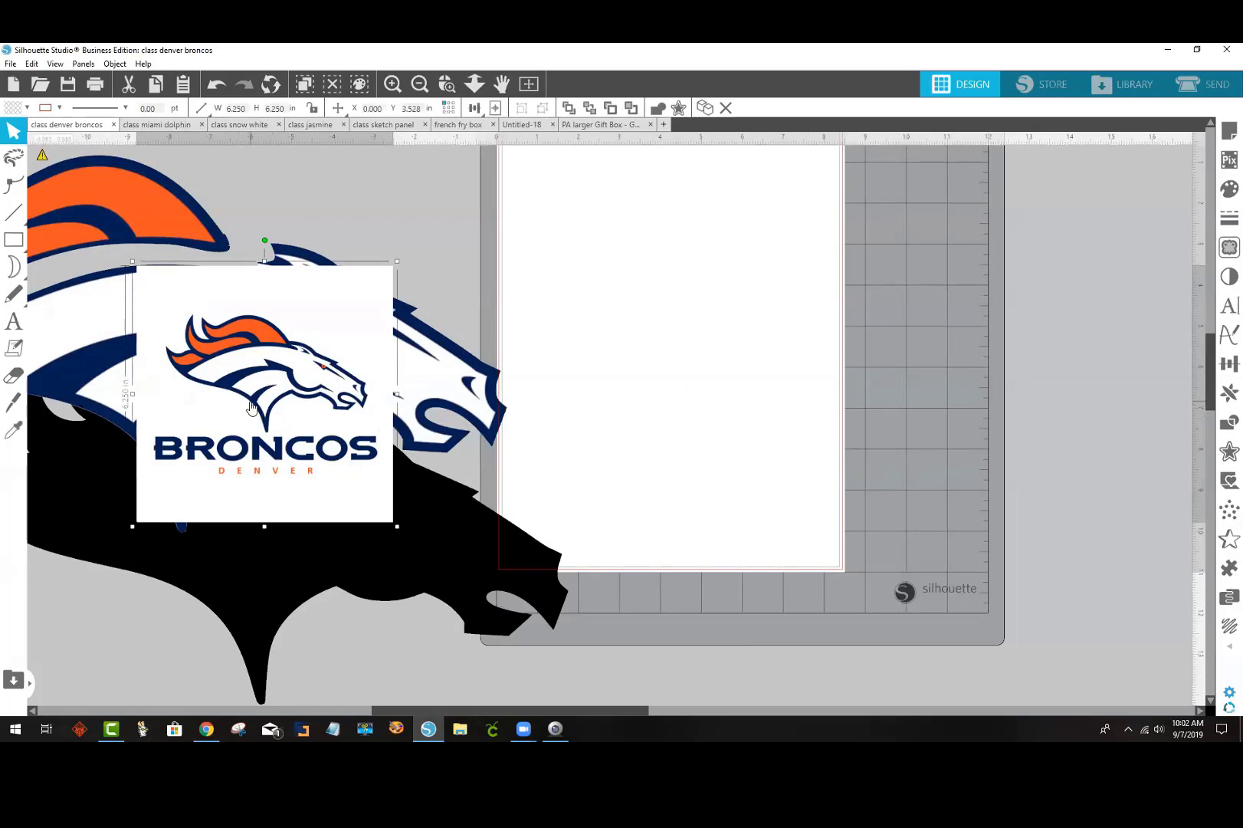
{"action": "left_click_drag", "start_coordinate": [251, 406], "coordinate": [655, 358]}
Step: Shift the black horse silhouette up under the coloured horse and fit the neck, face and mane pieces together
{"action": "left_click", "coordinate": [300, 536]}
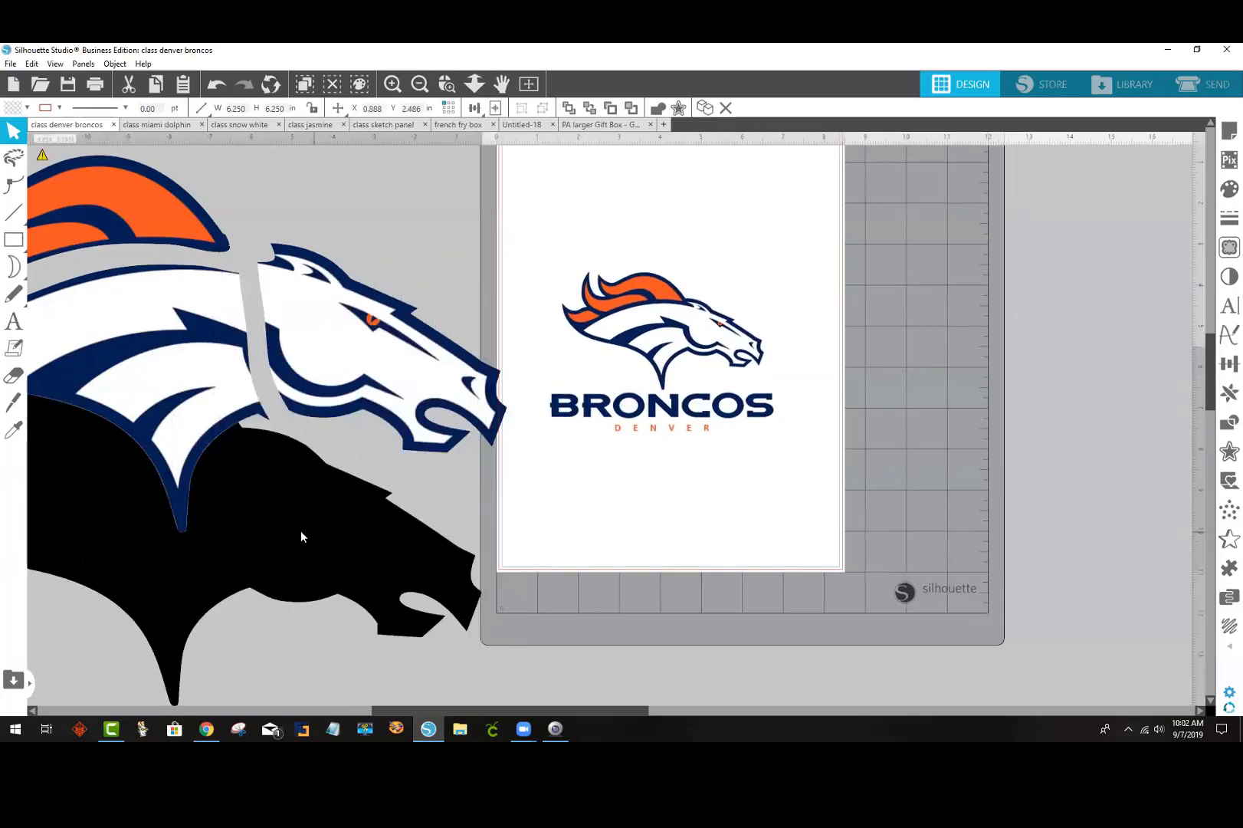
{"action": "left_click_drag", "start_coordinate": [300, 537], "coordinate": [290, 400]}
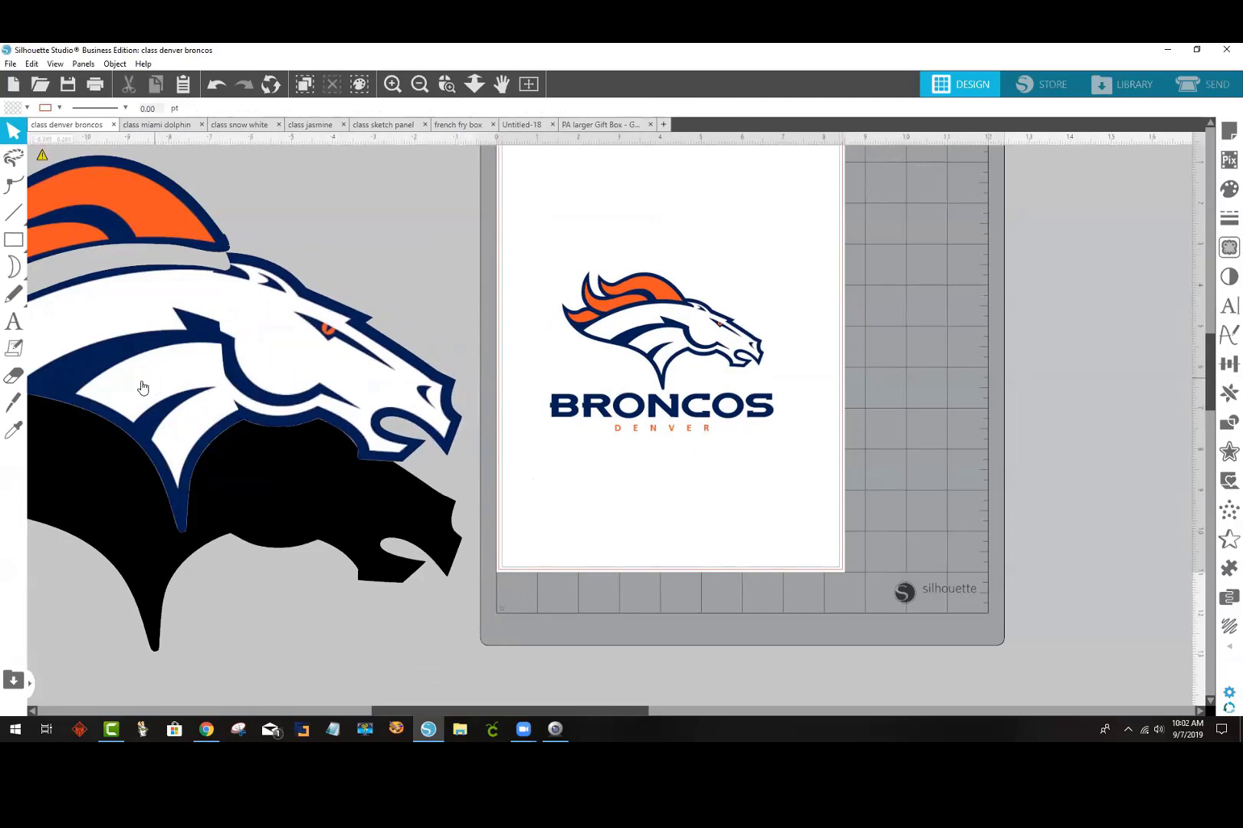
{"action": "left_click_drag", "start_coordinate": [143, 387], "coordinate": [111, 394]}
{"action": "left_click_drag", "start_coordinate": [271, 371], "coordinate": [266, 382]}
{"action": "left_click_drag", "start_coordinate": [165, 224], "coordinate": [165, 258]}
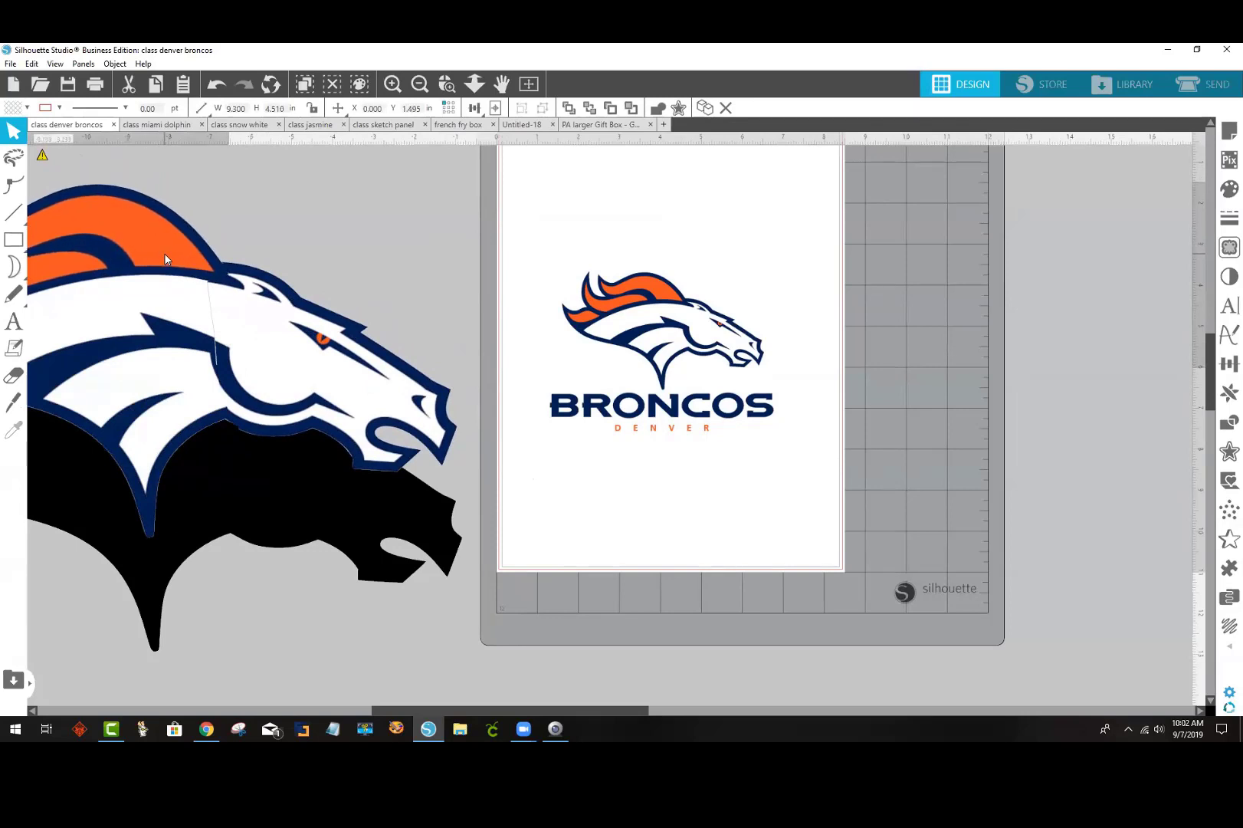
Step: Enlarge the Broncos logo picture to about 6.9 in square and place it at about X 0.5 in, Y 0.9 in
{"action": "left_click", "coordinate": [648, 345]}
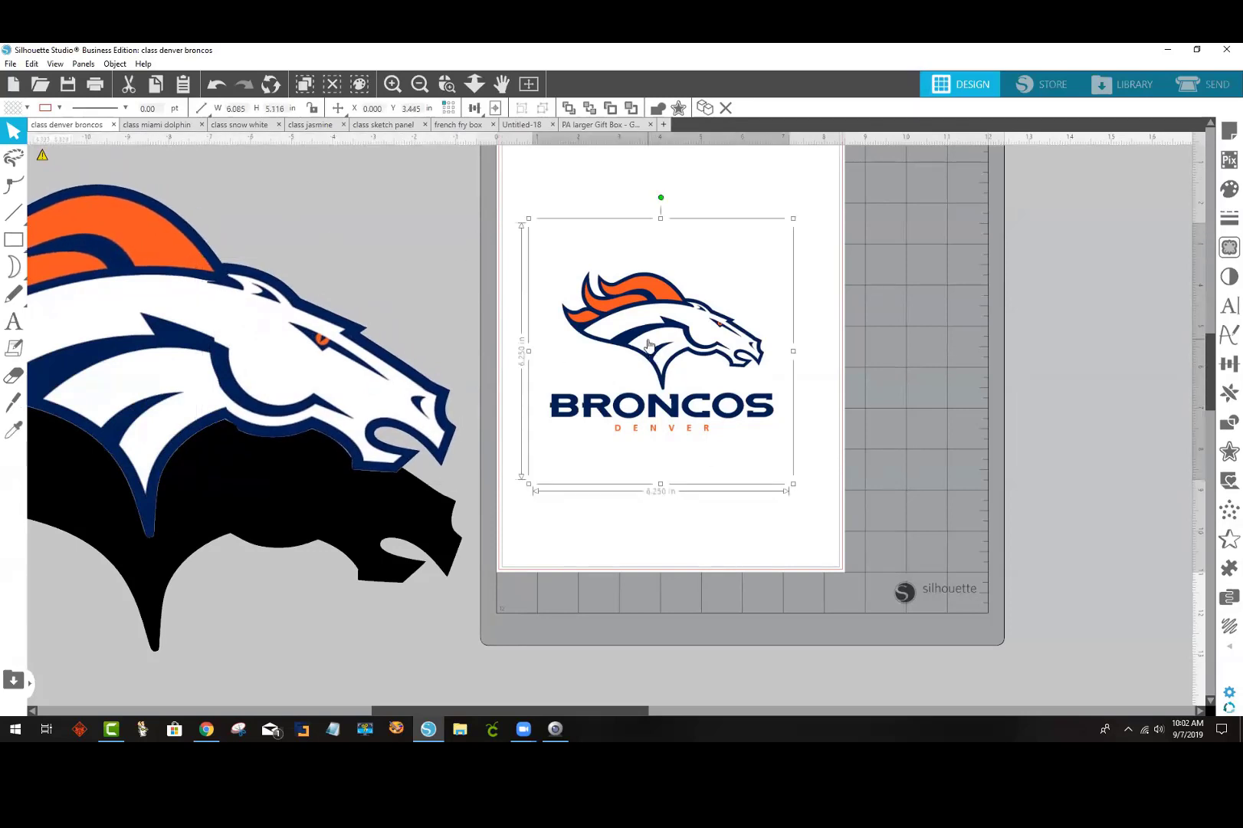
{"action": "left_click_drag", "start_coordinate": [647, 345], "coordinate": [667, 308]}
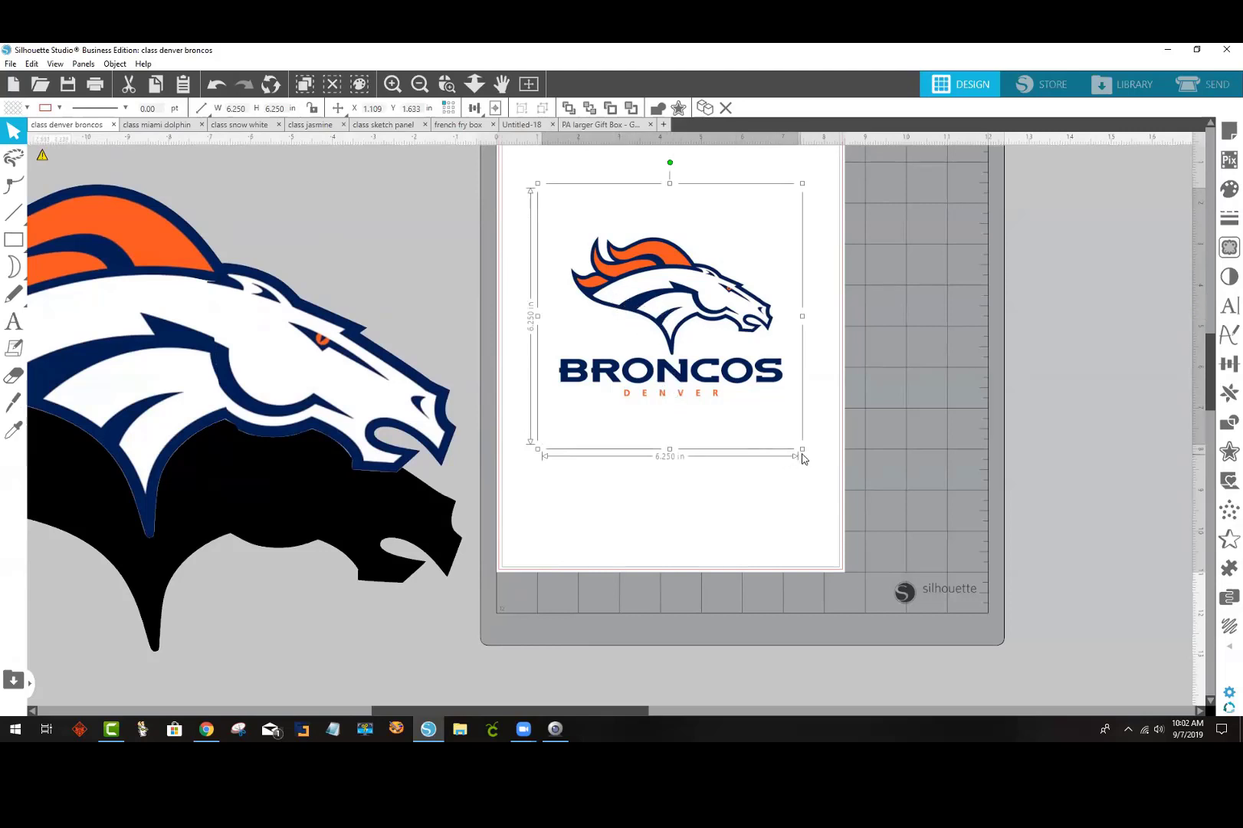
{"action": "left_click_drag", "start_coordinate": [802, 449], "coordinate": [831, 480]}
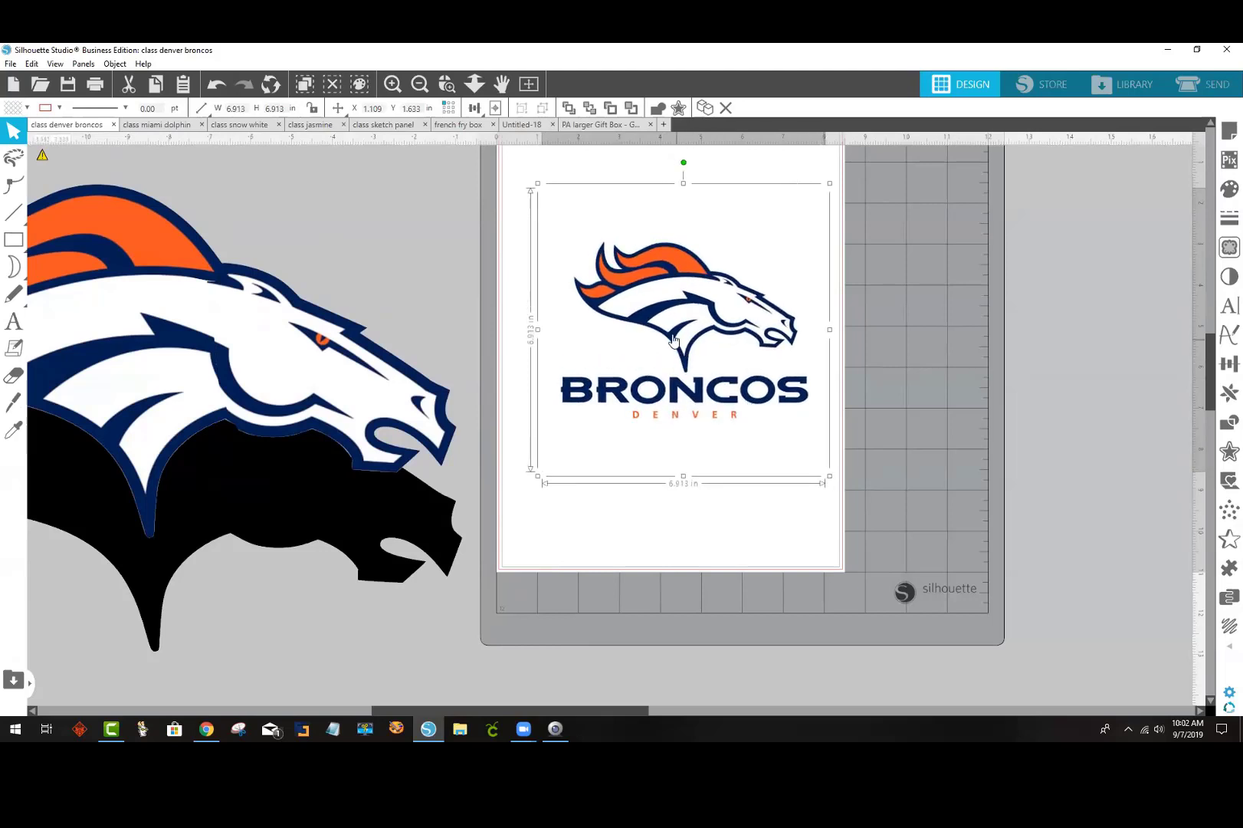
{"action": "left_click_drag", "start_coordinate": [673, 338], "coordinate": [650, 310]}
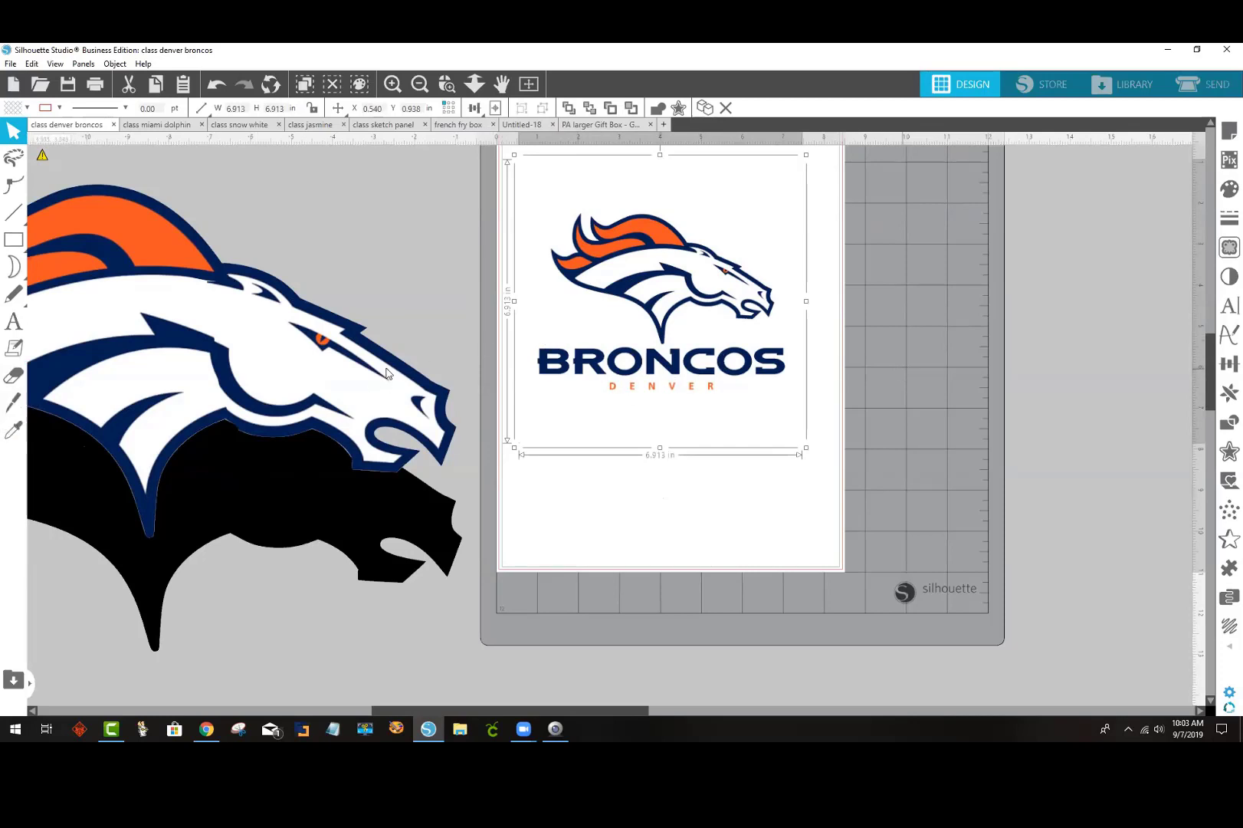
Step: Erase the BRONCOS DENVER lettering below the horse head in the logo picture and open the Trace settings
{"action": "left_click", "coordinate": [13, 374]}
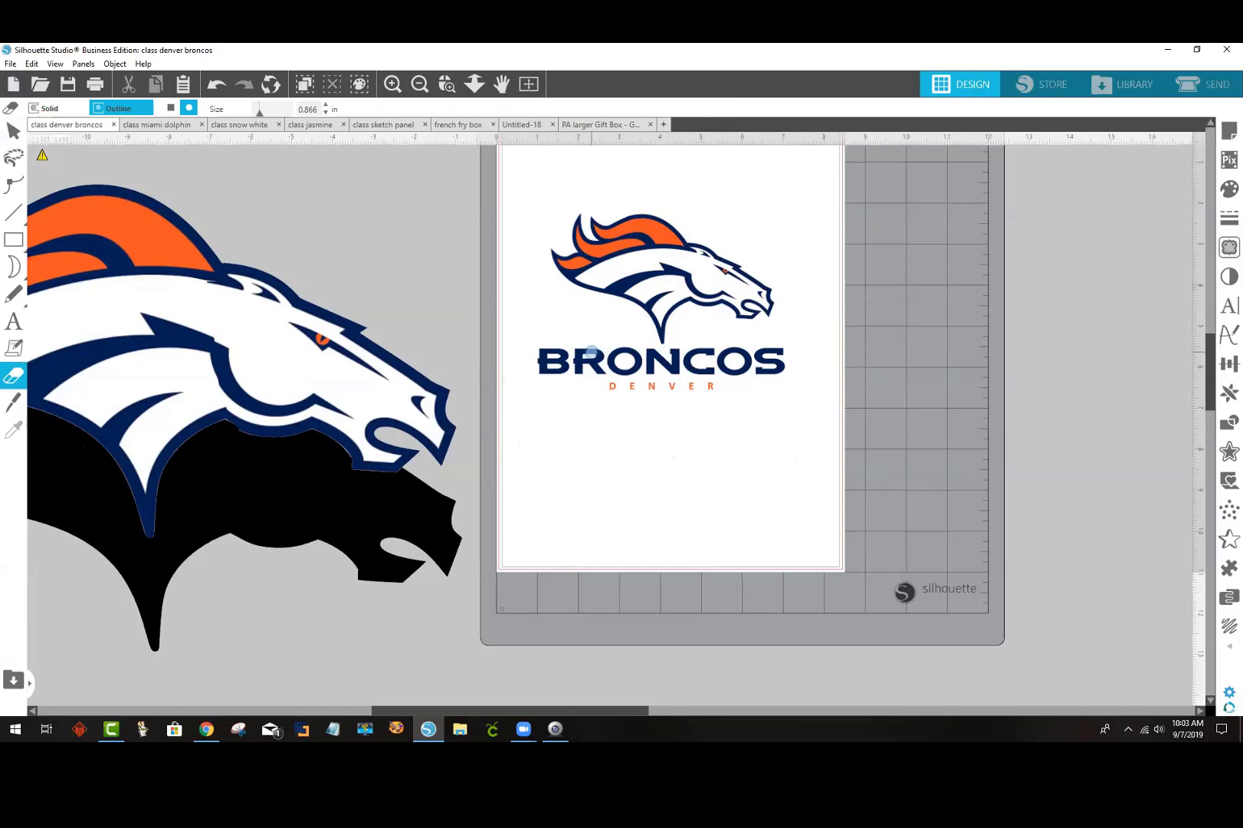
{"action": "mouse_move", "coordinate": [587, 354]}
{"action": "left_mouse_down"}
{"action": "mouse_move", "coordinate": [533, 360]}
{"action": "mouse_move", "coordinate": [594, 359]}
{"action": "mouse_move", "coordinate": [545, 371]}
{"action": "mouse_move", "coordinate": [558, 374]}
{"action": "mouse_move", "coordinate": [594, 364]}
{"action": "mouse_move", "coordinate": [609, 343]}
{"action": "mouse_move", "coordinate": [640, 357]}
{"action": "mouse_move", "coordinate": [604, 350]}
{"action": "mouse_move", "coordinate": [576, 387]}
{"action": "mouse_move", "coordinate": [615, 351]}
{"action": "mouse_move", "coordinate": [643, 371]}
{"action": "mouse_move", "coordinate": [608, 371]}
{"action": "mouse_move", "coordinate": [658, 379]}
{"action": "mouse_move", "coordinate": [593, 391]}
{"action": "mouse_move", "coordinate": [657, 390]}
{"action": "mouse_move", "coordinate": [719, 383]}
{"action": "mouse_move", "coordinate": [645, 366]}
{"action": "mouse_move", "coordinate": [645, 351]}
{"action": "mouse_move", "coordinate": [686, 369]}
{"action": "mouse_move", "coordinate": [674, 348]}
{"action": "mouse_move", "coordinate": [781, 349]}
{"action": "mouse_move", "coordinate": [684, 350]}
{"action": "mouse_move", "coordinate": [788, 363]}
{"action": "mouse_move", "coordinate": [696, 372]}
{"action": "mouse_move", "coordinate": [781, 382]}
{"action": "mouse_move", "coordinate": [758, 386]}
{"action": "mouse_move", "coordinate": [680, 356]}
{"action": "mouse_move", "coordinate": [671, 361]}
{"action": "mouse_move", "coordinate": [683, 375]}
{"action": "mouse_move", "coordinate": [669, 386]}
{"action": "mouse_move", "coordinate": [690, 357]}
{"action": "mouse_move", "coordinate": [678, 378]}
{"action": "mouse_move", "coordinate": [693, 358]}
{"action": "mouse_move", "coordinate": [563, 365]}
{"action": "mouse_move", "coordinate": [617, 368]}
{"action": "mouse_move", "coordinate": [574, 382]}
{"action": "mouse_move", "coordinate": [708, 400]}
{"action": "mouse_move", "coordinate": [686, 355]}
{"action": "mouse_move", "coordinate": [721, 395]}
{"action": "left_mouse_up"}
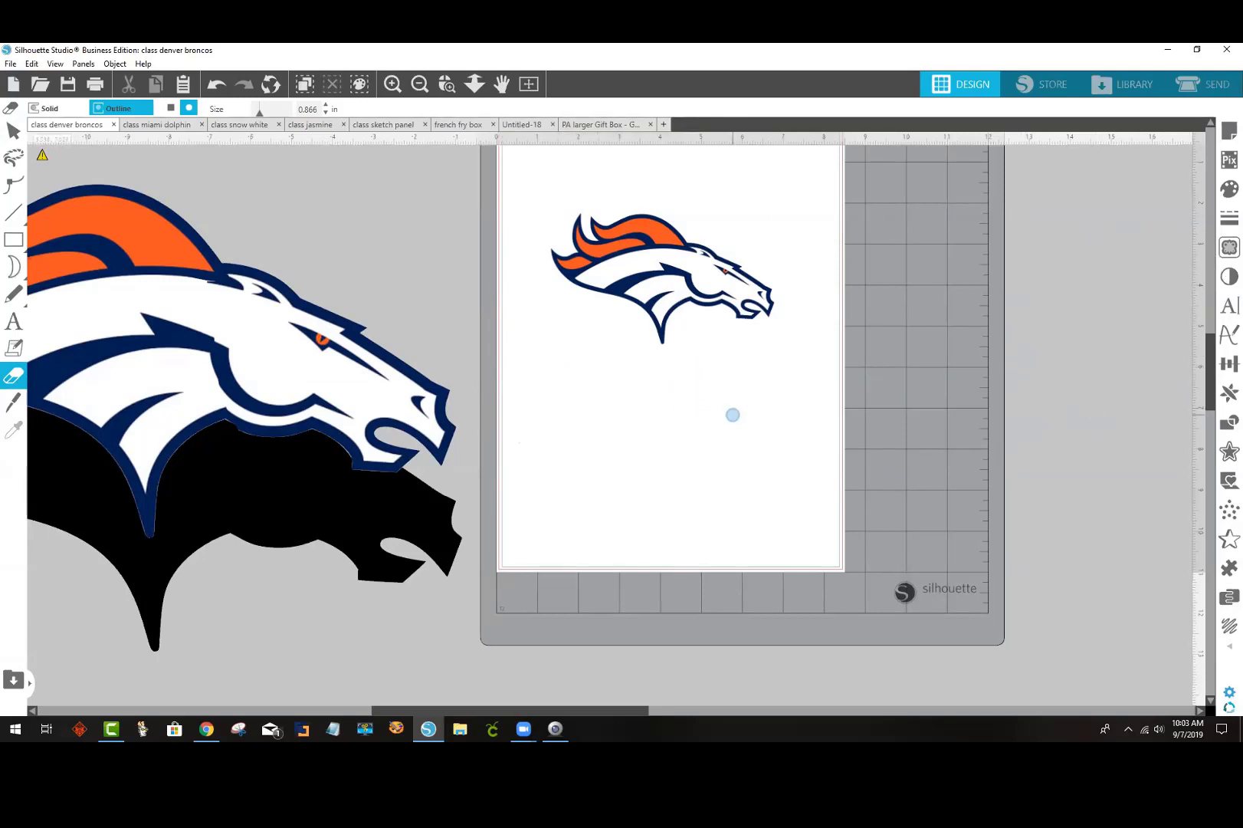
{"action": "left_click", "coordinate": [1227, 250]}
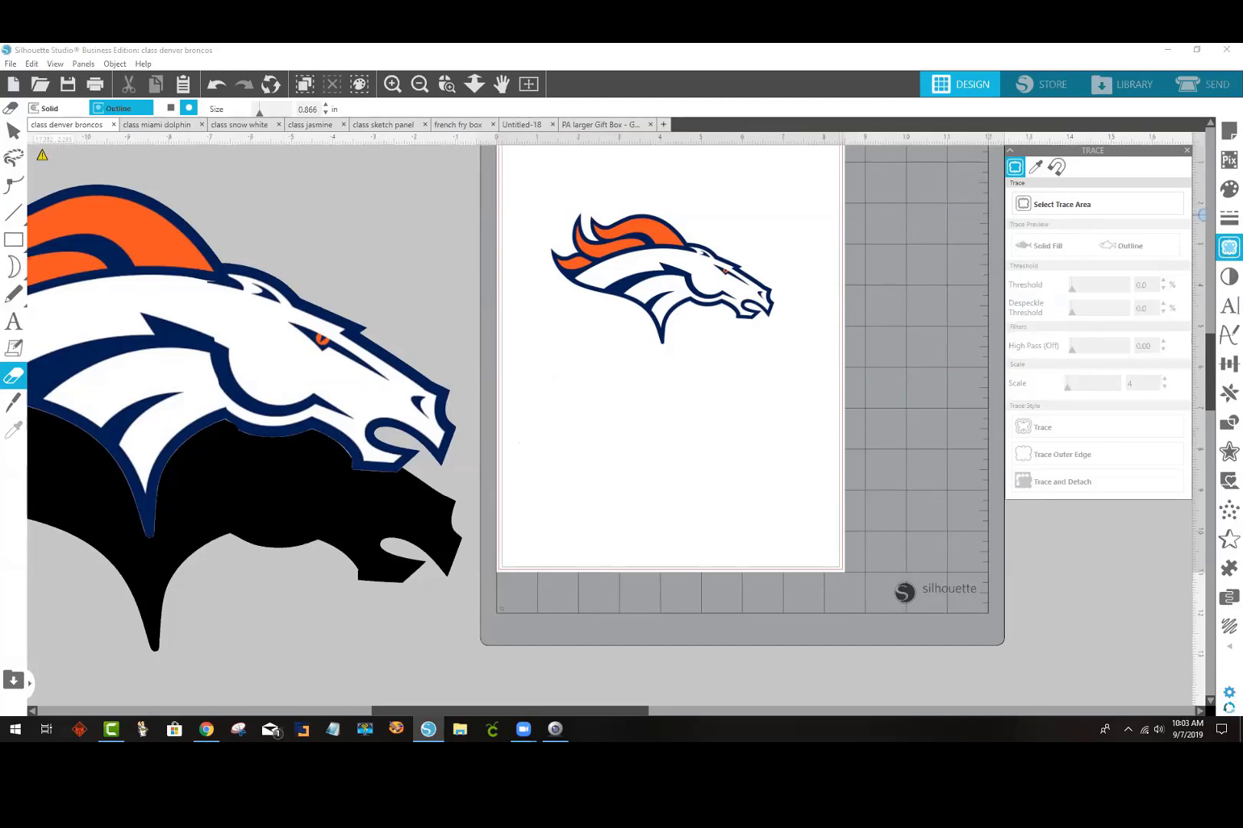
Step: Select a trace area about 6.9 by 4.3 in around the Broncos horse head and apply Trace and Detach
{"action": "left_click", "coordinate": [1081, 206]}
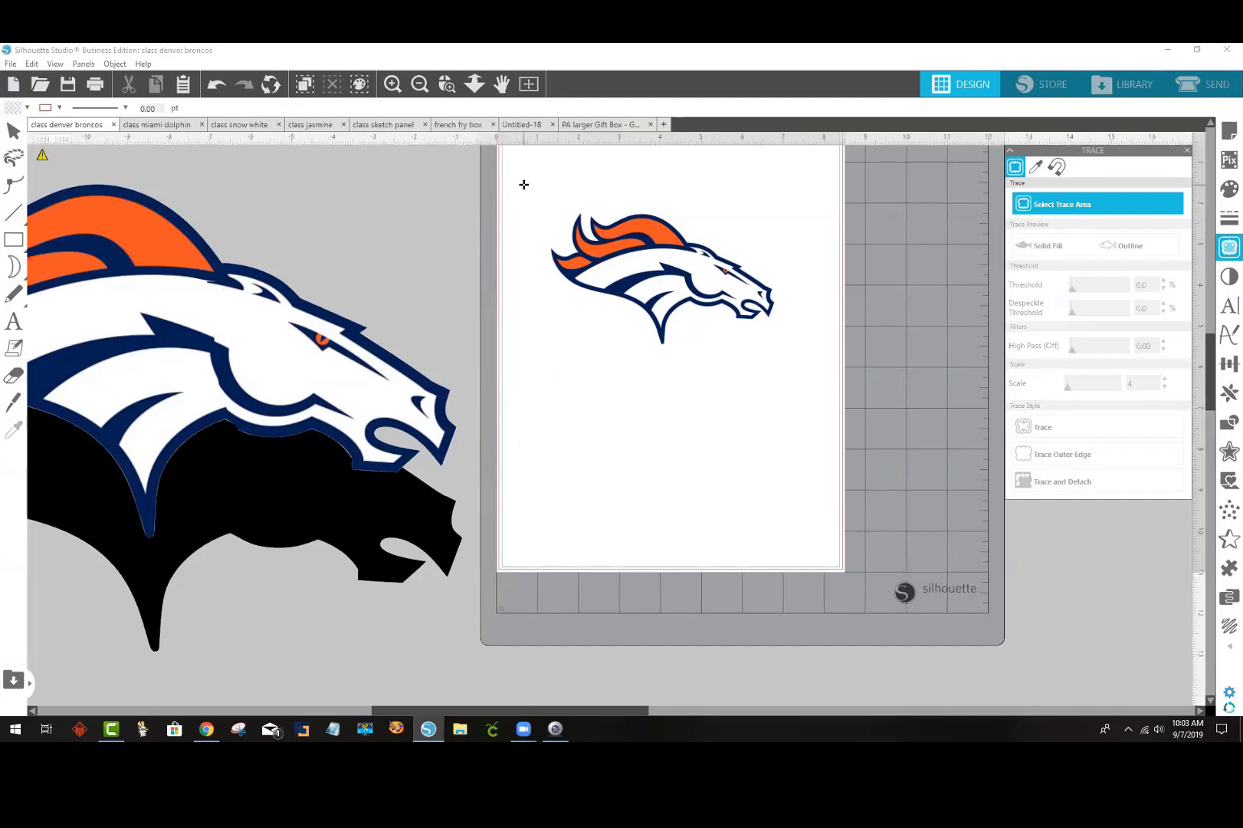
{"action": "mouse_move", "coordinate": [523, 185]}
{"action": "left_mouse_down"}
{"action": "mouse_move", "coordinate": [747, 285]}
{"action": "mouse_move", "coordinate": [811, 363]}
{"action": "left_mouse_up"}
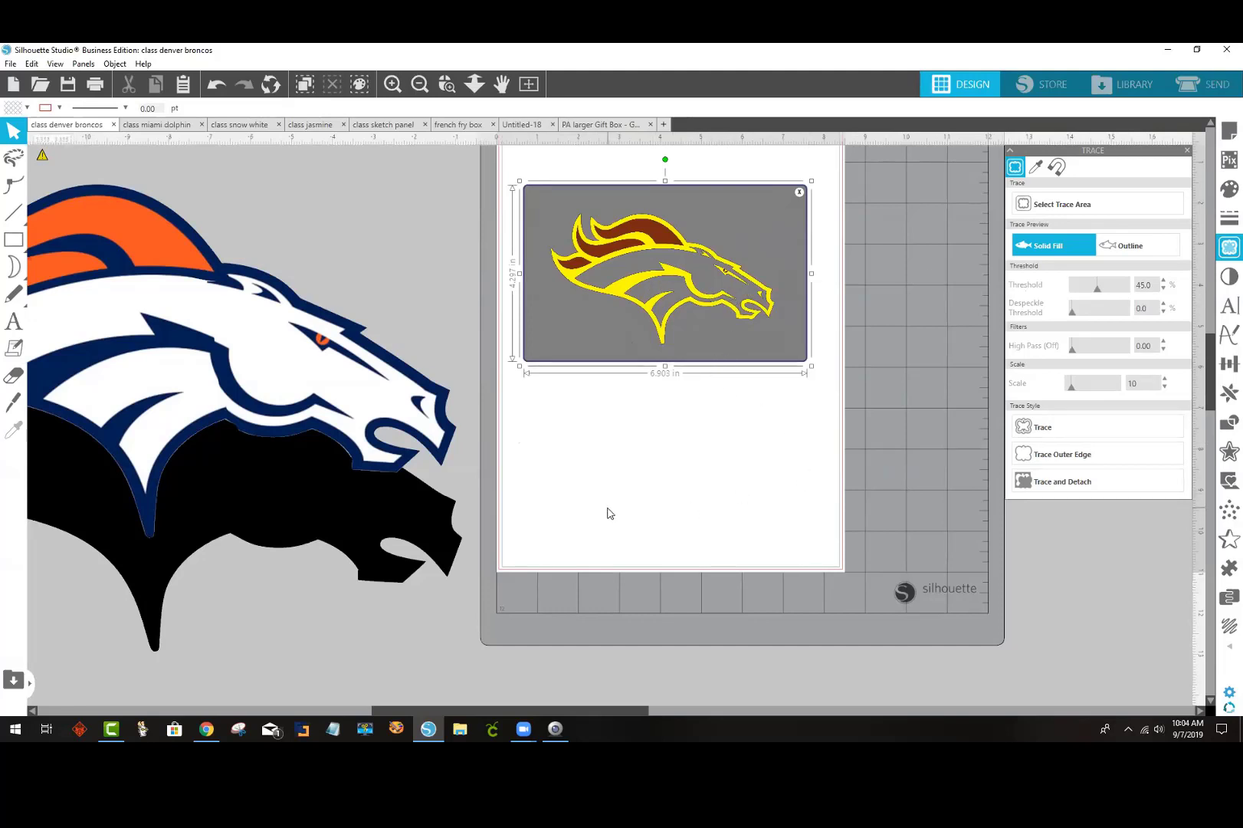
{"action": "left_click", "coordinate": [1087, 485]}
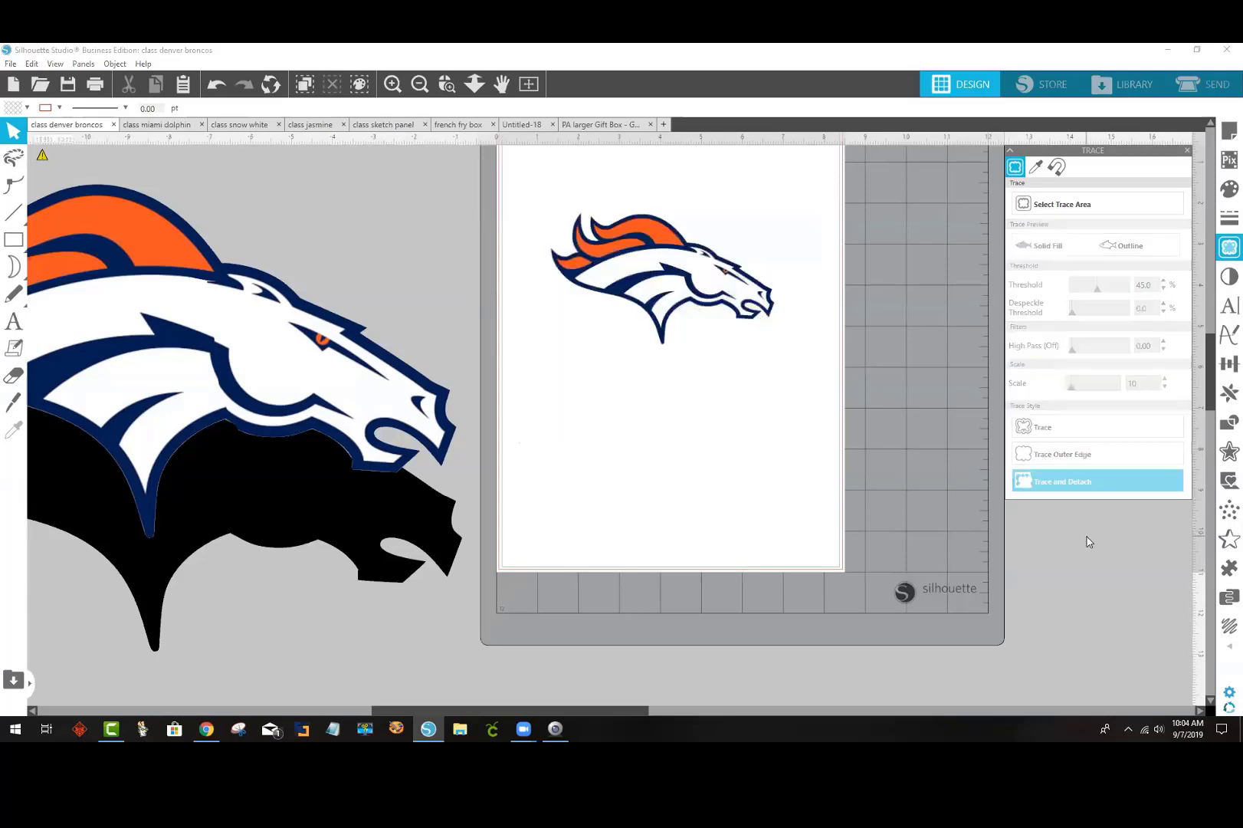
Step: Move the detached horse head off the page to beside the mat and delete the leftover background picture
{"action": "mouse_move", "coordinate": [670, 305]}
{"action": "left_mouse_down"}
{"action": "mouse_move", "coordinate": [801, 337]}
{"action": "mouse_move", "coordinate": [674, 361]}
{"action": "mouse_move", "coordinate": [519, 285]}
{"action": "mouse_move", "coordinate": [344, 232]}
{"action": "left_mouse_up"}
{"action": "mouse_move", "coordinate": [712, 425]}
{"action": "left_mouse_down"}
{"action": "mouse_move", "coordinate": [618, 258]}
{"action": "mouse_move", "coordinate": [783, 625]}
{"action": "mouse_move", "coordinate": [942, 563]}
{"action": "left_mouse_up"}
{"action": "left_click_drag", "start_coordinate": [954, 373], "coordinate": [953, 372]}
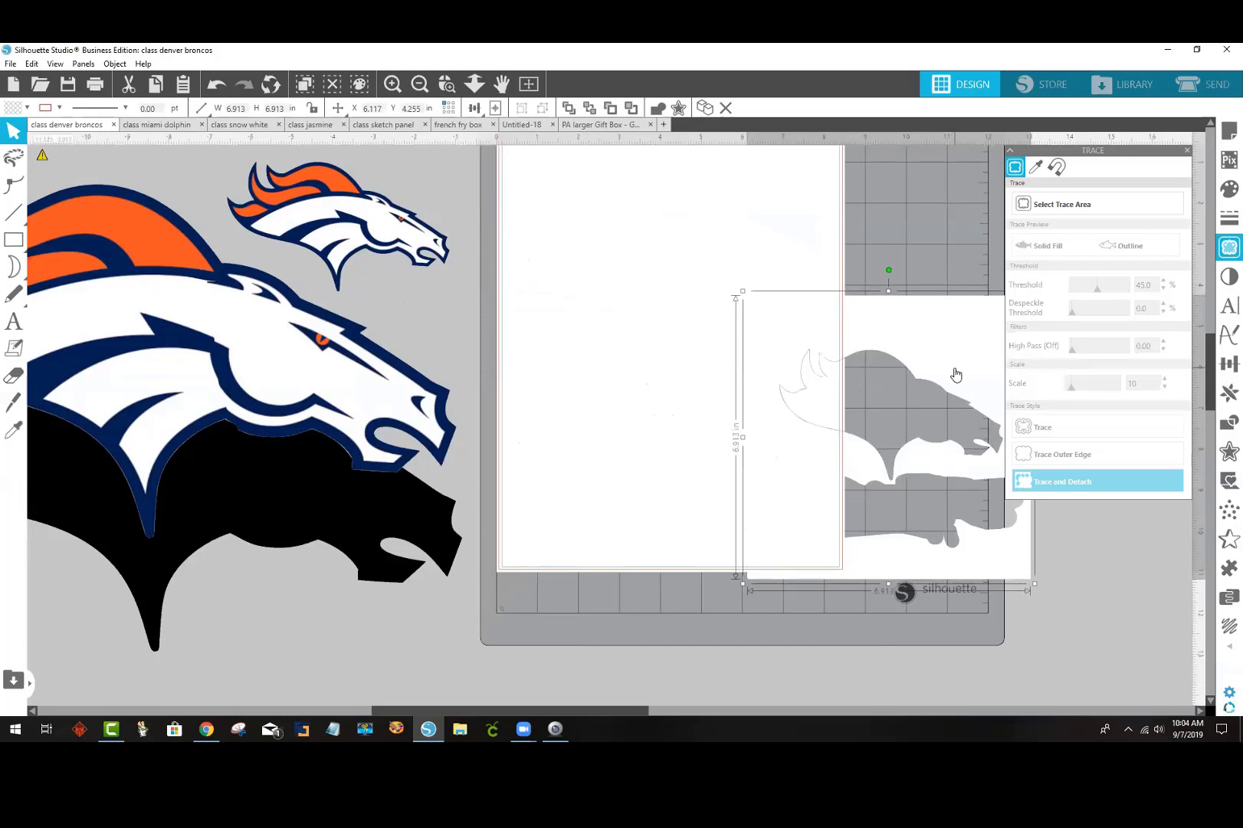
{"action": "key", "text": "Delete"}
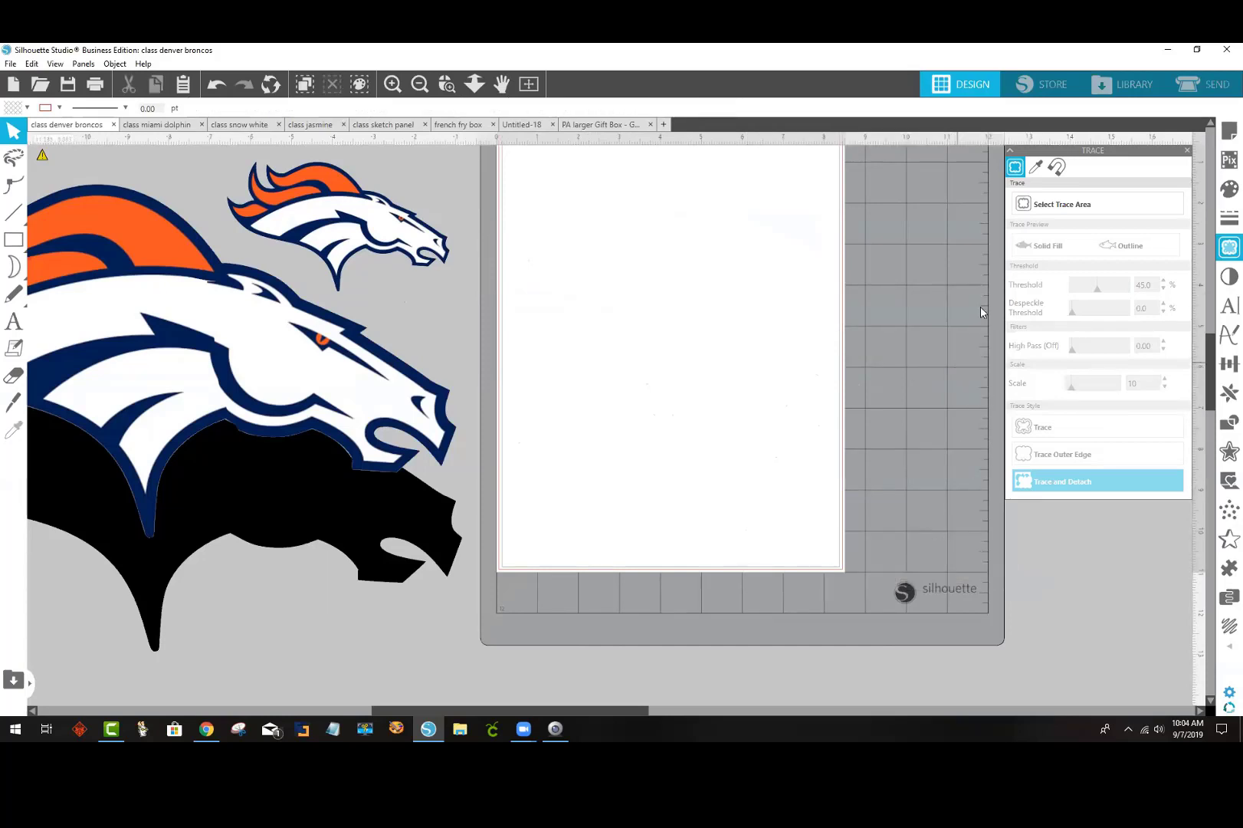
{"action": "scroll", "coordinate": [837, 372], "scroll_direction": "up", "scroll_amount": 1}
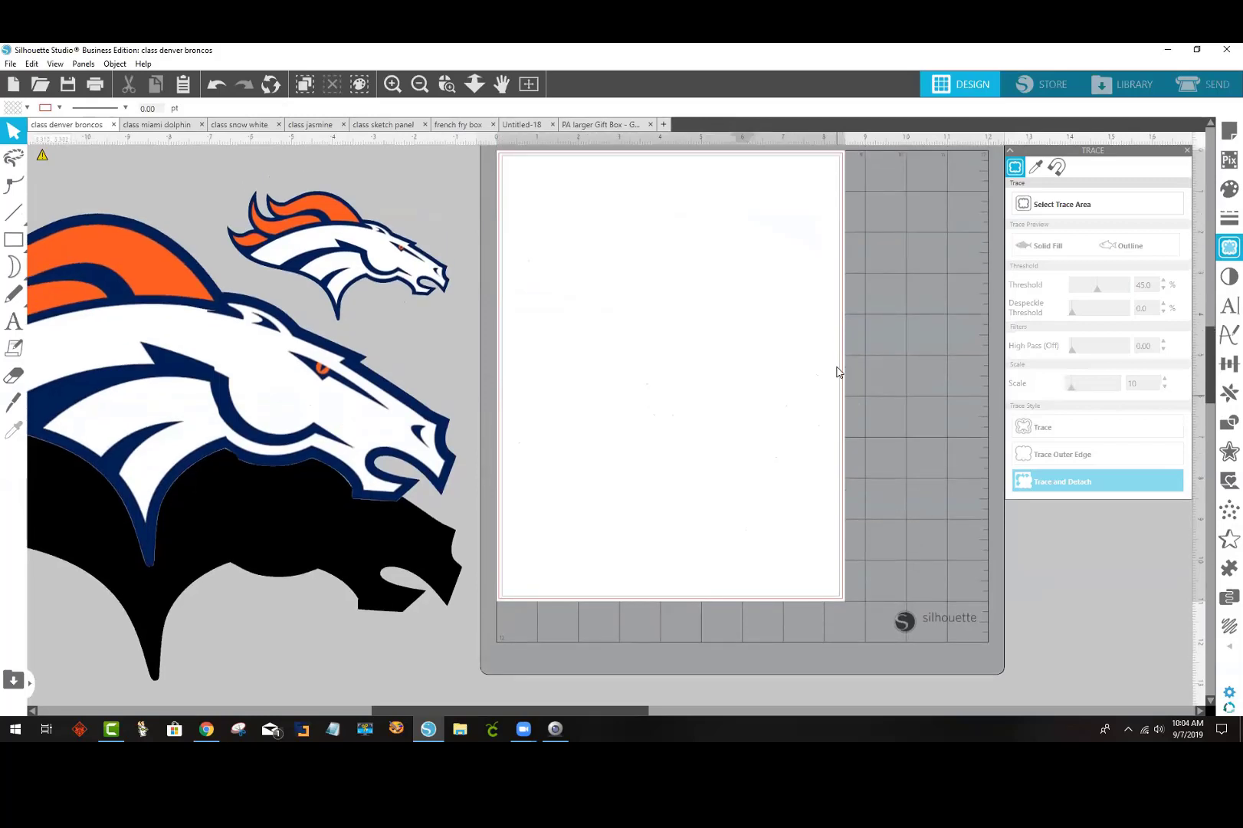
{"action": "left_click_drag", "start_coordinate": [349, 253], "coordinate": [378, 280]}
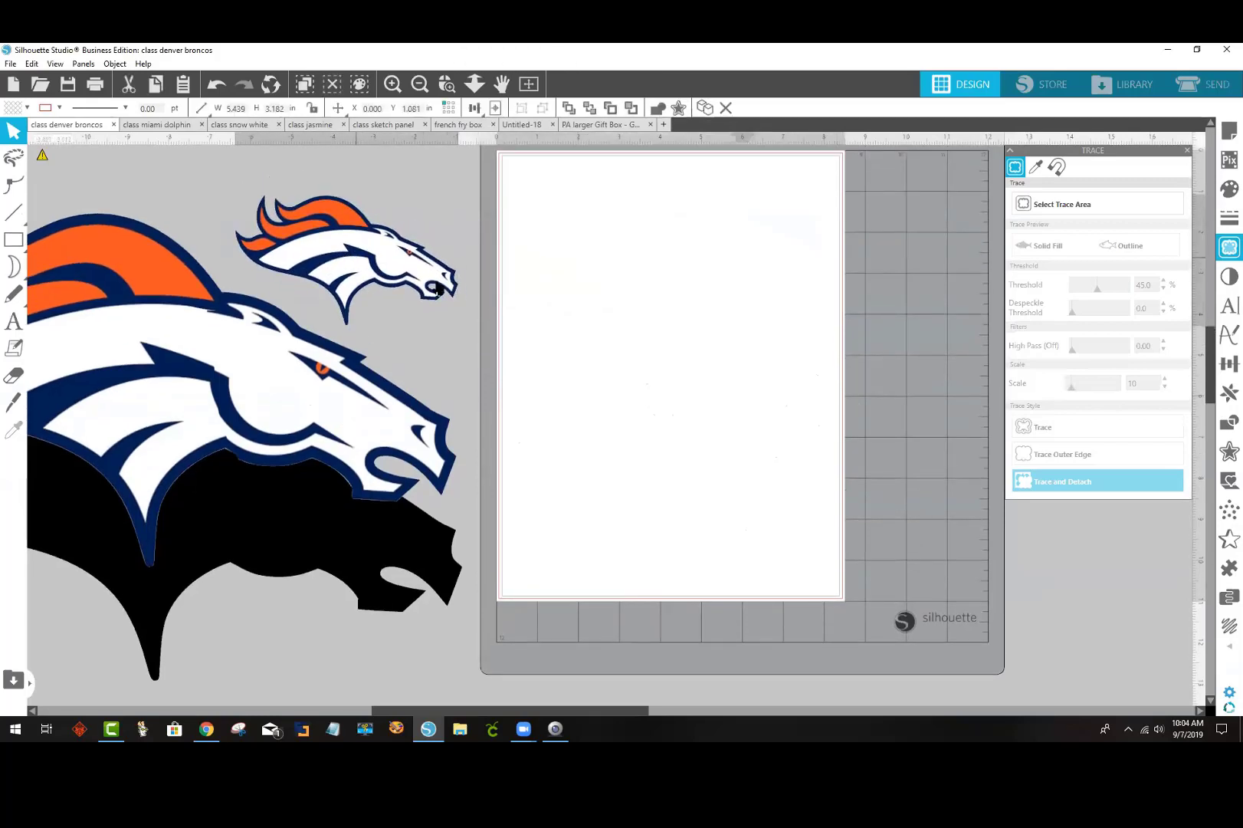
Step: Set the page size to Automatic (CAMEO) and hide the print and cut borders
{"action": "left_click", "coordinate": [698, 318]}
{"action": "left_click", "coordinate": [1226, 133]}
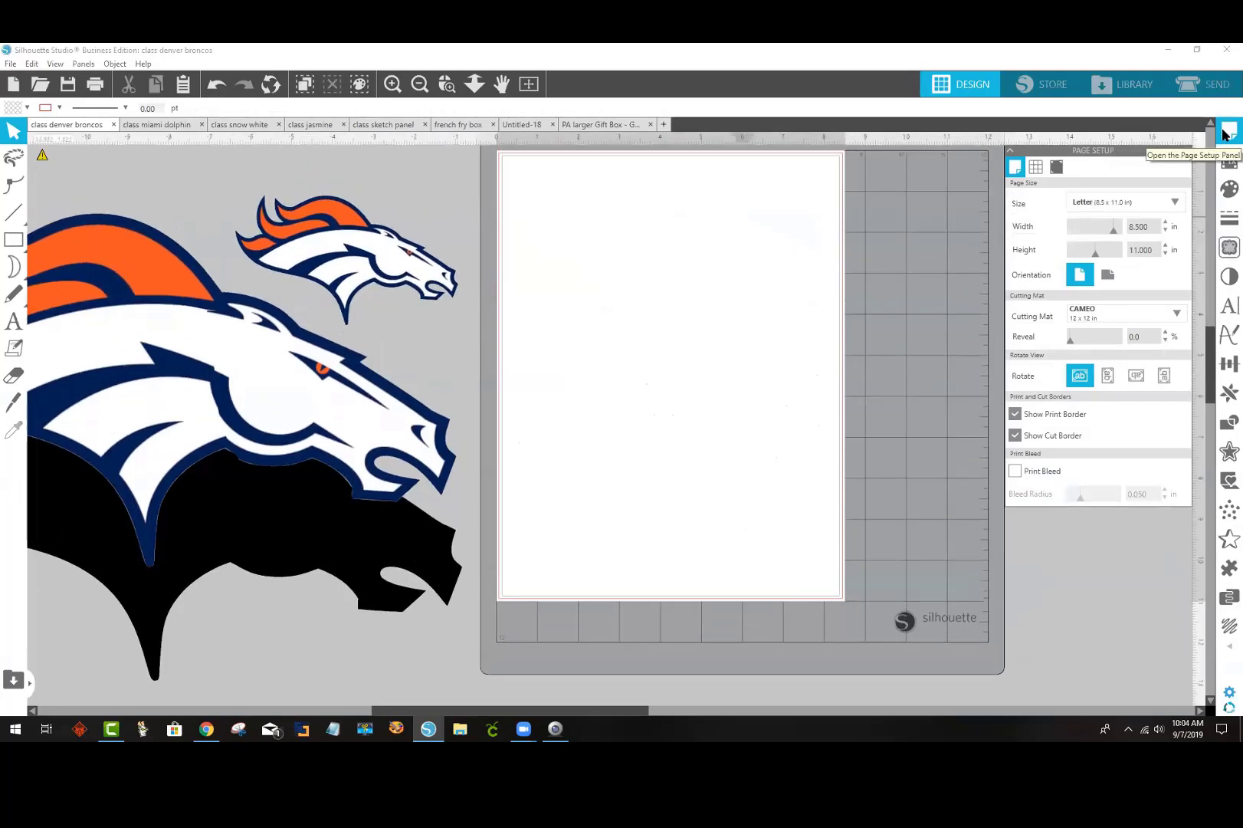
{"action": "left_click", "coordinate": [1153, 201]}
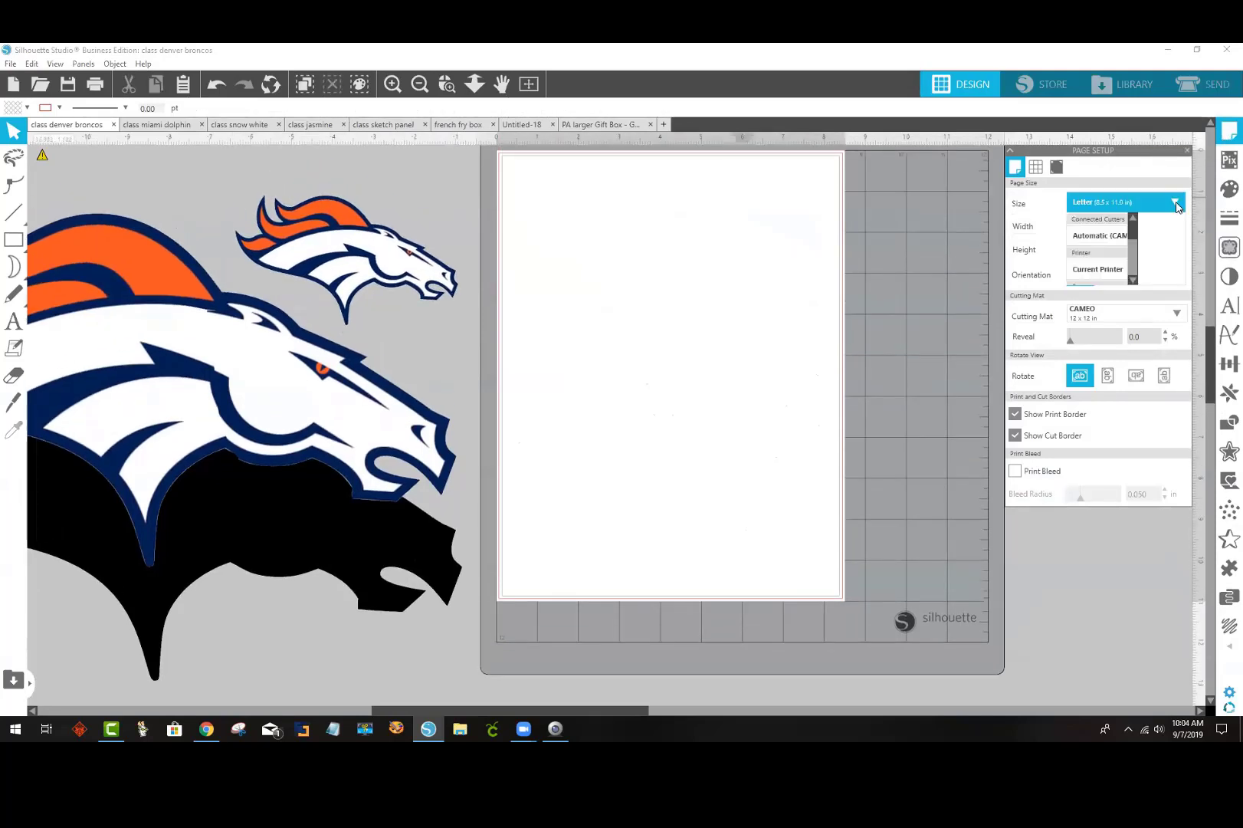
{"action": "left_click", "coordinate": [1099, 238]}
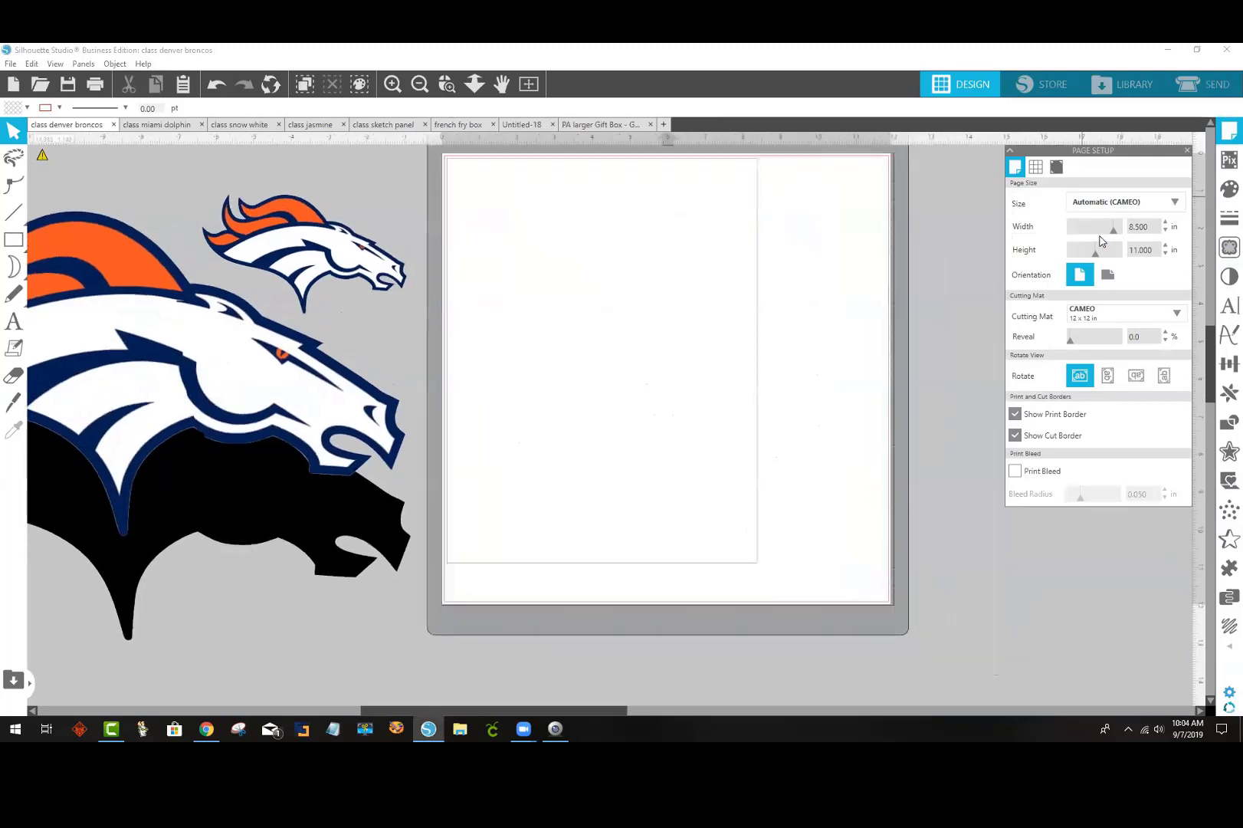
{"action": "left_click", "coordinate": [1016, 414]}
{"action": "left_click", "coordinate": [1015, 435]}
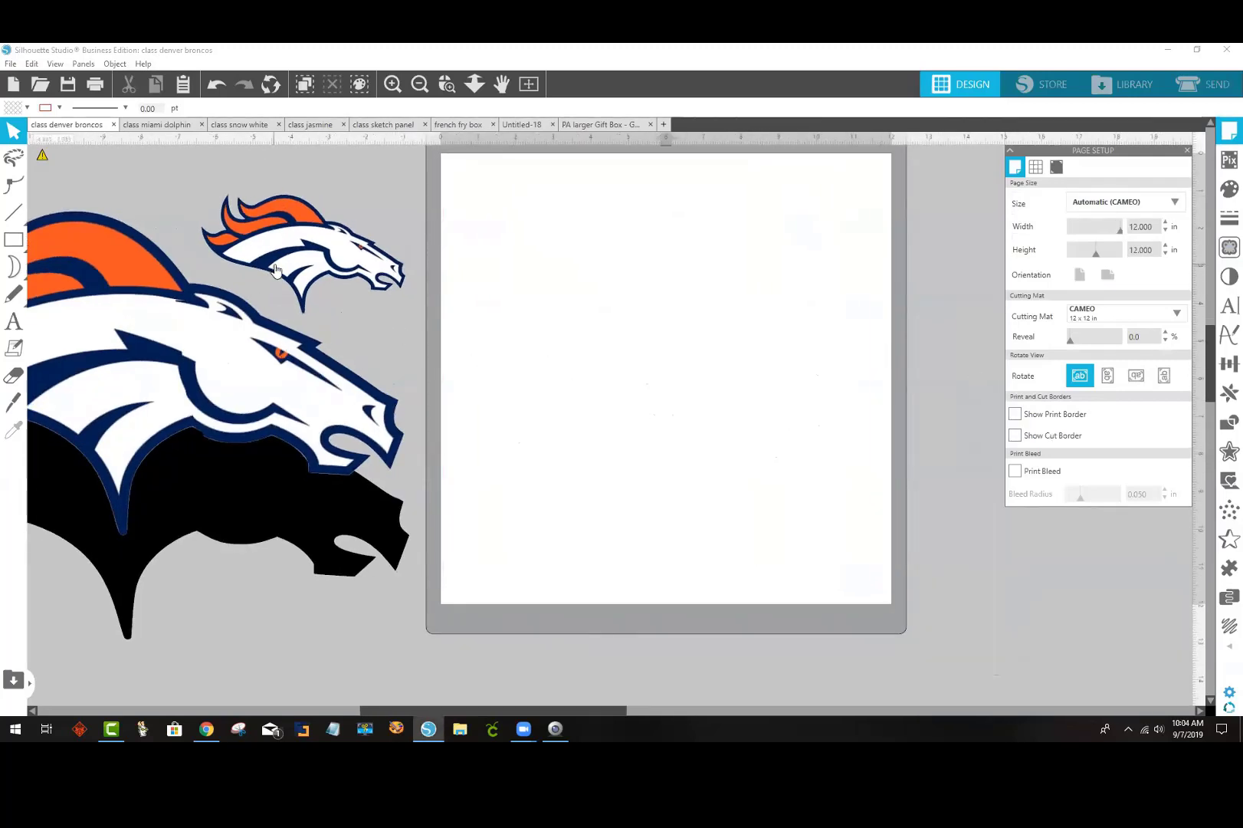
Step: Place the small horse head on the page at about X 1.0 in, Y 1.25 in and set its width to 15 in with proportions locked
{"action": "left_click_drag", "start_coordinate": [274, 268], "coordinate": [592, 286]}
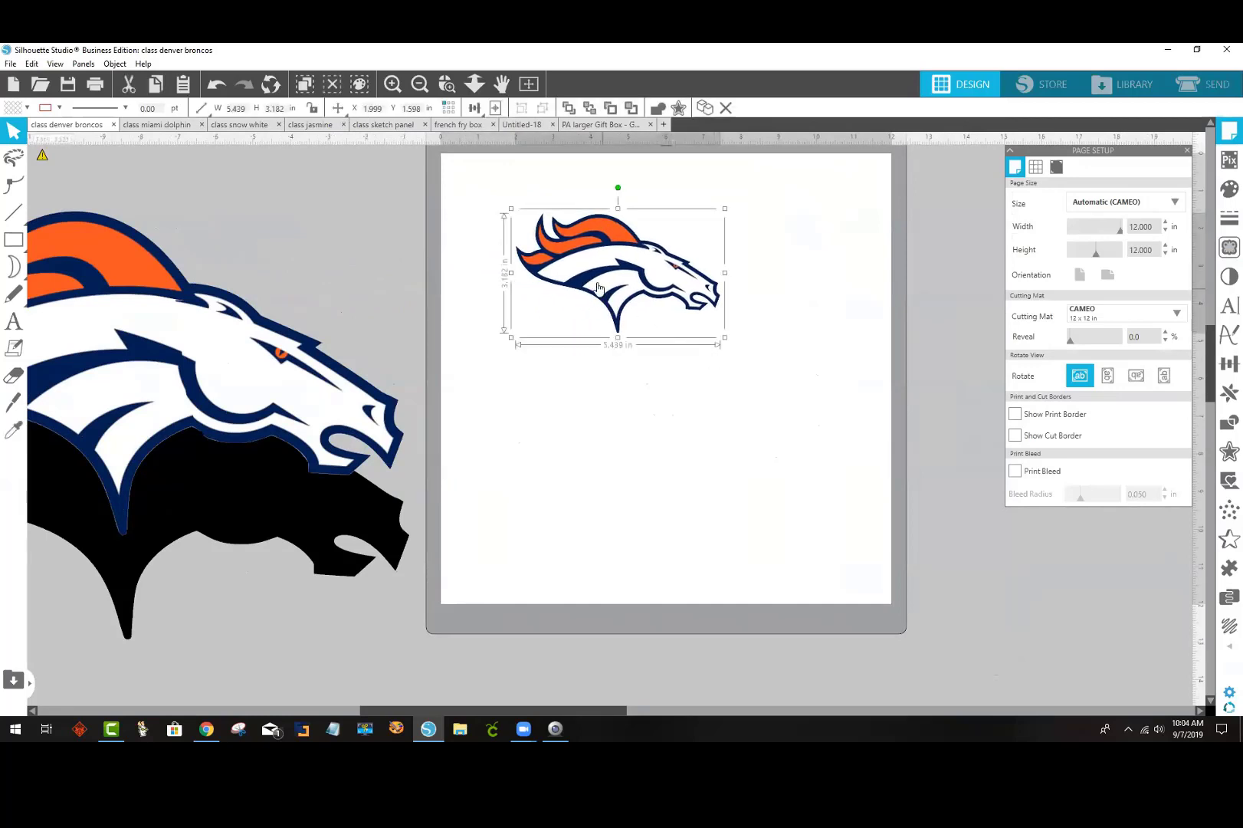
{"action": "left_click_drag", "start_coordinate": [575, 272], "coordinate": [608, 272]}
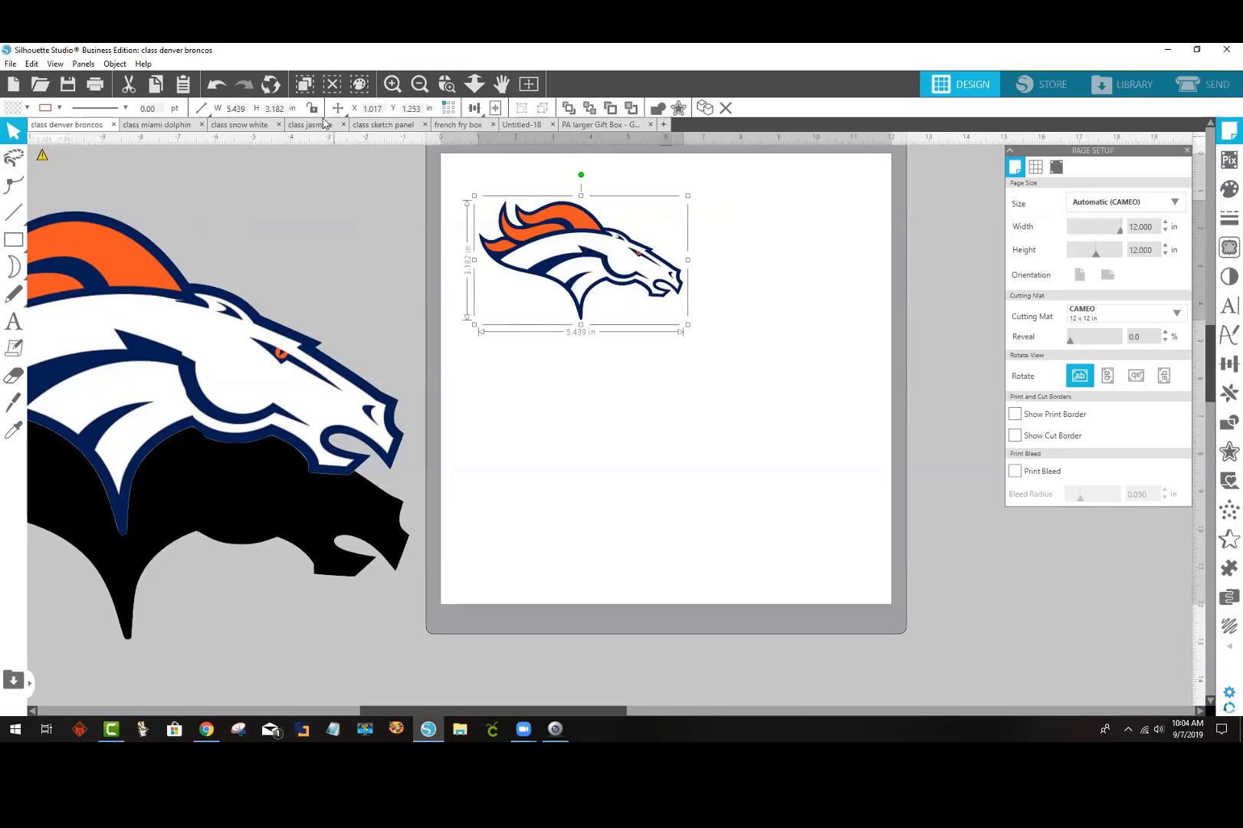
{"action": "left_click", "coordinate": [246, 107]}
{"action": "type", "text": "1"}
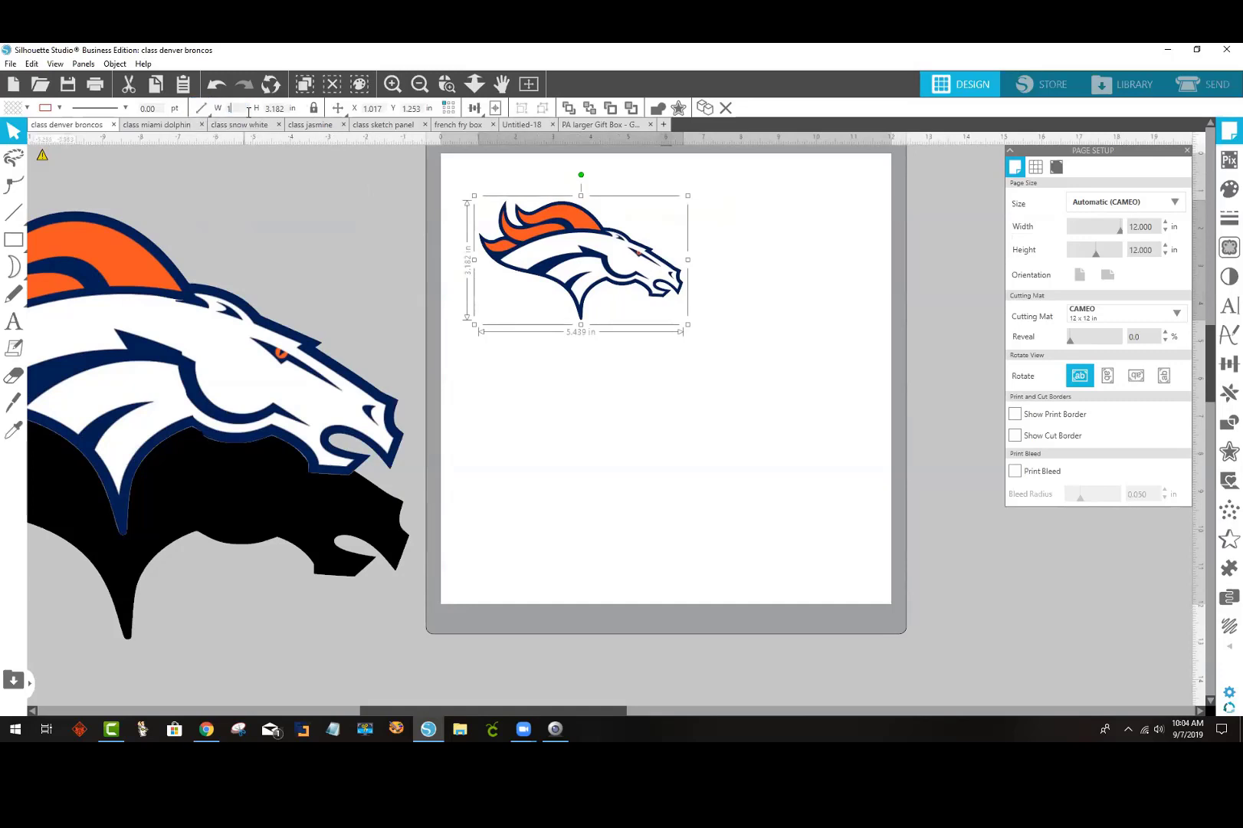
{"action": "type", "text": "5"}
{"action": "key", "text": "Return"}
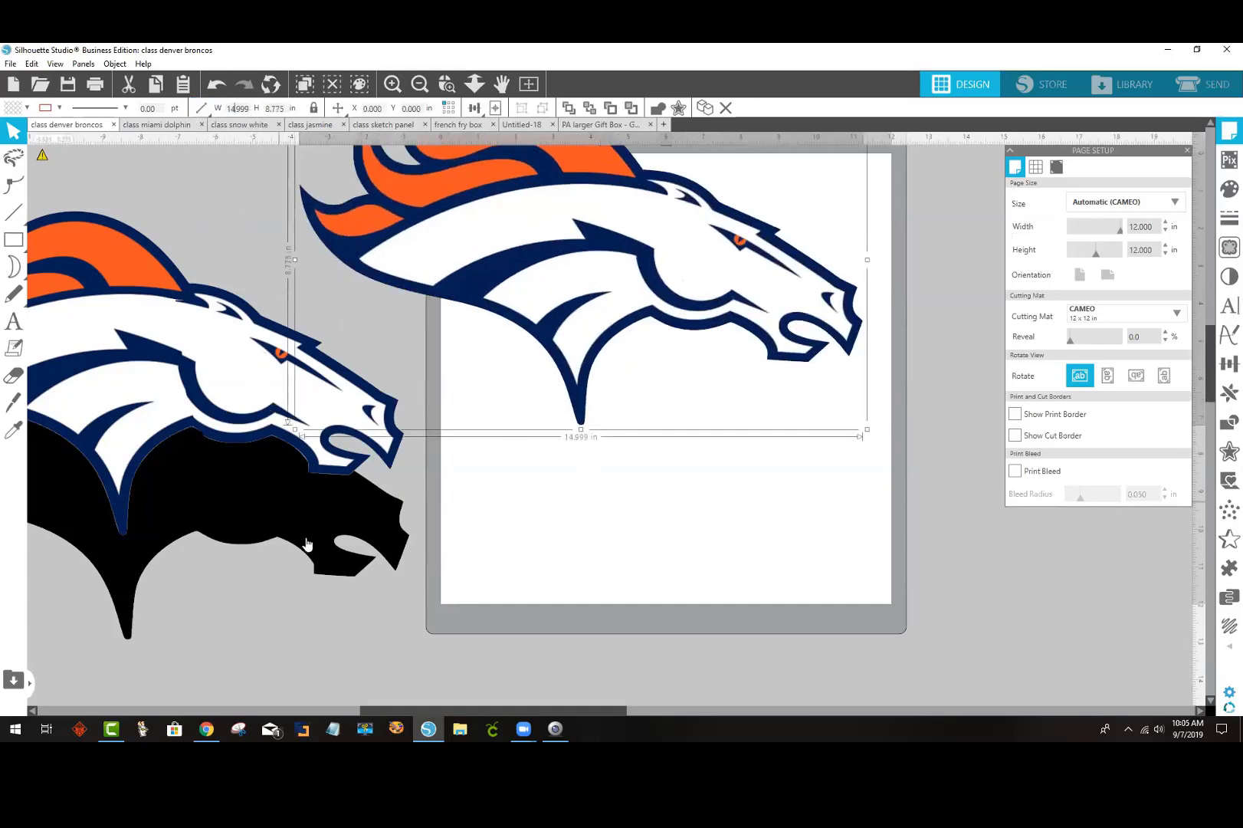
Step: Move the older horse pieces farther away from the mat and lower the enlarged horse head on the page
{"action": "left_click_drag", "start_coordinate": [269, 606], "coordinate": [170, 367]}
{"action": "left_click_drag", "start_coordinate": [280, 341], "coordinate": [54, 378]}
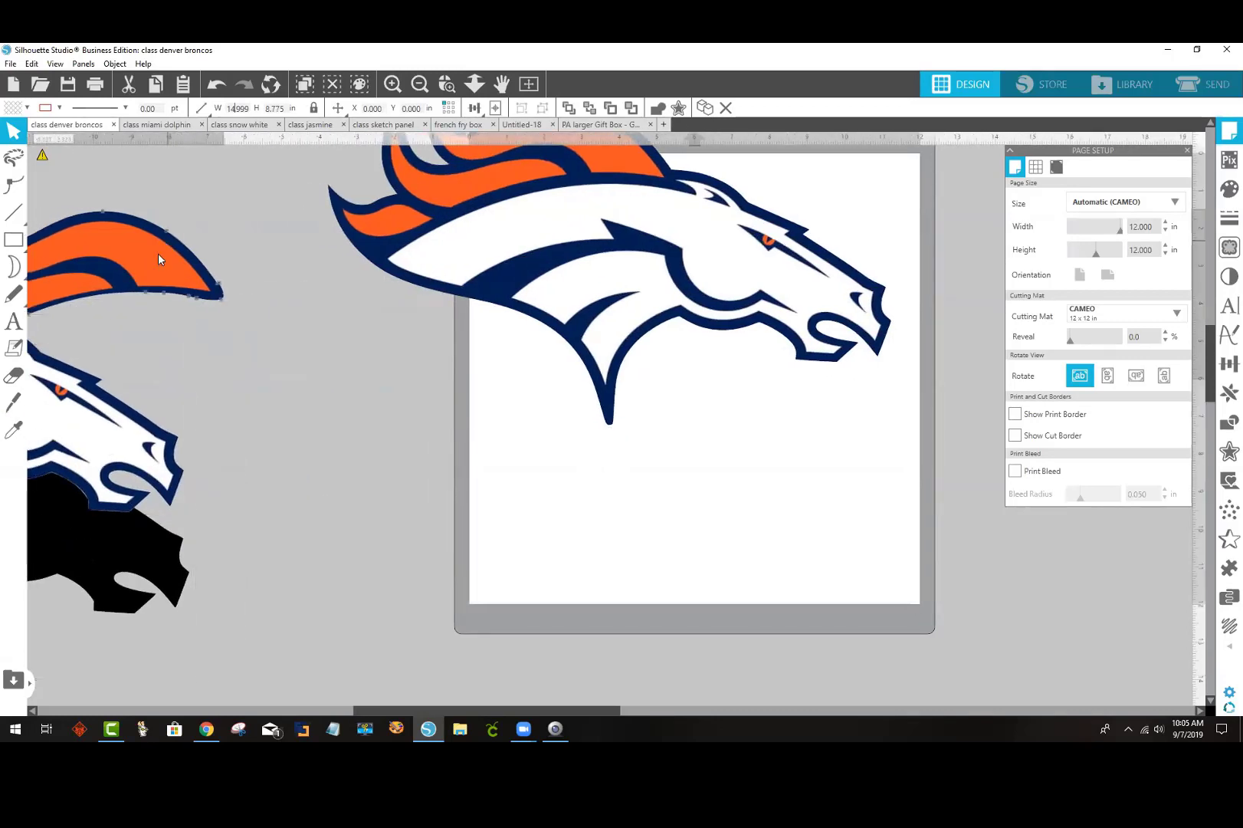
{"action": "left_click_drag", "start_coordinate": [159, 255], "coordinate": [15, 309]}
{"action": "left_click_drag", "start_coordinate": [707, 310], "coordinate": [720, 355]}
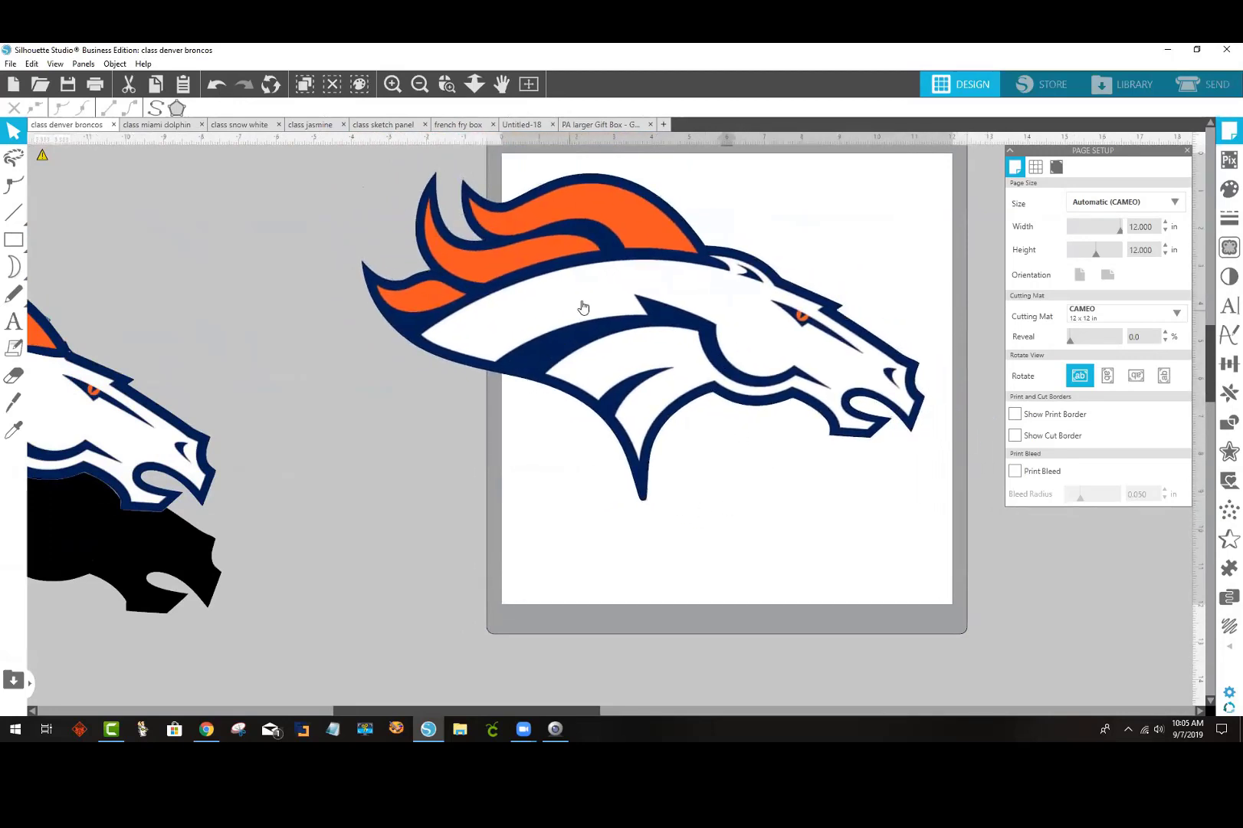
Step: Duplicate the enlarged horse head and arrange the copy below and to the left of the original
{"action": "left_click", "coordinate": [608, 264]}
{"action": "left_click_drag", "start_coordinate": [608, 260], "coordinate": [539, 259]}
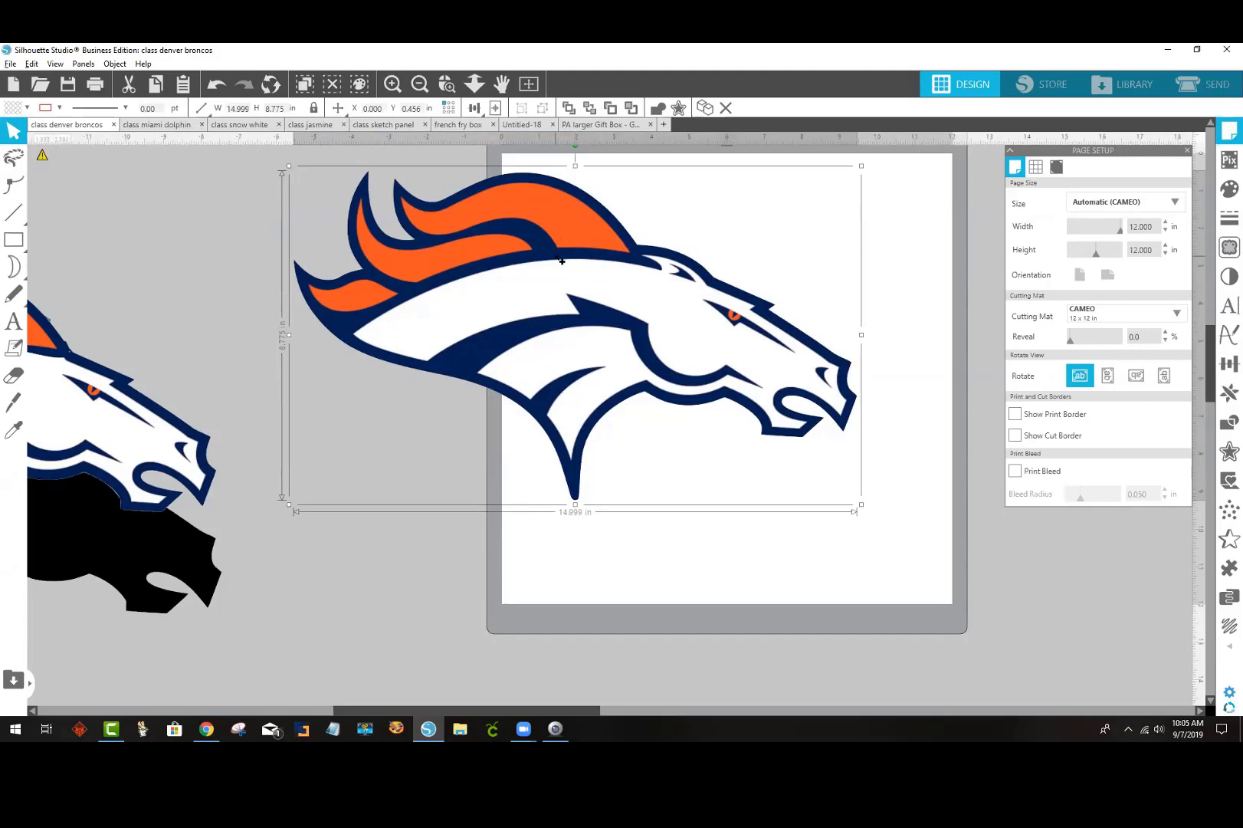
{"action": "left_click_drag", "start_coordinate": [562, 262], "coordinate": [171, 482]}
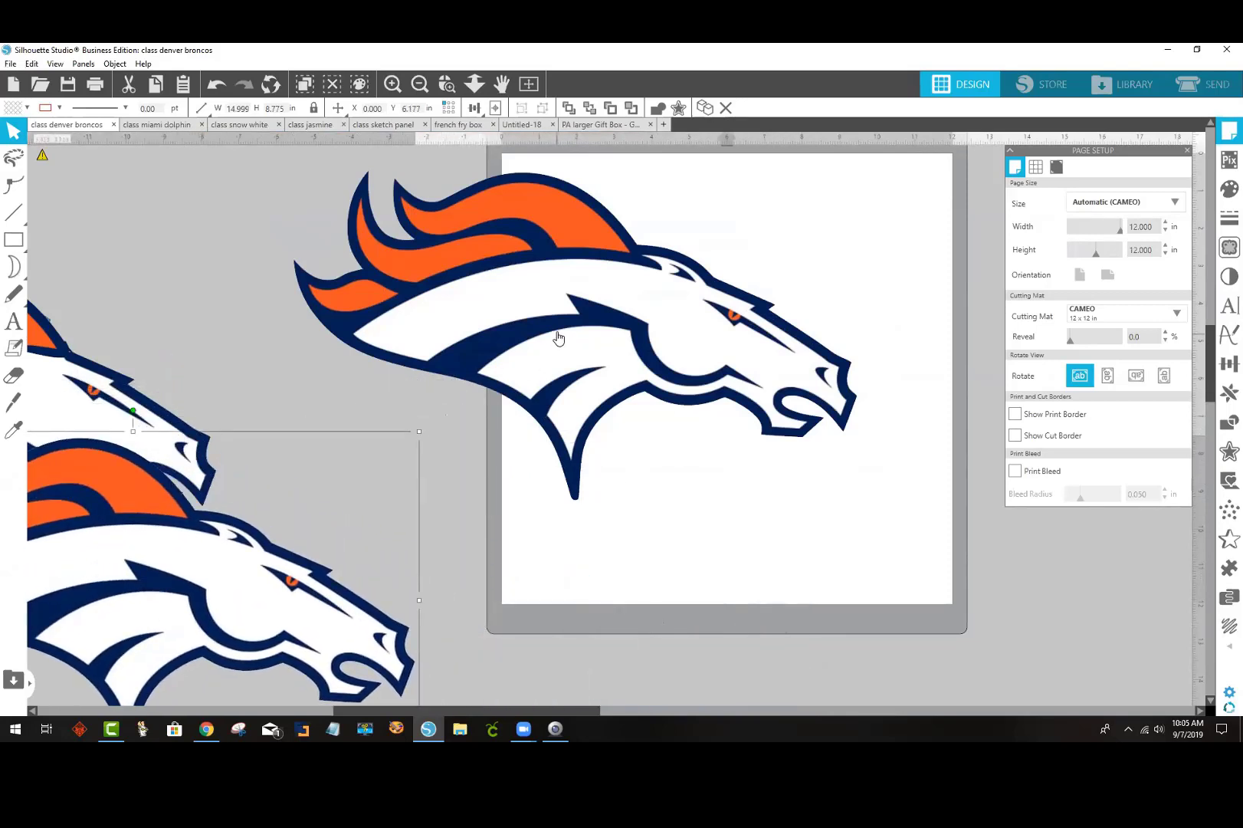
{"action": "left_click_drag", "start_coordinate": [558, 335], "coordinate": [618, 342]}
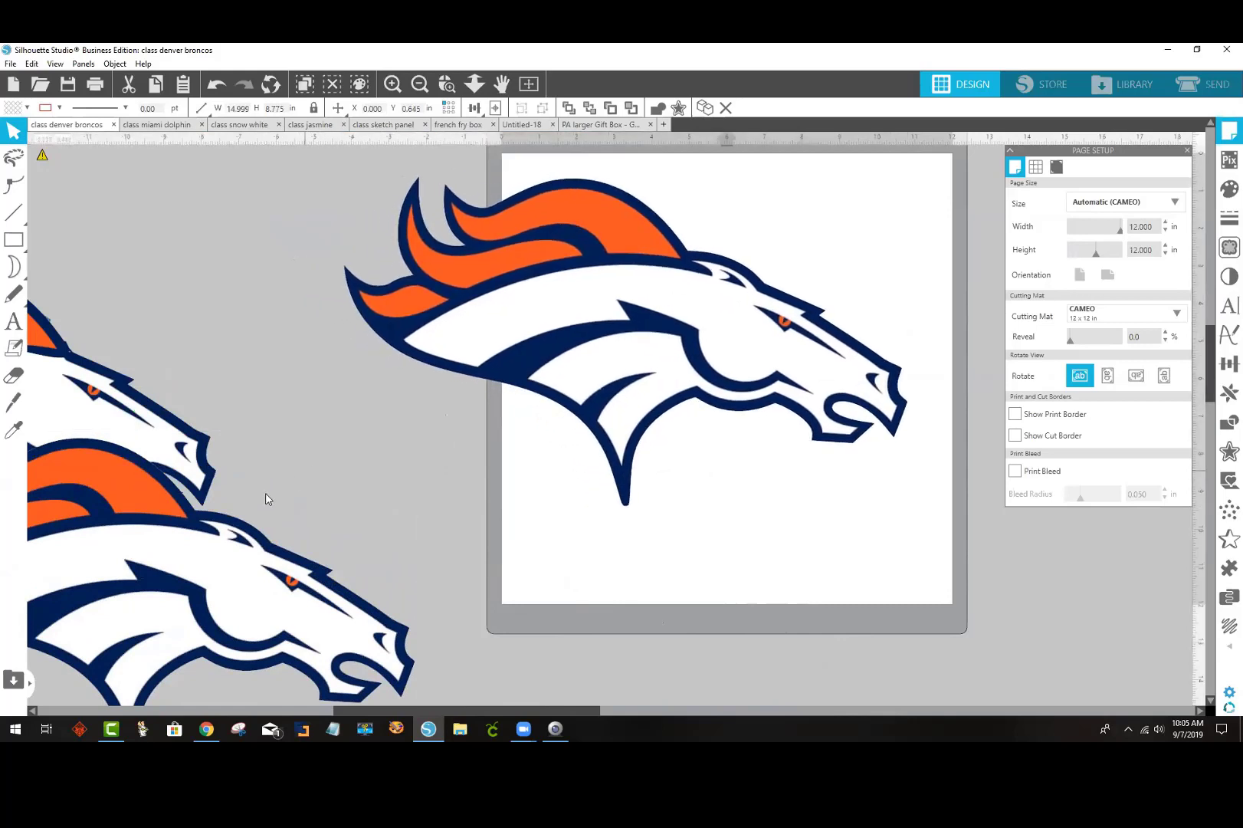
{"action": "left_click_drag", "start_coordinate": [200, 538], "coordinate": [547, 532]}
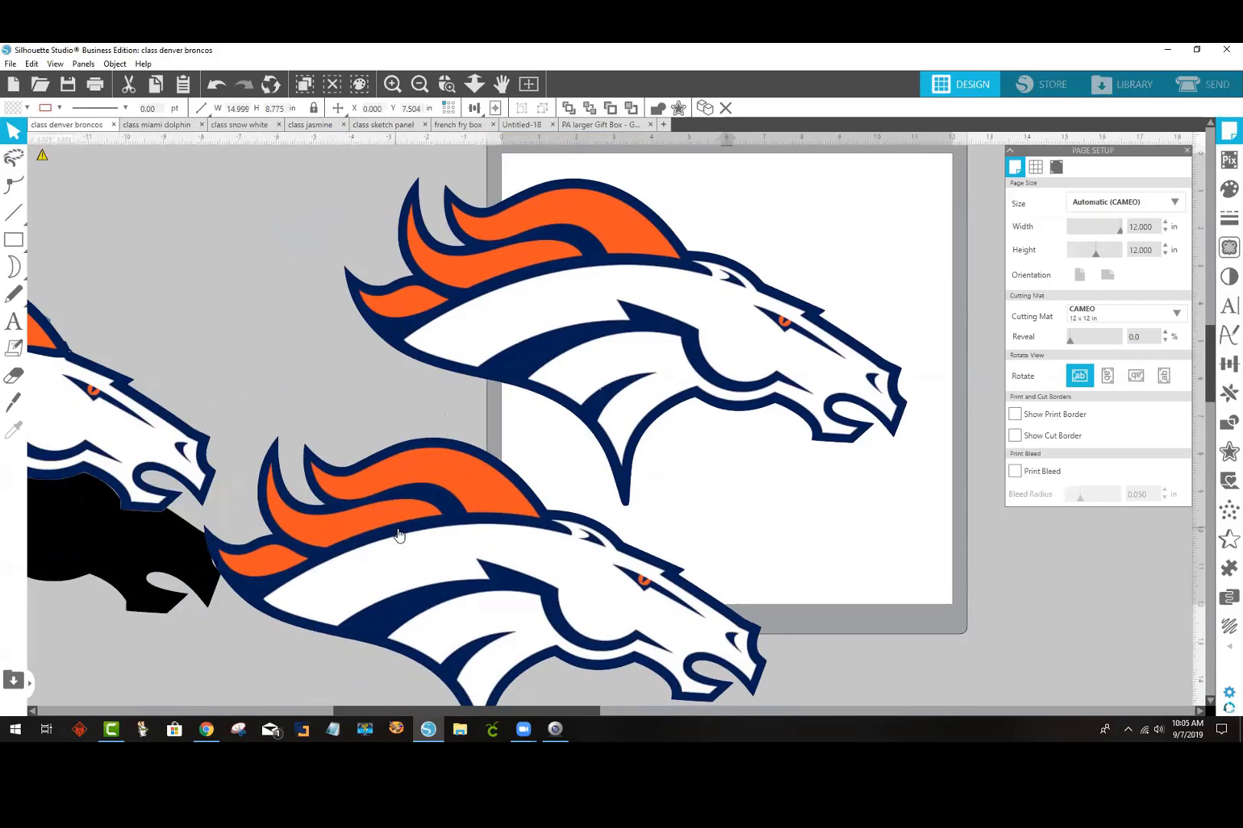
{"action": "left_click_drag", "start_coordinate": [397, 535], "coordinate": [400, 536]}
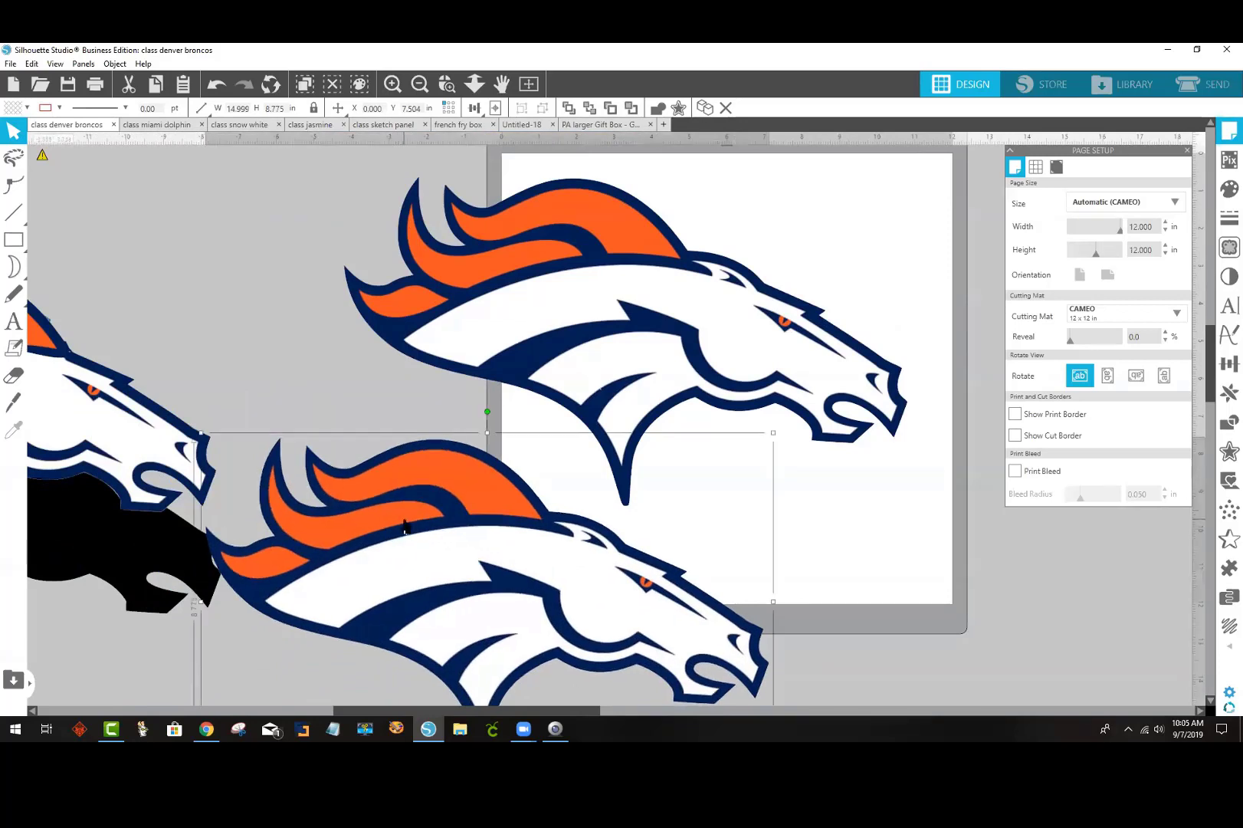
Step: Fill the horse copy with solid black, line it up over the coloured horse and slide it down to about Y 4.0 in
{"action": "left_click", "coordinate": [6, 112]}
{"action": "left_click", "coordinate": [80, 137]}
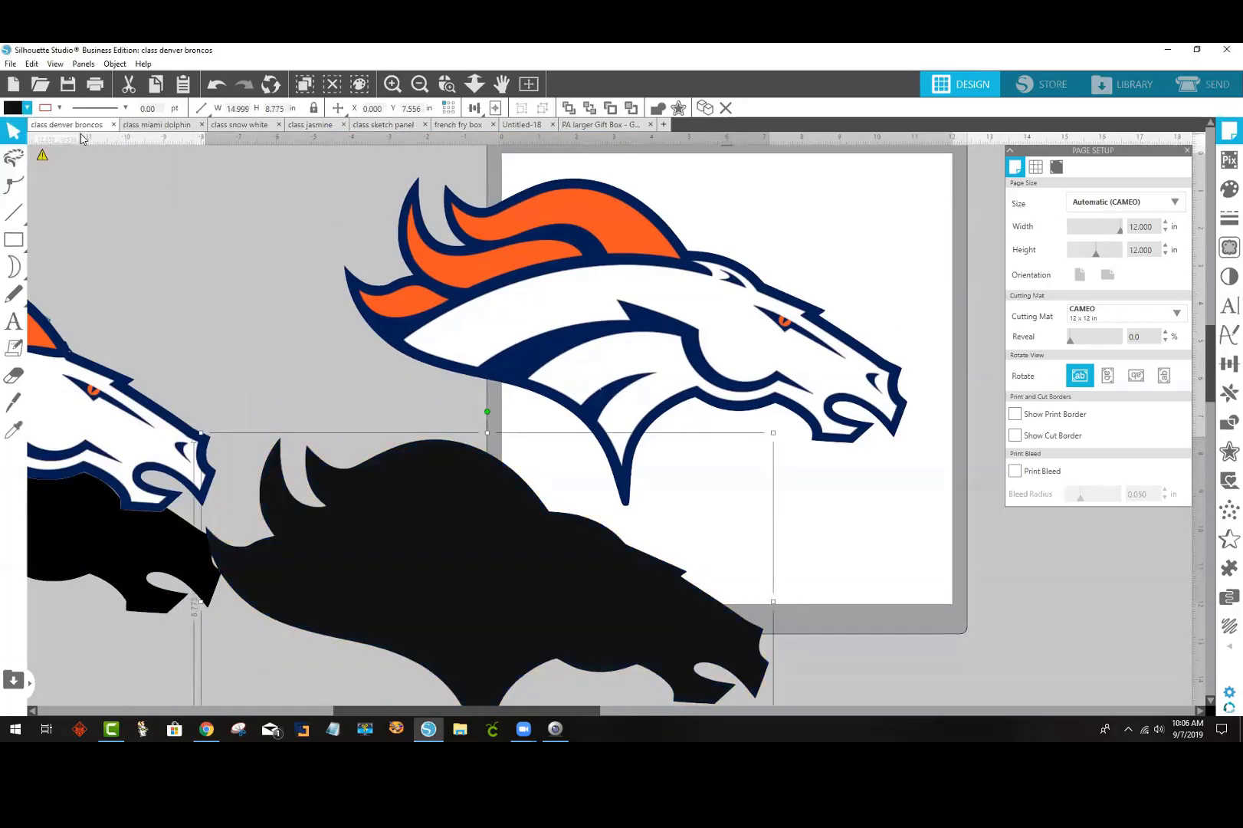
{"action": "left_click_drag", "start_coordinate": [478, 577], "coordinate": [617, 316]}
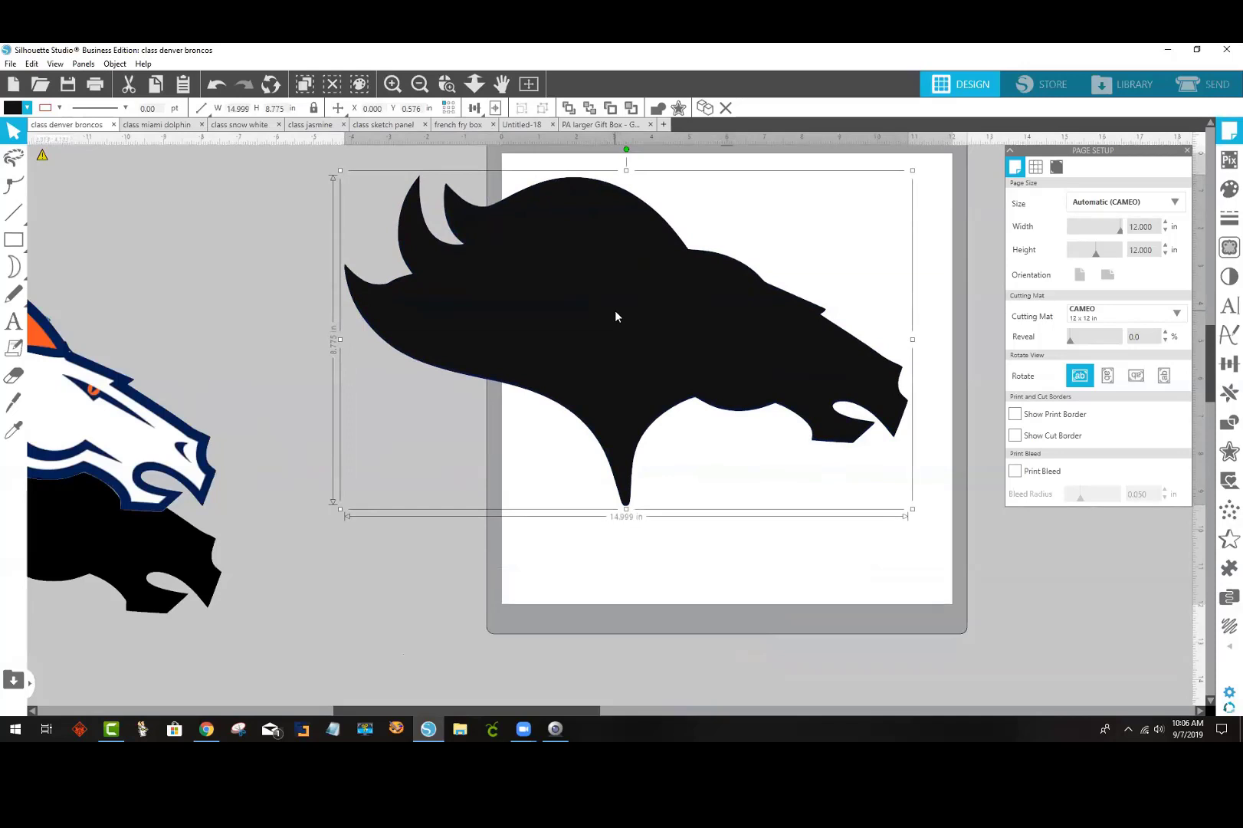
{"action": "left_click_drag", "start_coordinate": [614, 310], "coordinate": [617, 441]}
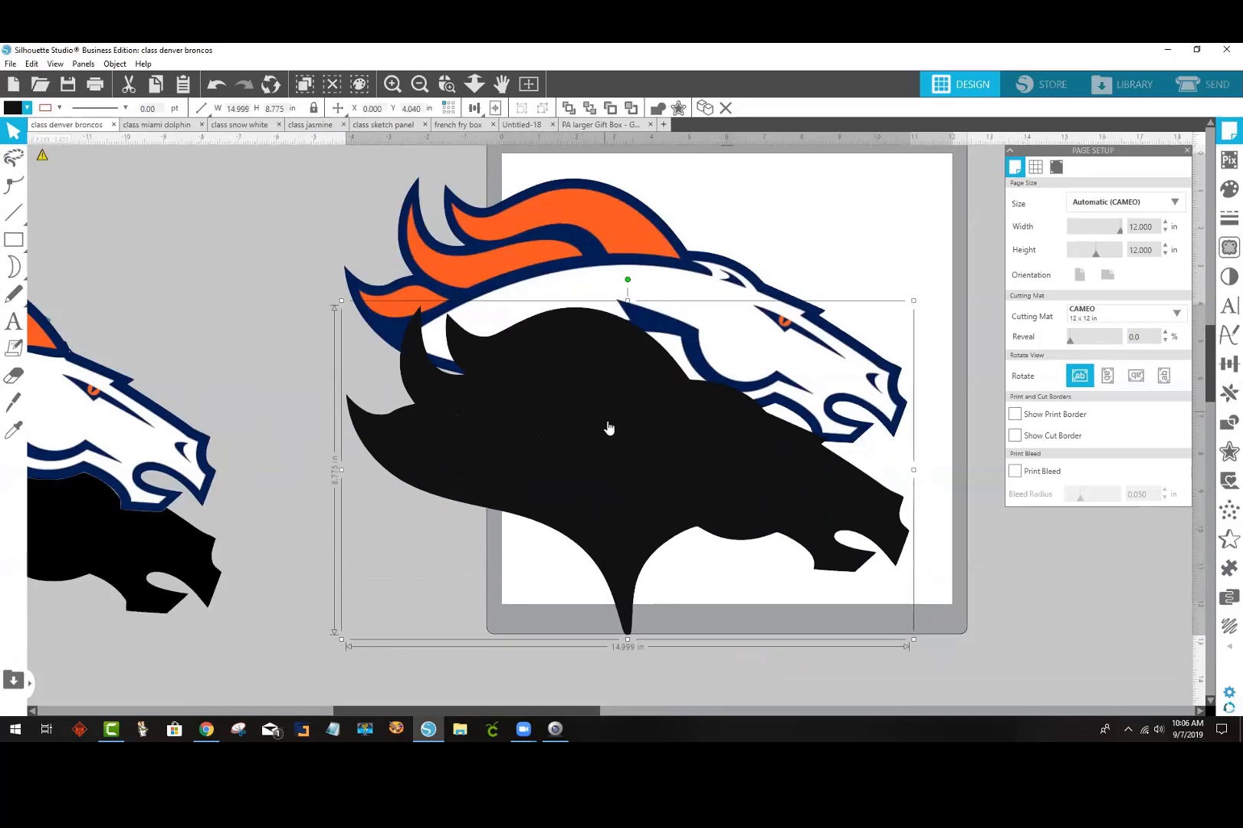
{"action": "left_click", "coordinate": [573, 224]}
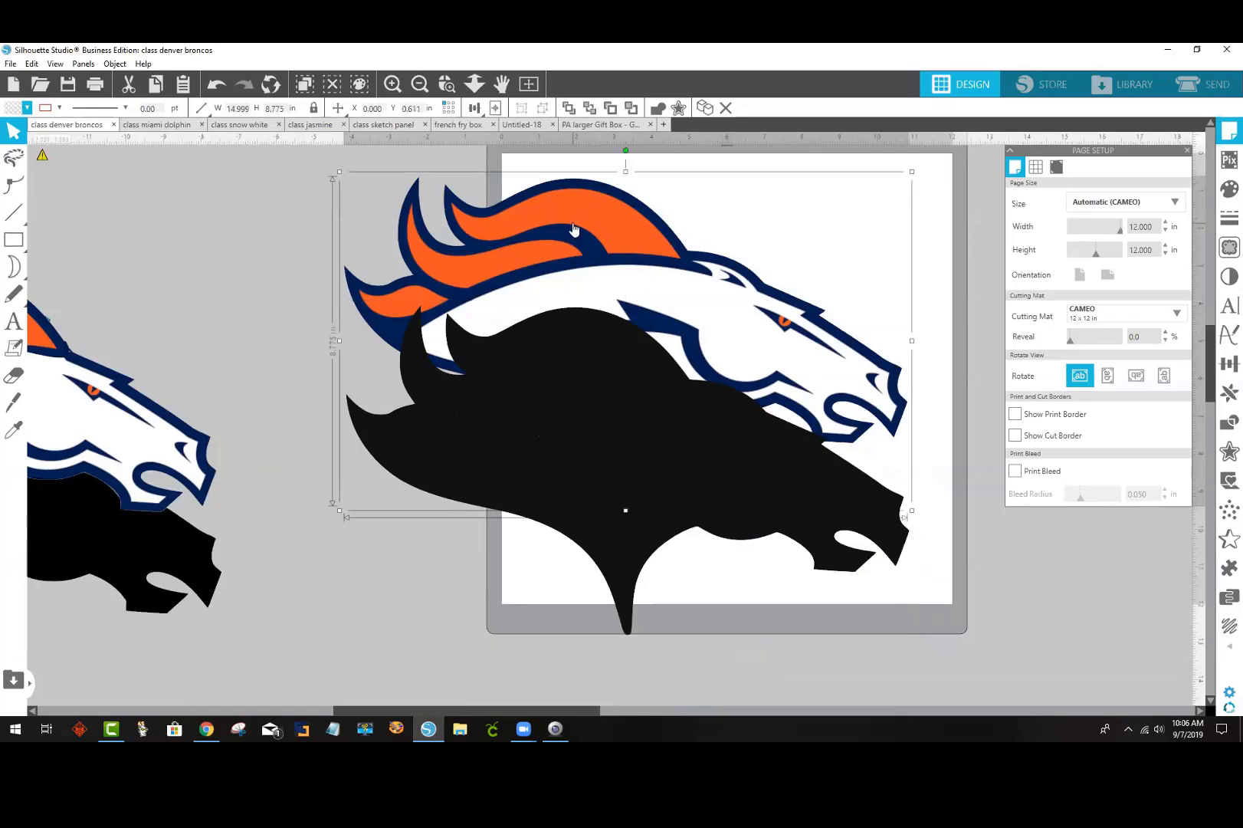
Step: Move the black horse copy and the older horse pieces well away from the left side of the mat
{"action": "left_click_drag", "start_coordinate": [580, 383], "coordinate": [1, 350]}
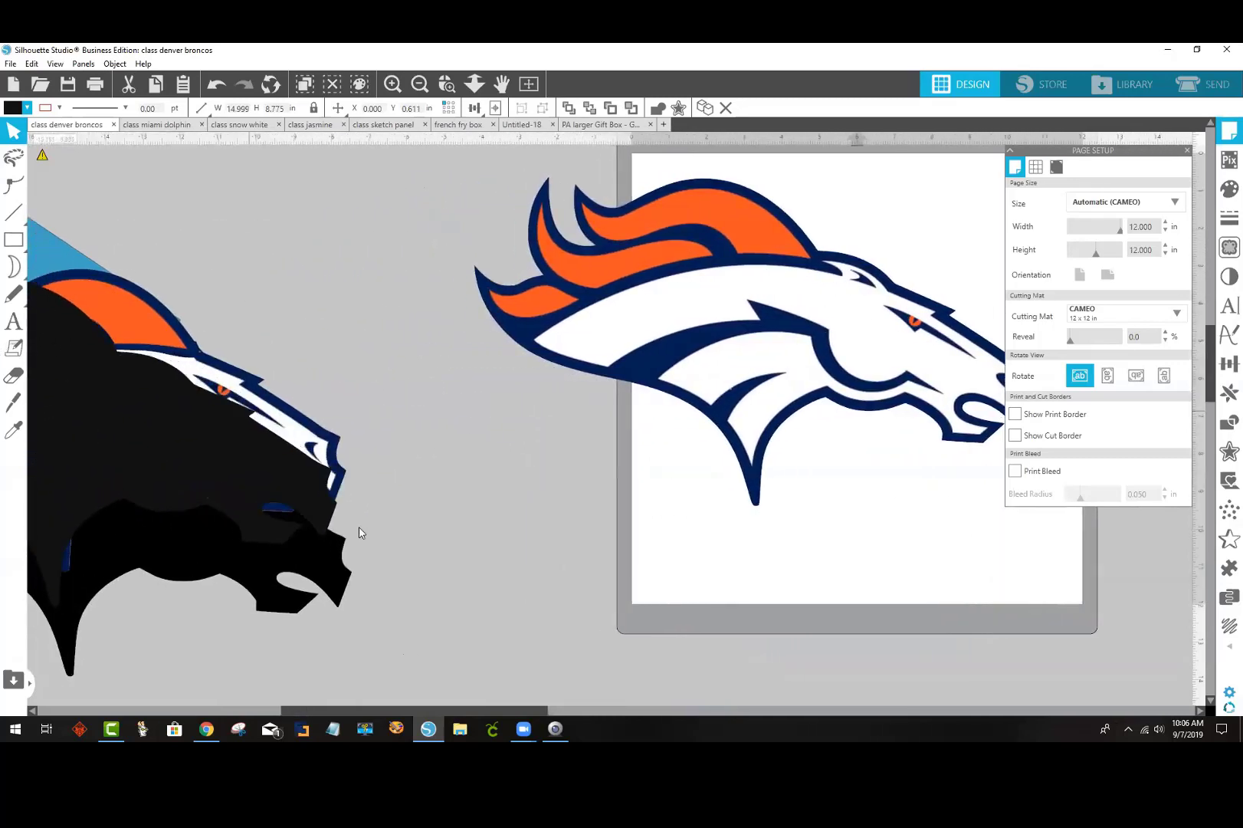
{"action": "left_click", "coordinate": [383, 490]}
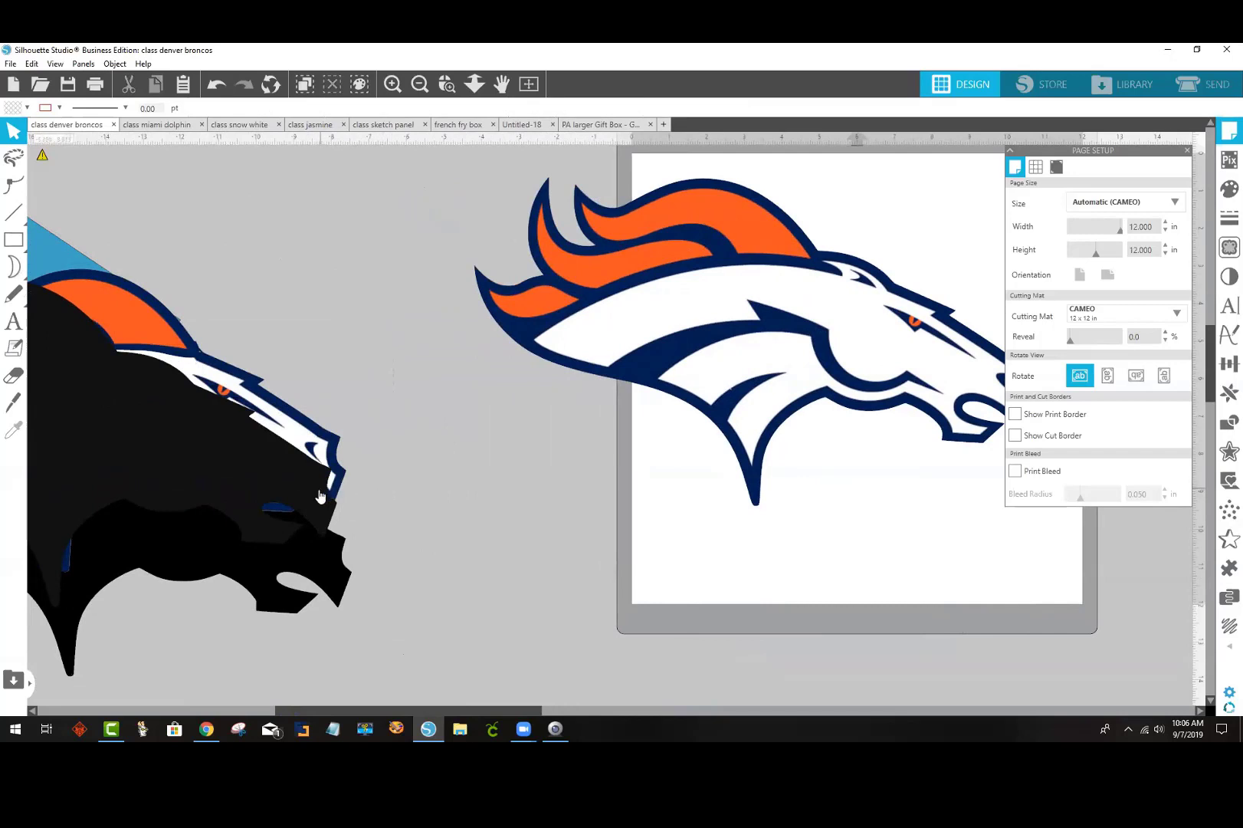
{"action": "left_click_drag", "start_coordinate": [401, 618], "coordinate": [151, 252]}
{"action": "left_click_drag", "start_coordinate": [218, 397], "coordinate": [4, 372]}
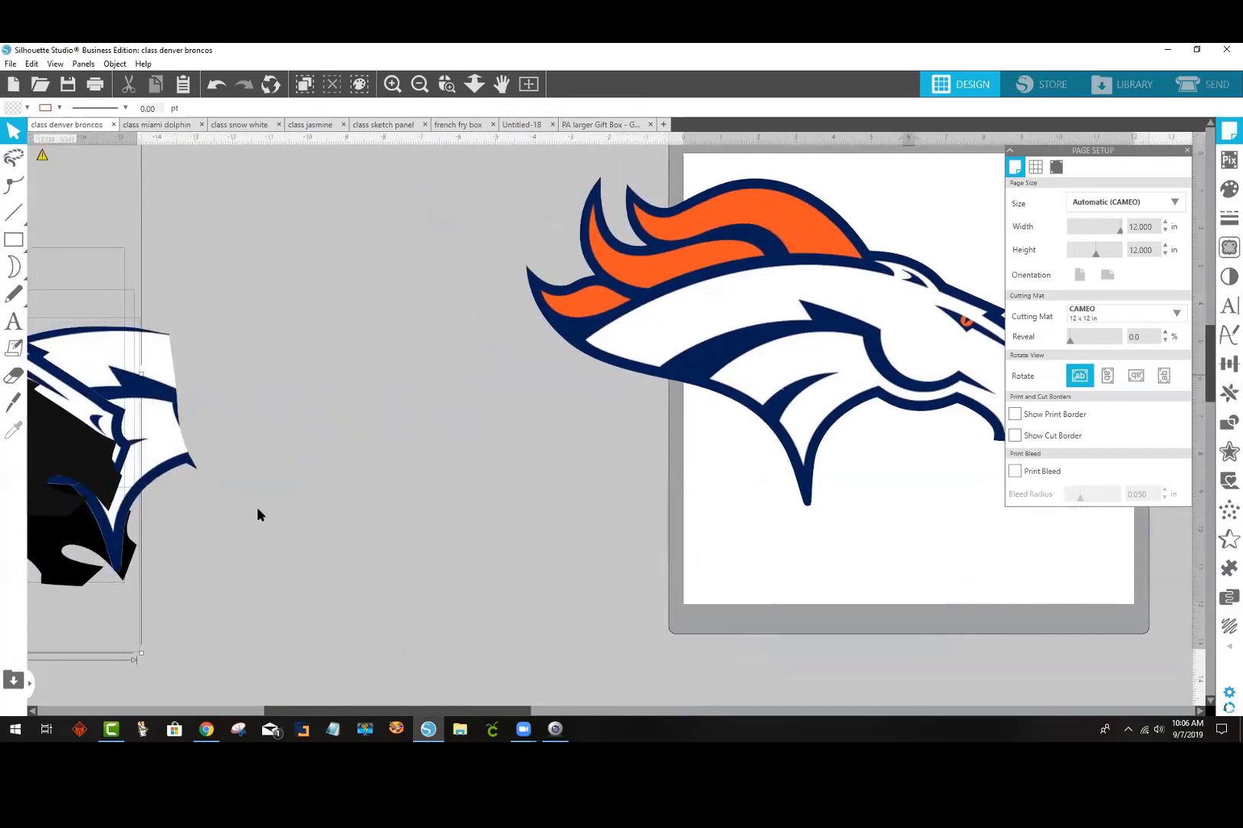
{"action": "left_click", "coordinate": [222, 483]}
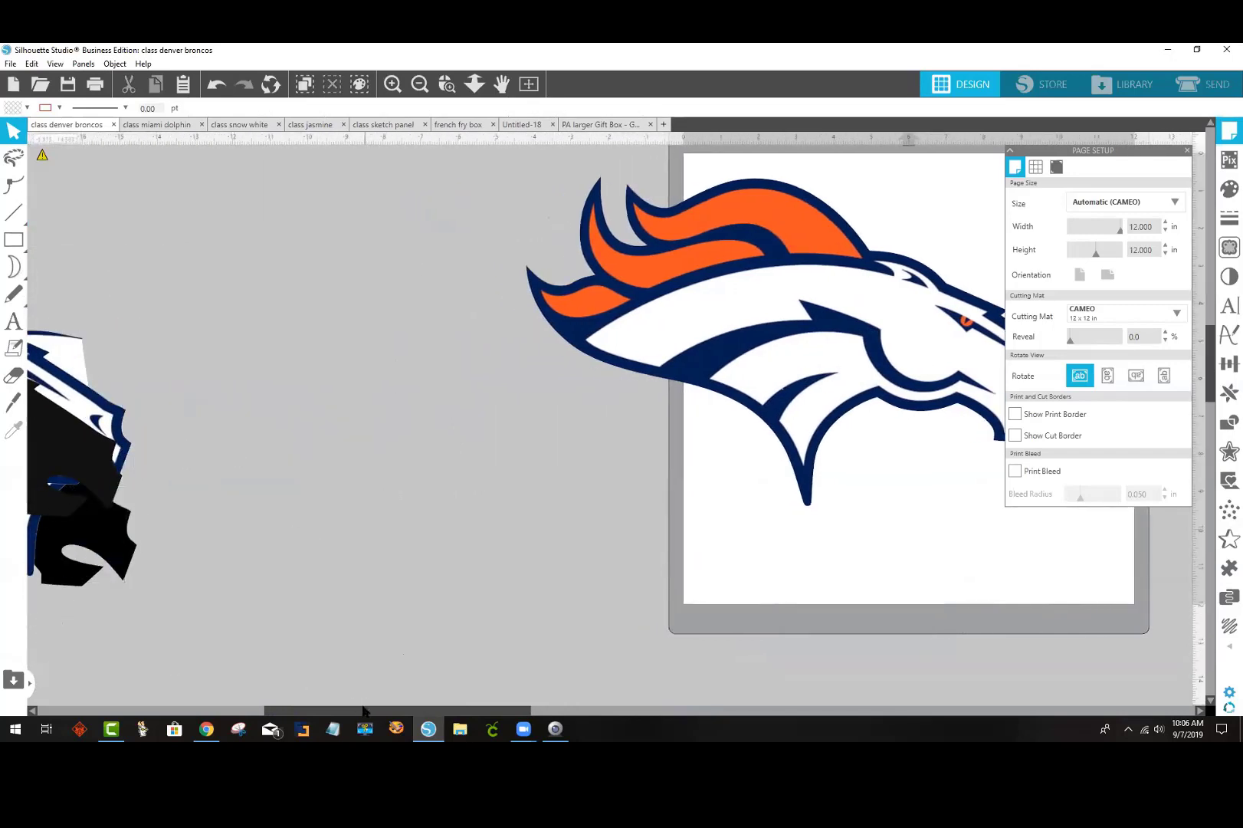
{"action": "left_click_drag", "start_coordinate": [365, 712], "coordinate": [514, 718]}
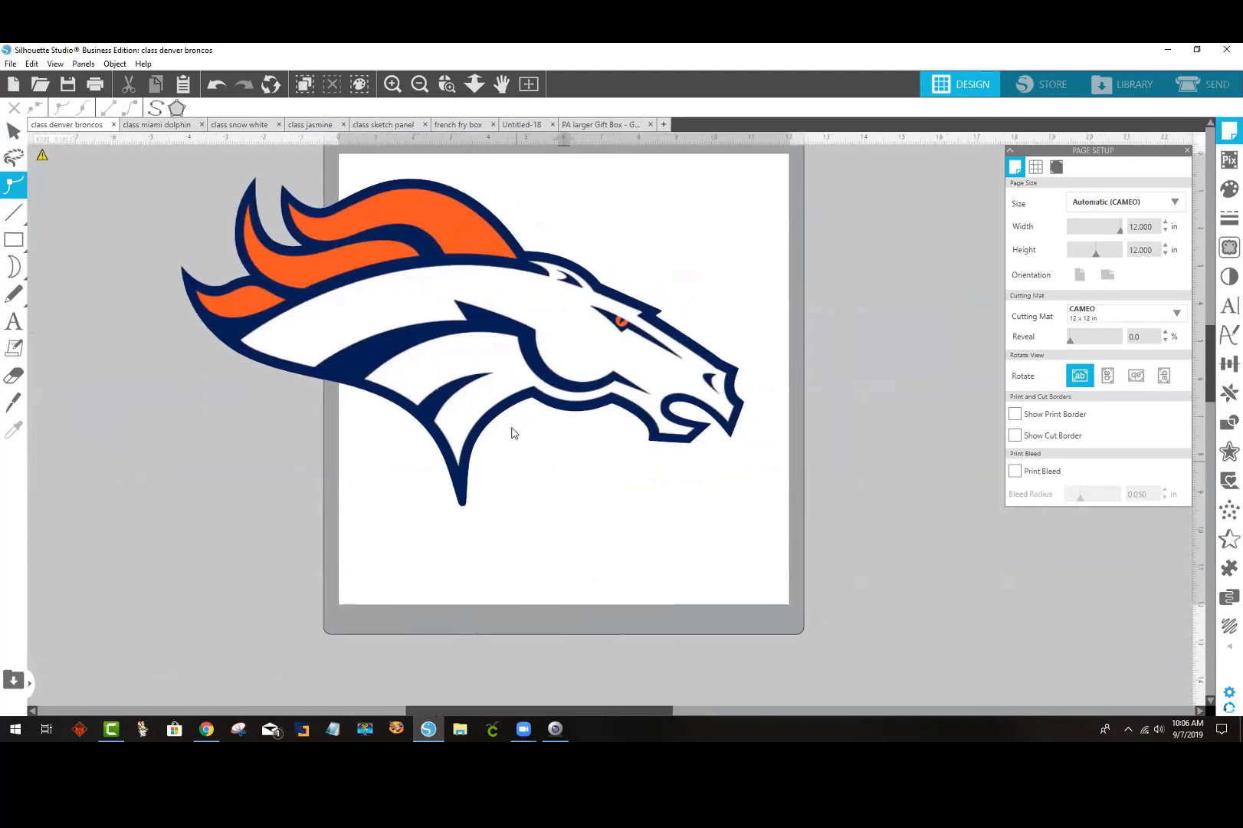
Step: Reposition the coloured horse over the mat at about Y 1.4 in and draw a rectangle about 3.3 by 6.2 in beside its mane
{"action": "left_click_drag", "start_coordinate": [545, 387], "coordinate": [762, 436]}
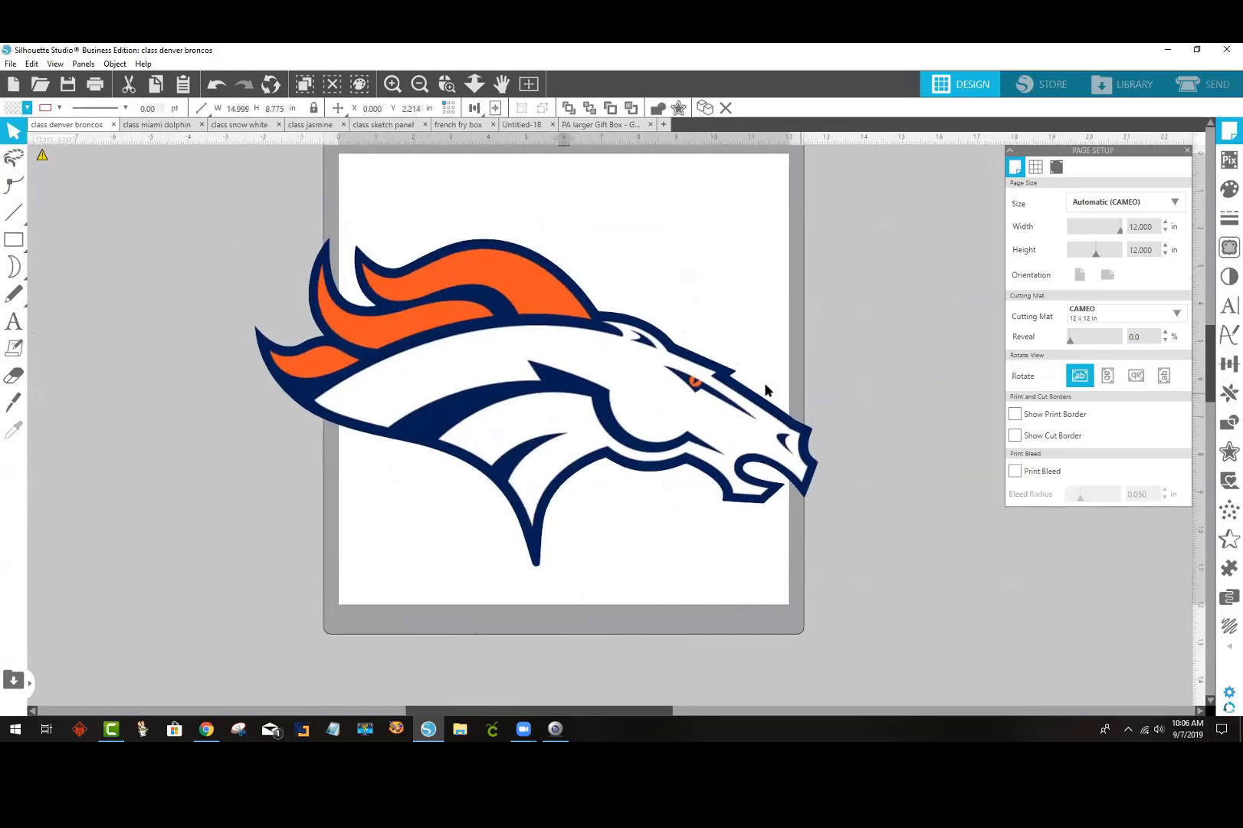
{"action": "left_click_drag", "start_coordinate": [566, 323], "coordinate": [601, 290]}
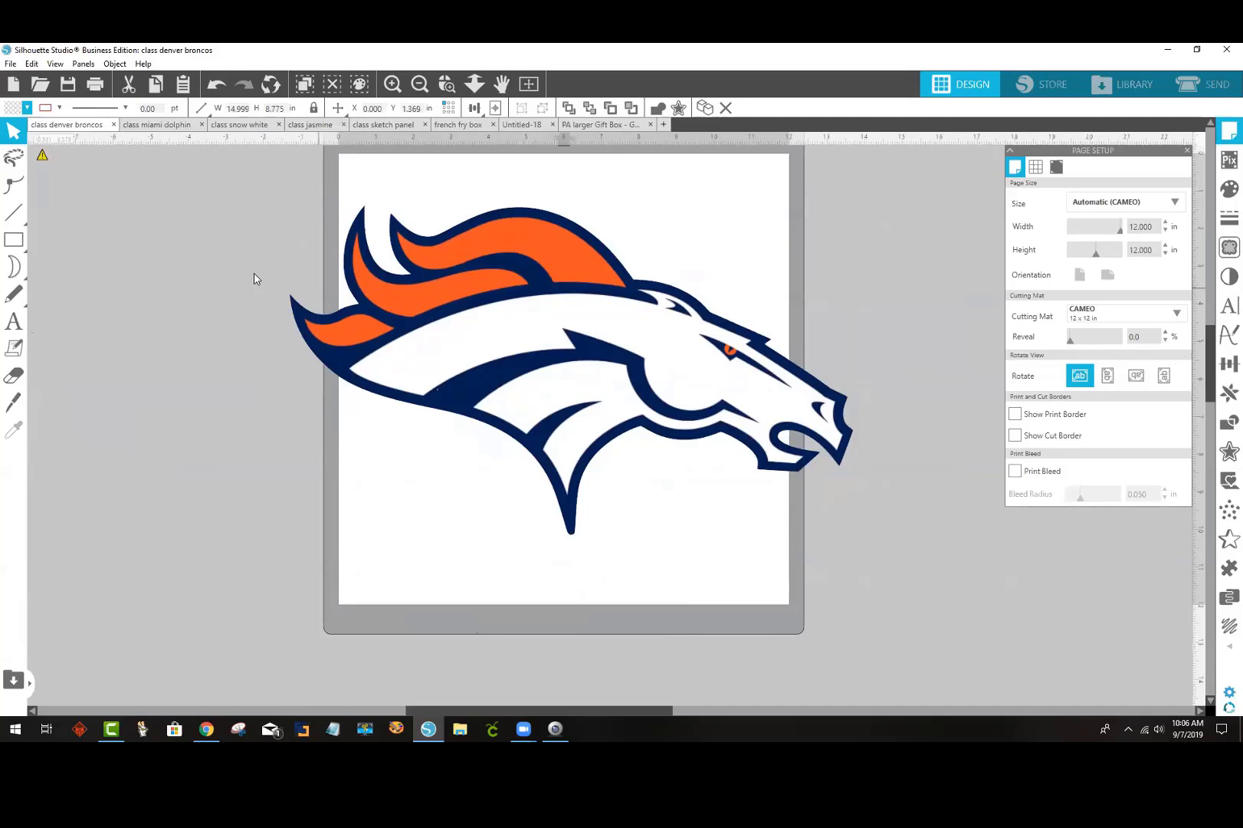
{"action": "left_click", "coordinate": [17, 243]}
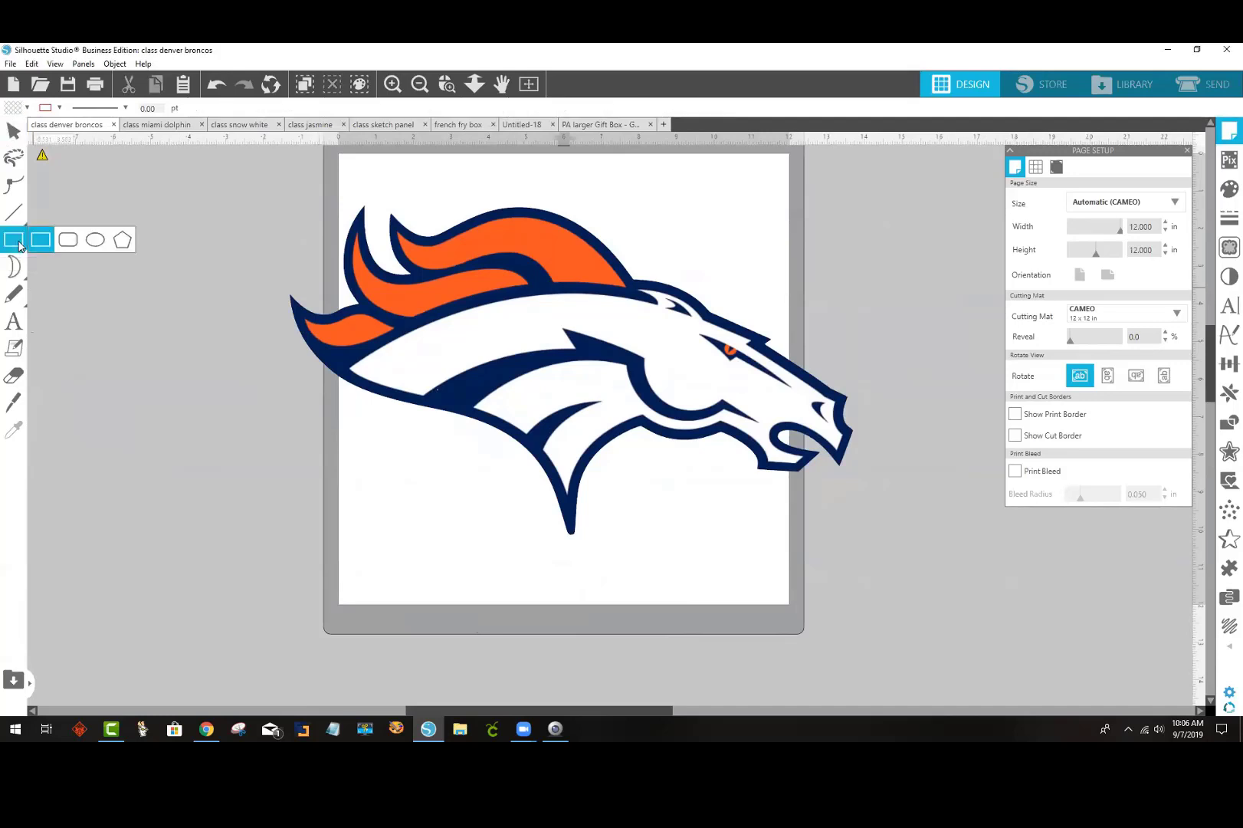
{"action": "left_click_drag", "start_coordinate": [172, 222], "coordinate": [297, 457]}
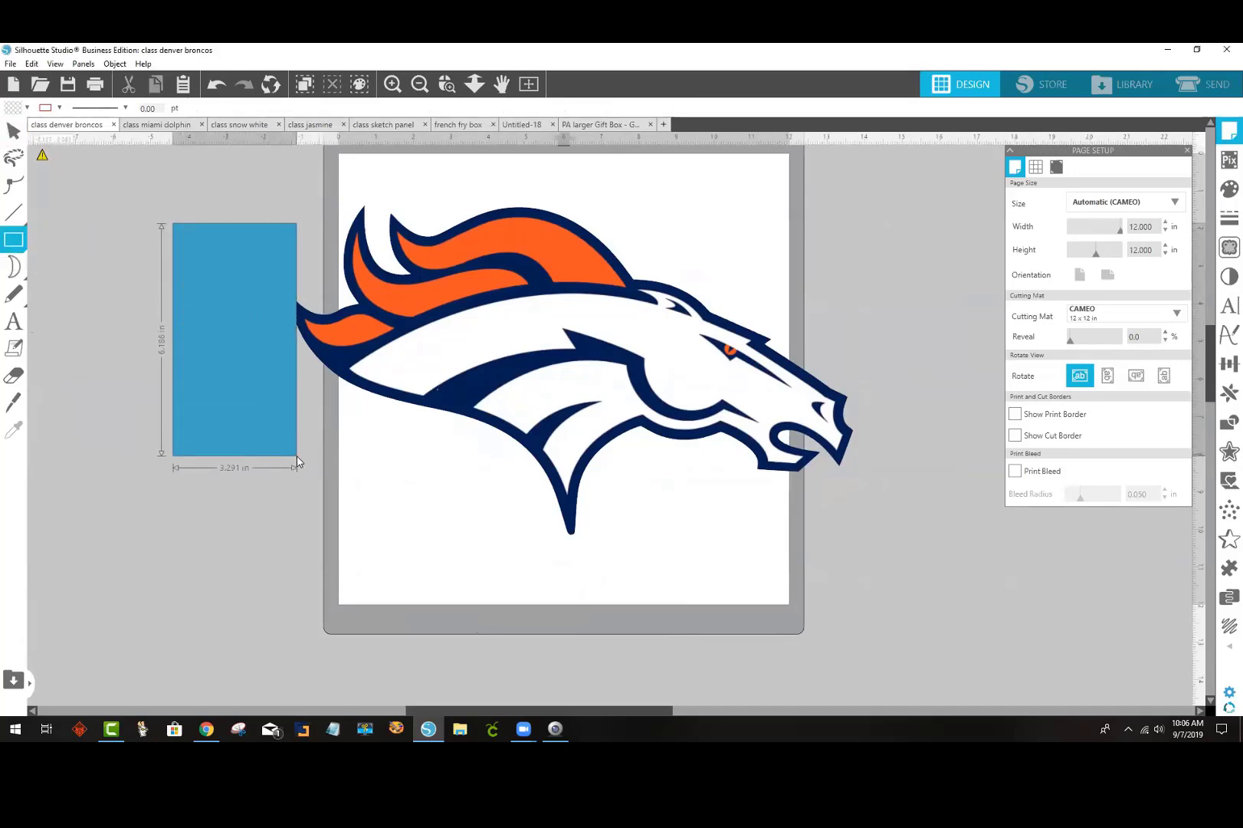
Step: Move the blue rectangle farther from the mane, unlock its proportions and resize it to 6.750 in wide by 9.250 in high
{"action": "left_click_drag", "start_coordinate": [255, 362], "coordinate": [216, 355]}
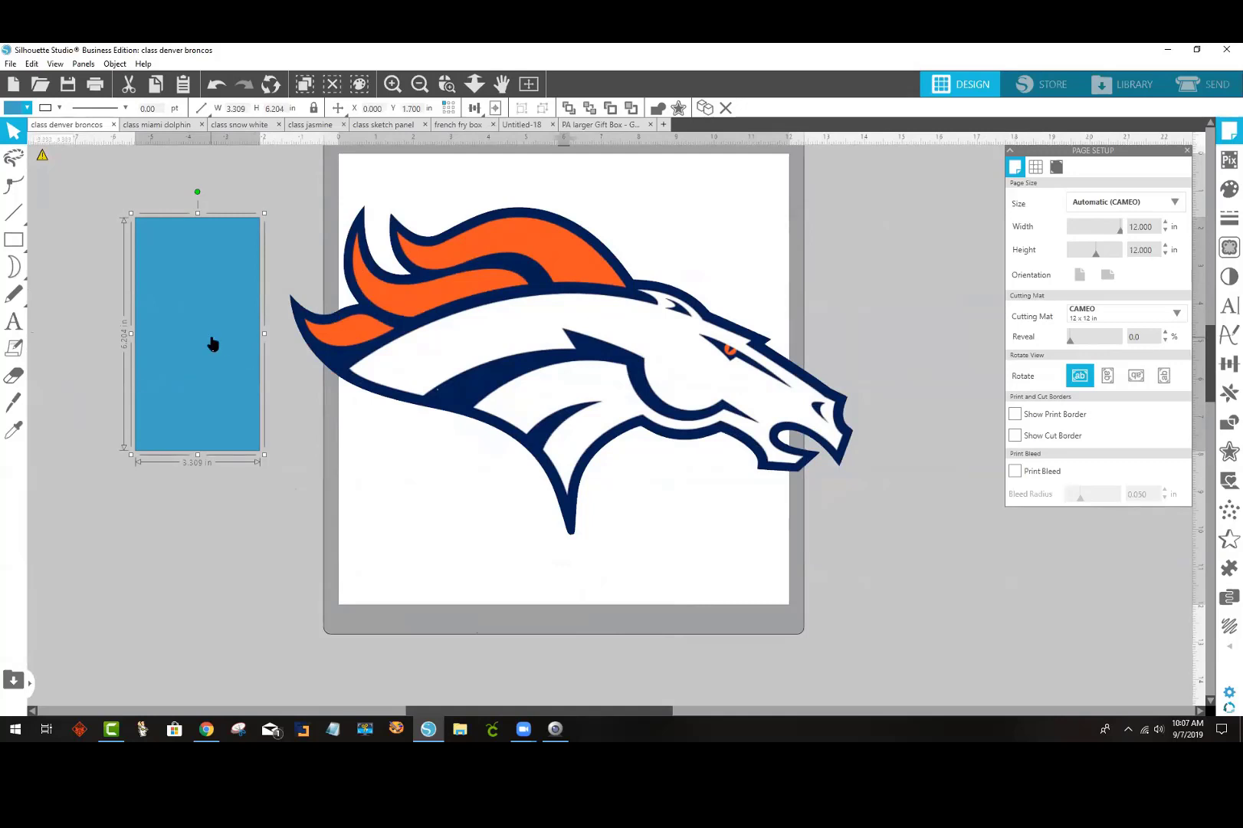
{"action": "left_click", "coordinate": [313, 108]}
{"action": "left_click_drag", "start_coordinate": [246, 108], "coordinate": [211, 110]}
{"action": "type", "text": "6.750"}
{"action": "key", "text": "Return"}
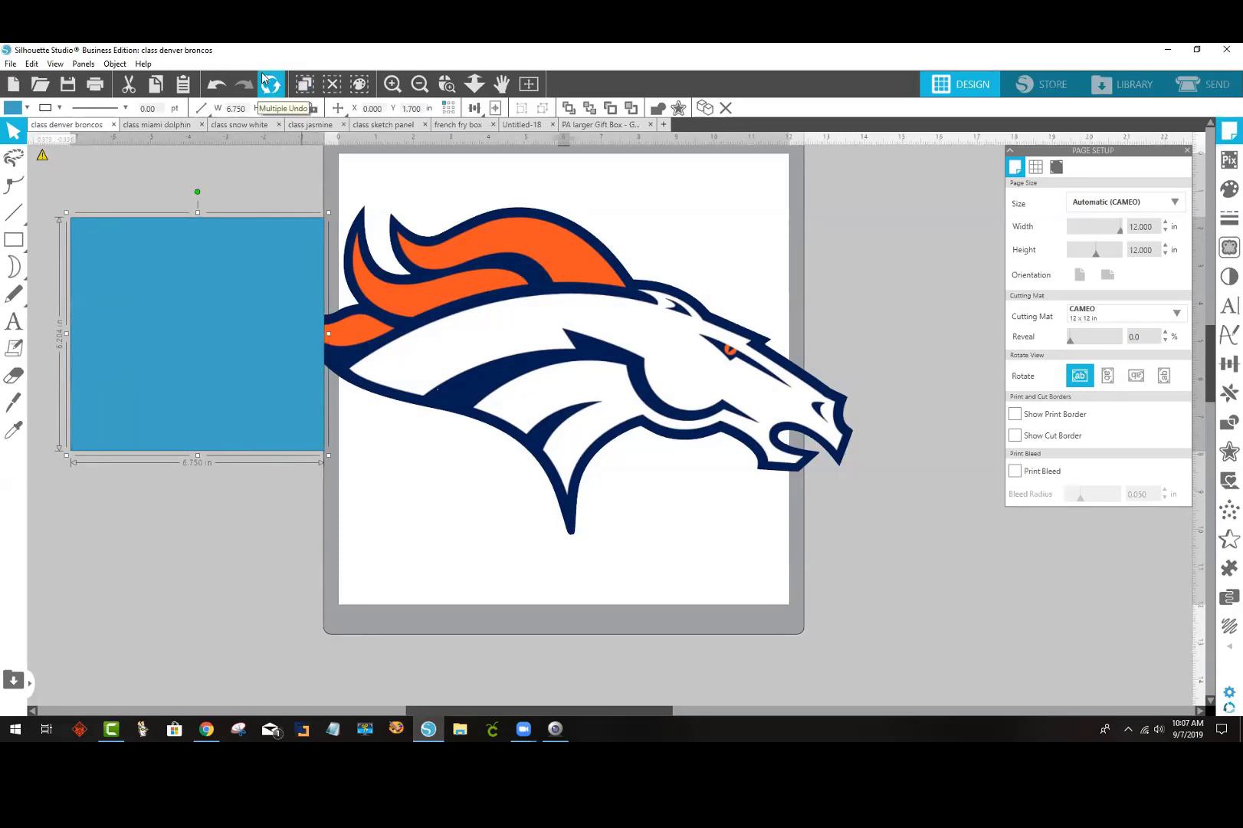
{"action": "key", "text": "Return"}
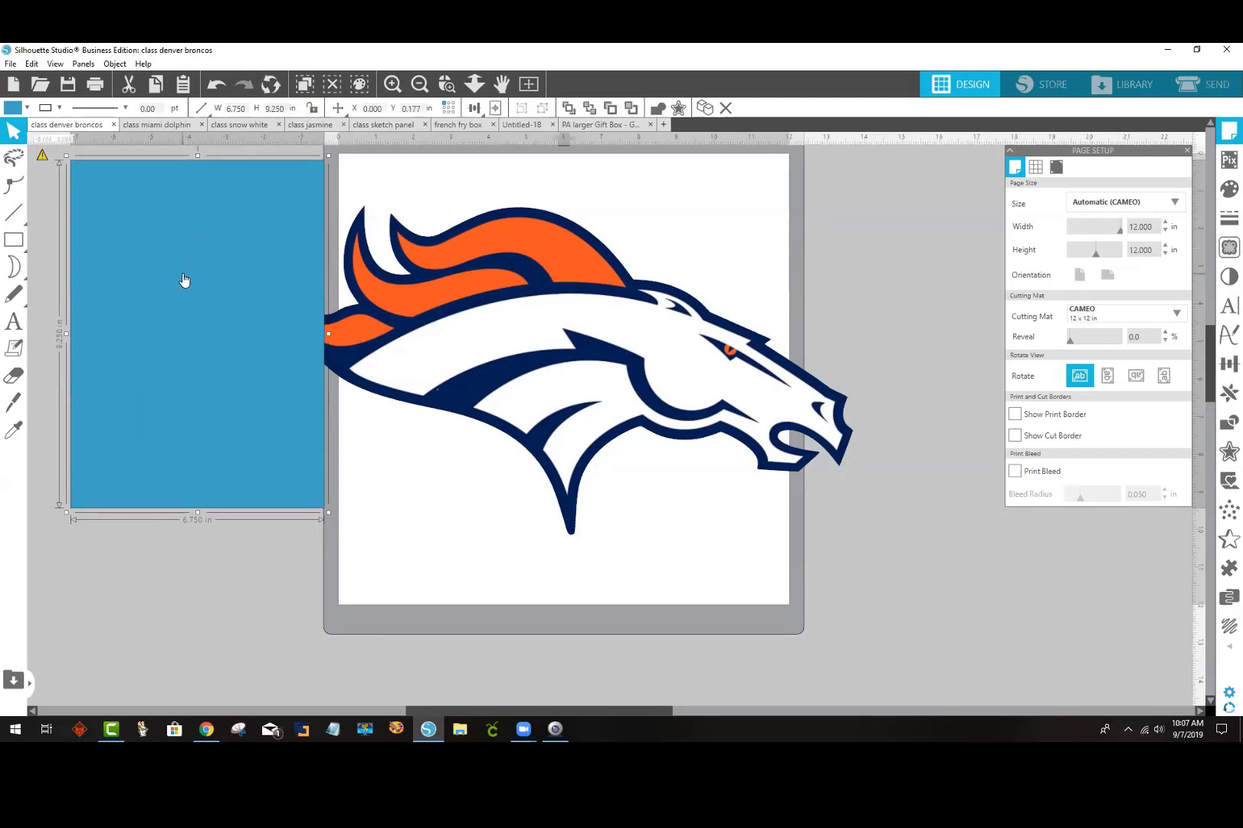
Step: Place the rectangle over the horse's mane and set its fill transparency to 37%
{"action": "left_click_drag", "start_coordinate": [191, 284], "coordinate": [384, 281]}
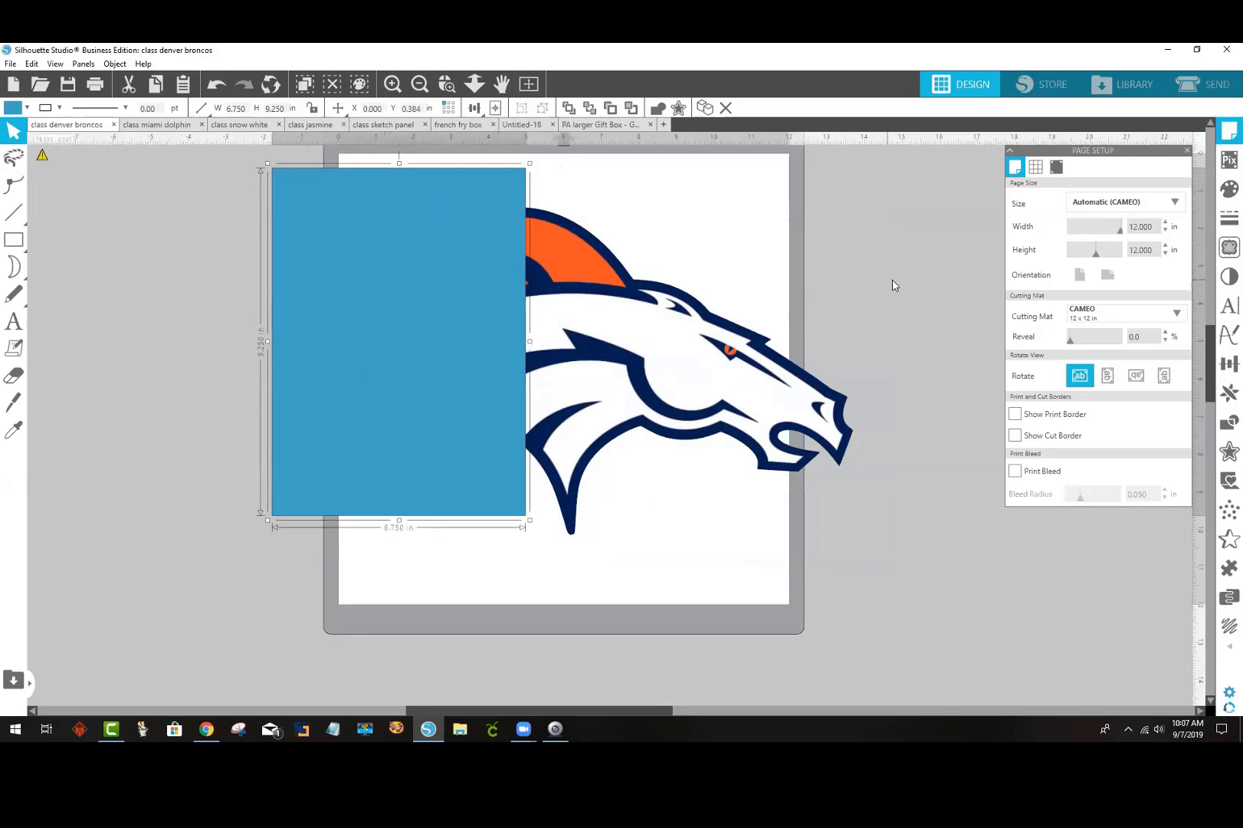
{"action": "left_click", "coordinate": [1224, 183]}
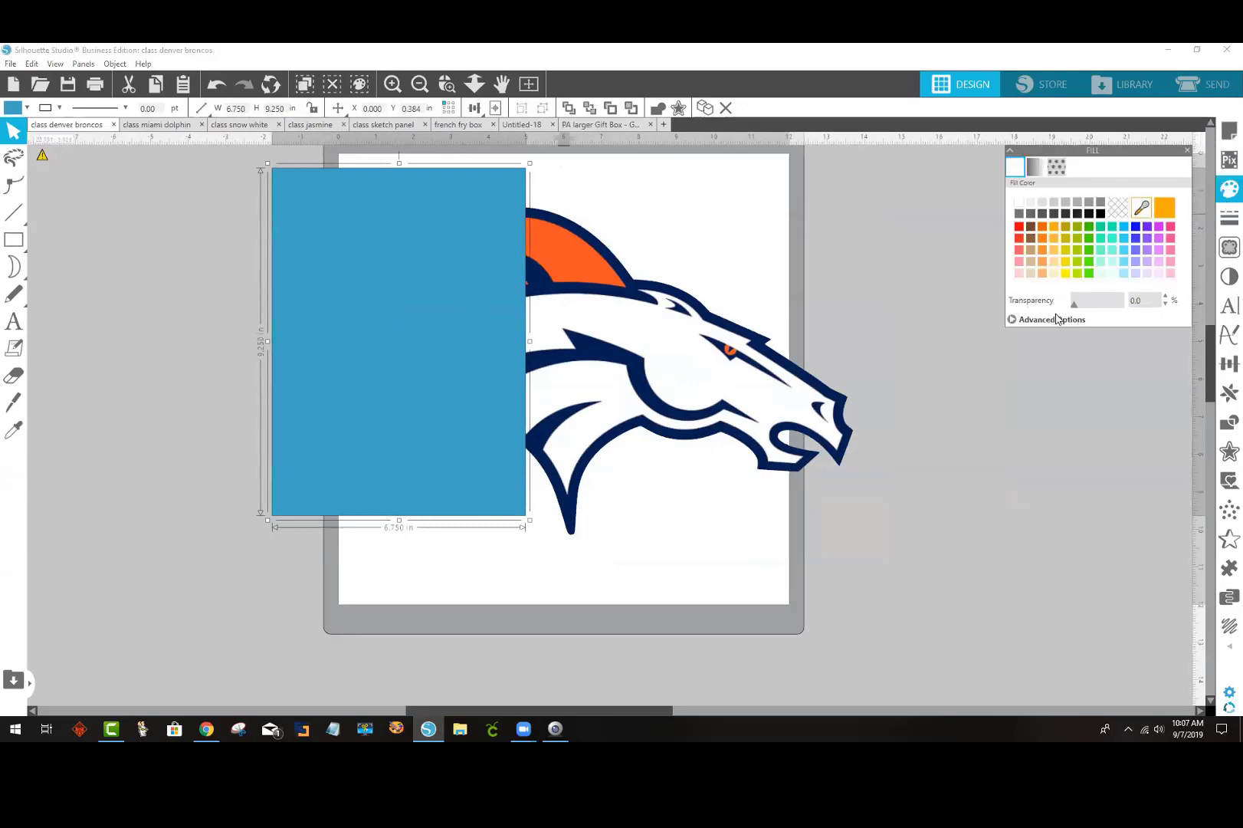
{"action": "mouse_move", "coordinate": [1074, 308]}
{"action": "left_mouse_down"}
{"action": "mouse_move", "coordinate": [1090, 306]}
{"action": "mouse_move", "coordinate": [1071, 312]}
{"action": "left_mouse_up"}
{"action": "mouse_move", "coordinate": [1093, 300]}
{"action": "left_mouse_down"}
{"action": "mouse_move", "coordinate": [1071, 303]}
{"action": "mouse_move", "coordinate": [1093, 305]}
{"action": "left_mouse_up"}
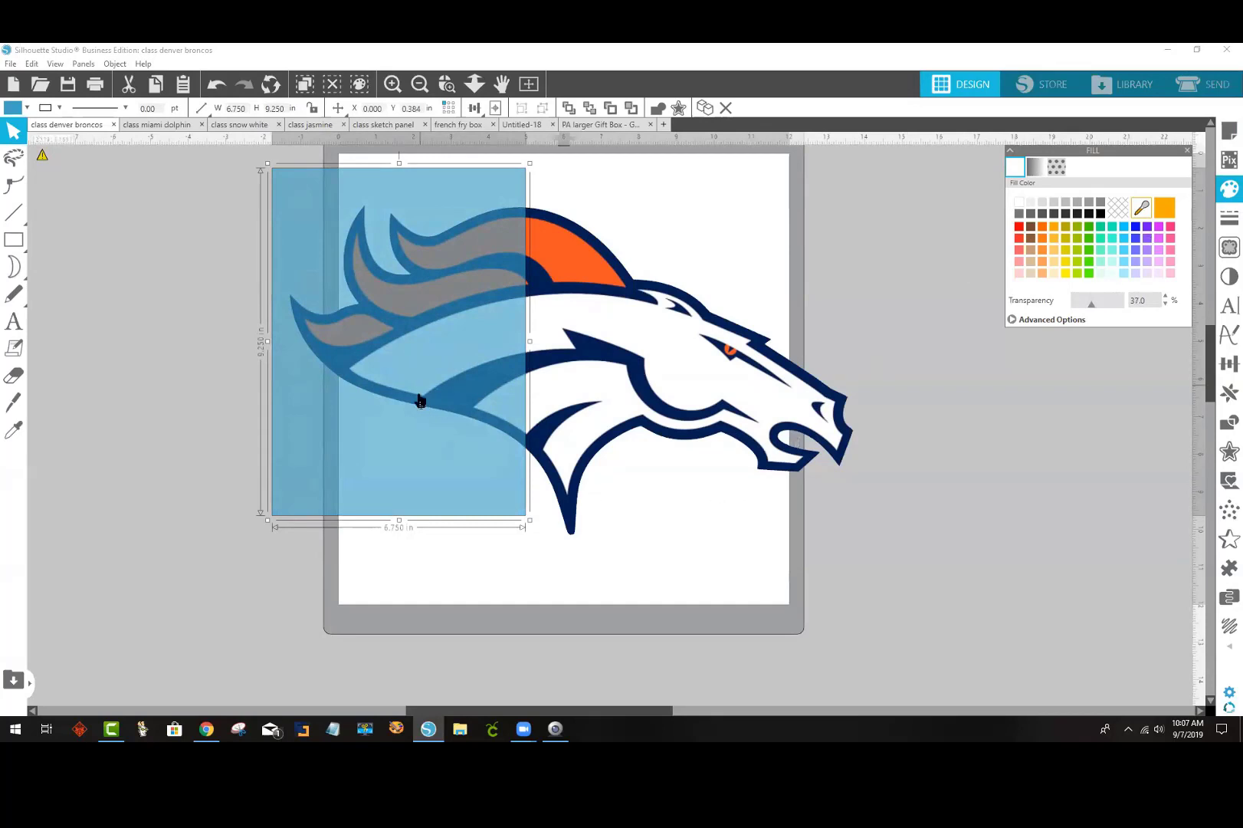
{"action": "mouse_move", "coordinate": [442, 415]}
{"action": "left_mouse_down"}
{"action": "mouse_move", "coordinate": [464, 410]}
{"action": "mouse_move", "coordinate": [454, 411]}
{"action": "left_mouse_up"}
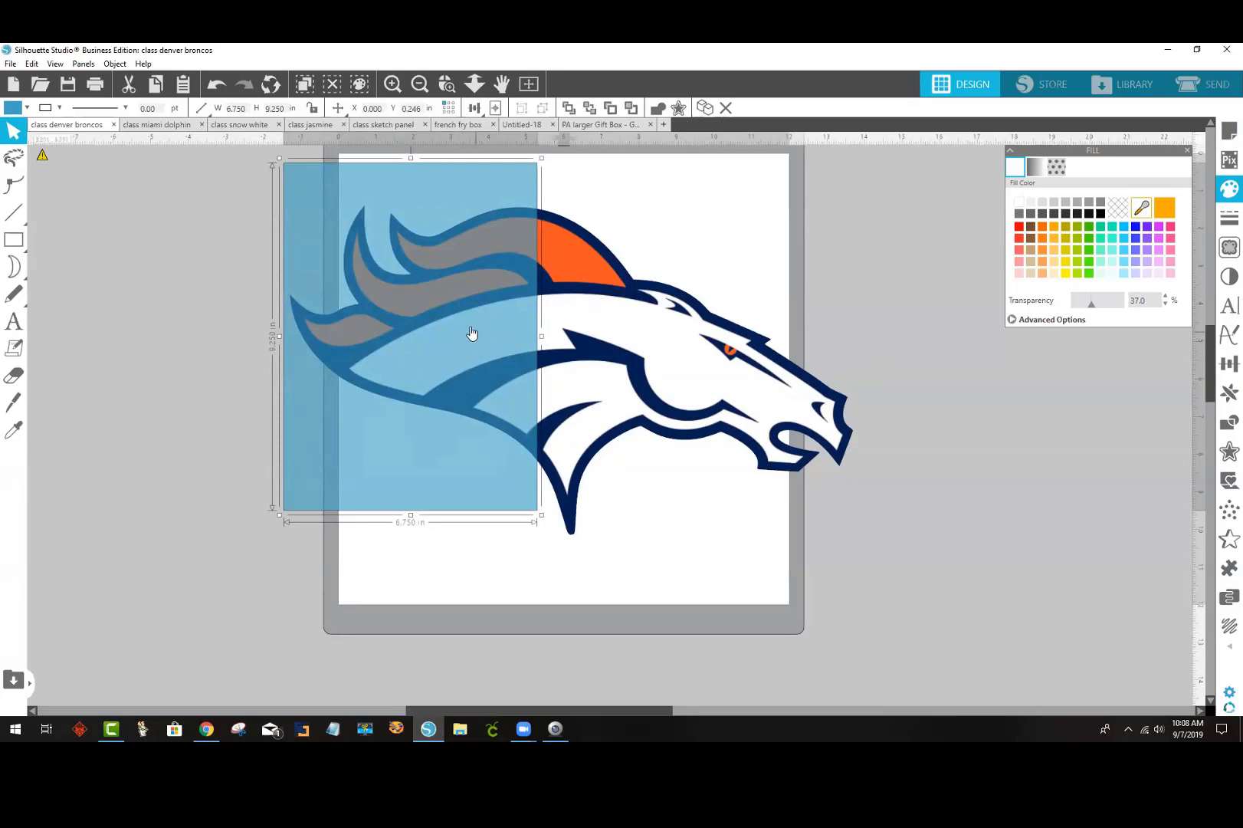
Step: Rotate the rectangle about a quarter turn over the mane and move it below and to the left of the horse
{"action": "left_click_drag", "start_coordinate": [478, 277], "coordinate": [500, 353]}
{"action": "left_click_drag", "start_coordinate": [433, 213], "coordinate": [553, 408]}
{"action": "left_click_drag", "start_coordinate": [435, 413], "coordinate": [458, 294]}
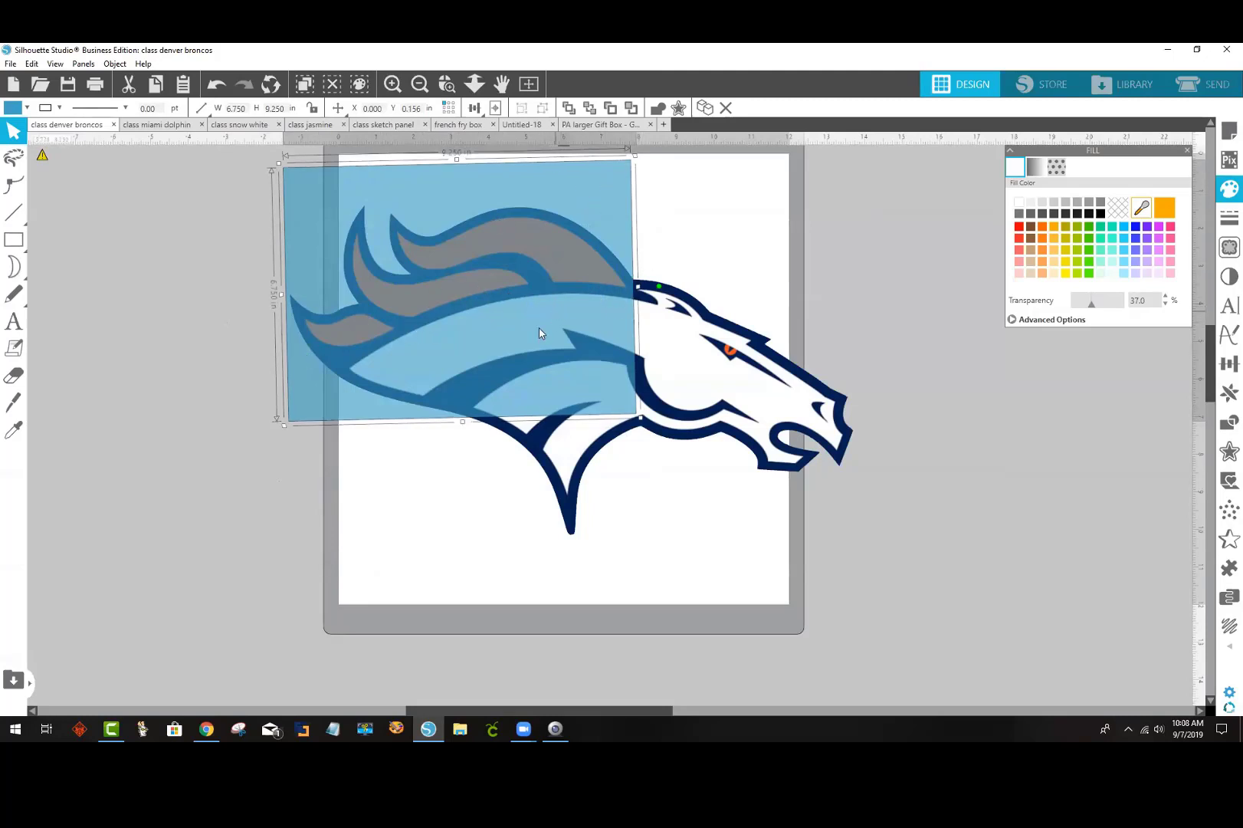
{"action": "left_click_drag", "start_coordinate": [541, 333], "coordinate": [346, 596]}
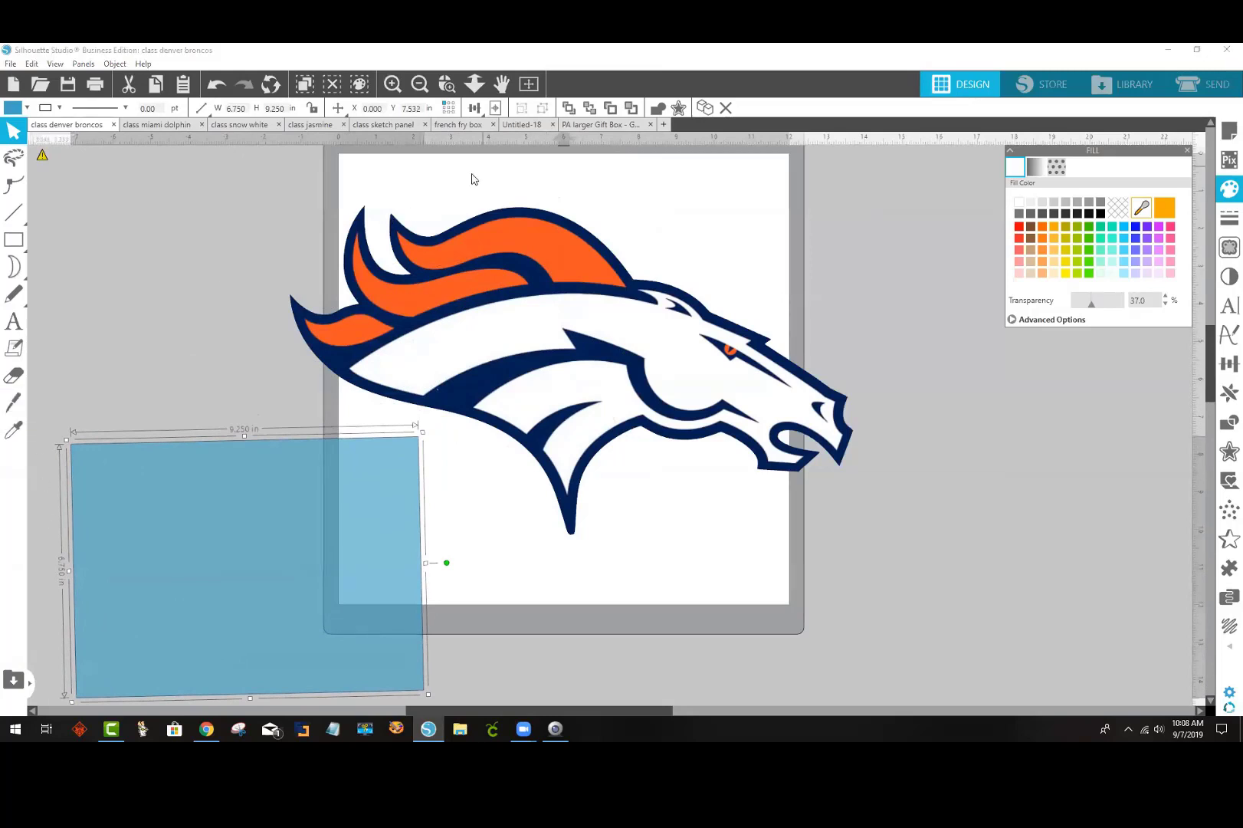
Step: Set up the Knife for an outline cut of the Freehand type with Auto Apply off
{"action": "left_click", "coordinate": [8, 407]}
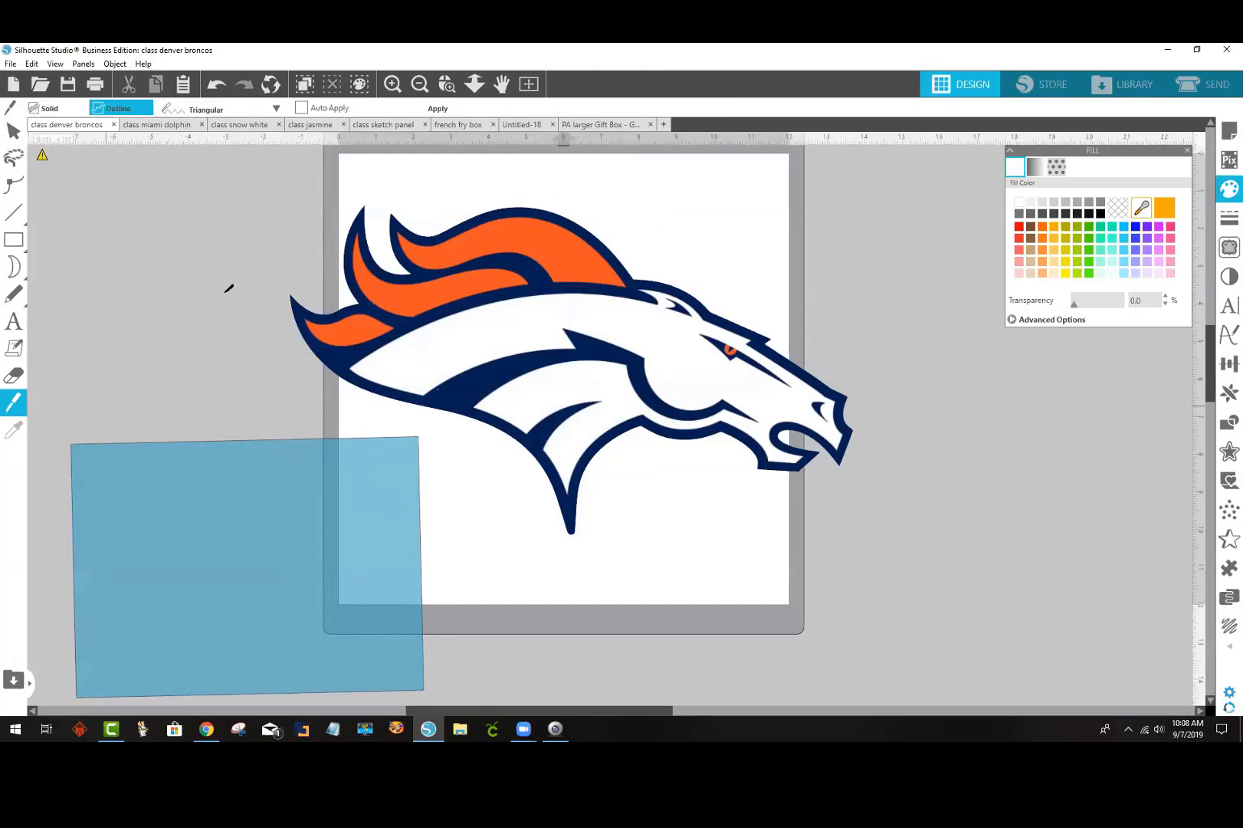
{"action": "left_click", "coordinate": [300, 108]}
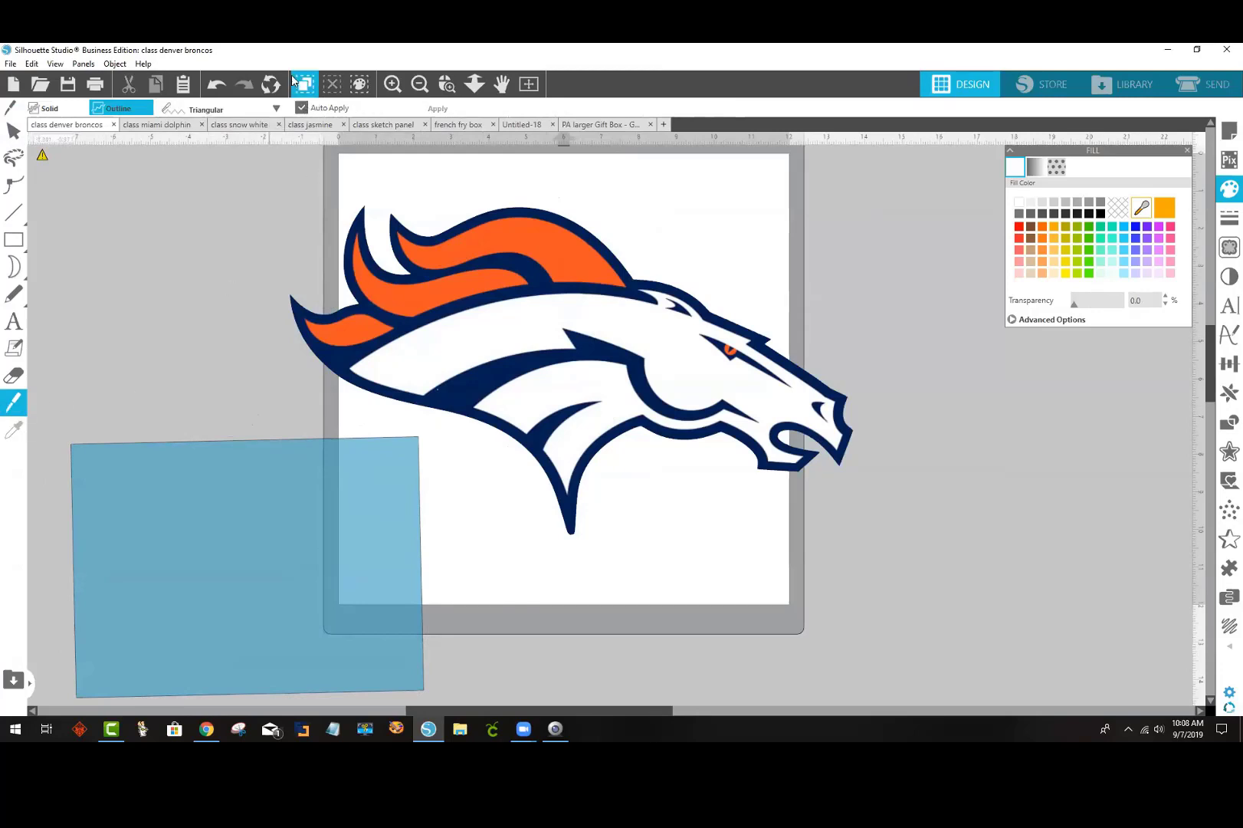
{"action": "left_click", "coordinate": [302, 109]}
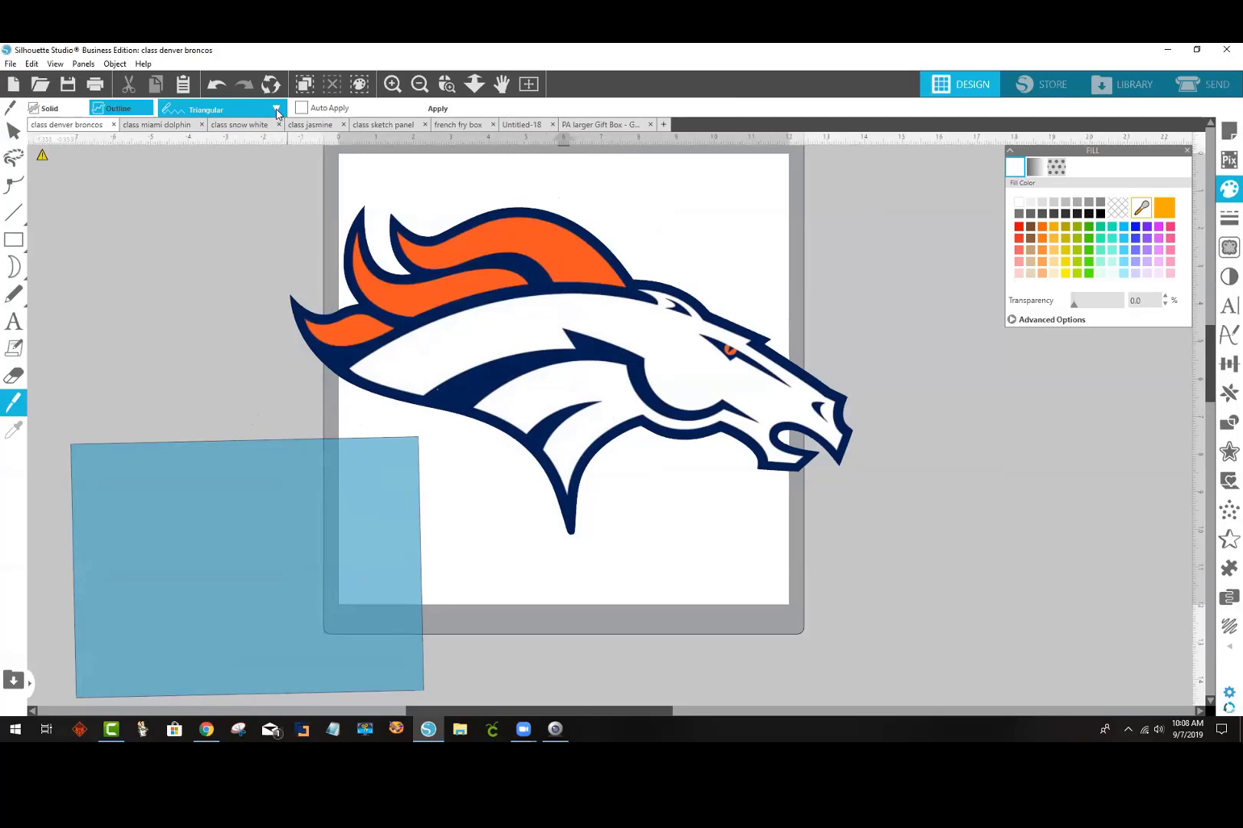
{"action": "left_click", "coordinate": [277, 111]}
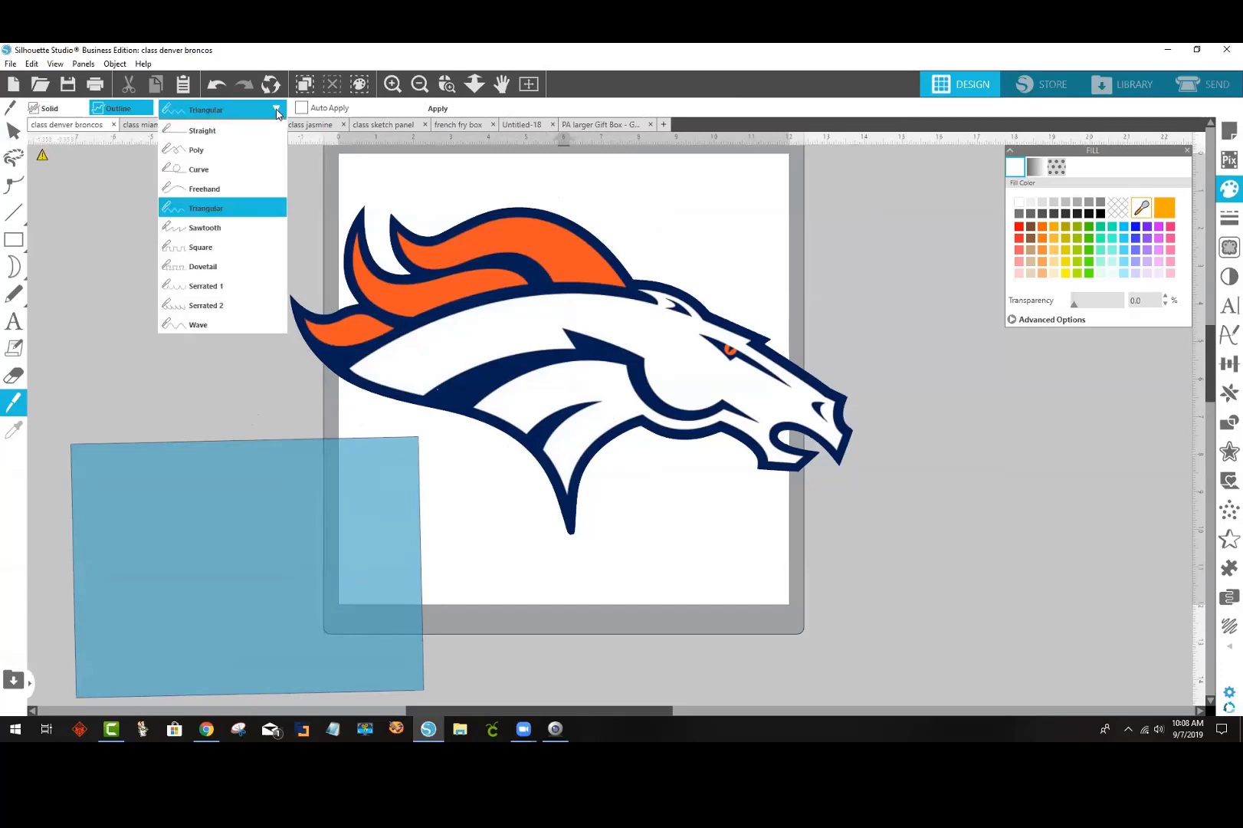
{"action": "left_click", "coordinate": [201, 189]}
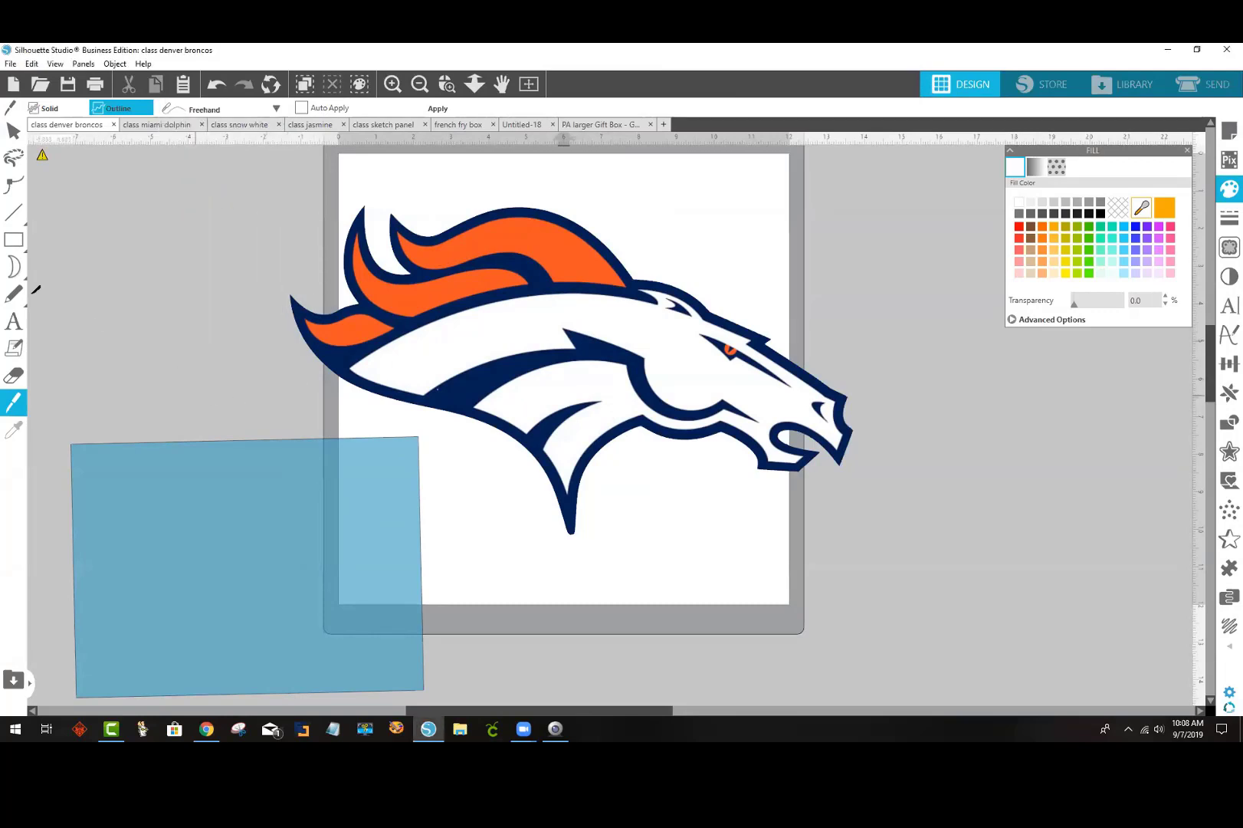
{"action": "left_click", "coordinate": [315, 384]}
{"action": "left_click", "coordinate": [13, 402]}
{"action": "left_click", "coordinate": [325, 373]}
{"action": "left_click", "coordinate": [15, 404]}
Step: Use the Curve type of the Knife to trace the boundary between mane and neck, from the neck's back edge to the forehead
{"action": "left_click", "coordinate": [199, 112]}
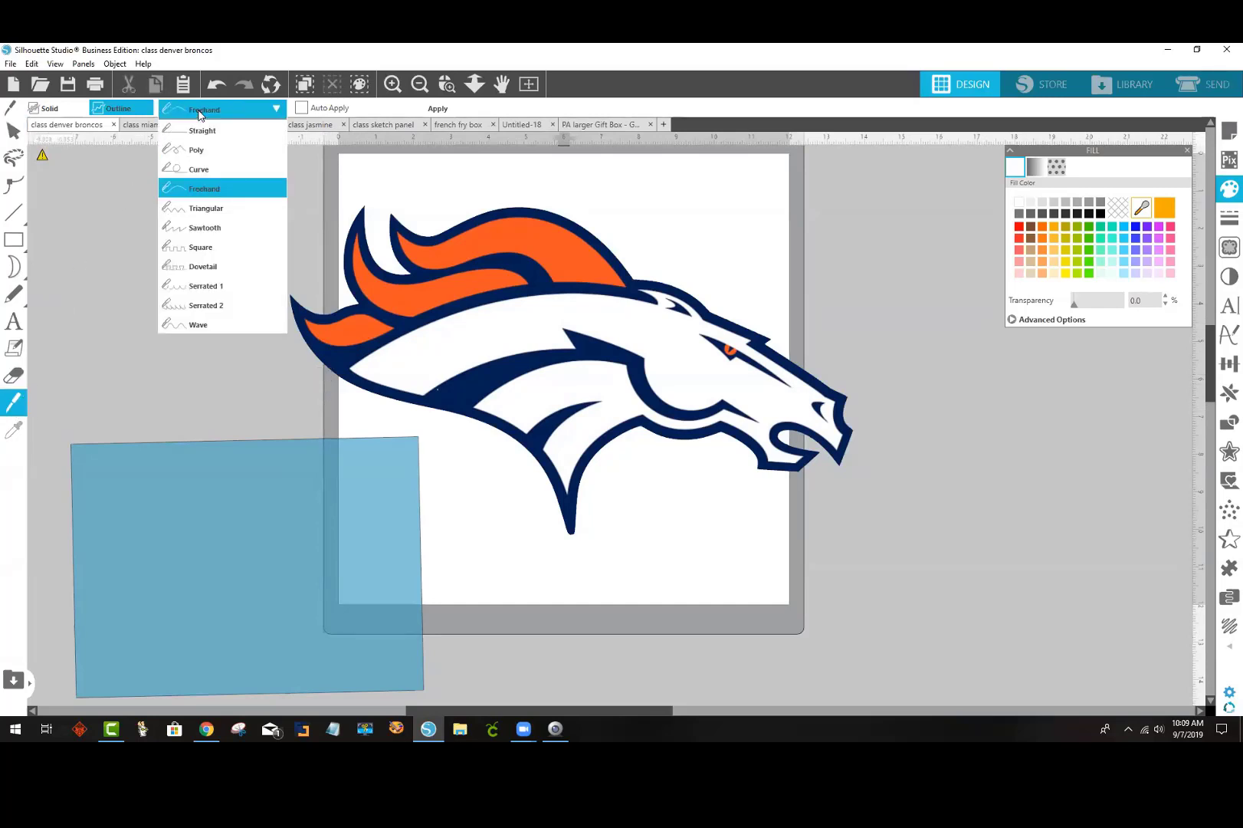
{"action": "left_click", "coordinate": [208, 168]}
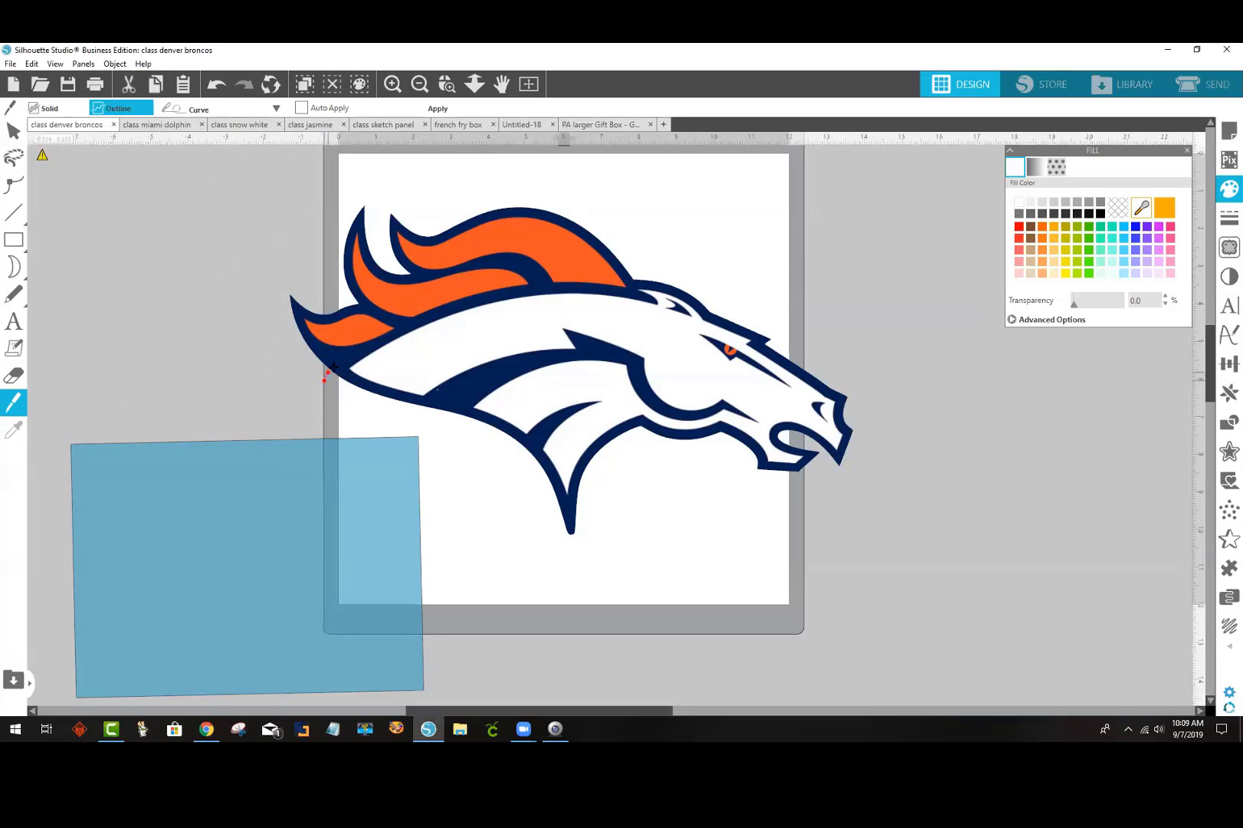
{"action": "left_click", "coordinate": [324, 379]}
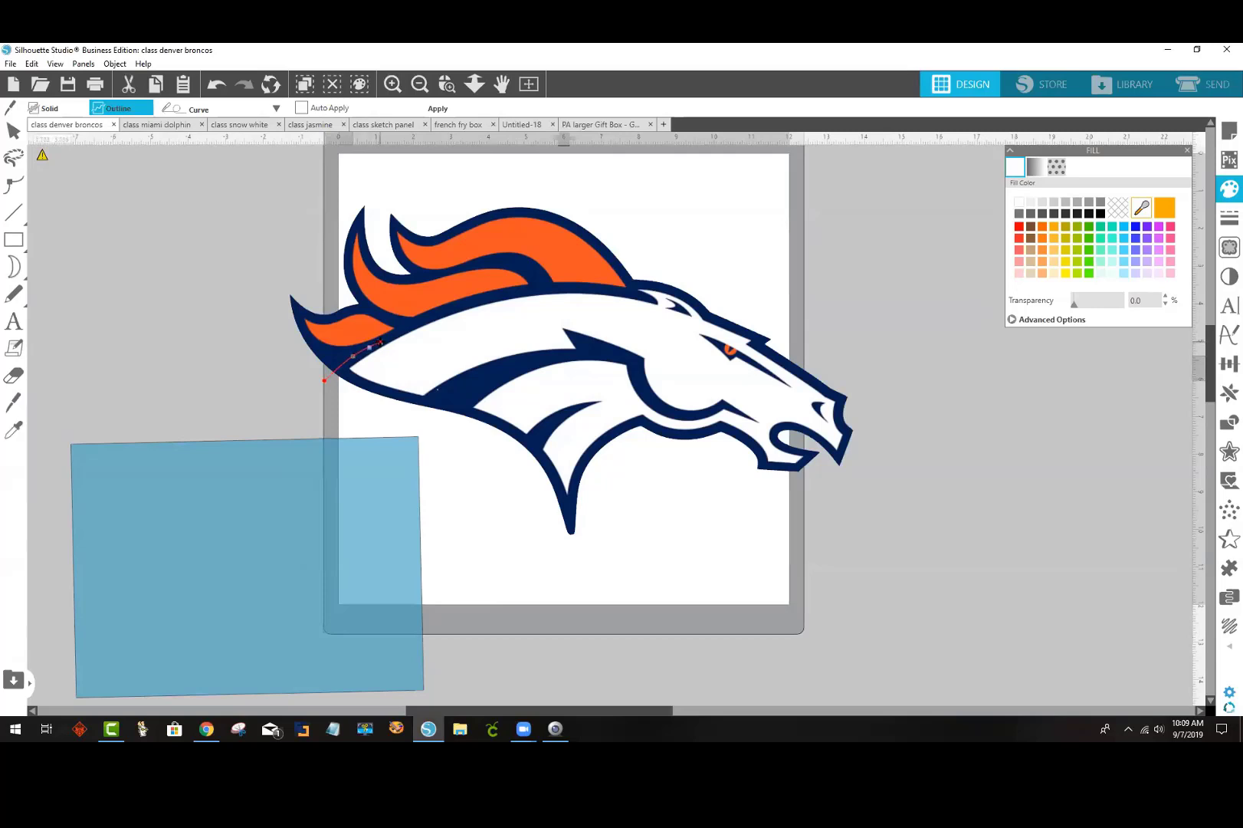
{"action": "left_click", "coordinate": [381, 341]}
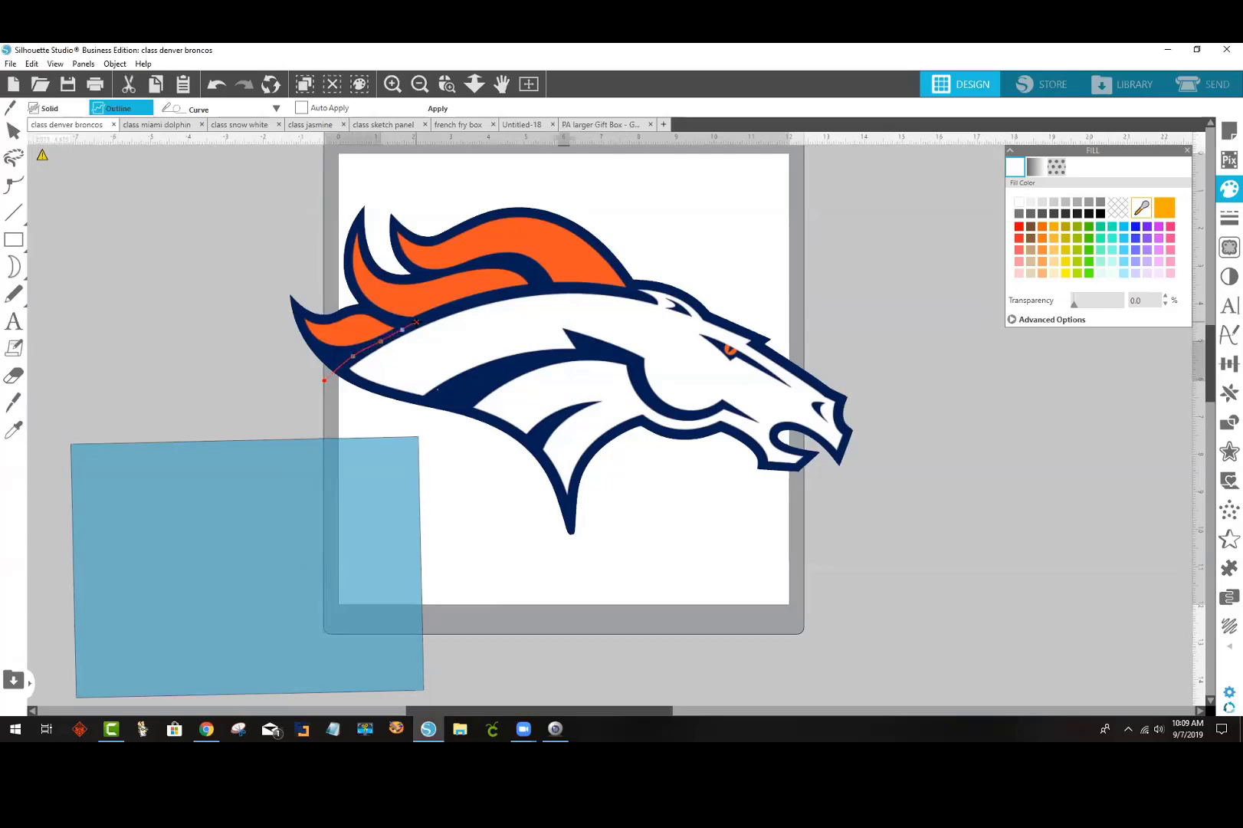
{"action": "left_click", "coordinate": [417, 322]}
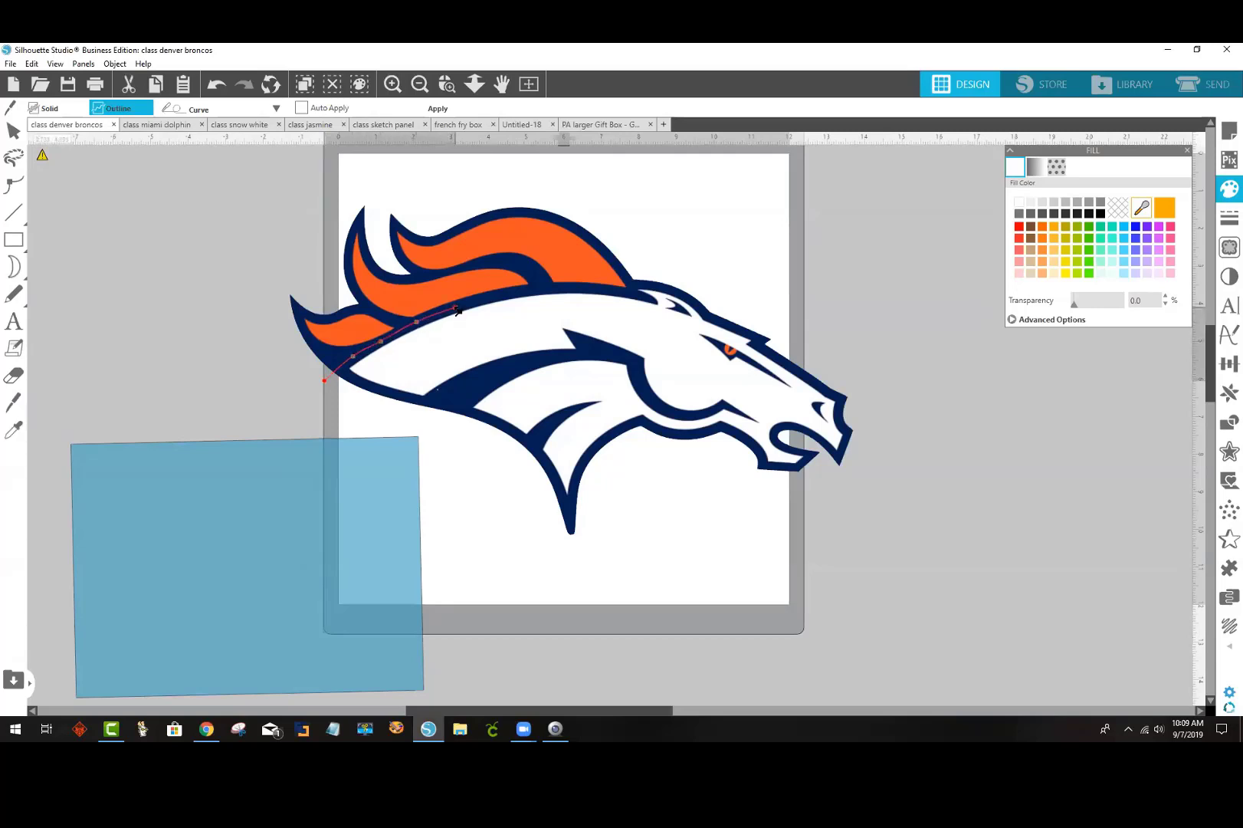
{"action": "left_click", "coordinate": [455, 307]}
{"action": "left_click", "coordinate": [474, 301]}
{"action": "left_click", "coordinate": [488, 296]}
{"action": "left_click", "coordinate": [535, 291]}
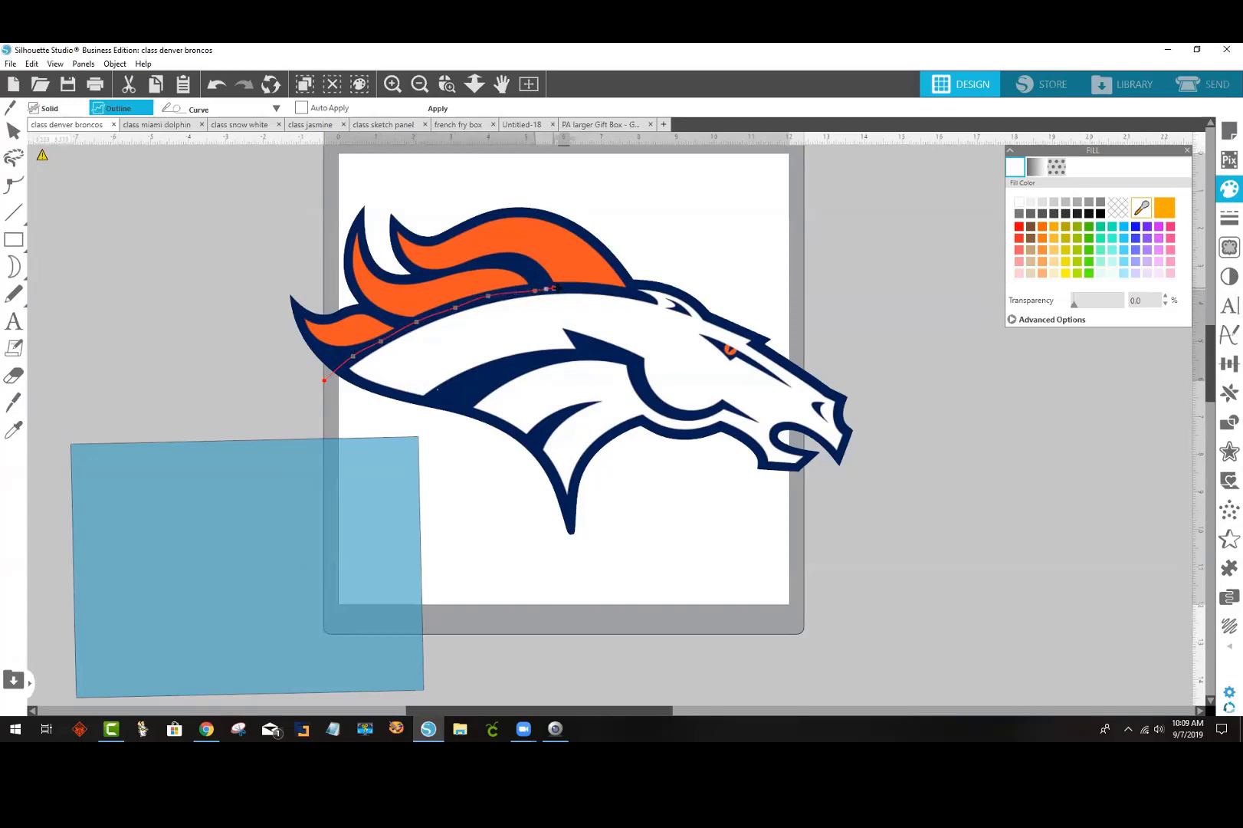
{"action": "left_click", "coordinate": [587, 290]}
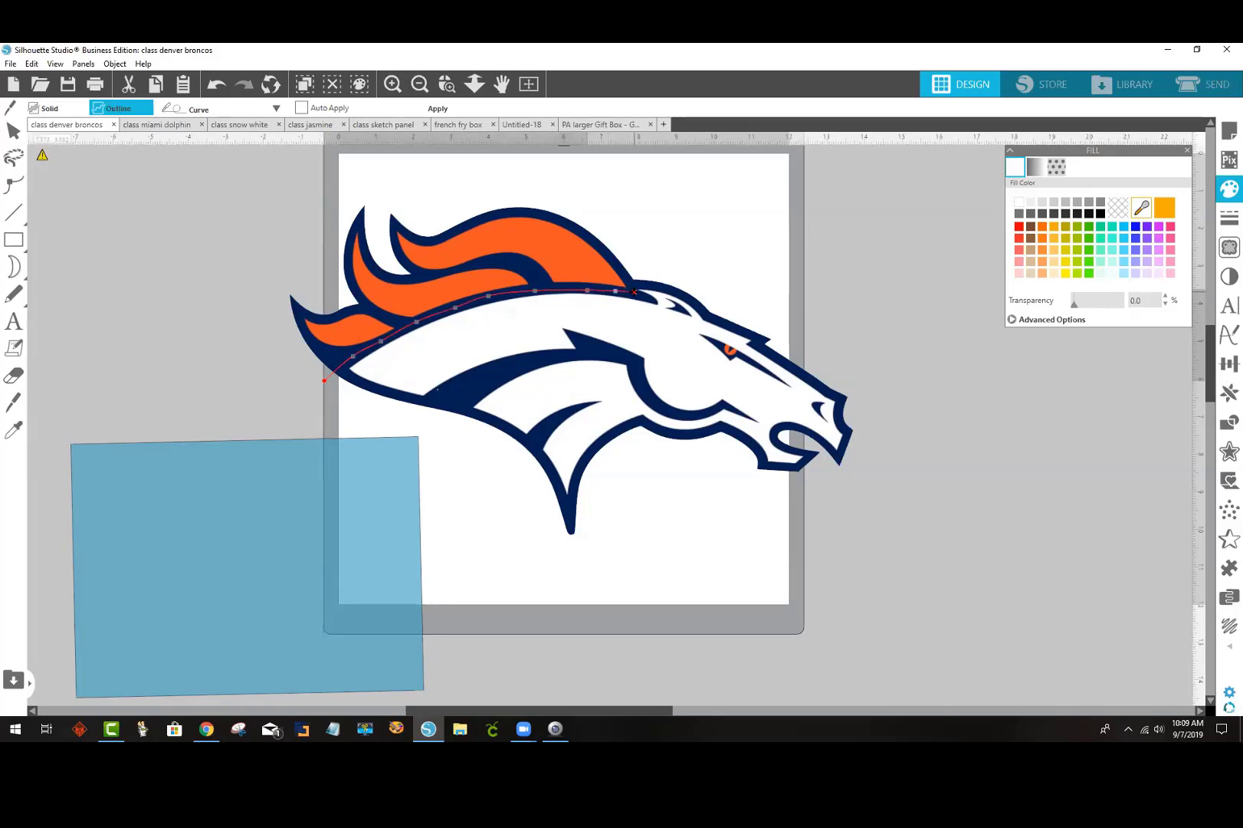
{"action": "left_click", "coordinate": [635, 293]}
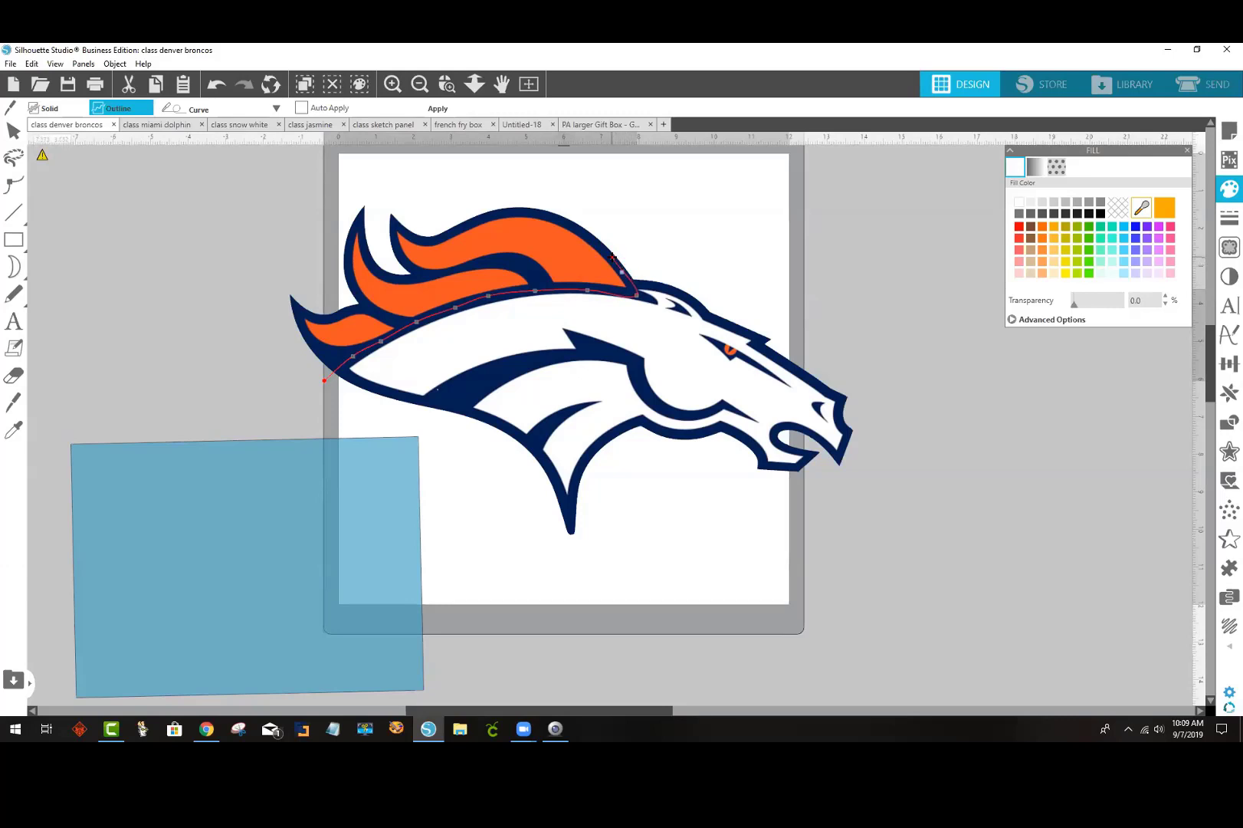
Step: Continue the knife path loosely around the outside of the mane and close it at its starting point
{"action": "left_click", "coordinate": [571, 200]}
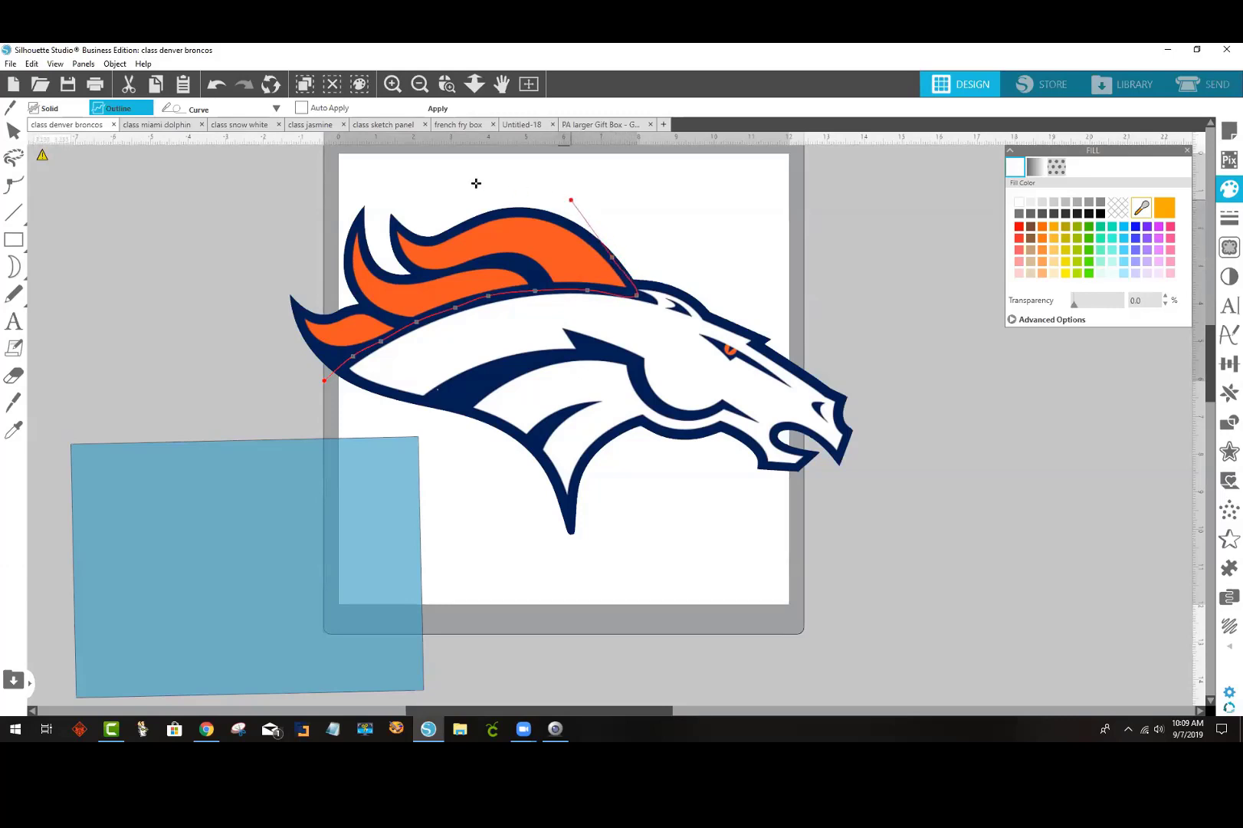
{"action": "left_click", "coordinate": [455, 182]}
{"action": "left_click", "coordinate": [378, 174]}
{"action": "left_click", "coordinate": [305, 193]}
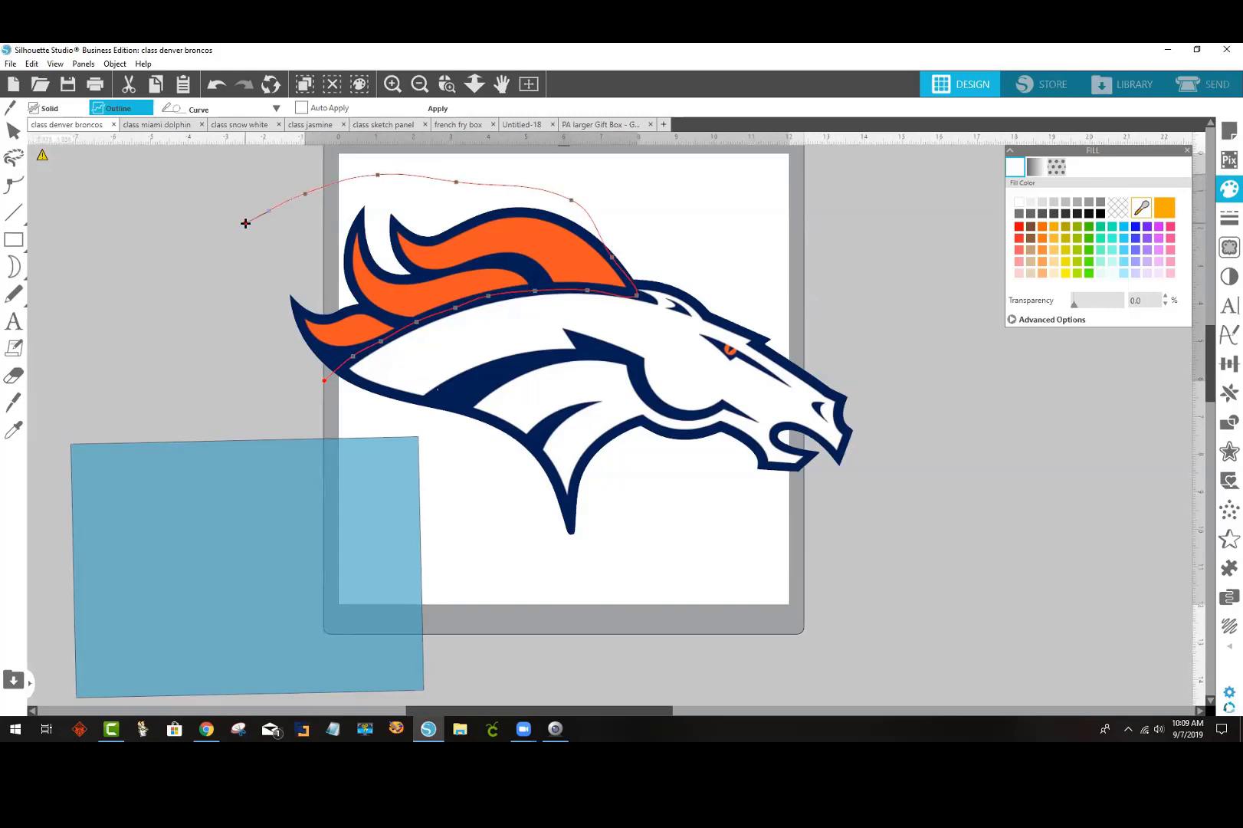
{"action": "left_click", "coordinate": [244, 227]}
{"action": "left_click", "coordinate": [240, 302]}
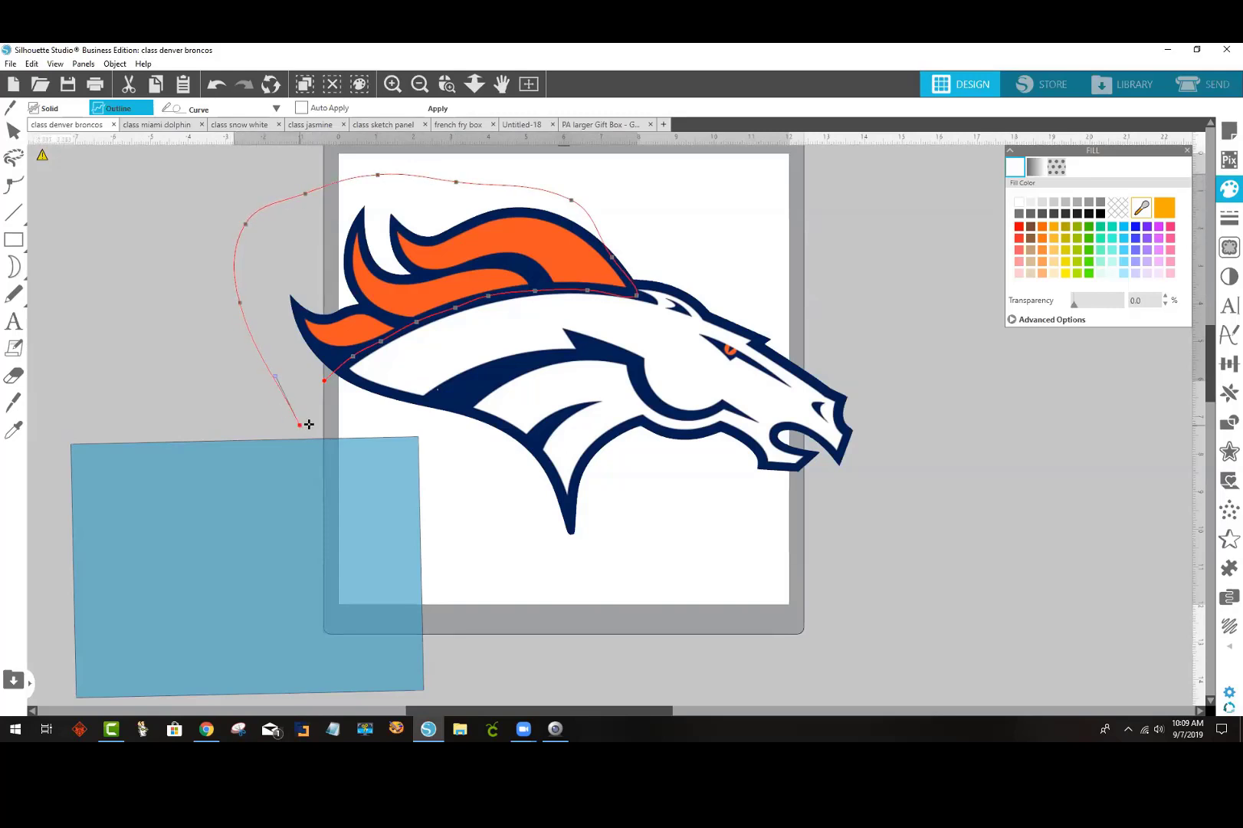
{"action": "left_click", "coordinate": [322, 381]}
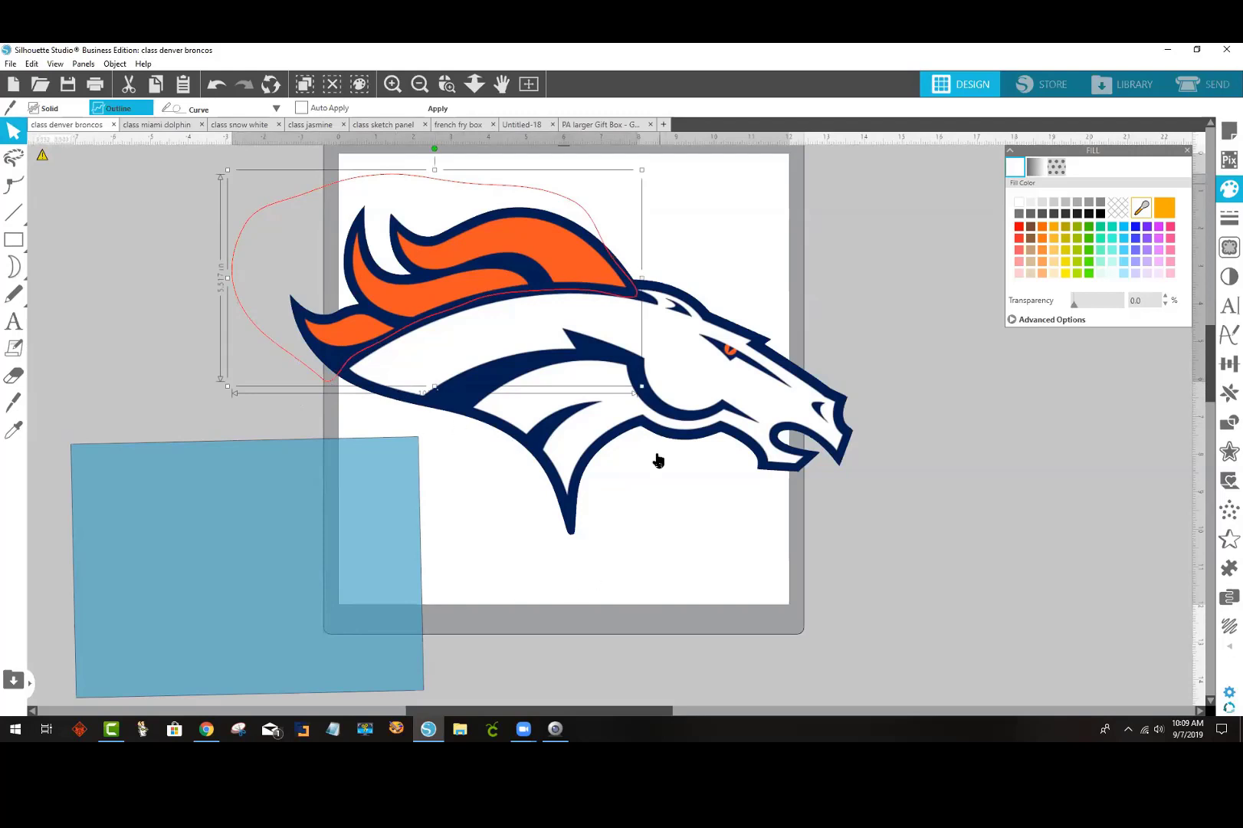
Step: Apply the knife cut along the closed path and pull the mane piece up and to the left of the head
{"action": "left_click", "coordinate": [436, 110]}
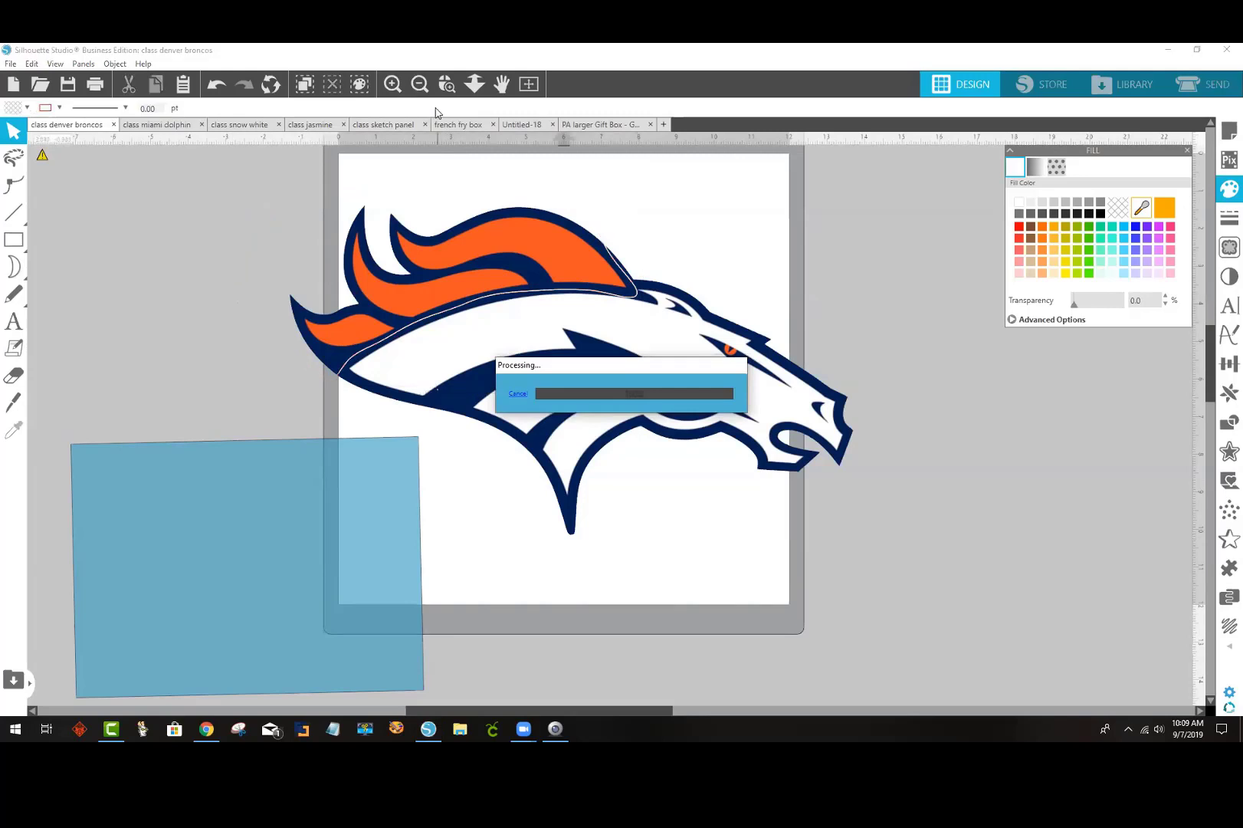
{"action": "left_click_drag", "start_coordinate": [524, 252], "coordinate": [390, 225]}
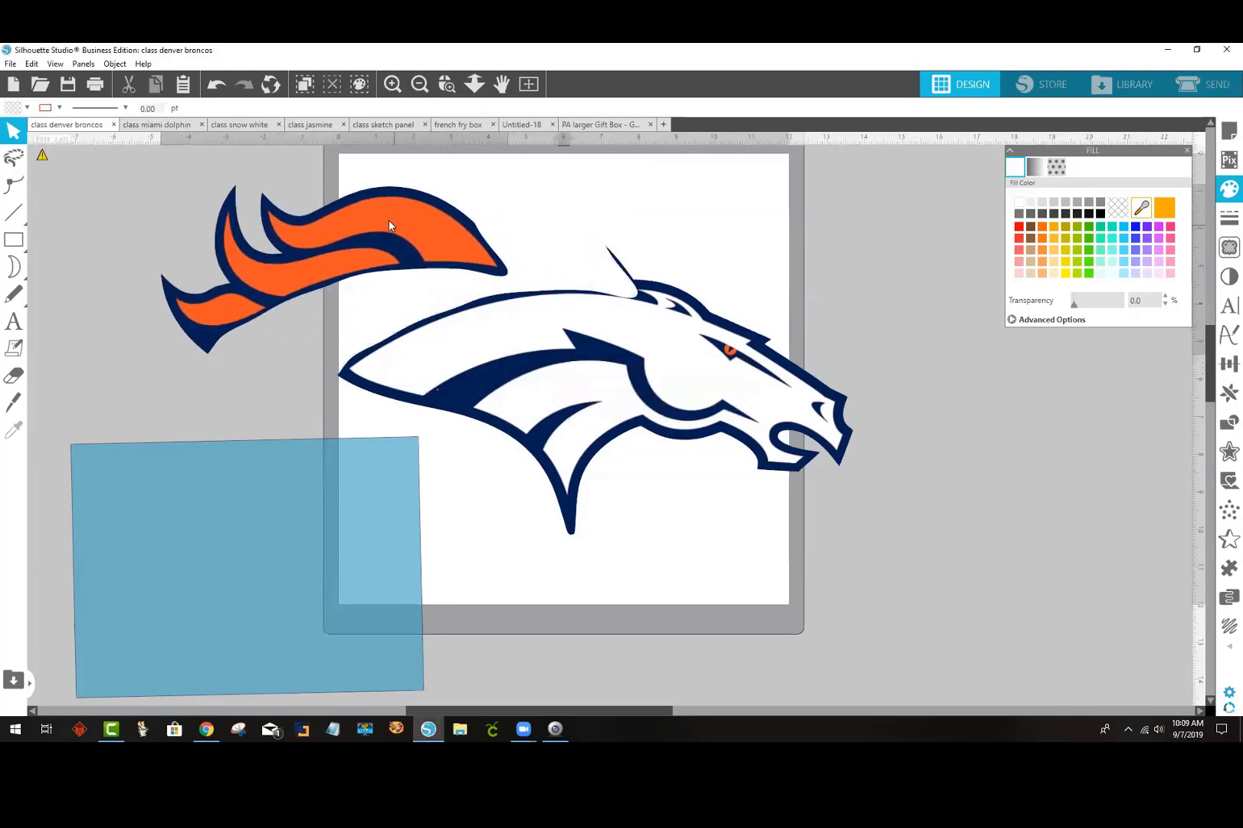
{"action": "left_click", "coordinate": [607, 255]}
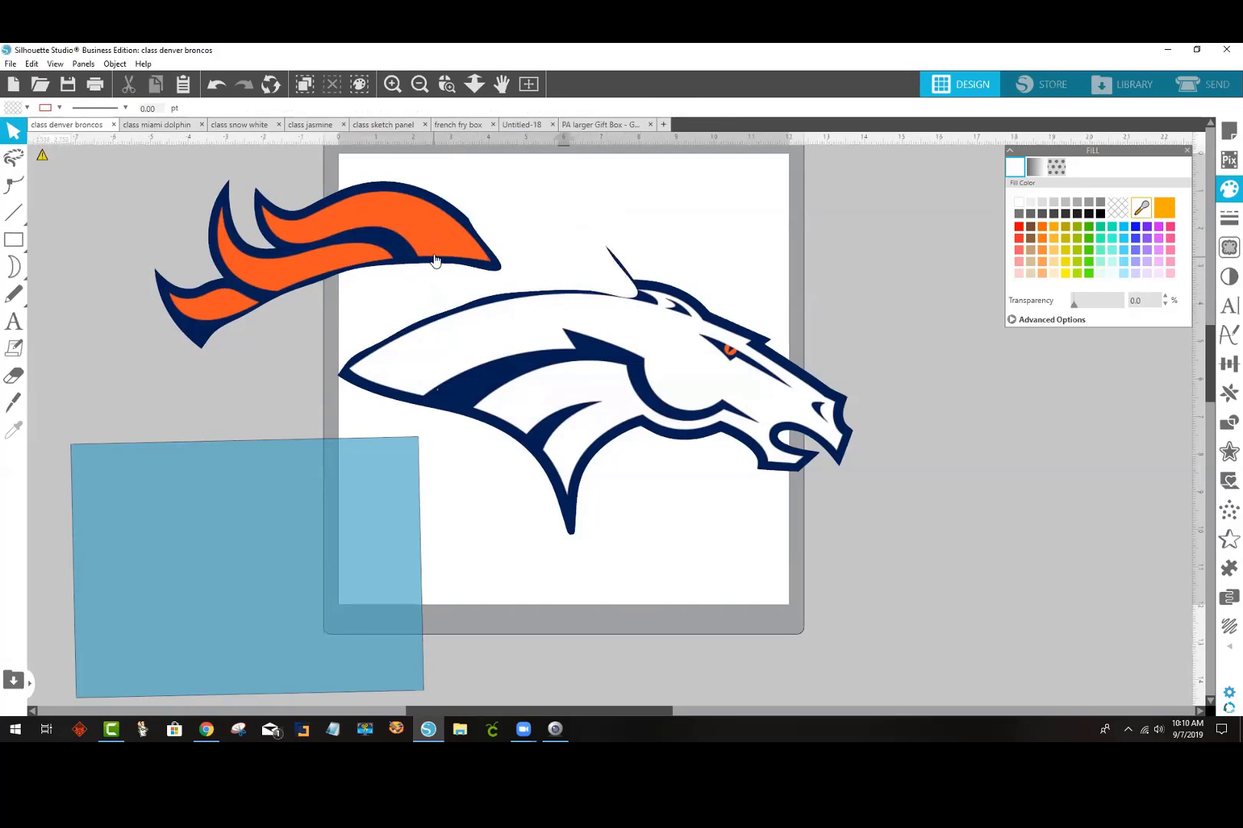
{"action": "left_click_drag", "start_coordinate": [434, 261], "coordinate": [548, 299]}
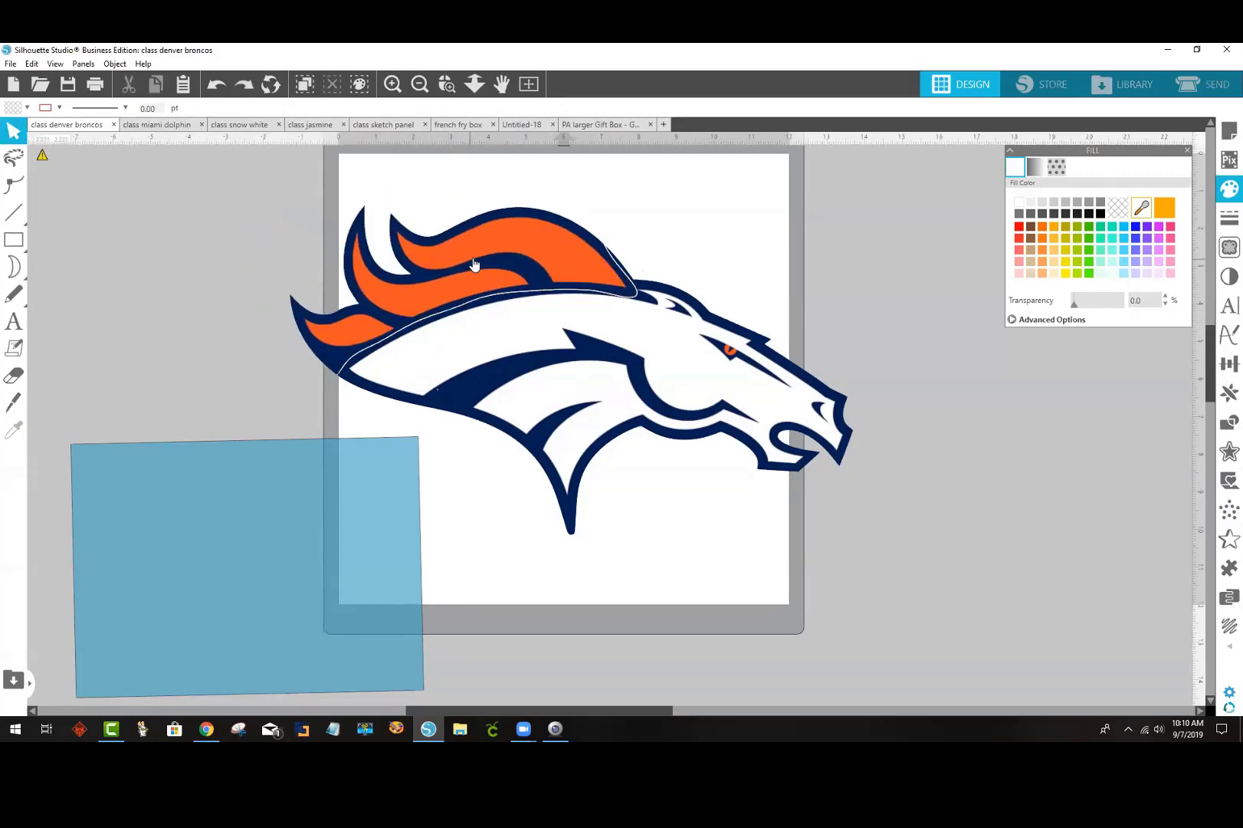
Step: Undo the mane move, the knife cut and the whole curved knife path, including its first point
{"action": "key", "text": "ctrl+z"}
{"action": "key", "text": "v"}
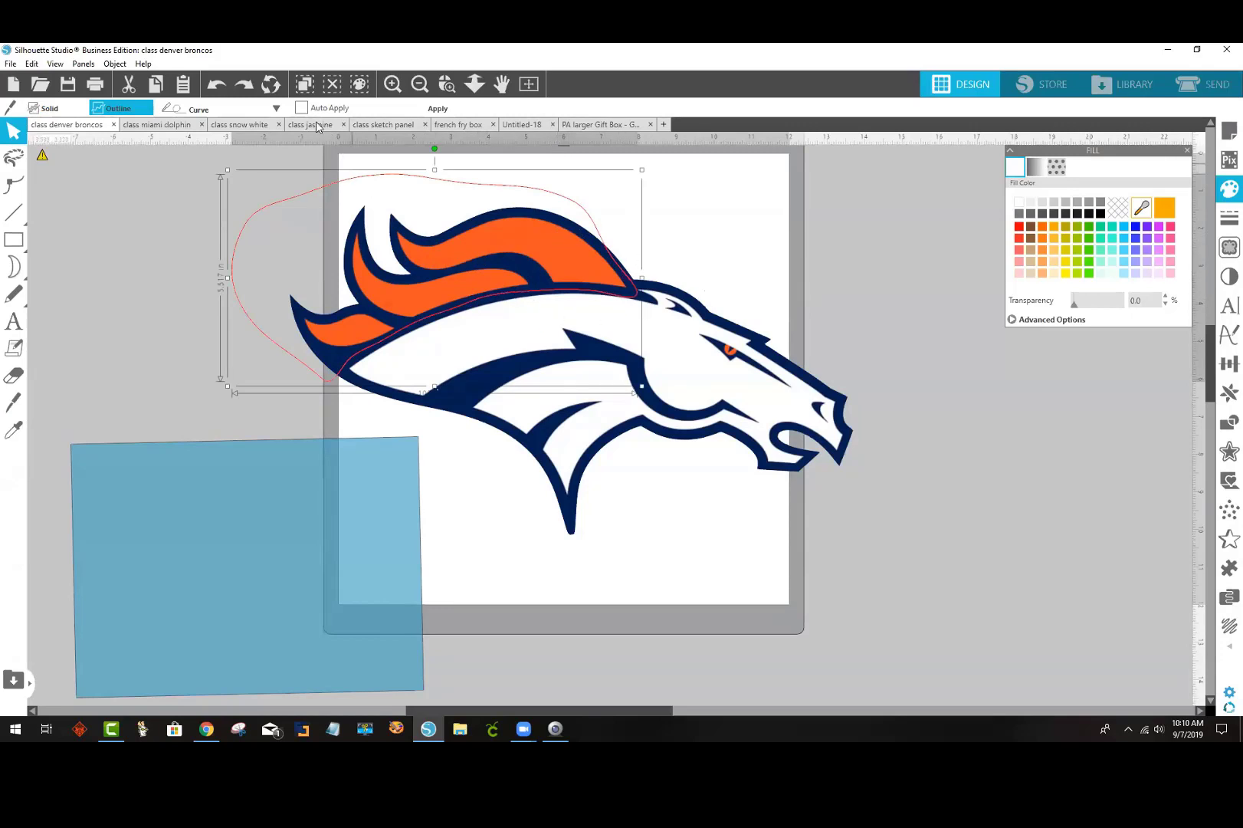
{"action": "left_click", "coordinate": [270, 84]}
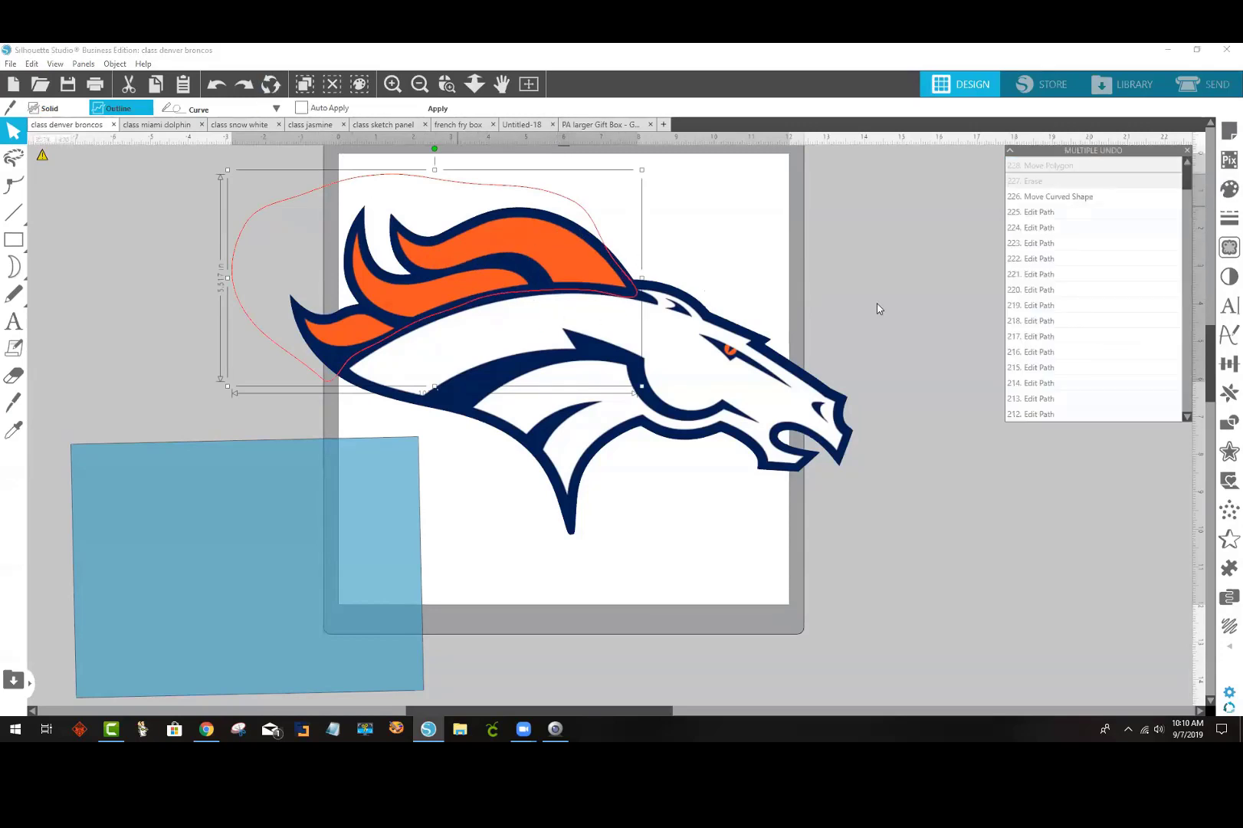
{"action": "scroll", "coordinate": [1045, 329], "scroll_direction": "down", "scroll_amount": 2}
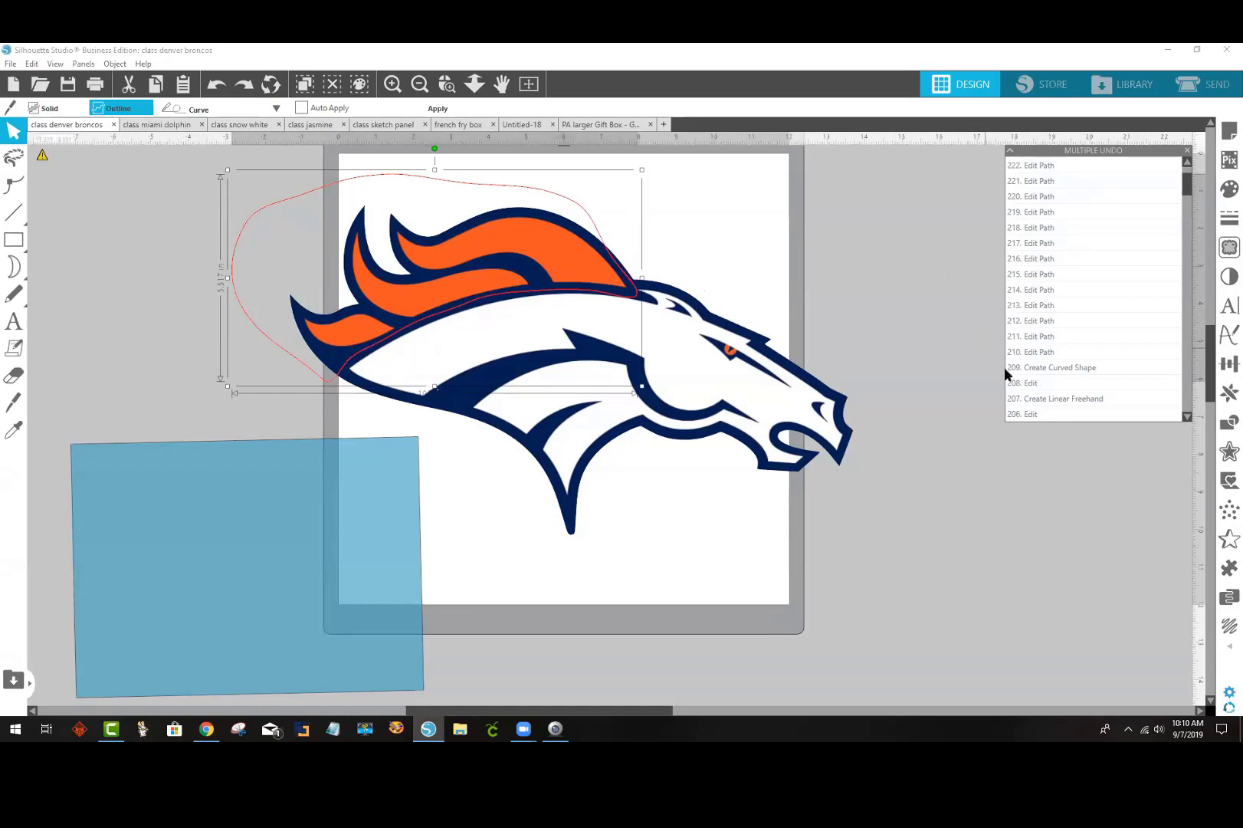
{"action": "left_click", "coordinate": [1053, 353]}
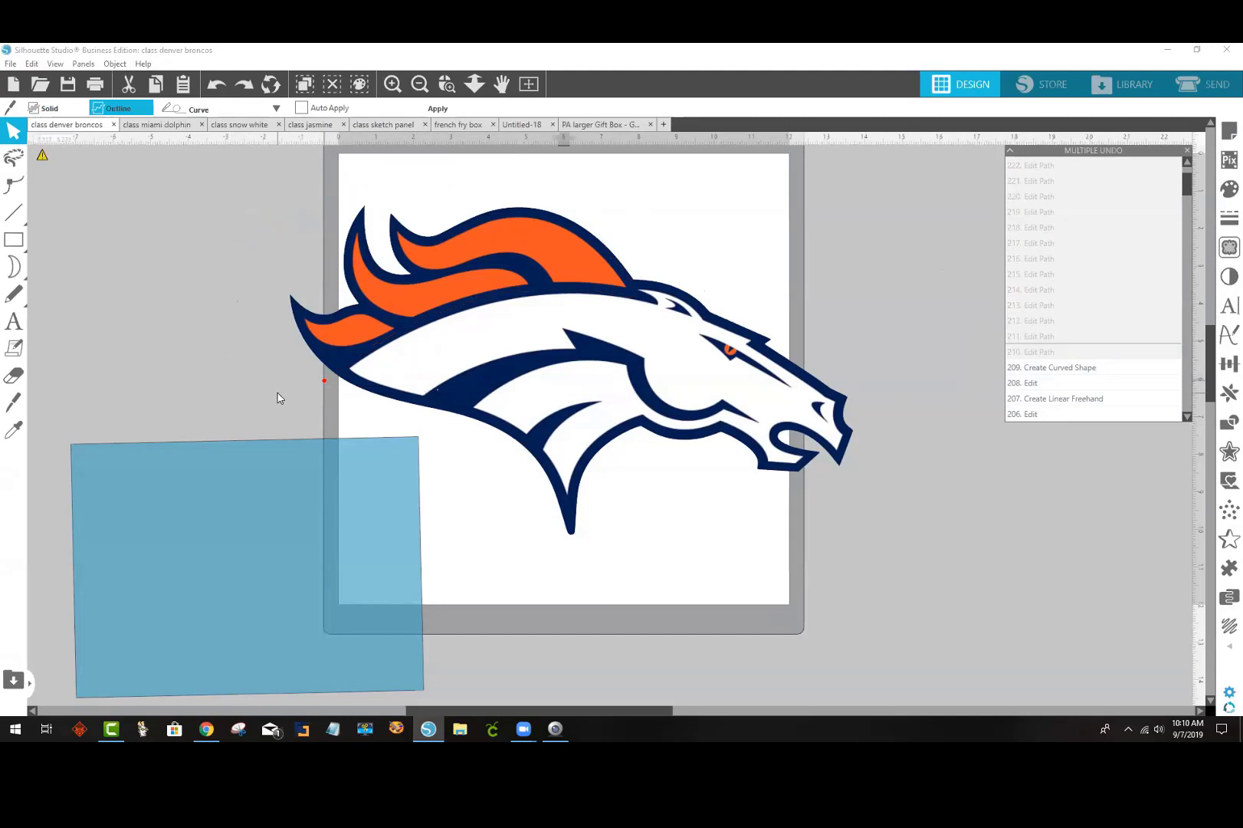
{"action": "key", "text": "ctrl+z"}
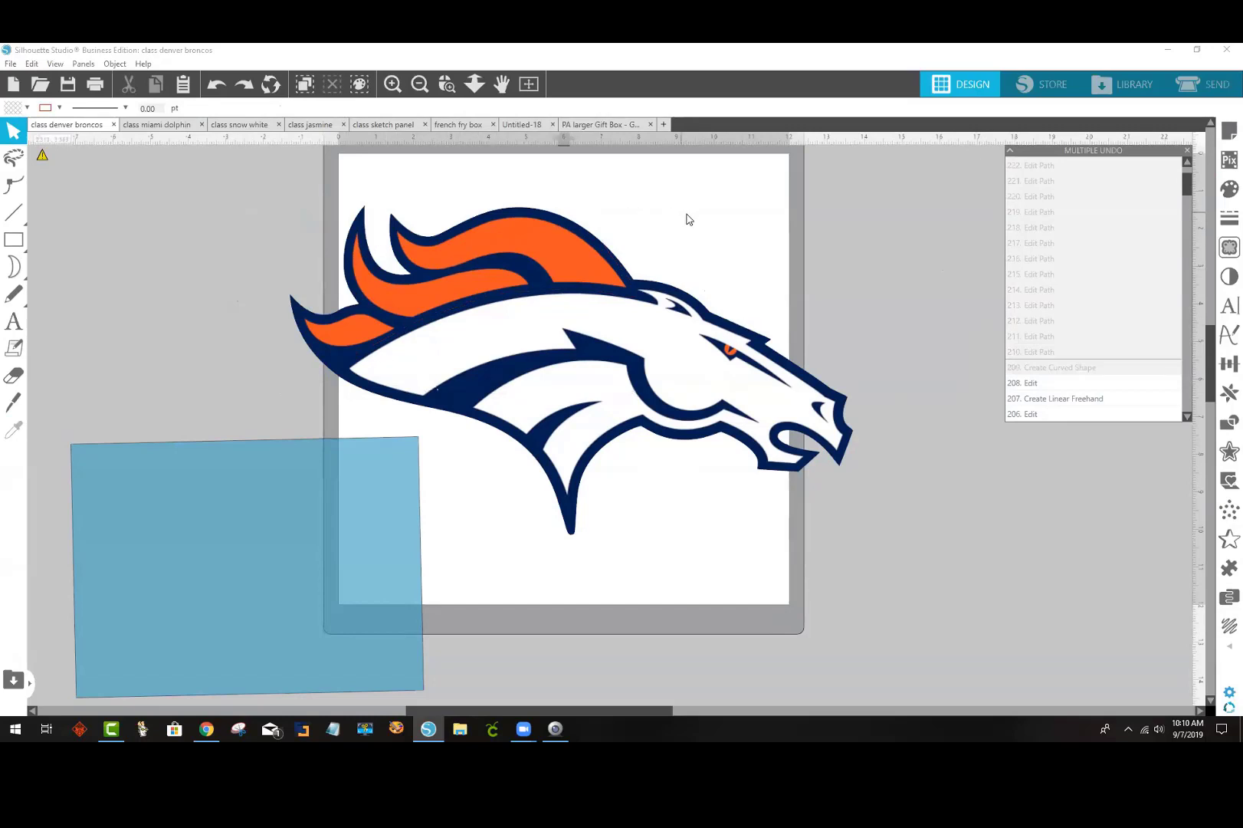
Step: Shift the logo up and to the right, and trace the mane–neck boundary with the Knife's Curve type from the neck's back edge to the forehead
{"action": "left_click_drag", "start_coordinate": [584, 322], "coordinate": [623, 297]}
{"action": "key", "text": "Escape"}
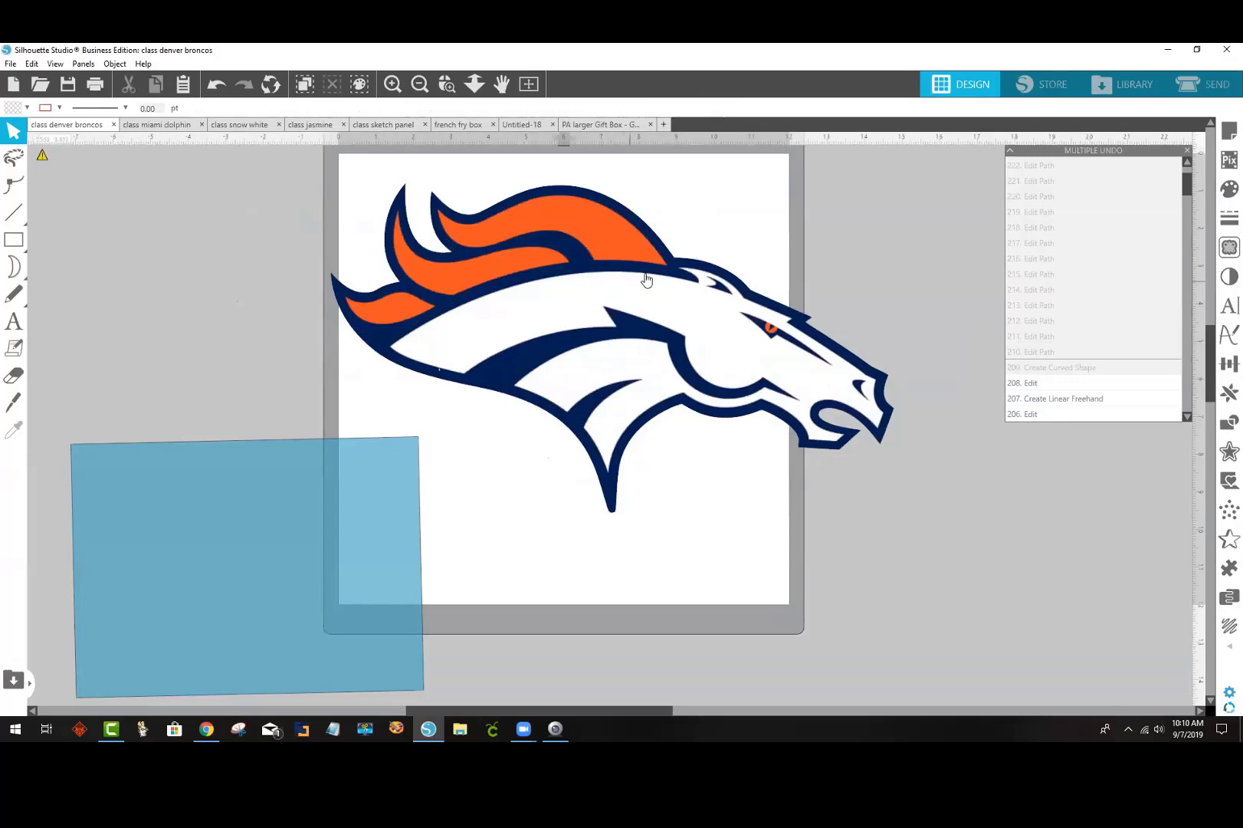
{"action": "left_click", "coordinate": [14, 401]}
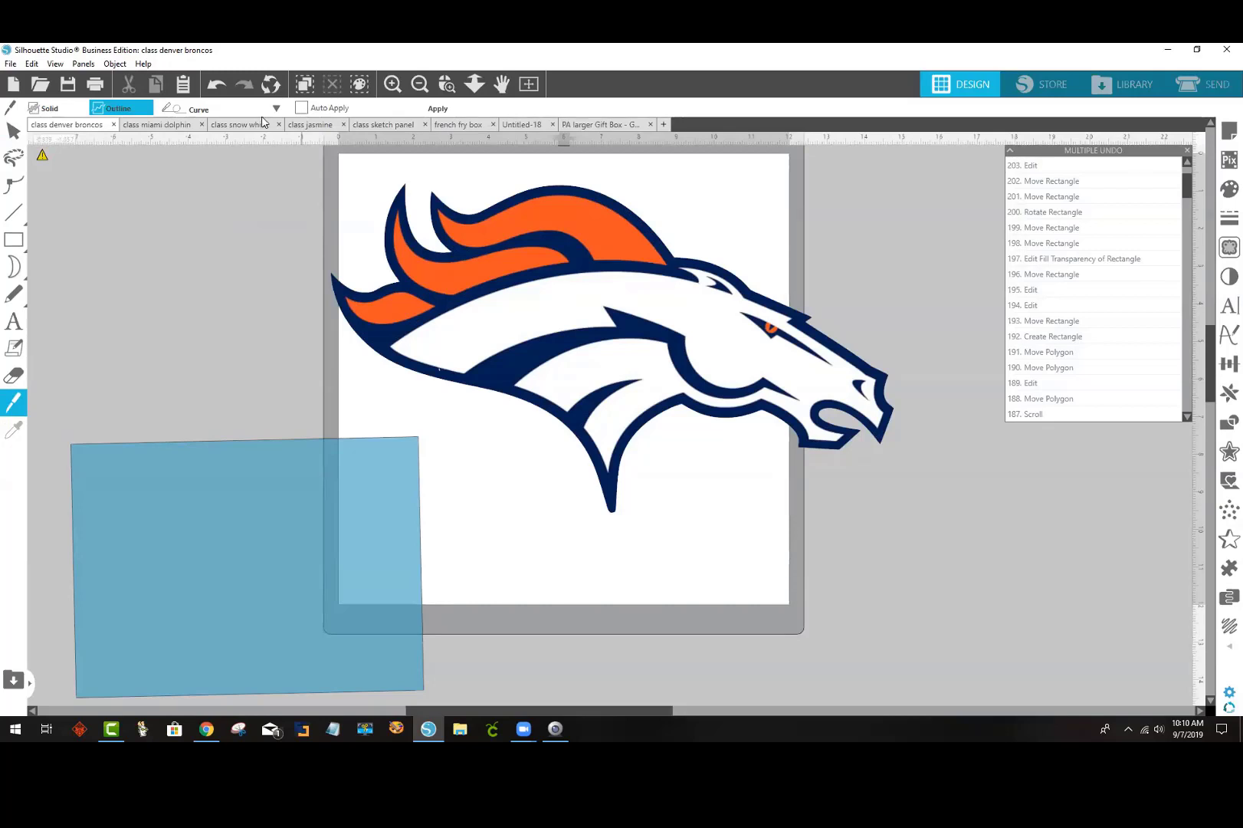
{"action": "left_click", "coordinate": [189, 109]}
{"action": "left_click", "coordinate": [350, 370]}
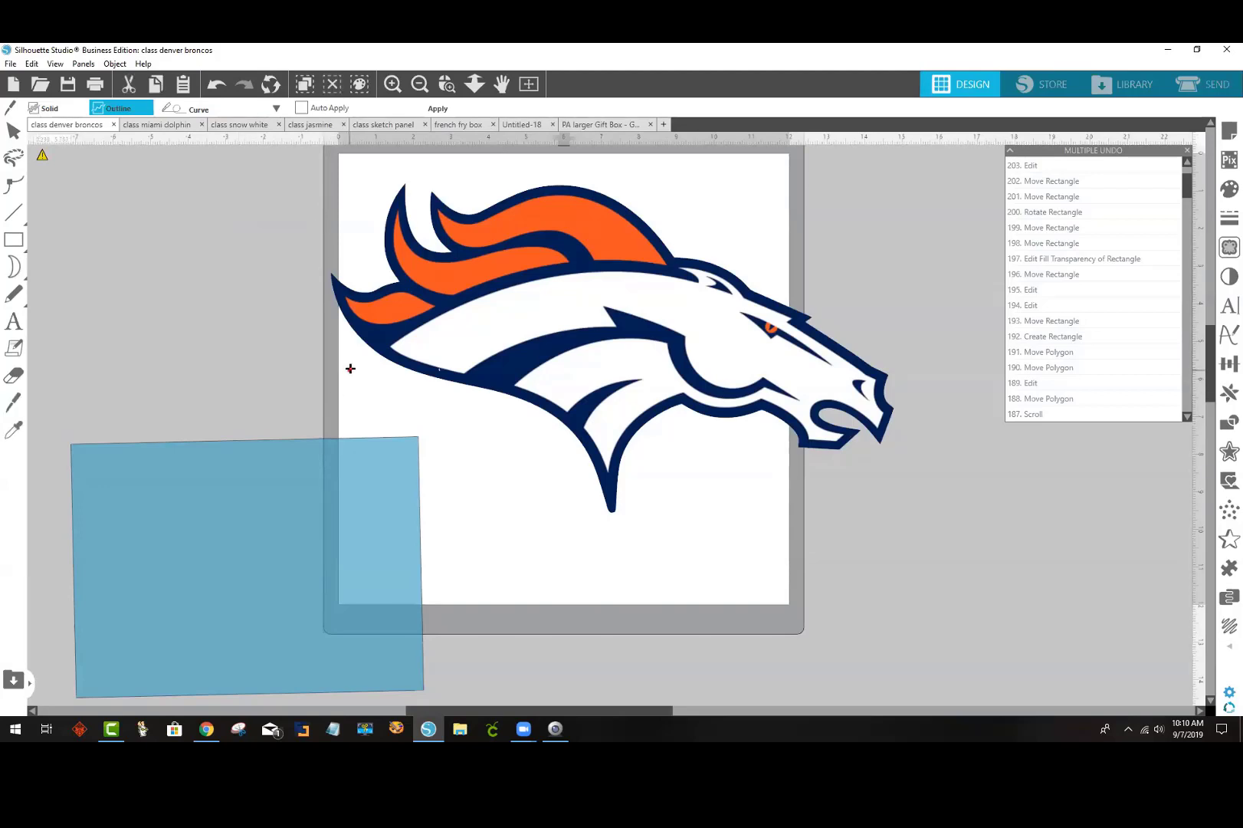
{"action": "left_click", "coordinate": [405, 325]}
{"action": "left_click", "coordinate": [475, 293]}
{"action": "left_click", "coordinate": [509, 281]}
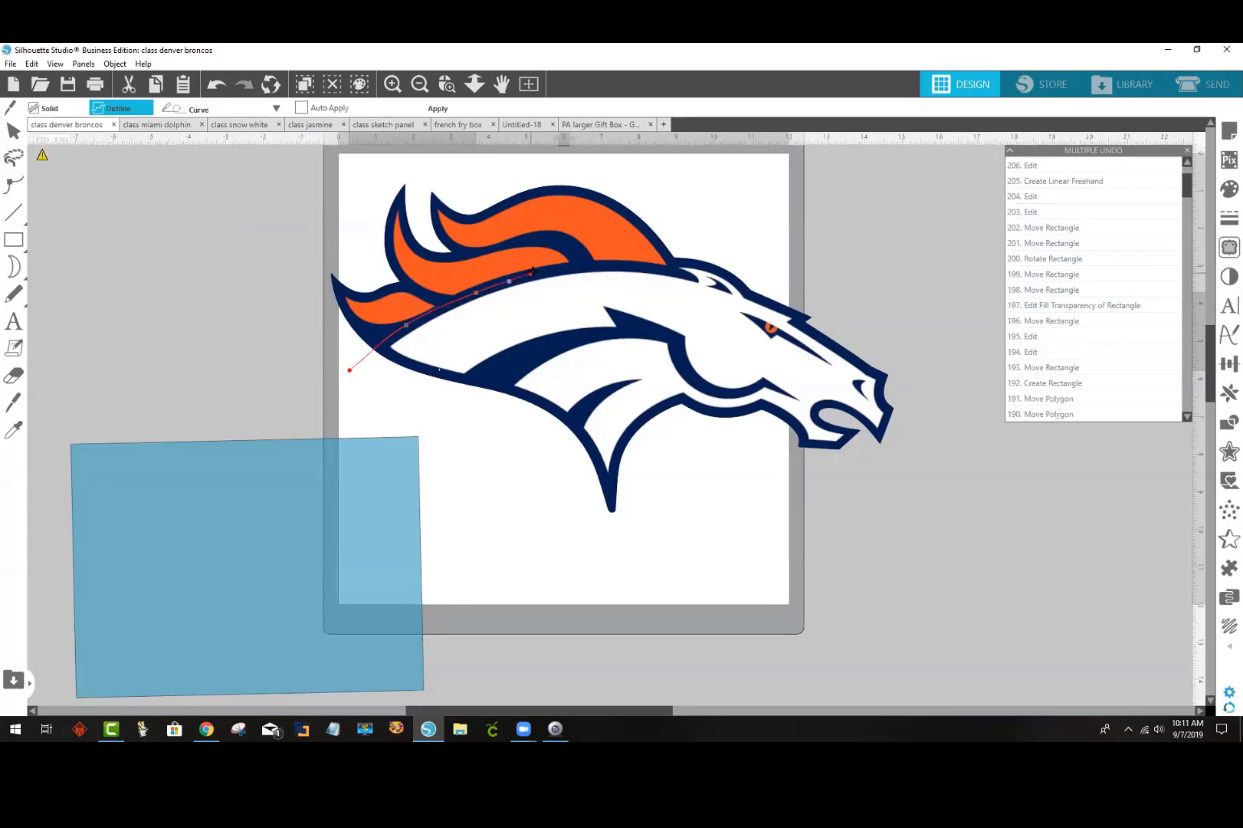
{"action": "left_click", "coordinate": [541, 272]}
{"action": "left_click", "coordinate": [575, 269]}
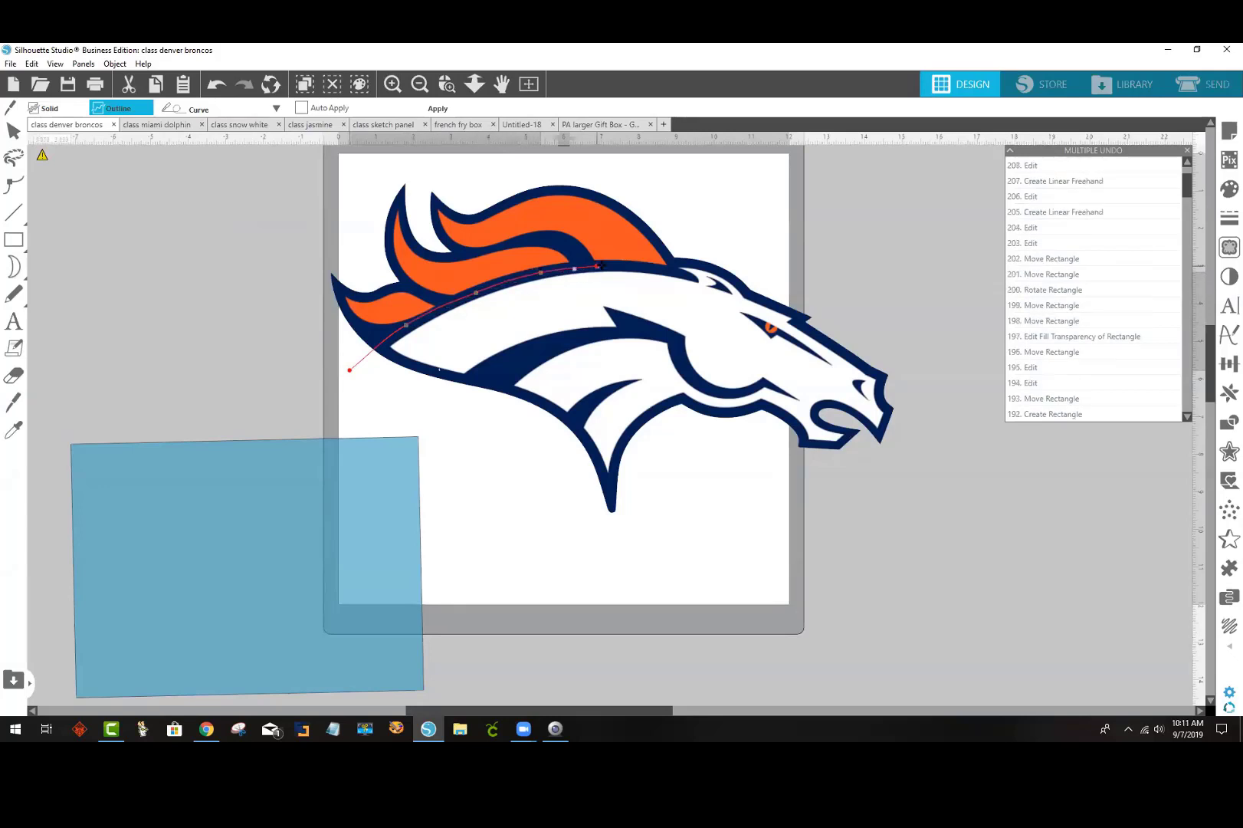
{"action": "left_click", "coordinate": [603, 265]}
{"action": "left_click", "coordinate": [667, 271]}
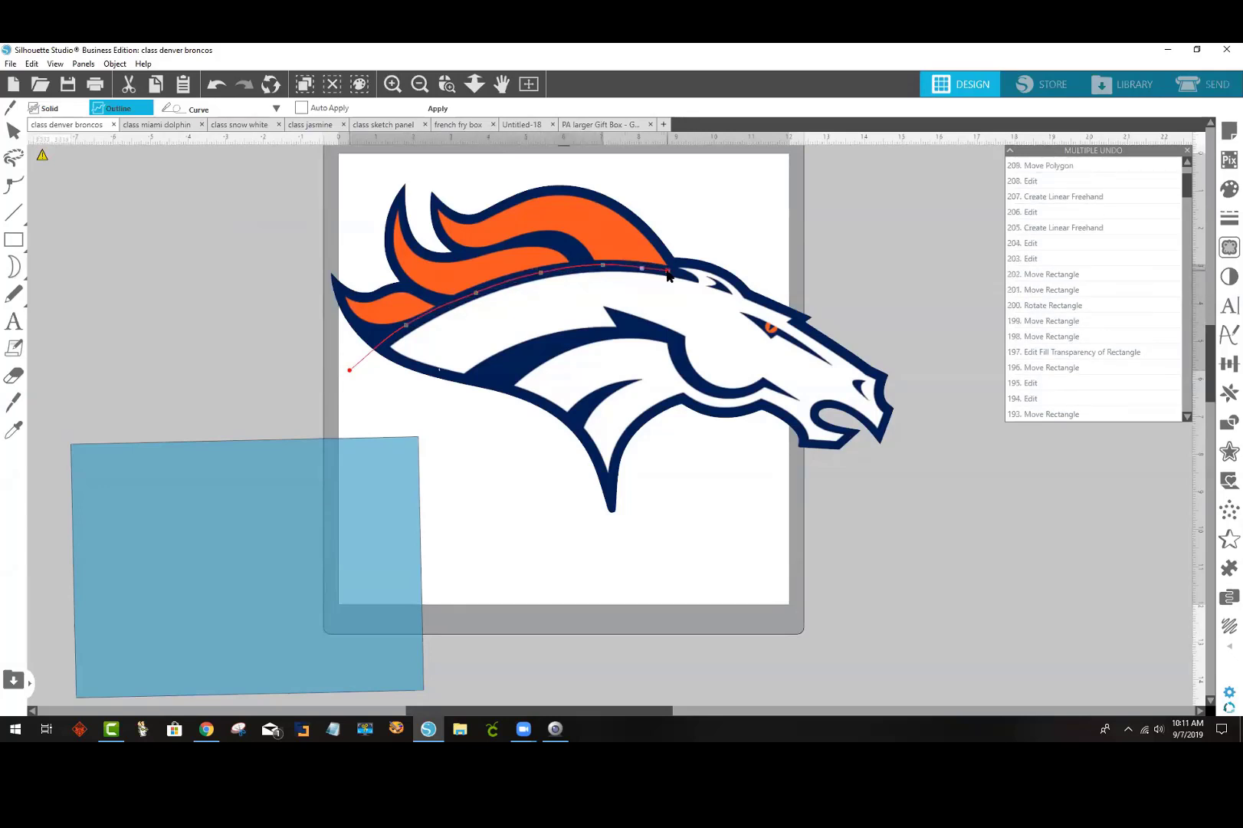
{"action": "double_click", "coordinate": [681, 272]}
{"action": "left_click", "coordinate": [682, 274]}
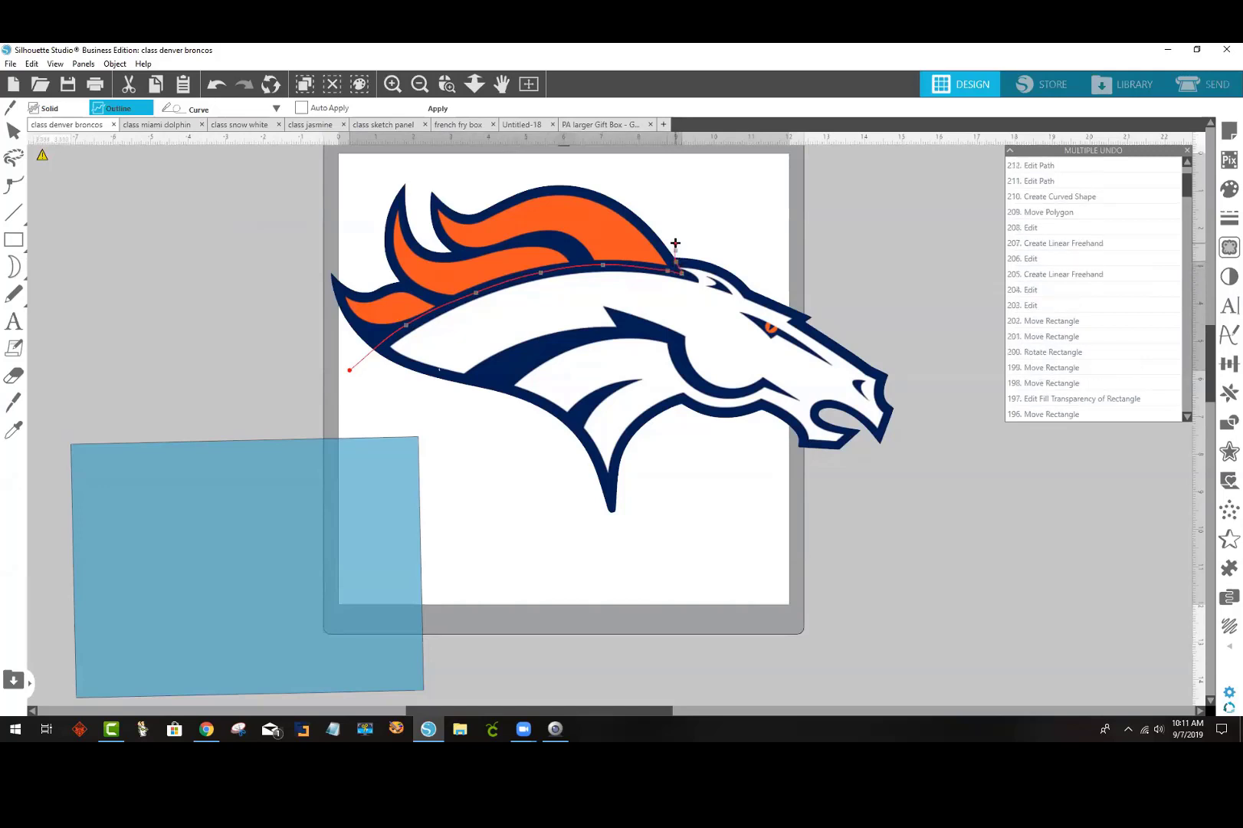
Step: Close the knife path loosely around the outside of the mane and apply the cut
{"action": "left_click", "coordinate": [643, 208]}
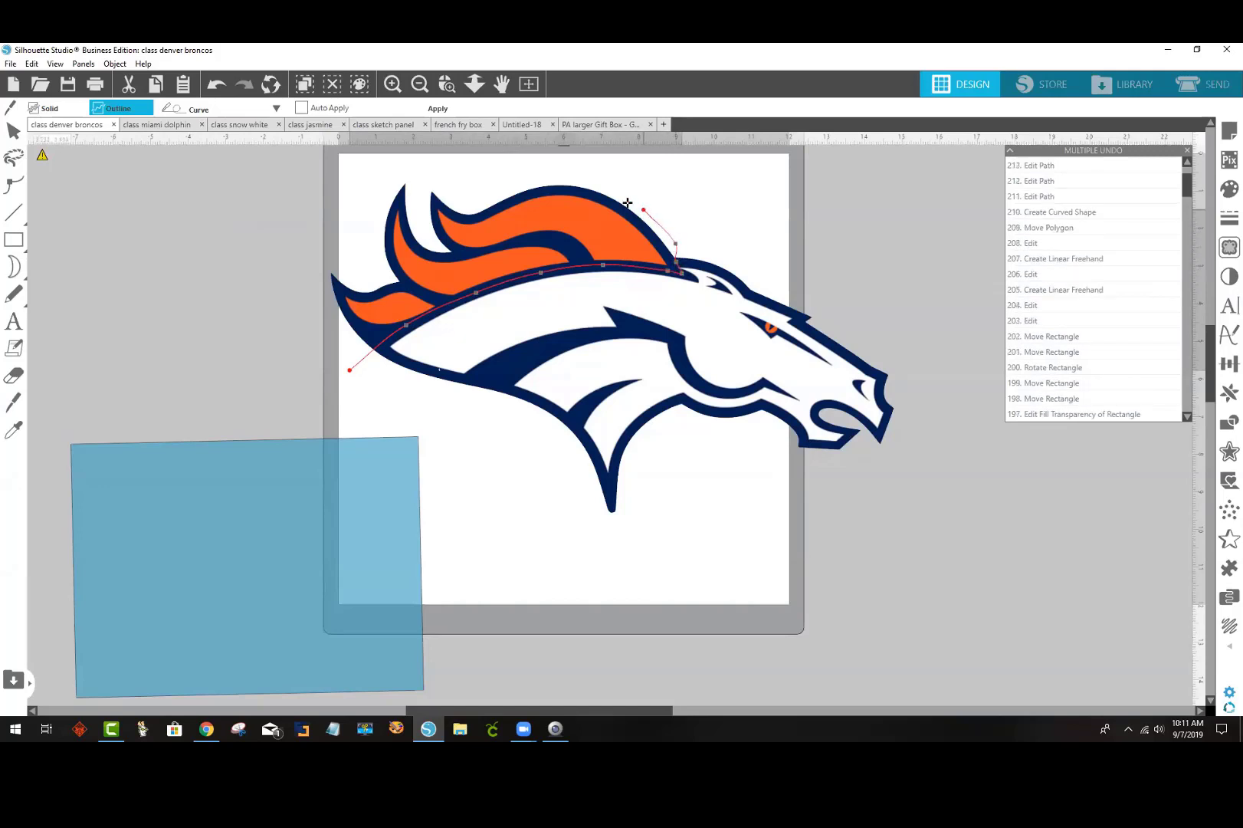
{"action": "left_click_drag", "start_coordinate": [566, 169], "coordinate": [543, 167]}
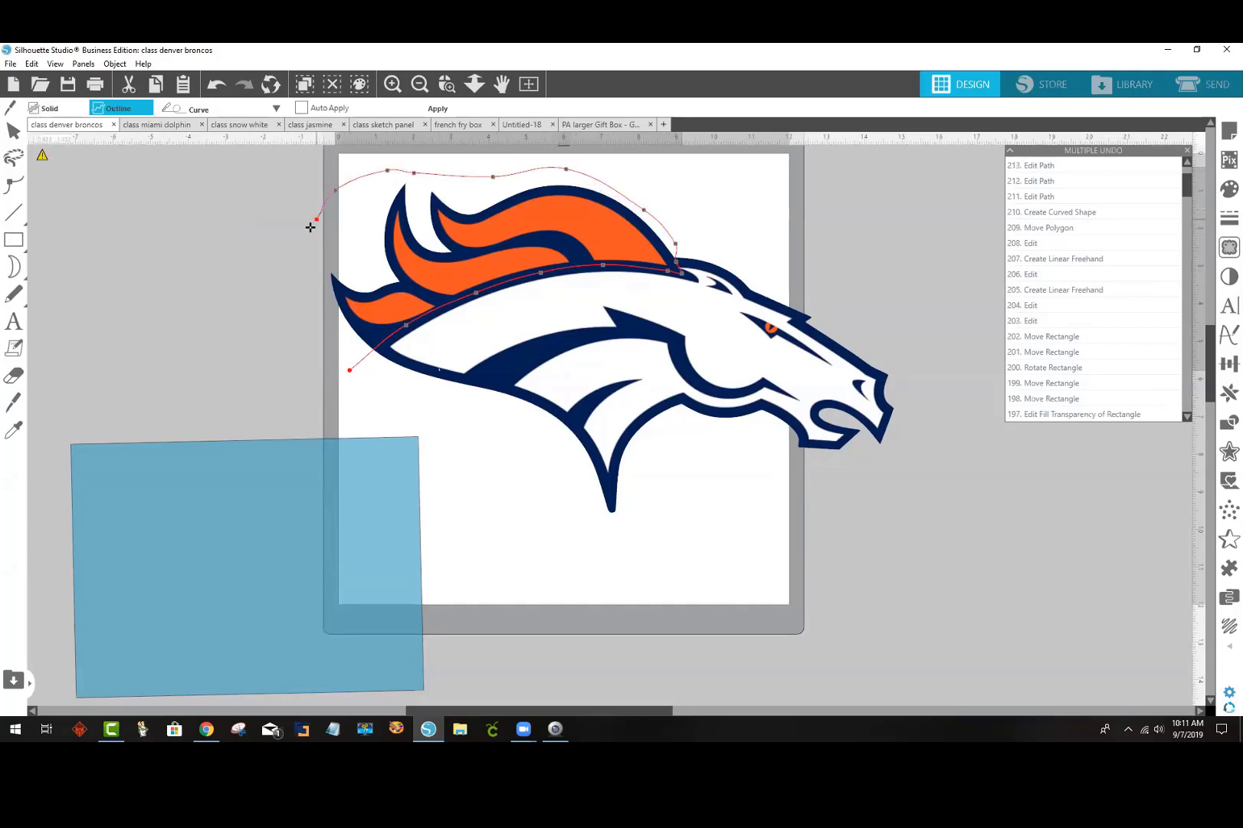
{"action": "double_click", "coordinate": [349, 374]}
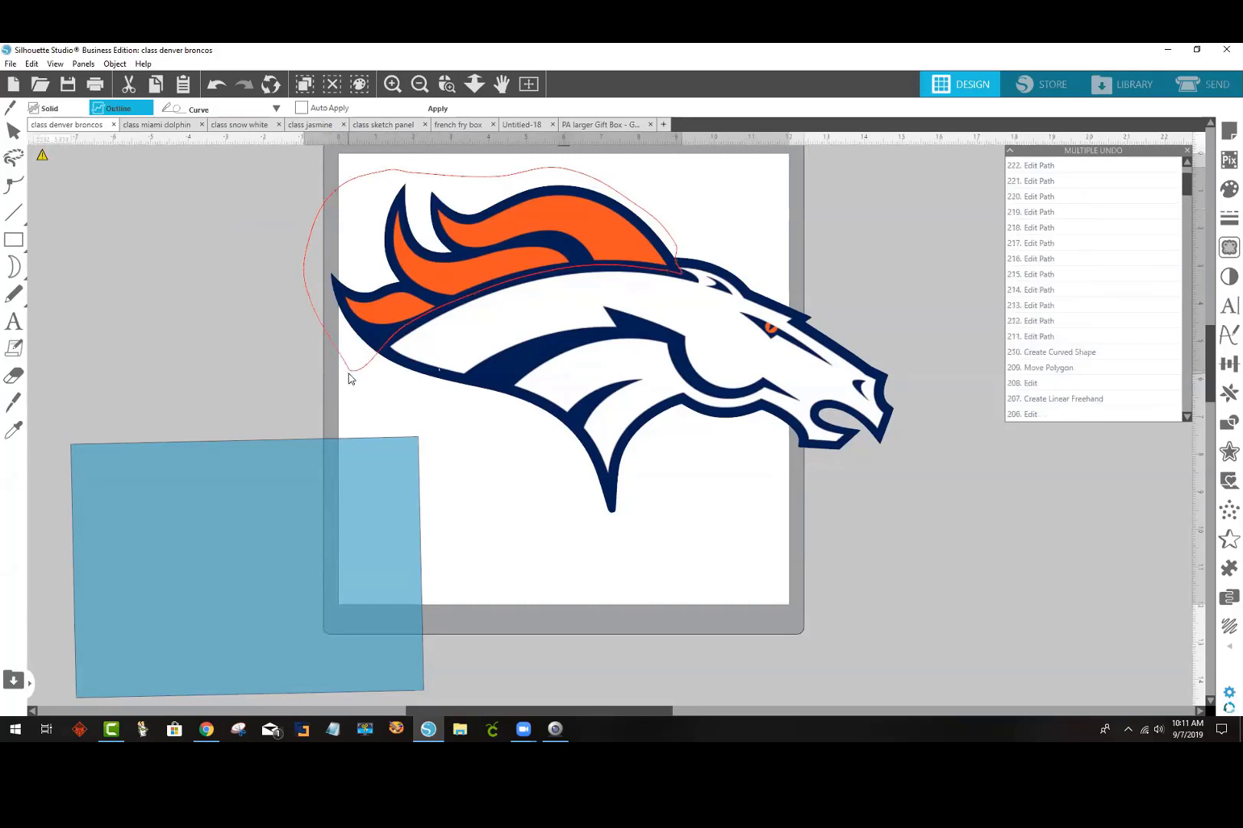
{"action": "left_click", "coordinate": [439, 112]}
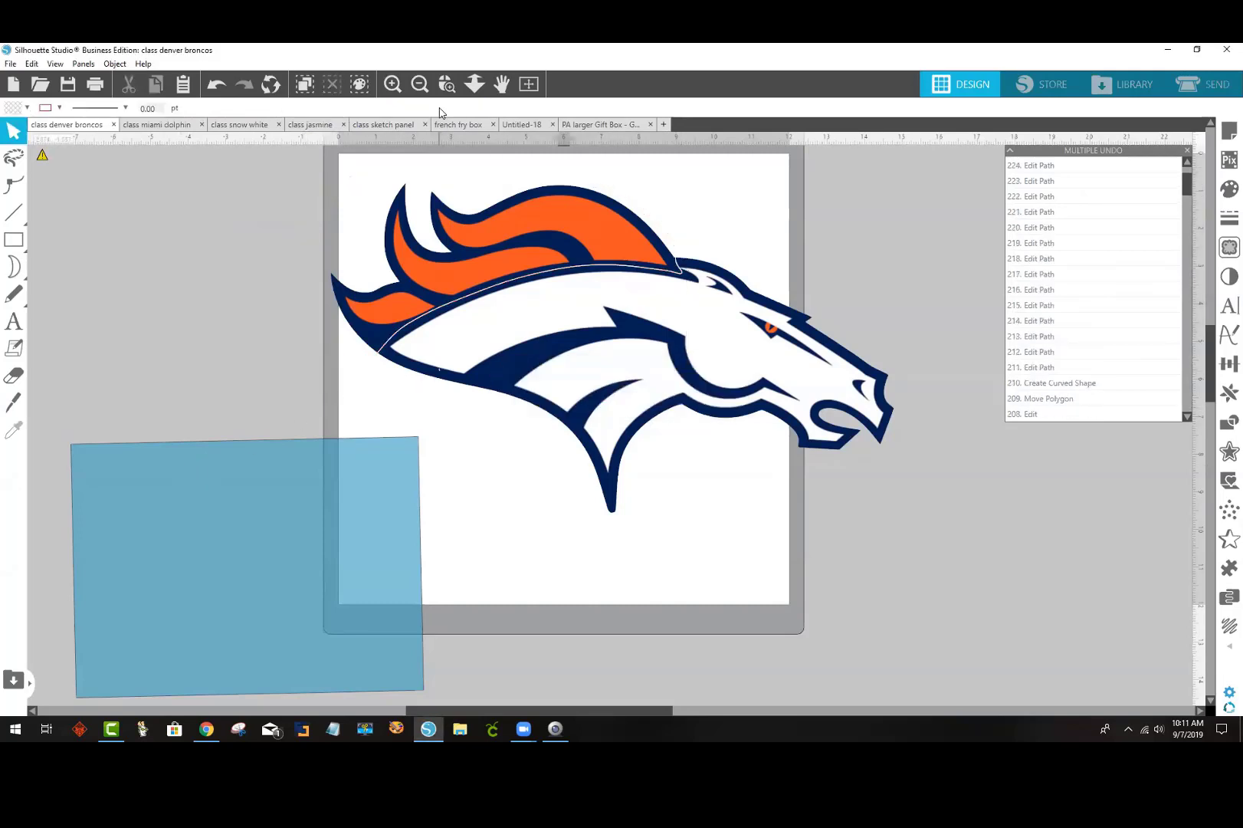
Step: Move the mane piece off the head and check it against the blue material rectangle, rotating the rectangle clockwise
{"action": "mouse_move", "coordinate": [600, 225]}
{"action": "left_mouse_down"}
{"action": "mouse_move", "coordinate": [414, 232]}
{"action": "mouse_move", "coordinate": [365, 217]}
{"action": "mouse_move", "coordinate": [394, 222]}
{"action": "mouse_move", "coordinate": [364, 230]}
{"action": "mouse_move", "coordinate": [345, 519]}
{"action": "mouse_move", "coordinate": [350, 353]}
{"action": "left_mouse_up"}
{"action": "left_click_drag", "start_coordinate": [296, 543], "coordinate": [324, 410]}
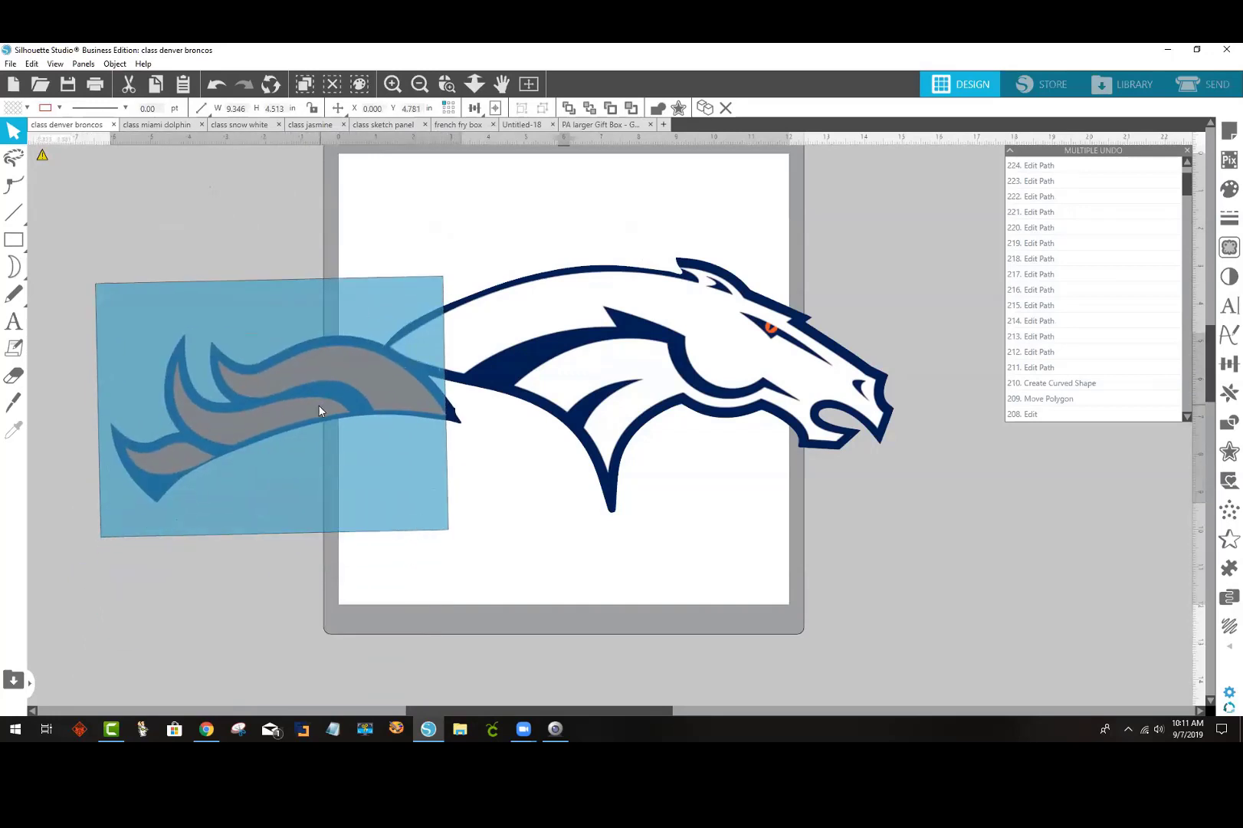
{"action": "left_click", "coordinate": [340, 386]}
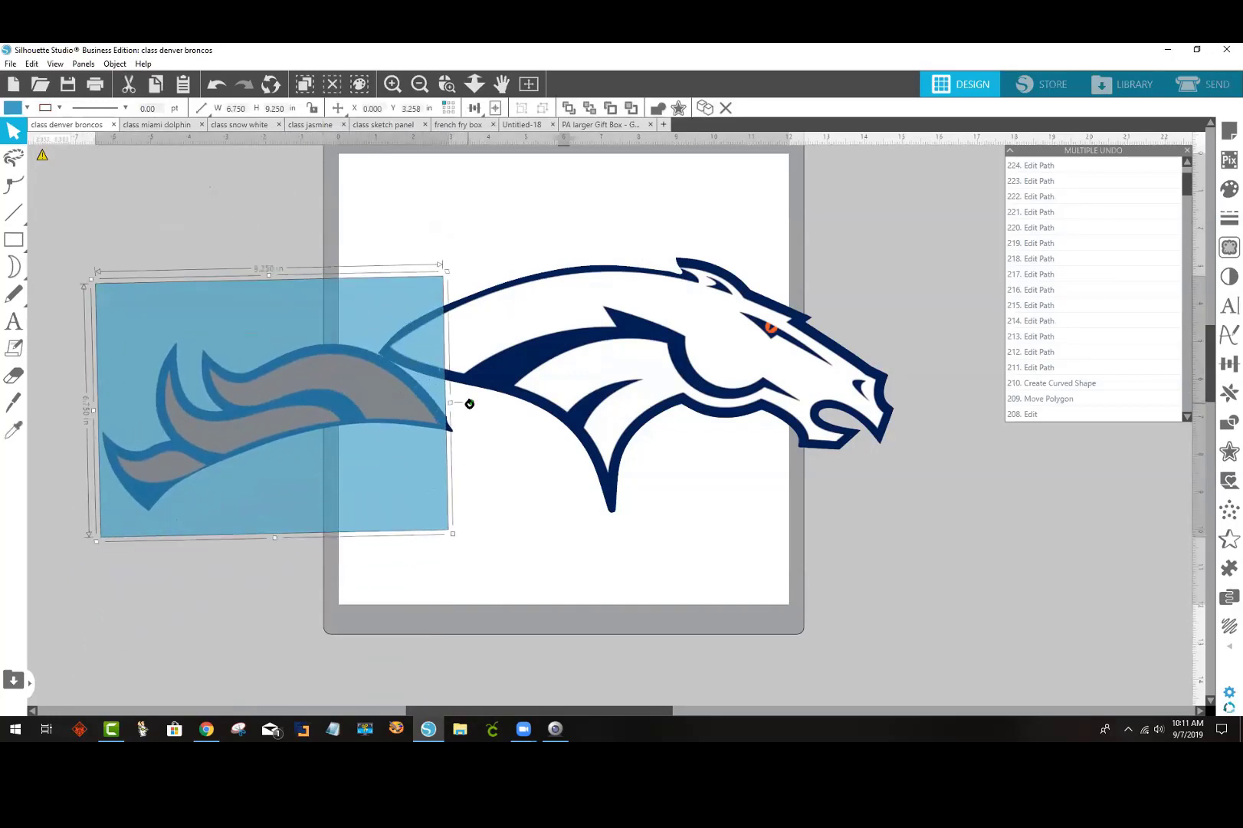
{"action": "left_click_drag", "start_coordinate": [470, 403], "coordinate": [458, 488]}
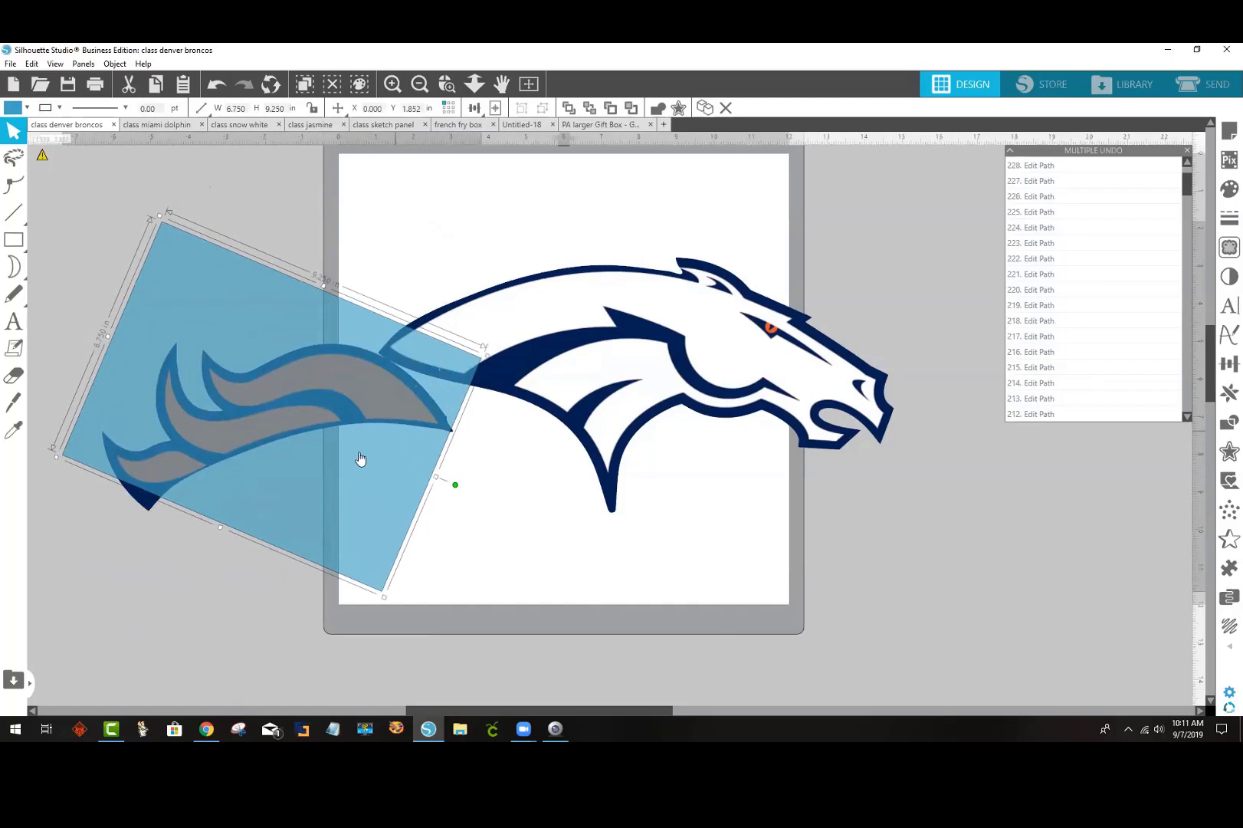
{"action": "left_click_drag", "start_coordinate": [360, 459], "coordinate": [373, 591]}
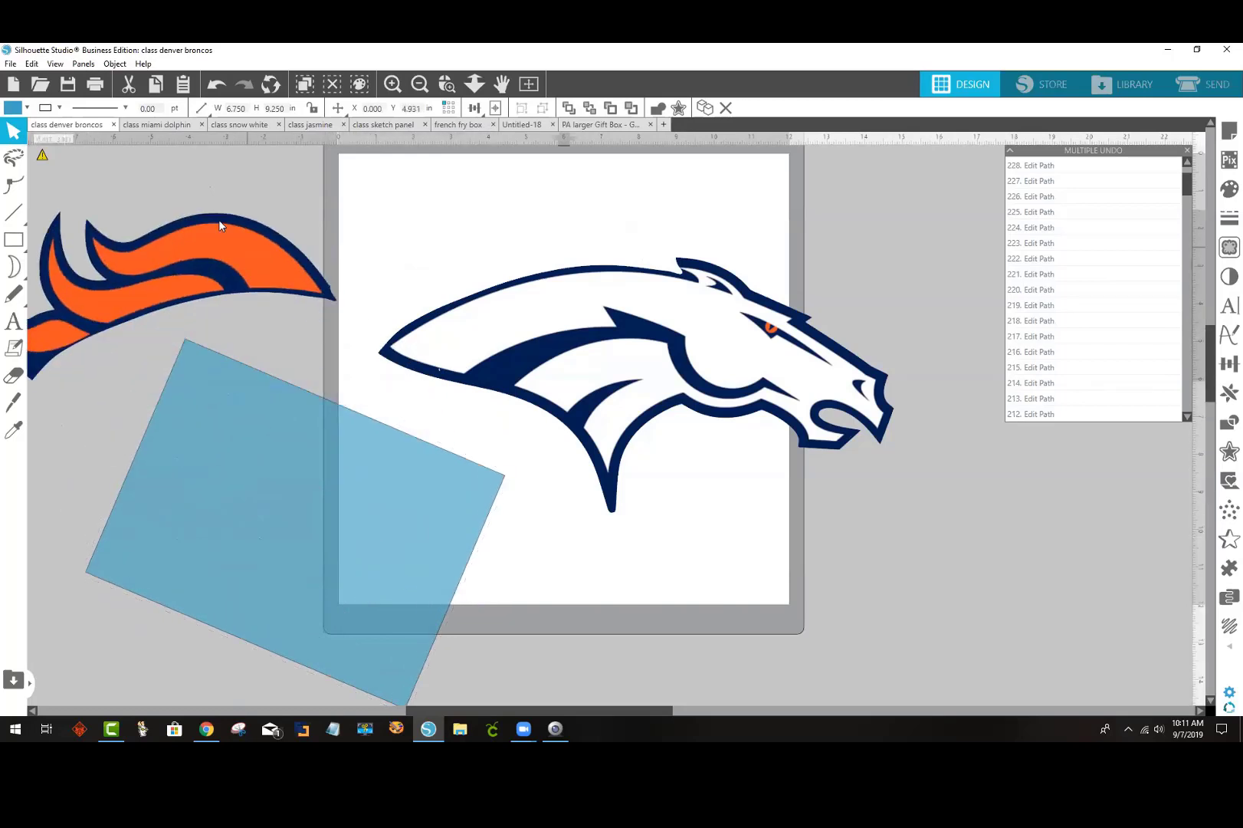
{"action": "left_click_drag", "start_coordinate": [219, 224], "coordinate": [235, 164]}
Step: Compare the blue material rectangle with the remaining head-and-neck piece and return it to an empty area
{"action": "left_click_drag", "start_coordinate": [337, 460], "coordinate": [566, 287]}
{"action": "left_click_drag", "start_coordinate": [498, 353], "coordinate": [244, 493]}
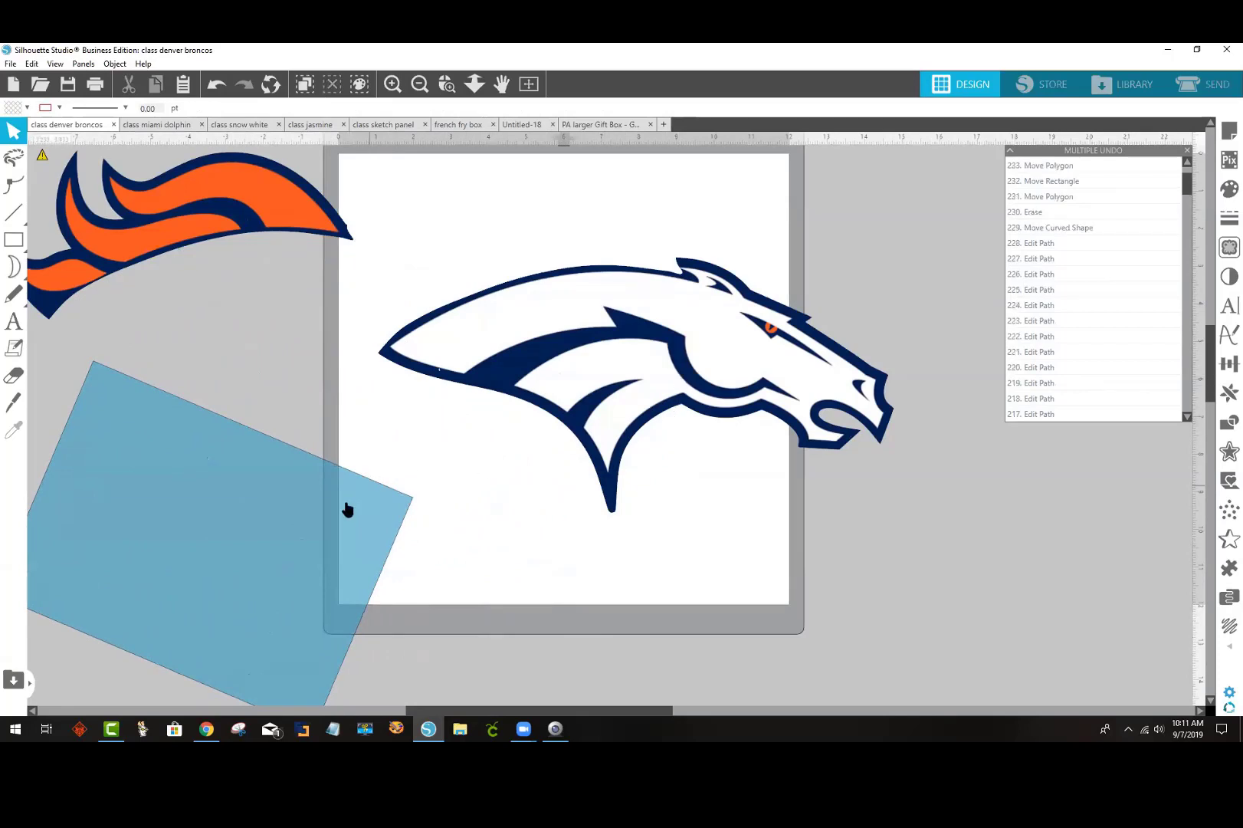
{"action": "left_click_drag", "start_coordinate": [347, 508], "coordinate": [513, 422]}
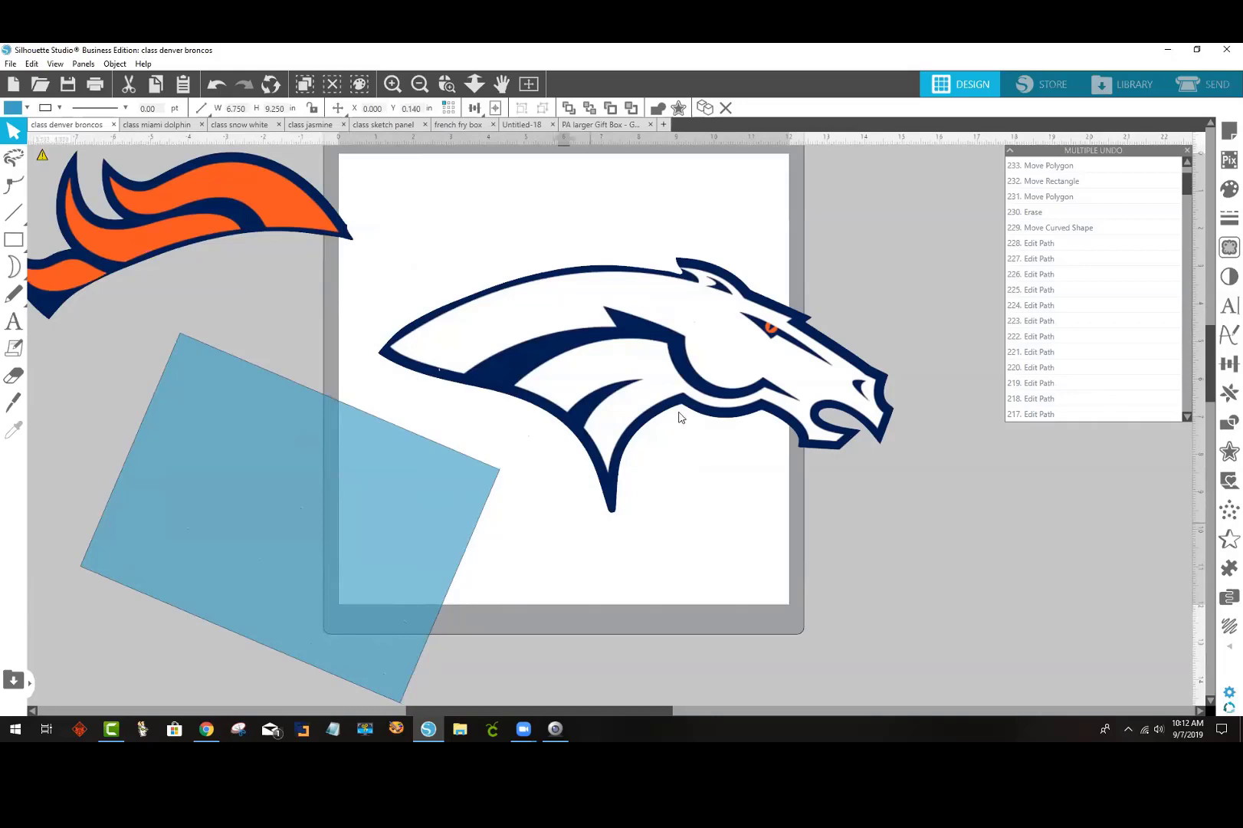
{"action": "left_click", "coordinate": [696, 256]}
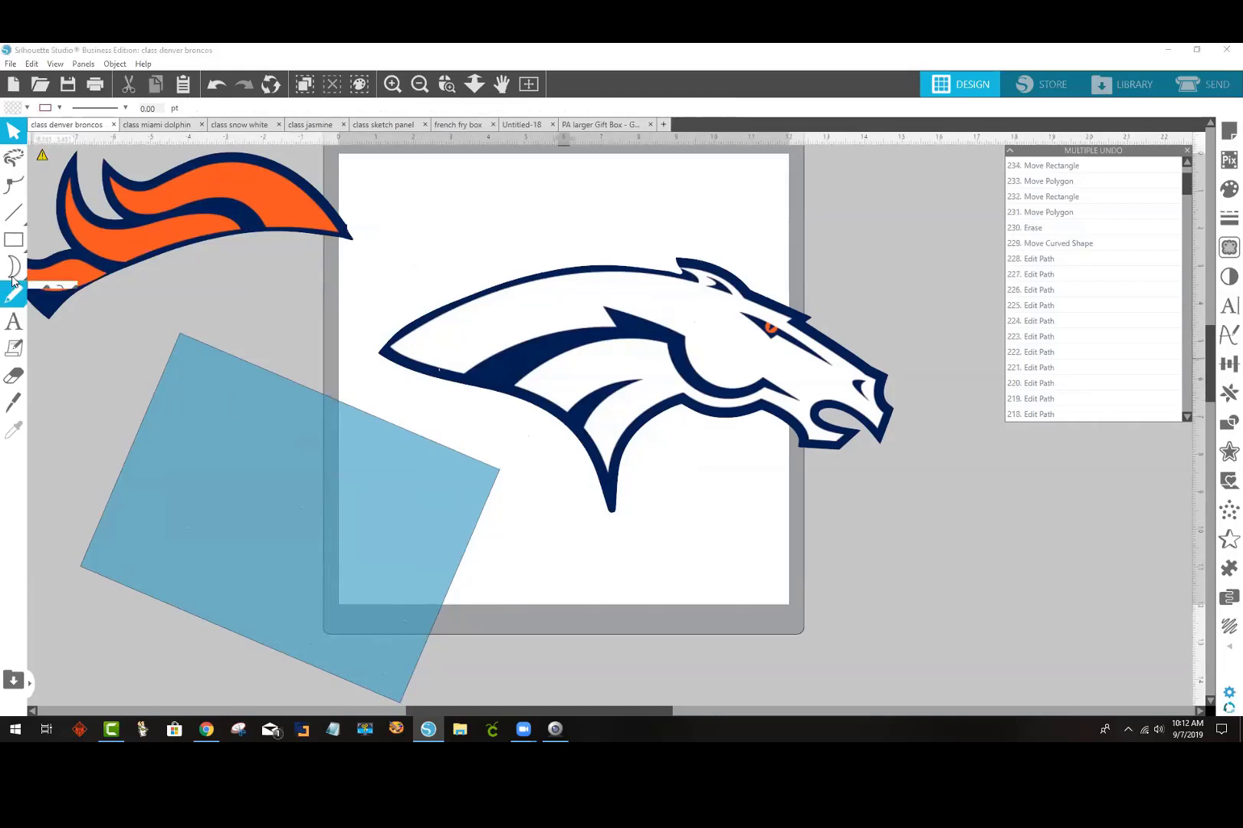
Step: Trace a curved Knife path from below the neck, up behind the jaw and cheek, to the back of the forelock
{"action": "mouse_move", "coordinate": [6, 258]}
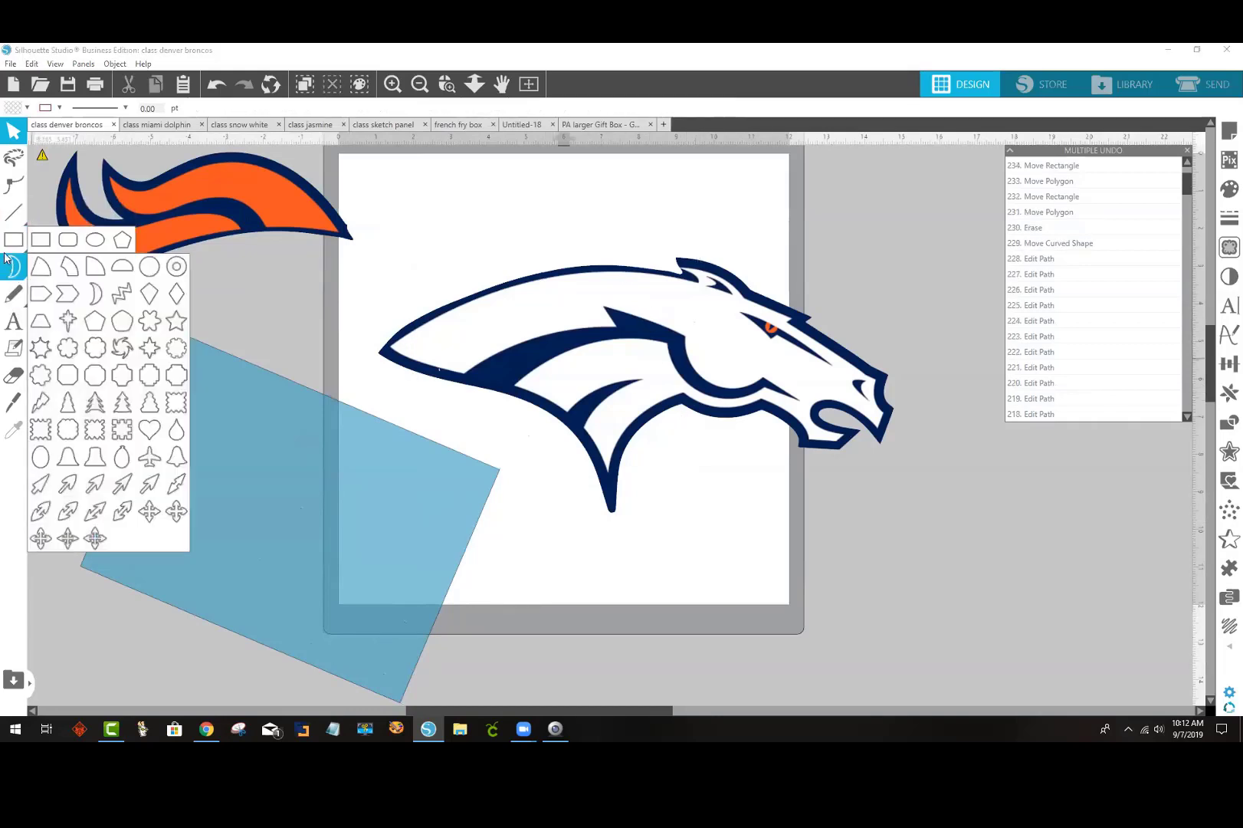
{"action": "left_click", "coordinate": [11, 410]}
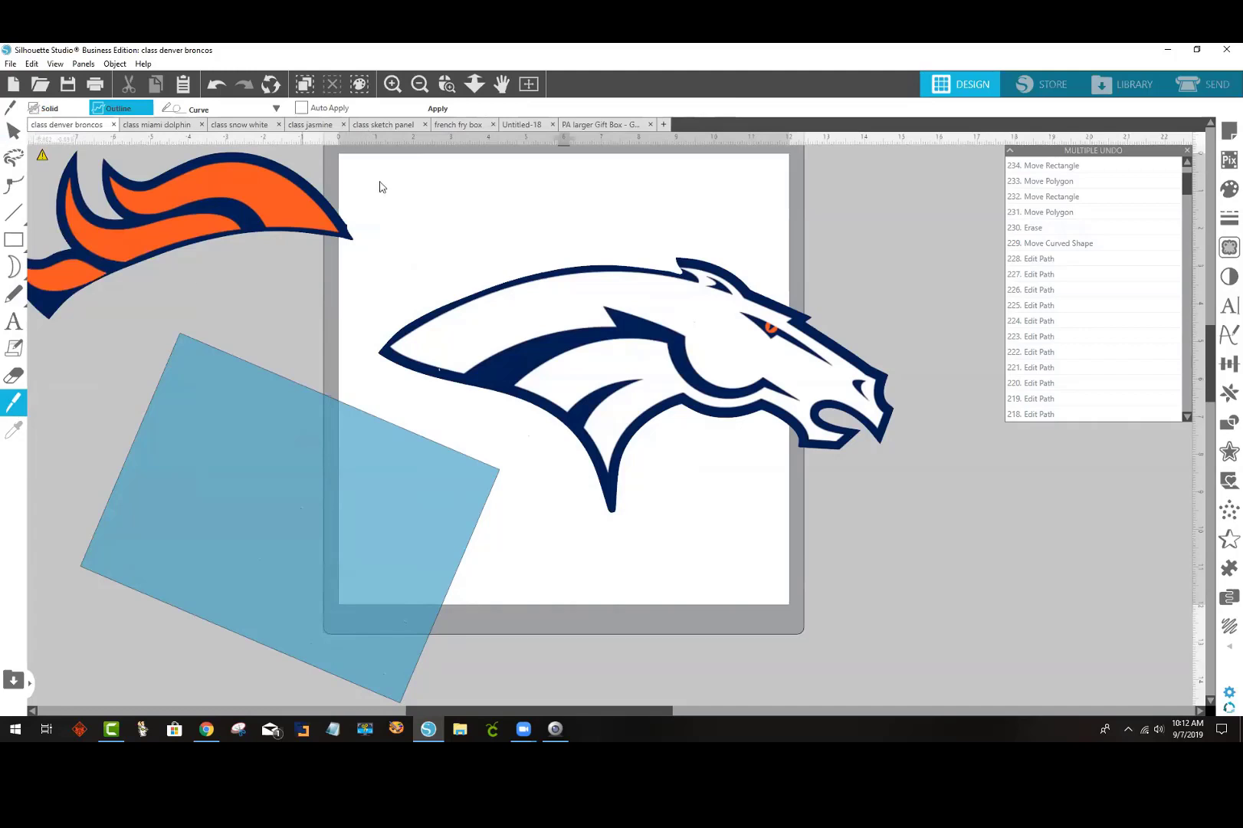
{"action": "mouse_move", "coordinate": [645, 499]}
{"action": "left_mouse_down"}
{"action": "mouse_move", "coordinate": [678, 461]}
{"action": "mouse_move", "coordinate": [688, 412]}
{"action": "mouse_move", "coordinate": [669, 380]}
{"action": "left_mouse_up"}
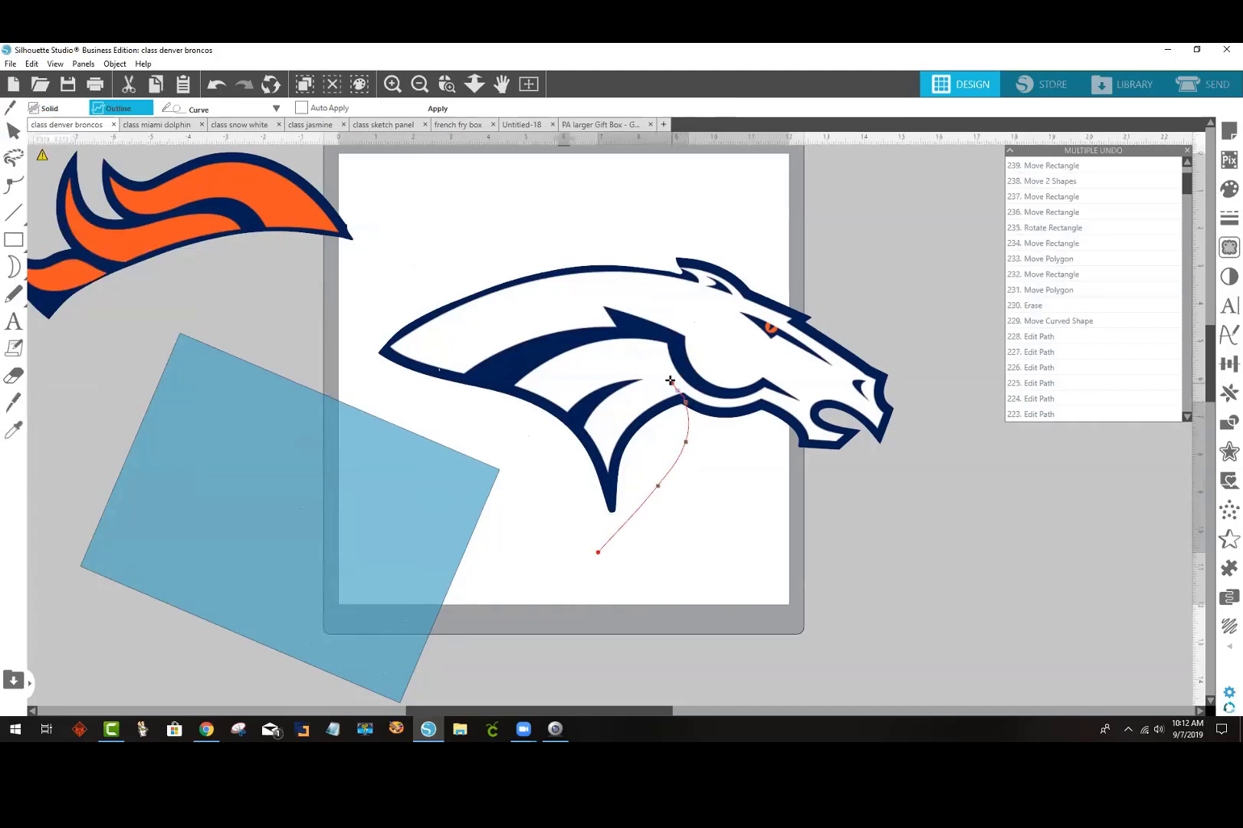
{"action": "left_click", "coordinate": [665, 341]}
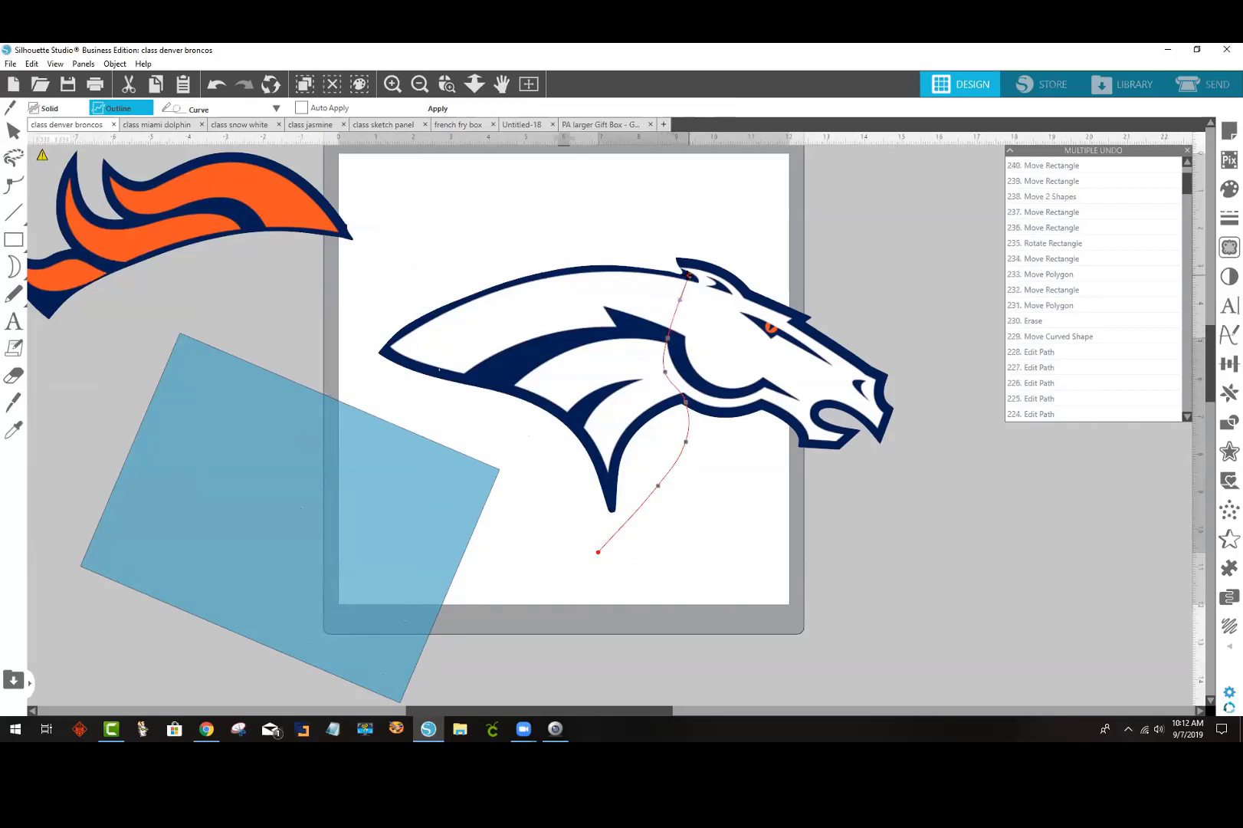
{"action": "double_click", "coordinate": [683, 272]}
Step: Continue the knife path loosely above and around the neck, close it at its starting point and apply the cut
{"action": "left_click", "coordinate": [595, 201]}
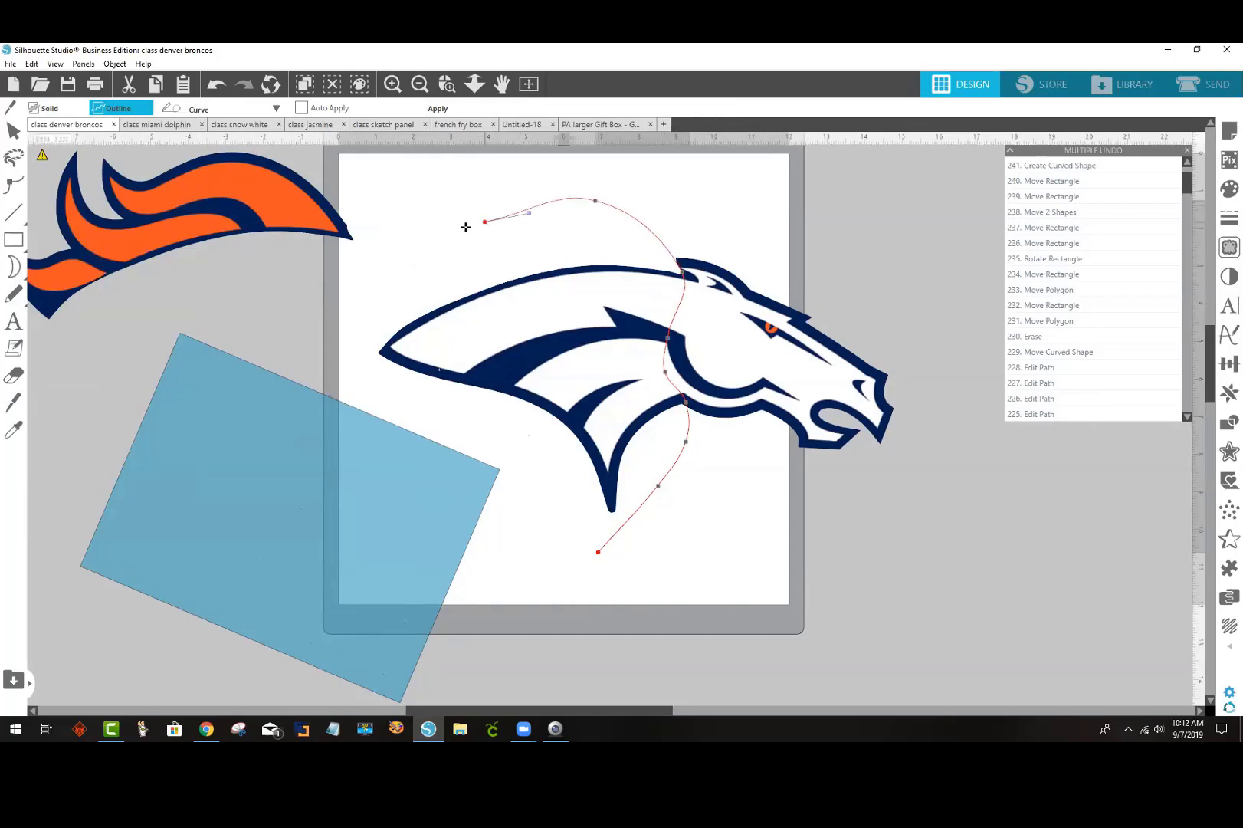
{"action": "left_click", "coordinate": [434, 244]}
{"action": "left_click", "coordinate": [358, 294]}
{"action": "left_click_drag", "start_coordinate": [424, 404], "coordinate": [598, 552]}
{"action": "left_click", "coordinate": [597, 555]}
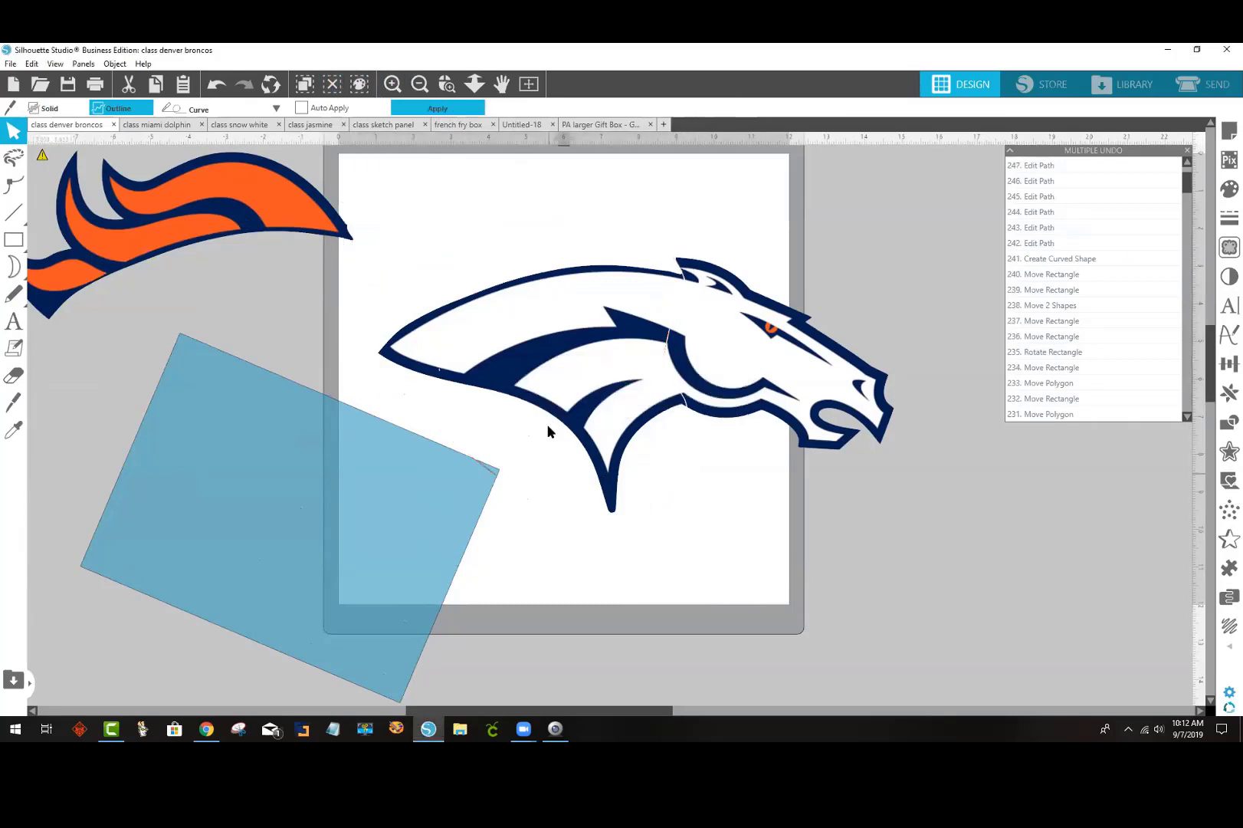
Step: Move the neck piece away beside the page and lay the blue rectangle over the head to check its fit
{"action": "left_click_drag", "start_coordinate": [555, 354], "coordinate": [230, 260]}
{"action": "left_click_drag", "start_coordinate": [306, 468], "coordinate": [746, 313]}
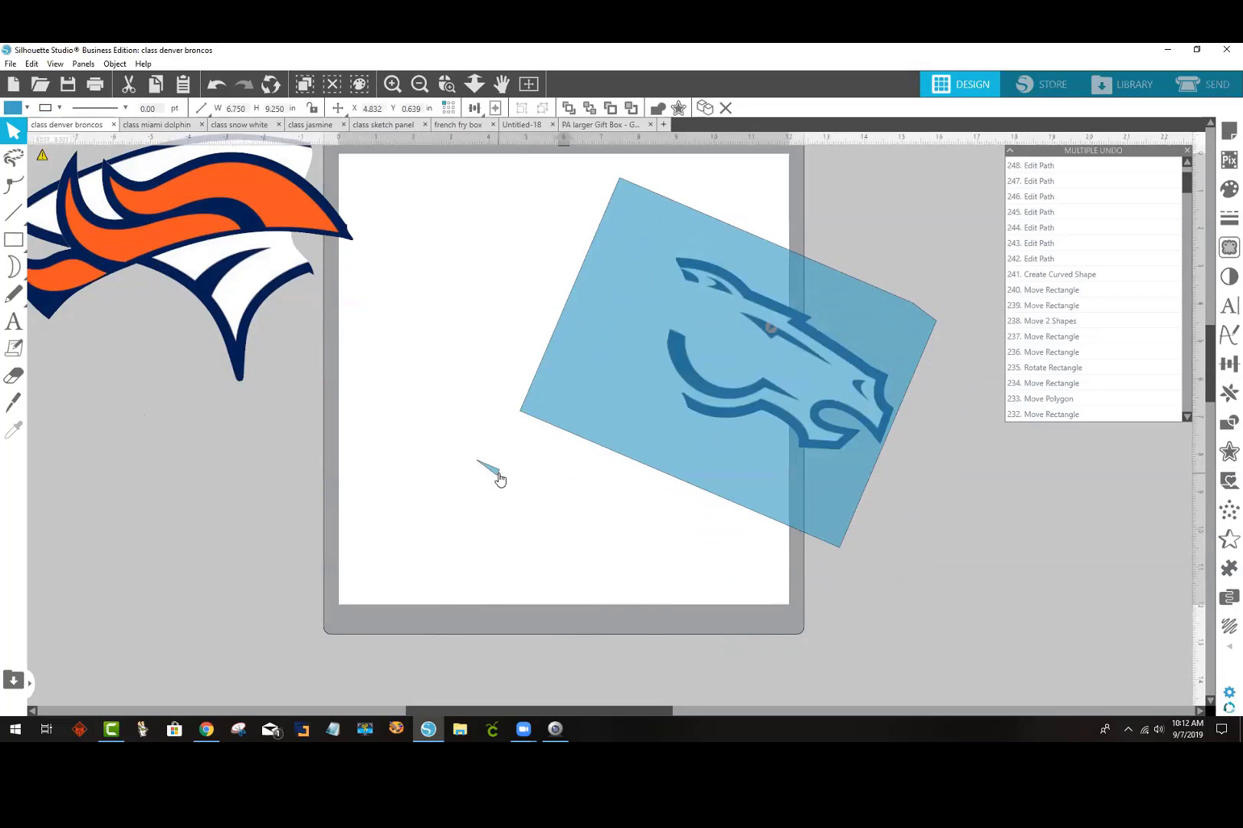
Step: Delete the small blue sliver cut off the rectangle's corner and move the rectangle off the head piece
{"action": "left_click", "coordinate": [499, 479]}
{"action": "key", "text": "Delete"}
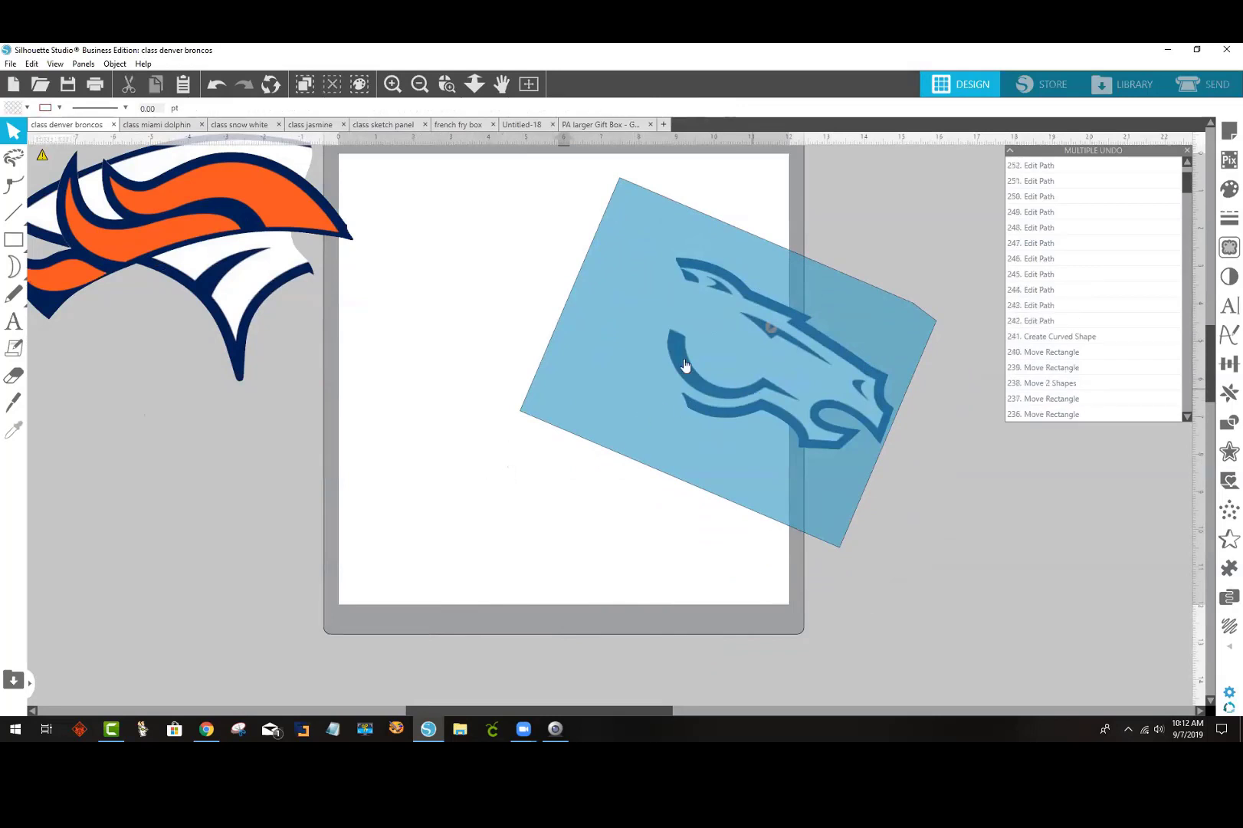
{"action": "left_click_drag", "start_coordinate": [637, 414], "coordinate": [182, 603]}
Step: Reassemble the logo on the page by fitting the mane, neck and head pieces back together along their cut edges
{"action": "left_click_drag", "start_coordinate": [323, 227], "coordinate": [597, 243]}
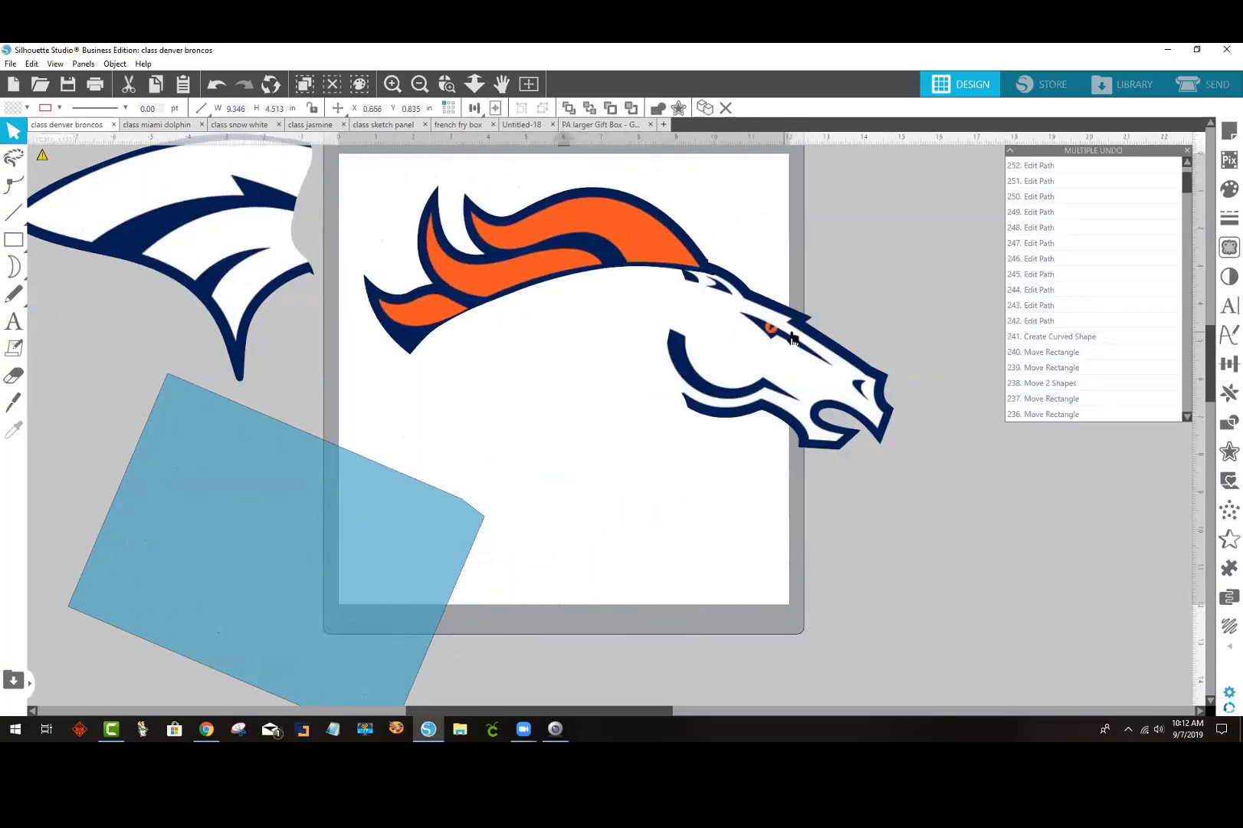
{"action": "left_click_drag", "start_coordinate": [791, 323], "coordinate": [826, 330]}
{"action": "left_click_drag", "start_coordinate": [267, 296], "coordinate": [660, 410]}
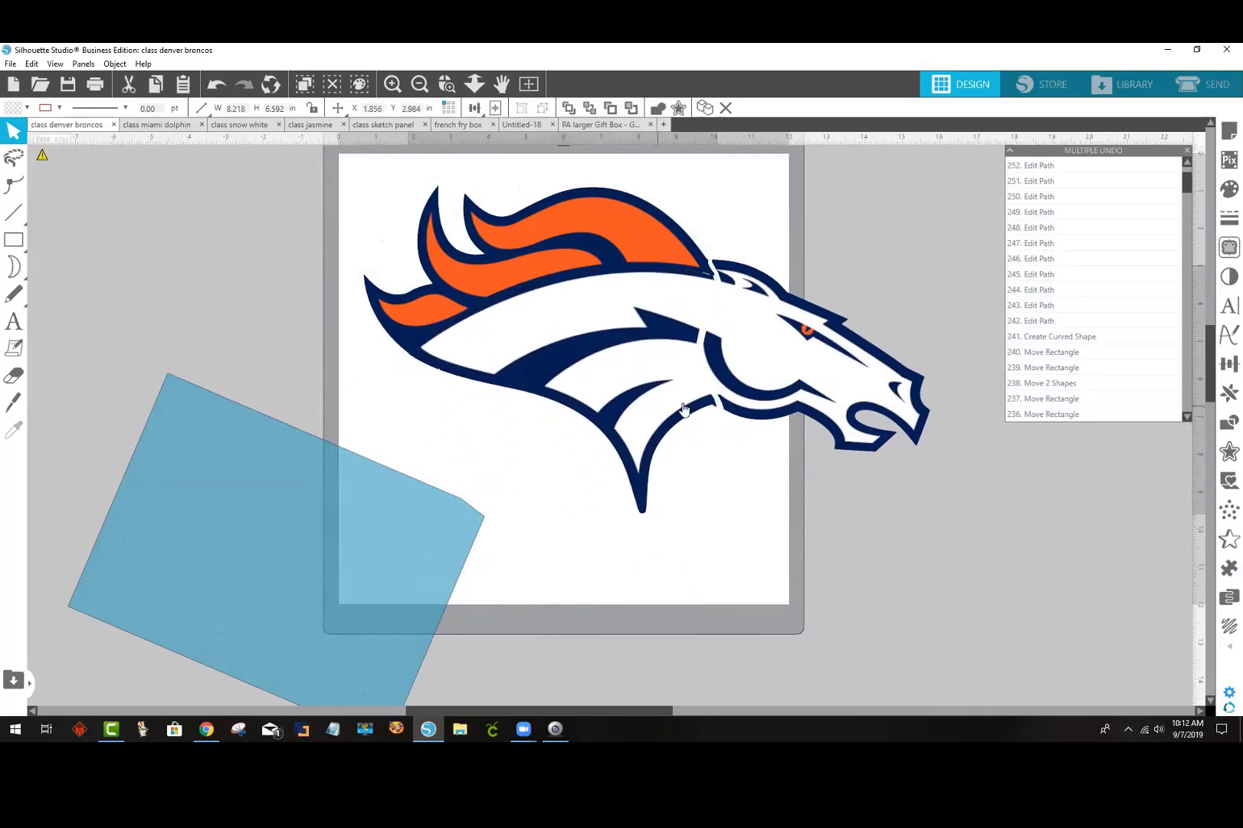
{"action": "left_click_drag", "start_coordinate": [753, 282], "coordinate": [726, 289]}
{"action": "left_click", "coordinate": [699, 281]}
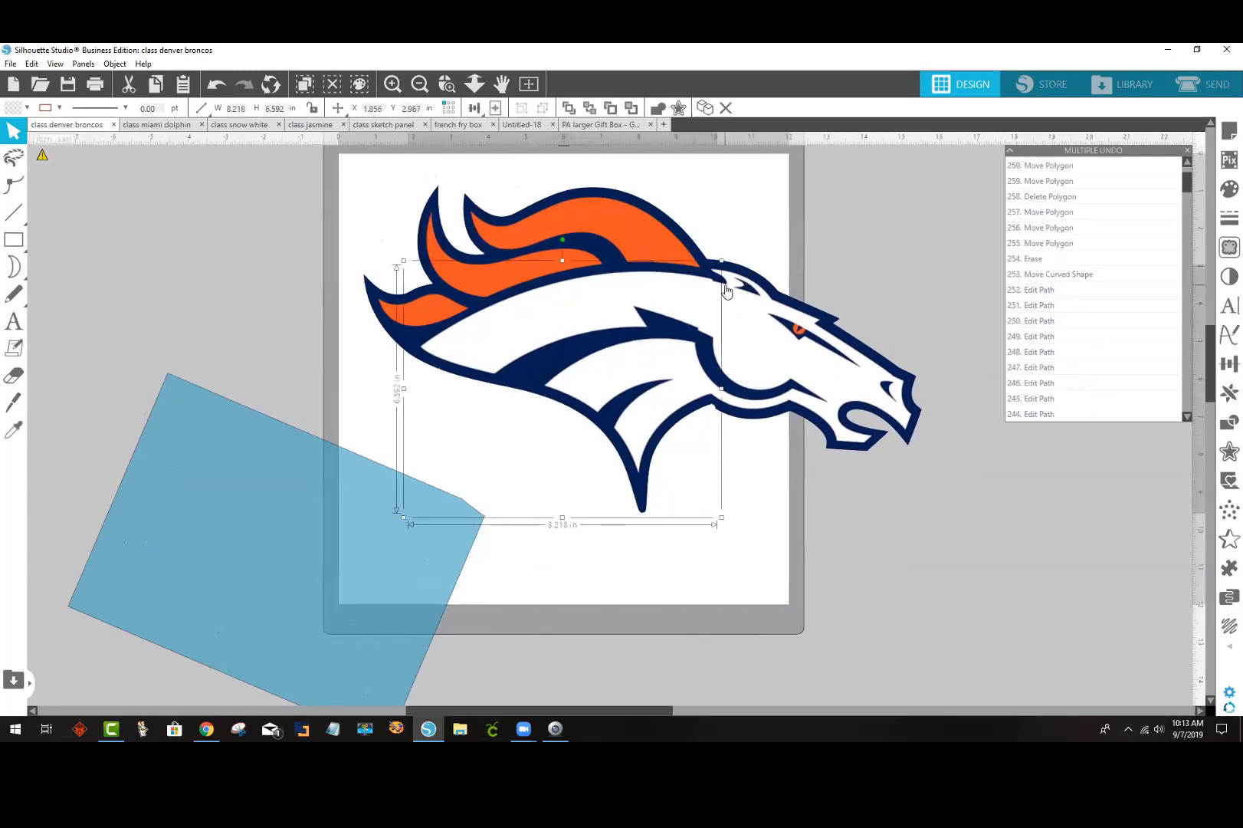
Step: Move the blue material rectangle clear of the logo, to the empty area right of the page
{"action": "left_click_drag", "start_coordinate": [245, 427], "coordinate": [177, 361]}
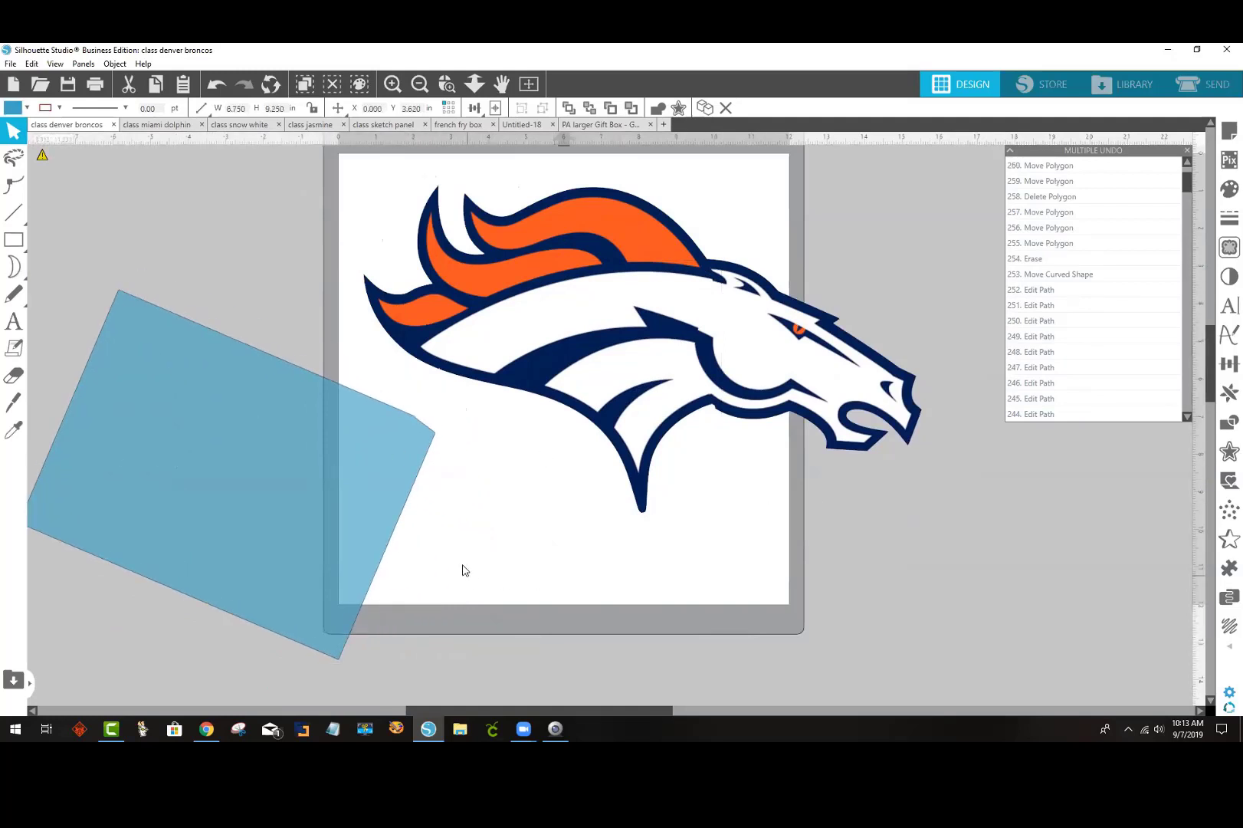
{"action": "left_click_drag", "start_coordinate": [335, 550], "coordinate": [779, 586]}
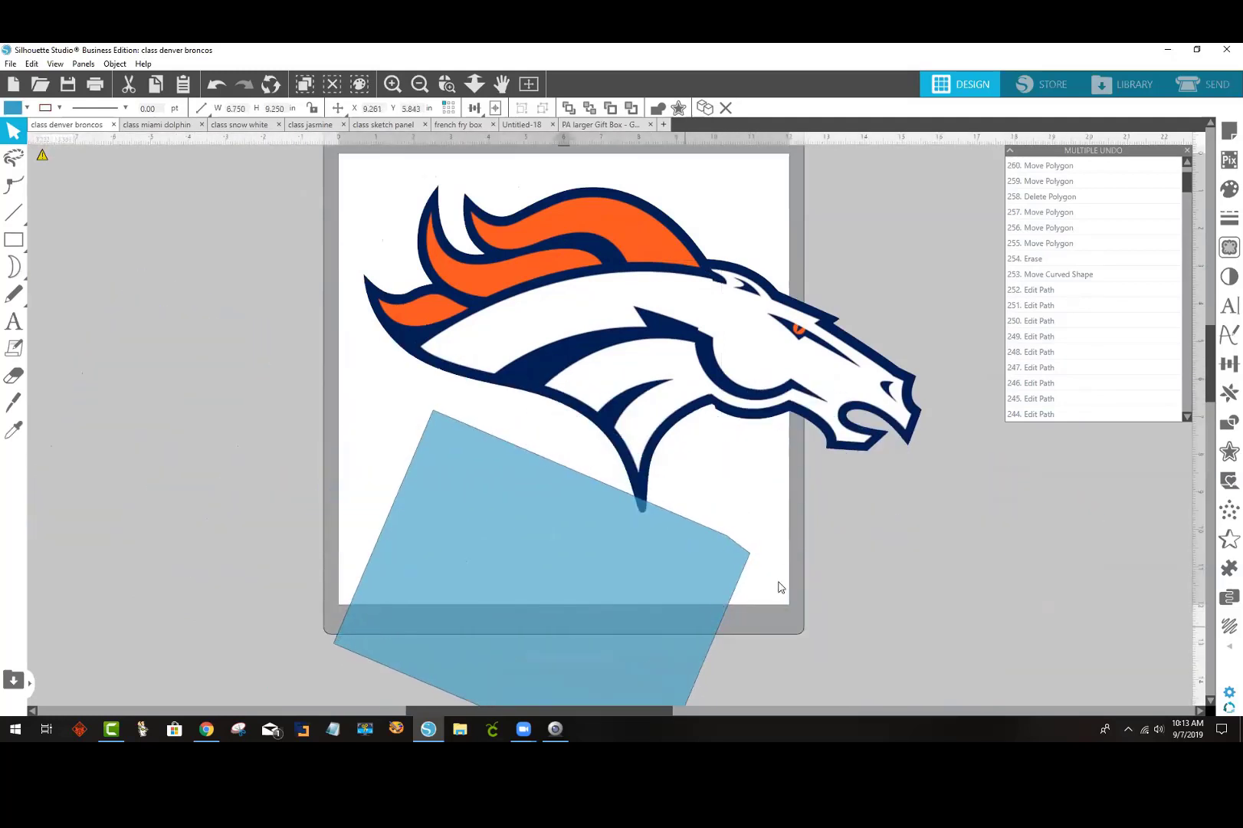
{"action": "left_click", "coordinate": [761, 568]}
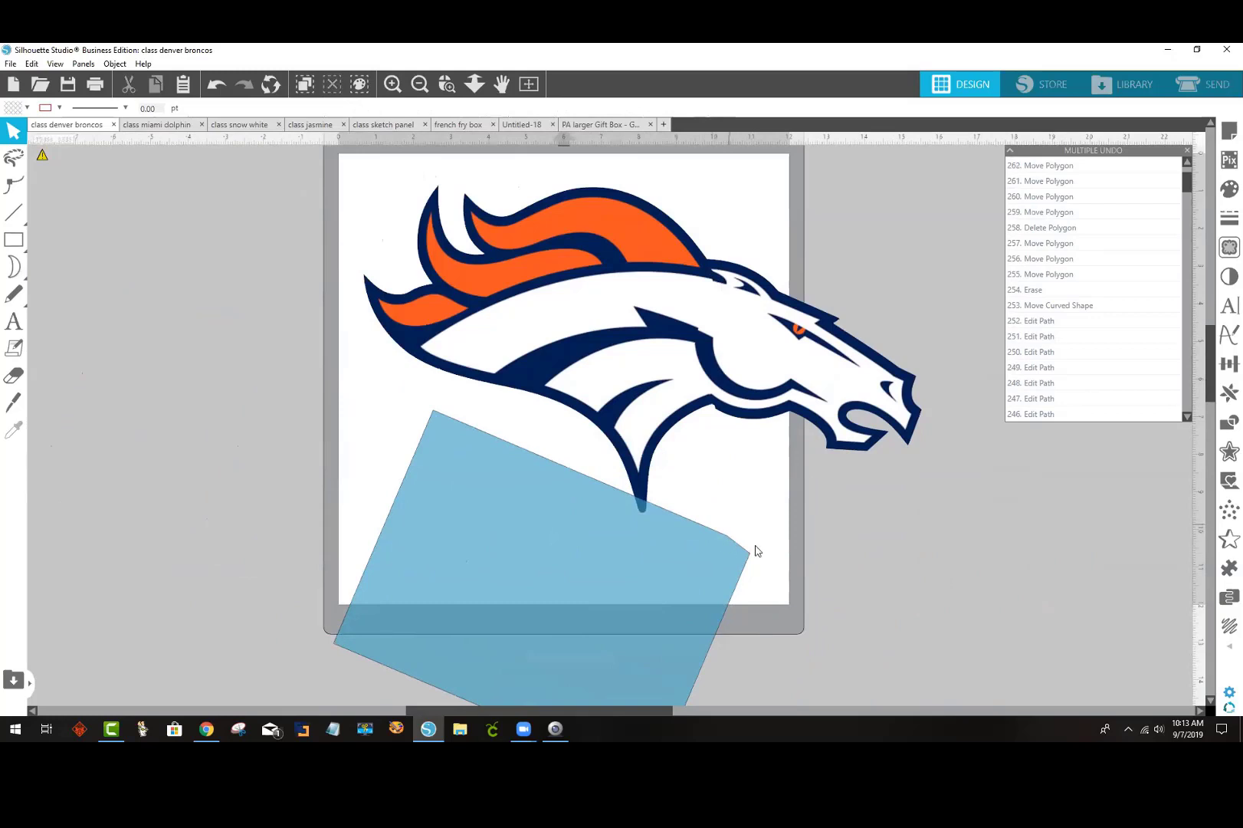
{"action": "left_click_drag", "start_coordinate": [713, 548], "coordinate": [1193, 483]}
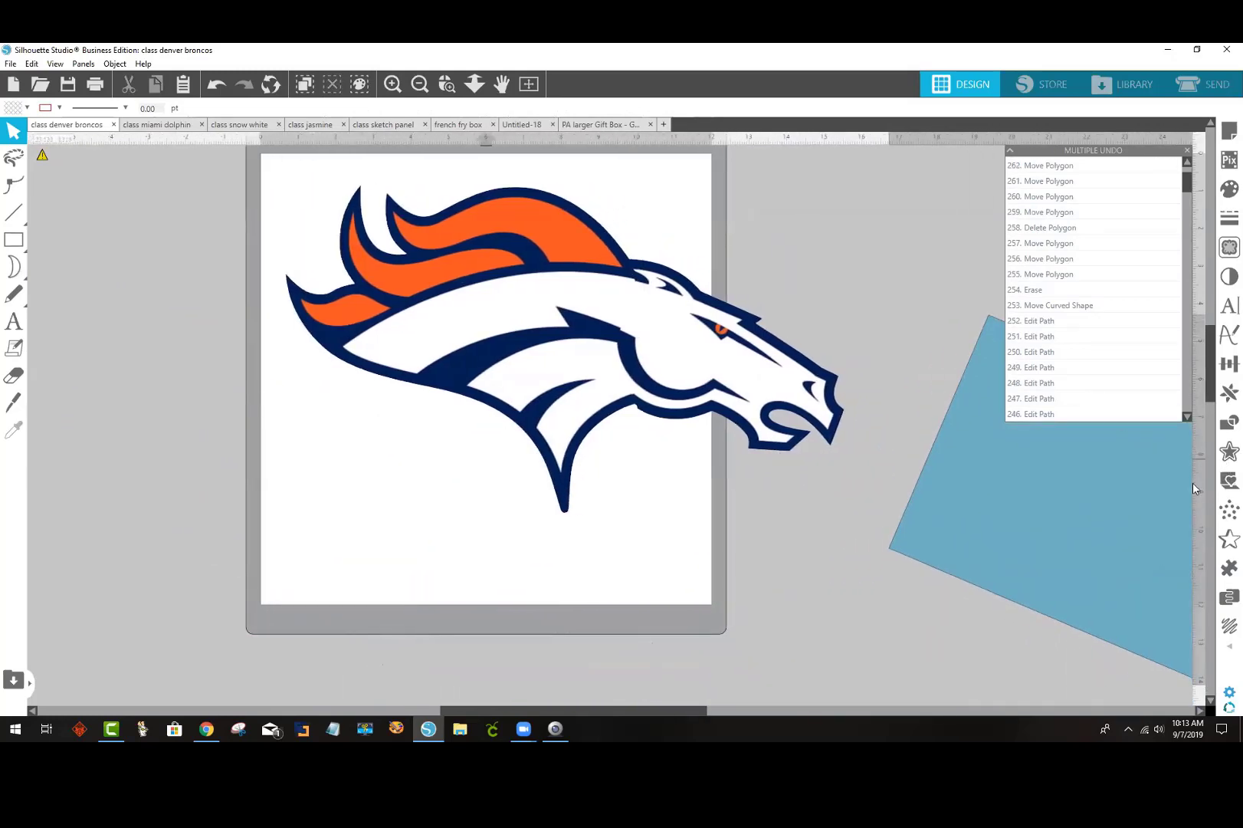
Step: Move the black backing silhouette next to the page and pull the neck piece slightly down from the mane and head
{"action": "left_click_drag", "start_coordinate": [496, 712], "coordinate": [367, 708]}
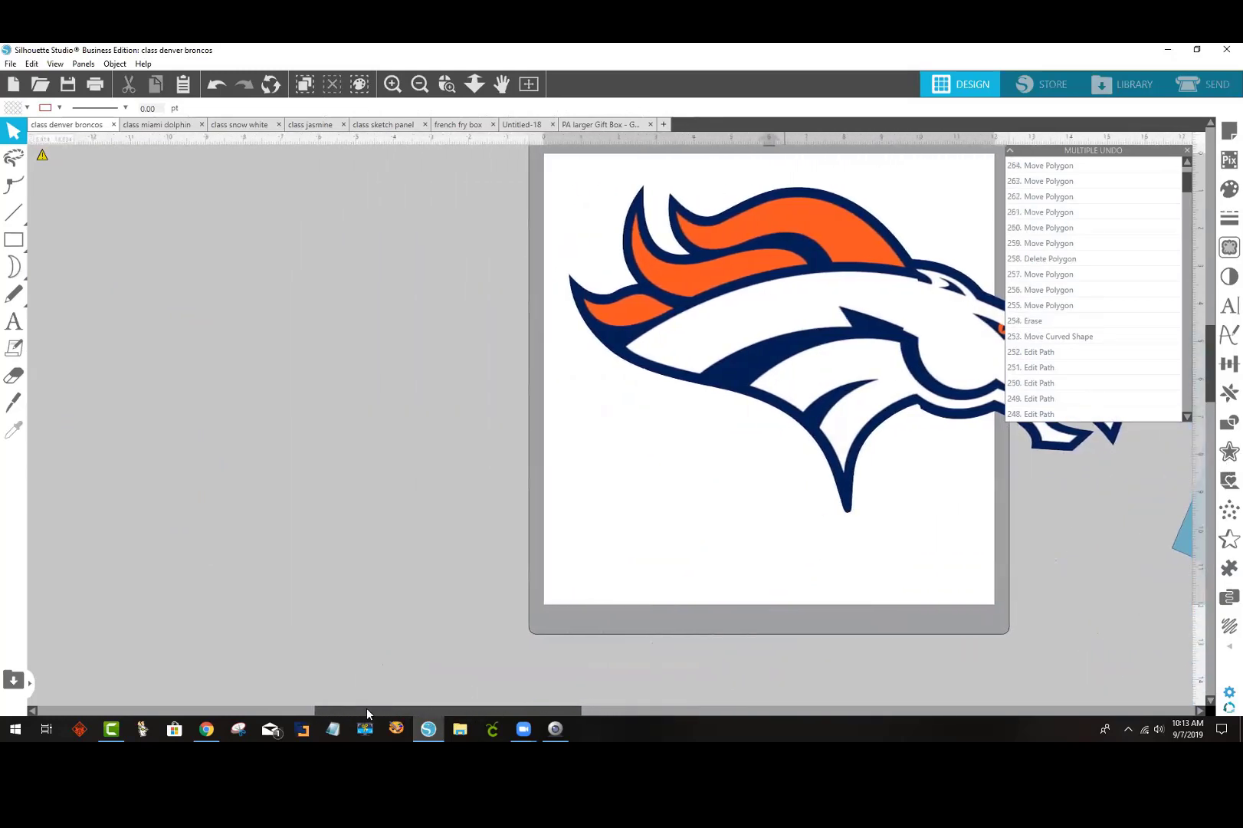
{"action": "left_click", "coordinate": [421, 89]}
{"action": "left_click_drag", "start_coordinate": [95, 407], "coordinate": [422, 316]}
{"action": "left_click_drag", "start_coordinate": [700, 369], "coordinate": [724, 393]}
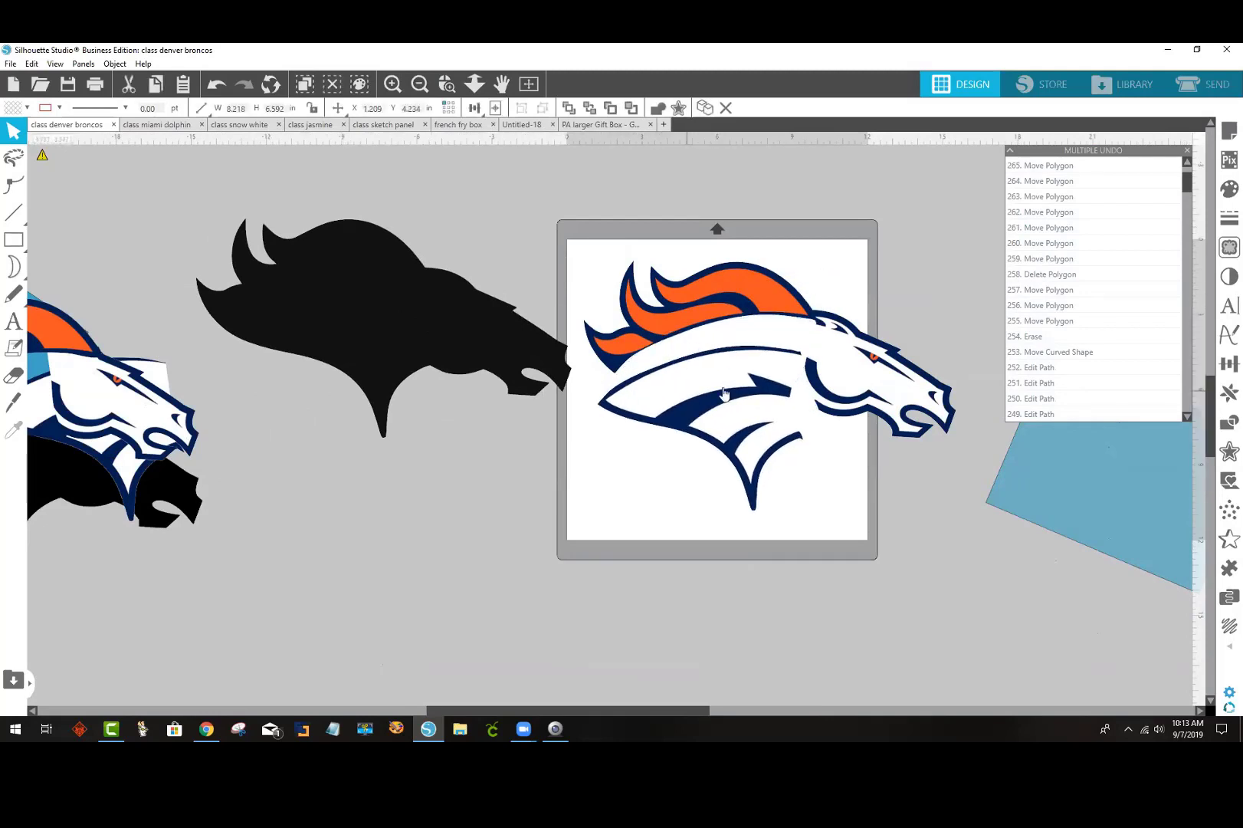
Step: Move the black silhouette up and relocate the logo's neck, mane and head pieces off the page into the empty area beneath it
{"action": "left_click_drag", "start_coordinate": [828, 397], "coordinate": [840, 424]}
{"action": "left_click", "coordinate": [727, 322]}
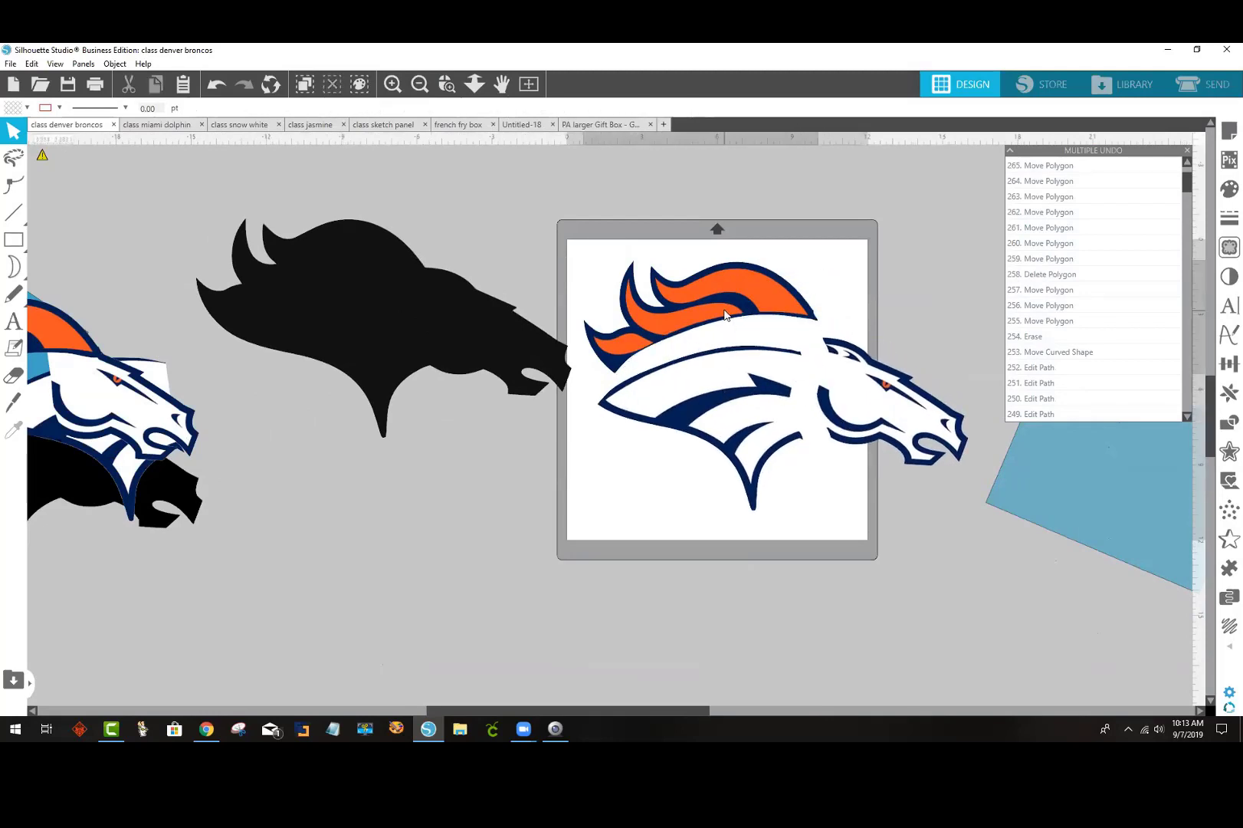
{"action": "left_click_drag", "start_coordinate": [493, 344], "coordinate": [504, 289]}
{"action": "left_click_drag", "start_coordinate": [705, 427], "coordinate": [449, 566]}
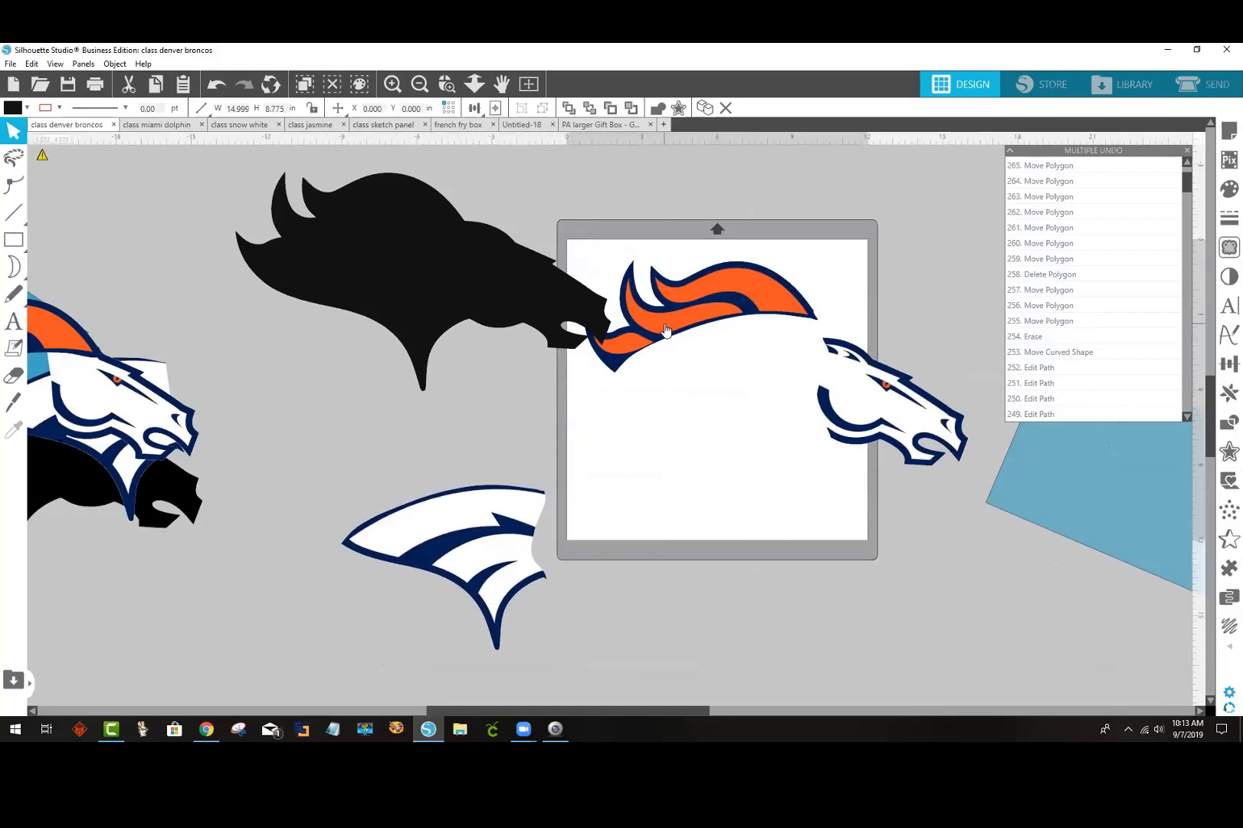
{"action": "left_click_drag", "start_coordinate": [664, 337], "coordinate": [271, 541]}
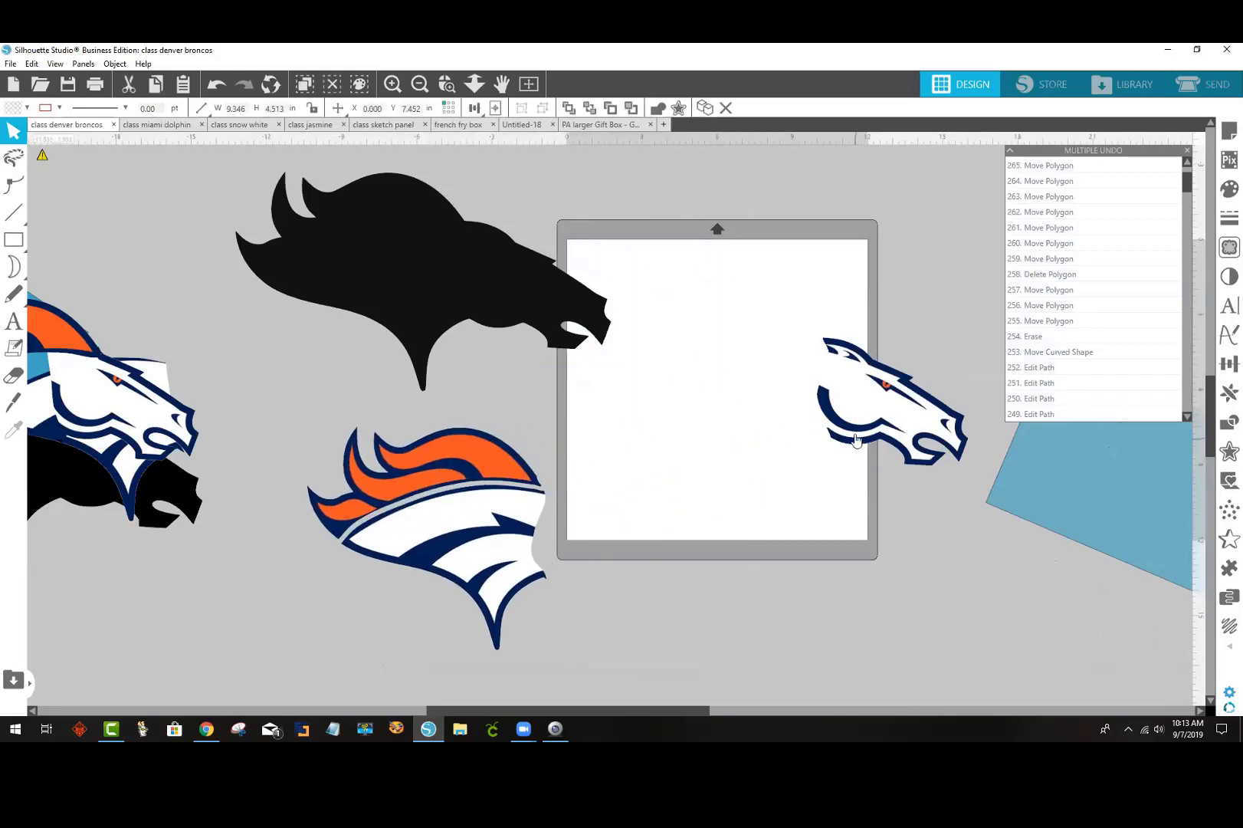
{"action": "left_click_drag", "start_coordinate": [856, 440], "coordinate": [413, 554]}
Step: Place the black backing silhouette on the page and knife-cut it from under the throat to above the back of the head
{"action": "left_click_drag", "start_coordinate": [468, 329], "coordinate": [792, 389]}
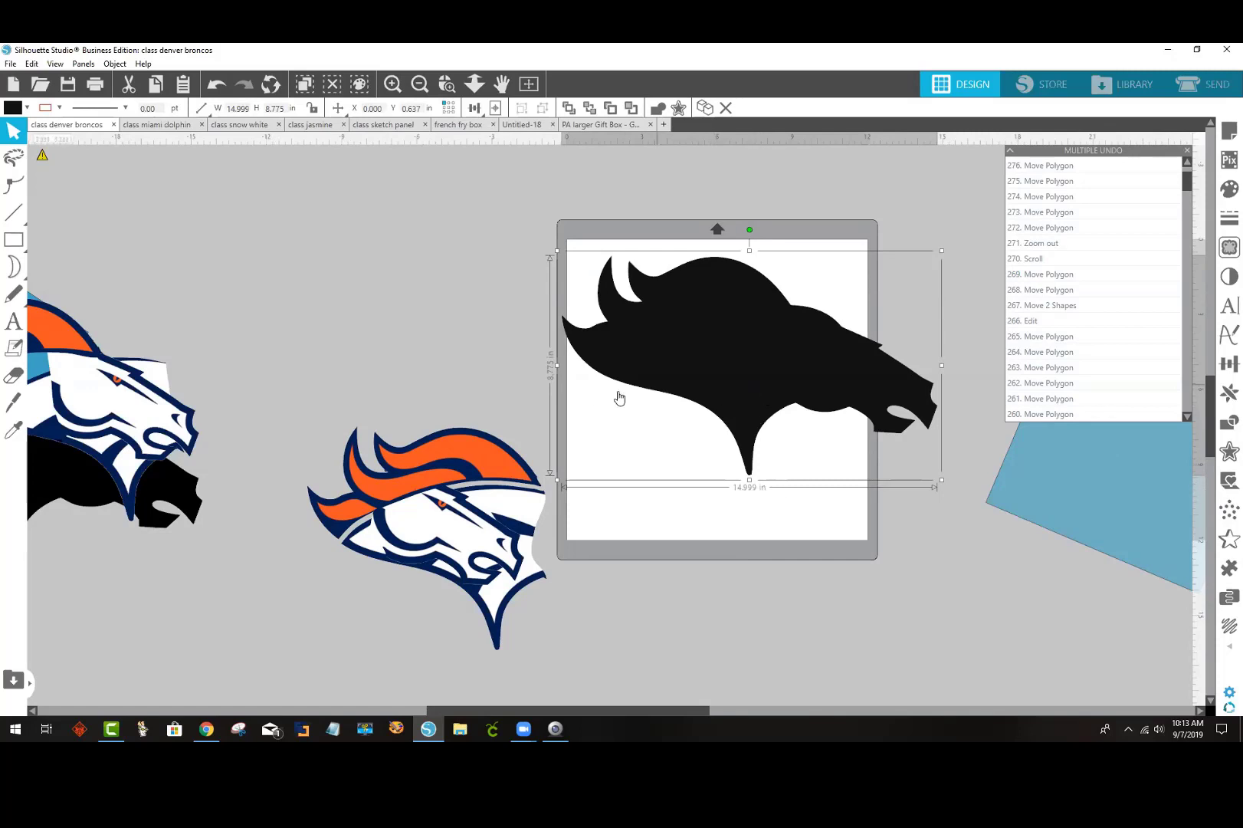
{"action": "left_click", "coordinate": [14, 402]}
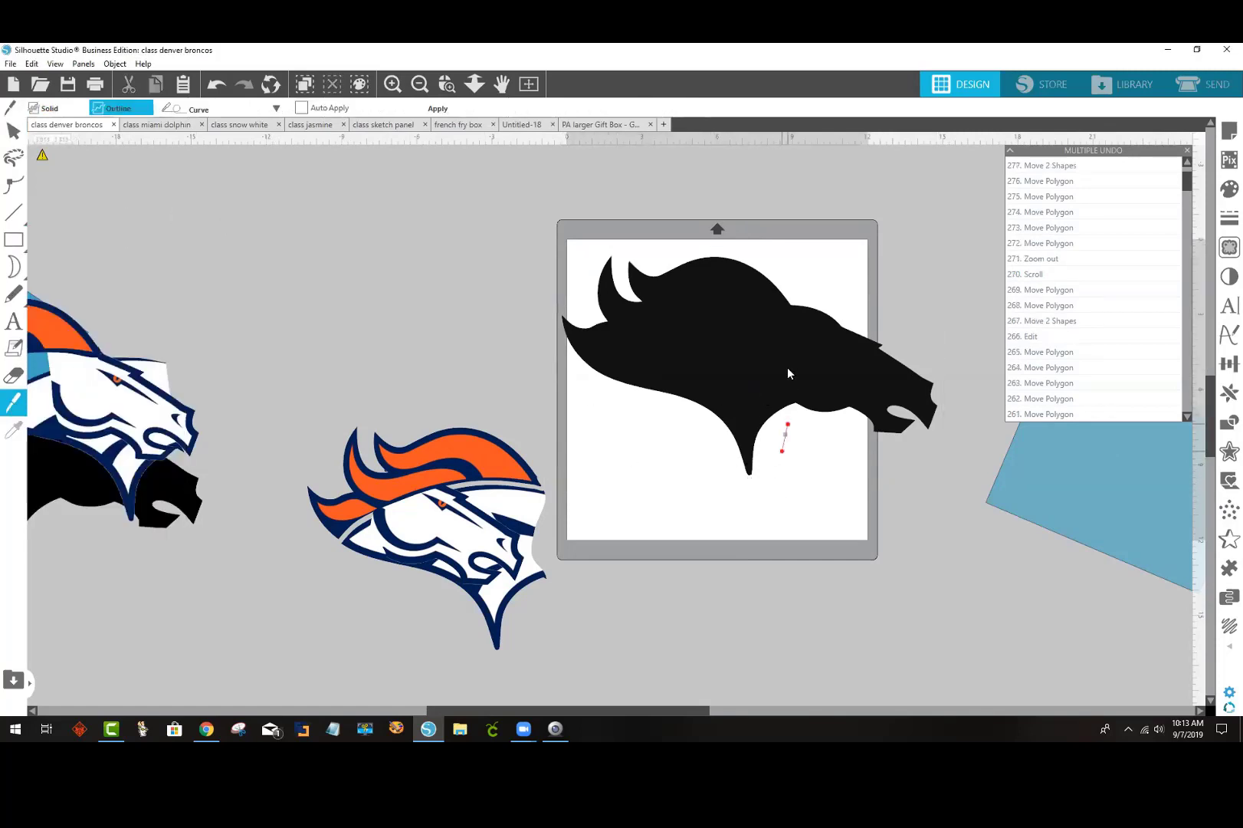
{"action": "left_click_drag", "start_coordinate": [790, 287], "coordinate": [809, 235]}
{"action": "double_click", "coordinate": [809, 234]}
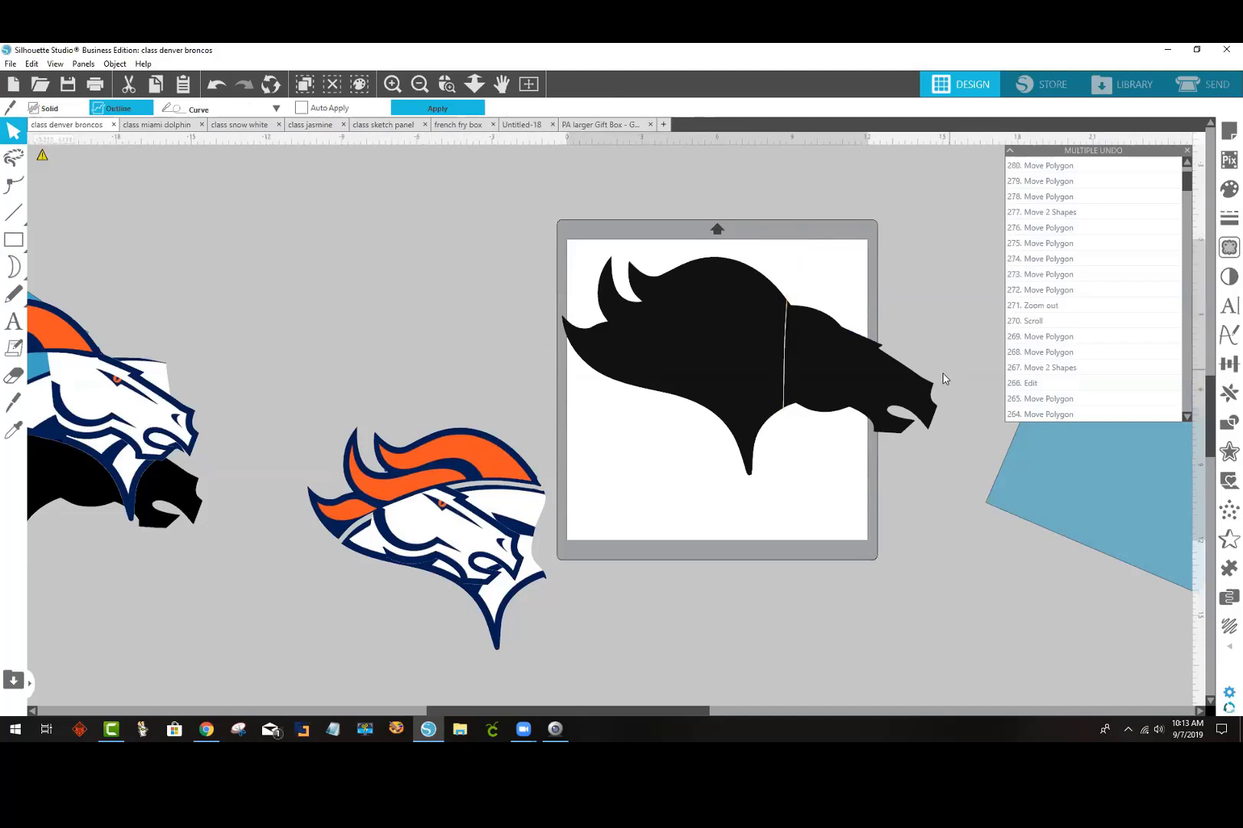
Step: Separate the two black backing pieces along the cut and fit them back together on the page
{"action": "left_click_drag", "start_coordinate": [905, 383], "coordinate": [941, 383]}
{"action": "mouse_move", "coordinate": [718, 388]}
{"action": "left_mouse_down"}
{"action": "mouse_move", "coordinate": [734, 395]}
{"action": "mouse_move", "coordinate": [728, 373]}
{"action": "left_mouse_up"}
{"action": "mouse_move", "coordinate": [855, 360]}
{"action": "left_mouse_down"}
{"action": "mouse_move", "coordinate": [833, 405]}
{"action": "mouse_move", "coordinate": [851, 365]}
{"action": "left_mouse_up"}
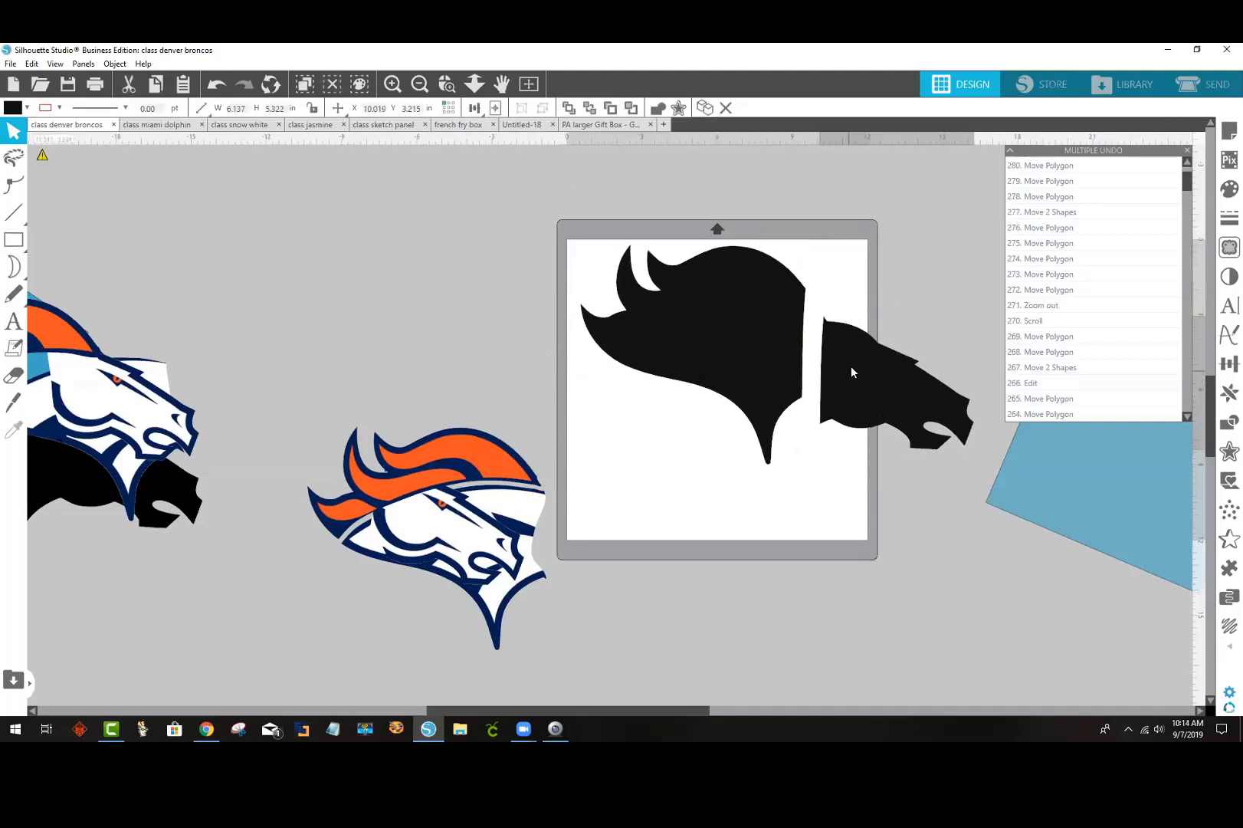
{"action": "mouse_move", "coordinate": [731, 335]}
{"action": "left_mouse_down"}
{"action": "mouse_move", "coordinate": [615, 328]}
{"action": "mouse_move", "coordinate": [698, 351]}
{"action": "mouse_move", "coordinate": [722, 334]}
{"action": "left_mouse_up"}
{"action": "left_click_drag", "start_coordinate": [860, 358], "coordinate": [839, 336]}
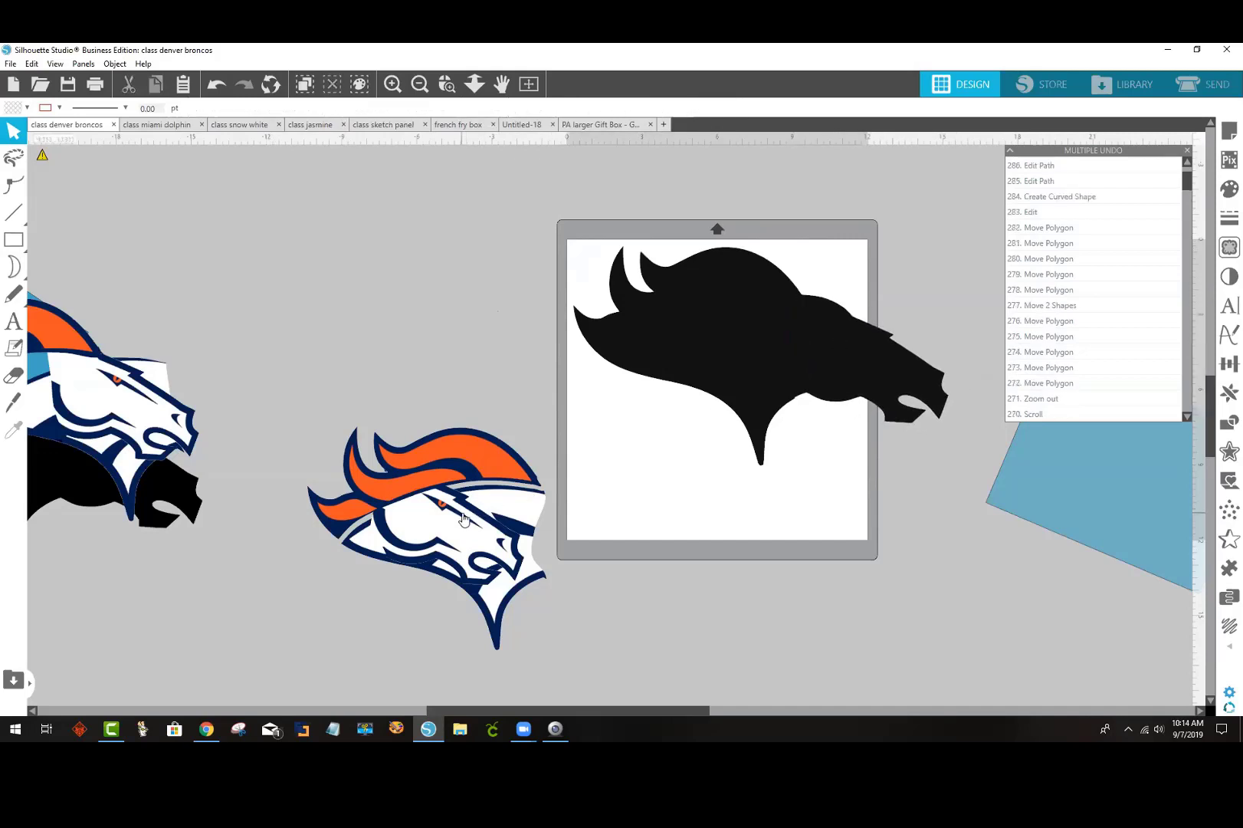
Step: Bring the logo's head piece to the front and position it over the mane and neck pieces
{"action": "left_click_drag", "start_coordinate": [782, 346], "coordinate": [497, 569]}
{"action": "right_click", "coordinate": [498, 569]}
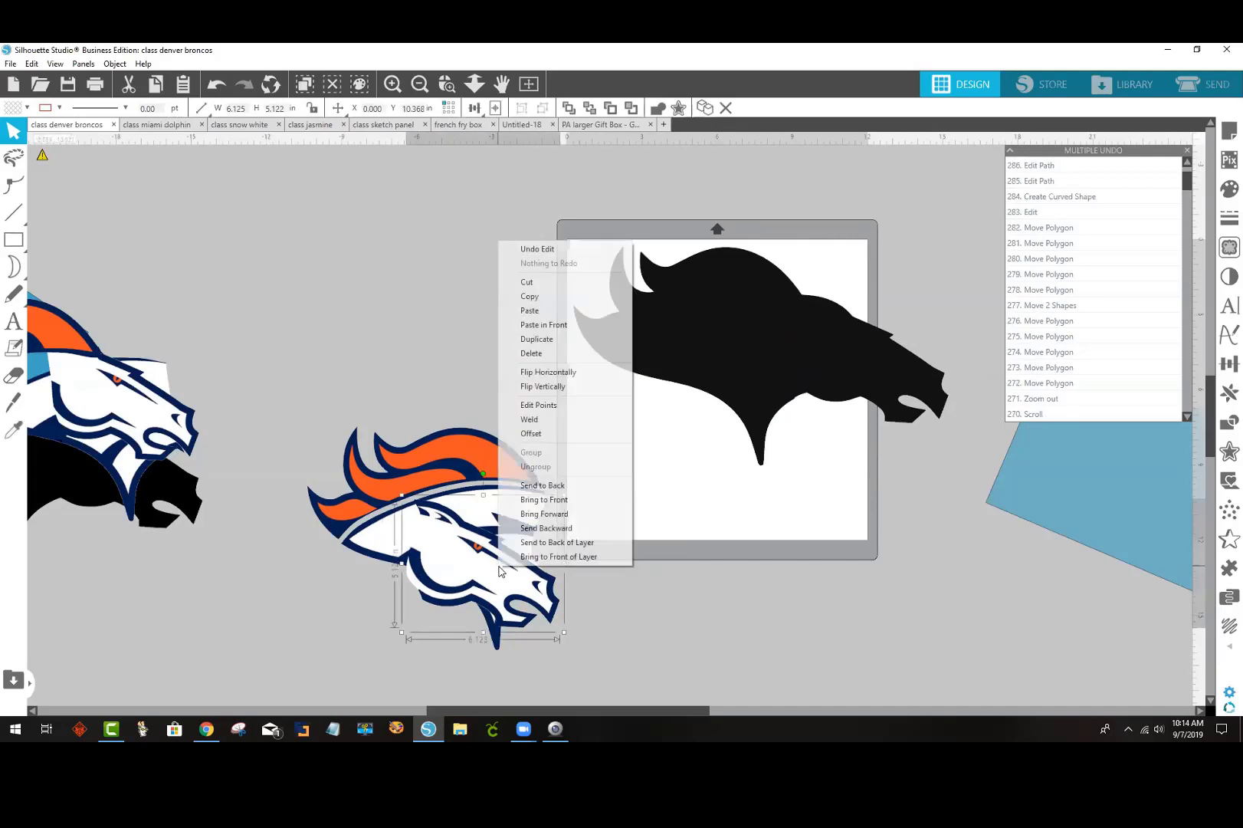
{"action": "left_click", "coordinate": [565, 503]}
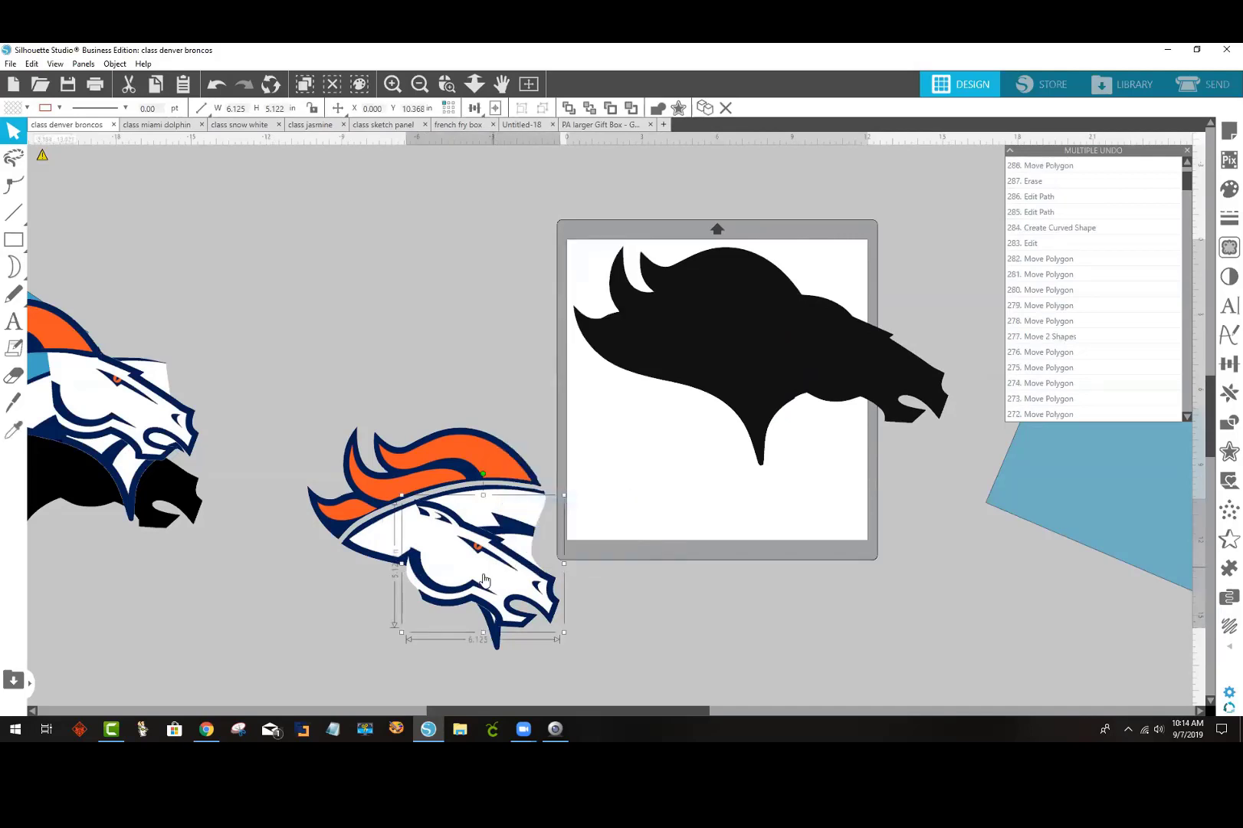
{"action": "left_click_drag", "start_coordinate": [482, 576], "coordinate": [453, 506]}
Step: Pull the black mane-and-neck piece well away from the black head piece to open a wide gap between them
{"action": "left_click_drag", "start_coordinate": [655, 357], "coordinate": [535, 338]}
{"action": "left_click_drag", "start_coordinate": [807, 338], "coordinate": [815, 340]}
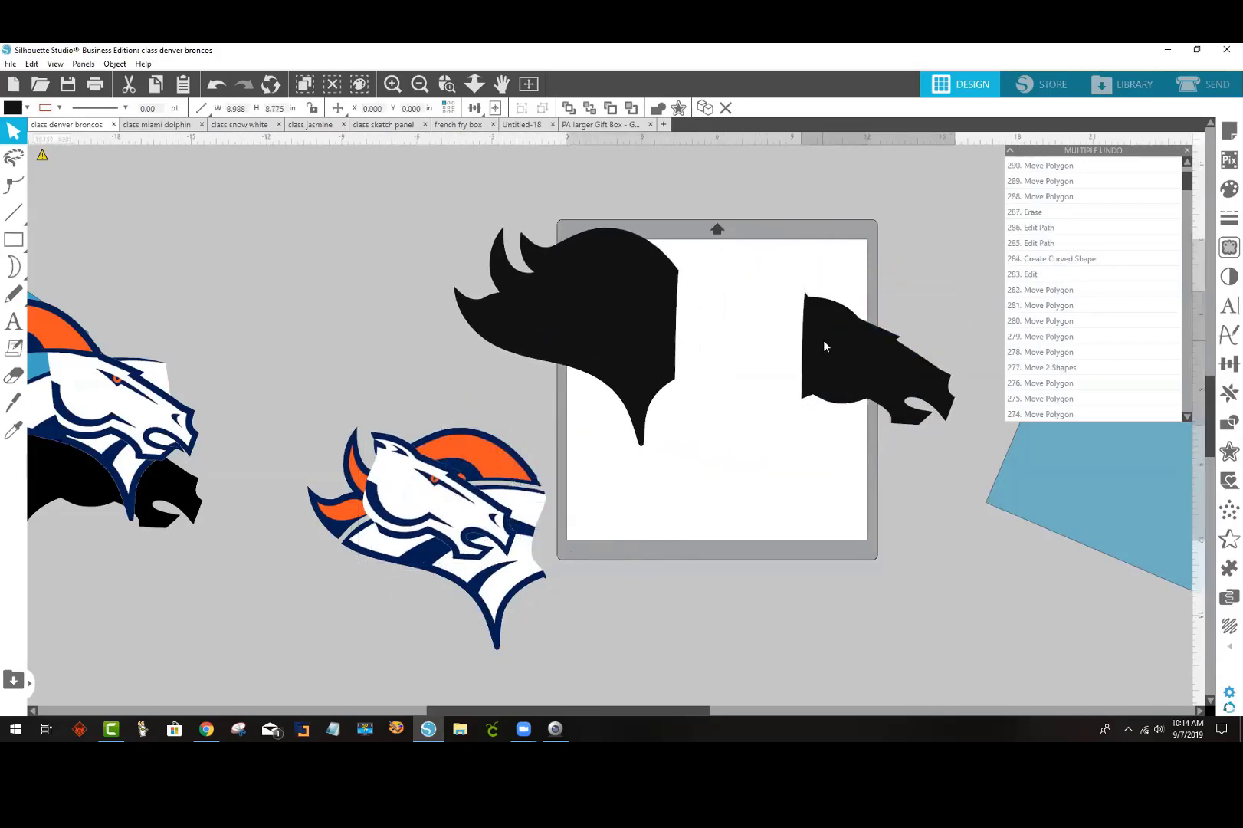
{"action": "left_click", "coordinate": [705, 347]}
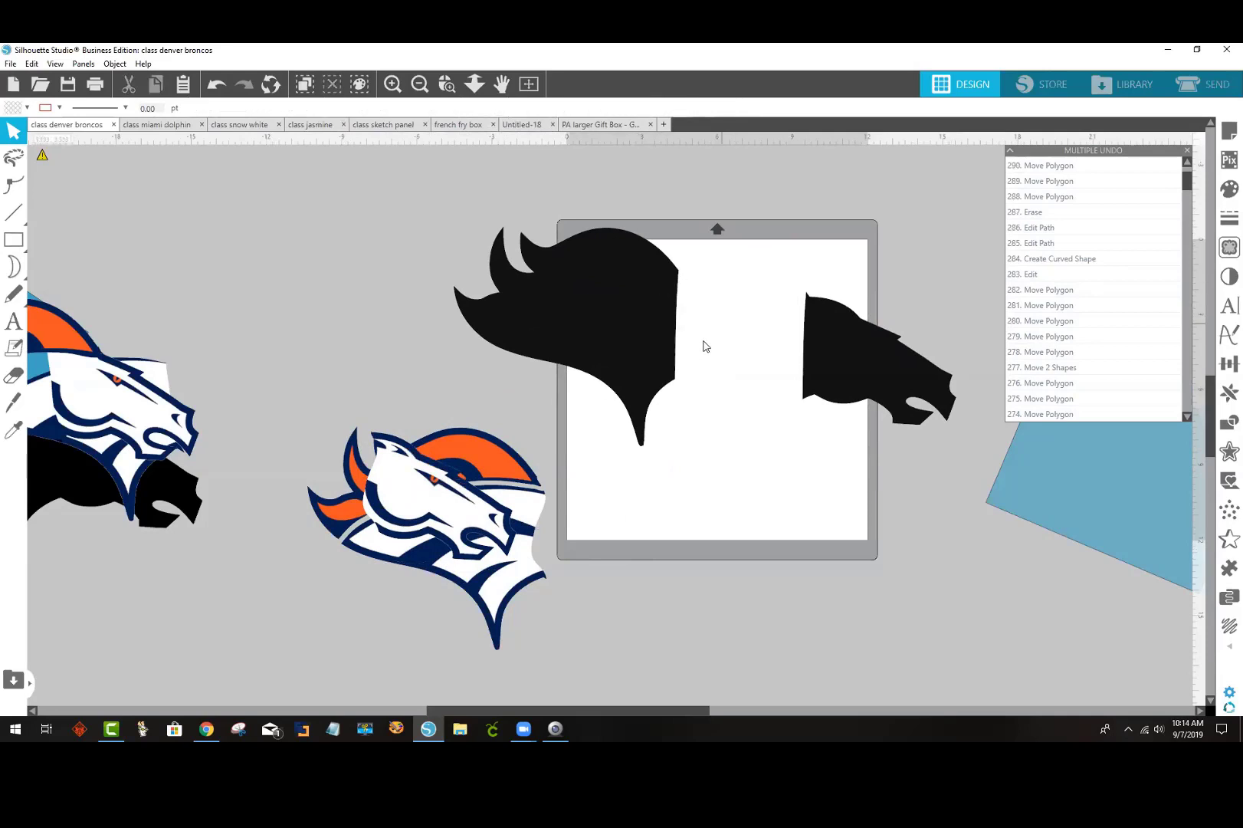
Step: Draw a rectangle about 3.7 by 3.2 in overlapping the straight cut edge of the black mane-and-neck piece
{"action": "left_click", "coordinate": [660, 320]}
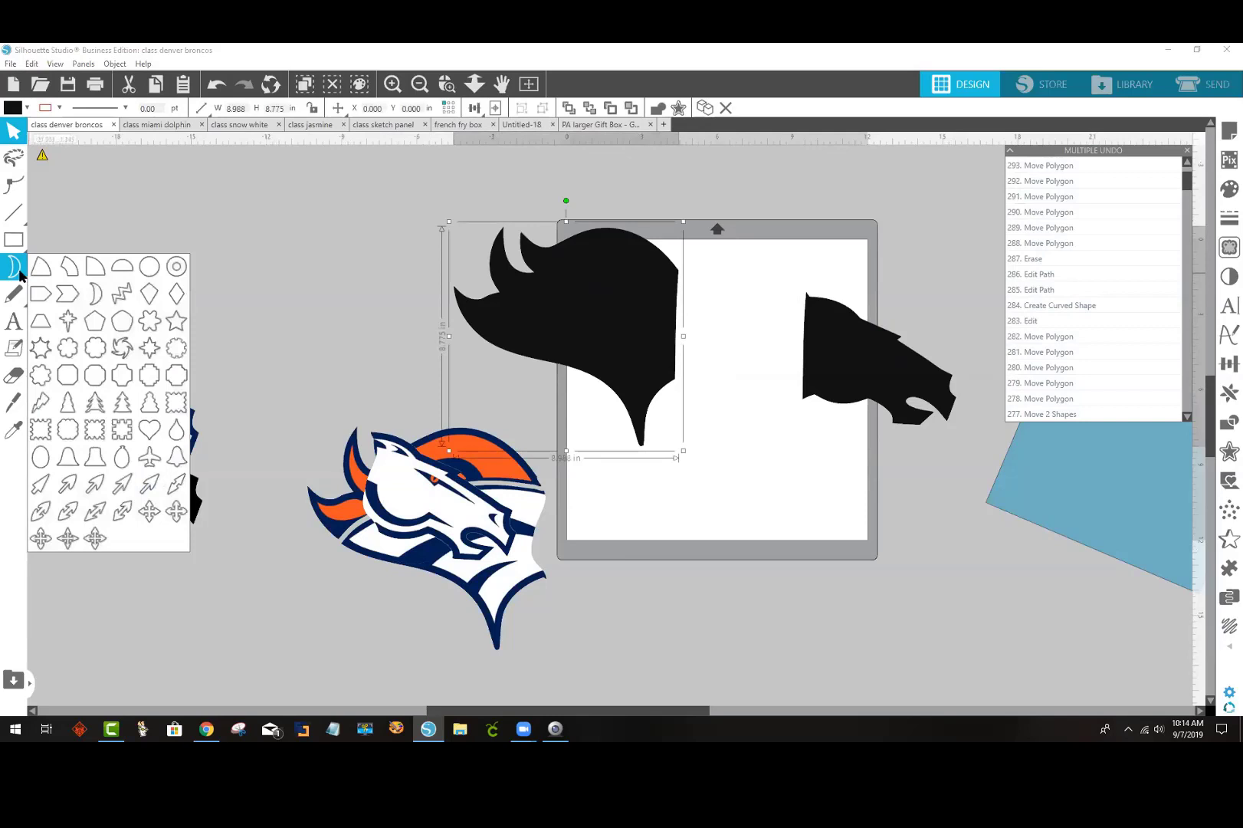
{"action": "mouse_move", "coordinate": [28, 249]}
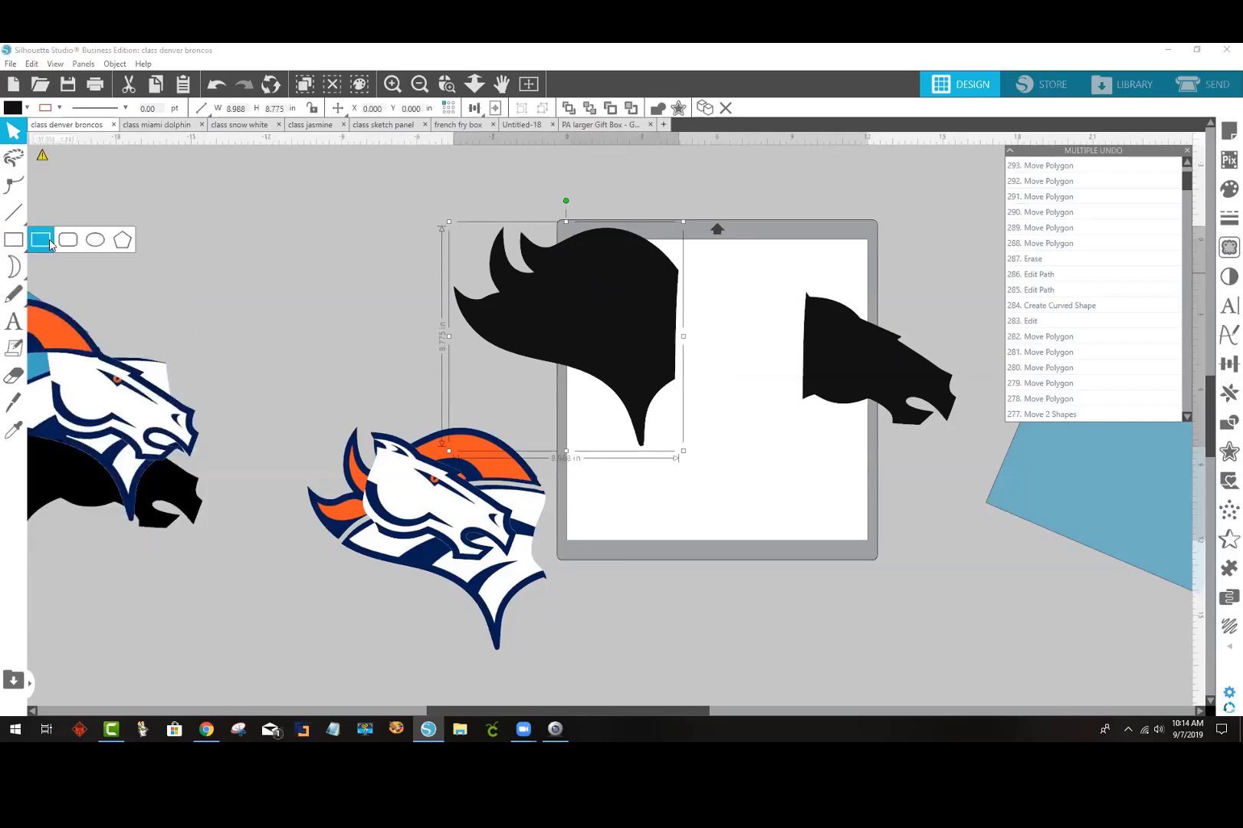
{"action": "left_click", "coordinate": [50, 244]}
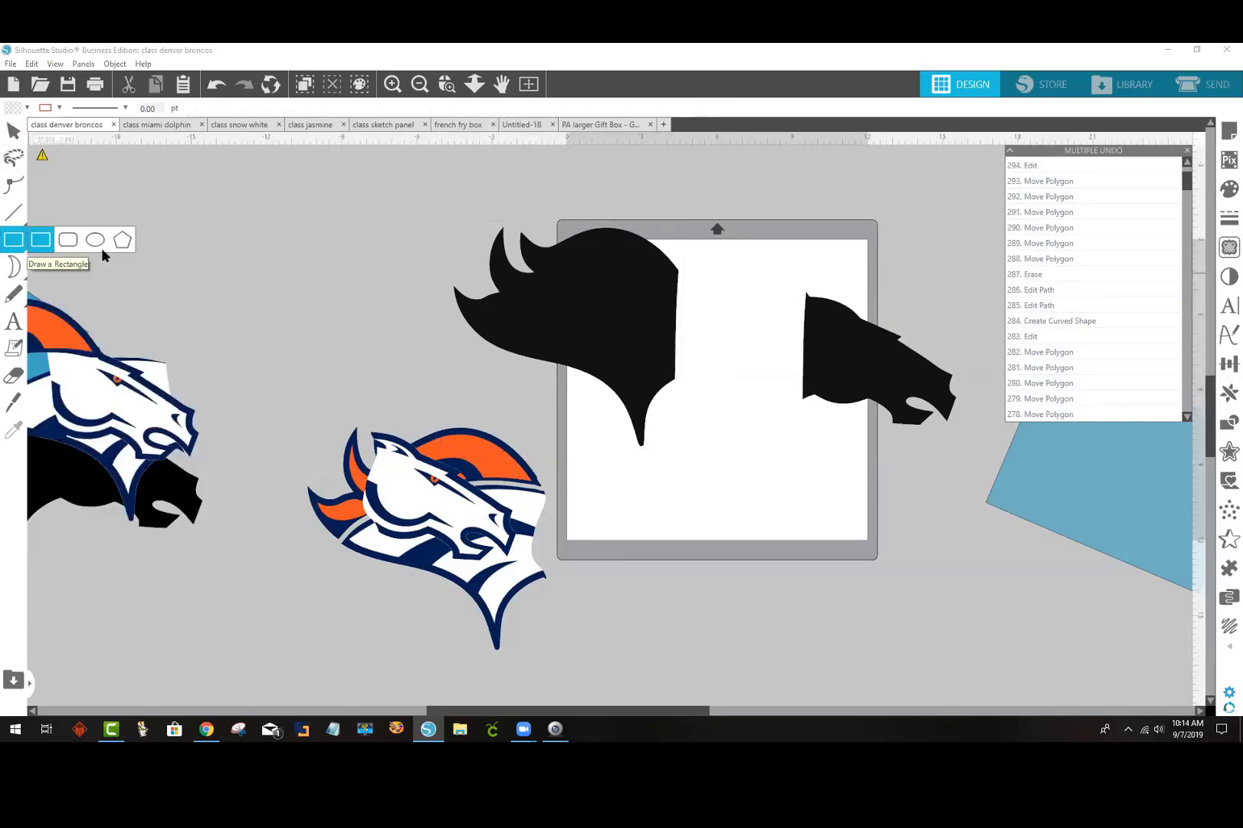
{"action": "left_click_drag", "start_coordinate": [652, 272], "coordinate": [709, 375]}
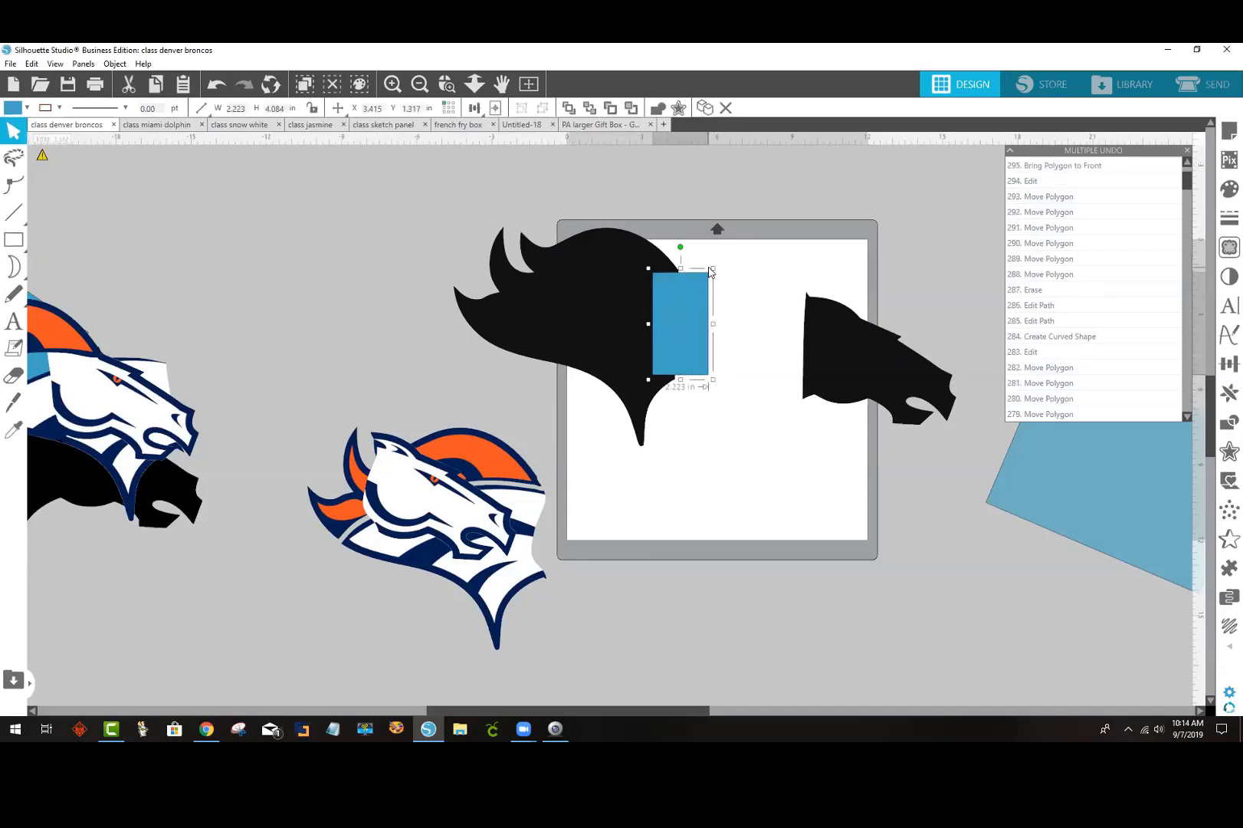
{"action": "left_click_drag", "start_coordinate": [711, 266], "coordinate": [683, 329]}
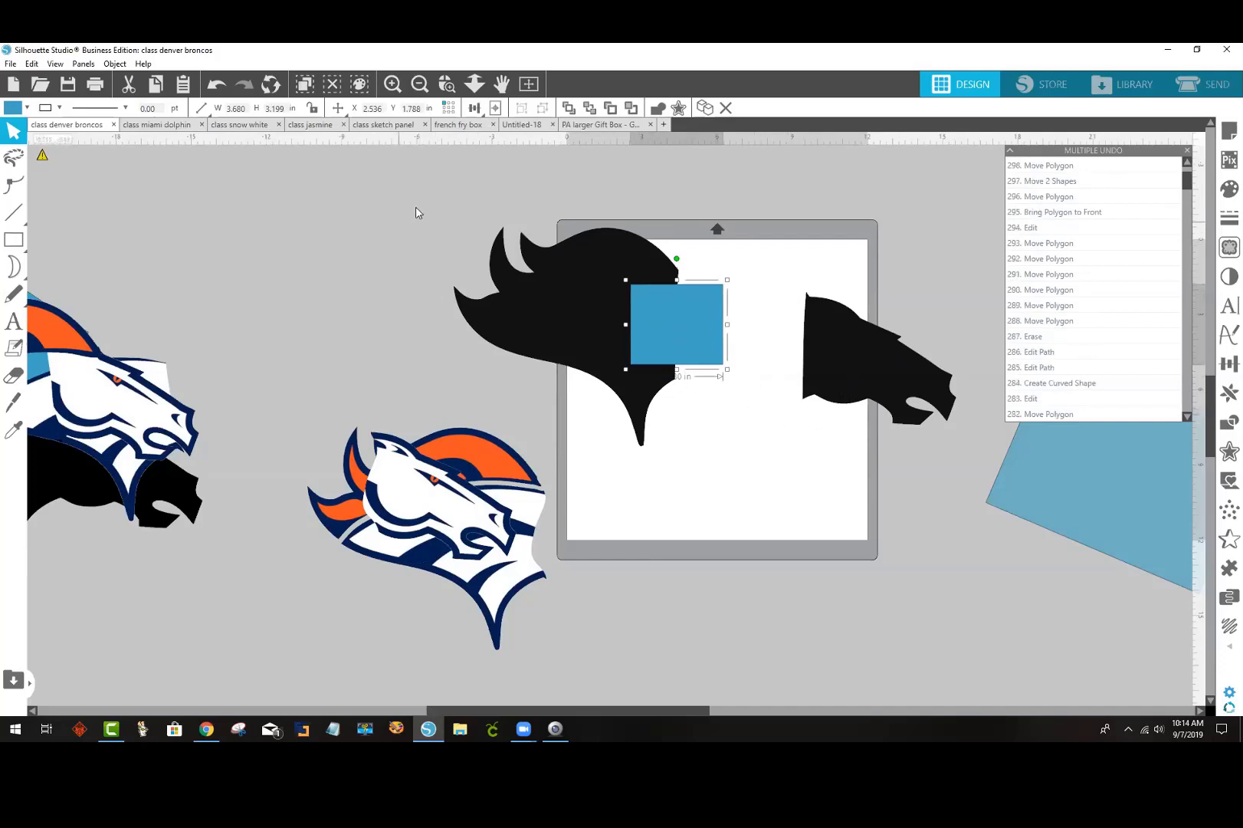
Step: Weld the rectangle to the black mane-and-neck piece so it forms an overlap tab on the cut edge
{"action": "left_click_drag", "start_coordinate": [415, 208], "coordinate": [706, 344]}
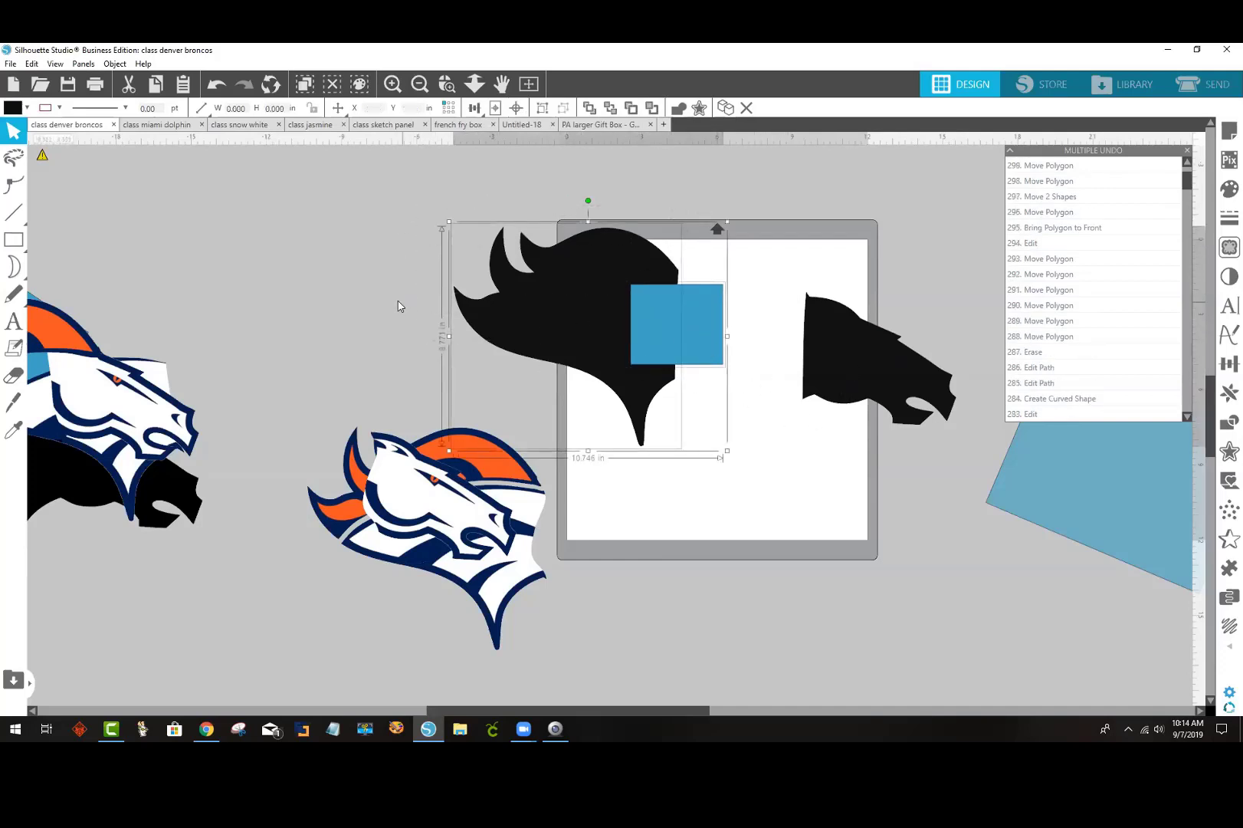
{"action": "left_click", "coordinate": [494, 376]}
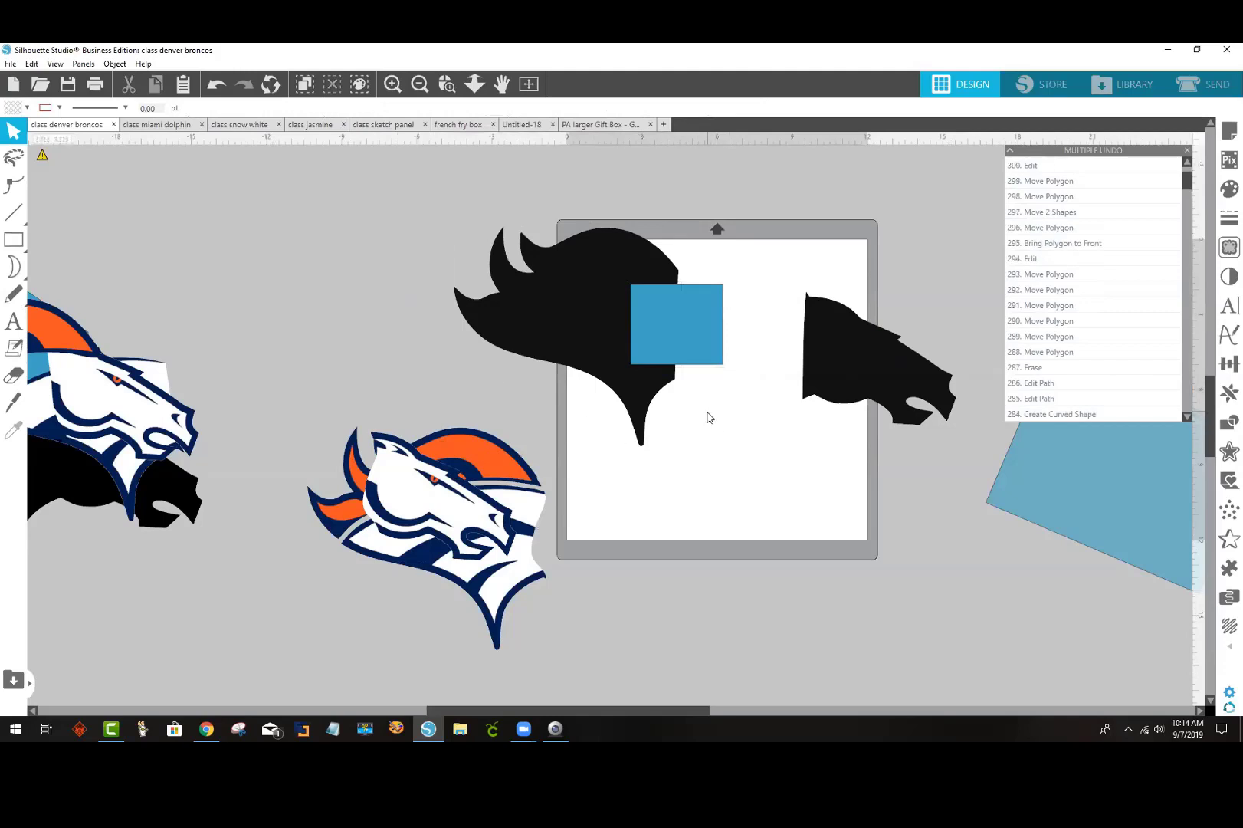
{"action": "left_click", "coordinate": [623, 292]}
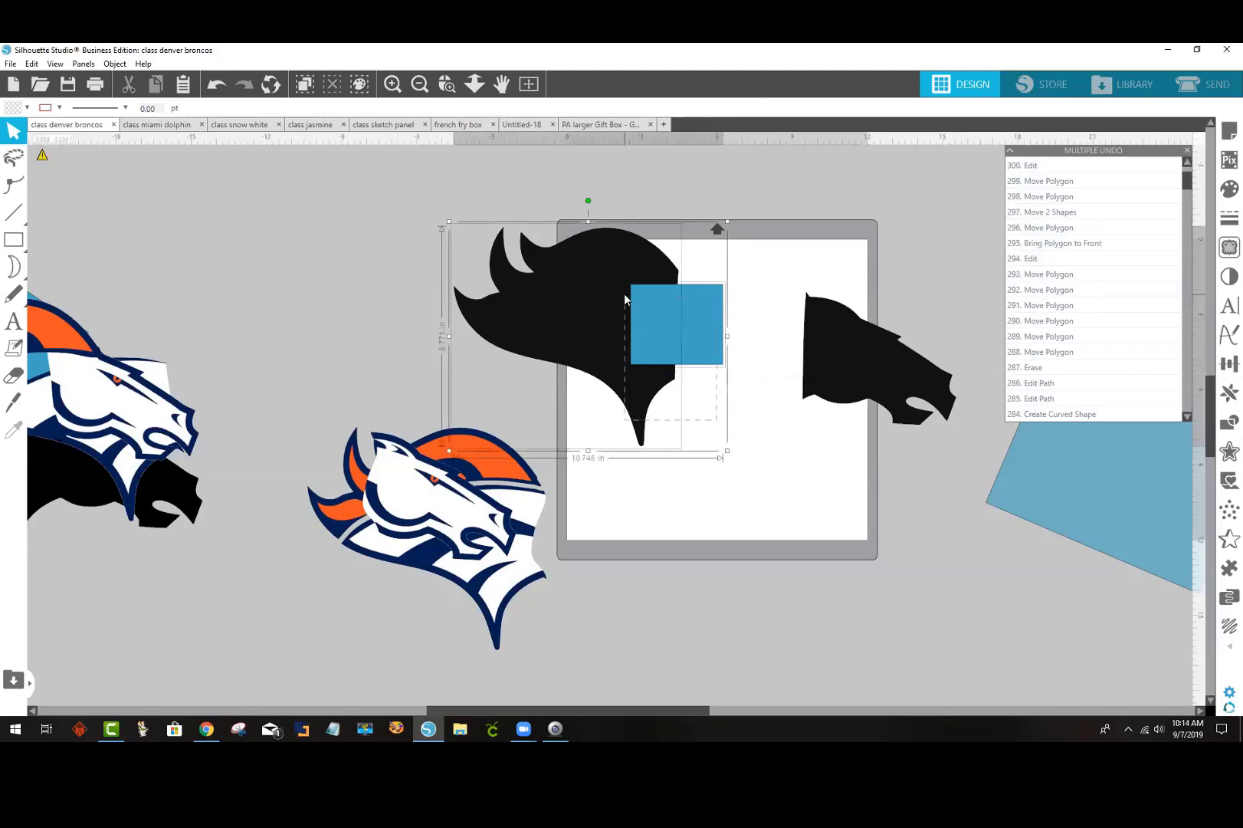
{"action": "right_click", "coordinate": [648, 350]}
{"action": "left_click", "coordinate": [724, 524]}
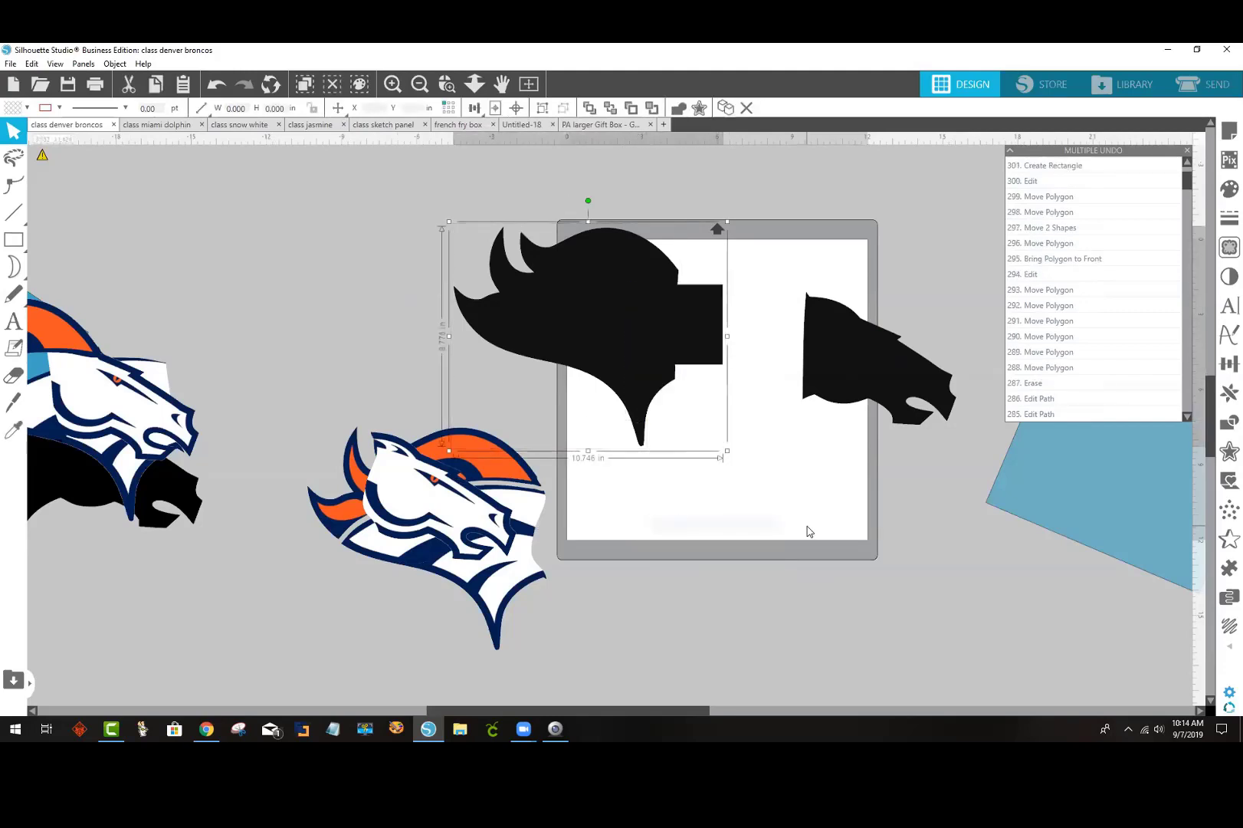
Step: Test-fit the black head piece over the tab of the mane-and-neck piece, and move the head back off it
{"action": "left_click_drag", "start_coordinate": [650, 344], "coordinate": [716, 290]}
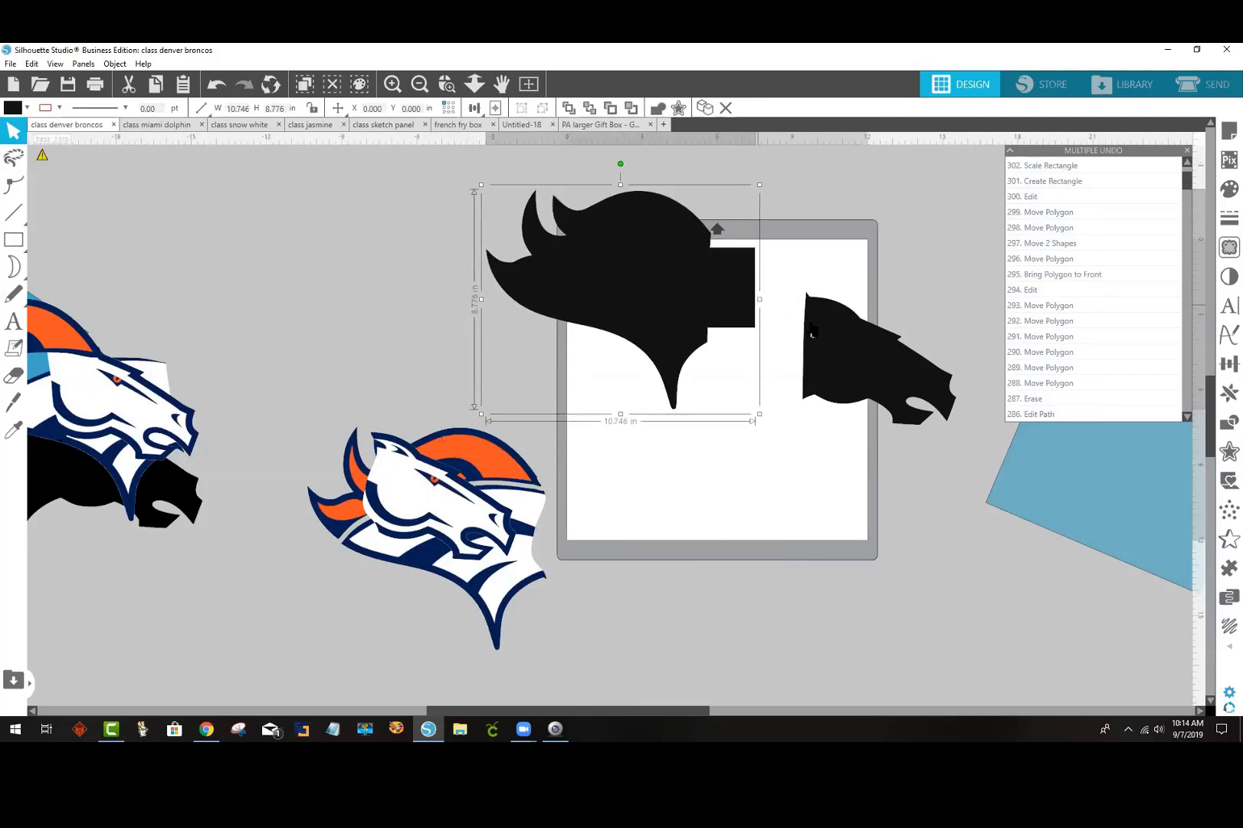
{"action": "left_click_drag", "start_coordinate": [882, 366], "coordinate": [787, 304]}
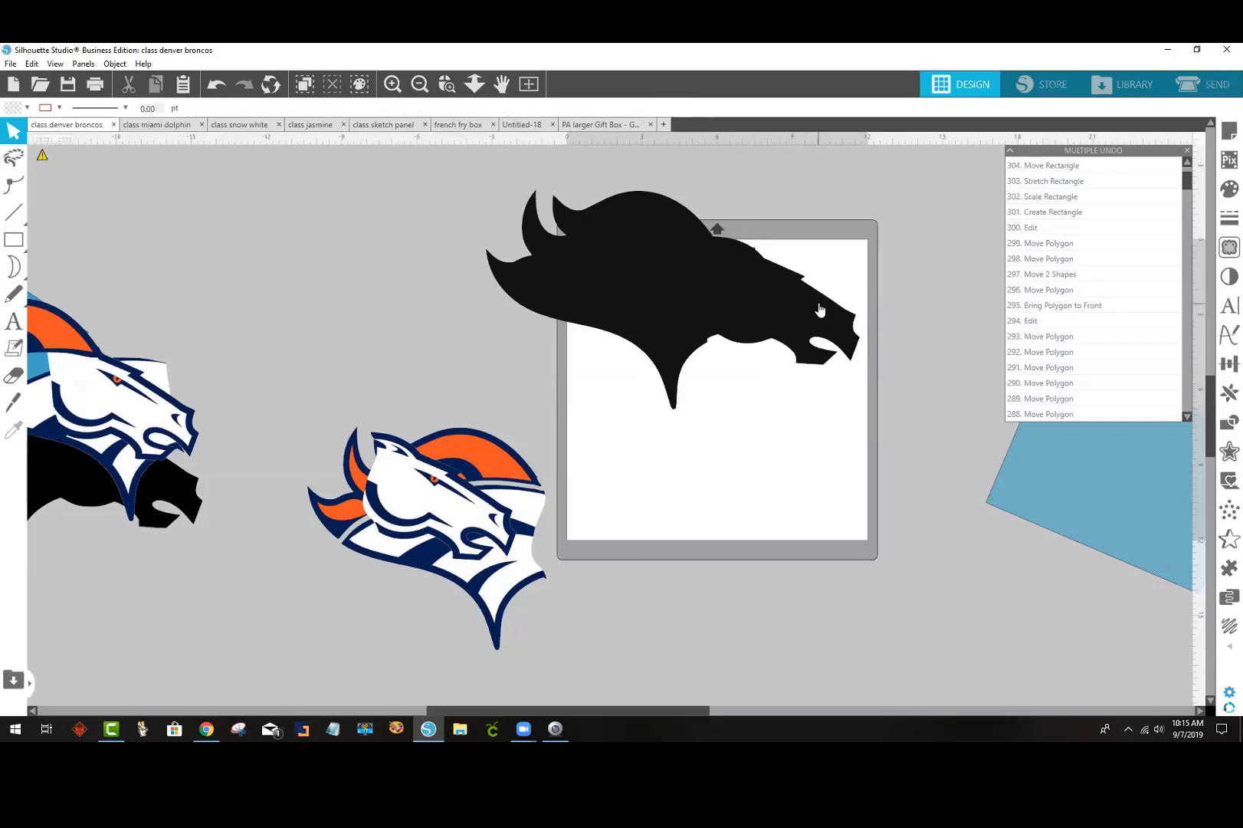
{"action": "left_click_drag", "start_coordinate": [766, 300], "coordinate": [806, 421]}
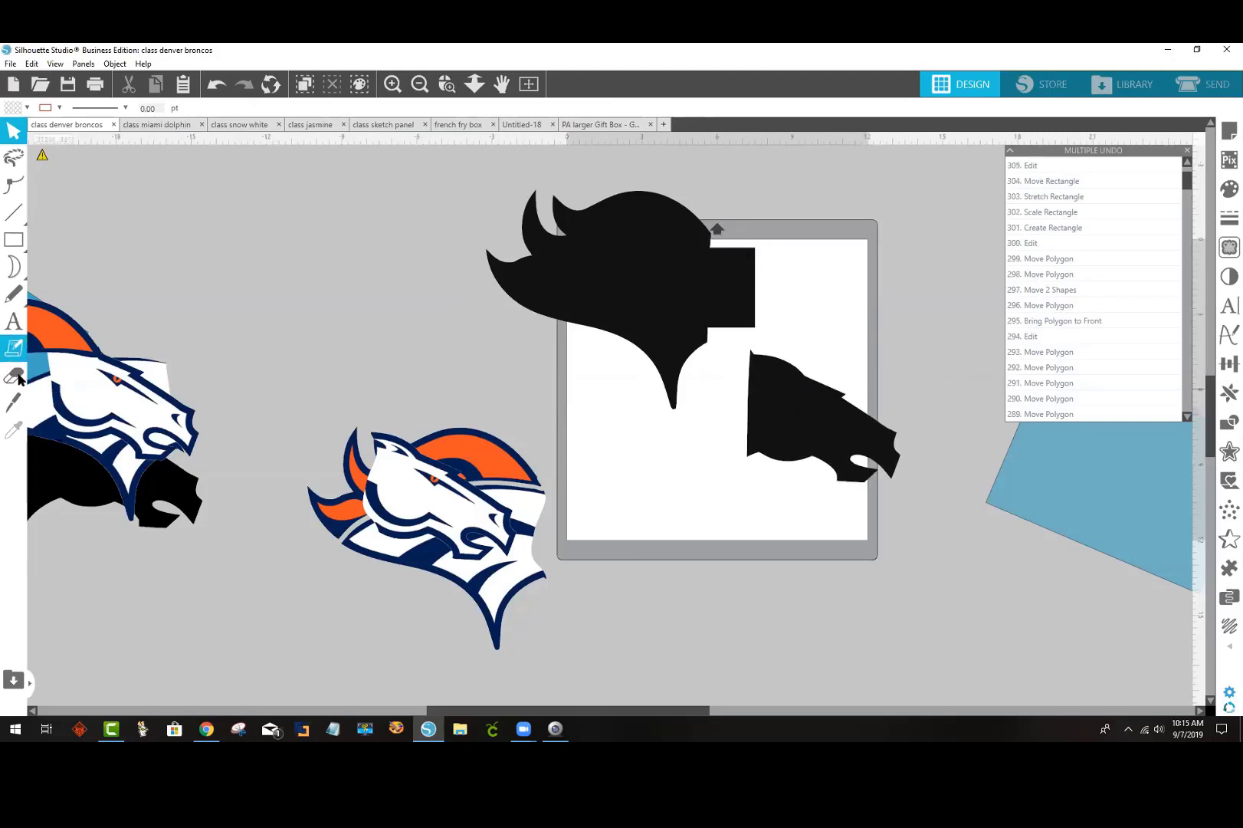
Step: Knife-cut the tab's upper outer corner along a curve and delete the small sliver
{"action": "left_click", "coordinate": [21, 401]}
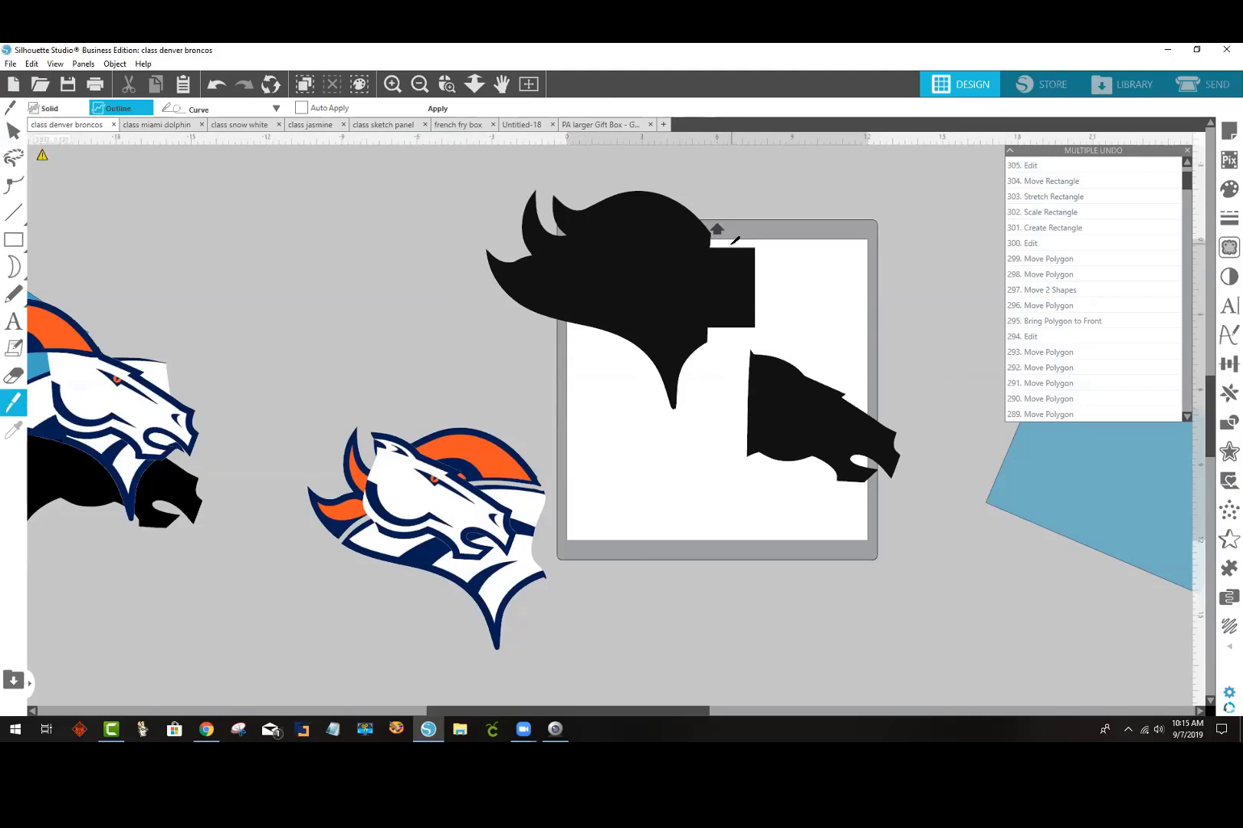
{"action": "left_click", "coordinate": [731, 244]}
{"action": "left_click", "coordinate": [784, 279]}
{"action": "double_click", "coordinate": [777, 311]}
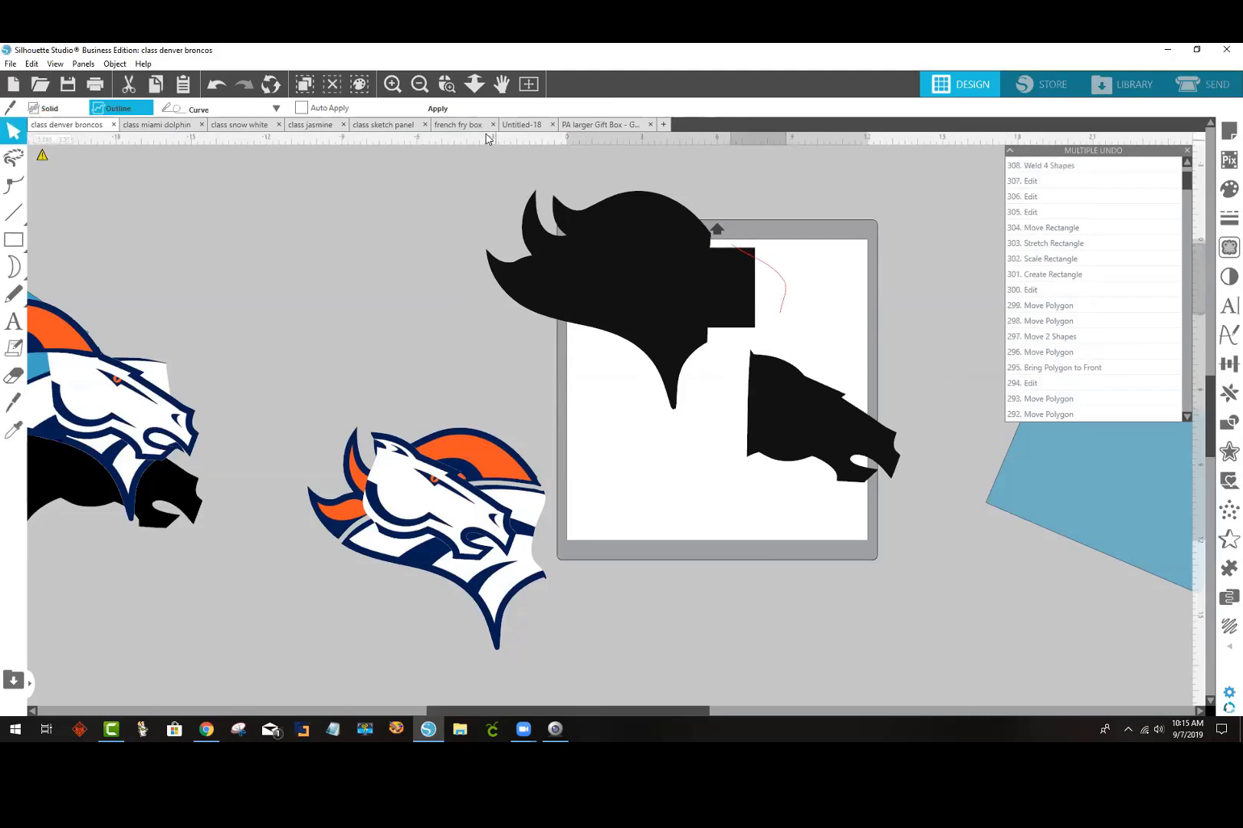
{"action": "left_click", "coordinate": [438, 108]}
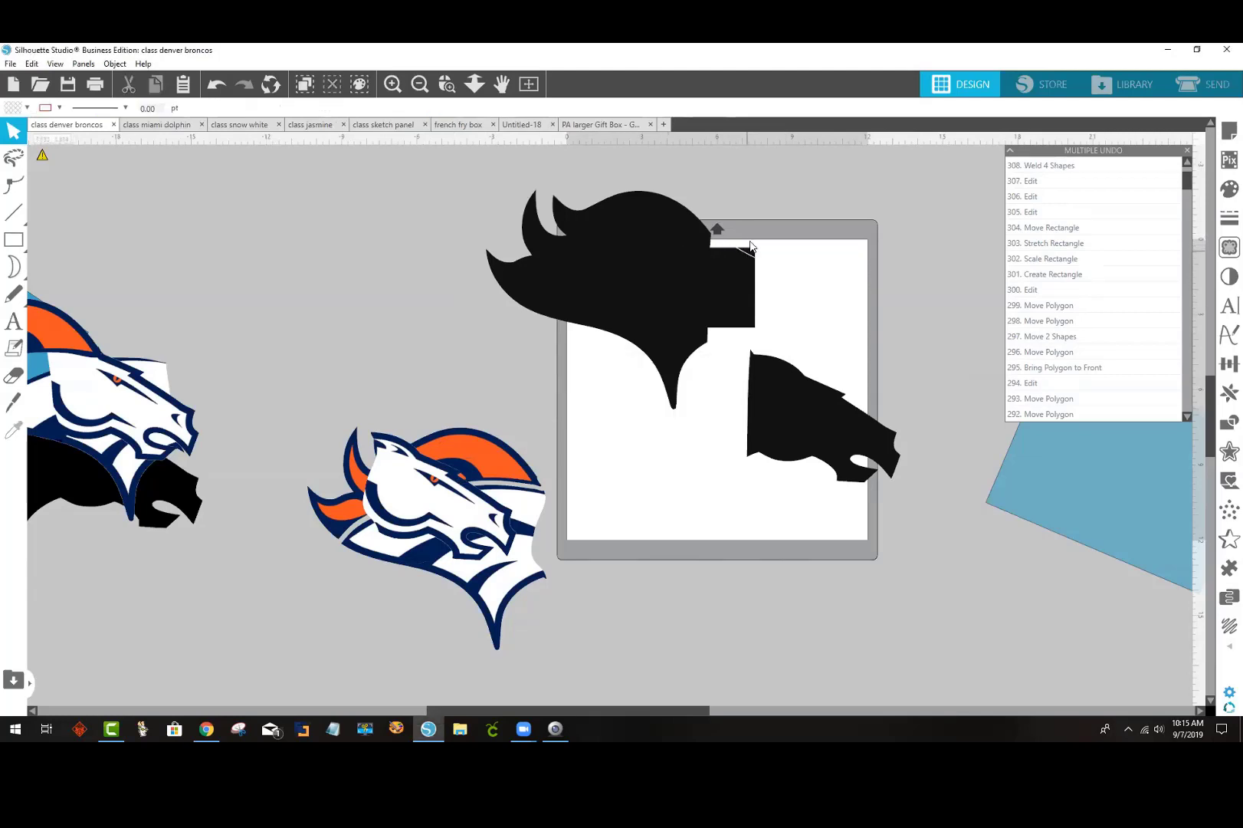
{"action": "left_click_drag", "start_coordinate": [750, 246], "coordinate": [761, 231]}
{"action": "key", "text": "Delete"}
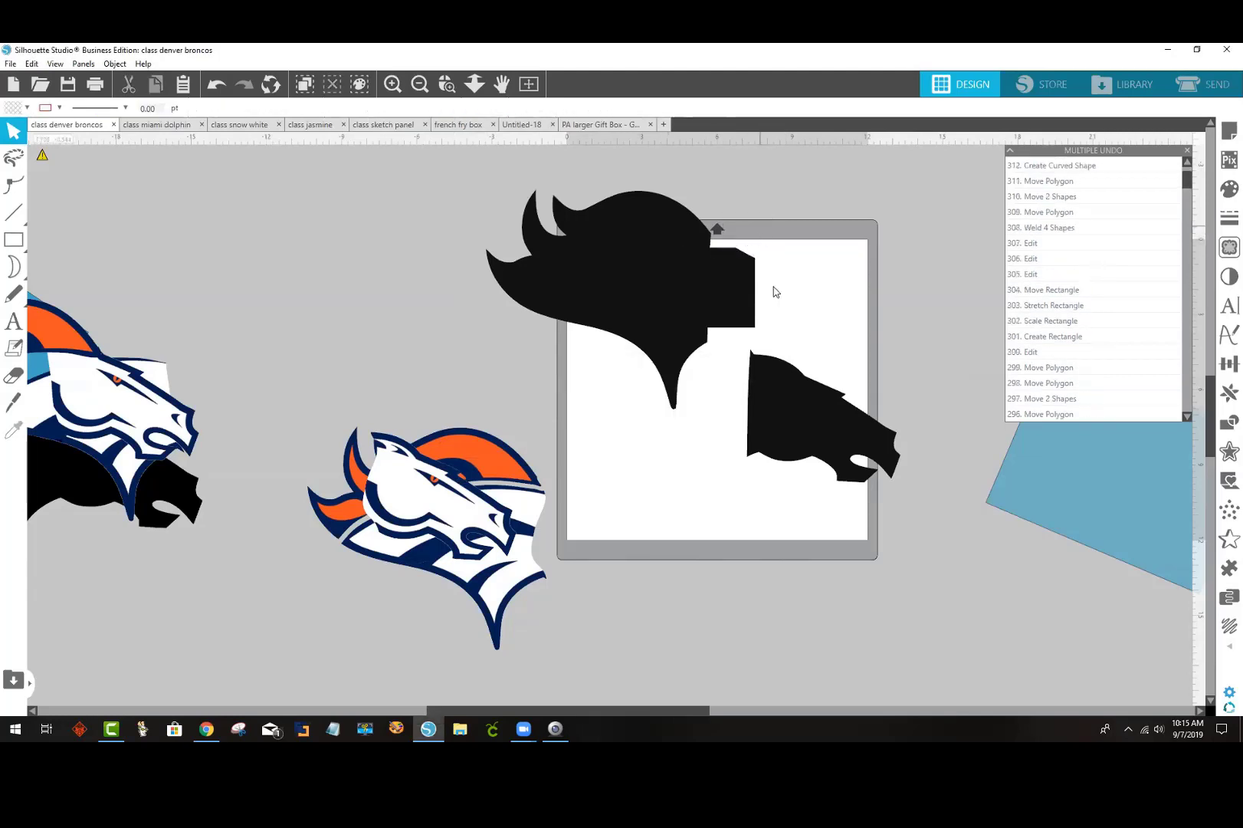
Step: Fit the black head piece over the trimmed tab so the backing silhouette is whole, adjusting the pieces' alignment
{"action": "left_click_drag", "start_coordinate": [791, 394], "coordinate": [749, 272]}
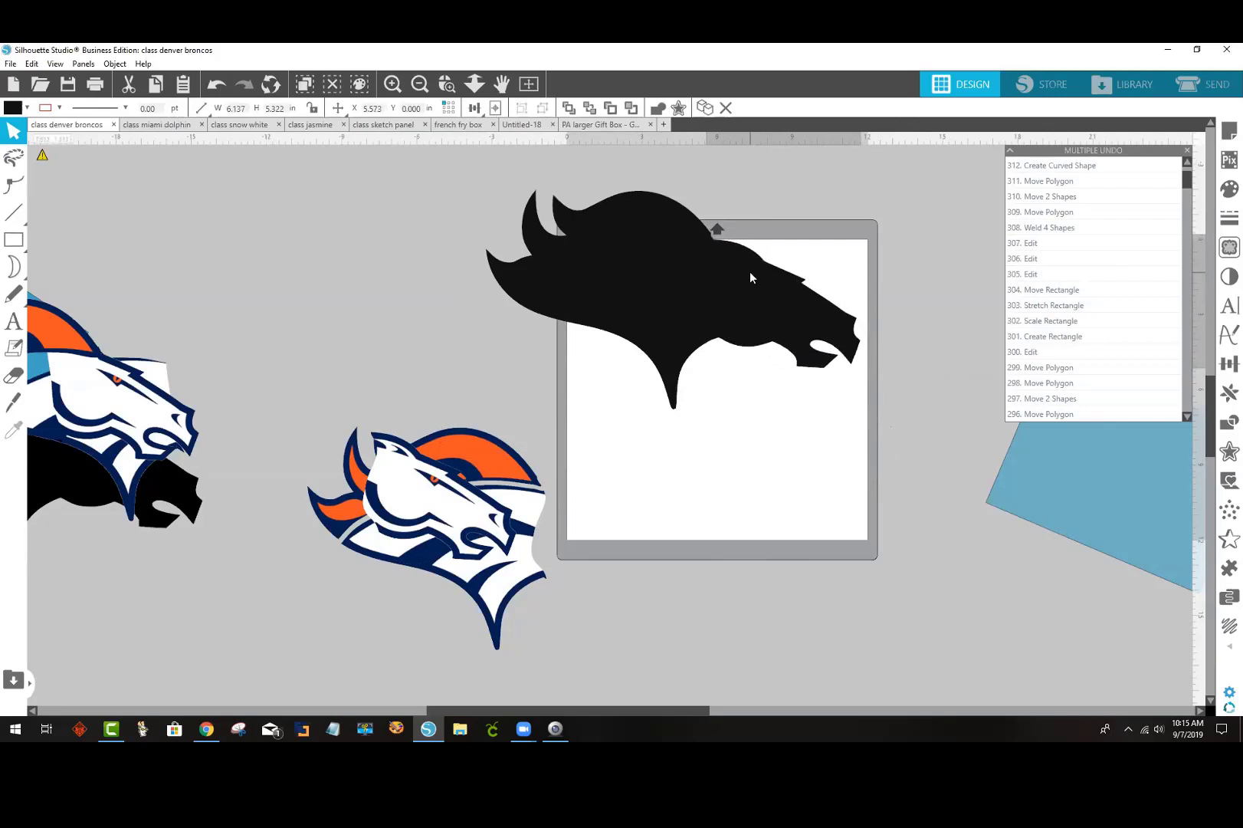
{"action": "left_click", "coordinate": [749, 405]}
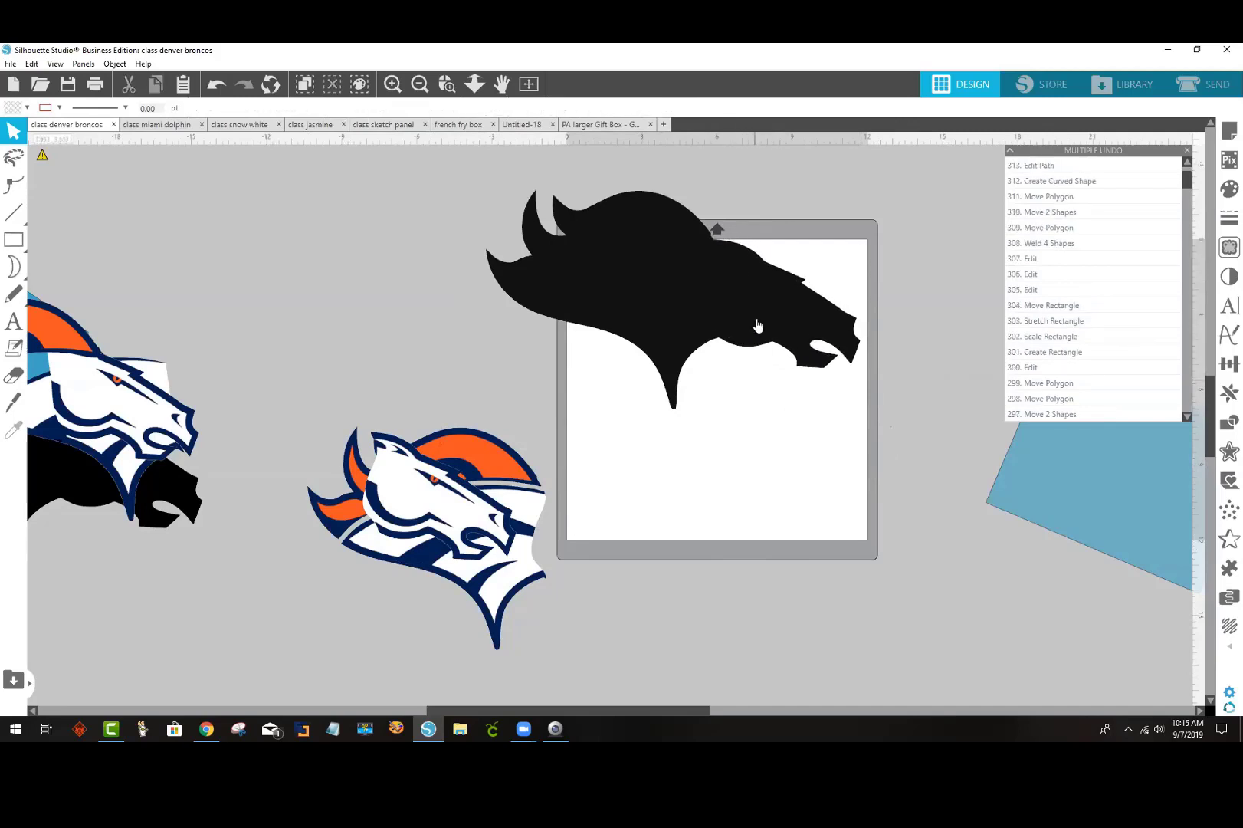
{"action": "mouse_move", "coordinate": [757, 325]}
{"action": "left_mouse_down"}
{"action": "mouse_move", "coordinate": [830, 313]}
{"action": "mouse_move", "coordinate": [756, 305]}
{"action": "mouse_move", "coordinate": [785, 311]}
{"action": "mouse_move", "coordinate": [758, 315]}
{"action": "mouse_move", "coordinate": [734, 299]}
{"action": "left_mouse_up"}
{"action": "left_click", "coordinate": [755, 392]}
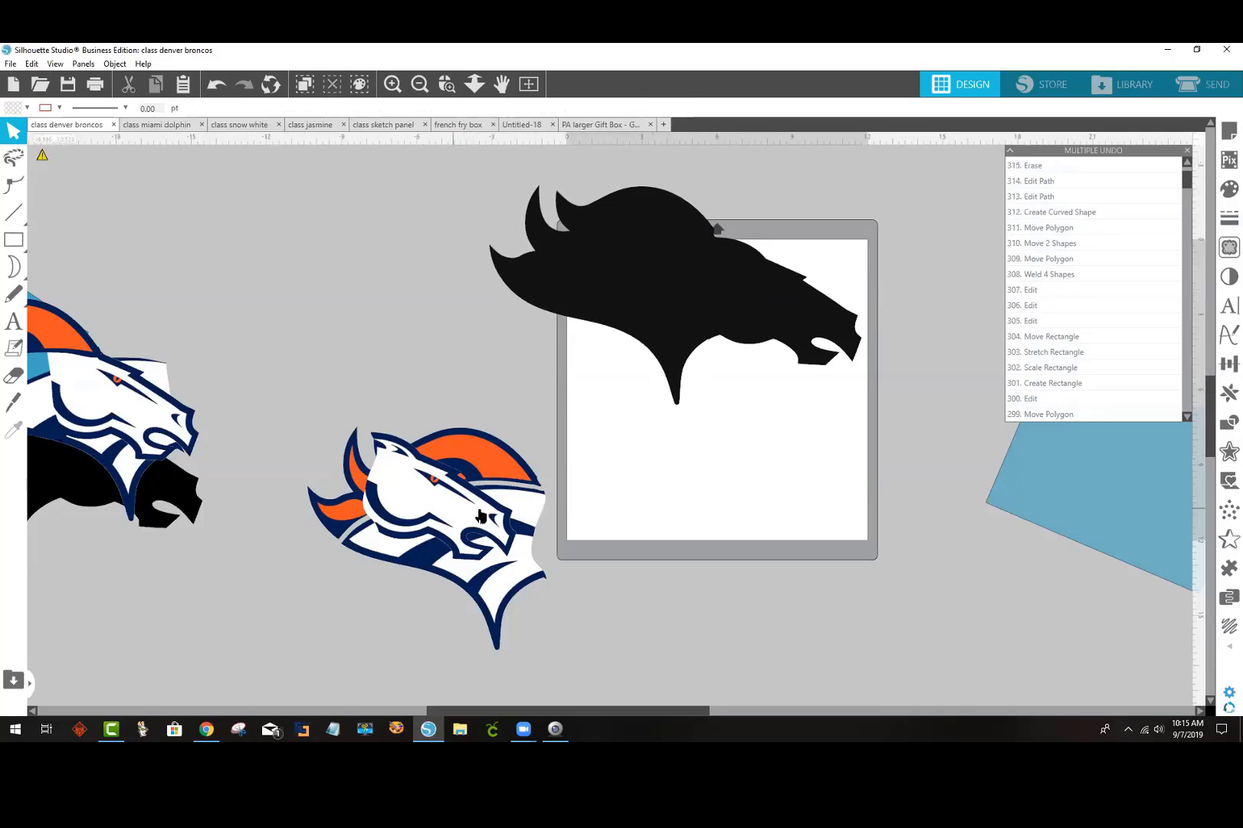
Step: Shift the logo's mane and neck pieces up and set the head piece beside them with a slight gap
{"action": "left_click_drag", "start_coordinate": [458, 515], "coordinate": [692, 522]}
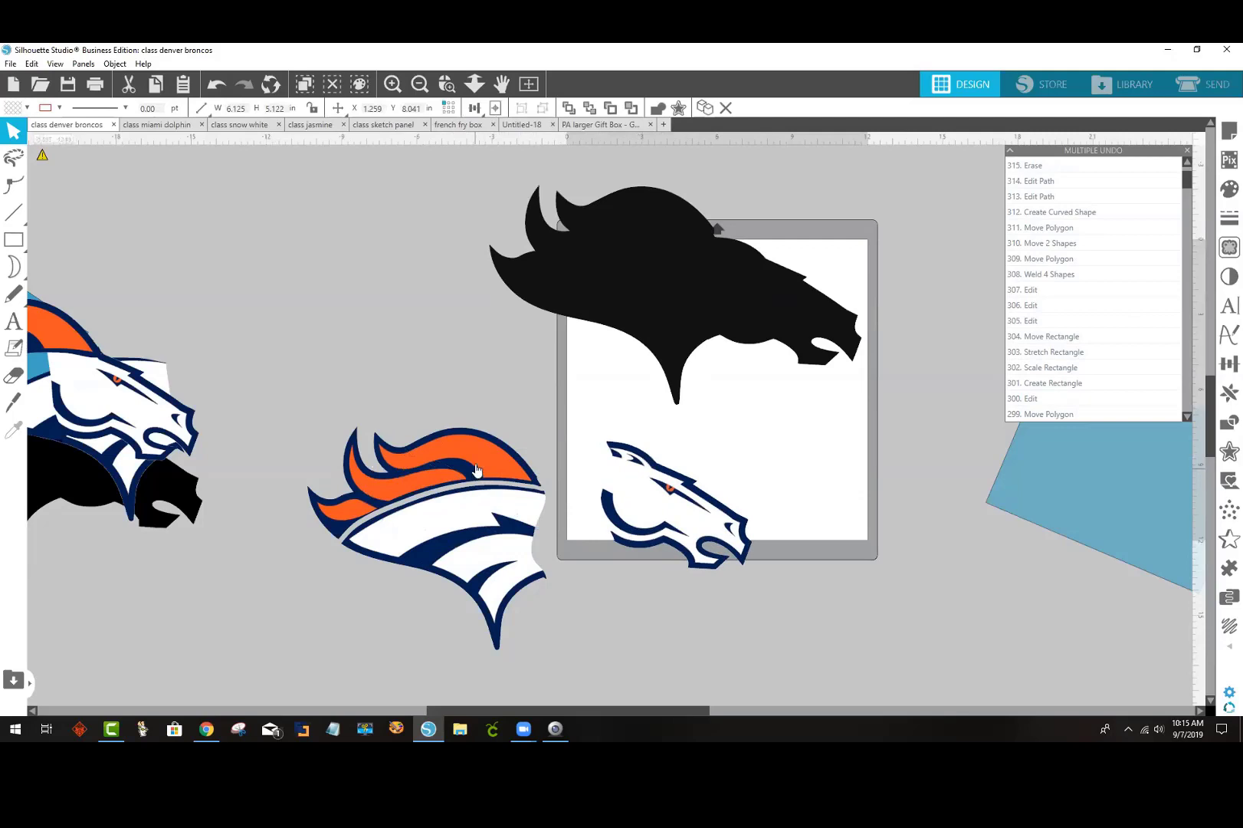
{"action": "left_click_drag", "start_coordinate": [480, 501], "coordinate": [492, 418]}
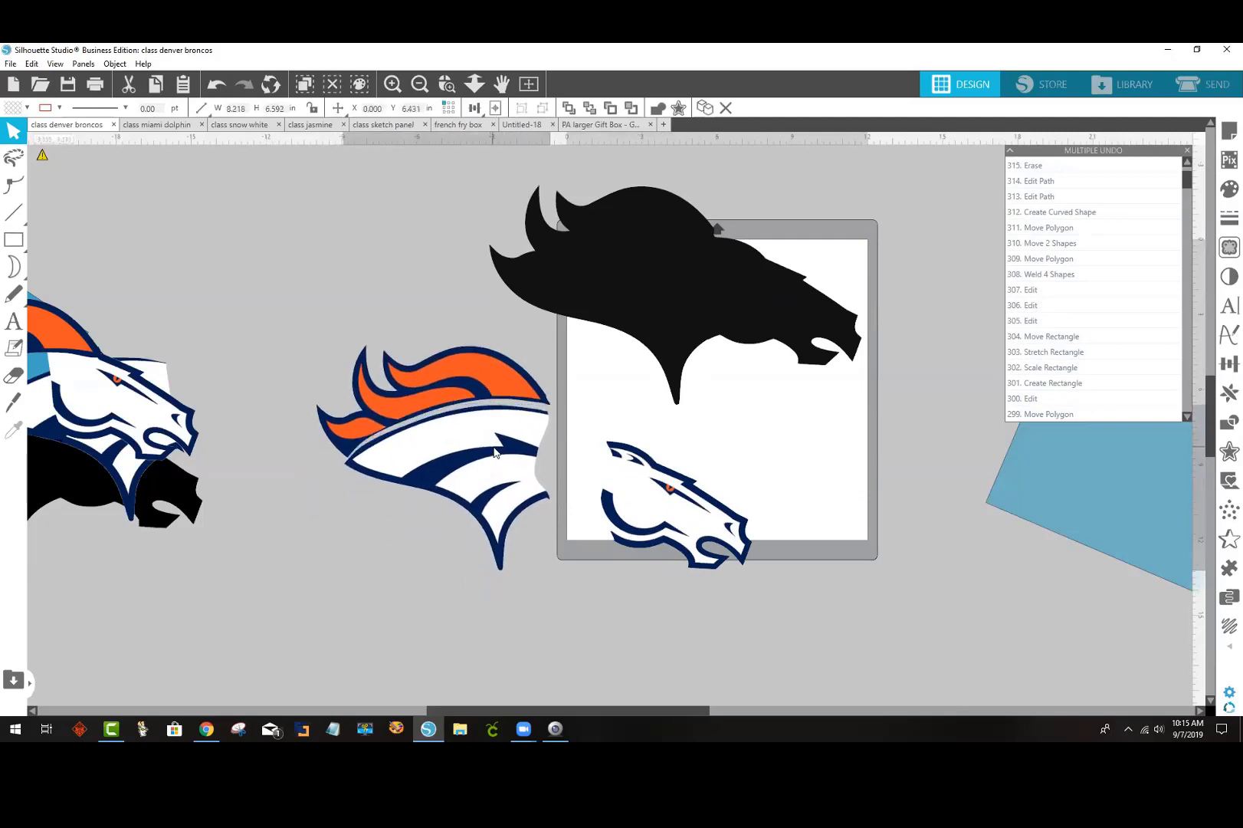
{"action": "left_click_drag", "start_coordinate": [654, 491], "coordinate": [601, 437]}
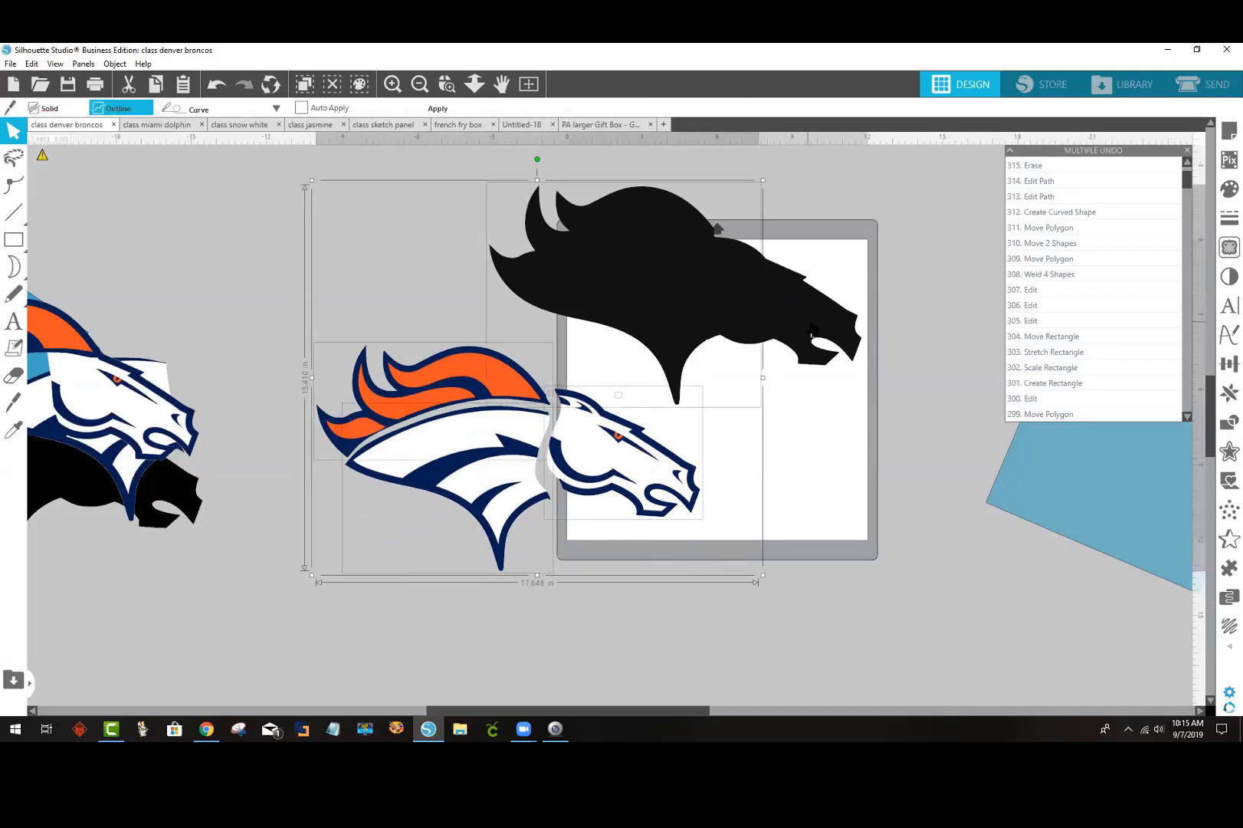
Step: Select both black backing pieces and move them together off the page, away from the logo pieces
{"action": "double_click", "coordinate": [807, 325]}
{"action": "left_click", "coordinate": [855, 388]}
{"action": "left_click_drag", "start_coordinate": [837, 364], "coordinate": [965, 266]}
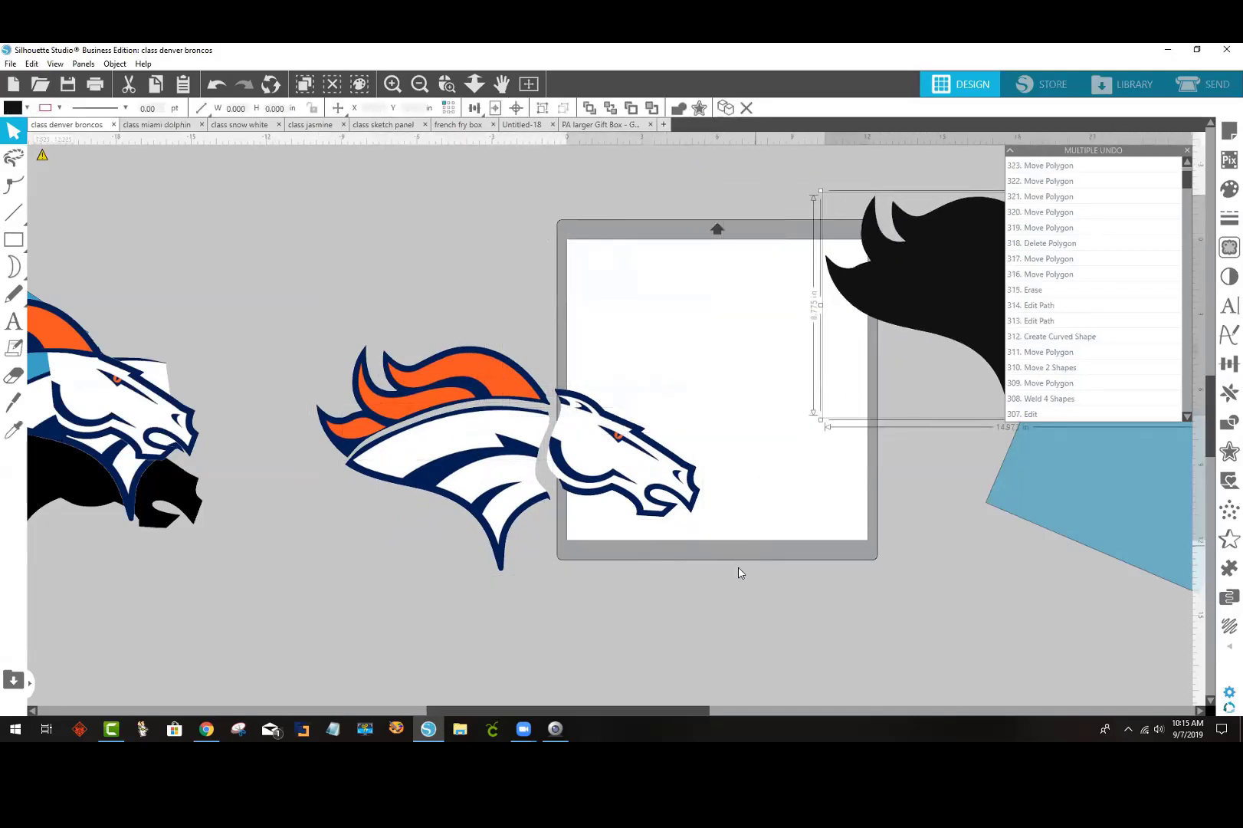
Step: Duplicate all the colored logo pieces above the original and flip the copy horizontally
{"action": "left_click", "coordinate": [434, 438]}
{"action": "left_click_drag", "start_coordinate": [430, 450], "coordinate": [458, 263]}
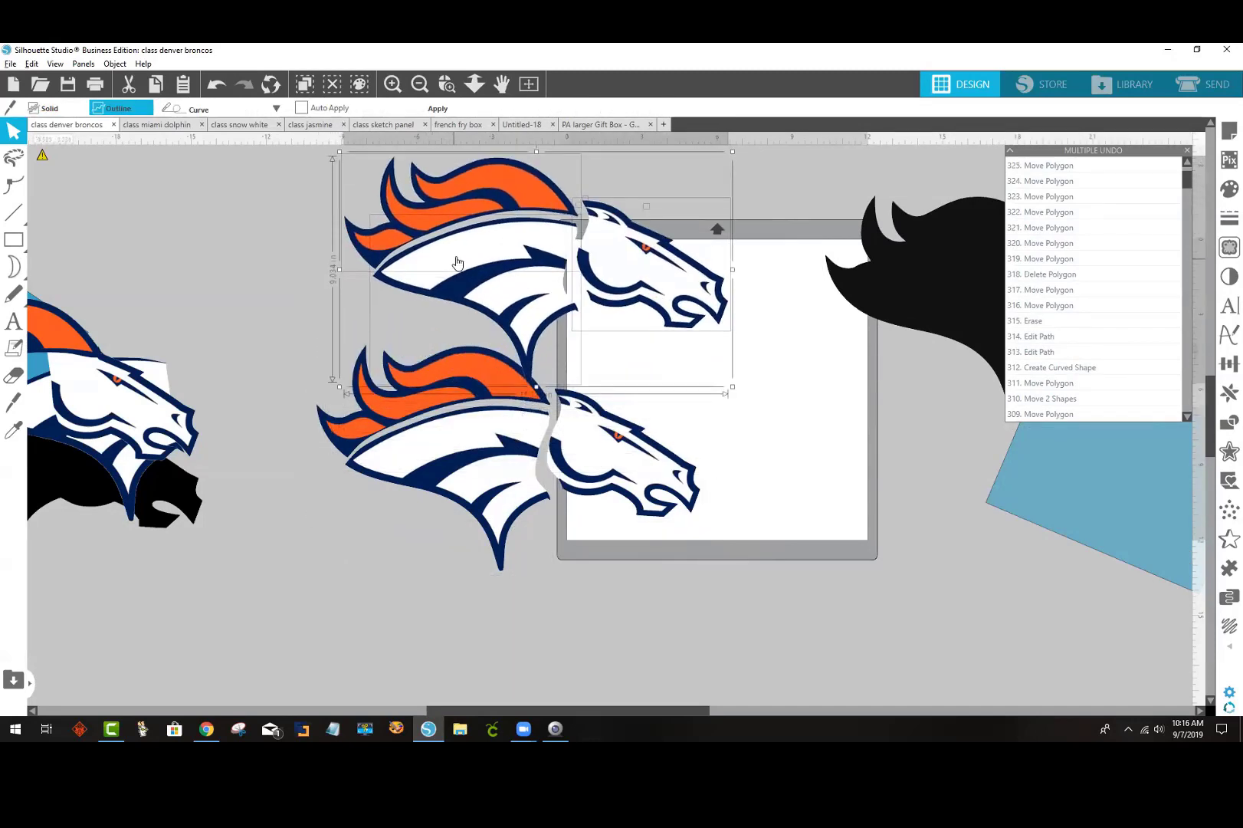
{"action": "right_click", "coordinate": [523, 289]}
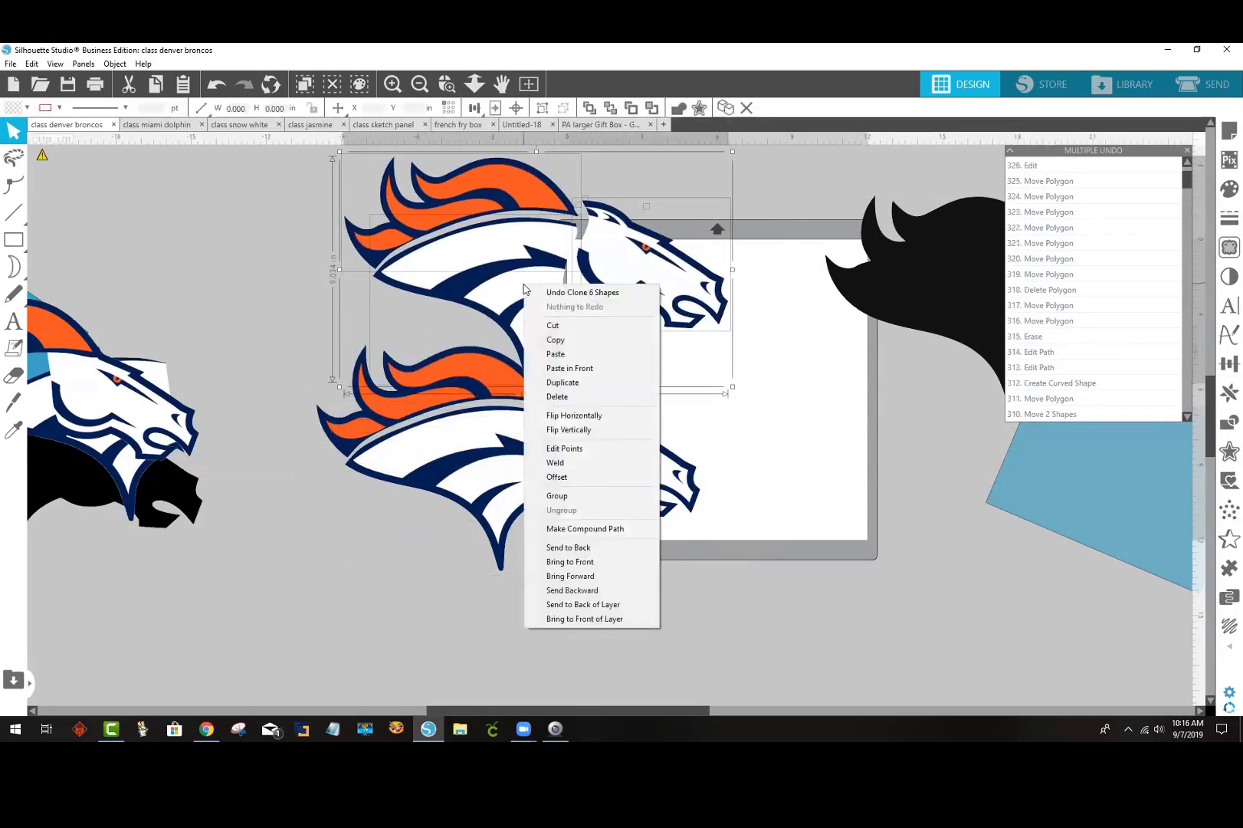
{"action": "left_click", "coordinate": [621, 416]}
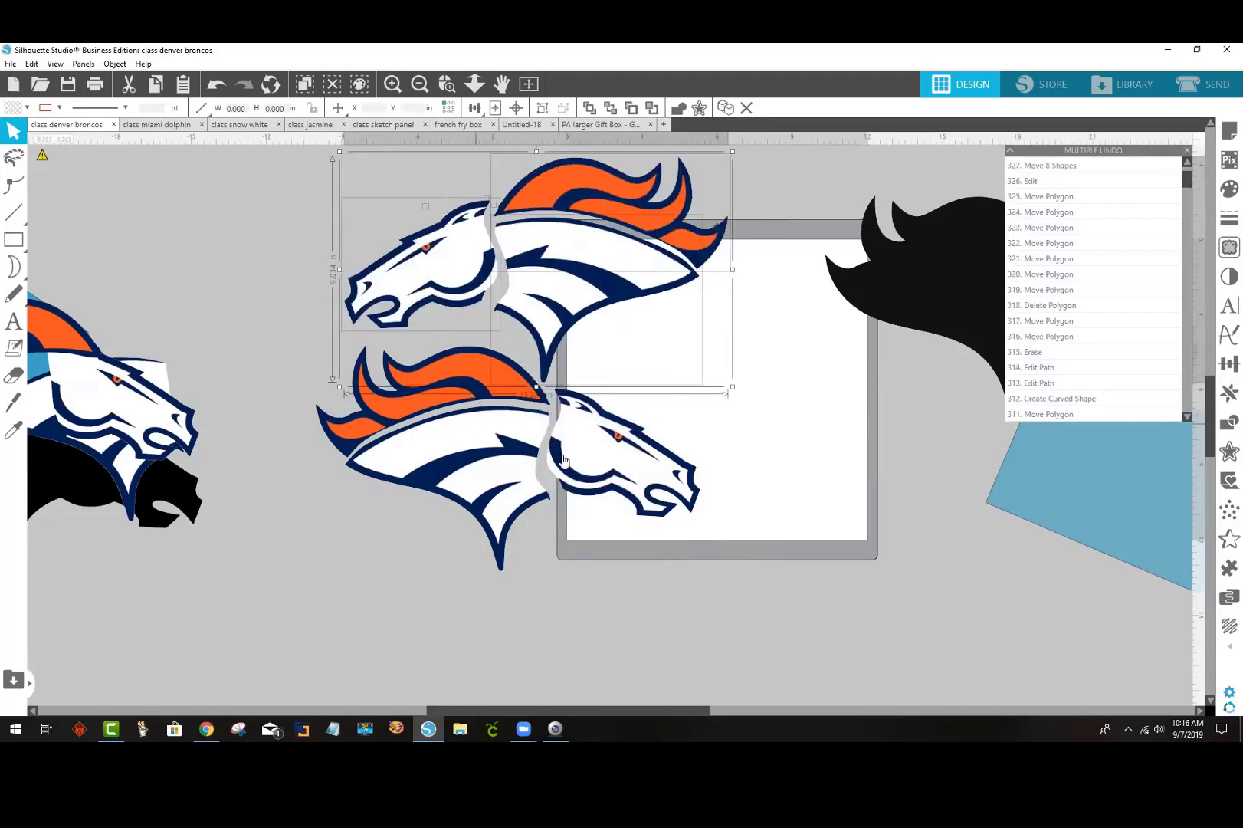
Step: Close the gaps between the mirrored copy's head, neck and mane, and move the black backing onto the page
{"action": "left_click_drag", "start_coordinate": [956, 276], "coordinate": [754, 368]}
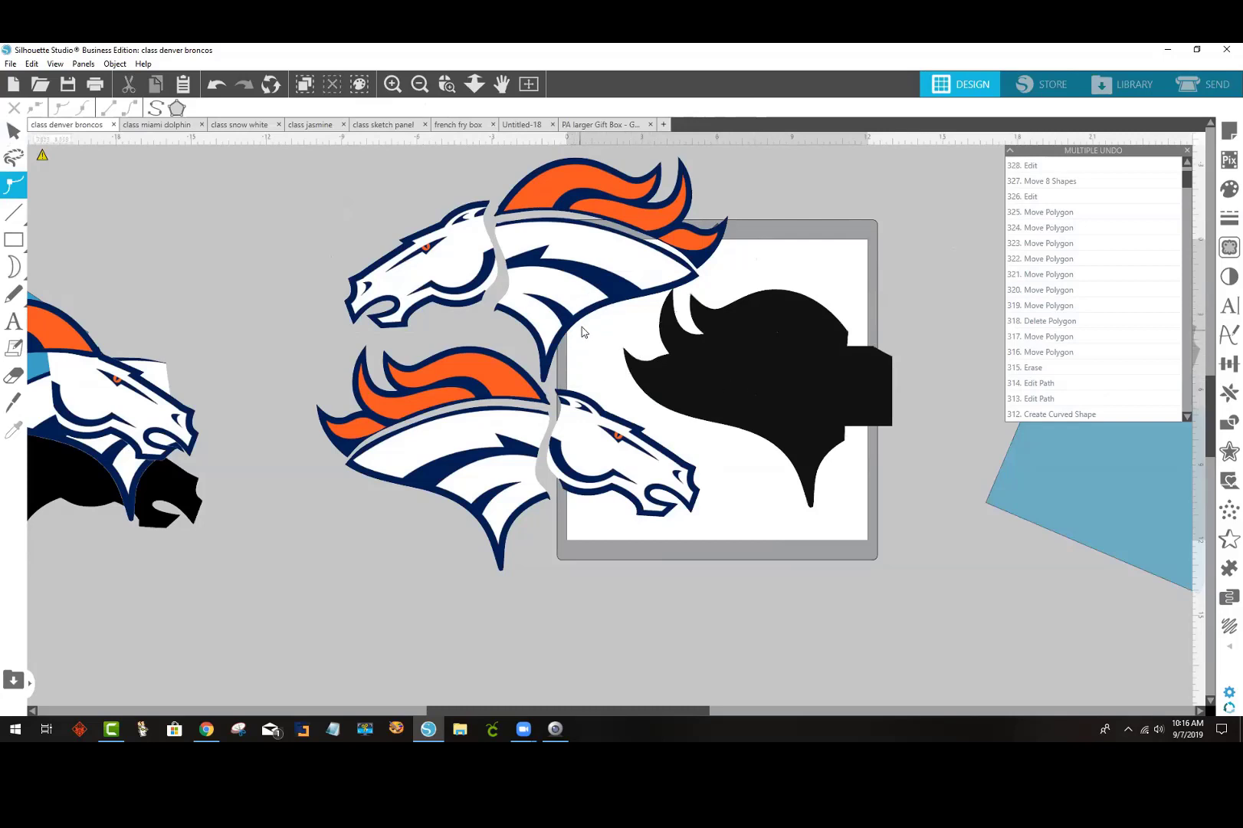
{"action": "mouse_move", "coordinate": [577, 291]}
{"action": "left_mouse_down"}
{"action": "mouse_move", "coordinate": [775, 381]}
{"action": "mouse_move", "coordinate": [492, 264]}
{"action": "mouse_move", "coordinate": [552, 268]}
{"action": "mouse_move", "coordinate": [569, 284]}
{"action": "left_mouse_up"}
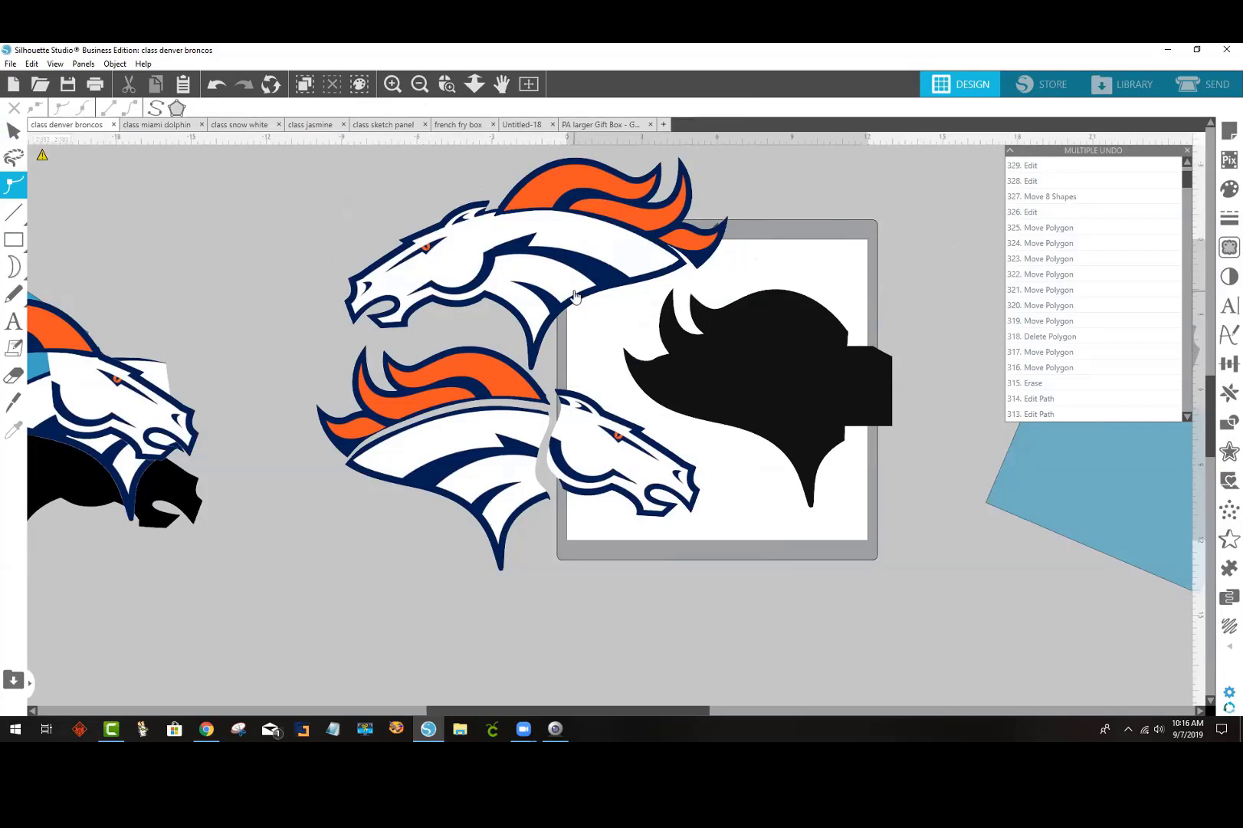
{"action": "mouse_move", "coordinate": [522, 281]}
{"action": "left_mouse_down"}
{"action": "mouse_move", "coordinate": [500, 278]}
{"action": "mouse_move", "coordinate": [533, 294]}
{"action": "mouse_move", "coordinate": [519, 270]}
{"action": "left_mouse_up"}
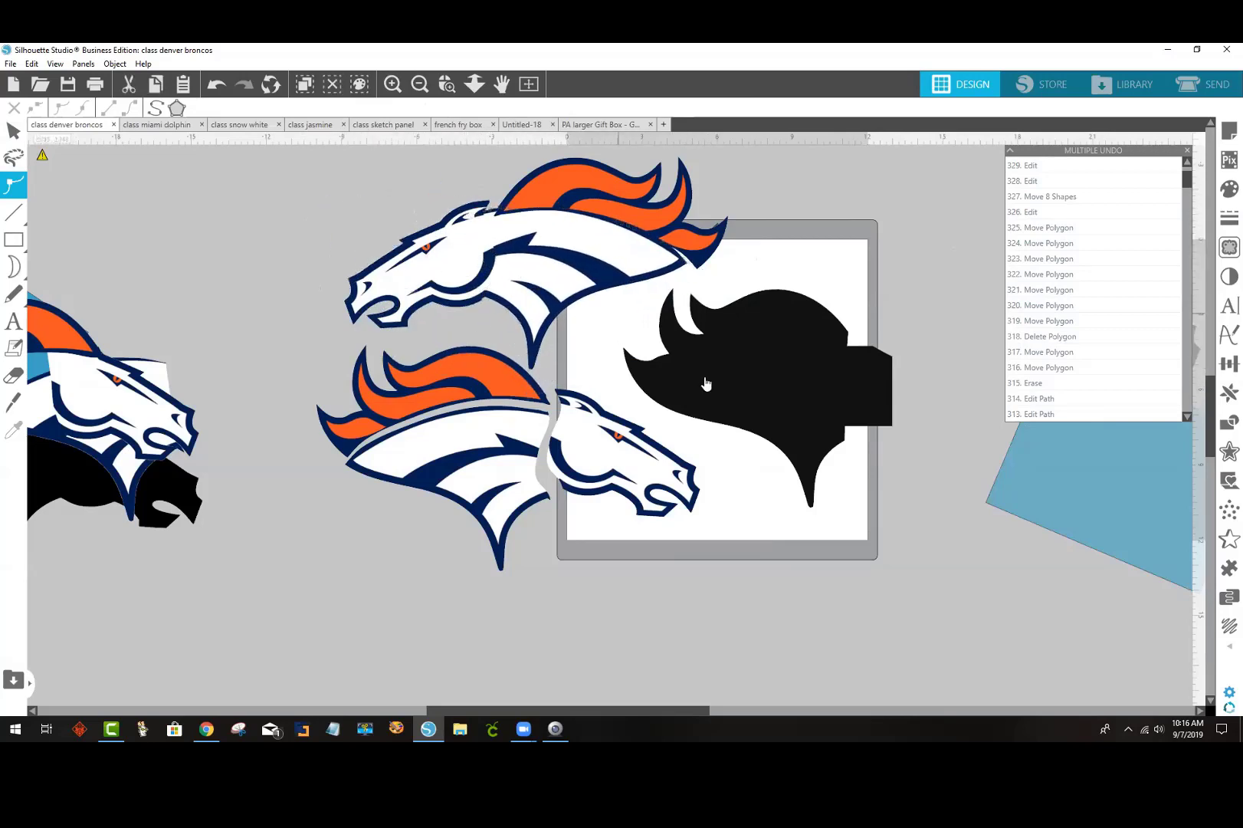
{"action": "left_click_drag", "start_coordinate": [720, 384], "coordinate": [657, 391]}
{"action": "left_click", "coordinate": [680, 460]}
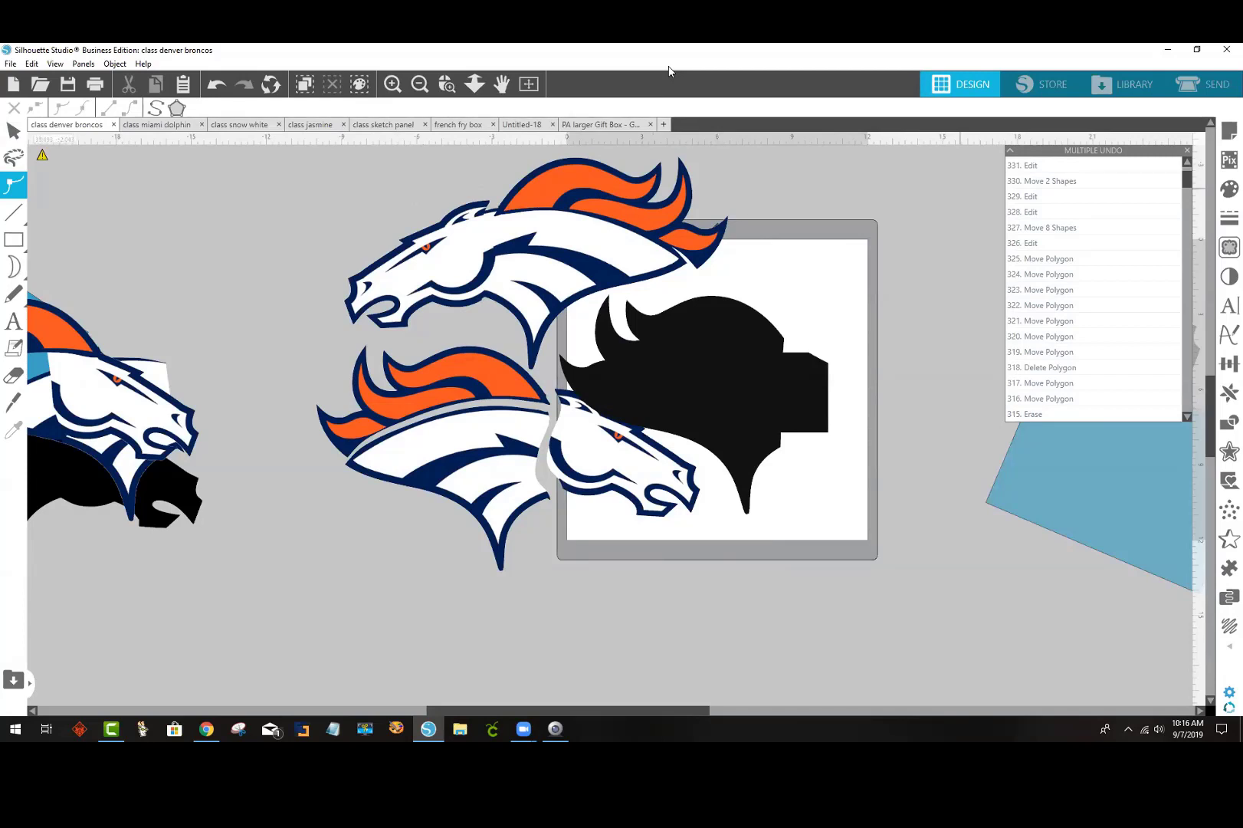
Step: Pull the mirrored head piece away from its neck and undo the move
{"action": "left_click", "coordinate": [871, 185]}
{"action": "left_click_drag", "start_coordinate": [473, 261], "coordinate": [226, 267]}
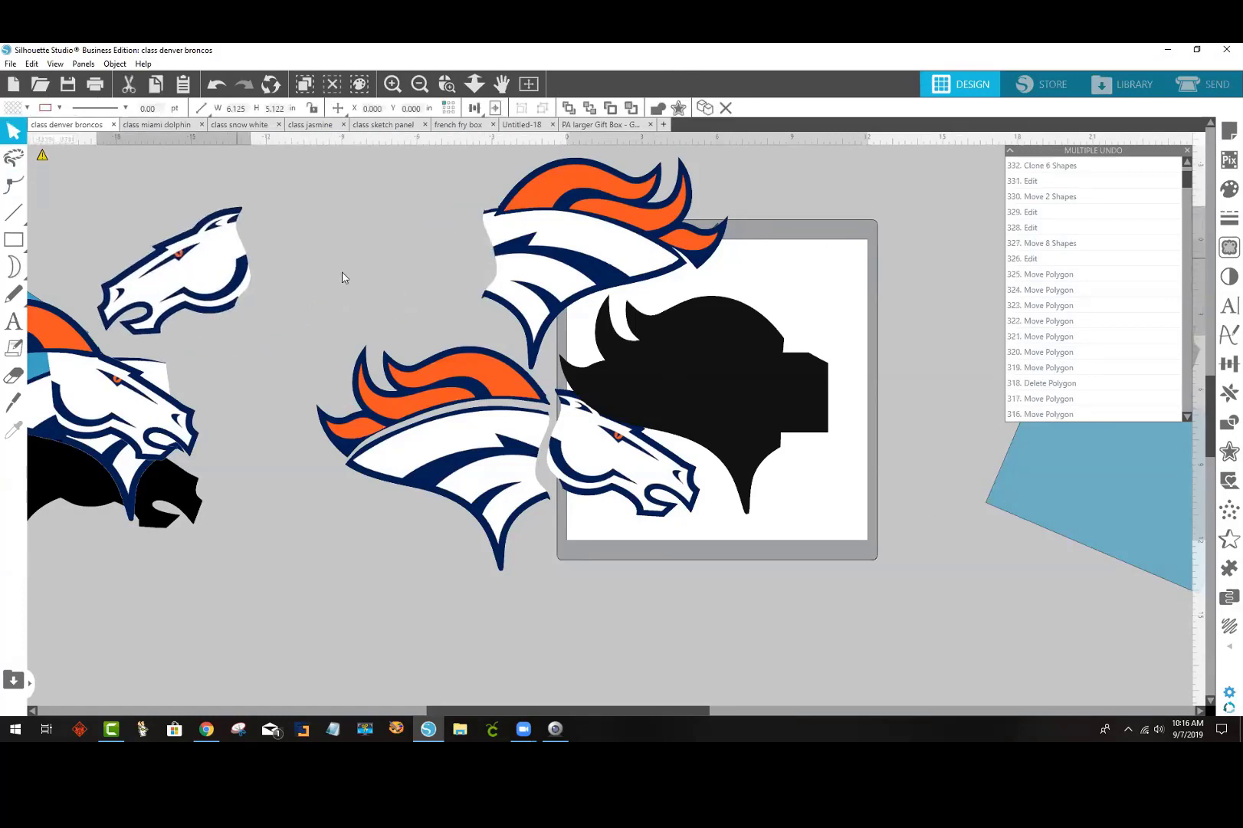
{"action": "key", "text": "ctrl+z"}
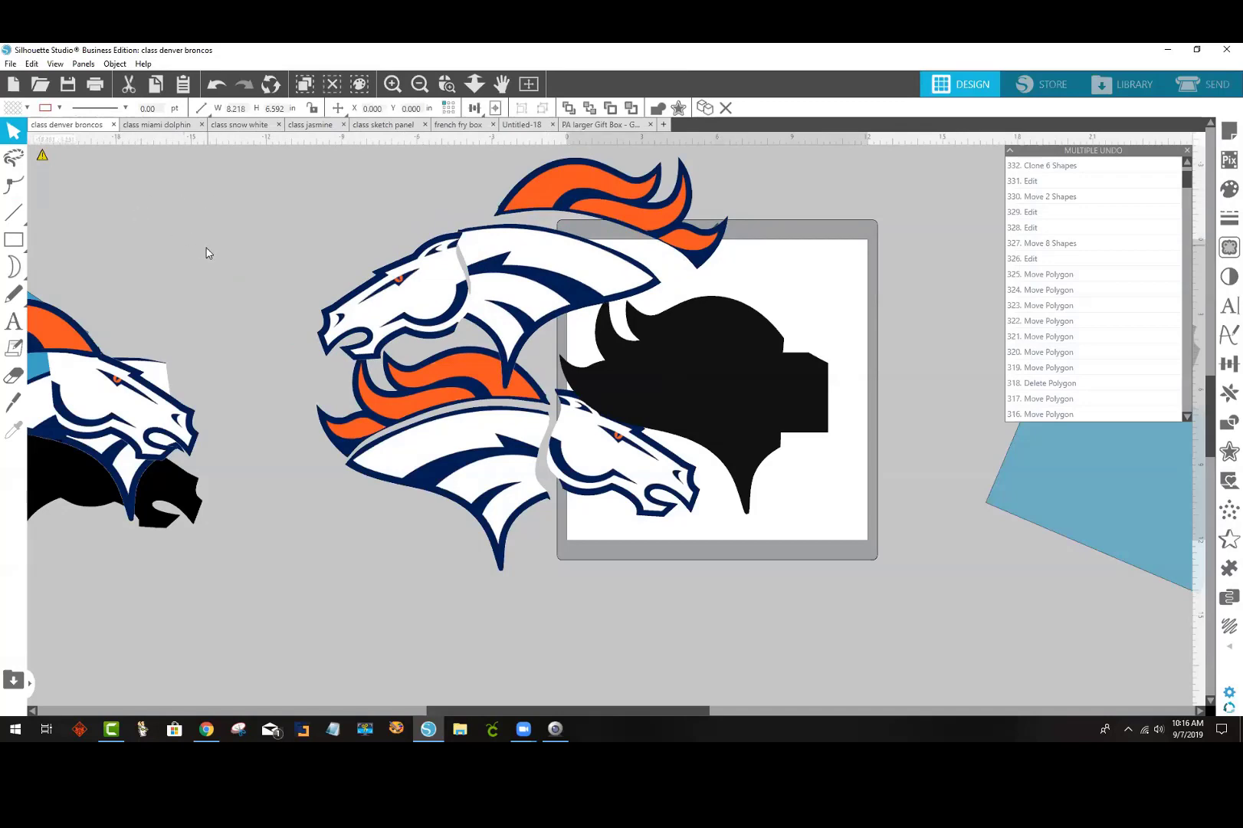
Step: Switch to the class miami dolphin document and move the white-background logo image off the detached dolphin logo
{"action": "left_click", "coordinate": [149, 125]}
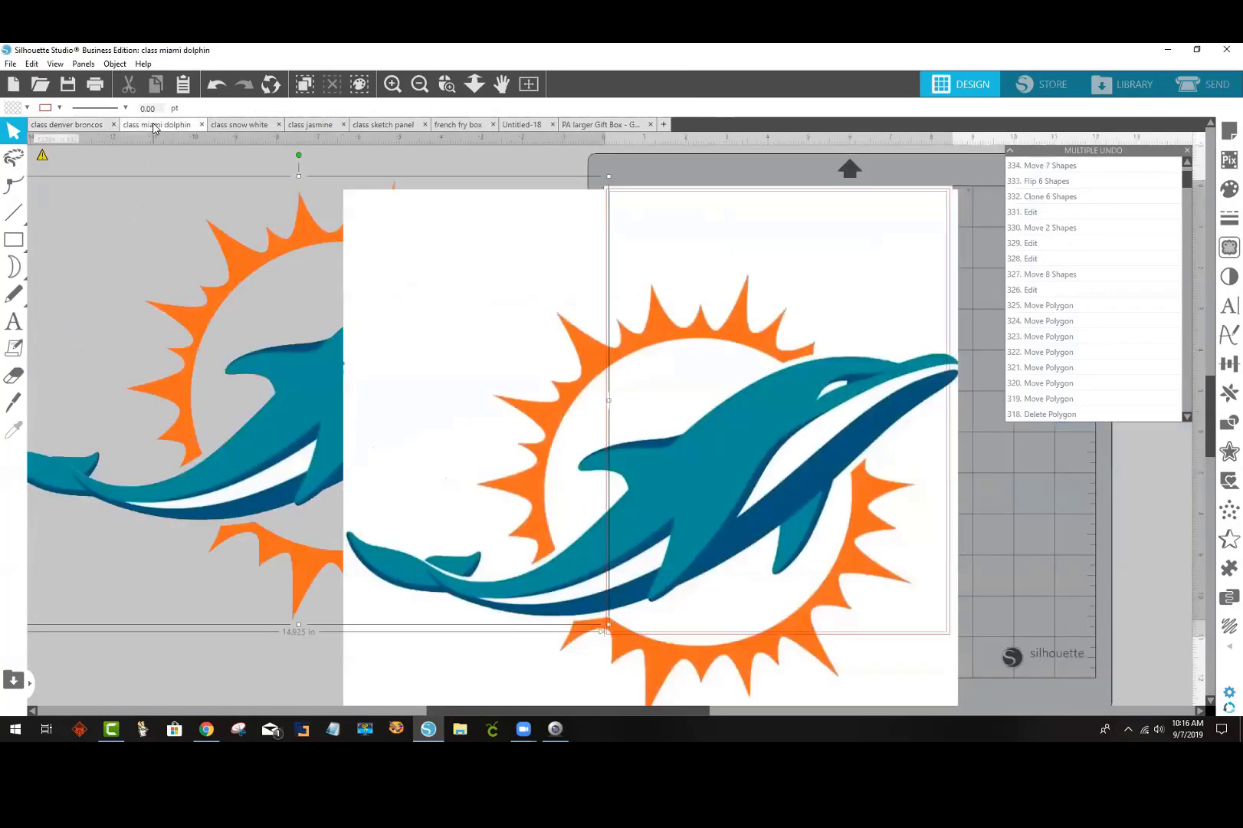
{"action": "left_click_drag", "start_coordinate": [458, 386], "coordinate": [245, 289]}
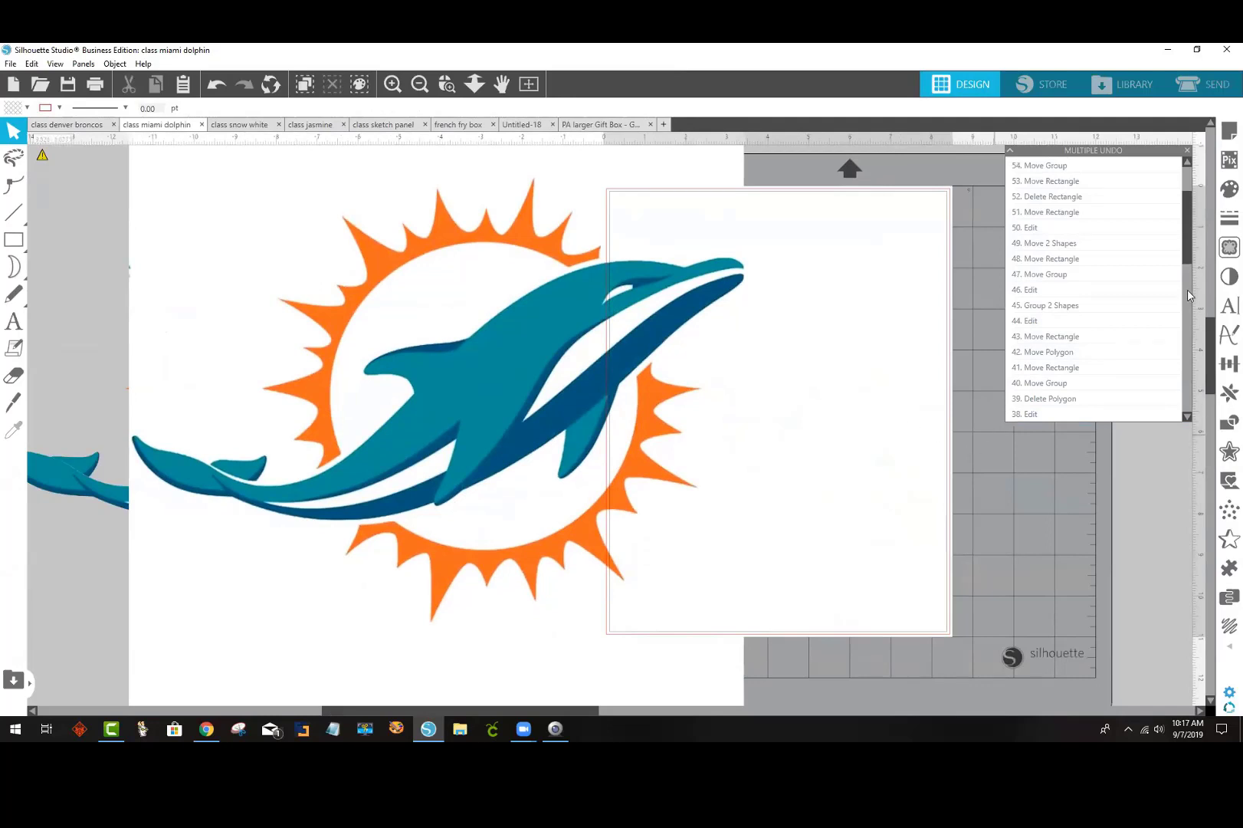
{"action": "left_click_drag", "start_coordinate": [499, 374], "coordinate": [463, 363]}
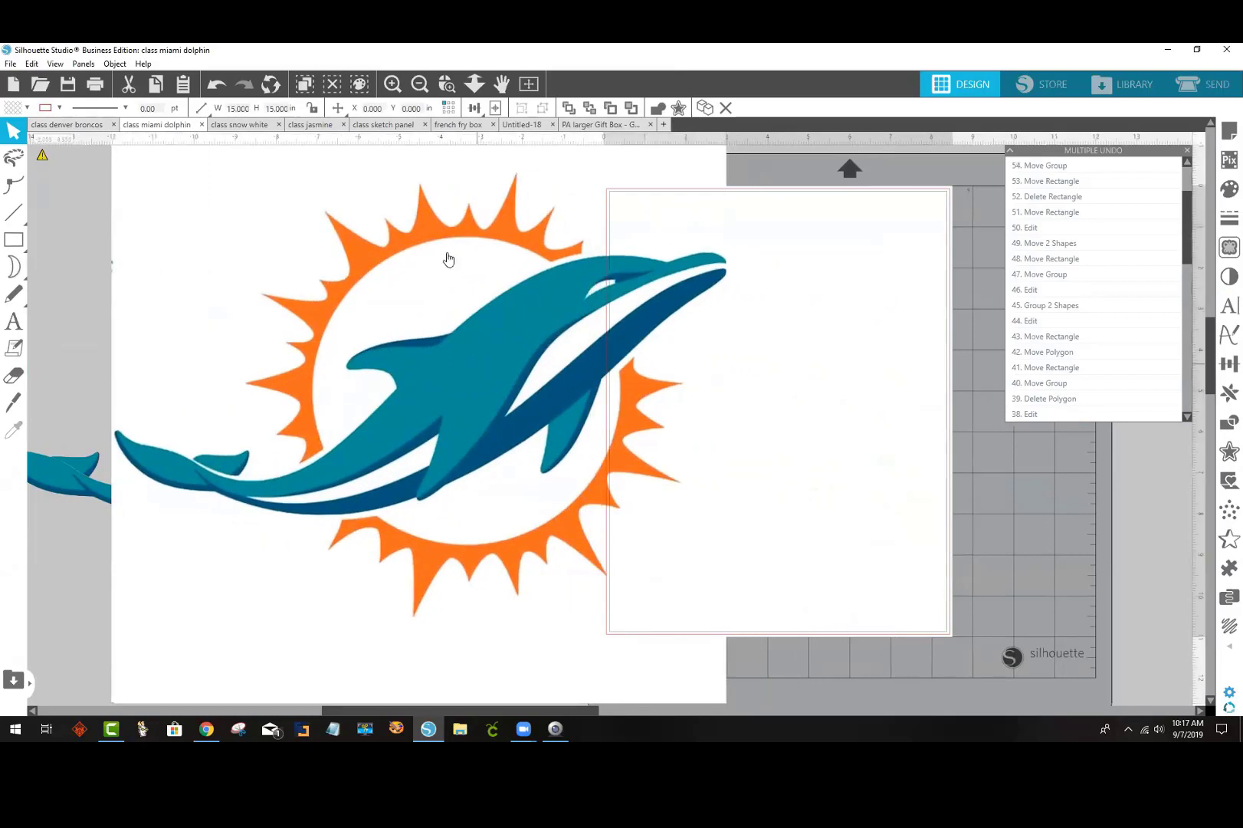
{"action": "left_click", "coordinate": [419, 84]}
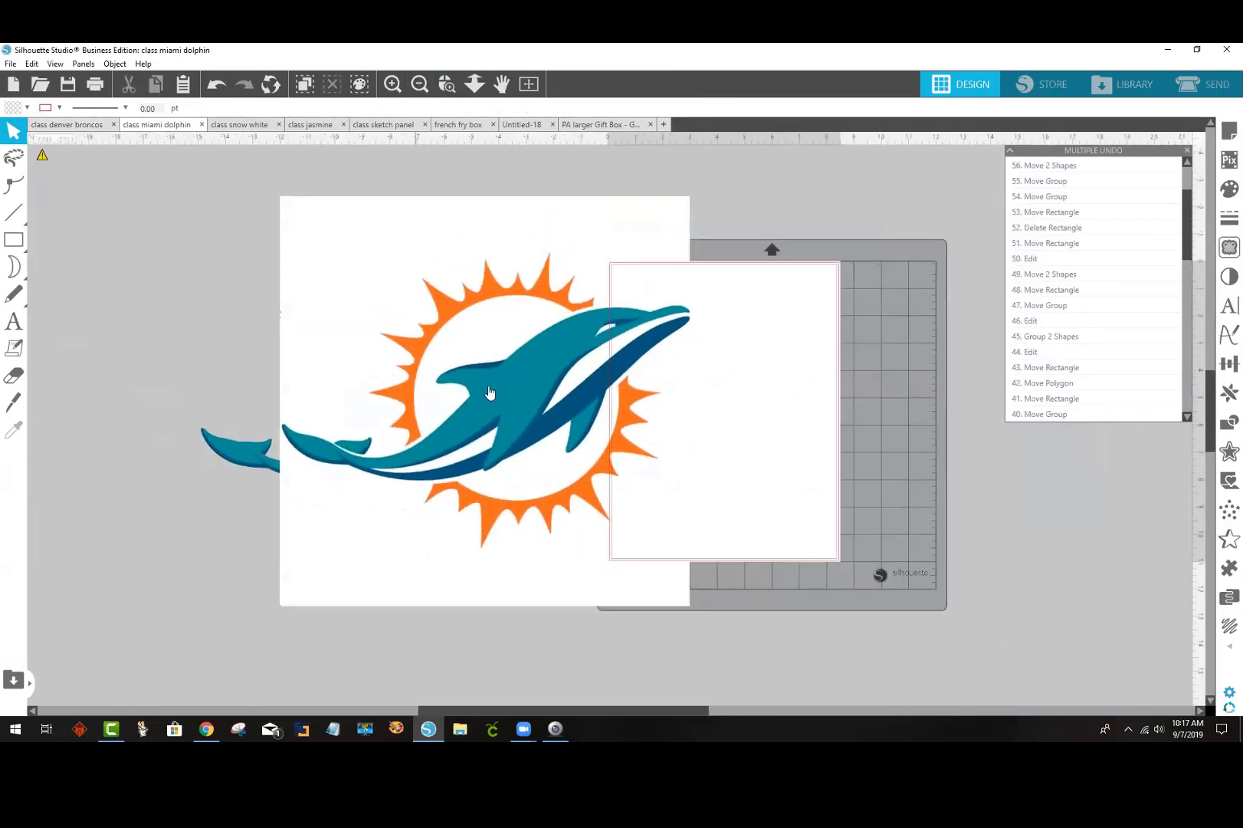
{"action": "left_click_drag", "start_coordinate": [474, 460], "coordinate": [849, 486]}
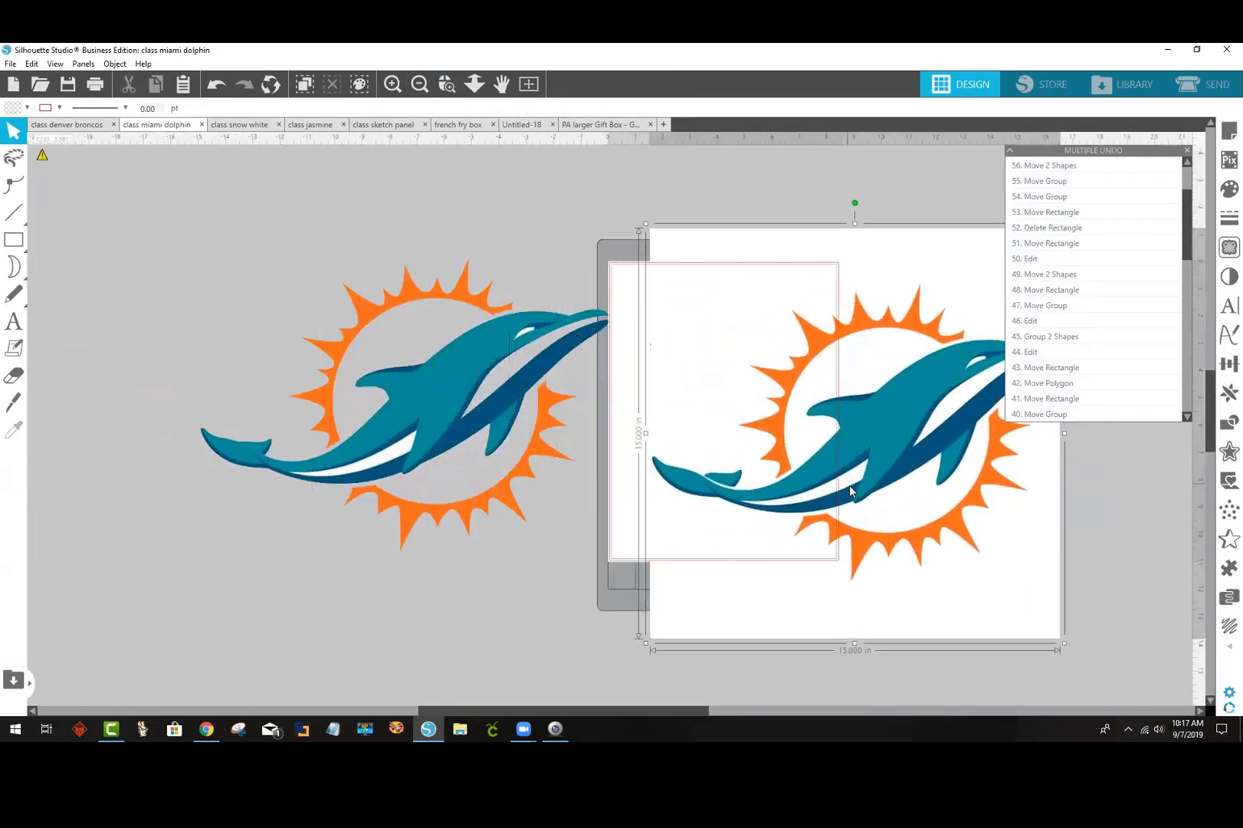
Step: Move the detached dolphin logo well away from the page and place the white-background image beside the page
{"action": "left_click", "coordinate": [349, 301]}
{"action": "left_click_drag", "start_coordinate": [415, 404], "coordinate": [7, 369]}
{"action": "left_click_drag", "start_coordinate": [911, 466], "coordinate": [507, 443]}
{"action": "key", "text": "Escape"}
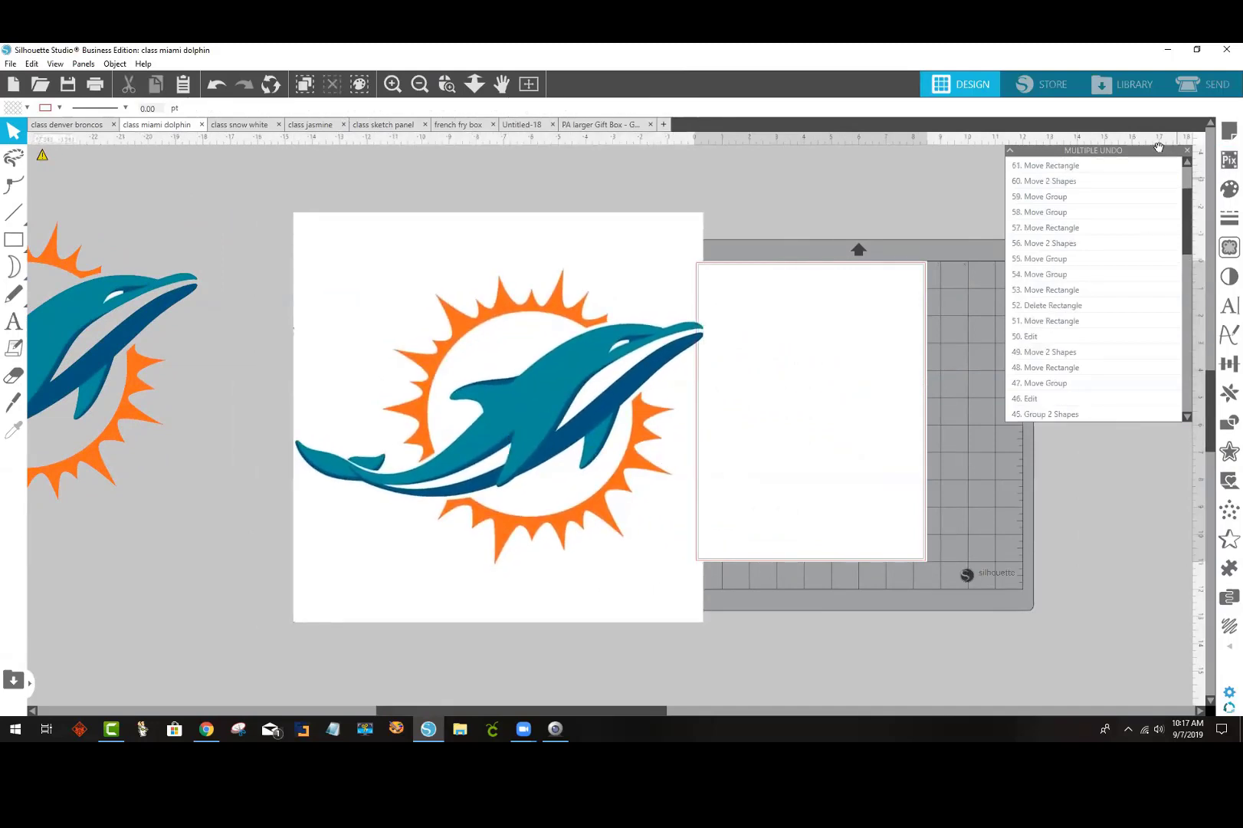
Step: Trace and detach the dolphin logo from its image, using a trace area around the whole logo and a 61% threshold
{"action": "left_click", "coordinate": [1188, 152]}
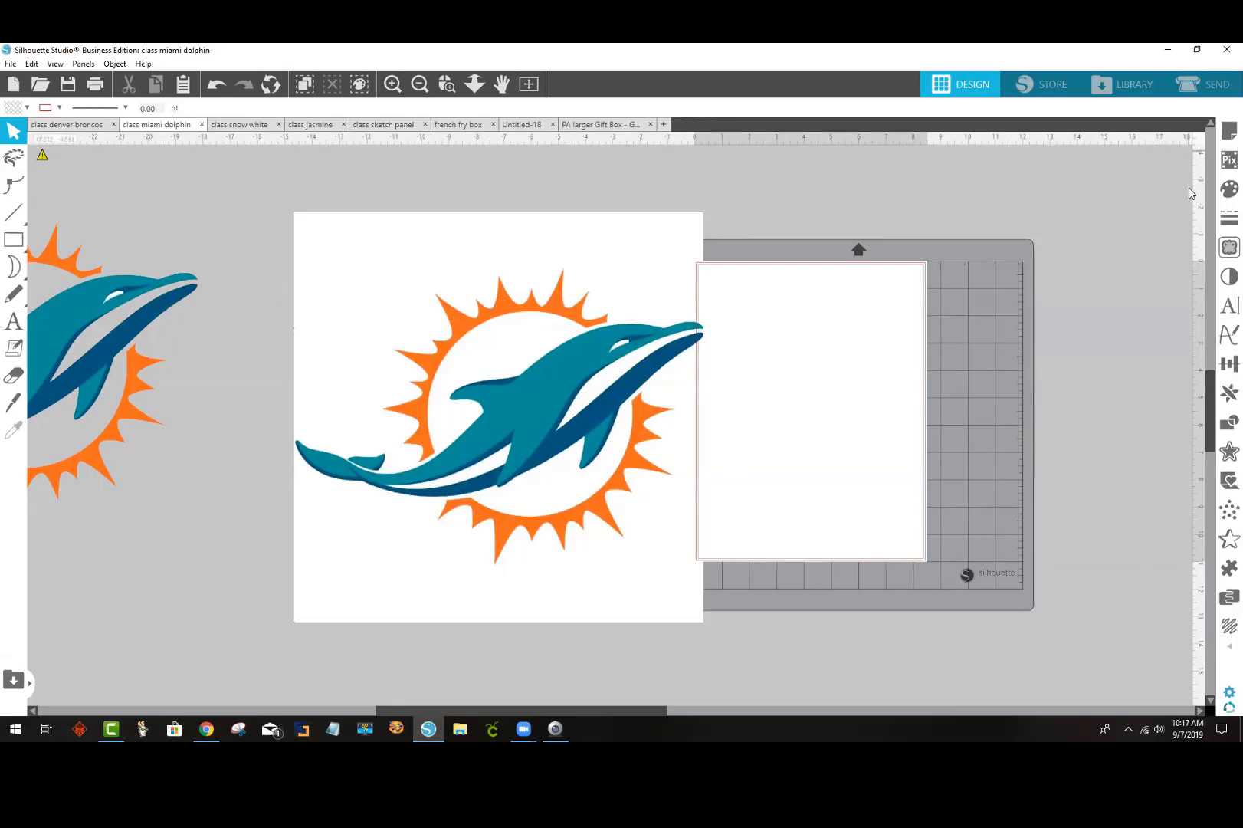
{"action": "left_click", "coordinate": [1224, 249]}
{"action": "left_click", "coordinate": [1077, 208]}
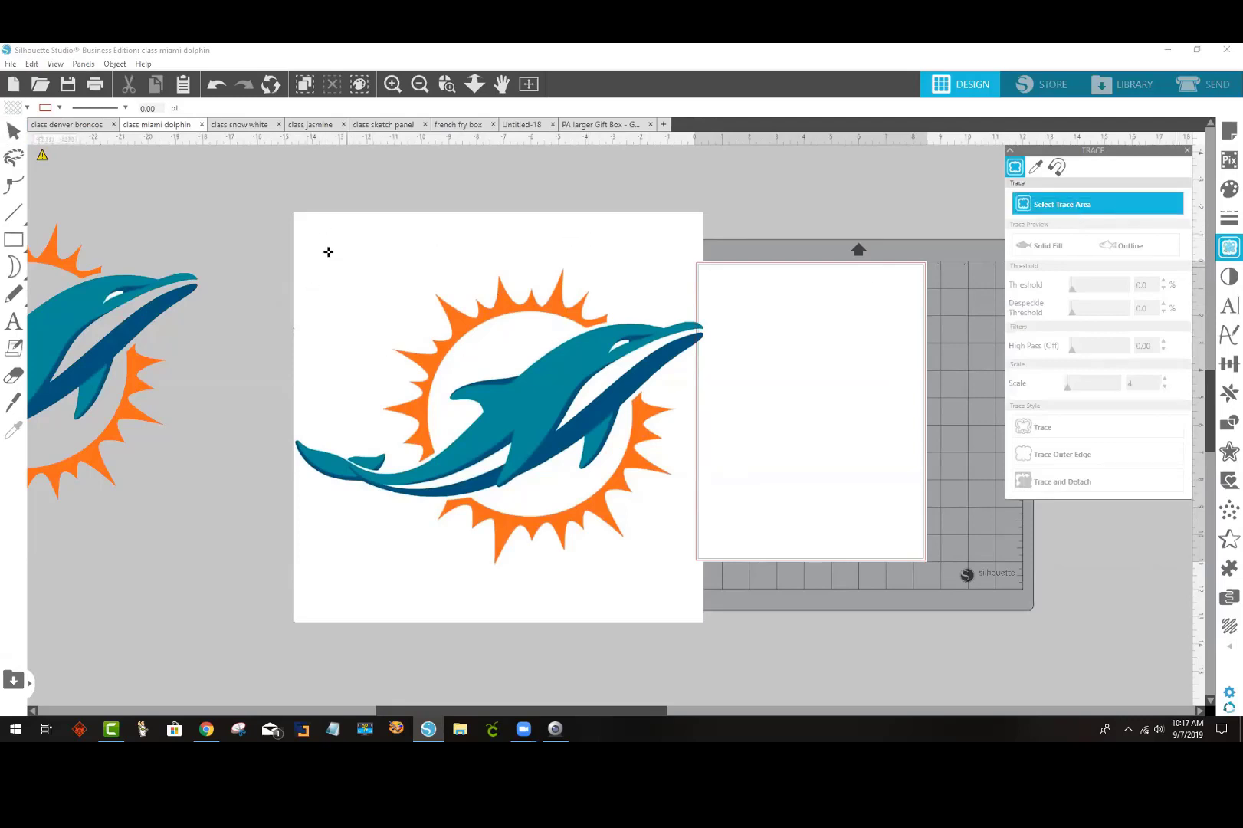
{"action": "mouse_move", "coordinate": [294, 231]}
{"action": "left_mouse_down"}
{"action": "mouse_move", "coordinate": [596, 552]}
{"action": "mouse_move", "coordinate": [715, 585]}
{"action": "left_mouse_up"}
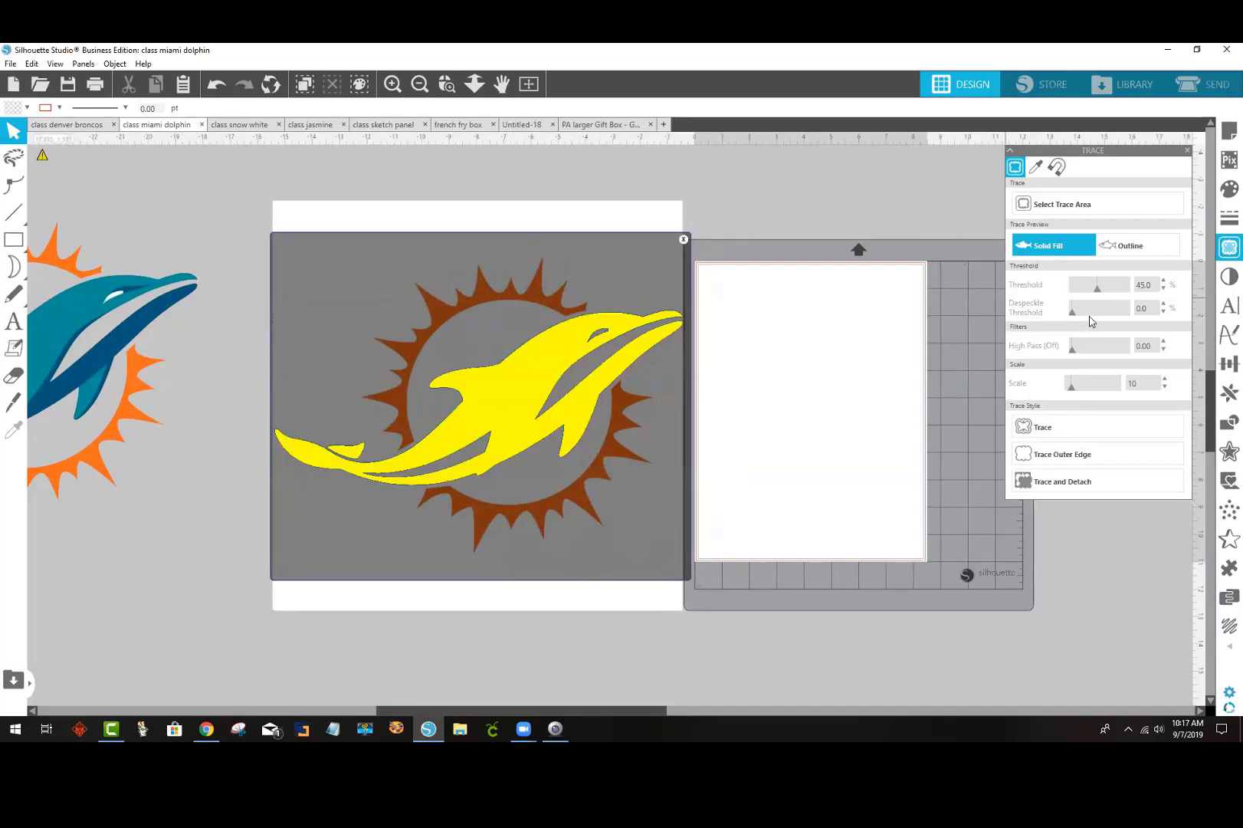
{"action": "left_click", "coordinate": [1106, 291]}
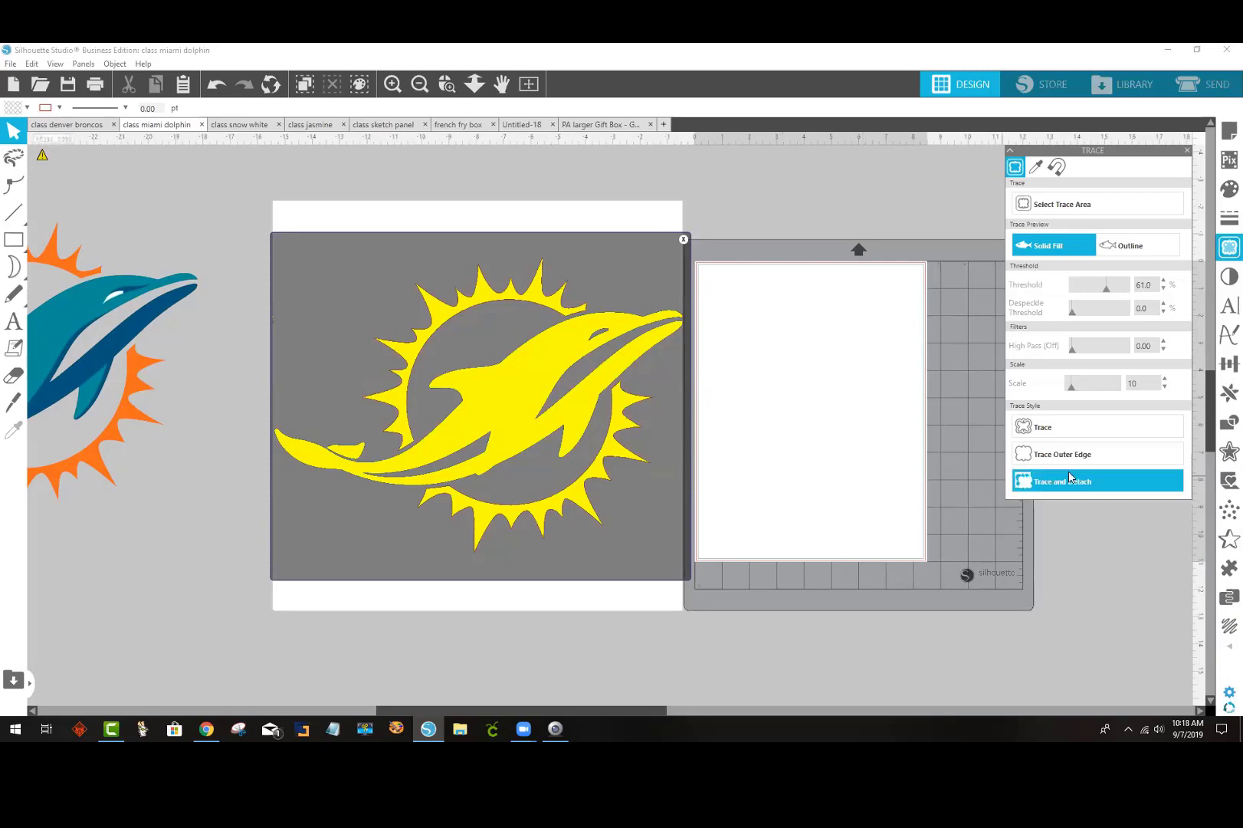
{"action": "left_click", "coordinate": [1116, 488]}
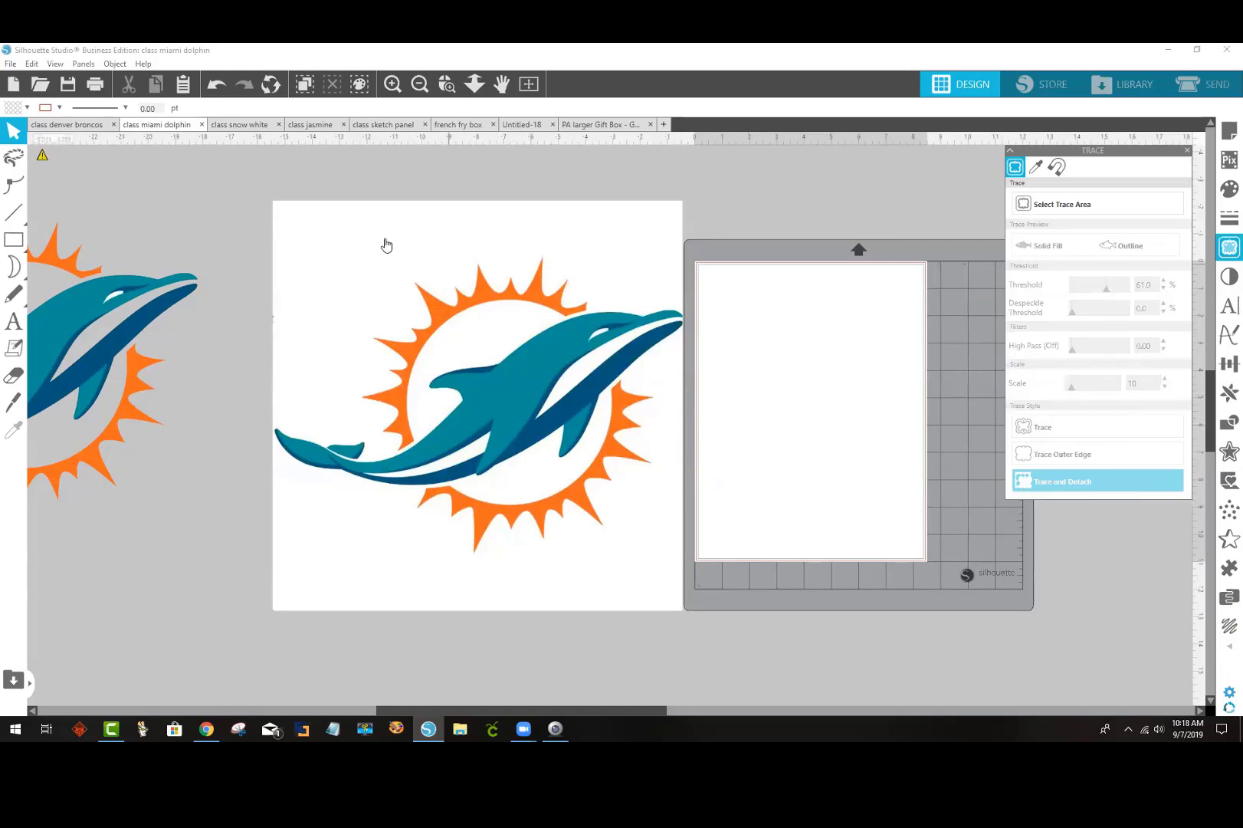
Step: Separate the leftover white background from the detached dolphin logo and delete it
{"action": "mouse_move", "coordinate": [375, 249]}
{"action": "left_mouse_down"}
{"action": "mouse_move", "coordinate": [444, 236]}
{"action": "mouse_move", "coordinate": [332, 252]}
{"action": "mouse_move", "coordinate": [384, 253]}
{"action": "left_mouse_up"}
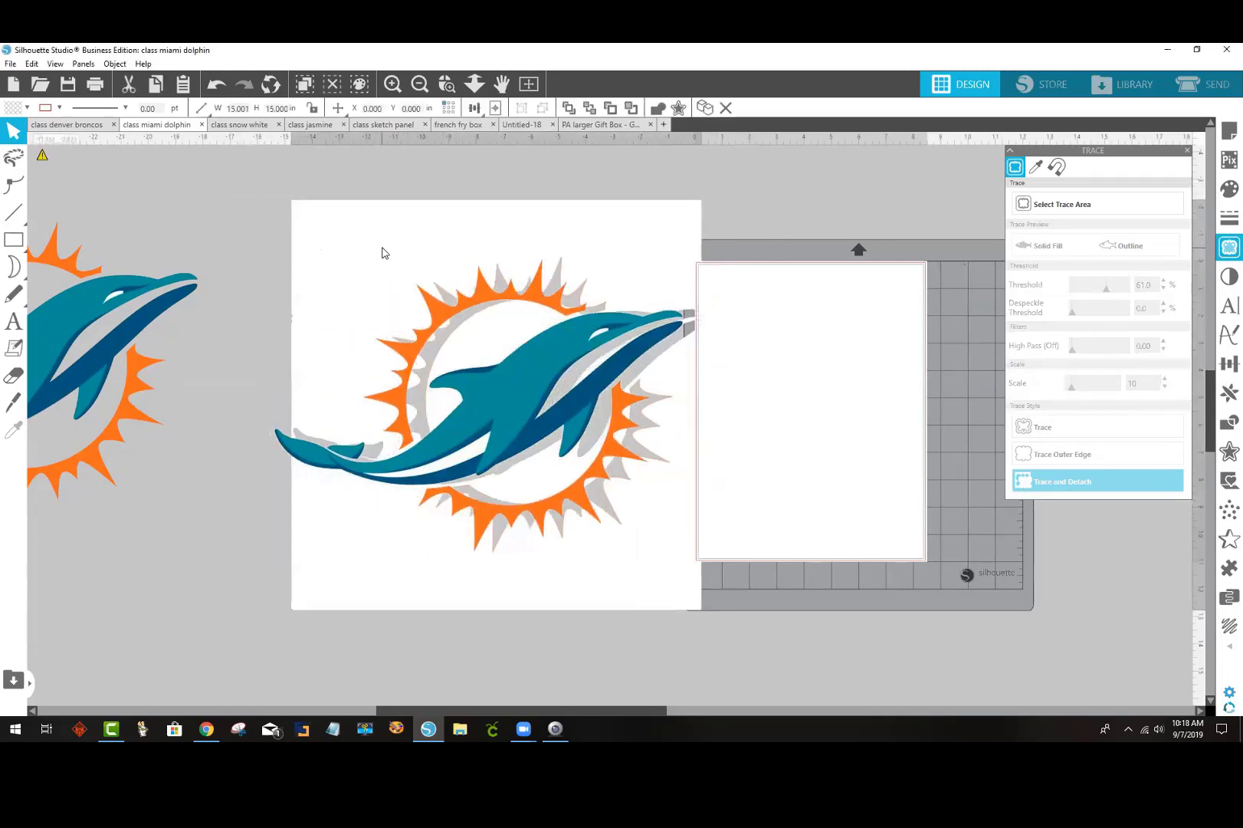
{"action": "left_click", "coordinate": [348, 264]}
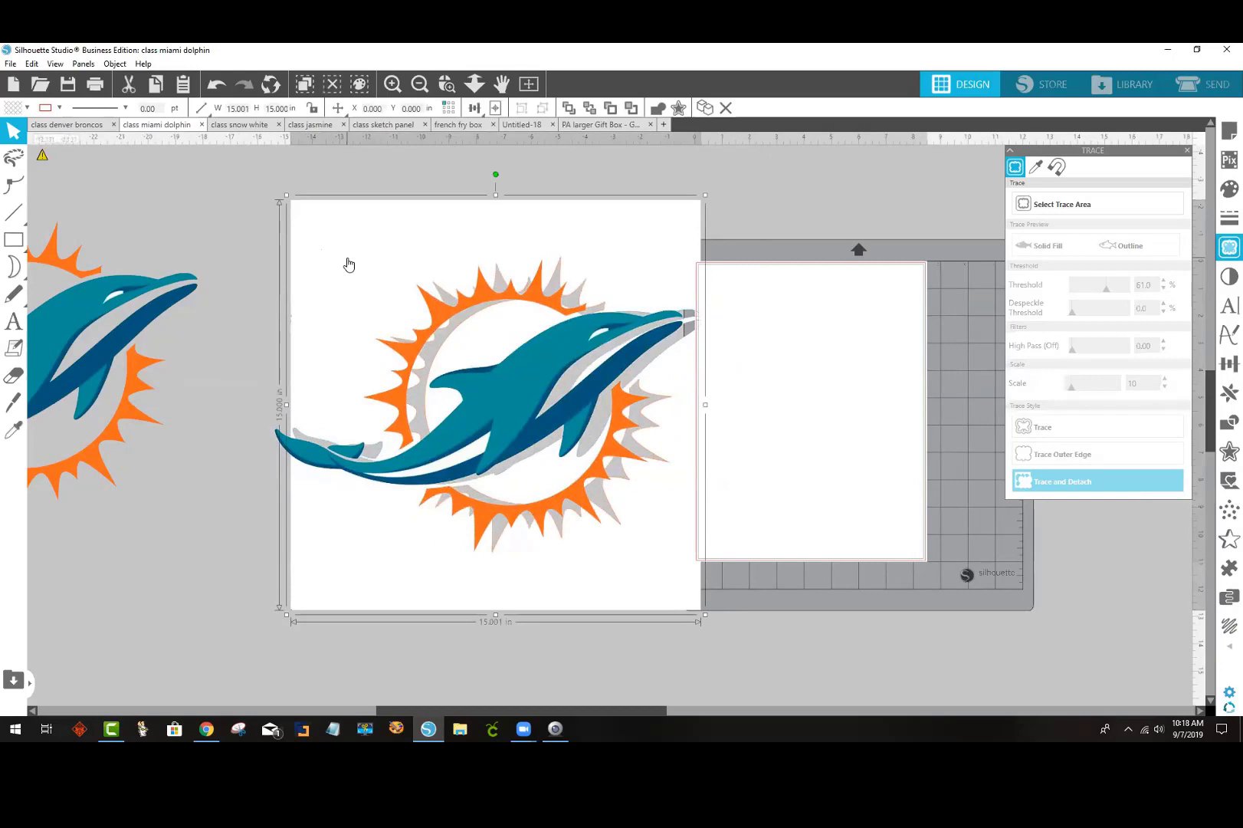
{"action": "key", "text": "Delete"}
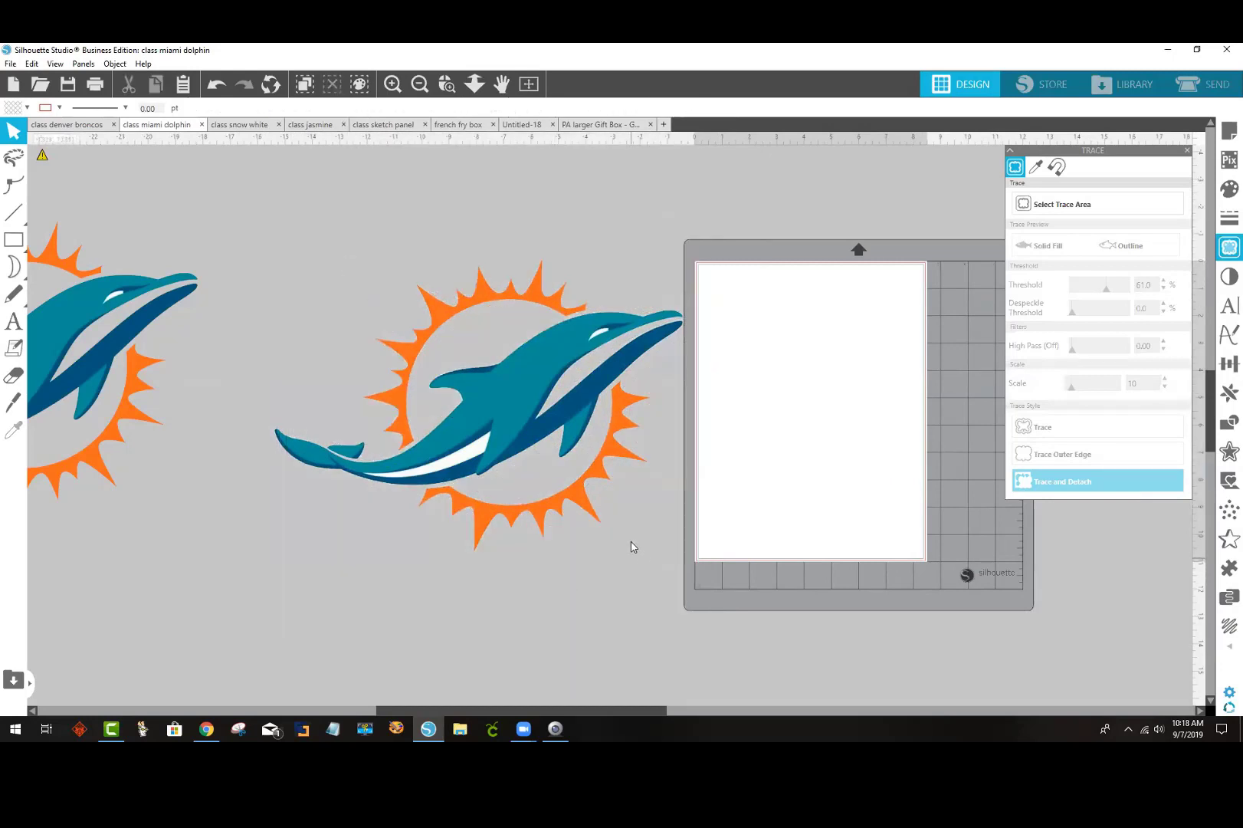
Step: Group all the detached dolphin and sunburst pieces and move the group slightly up toward the page
{"action": "left_click", "coordinate": [566, 514]}
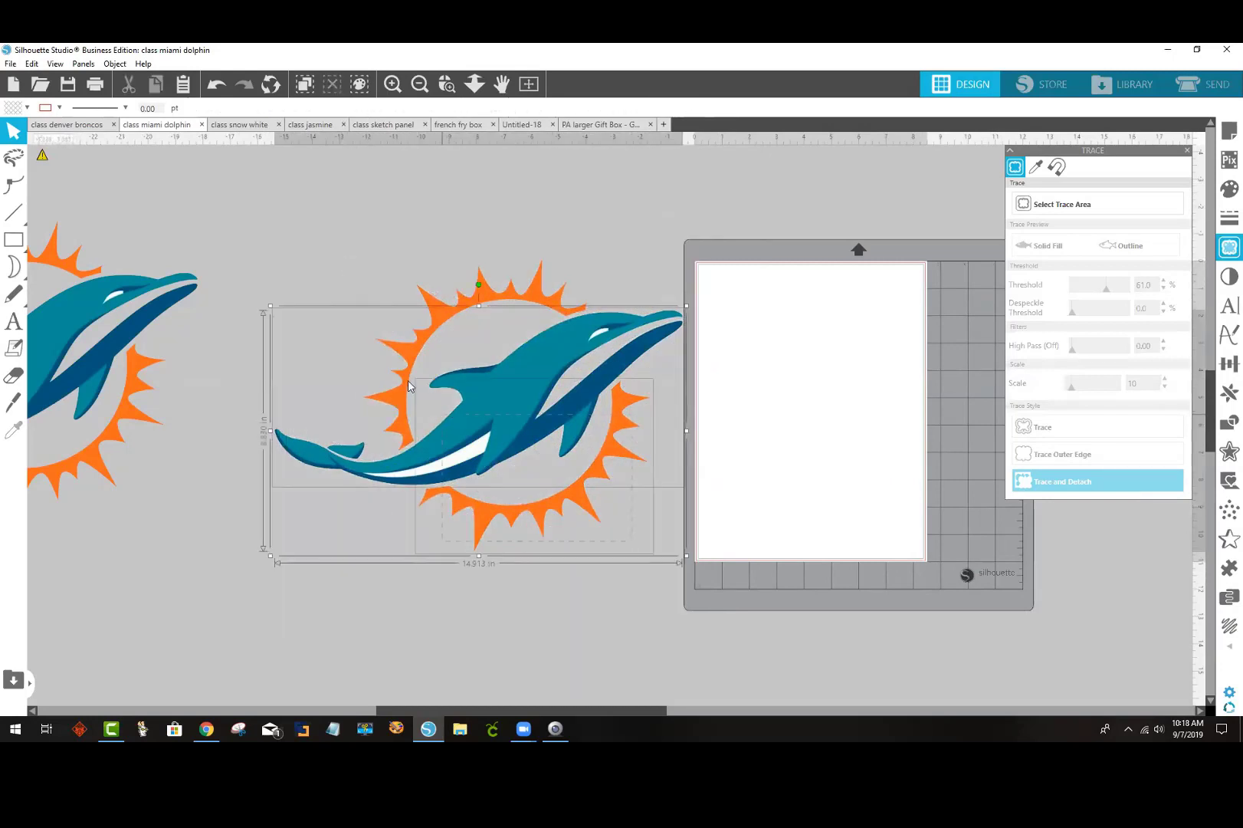
{"action": "right_click", "coordinate": [438, 327]}
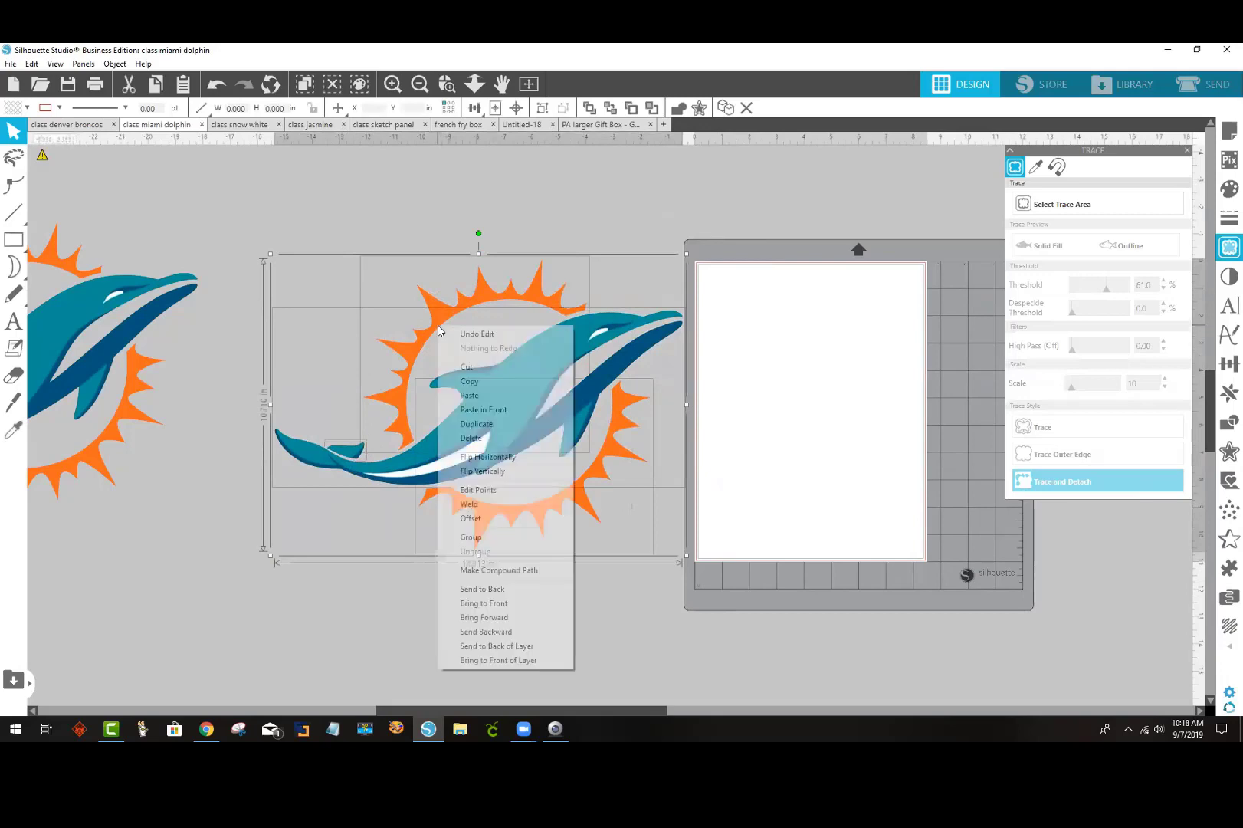
{"action": "left_click", "coordinate": [471, 537]}
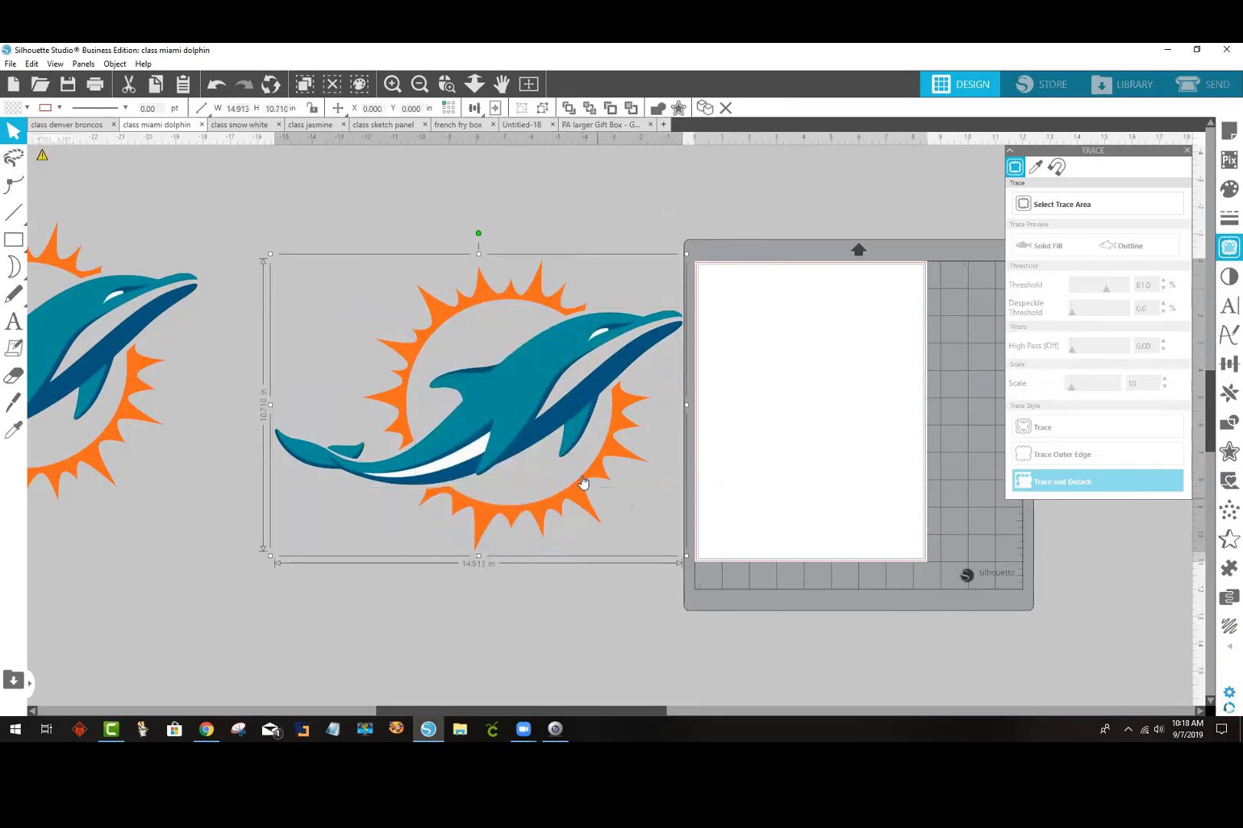
{"action": "left_click_drag", "start_coordinate": [526, 434], "coordinate": [549, 381]}
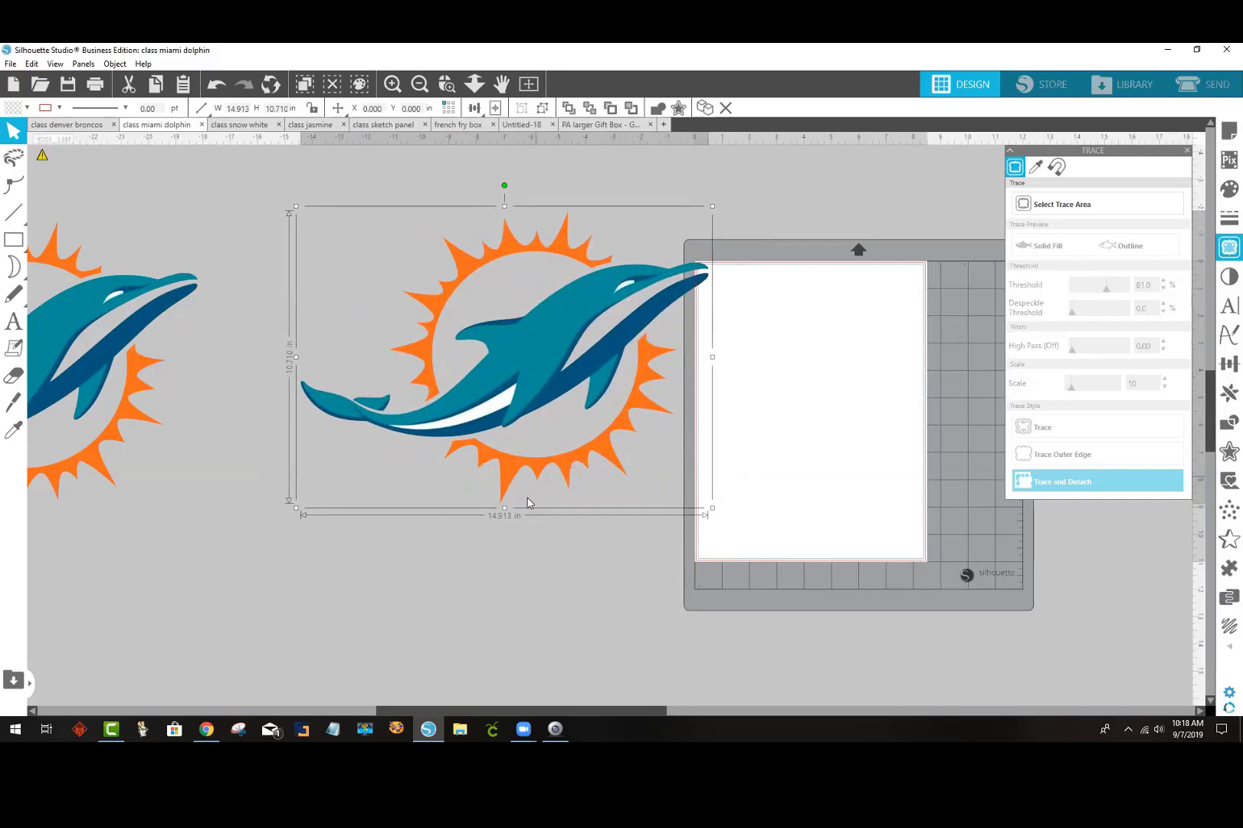
Step: Create a 0.125 in outward offset with rounded corners around the grouped dolphin logo
{"action": "left_click", "coordinate": [563, 319]}
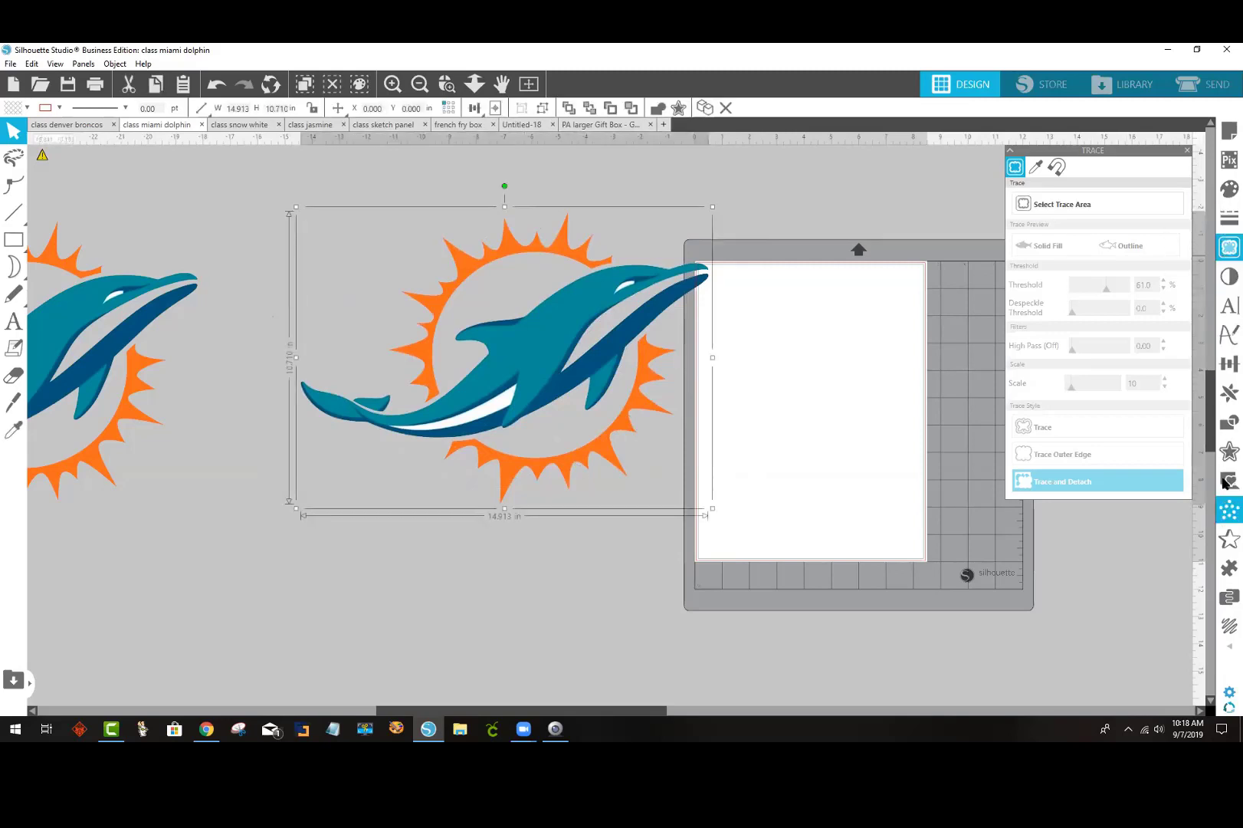
{"action": "left_click", "coordinate": [1229, 451]}
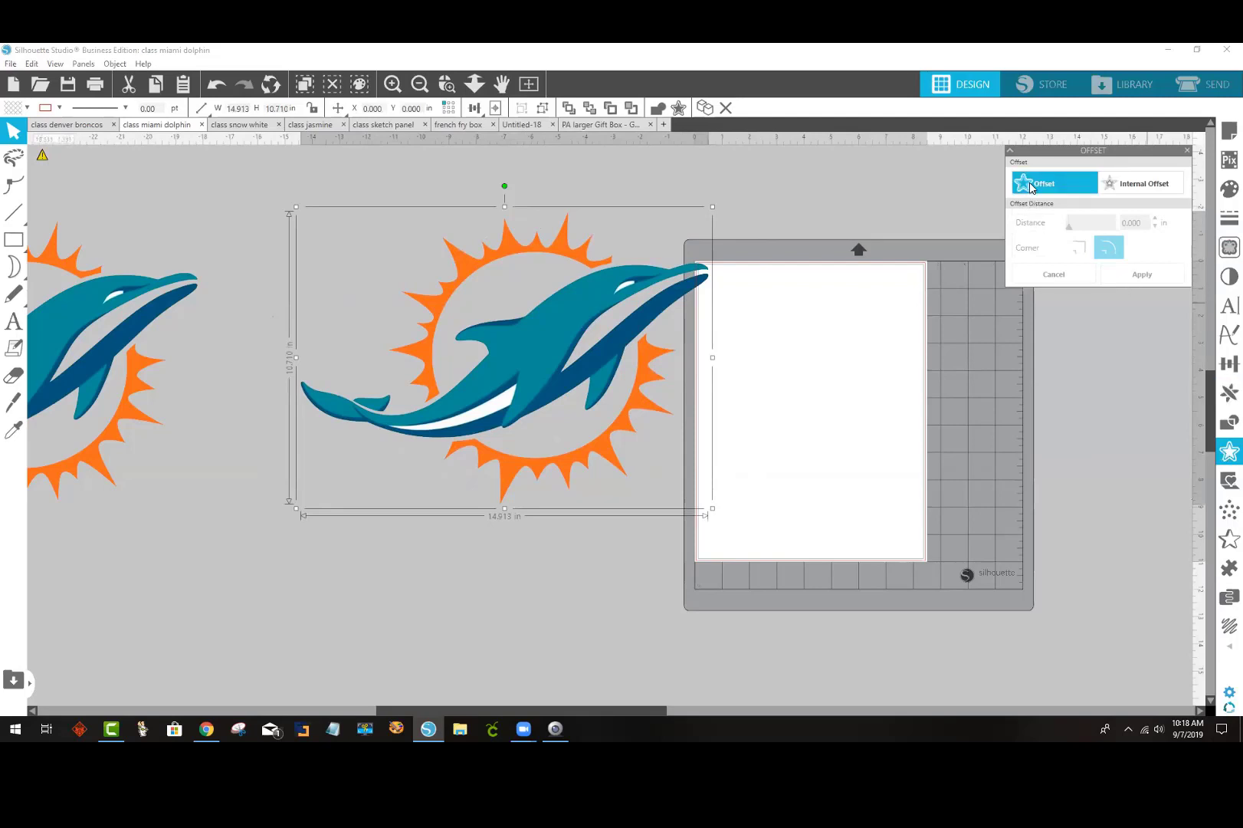
{"action": "left_click", "coordinate": [1031, 188]}
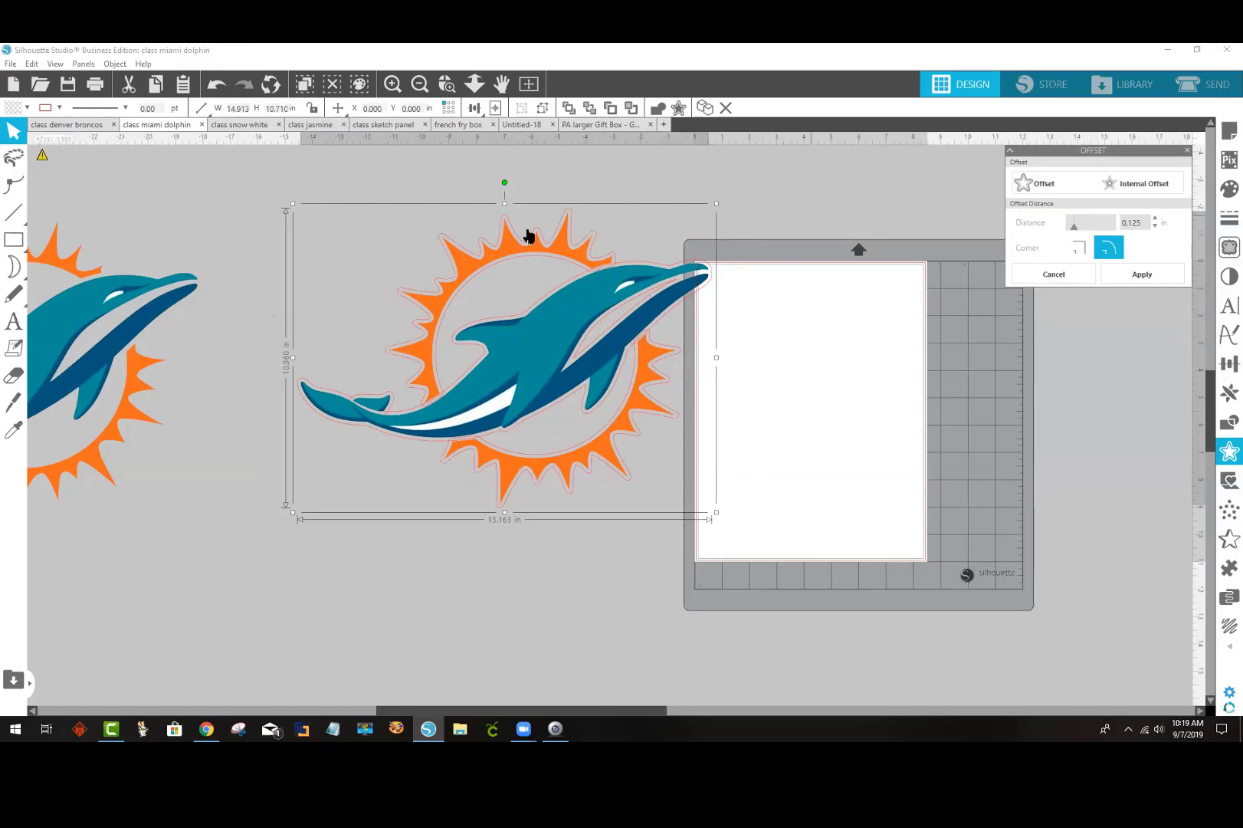
Step: Fill the new offset shape with white and select the dolphin logo group lying over it
{"action": "left_click", "coordinate": [27, 108]}
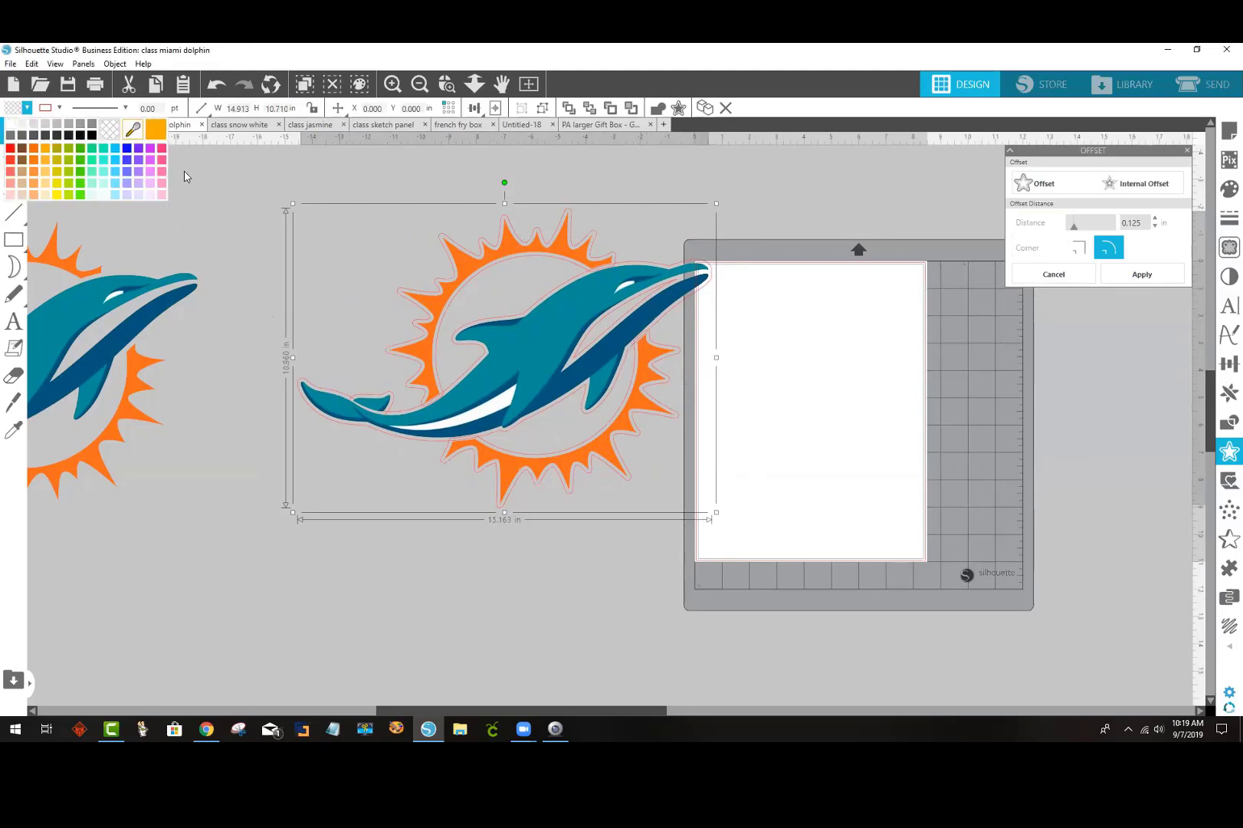
{"action": "left_click", "coordinate": [31, 149]}
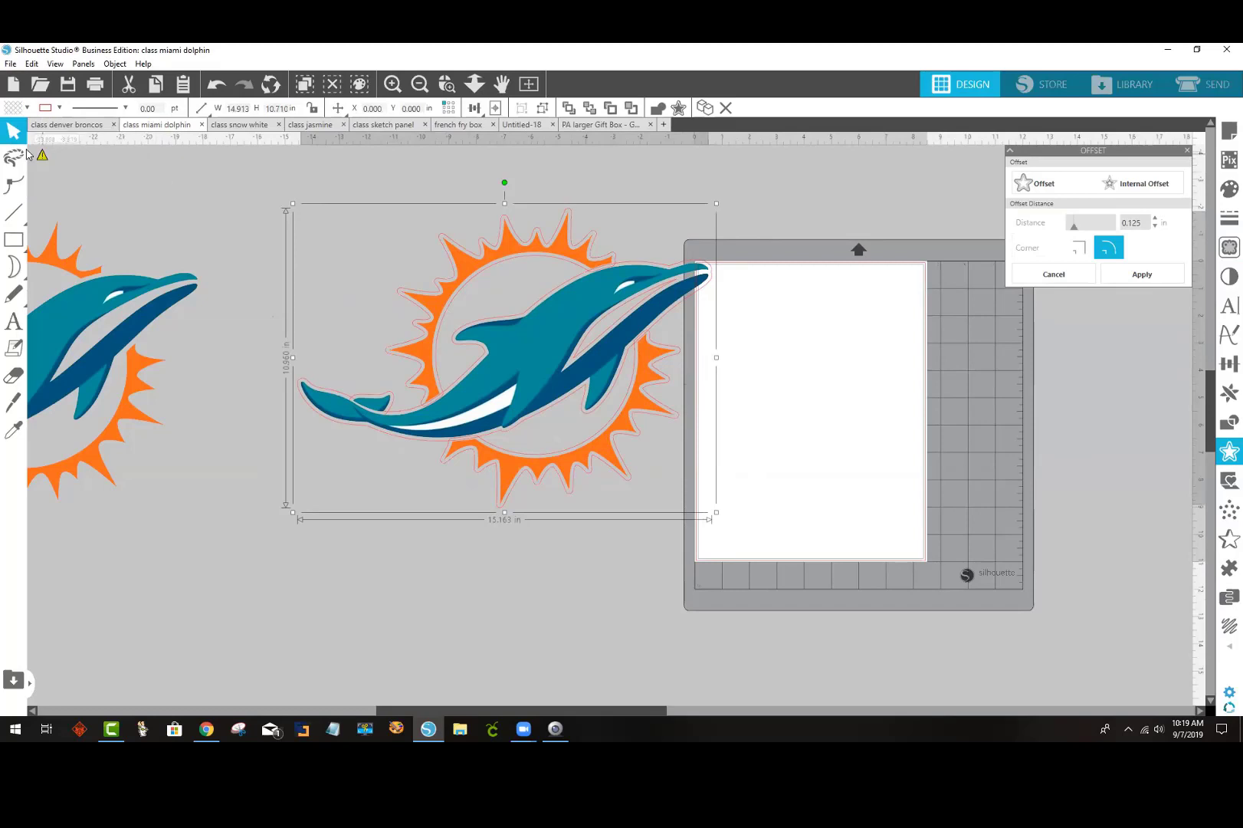
{"action": "left_click", "coordinate": [26, 108]}
{"action": "left_click", "coordinate": [10, 125]}
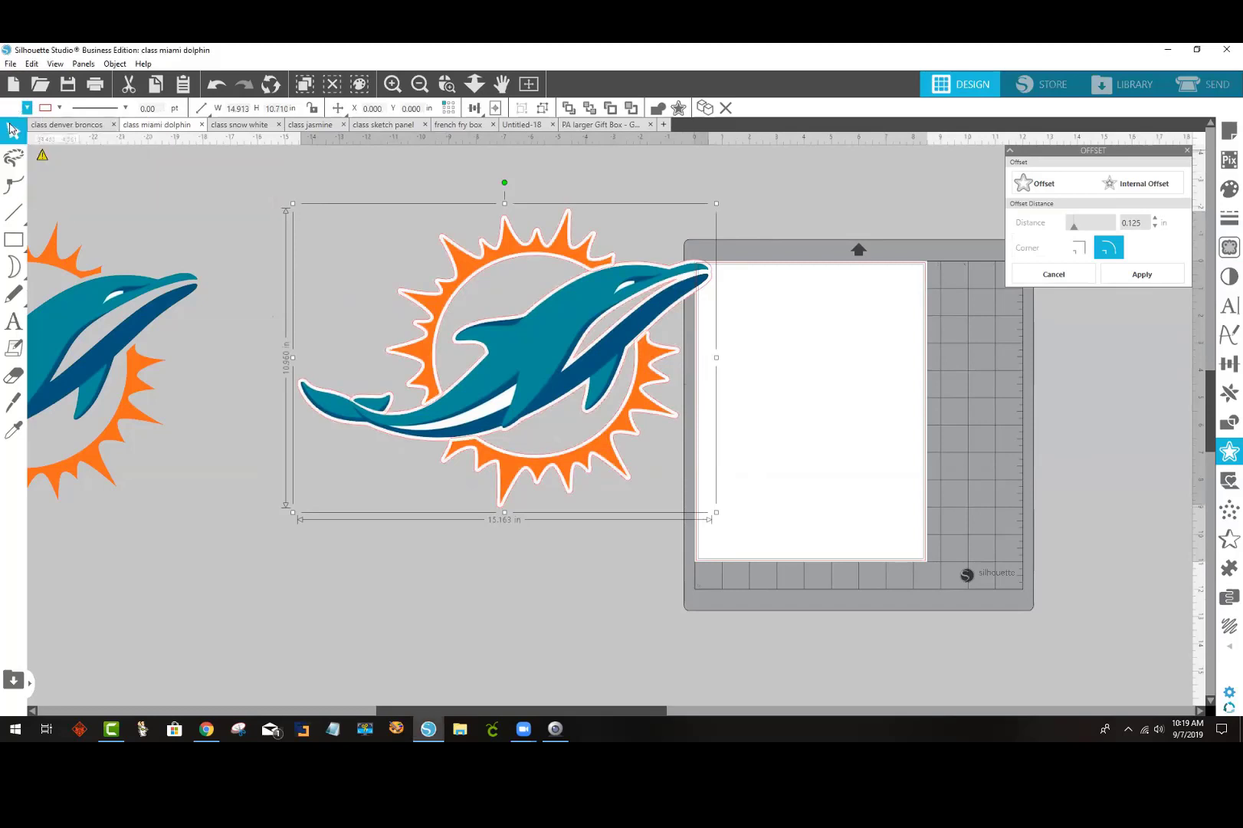
{"action": "left_click", "coordinate": [509, 586]}
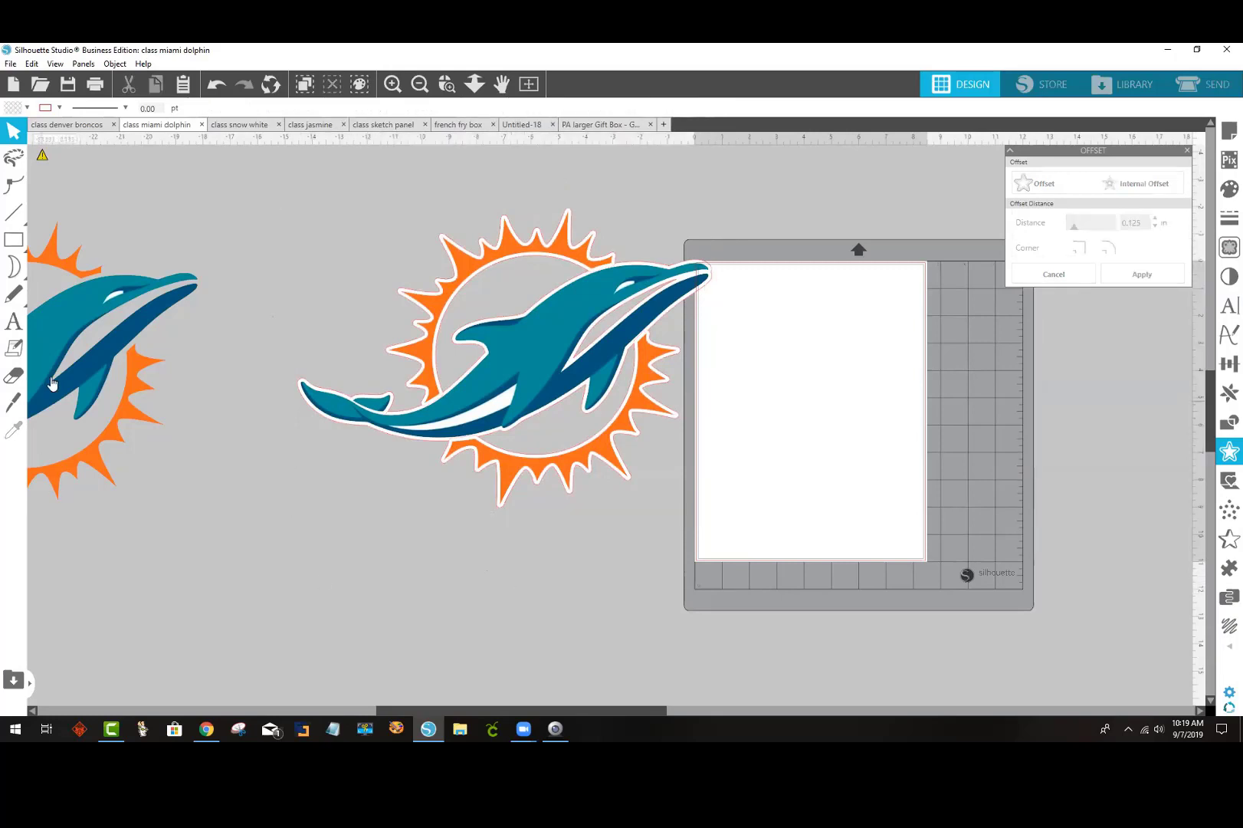
{"action": "left_click", "coordinate": [617, 319]}
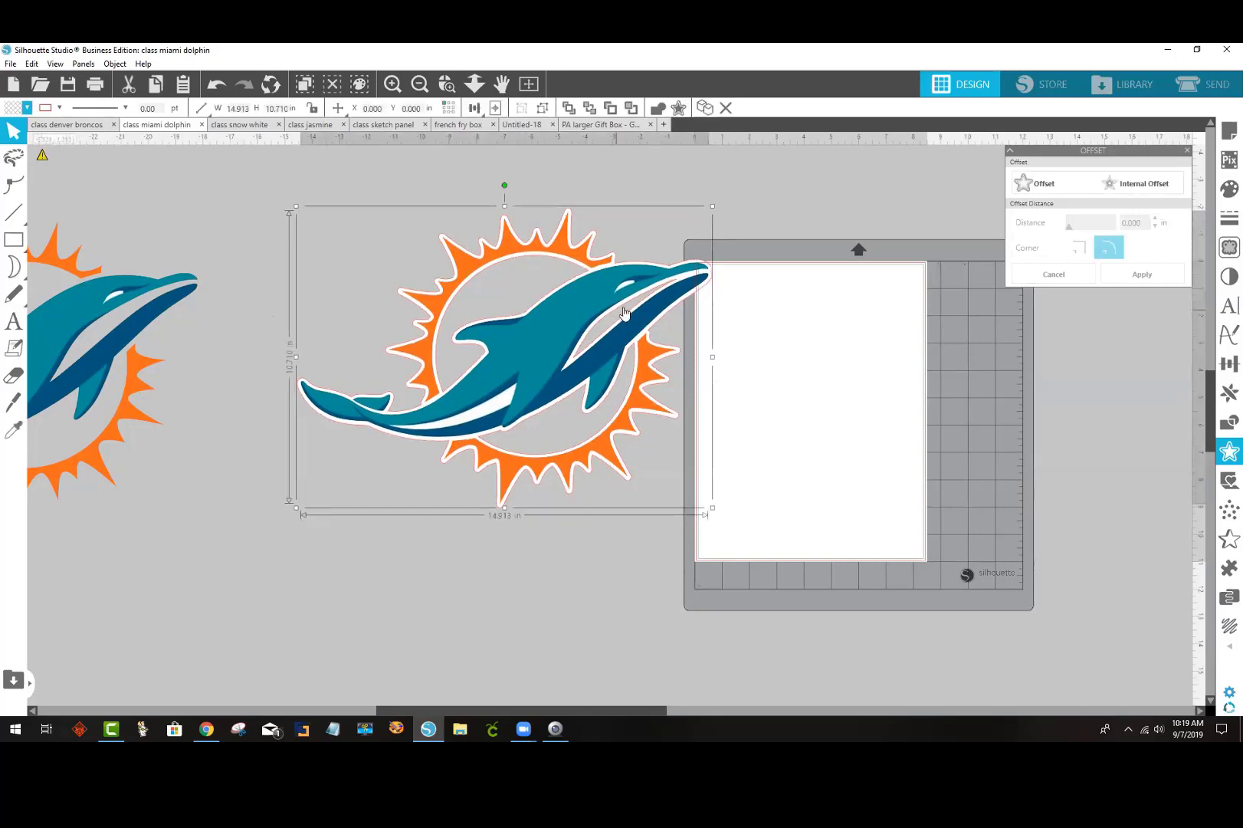
Step: Open the white offset shape around the dolphin logo for point editing and simplify its outline
{"action": "left_click", "coordinate": [843, 345]}
{"action": "double_click", "coordinate": [616, 332]}
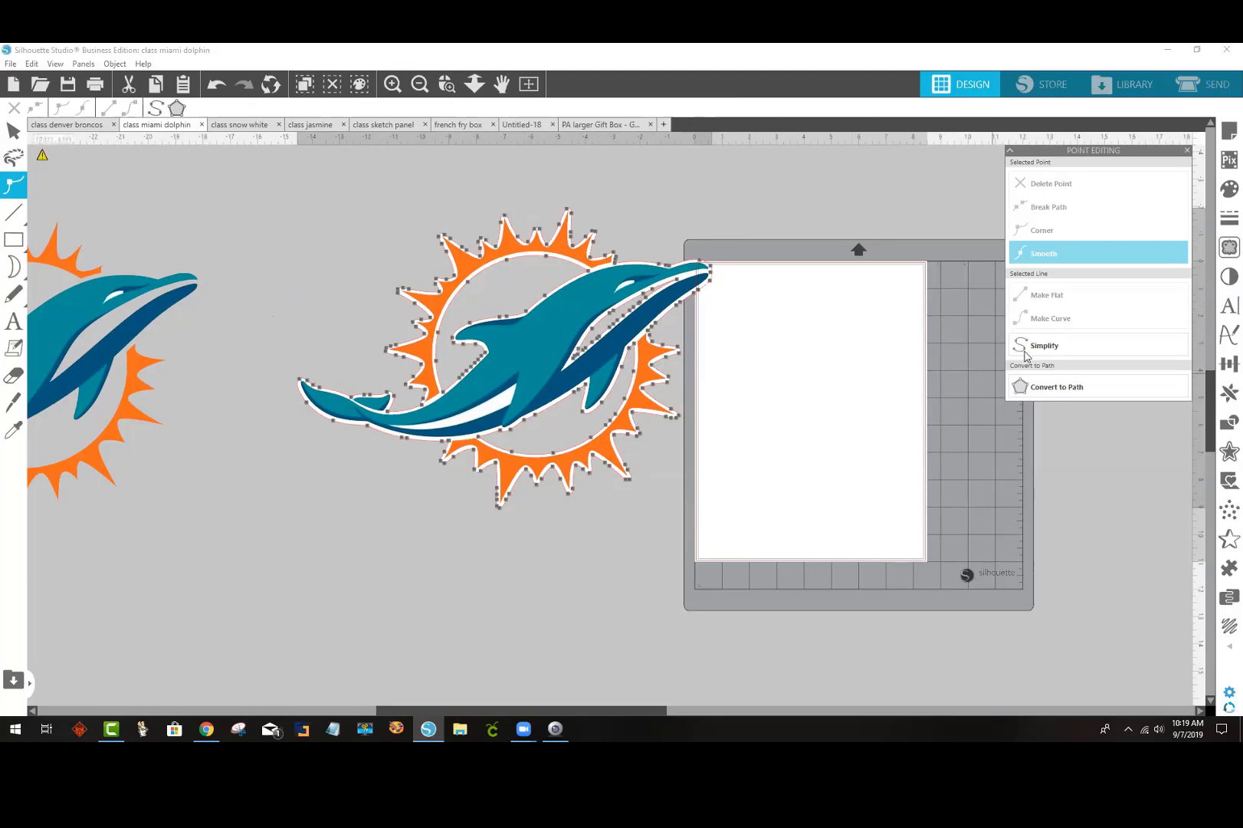
{"action": "left_click", "coordinate": [1055, 349]}
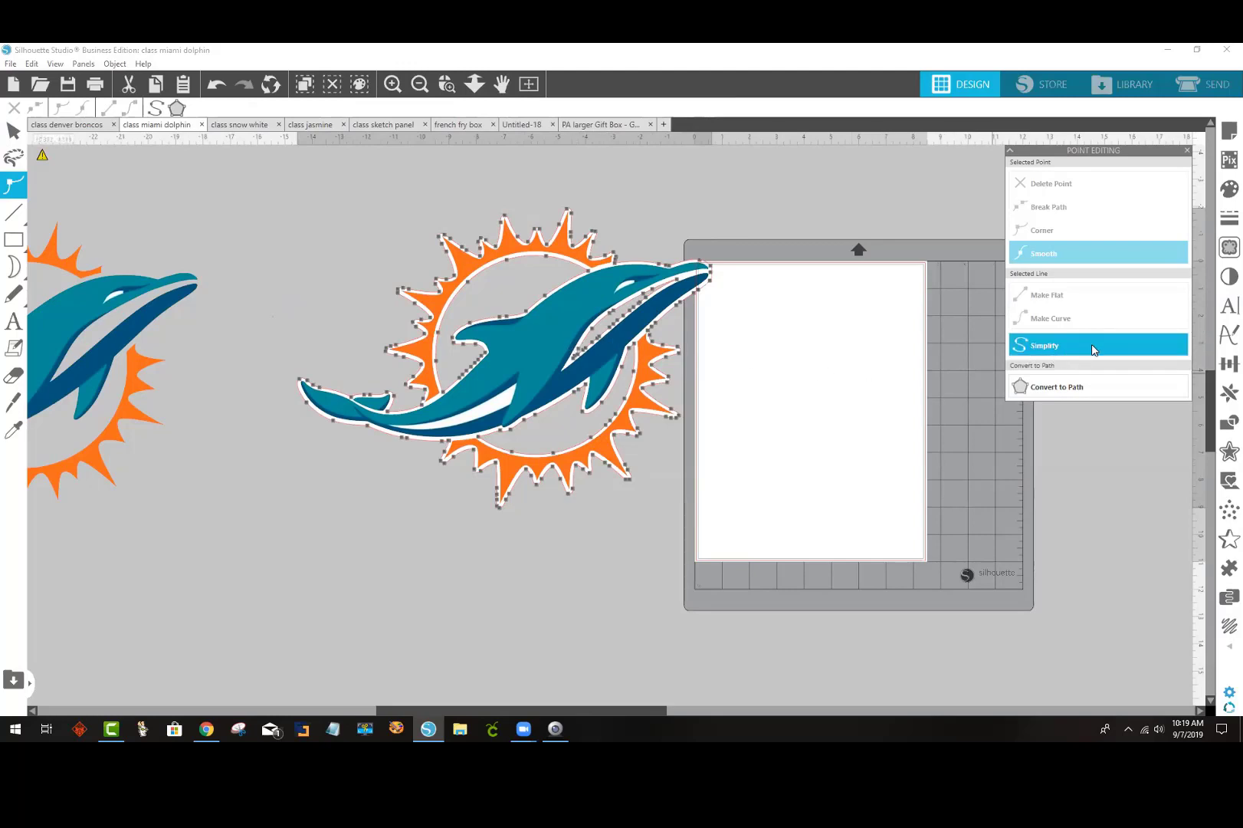
{"action": "left_click", "coordinate": [1093, 350]}
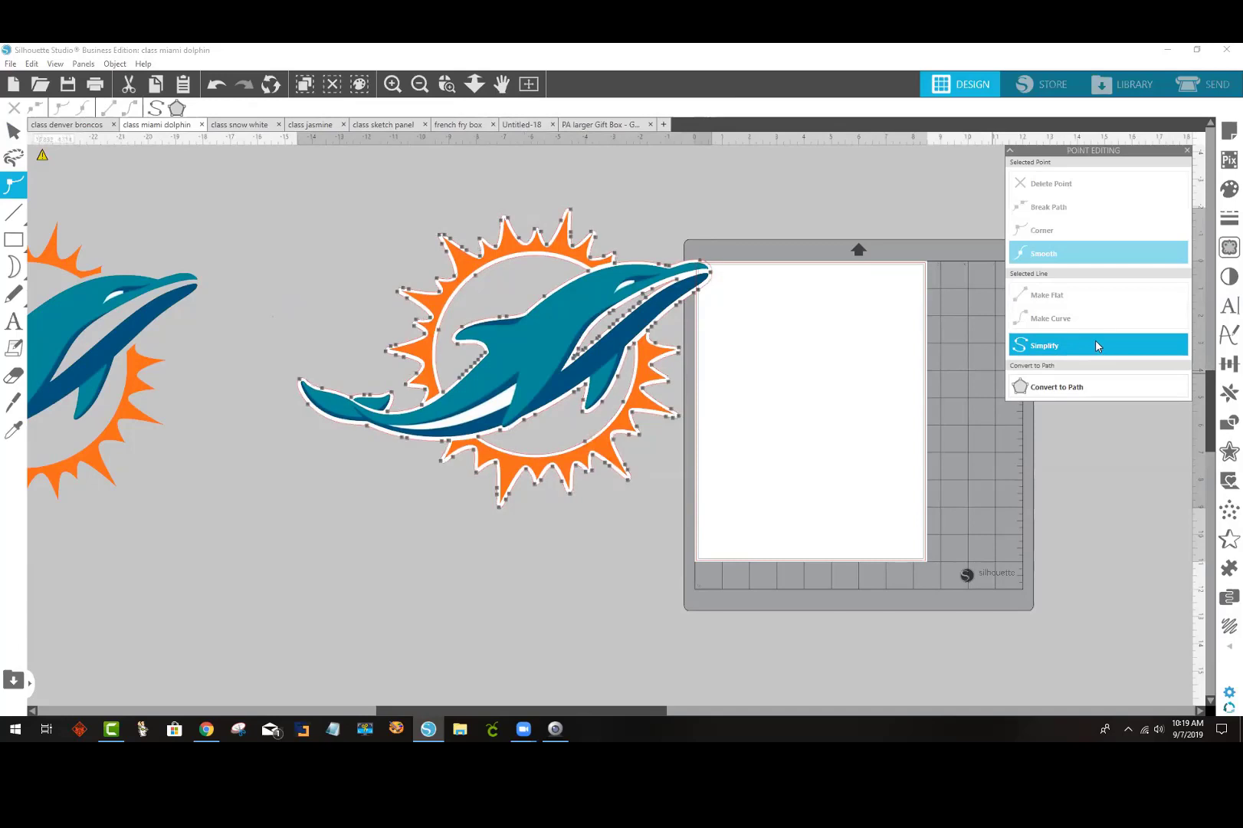
Step: Delete every point of the narrow inner cutout beneath the dolphin's head in the white offset shape, removing that cutout
{"action": "left_click", "coordinate": [680, 282]}
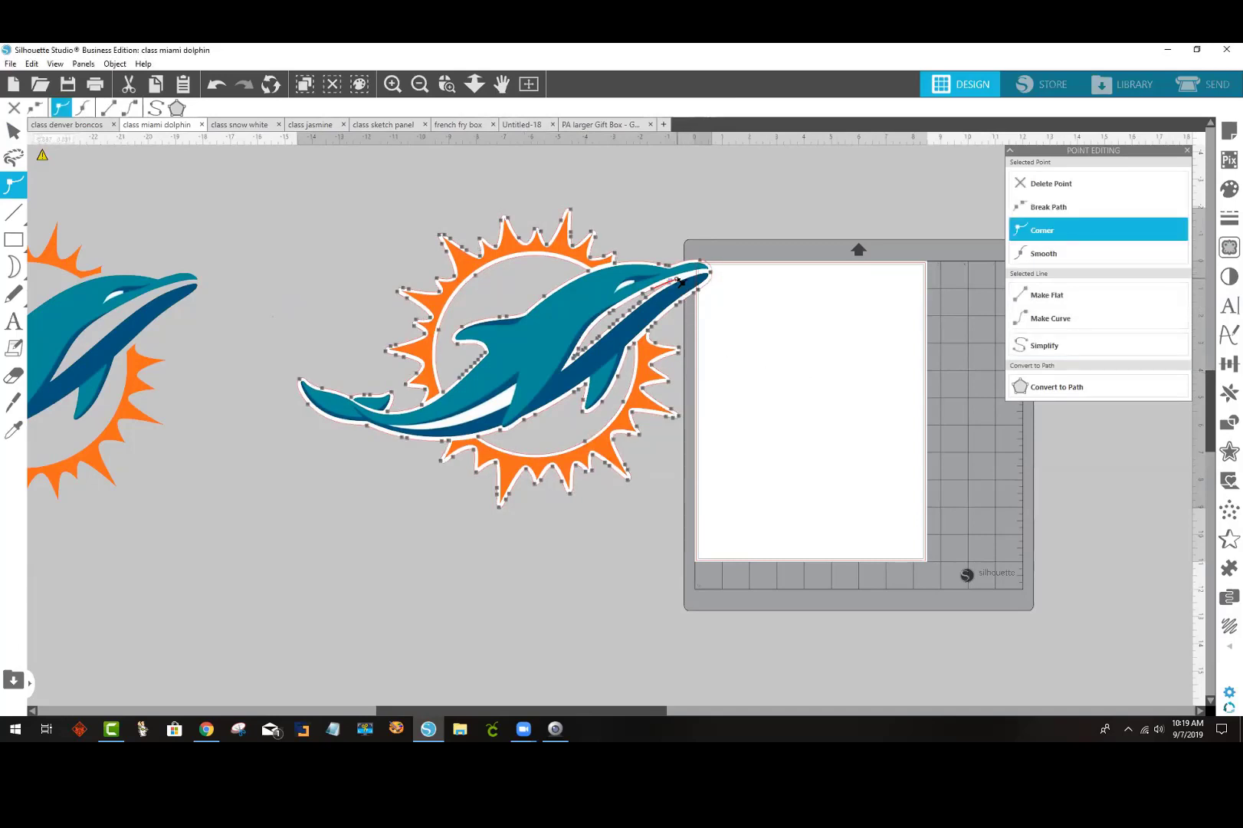
{"action": "key", "text": "Delete"}
{"action": "key", "text": "Delete"}
{"action": "key", "text": "Delete"}
{"action": "key", "text": "Delete"}
{"action": "key", "text": "Delete"}
{"action": "key", "text": "Delete"}
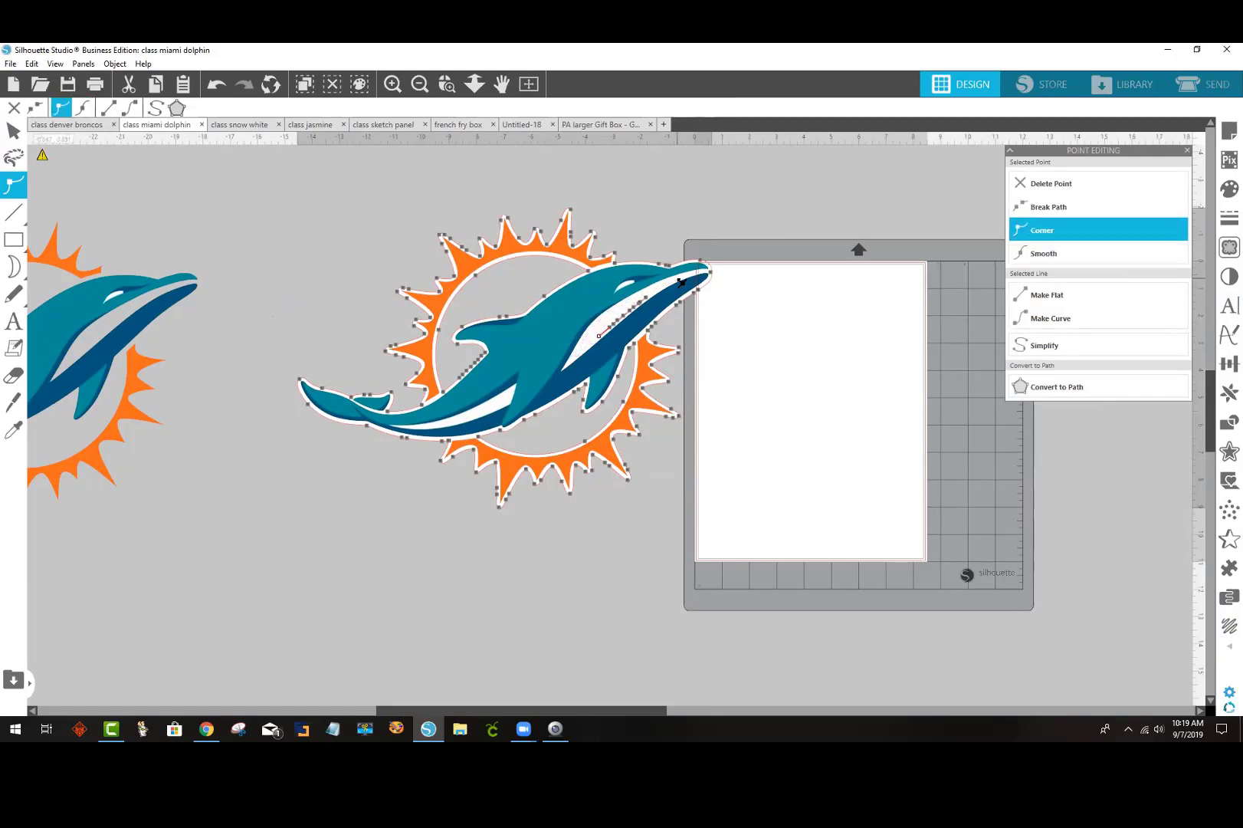
{"action": "key", "text": "Delete"}
{"action": "key", "text": "Delete"}
{"action": "key", "text": "Delete"}
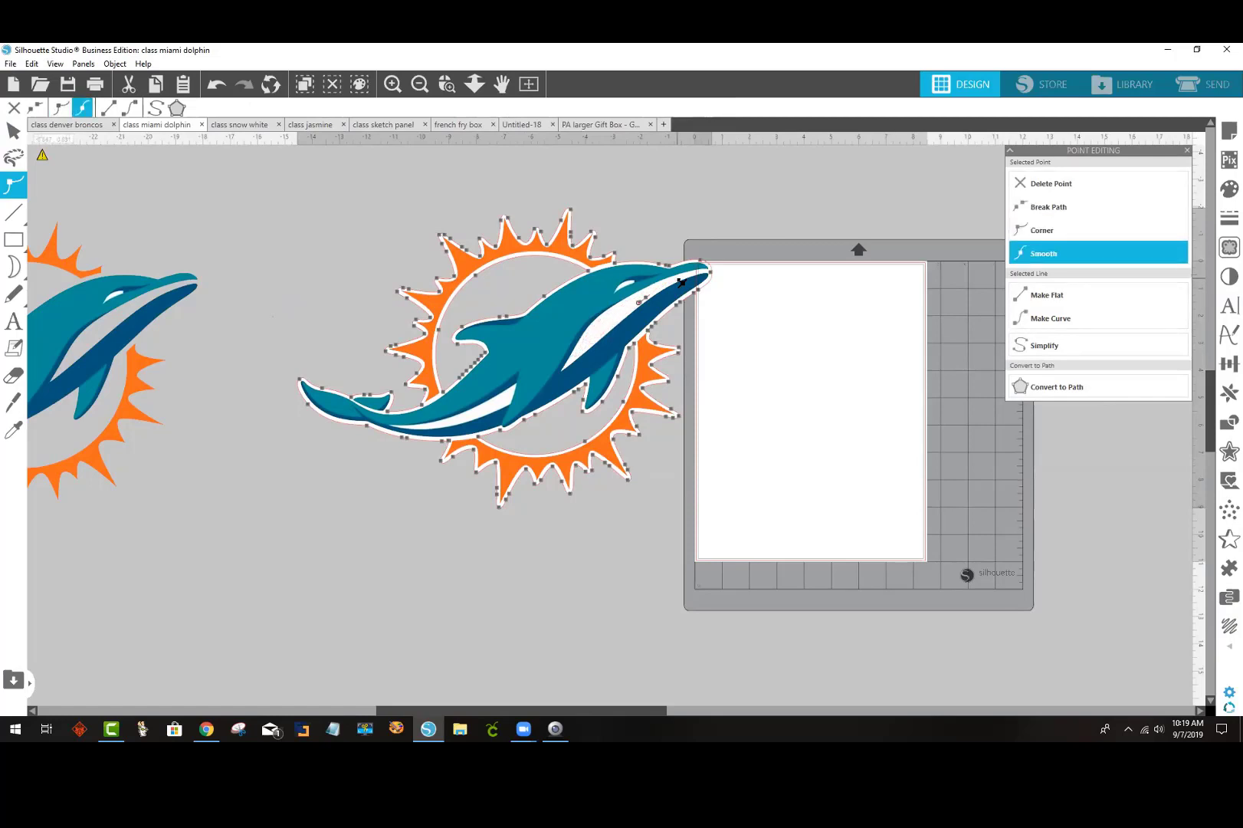
{"action": "key", "text": "Delete"}
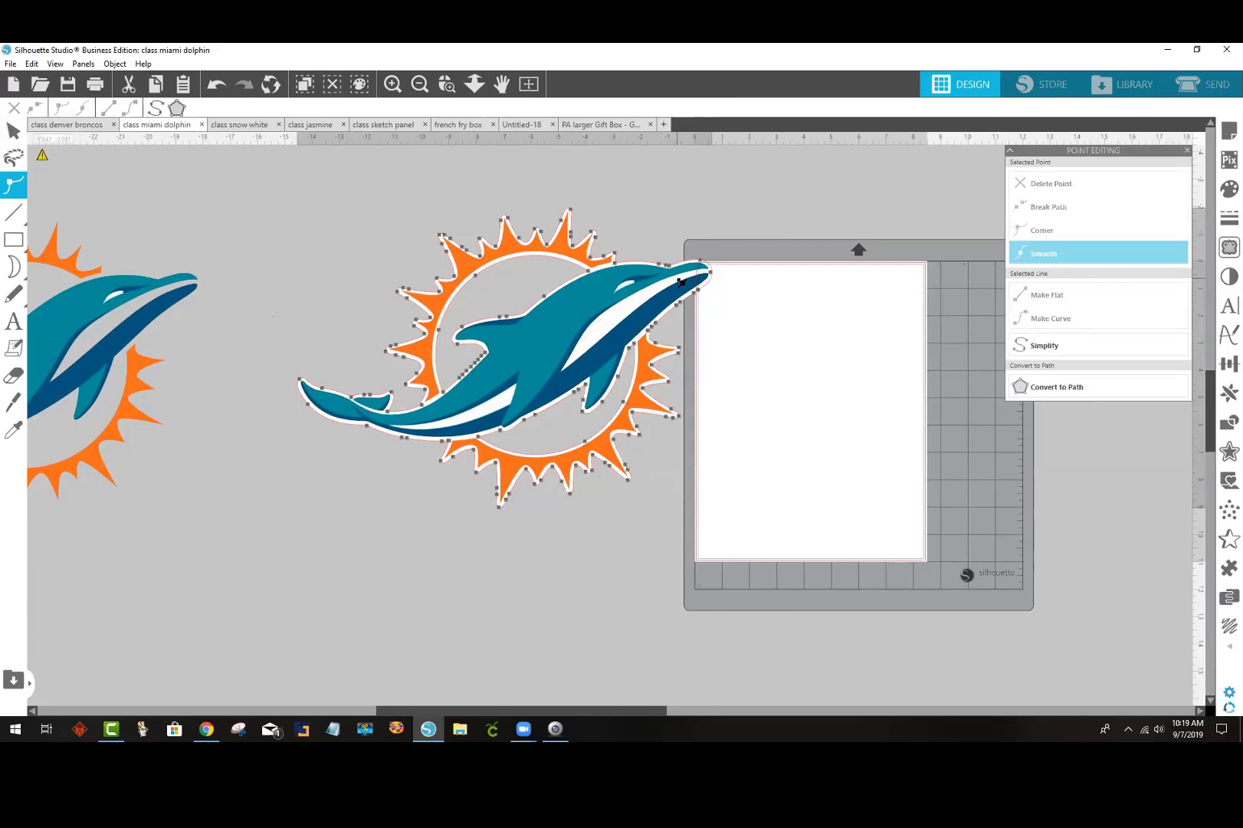
{"action": "left_click", "coordinate": [535, 560]}
Step: Move the dolphin logo and its backing clear of the page, and pull the coloured logo group off the white backing
{"action": "left_click", "coordinate": [556, 403]}
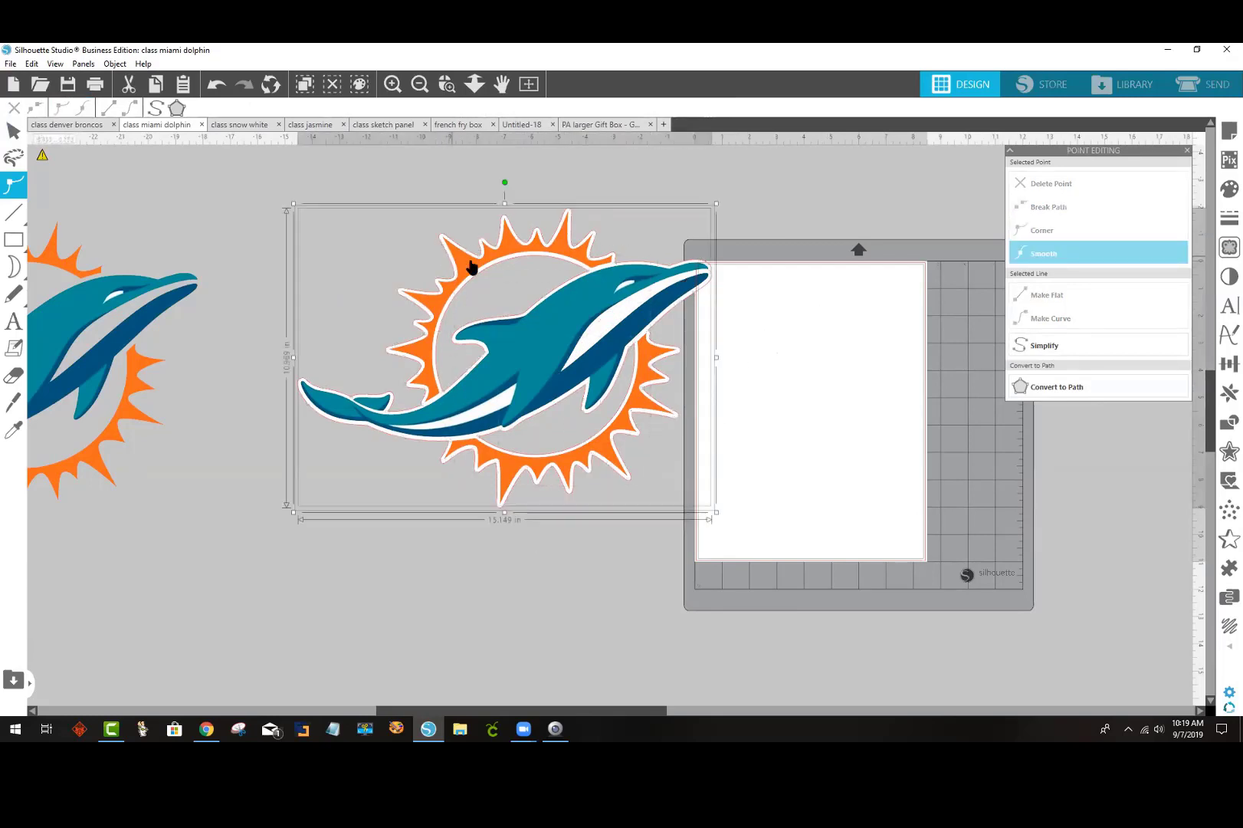
{"action": "left_click_drag", "start_coordinate": [470, 267], "coordinate": [410, 258]}
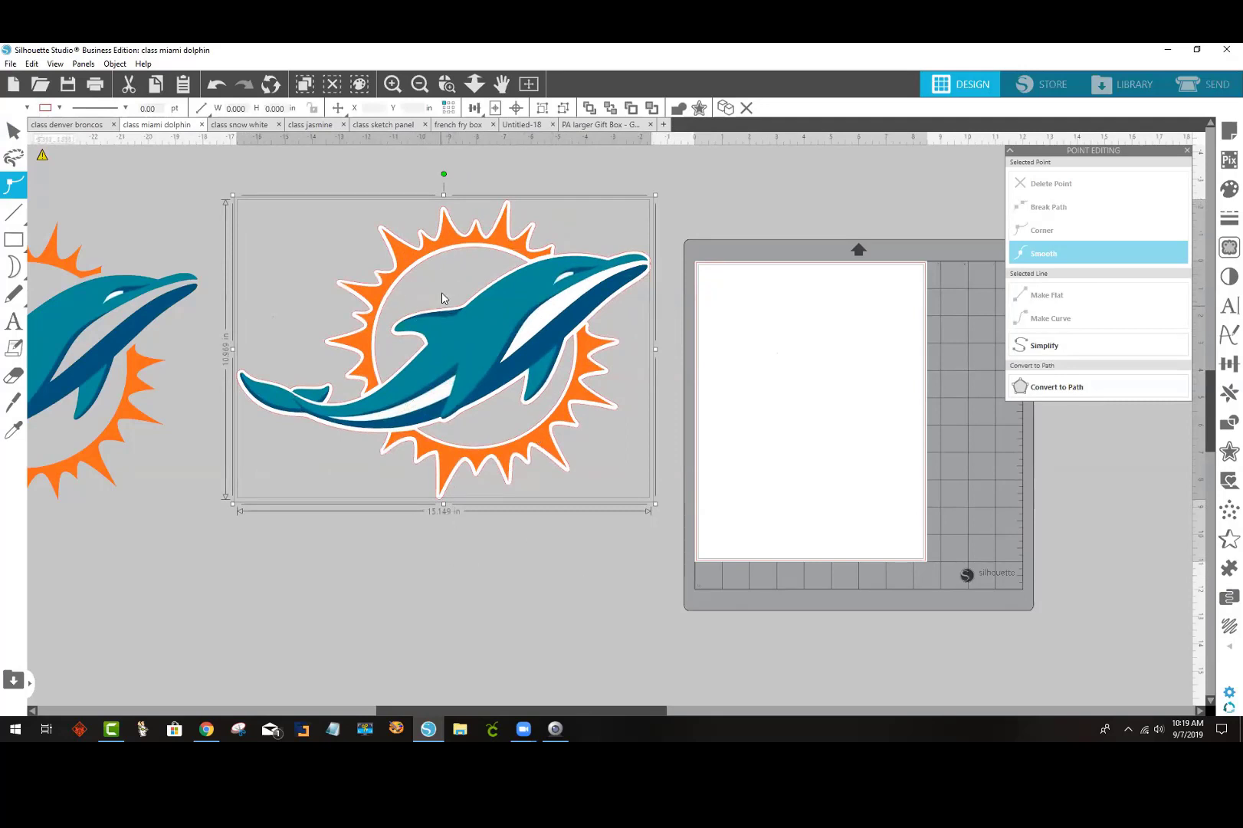
{"action": "double_click", "coordinate": [440, 256]}
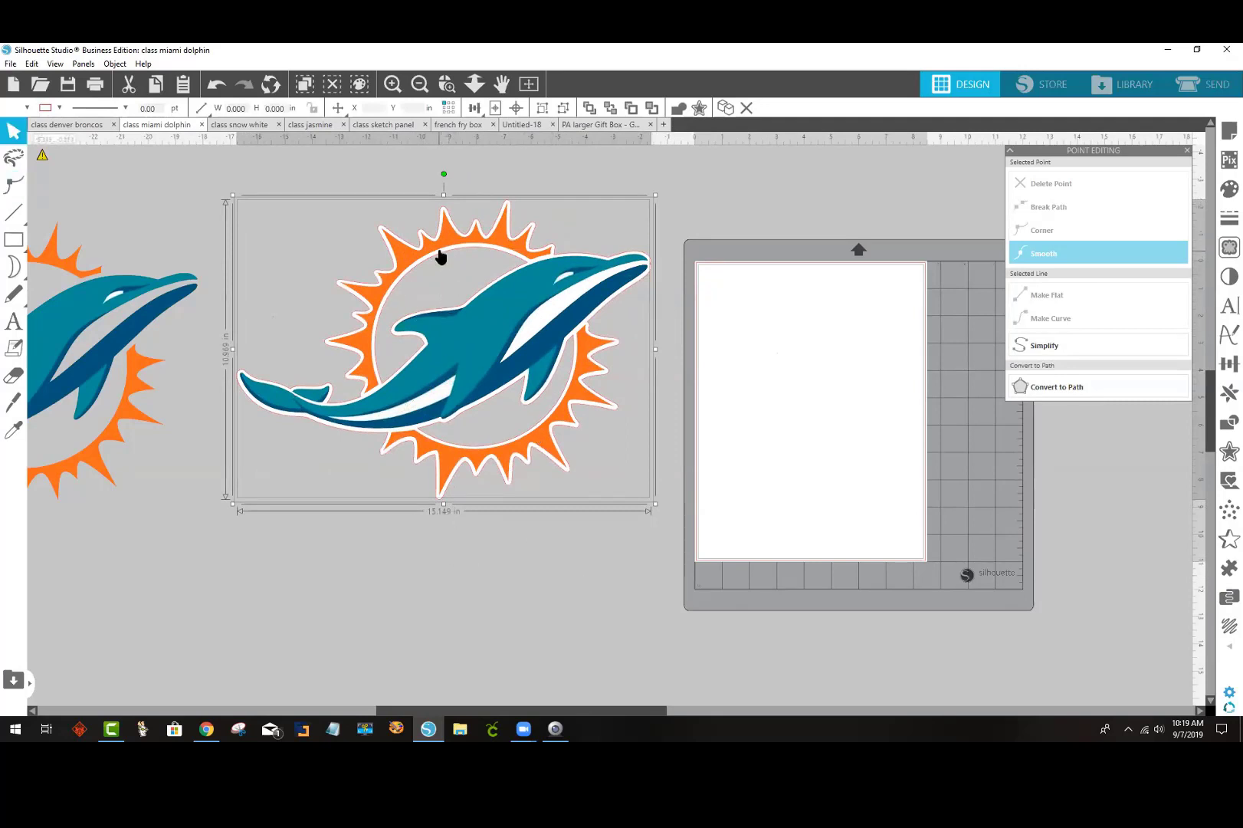
{"action": "left_click", "coordinate": [591, 494]}
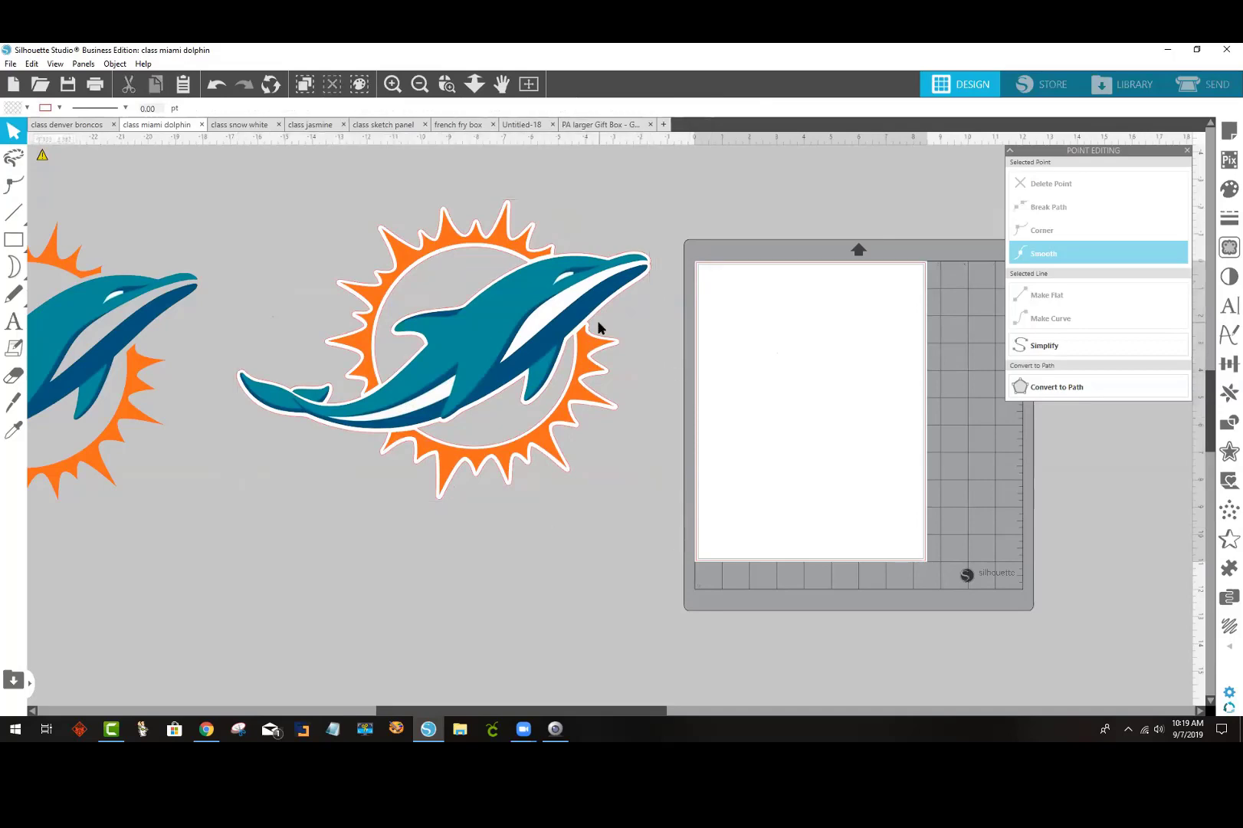
{"action": "left_click_drag", "start_coordinate": [587, 320], "coordinate": [870, 475]}
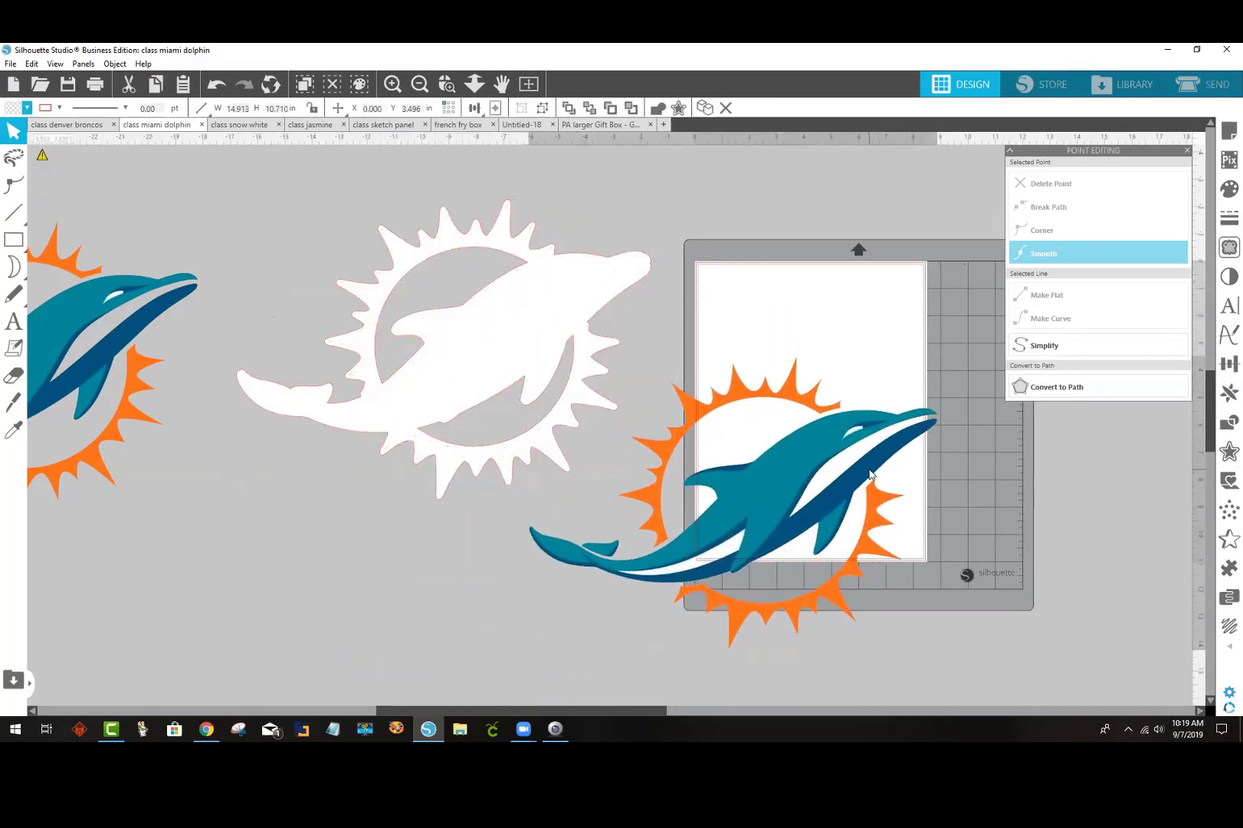
Step: Release the compound path of the white backing shape
{"action": "left_click", "coordinate": [541, 334]}
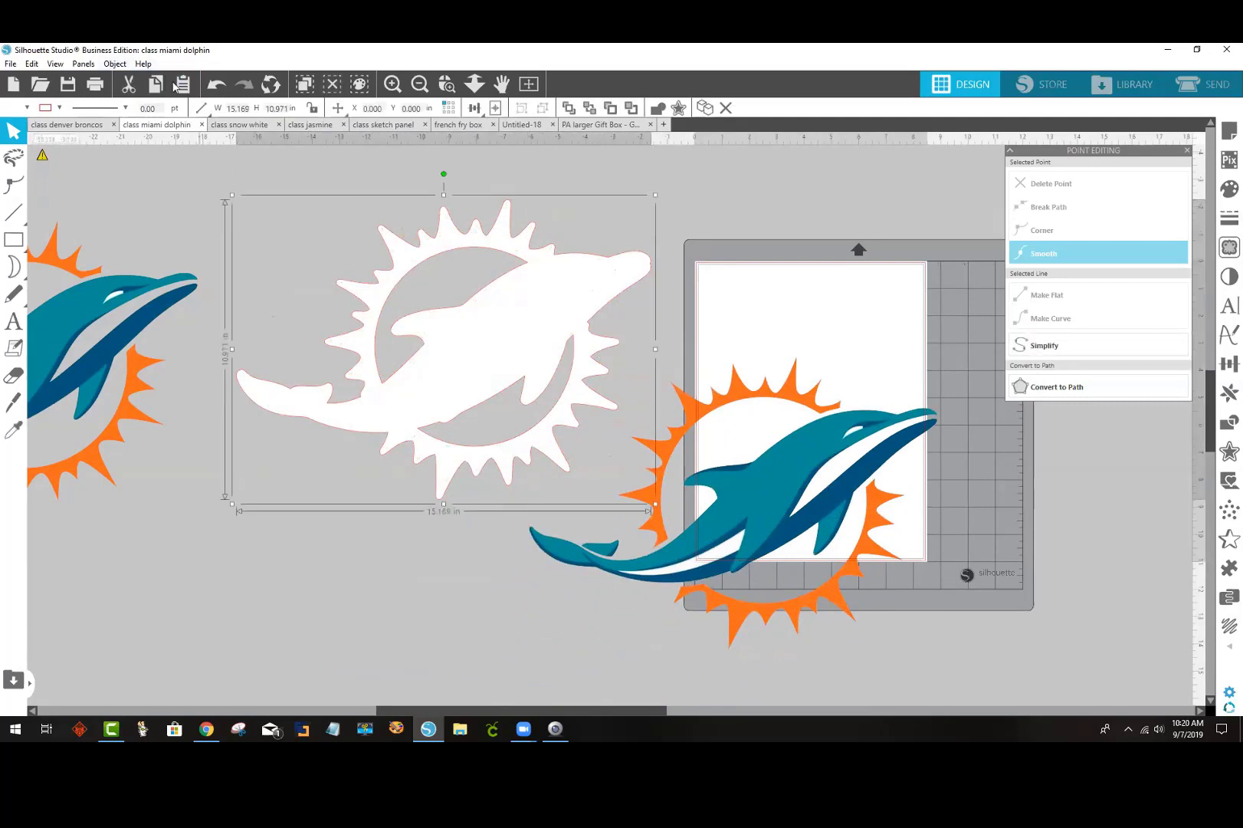
{"action": "left_click", "coordinate": [114, 63]}
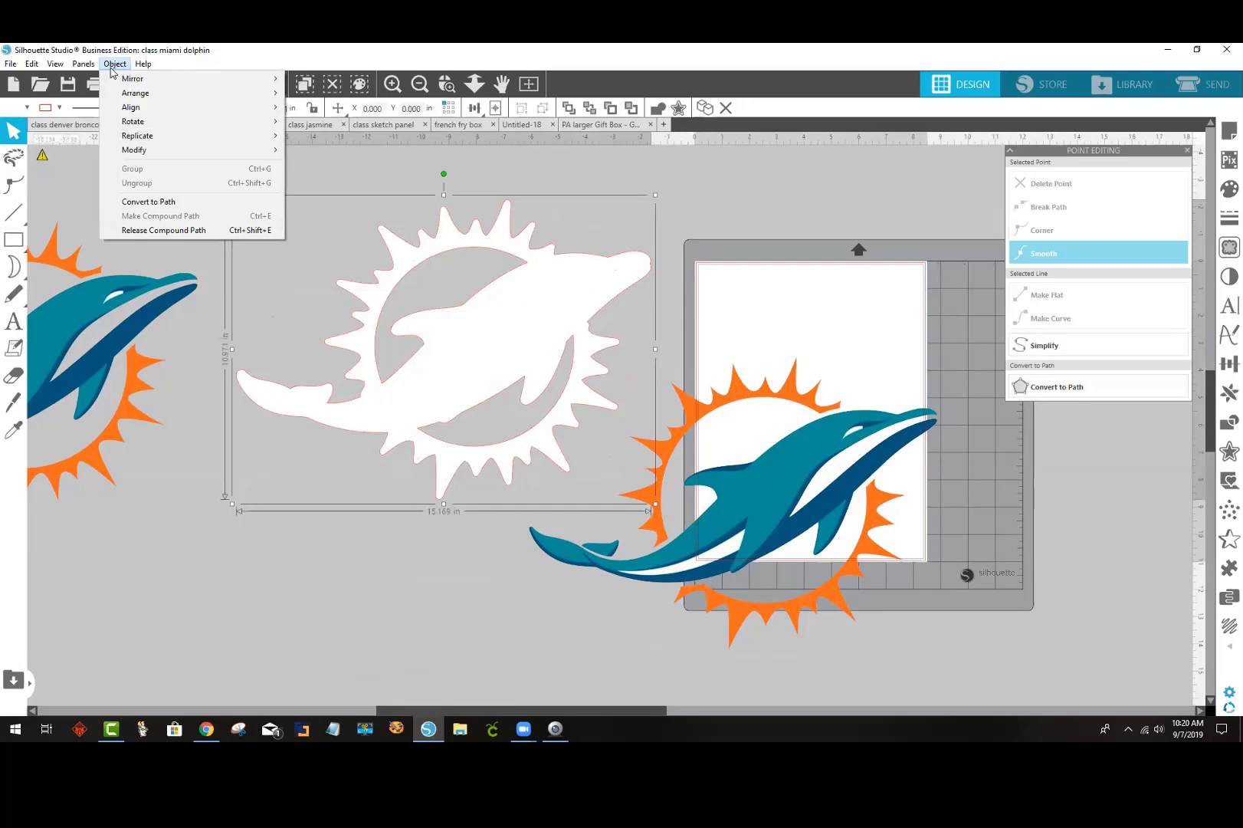
{"action": "left_click", "coordinate": [175, 231]}
{"action": "left_click", "coordinate": [289, 588]}
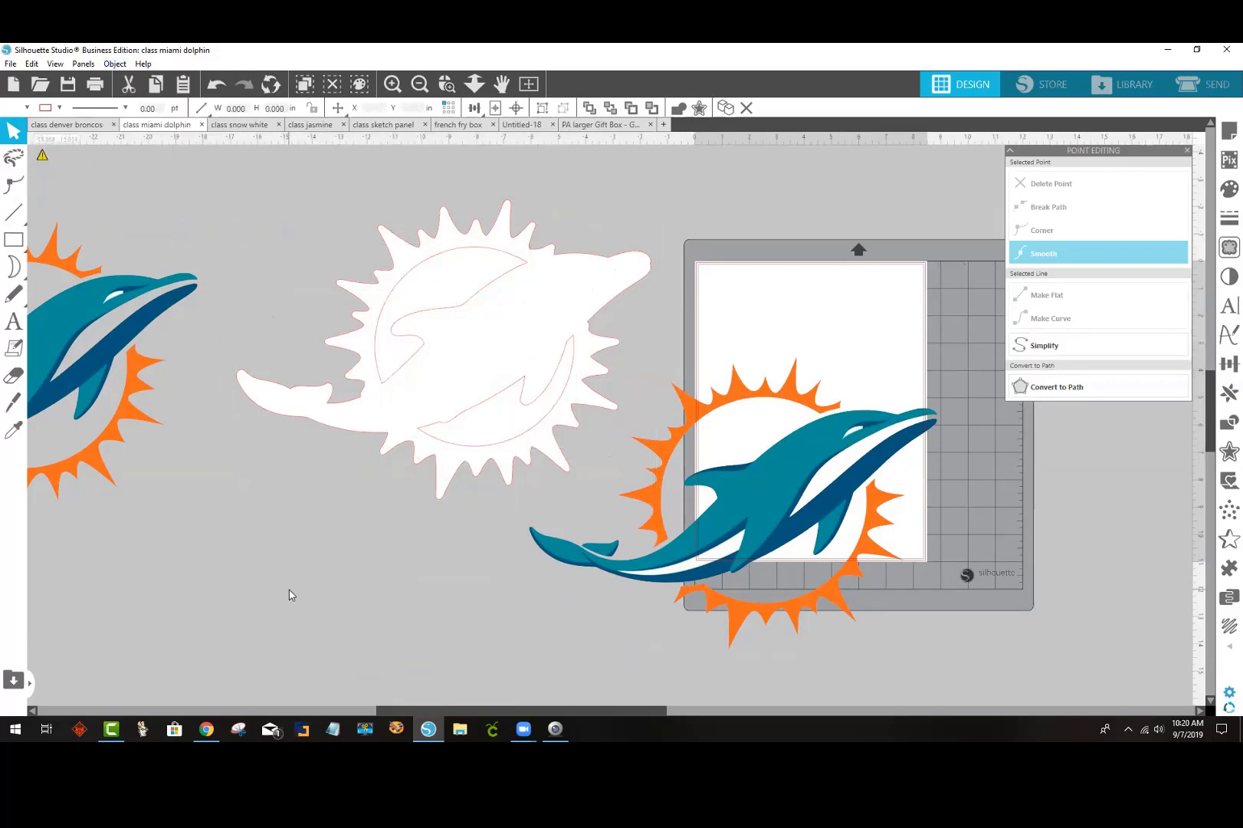
Step: Select all the released white backing pieces and weld them into one solid shape
{"action": "right_click", "coordinate": [488, 396]}
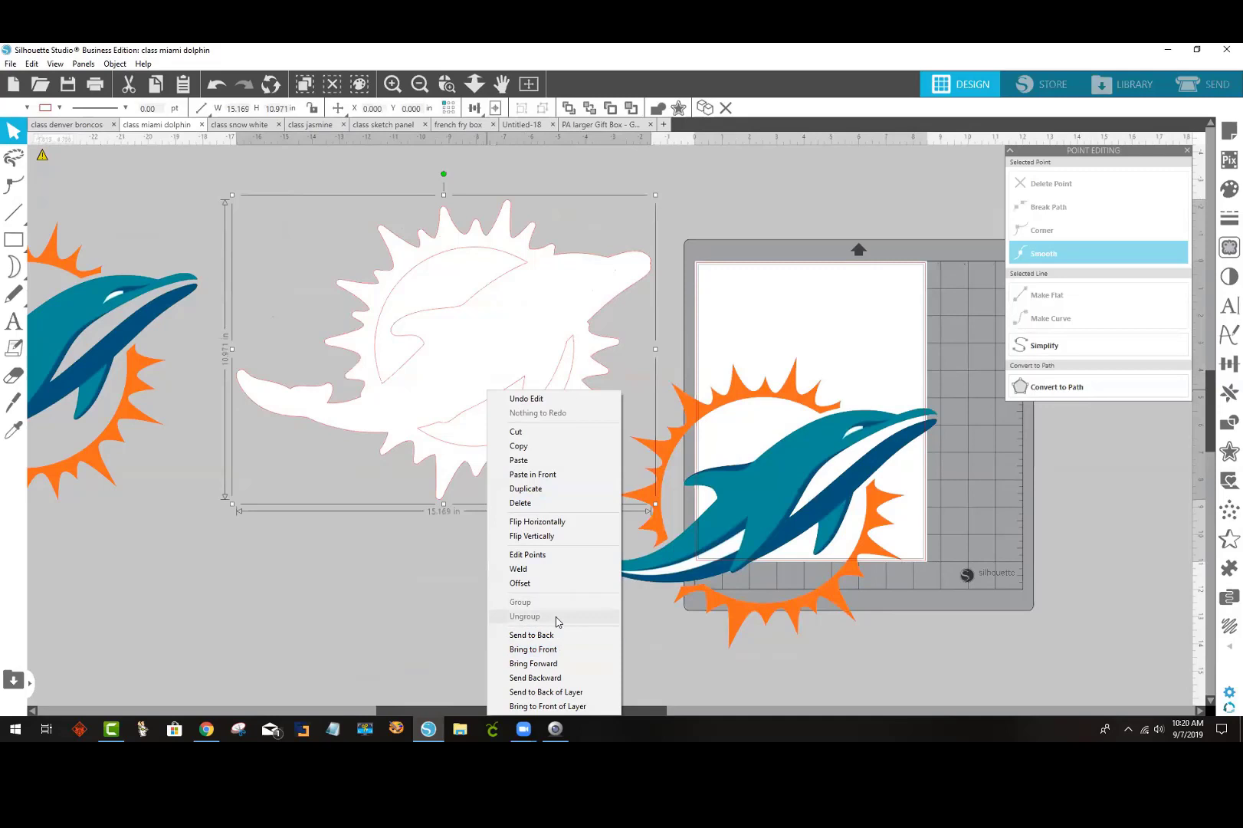
{"action": "left_click", "coordinate": [548, 568]}
{"action": "left_click", "coordinate": [421, 533]}
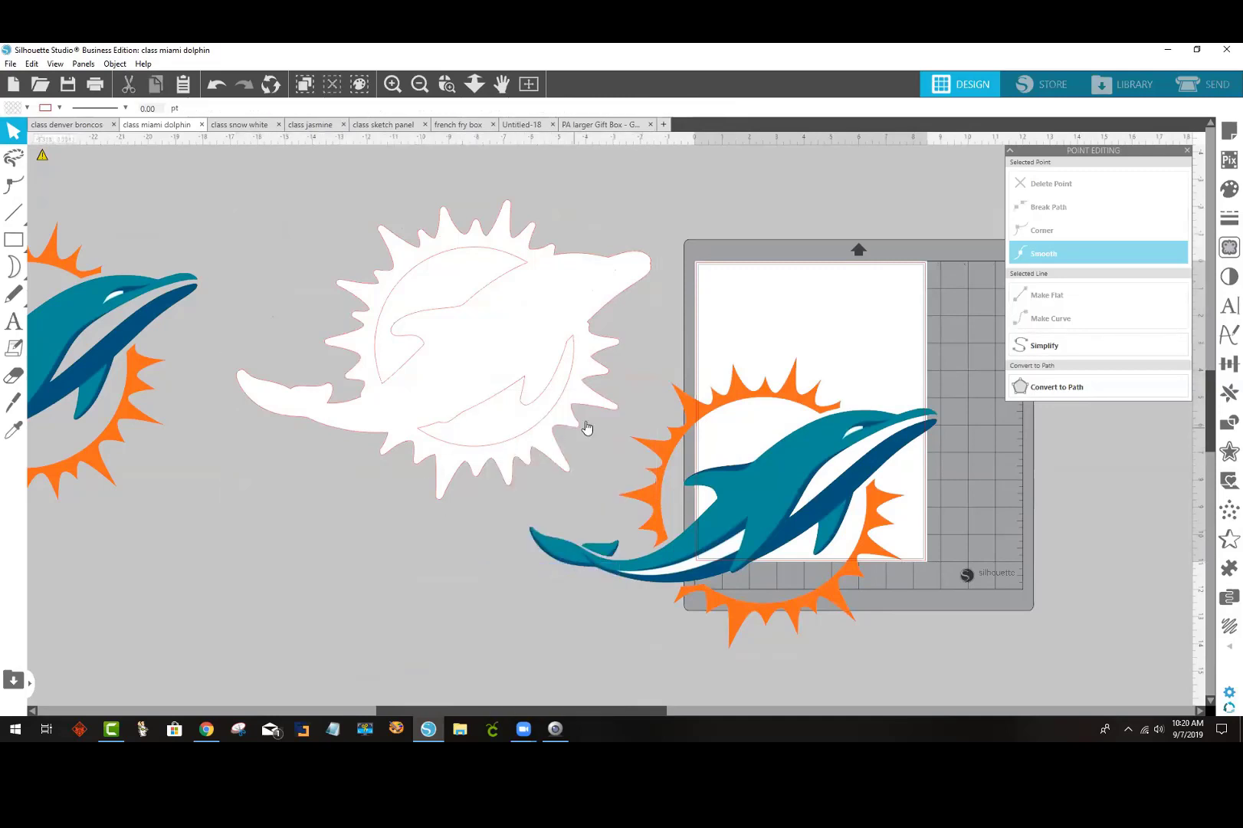
{"action": "left_click_drag", "start_coordinate": [348, 206], "coordinate": [565, 444]}
{"action": "right_click", "coordinate": [539, 426]}
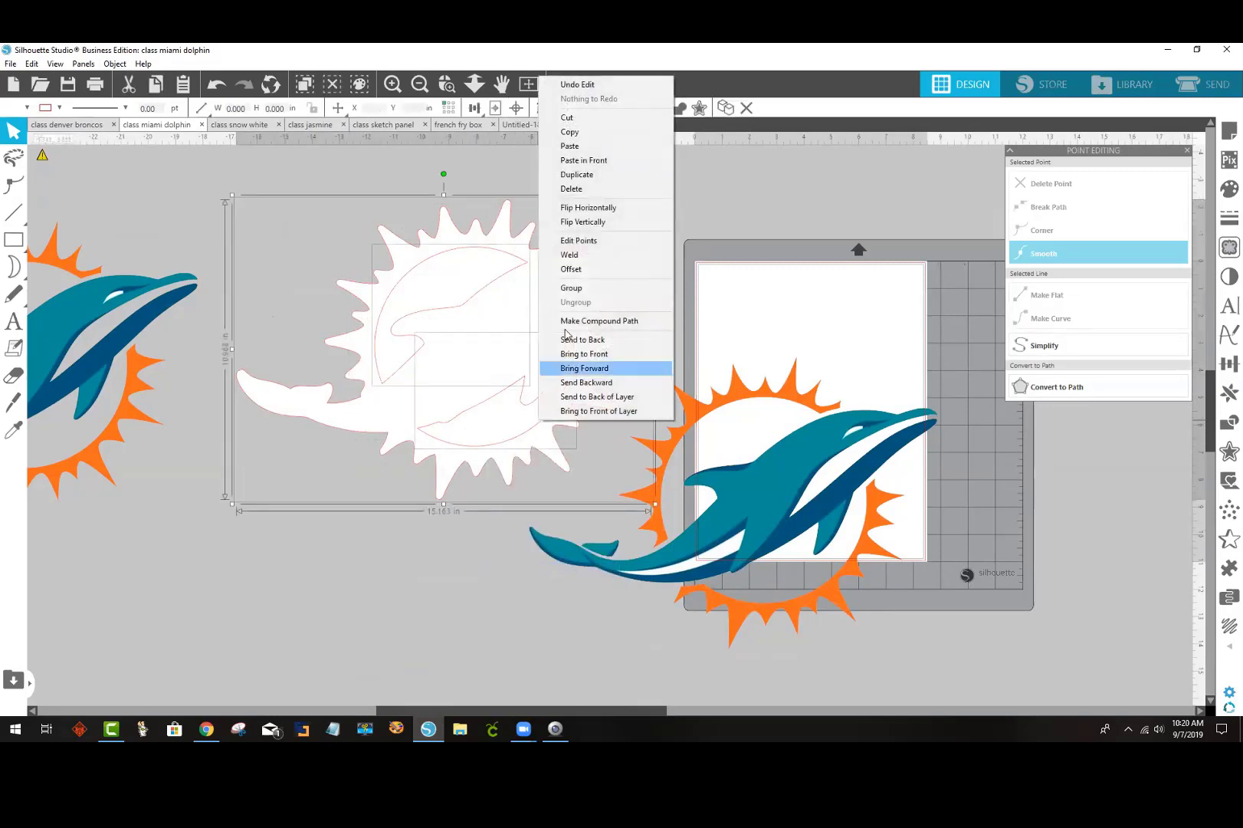
{"action": "left_click", "coordinate": [570, 255]}
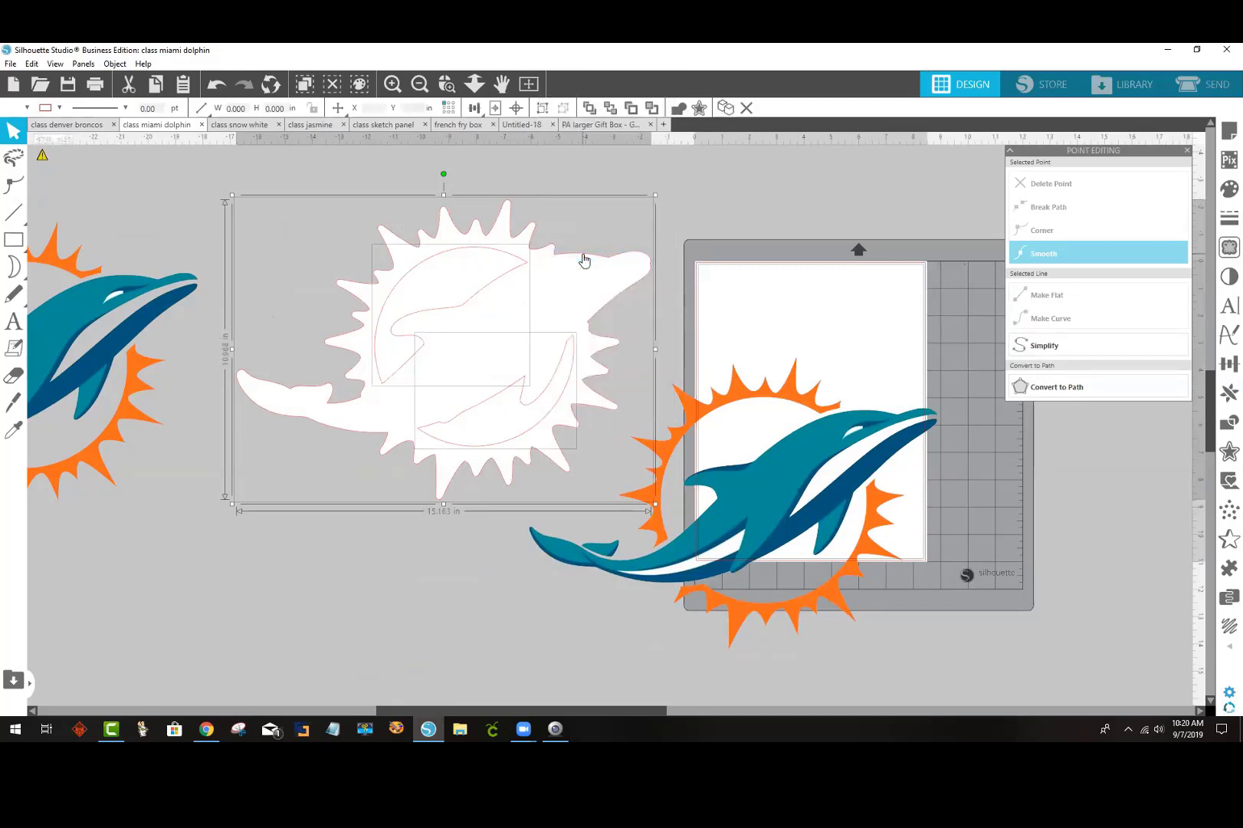
Step: Place the coloured dolphin logo back over the solid white backing and group the two
{"action": "left_click_drag", "start_coordinate": [786, 483], "coordinate": [479, 319]}
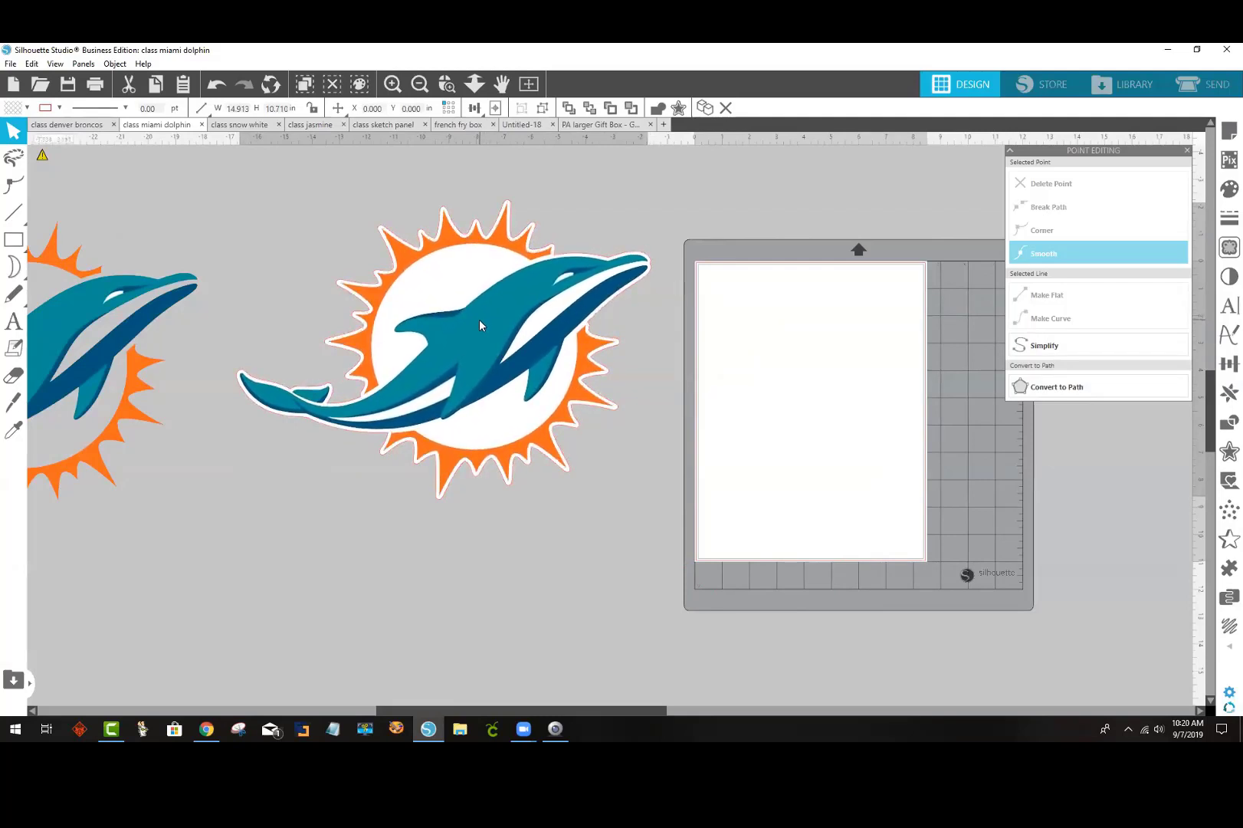
{"action": "left_click", "coordinate": [555, 472]}
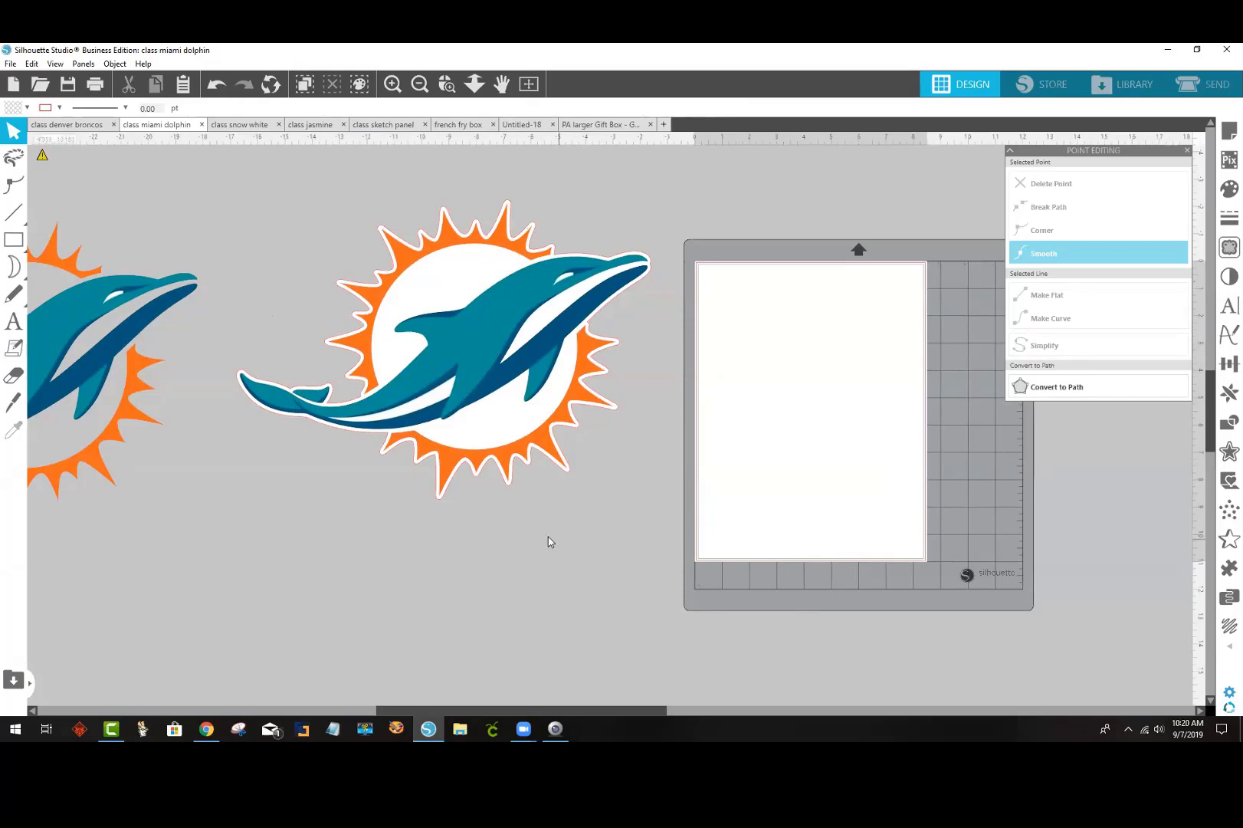
{"action": "left_click_drag", "start_coordinate": [597, 504], "coordinate": [378, 263]}
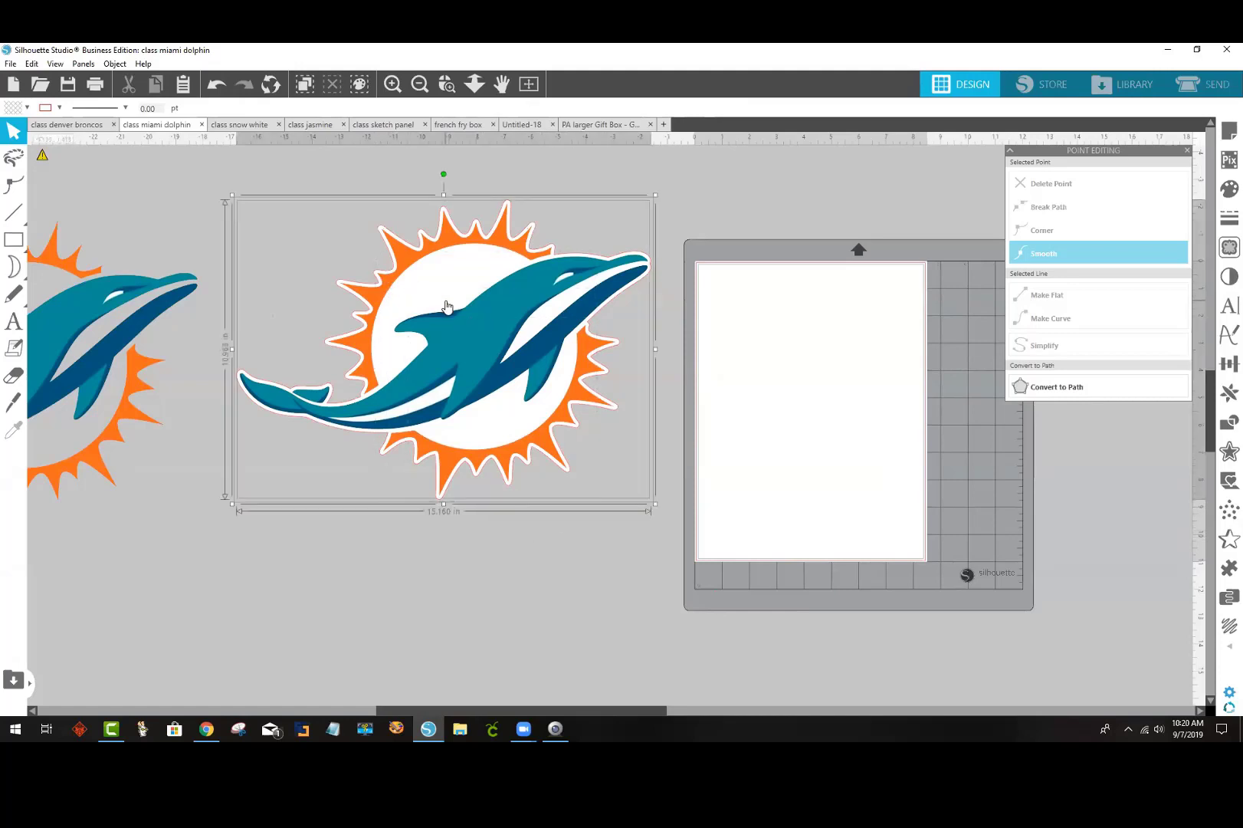
{"action": "right_click", "coordinate": [444, 306]}
{"action": "left_click", "coordinate": [502, 514]}
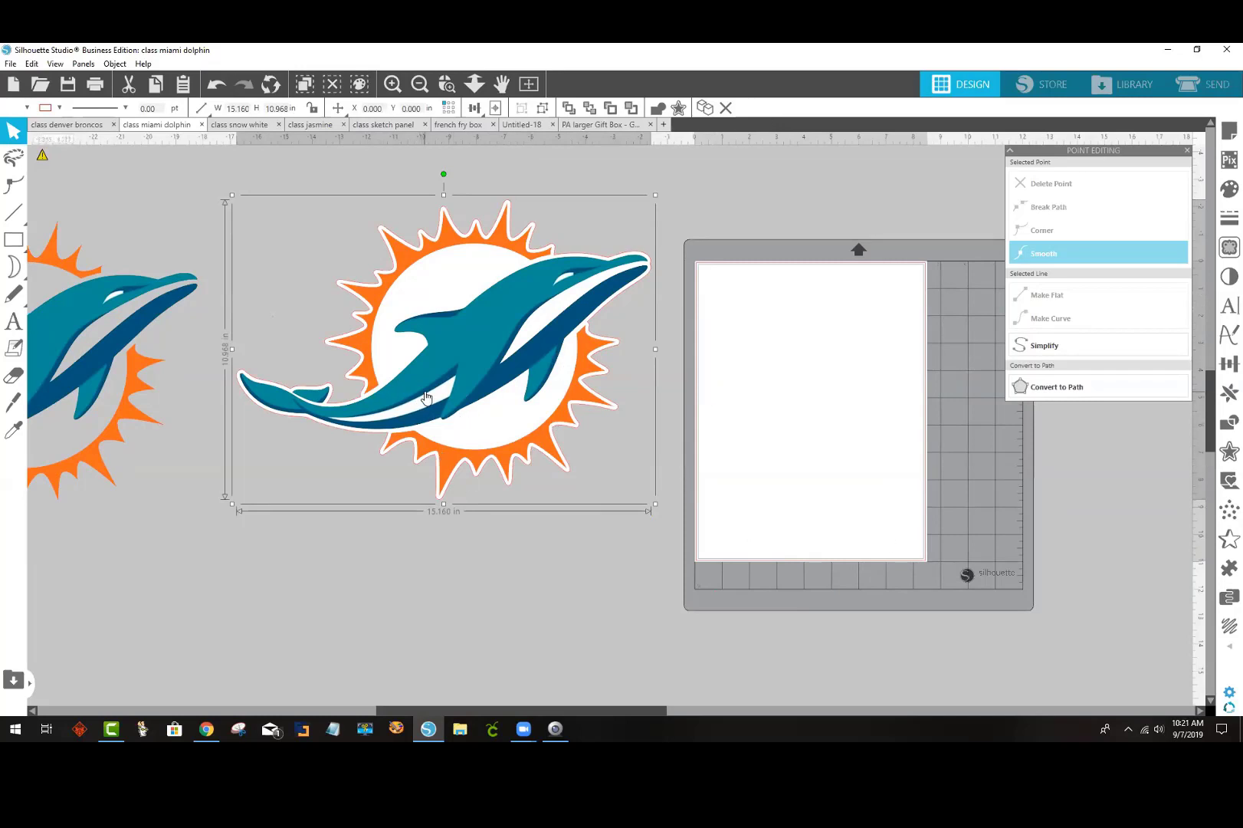
Step: Delete the original dolphin logo without a backing and shift the finished grouped logo slightly farther from the page
{"action": "left_click", "coordinate": [134, 322]}
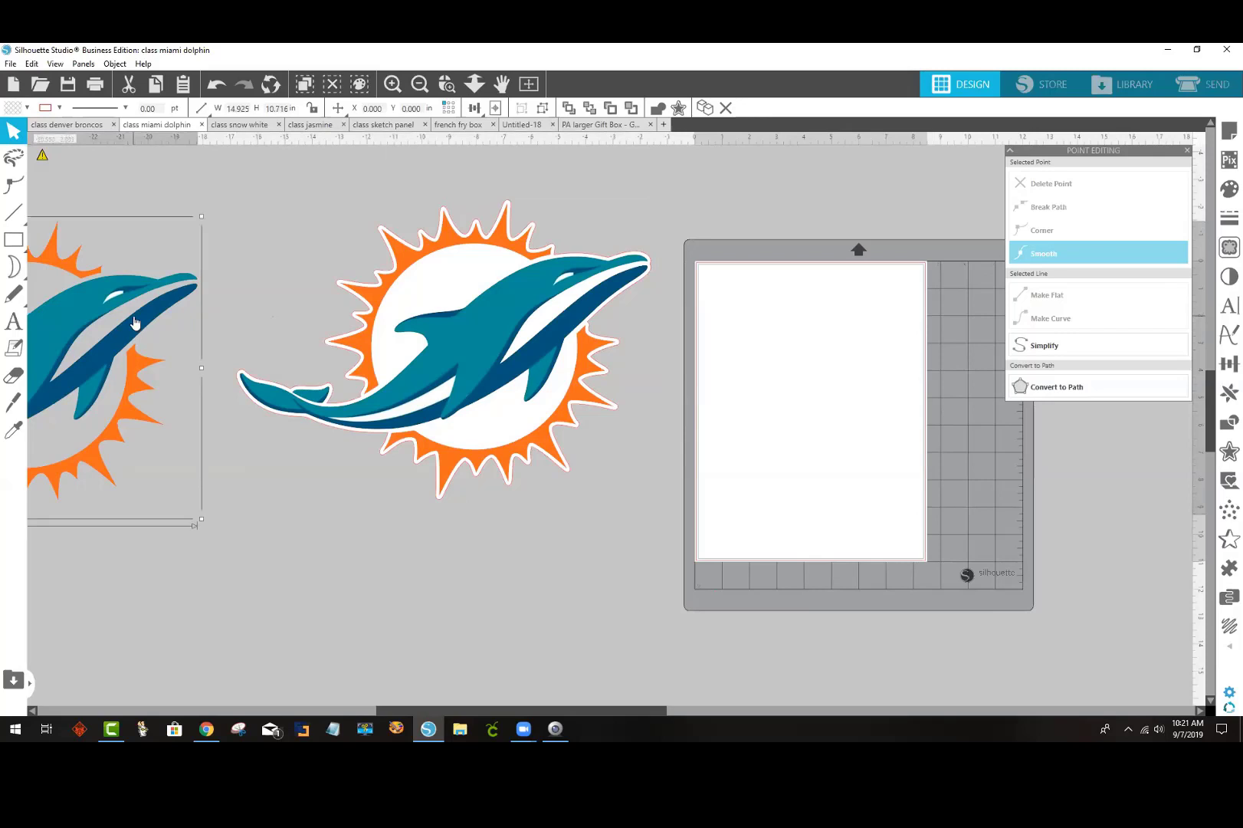
{"action": "key", "text": "Delete"}
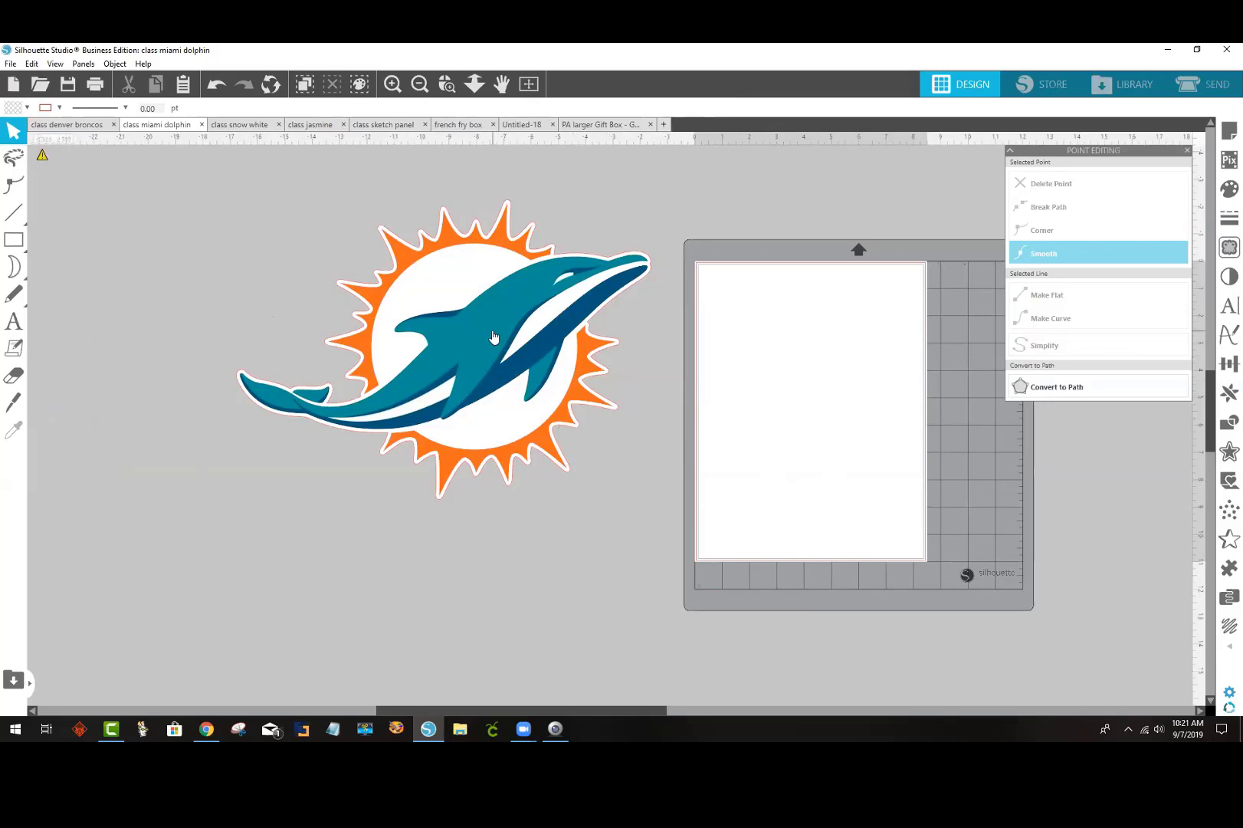
{"action": "left_click_drag", "start_coordinate": [494, 337], "coordinate": [461, 339]}
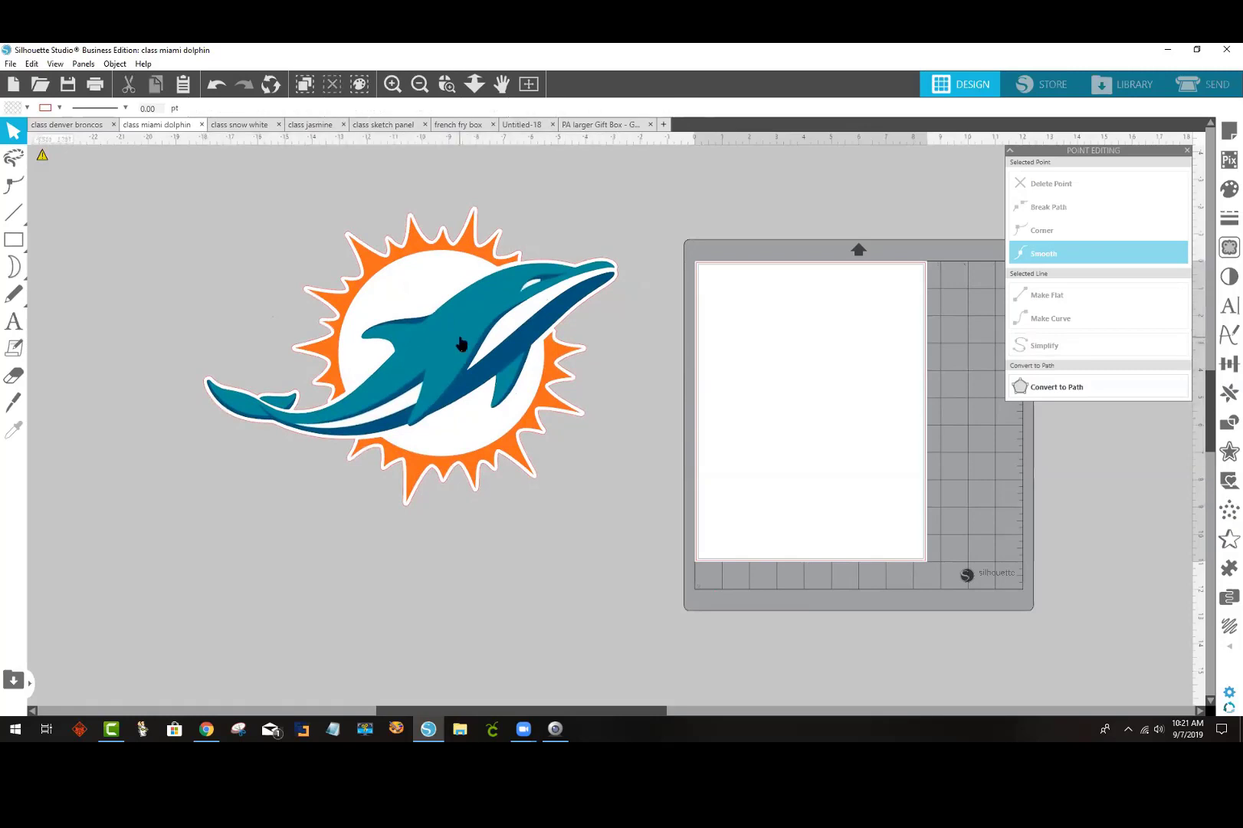
Step: Save only the finished logo group to the Downloads folder as a JPEG named class miami dolphin at 150 dots per inch
{"action": "left_click", "coordinate": [459, 362]}
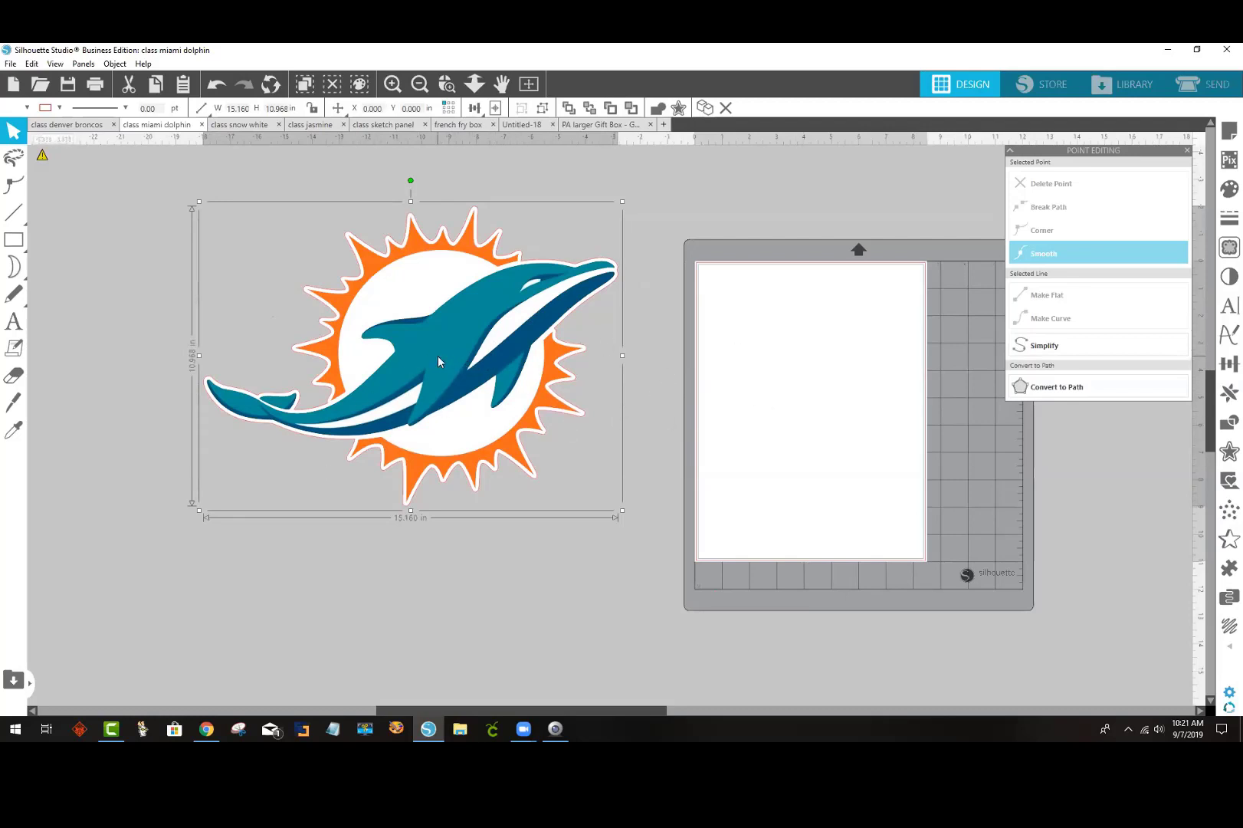
{"action": "left_click", "coordinate": [9, 64]}
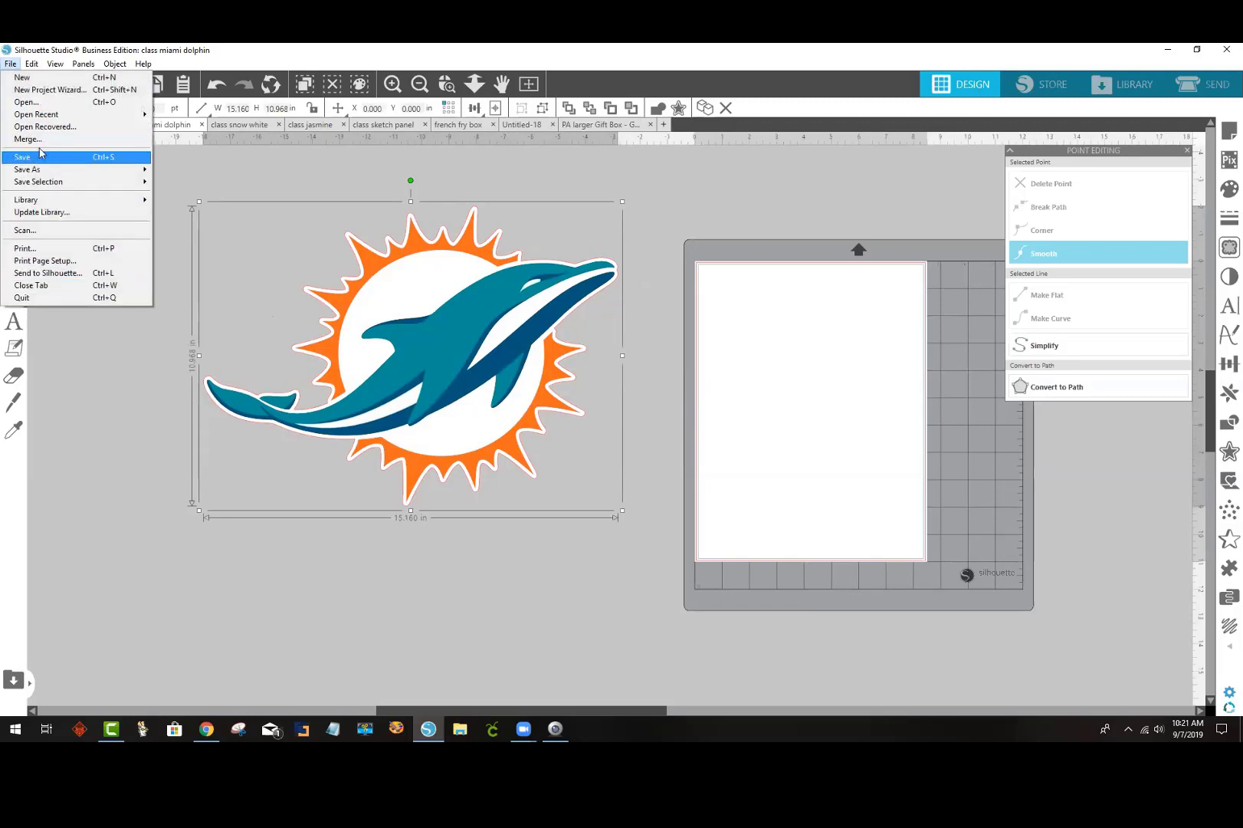
{"action": "mouse_move", "coordinate": [141, 187]}
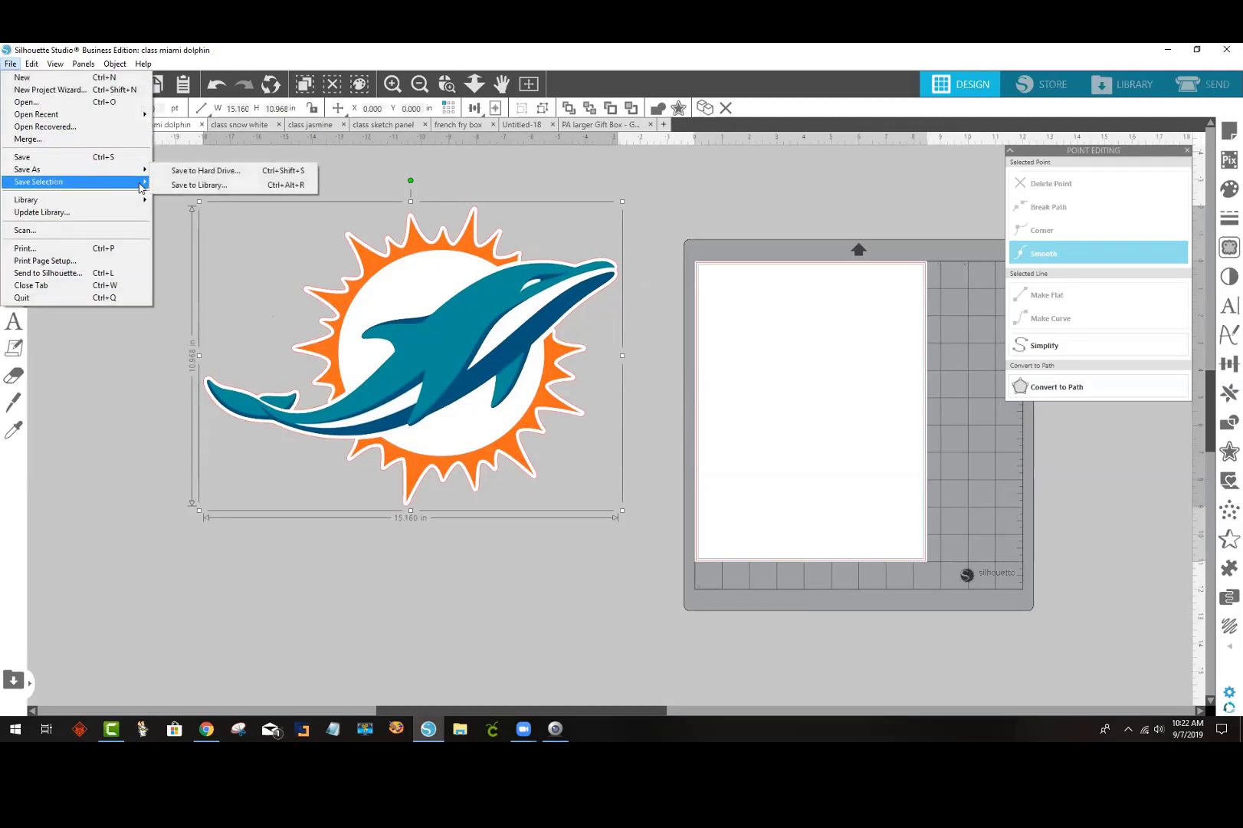
{"action": "left_click", "coordinate": [205, 171]}
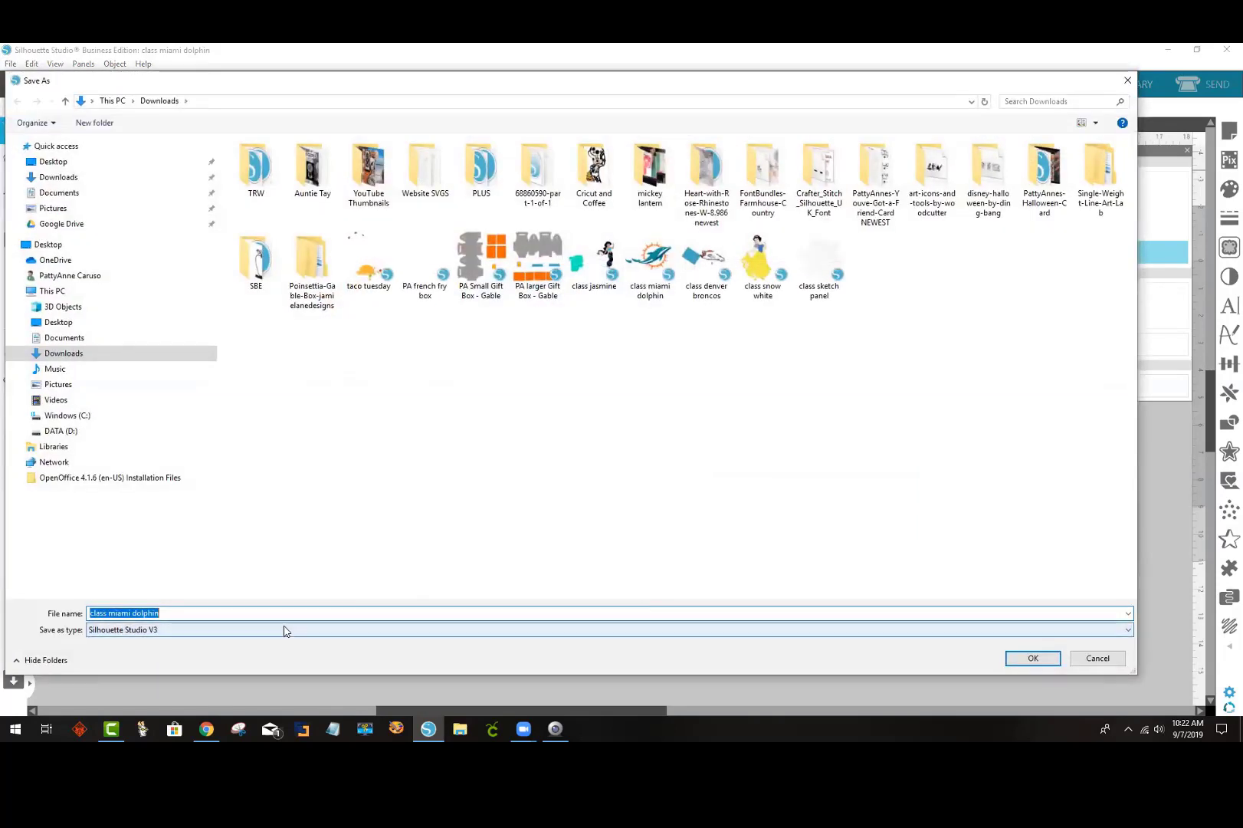
{"action": "left_click", "coordinate": [176, 630]}
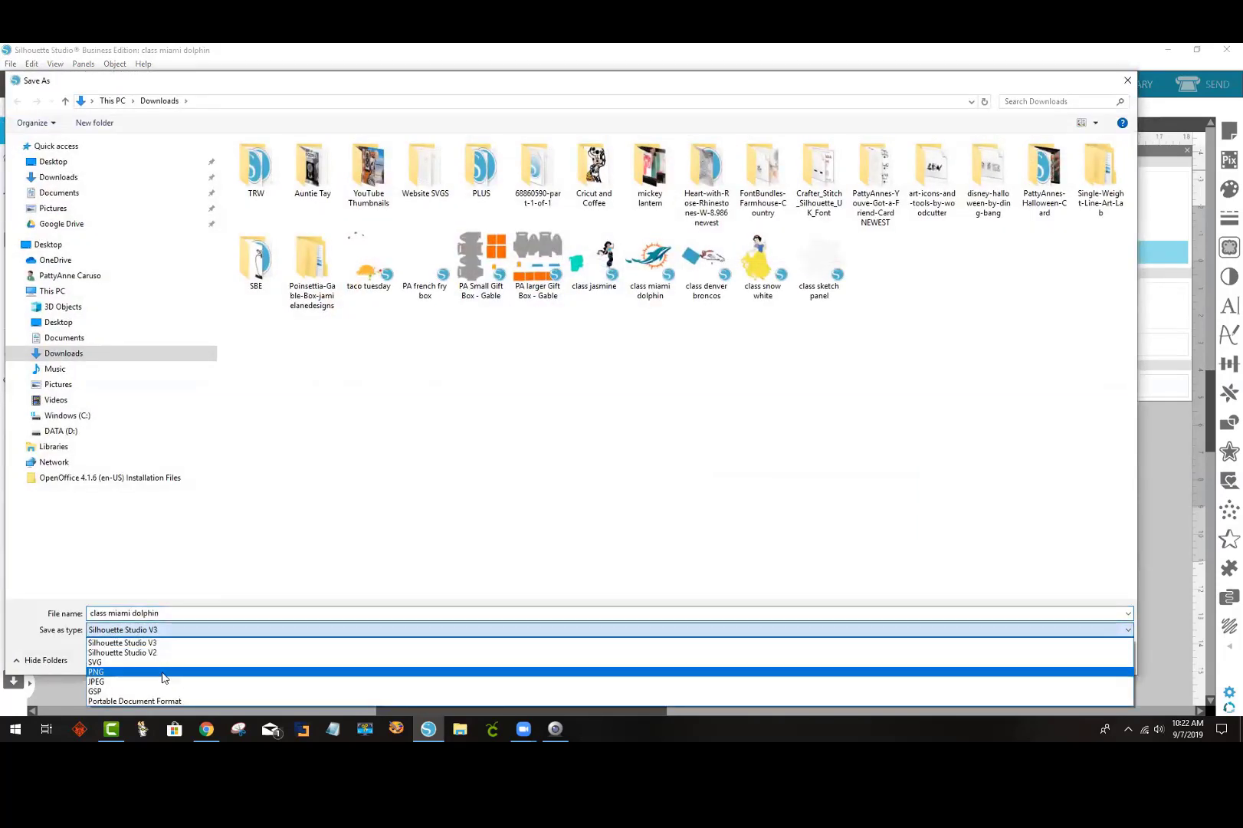
{"action": "left_click", "coordinate": [164, 681]}
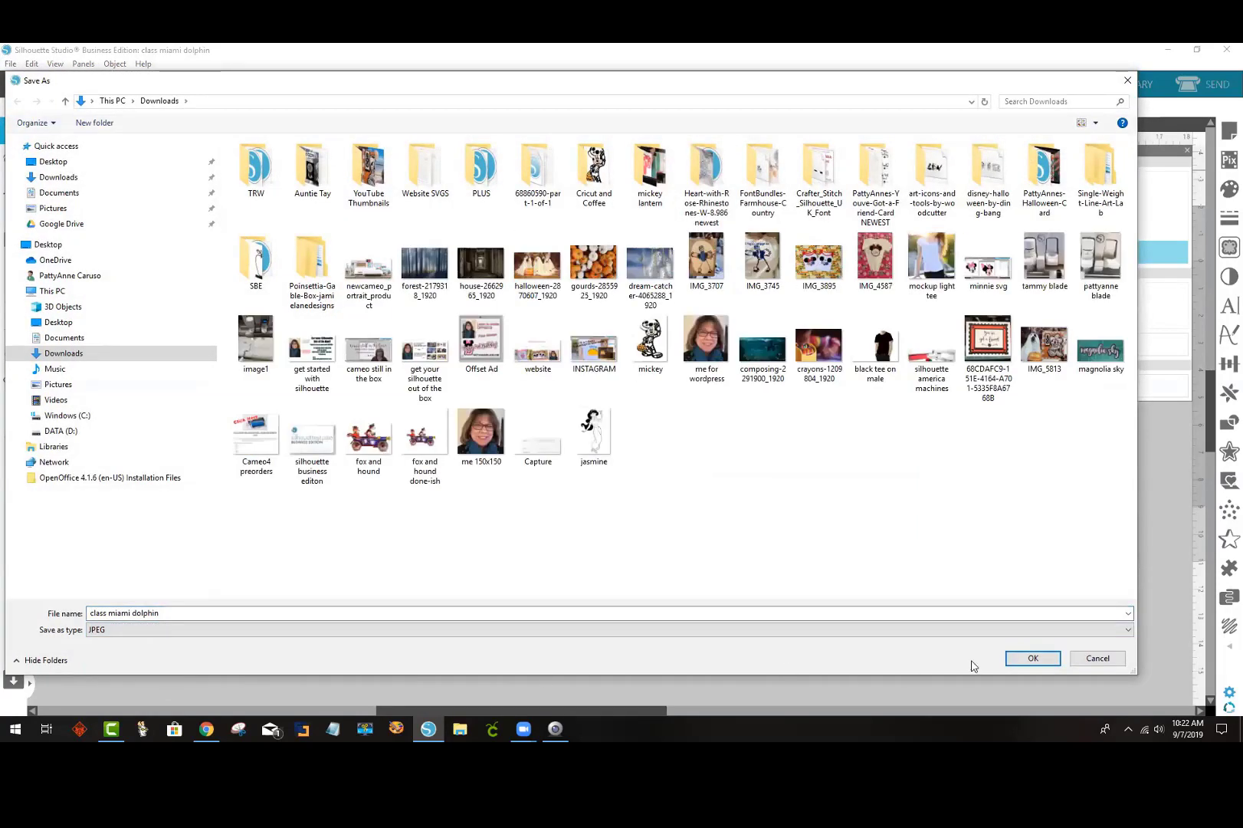
{"action": "left_click", "coordinate": [1032, 660]}
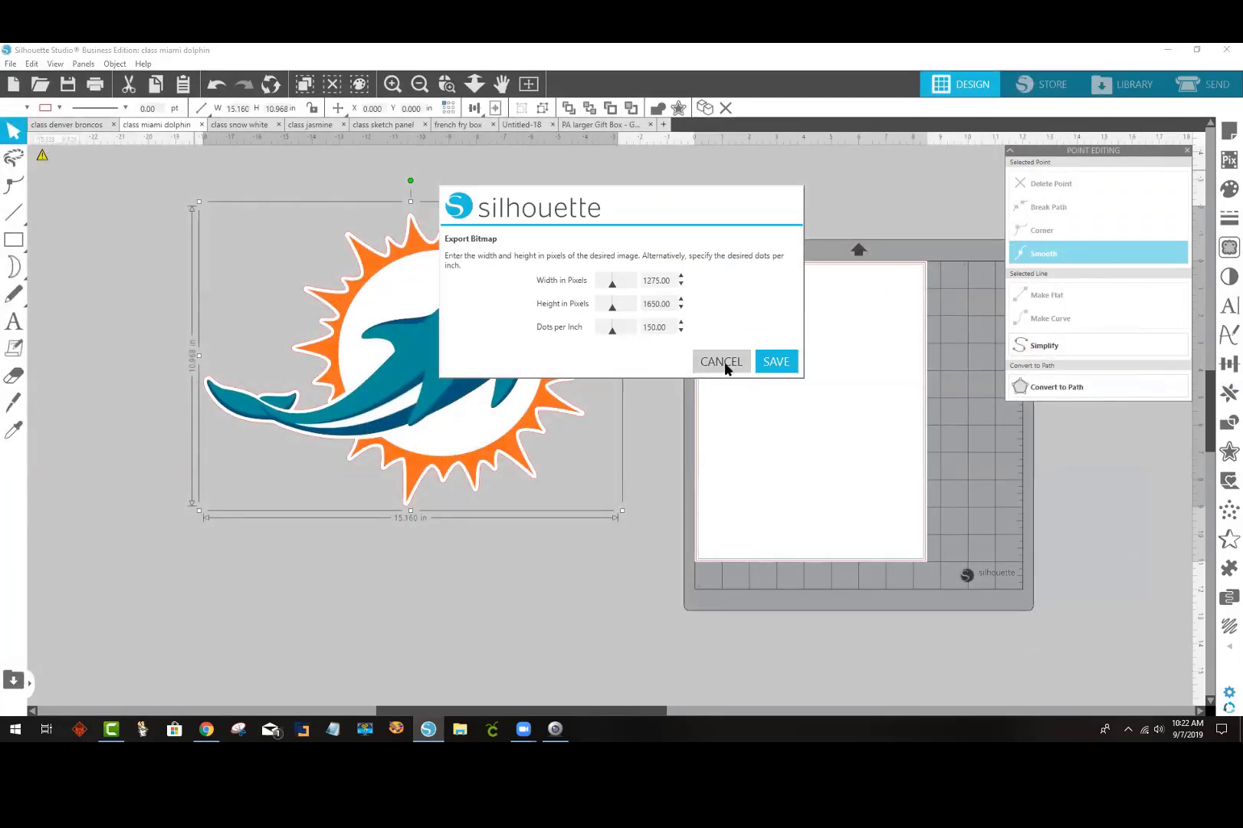
{"action": "left_click", "coordinate": [774, 362]}
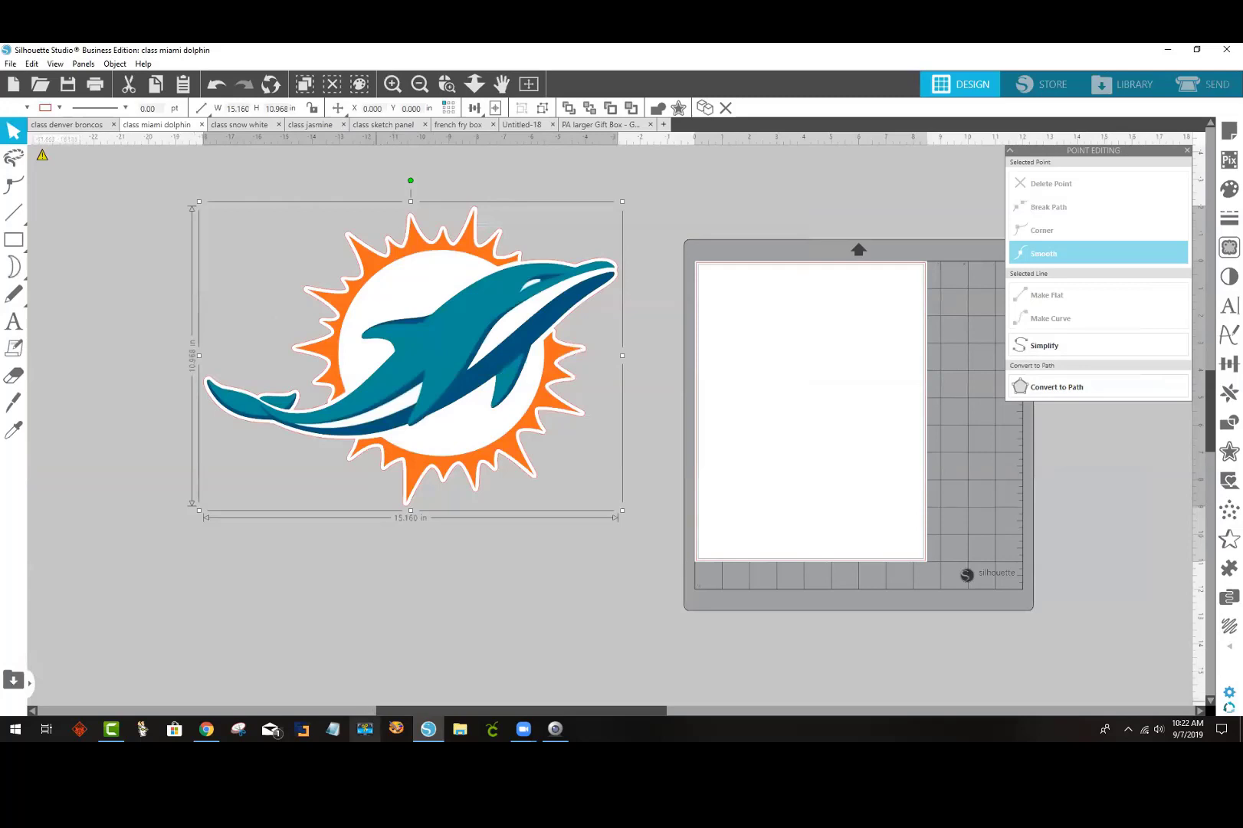
Step: Switch to Cricut Design Space, start a new project and begin an image upload
{"action": "left_click", "coordinate": [492, 729]}
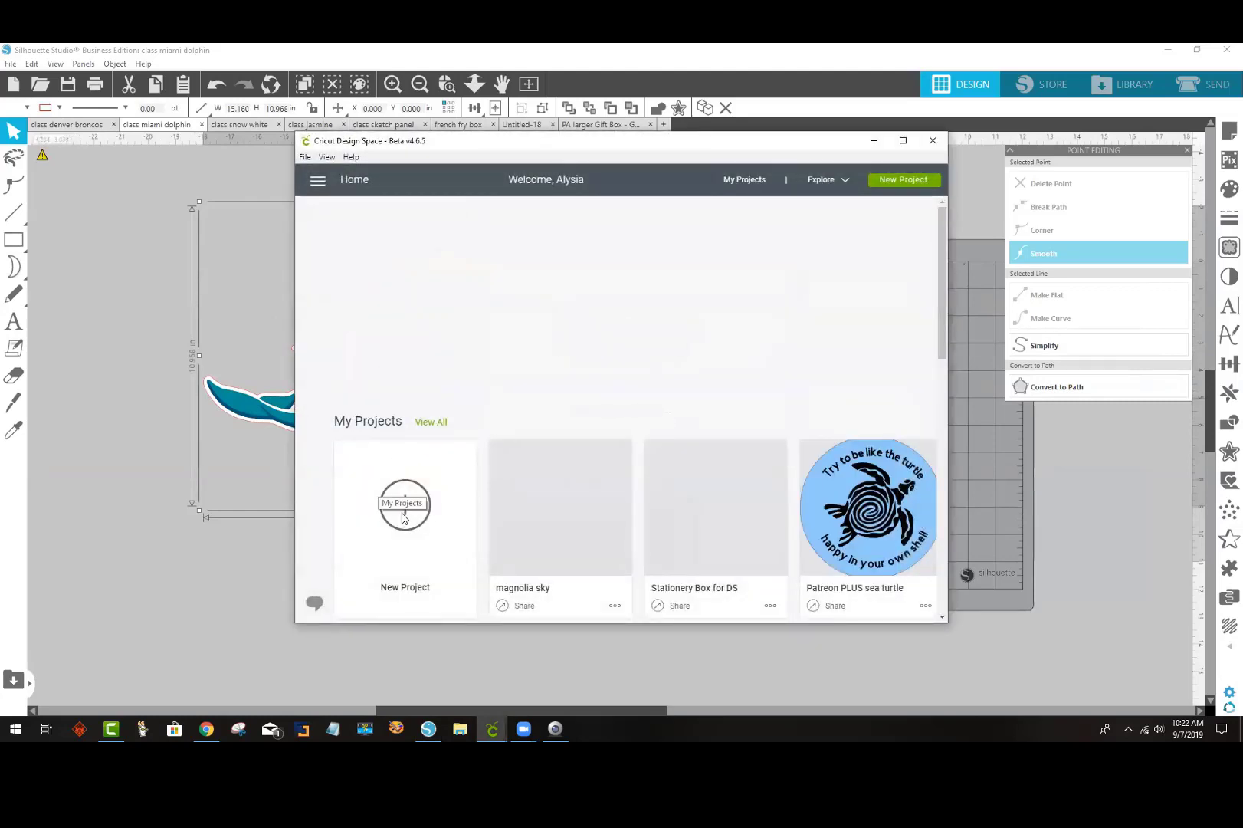
{"action": "left_click", "coordinate": [403, 517]}
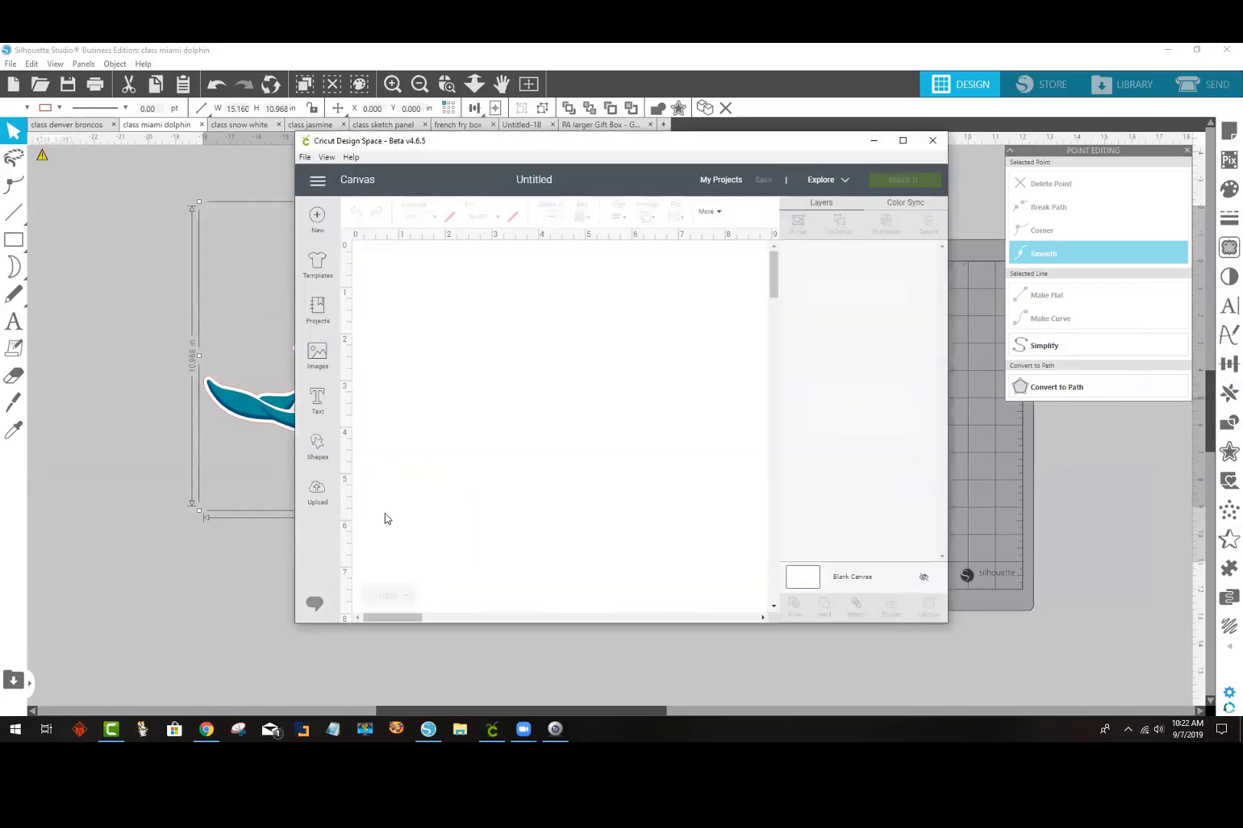
{"action": "left_click", "coordinate": [317, 497]}
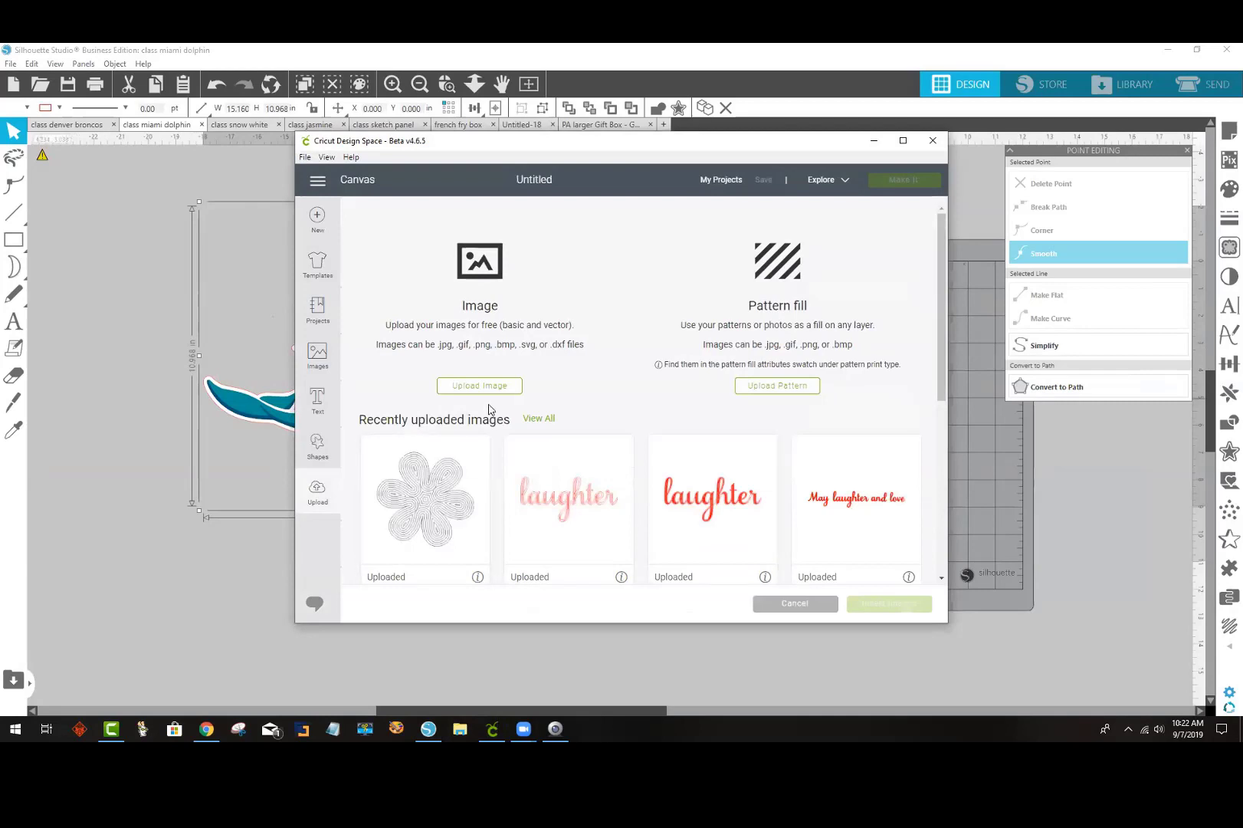
{"action": "left_click", "coordinate": [487, 391]}
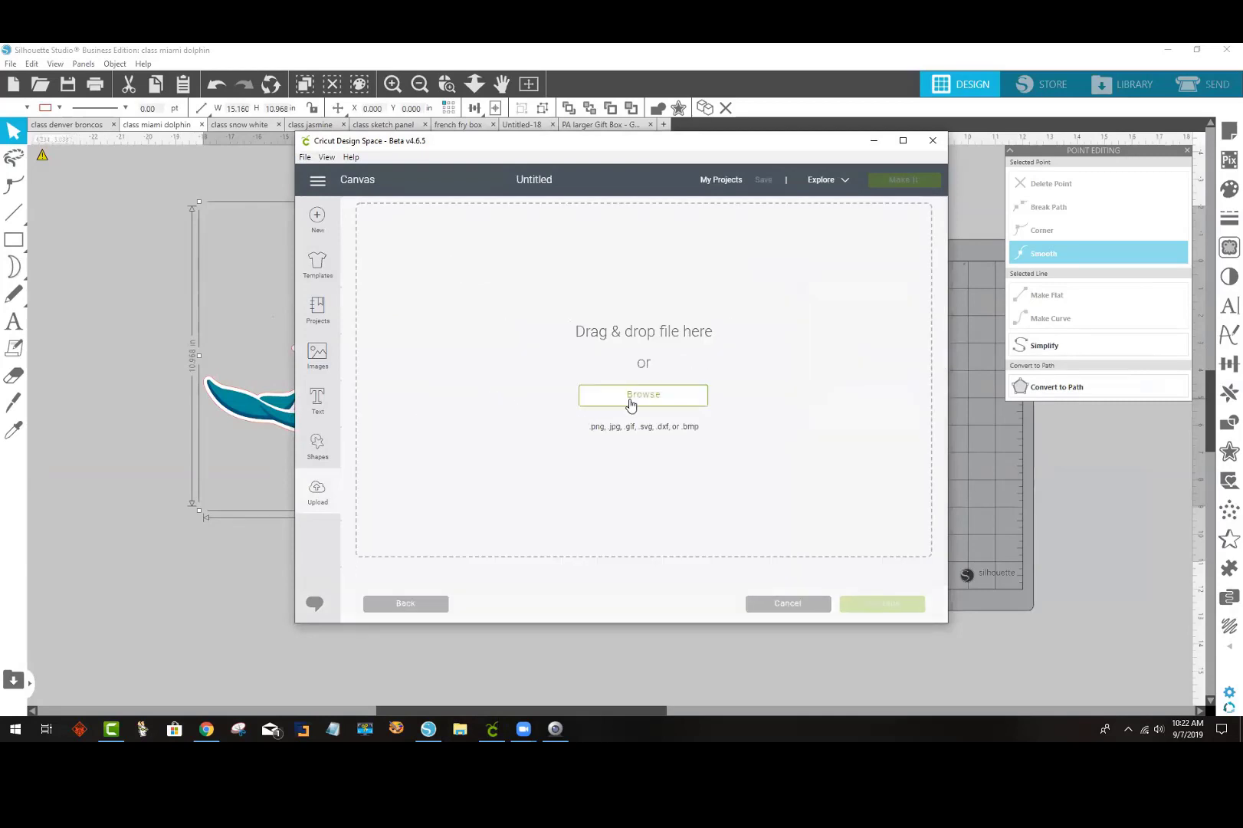
Step: Load the class miami dolphin image from the Downloads folder into the upload
{"action": "left_click", "coordinate": [628, 403]}
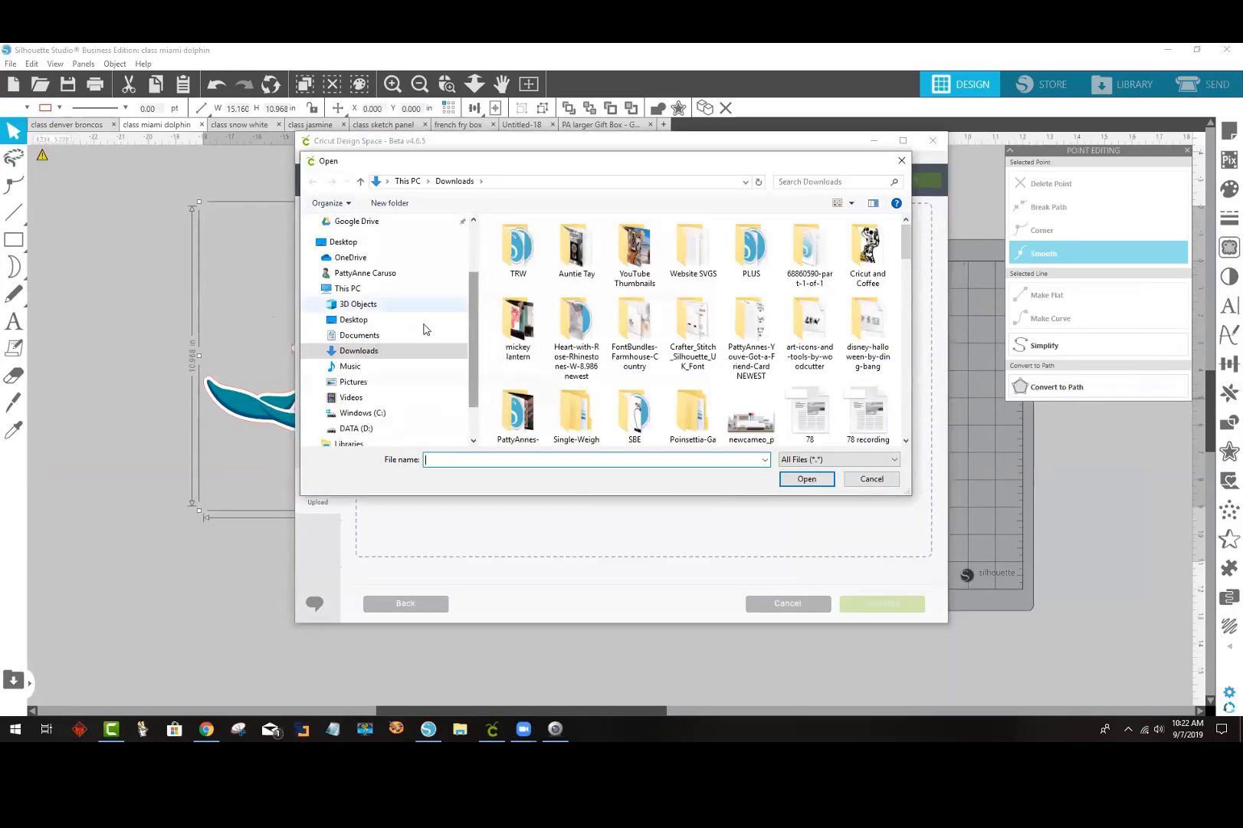
{"action": "scroll", "coordinate": [771, 331], "scroll_direction": "down", "scroll_amount": 5}
{"action": "scroll", "coordinate": [770, 331], "scroll_direction": "down", "scroll_amount": 5}
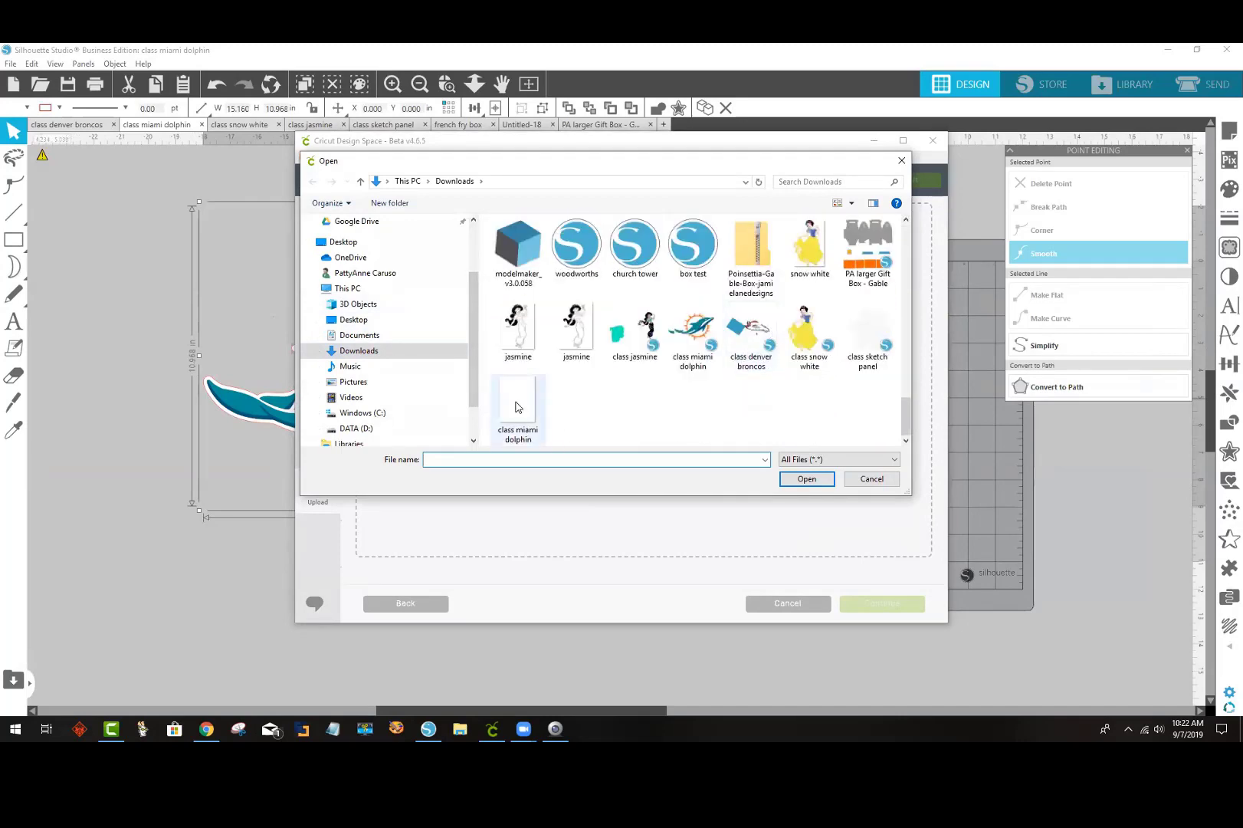
{"action": "left_click", "coordinate": [516, 406]}
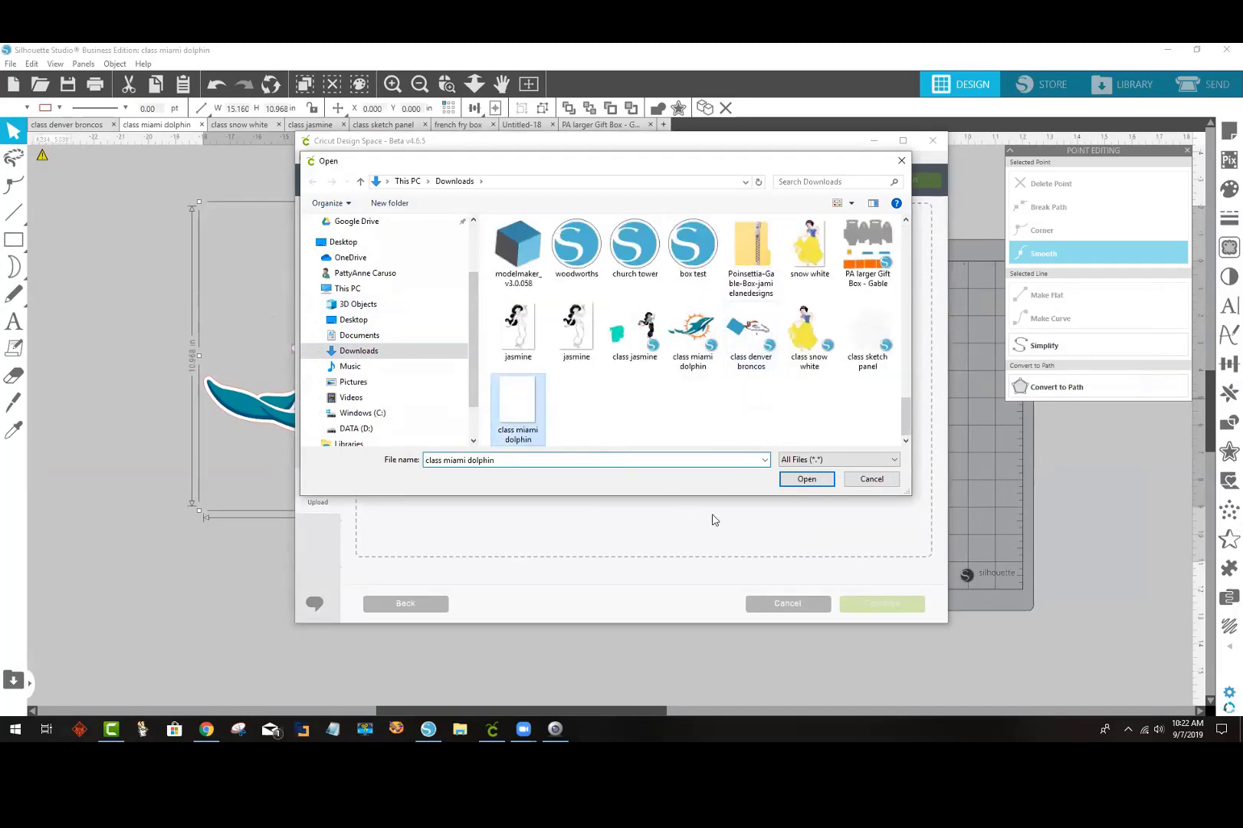
{"action": "left_click", "coordinate": [806, 479]}
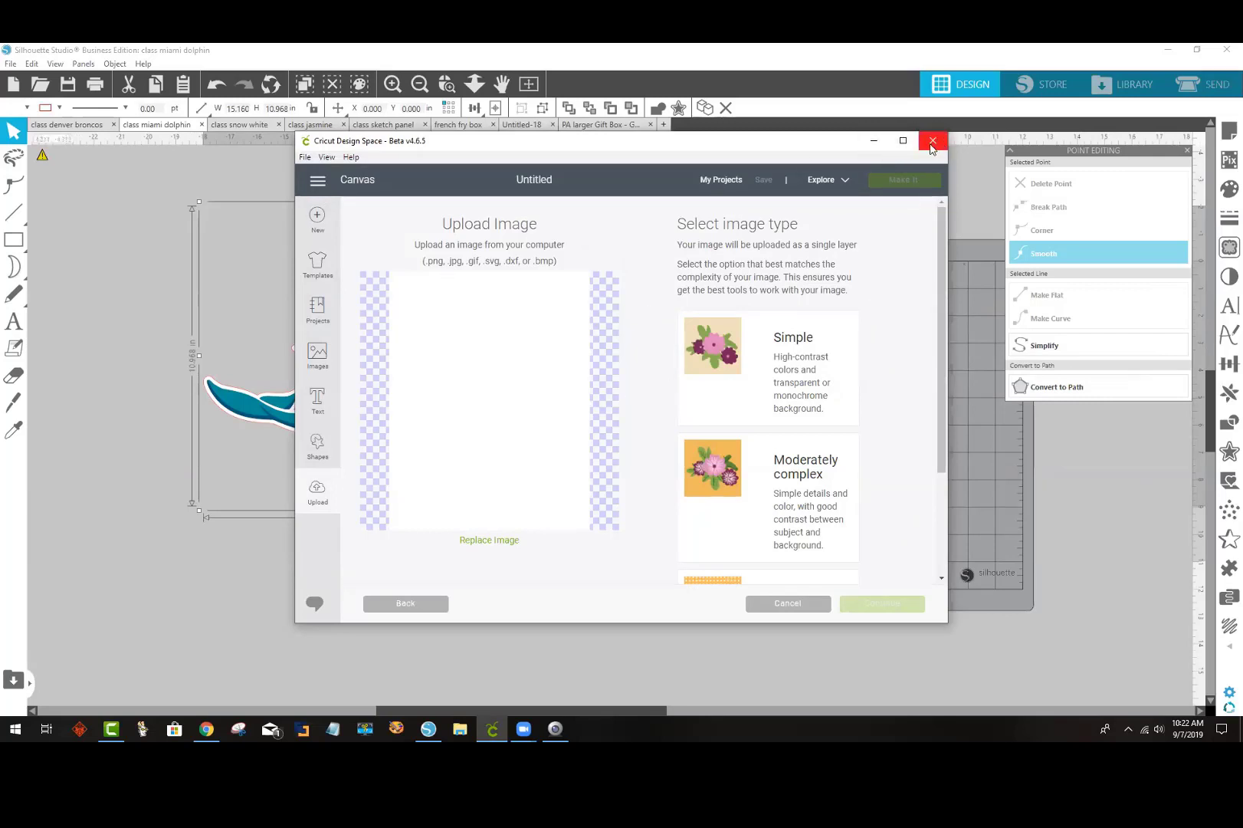
Step: Return to Silhouette Studio, move the grouped dolphin logo slightly farther from the page and reselect it
{"action": "left_click", "coordinate": [873, 142]}
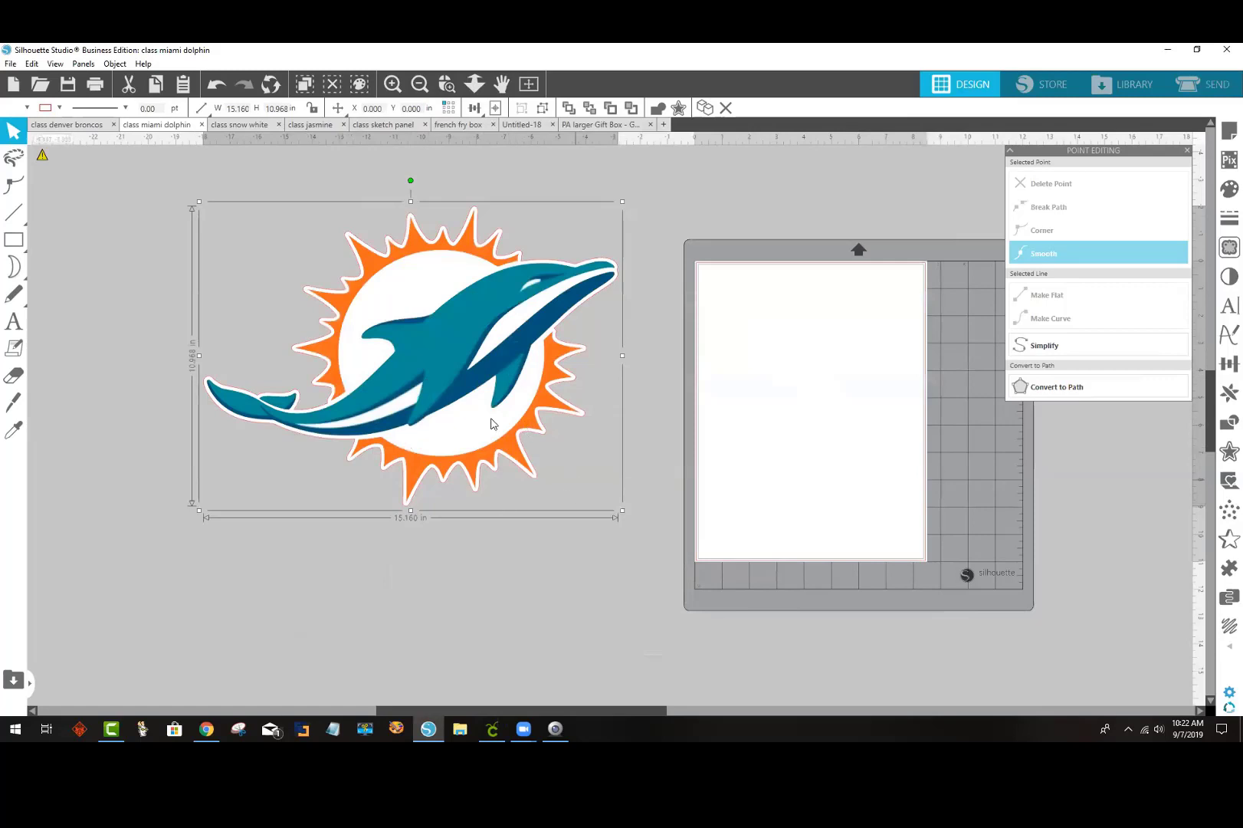
{"action": "left_click_drag", "start_coordinate": [435, 401], "coordinate": [388, 412]}
{"action": "left_click", "coordinate": [545, 454]}
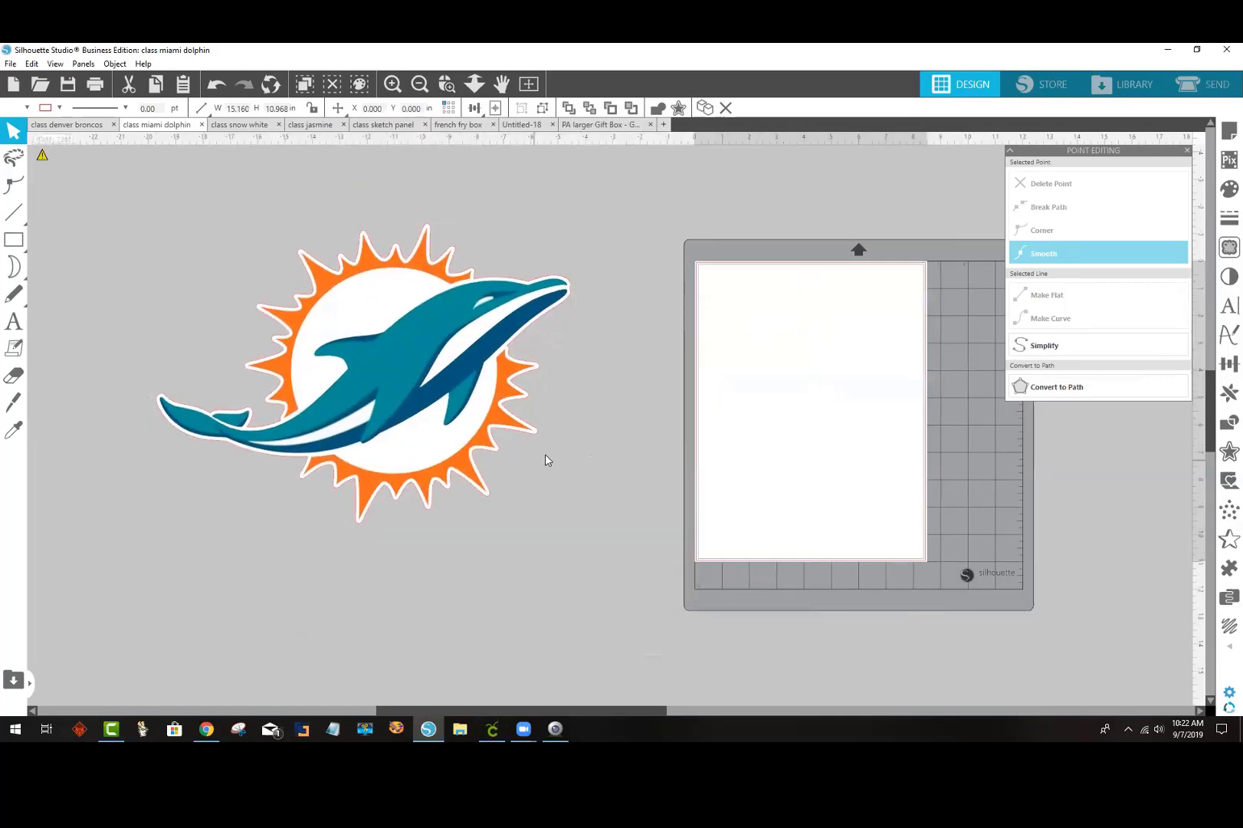
{"action": "left_click", "coordinate": [462, 442]}
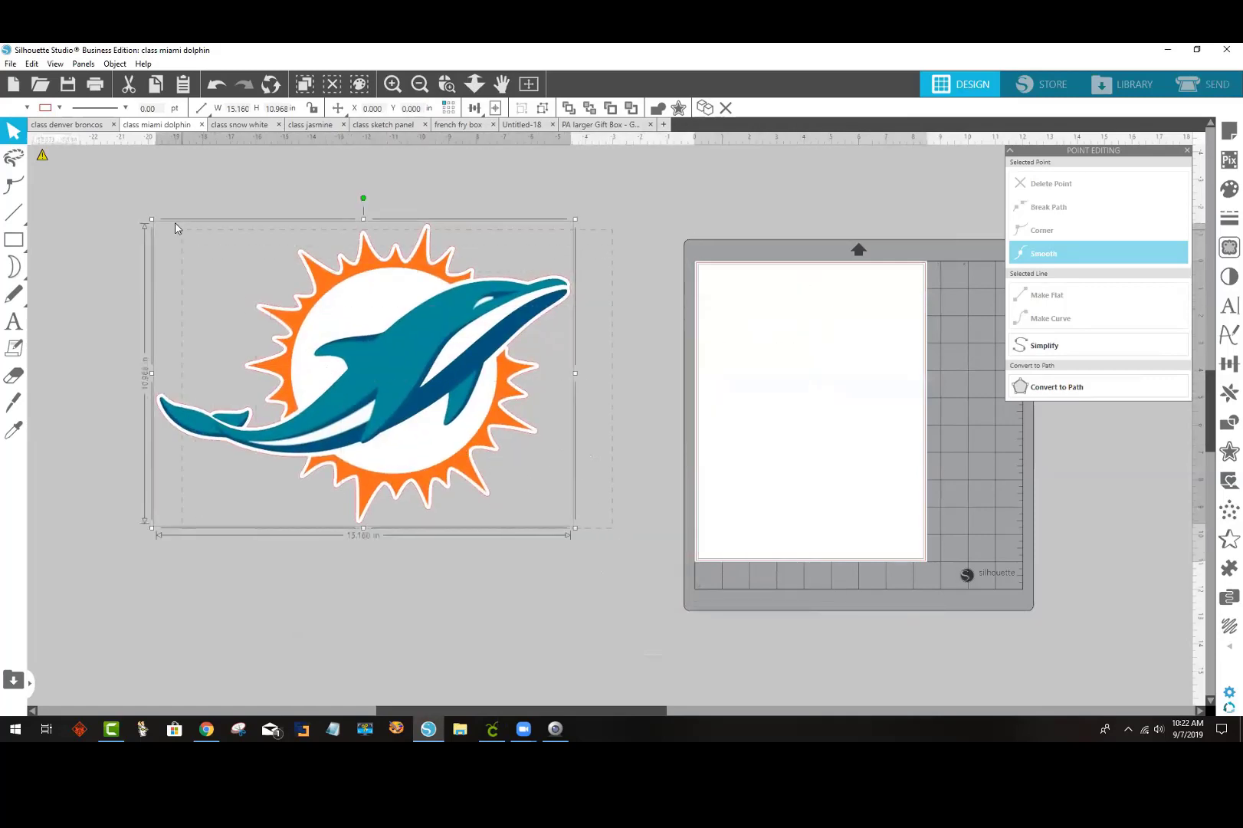
Step: Save only the selected logo as a JPEG named class miami dolphin at 150 dots per inch, replacing the existing file in Downloads
{"action": "left_click", "coordinate": [10, 63]}
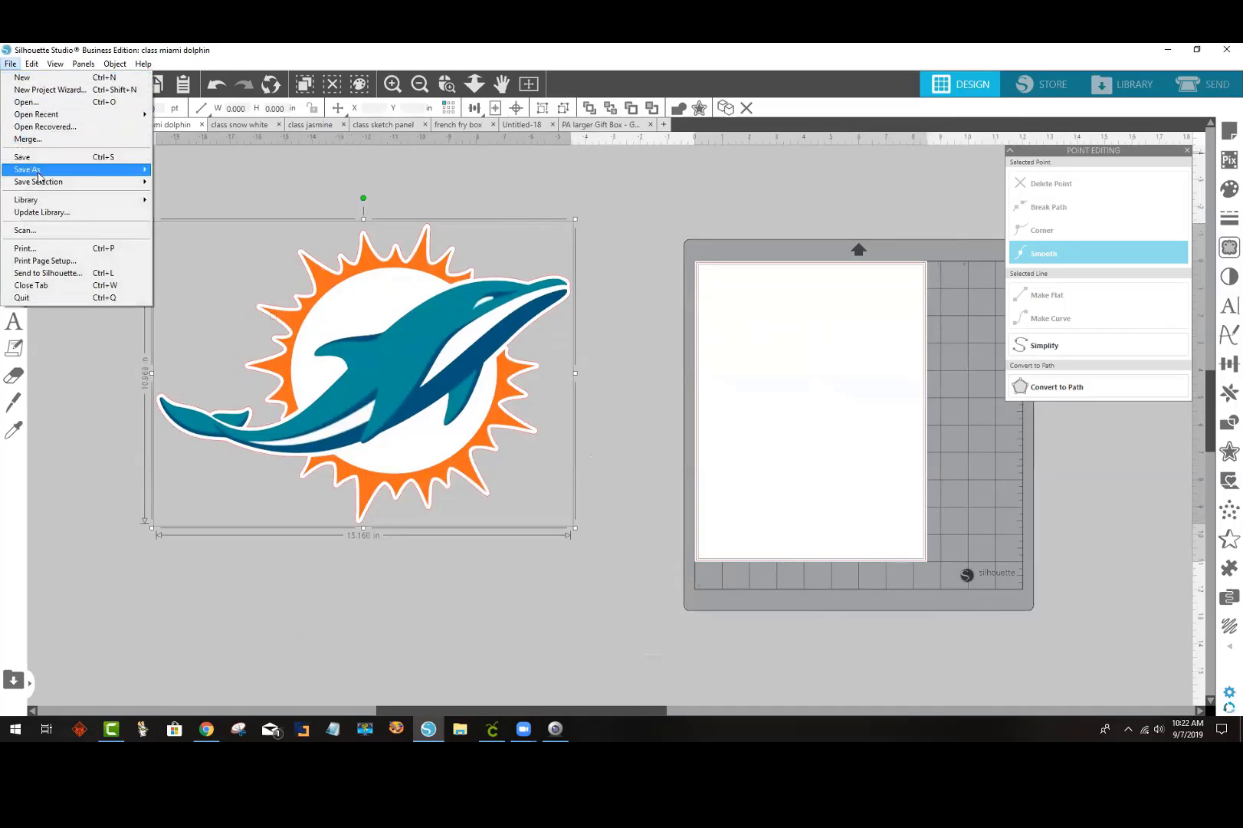
{"action": "mouse_move", "coordinate": [122, 191]}
{"action": "left_click", "coordinate": [197, 184]}
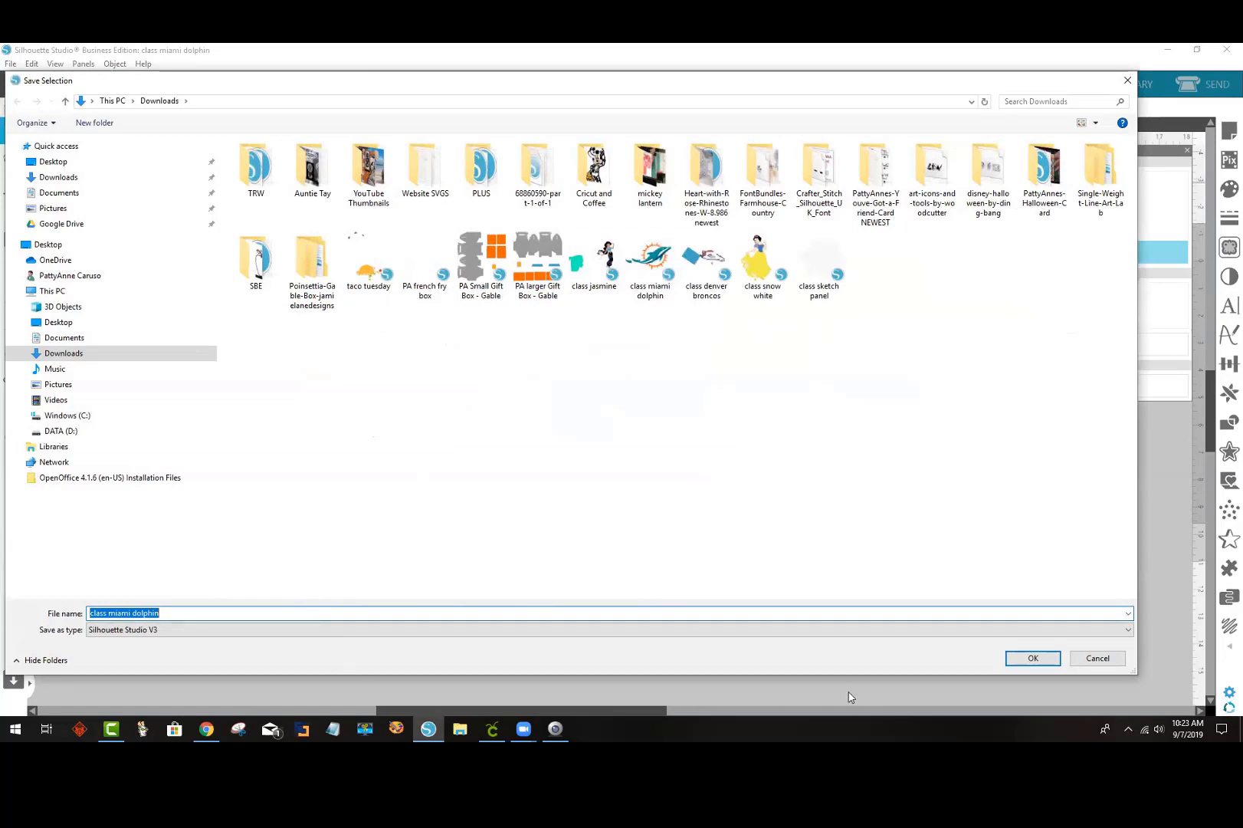
{"action": "left_click", "coordinate": [896, 630]}
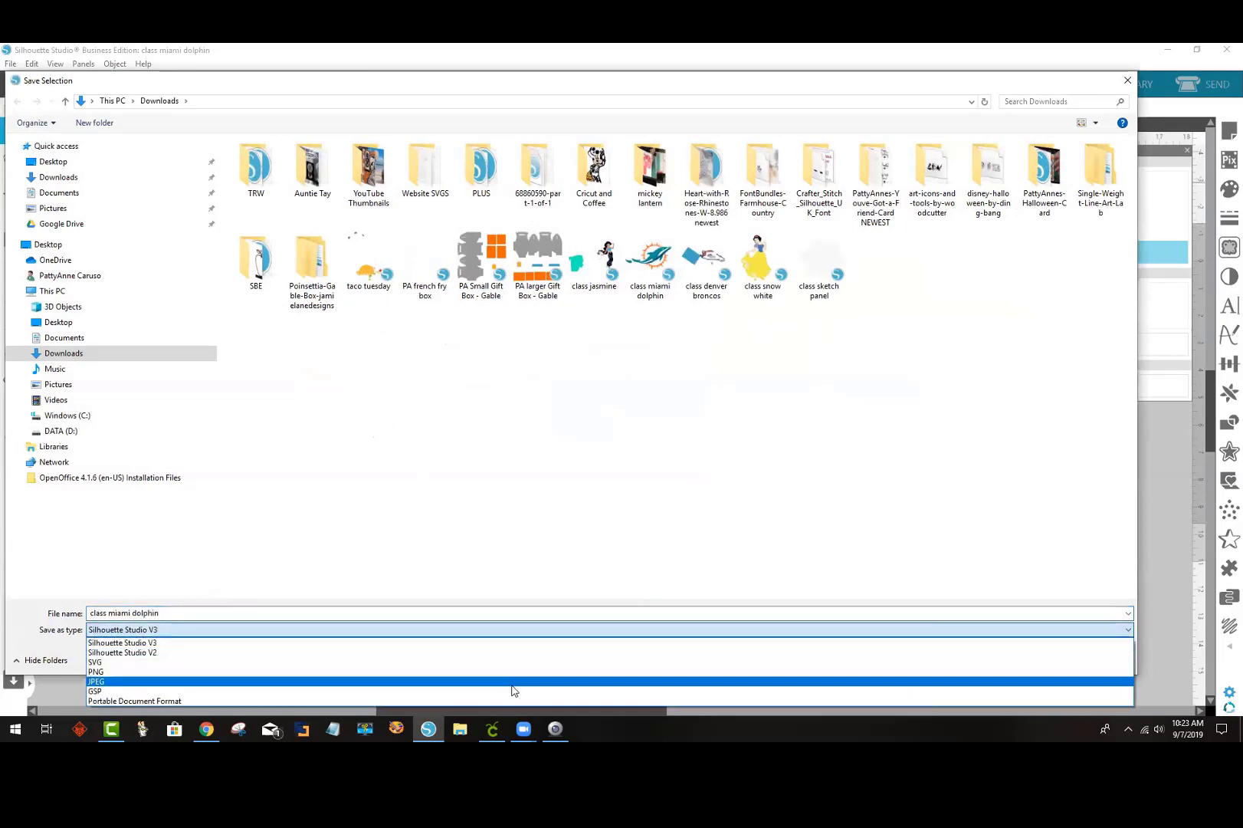
{"action": "left_click", "coordinate": [512, 684]}
{"action": "left_click", "coordinate": [1049, 661]}
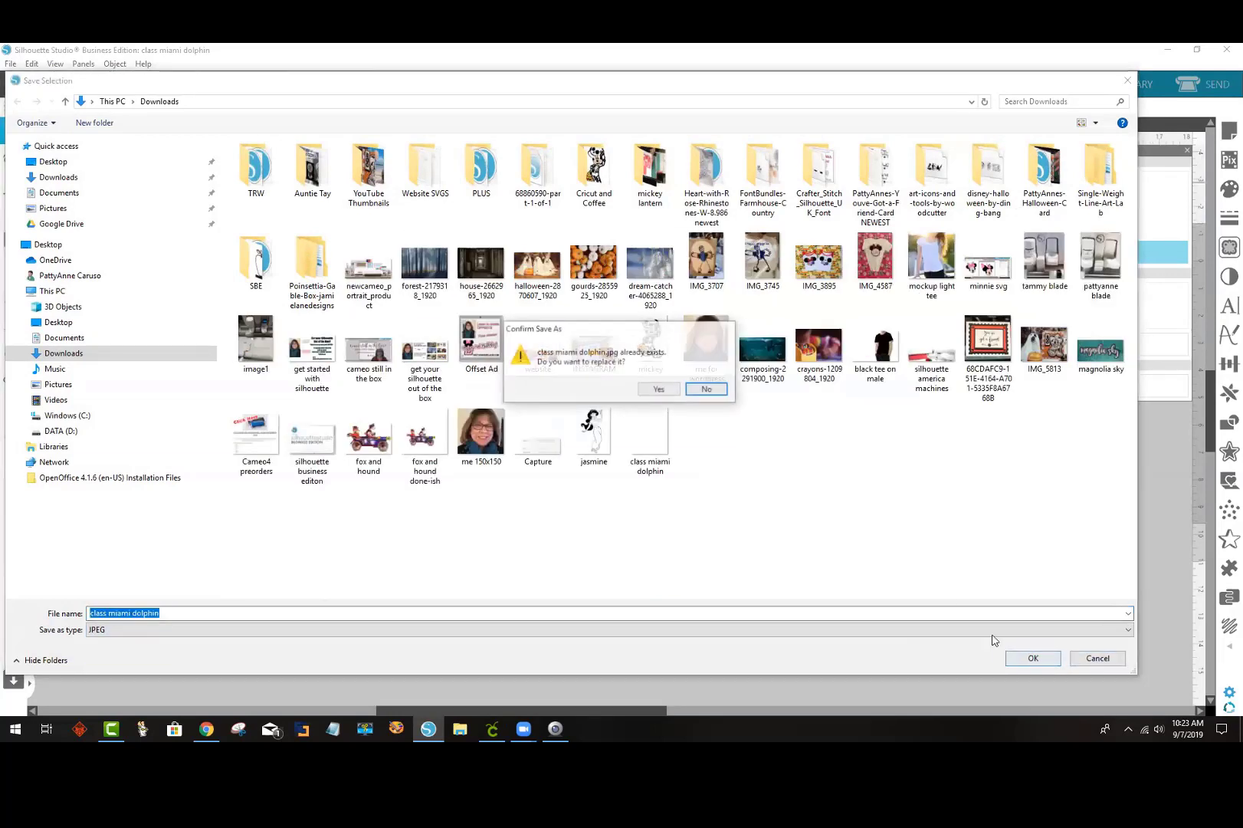
{"action": "left_click", "coordinate": [658, 392]}
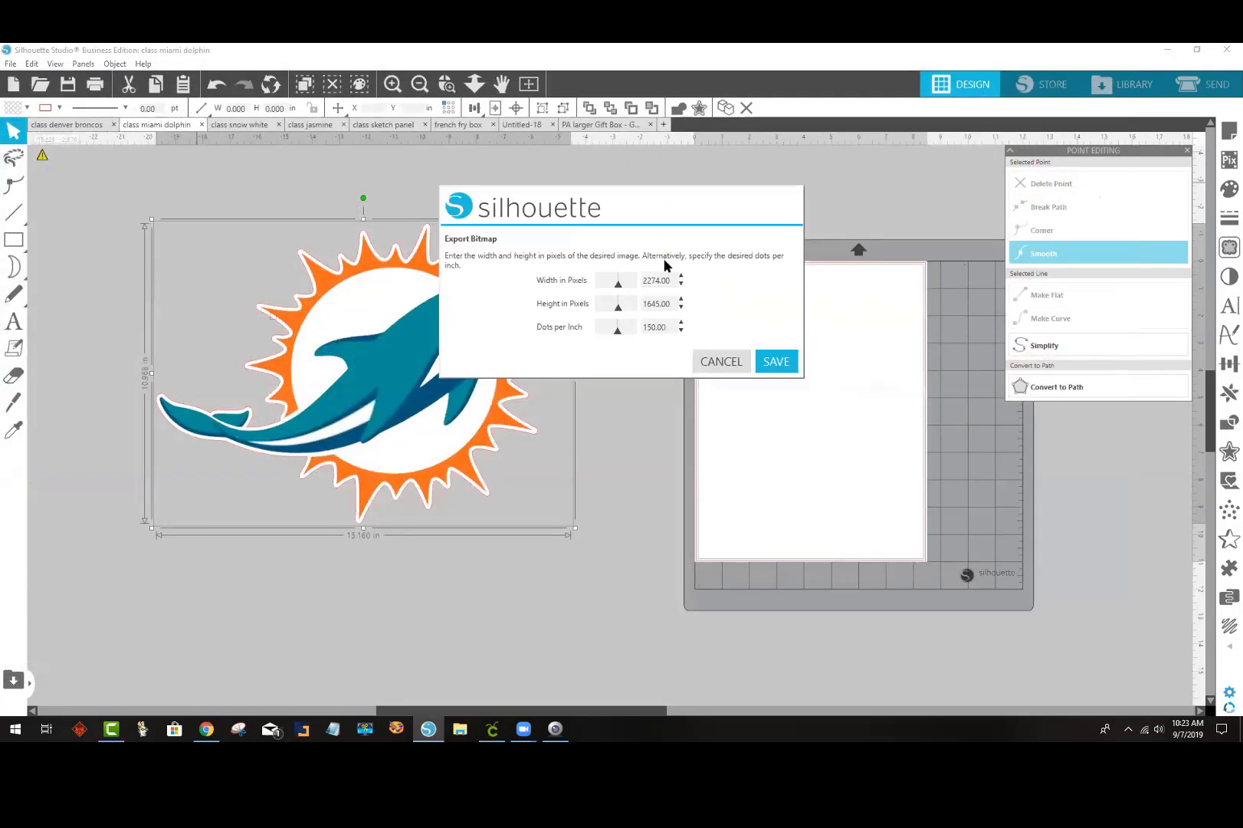
{"action": "left_click", "coordinate": [767, 359]}
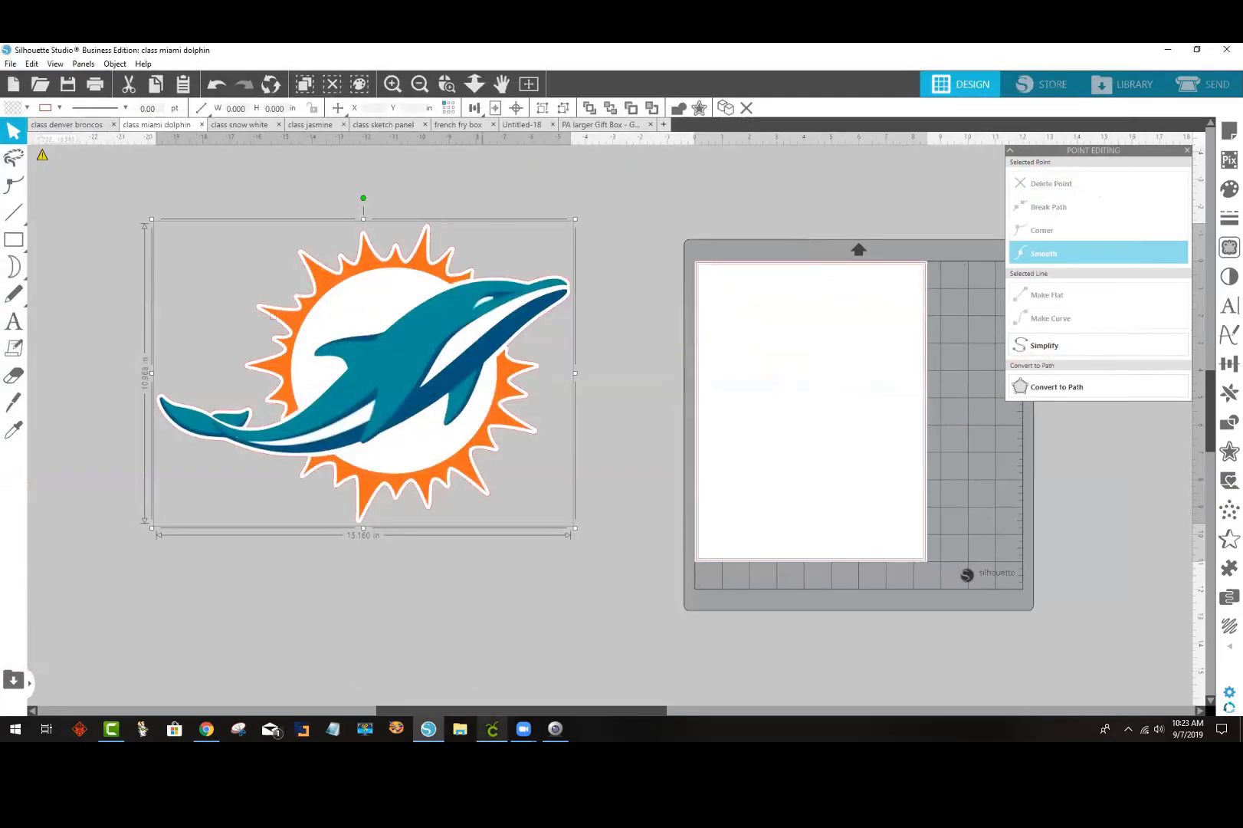
Step: Switch to Cricut Design Space and replace the upload with the newly saved class miami dolphin JPEG from Downloads
{"action": "left_click", "coordinate": [492, 729]}
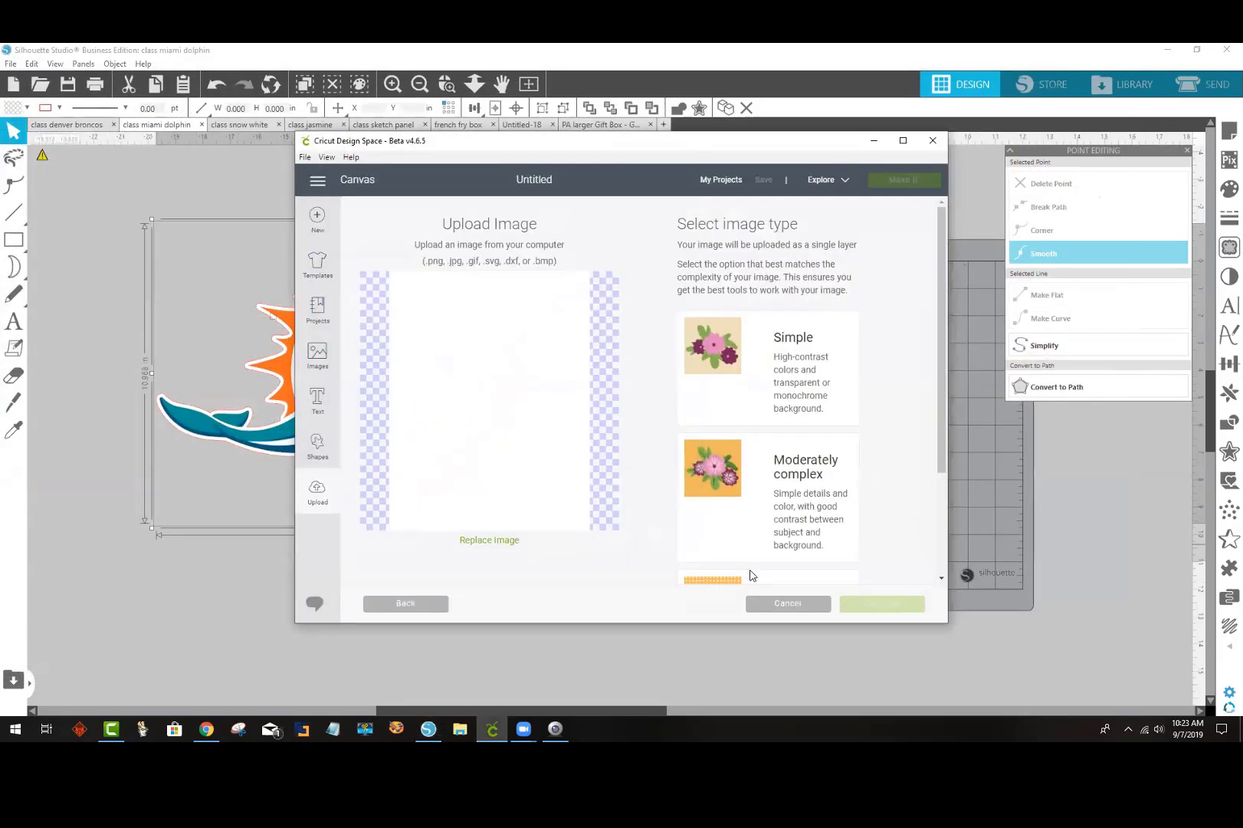
{"action": "left_click", "coordinate": [391, 605]}
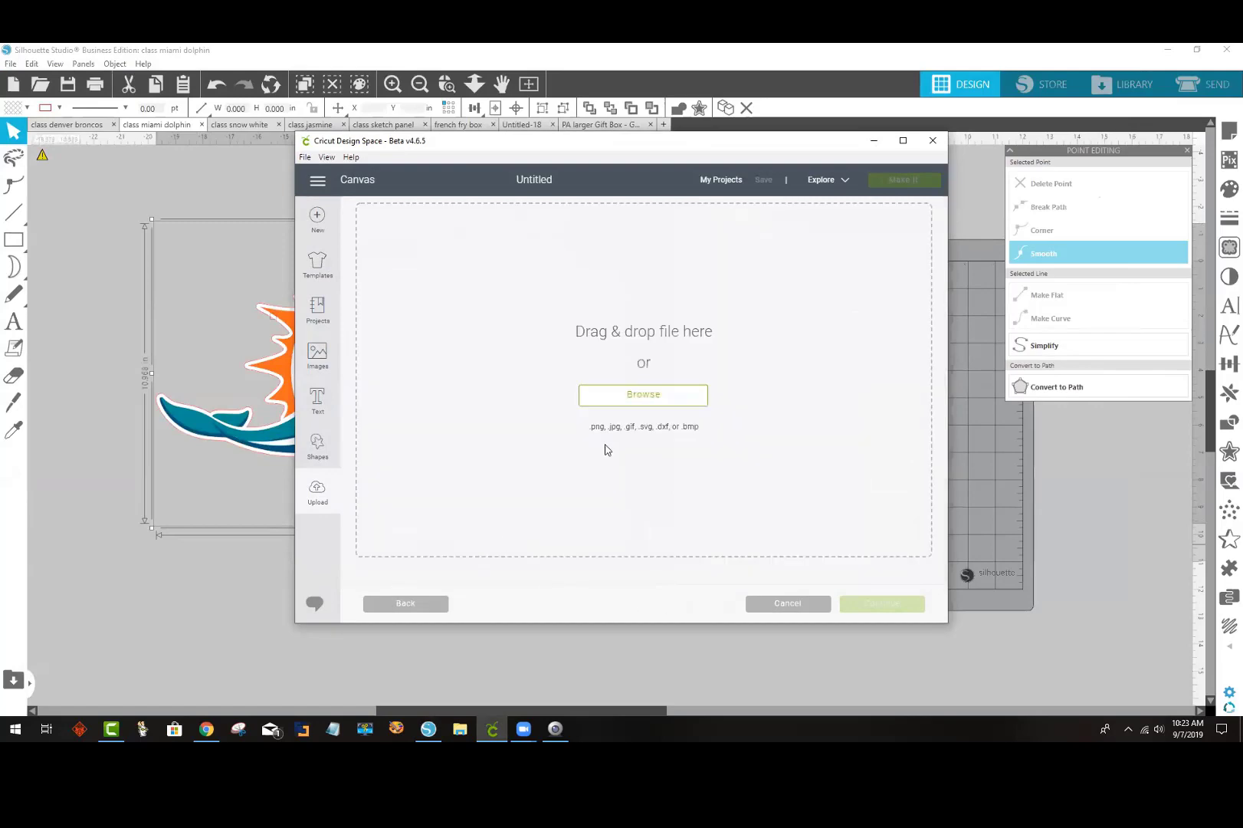
{"action": "left_click", "coordinate": [644, 395]}
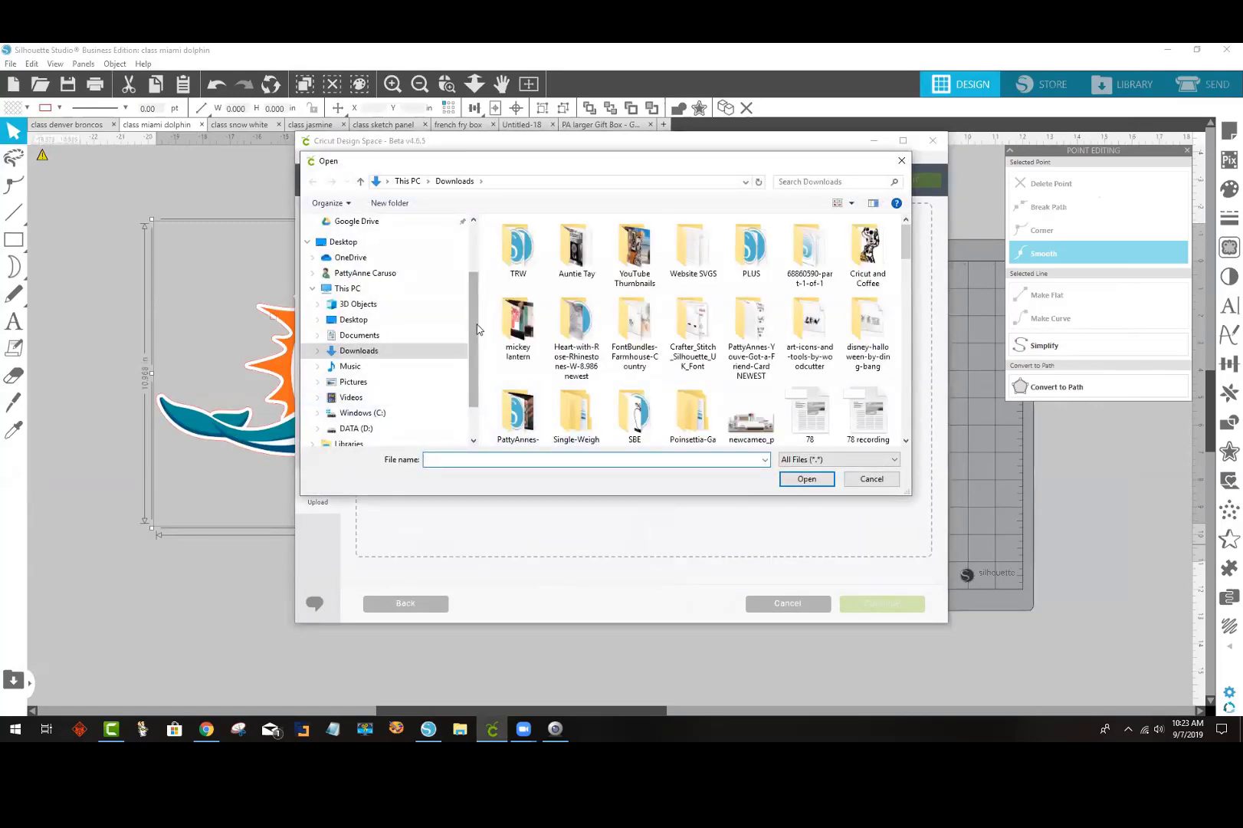
{"action": "scroll", "coordinate": [900, 330], "scroll_direction": "down", "scroll_amount": 5}
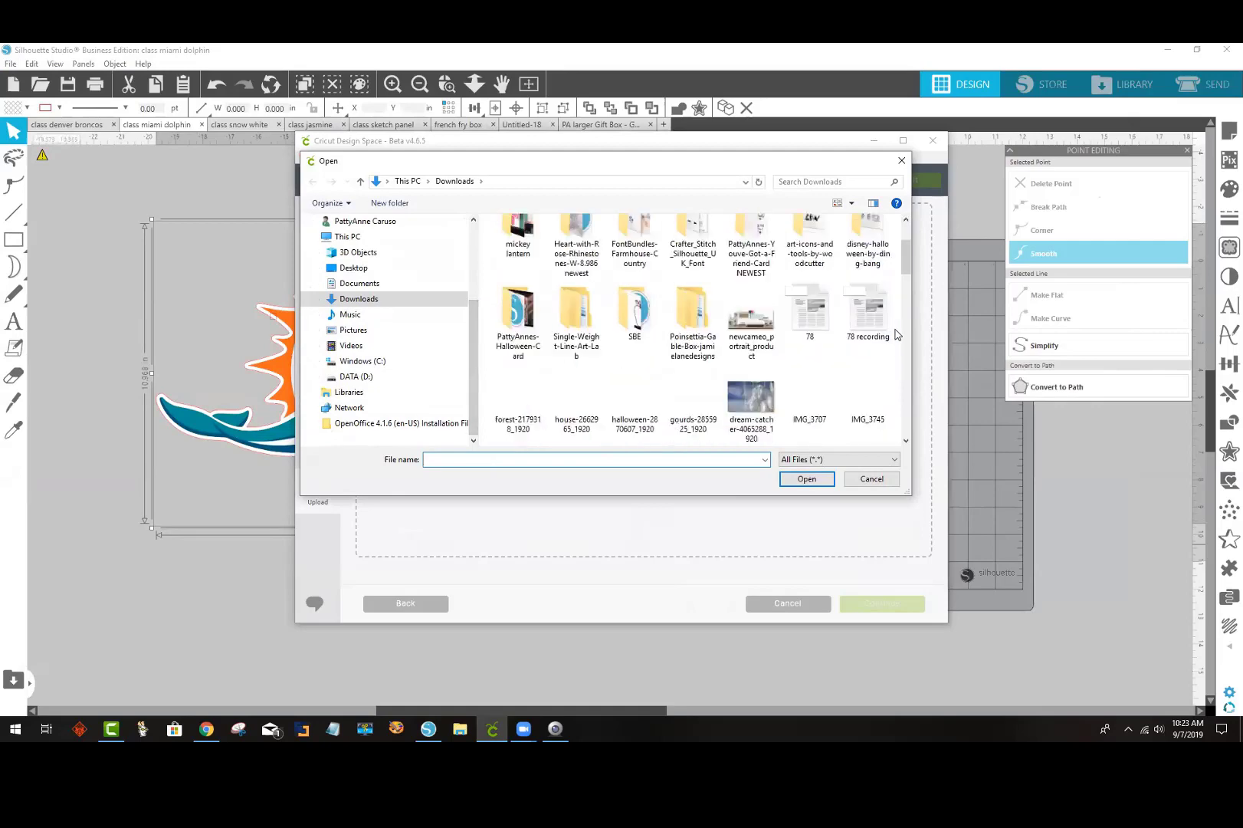
{"action": "scroll", "coordinate": [900, 330], "scroll_direction": "down", "scroll_amount": 5}
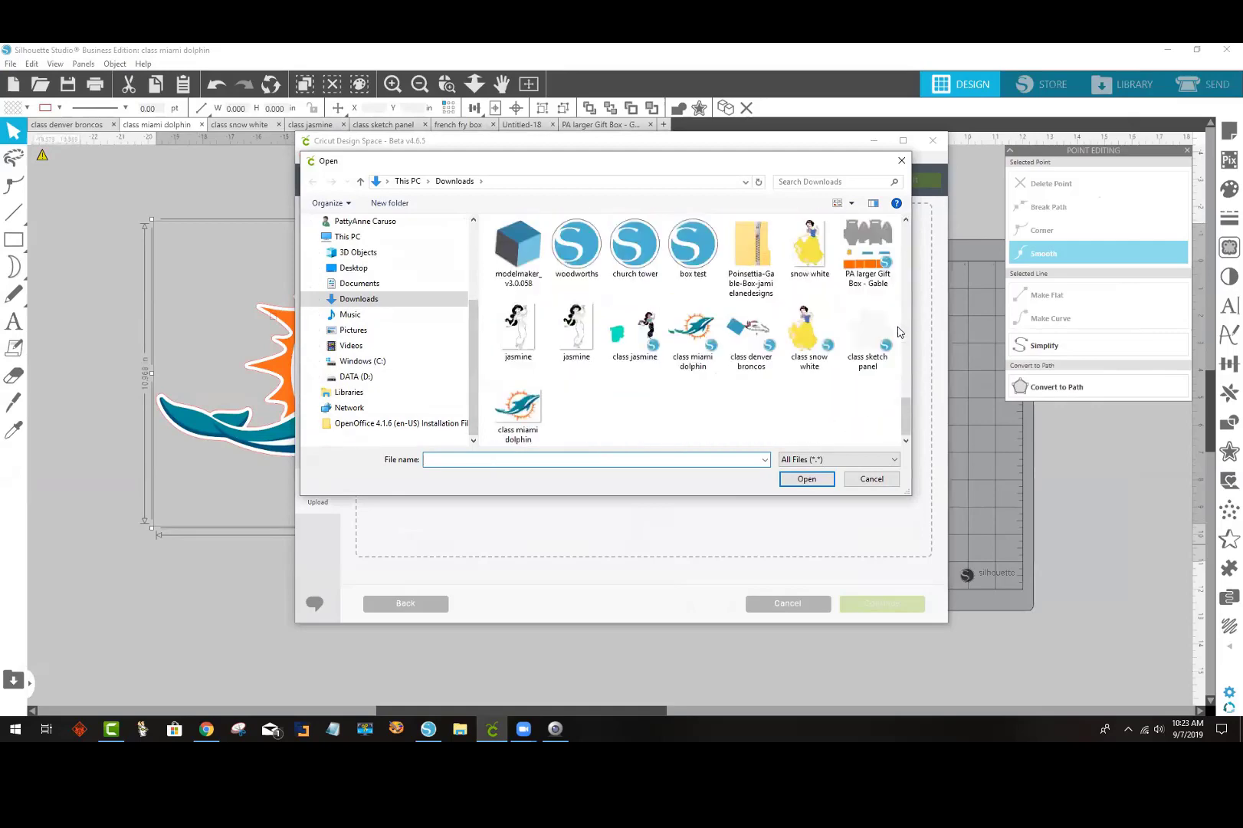
{"action": "left_click", "coordinate": [525, 419]}
{"action": "left_click", "coordinate": [807, 479]}
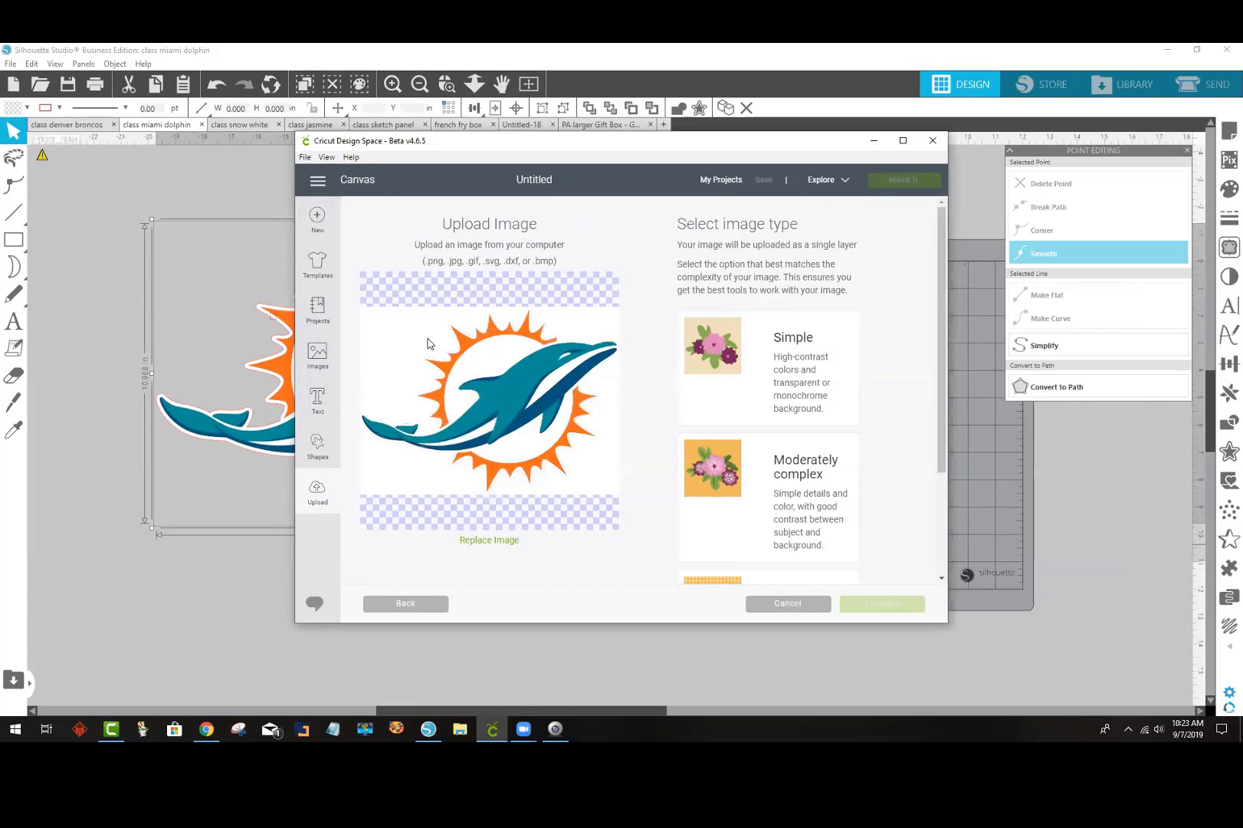
Step: Set the uploaded dolphin logo's image type to Complex and continue to background removal
{"action": "scroll", "coordinate": [869, 437], "scroll_direction": "down", "scroll_amount": 2}
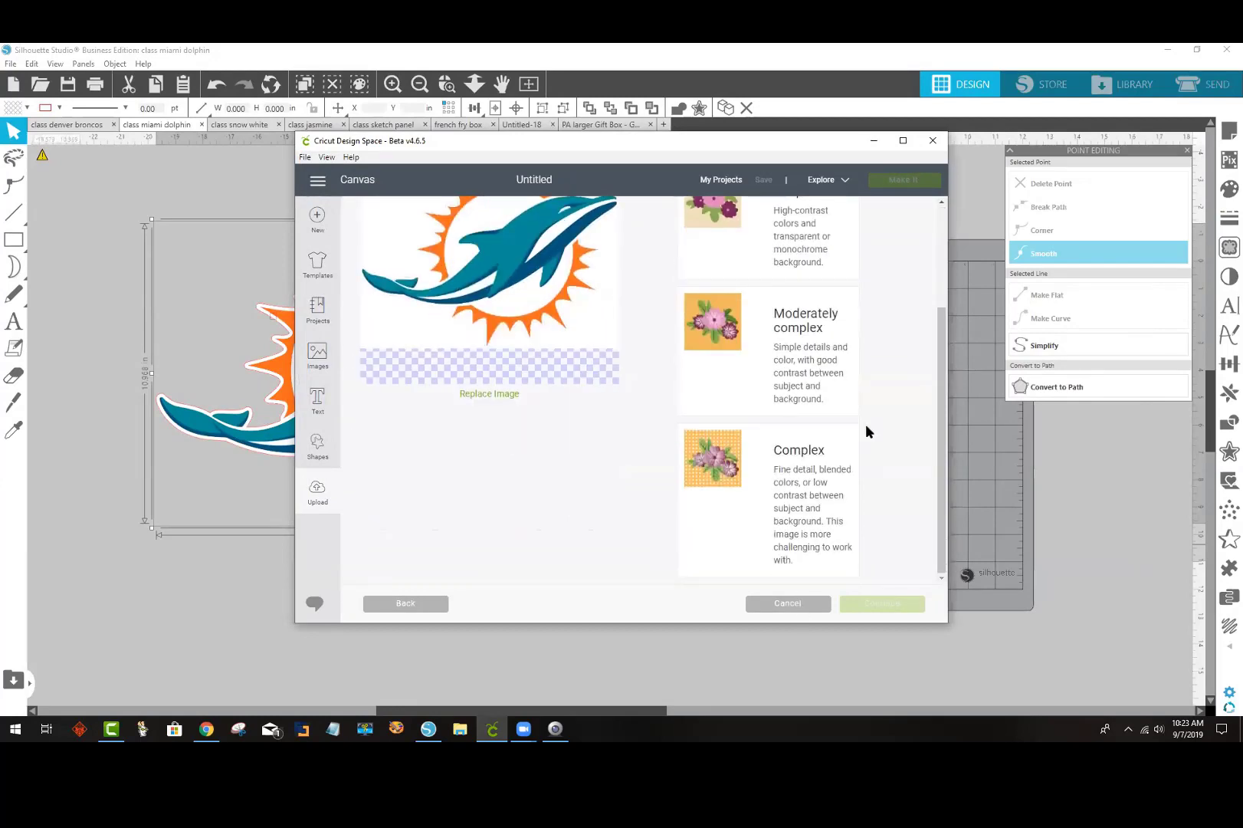
{"action": "left_click", "coordinate": [800, 495]}
{"action": "left_click", "coordinate": [880, 606]}
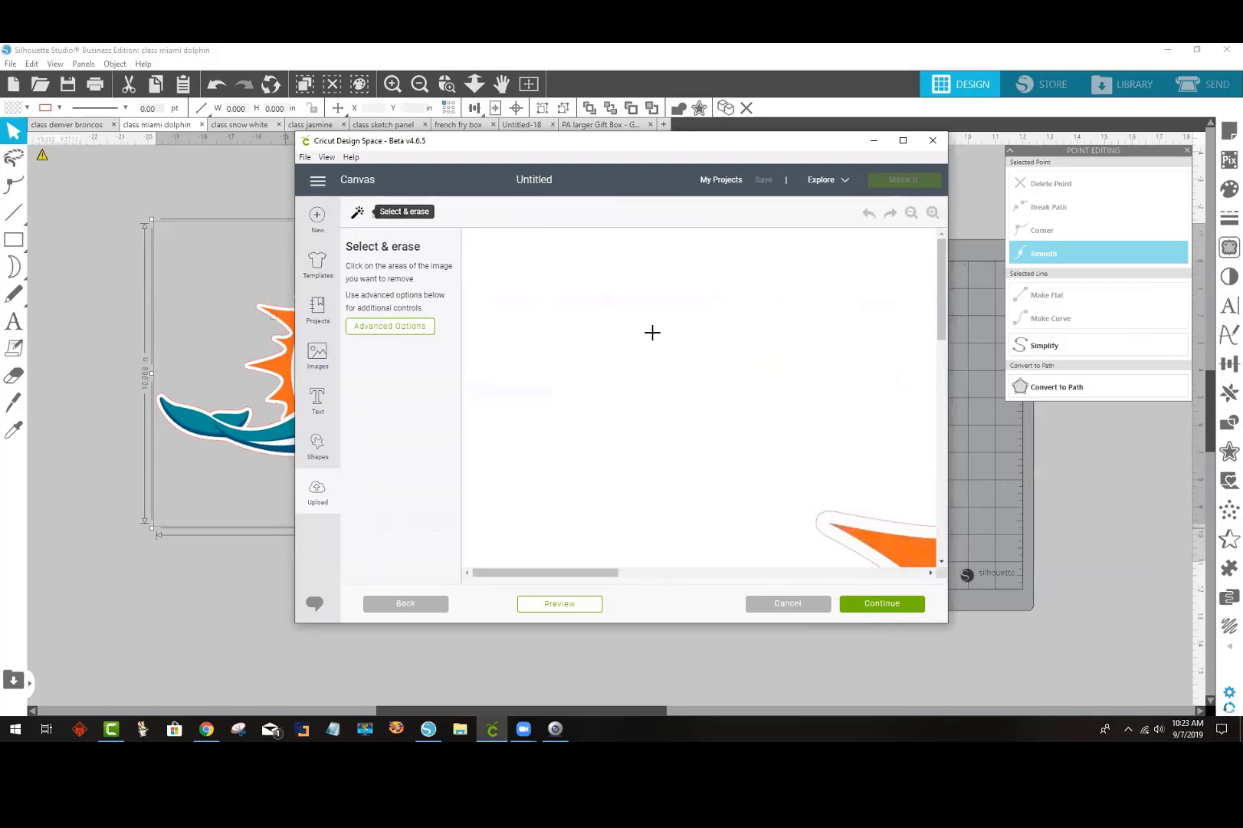
Step: Erase all the white background areas around the dolphin logo and show the advanced erase options
{"action": "left_click", "coordinate": [660, 336]}
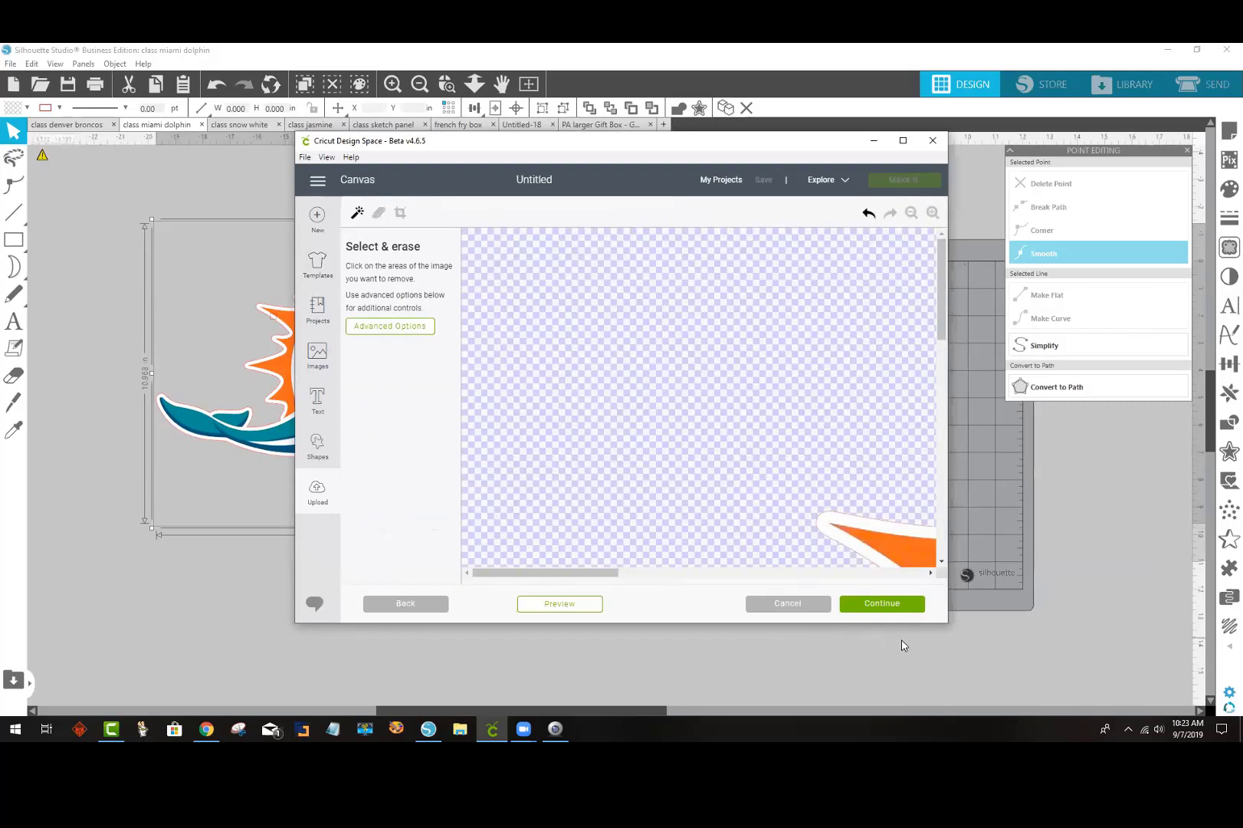
{"action": "left_click", "coordinate": [911, 214]}
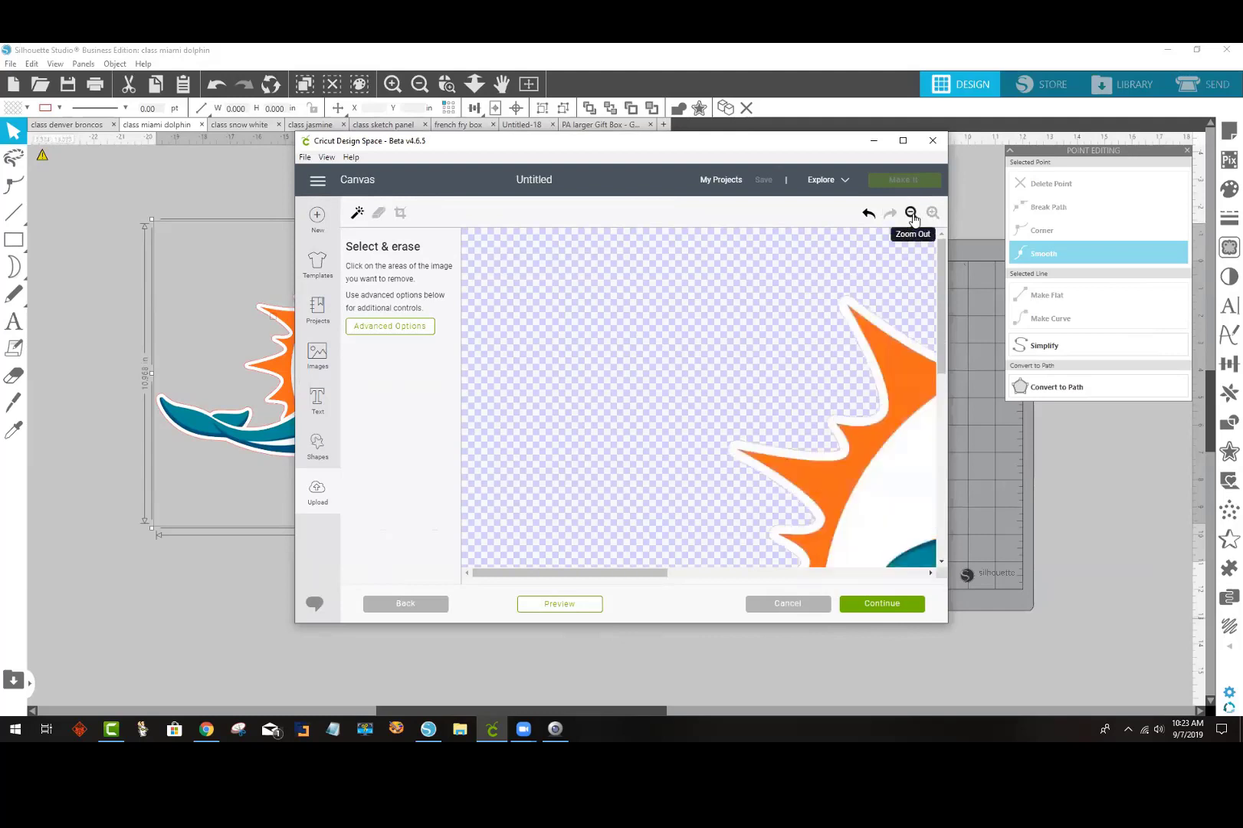
{"action": "left_click", "coordinate": [809, 284]}
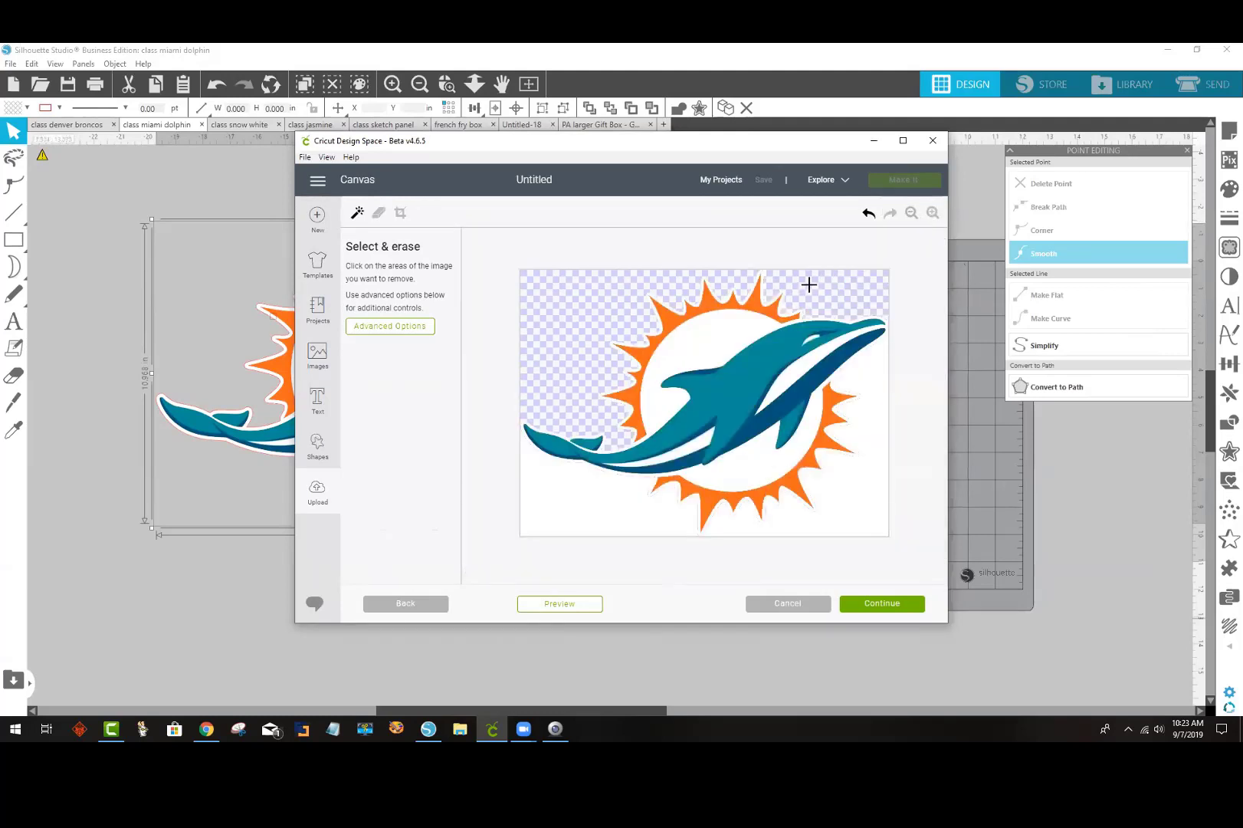
{"action": "left_click", "coordinate": [780, 530]}
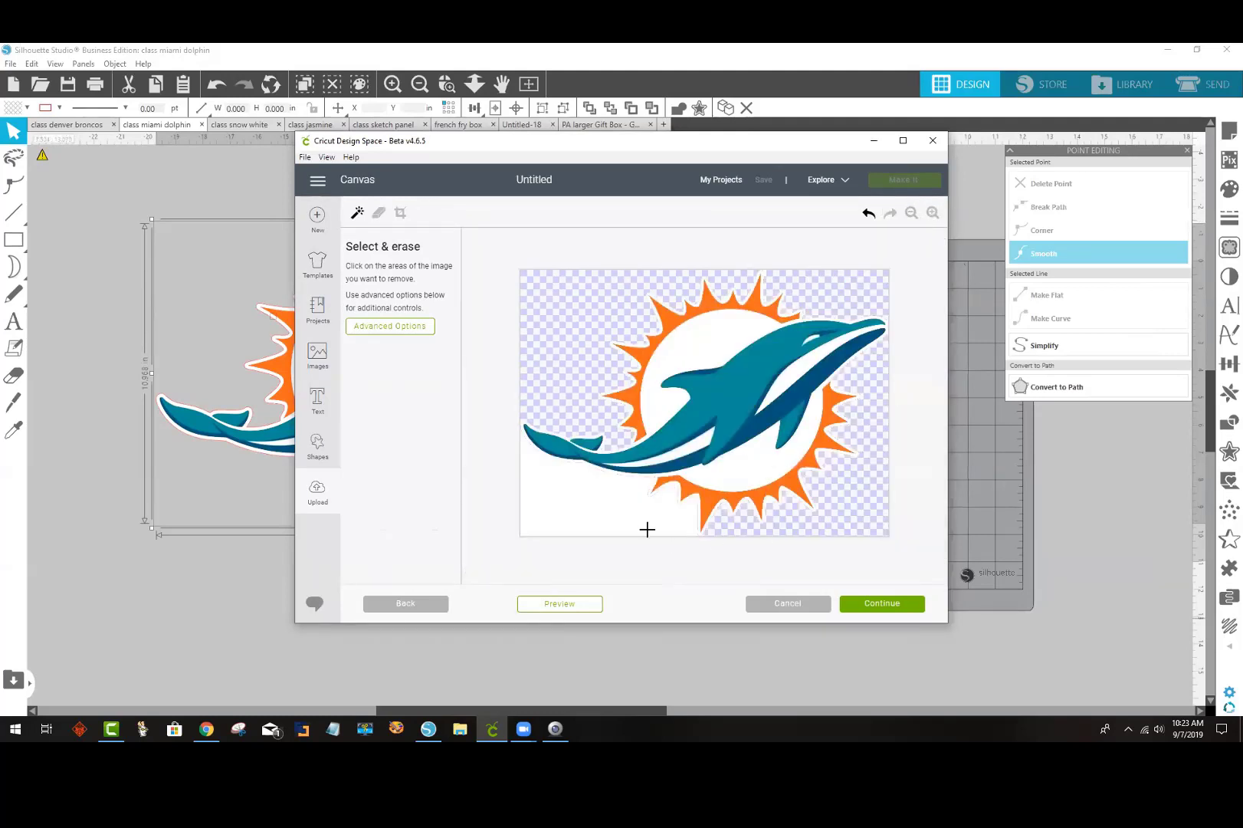
{"action": "left_click", "coordinate": [599, 504]}
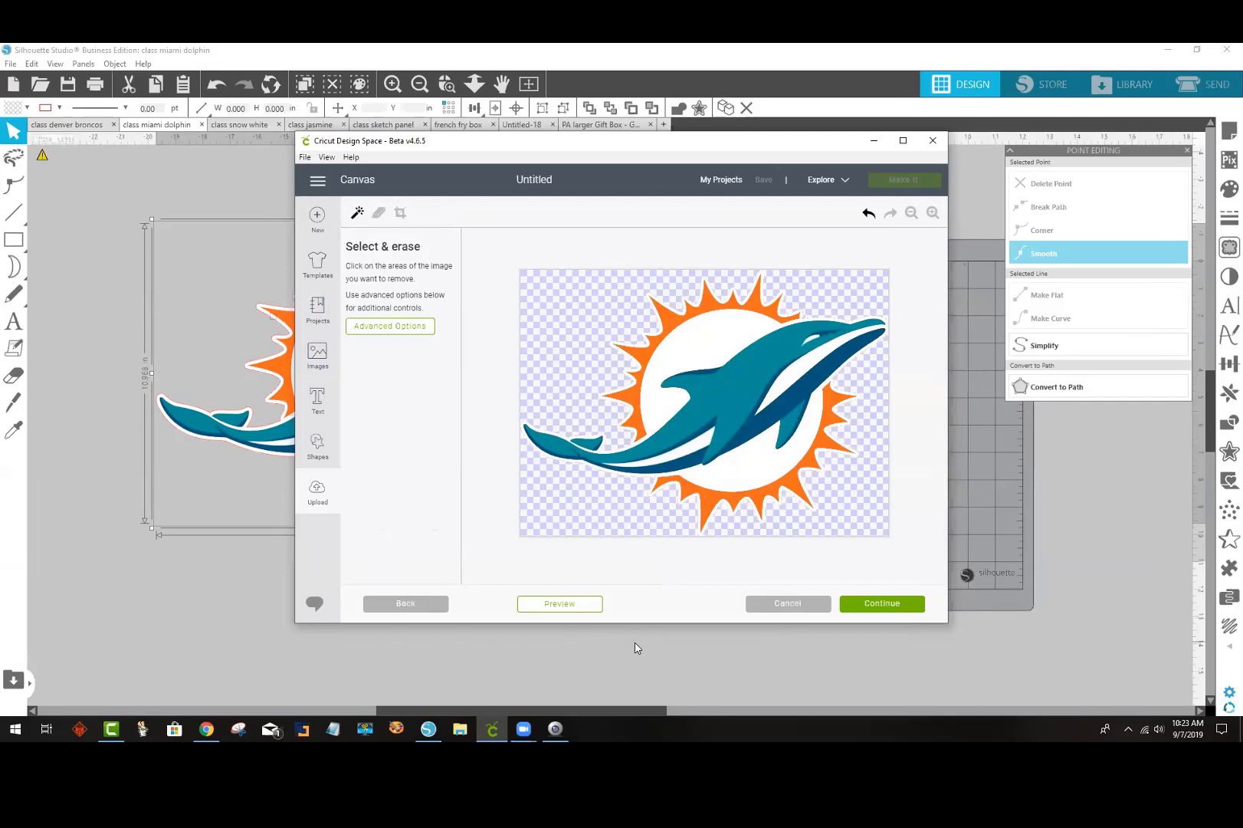
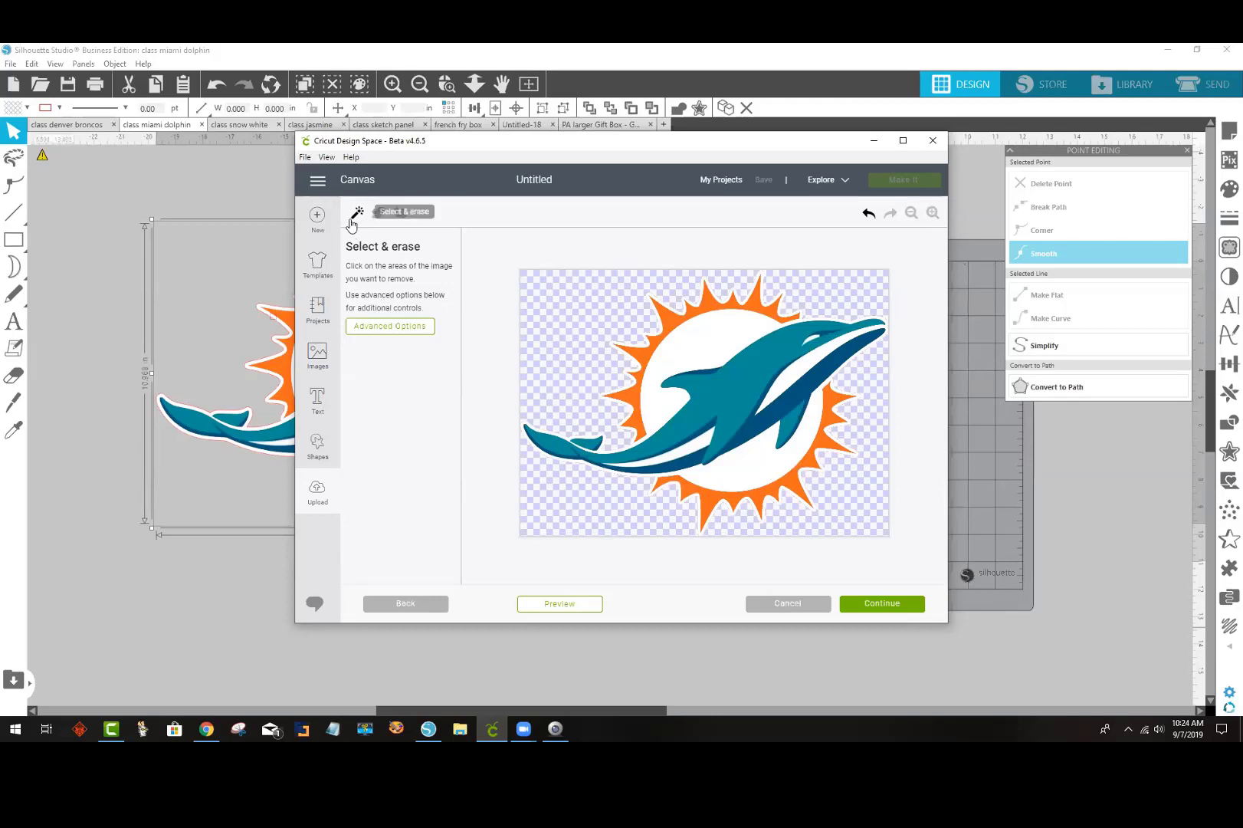
{"action": "left_click", "coordinate": [397, 332]}
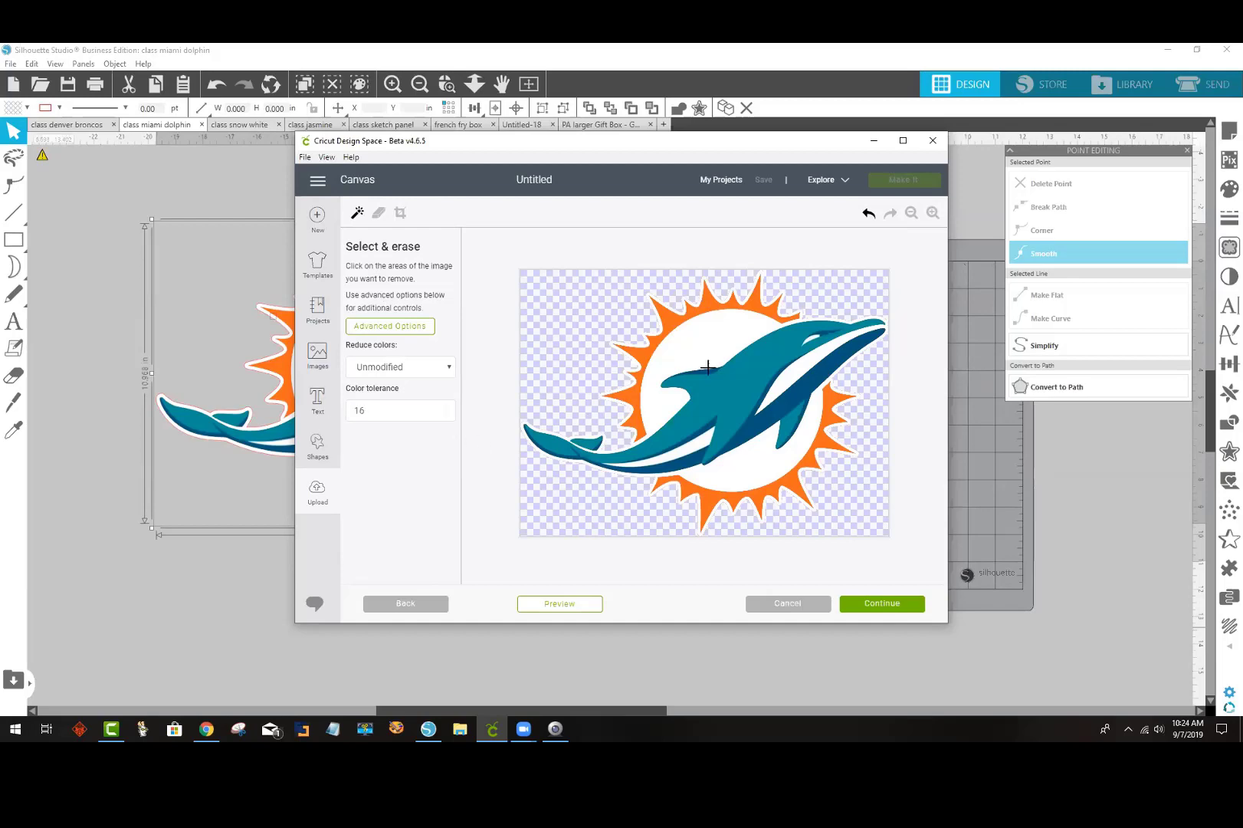
Step: Return to Silhouette Studio and move the grouped dolphin logo until its dolphin head overlaps the page
{"action": "left_click", "coordinate": [872, 141]}
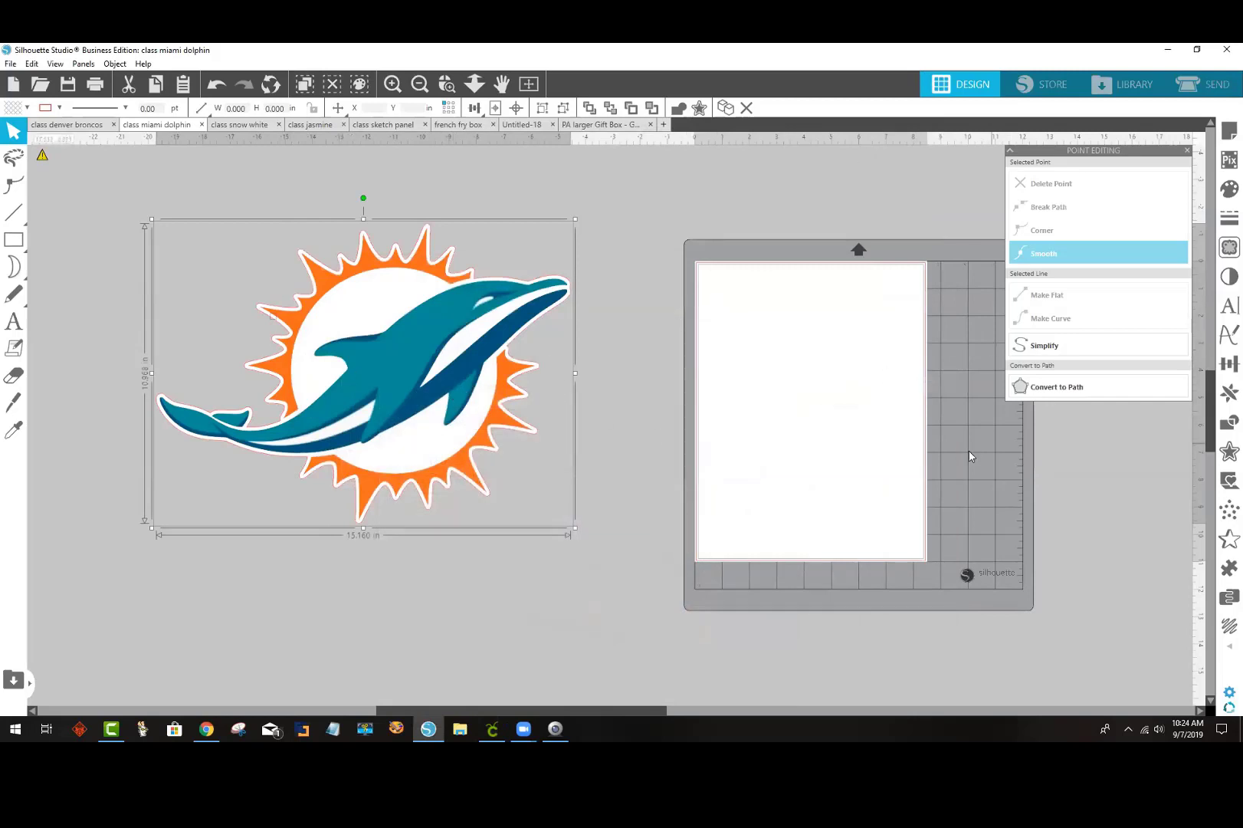
{"action": "left_click", "coordinate": [557, 207]}
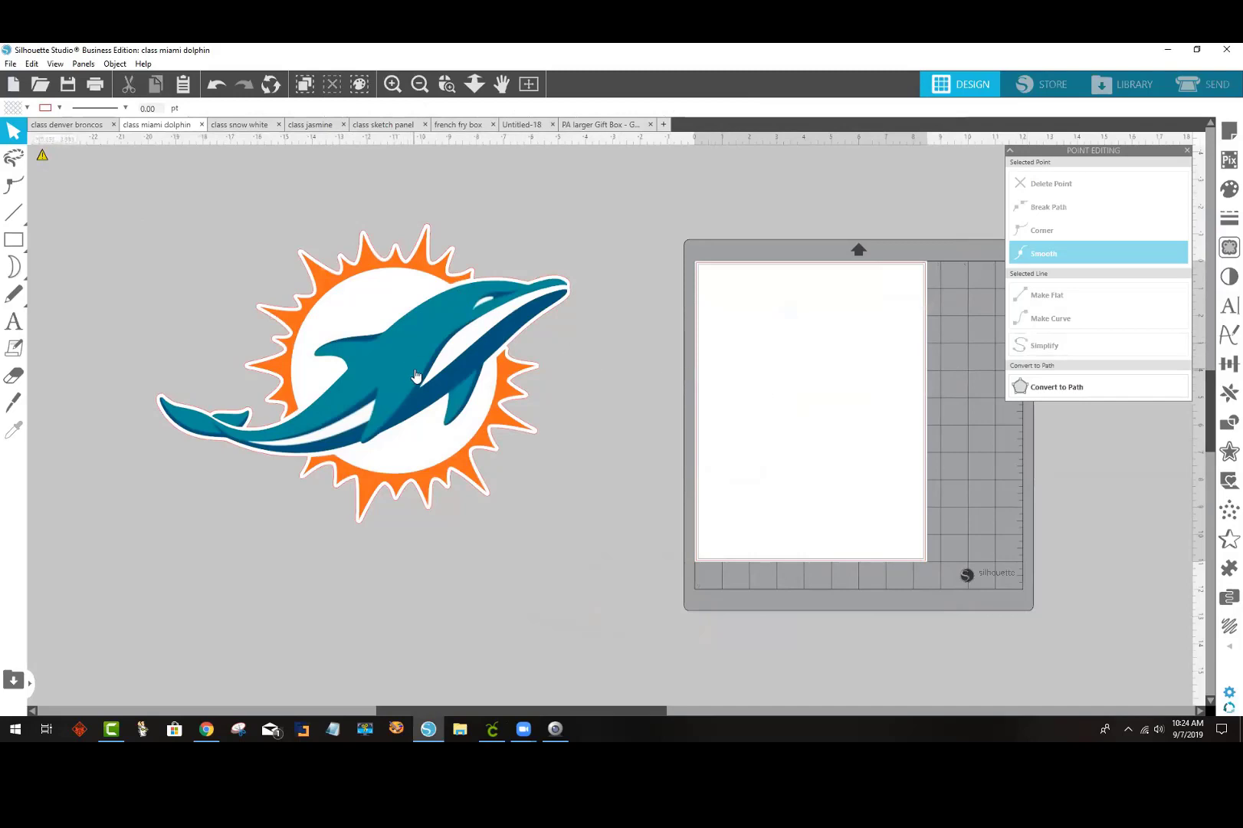
{"action": "left_click_drag", "start_coordinate": [412, 375], "coordinate": [624, 385]}
{"action": "left_click_drag", "start_coordinate": [573, 352], "coordinate": [639, 369]}
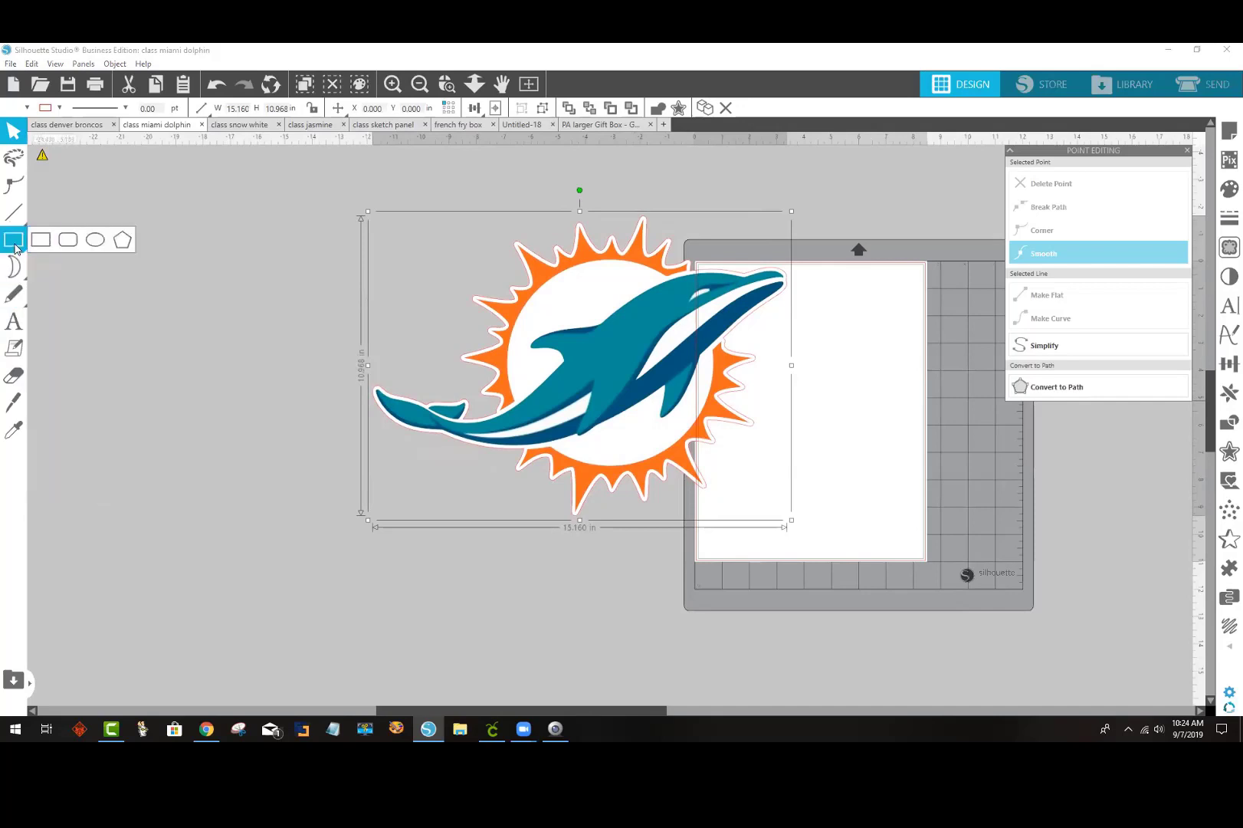
Step: Draw a rectangle beside the dolphin logo and size it to 6.250 in wide by 9.250 in high
{"action": "left_click", "coordinate": [39, 242]}
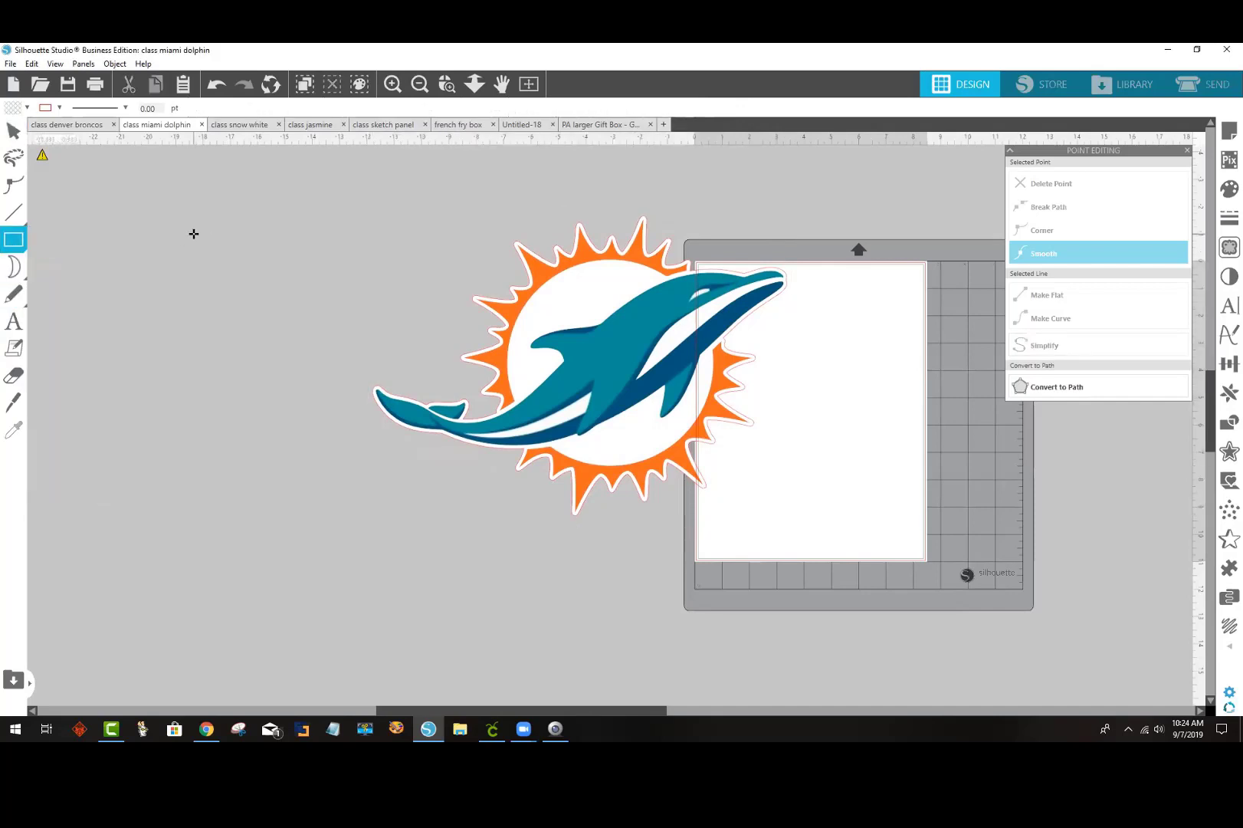
{"action": "mouse_move", "coordinate": [193, 233]}
{"action": "left_mouse_down"}
{"action": "mouse_move", "coordinate": [335, 477]}
{"action": "mouse_move", "coordinate": [377, 498]}
{"action": "left_mouse_up"}
{"action": "left_click_drag", "start_coordinate": [636, 354], "coordinate": [757, 375]}
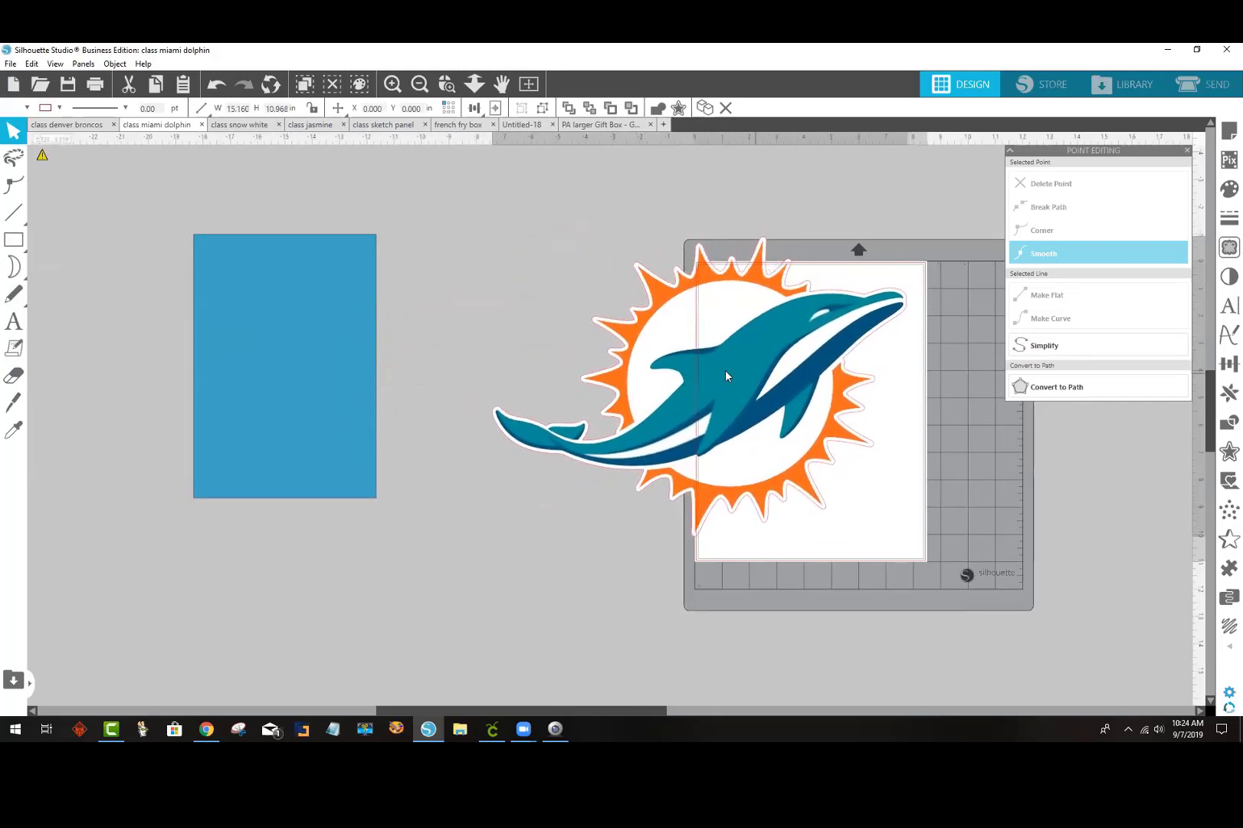
{"action": "left_click", "coordinate": [332, 320]}
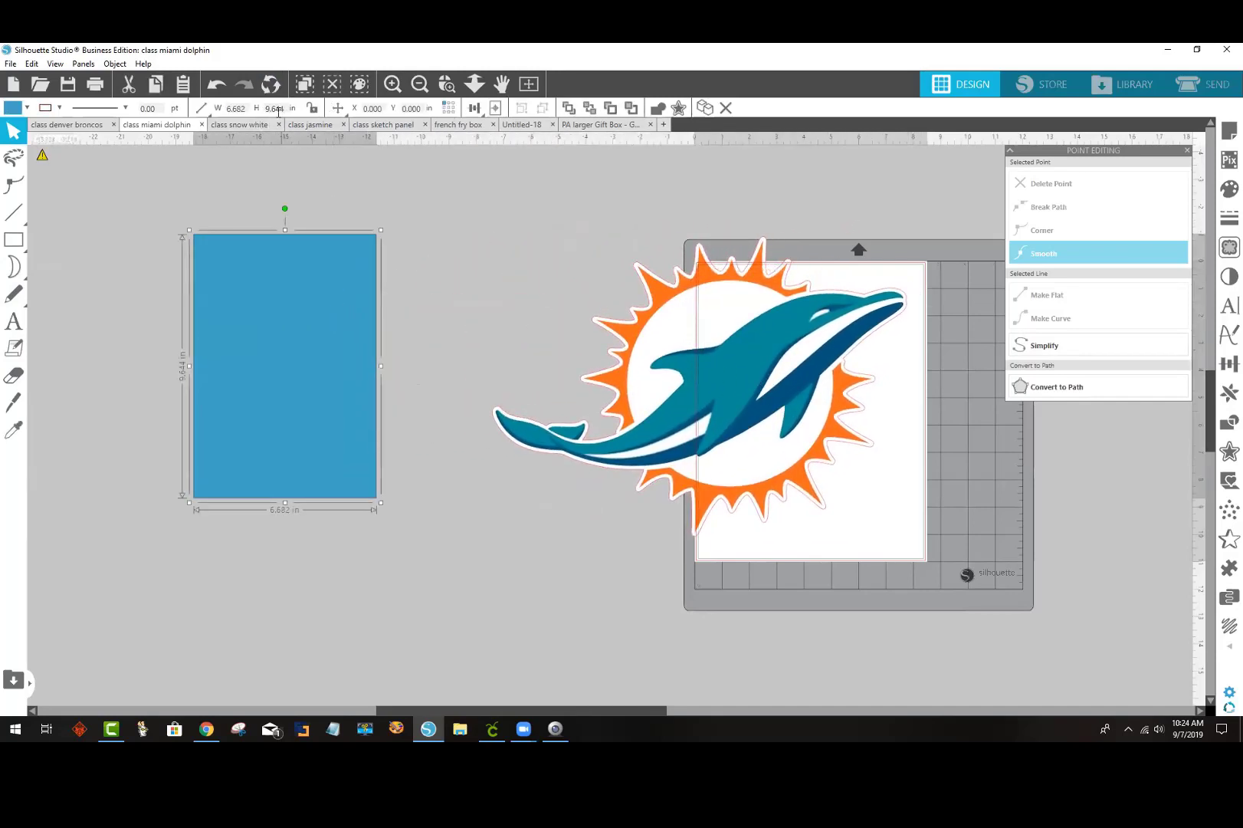
{"action": "left_click", "coordinate": [244, 108]}
{"action": "key", "text": "Return"}
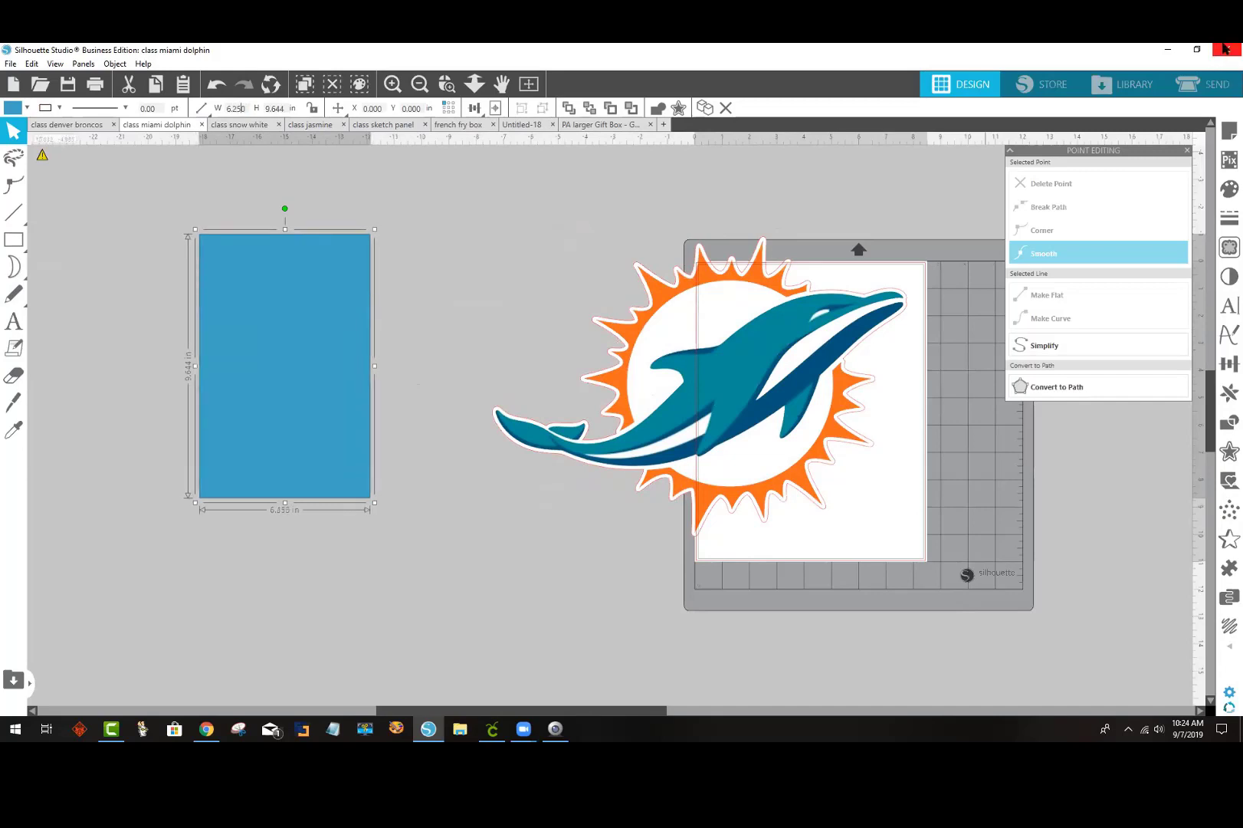
{"action": "left_click", "coordinate": [289, 109]}
{"action": "key", "text": "Return"}
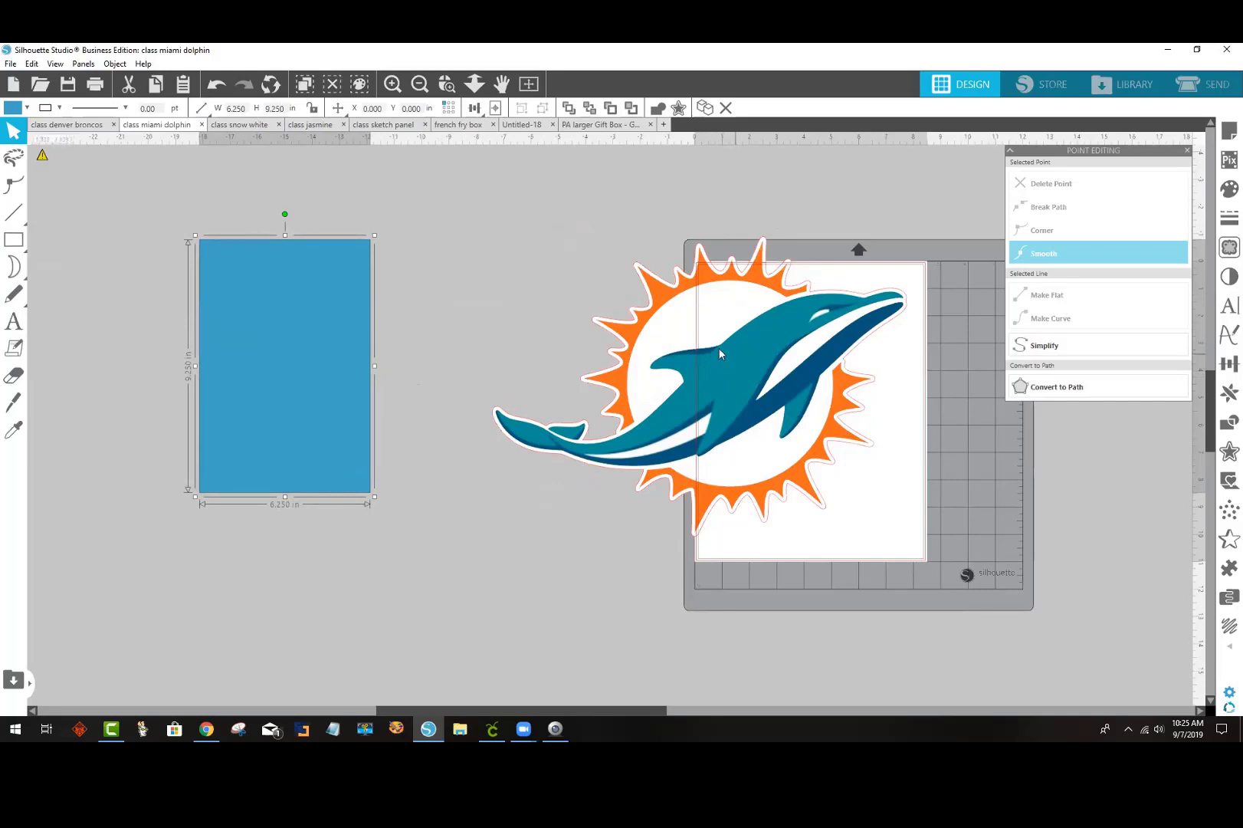
Step: Move the dolphin logo so its tail meets the blue rectangle and set the rectangle's fill transparency to 63%
{"action": "mouse_move", "coordinate": [735, 354]}
{"action": "left_mouse_down"}
{"action": "mouse_move", "coordinate": [686, 334]}
{"action": "mouse_move", "coordinate": [719, 335]}
{"action": "left_mouse_up"}
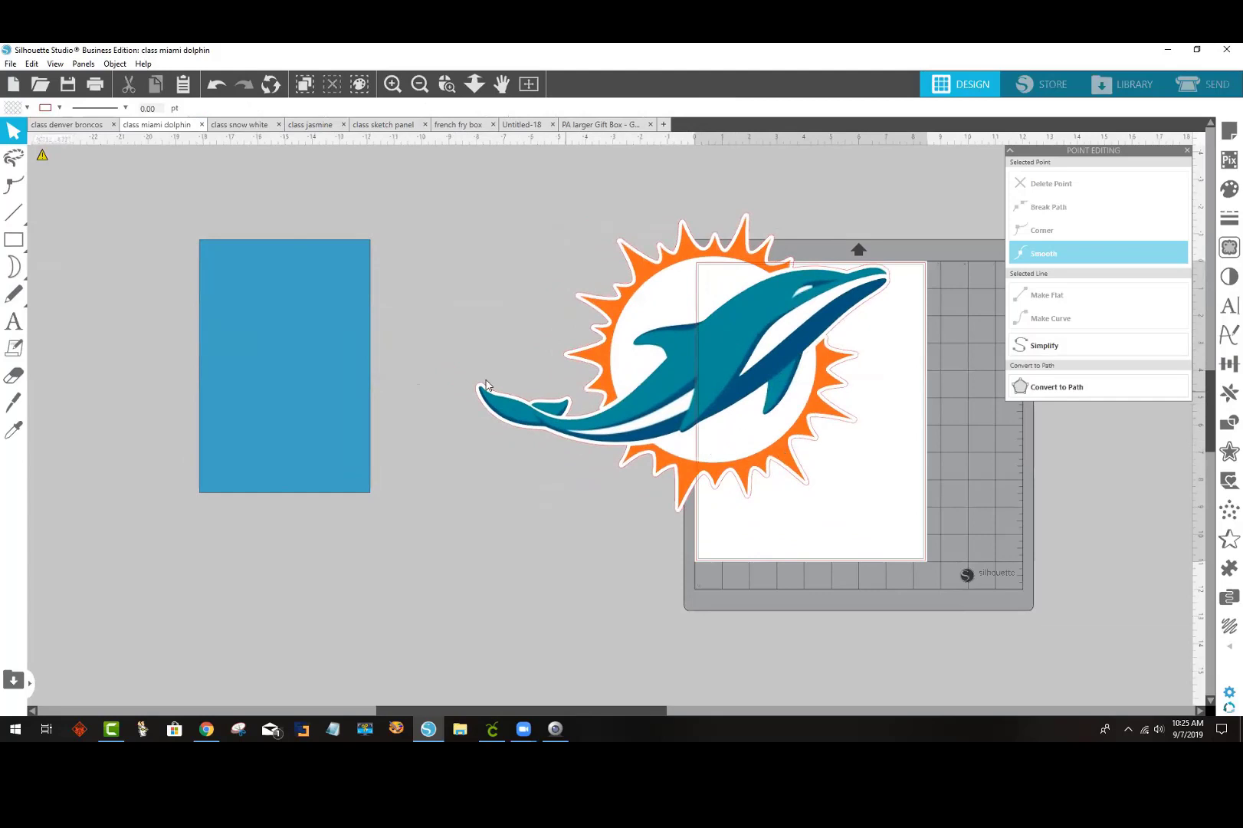
{"action": "left_click", "coordinate": [258, 325]}
{"action": "left_click_drag", "start_coordinate": [710, 417], "coordinate": [585, 400]}
{"action": "left_click", "coordinate": [341, 362]}
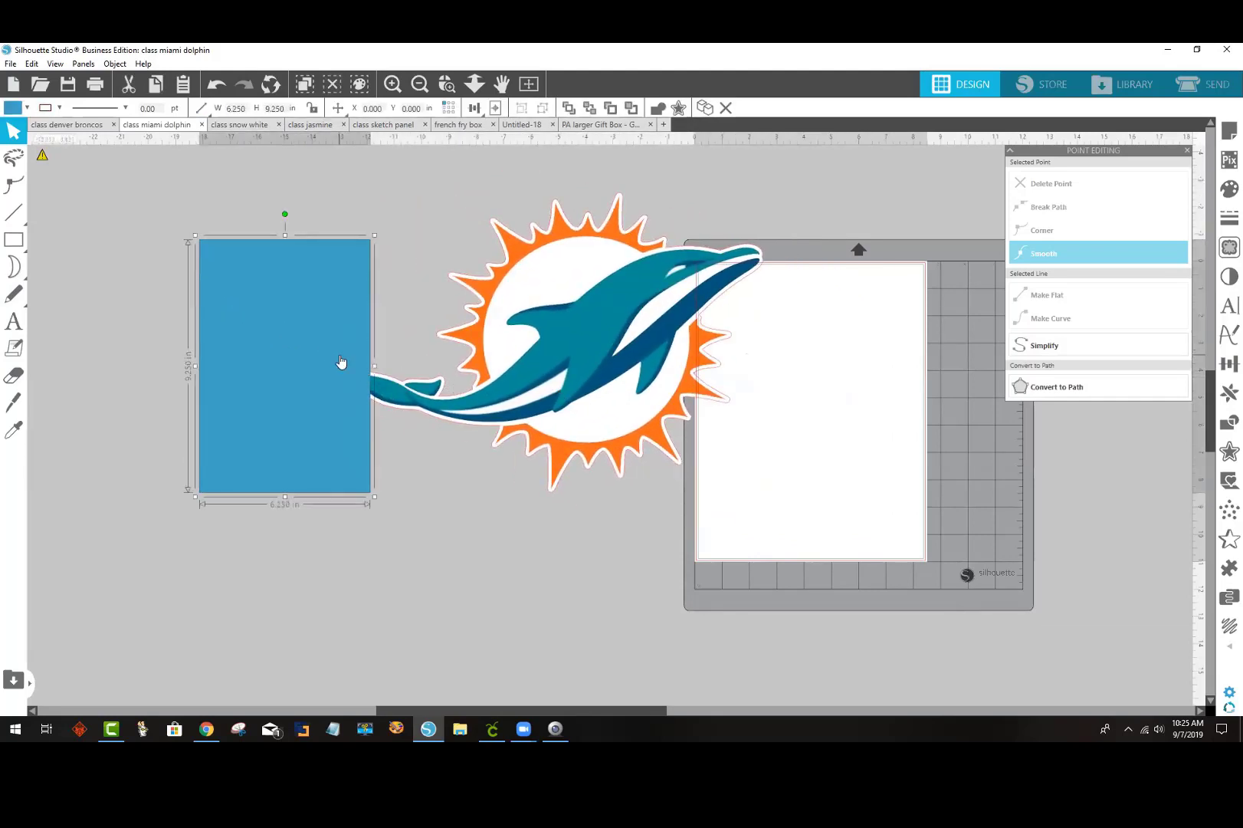
{"action": "left_click", "coordinate": [1225, 193]}
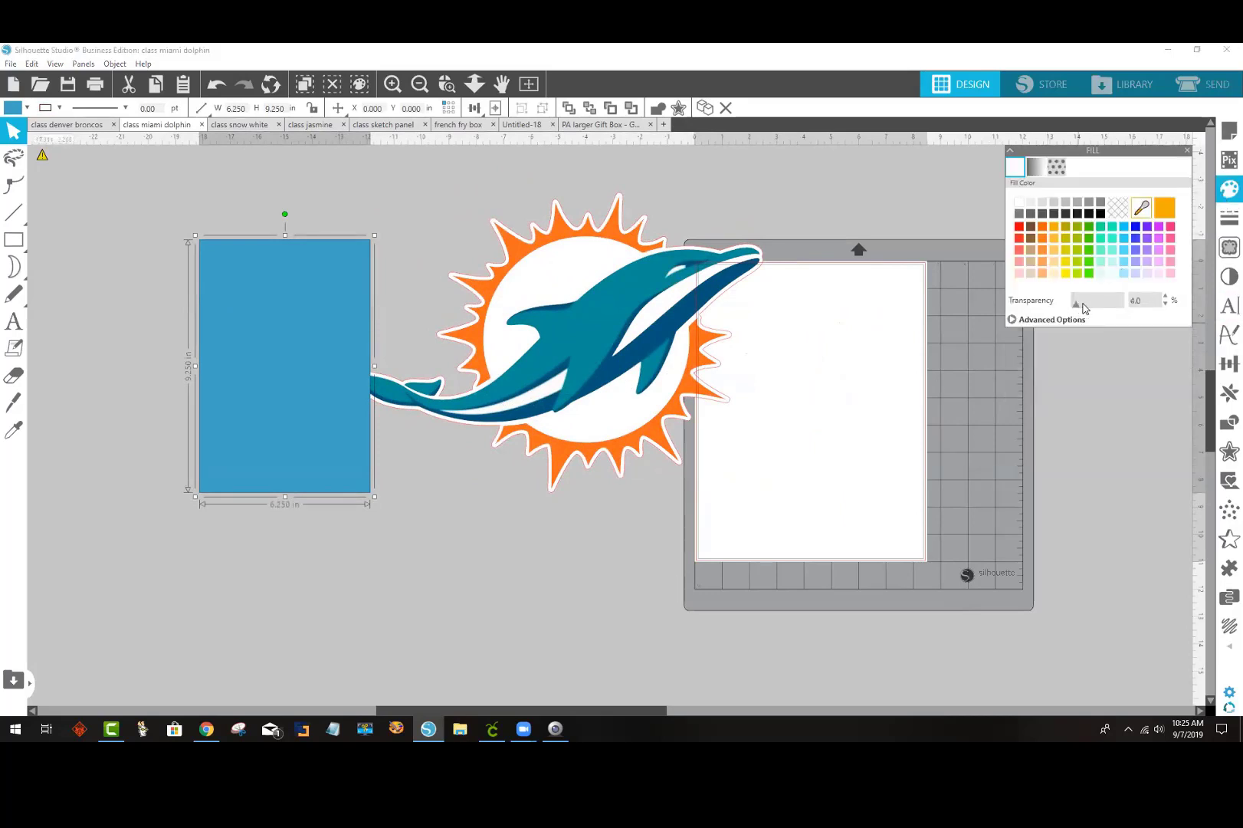
{"action": "left_click_drag", "start_coordinate": [1084, 307], "coordinate": [1103, 309]}
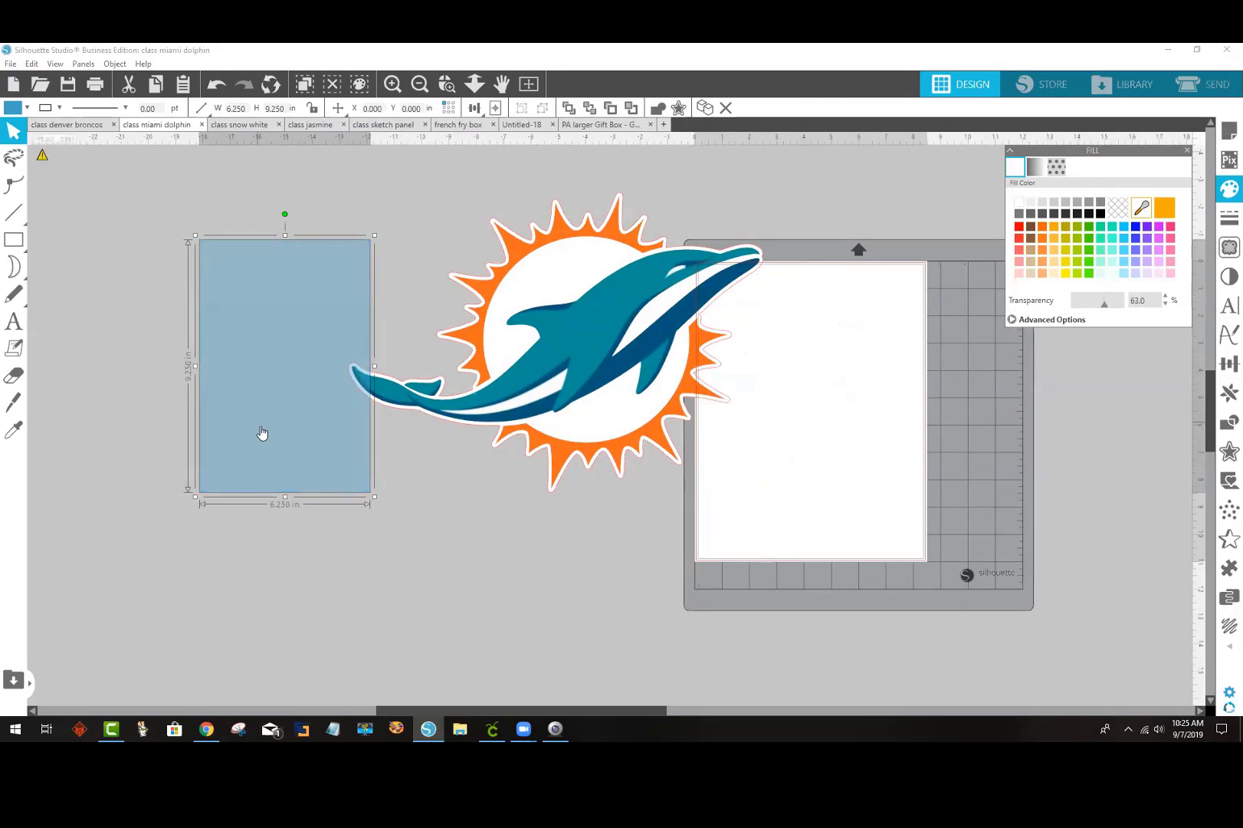
Step: Test the rectangle over both sides of the logo, rotate it clockwise to follow the dolphin's body, and set it aside below the tail
{"action": "left_click_drag", "start_coordinate": [261, 433], "coordinate": [432, 420]}
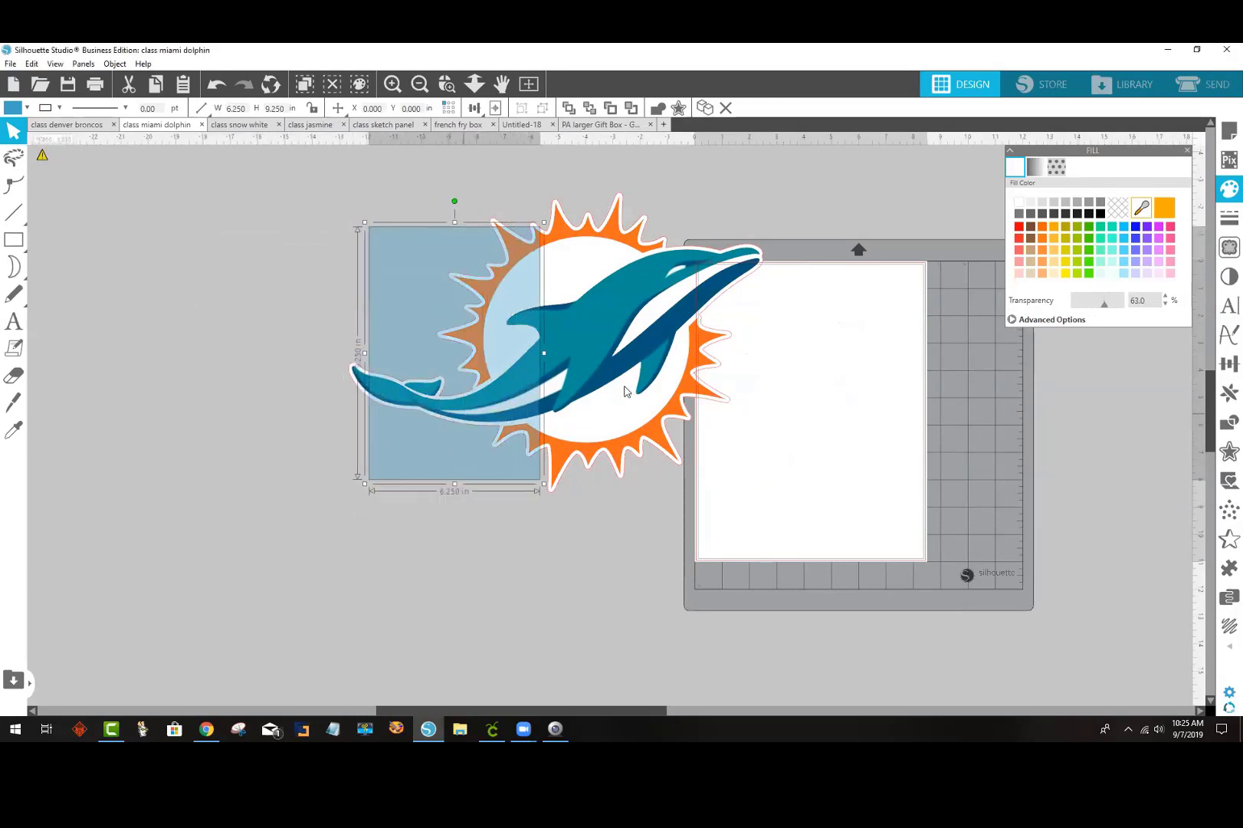
{"action": "left_click_drag", "start_coordinate": [625, 392], "coordinate": [674, 385]}
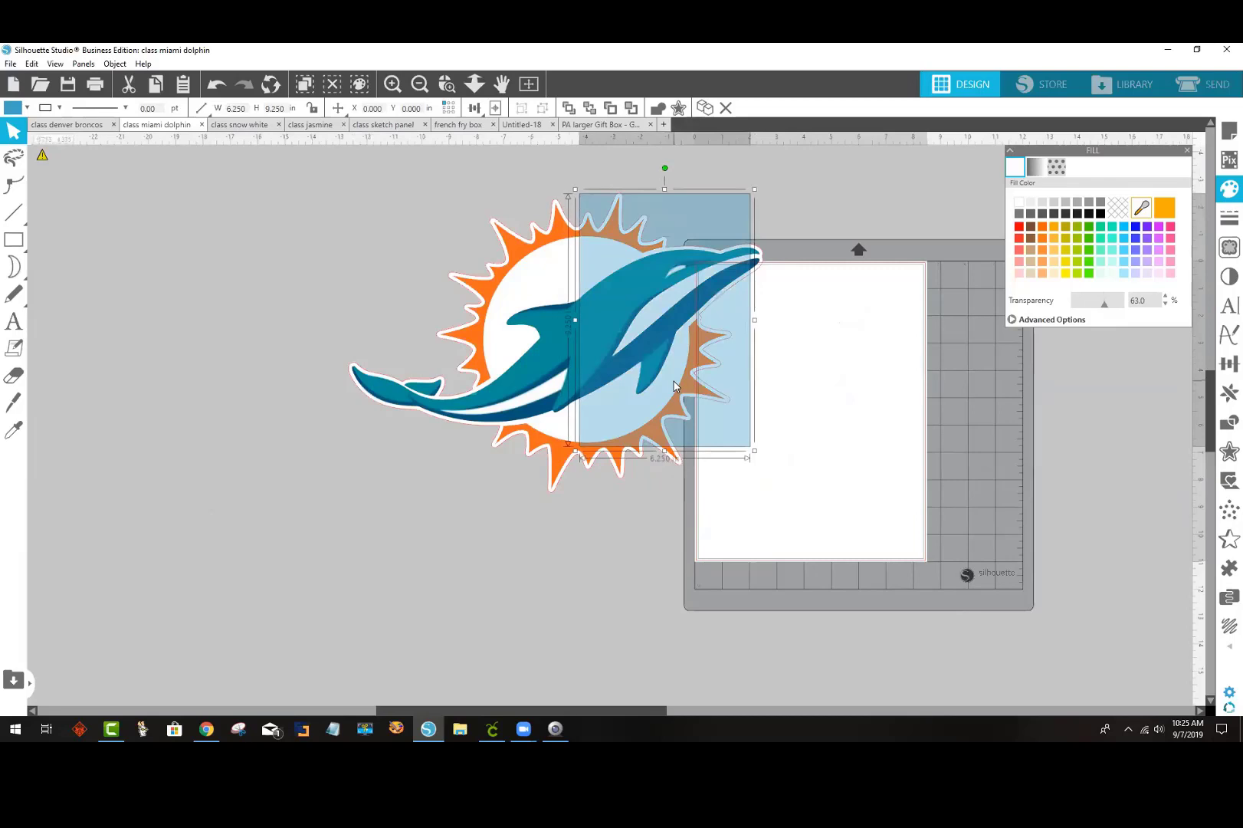
{"action": "left_click_drag", "start_coordinate": [674, 386], "coordinate": [474, 396]}
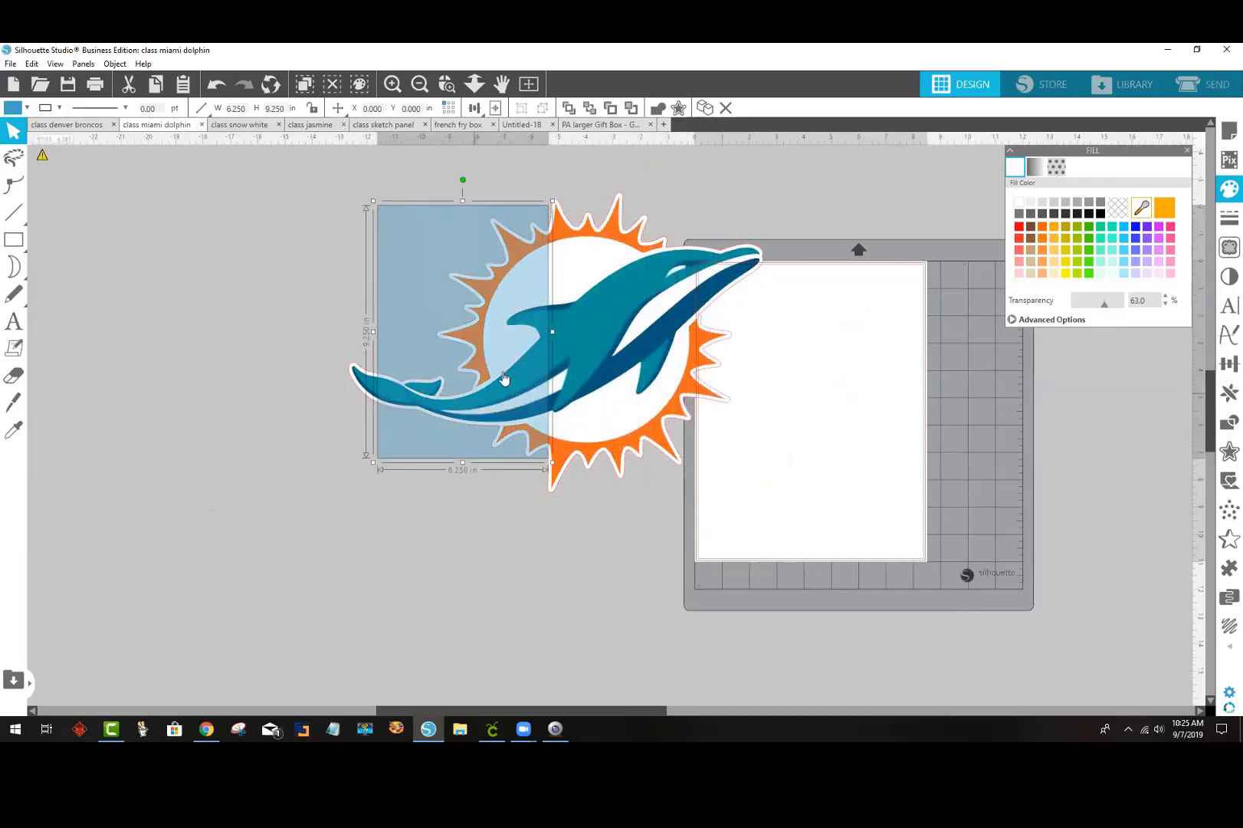
{"action": "left_click_drag", "start_coordinate": [463, 181], "coordinate": [607, 236]}
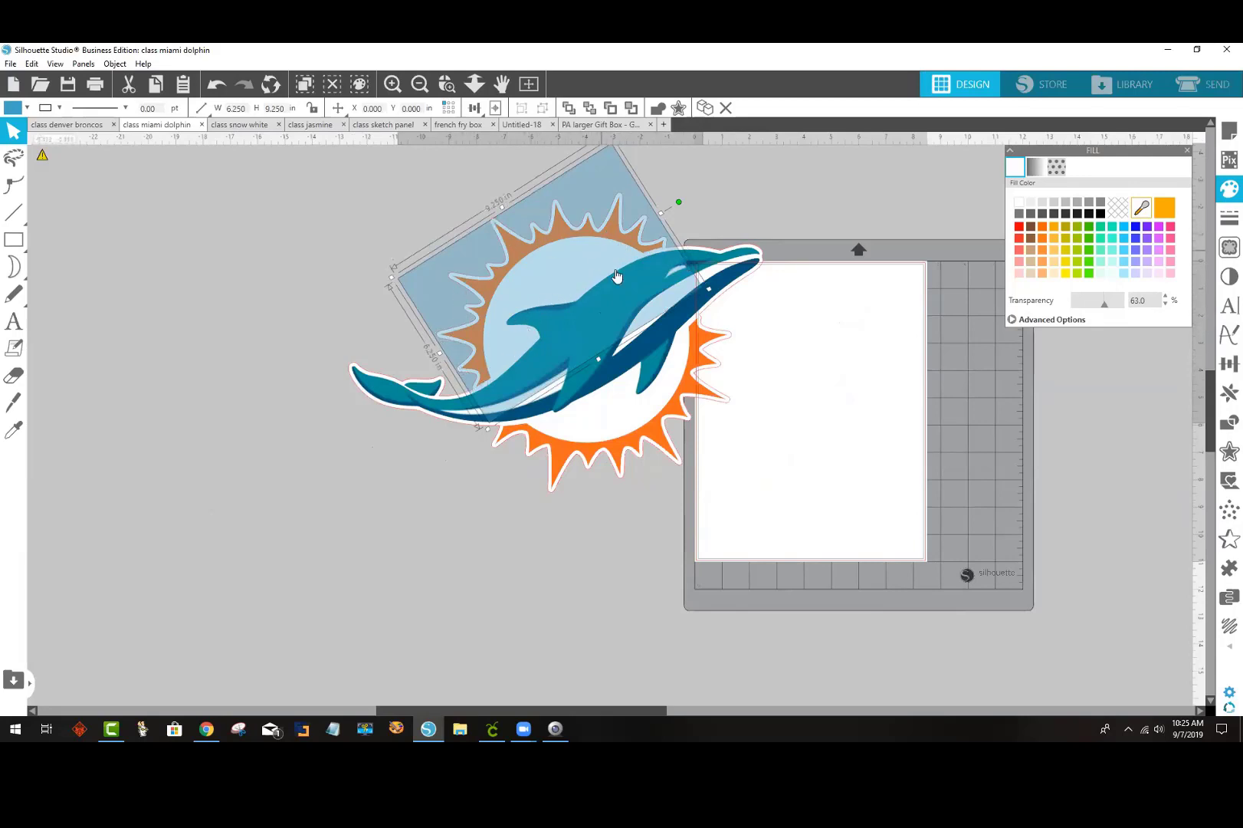
{"action": "left_click_drag", "start_coordinate": [579, 278], "coordinate": [254, 513]}
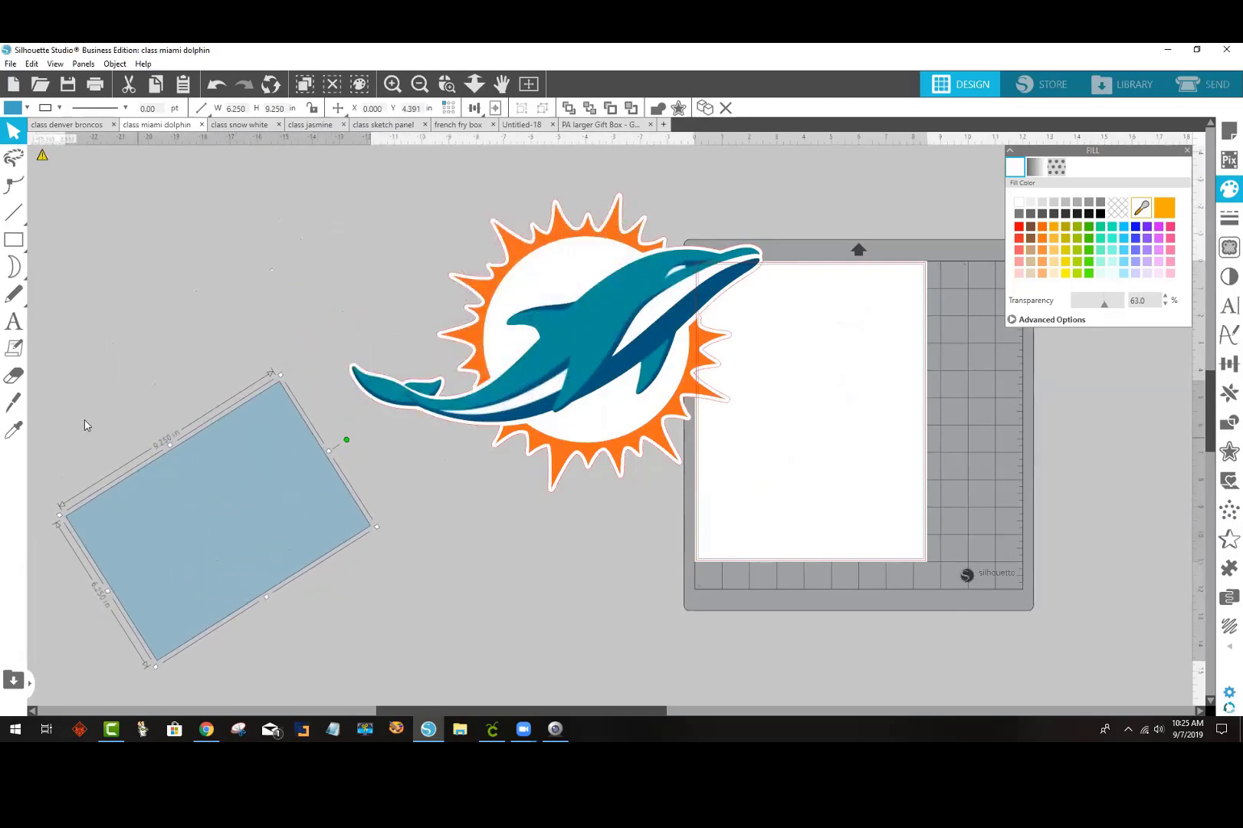
Step: Cut the upper sunburst off with the Knife in outline curve mode, Auto Apply off, tracing closely along the dolphin's back and fin
{"action": "left_click", "coordinate": [13, 402]}
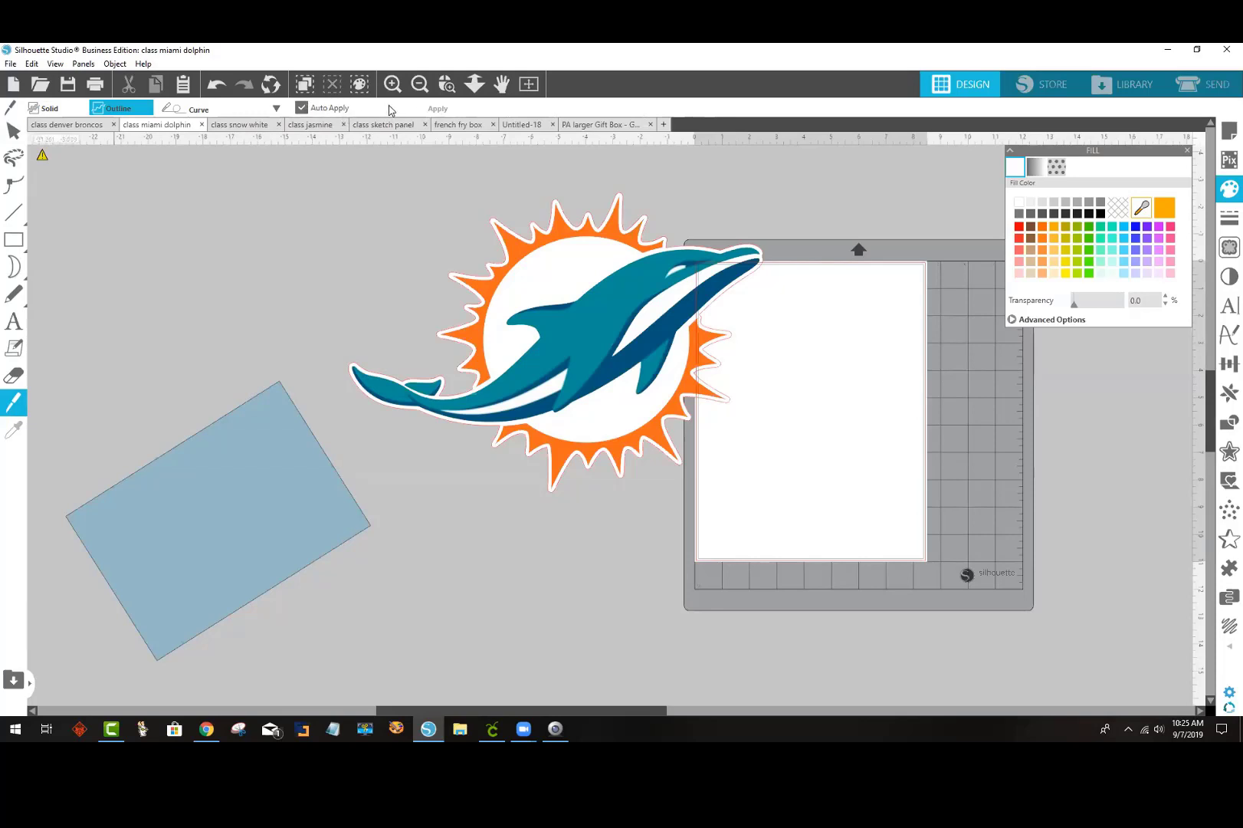
{"action": "left_click", "coordinate": [302, 108]}
{"action": "left_click", "coordinate": [447, 83]}
{"action": "left_click_drag", "start_coordinate": [387, 193], "coordinate": [753, 404]}
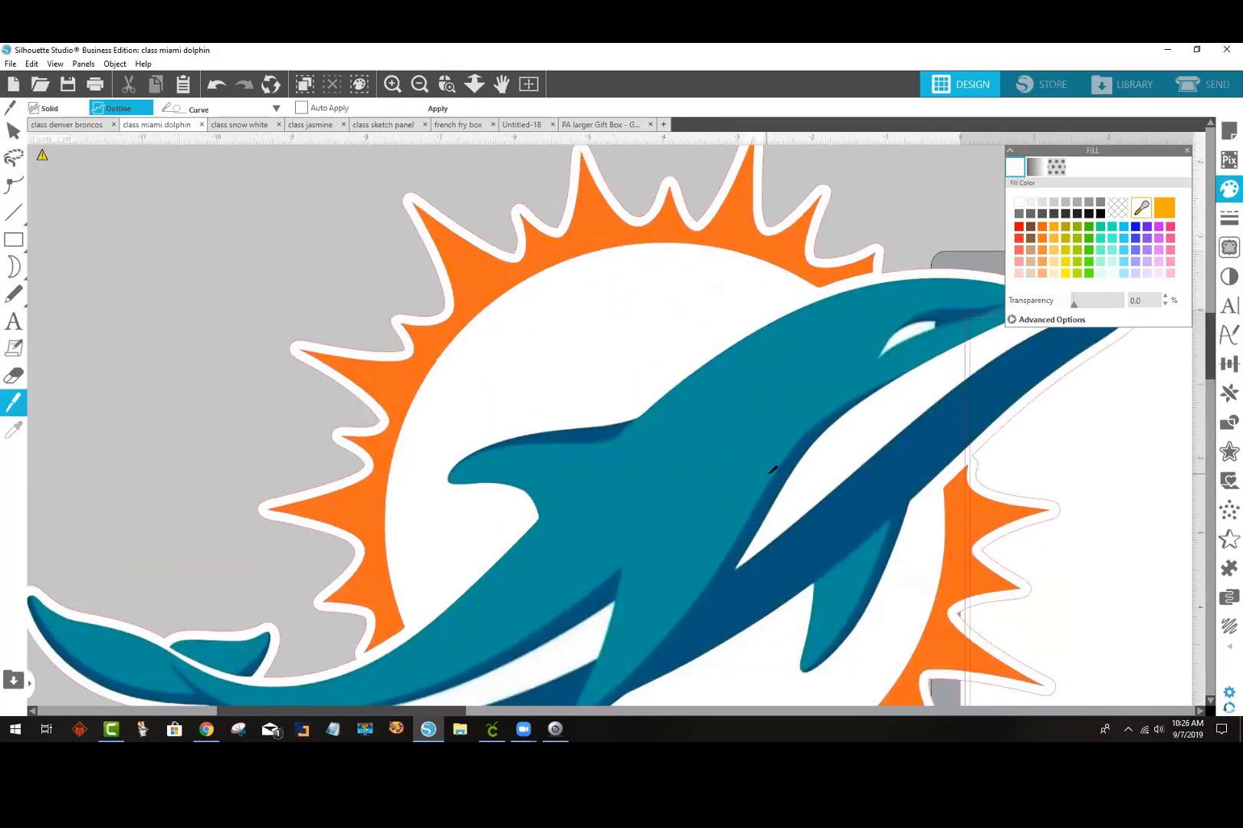
{"action": "scroll", "coordinate": [314, 437], "scroll_direction": "down", "scroll_amount": 2}
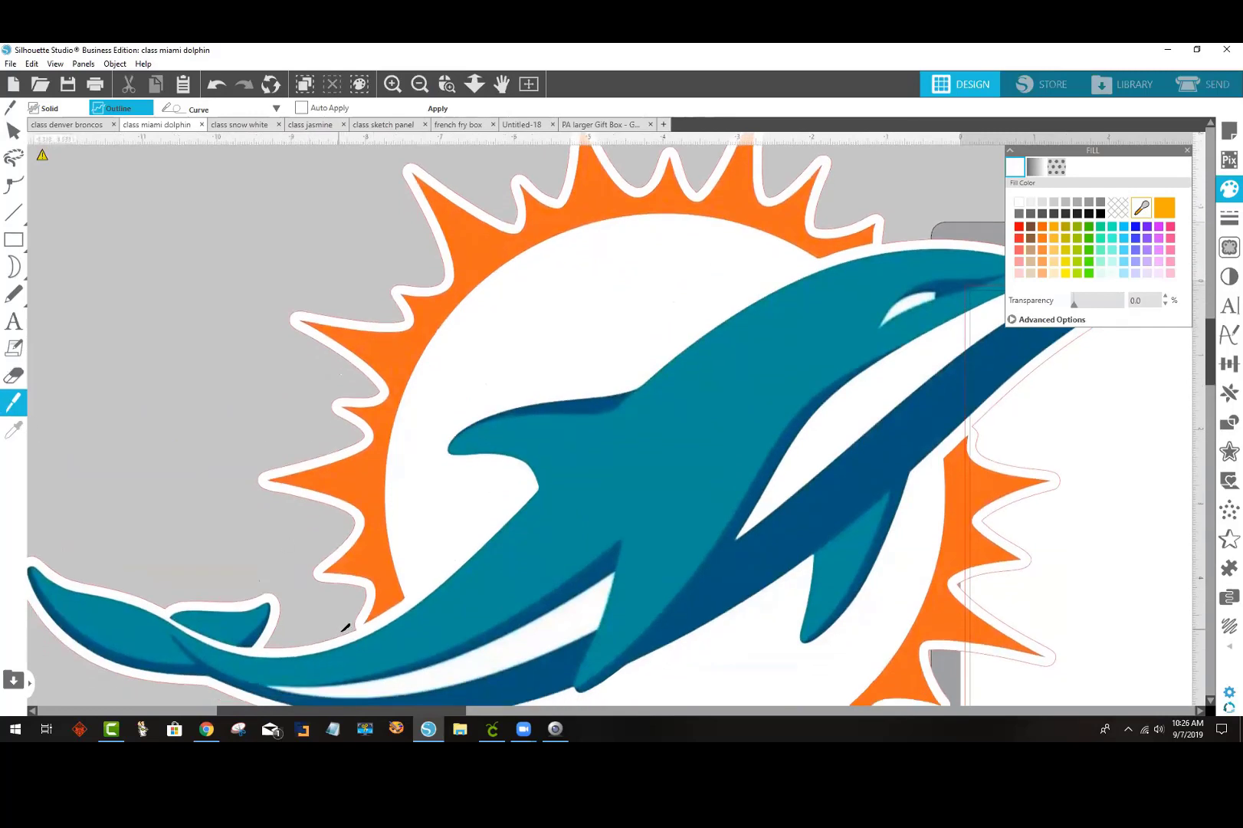
{"action": "mouse_move", "coordinate": [335, 628]}
{"action": "left_mouse_down"}
{"action": "mouse_move", "coordinate": [405, 618]}
{"action": "mouse_move", "coordinate": [538, 488]}
{"action": "mouse_move", "coordinate": [513, 461]}
{"action": "mouse_move", "coordinate": [444, 459]}
{"action": "mouse_move", "coordinate": [435, 439]}
{"action": "mouse_move", "coordinate": [456, 420]}
{"action": "mouse_move", "coordinate": [656, 385]}
{"action": "mouse_move", "coordinate": [655, 373]}
{"action": "mouse_move", "coordinate": [636, 384]}
{"action": "mouse_move", "coordinate": [771, 280]}
{"action": "mouse_move", "coordinate": [903, 245]}
{"action": "left_mouse_up"}
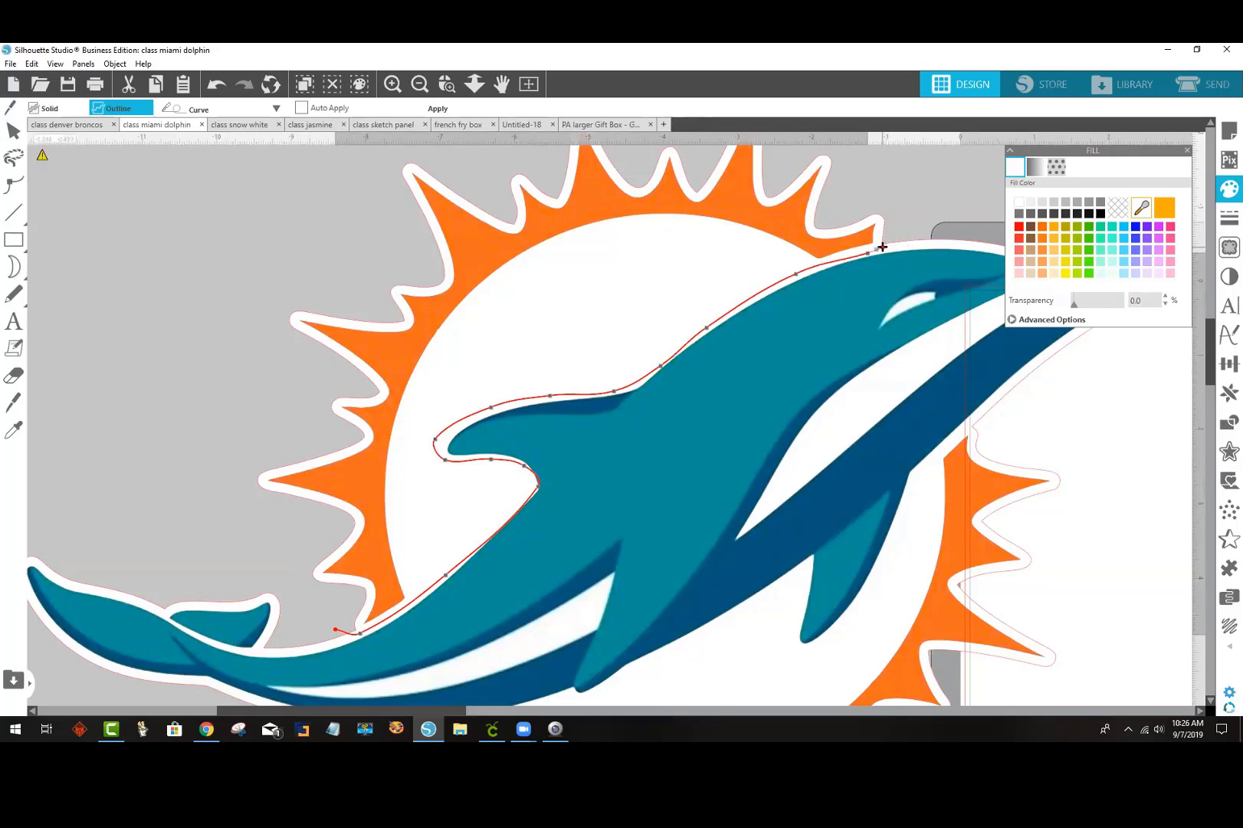
{"action": "mouse_move", "coordinate": [882, 247]}
{"action": "left_mouse_down"}
{"action": "mouse_move", "coordinate": [906, 196]}
{"action": "mouse_move", "coordinate": [924, 191]}
{"action": "mouse_move", "coordinate": [886, 186]}
{"action": "mouse_move", "coordinate": [896, 211]}
{"action": "mouse_move", "coordinate": [886, 175]}
{"action": "mouse_move", "coordinate": [893, 211]}
{"action": "mouse_move", "coordinate": [706, 202]}
{"action": "mouse_move", "coordinate": [636, 175]}
{"action": "mouse_move", "coordinate": [286, 241]}
{"action": "mouse_move", "coordinate": [252, 271]}
{"action": "mouse_move", "coordinate": [197, 436]}
{"action": "mouse_move", "coordinate": [228, 512]}
{"action": "mouse_move", "coordinate": [335, 614]}
{"action": "left_mouse_up"}
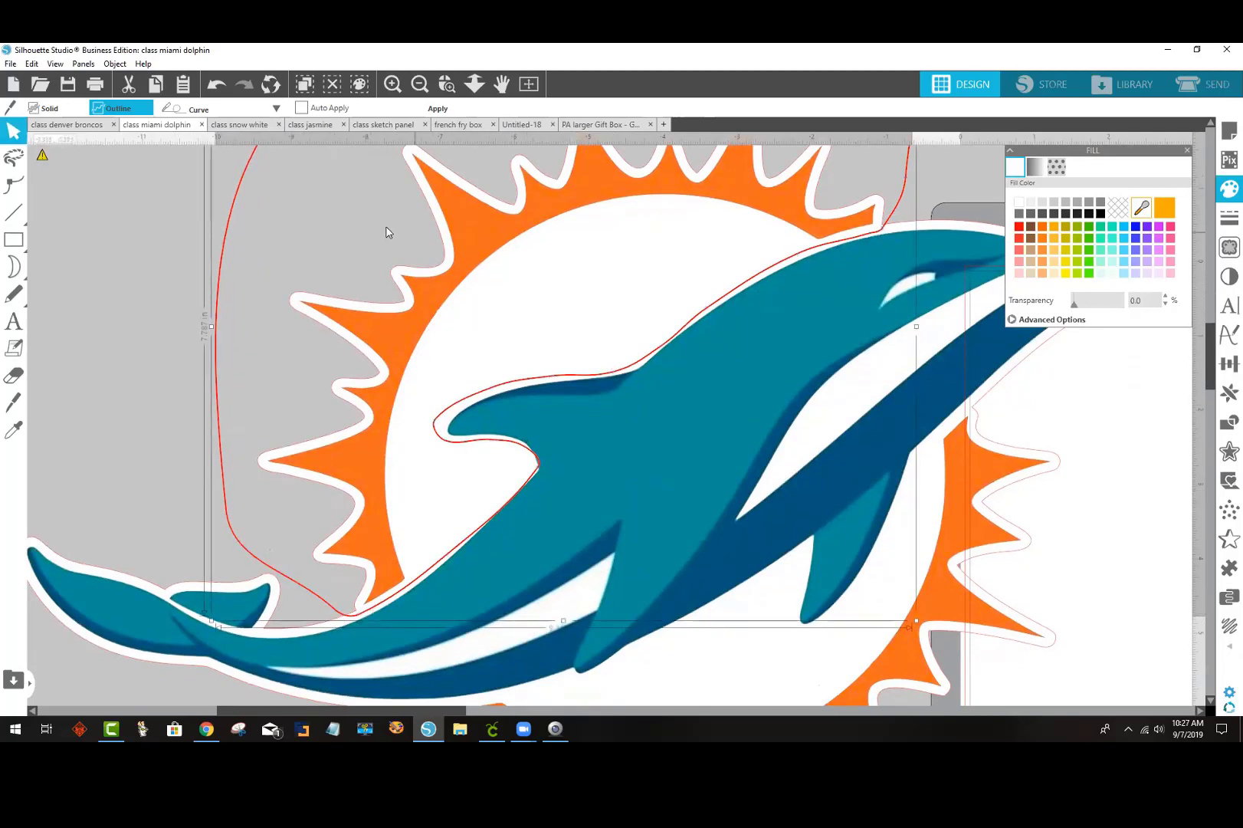
{"action": "left_click", "coordinate": [422, 85]}
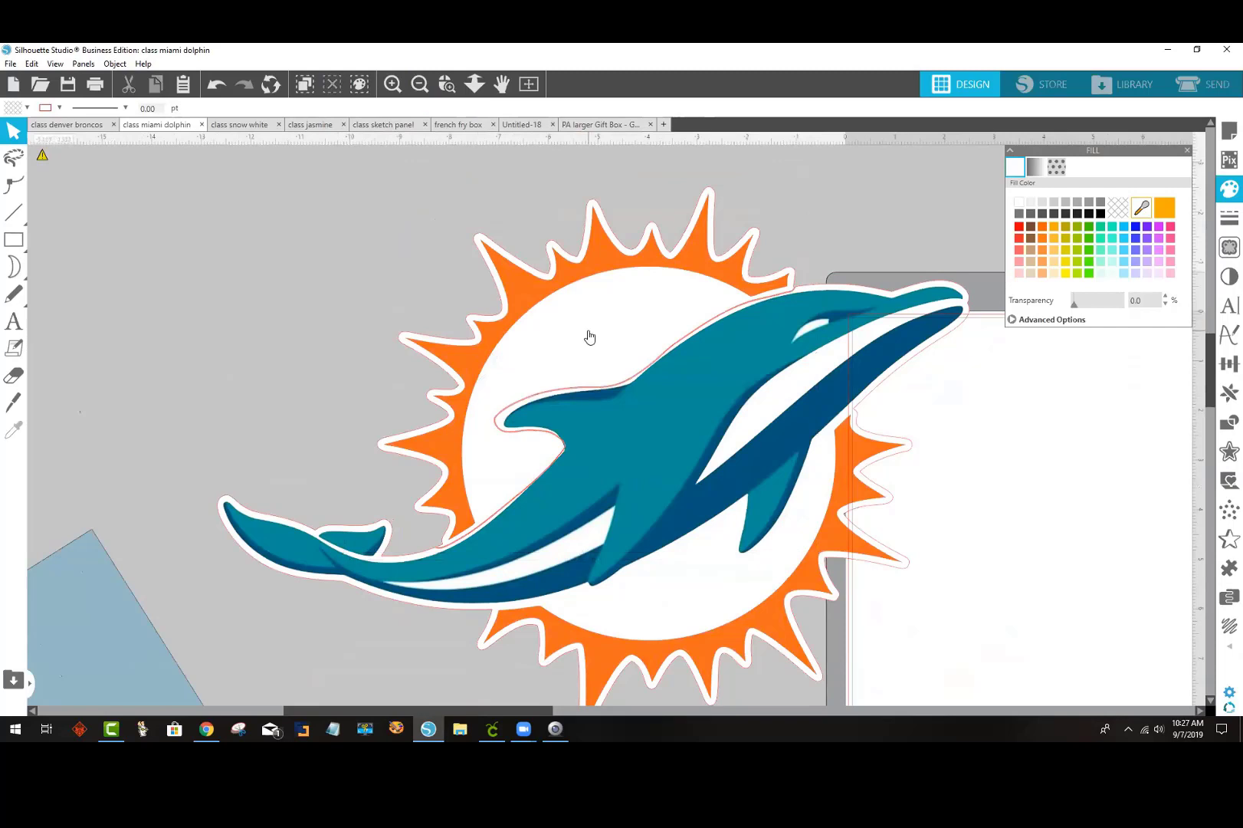
Step: Pull the cut upper sunburst away, return it to the dolphin, and check its fit beneath the rotated rectangle
{"action": "left_click_drag", "start_coordinate": [581, 329], "coordinate": [474, 285]}
{"action": "left_click_drag", "start_coordinate": [92, 584], "coordinate": [280, 185]}
{"action": "left_click_drag", "start_coordinate": [551, 297], "coordinate": [171, 197]}
{"action": "left_click", "coordinate": [678, 387]}
{"action": "left_click_drag", "start_coordinate": [219, 305], "coordinate": [344, 407]}
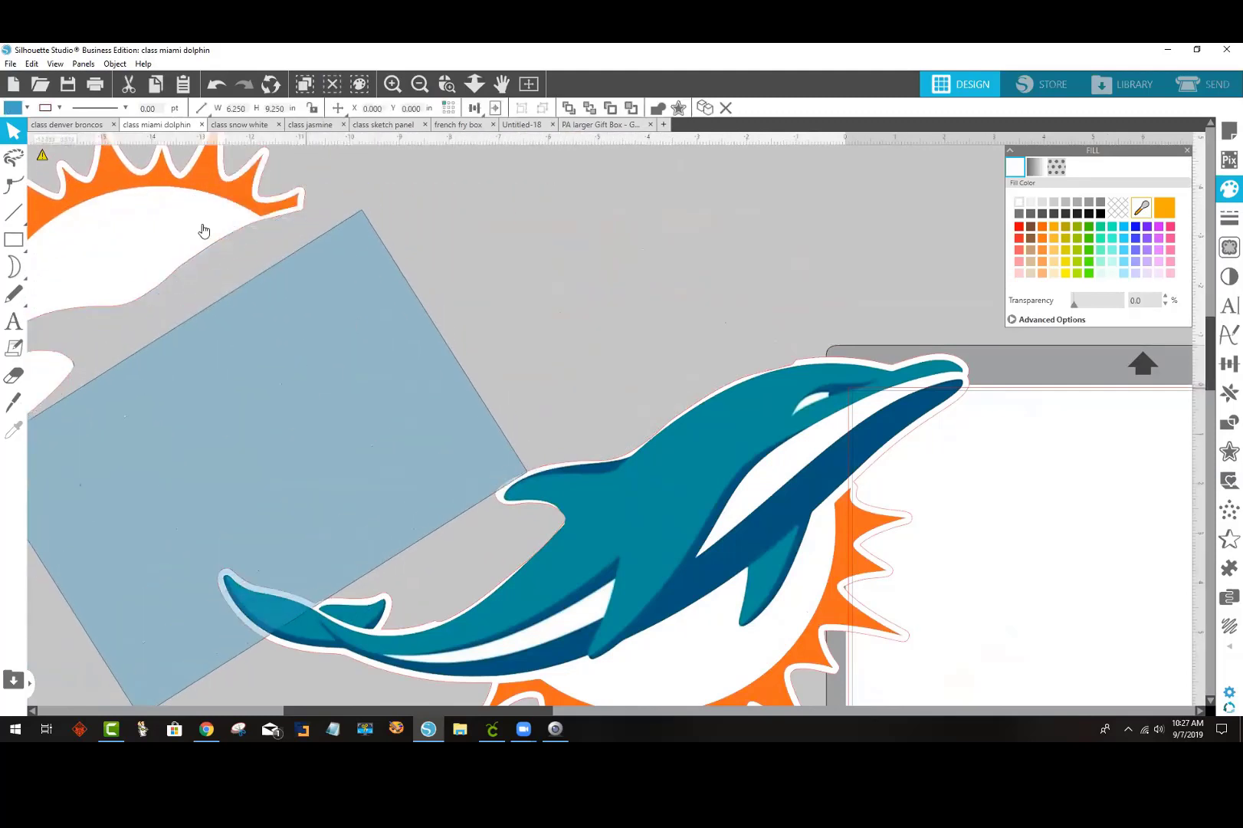
{"action": "left_click_drag", "start_coordinate": [147, 228], "coordinate": [600, 359]}
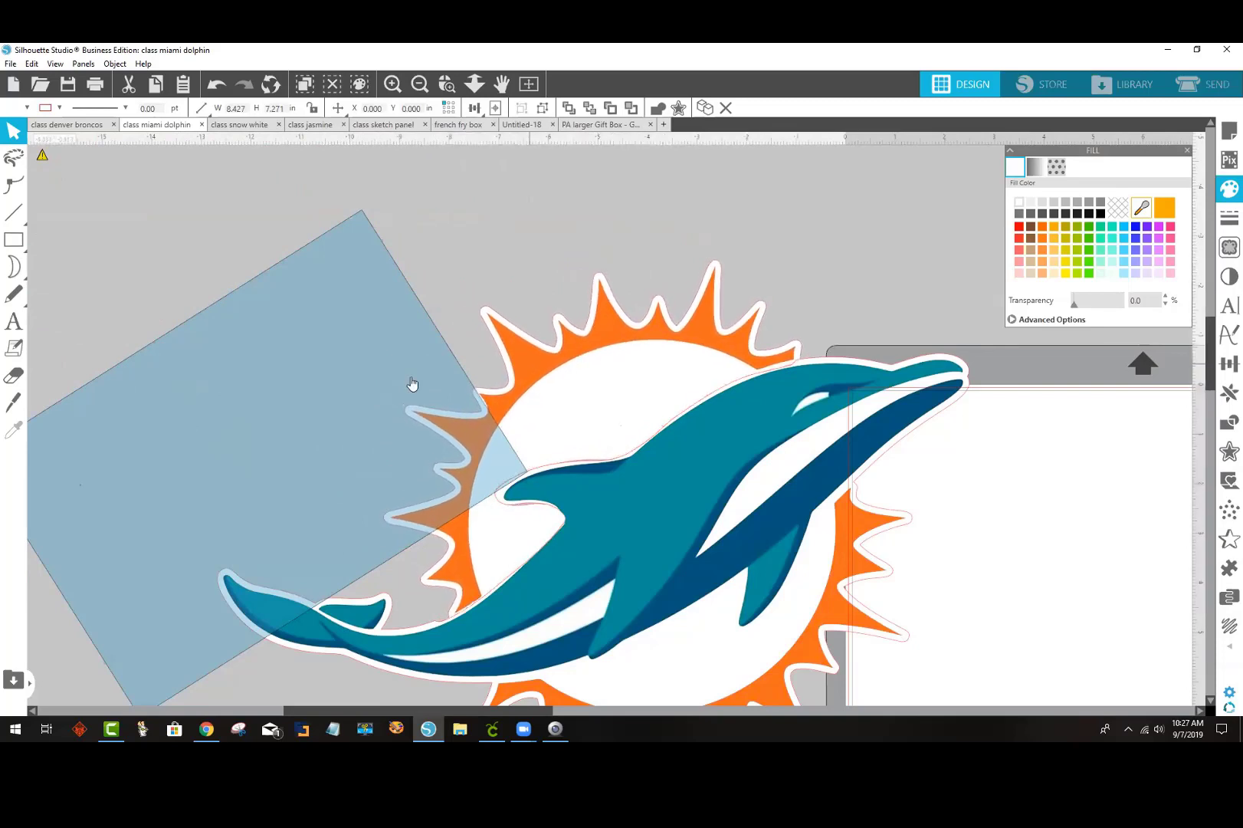
{"action": "left_click_drag", "start_coordinate": [410, 385], "coordinate": [600, 321]}
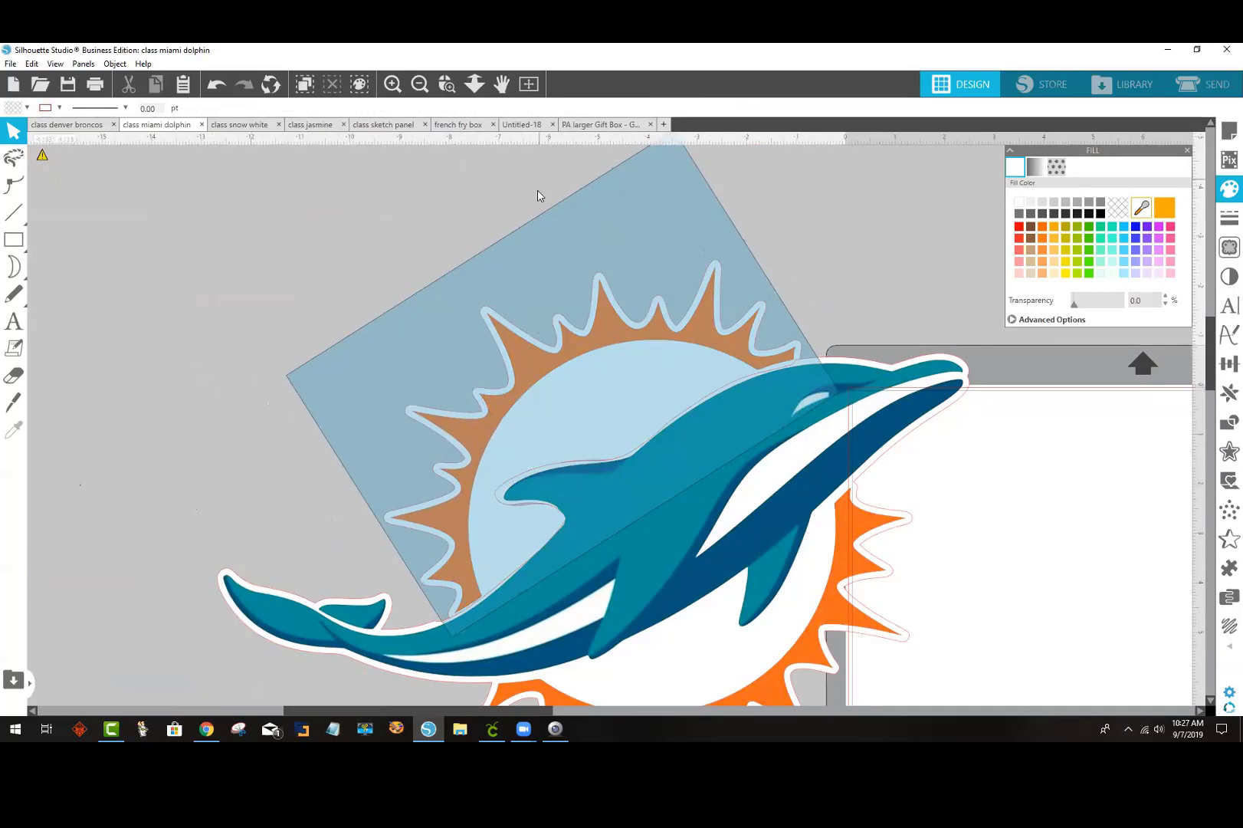
Step: Set the upper sunburst aside, move the dolphin piece off the page, and lay the rectangle over its lower sunburst to check the fit
{"action": "left_click_drag", "start_coordinate": [375, 280], "coordinate": [289, 233]}
{"action": "left_click_drag", "start_coordinate": [636, 363], "coordinate": [145, 379]}
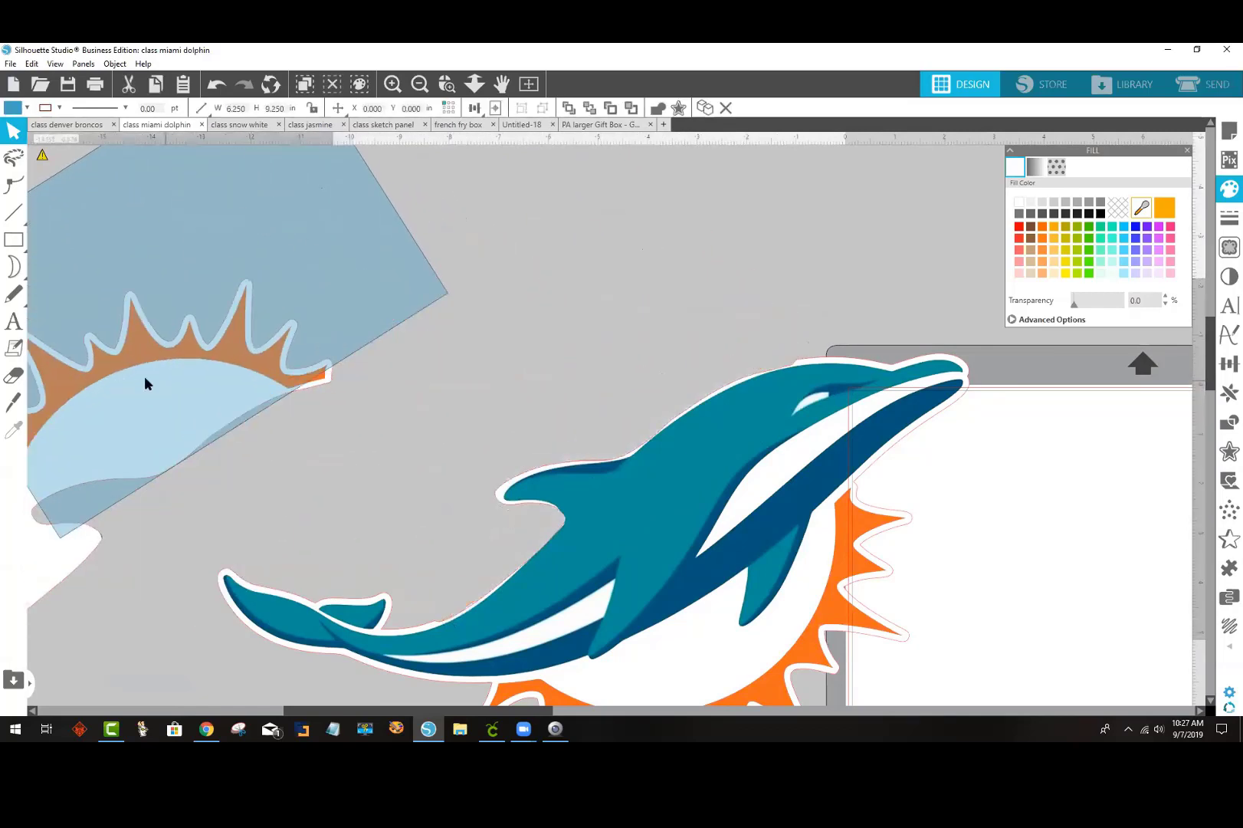
{"action": "scroll", "coordinate": [724, 422], "scroll_direction": "down", "scroll_amount": 5}
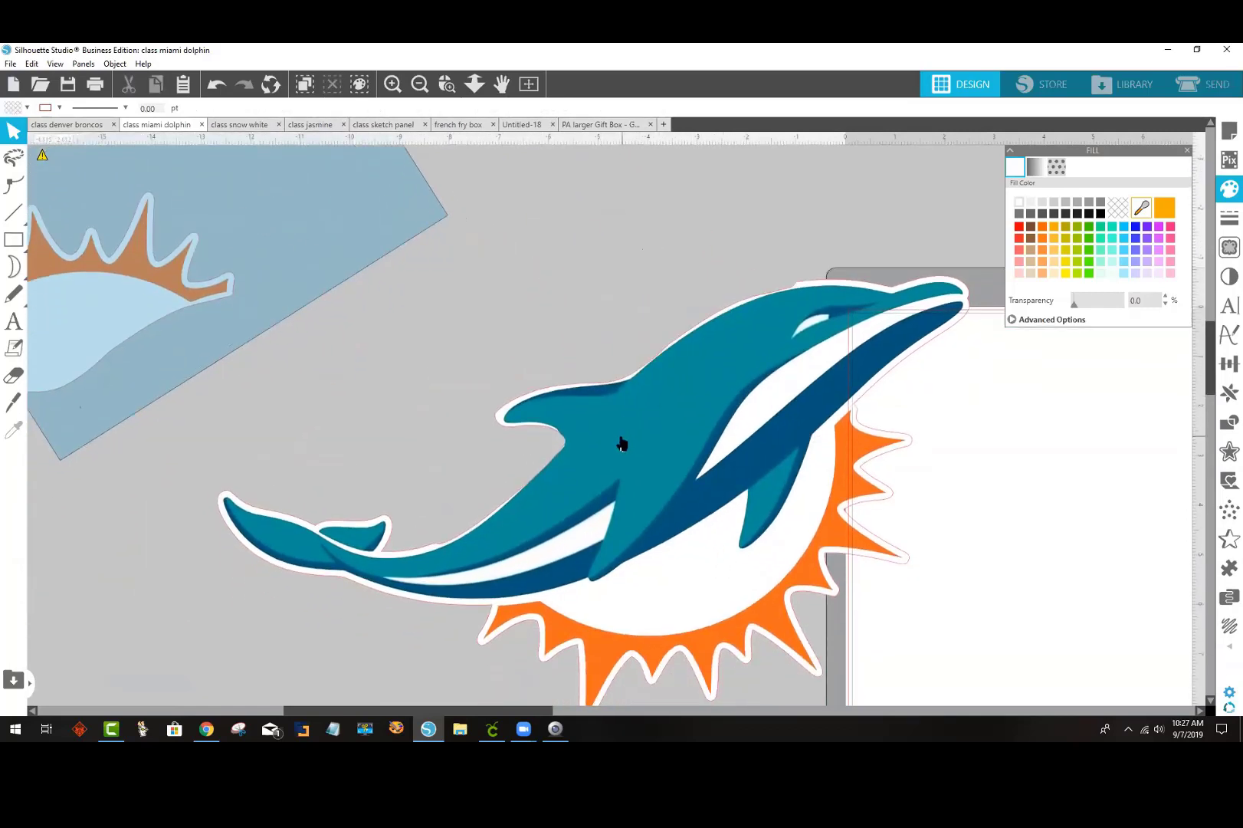
{"action": "mouse_move", "coordinate": [305, 224]}
{"action": "left_mouse_down"}
{"action": "mouse_move", "coordinate": [824, 564]}
{"action": "mouse_move", "coordinate": [863, 569]}
{"action": "mouse_move", "coordinate": [840, 570]}
{"action": "left_mouse_up"}
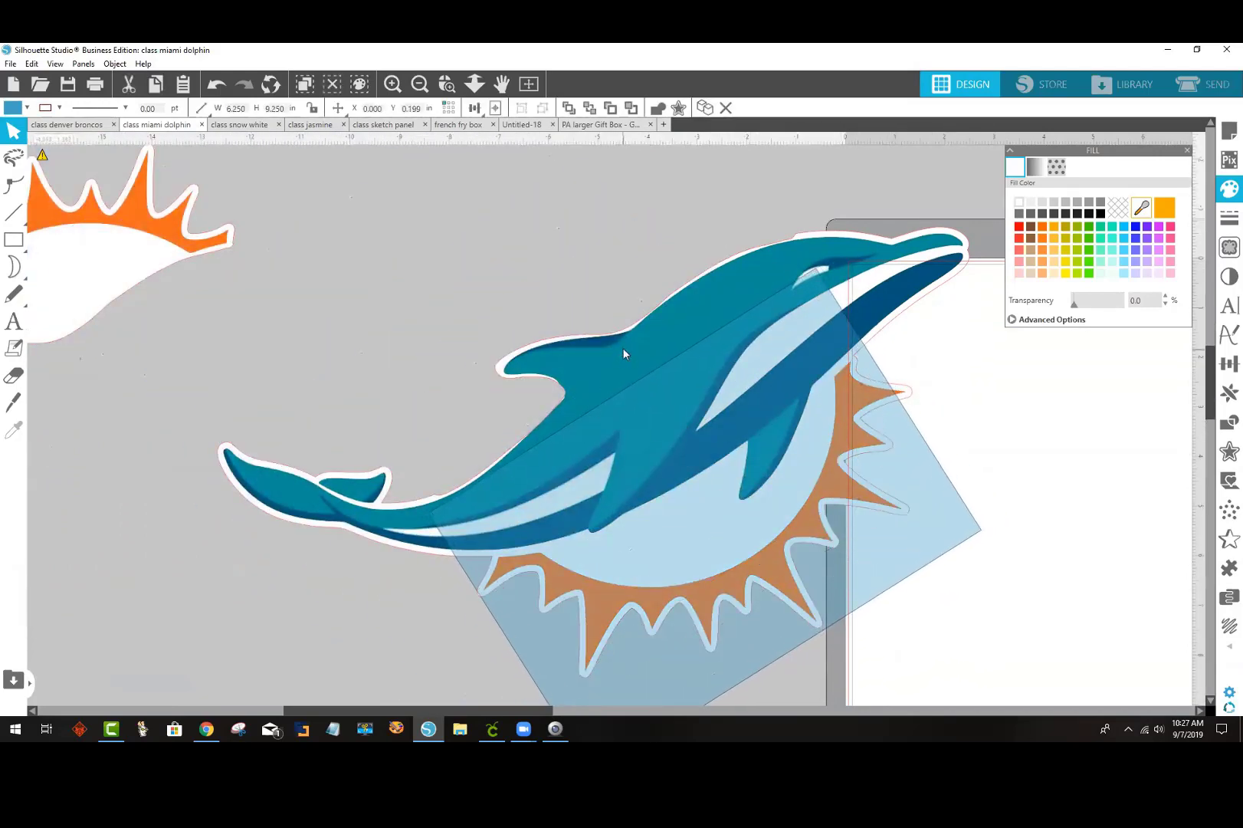
{"action": "left_click_drag", "start_coordinate": [622, 353], "coordinate": [474, 341]}
{"action": "left_click_drag", "start_coordinate": [784, 474], "coordinate": [647, 477]}
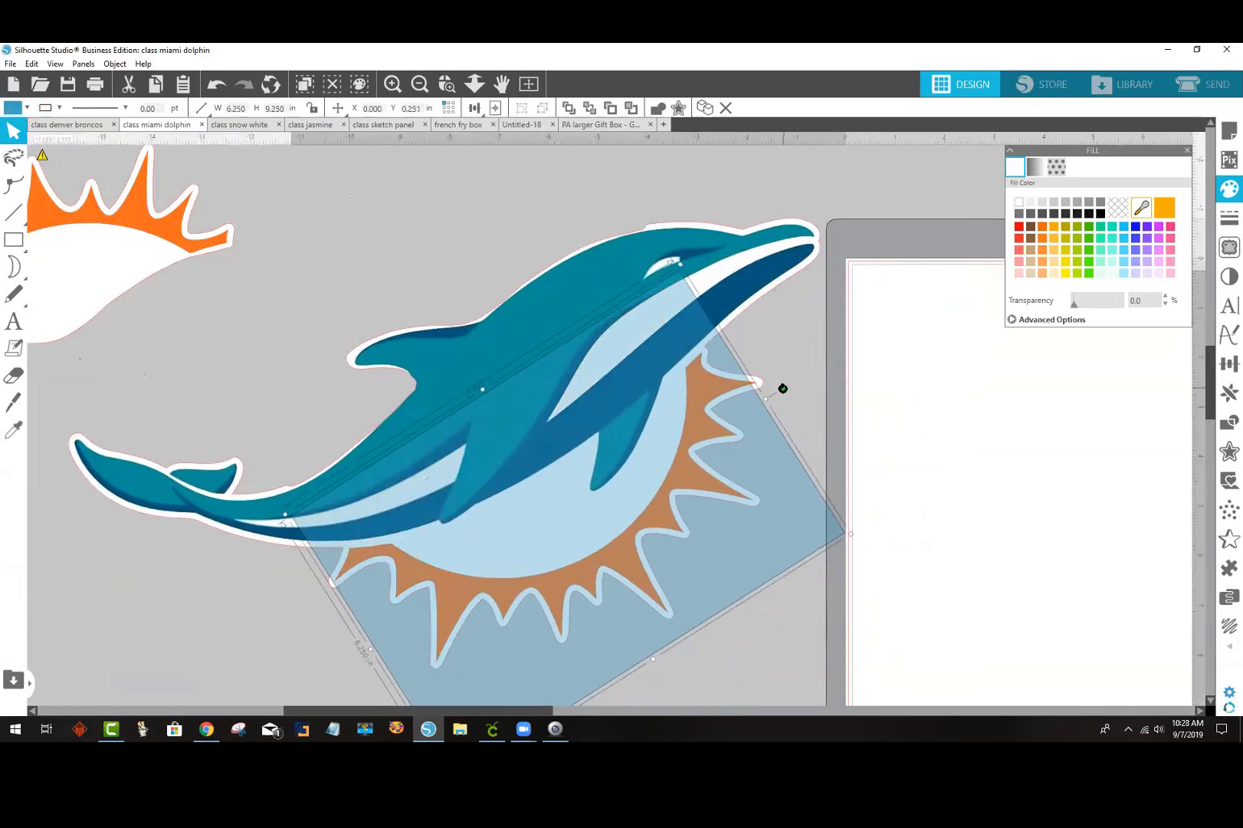
Step: Rotate the translucent blue rectangle over the sunburst to check its fit, and move it aside onto the separate sunburst piece
{"action": "left_click_drag", "start_coordinate": [783, 388], "coordinate": [687, 507]}
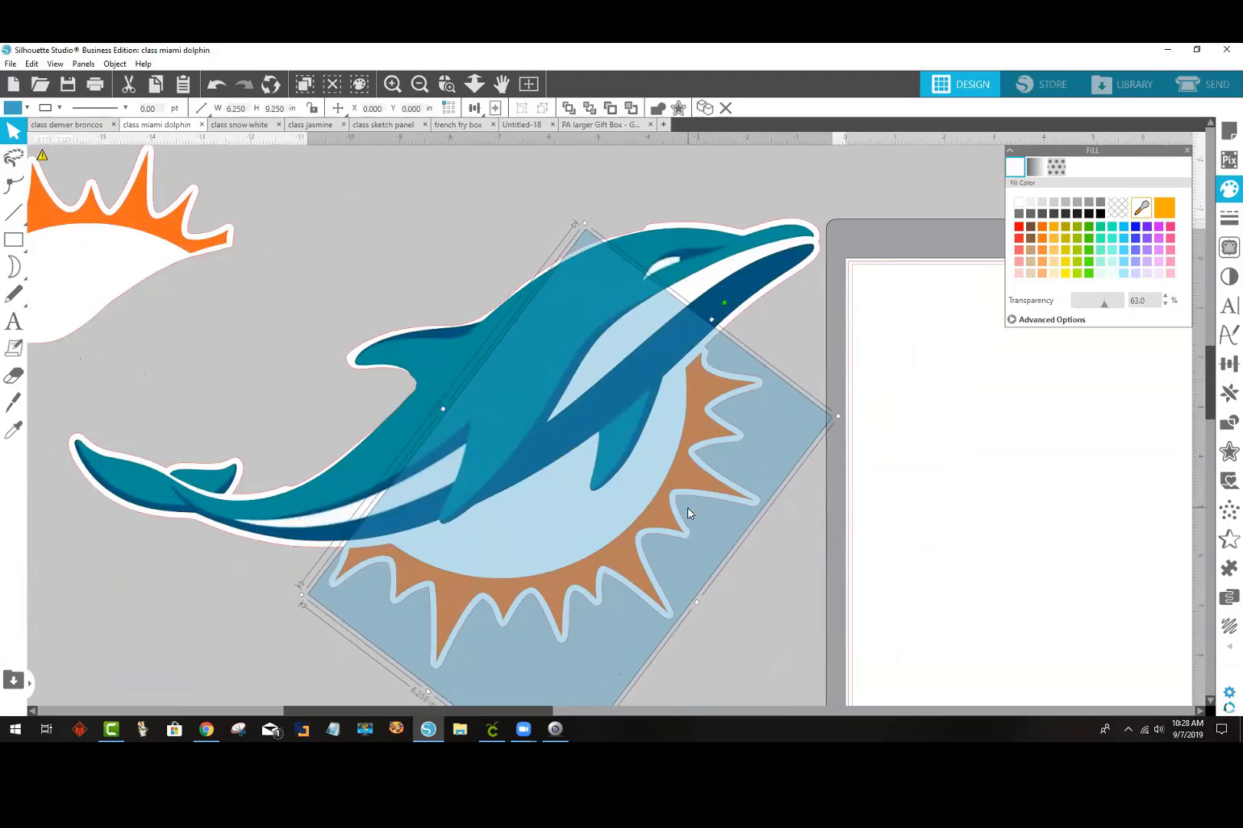
{"action": "left_click_drag", "start_coordinate": [688, 508], "coordinate": [167, 399]}
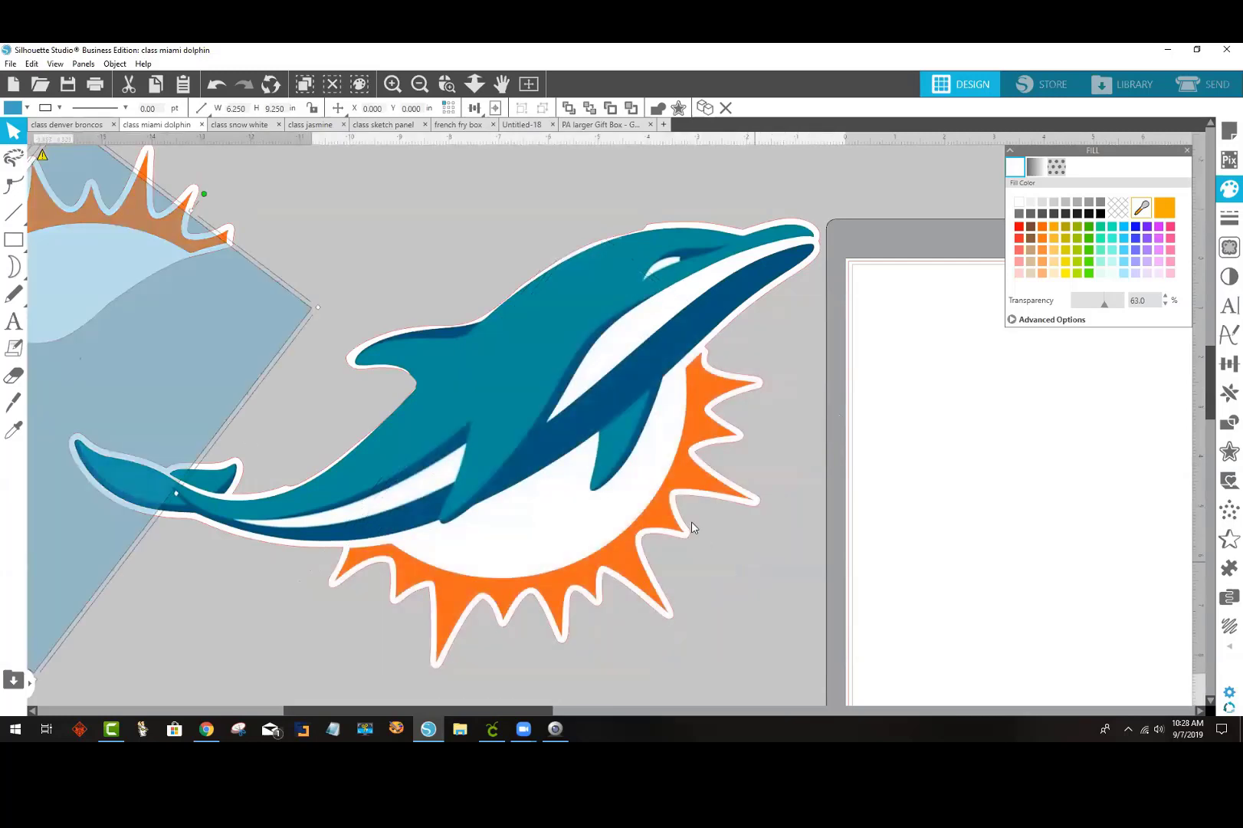
Step: Cut the lower sunburst off the dolphin with a closed Knife outline along the belly and flippers, and move it beside the other sunburst piece
{"action": "left_click", "coordinate": [13, 400]}
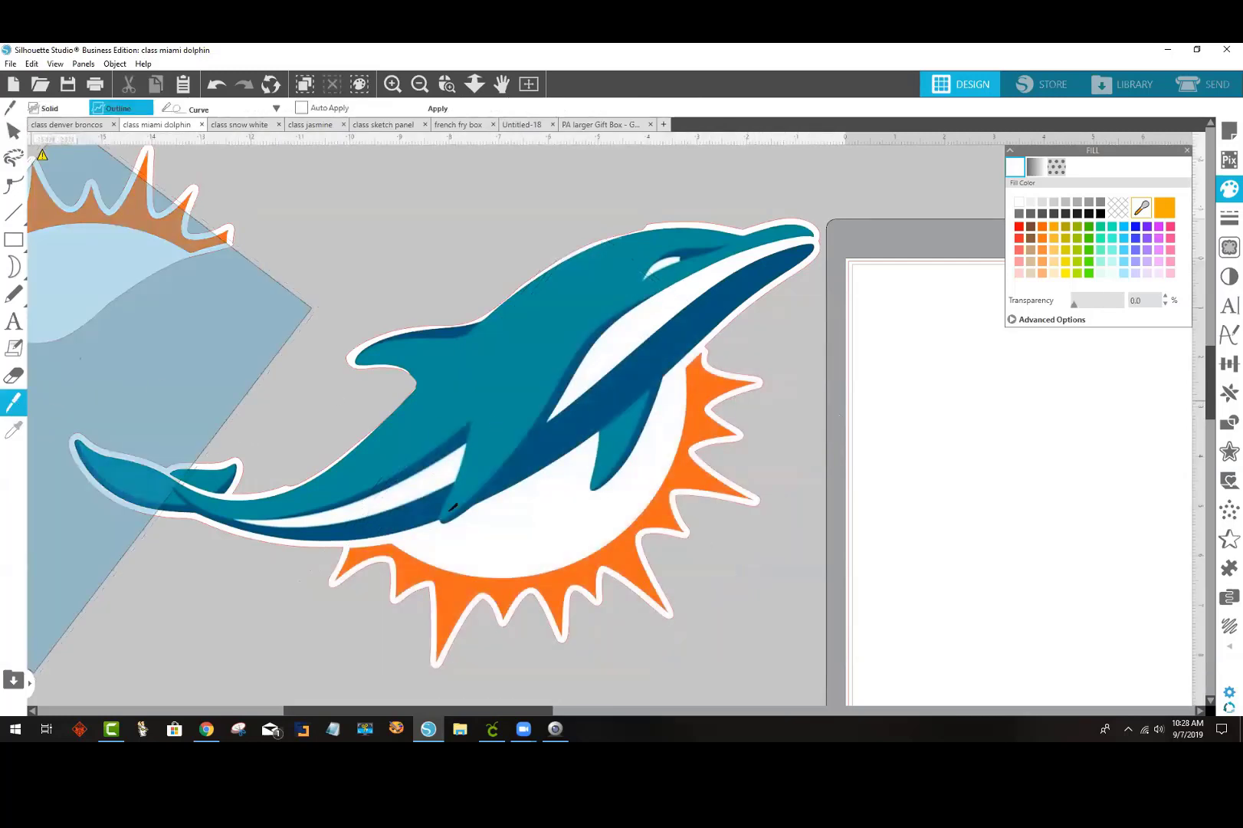
{"action": "mouse_move", "coordinate": [313, 555]}
{"action": "left_mouse_down"}
{"action": "mouse_move", "coordinate": [450, 532]}
{"action": "mouse_move", "coordinate": [599, 437]}
{"action": "mouse_move", "coordinate": [591, 498]}
{"action": "mouse_move", "coordinate": [605, 494]}
{"action": "mouse_move", "coordinate": [664, 378]}
{"action": "left_mouse_up"}
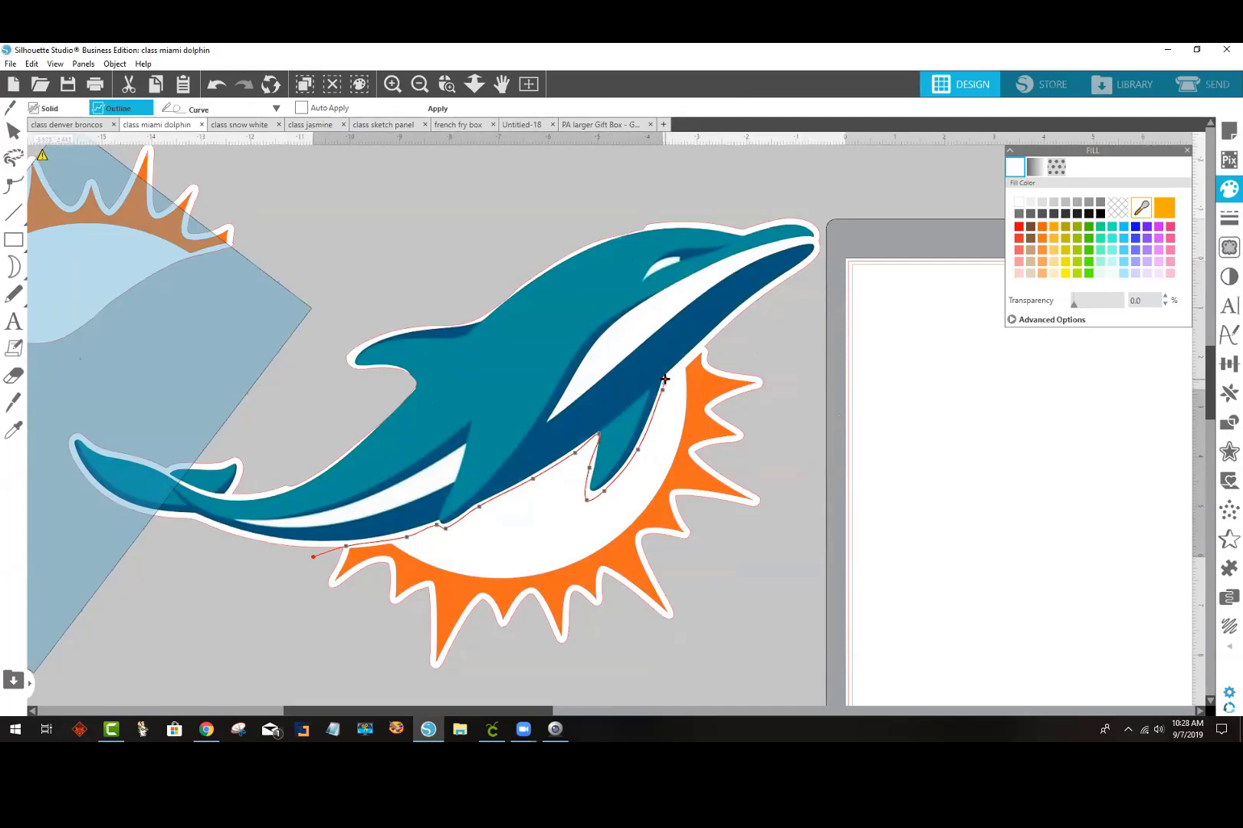
{"action": "mouse_move", "coordinate": [666, 376]}
{"action": "left_mouse_down"}
{"action": "mouse_move", "coordinate": [720, 341]}
{"action": "mouse_move", "coordinate": [770, 349]}
{"action": "mouse_move", "coordinate": [801, 392]}
{"action": "mouse_move", "coordinate": [838, 552]}
{"action": "mouse_move", "coordinate": [833, 602]}
{"action": "mouse_move", "coordinate": [782, 634]}
{"action": "left_mouse_up"}
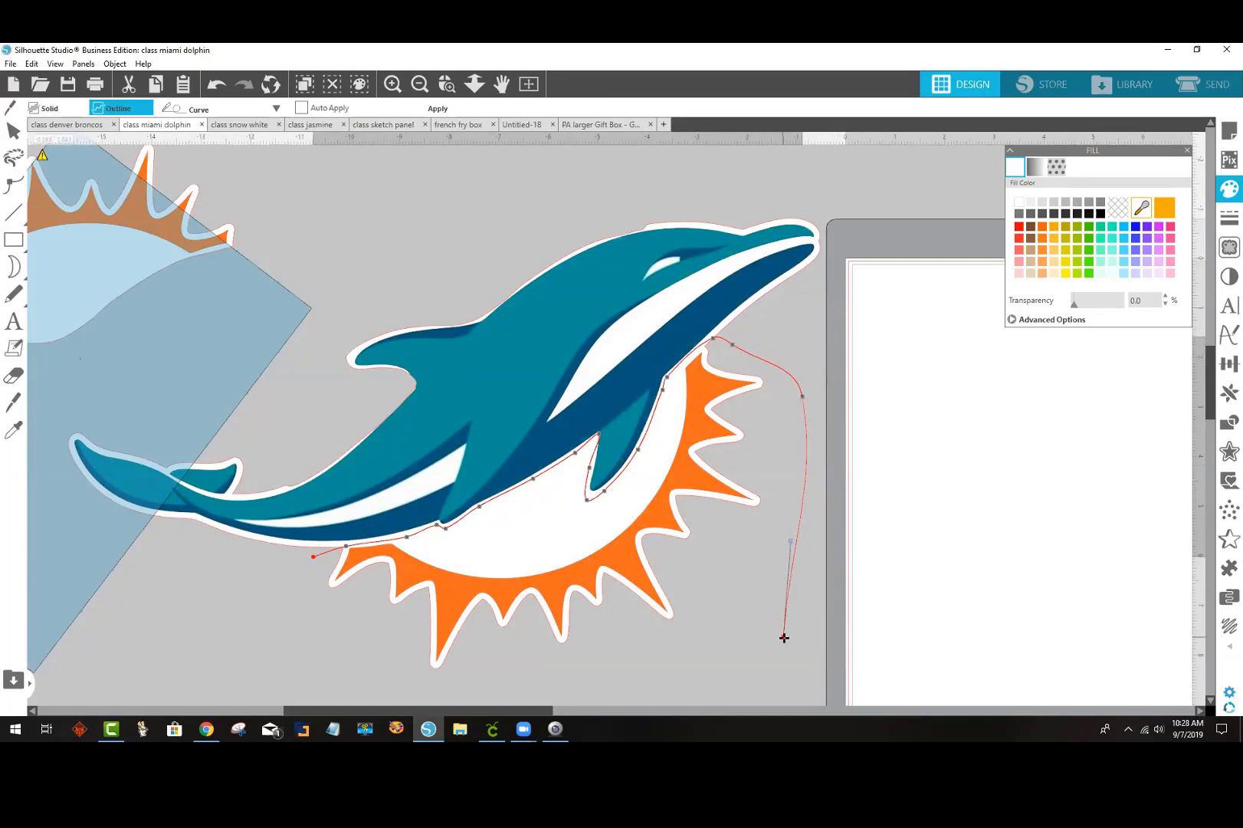
{"action": "left_click", "coordinate": [781, 640]}
{"action": "left_click", "coordinate": [579, 690]}
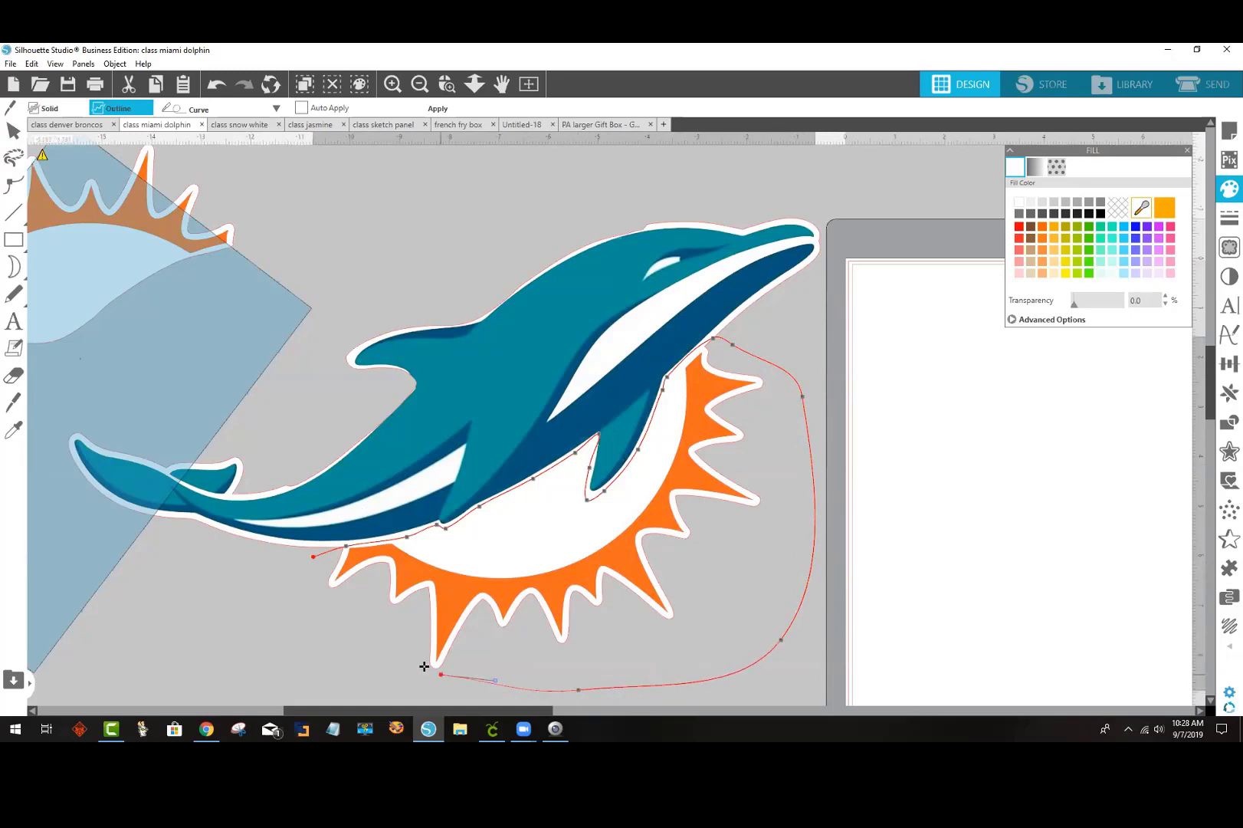
{"action": "left_click", "coordinate": [385, 680]}
{"action": "left_click", "coordinate": [277, 636]}
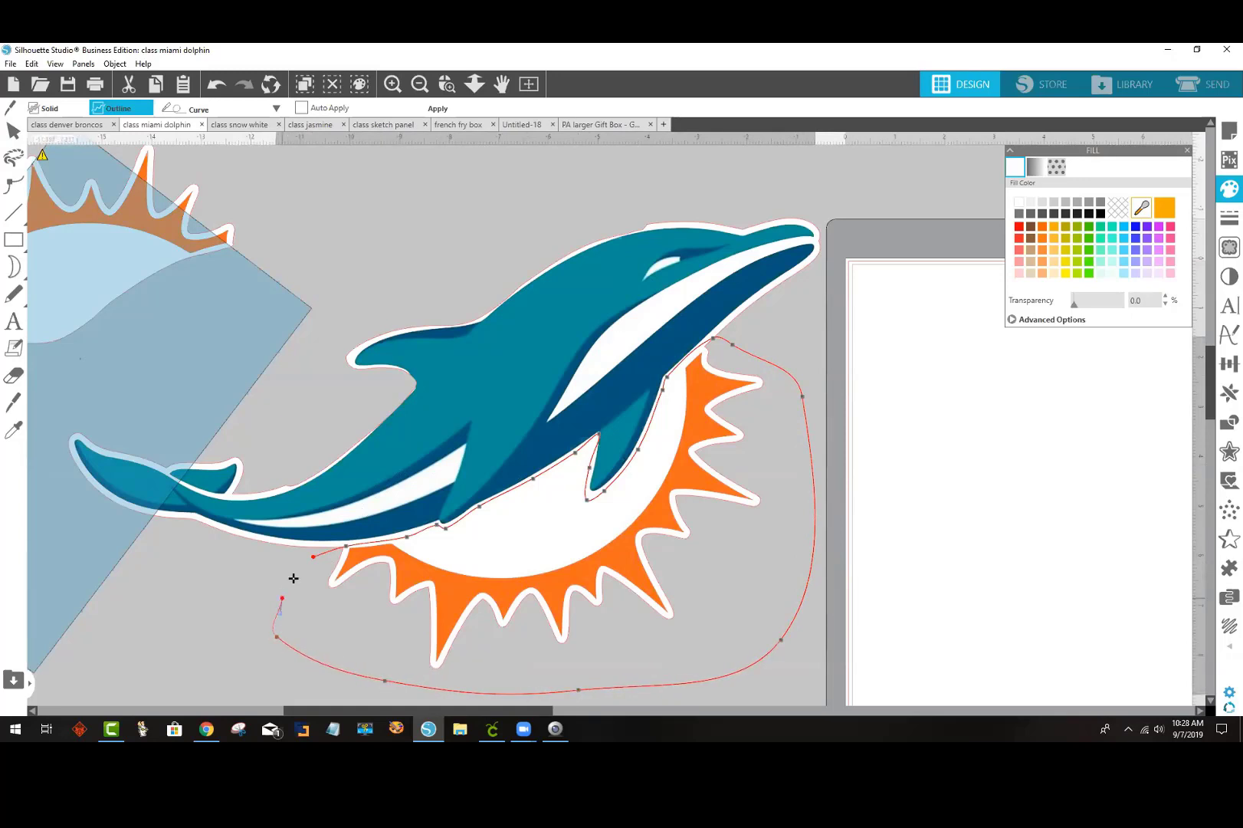
{"action": "left_click", "coordinate": [313, 558]}
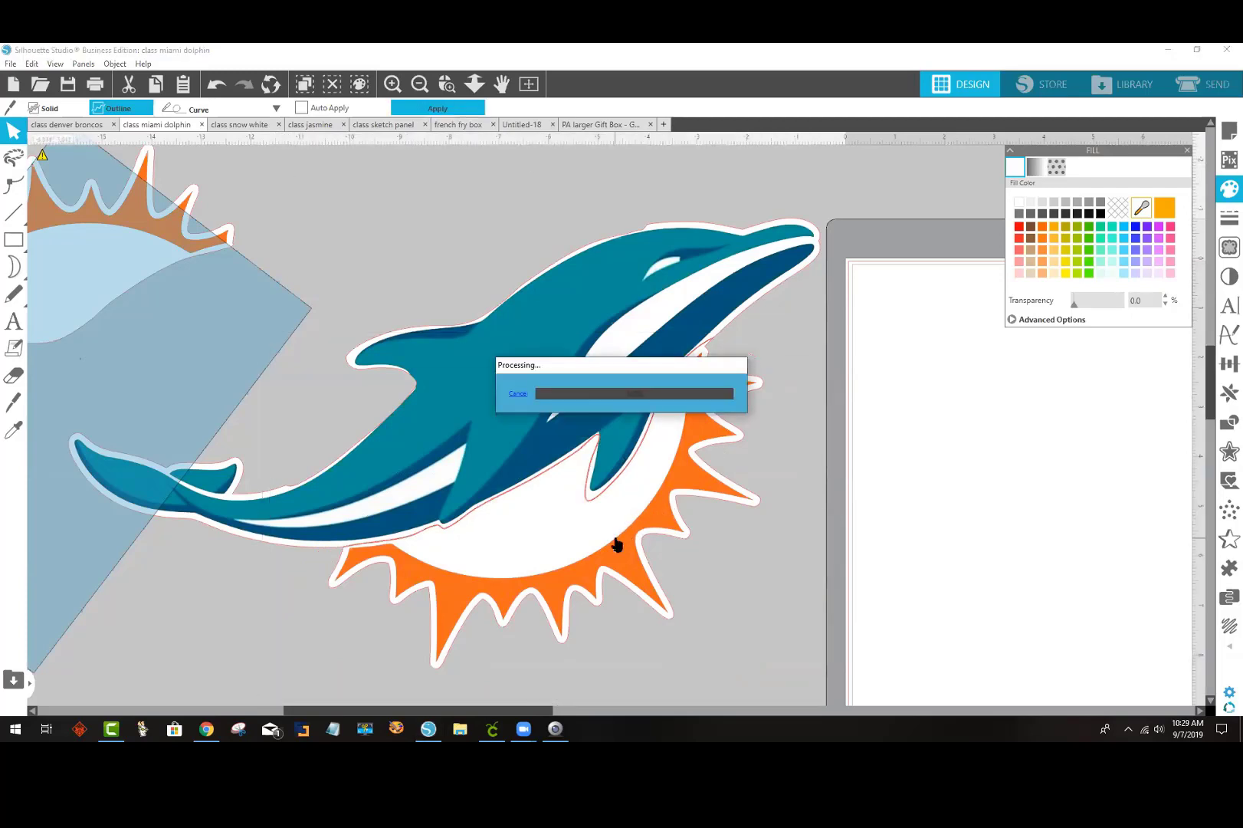
{"action": "left_click_drag", "start_coordinate": [617, 544], "coordinate": [46, 273]}
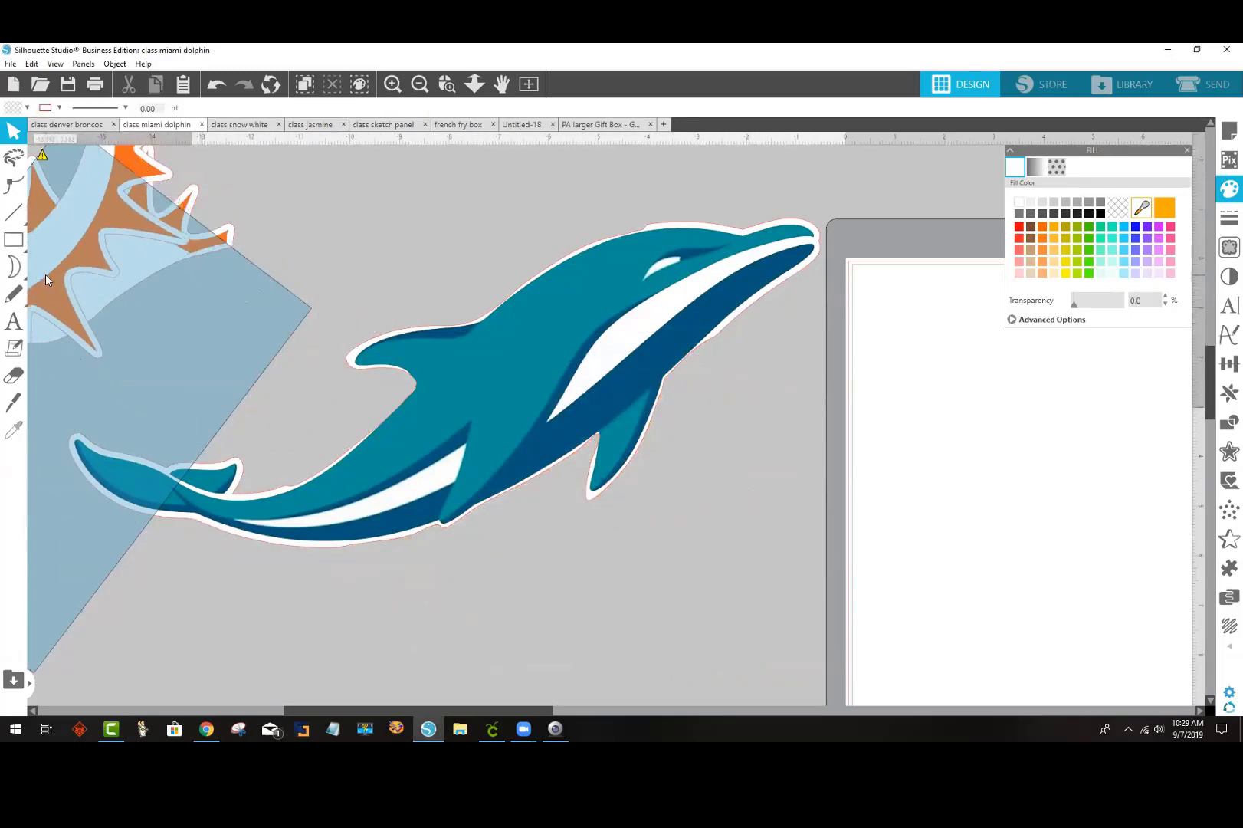
Step: Shift the dolphin toward the page, and move and rotate the blue rectangle over its front half to check the fit
{"action": "left_click_drag", "start_coordinate": [442, 465], "coordinate": [523, 499]}
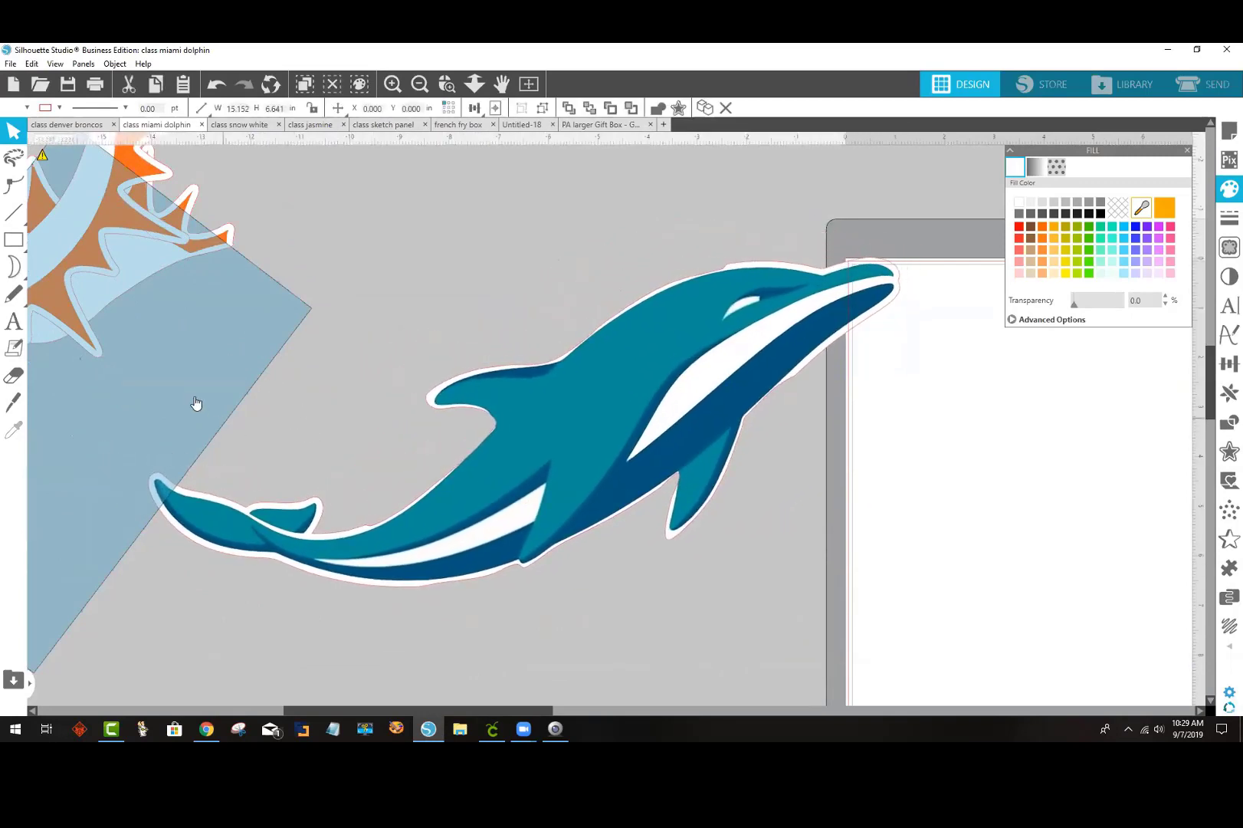
{"action": "left_click_drag", "start_coordinate": [194, 402], "coordinate": [797, 389]}
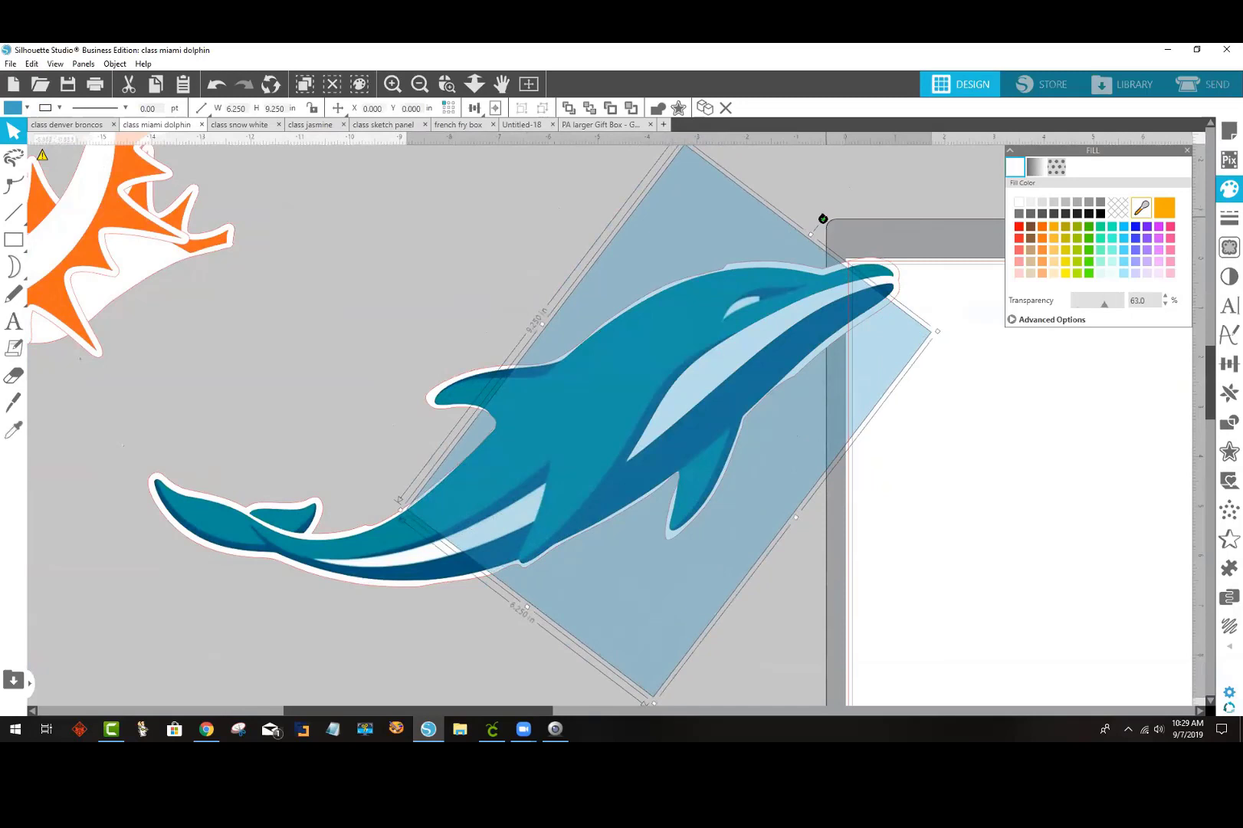
{"action": "left_click_drag", "start_coordinate": [824, 222], "coordinate": [898, 207]}
{"action": "left_click_drag", "start_coordinate": [682, 332], "coordinate": [676, 339]}
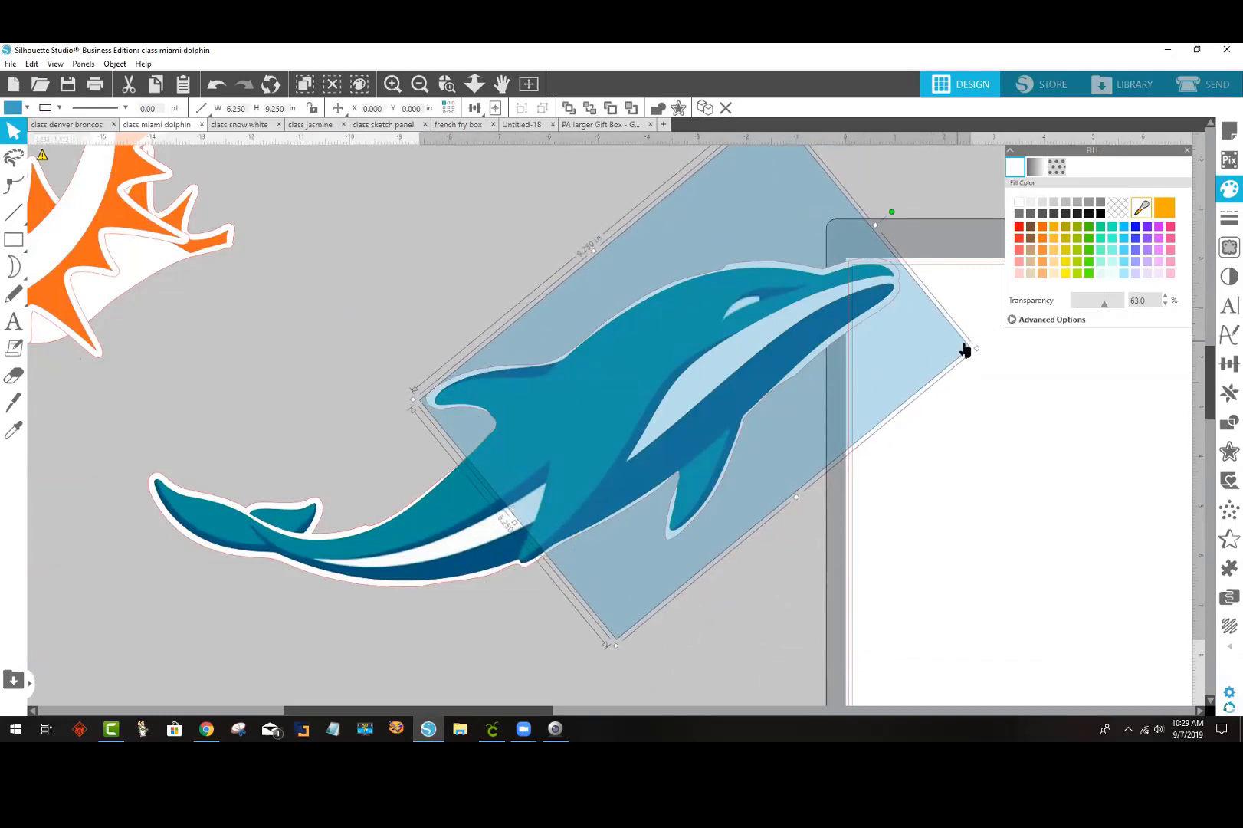
{"action": "left_click_drag", "start_coordinate": [892, 213], "coordinate": [908, 252]}
{"action": "left_click_drag", "start_coordinate": [763, 320], "coordinate": [758, 322]}
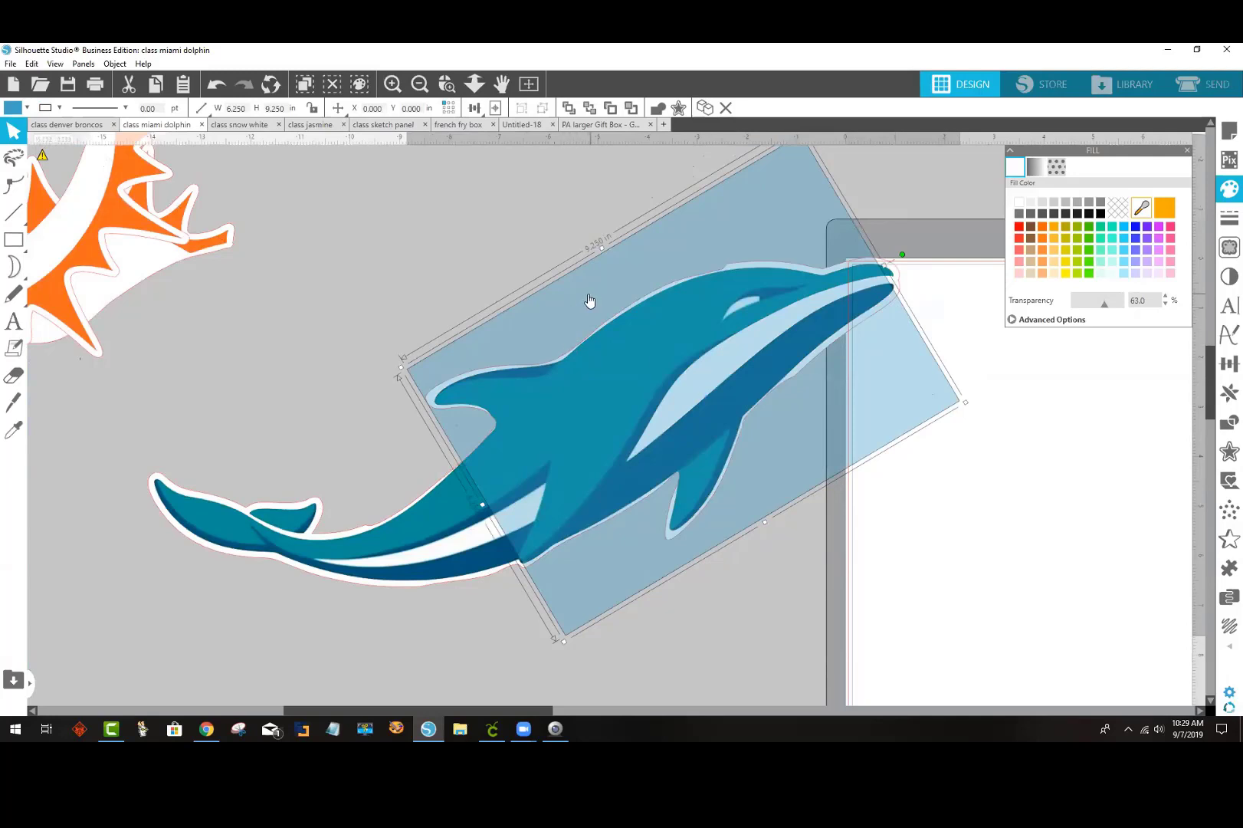
Step: Set the blue rectangle's width to 6.75 in, and reposition and rotate it over the dolphin's head and front flipper
{"action": "left_click_drag", "start_coordinate": [589, 300], "coordinate": [388, 289]}
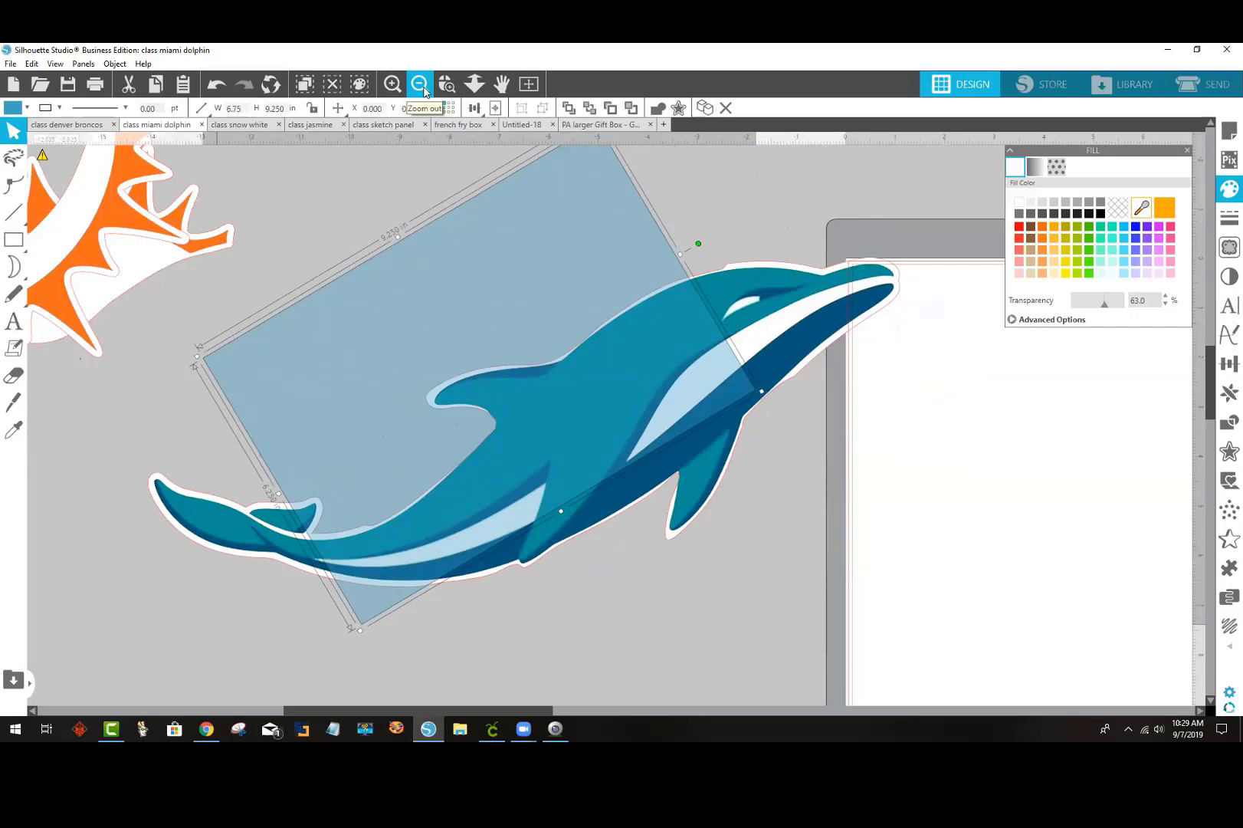
{"action": "key", "text": "Return"}
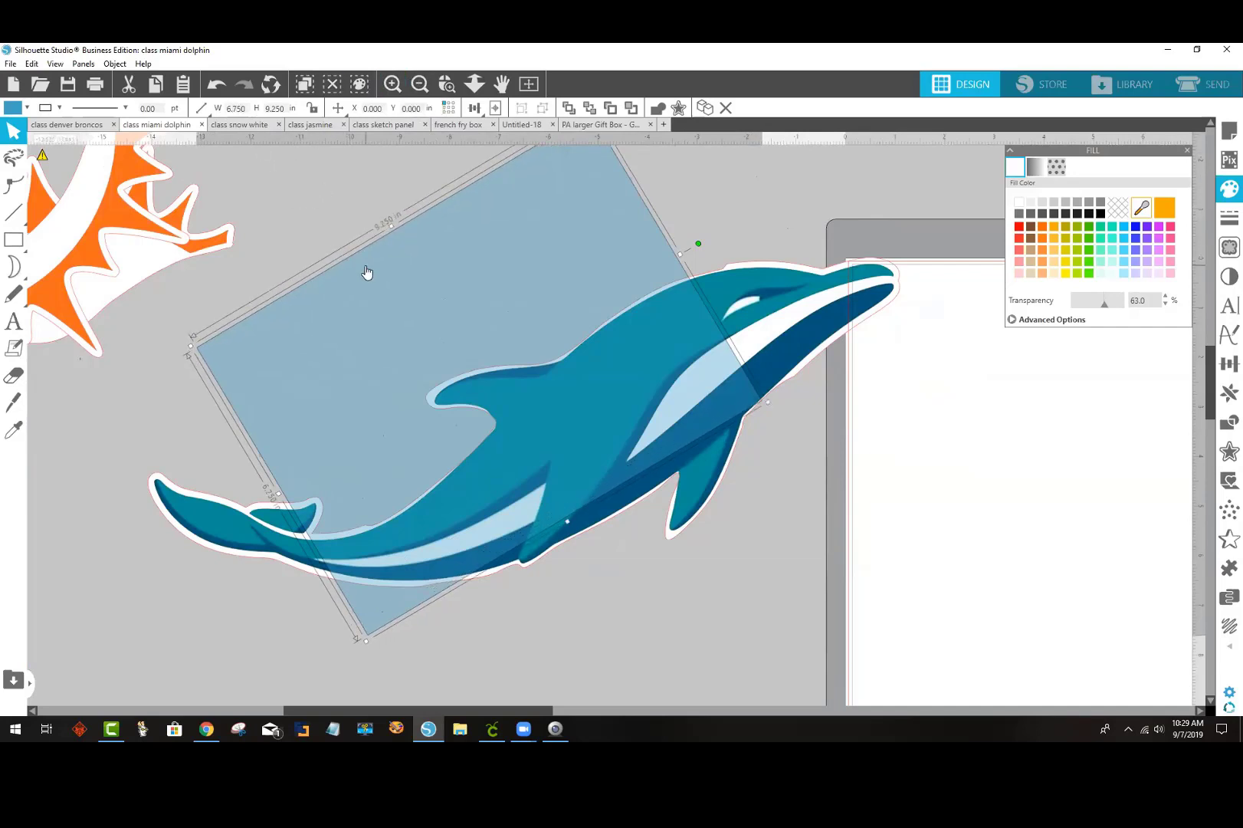
{"action": "left_click_drag", "start_coordinate": [455, 279], "coordinate": [645, 286]}
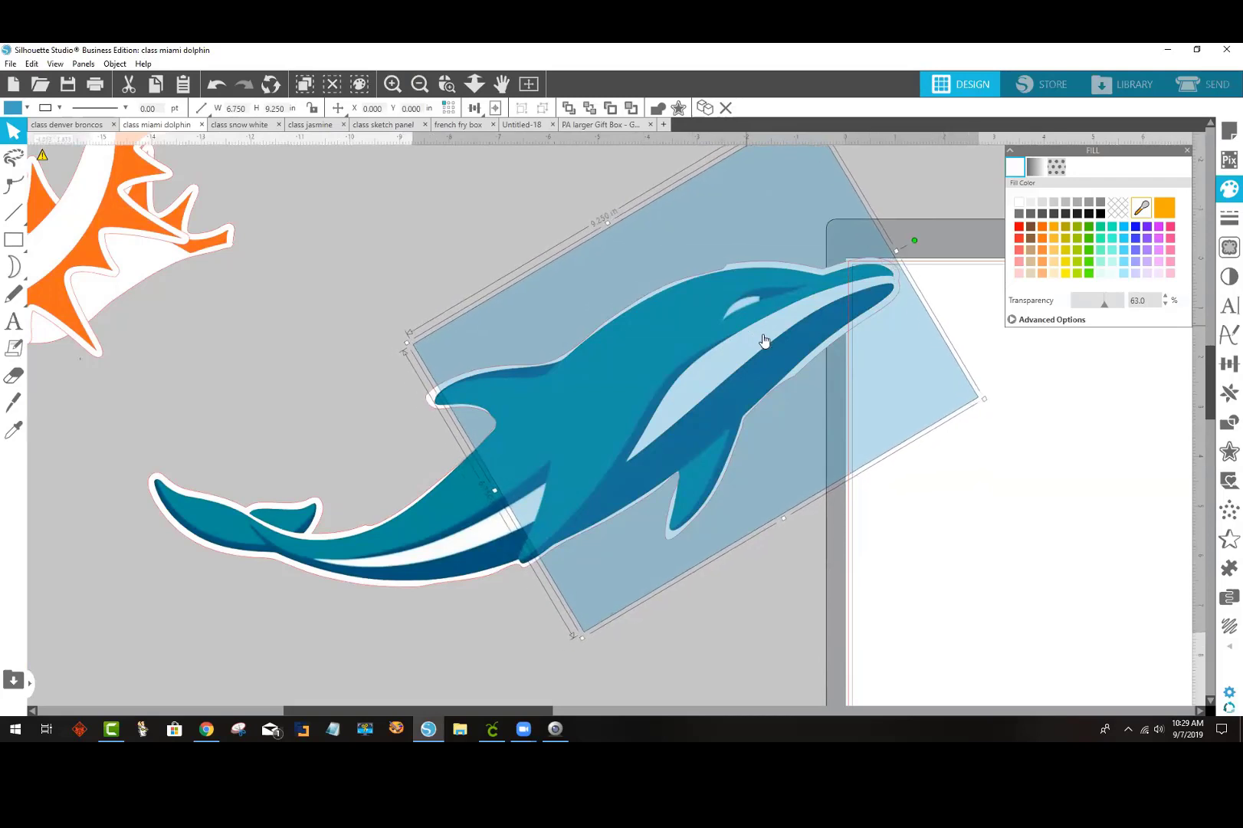
{"action": "left_click_drag", "start_coordinate": [759, 253], "coordinate": [741, 257]}
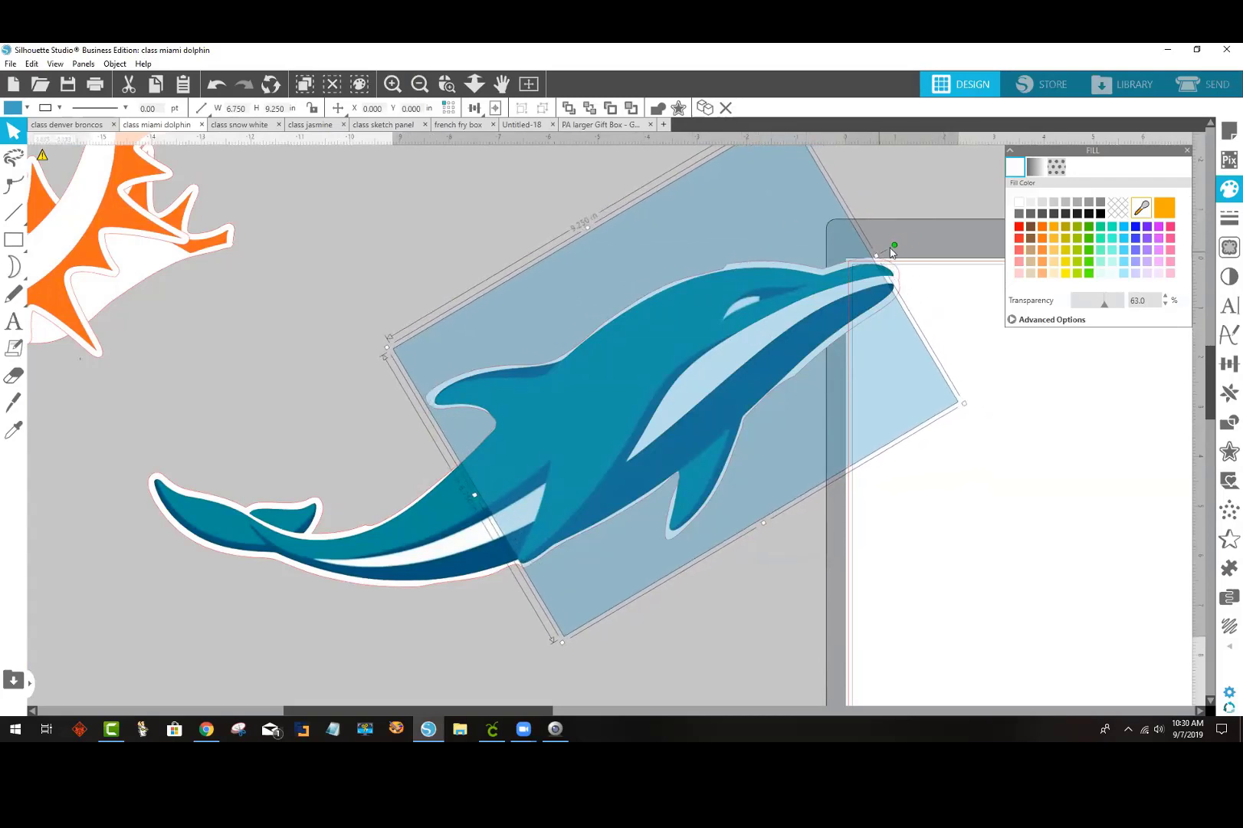
{"action": "left_click_drag", "start_coordinate": [894, 245], "coordinate": [875, 433]}
{"action": "left_click_drag", "start_coordinate": [786, 386], "coordinate": [769, 373]}
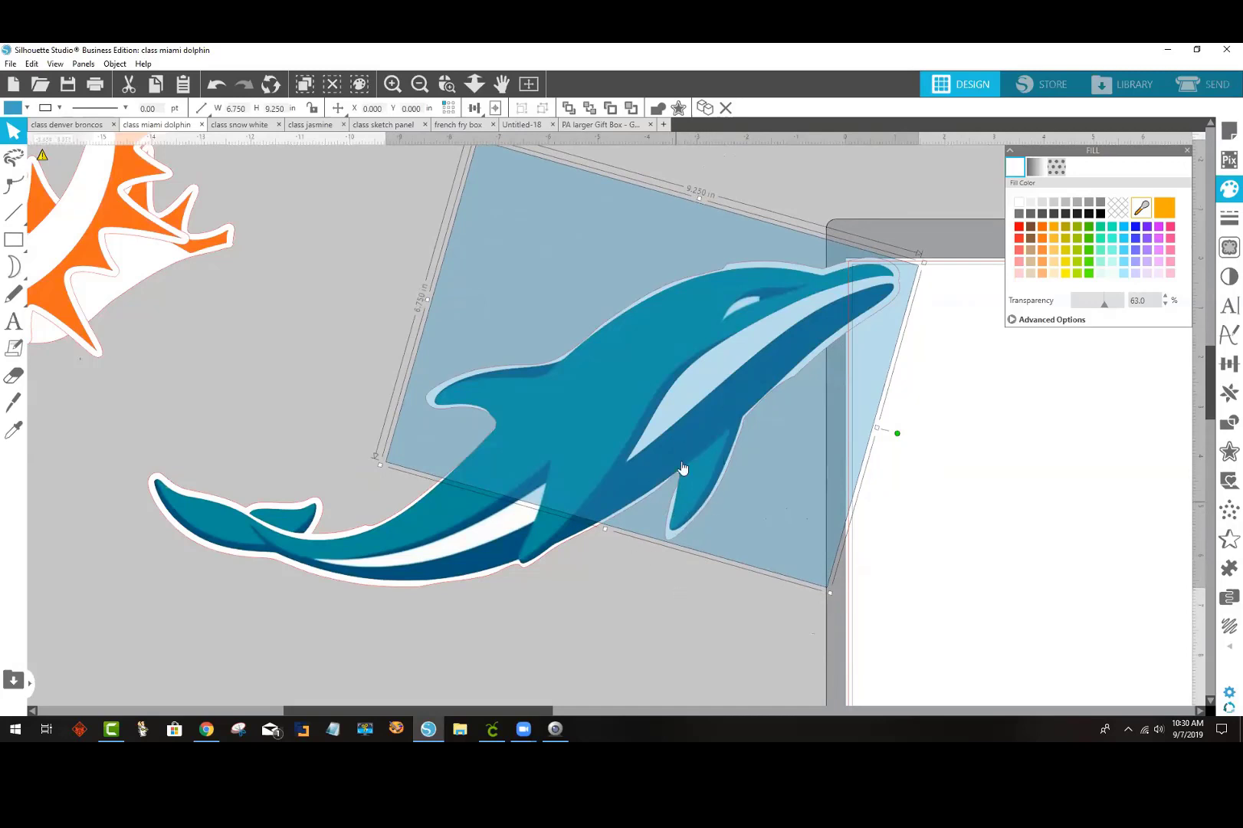
Step: Move the rectangle off the dolphin and start a Knife outline around the front flipper and along the belly to the rear flipper's tip
{"action": "left_click_drag", "start_coordinate": [678, 308], "coordinate": [3, 419]}
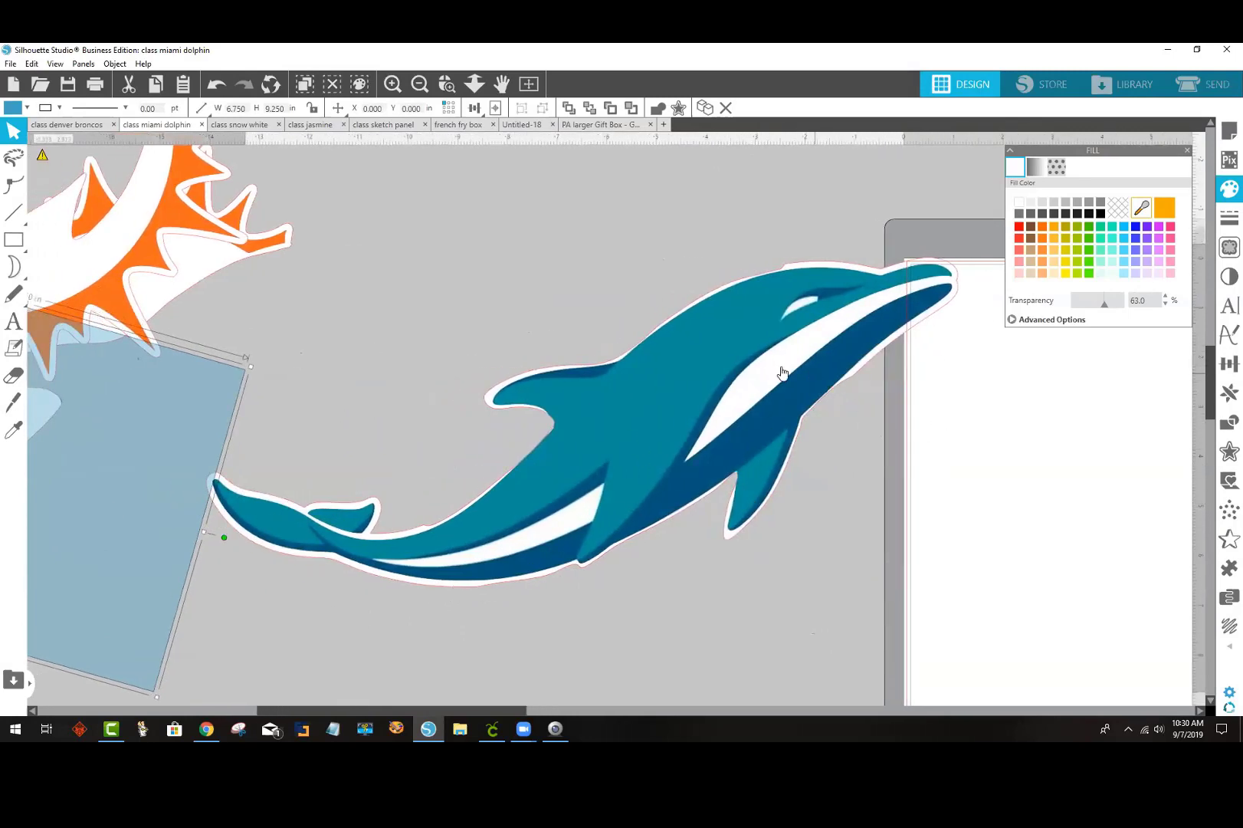
{"action": "left_click_drag", "start_coordinate": [740, 364], "coordinate": [703, 342]}
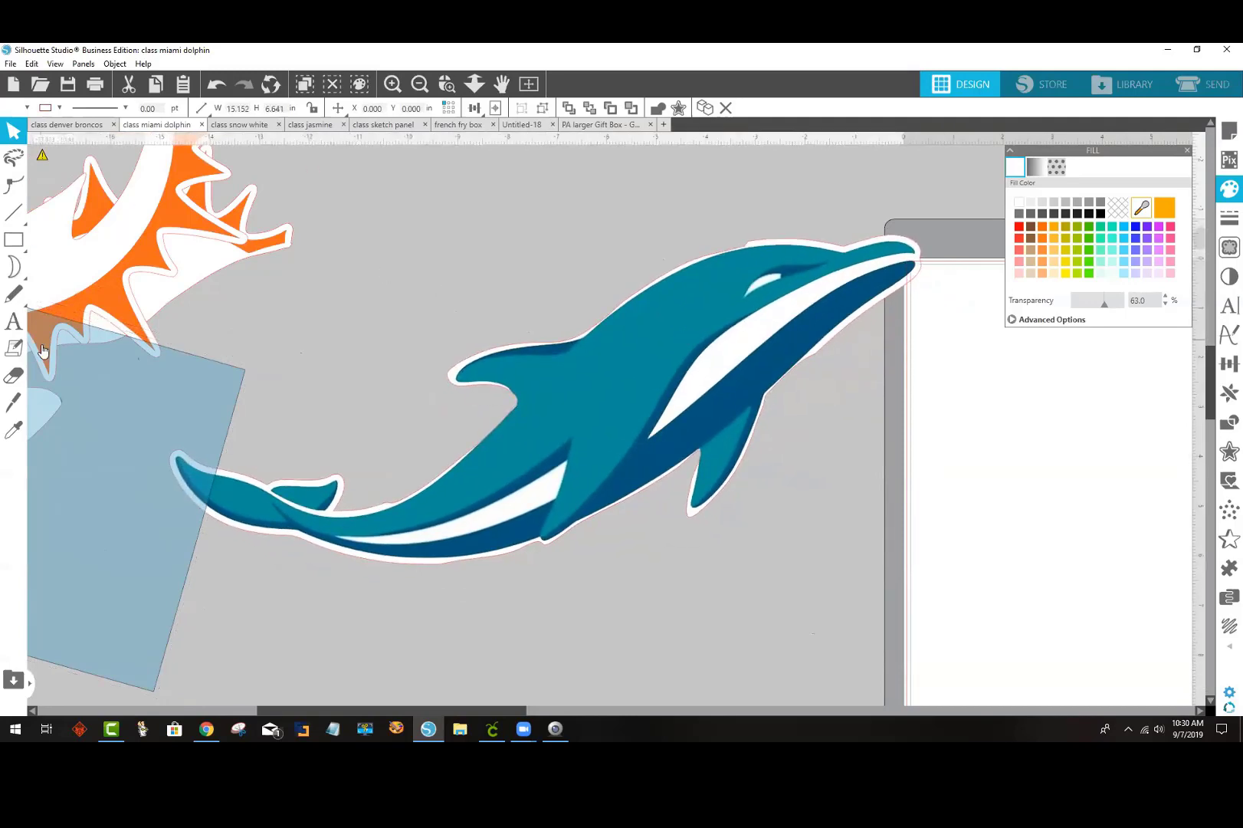
{"action": "left_click", "coordinate": [12, 403]}
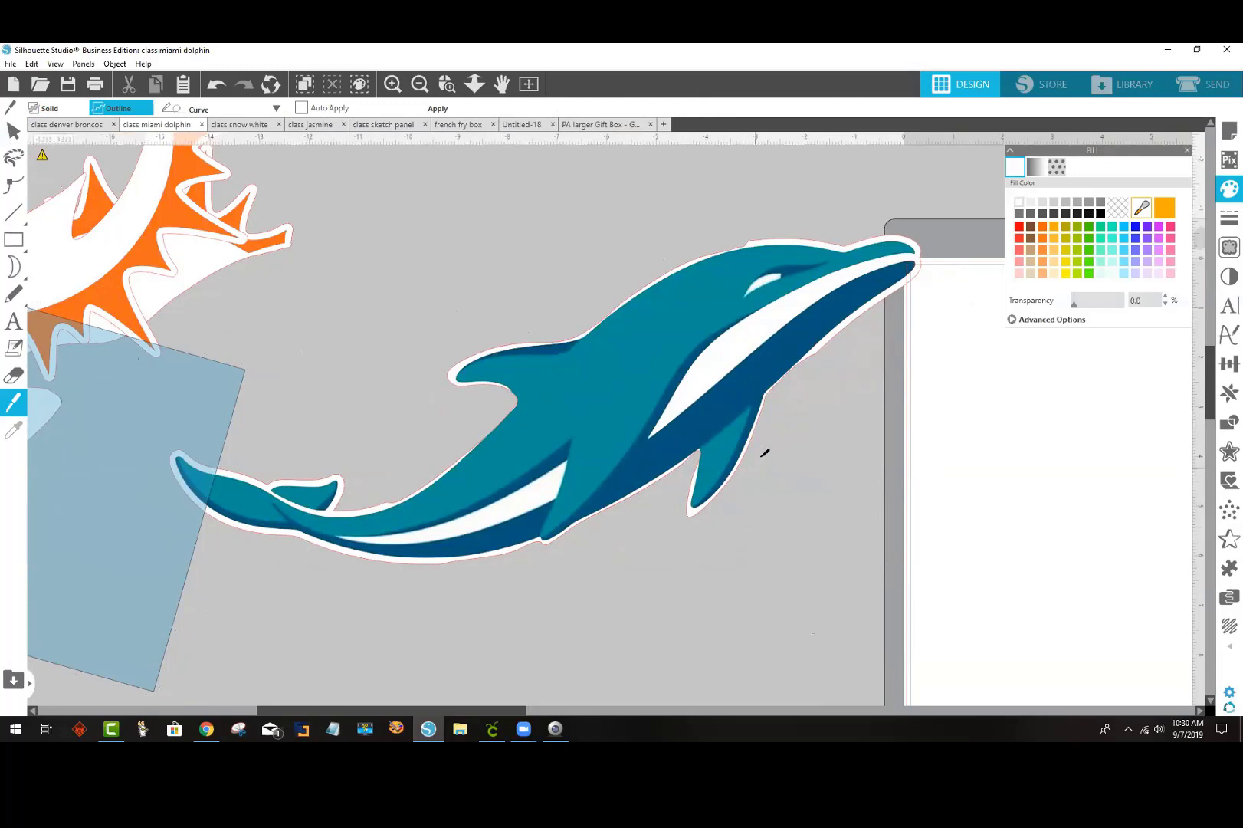
{"action": "left_click", "coordinate": [822, 379]}
{"action": "left_click", "coordinate": [758, 490]}
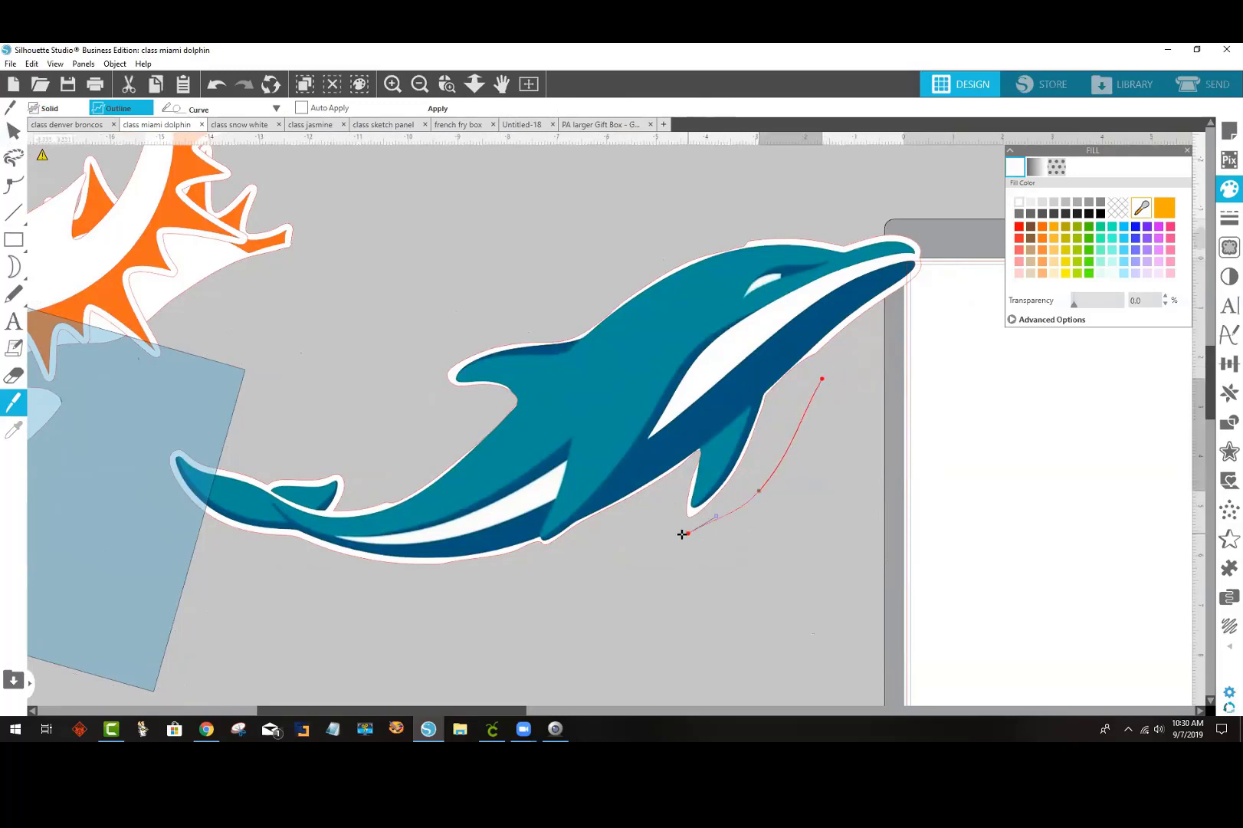
{"action": "left_click", "coordinate": [662, 531]}
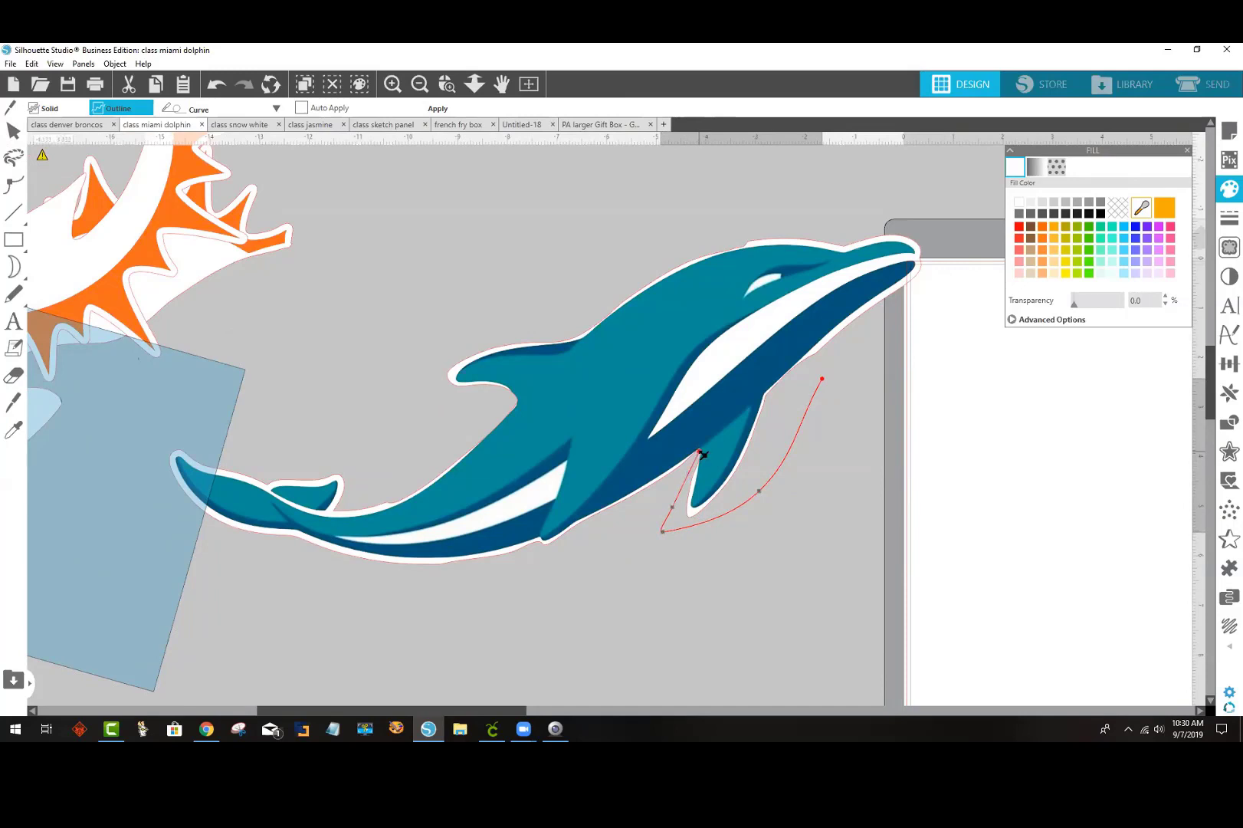
{"action": "left_click", "coordinate": [699, 452]}
{"action": "left_click", "coordinate": [550, 542]}
{"action": "left_click", "coordinate": [537, 542]}
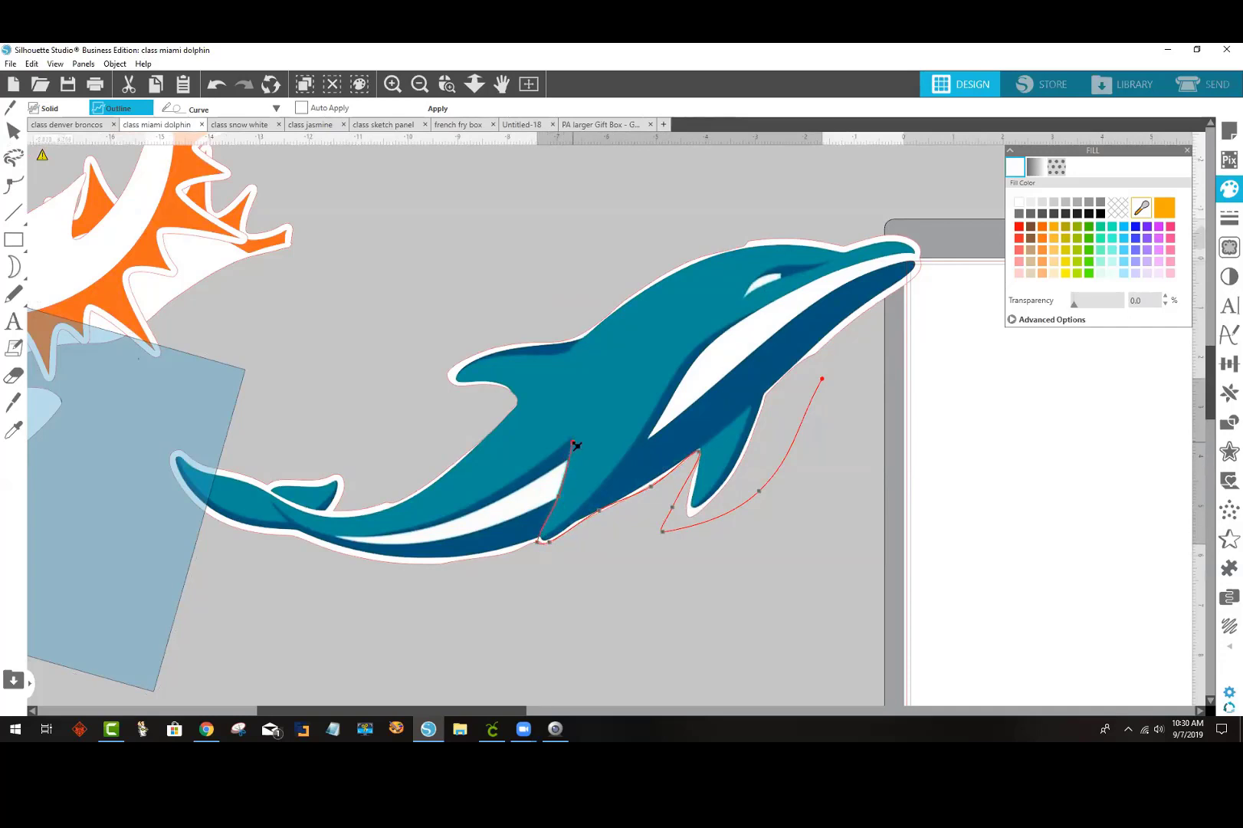
Step: Continue the Knife outline up through the body to the dorsal fin, close it around the head, and apply the cut
{"action": "left_click", "coordinate": [593, 328]}
{"action": "left_click", "coordinate": [759, 206]}
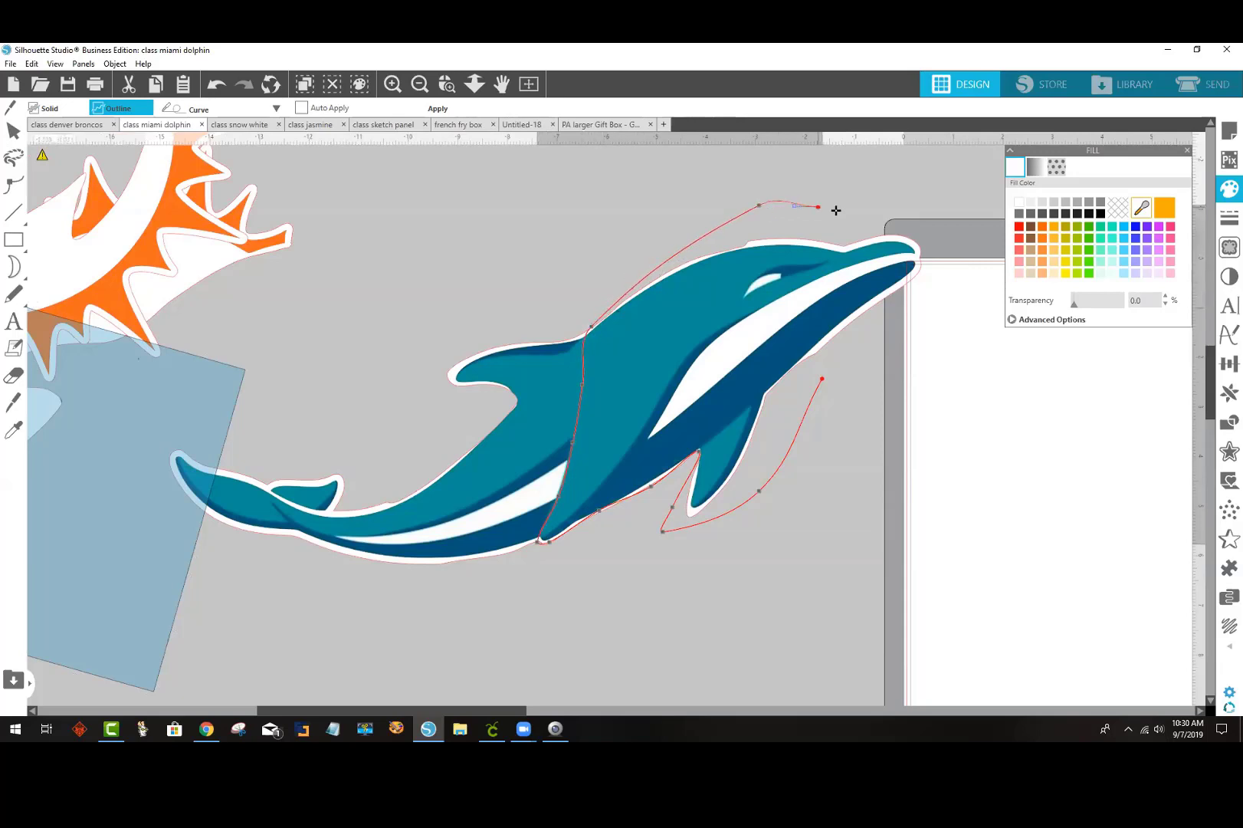
{"action": "left_click", "coordinate": [854, 220]}
{"action": "left_click", "coordinate": [952, 243]}
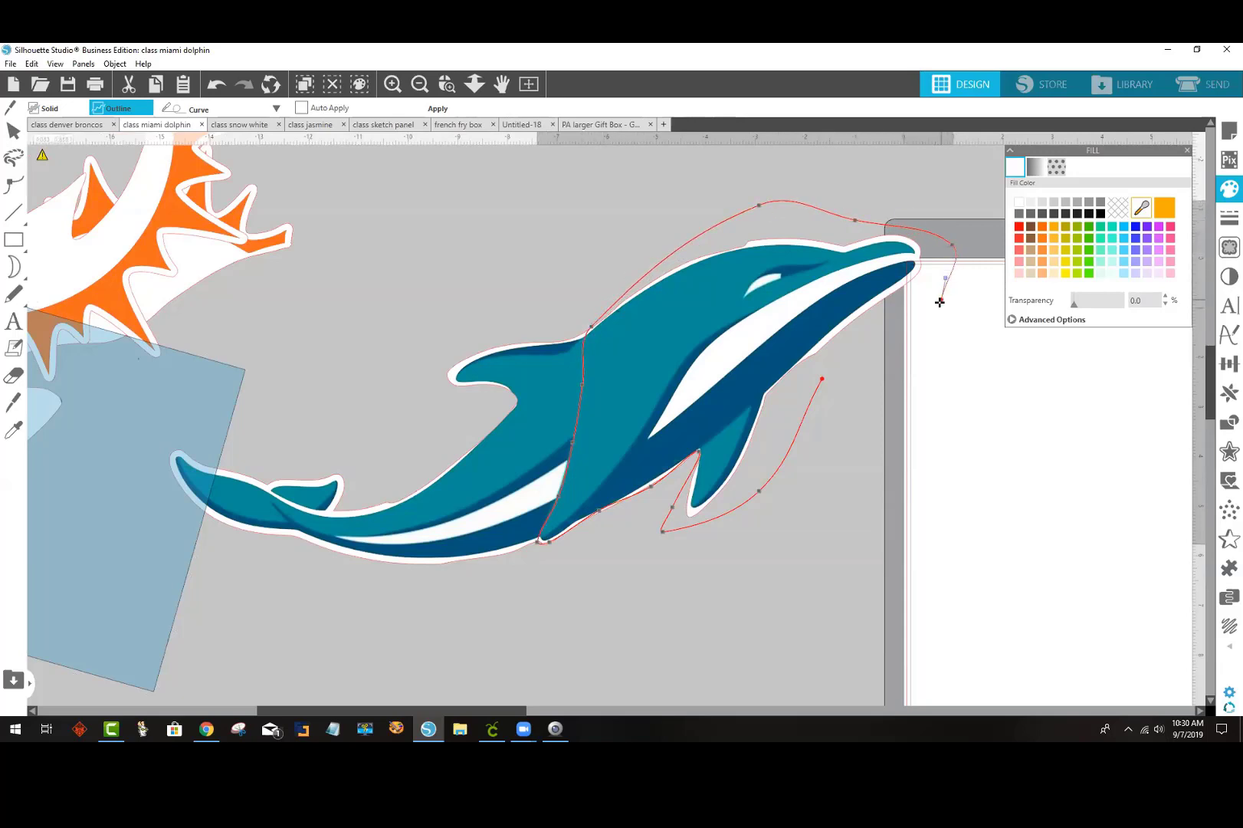
{"action": "left_click", "coordinate": [933, 311]}
{"action": "left_click", "coordinate": [886, 354]}
{"action": "left_click", "coordinate": [822, 379]}
{"action": "left_click", "coordinate": [824, 380]}
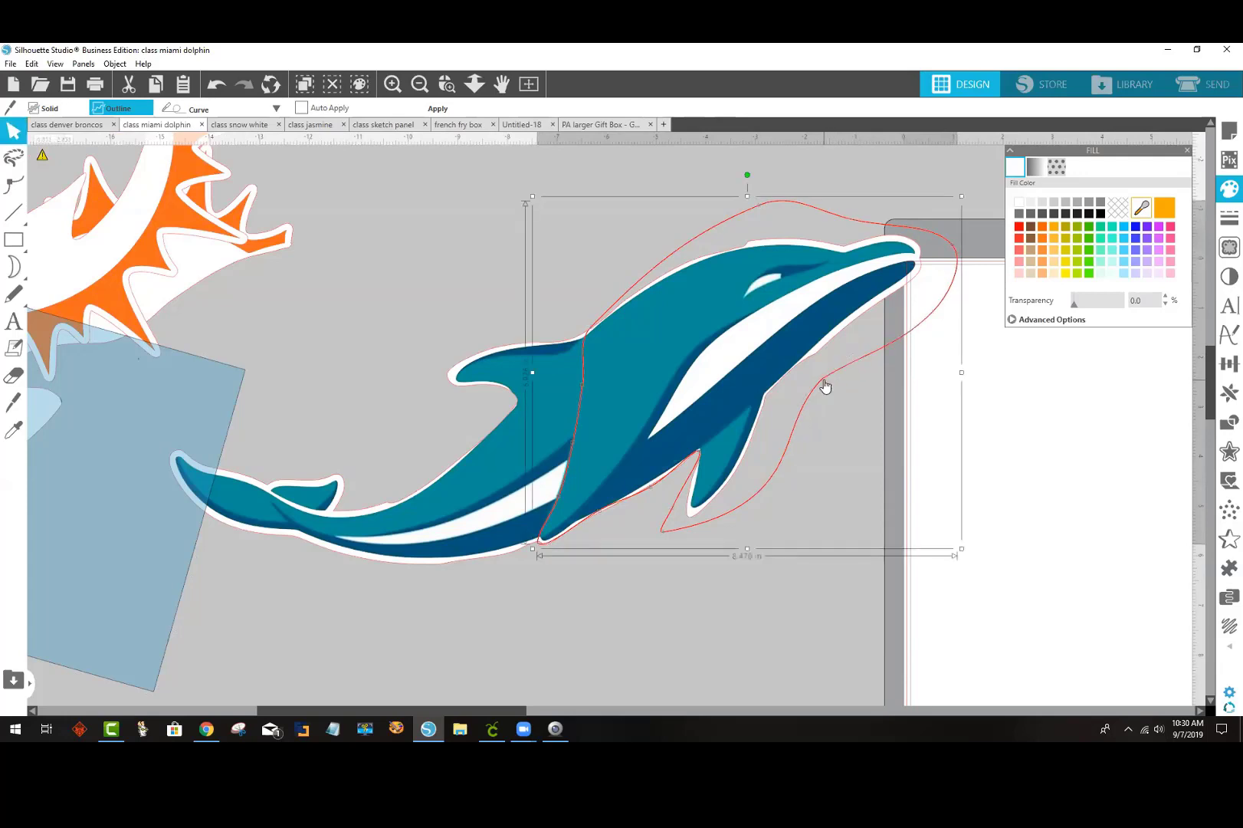
{"action": "left_click", "coordinate": [440, 109]}
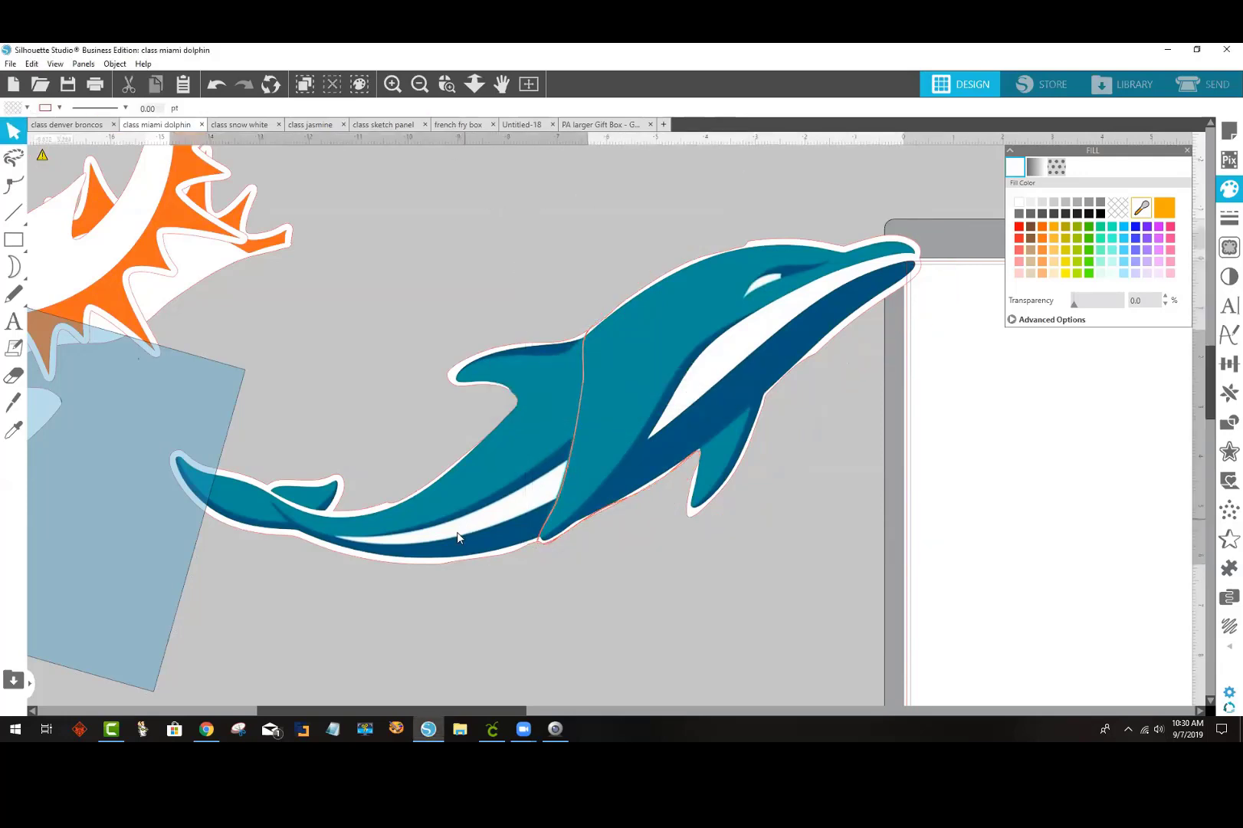
Step: Separate the tail piece, check the head piece's fit by moving and rotating the blue rectangle, and set the rectangle aside on the page
{"action": "left_click_drag", "start_coordinate": [205, 427], "coordinate": [863, 347]}
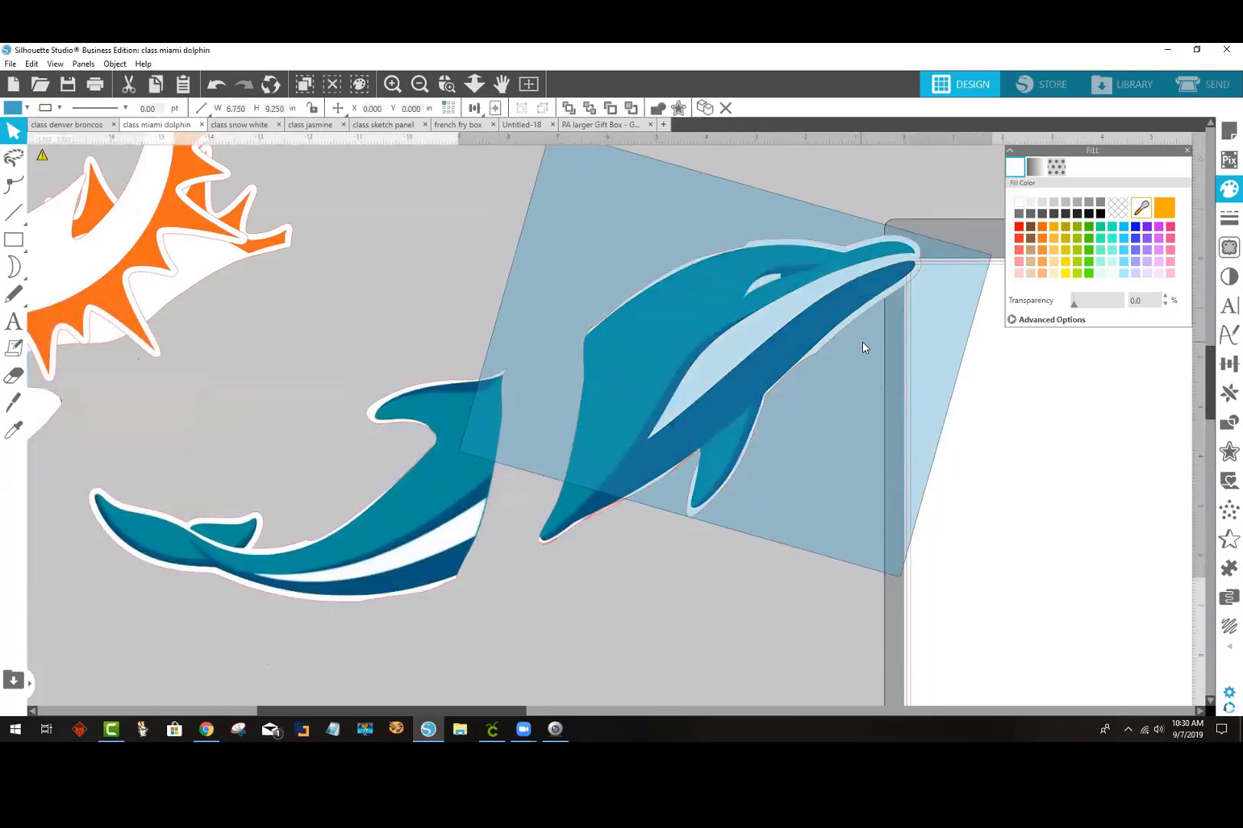
{"action": "left_click_drag", "start_coordinate": [624, 217], "coordinate": [591, 247]}
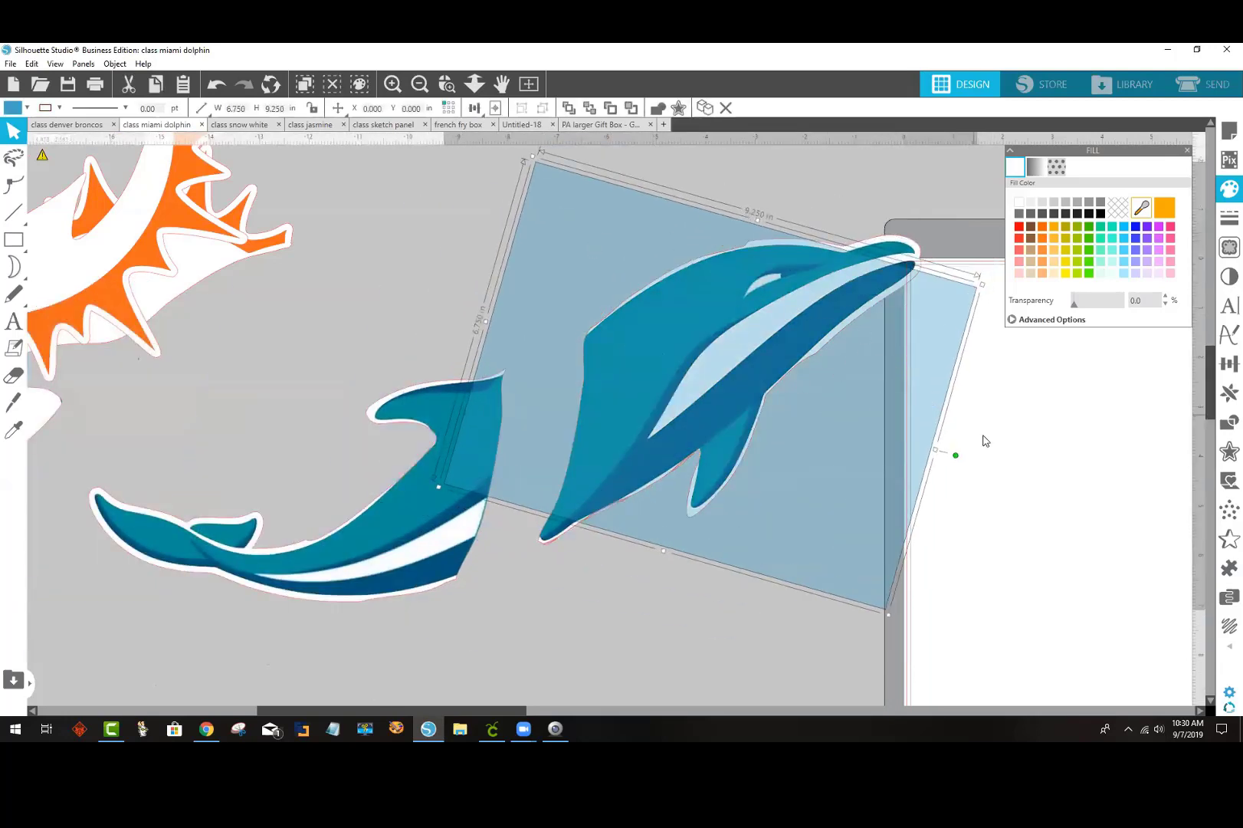
{"action": "left_click_drag", "start_coordinate": [955, 453], "coordinate": [850, 590]}
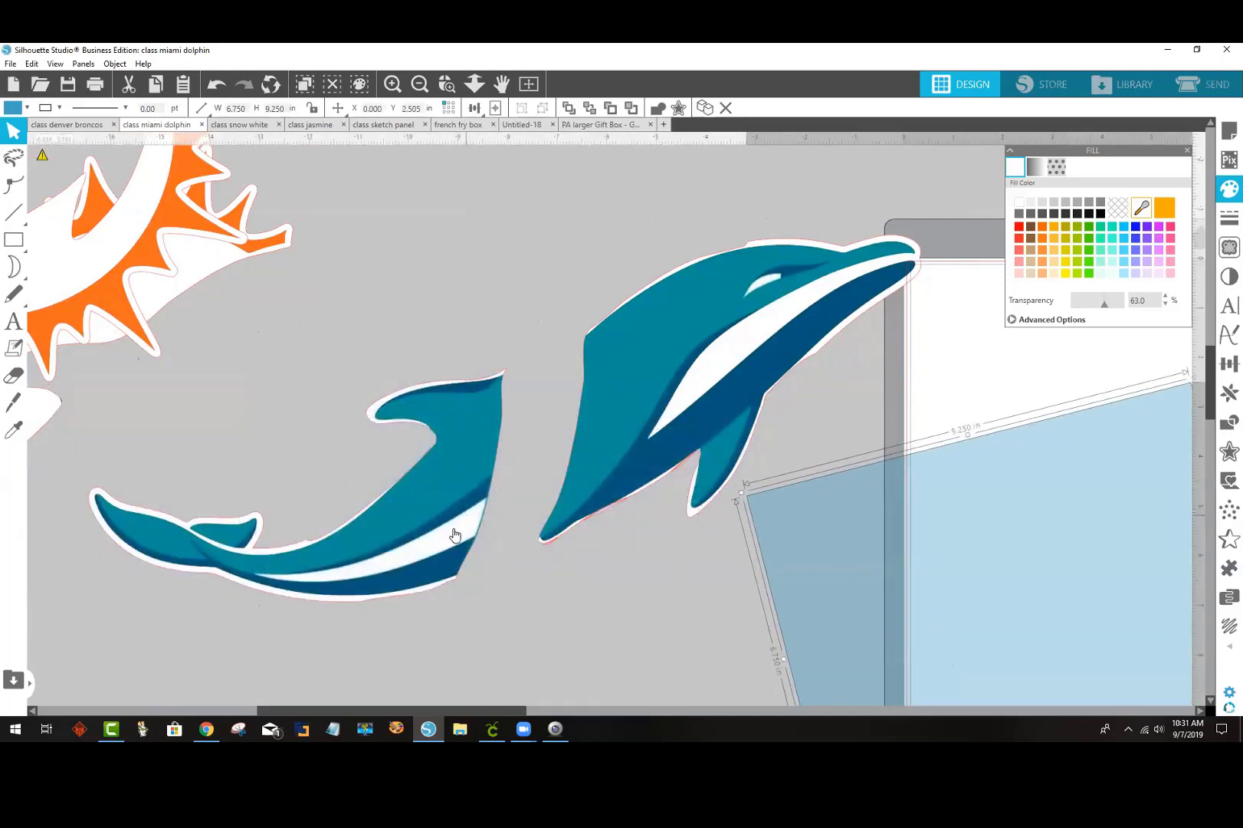
Step: Move the tail piece back against the head piece, and place the sunburst pieces above the dolphin's back
{"action": "left_click_drag", "start_coordinate": [488, 506], "coordinate": [505, 497]}
{"action": "left_click_drag", "start_coordinate": [519, 497], "coordinate": [537, 496]}
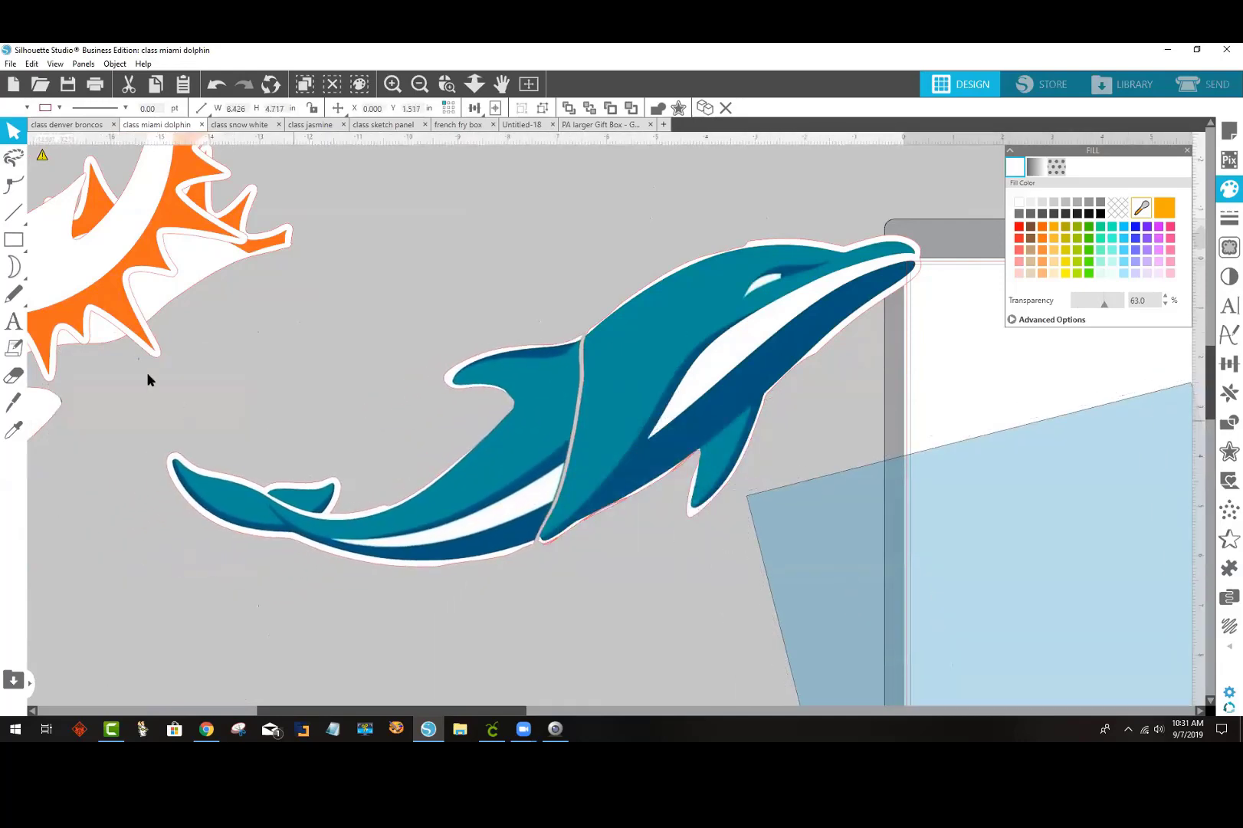
{"action": "left_click_drag", "start_coordinate": [115, 272], "coordinate": [474, 325]}
{"action": "left_click_drag", "start_coordinate": [138, 276], "coordinate": [455, 256]}
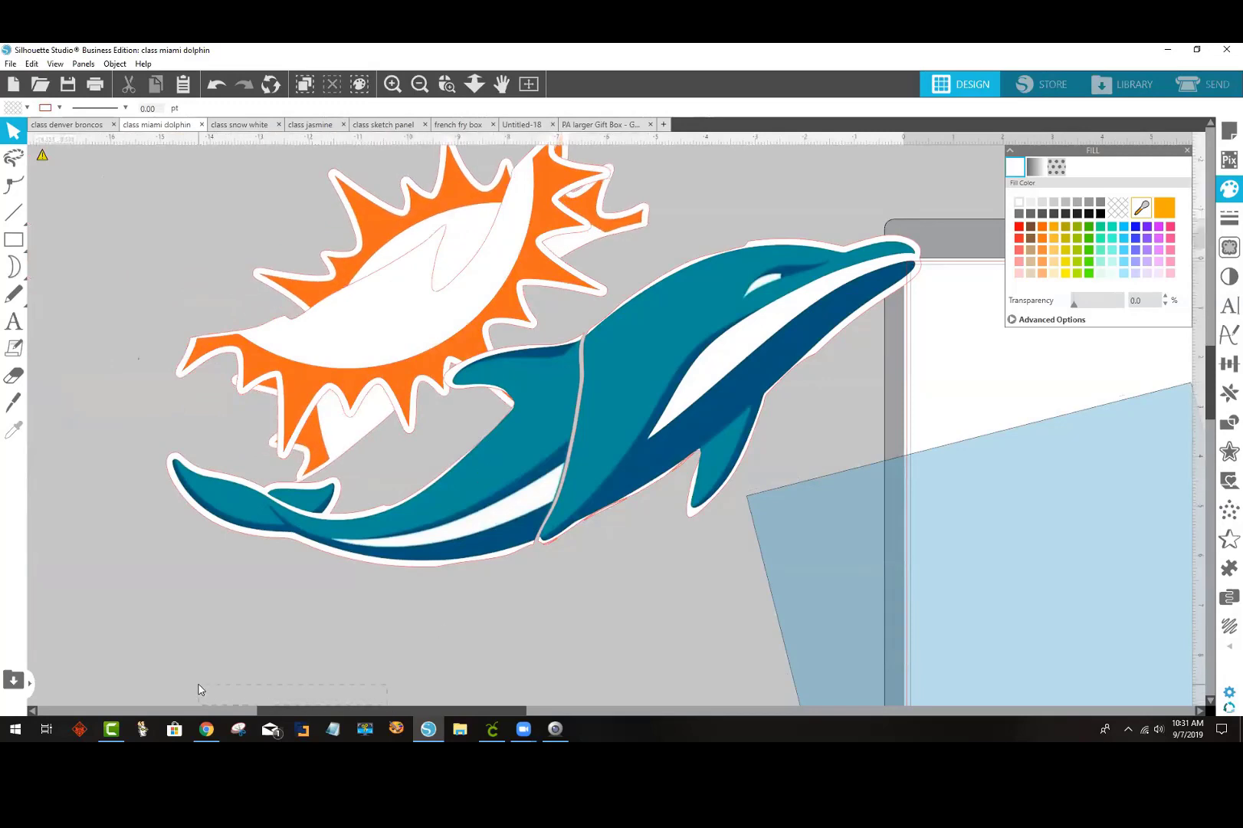
{"action": "left_click_drag", "start_coordinate": [326, 709], "coordinate": [423, 591]}
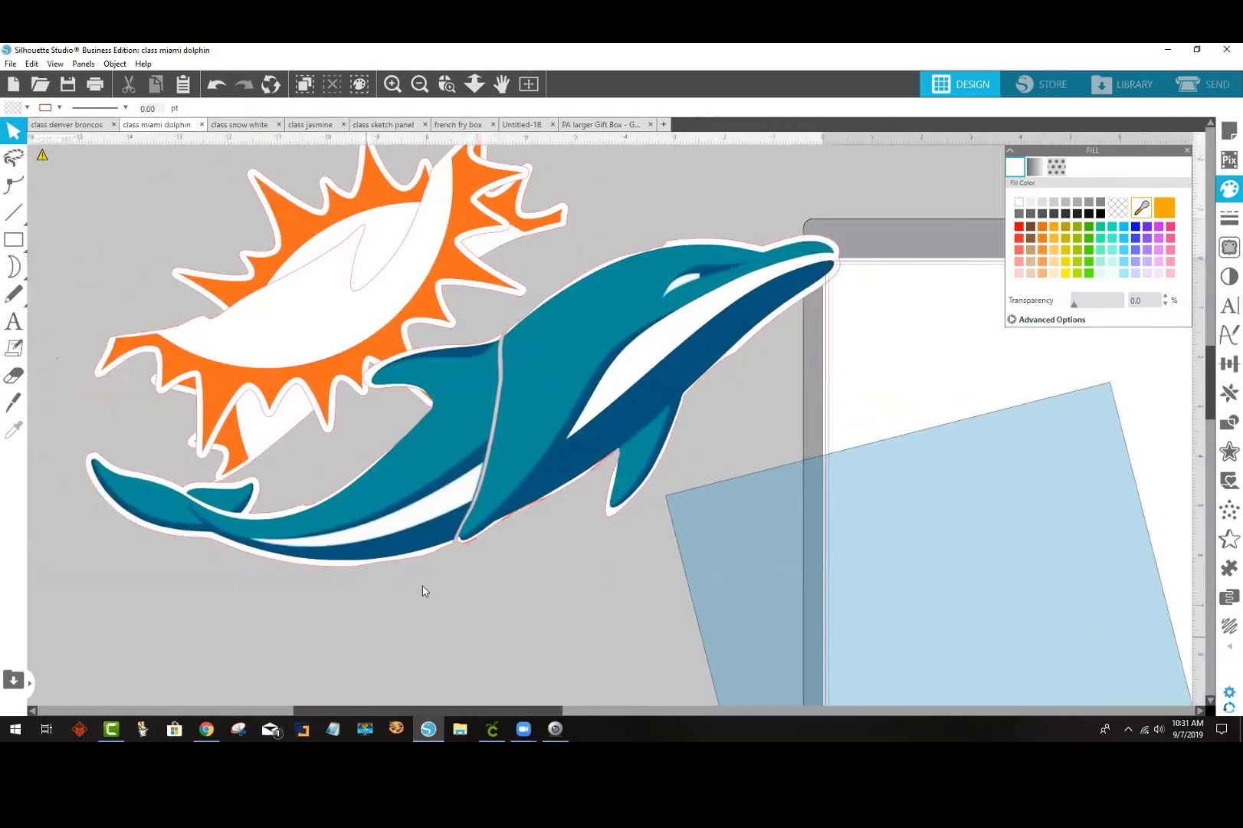
{"action": "left_click", "coordinate": [420, 85]}
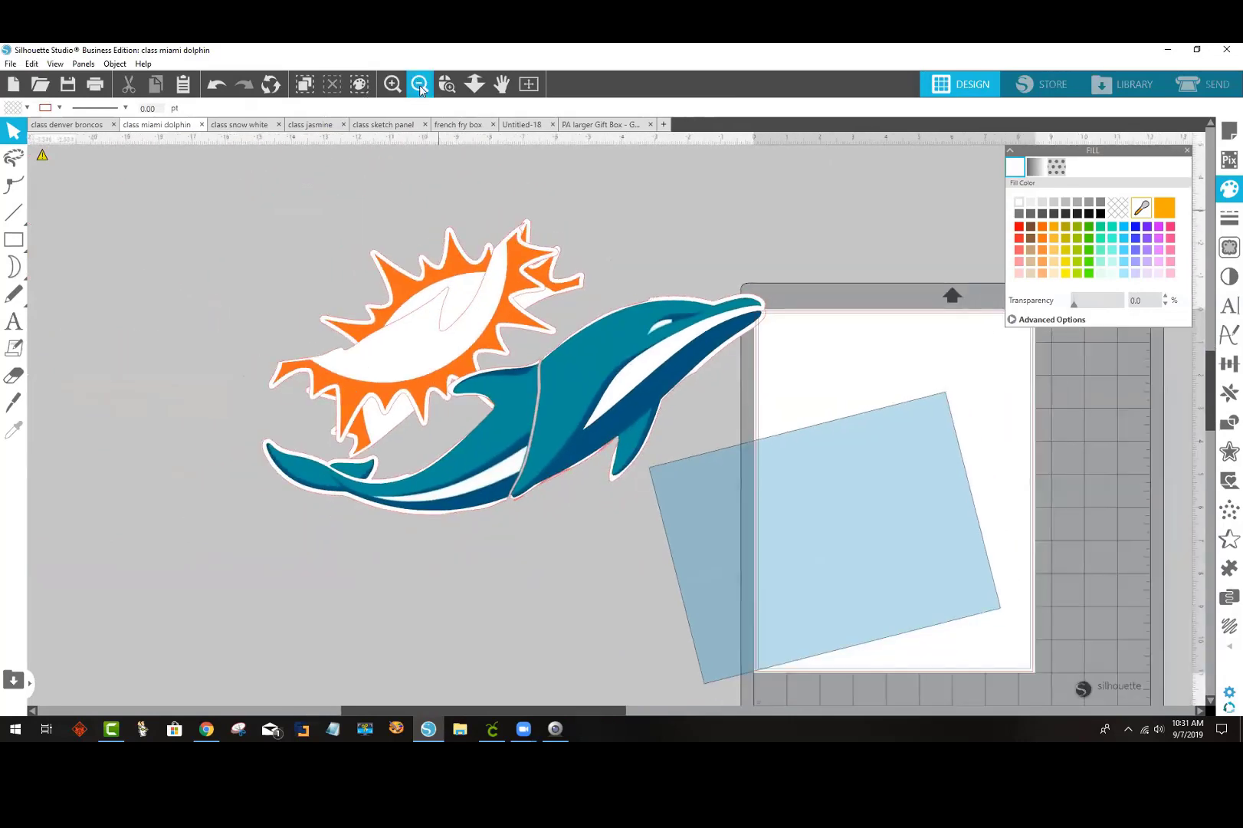
Step: Move the dolphin's head piece up and the tail piece down, leaving a clear gap between them
{"action": "left_click", "coordinate": [420, 84]}
{"action": "left_click_drag", "start_coordinate": [652, 383], "coordinate": [693, 324]}
{"action": "left_click_drag", "start_coordinate": [529, 423], "coordinate": [426, 453]}
Step: Move the blue rectangle out of the way and delete the stray cut slivers left between the head and tail pieces
{"action": "left_click_drag", "start_coordinate": [515, 458], "coordinate": [645, 438]}
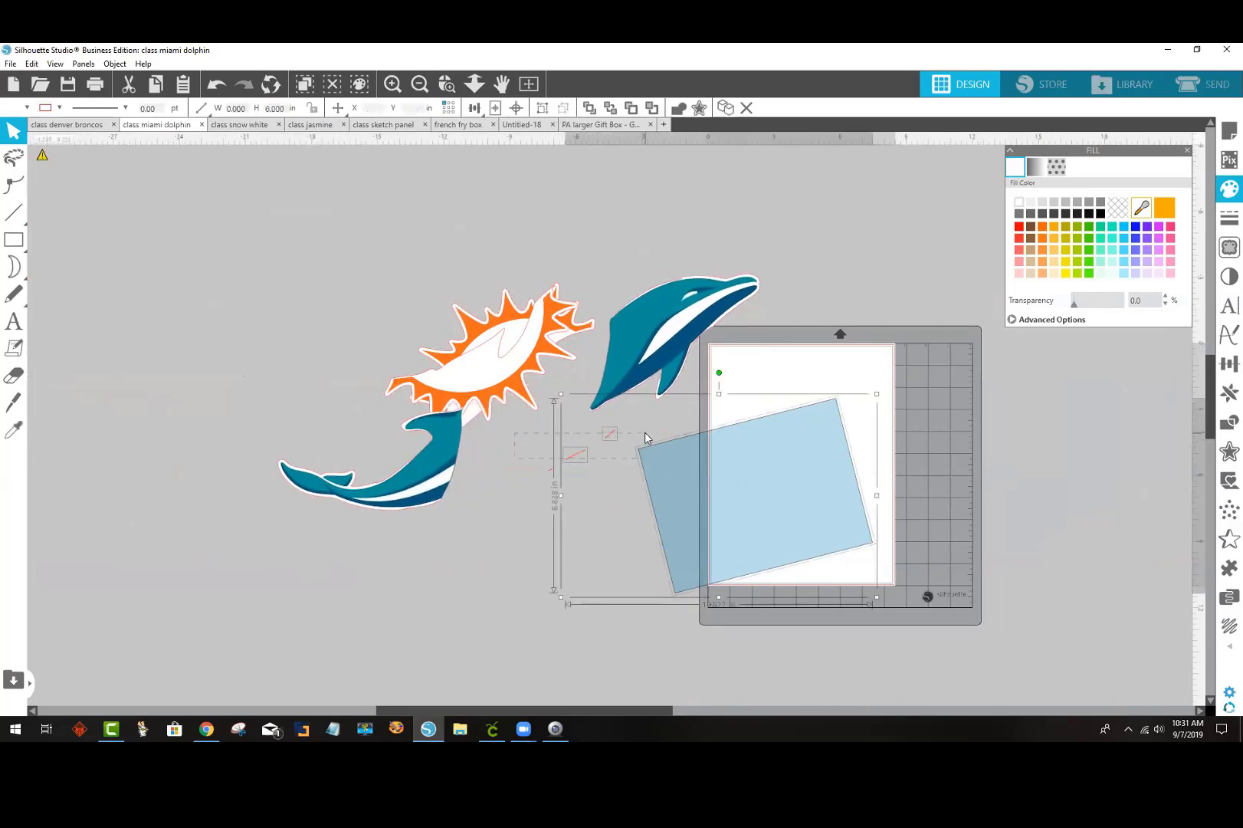
{"action": "left_click", "coordinate": [548, 555]}
{"action": "left_click_drag", "start_coordinate": [705, 508], "coordinate": [538, 657]}
{"action": "left_click", "coordinate": [623, 510]}
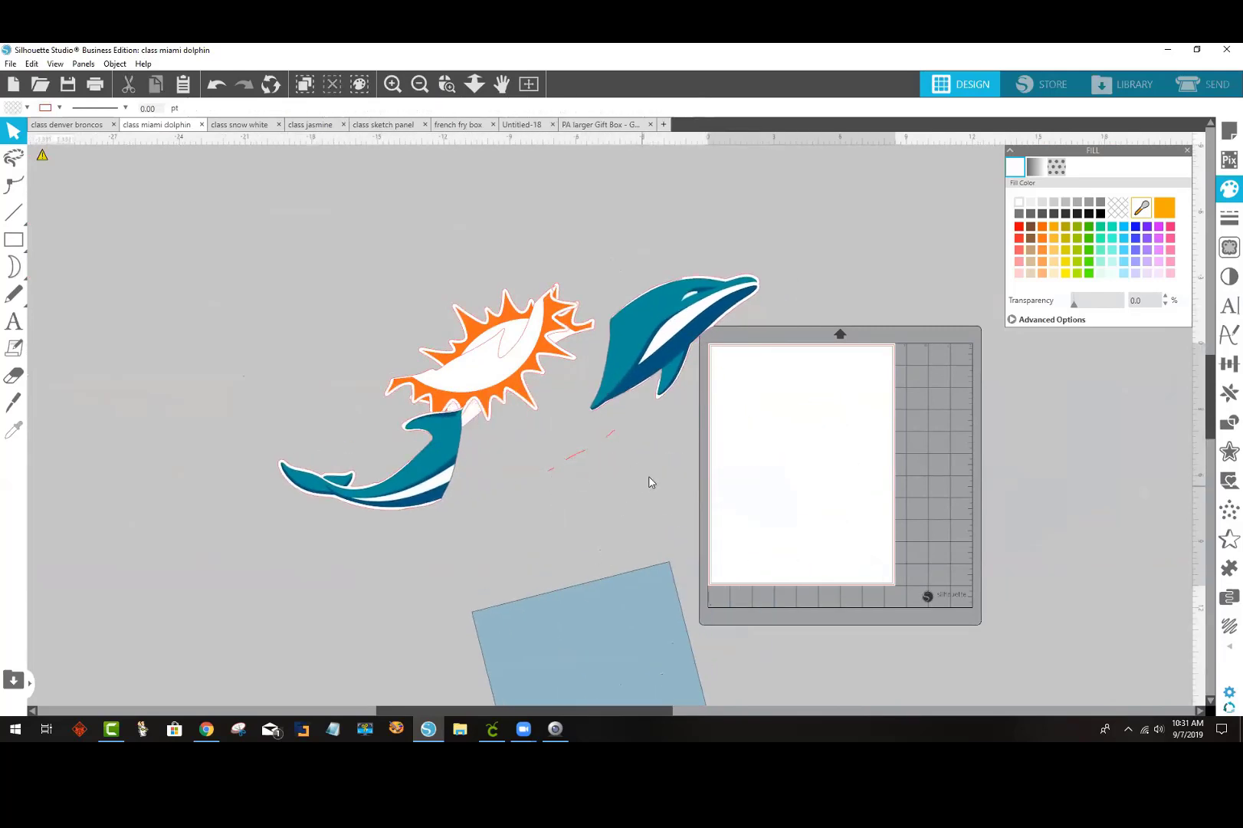
{"action": "left_click", "coordinate": [576, 458]}
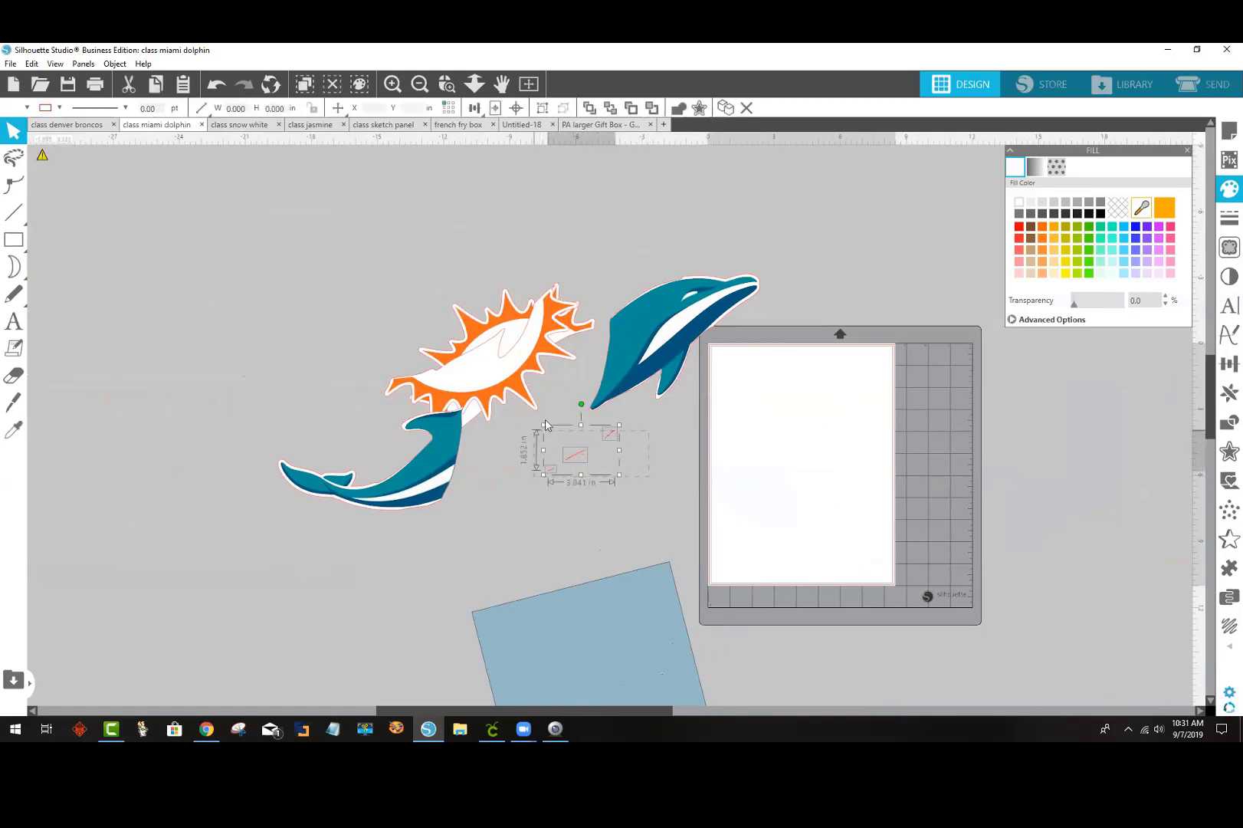
{"action": "key", "text": "Delete"}
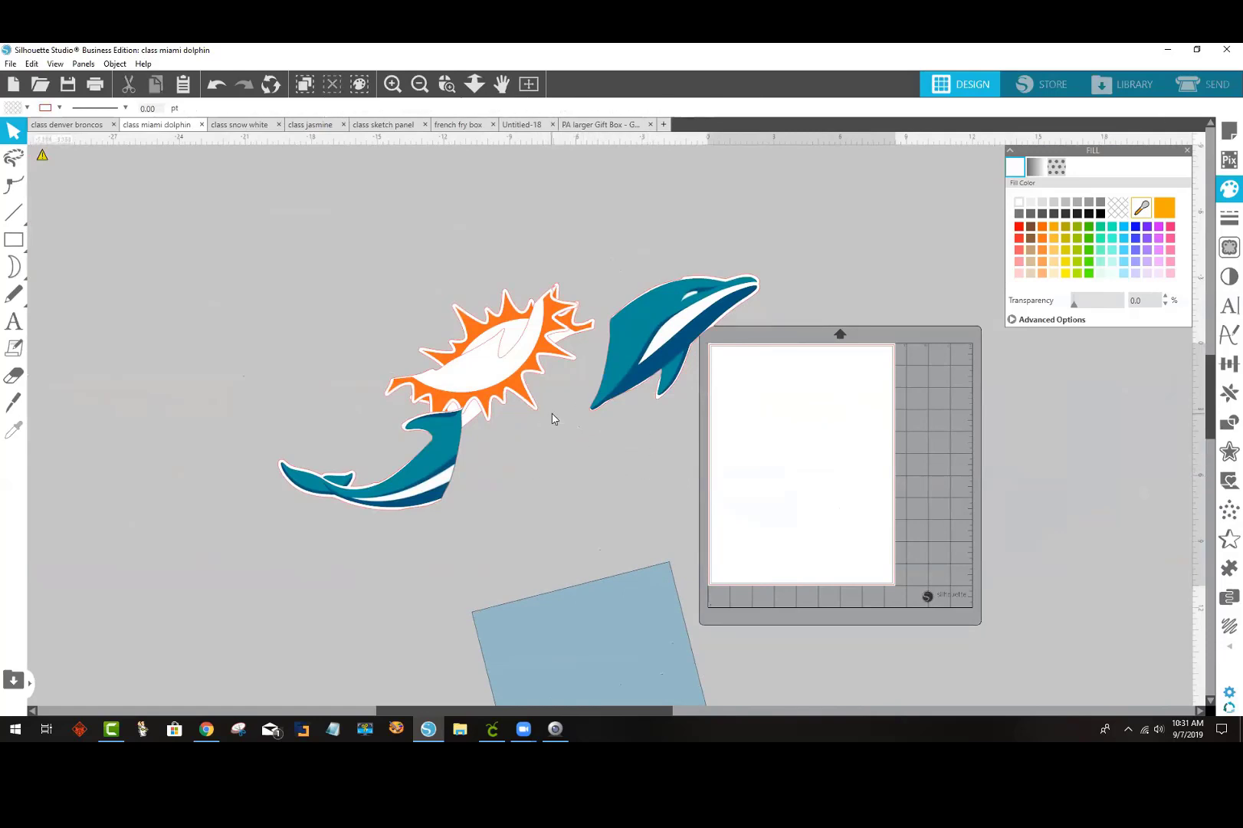
Step: Reassemble the logo by fitting the lower sunburst, upper sunburst and tail pieces around the dolphin's head piece
{"action": "left_click_drag", "start_coordinate": [479, 377], "coordinate": [556, 521]}
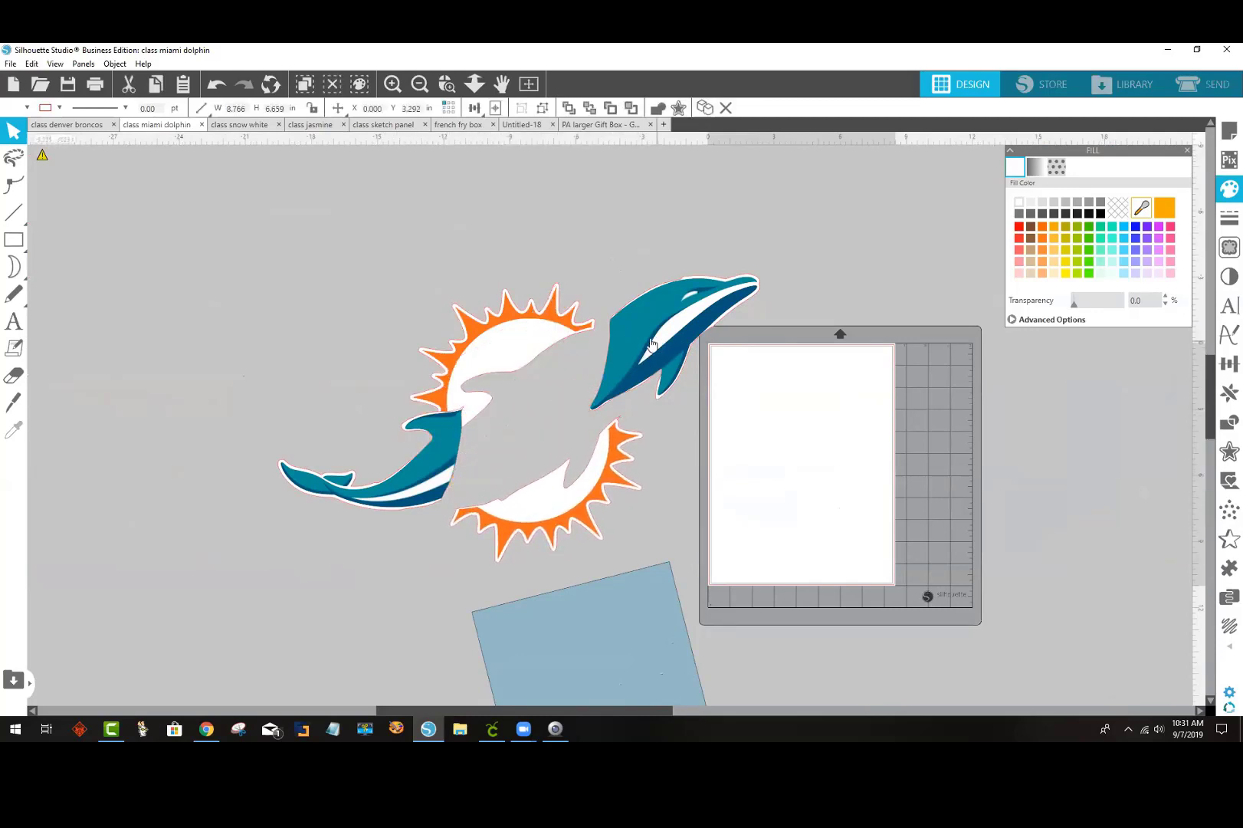
{"action": "left_click_drag", "start_coordinate": [484, 358], "coordinate": [574, 304]}
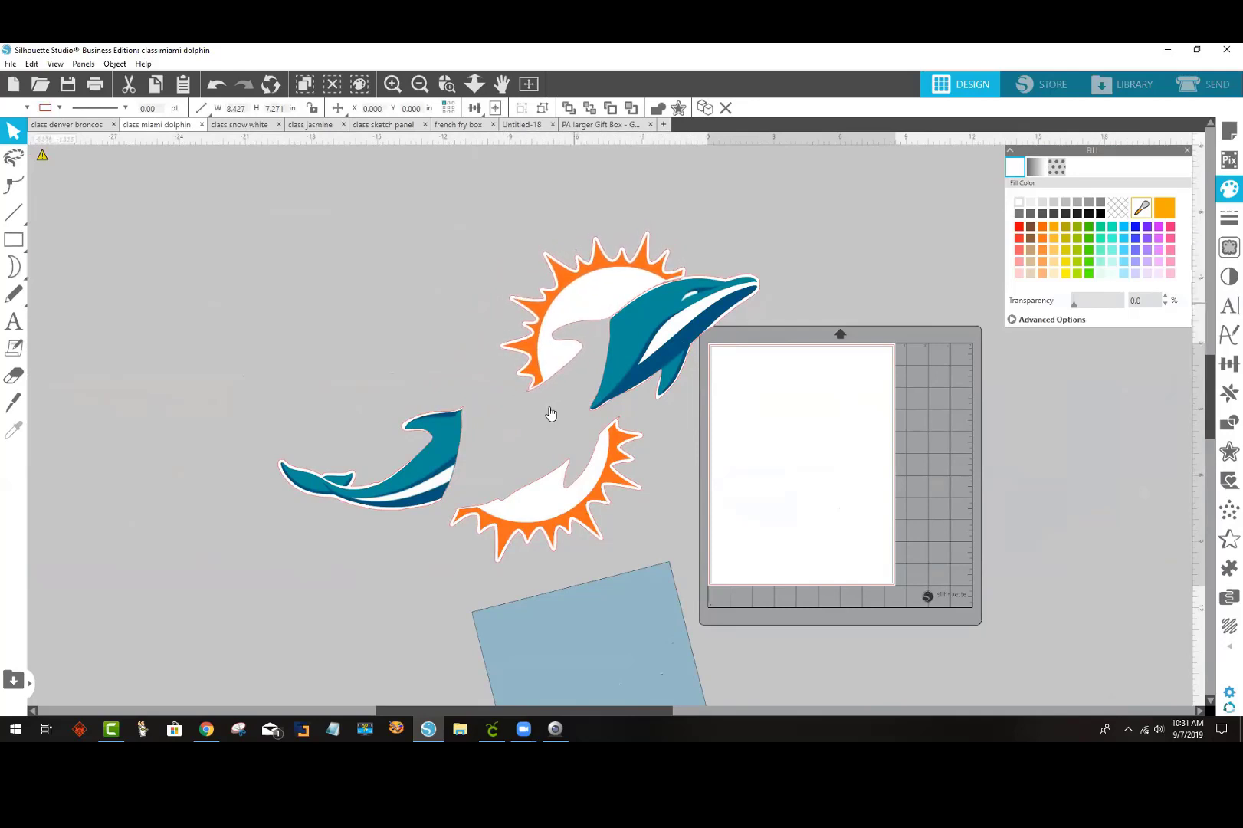
{"action": "left_click_drag", "start_coordinate": [555, 500], "coordinate": [646, 407]}
{"action": "left_click_drag", "start_coordinate": [400, 498], "coordinate": [549, 411]}
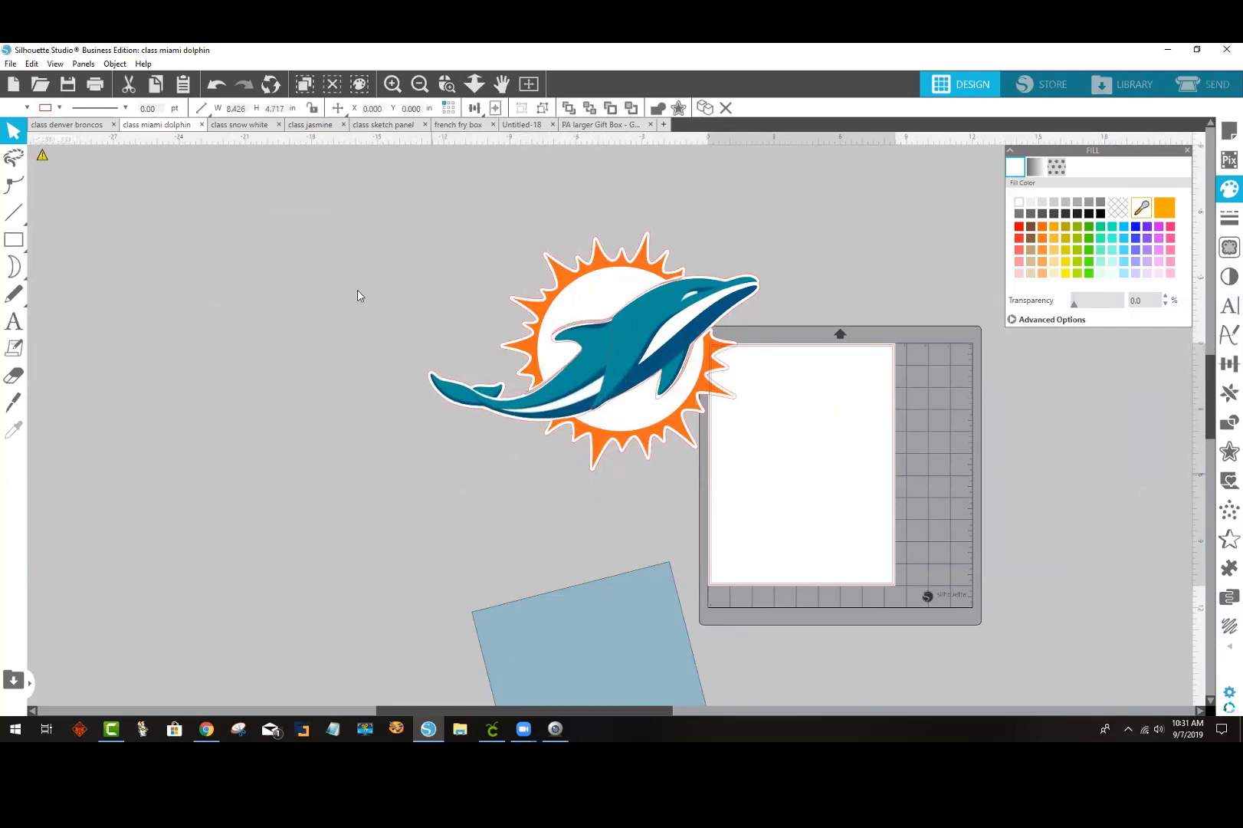
Step: Move the two sunburst pieces and the two dolphin pieces away from the page, with the dolphin's head and tail aligned
{"action": "left_click", "coordinate": [576, 315]}
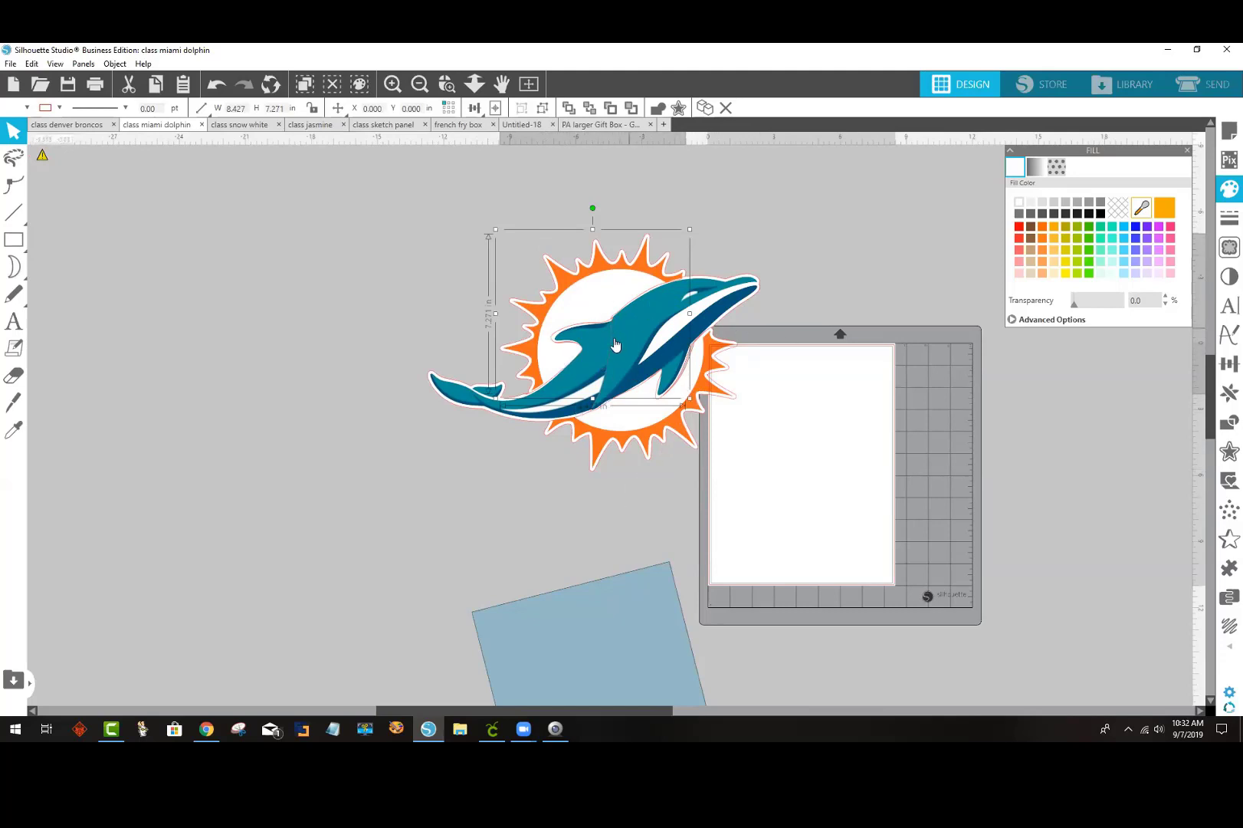
{"action": "left_click_drag", "start_coordinate": [535, 321], "coordinate": [236, 305]}
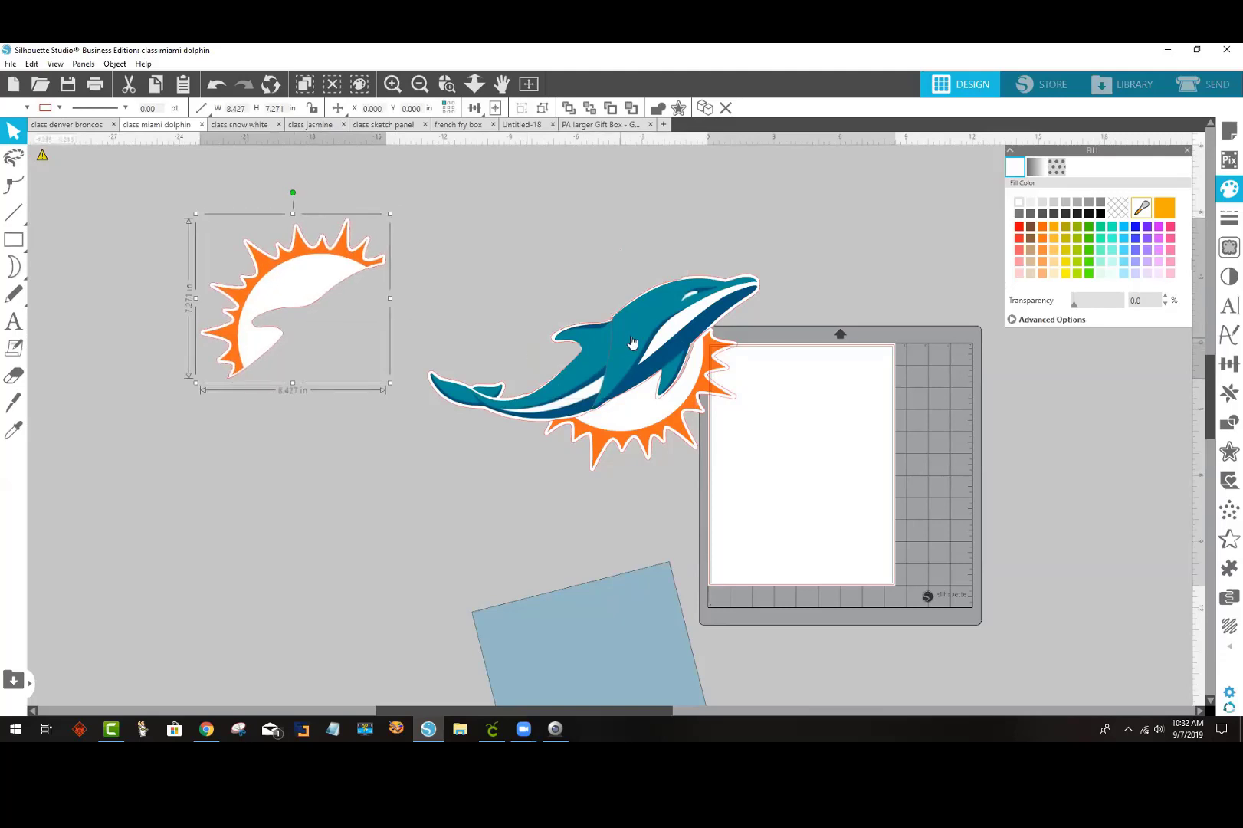
{"action": "left_click_drag", "start_coordinate": [632, 343], "coordinate": [468, 346]}
{"action": "left_click_drag", "start_coordinate": [658, 416], "coordinate": [403, 428]}
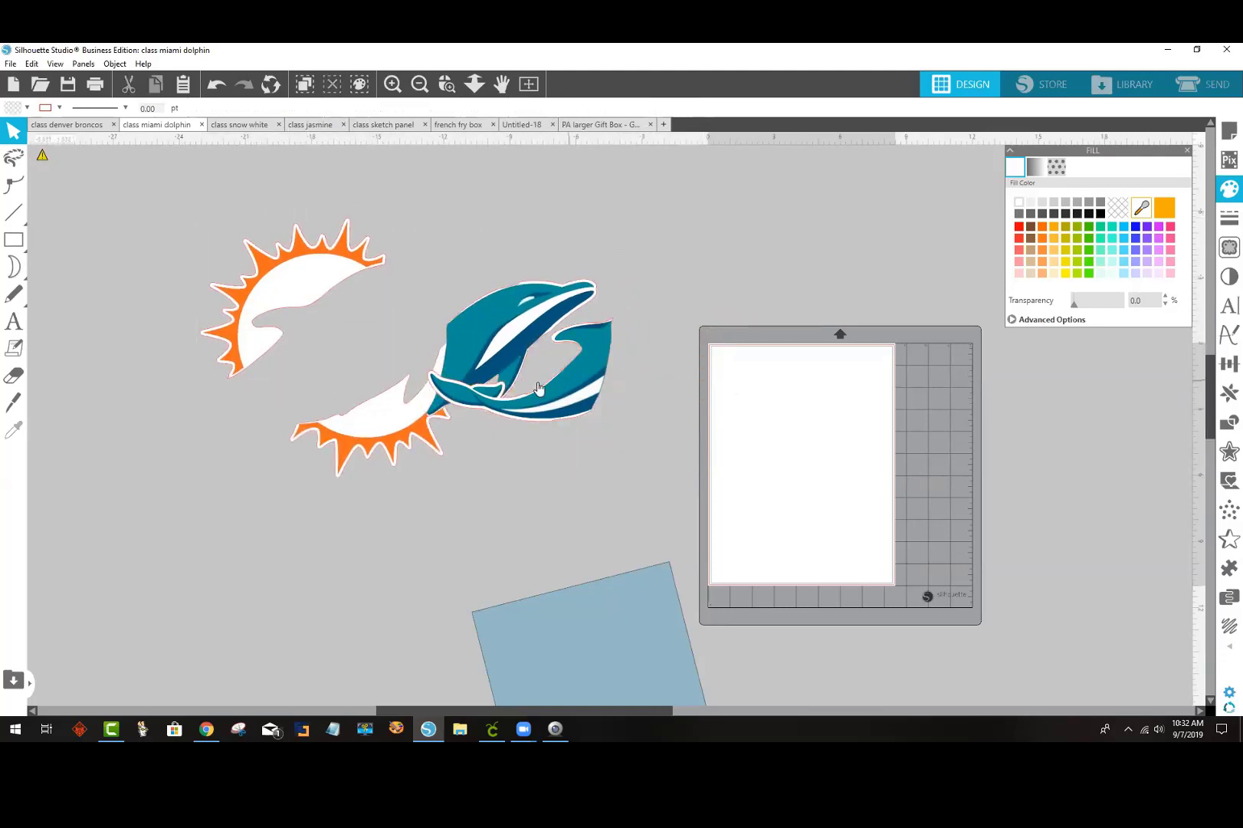
{"action": "left_click_drag", "start_coordinate": [538, 387], "coordinate": [374, 387]}
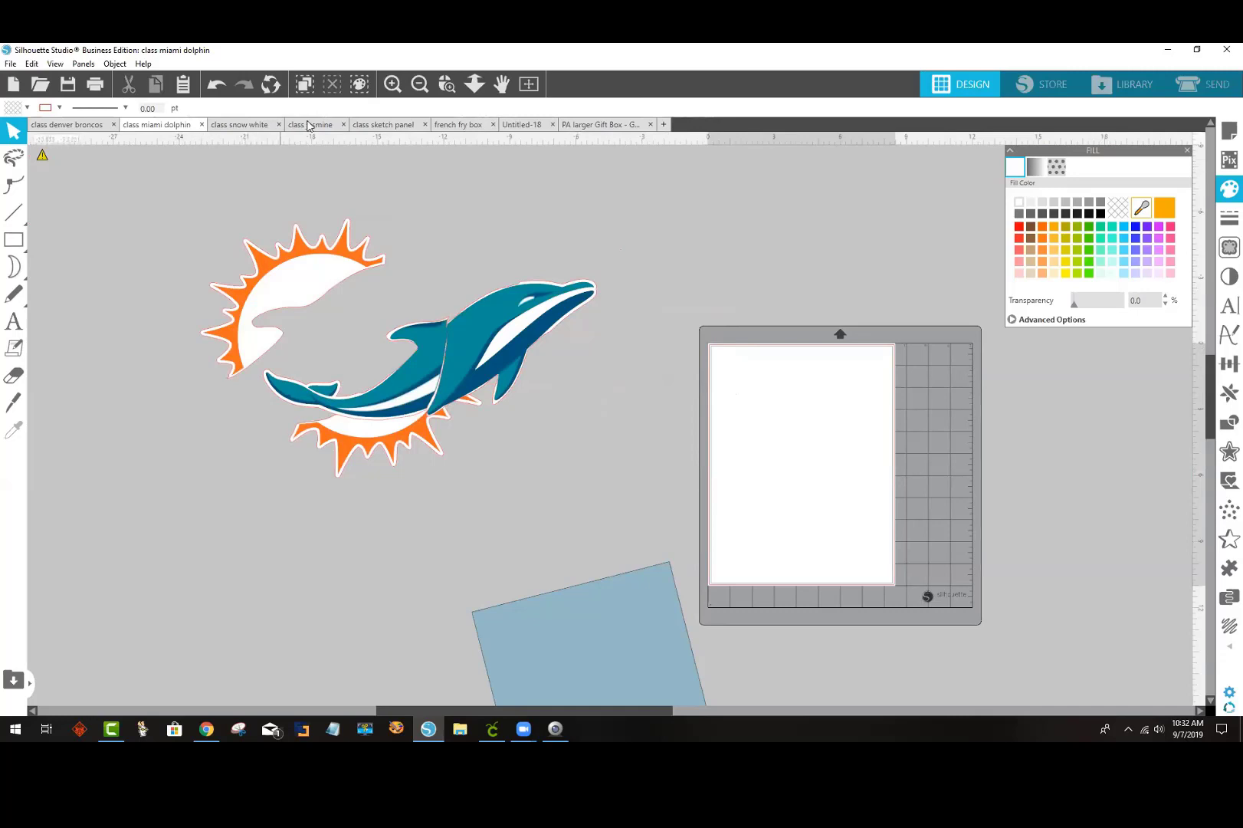
Step: Switch to the class snow white design, place the figure on the page, and scale it proportionally to 15 in tall
{"action": "left_click", "coordinate": [378, 126]}
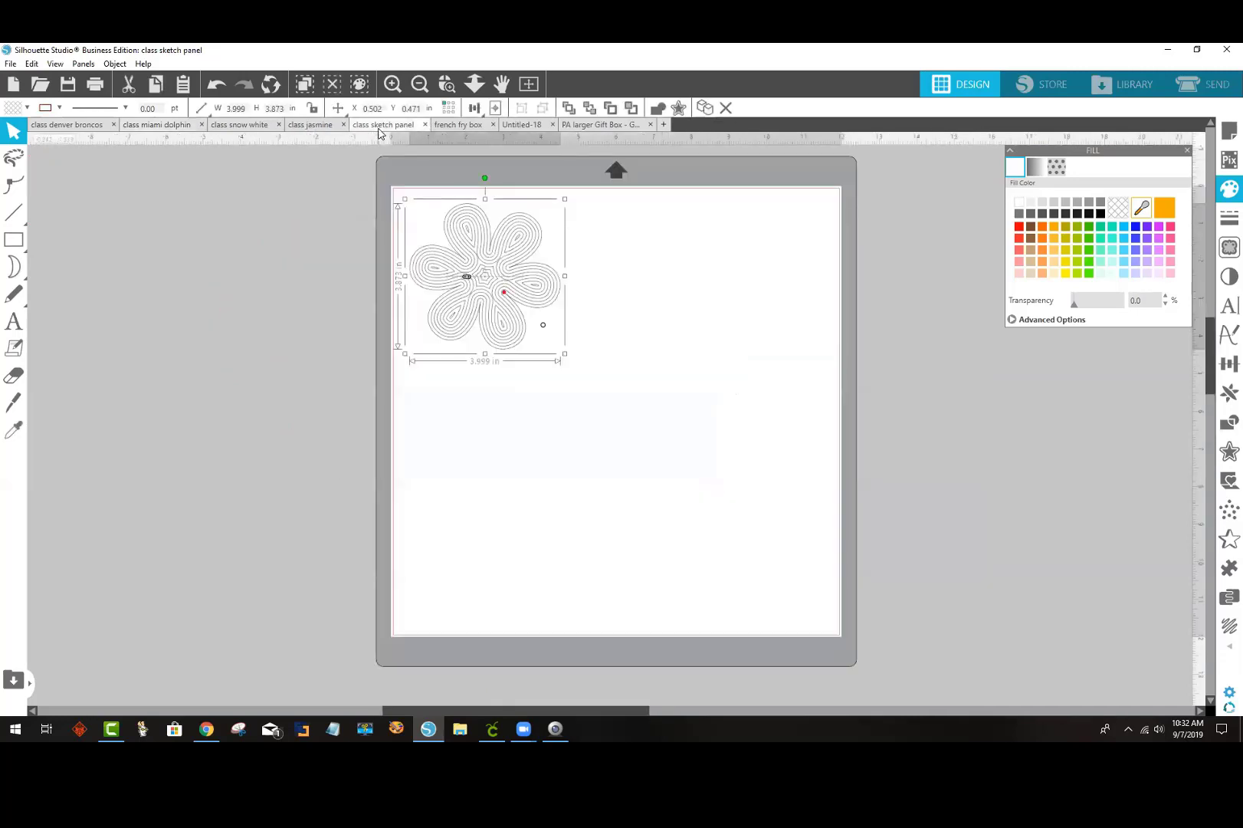
{"action": "left_click", "coordinate": [318, 127]}
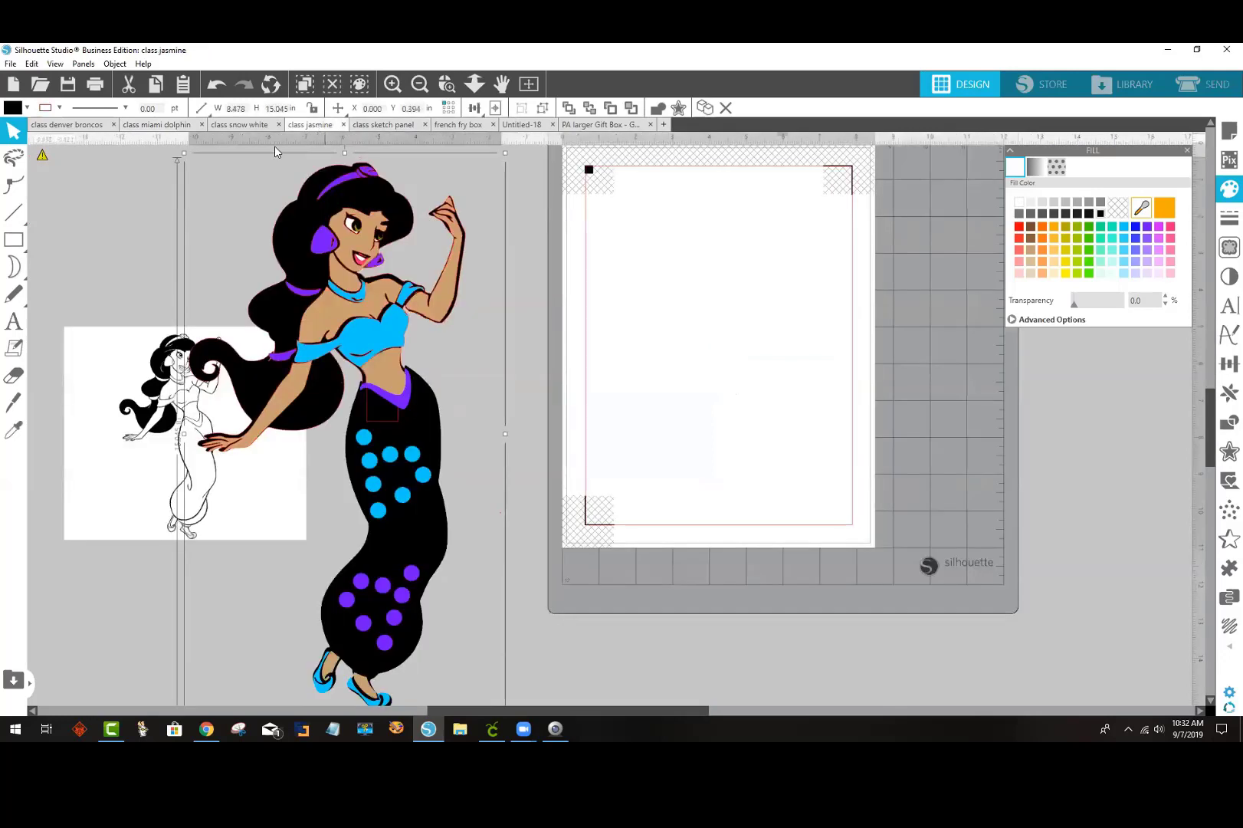
{"action": "left_click", "coordinate": [234, 127]}
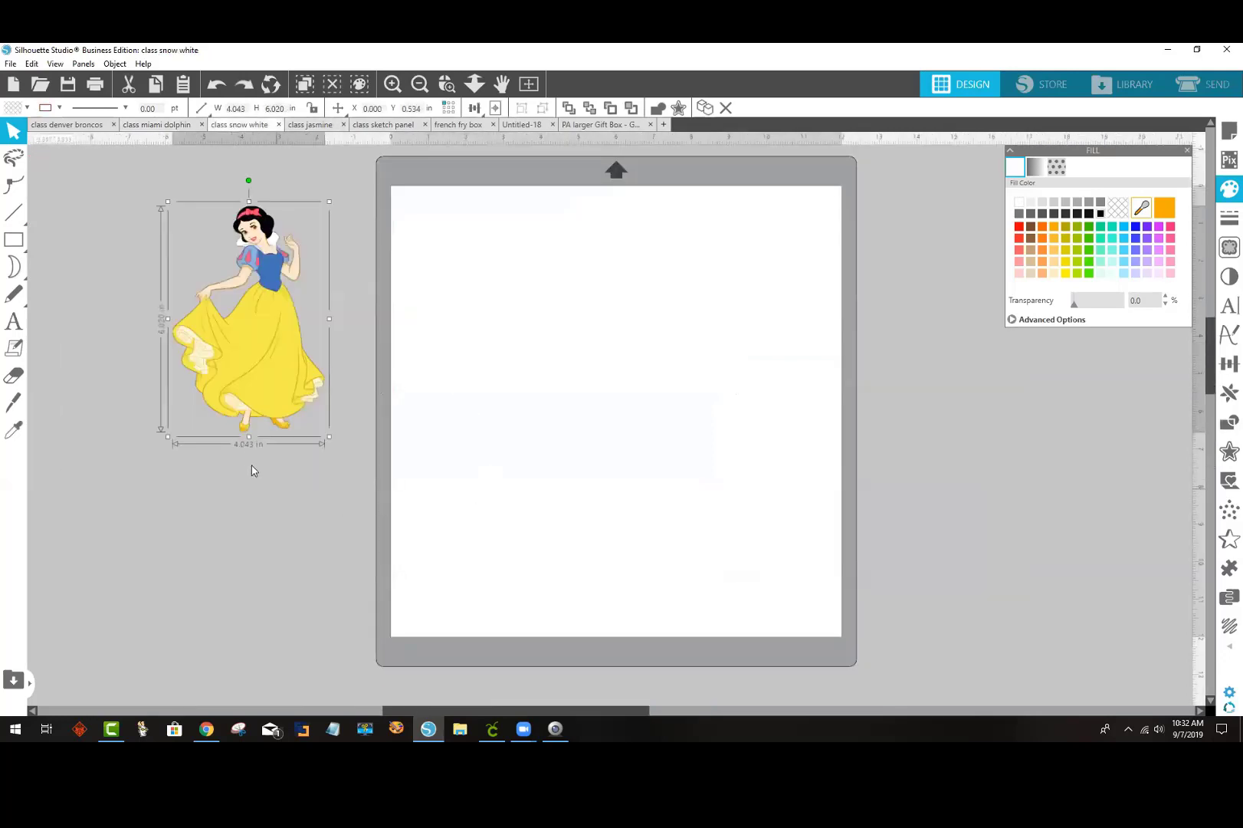
{"action": "left_click_drag", "start_coordinate": [278, 389], "coordinate": [539, 398]}
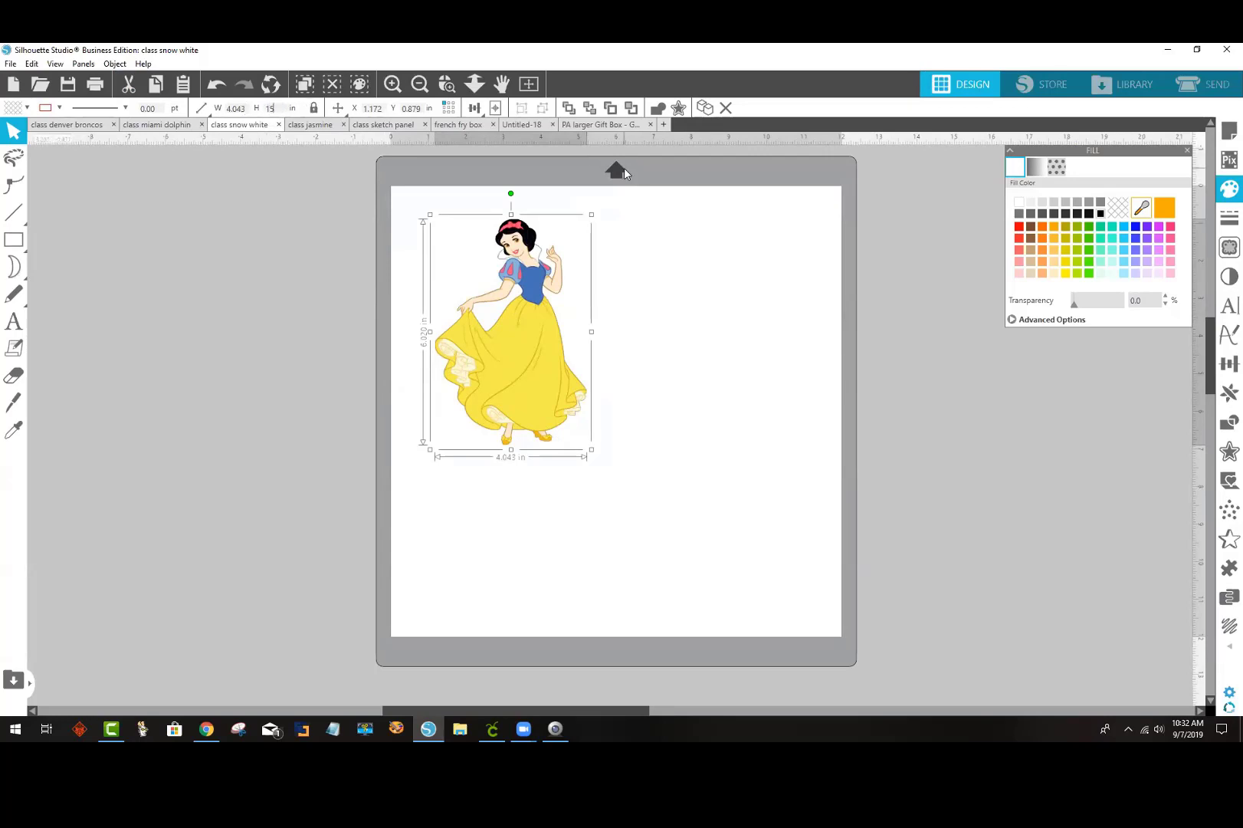
{"action": "key", "text": "Return"}
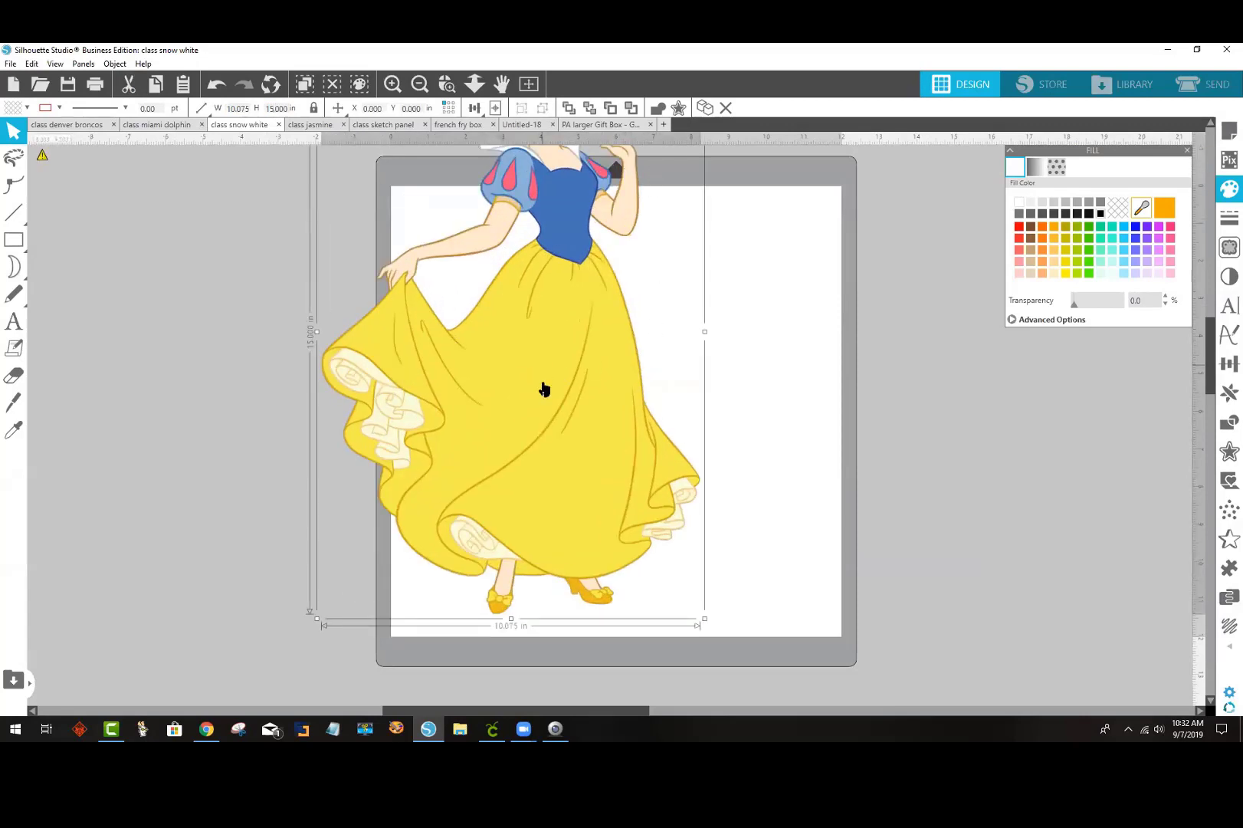
{"action": "left_click_drag", "start_coordinate": [544, 389], "coordinate": [524, 489]}
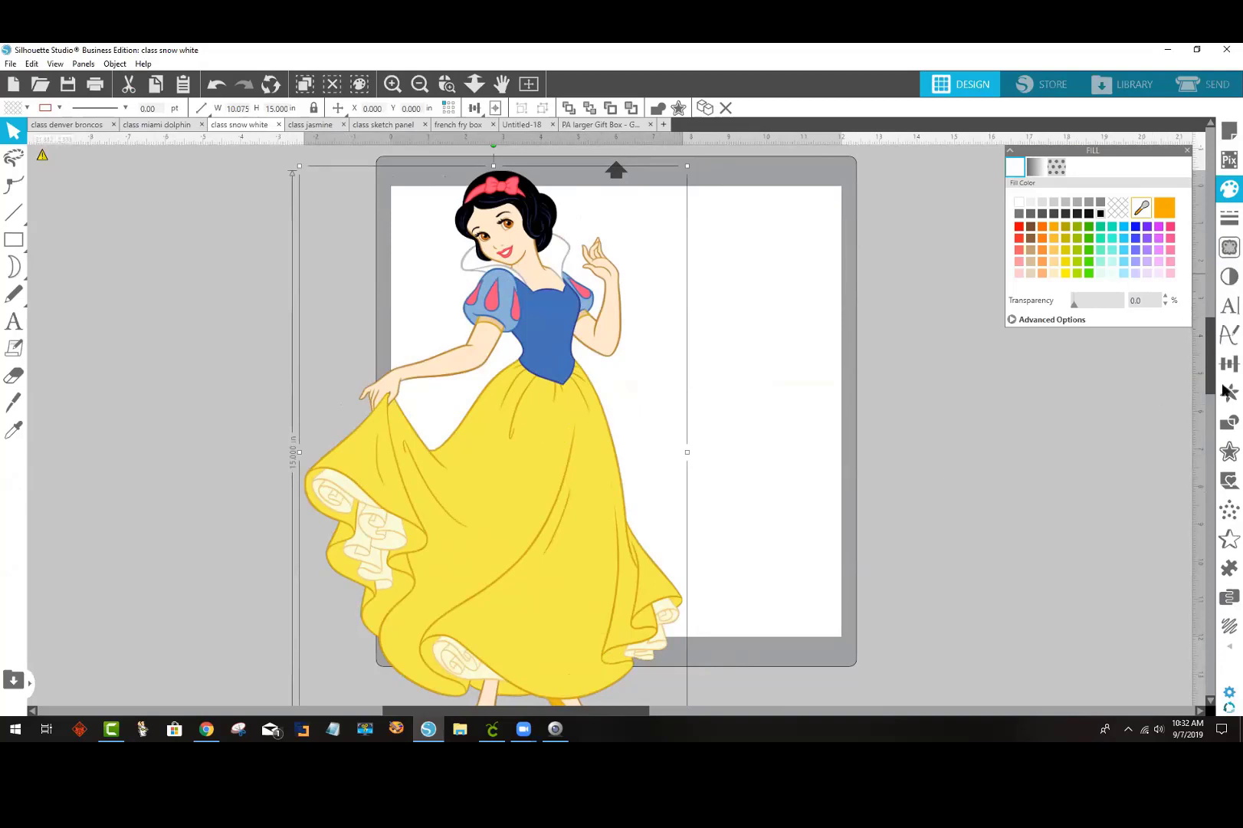
Step: Try a 0.125 in offset around the untraced Snow White image, and undo it
{"action": "left_click", "coordinate": [1225, 456]}
{"action": "left_click", "coordinate": [1039, 184]}
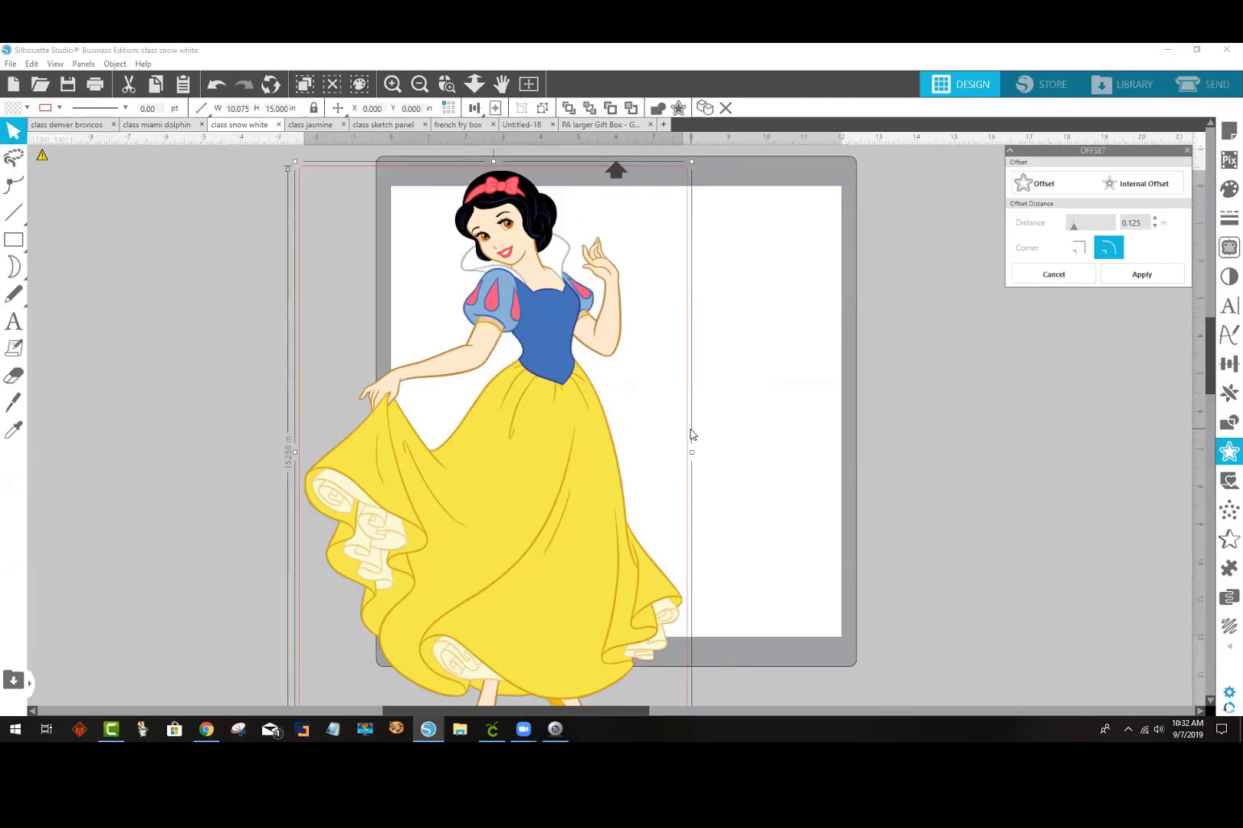
{"action": "left_click", "coordinate": [218, 88]}
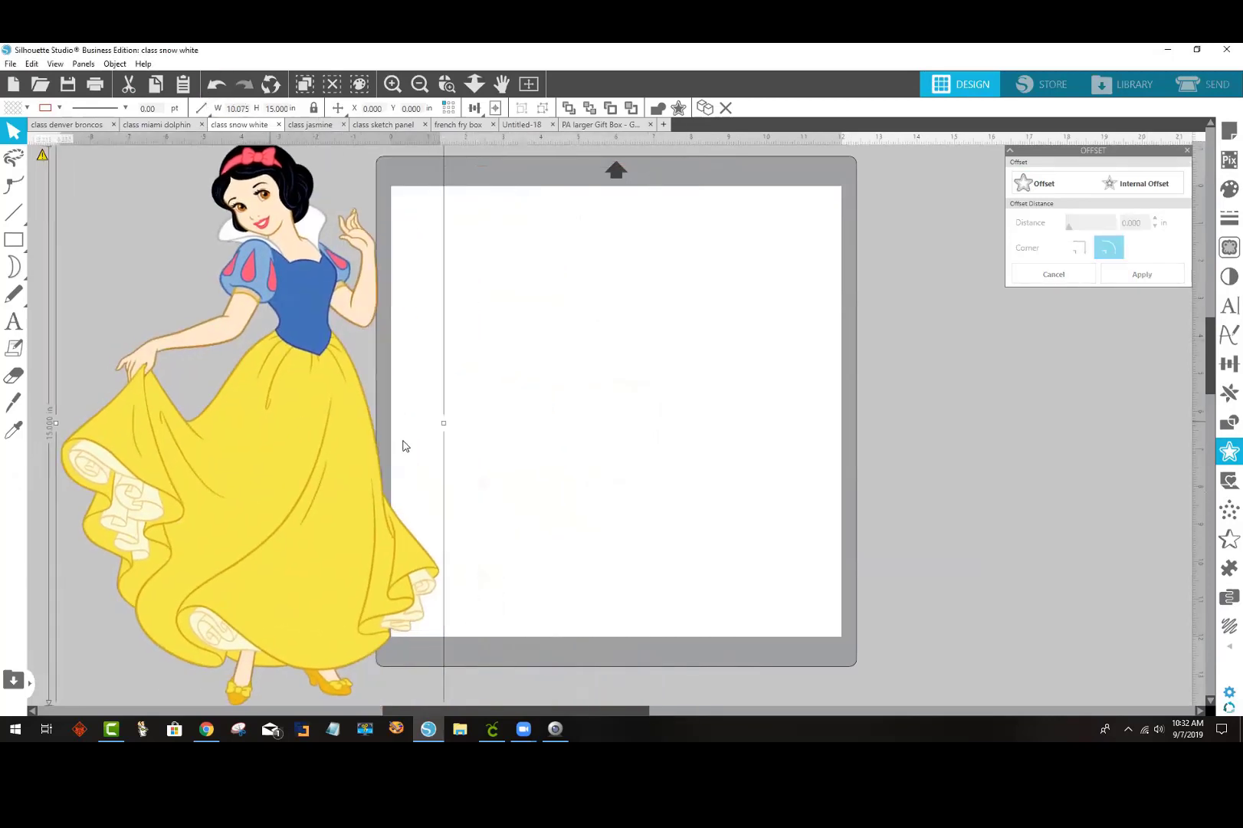
Step: Move the Snow White image back over the page and select a trace area about 12.25 in wide enclosing the whole figure
{"action": "left_click_drag", "start_coordinate": [443, 445], "coordinate": [521, 438]}
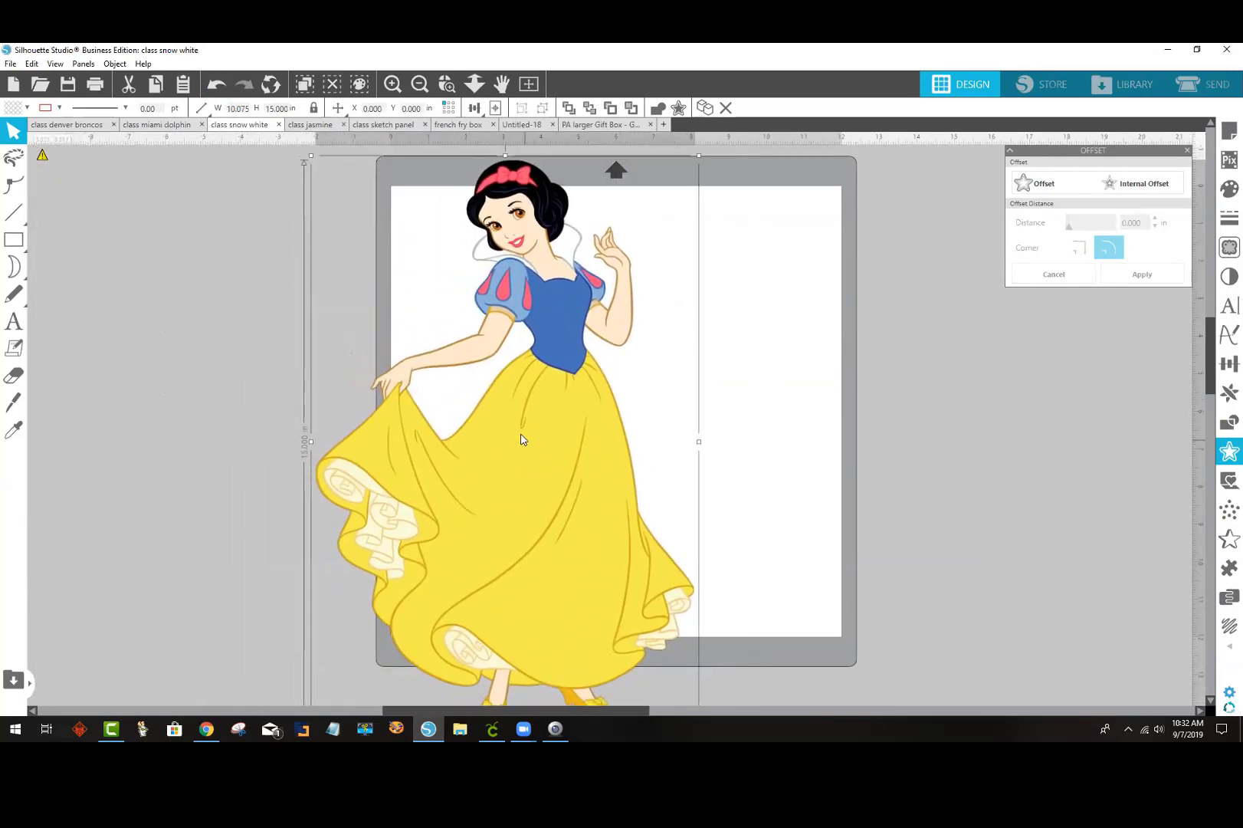
{"action": "left_click", "coordinate": [419, 84]}
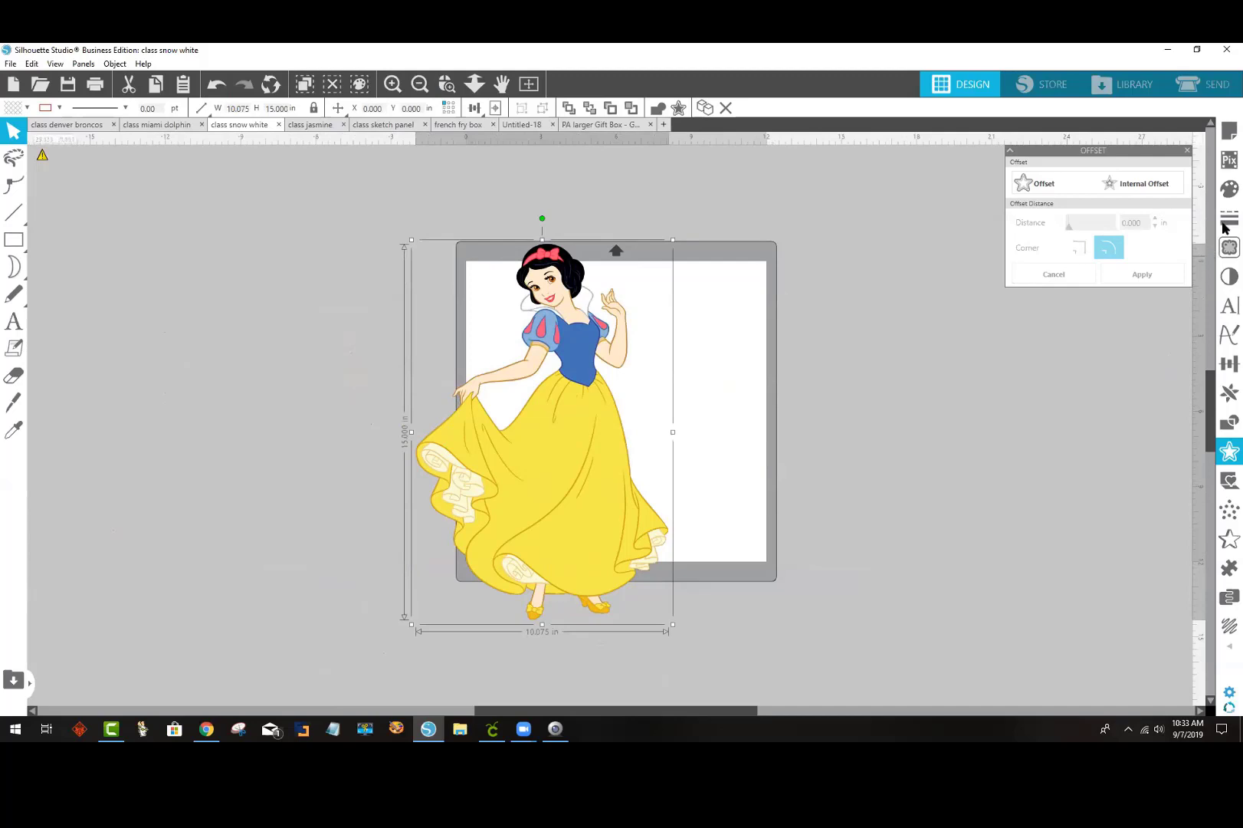
{"action": "left_click", "coordinate": [1226, 247]}
{"action": "left_click", "coordinate": [1064, 205]}
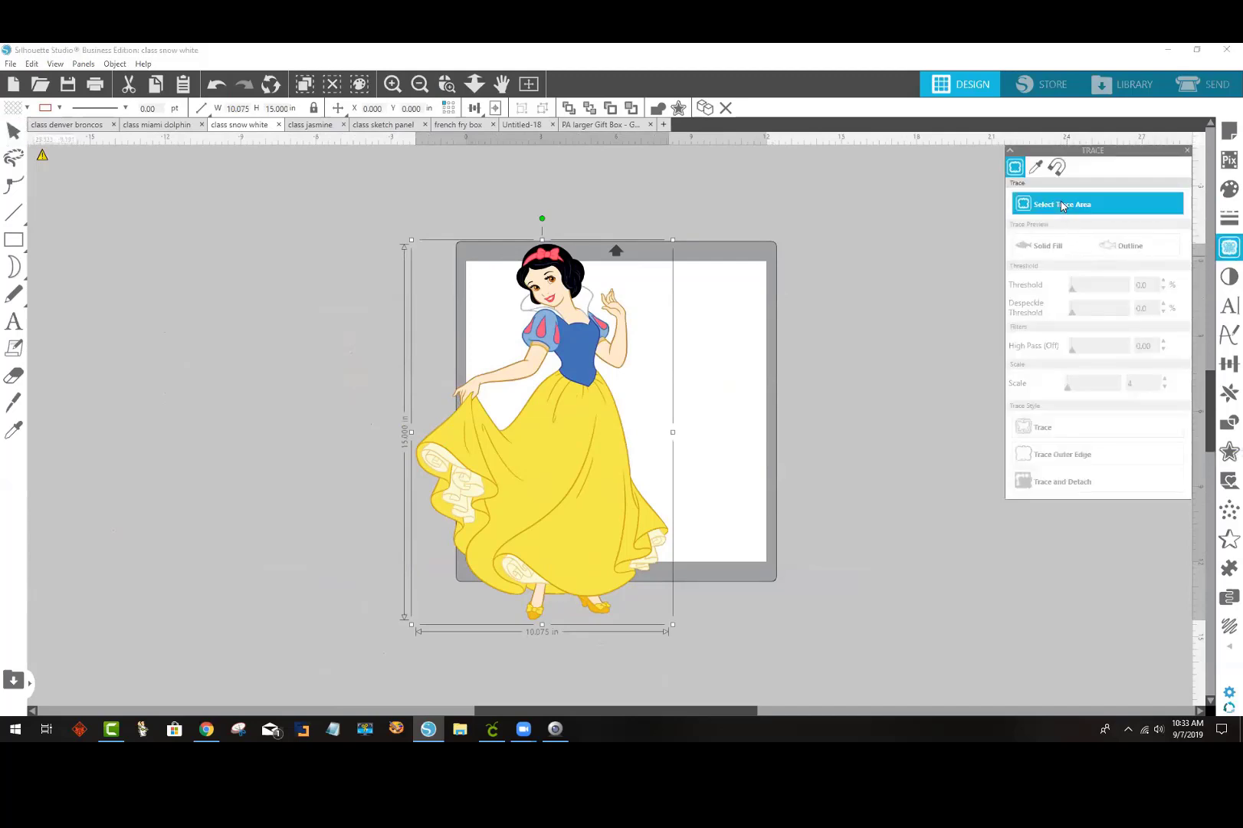
{"action": "left_click_drag", "start_coordinate": [430, 236], "coordinate": [385, 217]}
{"action": "left_click_drag", "start_coordinate": [602, 321], "coordinate": [696, 648]}
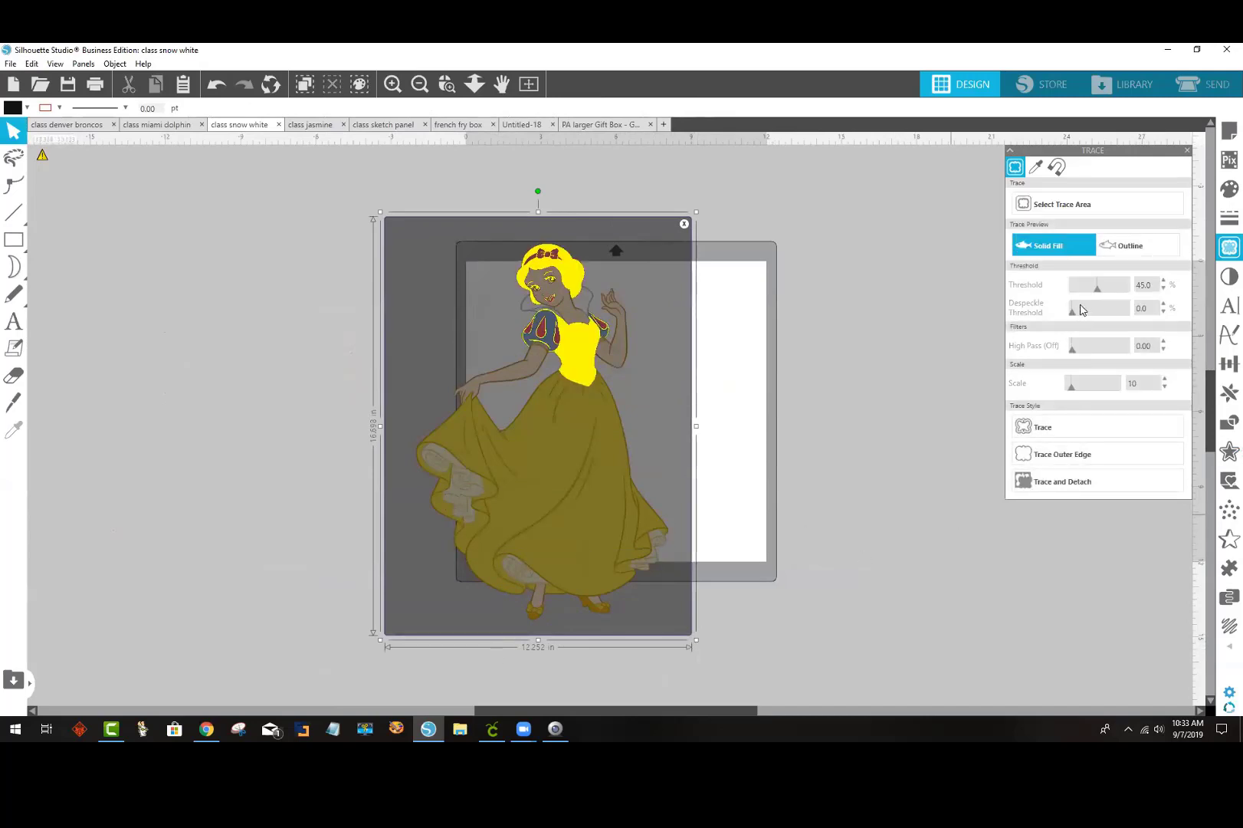
Step: Raise the trace threshold to 86% and apply Trace and Detach to the Snow White figure
{"action": "left_click", "coordinate": [1108, 287]}
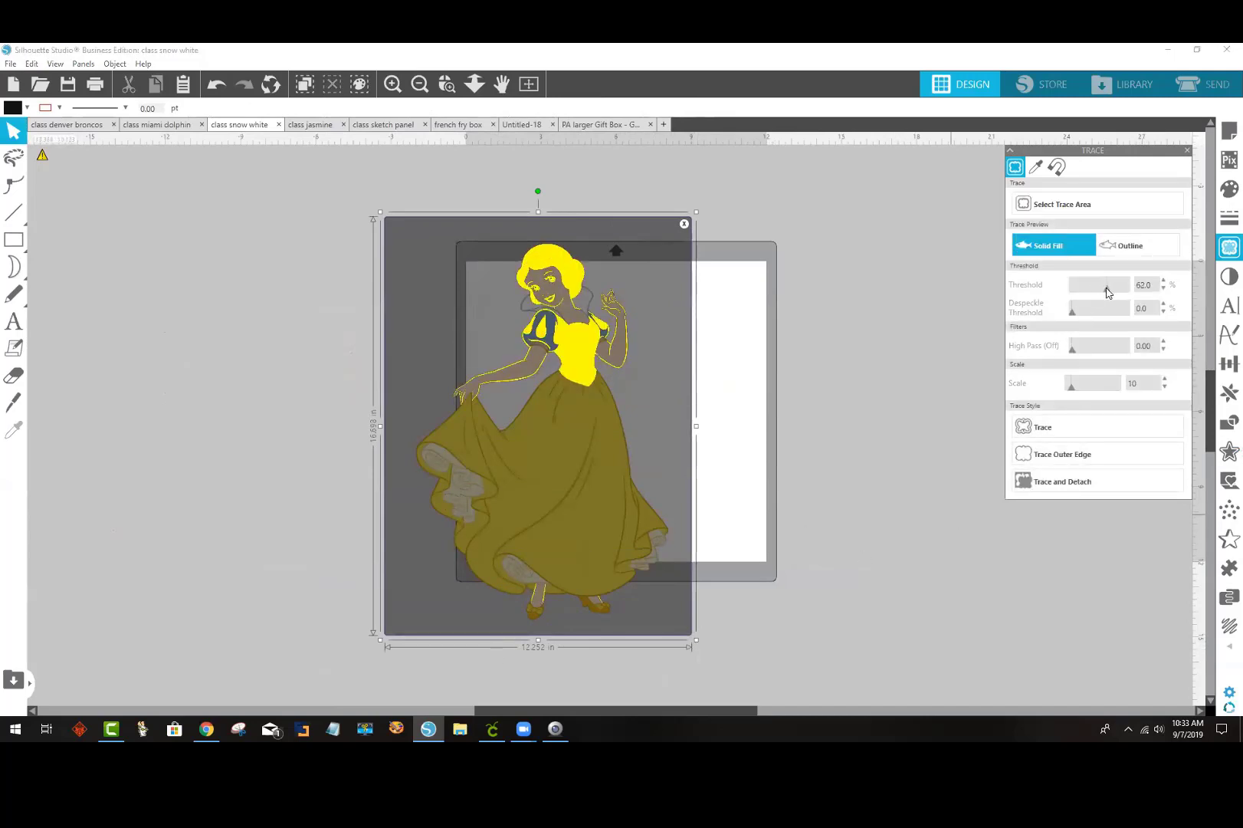
{"action": "left_click_drag", "start_coordinate": [1107, 289], "coordinate": [1112, 292]}
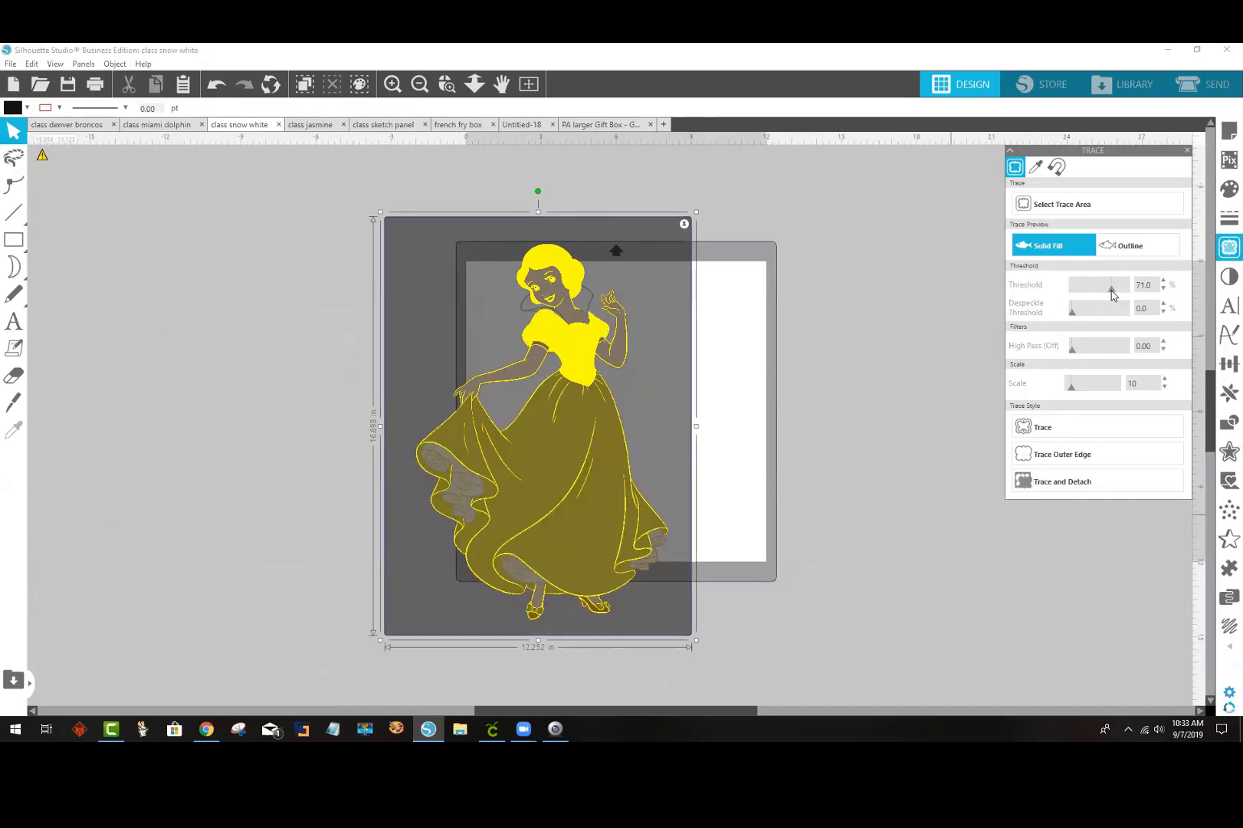
{"action": "left_click", "coordinate": [1117, 290]}
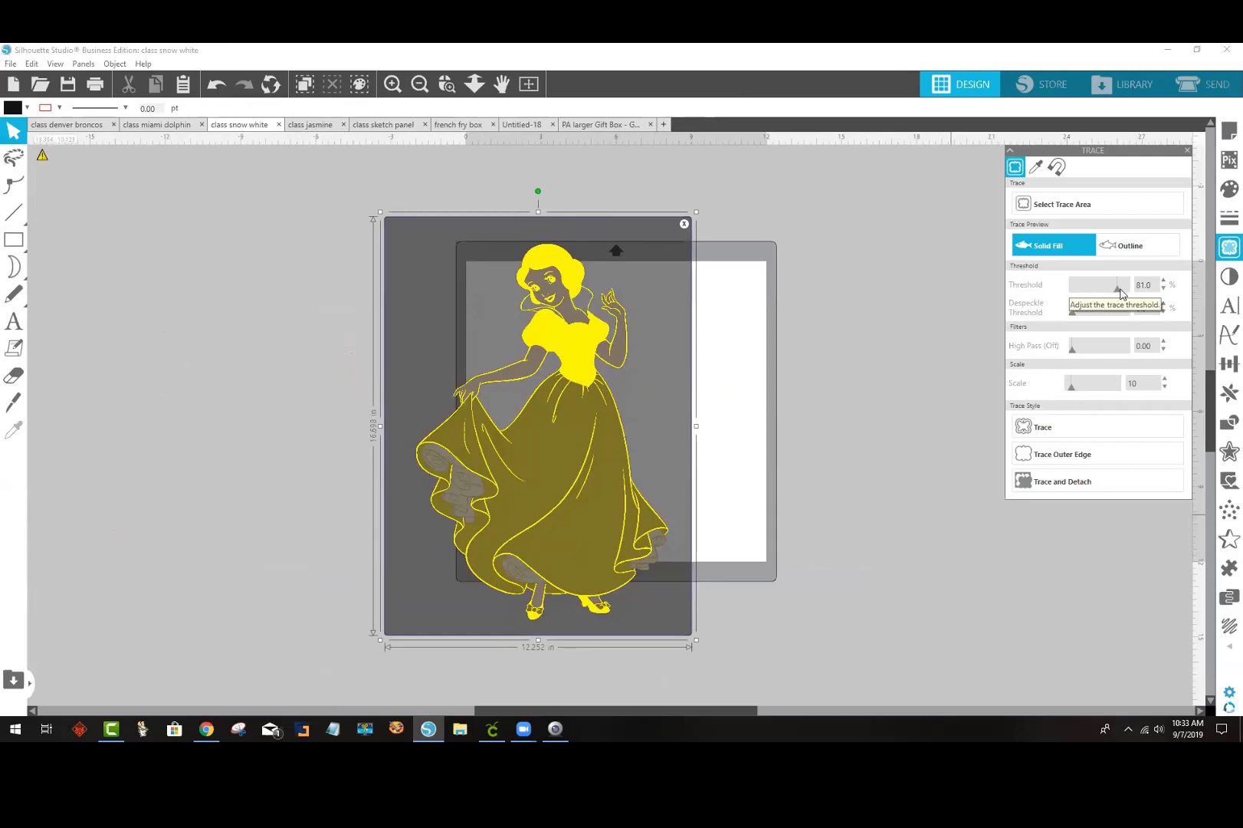
{"action": "left_click", "coordinate": [1121, 290]}
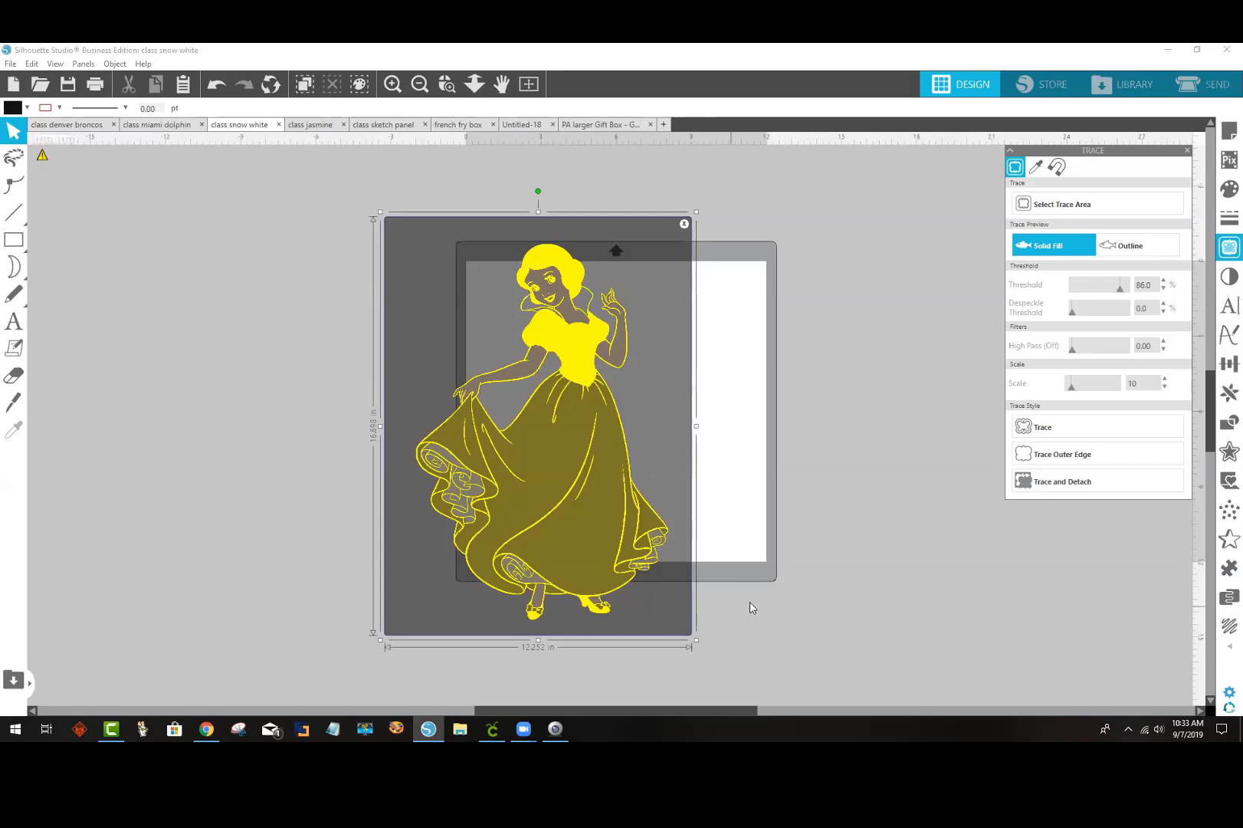
{"action": "left_click", "coordinate": [1105, 488]}
Step: Separate the detached Snow White figure from the leftover image remnants and place the figure back over the page
{"action": "mouse_move", "coordinate": [605, 514]}
{"action": "left_mouse_down"}
{"action": "mouse_move", "coordinate": [559, 540]}
{"action": "mouse_move", "coordinate": [872, 594]}
{"action": "mouse_move", "coordinate": [986, 595]}
{"action": "left_mouse_up"}
{"action": "left_click_drag", "start_coordinate": [673, 661], "coordinate": [384, 308]}
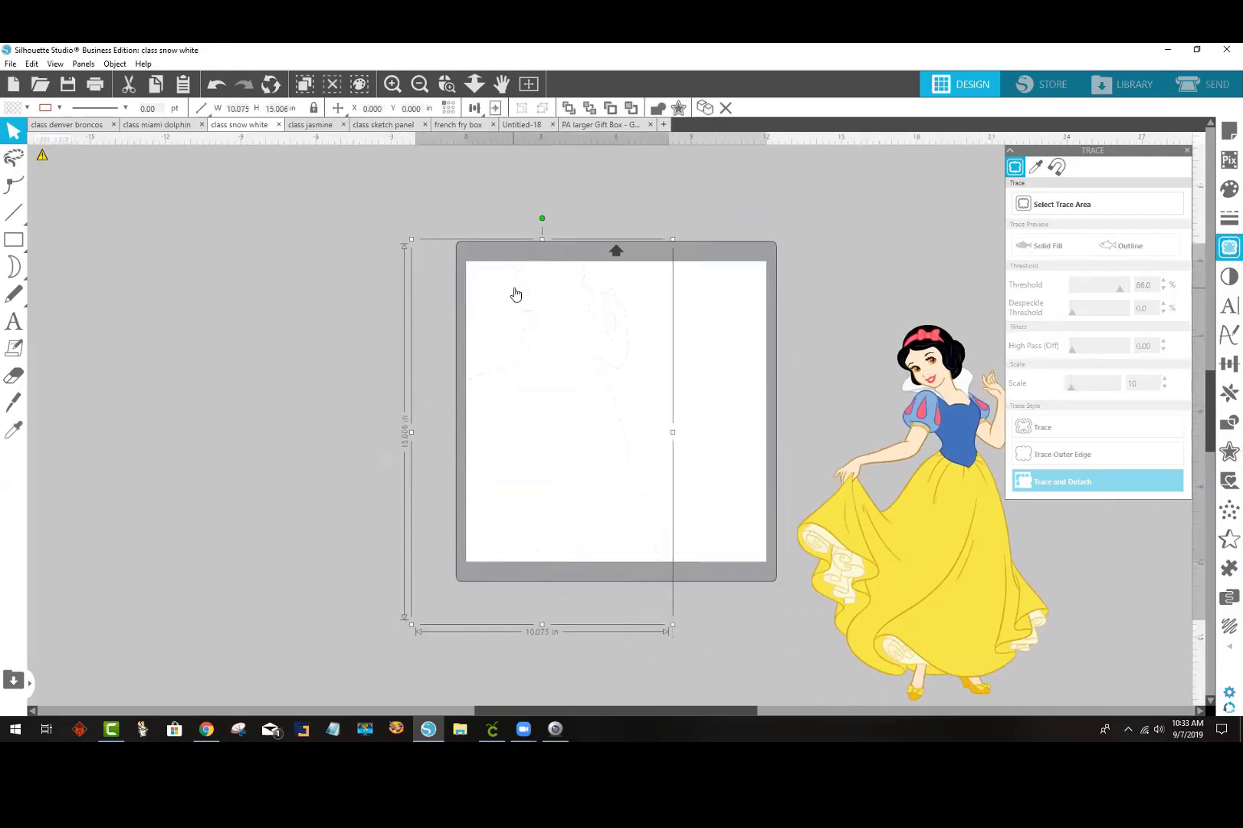
{"action": "mouse_move", "coordinate": [518, 290]}
{"action": "left_mouse_down"}
{"action": "mouse_move", "coordinate": [419, 209]}
{"action": "mouse_move", "coordinate": [250, 244]}
{"action": "mouse_move", "coordinate": [414, 260]}
{"action": "left_mouse_up"}
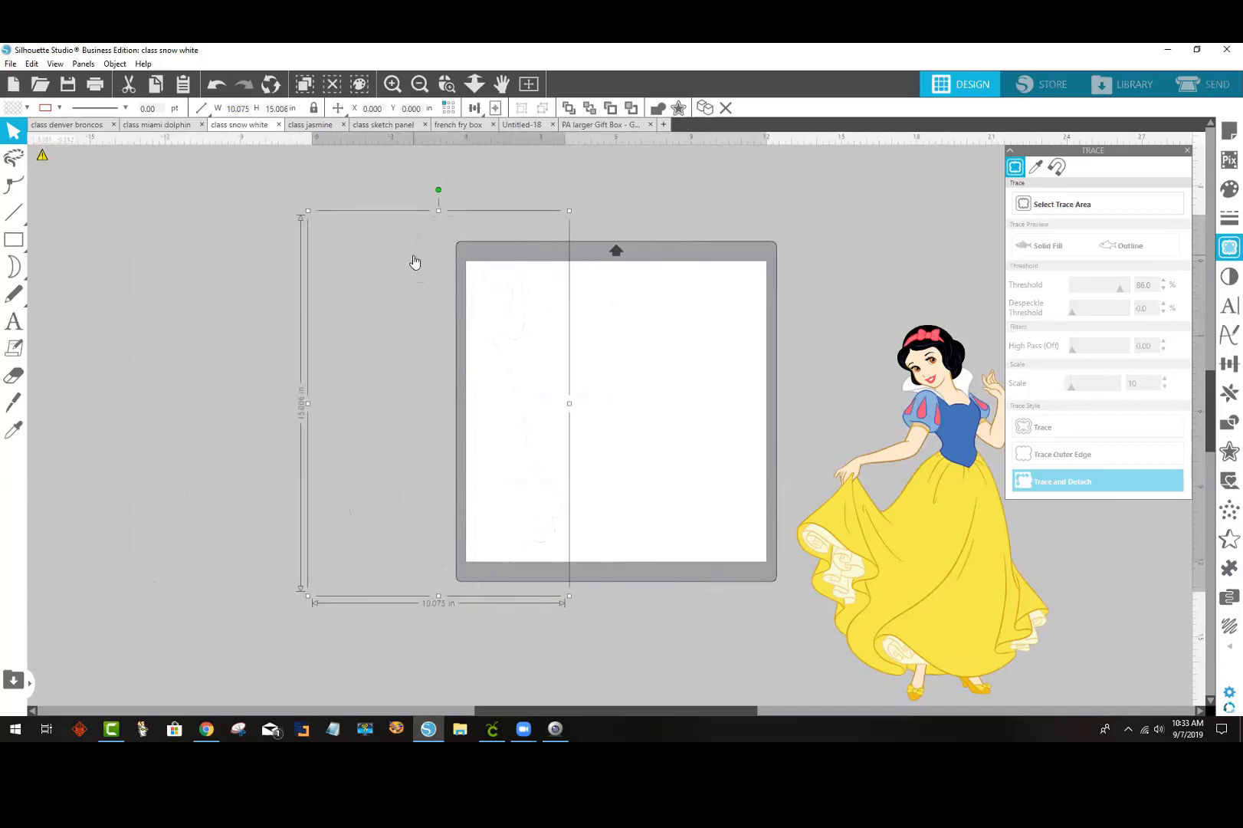
{"action": "left_click", "coordinate": [414, 263]}
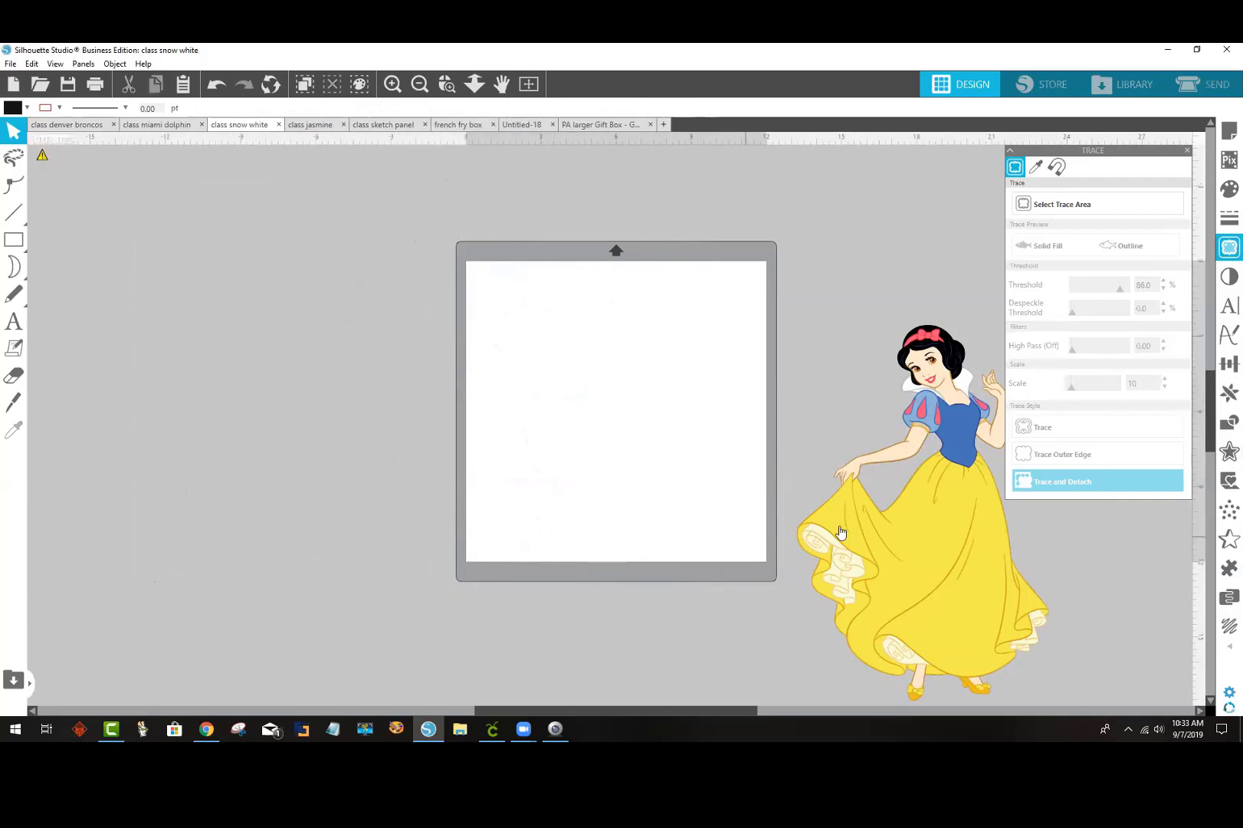
{"action": "mouse_move", "coordinate": [938, 543]}
{"action": "left_mouse_down"}
{"action": "mouse_move", "coordinate": [560, 475]}
{"action": "mouse_move", "coordinate": [536, 439]}
{"action": "mouse_move", "coordinate": [570, 411]}
{"action": "mouse_move", "coordinate": [544, 404]}
{"action": "left_mouse_up"}
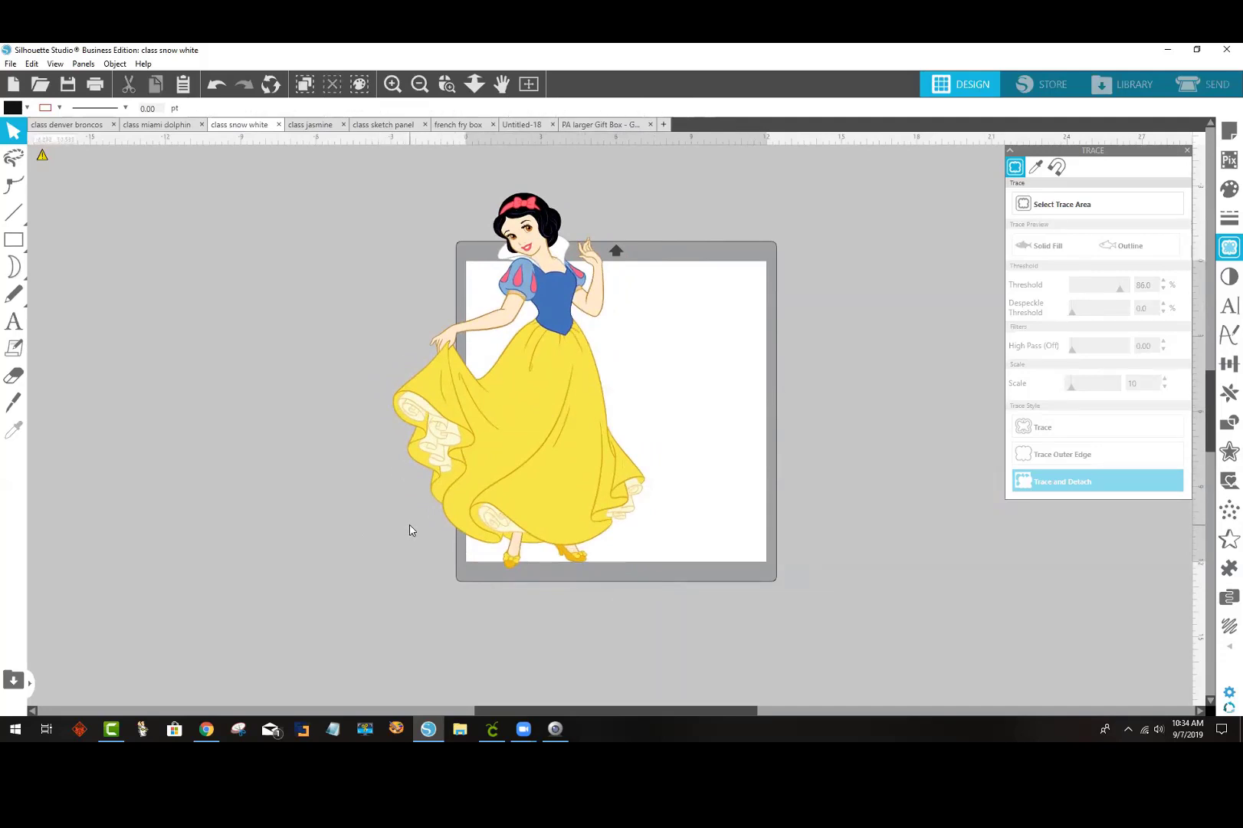
Step: Create a 0.125 in offset around the detached Snow White figure and fill the offset shape white
{"action": "left_click", "coordinate": [562, 481]}
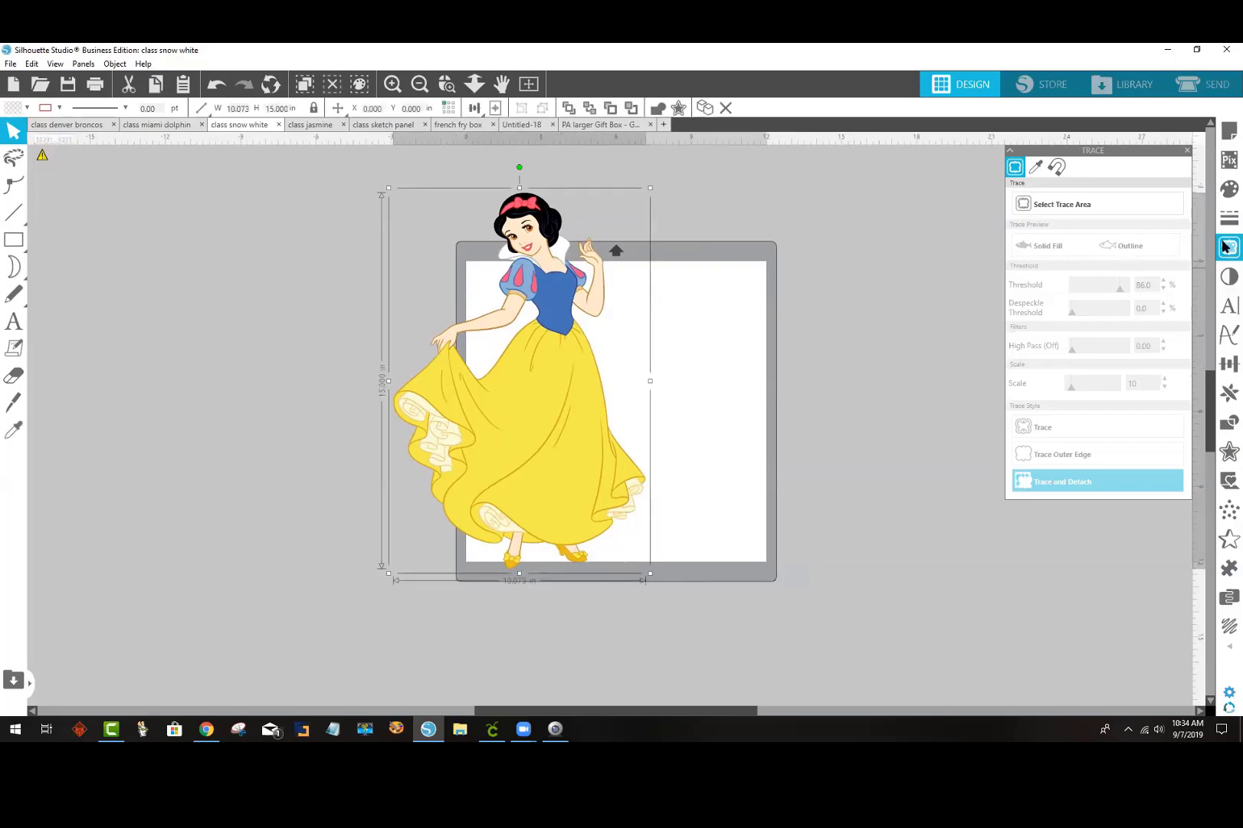
{"action": "left_click", "coordinate": [1227, 455]}
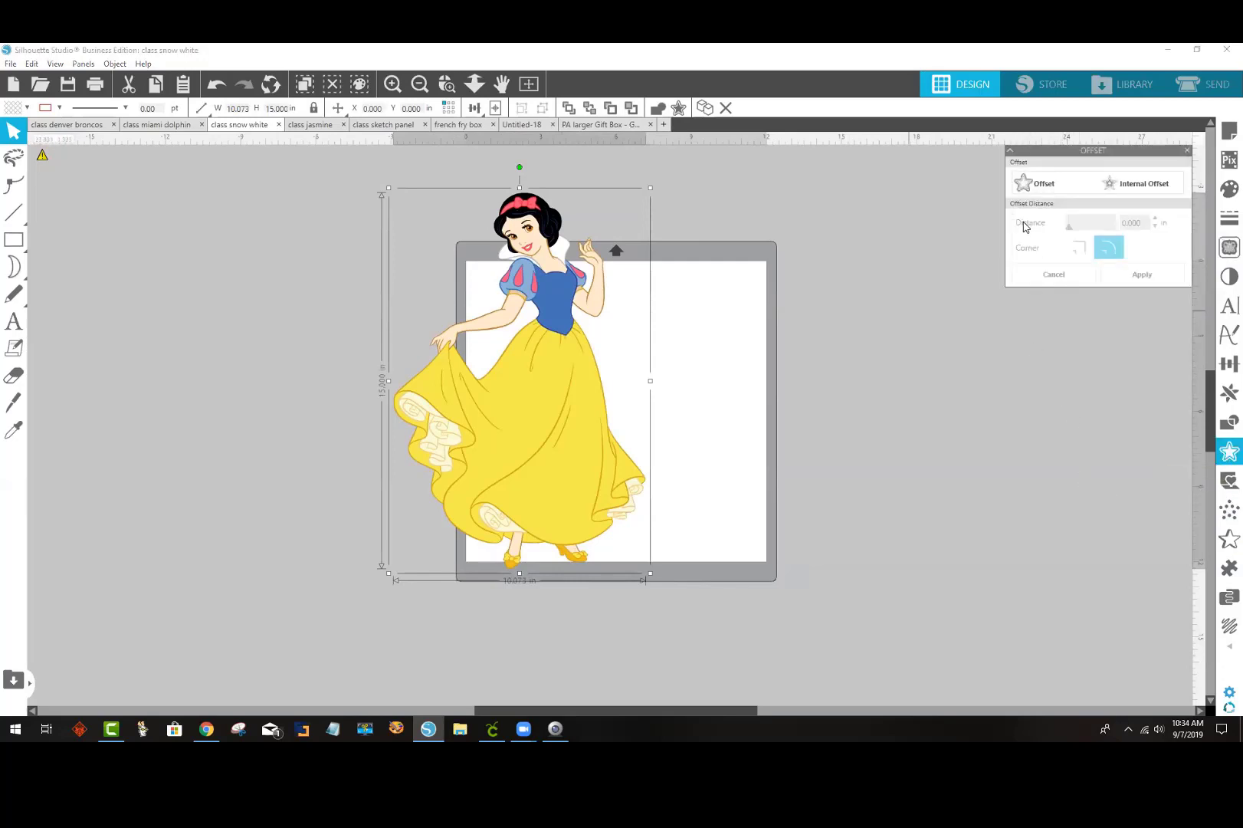
{"action": "left_click", "coordinate": [1053, 187]}
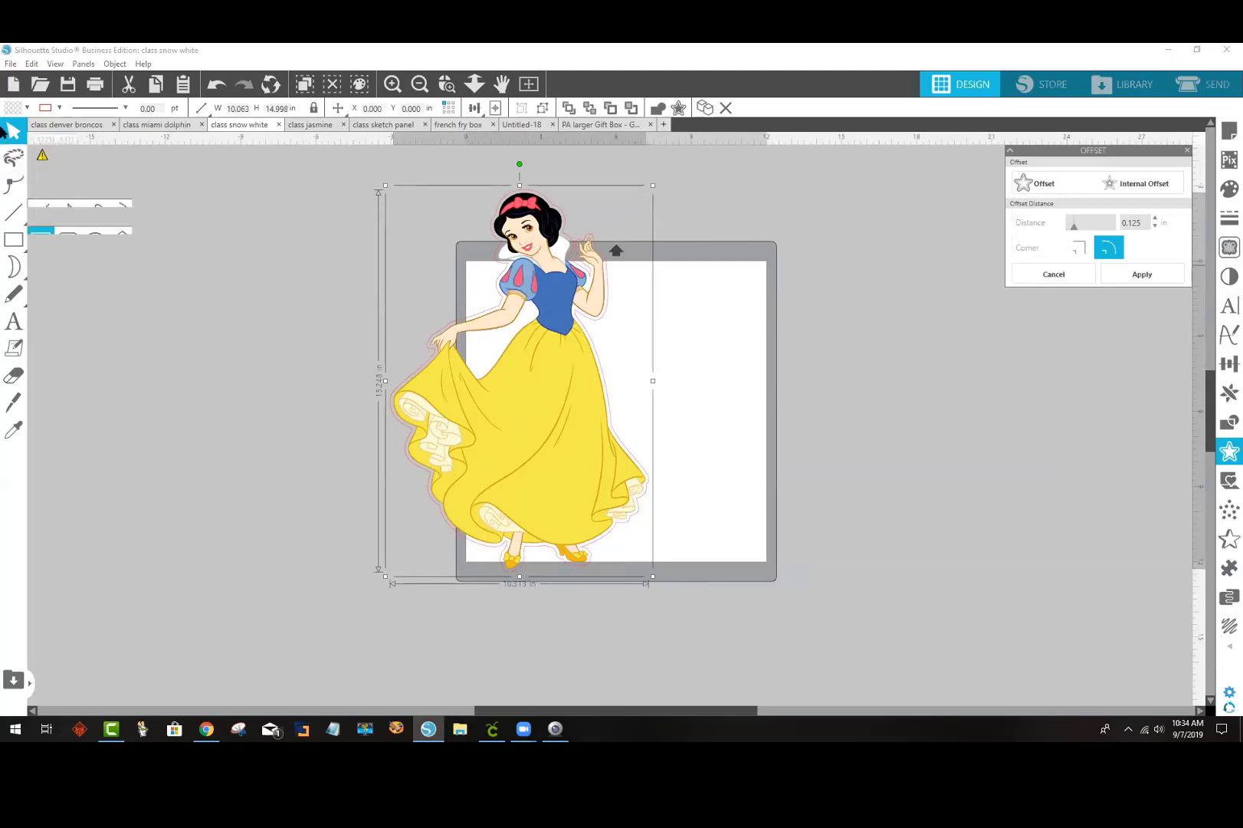
{"action": "left_click", "coordinate": [27, 108]}
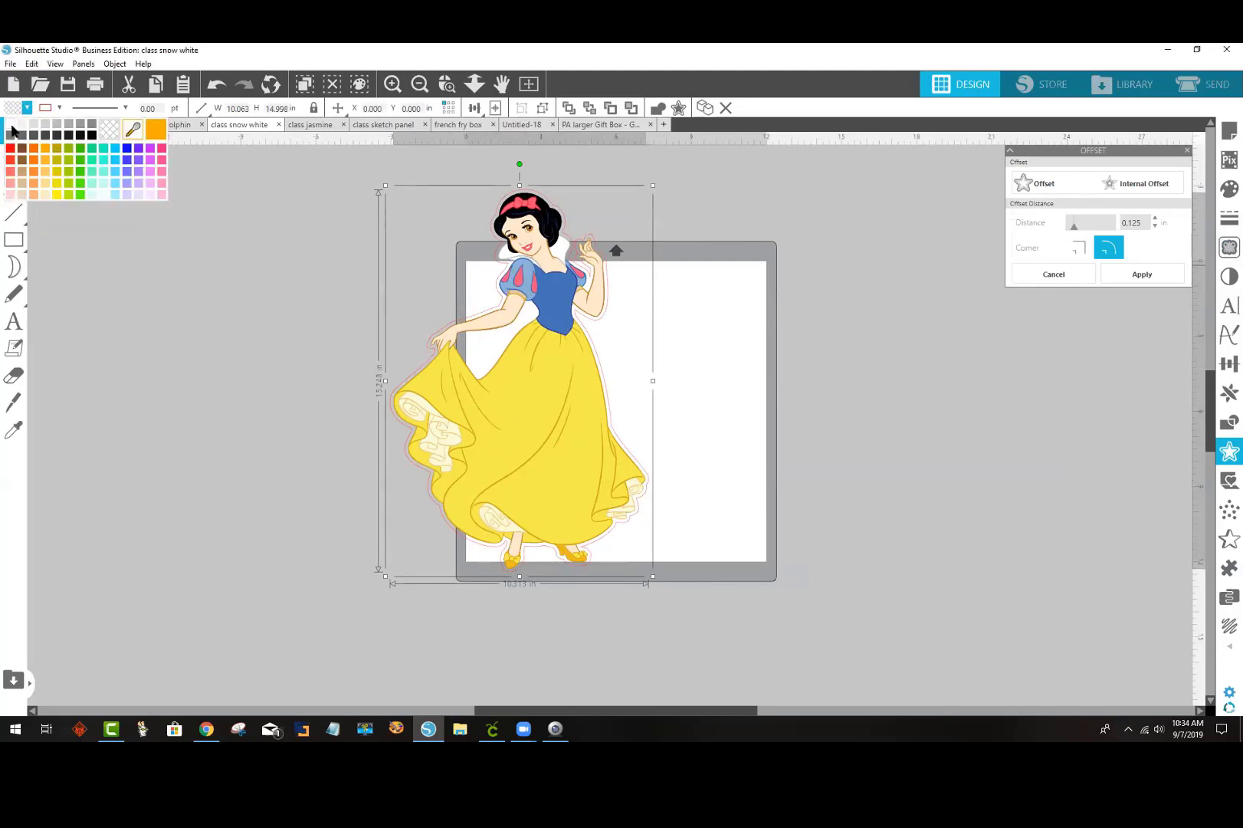
{"action": "left_click", "coordinate": [10, 125]}
{"action": "left_click_drag", "start_coordinate": [489, 433], "coordinate": [577, 435]}
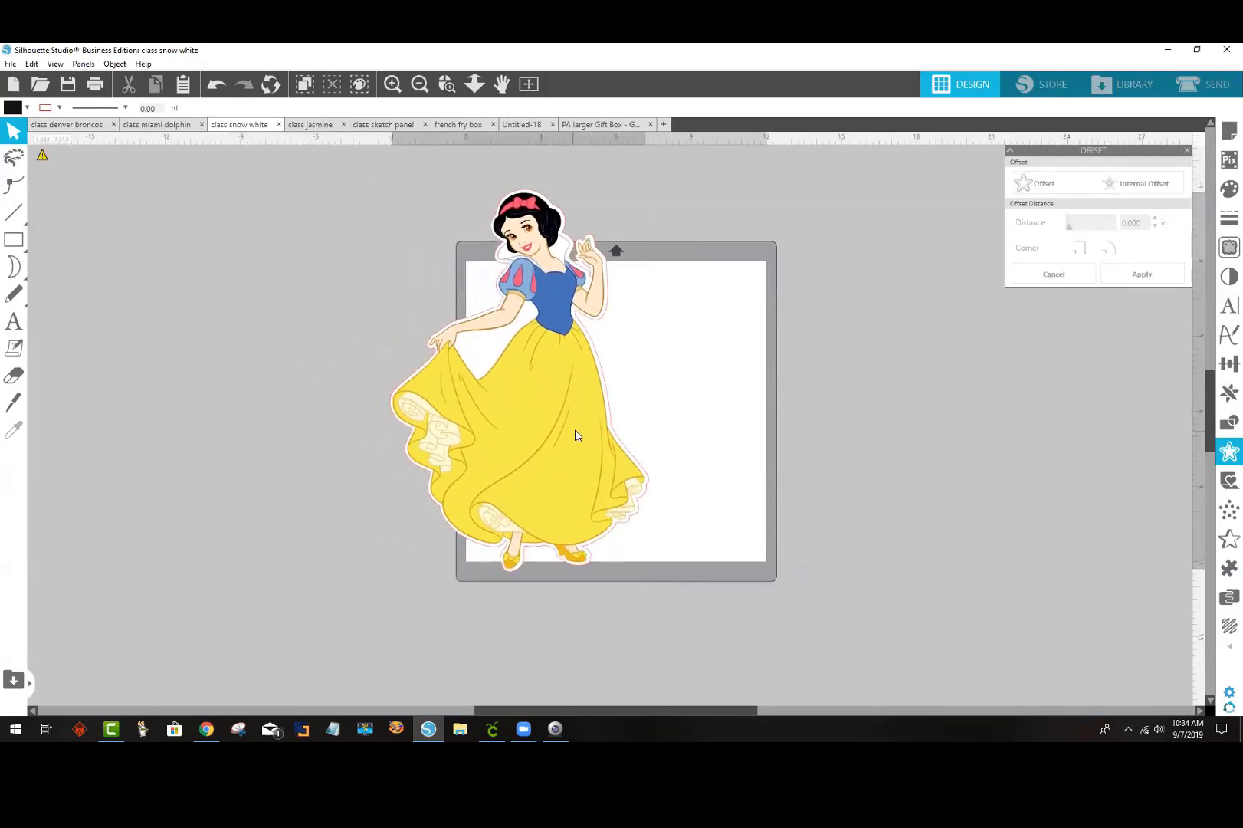
Step: Move the Snow White figure together with its white offset off the page, into the empty area to the page's left
{"action": "left_click_drag", "start_coordinate": [716, 597], "coordinate": [238, 405]}
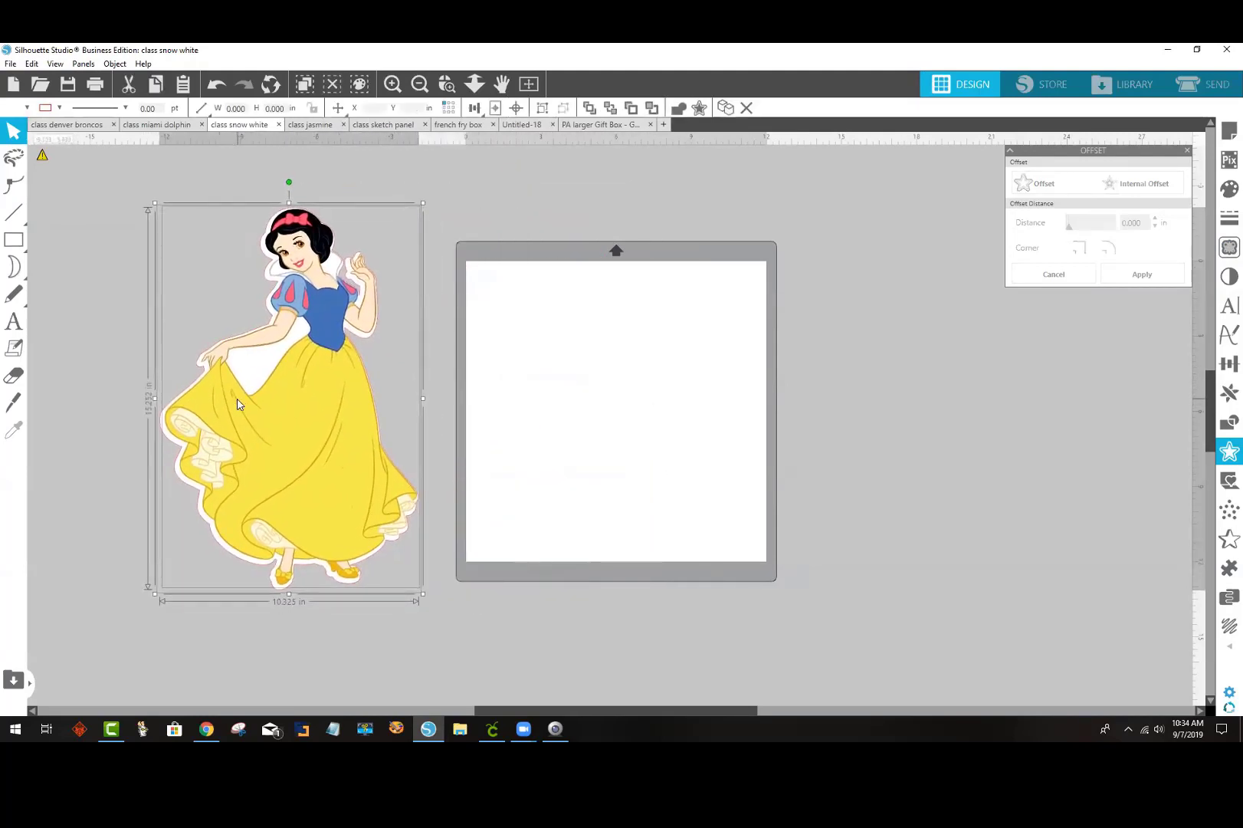
{"action": "left_click", "coordinate": [439, 360]}
{"action": "left_click", "coordinate": [341, 395]}
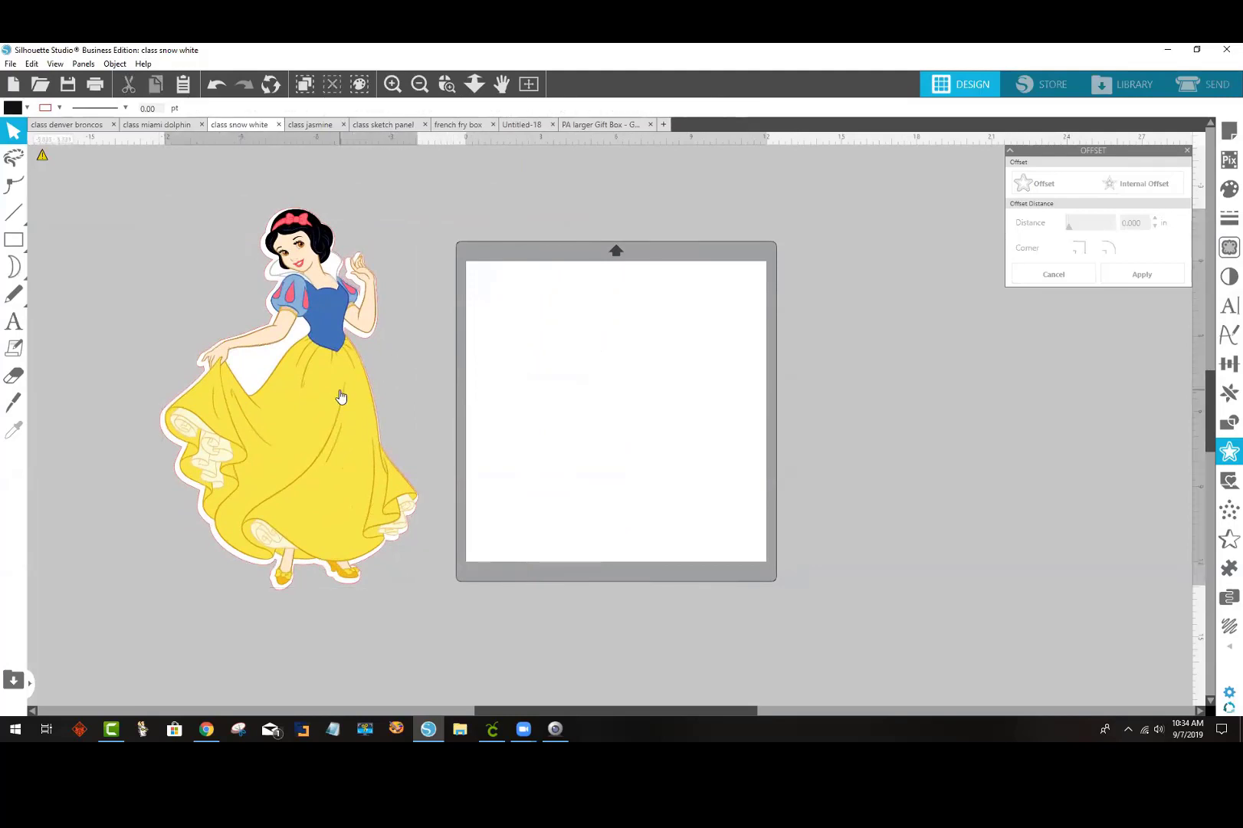
{"action": "double_click", "coordinate": [330, 396]}
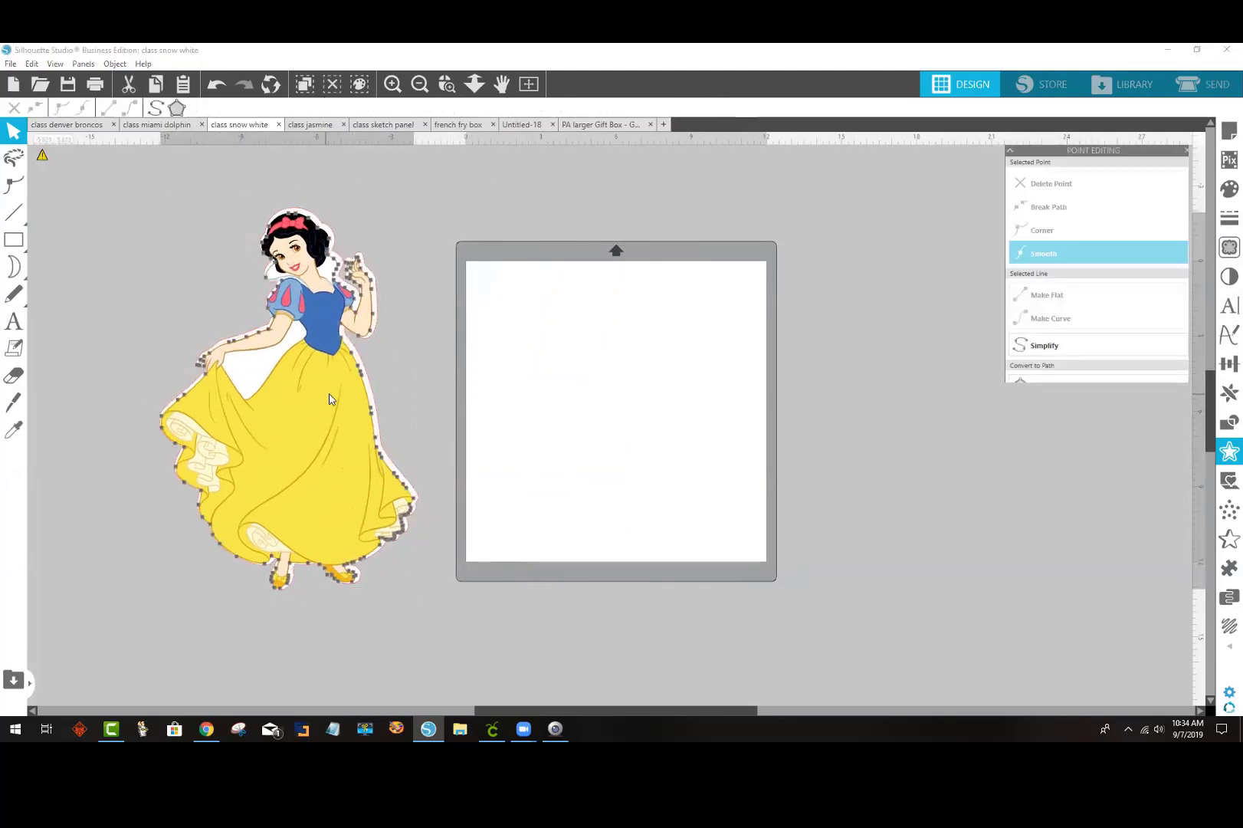
{"action": "left_click", "coordinate": [414, 338]}
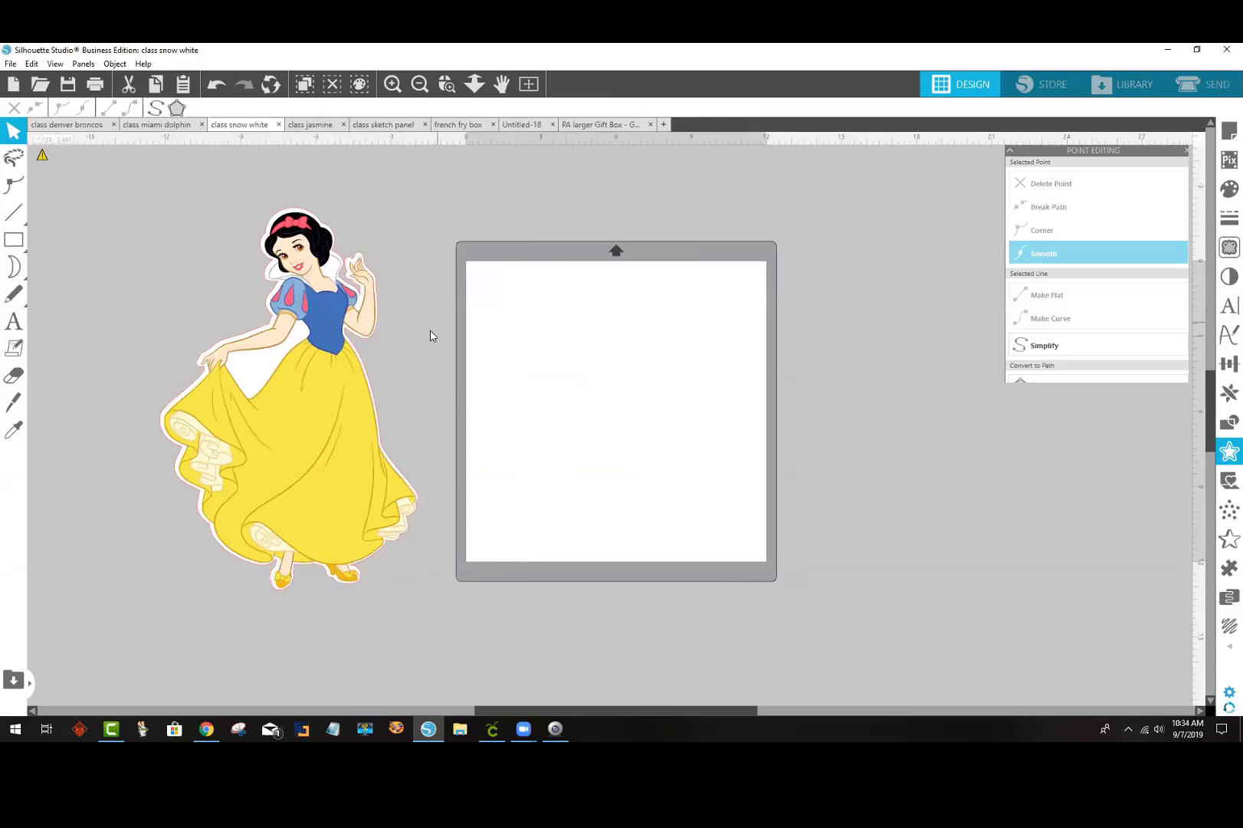
{"action": "left_click", "coordinate": [310, 390]}
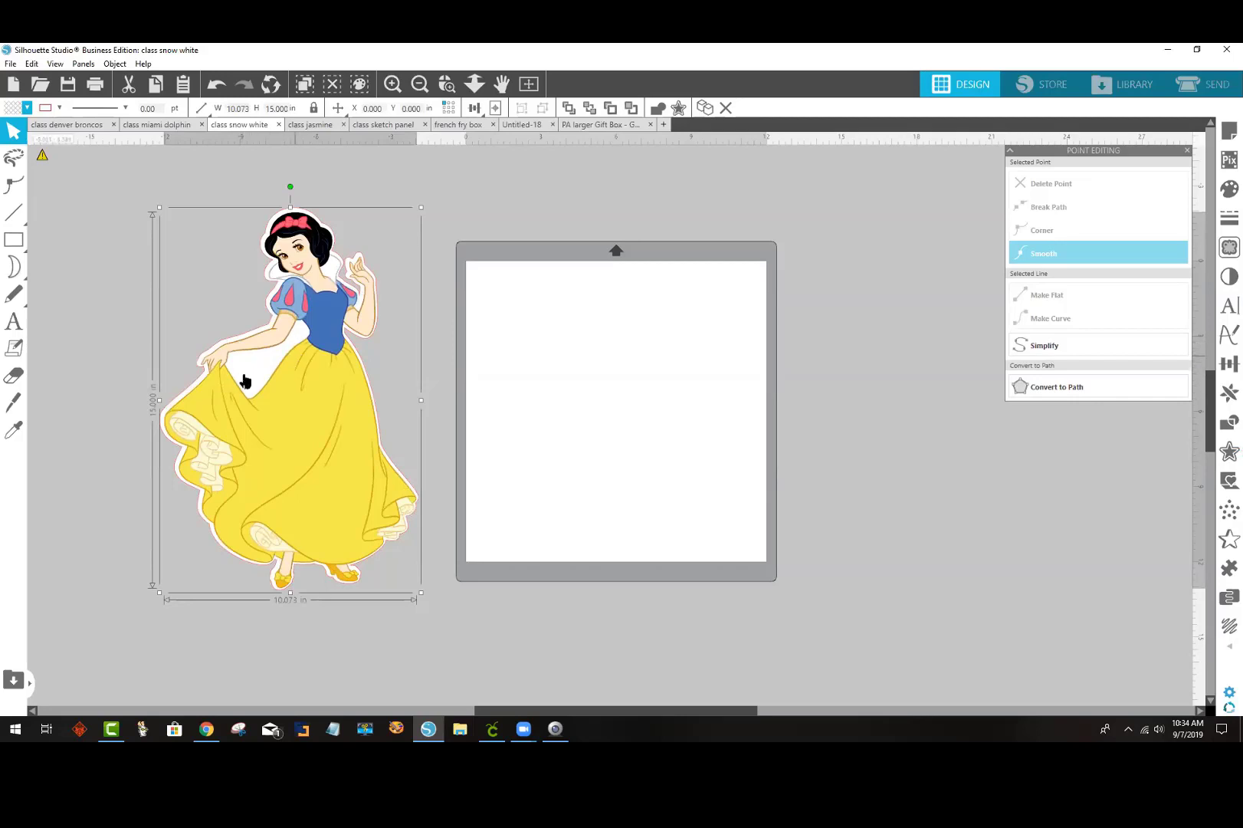
{"action": "left_click", "coordinate": [573, 622]}
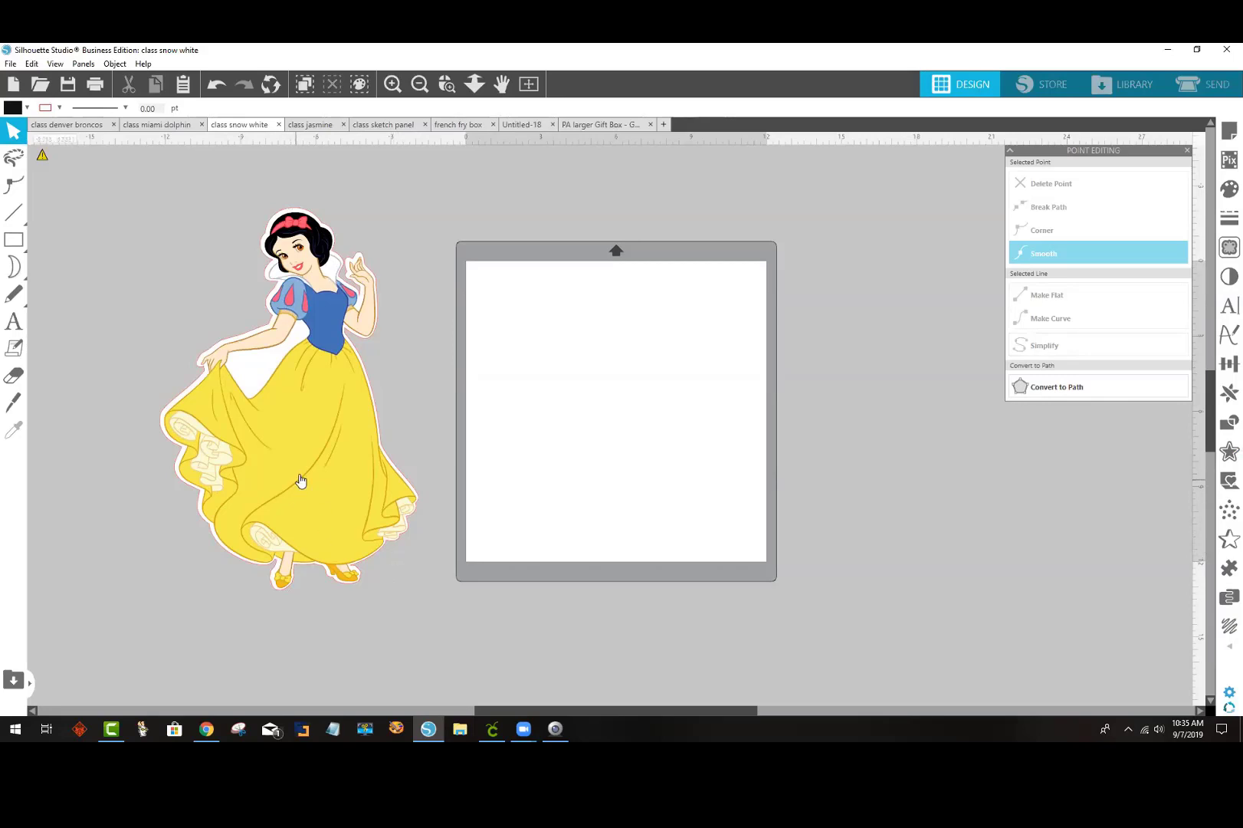
Step: Try flipping the Snow White figure vertically over its white offset, and undo the flip
{"action": "left_click_drag", "start_coordinate": [310, 469], "coordinate": [569, 470]}
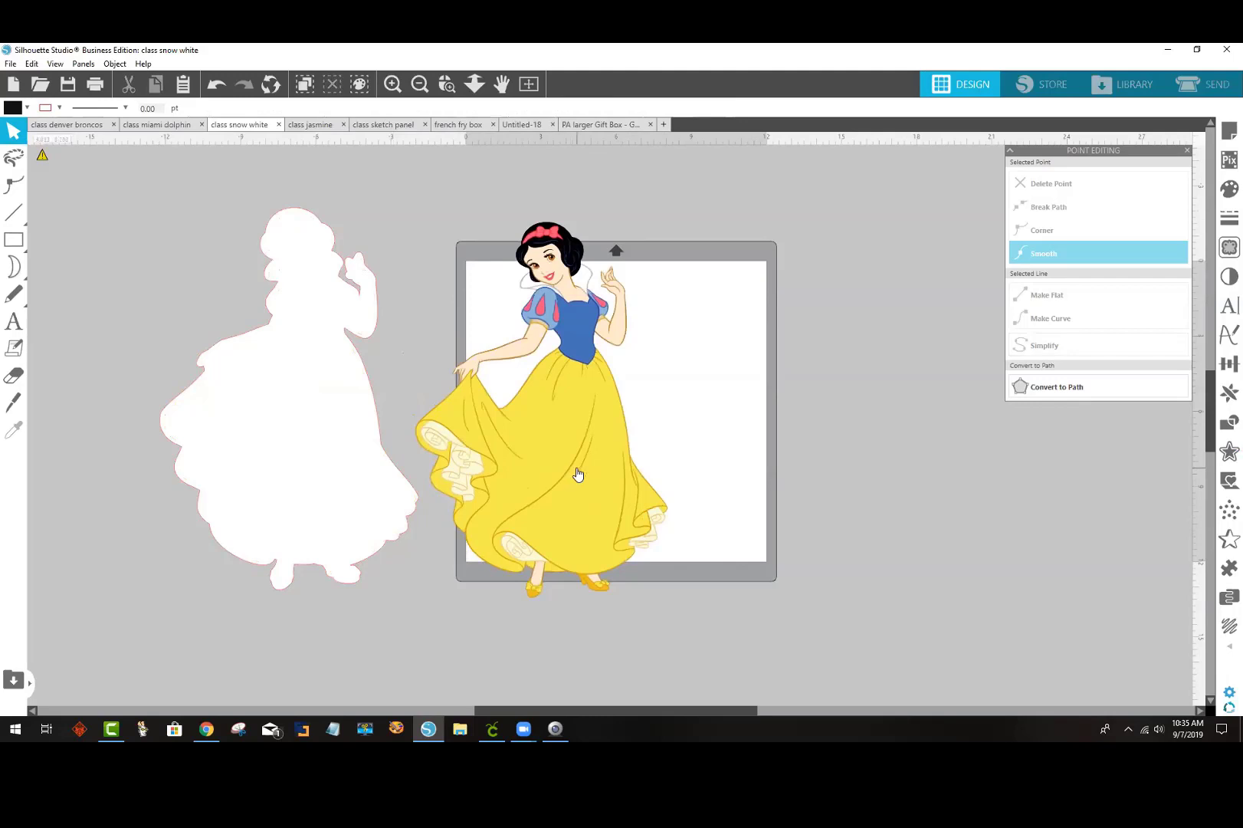
{"action": "right_click", "coordinate": [578, 474]}
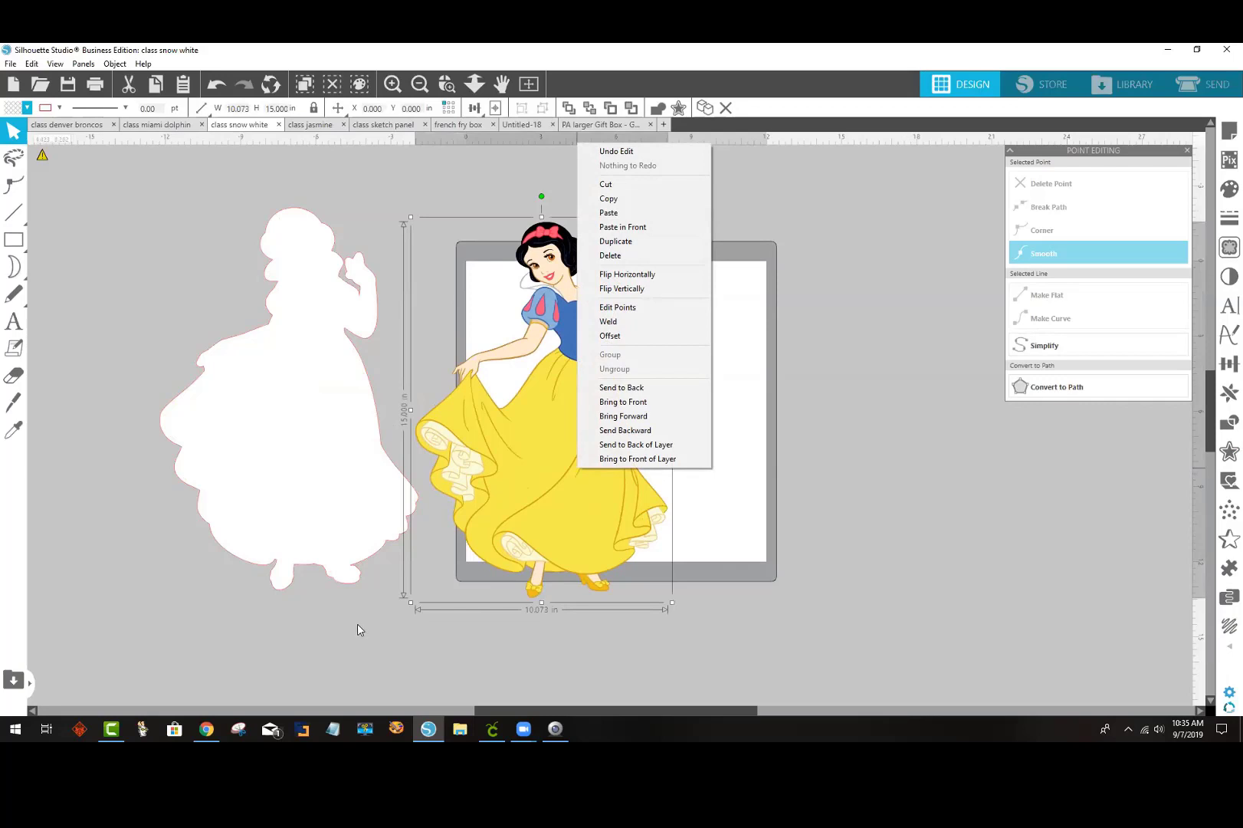
{"action": "left_click_drag", "start_coordinate": [508, 508], "coordinate": [259, 499]}
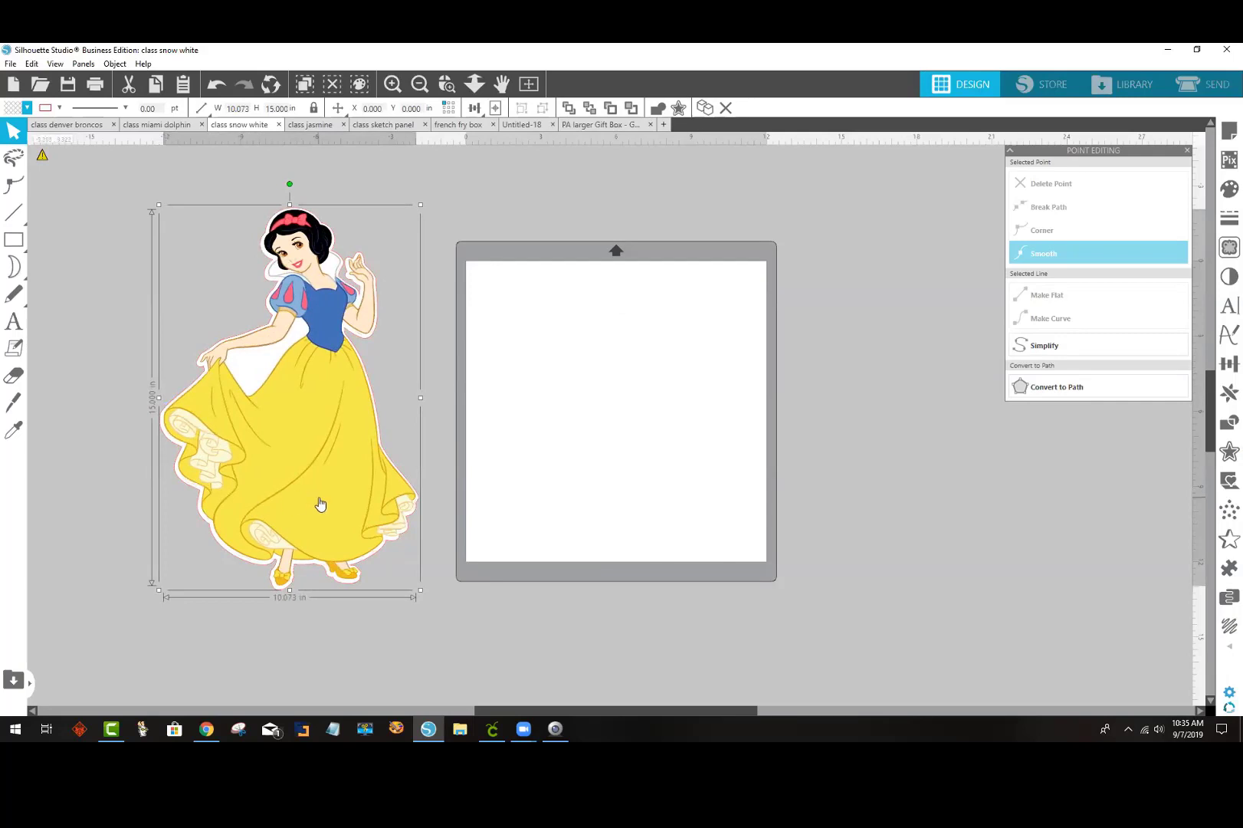
{"action": "right_click", "coordinate": [327, 454]}
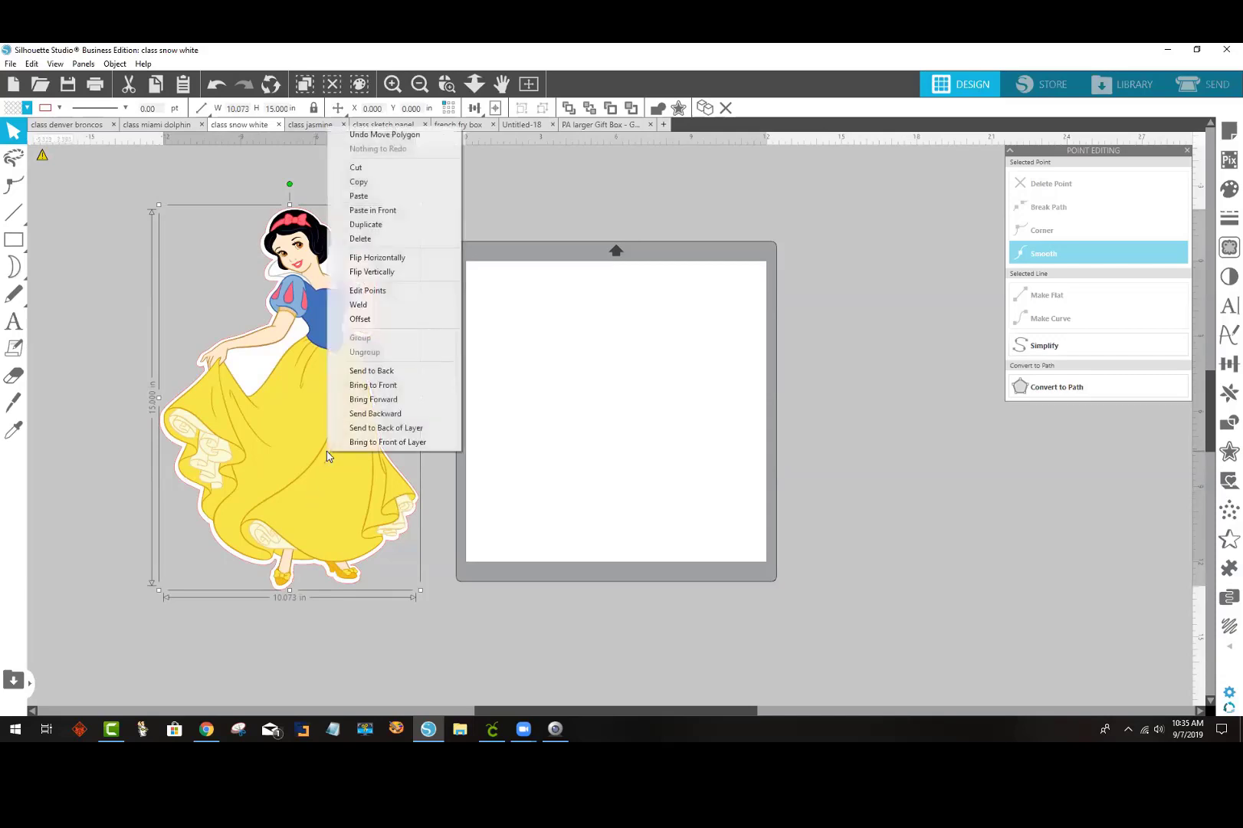
{"action": "left_click", "coordinate": [367, 274]}
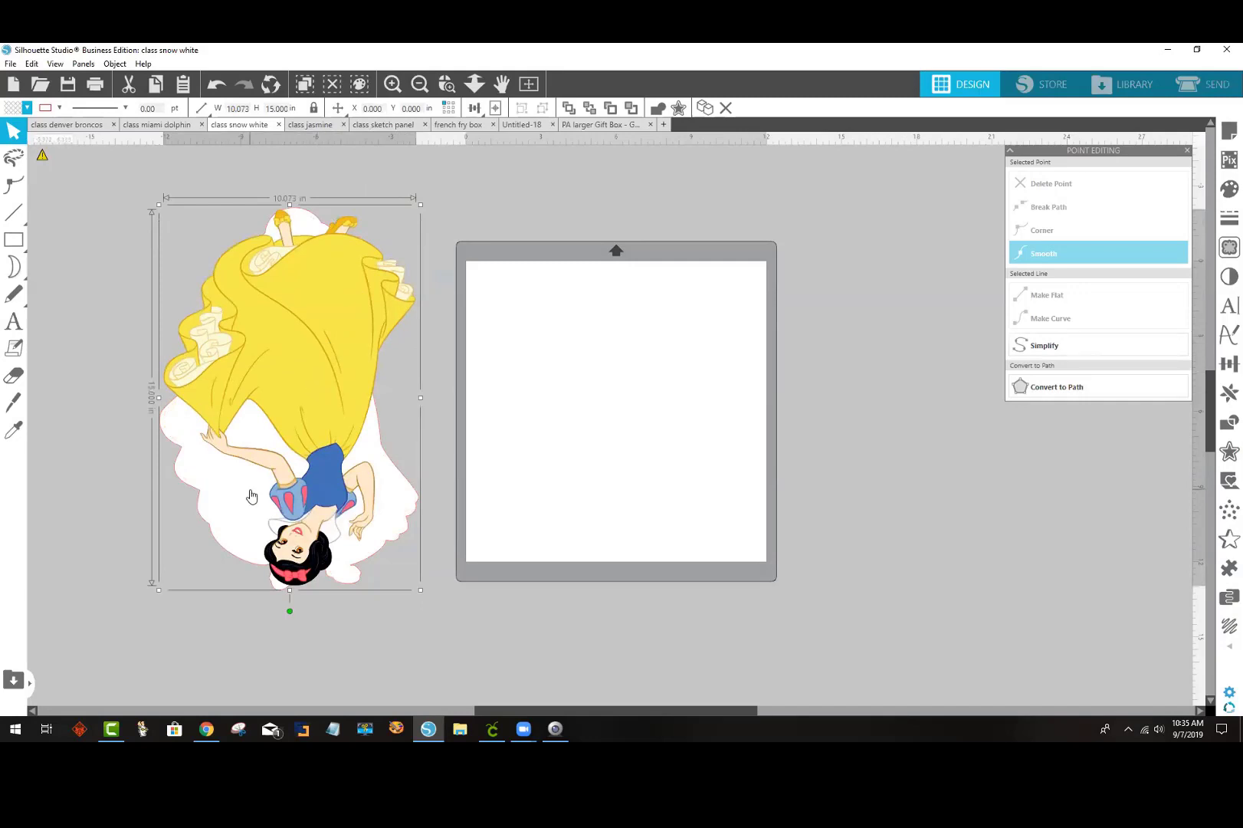
{"action": "right_click", "coordinate": [305, 377]}
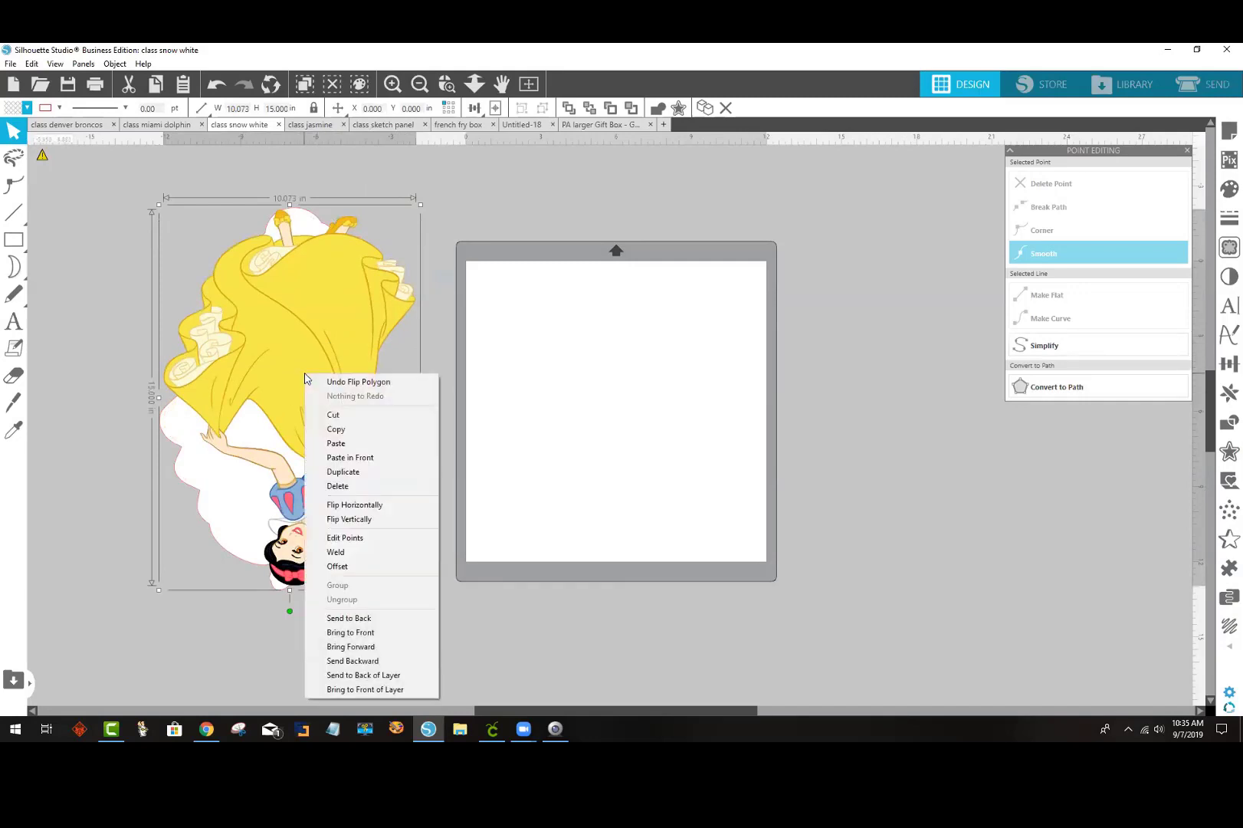
{"action": "left_click", "coordinate": [220, 89]}
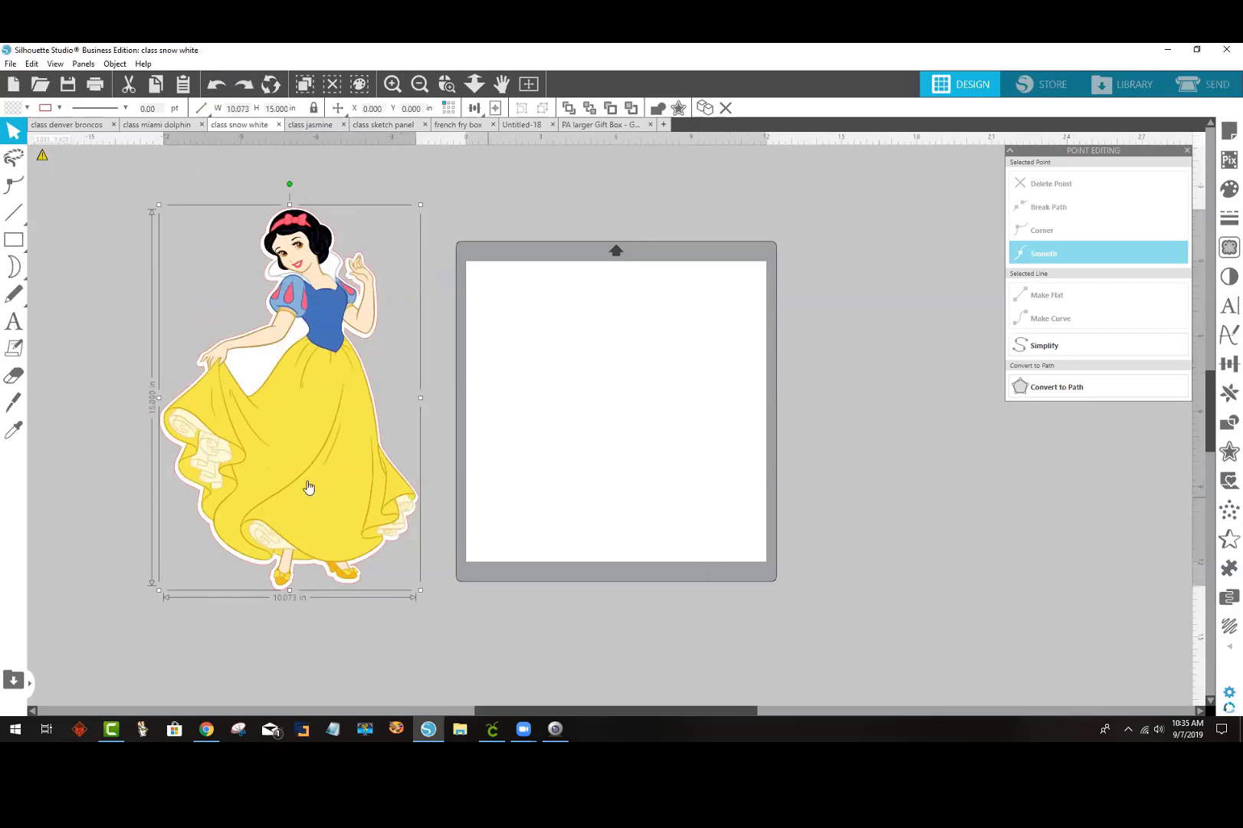
Step: Move the Snow White figure onto the page, then flip the figure and its white offset horizontally, each separately
{"action": "left_click_drag", "start_coordinate": [371, 473], "coordinate": [581, 455]}
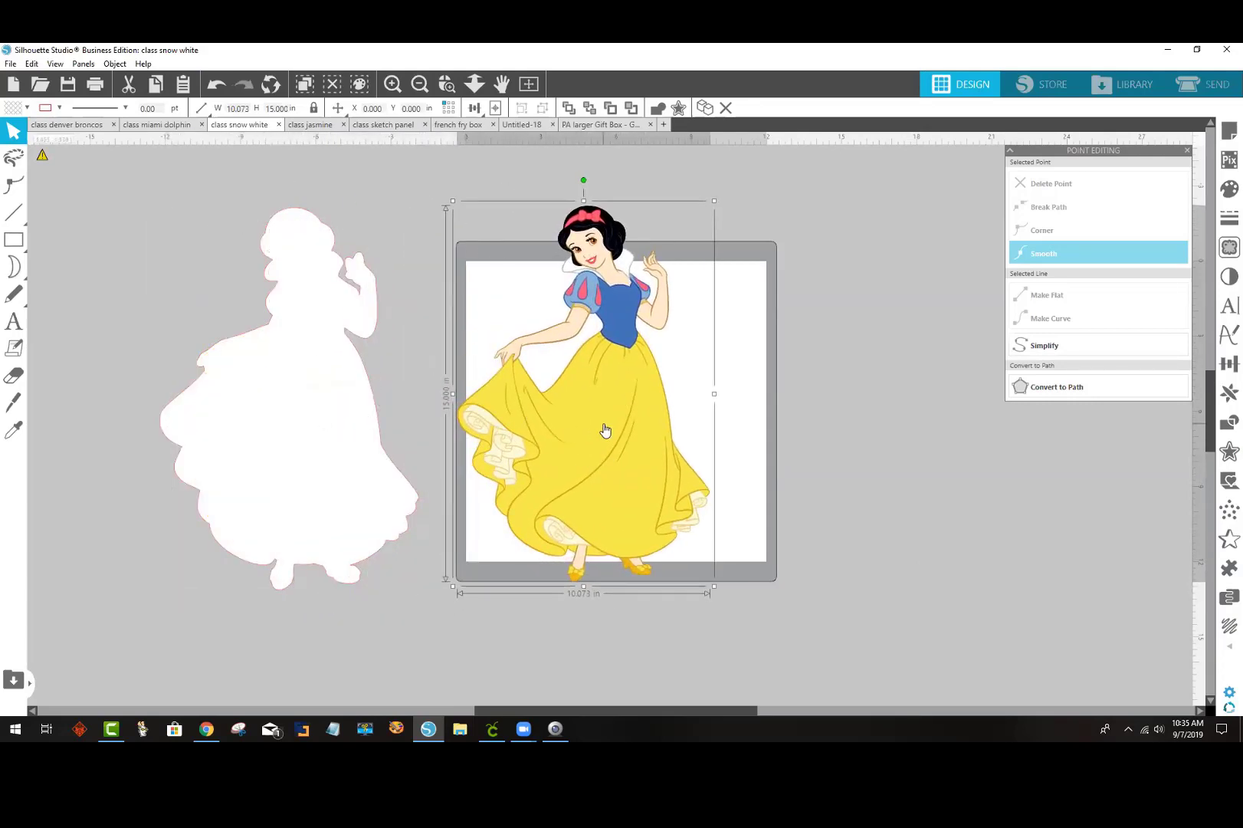
{"action": "right_click", "coordinate": [605, 426]}
{"action": "left_click", "coordinate": [663, 230]}
{"action": "left_click", "coordinate": [332, 402]}
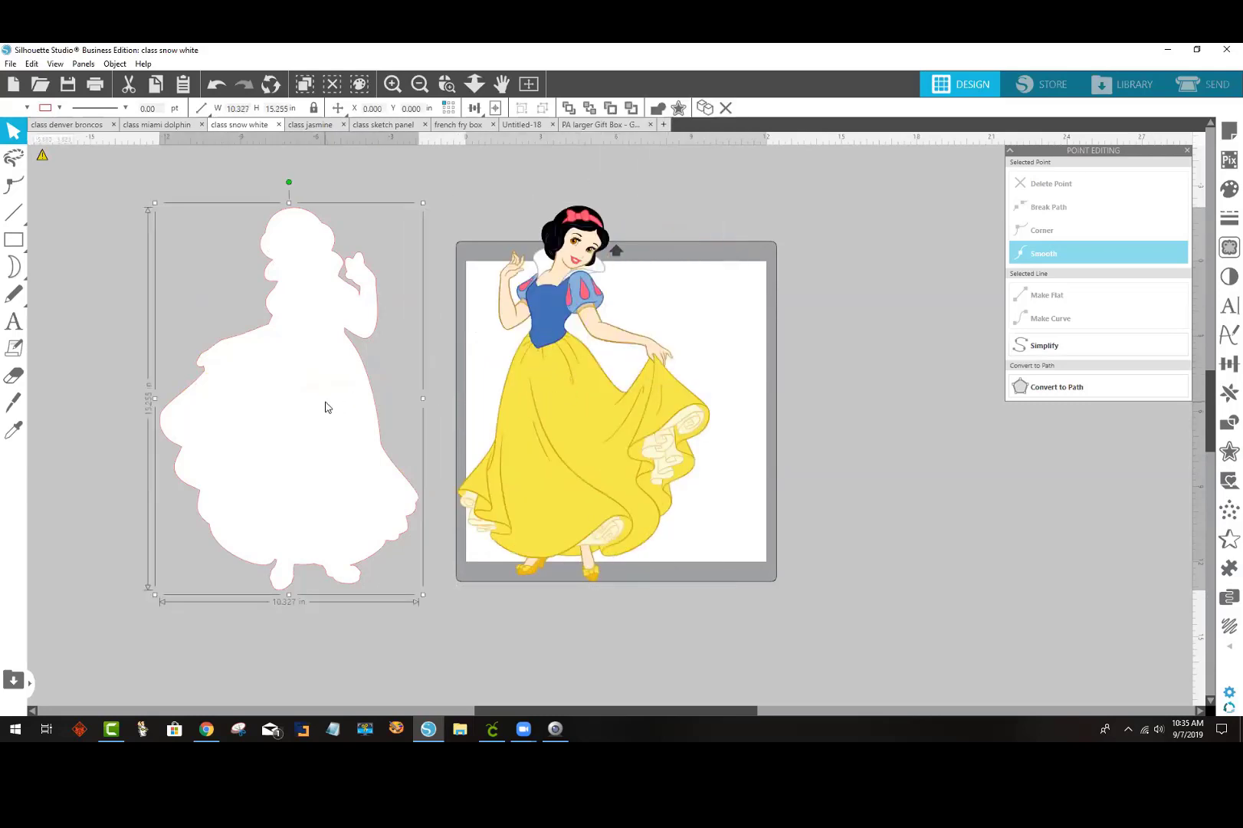
{"action": "right_click", "coordinate": [325, 405]}
{"action": "left_click", "coordinate": [410, 208]}
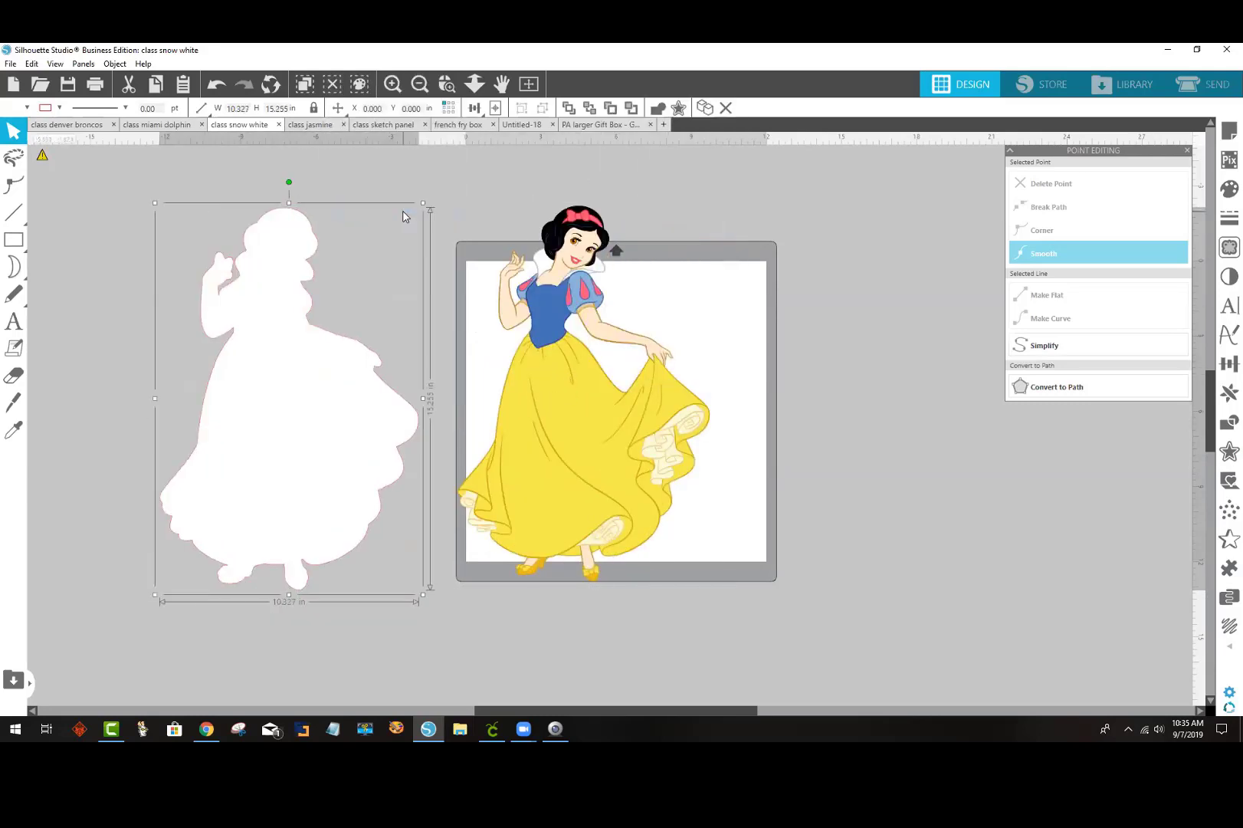
Step: Move the white offset clear of the figure, select both, and flip them horizontally back to their original direction
{"action": "left_click_drag", "start_coordinate": [308, 411], "coordinate": [589, 408]}
{"action": "left_click_drag", "start_coordinate": [282, 354], "coordinate": [284, 396]}
{"action": "left_click", "coordinate": [144, 173]}
{"action": "left_click_drag", "start_coordinate": [340, 234], "coordinate": [618, 411]}
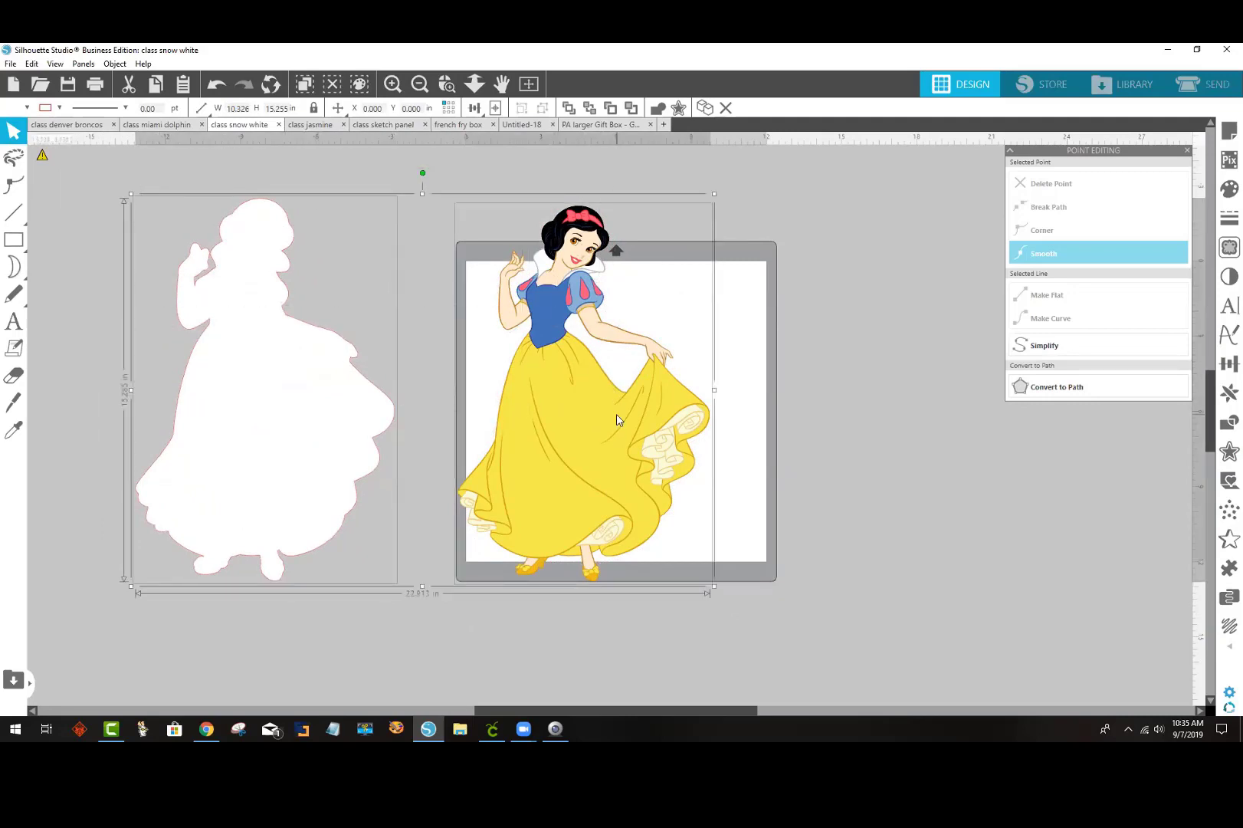
{"action": "right_click", "coordinate": [618, 418]}
{"action": "left_click", "coordinate": [664, 204]}
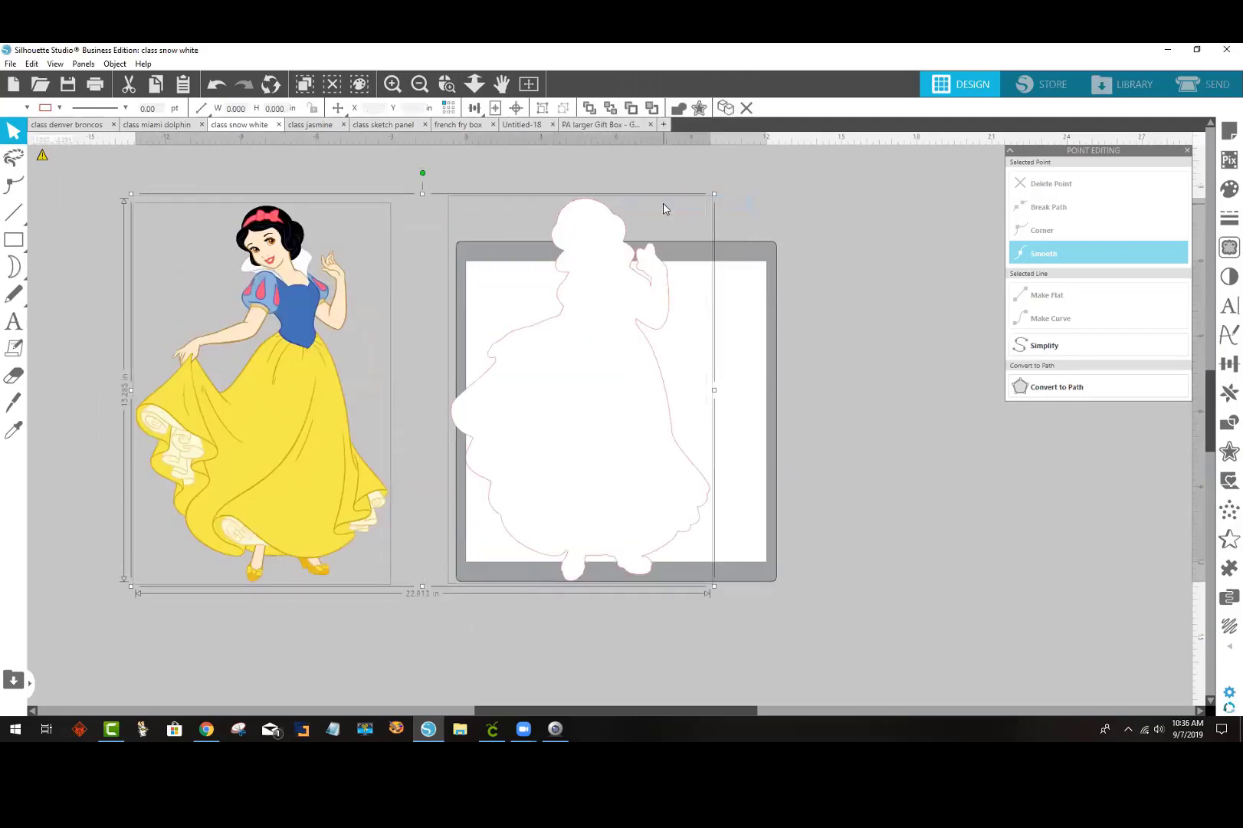
{"action": "left_click_drag", "start_coordinate": [254, 462], "coordinate": [246, 460]}
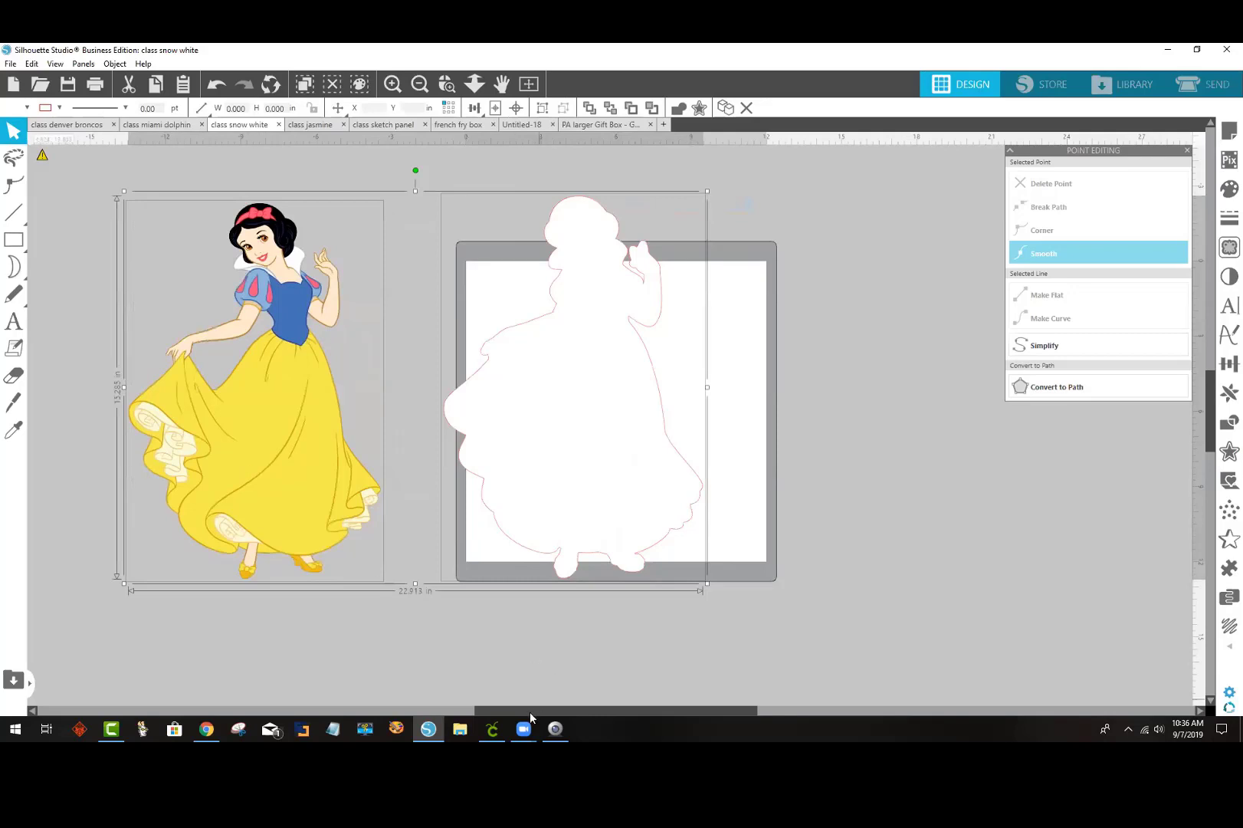
{"action": "left_click", "coordinate": [503, 689]}
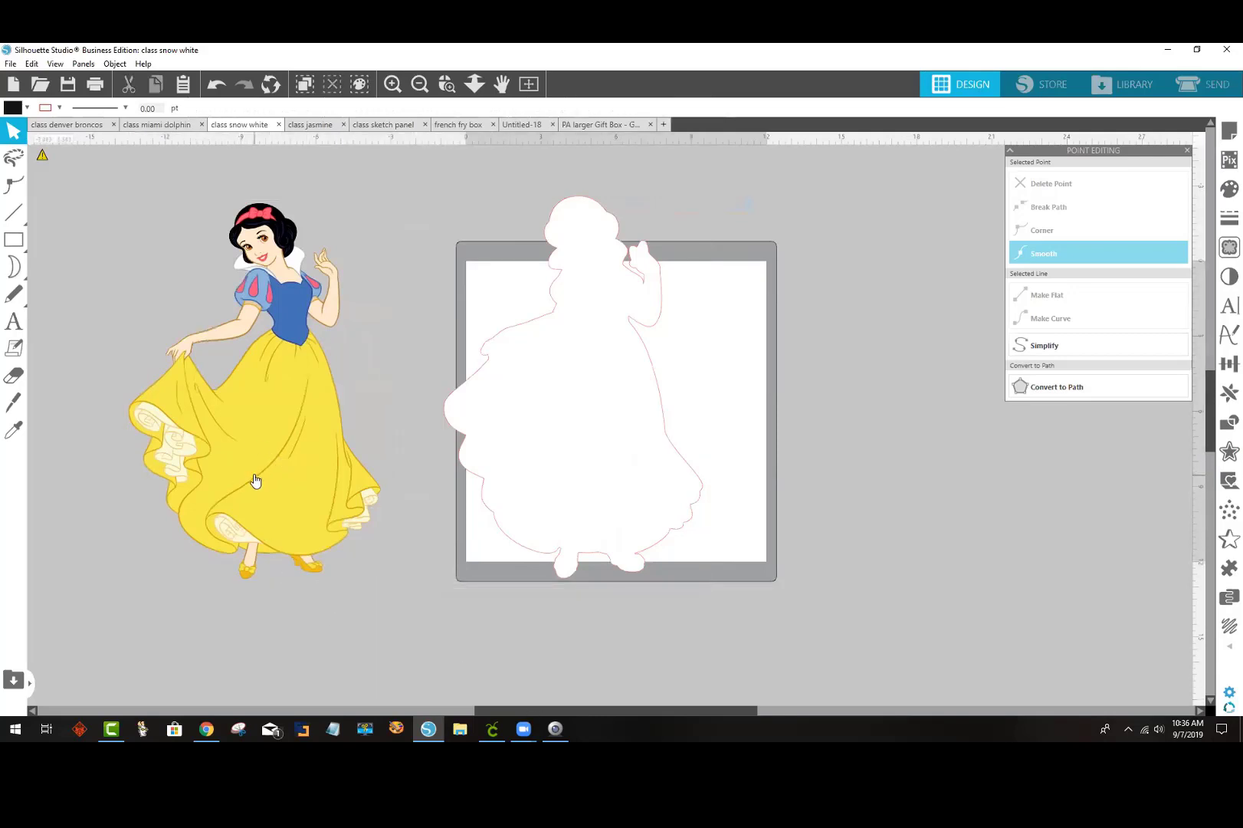
Step: Place the Snow White figure back on its white offset and move both off the page to its left
{"action": "left_click_drag", "start_coordinate": [289, 460], "coordinate": [603, 453]}
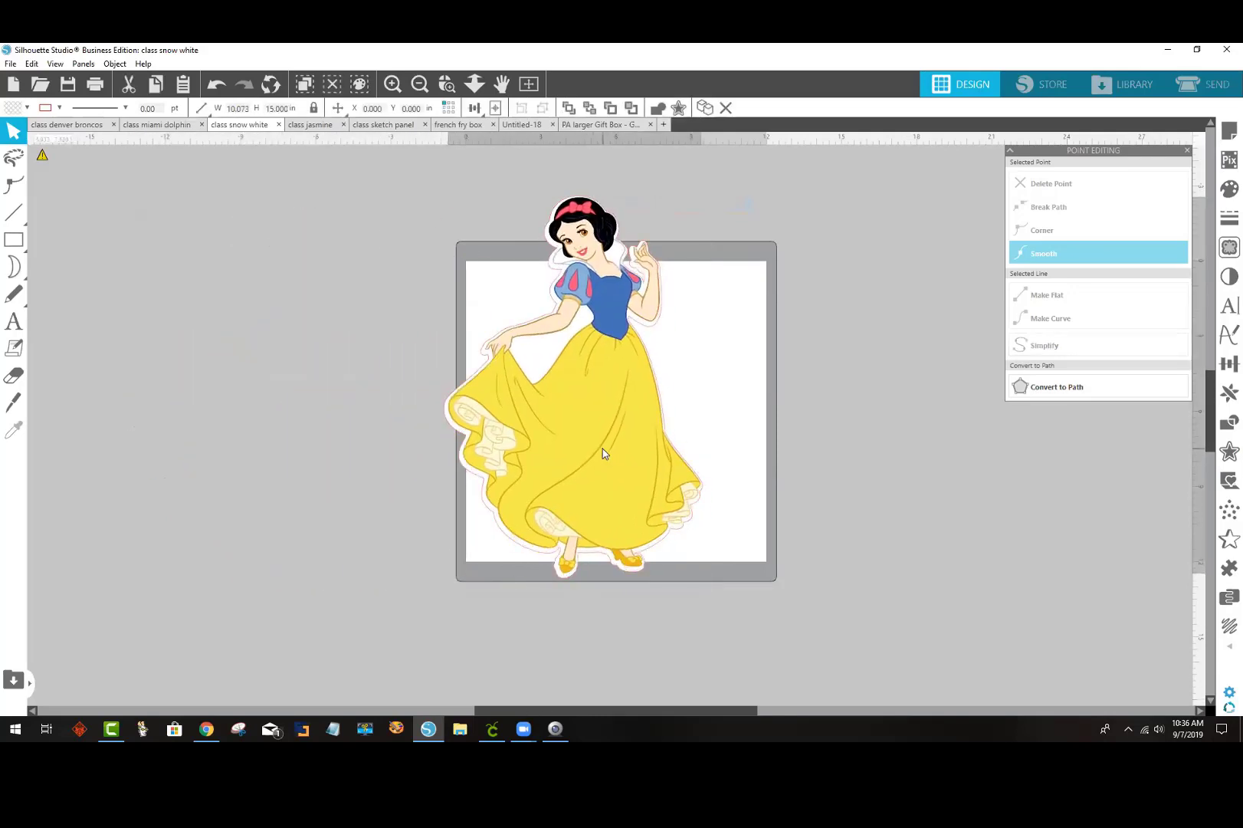
{"action": "key", "text": "ctrl+a"}
{"action": "left_click_drag", "start_coordinate": [584, 328], "coordinate": [204, 381]}
{"action": "left_click", "coordinate": [455, 207]}
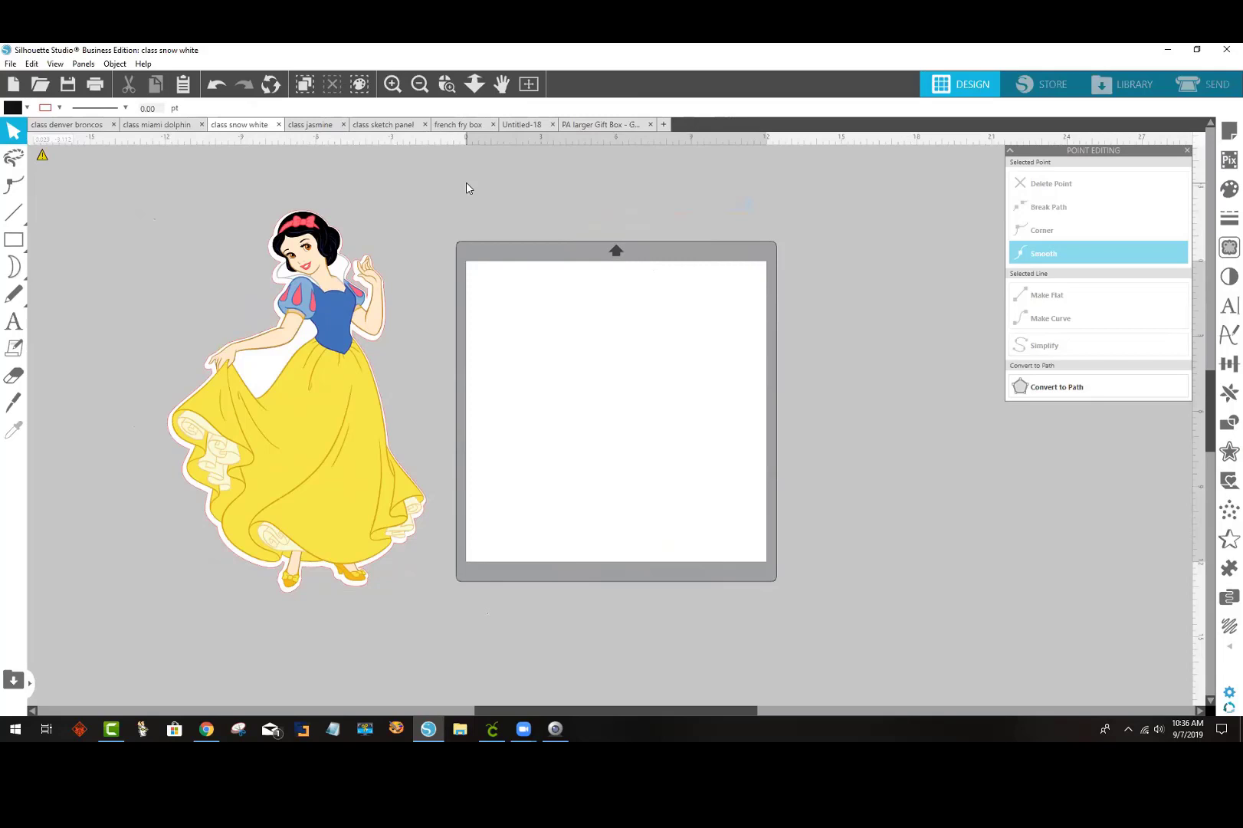
Step: Move the Snow White figure alone over the page and shift its white offset farther away to the left
{"action": "left_click", "coordinate": [300, 418]}
{"action": "left_click", "coordinate": [301, 418]}
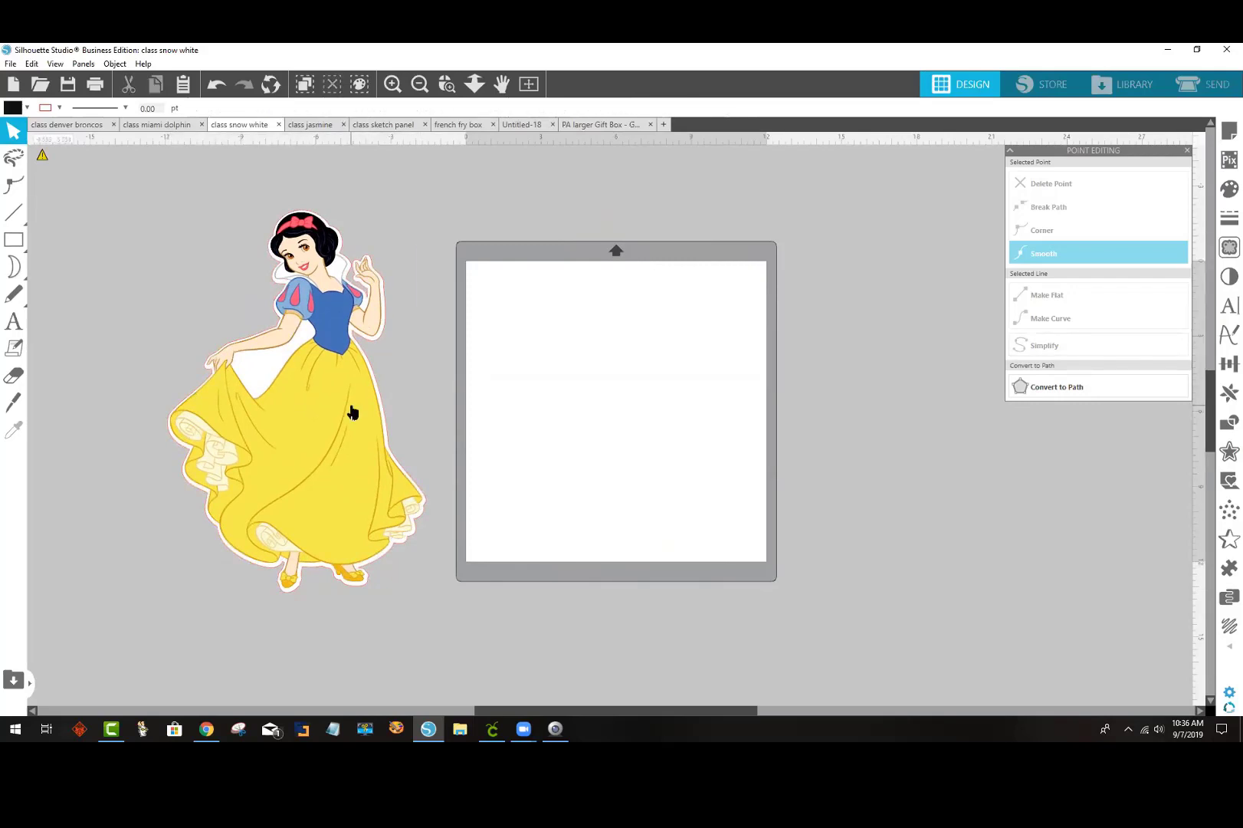
{"action": "left_click_drag", "start_coordinate": [351, 408], "coordinate": [616, 394]}
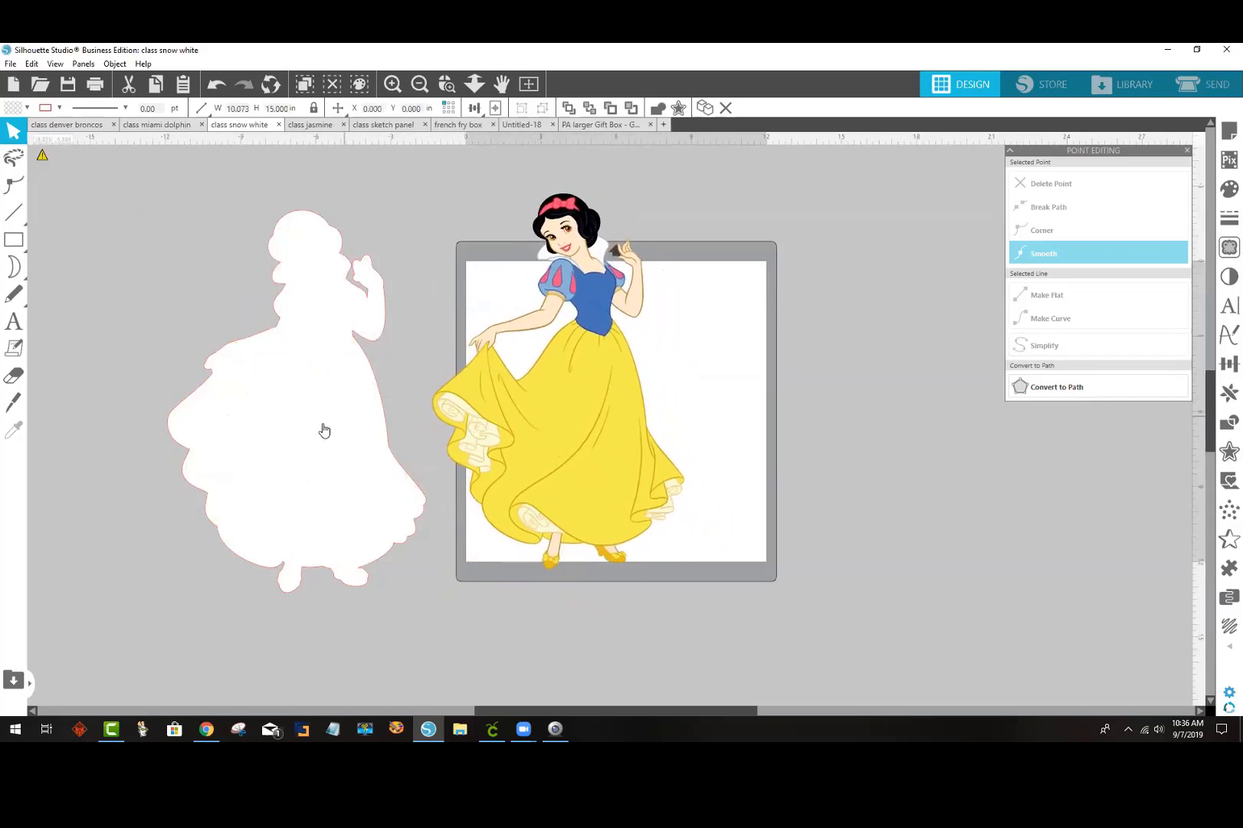
{"action": "left_click_drag", "start_coordinate": [323, 428], "coordinate": [223, 405]}
{"action": "left_click_drag", "start_coordinate": [591, 380], "coordinate": [589, 387]}
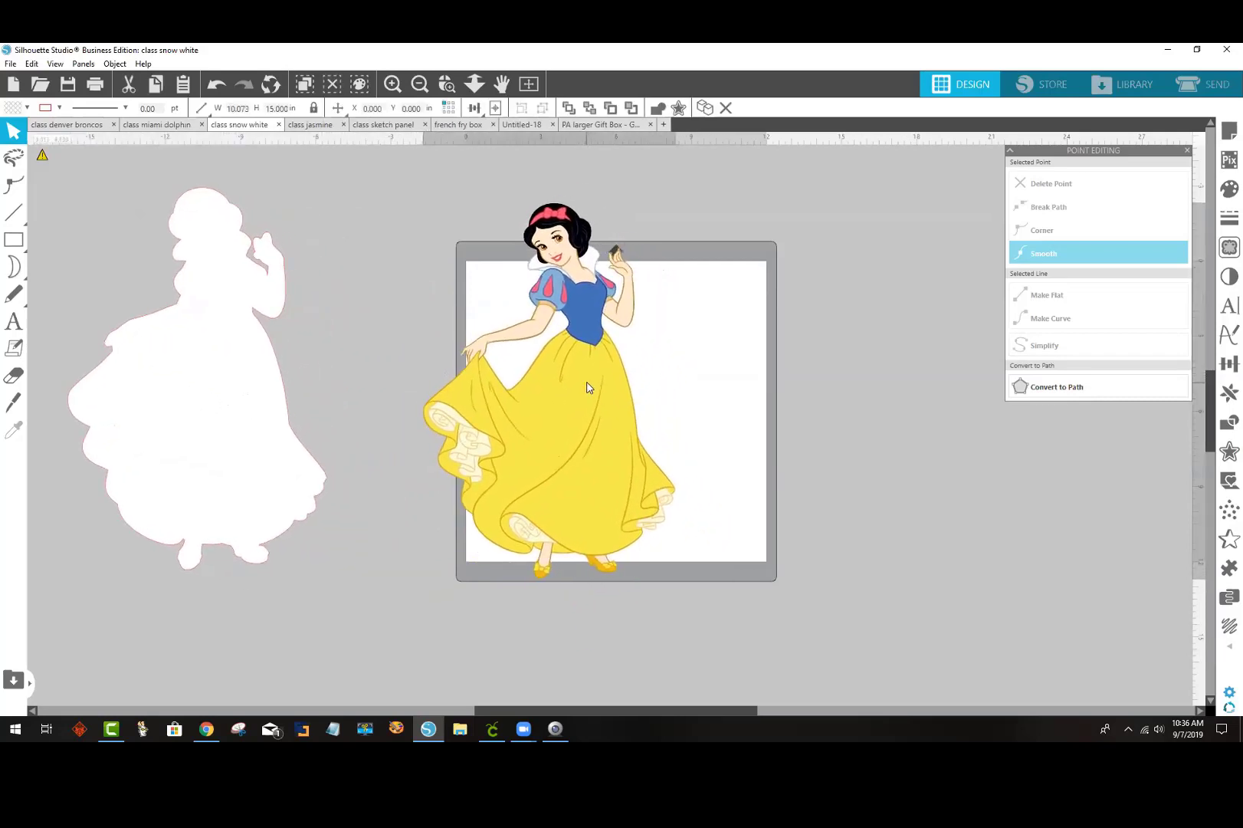
{"action": "key", "text": "Escape"}
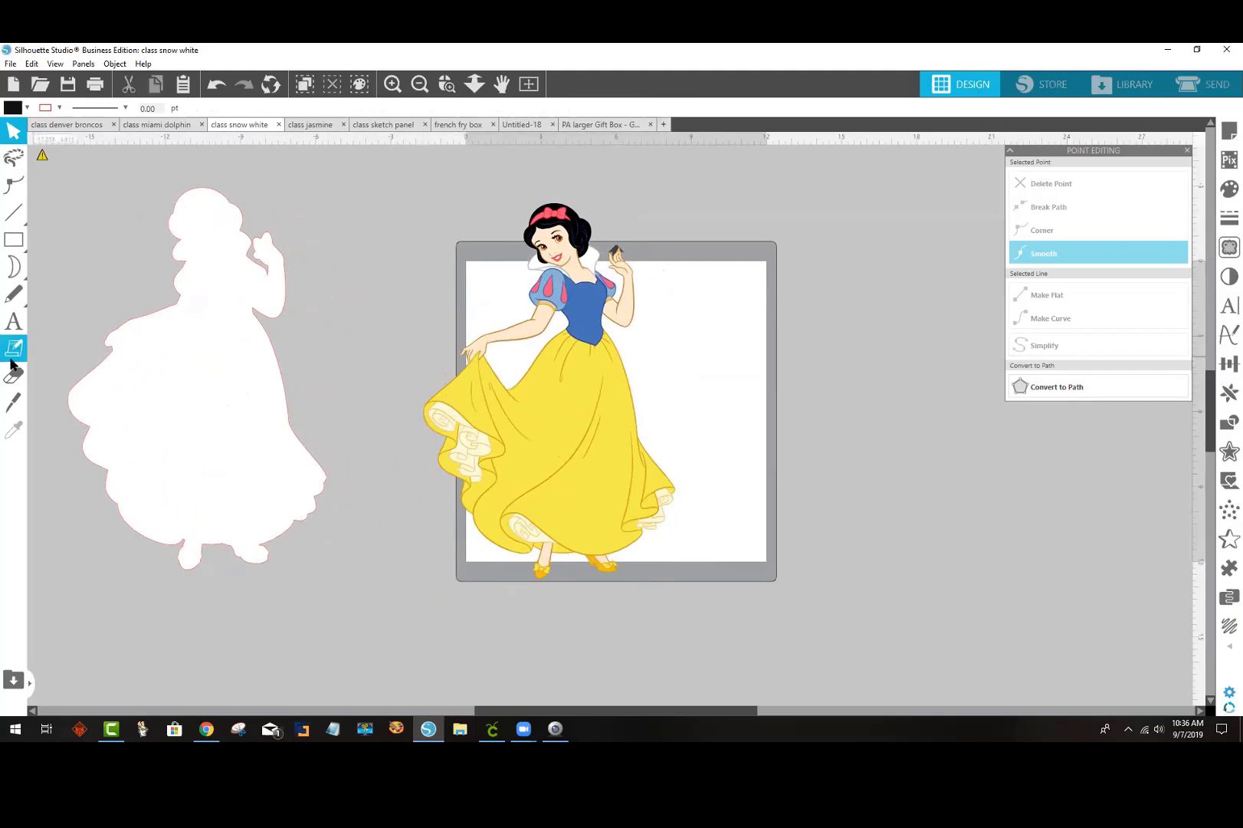
Step: Draw a rectangle about 7.4 in wide and 8.1 in high beside the Snow White figure and fill it turquoise
{"action": "left_click", "coordinate": [39, 240]}
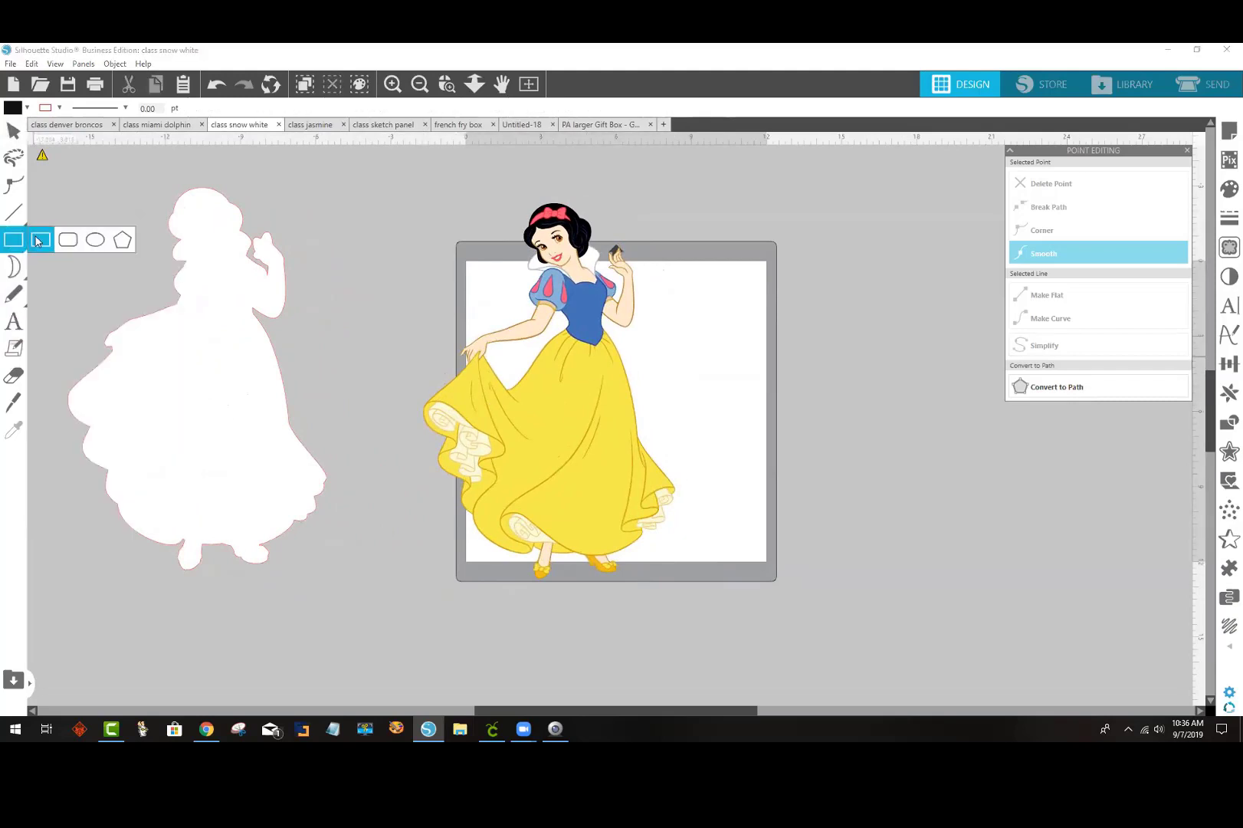
{"action": "left_click_drag", "start_coordinate": [308, 208], "coordinate": [494, 413]}
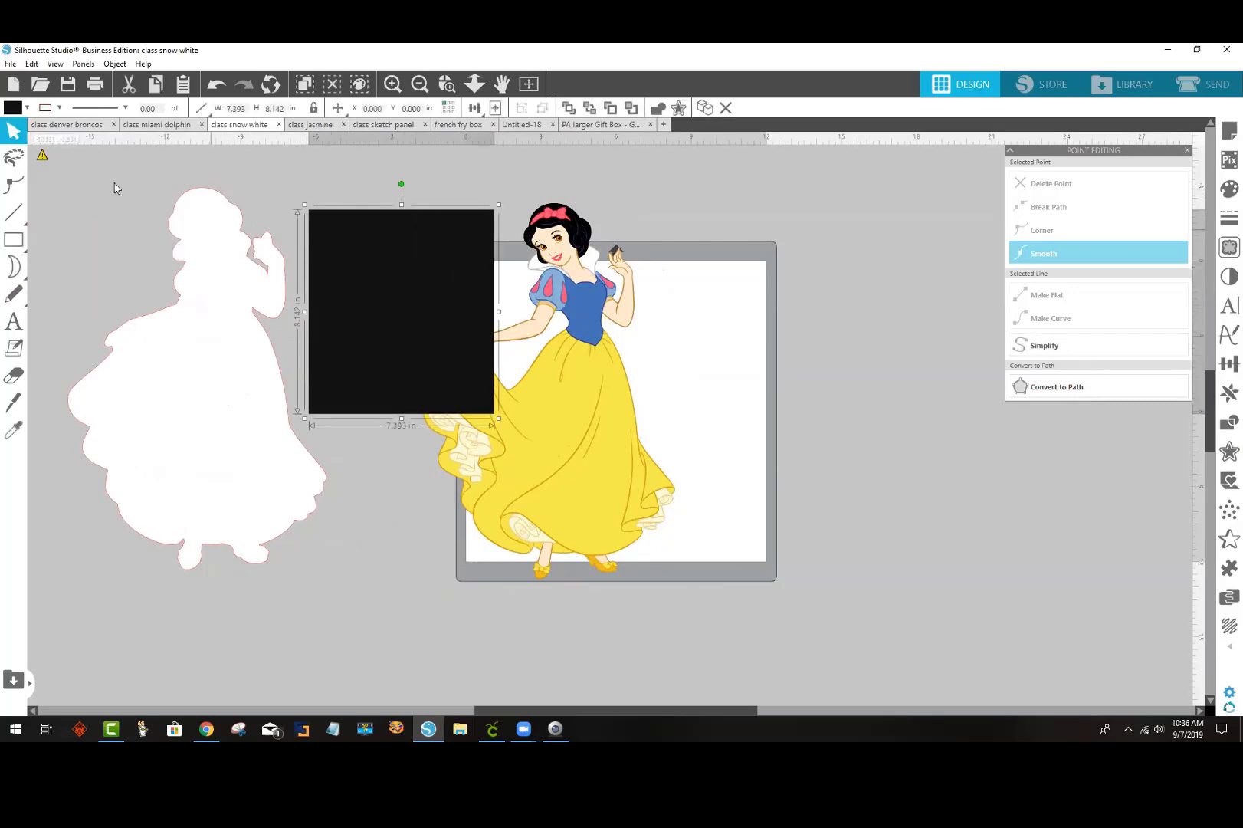
{"action": "left_click", "coordinate": [27, 108]}
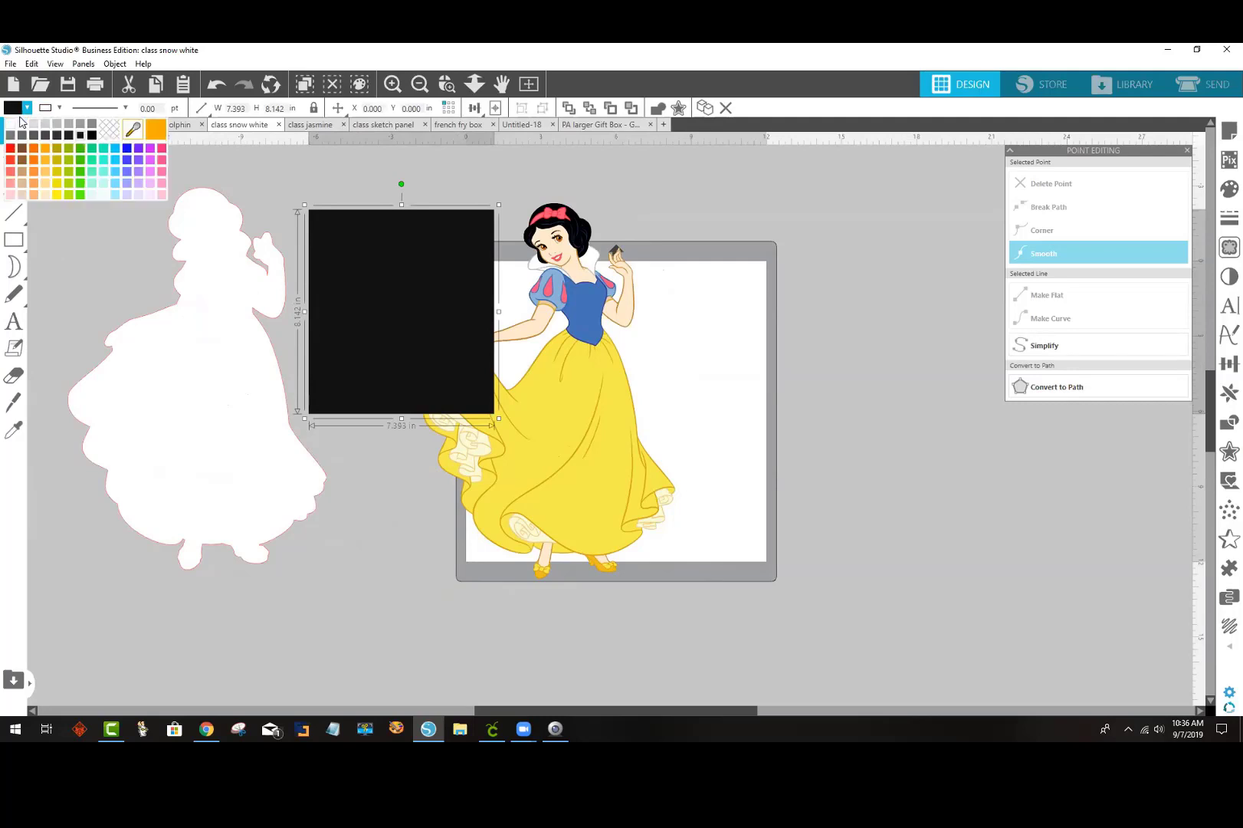
{"action": "left_click", "coordinate": [106, 154]}
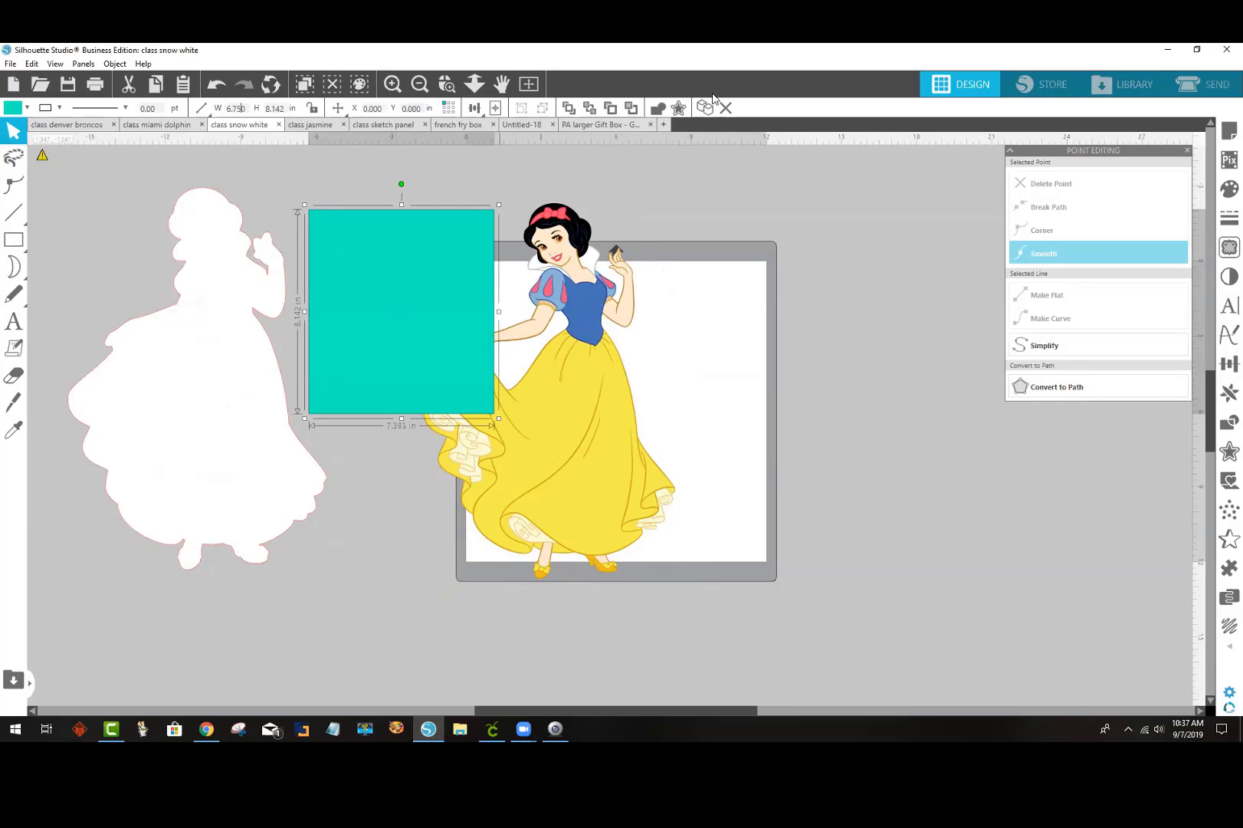
Step: Set the turquoise rectangle's size to 6.75 in wide by 9.25 in high and its fill transparency to 77%
{"action": "key", "text": "Return"}
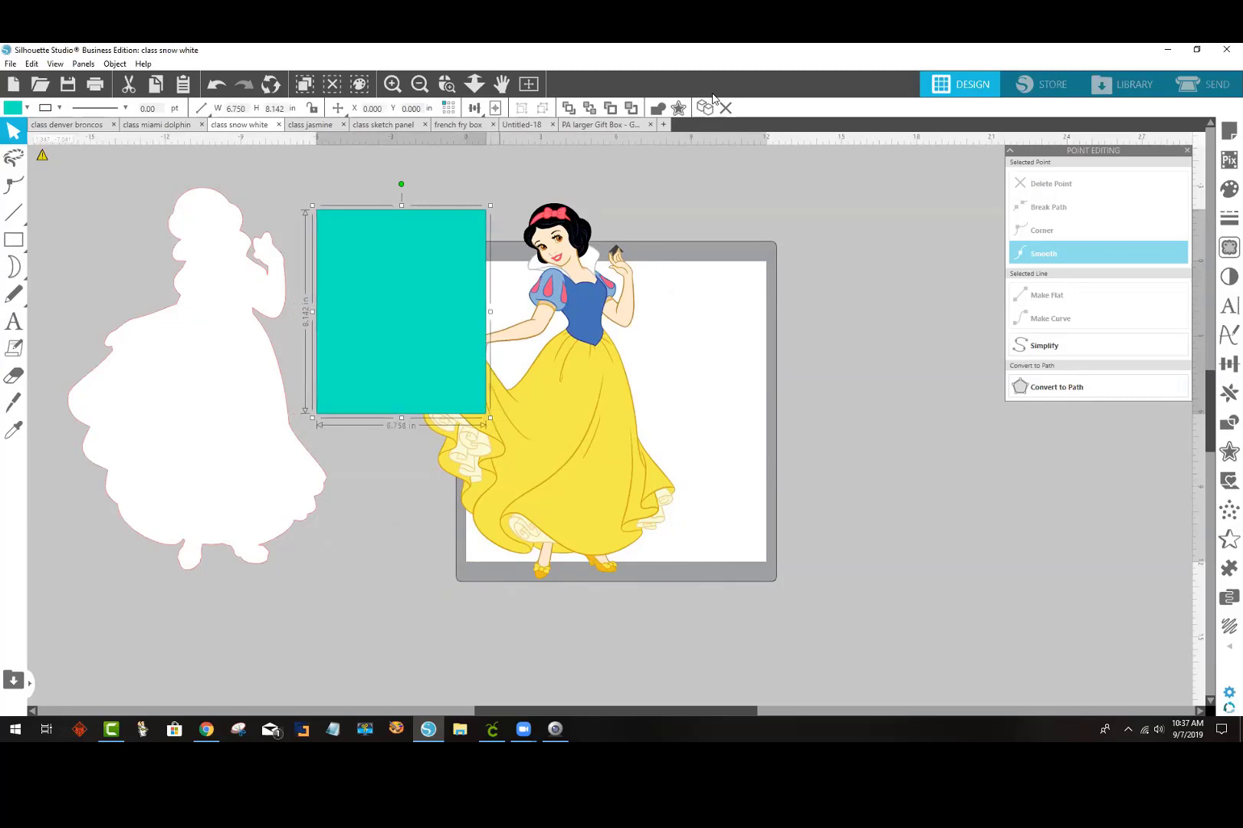
{"action": "left_click", "coordinate": [282, 107]}
{"action": "type", "text": "9.25"}
{"action": "key", "text": "Return"}
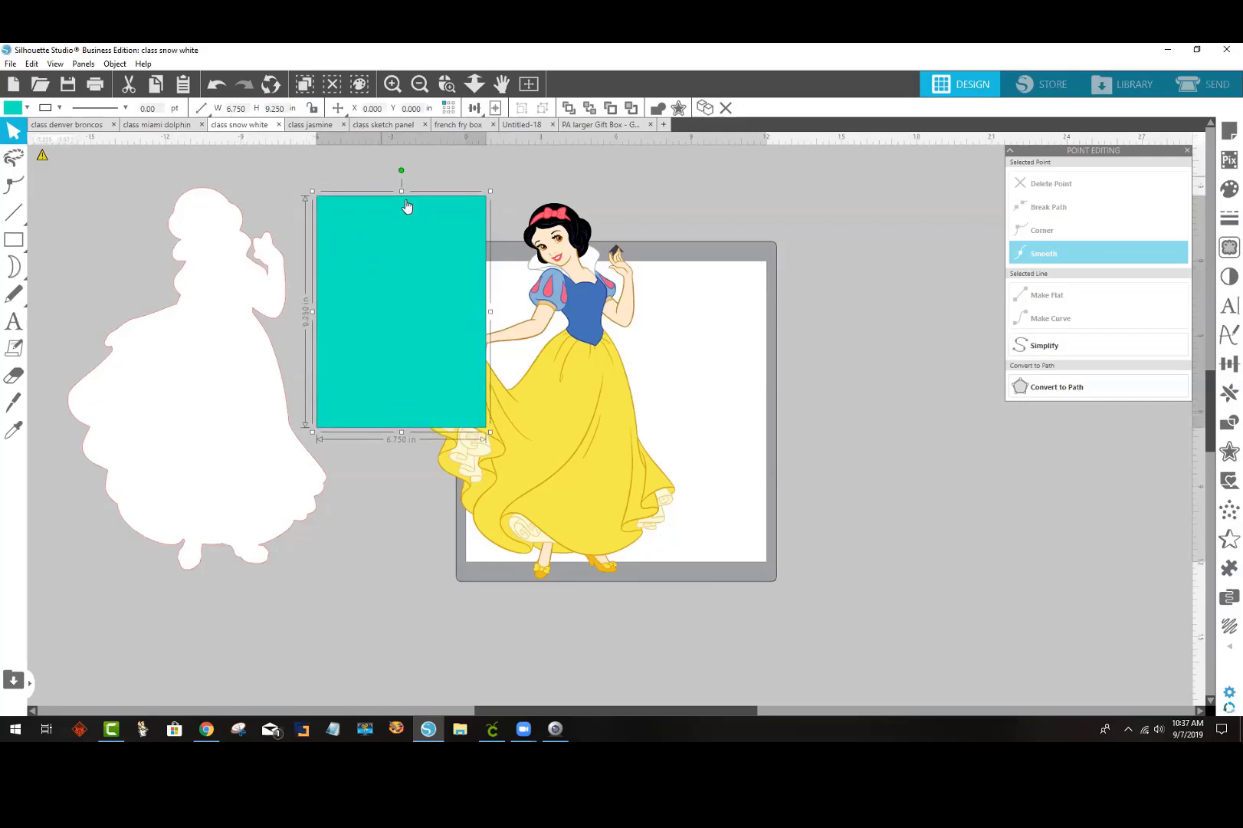
{"action": "left_click", "coordinate": [1224, 187]}
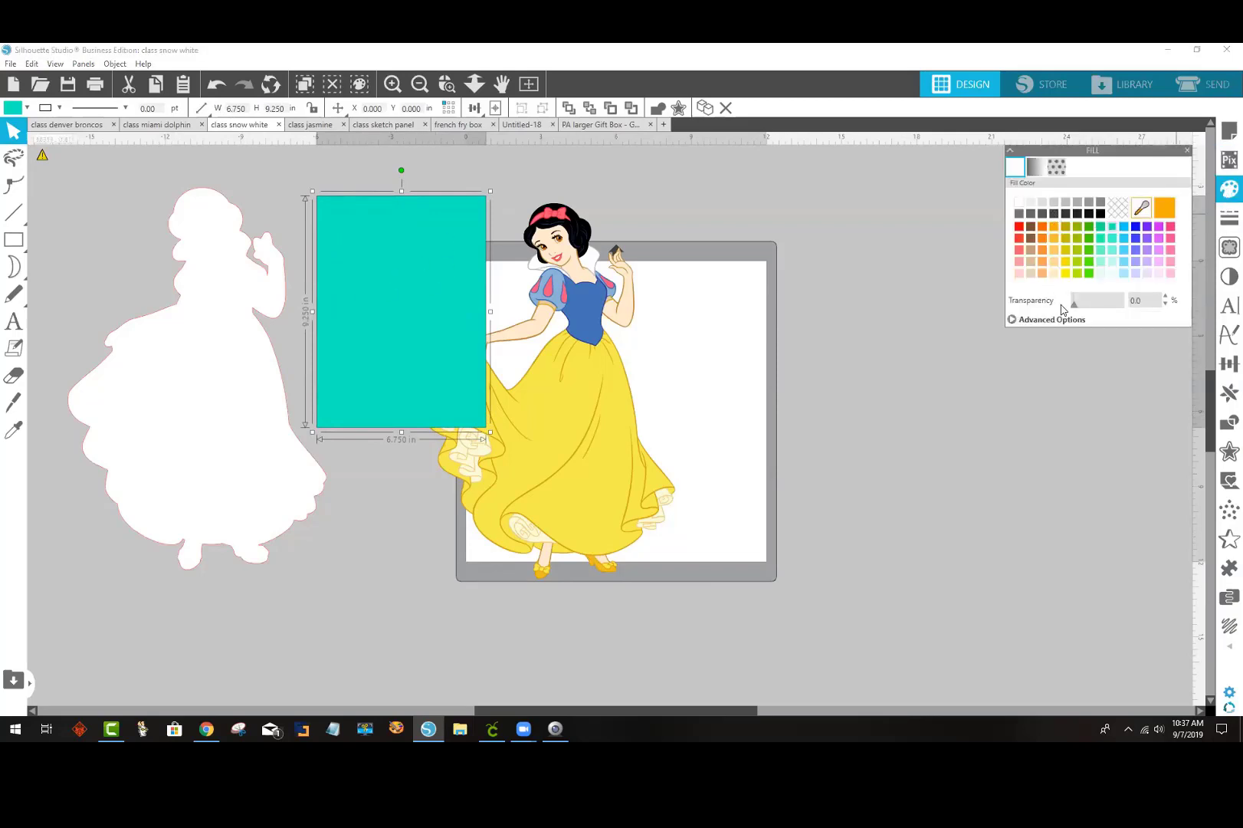
{"action": "left_click_drag", "start_coordinate": [1076, 307], "coordinate": [1110, 305]}
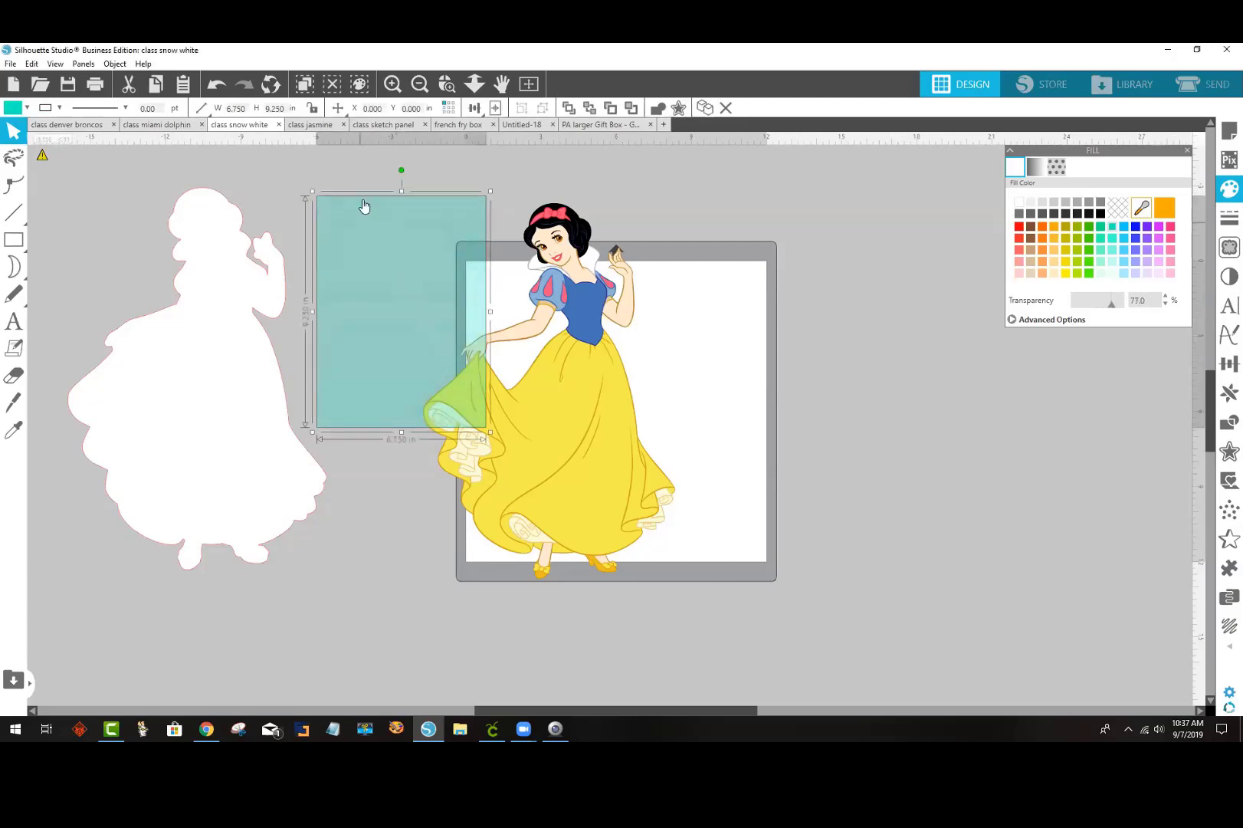
Step: Rotate the rectangle over Snow White's upper body to check the fit, move it onto the white offset, and shift the figure slightly down
{"action": "left_click_drag", "start_coordinate": [401, 170], "coordinate": [594, 286]}
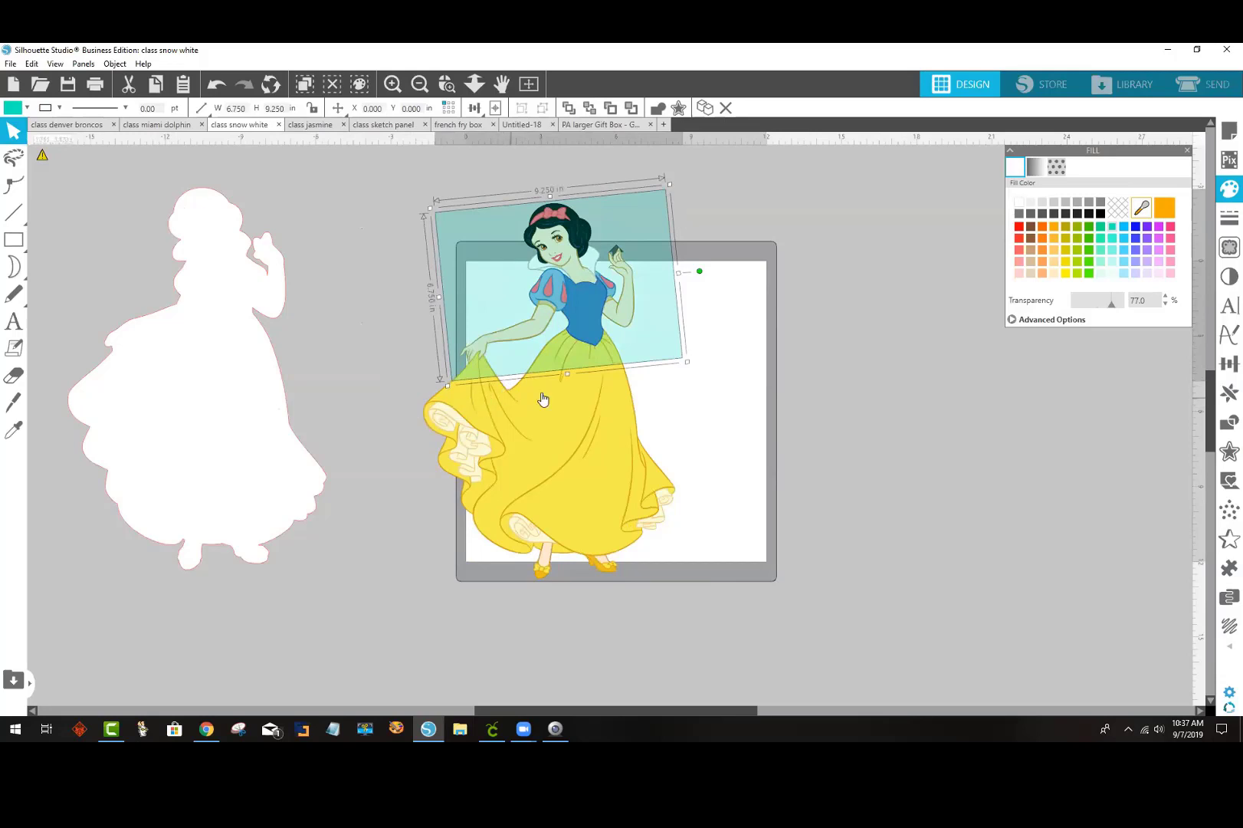
{"action": "left_click_drag", "start_coordinate": [543, 347], "coordinate": [192, 389]}
{"action": "left_click_drag", "start_coordinate": [544, 416], "coordinate": [556, 443]}
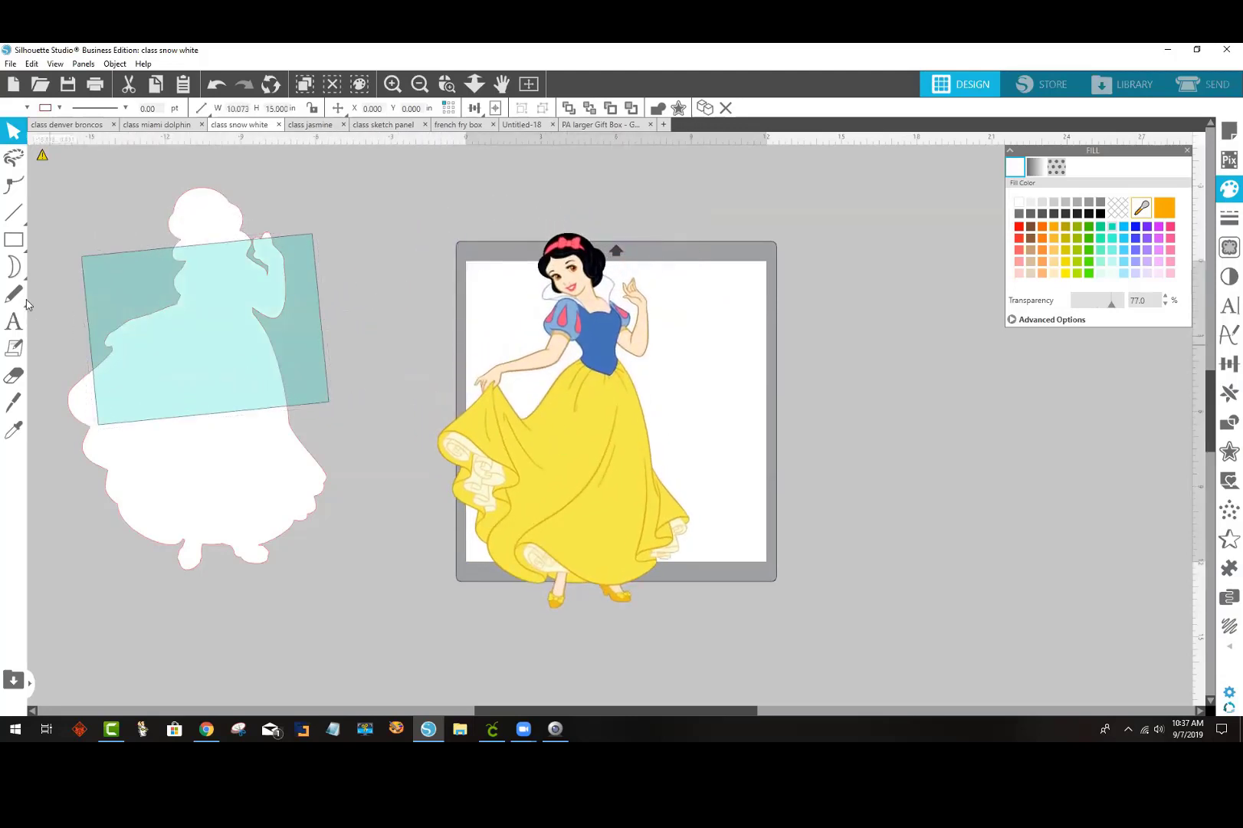
Step: Begin a curved outline Knife cut beside Snow White's raised elbow and trace it along the lower edge of the blue bodice
{"action": "left_click", "coordinate": [14, 267]}
{"action": "left_click", "coordinate": [9, 325]}
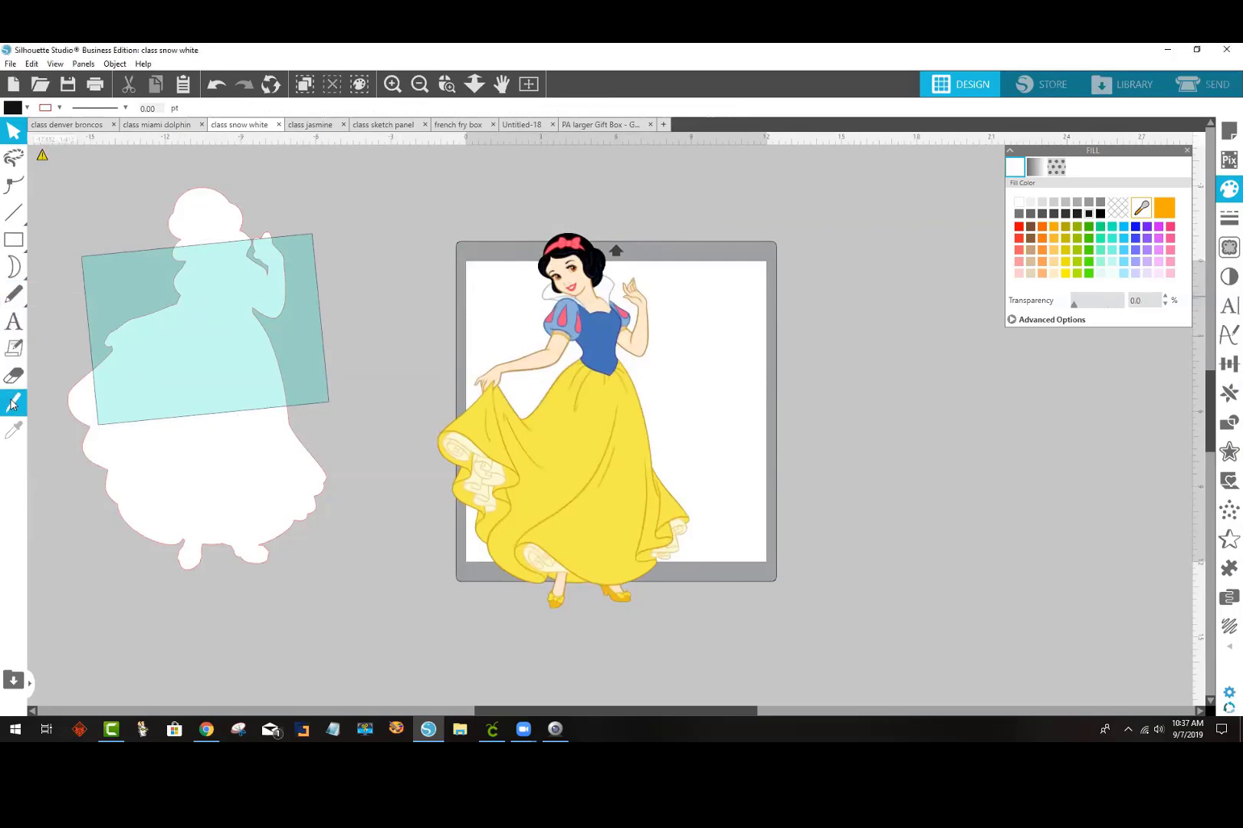
{"action": "left_click", "coordinate": [14, 374]}
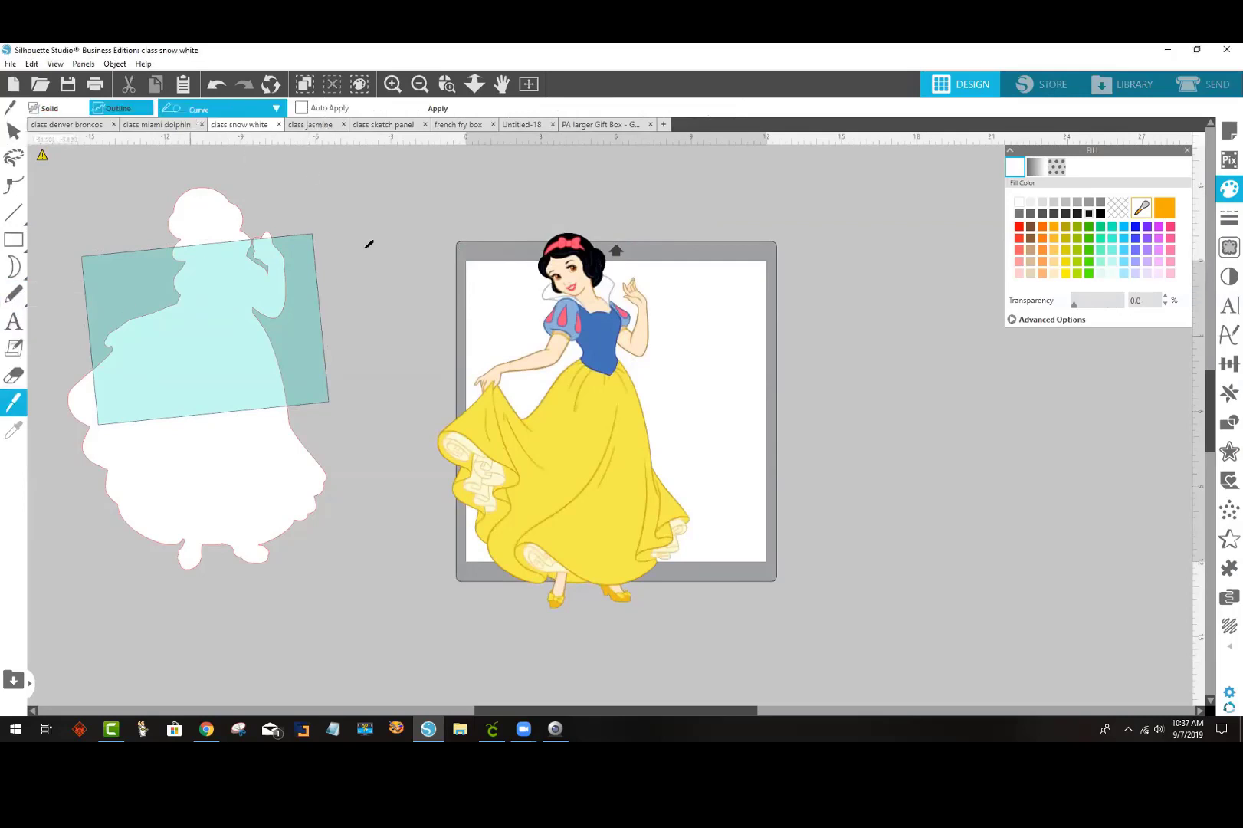
{"action": "left_click", "coordinate": [447, 83]}
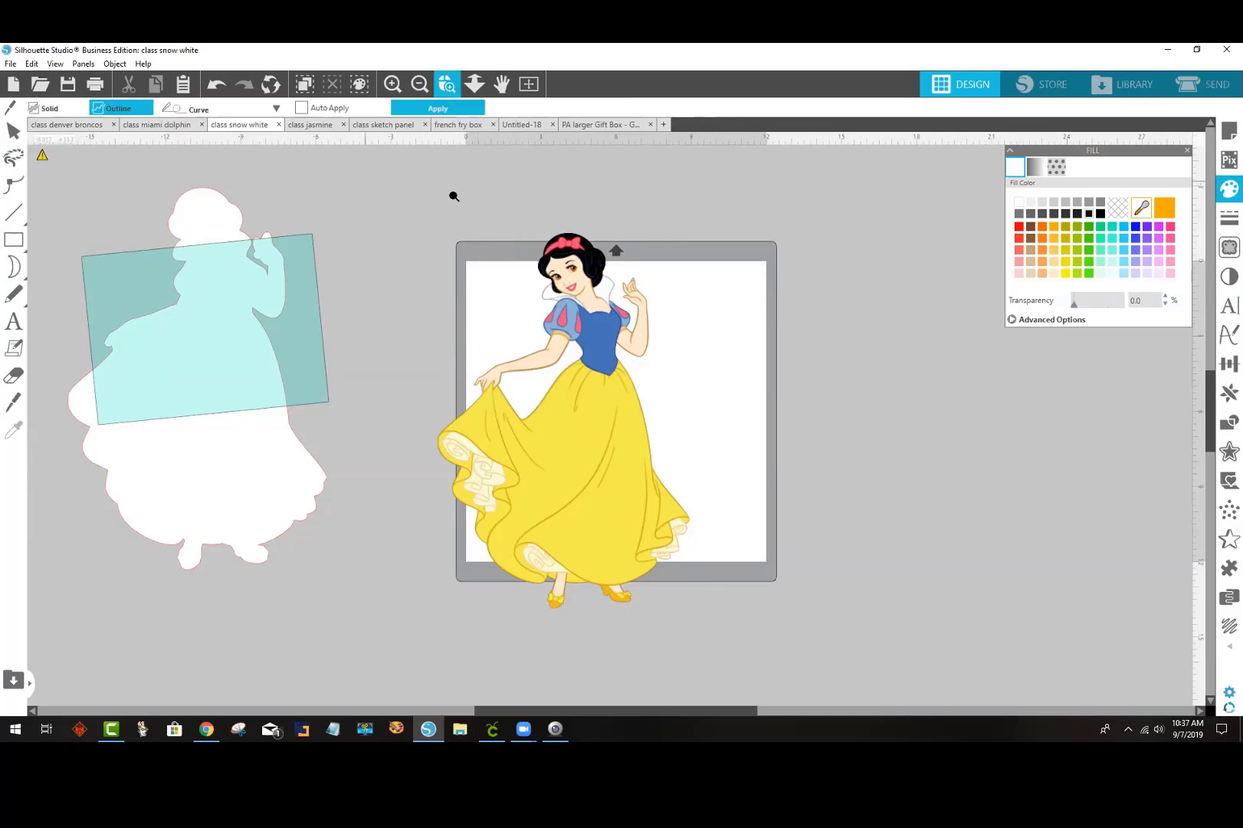
{"action": "left_click_drag", "start_coordinate": [453, 194], "coordinate": [693, 416]}
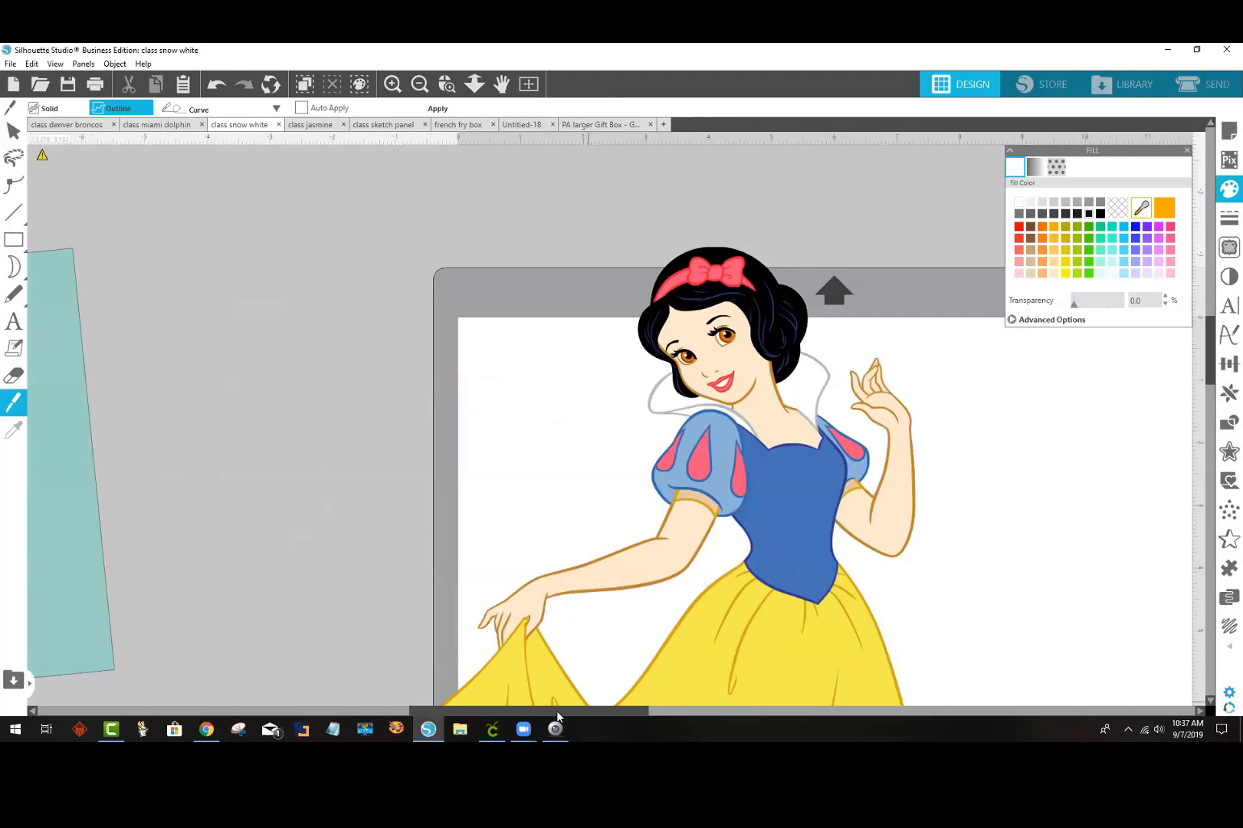
{"action": "left_click_drag", "start_coordinate": [556, 709], "coordinate": [666, 697]}
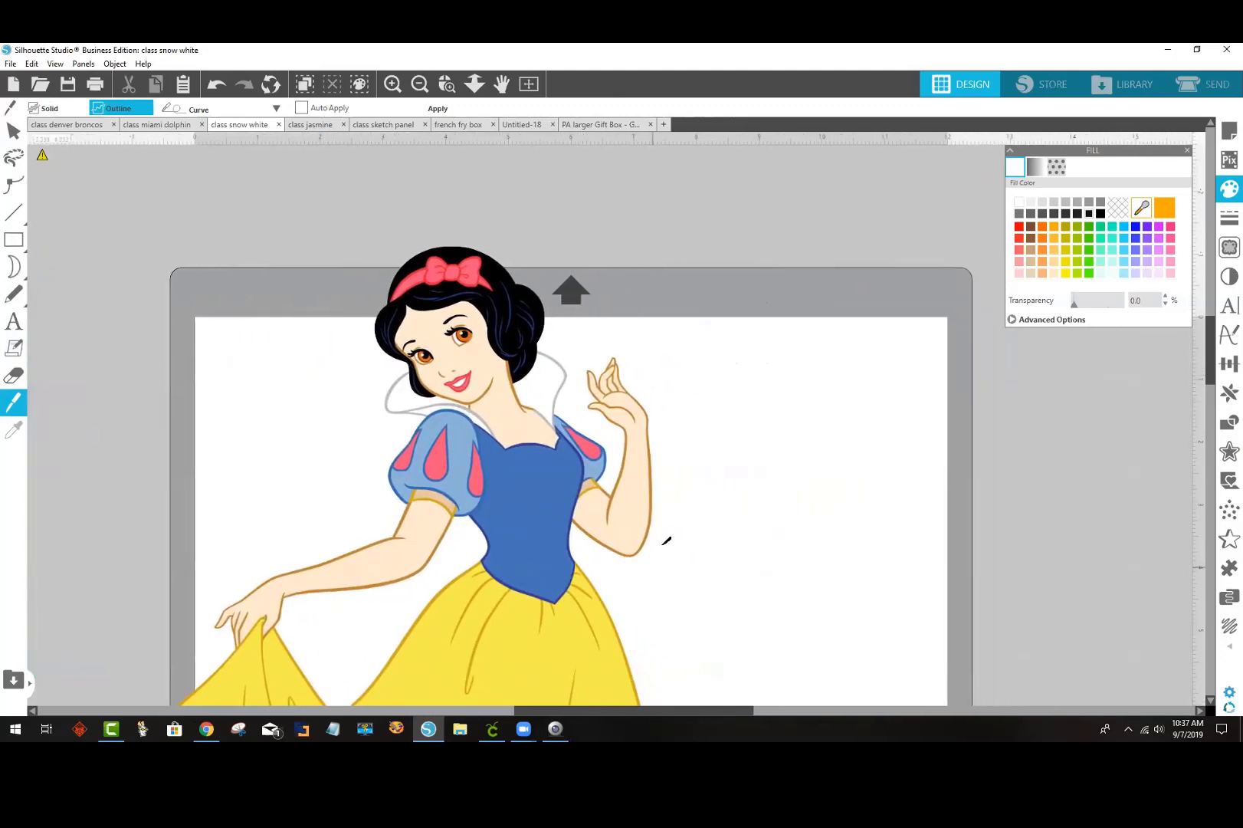
{"action": "left_click", "coordinate": [672, 543]}
{"action": "left_click", "coordinate": [652, 560]}
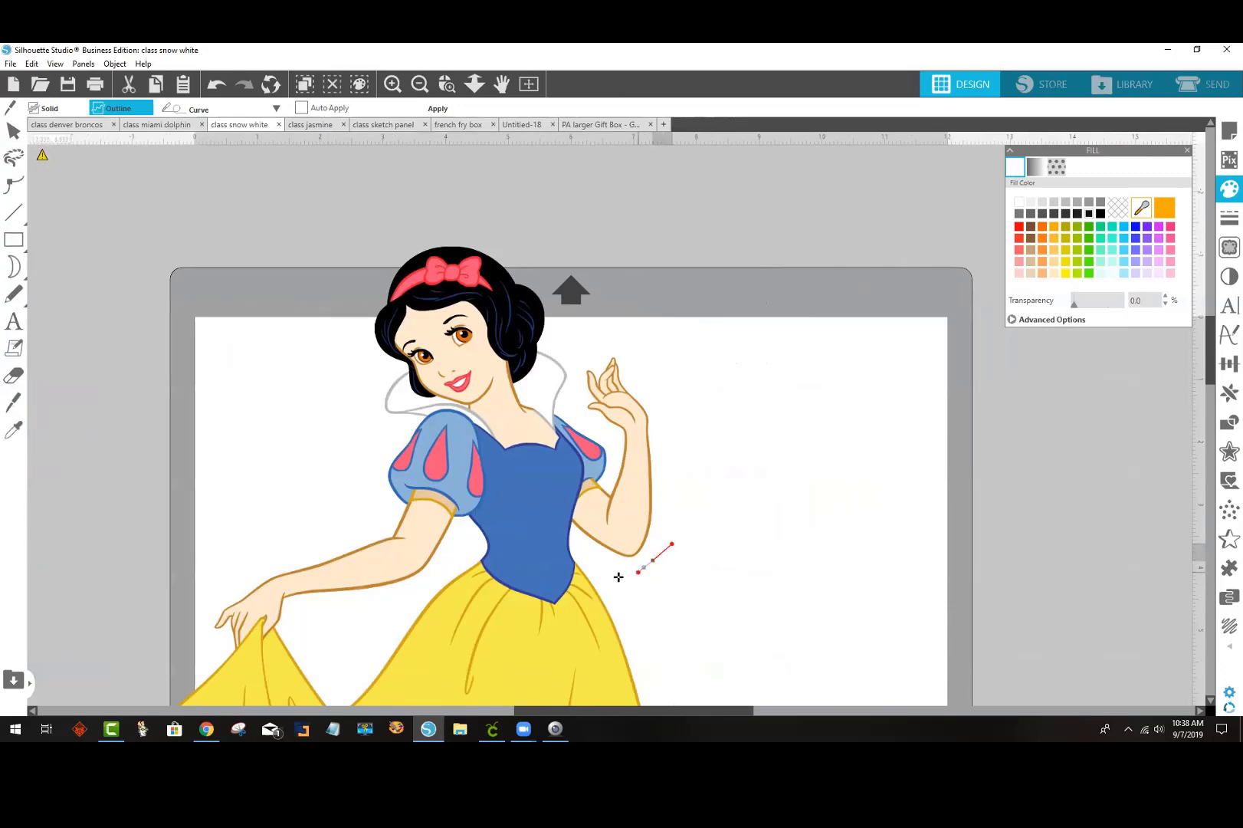
{"action": "left_click", "coordinate": [608, 572]}
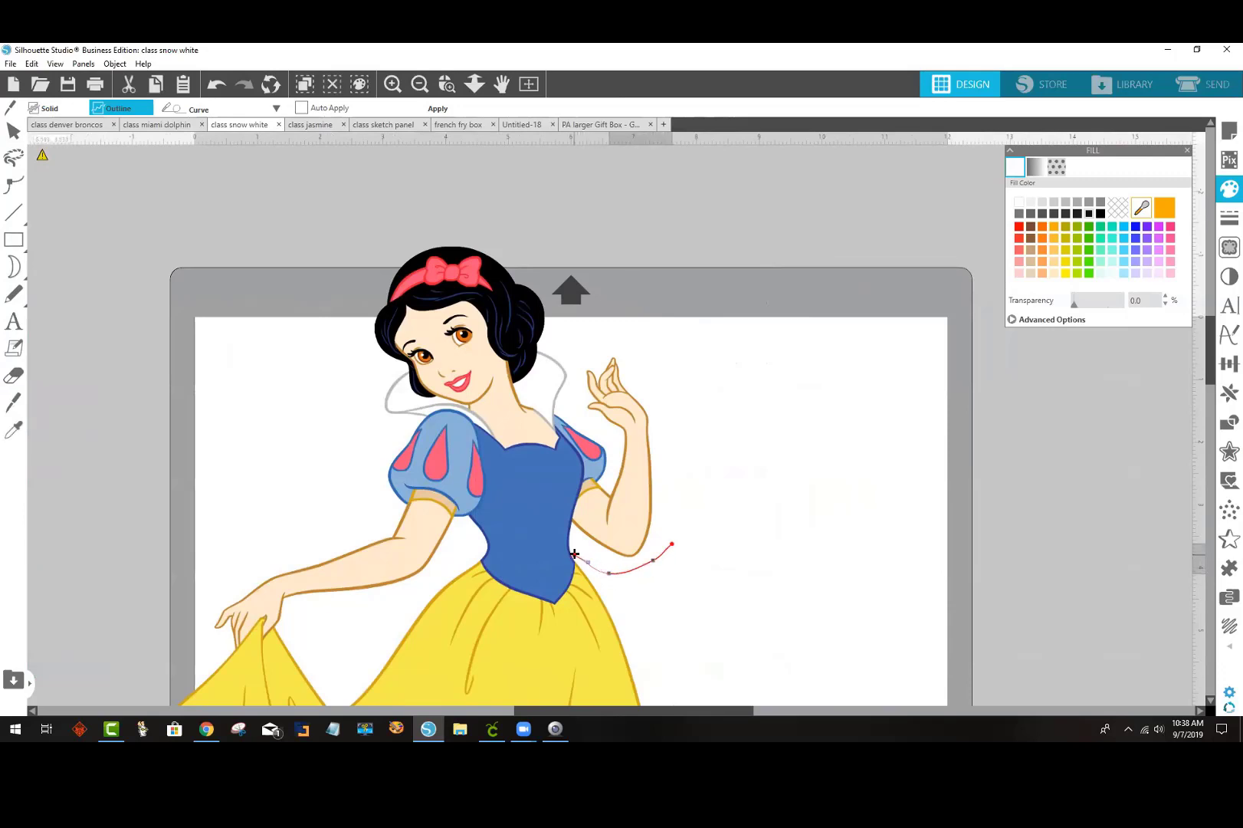
{"action": "left_click", "coordinate": [575, 559]}
{"action": "left_click", "coordinate": [574, 577]}
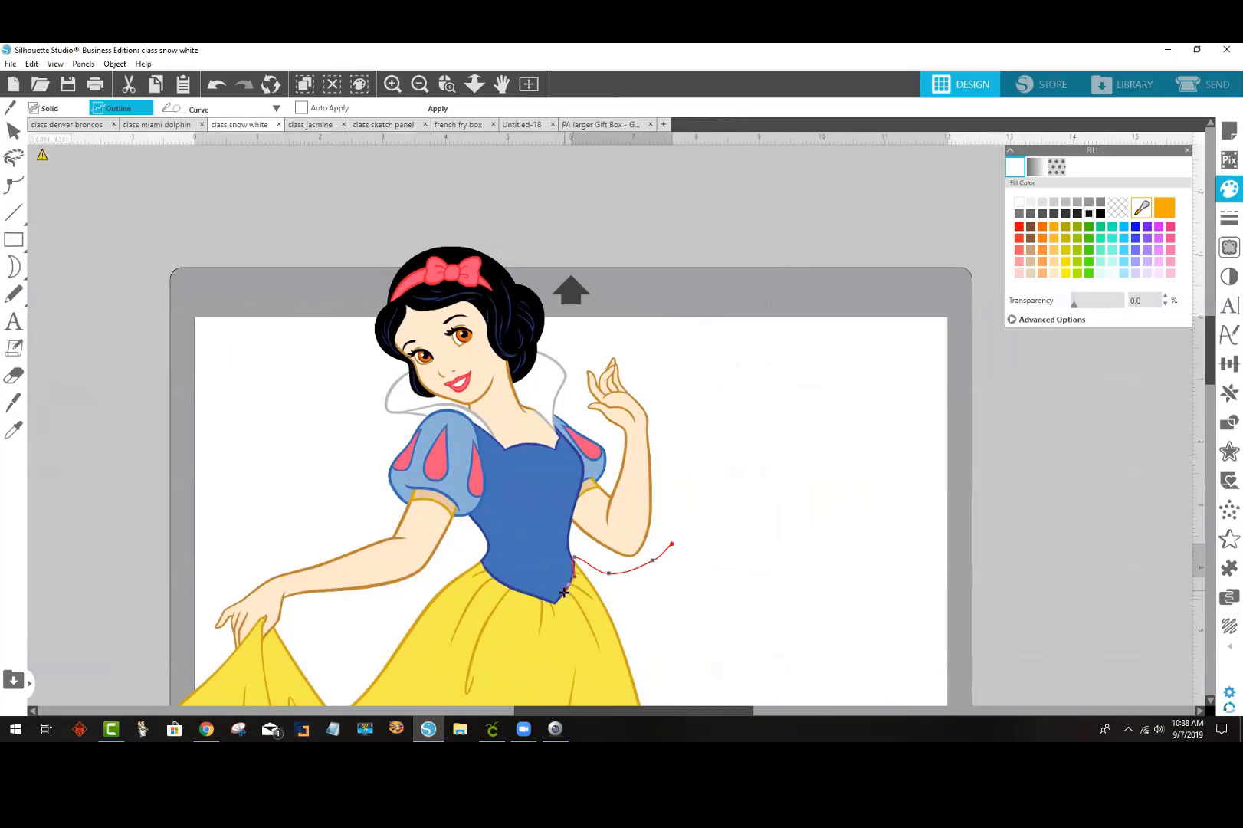
{"action": "left_click", "coordinate": [565, 593]}
{"action": "left_click", "coordinate": [556, 604]}
{"action": "left_click", "coordinate": [534, 600]}
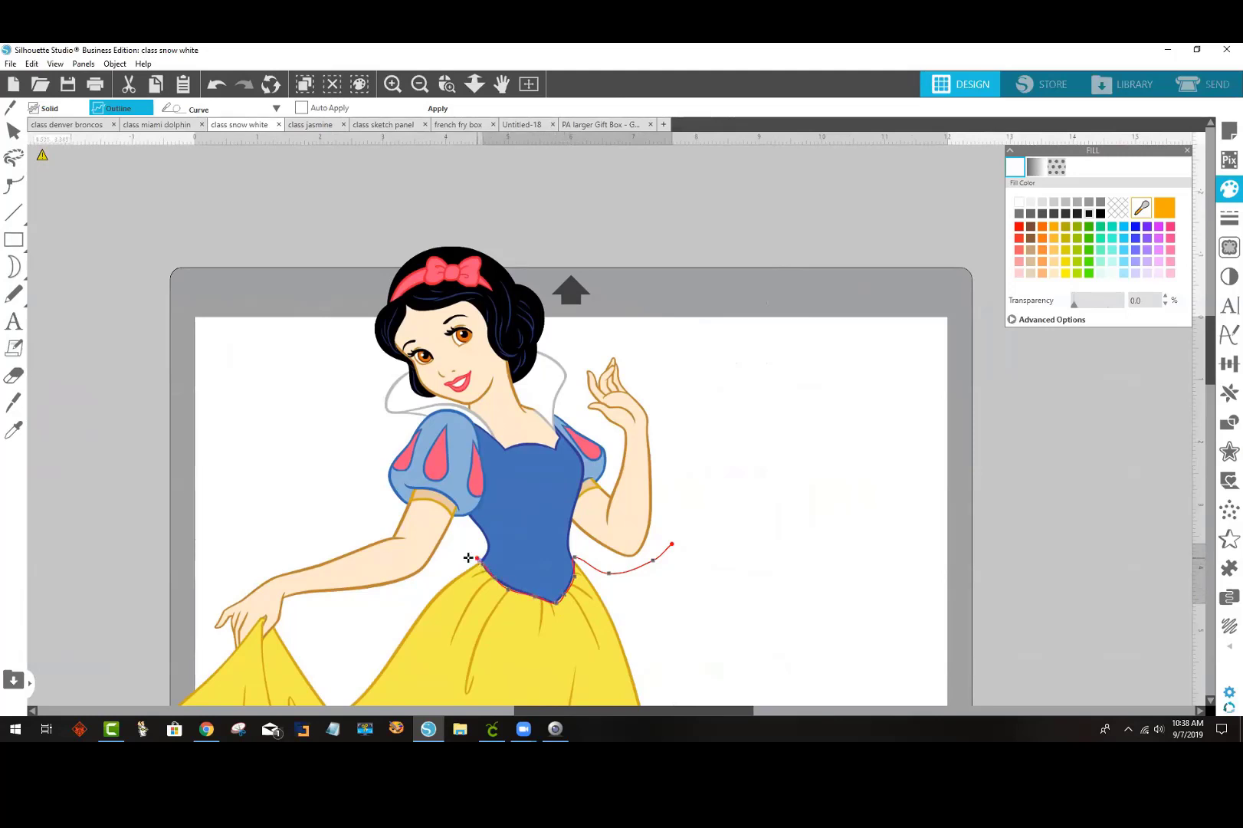
Step: Continue the knife path beneath the outstretched arm and around the fingers of the hand holding the skirt
{"action": "left_click", "coordinate": [395, 592]}
{"action": "left_click", "coordinate": [349, 610]}
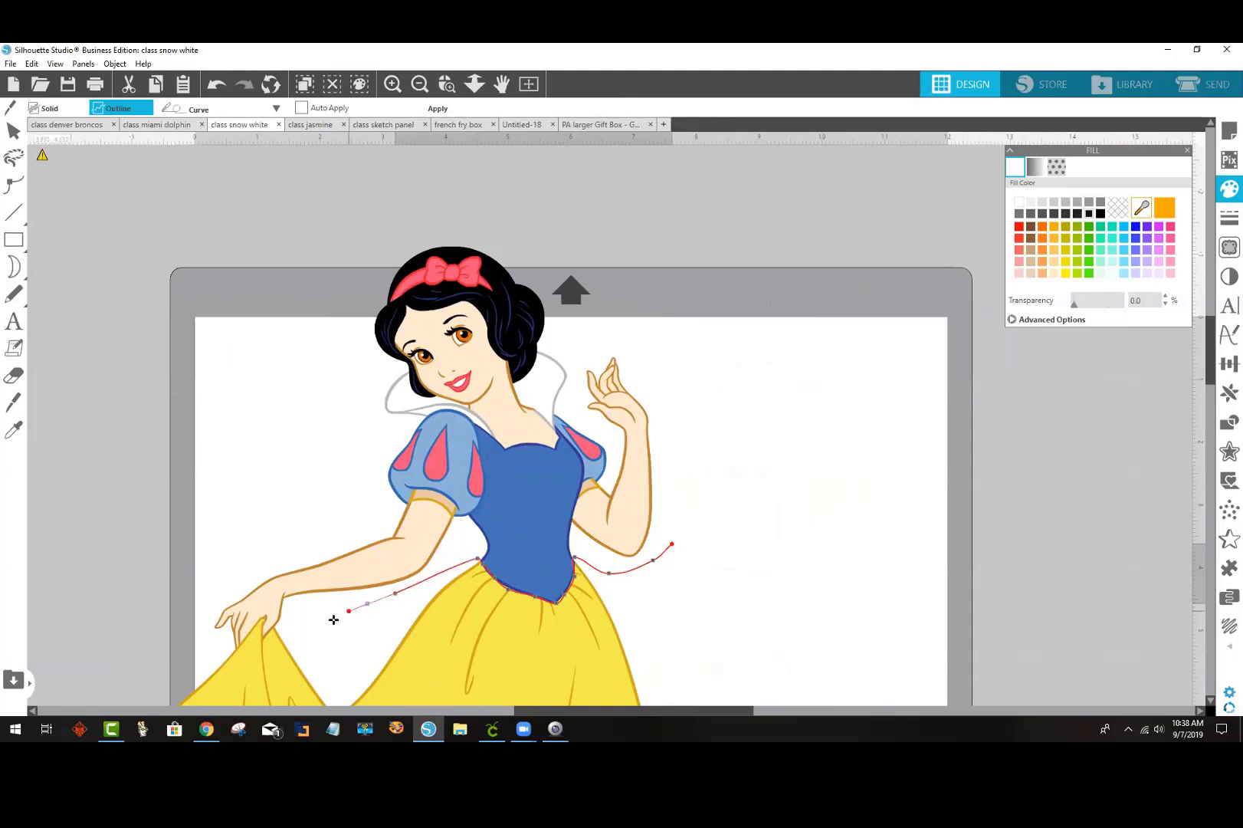
{"action": "left_click", "coordinate": [291, 622]}
{"action": "left_click", "coordinate": [288, 621]}
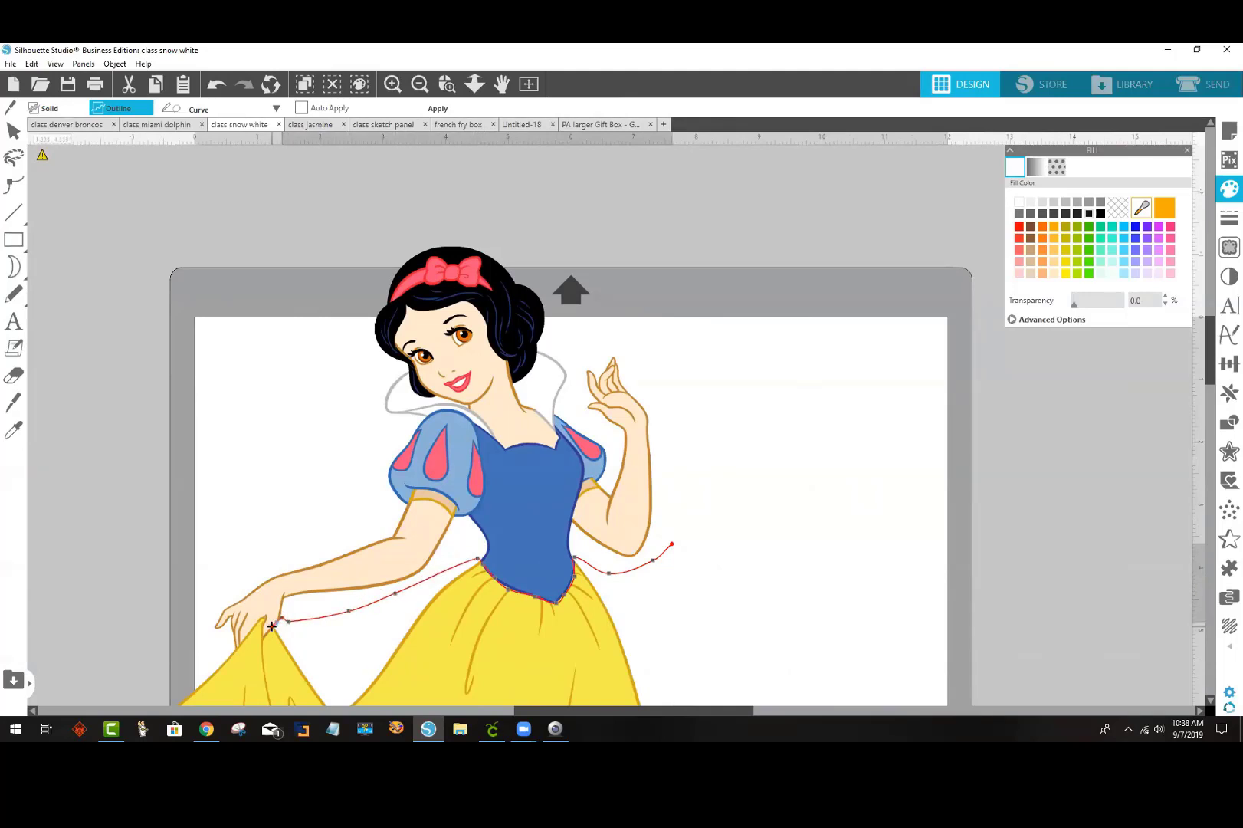
{"action": "left_click", "coordinate": [271, 625]}
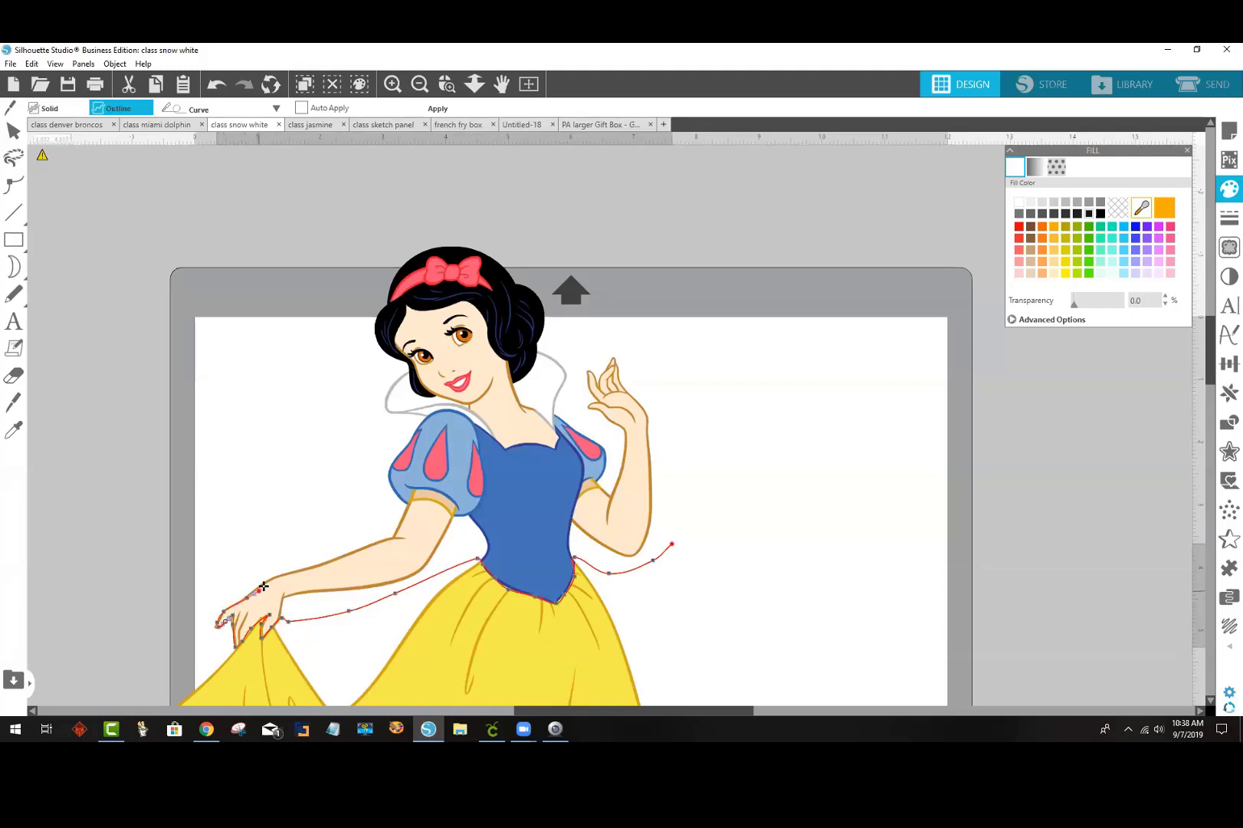
Step: Loop the knife path loosely around the arm, head and raised hand back to its start, and apply the cut
{"action": "left_click", "coordinate": [320, 562]}
{"action": "left_click", "coordinate": [337, 484]}
{"action": "left_click", "coordinate": [297, 288]}
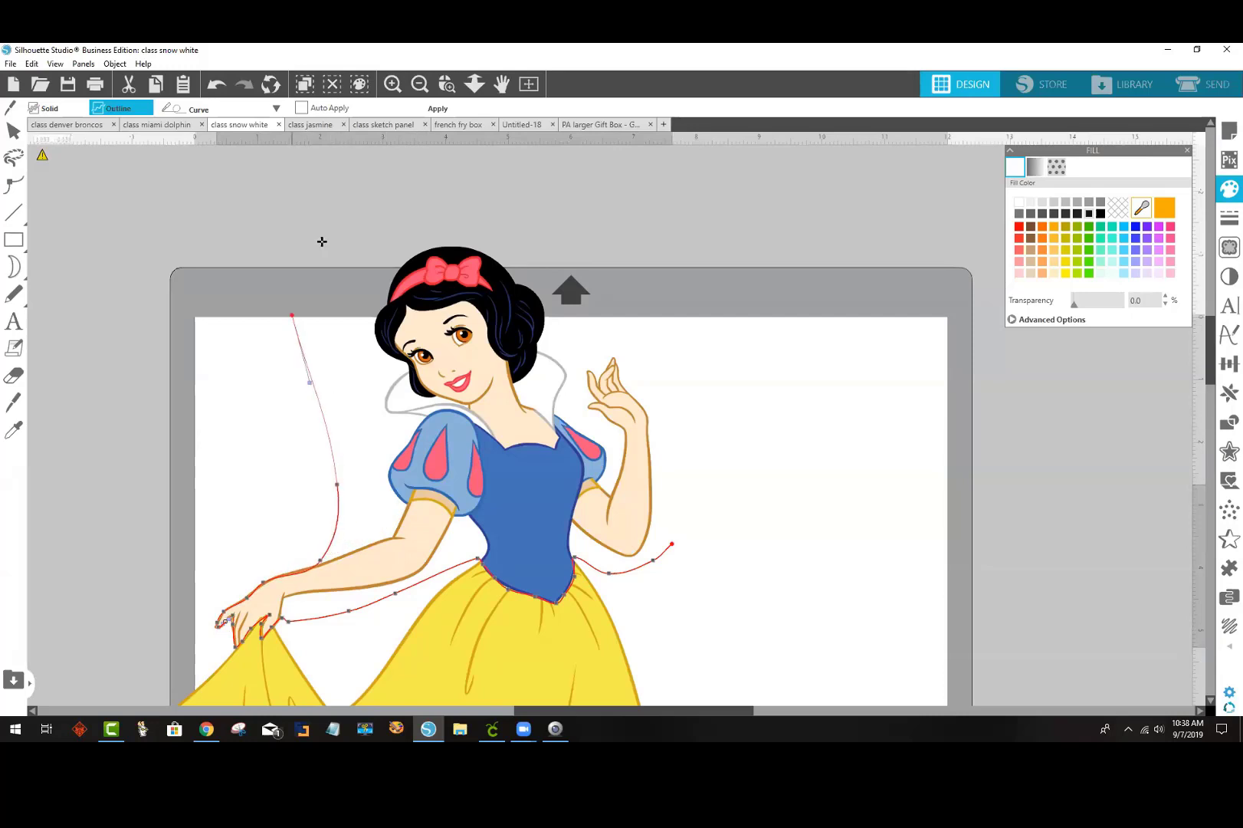
{"action": "left_click", "coordinate": [414, 174]}
{"action": "left_click", "coordinate": [690, 304]}
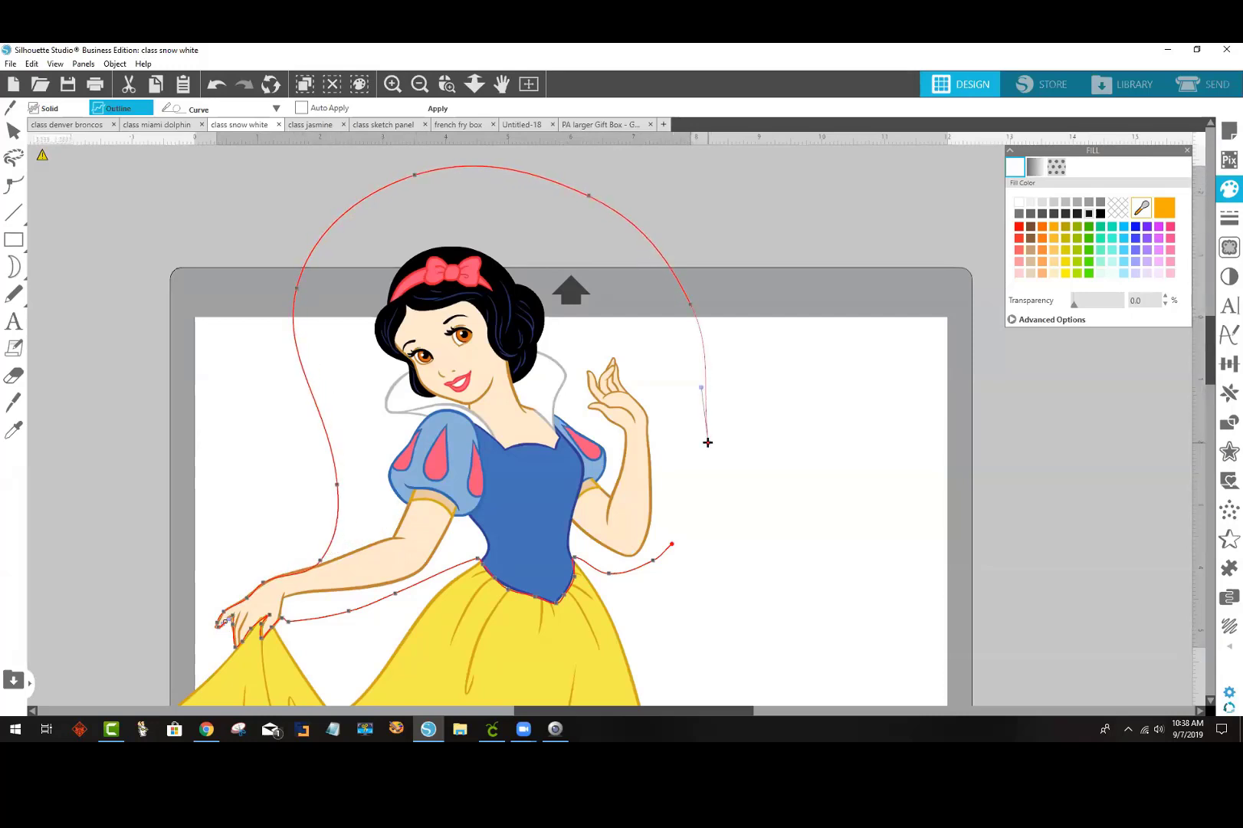
{"action": "left_click", "coordinate": [708, 443]}
{"action": "left_click", "coordinate": [689, 505]}
{"action": "left_click", "coordinate": [675, 543]}
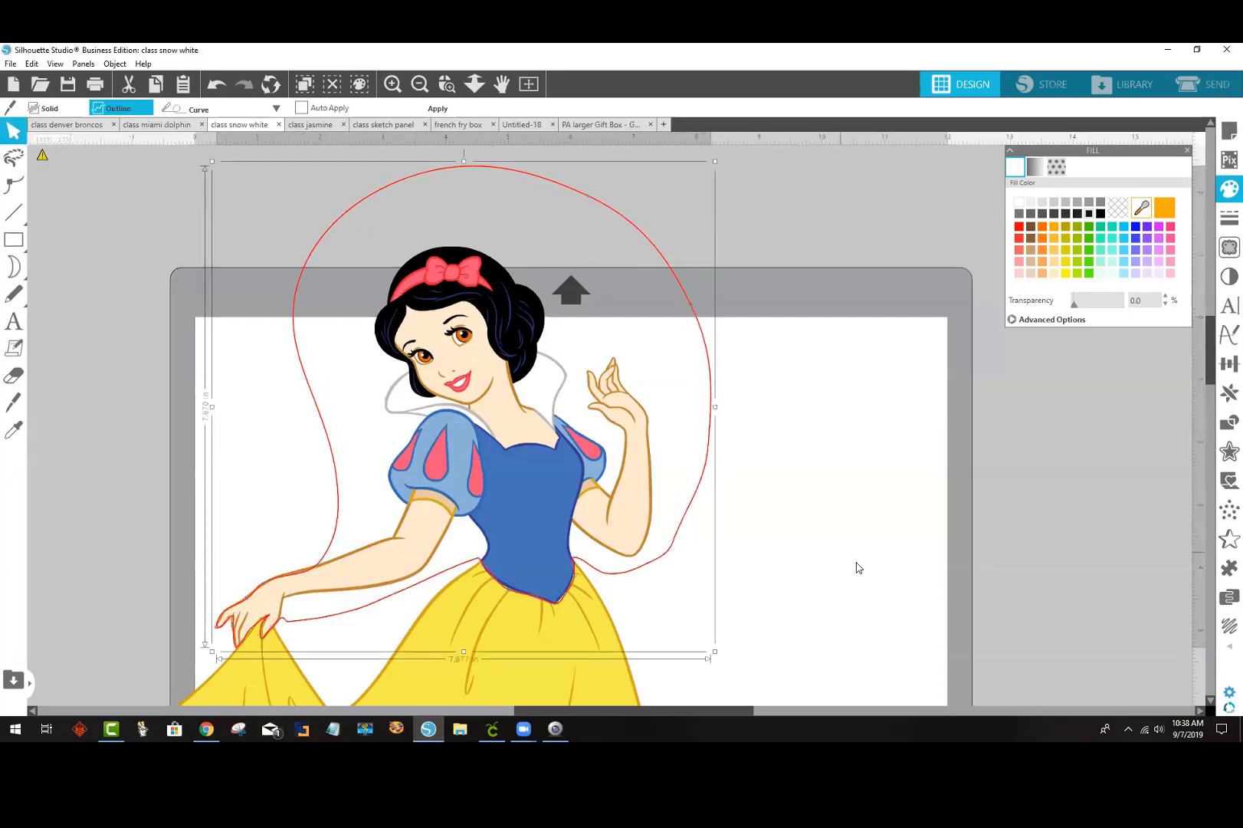
{"action": "left_click", "coordinate": [438, 108]}
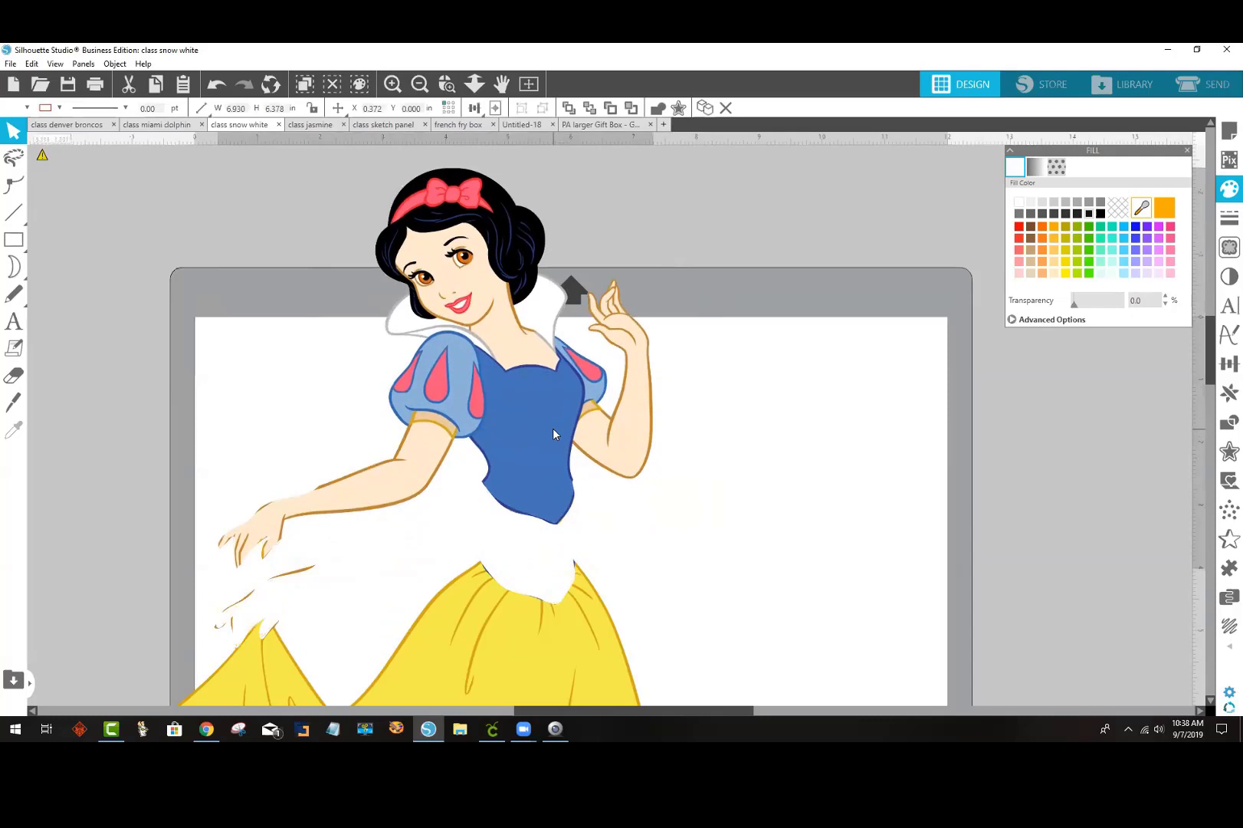
Step: Move the cut-out upper body up from the skirt and delete the stray slivers left where the arm and hand were
{"action": "left_click_drag", "start_coordinate": [553, 427], "coordinate": [545, 342]}
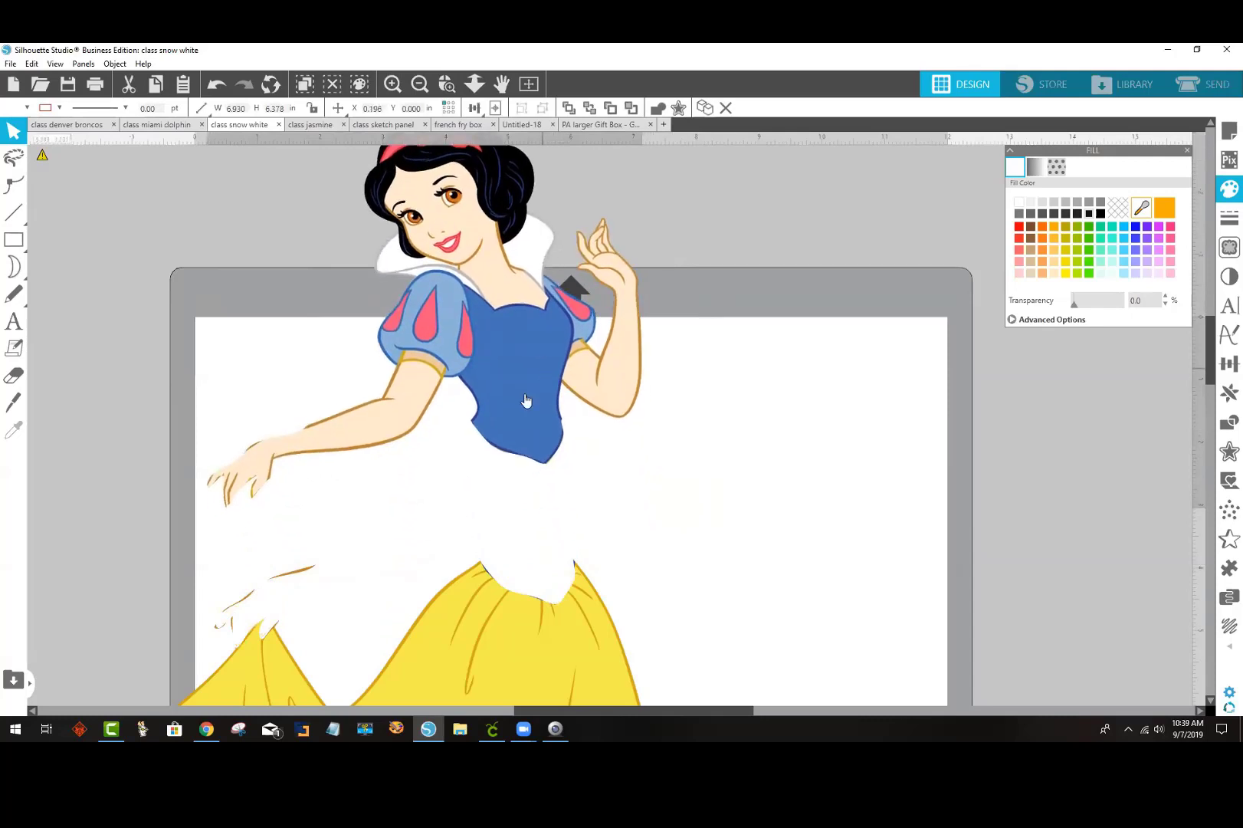
{"action": "left_click", "coordinate": [296, 571]}
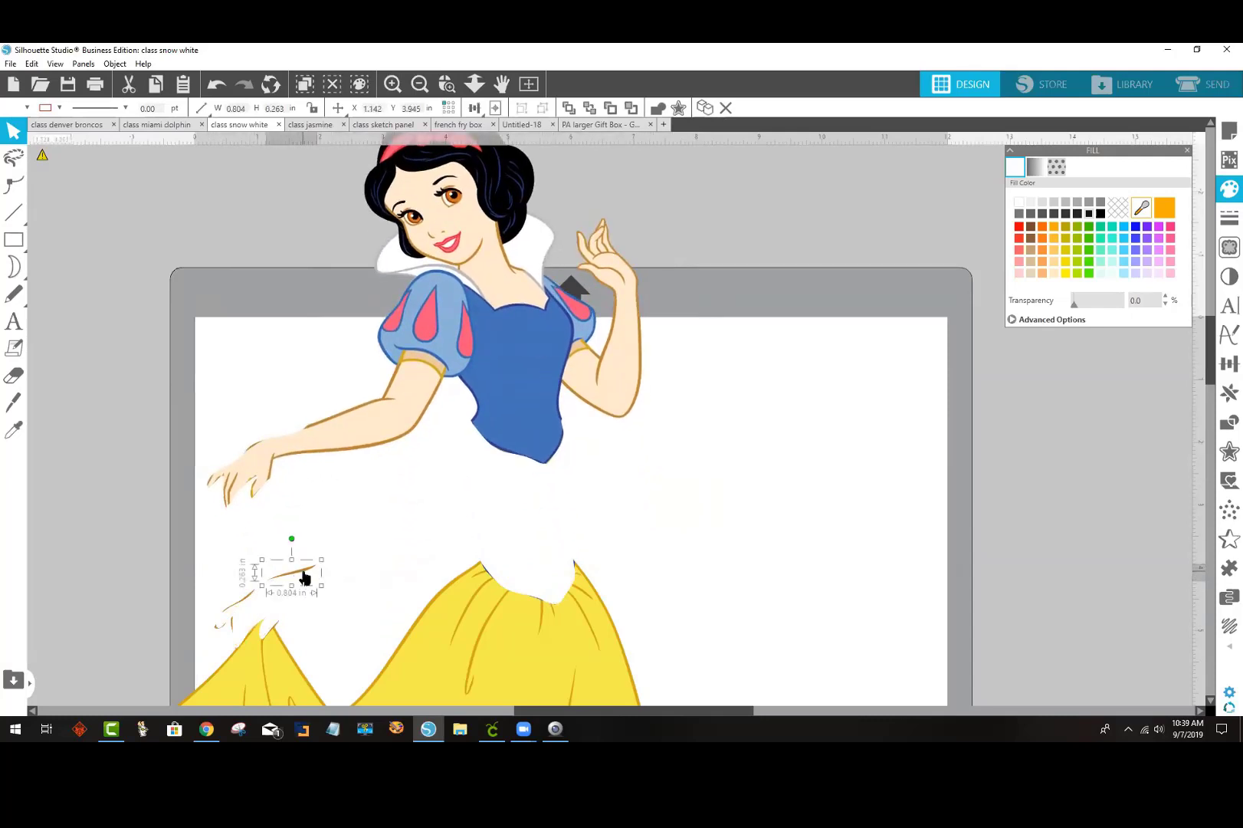
{"action": "key", "text": "Delete"}
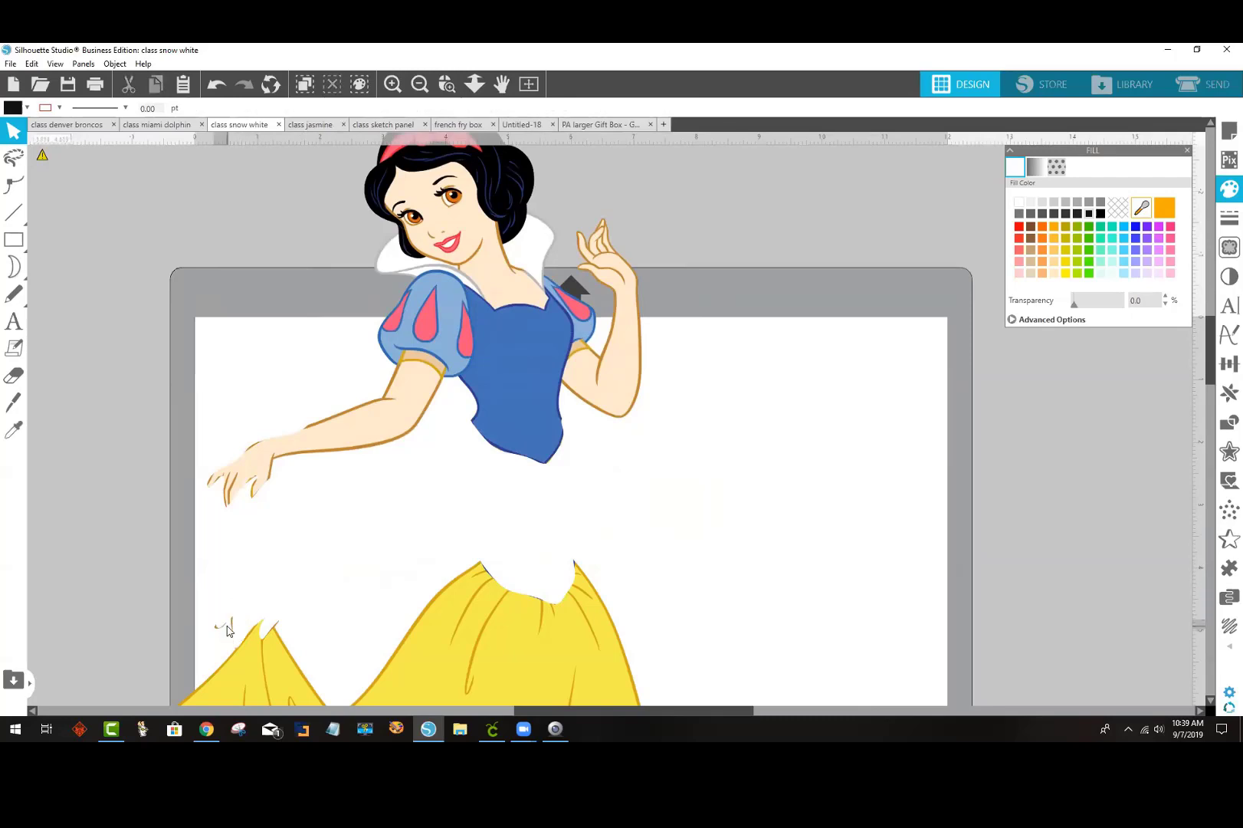
{"action": "left_click", "coordinate": [225, 627]}
{"action": "key", "text": "Delete"}
{"action": "left_click", "coordinate": [231, 629]}
{"action": "key", "text": "Delete"}
Step: Shift the rectangle up, move the upper body off the page to its left, and raise the skirt piece over the page's upper part
{"action": "left_click", "coordinate": [420, 84]}
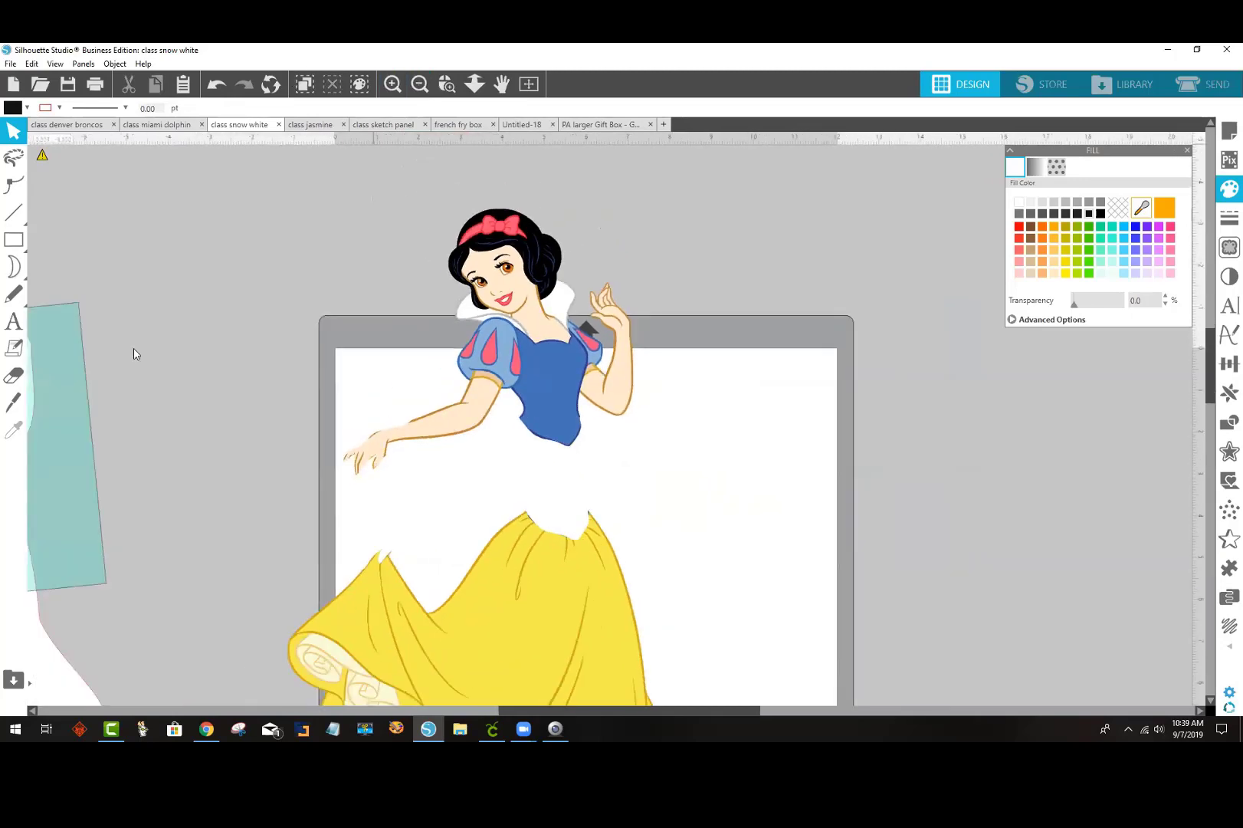
{"action": "left_click_drag", "start_coordinate": [56, 478], "coordinate": [150, 272]}
{"action": "left_click", "coordinate": [523, 420]}
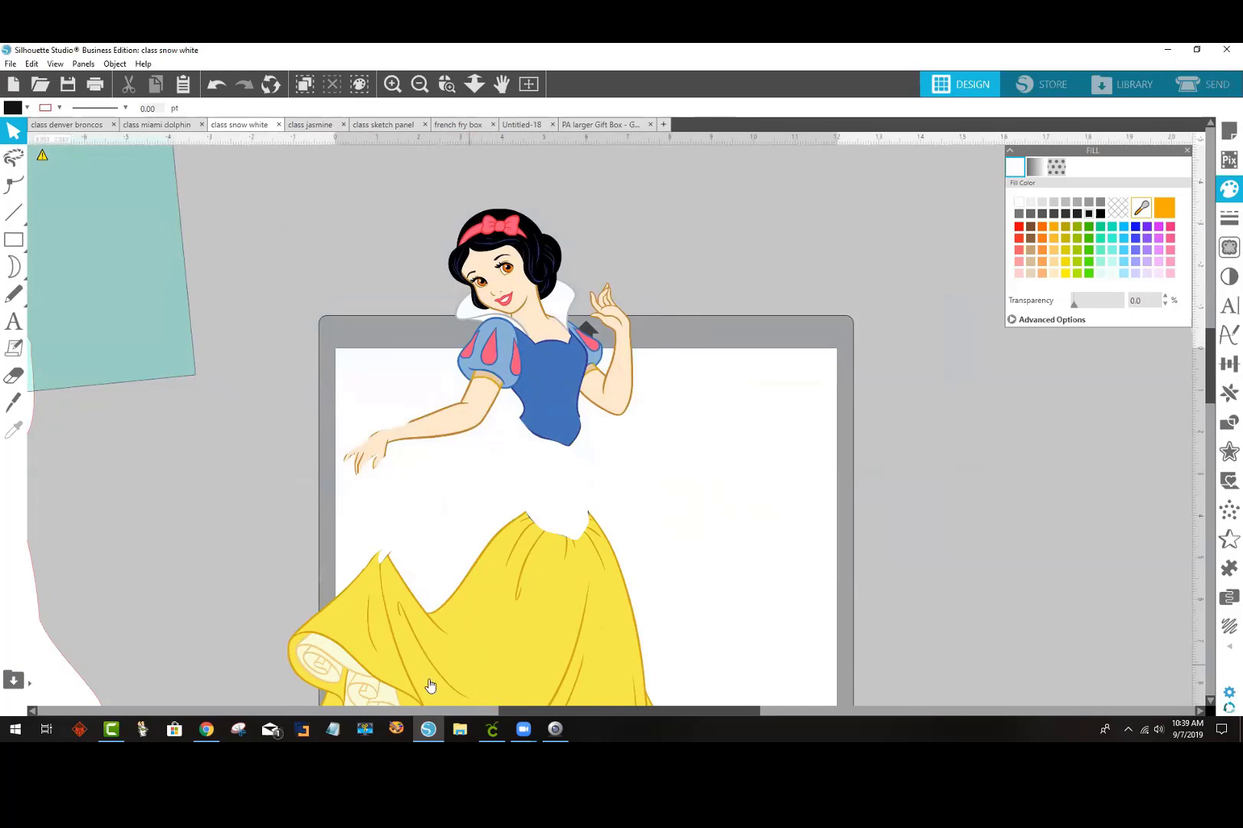
{"action": "left_click_drag", "start_coordinate": [532, 344], "coordinate": [81, 487]}
{"action": "left_click_drag", "start_coordinate": [546, 619], "coordinate": [538, 354]}
Step: Test whether the skirt fits the print-area rectangle by rotating and shifting it over the skirt, and move it off to the left
{"action": "left_click_drag", "start_coordinate": [217, 341], "coordinate": [574, 433]}
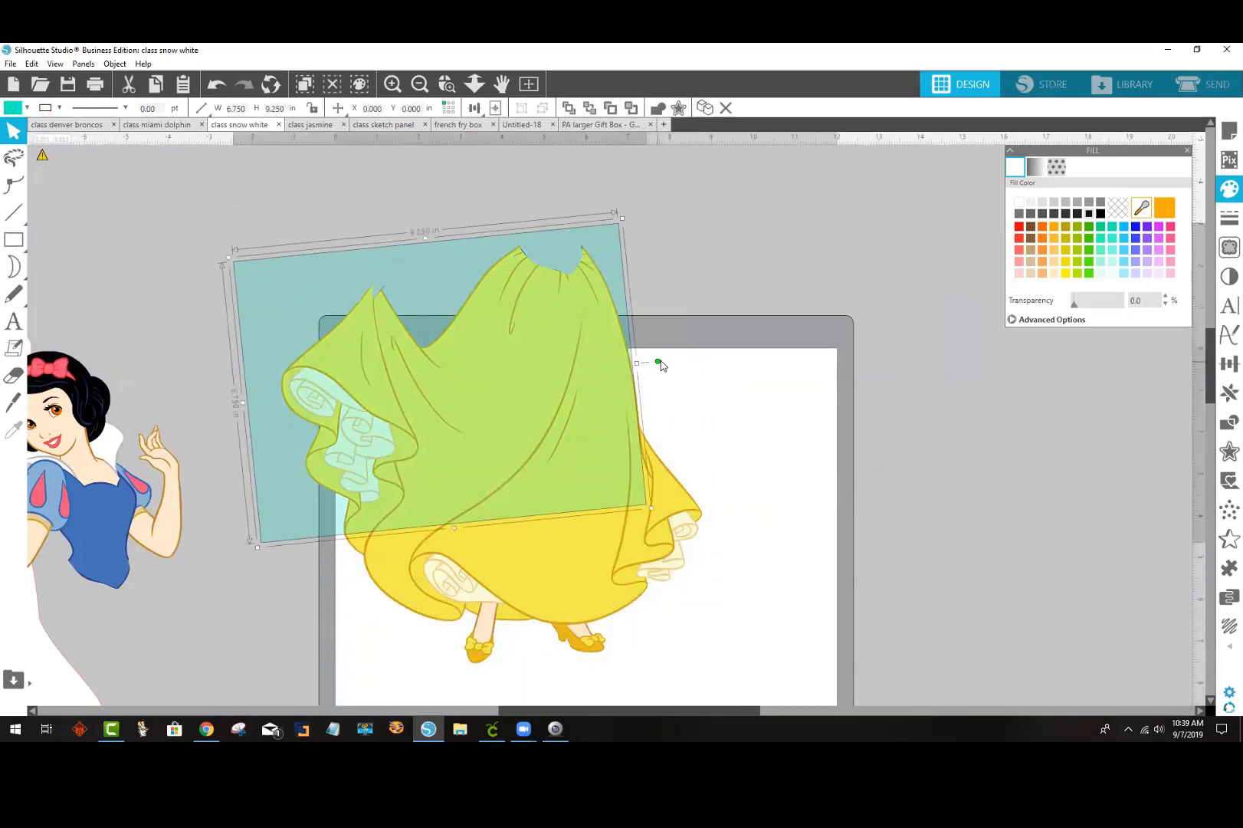
{"action": "left_click_drag", "start_coordinate": [650, 347], "coordinate": [513, 404]}
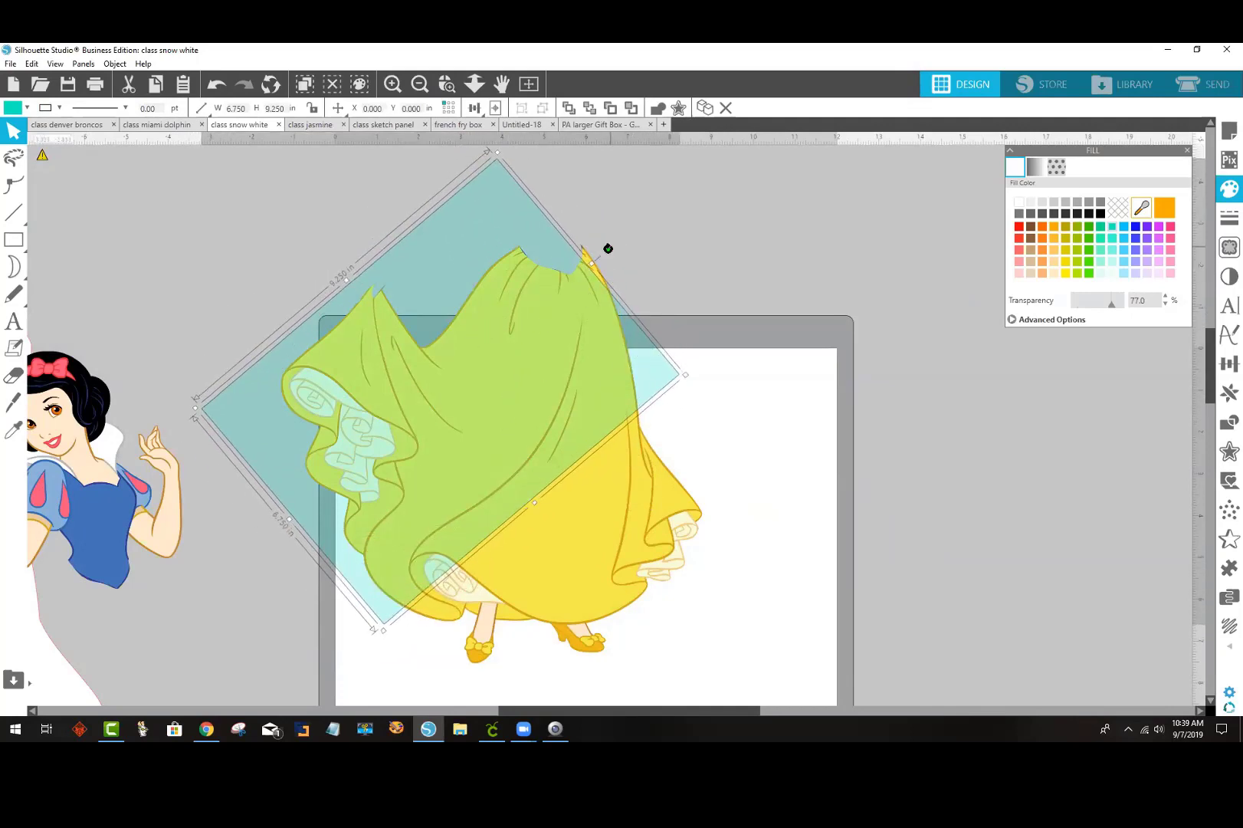
{"action": "left_click_drag", "start_coordinate": [605, 249], "coordinate": [582, 232]}
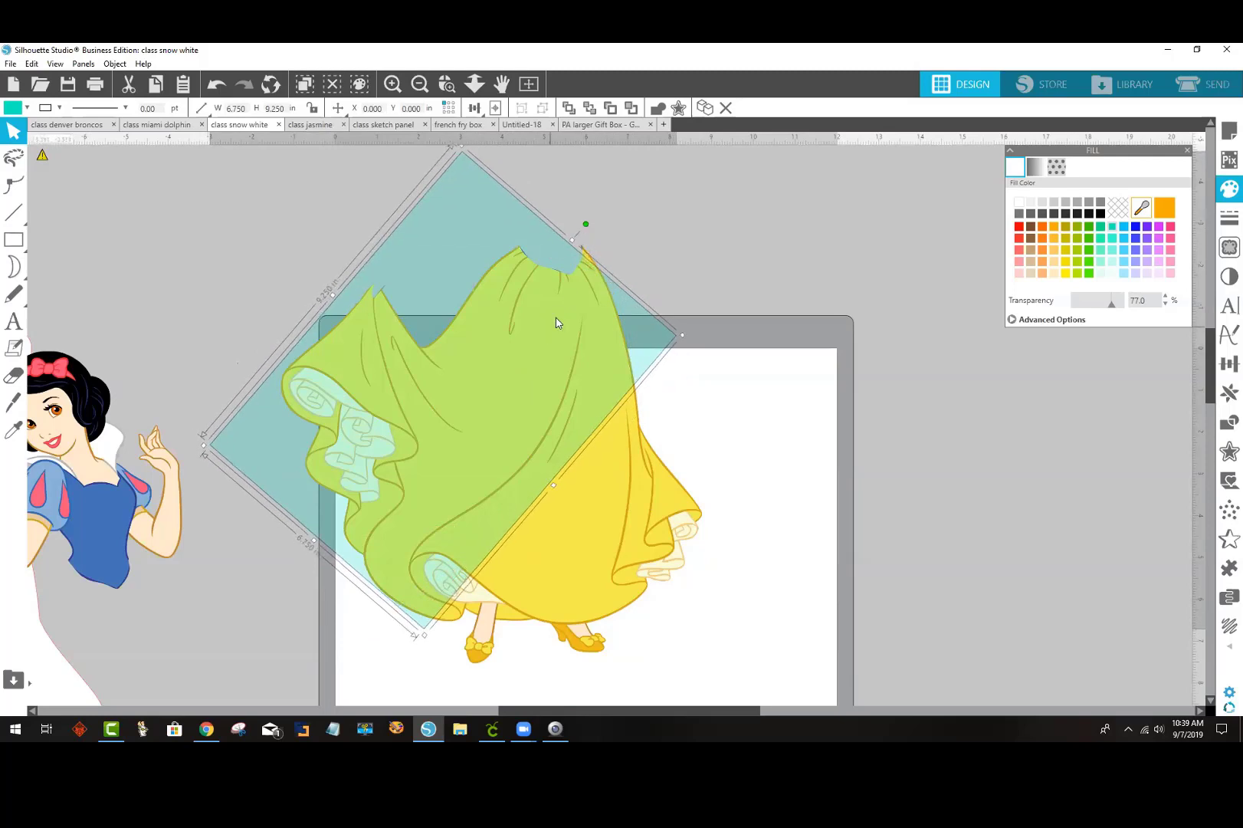
{"action": "left_click_drag", "start_coordinate": [559, 320], "coordinate": [674, 439]}
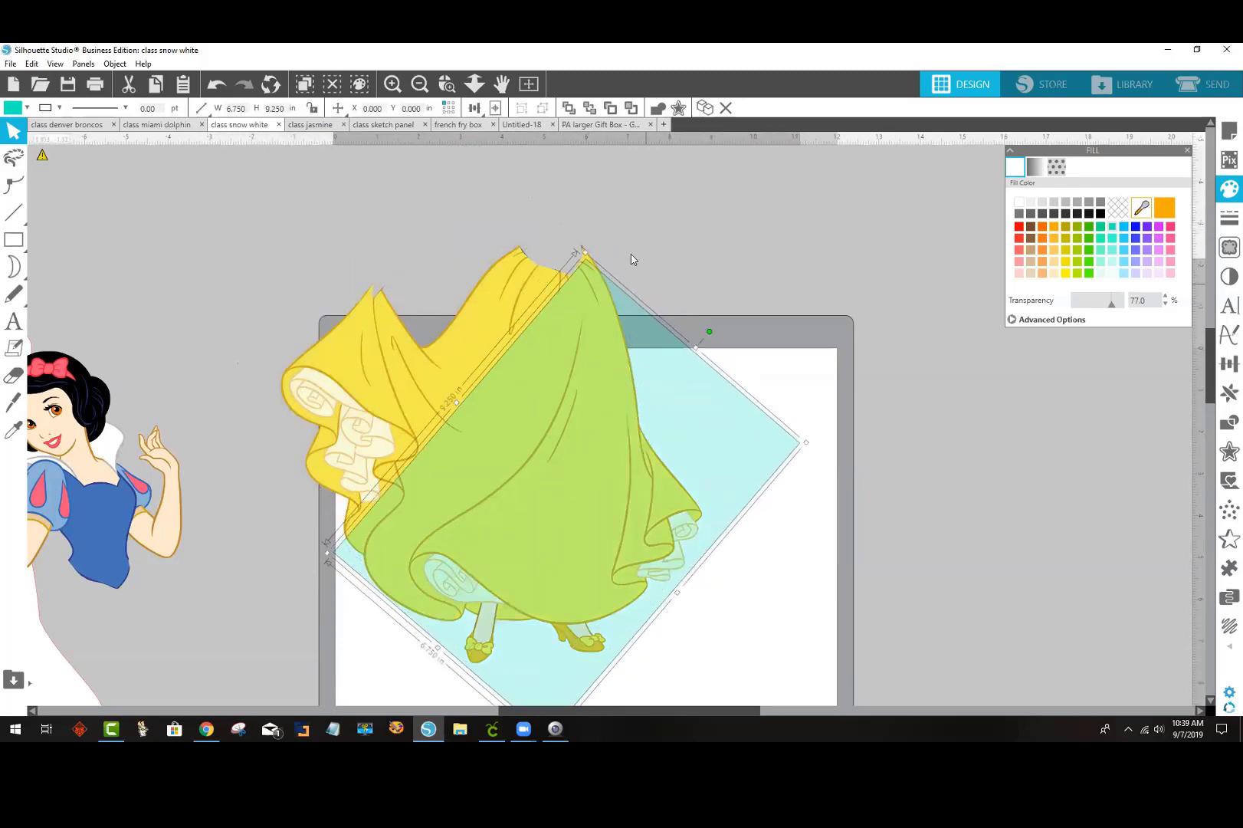
{"action": "left_click_drag", "start_coordinate": [569, 469], "coordinate": [186, 315]}
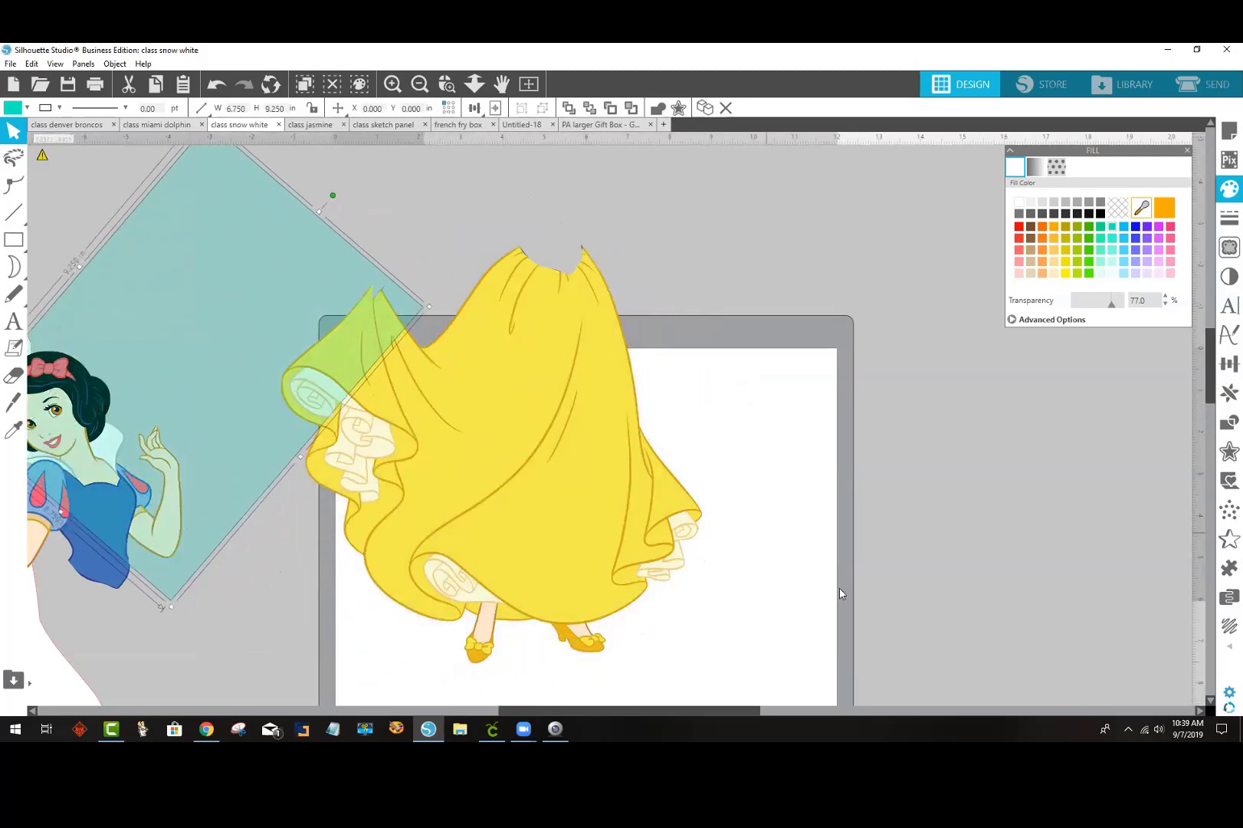
Step: Trace a Knife outline path along the skirt's lower hem and around the petticoat curl above the front foot
{"action": "scroll", "coordinate": [845, 596], "scroll_direction": "down", "scroll_amount": 3}
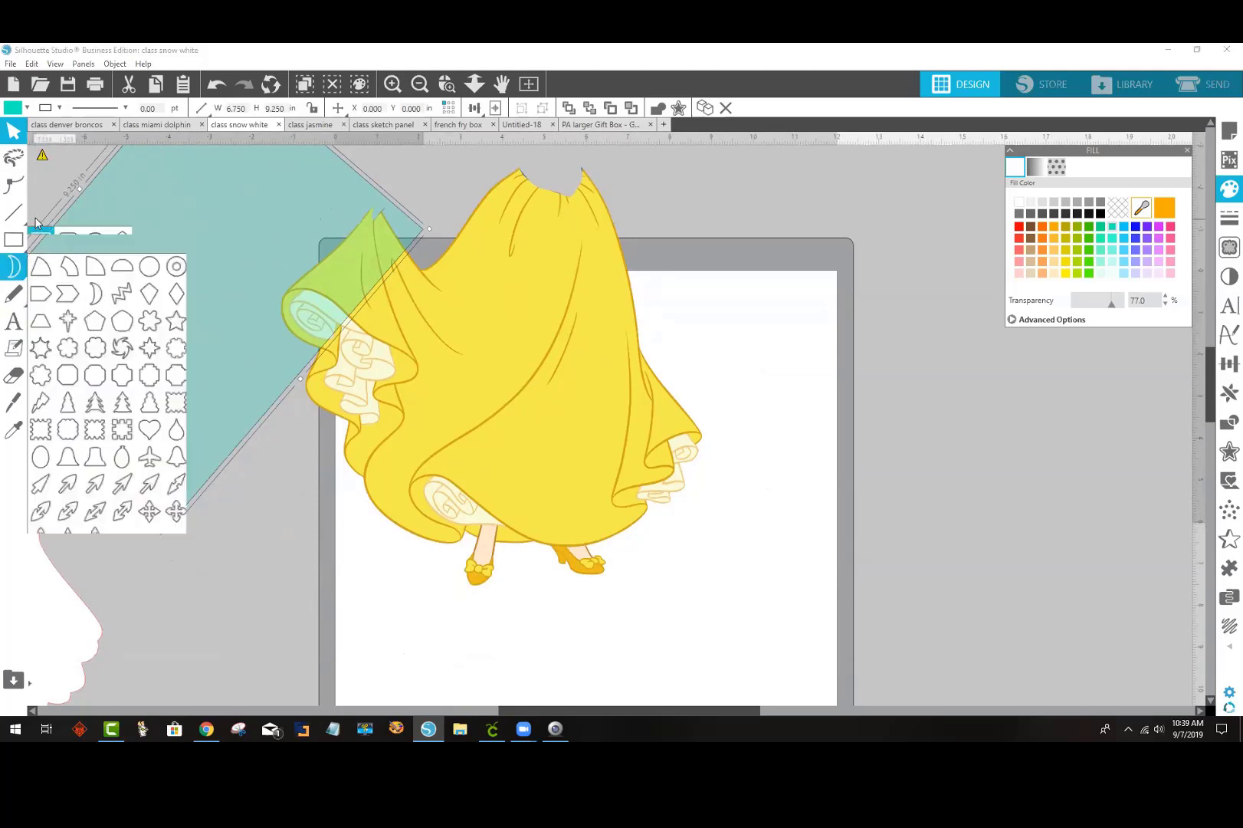
{"action": "mouse_move", "coordinate": [5, 205]}
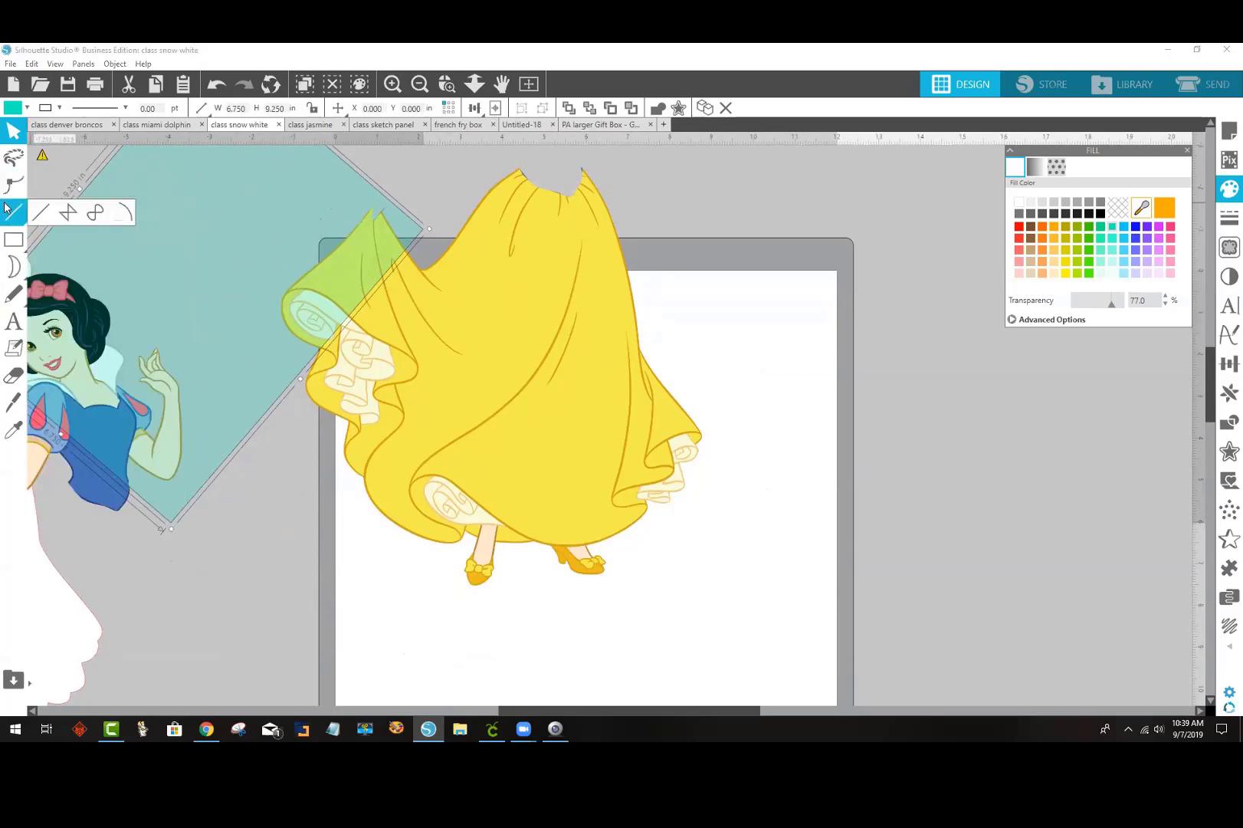
{"action": "left_click", "coordinate": [13, 401]}
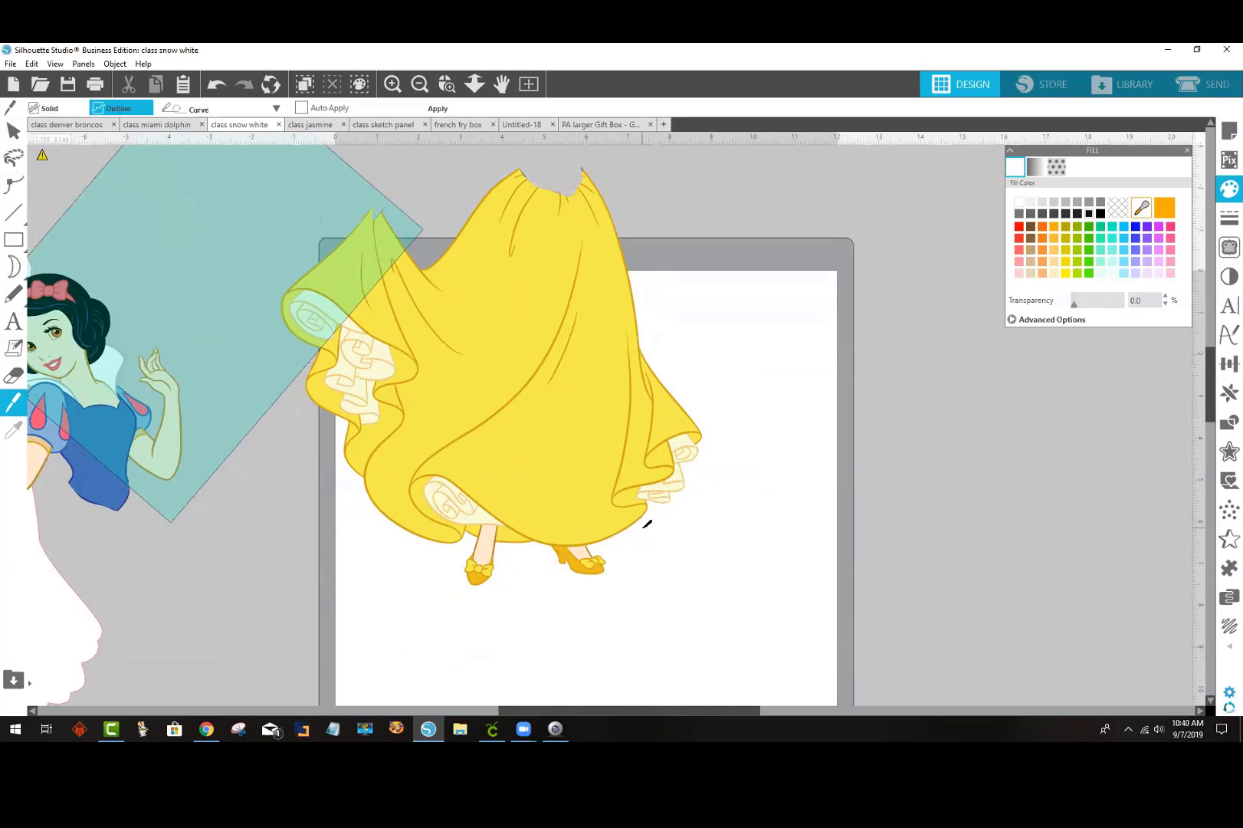
{"action": "mouse_move", "coordinate": [611, 537]}
{"action": "left_mouse_down"}
{"action": "mouse_move", "coordinate": [533, 539]}
{"action": "mouse_move", "coordinate": [443, 476]}
{"action": "mouse_move", "coordinate": [411, 483]}
{"action": "left_mouse_up"}
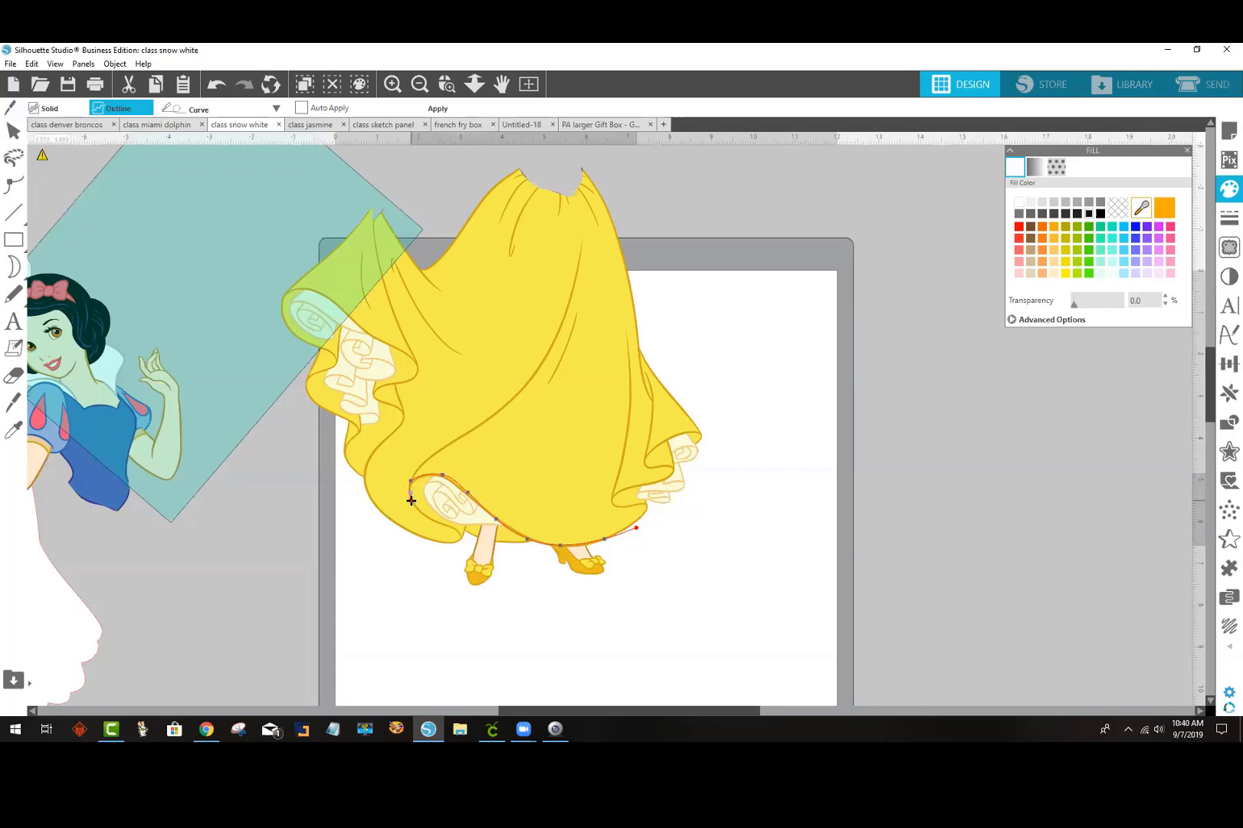
{"action": "left_click", "coordinate": [411, 501]}
{"action": "left_click", "coordinate": [463, 543]}
Step: Loop the knife path loosely beneath both feet back to its start at the hem, and apply the cut
{"action": "left_click", "coordinate": [440, 585]}
{"action": "left_click", "coordinate": [498, 664]}
{"action": "left_click", "coordinate": [695, 676]}
{"action": "left_click", "coordinate": [679, 562]}
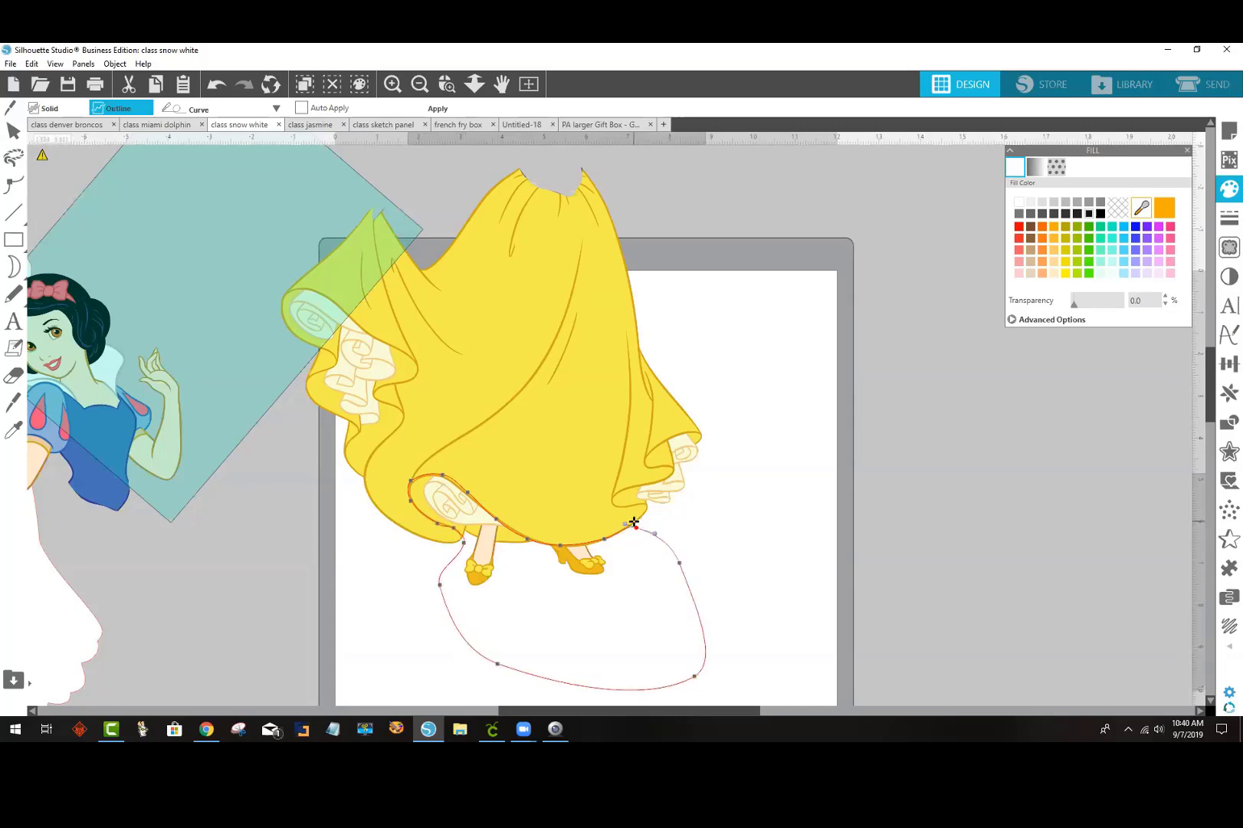
{"action": "left_click", "coordinate": [636, 527]}
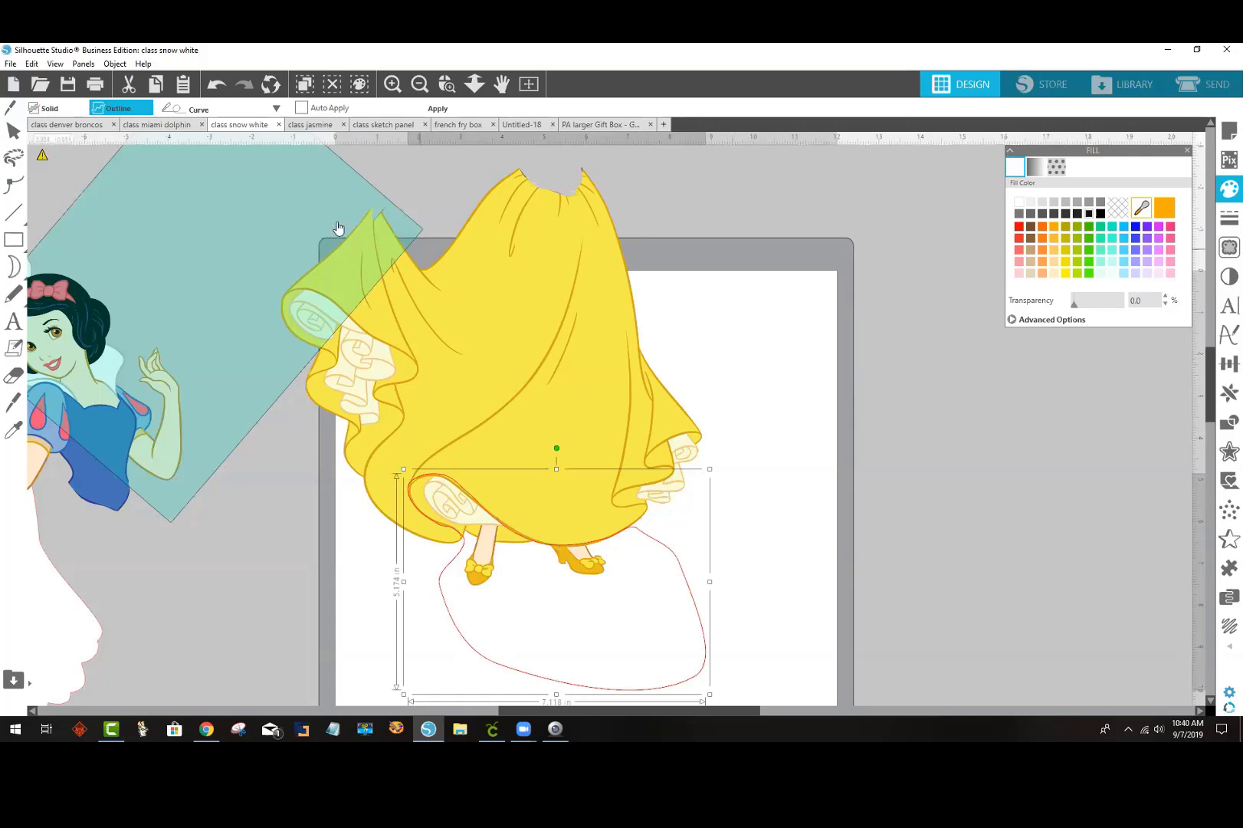
{"action": "left_click", "coordinate": [463, 117]}
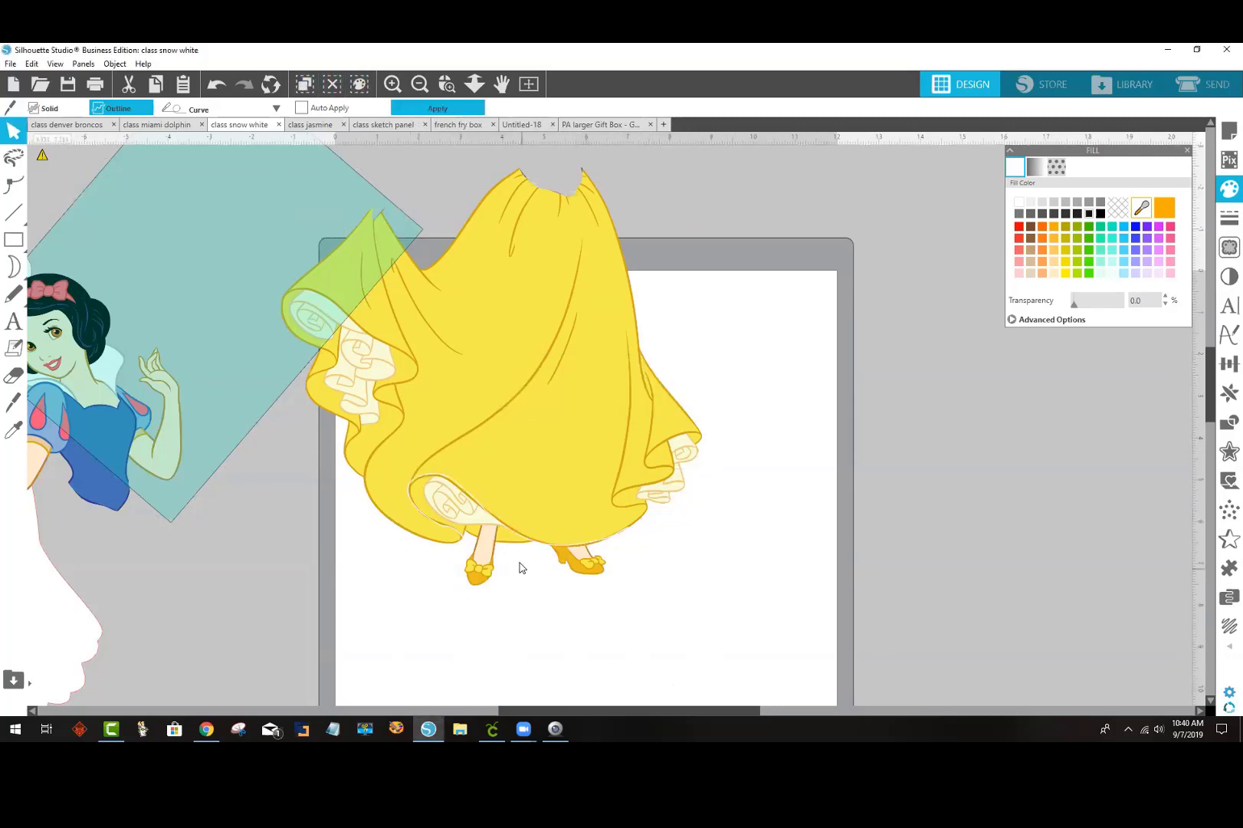
Step: Check the cut by pulling both foot pieces down from the skirt, and set them back against the hem
{"action": "left_click_drag", "start_coordinate": [487, 546], "coordinate": [524, 605]}
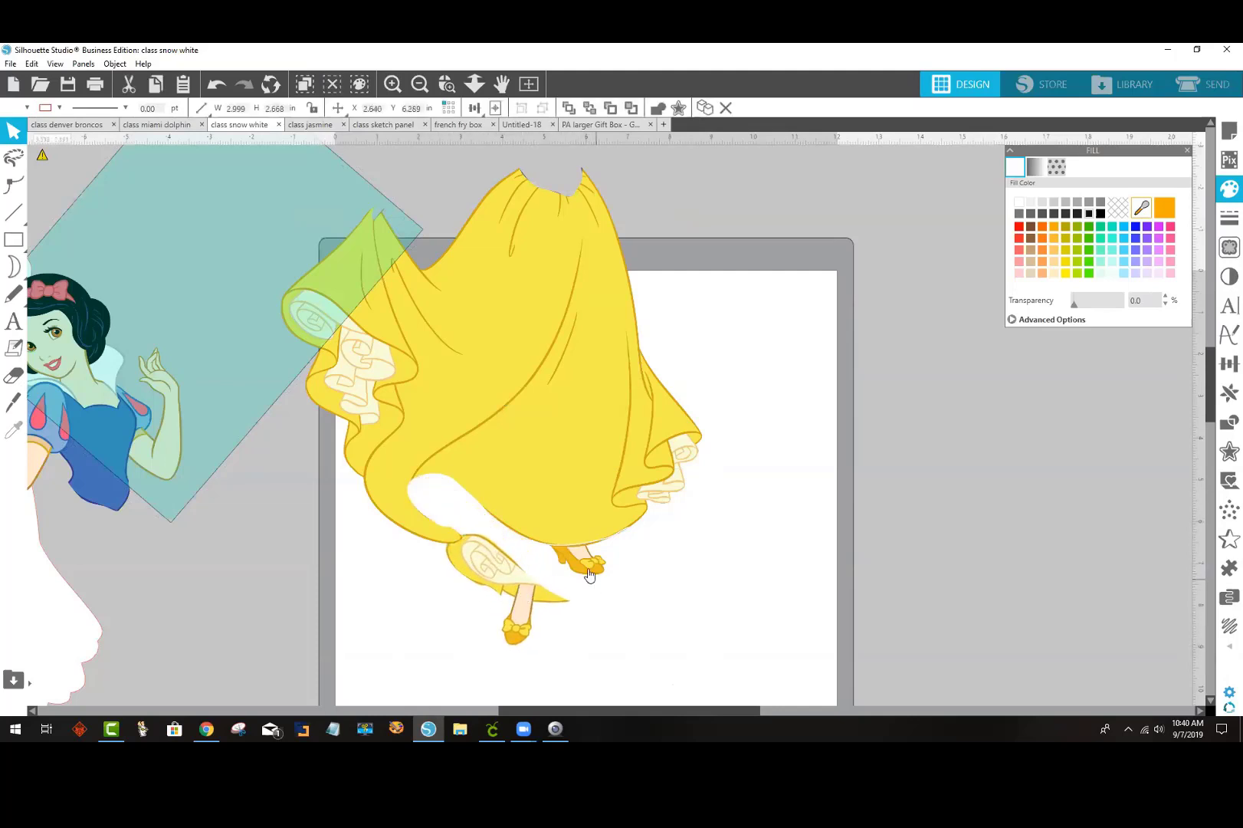
{"action": "left_click_drag", "start_coordinate": [589, 575], "coordinate": [602, 622]}
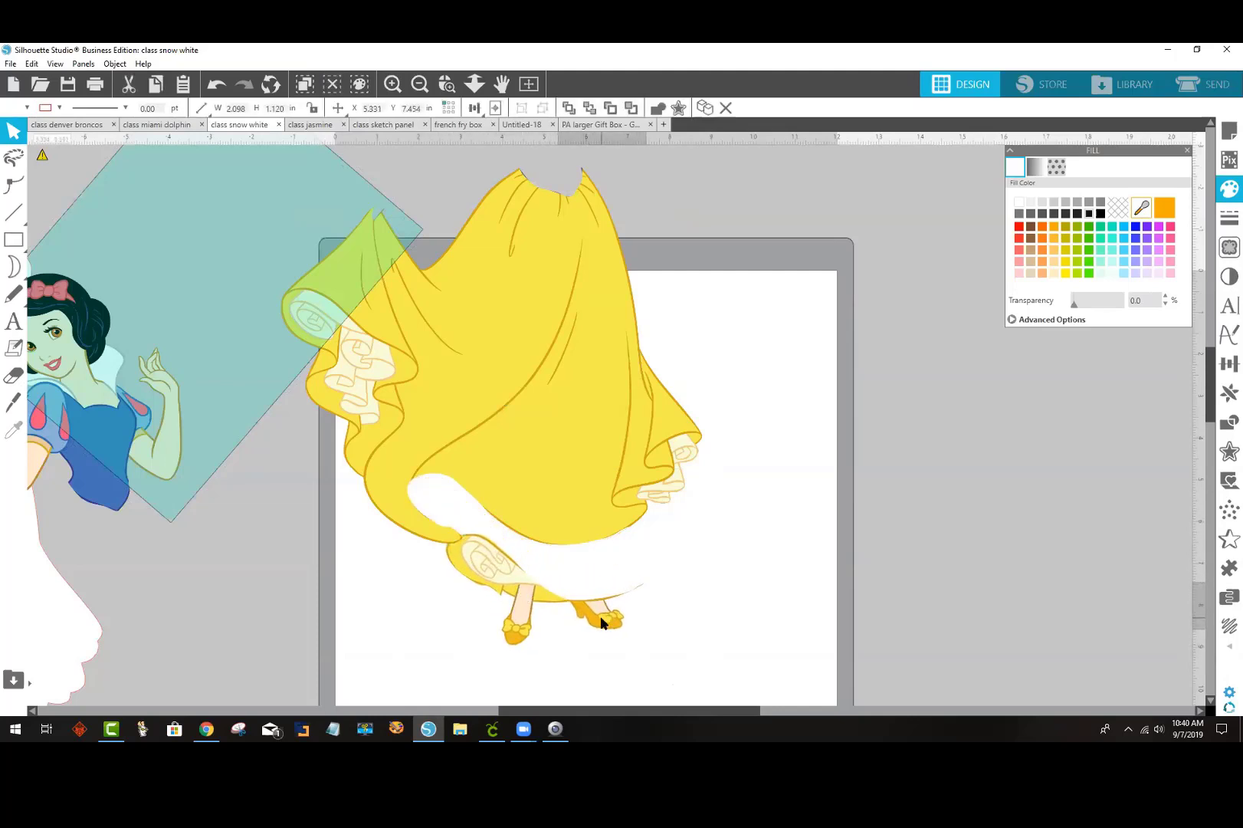
{"action": "left_click", "coordinate": [572, 545]}
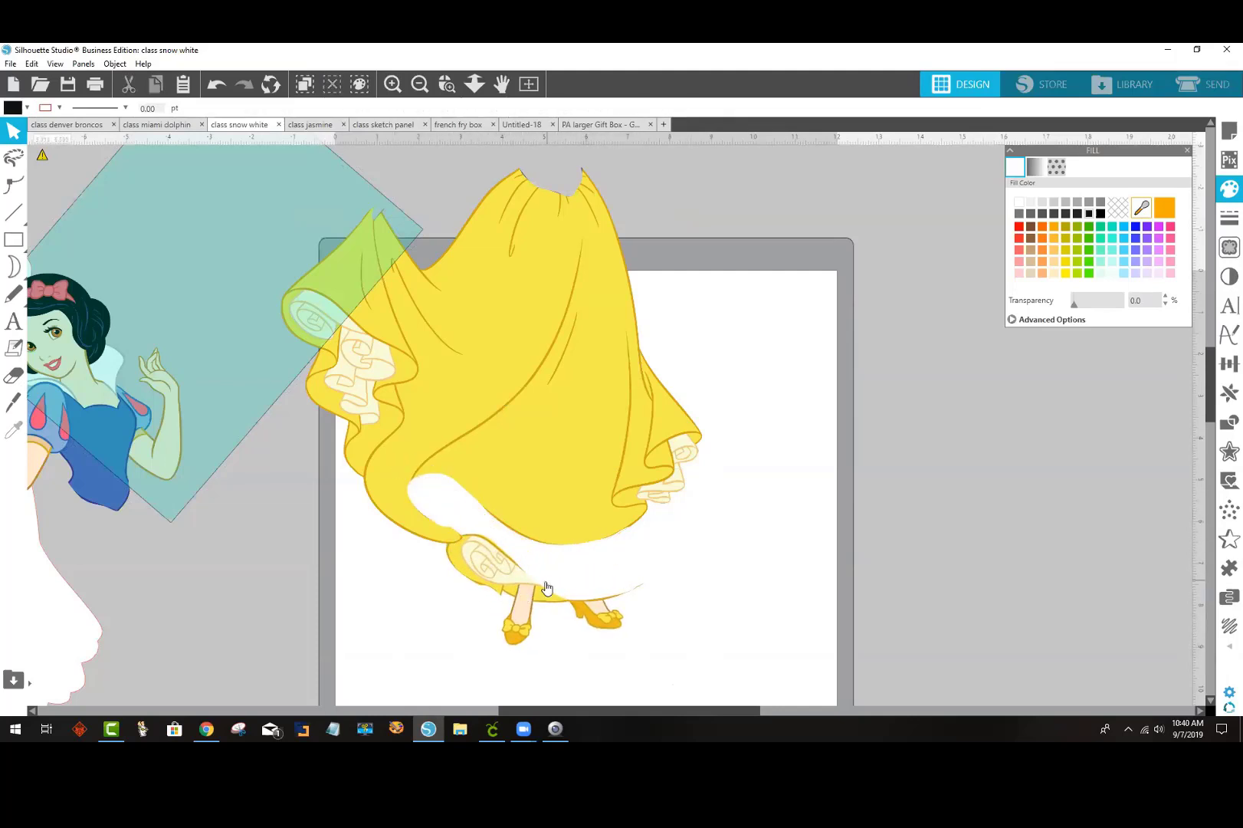
{"action": "left_click_drag", "start_coordinate": [500, 590], "coordinate": [471, 537]}
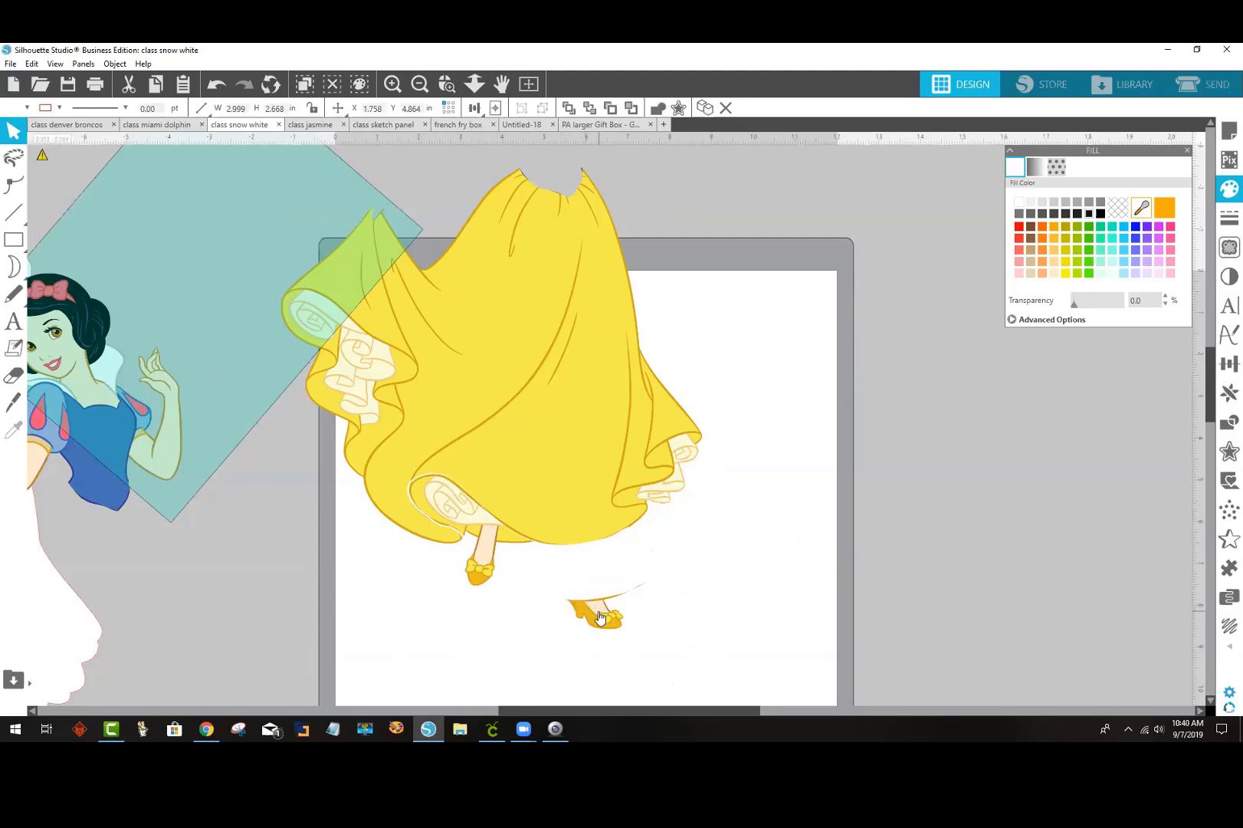
{"action": "left_click_drag", "start_coordinate": [600, 618], "coordinate": [560, 556]}
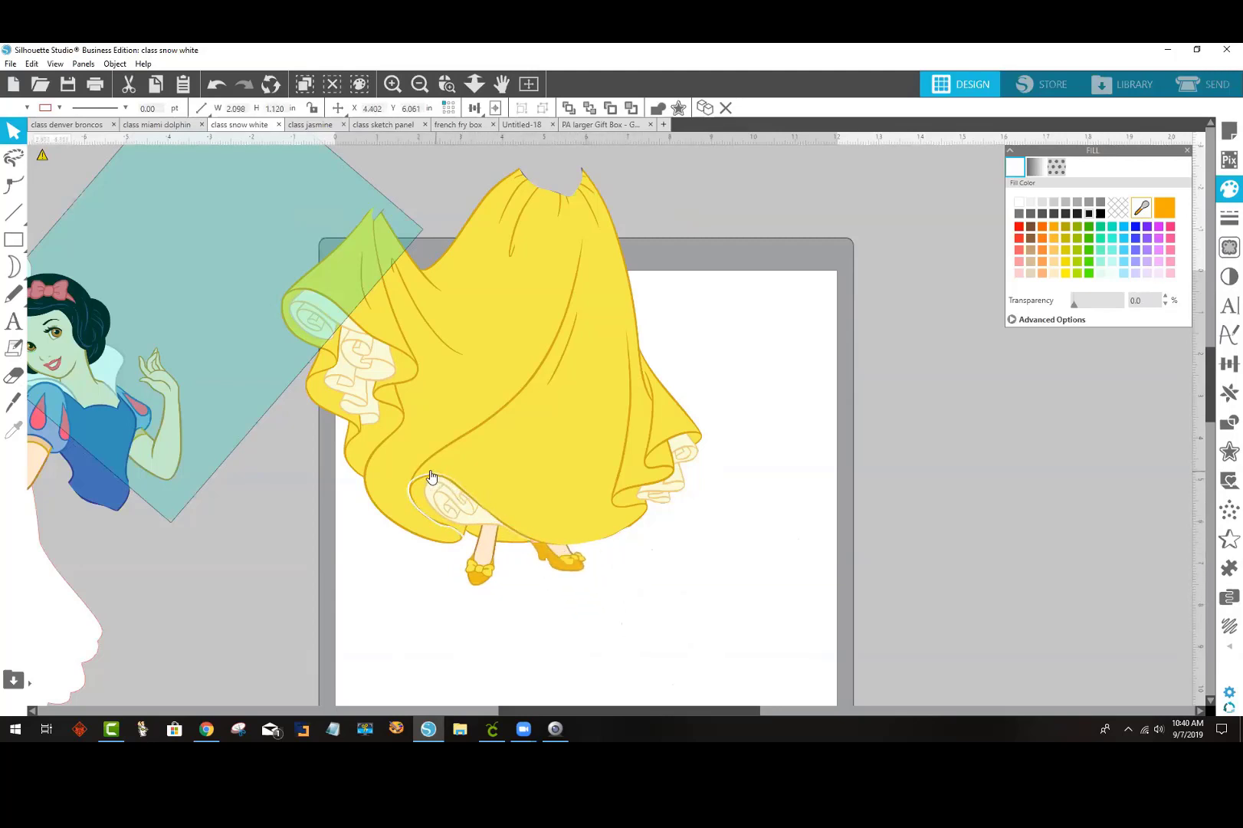
{"action": "left_click", "coordinate": [445, 529]}
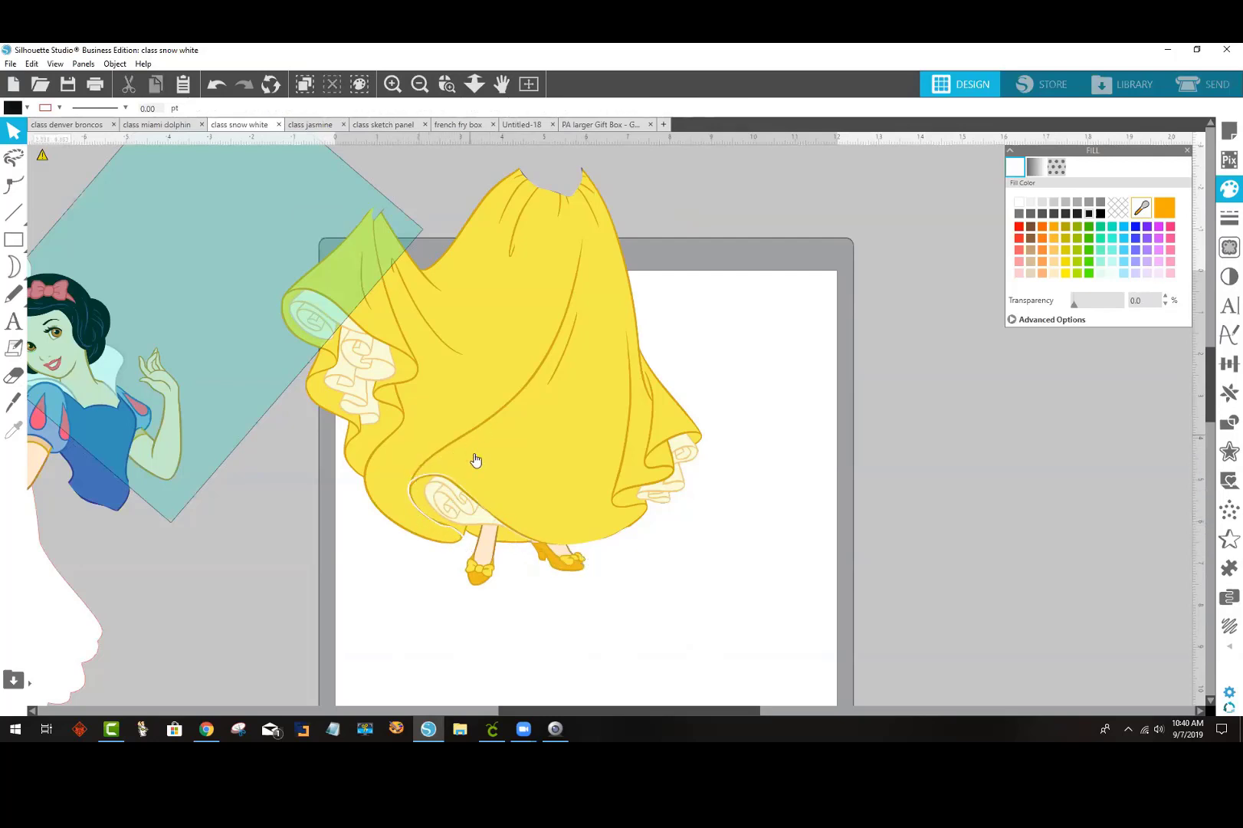
Step: Move both foot pieces off the page to its left, and shift the remaining skirt down onto the page
{"action": "left_click_drag", "start_coordinate": [460, 506], "coordinate": [326, 601]}
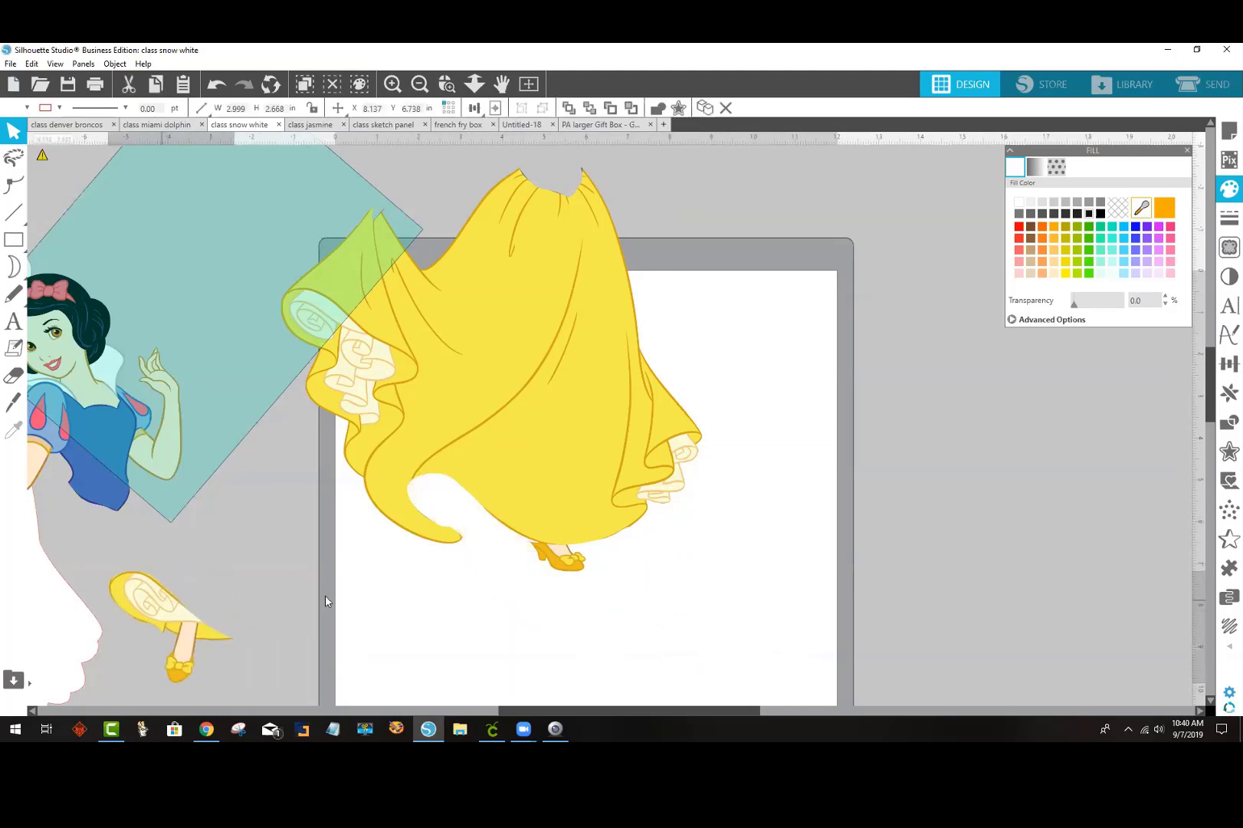
{"action": "left_click_drag", "start_coordinate": [563, 563], "coordinate": [302, 618]}
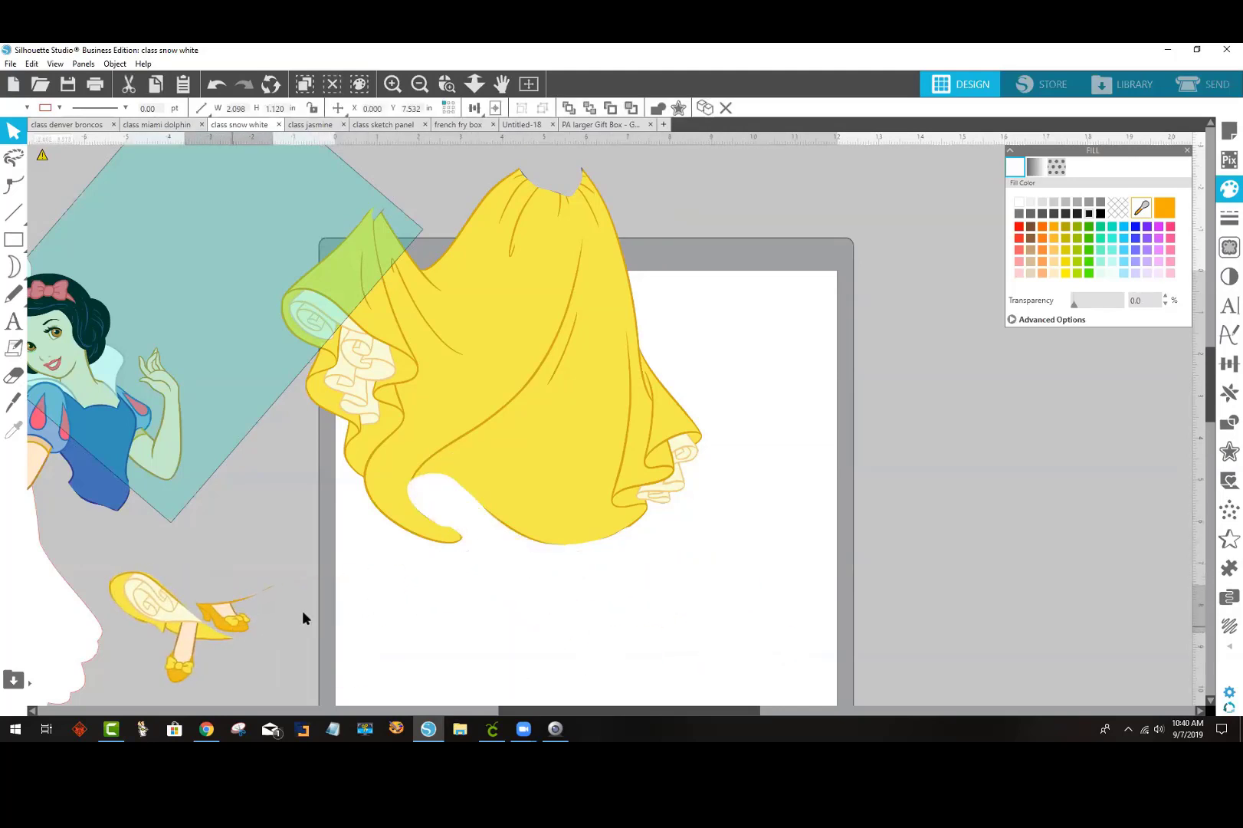
{"action": "left_click_drag", "start_coordinate": [601, 356], "coordinate": [656, 413]}
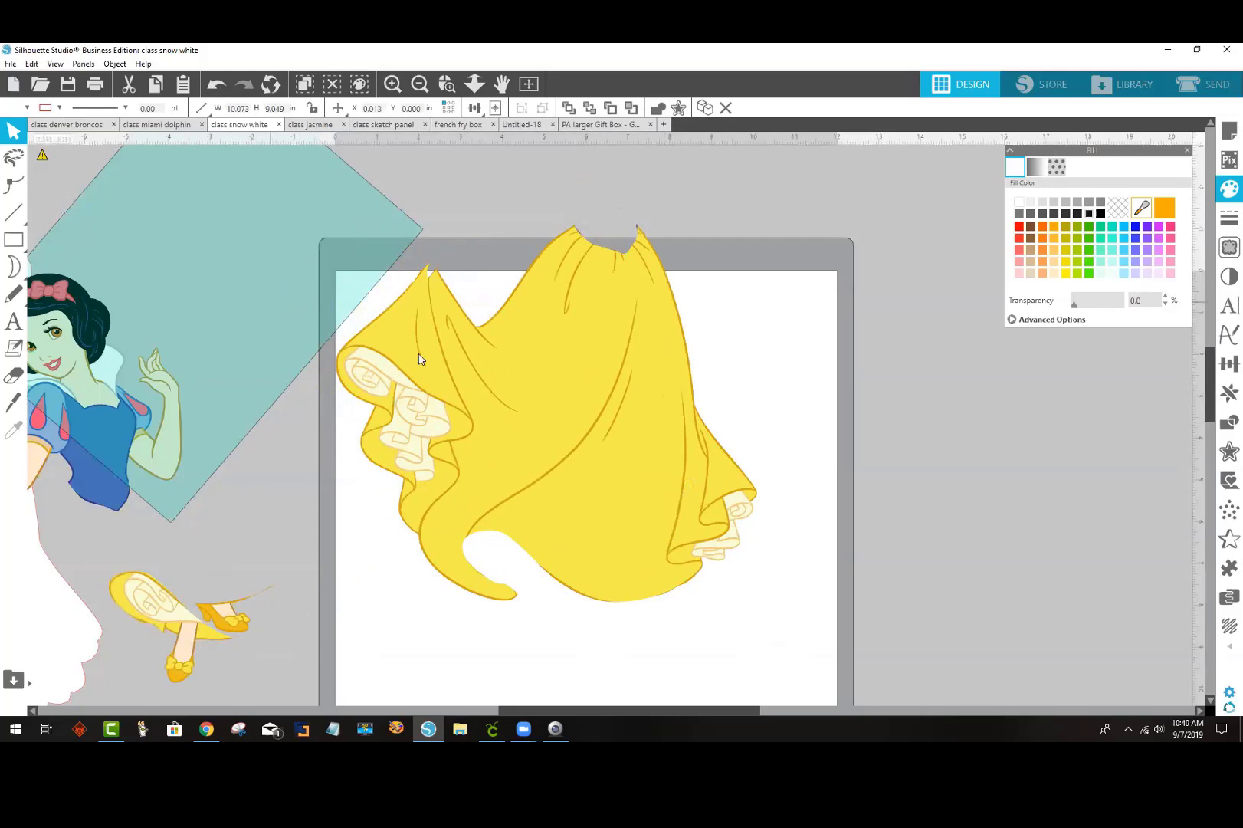
Step: Test the print-area rectangle over the skirt's left and right parts, rotating it steeper, and move it off to the left
{"action": "left_click_drag", "start_coordinate": [272, 304], "coordinate": [561, 395]}
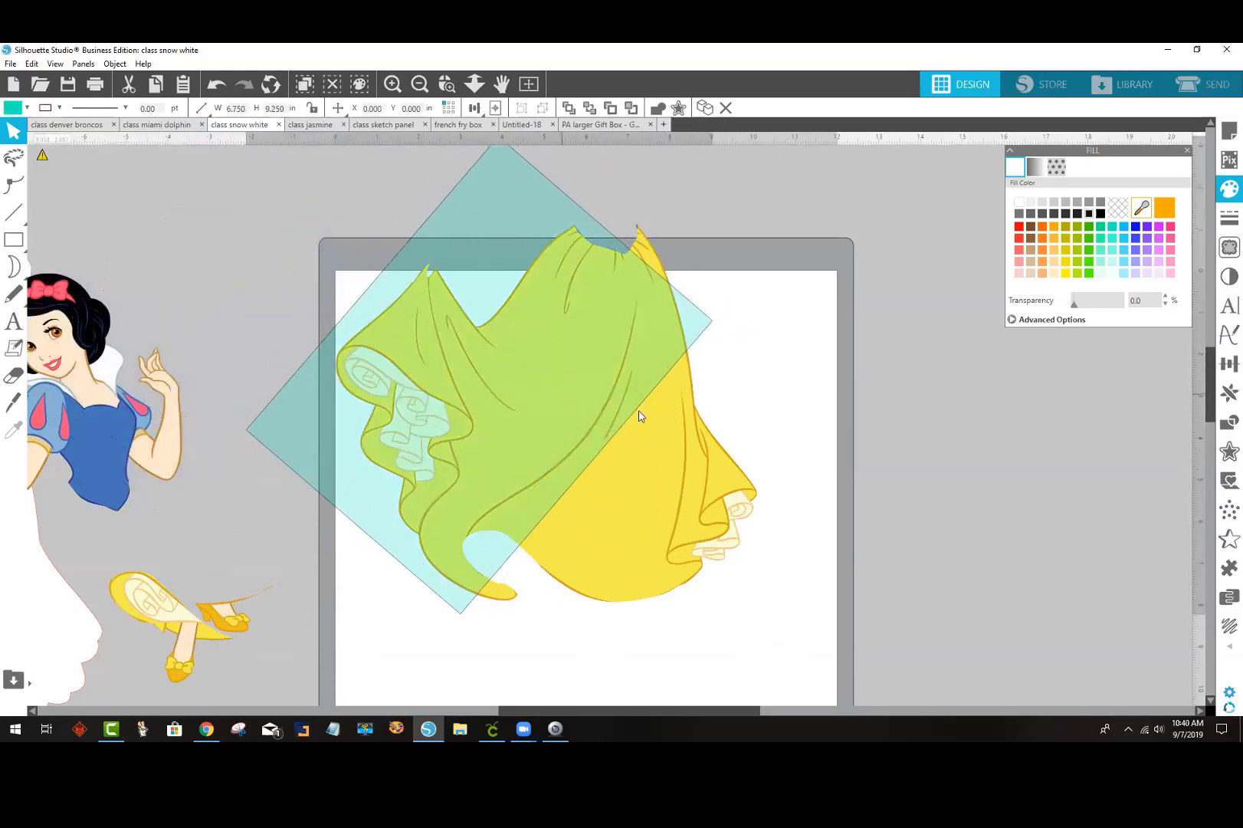
{"action": "left_click_drag", "start_coordinate": [639, 415], "coordinate": [795, 466]}
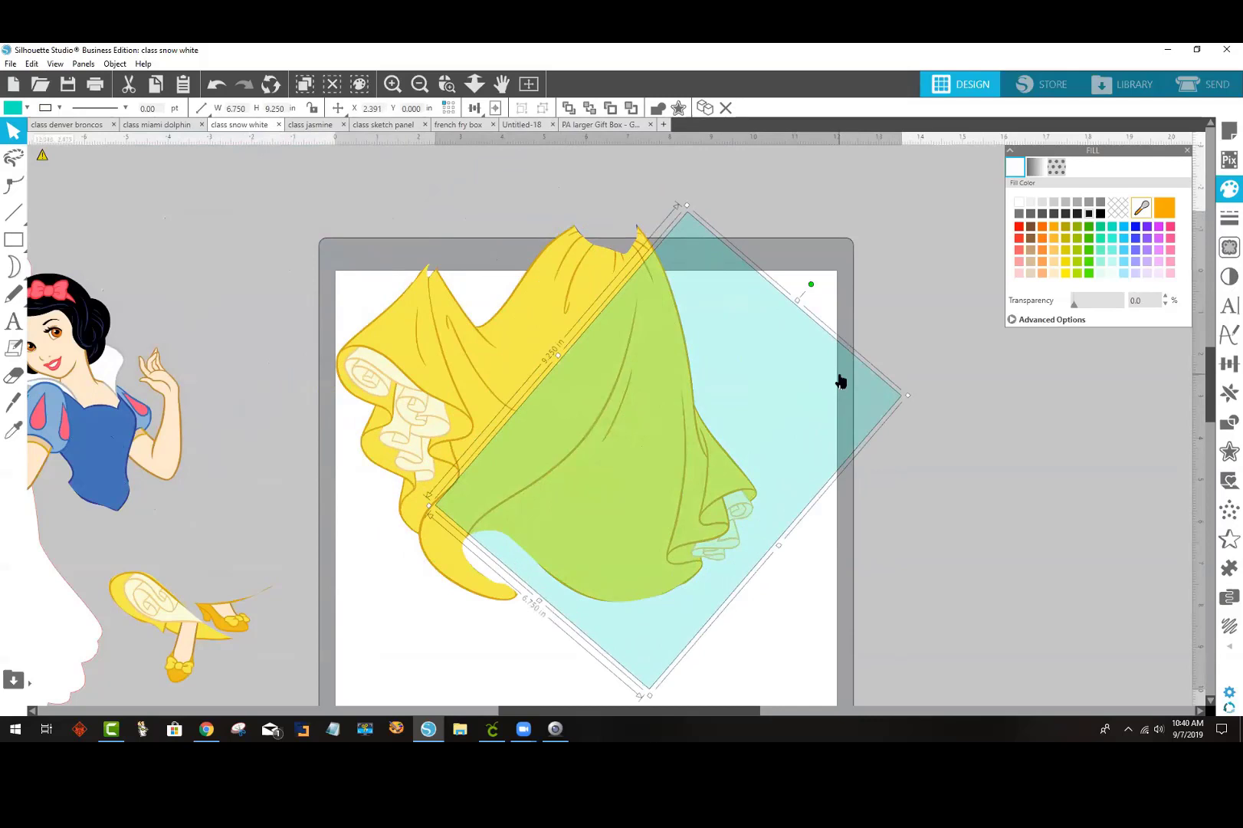
{"action": "left_click_drag", "start_coordinate": [811, 285], "coordinate": [761, 252]}
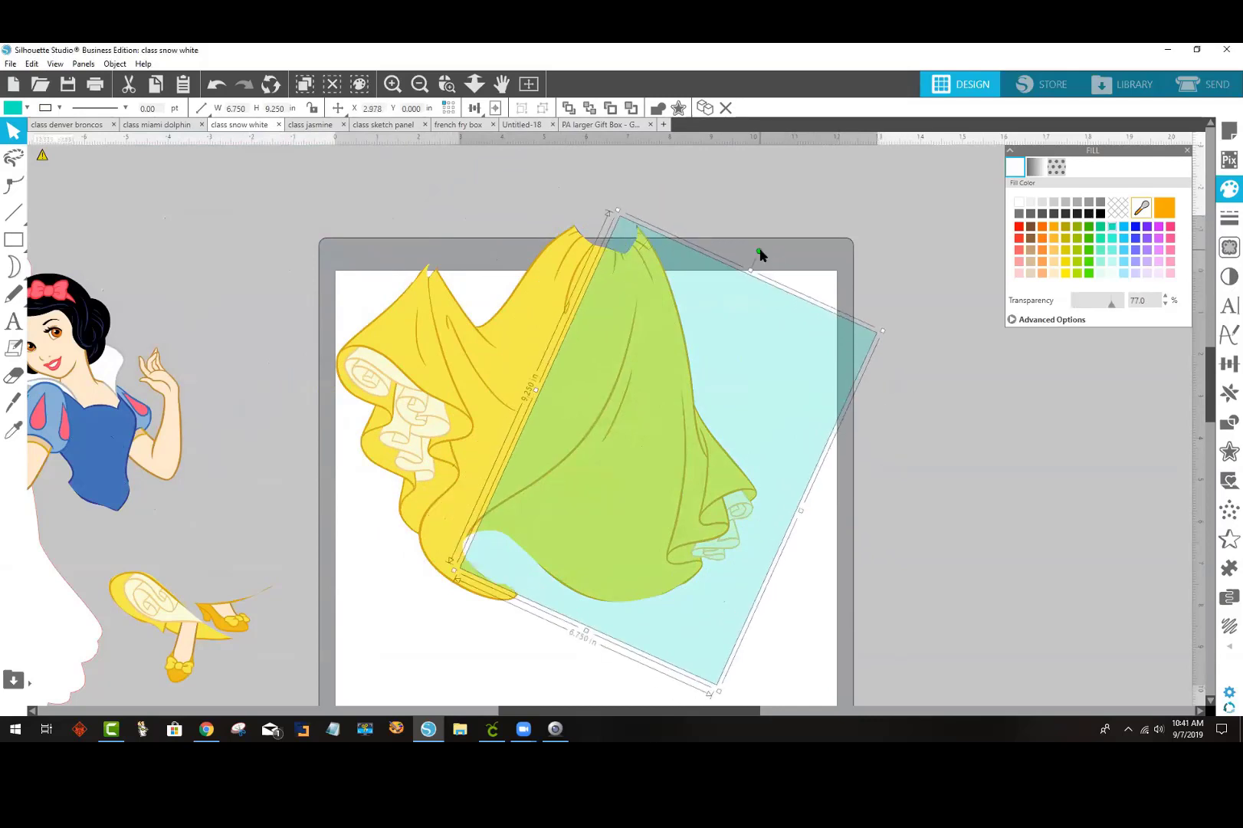
{"action": "left_click_drag", "start_coordinate": [710, 366], "coordinate": [700, 353]}
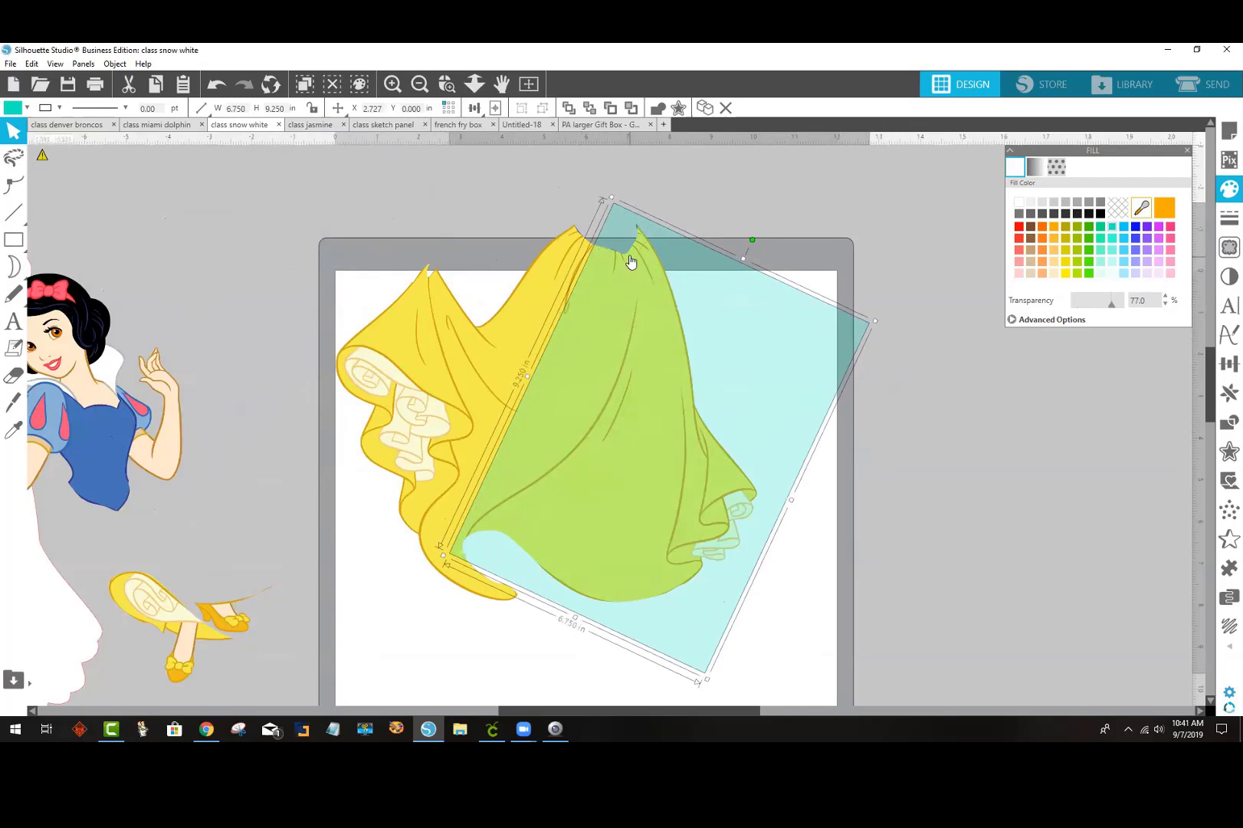
{"action": "left_click_drag", "start_coordinate": [621, 329], "coordinate": [440, 284]}
{"action": "left_click_drag", "start_coordinate": [40, 242], "coordinate": [1, 250]}
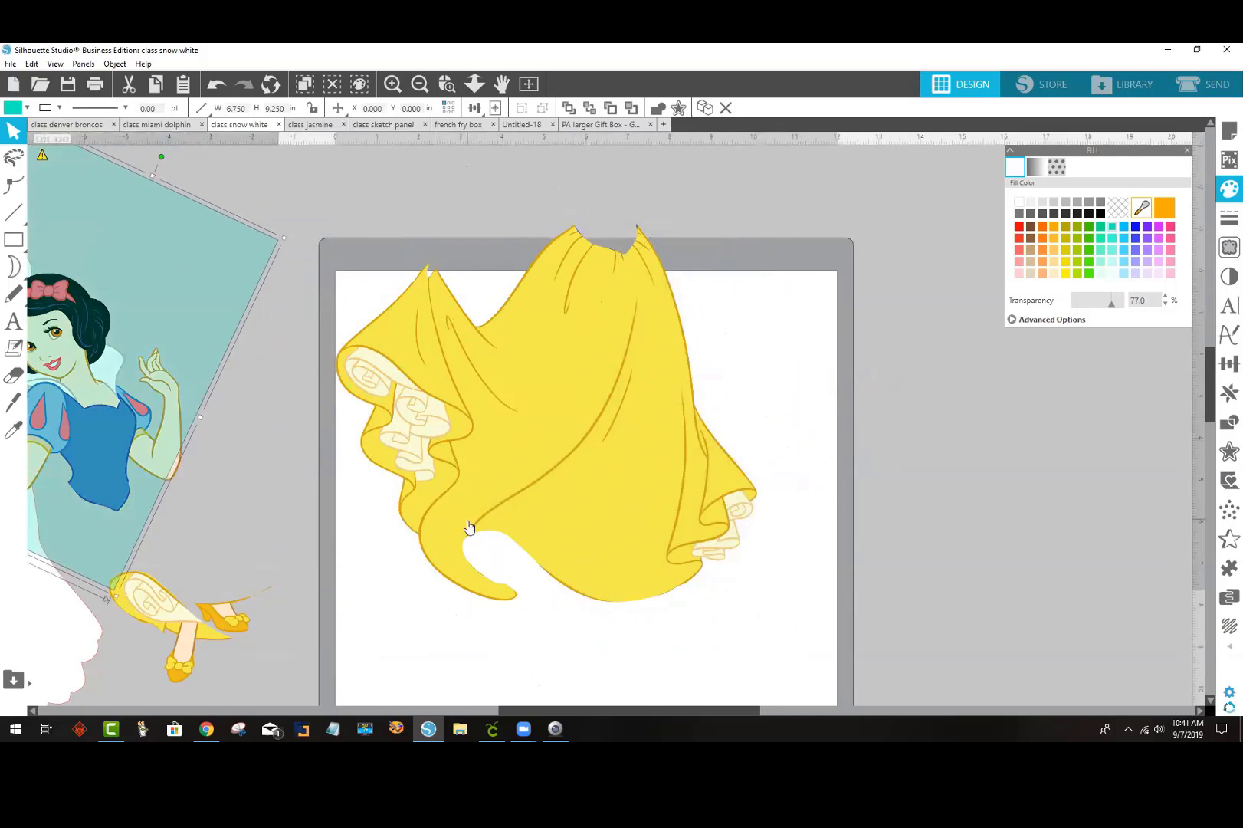
Step: Trace a Knife outline path from the skirt's waist down the long curved fold line to the petticoat cutout
{"action": "left_click", "coordinate": [25, 396]}
{"action": "left_click_drag", "start_coordinate": [621, 235], "coordinate": [642, 299]}
{"action": "left_click", "coordinate": [641, 300]}
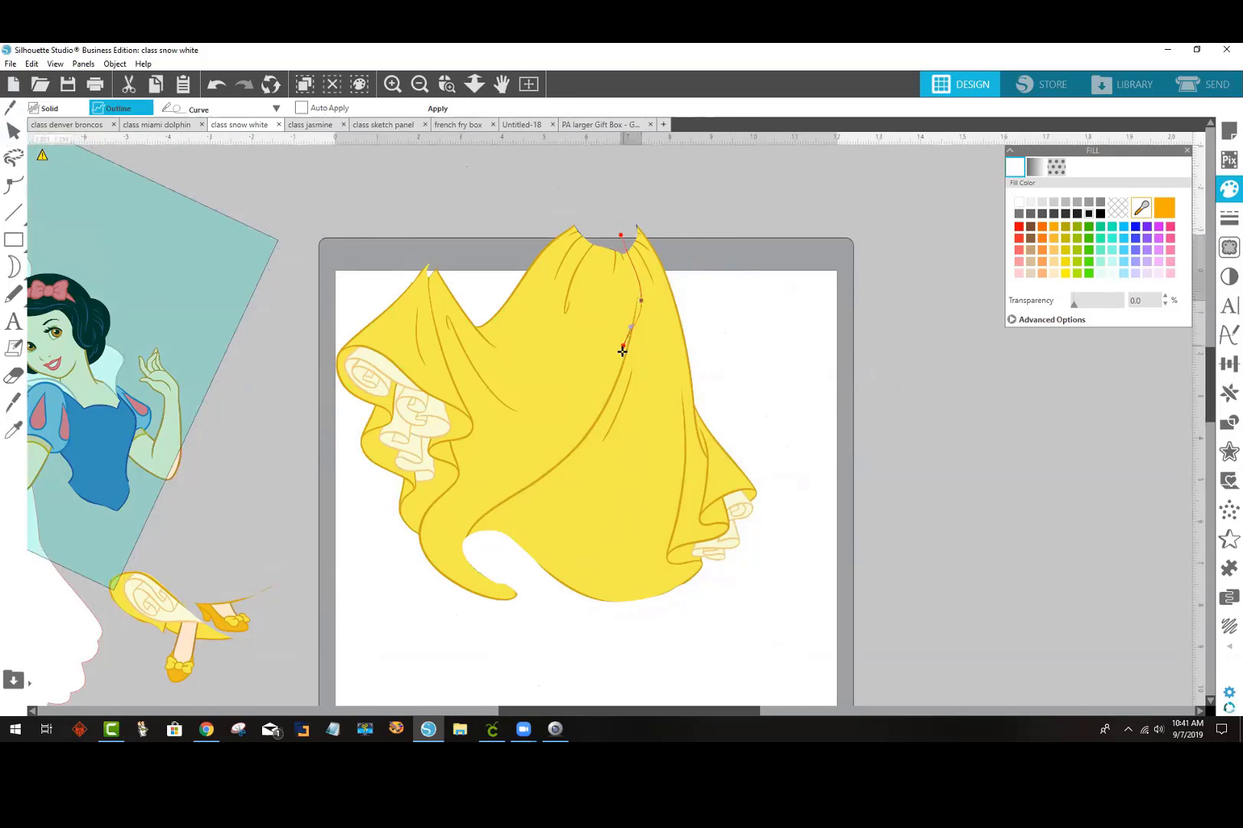
{"action": "left_click", "coordinate": [621, 371]}
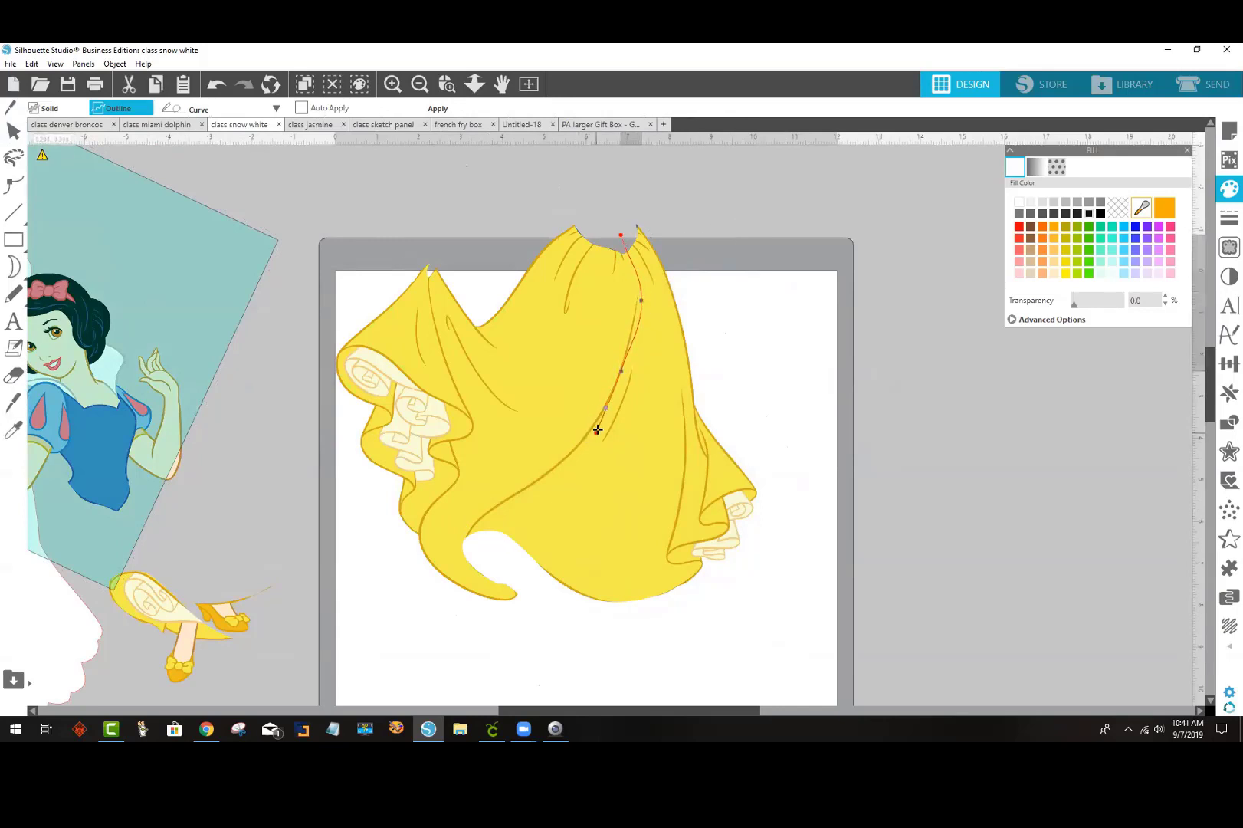
{"action": "left_click", "coordinate": [597, 421]}
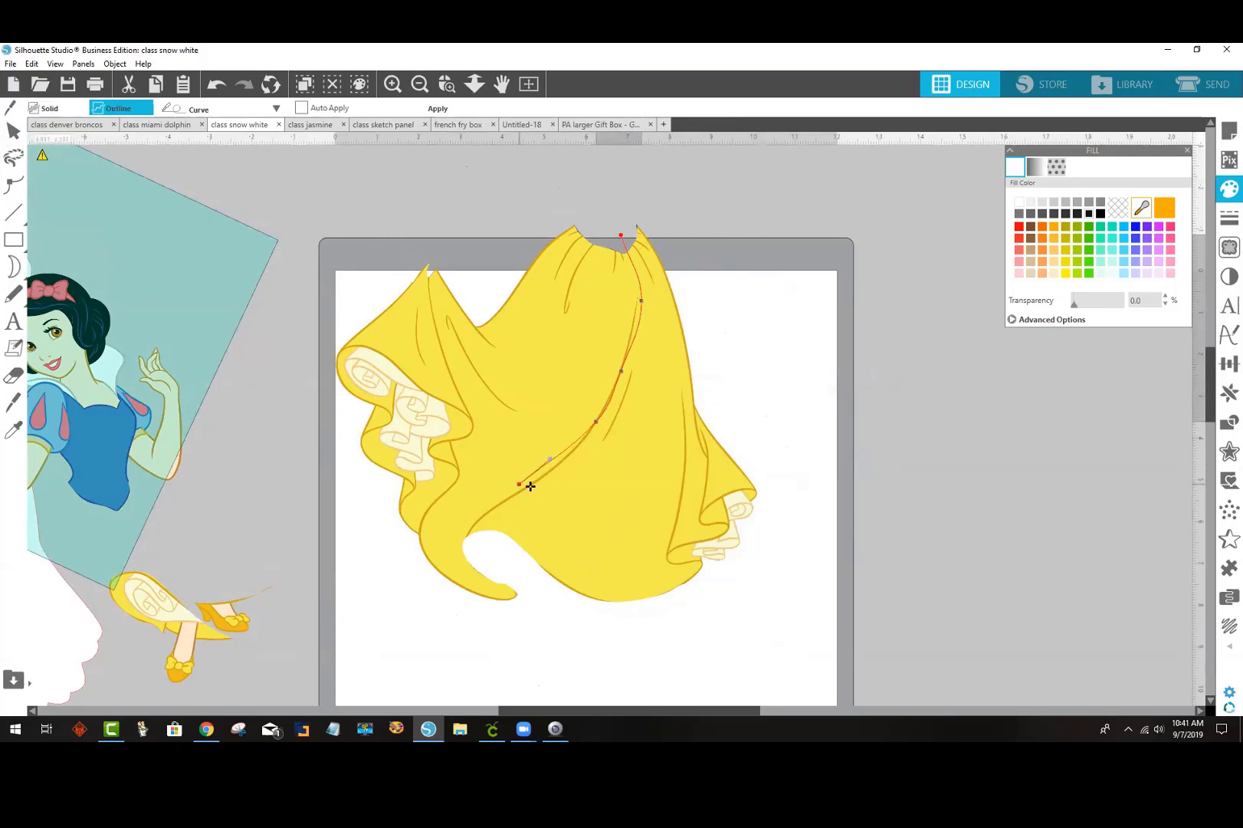
{"action": "left_click", "coordinate": [548, 475]}
{"action": "left_click", "coordinate": [489, 511]}
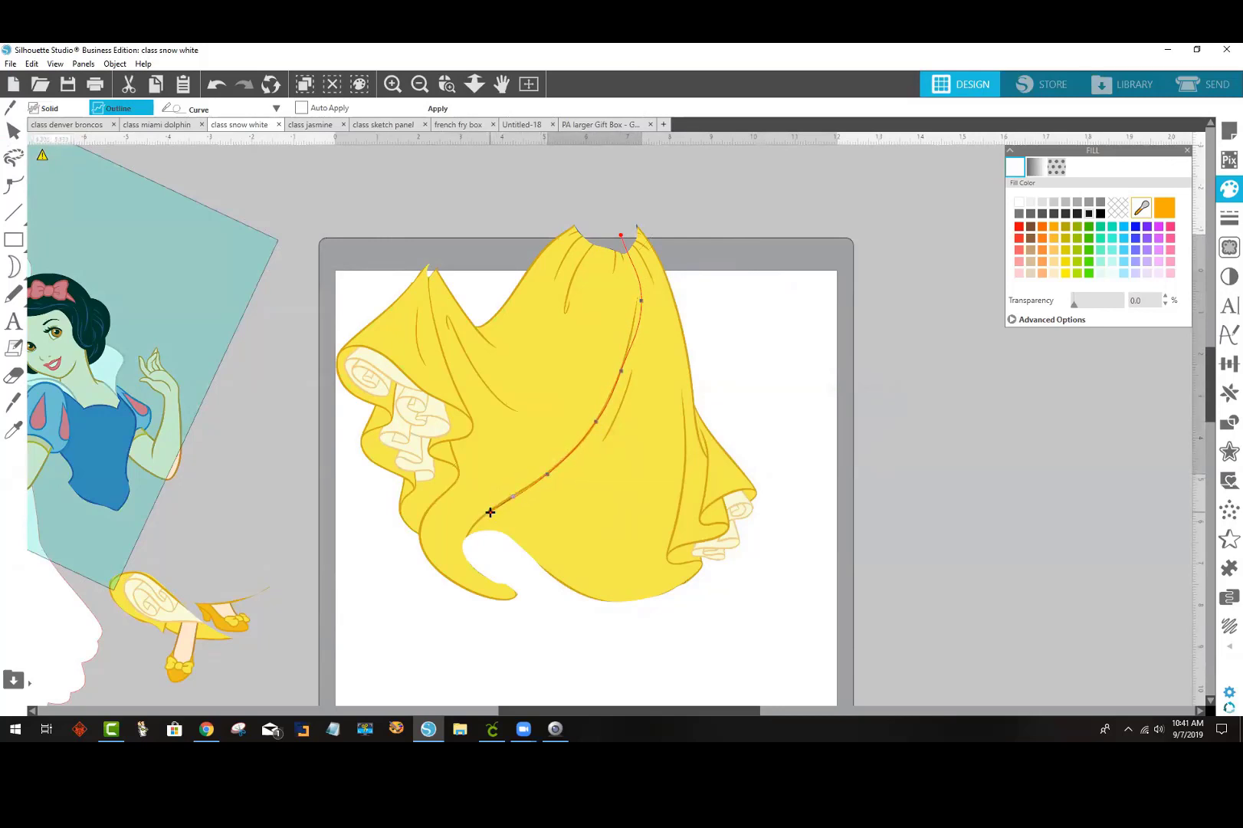
{"action": "left_click", "coordinate": [469, 535]}
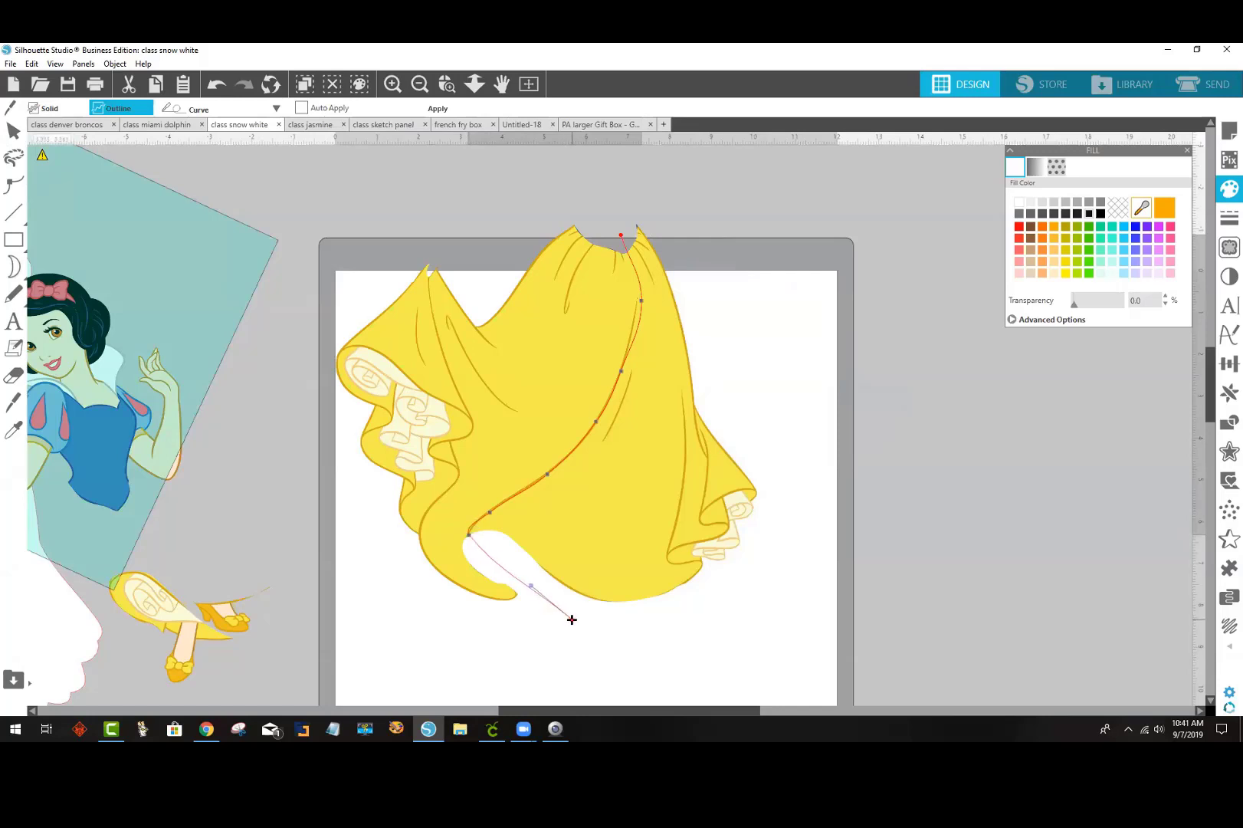
Step: Loop the knife path loosely around the skirt's right half back to its start above the waist, and apply the cut
{"action": "left_click", "coordinate": [586, 617]}
{"action": "left_click", "coordinate": [801, 594]}
{"action": "left_click", "coordinate": [809, 449]}
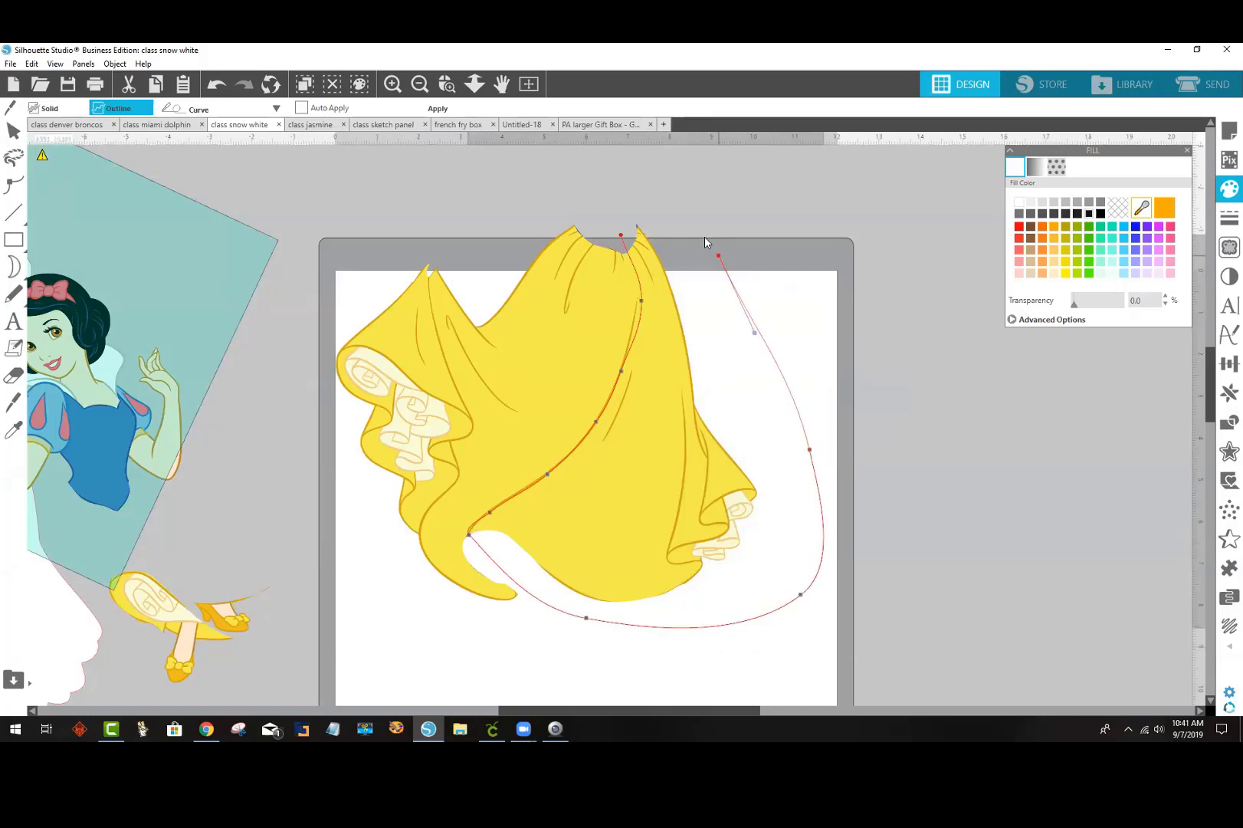
{"action": "left_click", "coordinate": [690, 218]}
{"action": "left_click", "coordinate": [646, 198]}
{"action": "left_click", "coordinate": [623, 234]}
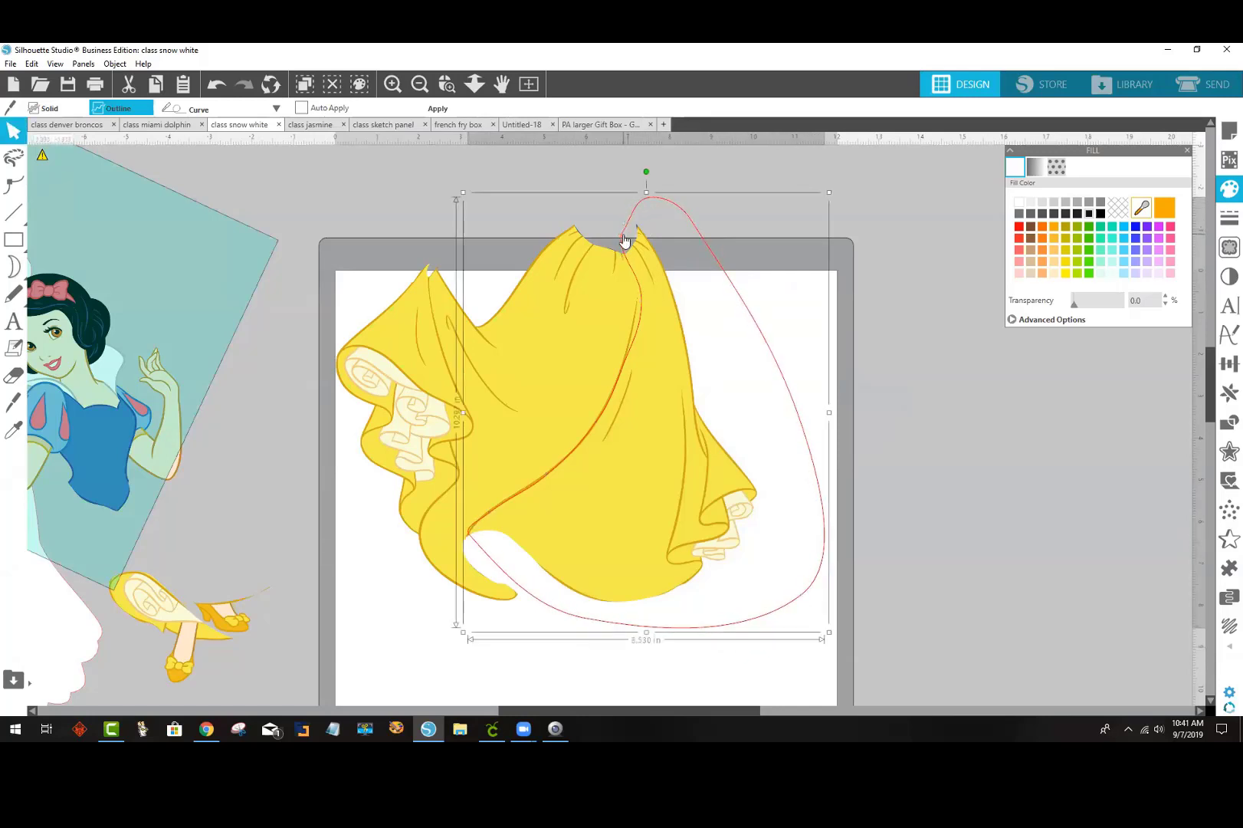
{"action": "left_click", "coordinate": [443, 113]}
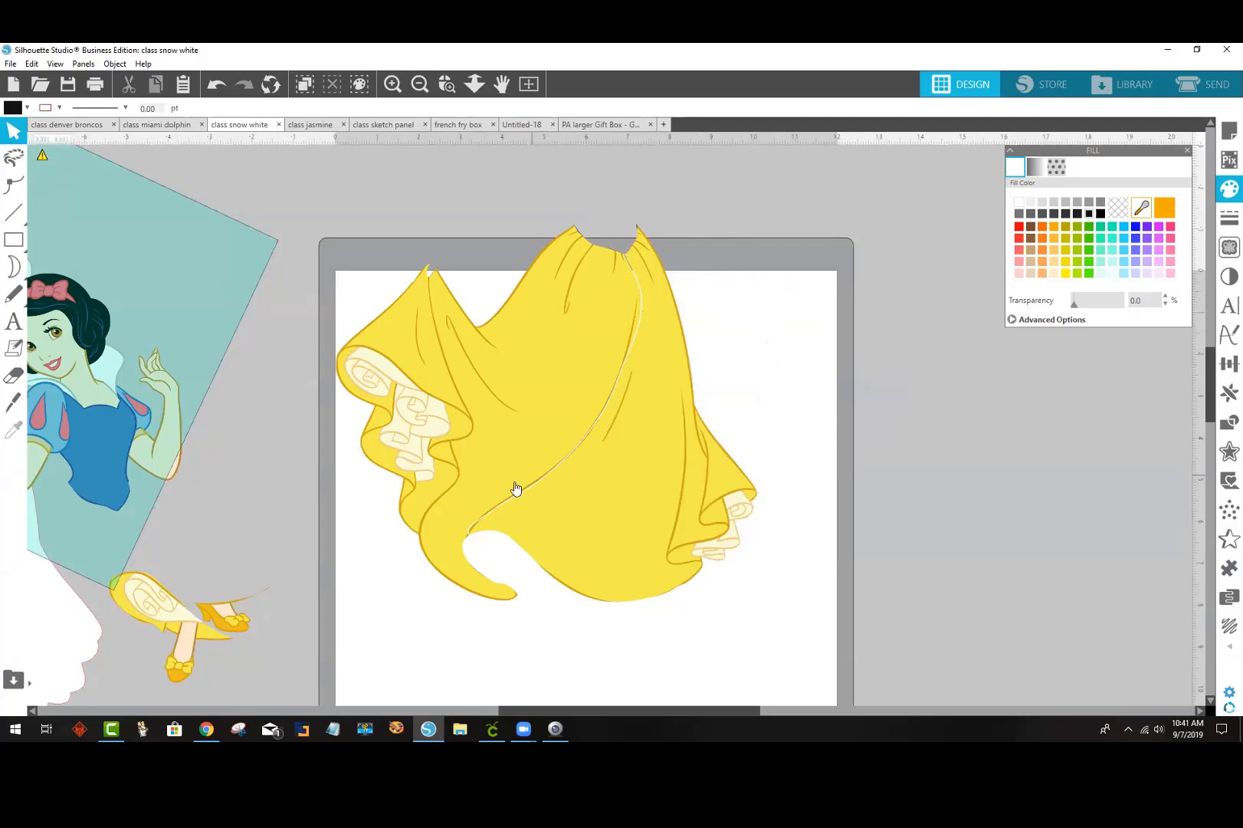
Step: Pull the skirt's right half away from the left, and test the print-area rectangle over each half
{"action": "left_click_drag", "start_coordinate": [619, 524], "coordinate": [705, 544]}
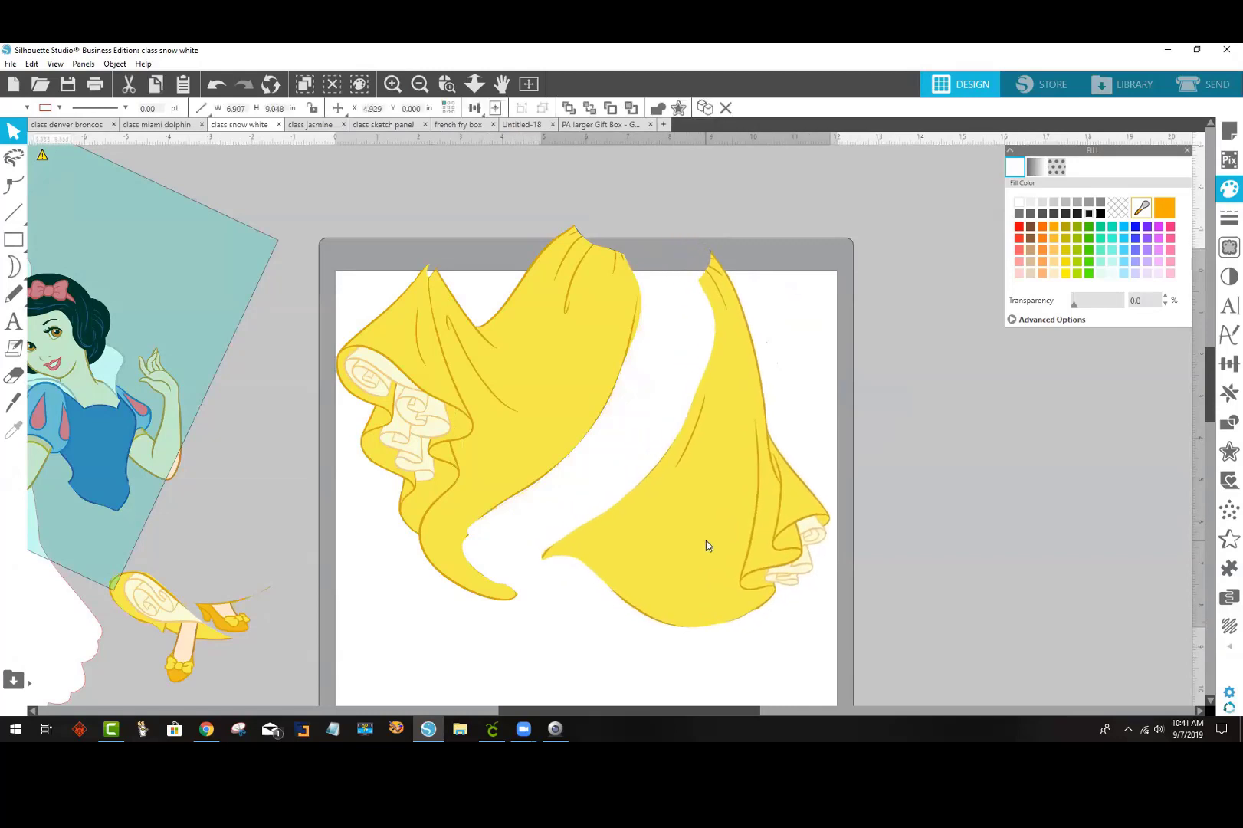
{"action": "left_click", "coordinate": [812, 429]}
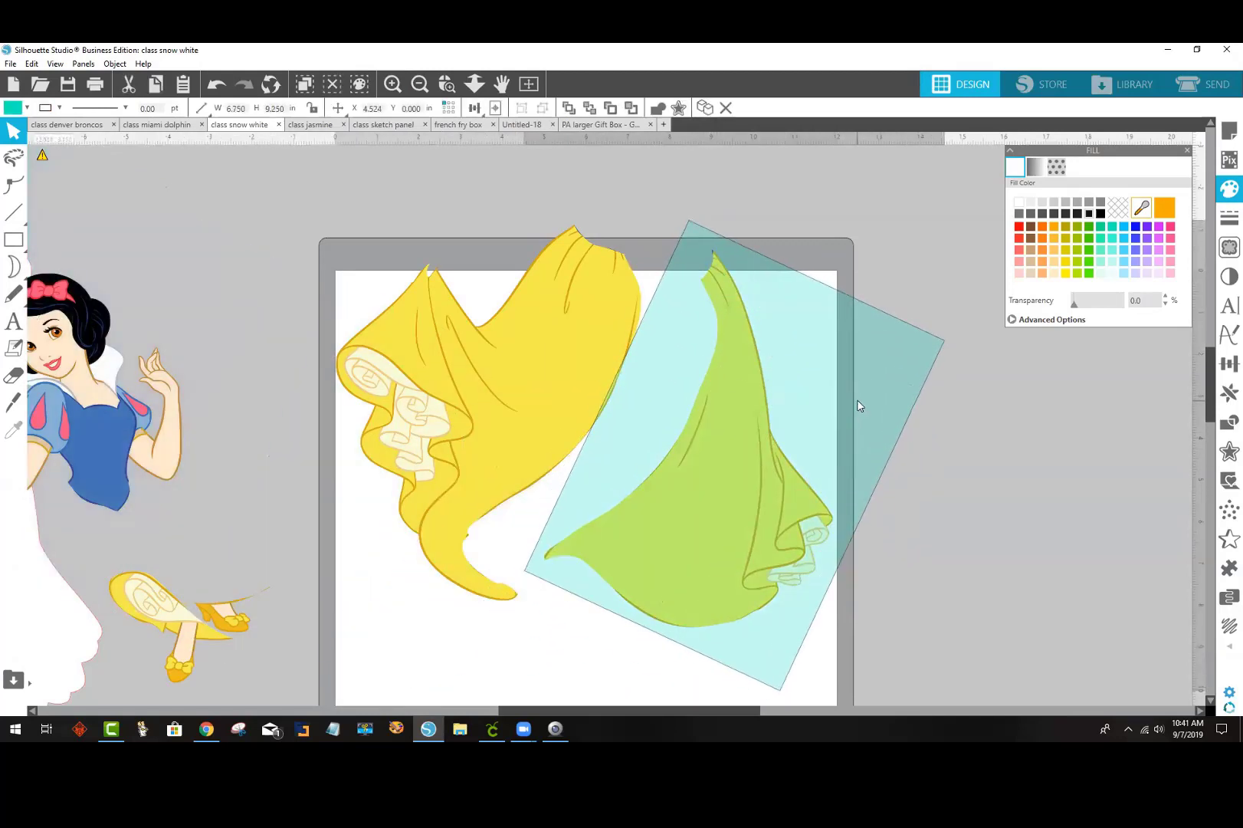
{"action": "left_click", "coordinate": [603, 375]}
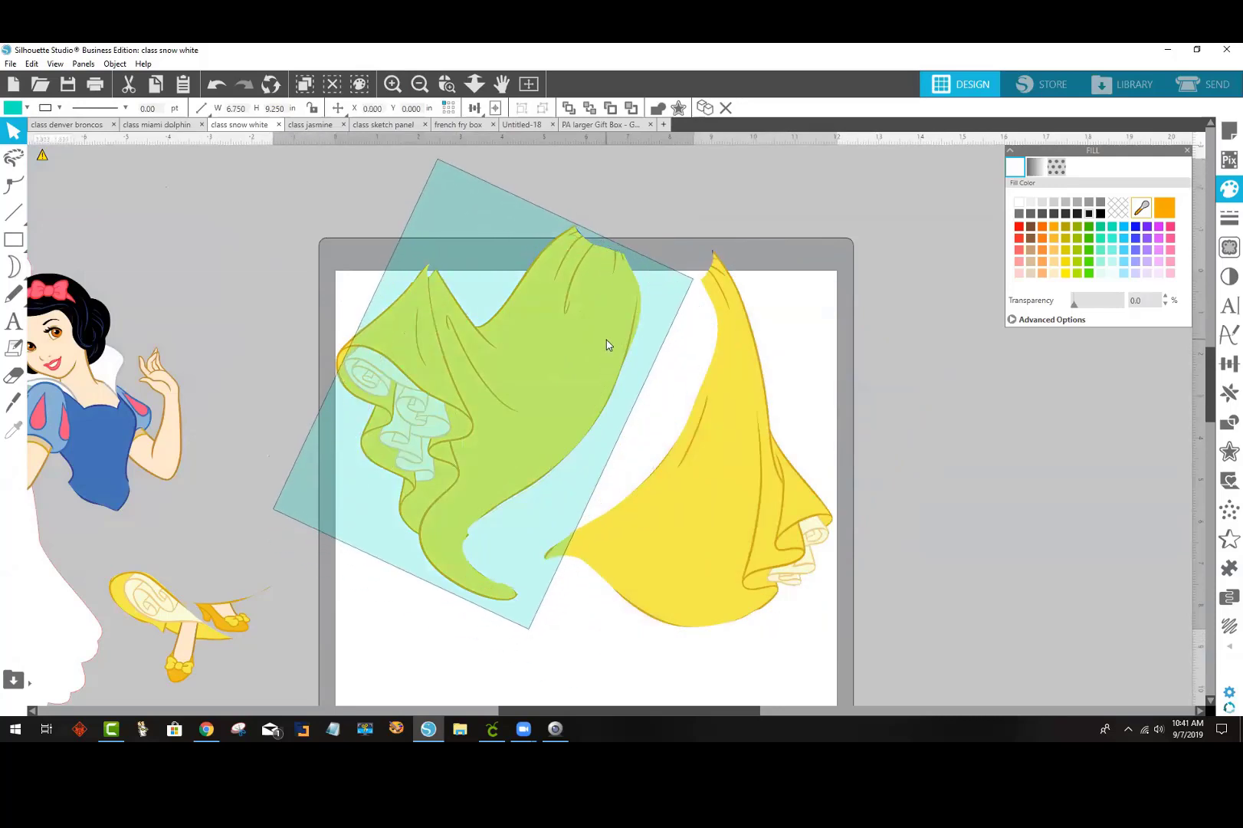
Step: Move the print-area rectangle off the page to its right, and bring the white silhouette over the page's right side
{"action": "left_click_drag", "start_coordinate": [606, 344], "coordinate": [1234, 516]}
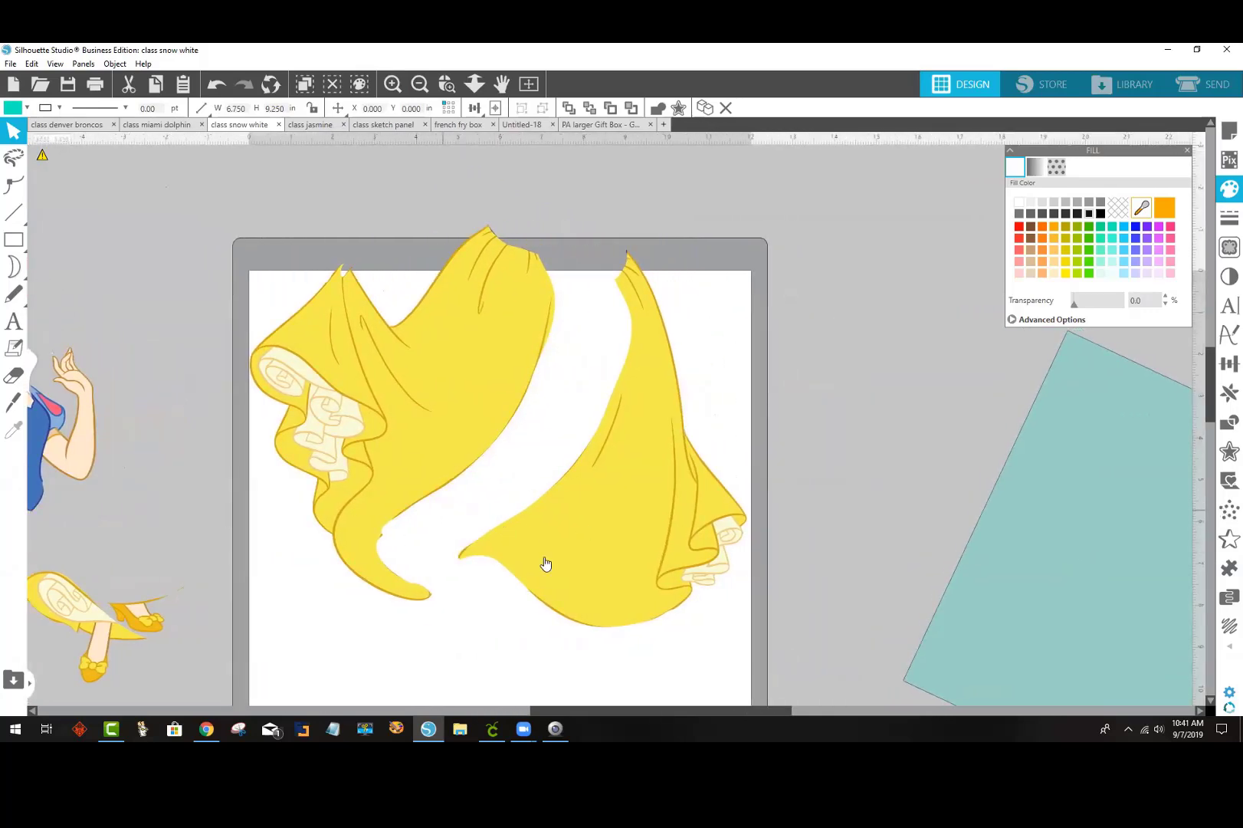
{"action": "left_click", "coordinate": [419, 83]}
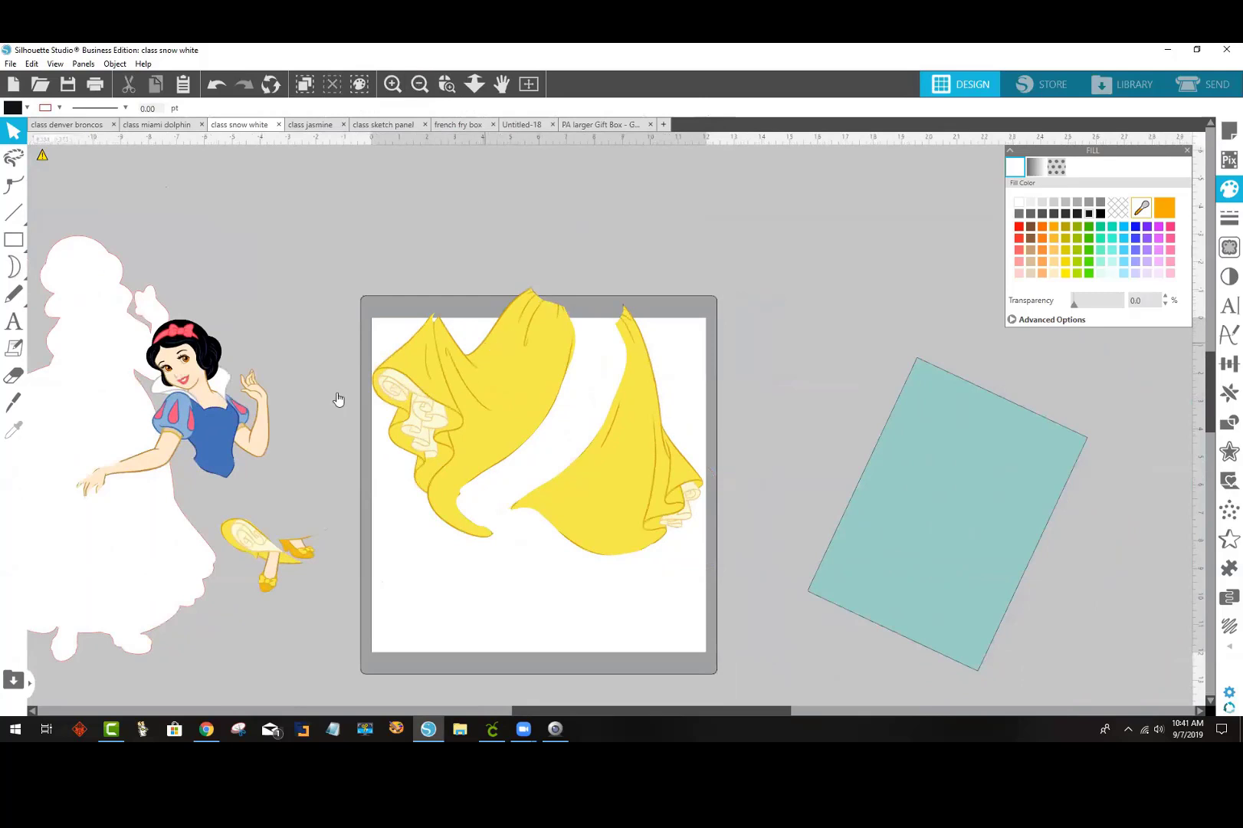
{"action": "left_click_drag", "start_coordinate": [117, 393], "coordinate": [694, 339]}
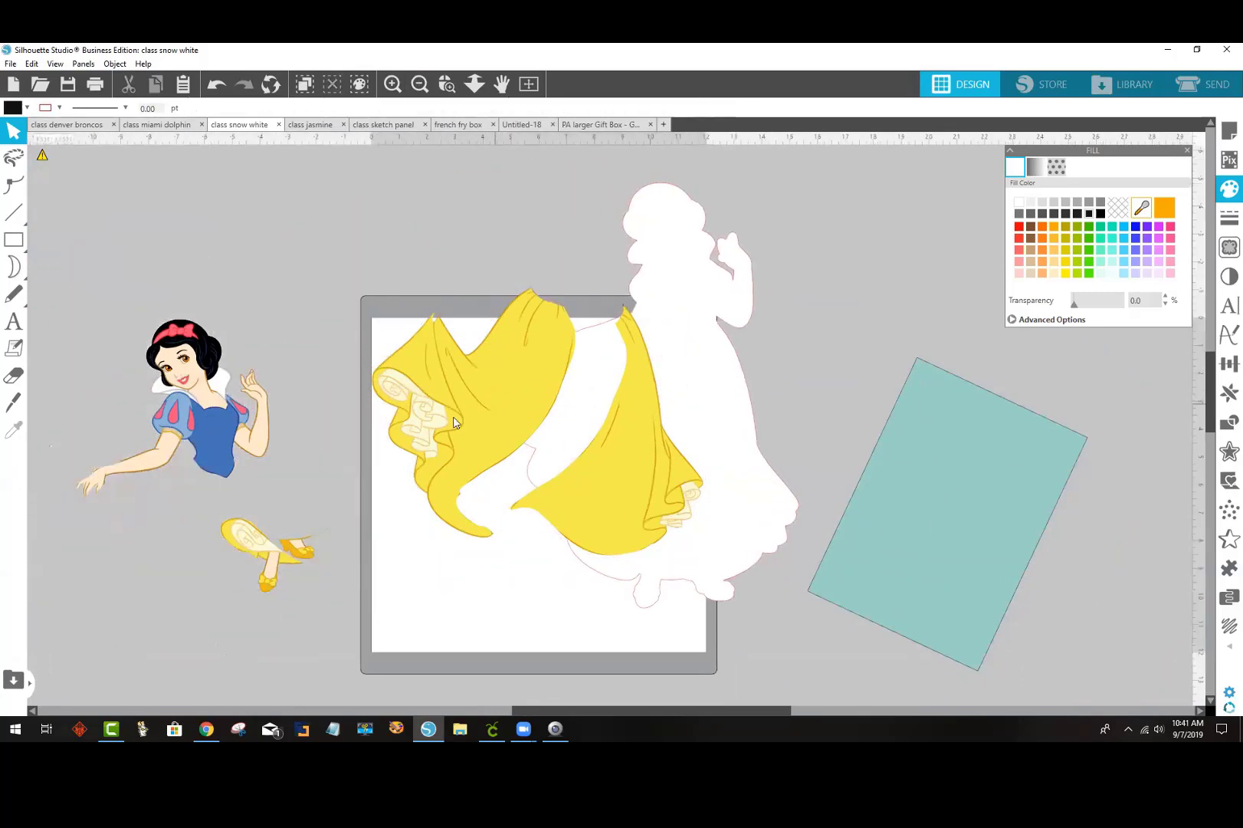
Step: Move both skirt halves off the page beside the other Snow White pieces, and position the white silhouette over the page
{"action": "left_click_drag", "start_coordinate": [453, 417], "coordinate": [255, 531]}
{"action": "left_click_drag", "start_coordinate": [568, 518], "coordinate": [132, 553]}
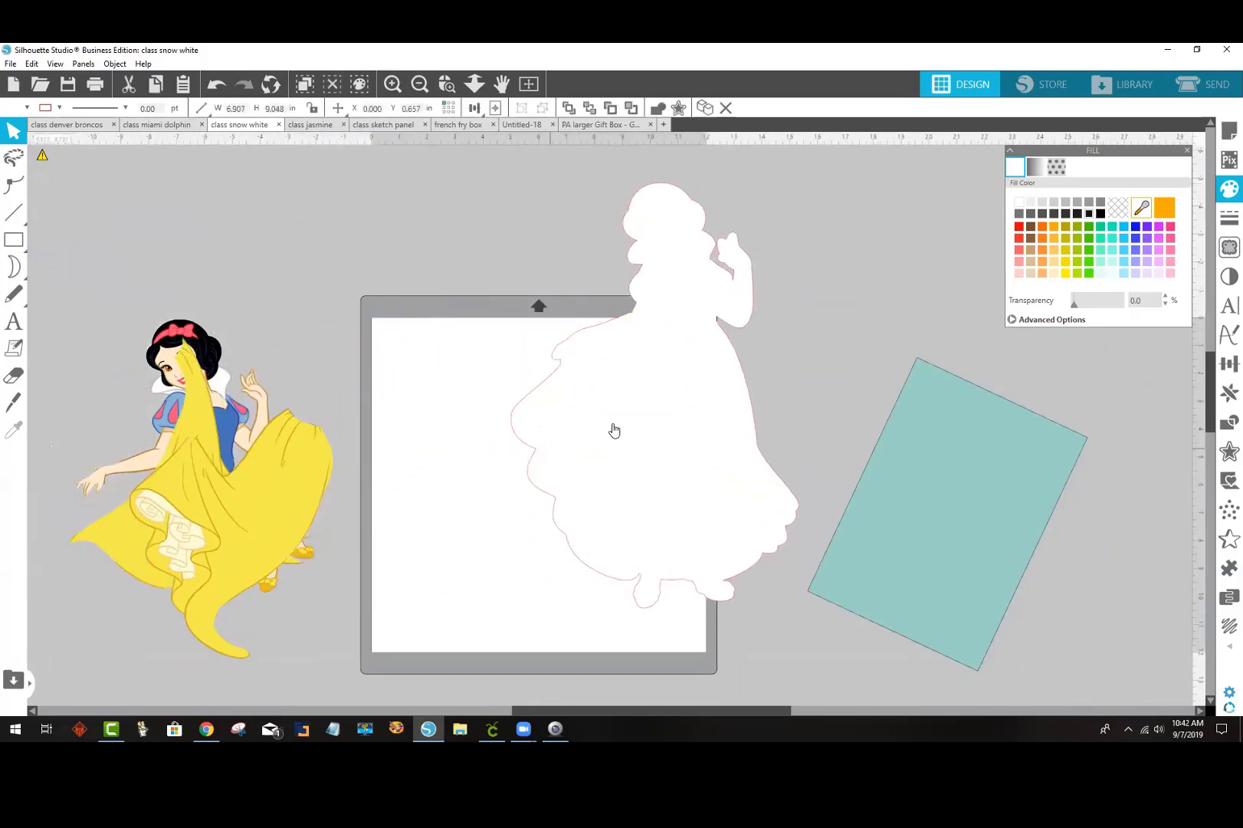
{"action": "left_click_drag", "start_coordinate": [613, 429], "coordinate": [520, 561]}
{"action": "left_click", "coordinate": [860, 397]}
{"action": "scroll", "coordinate": [860, 396], "scroll_direction": "down", "scroll_amount": 3}
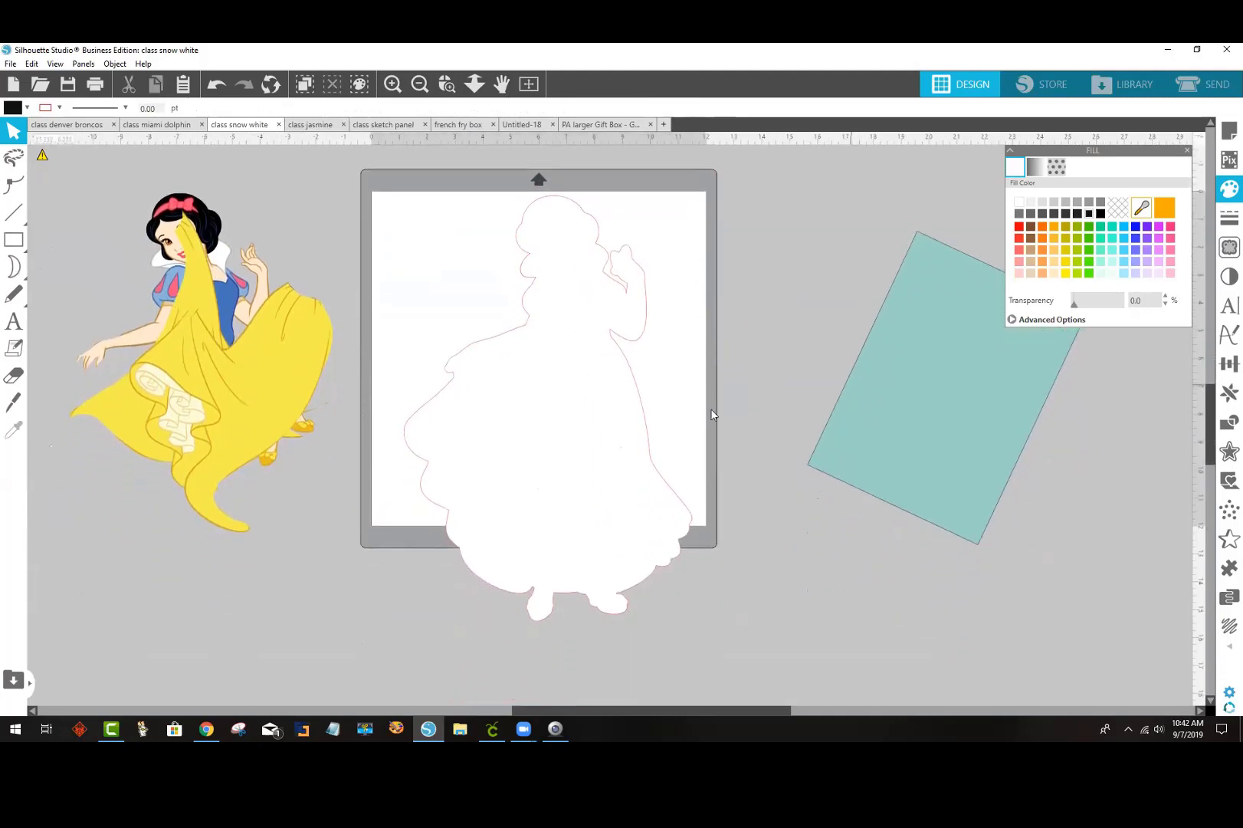
{"action": "left_click_drag", "start_coordinate": [520, 362], "coordinate": [522, 369]}
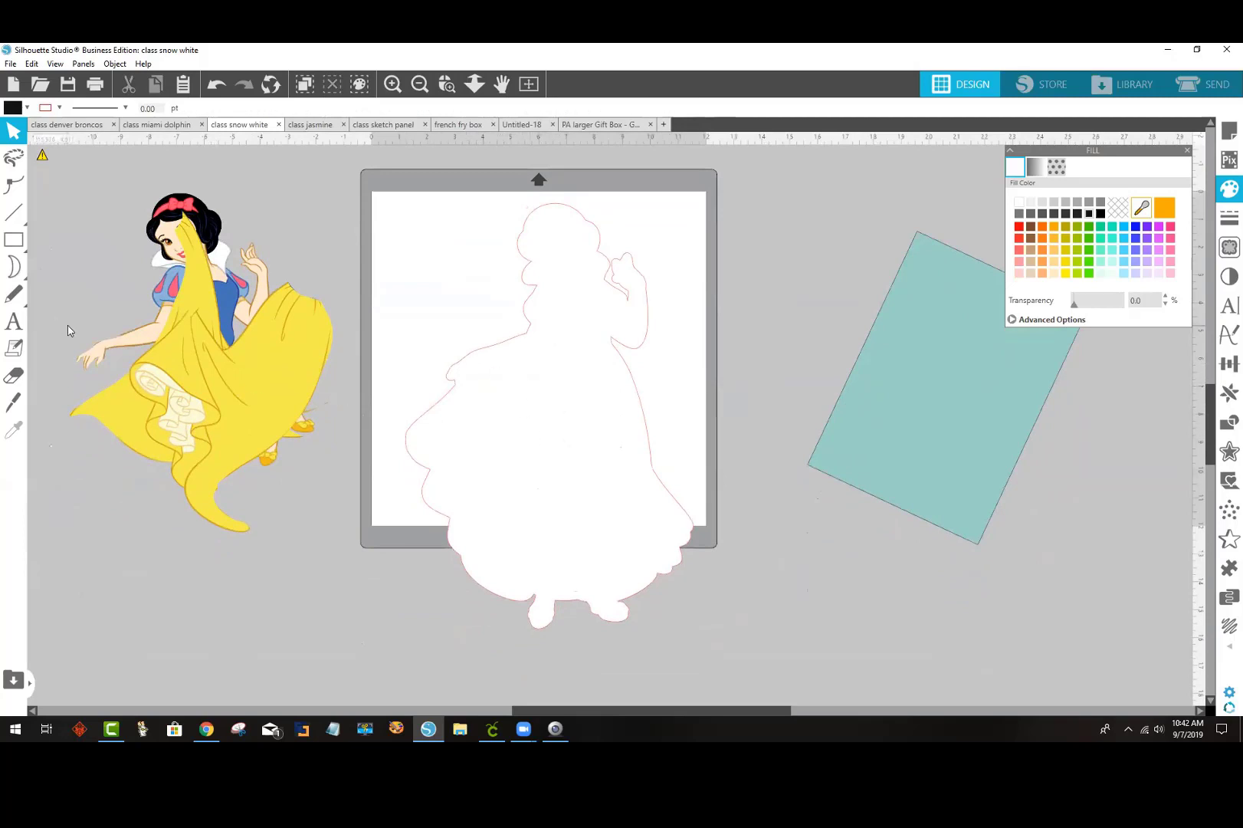
Step: Cut the silhouette in two with a Knife path across its upper skirt, and pull the upper and lower pieces apart
{"action": "left_click", "coordinate": [14, 402]}
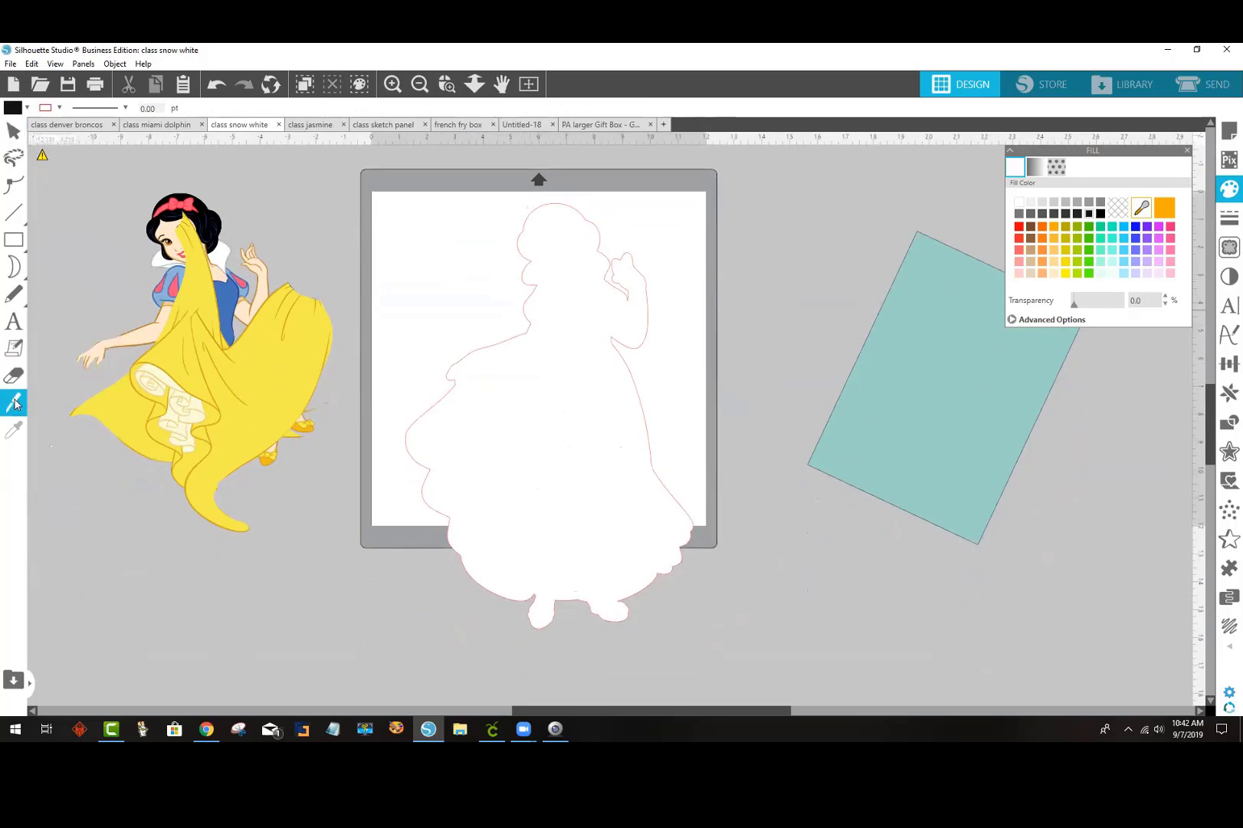
{"action": "left_click_drag", "start_coordinate": [381, 387], "coordinate": [504, 394]}
{"action": "left_click", "coordinate": [776, 430]}
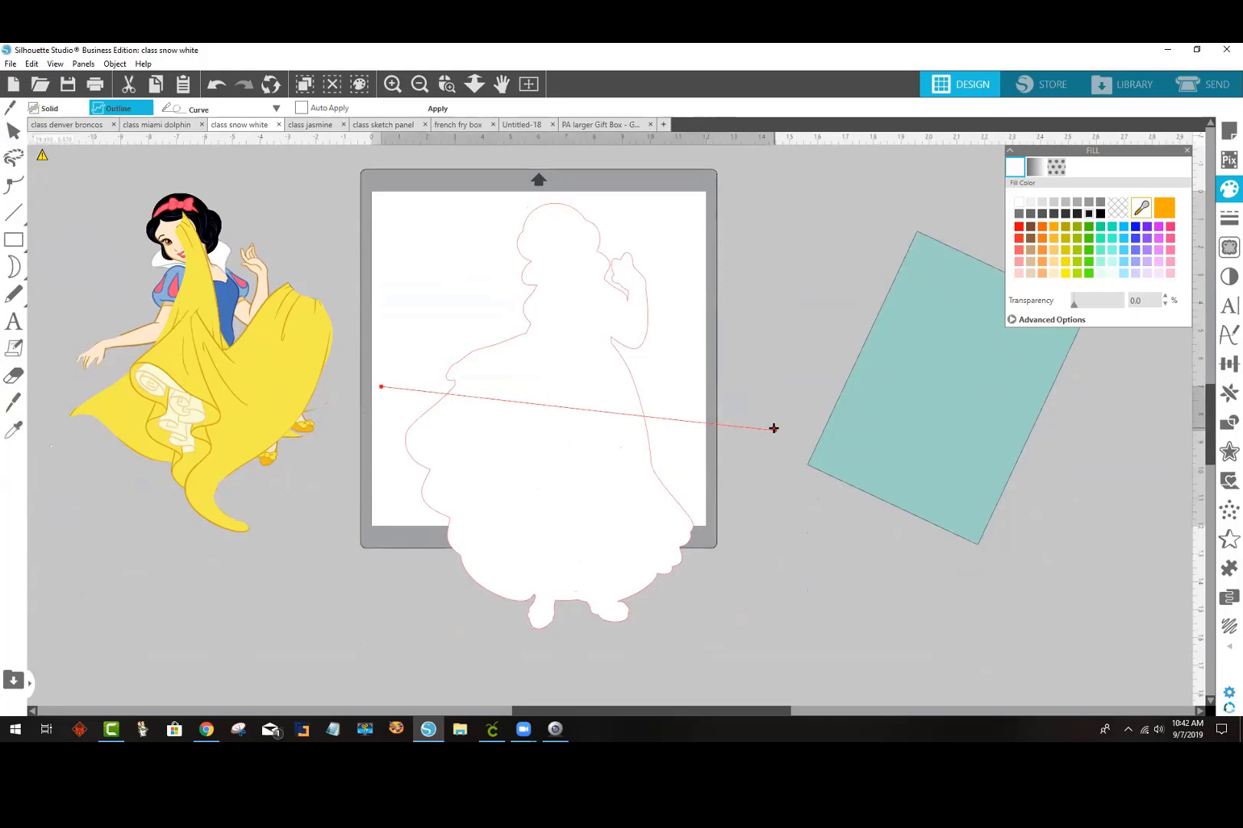
{"action": "double_click", "coordinate": [713, 450]}
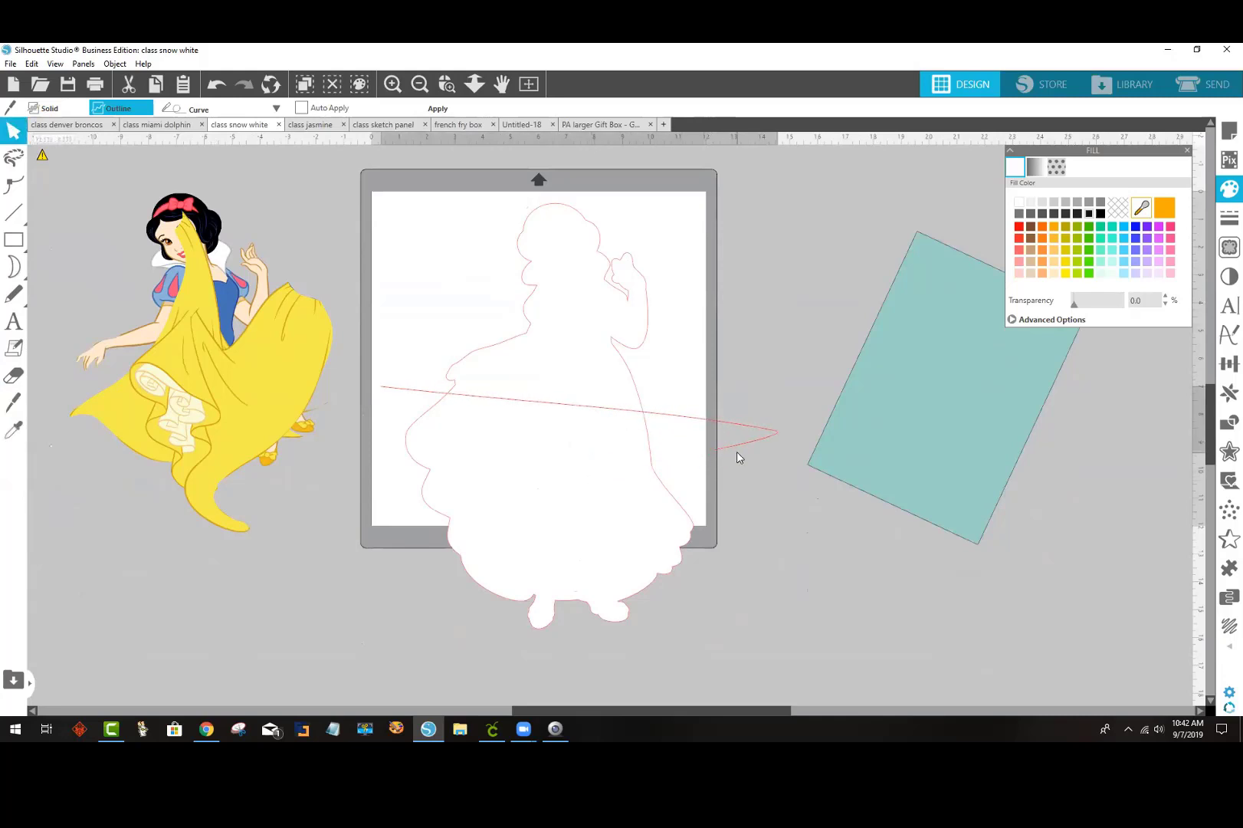
{"action": "left_click", "coordinate": [438, 108]}
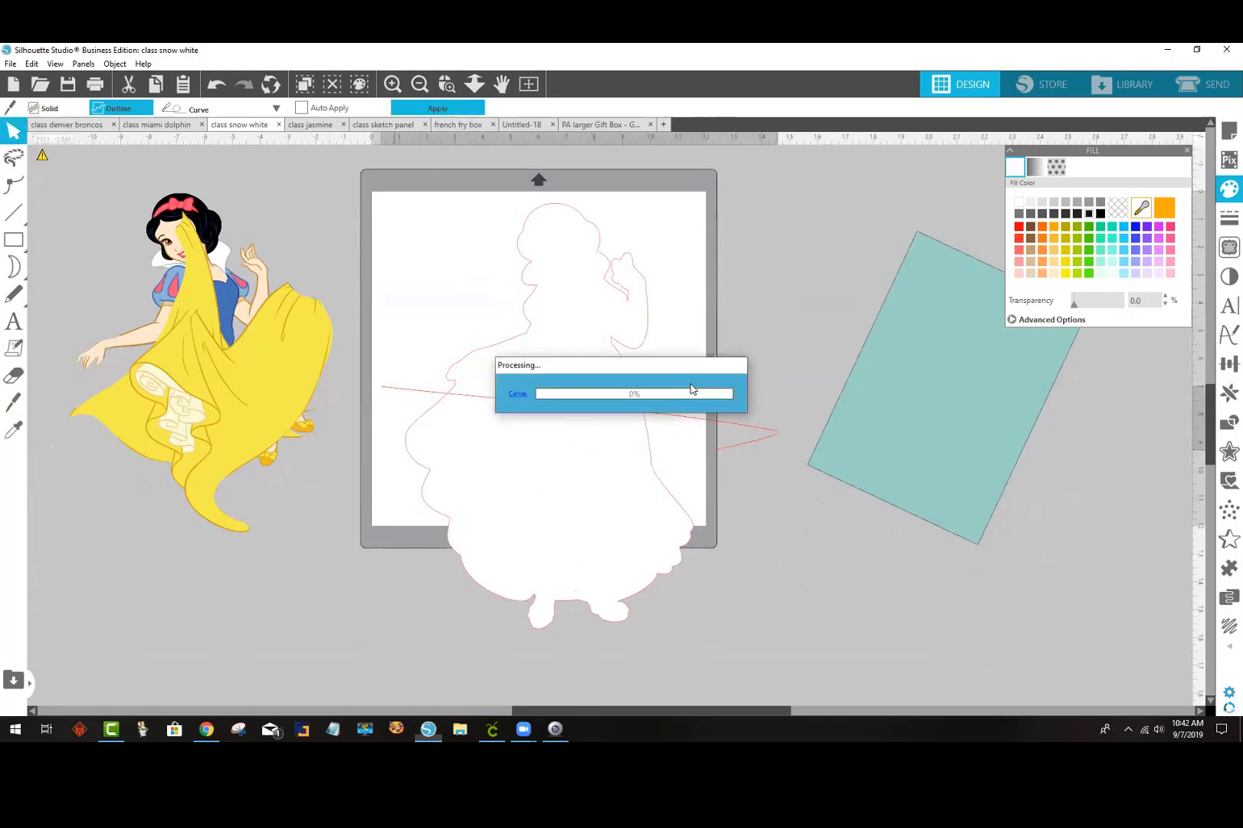
{"action": "left_click_drag", "start_coordinate": [596, 342], "coordinate": [600, 316]}
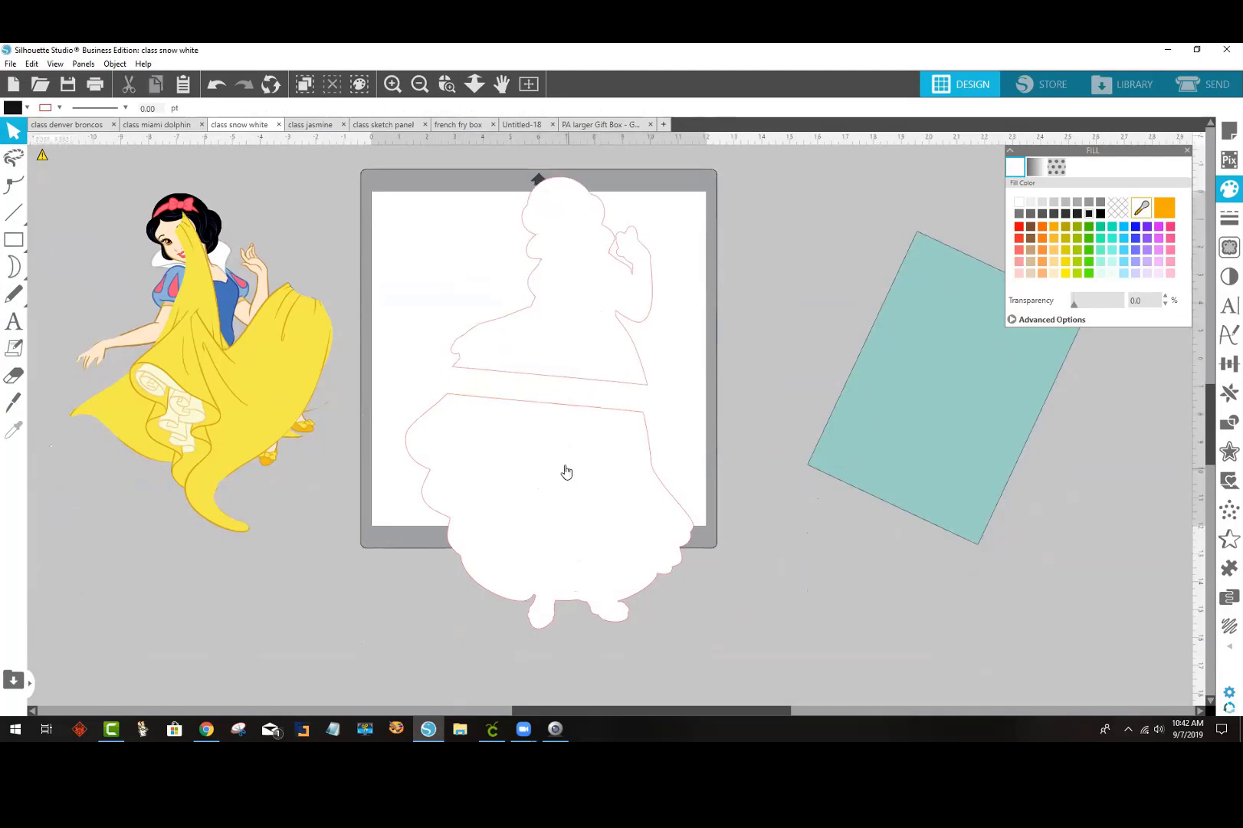
{"action": "left_click_drag", "start_coordinate": [566, 471], "coordinate": [580, 526]}
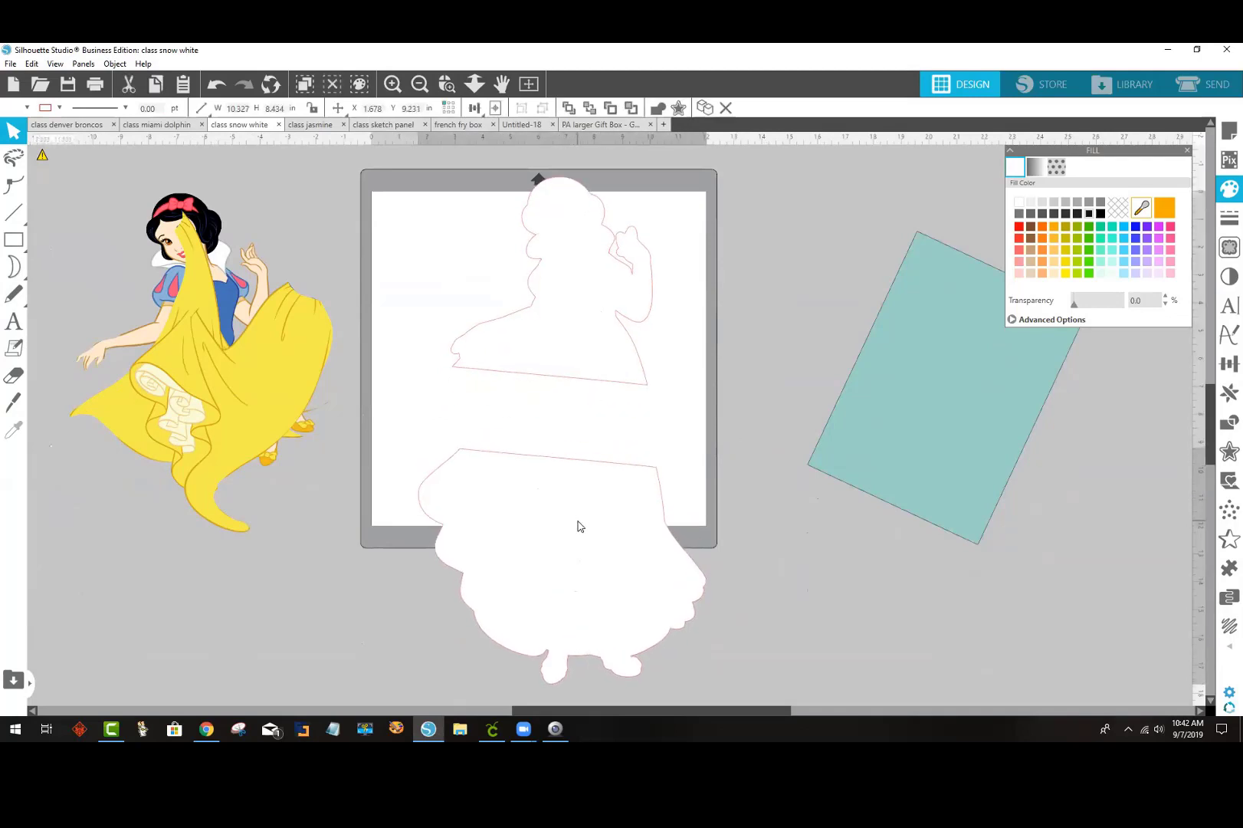
Step: Draw a rectangular tab overlapping the upper silhouette piece's bottom edge, and weld it to that piece
{"action": "left_click", "coordinate": [544, 322]}
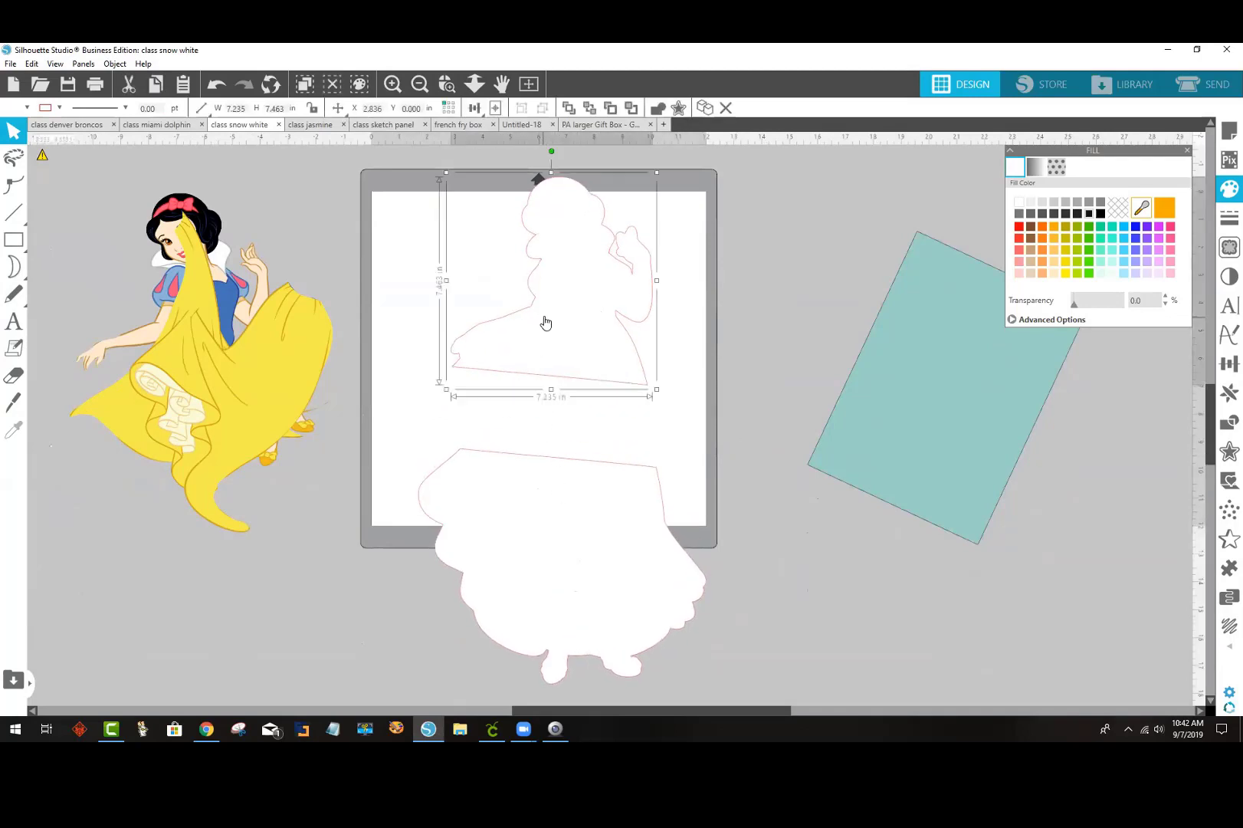
{"action": "left_click", "coordinate": [13, 241]}
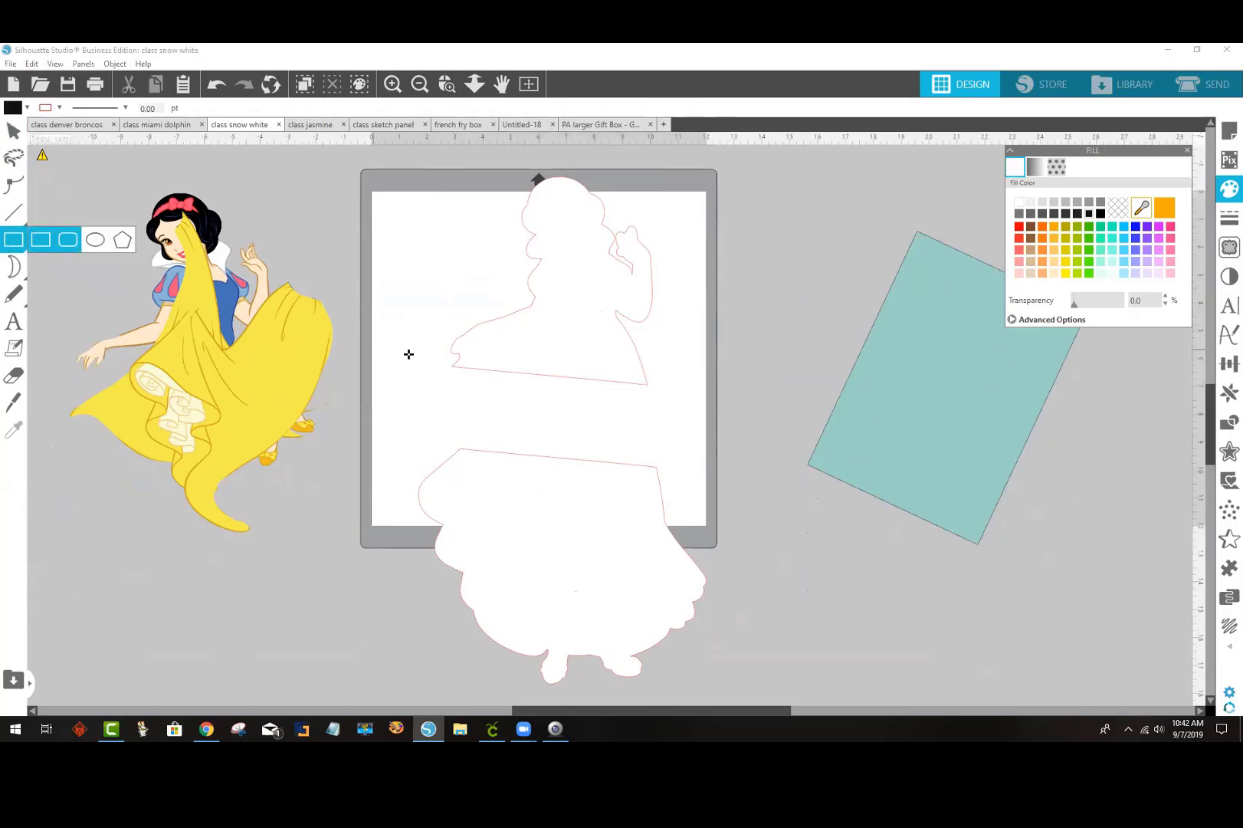
{"action": "left_click_drag", "start_coordinate": [474, 361], "coordinate": [502, 292]}
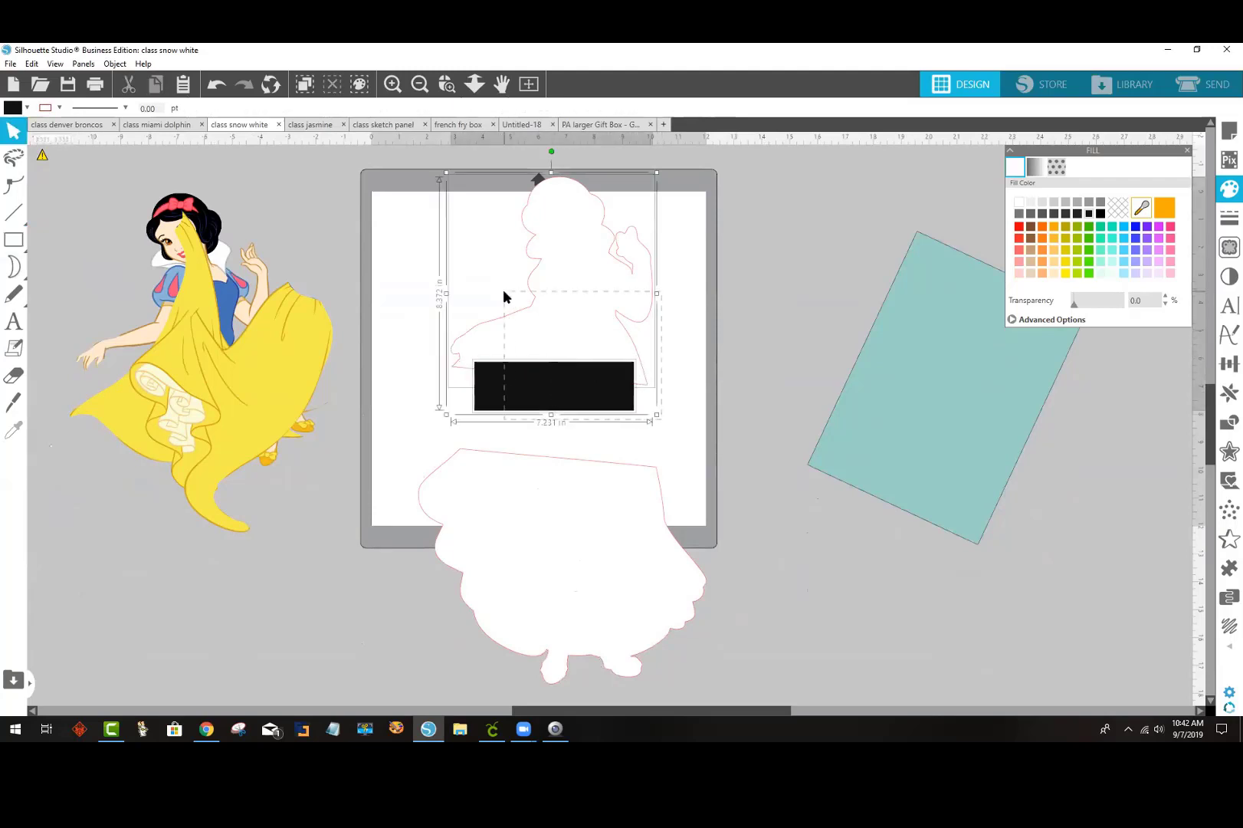
{"action": "right_click", "coordinate": [531, 320]}
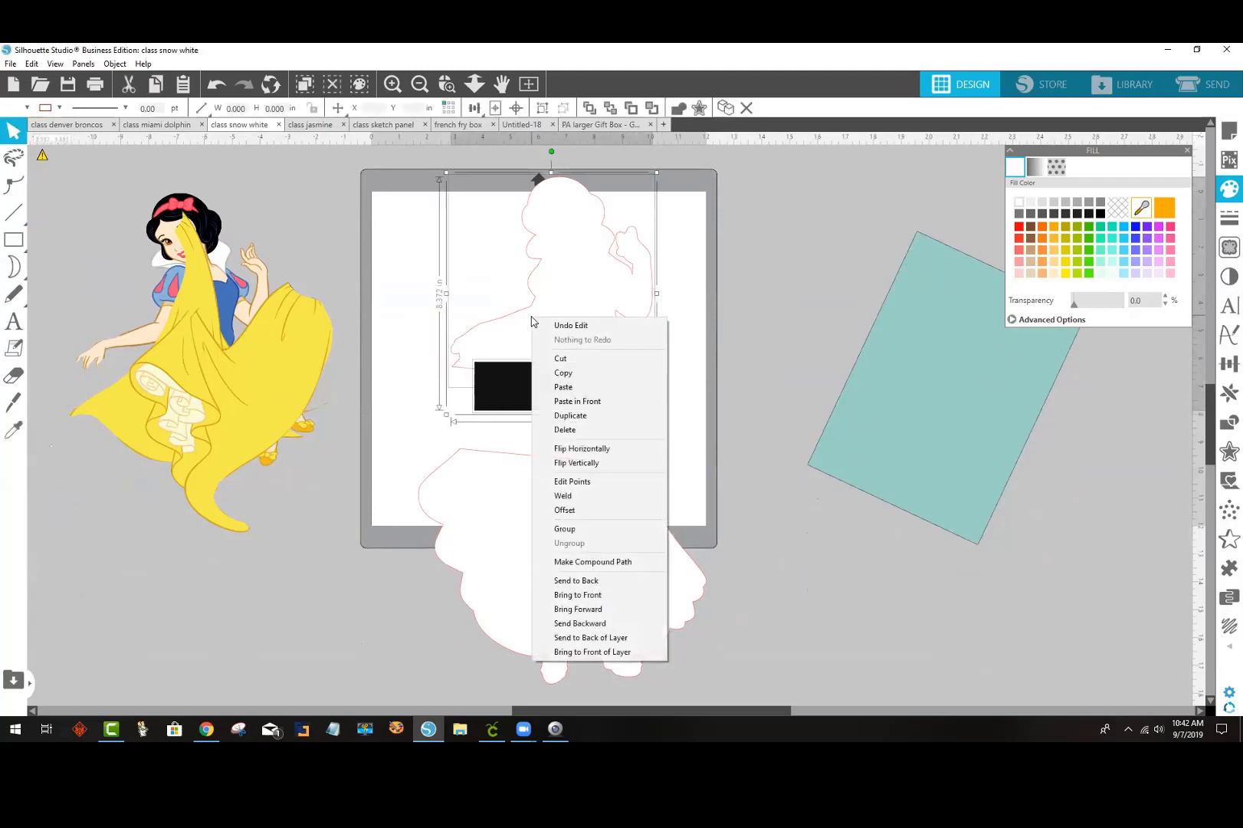
{"action": "left_click", "coordinate": [586, 495]}
{"action": "left_click", "coordinate": [610, 509]}
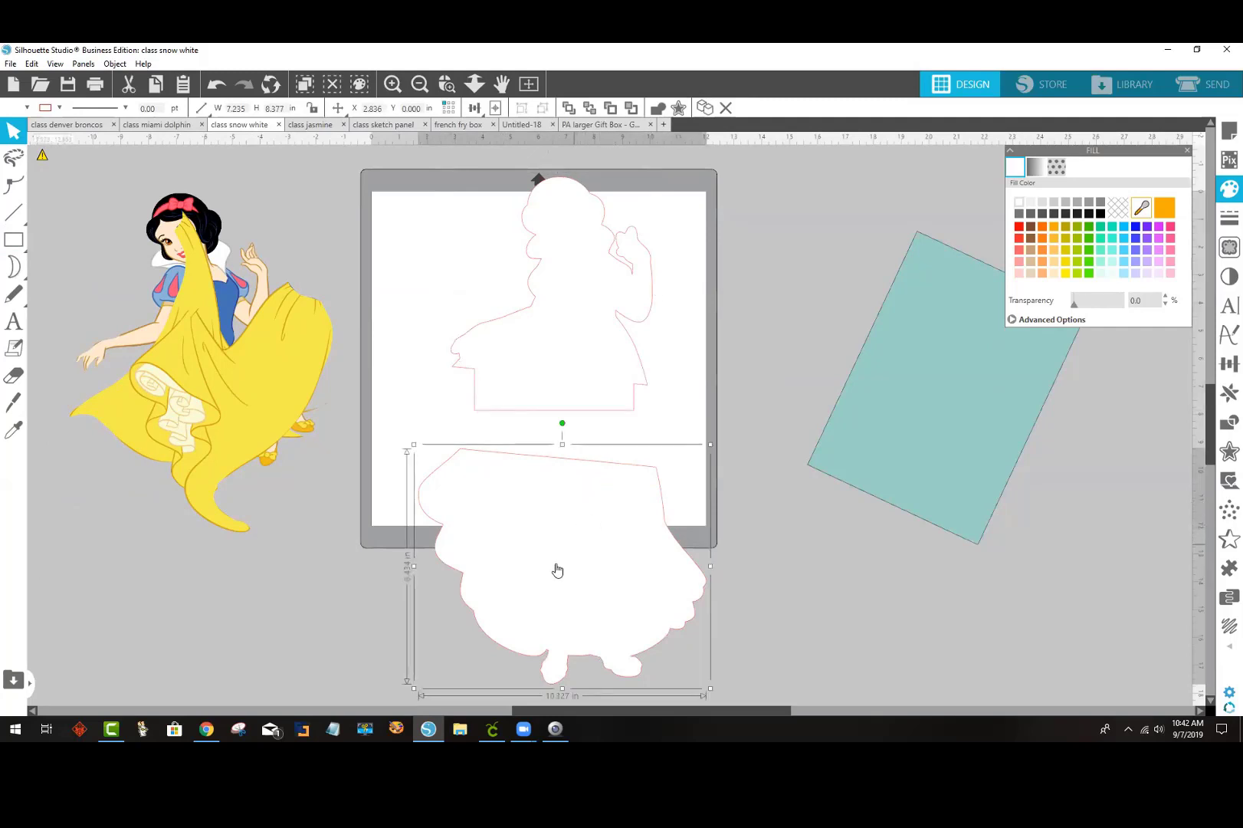
{"action": "left_click", "coordinate": [786, 527]}
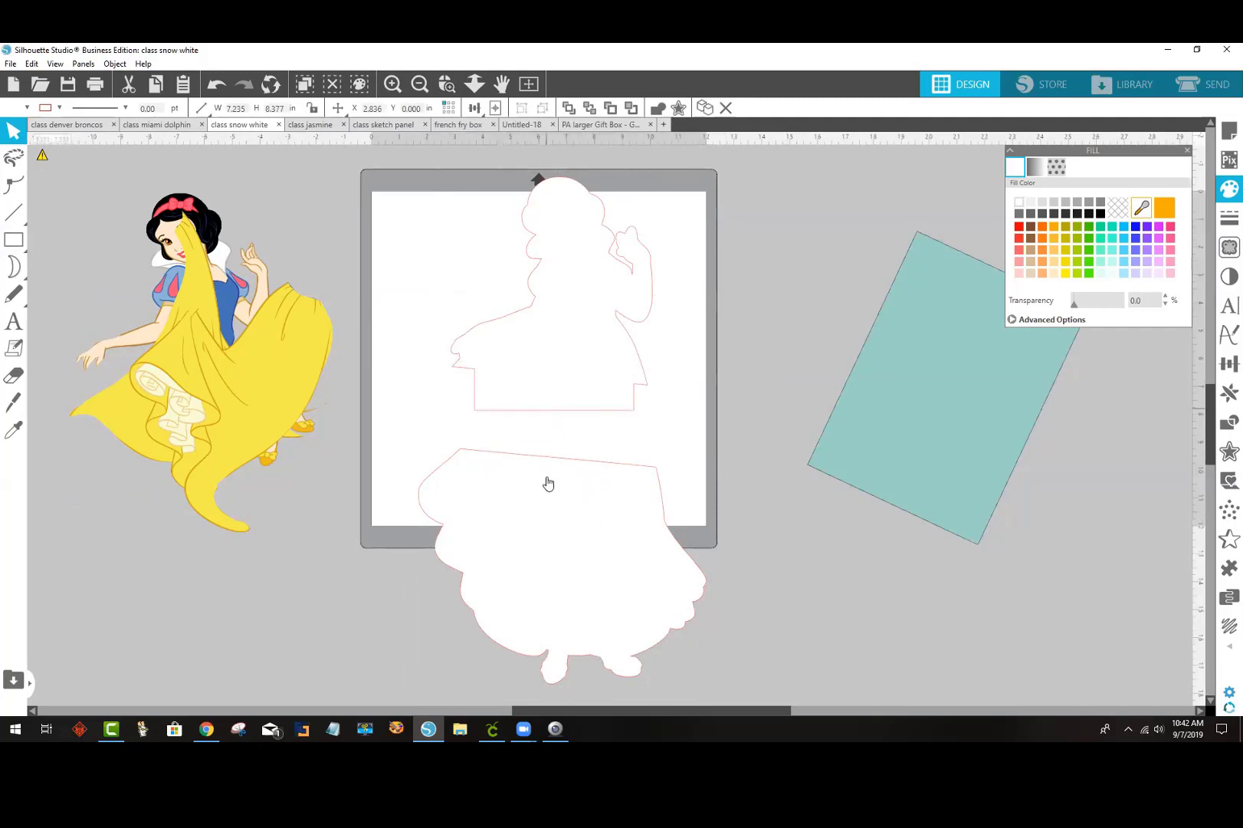
Step: Slide the lower silhouette piece up under the upper piece's tab, and move the skirt's left half below the other artwork
{"action": "left_click_drag", "start_coordinate": [548, 482], "coordinate": [551, 422]}
{"action": "left_click_drag", "start_coordinate": [277, 358], "coordinate": [305, 550]}
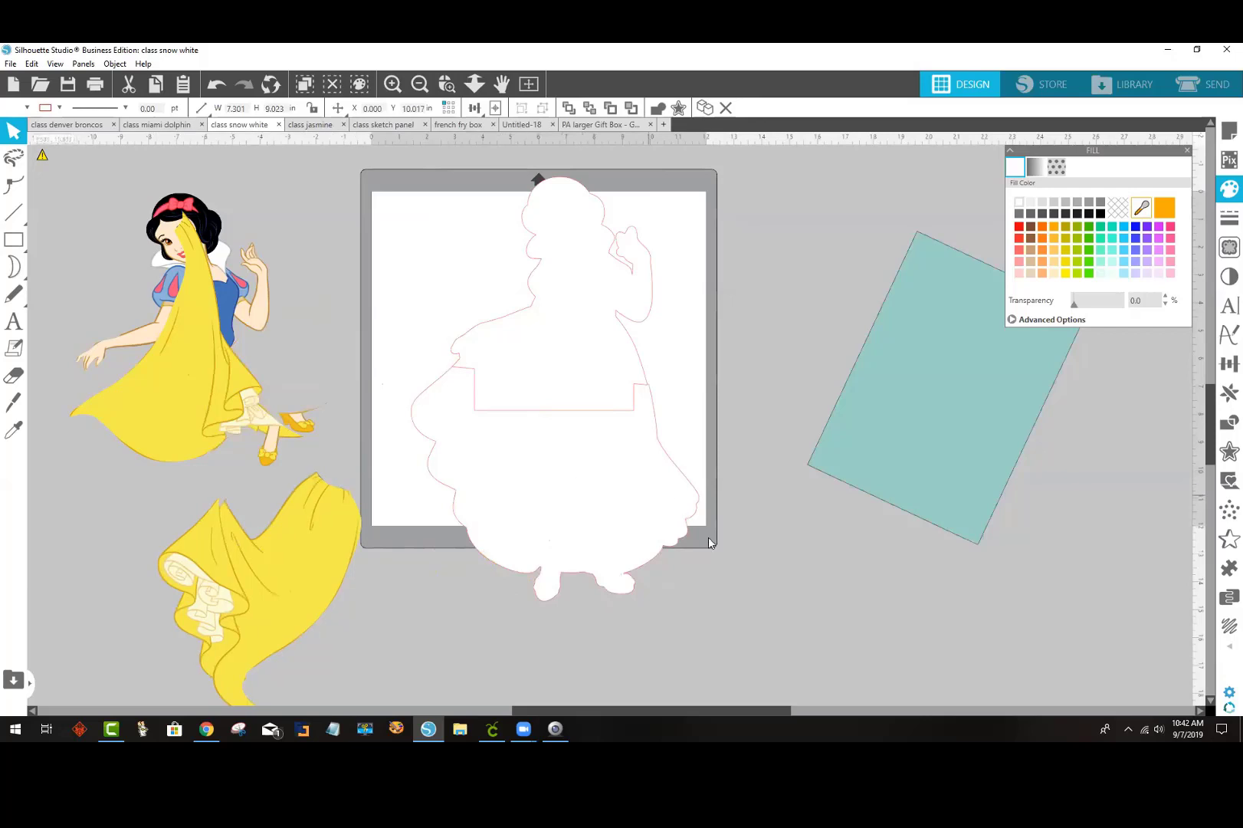
{"action": "left_click_drag", "start_coordinate": [590, 585], "coordinate": [611, 603]}
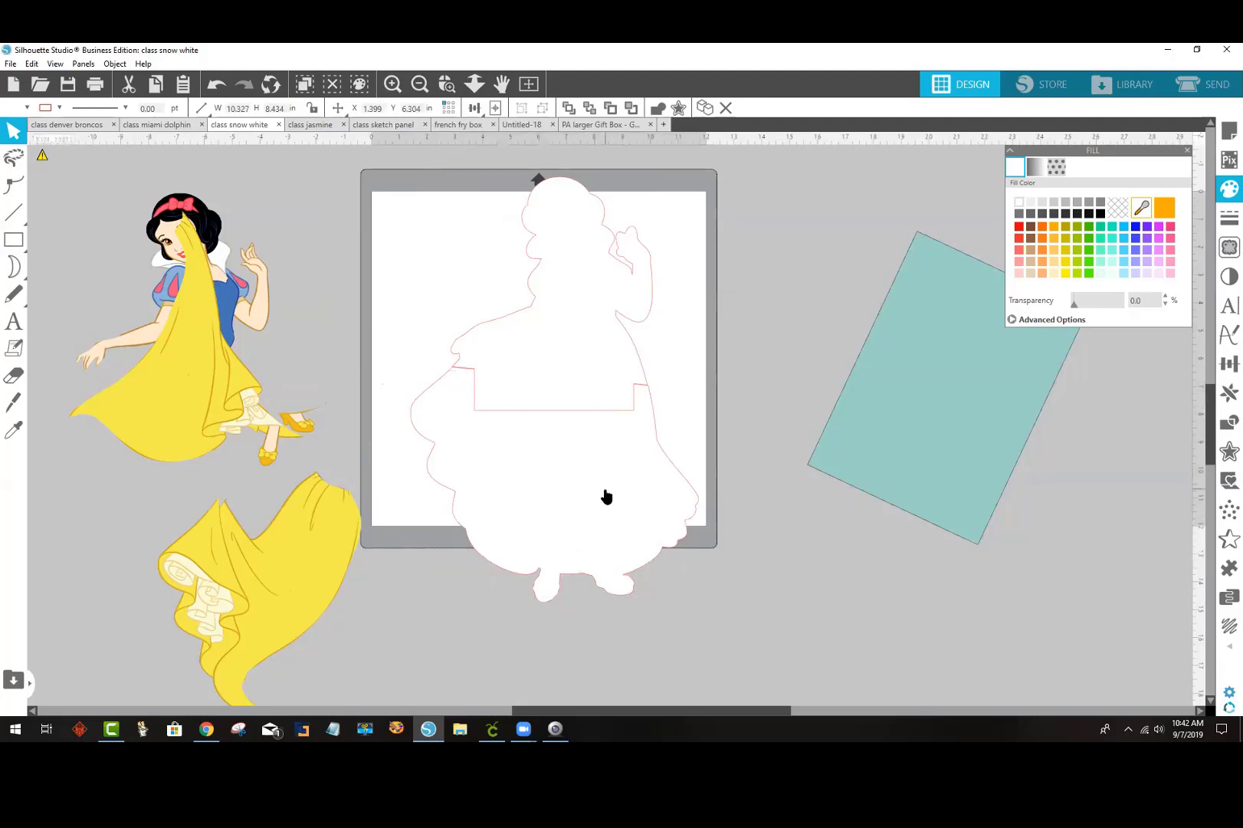
Step: Send both silhouette pieces to the back
{"action": "left_click", "coordinate": [574, 369]}
{"action": "right_click", "coordinate": [573, 366]}
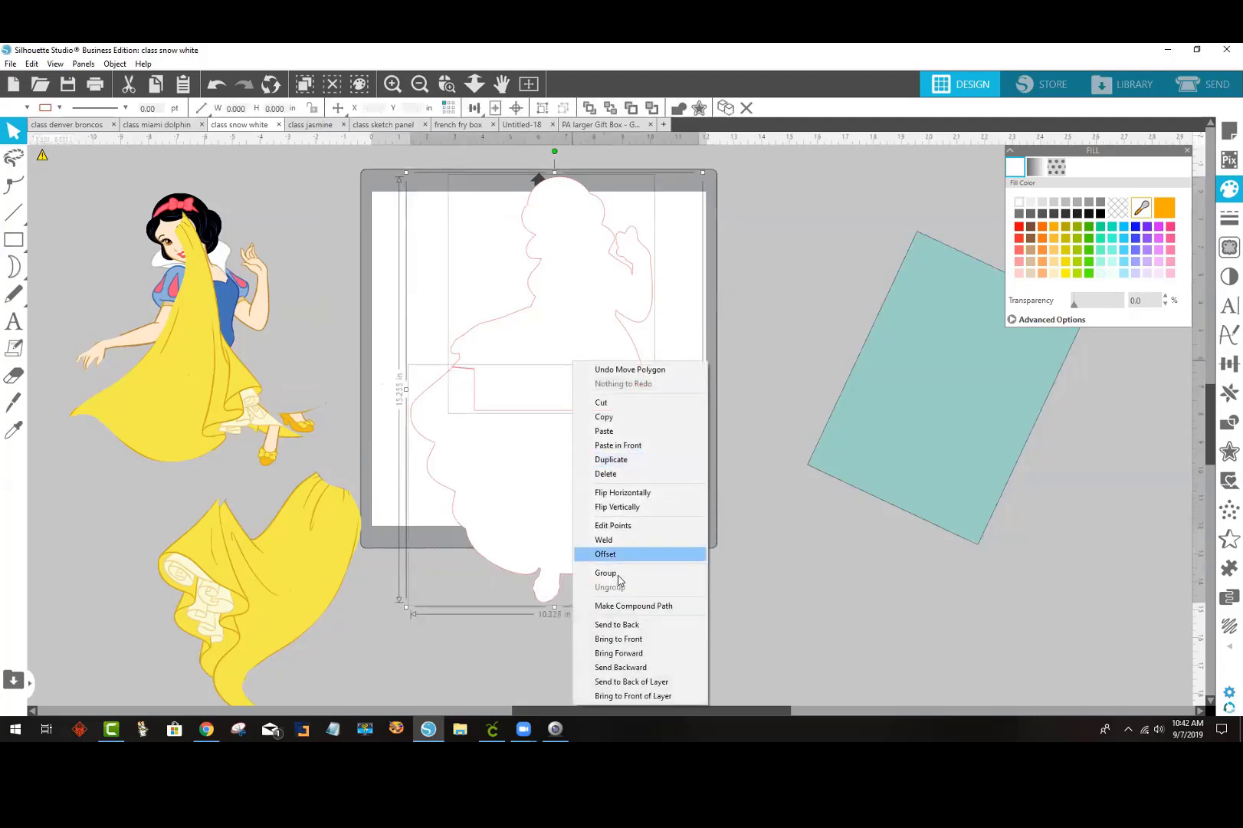
{"action": "left_click", "coordinate": [620, 625]}
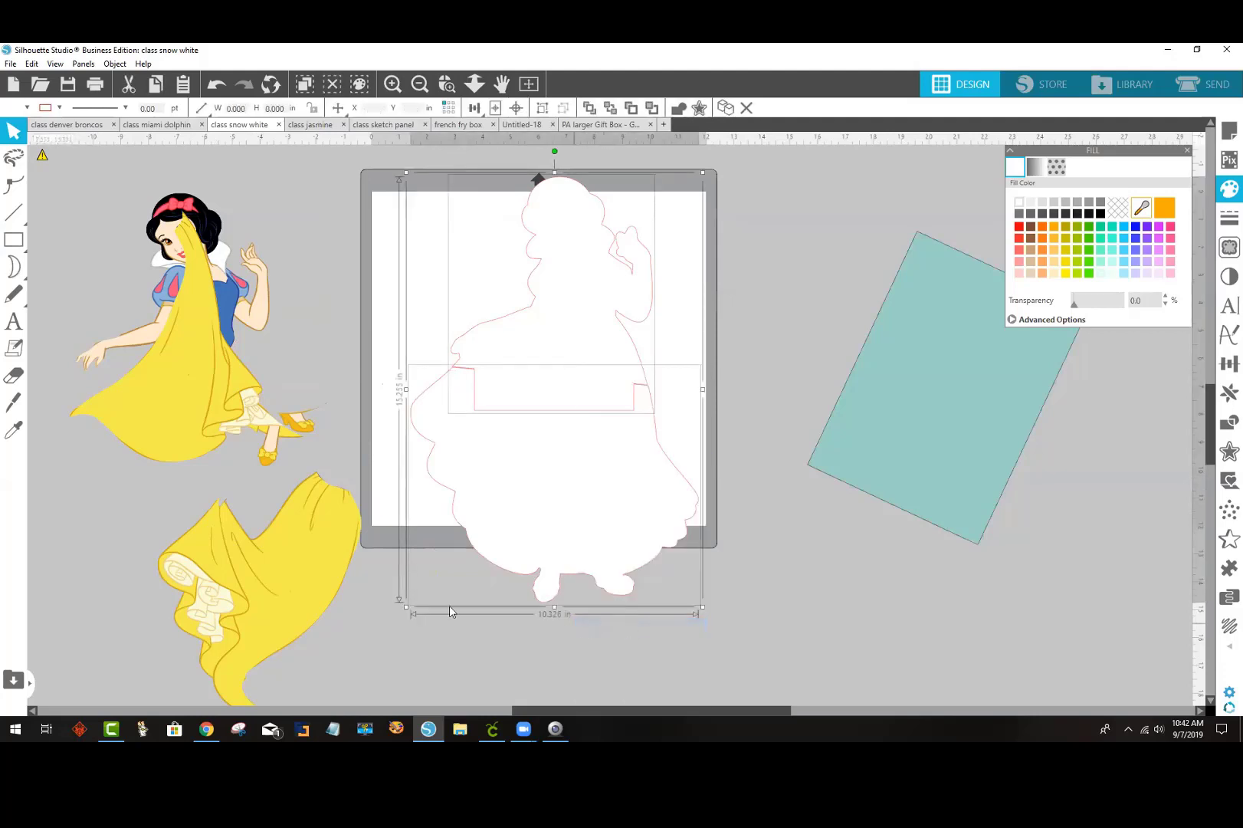
Step: Place both skirt halves, the torso and the two foot pieces over their matching areas of the silhouette
{"action": "left_click_drag", "start_coordinate": [289, 557], "coordinate": [548, 450]}
{"action": "left_click_drag", "start_coordinate": [214, 366], "coordinate": [653, 485]}
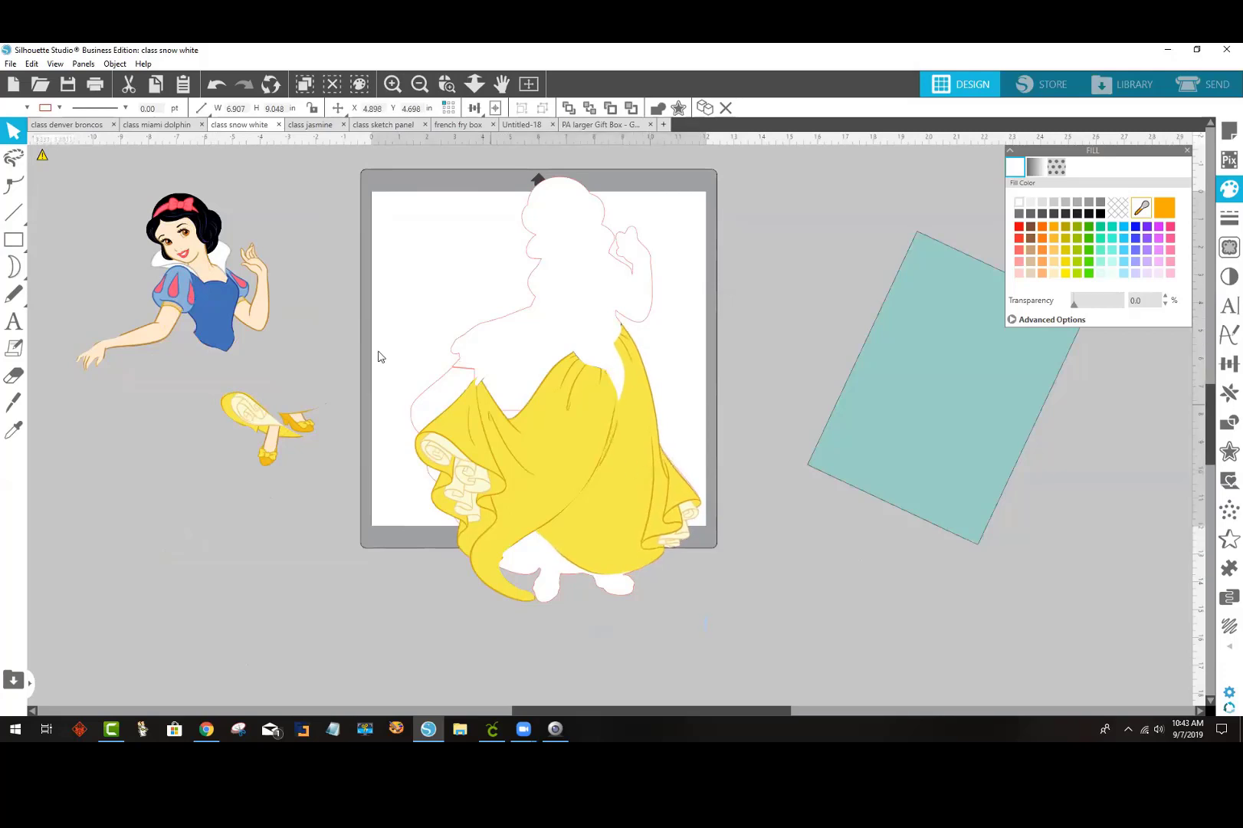
{"action": "left_click_drag", "start_coordinate": [206, 313], "coordinate": [583, 299]}
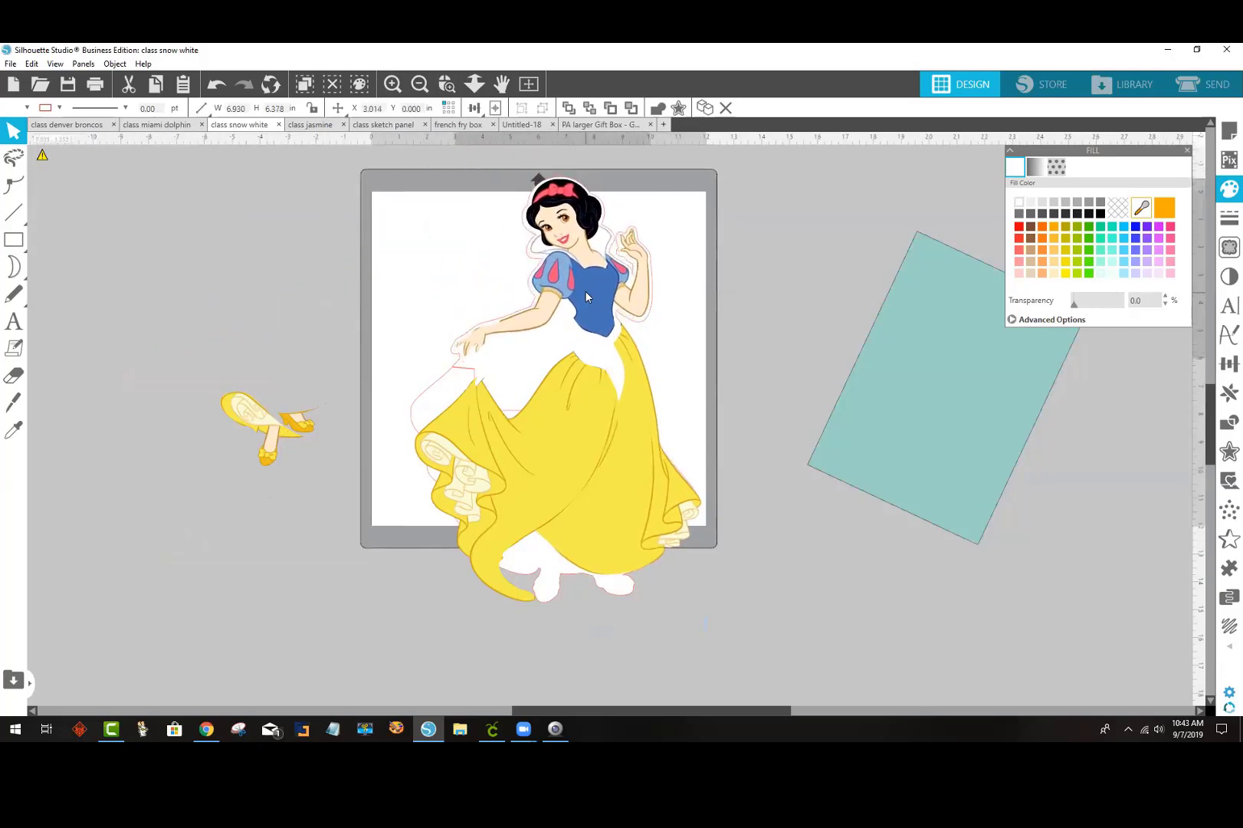
{"action": "left_click_drag", "start_coordinate": [282, 443], "coordinate": [552, 581]}
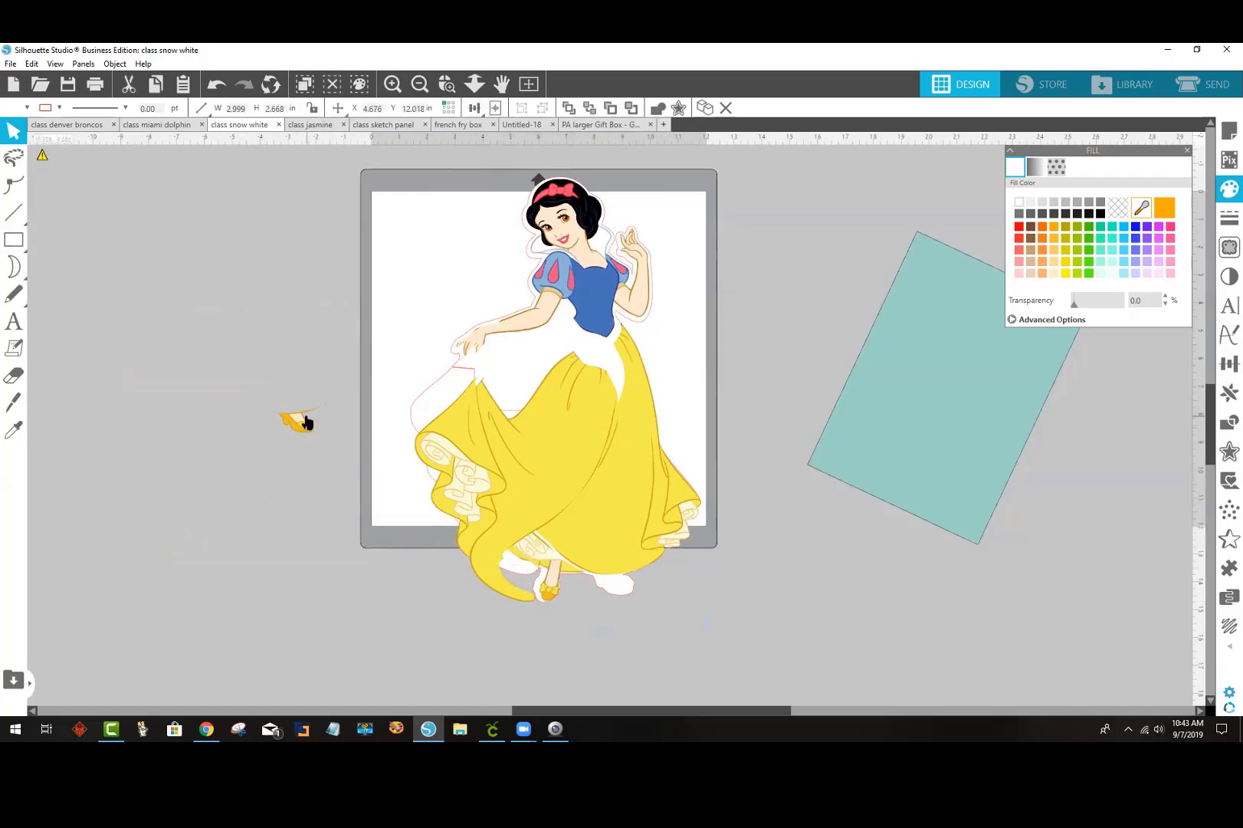
{"action": "left_click_drag", "start_coordinate": [305, 422], "coordinate": [623, 587]}
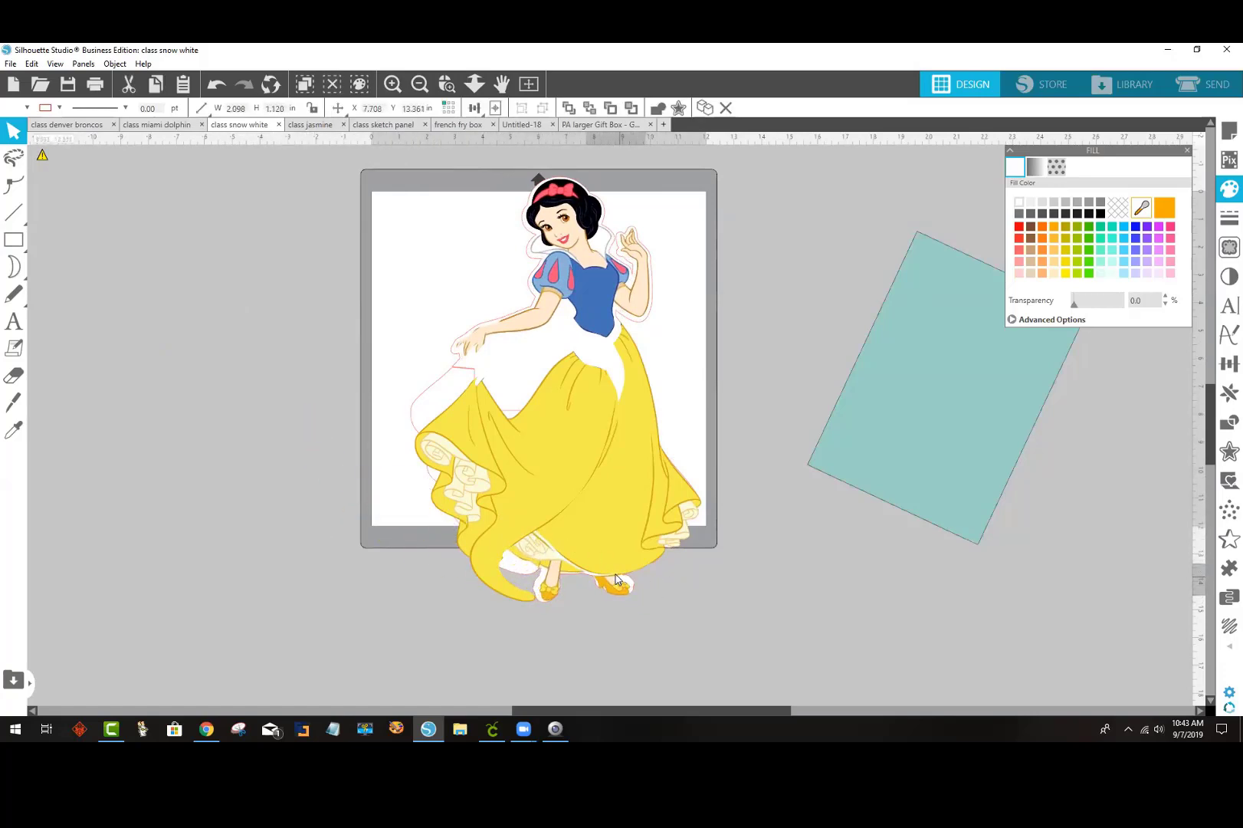
Step: Nudge the upper silhouette piece, and raise both skirt halves to the bodice's waist
{"action": "left_click", "coordinate": [518, 370]}
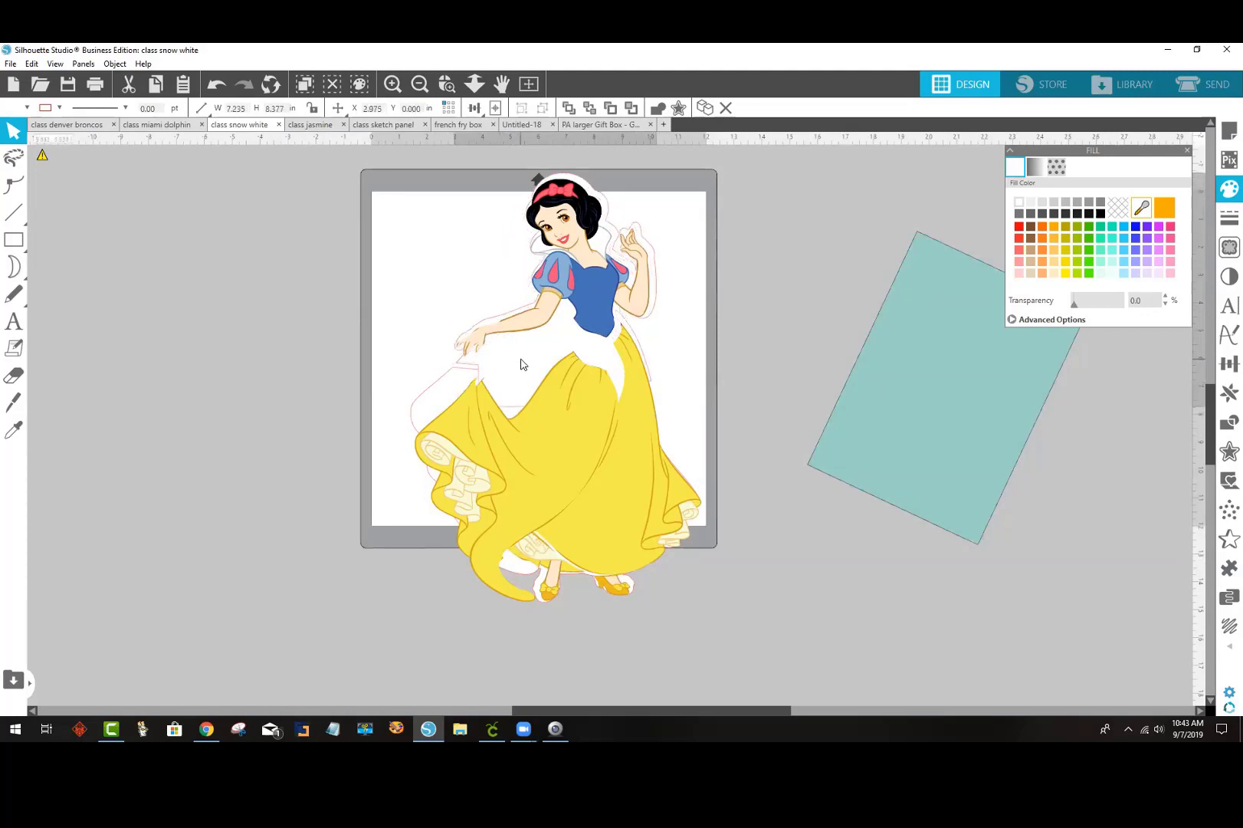
{"action": "left_click_drag", "start_coordinate": [488, 441], "coordinate": [483, 410]}
{"action": "left_click_drag", "start_coordinate": [615, 467], "coordinate": [613, 462]}
{"action": "key", "text": "Escape"}
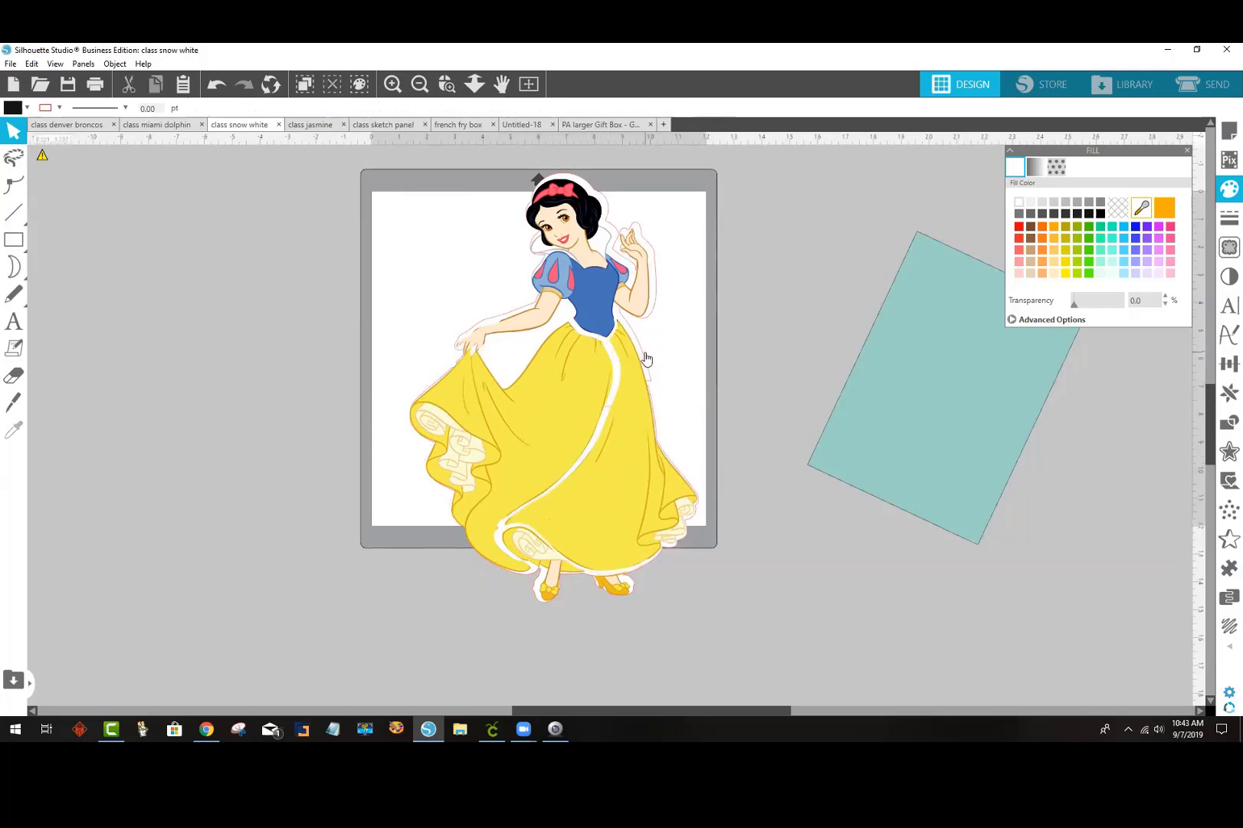
Step: Shift the upper silhouette piece and the torso slightly left, and bring the skirt's right half closer to the left half
{"action": "left_click_drag", "start_coordinate": [646, 355], "coordinate": [637, 358]}
{"action": "left_click_drag", "start_coordinate": [598, 236], "coordinate": [592, 241]}
{"action": "left_click", "coordinate": [622, 475]}
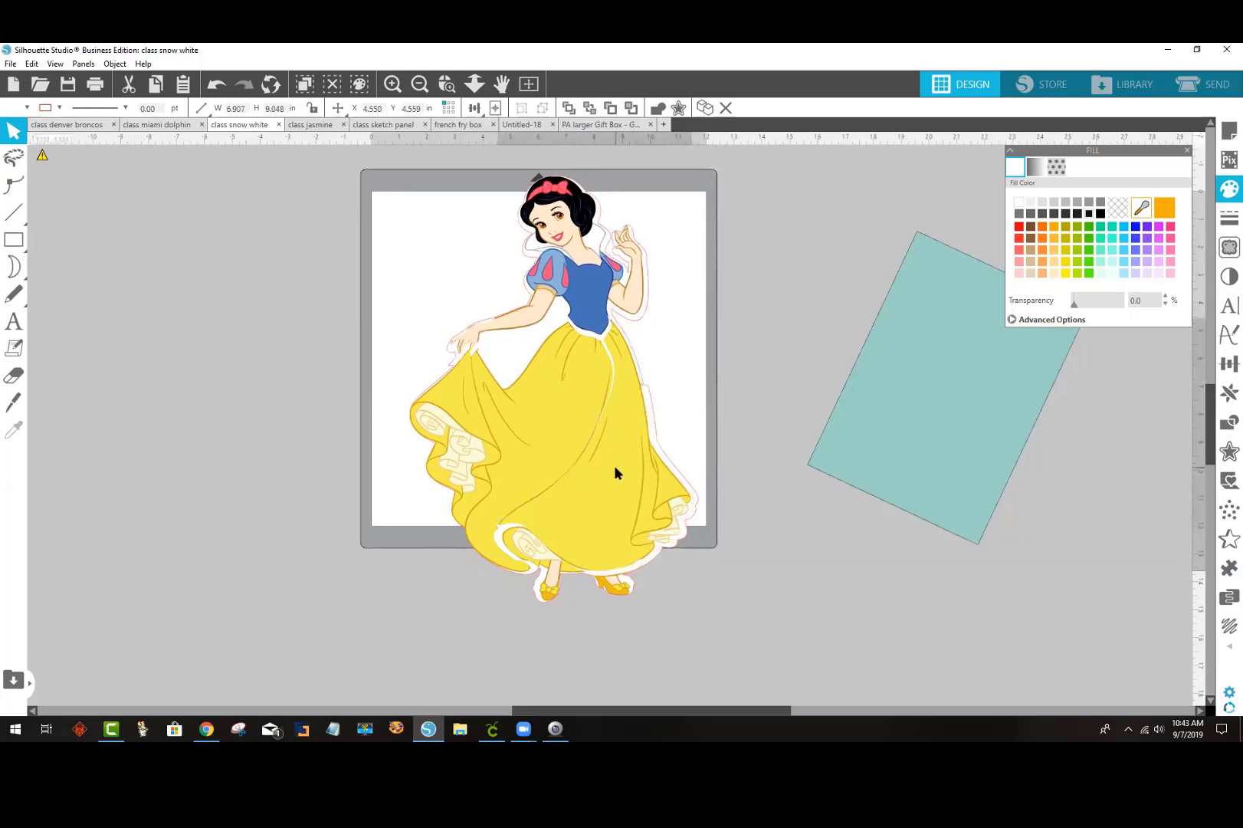
{"action": "left_click_drag", "start_coordinate": [619, 475], "coordinate": [617, 474]}
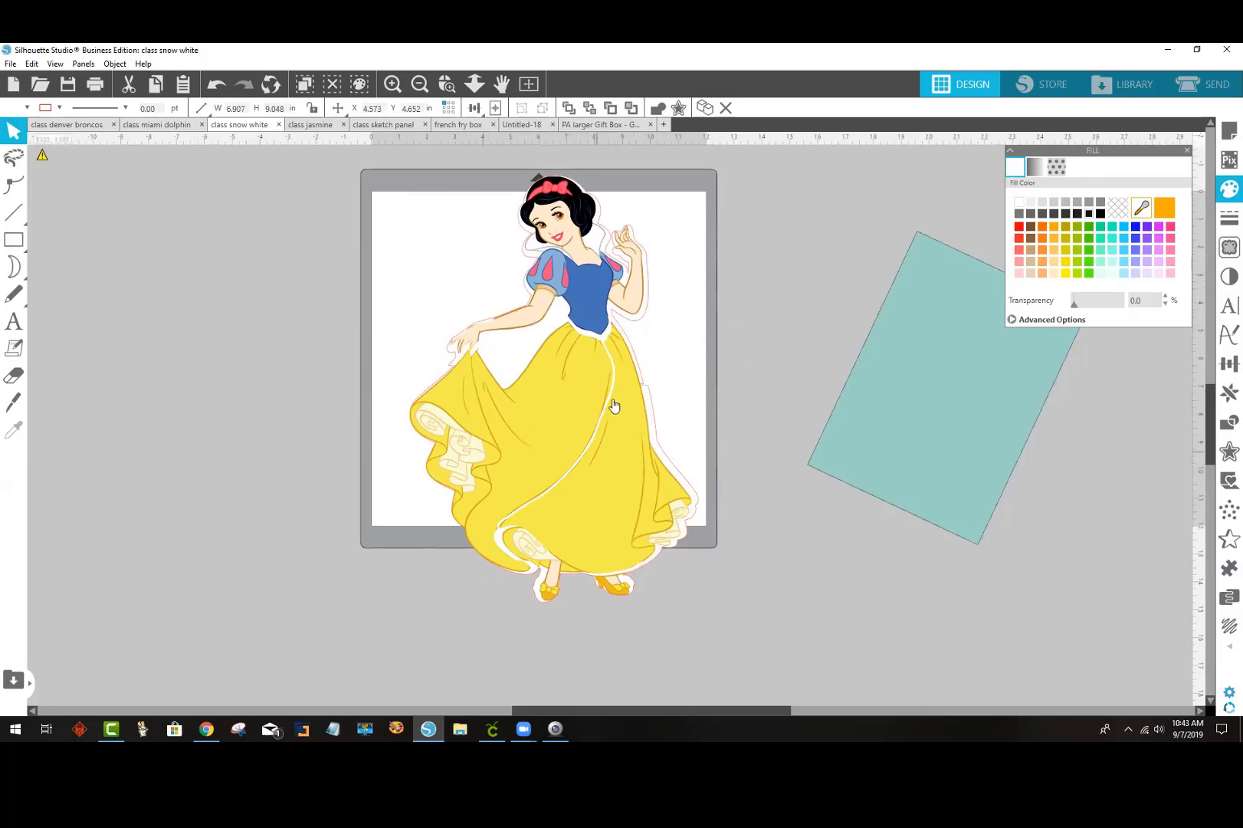
{"action": "right_click", "coordinate": [579, 352]}
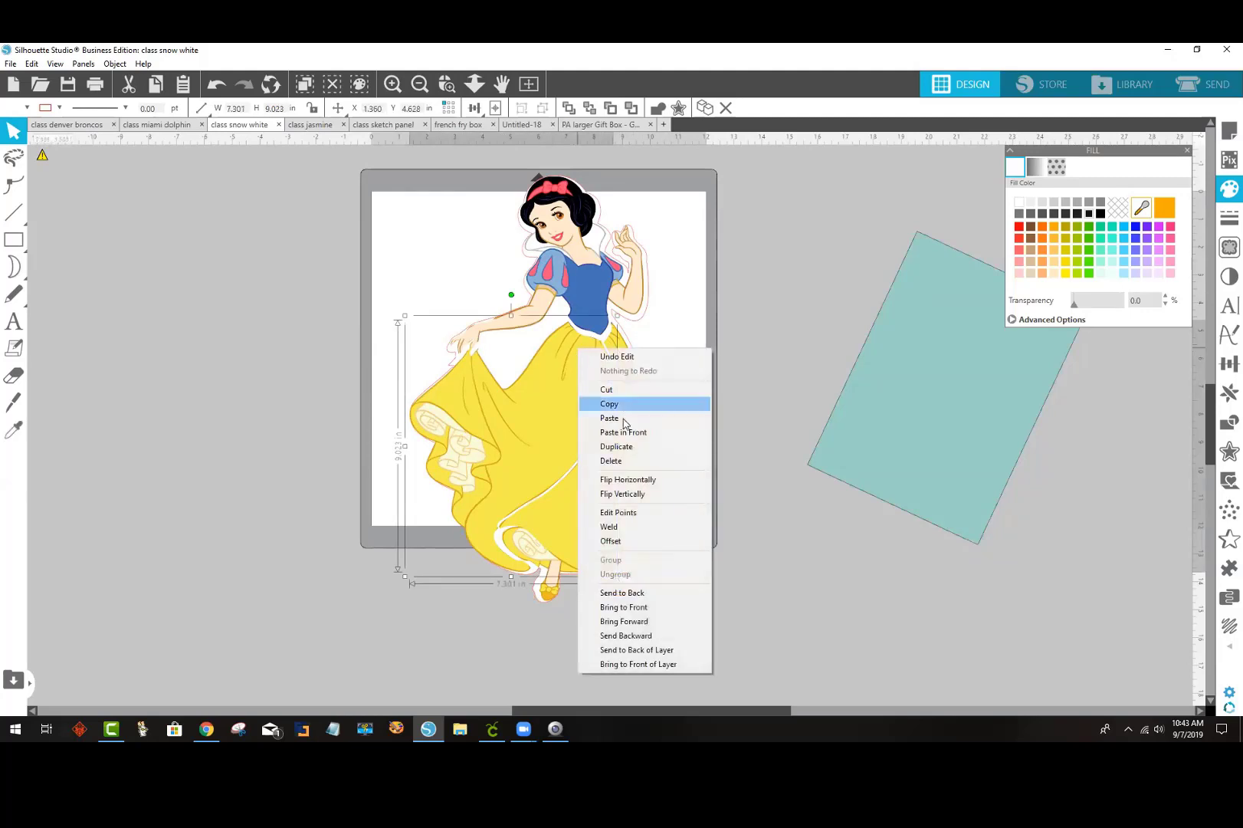
{"action": "left_click", "coordinate": [768, 350]}
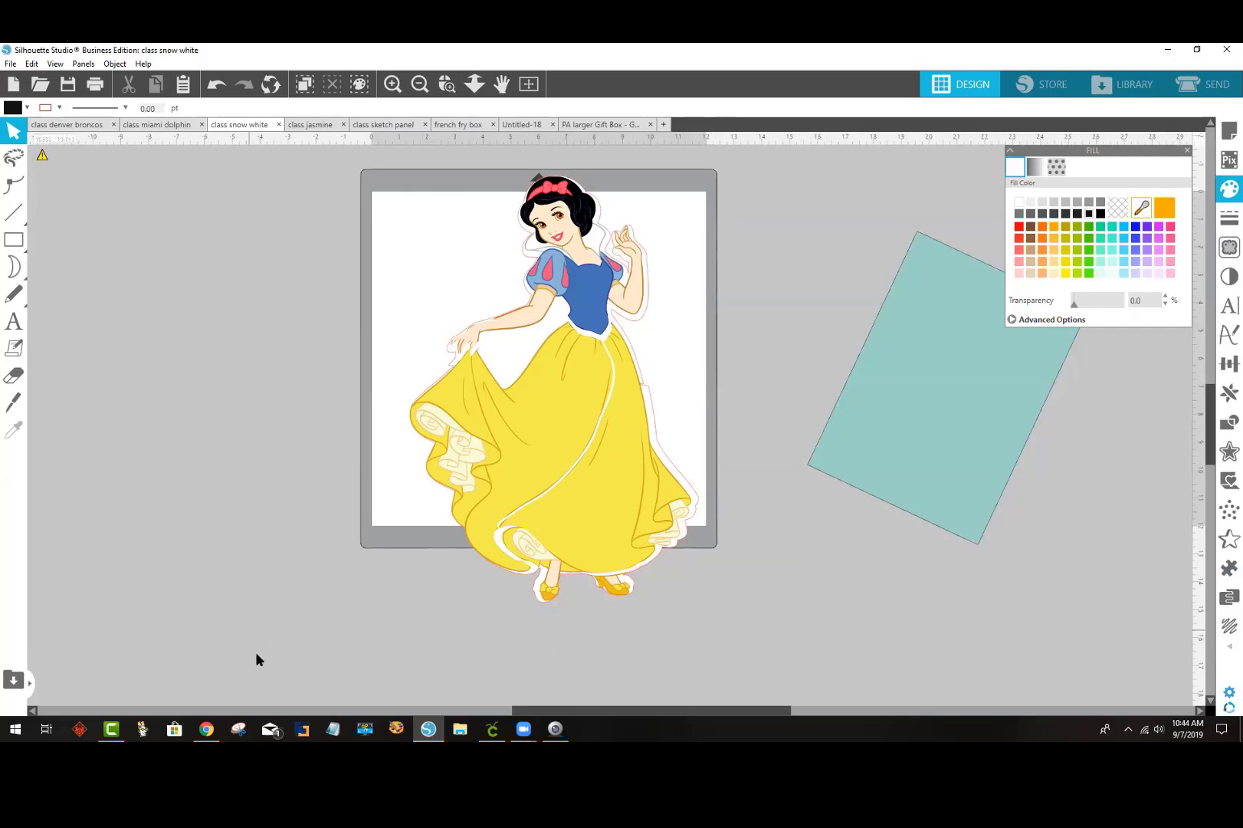
Step: Nudge both skirt halves slightly right within the silhouette's border, and readjust the torso above them
{"action": "mouse_move", "coordinate": [524, 417]}
{"action": "left_mouse_down"}
{"action": "mouse_move", "coordinate": [483, 429]}
{"action": "mouse_move", "coordinate": [525, 445]}
{"action": "mouse_move", "coordinate": [528, 407]}
{"action": "mouse_move", "coordinate": [529, 417]}
{"action": "left_mouse_up"}
{"action": "left_click_drag", "start_coordinate": [605, 481], "coordinate": [611, 481]}
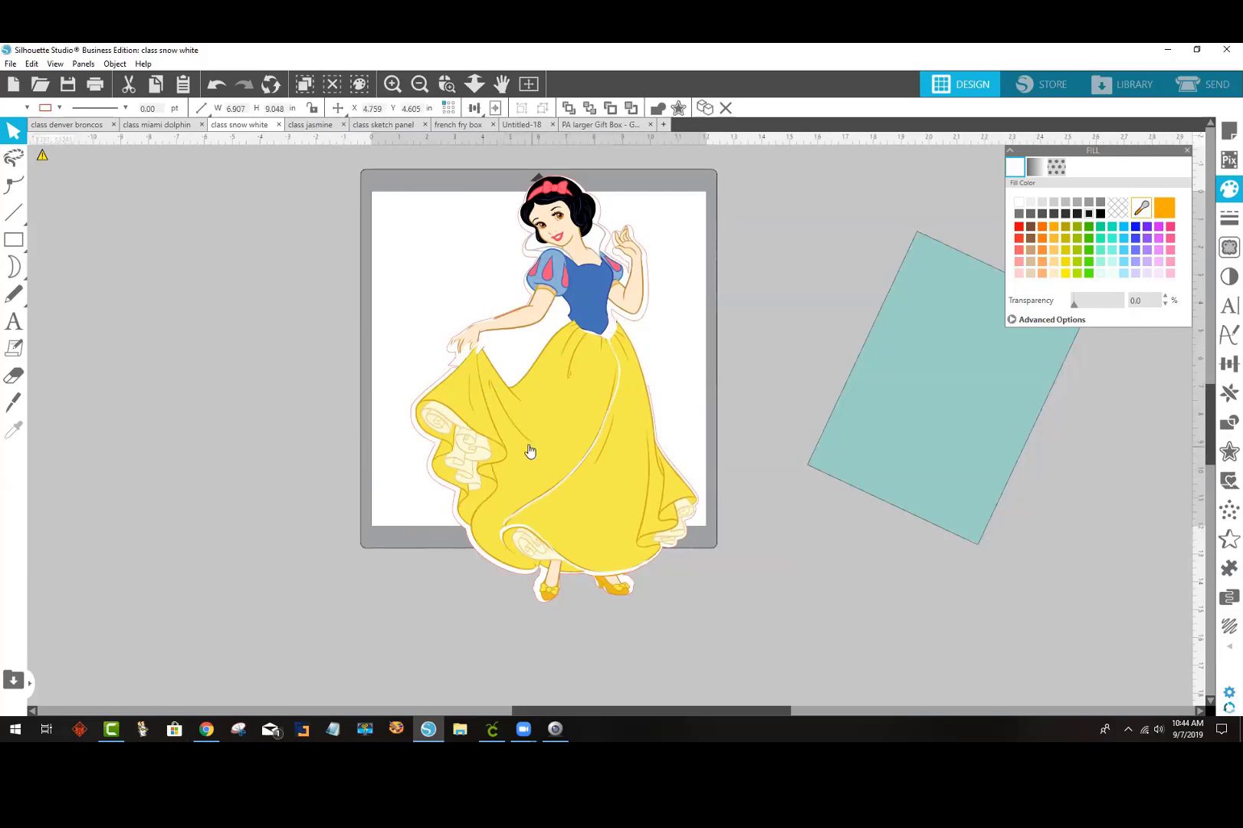
{"action": "left_click", "coordinate": [541, 377]}
{"action": "left_click", "coordinate": [582, 288]}
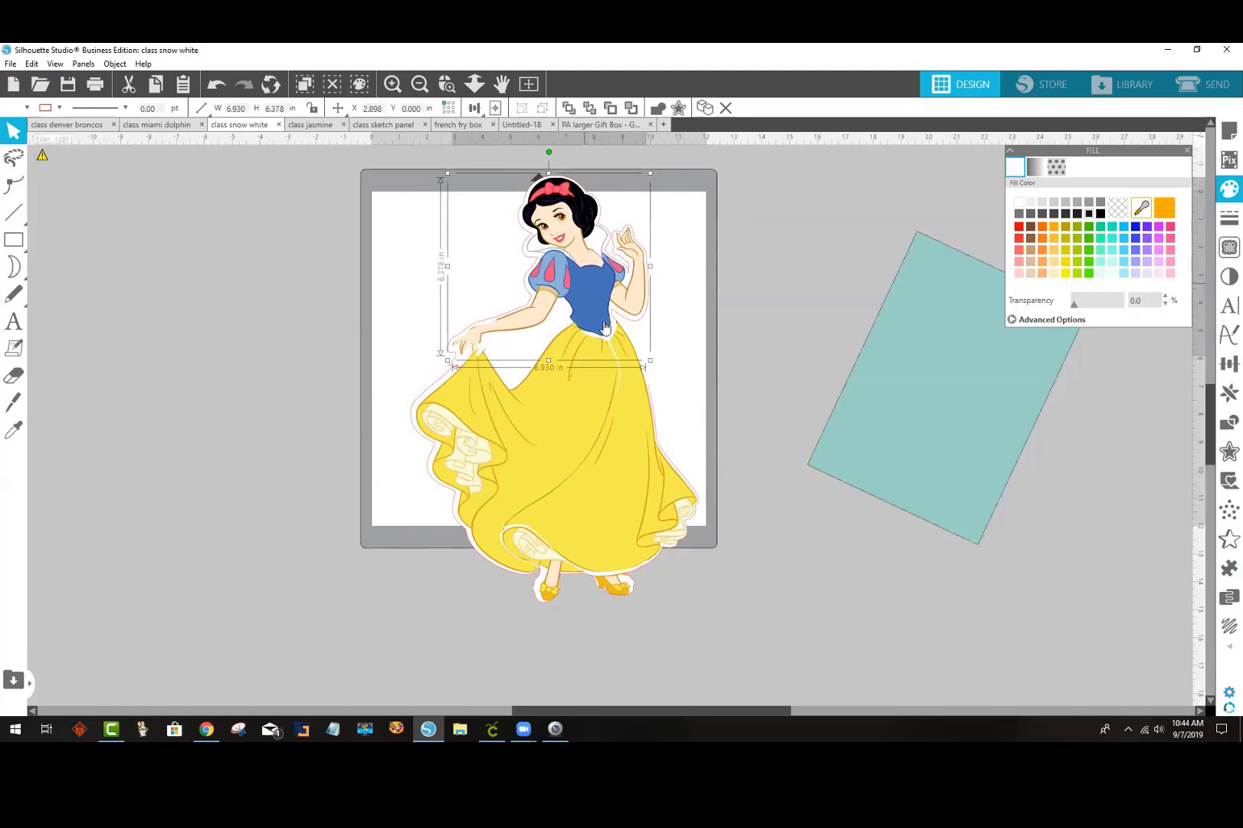
{"action": "left_click_drag", "start_coordinate": [583, 389], "coordinate": [585, 386]}
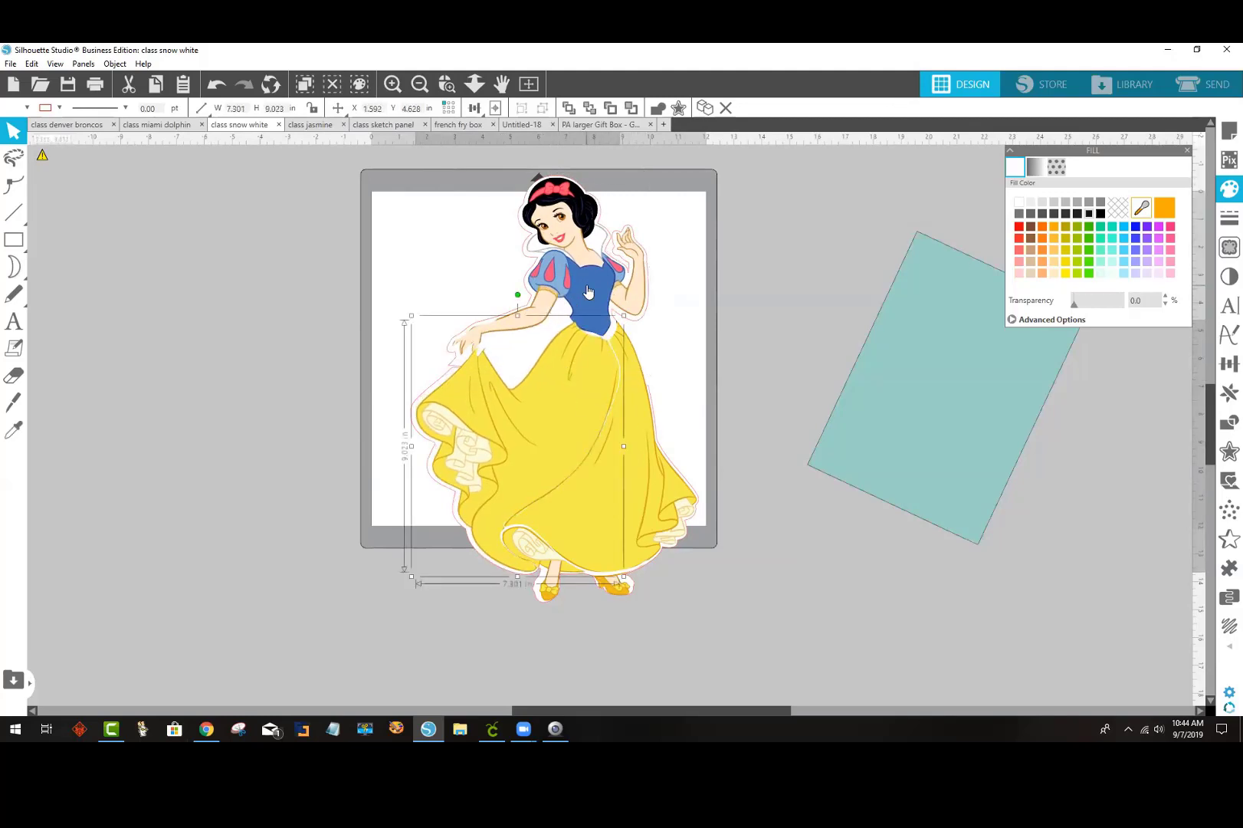
{"action": "left_click_drag", "start_coordinate": [586, 286], "coordinate": [584, 284]}
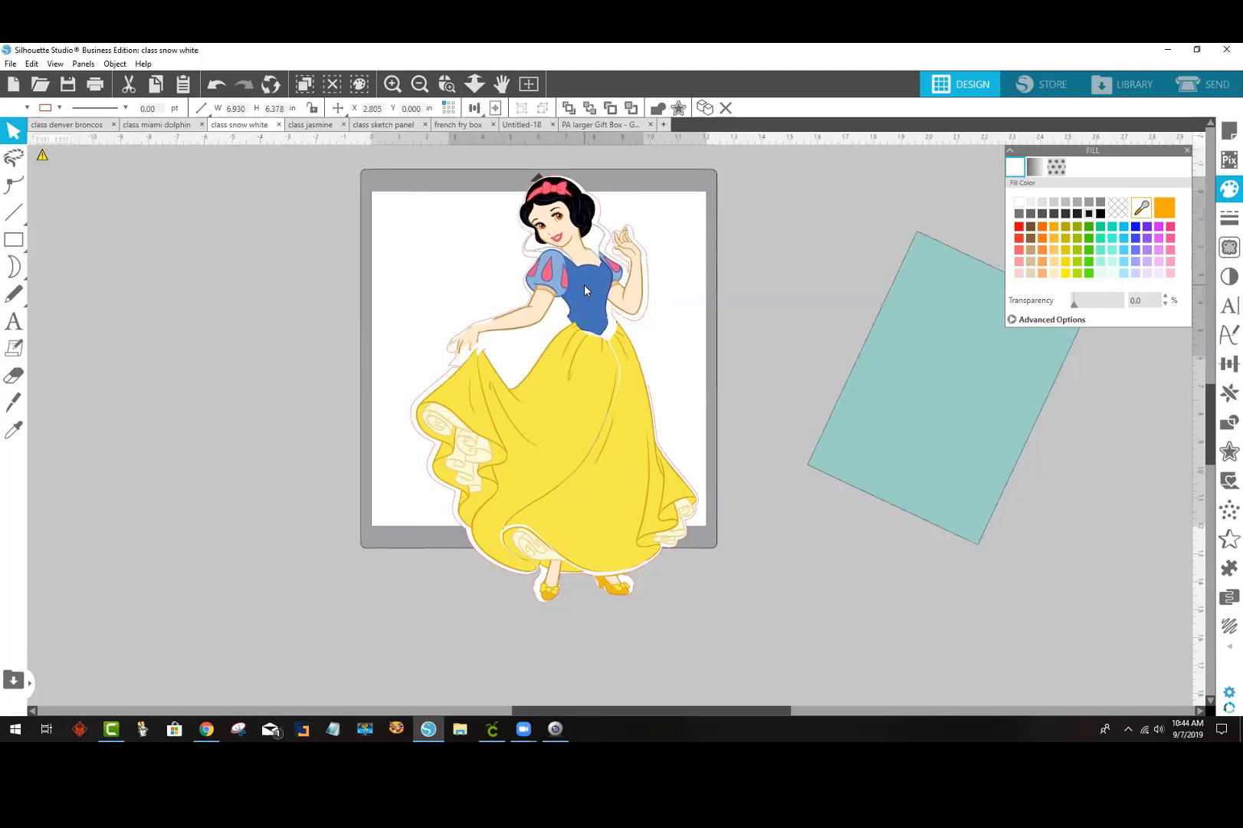
Step: Shift both skirt halves slightly left with a white gap along the fold between them, and select the left half
{"action": "left_click", "coordinate": [622, 359]}
{"action": "left_click_drag", "start_coordinate": [590, 386], "coordinate": [629, 409]}
{"action": "left_click", "coordinate": [599, 397]}
{"action": "left_click", "coordinate": [672, 350]}
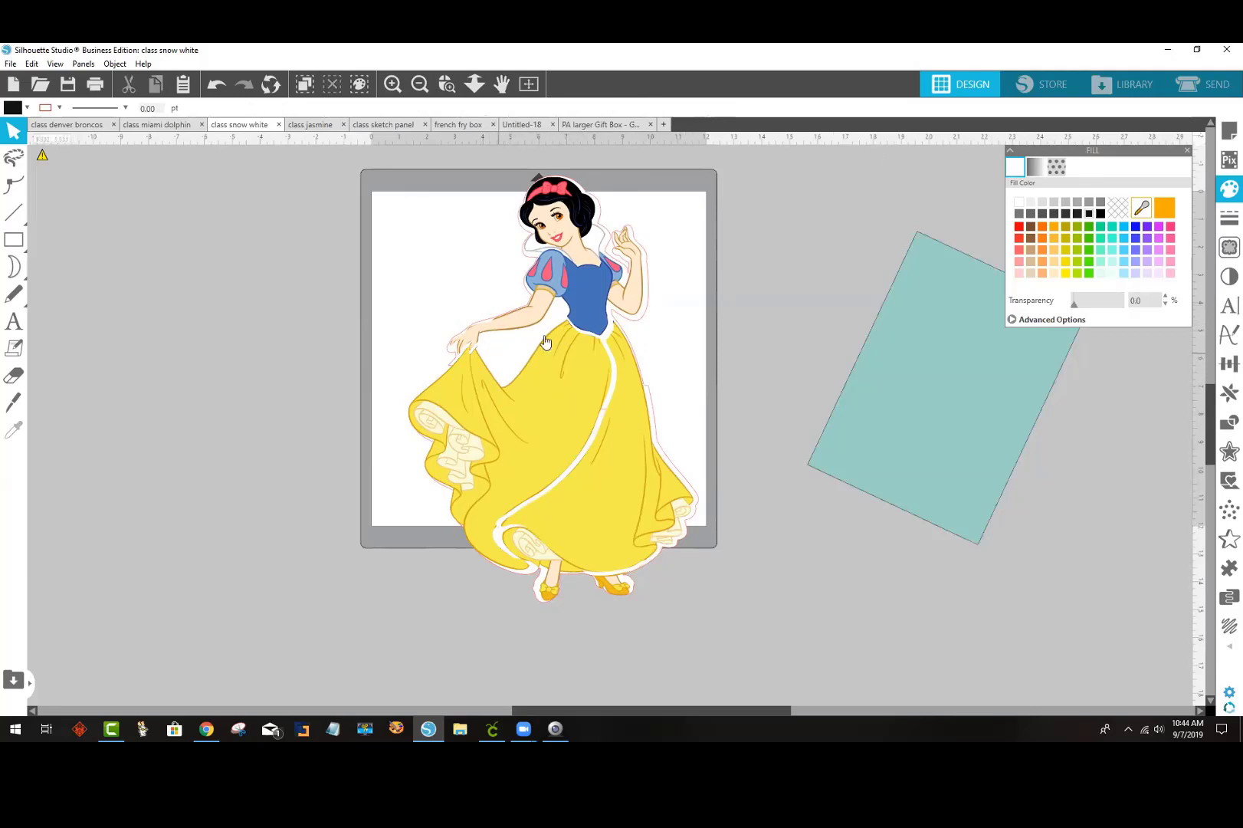
{"action": "left_click", "coordinate": [512, 357]}
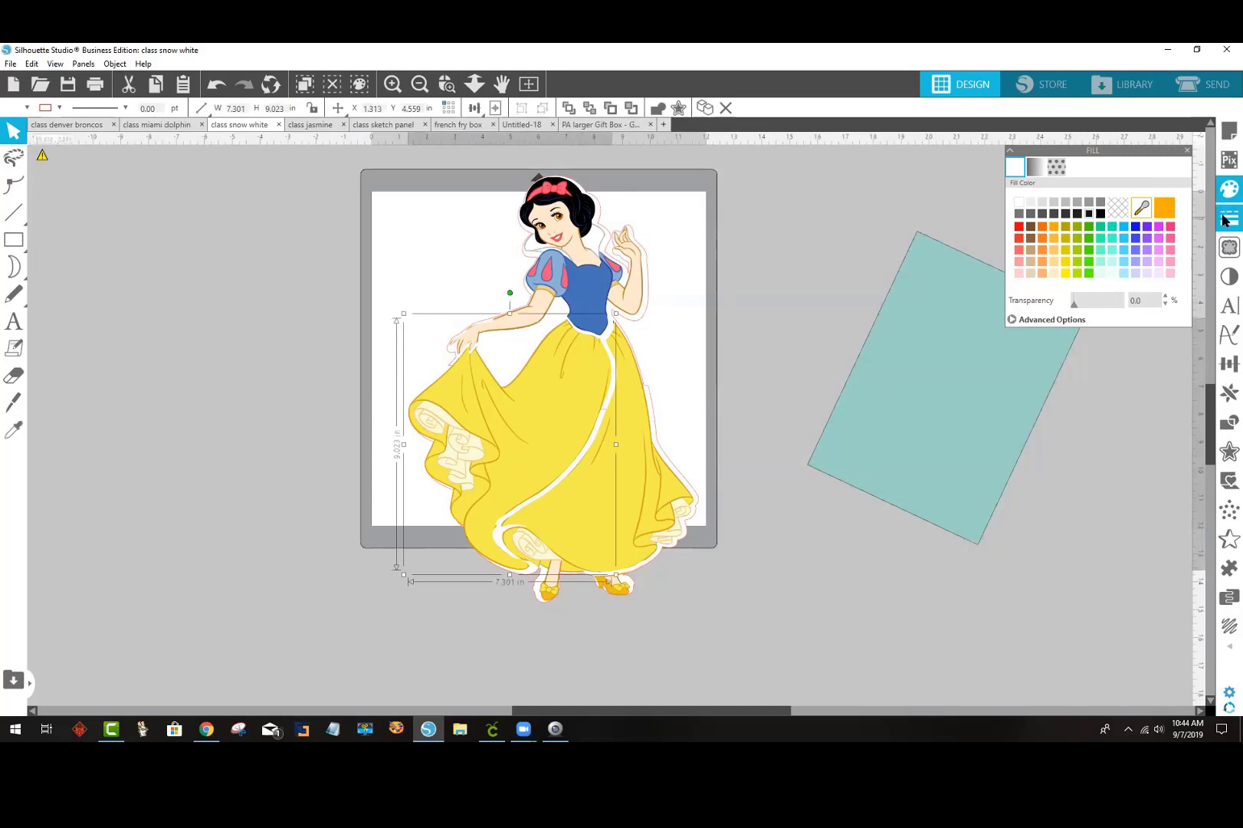
Step: Select all the assembled Snow White pieces and move them together off the mat into the empty area beside it
{"action": "left_click_drag", "start_coordinate": [630, 587], "coordinate": [498, 291]}
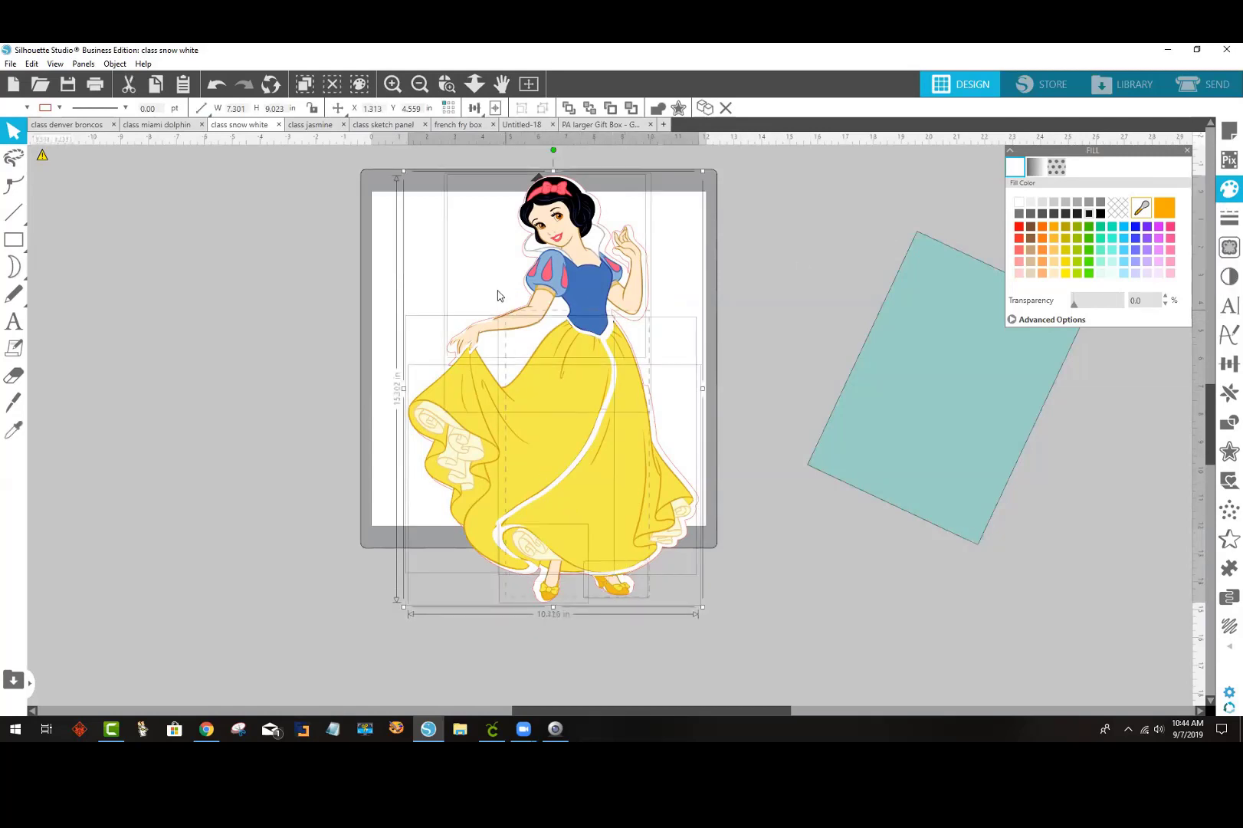
{"action": "left_click_drag", "start_coordinate": [494, 355], "coordinate": [127, 389]}
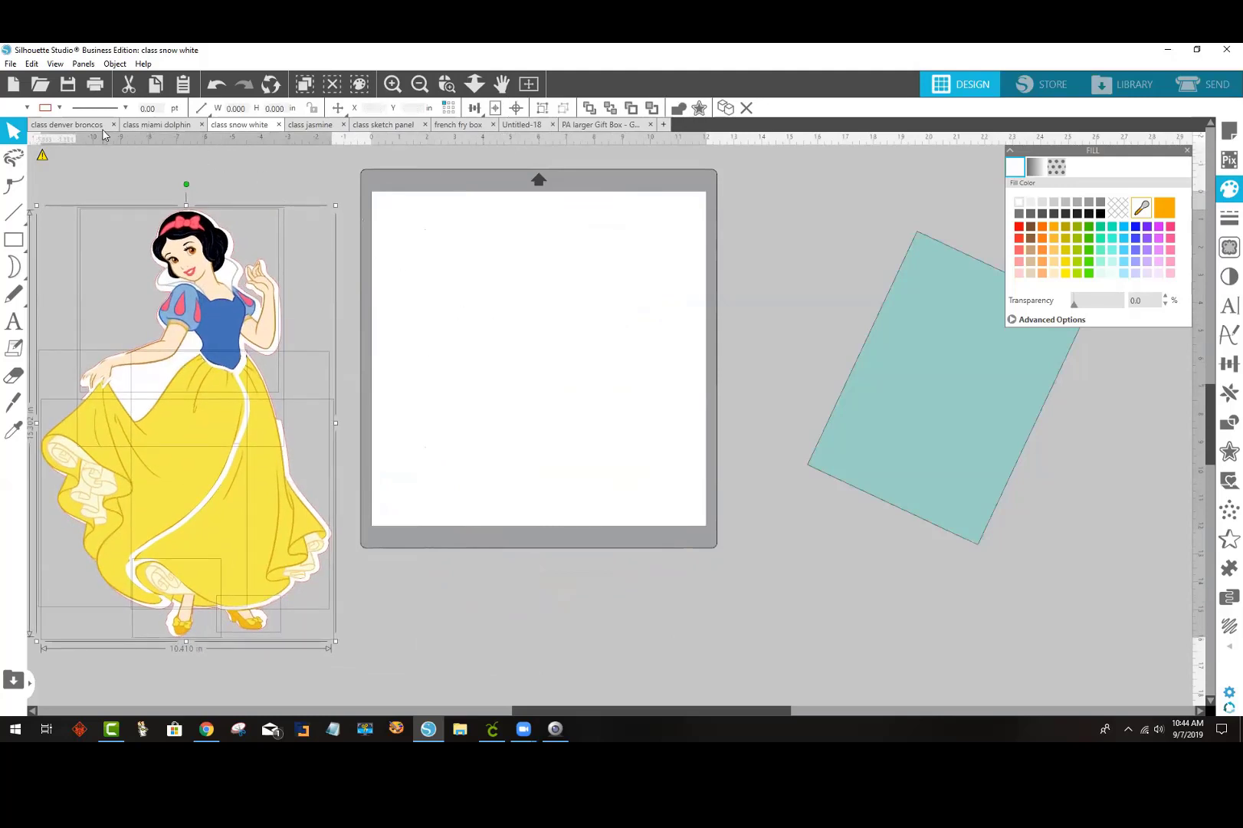
Step: Switch to the "class jasmine" document and place the black-and-white Jasmine image on the page
{"action": "left_click", "coordinate": [310, 125]}
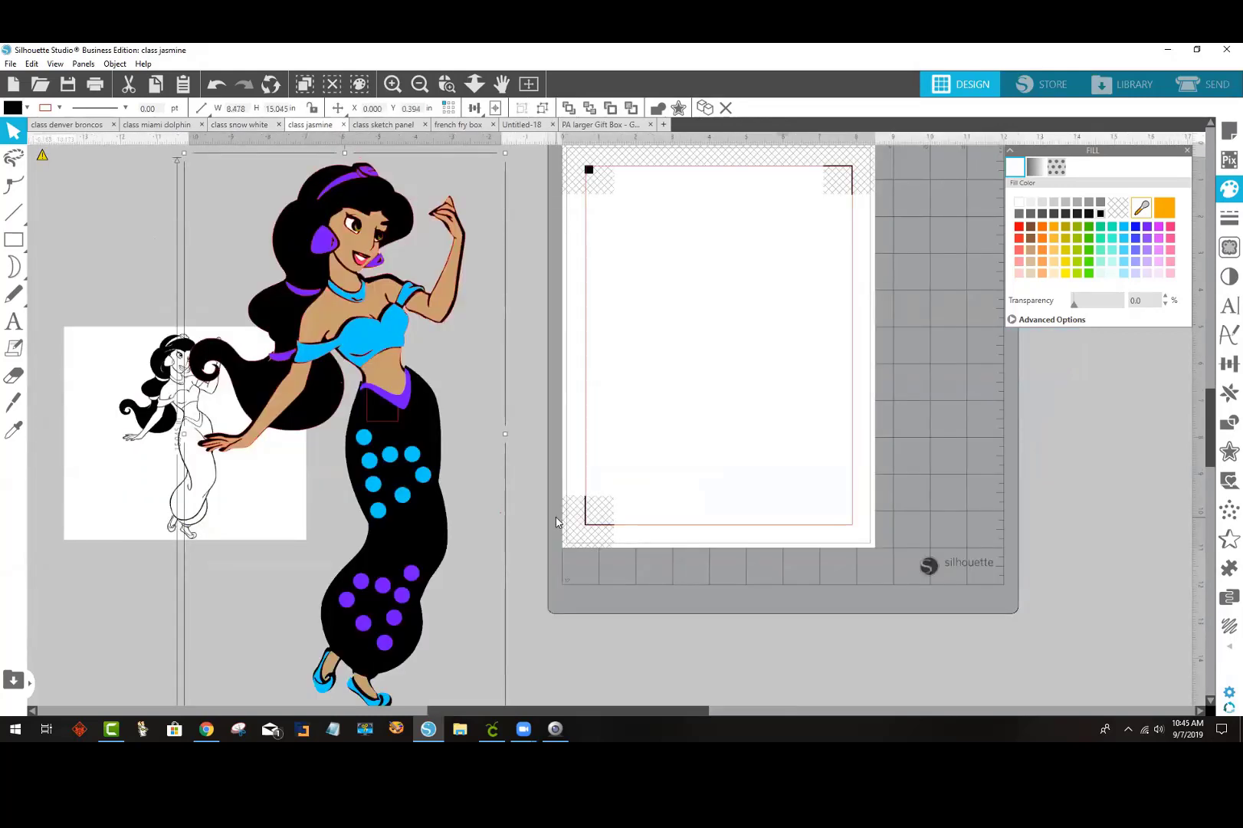
{"action": "left_click", "coordinate": [97, 495]}
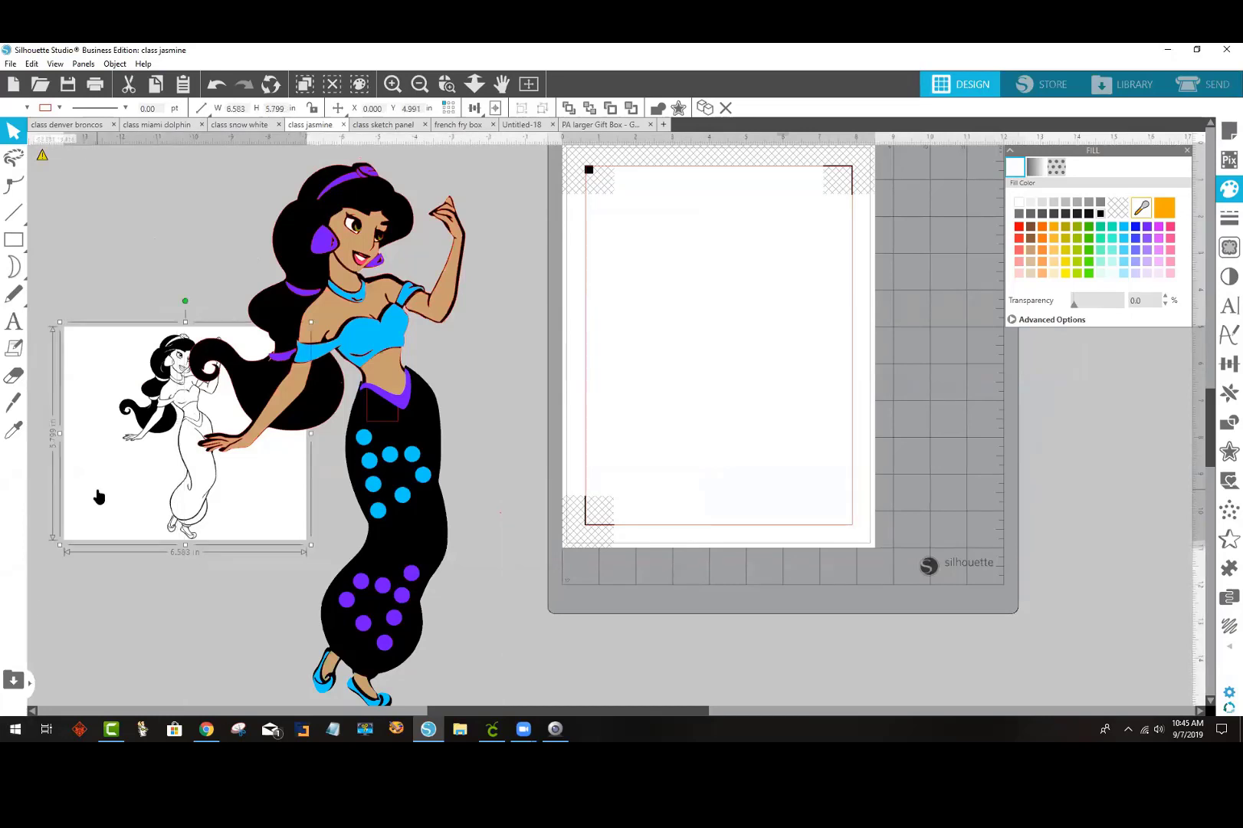
{"action": "left_click_drag", "start_coordinate": [115, 487], "coordinate": [670, 386]}
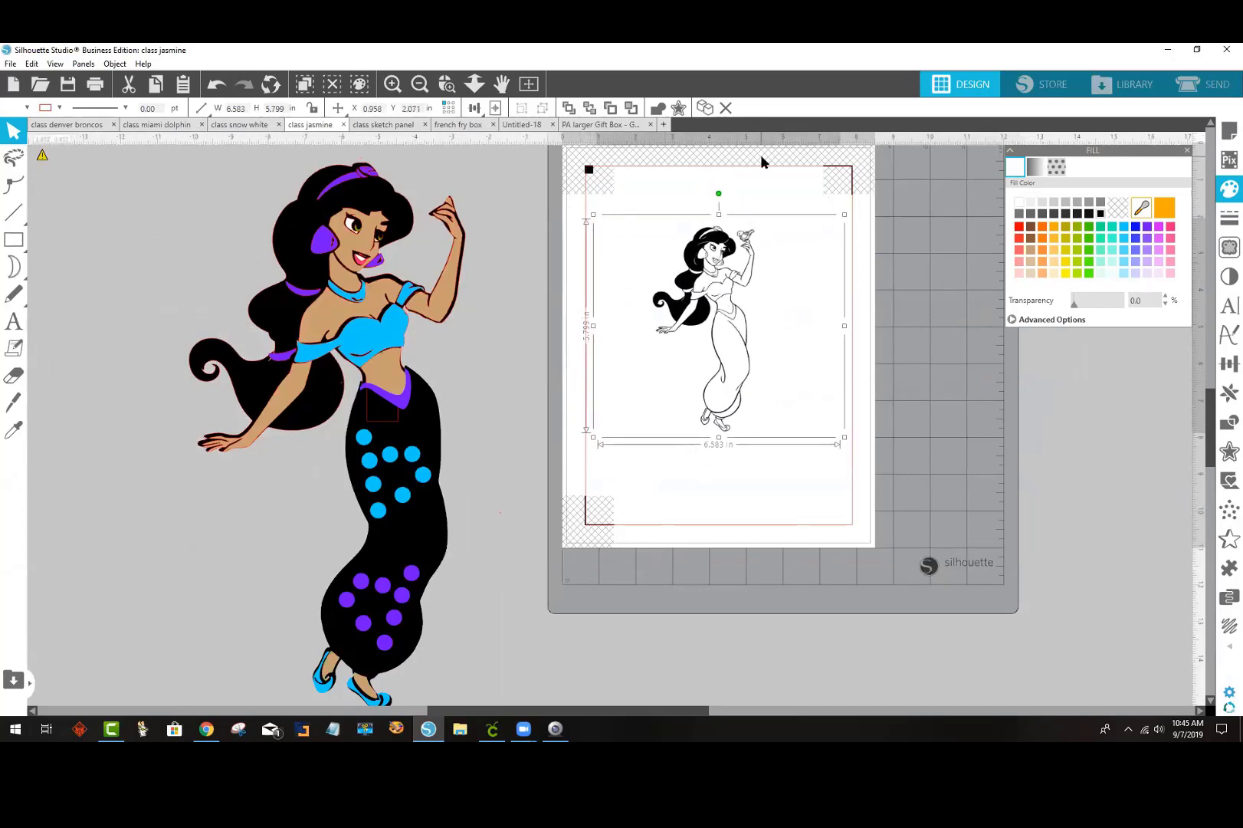
Step: Turn the page's registration marks off in the page setup
{"action": "left_click", "coordinate": [1227, 140]}
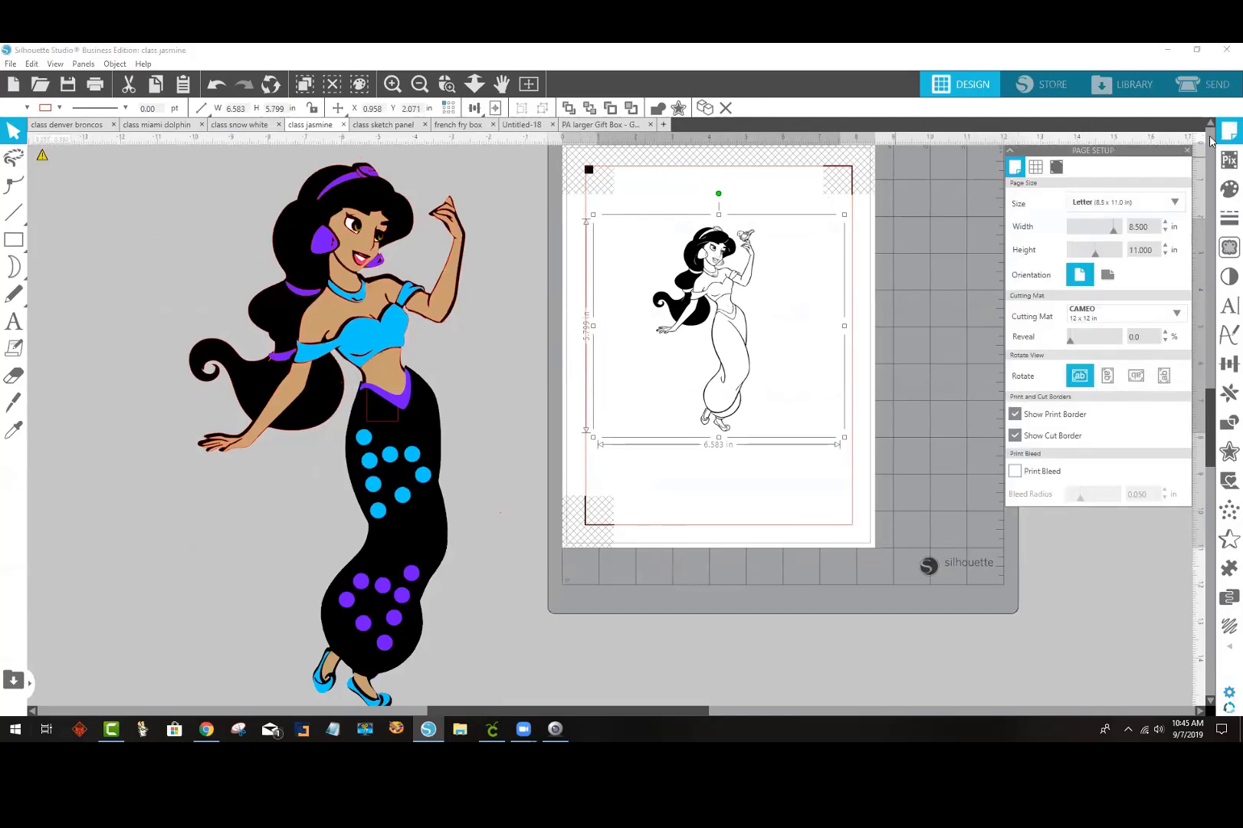
{"action": "left_click", "coordinate": [1056, 170]}
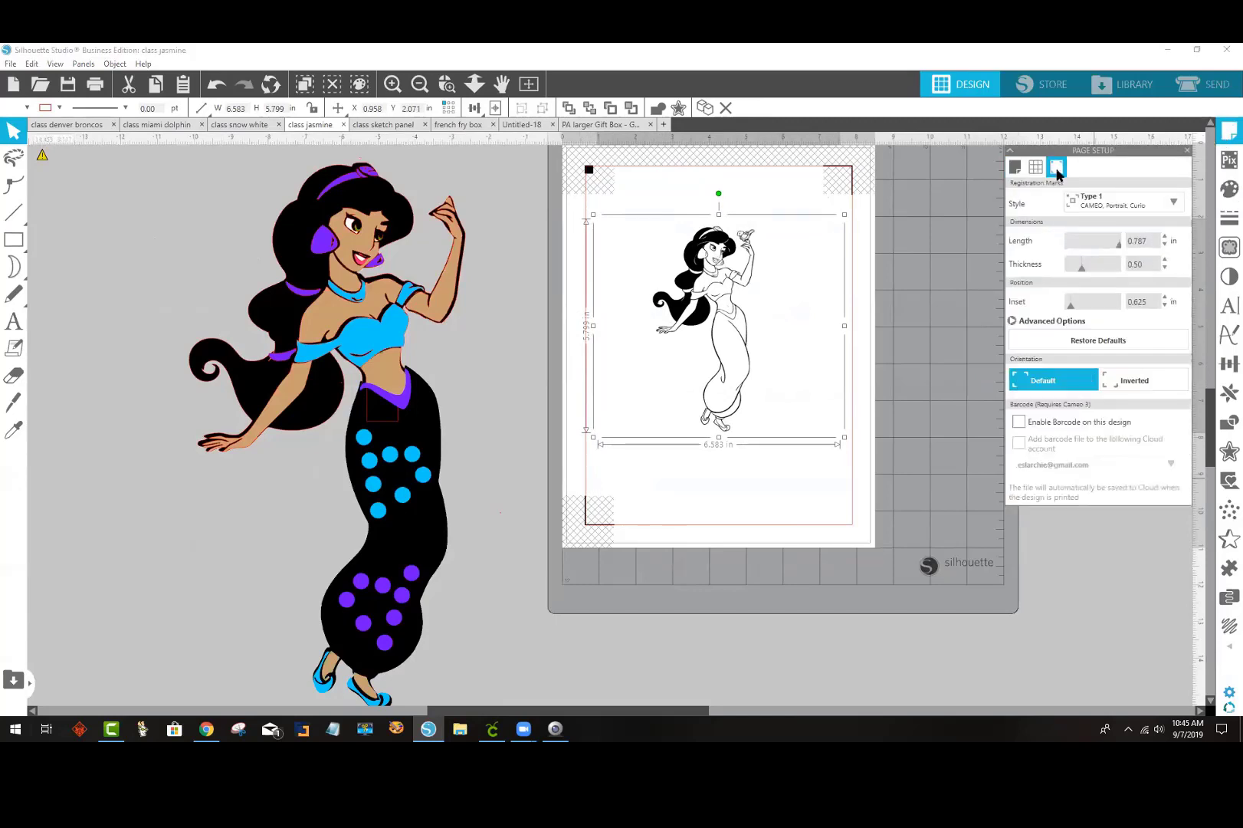
{"action": "left_click", "coordinate": [1116, 204]}
{"action": "left_click", "coordinate": [1098, 222]}
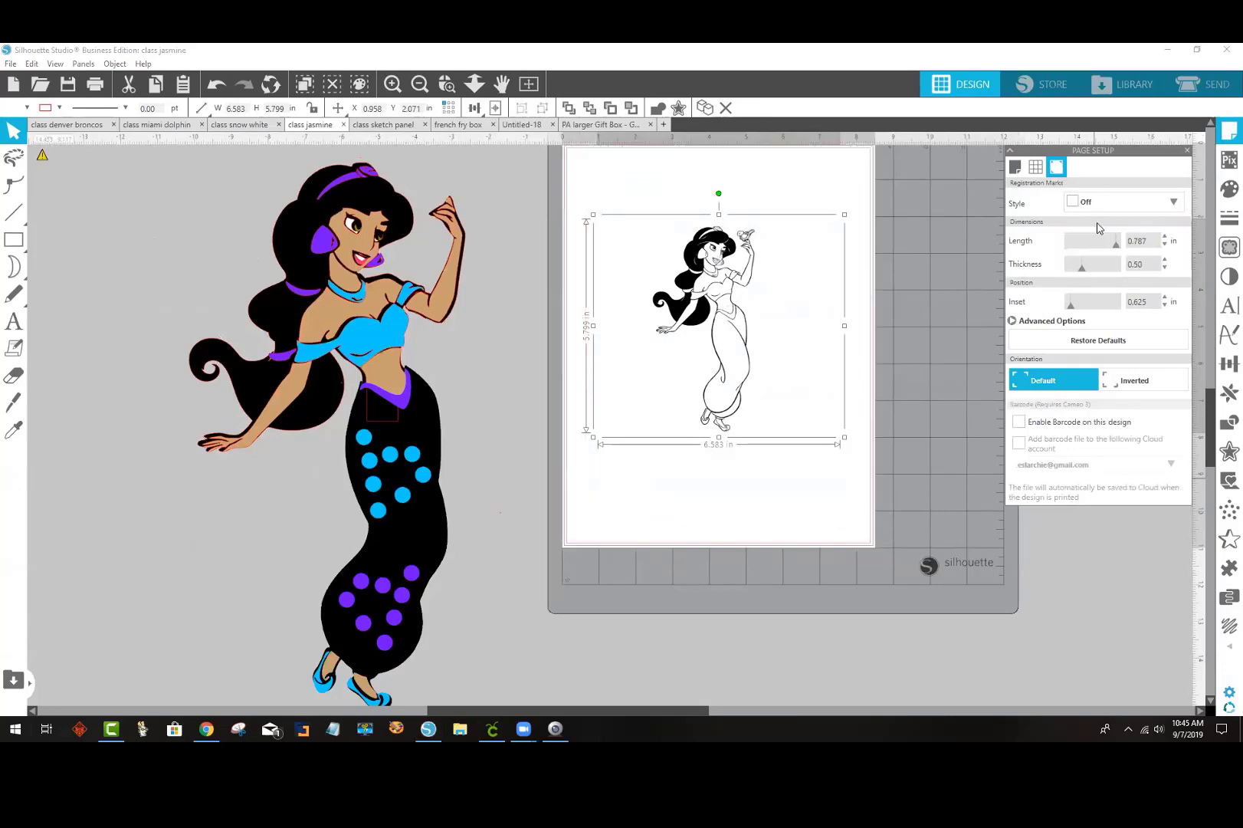
Step: Scale the black-and-white Jasmine image proportionally to a height of 15 in
{"action": "left_click", "coordinate": [684, 494]}
{"action": "left_click", "coordinate": [716, 380]}
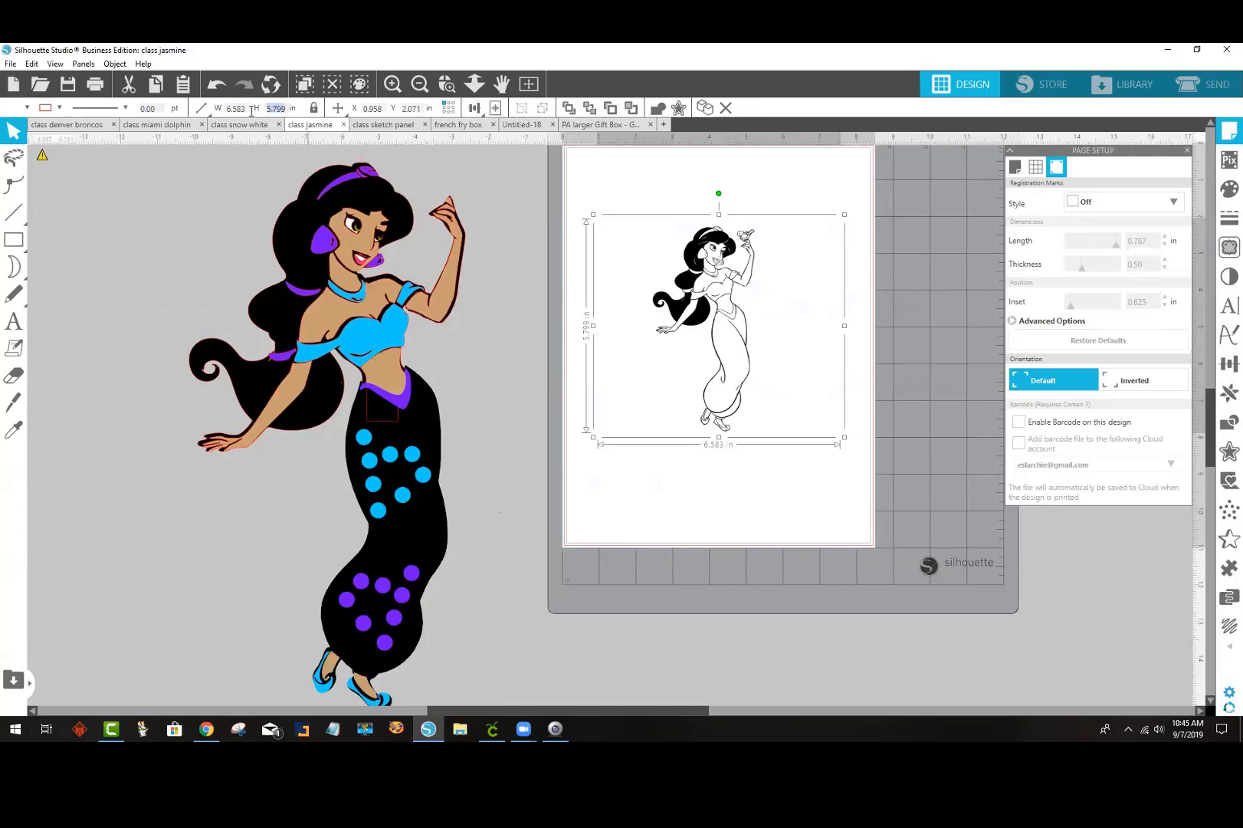
{"action": "type", "text": "15"}
{"action": "key", "text": "Return"}
{"action": "left_click", "coordinate": [419, 83]}
{"action": "left_click", "coordinate": [420, 84]}
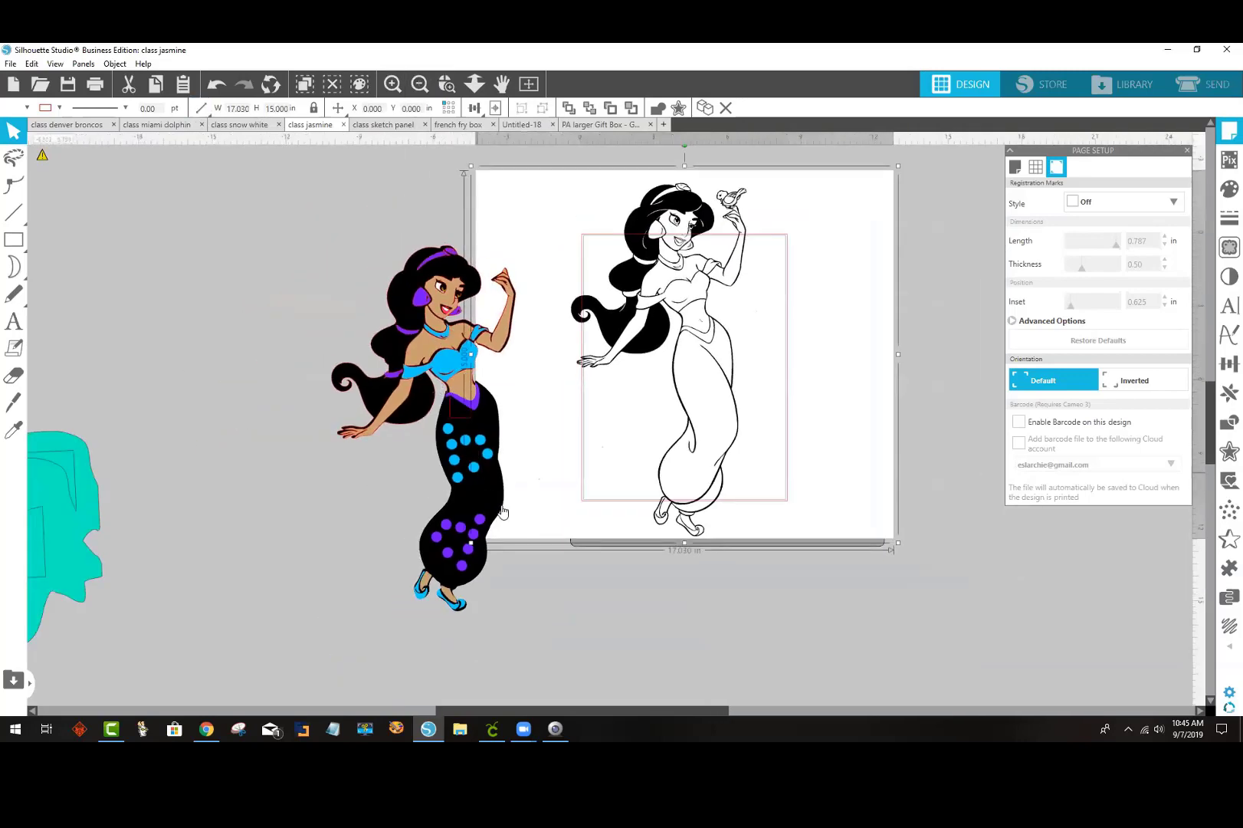
Step: Move the coloured Jasmine well away from the mat and shift the enlarged line-art image beside it, leaving the two figures apart
{"action": "mouse_move", "coordinate": [516, 613]}
{"action": "left_mouse_down"}
{"action": "mouse_move", "coordinate": [421, 356]}
{"action": "mouse_move", "coordinate": [337, 379]}
{"action": "mouse_move", "coordinate": [274, 367]}
{"action": "left_mouse_up"}
{"action": "left_click", "coordinate": [153, 326]}
{"action": "mouse_move", "coordinate": [233, 319]}
{"action": "left_mouse_down"}
{"action": "mouse_move", "coordinate": [184, 311]}
{"action": "mouse_move", "coordinate": [146, 275]}
{"action": "left_mouse_up"}
{"action": "mouse_move", "coordinate": [413, 492]}
{"action": "left_mouse_down"}
{"action": "mouse_move", "coordinate": [468, 495]}
{"action": "mouse_move", "coordinate": [411, 528]}
{"action": "mouse_move", "coordinate": [382, 525]}
{"action": "mouse_move", "coordinate": [376, 547]}
{"action": "mouse_move", "coordinate": [429, 488]}
{"action": "mouse_move", "coordinate": [429, 571]}
{"action": "mouse_move", "coordinate": [397, 547]}
{"action": "mouse_move", "coordinate": [336, 546]}
{"action": "left_mouse_up"}
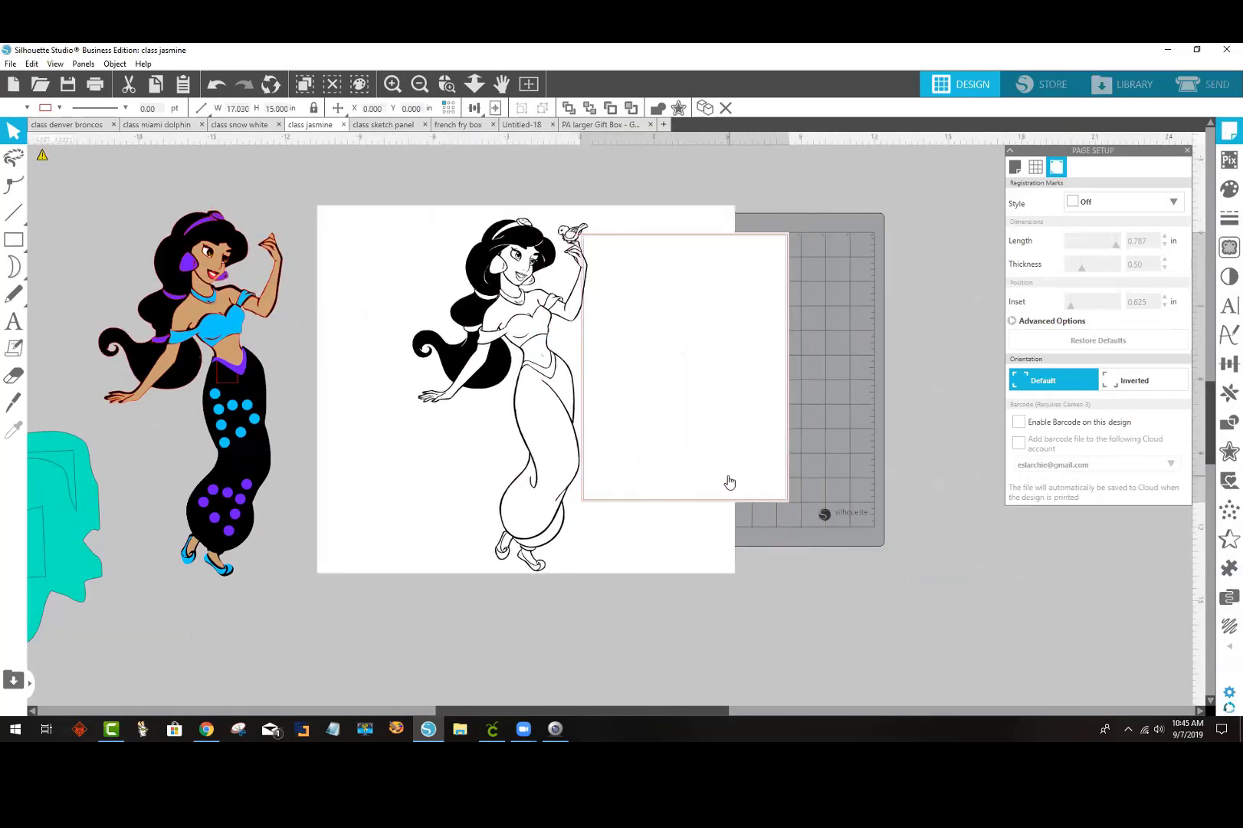
{"action": "mouse_move", "coordinate": [488, 476]}
{"action": "left_mouse_down"}
{"action": "mouse_move", "coordinate": [454, 482]}
{"action": "mouse_move", "coordinate": [465, 483]}
{"action": "left_mouse_up"}
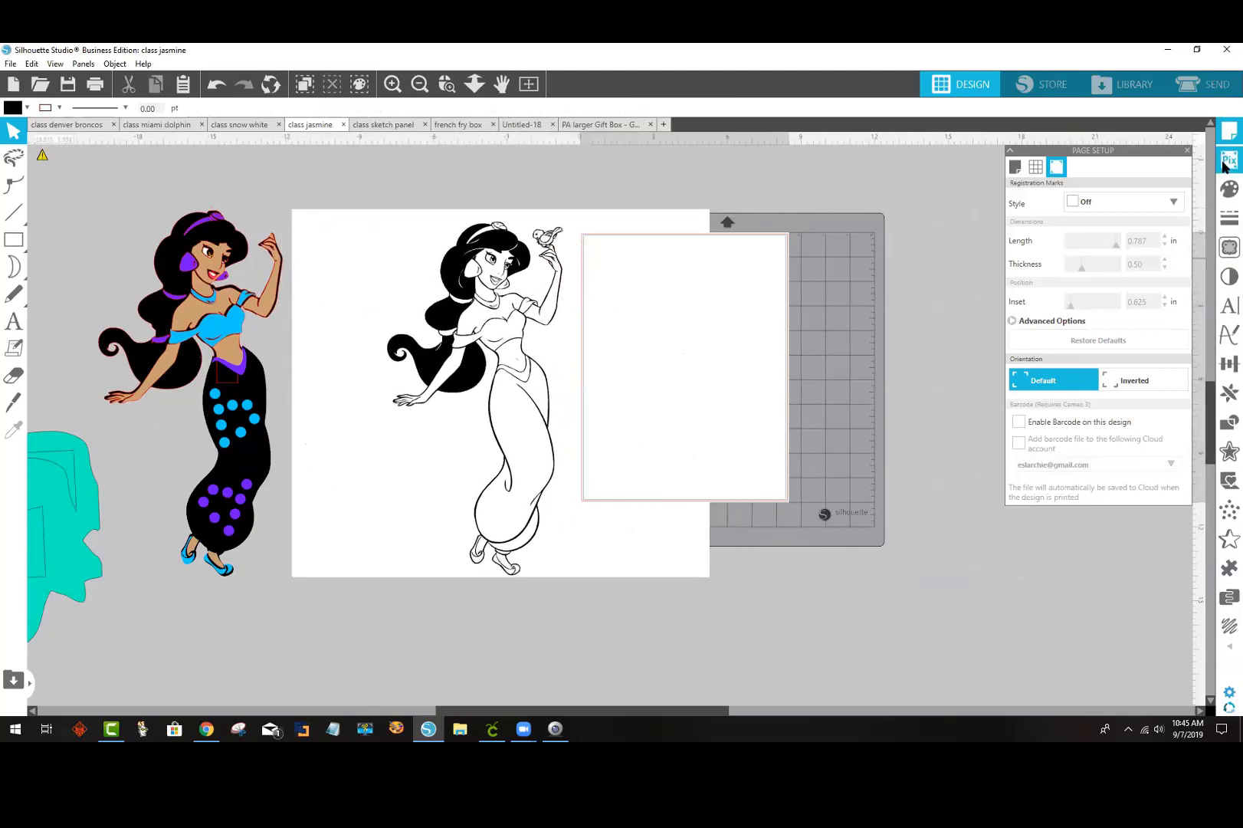
Step: Define a trace area about 12 in wide around the whole Jasmine line-art figure and its bird
{"action": "left_click", "coordinate": [1229, 247]}
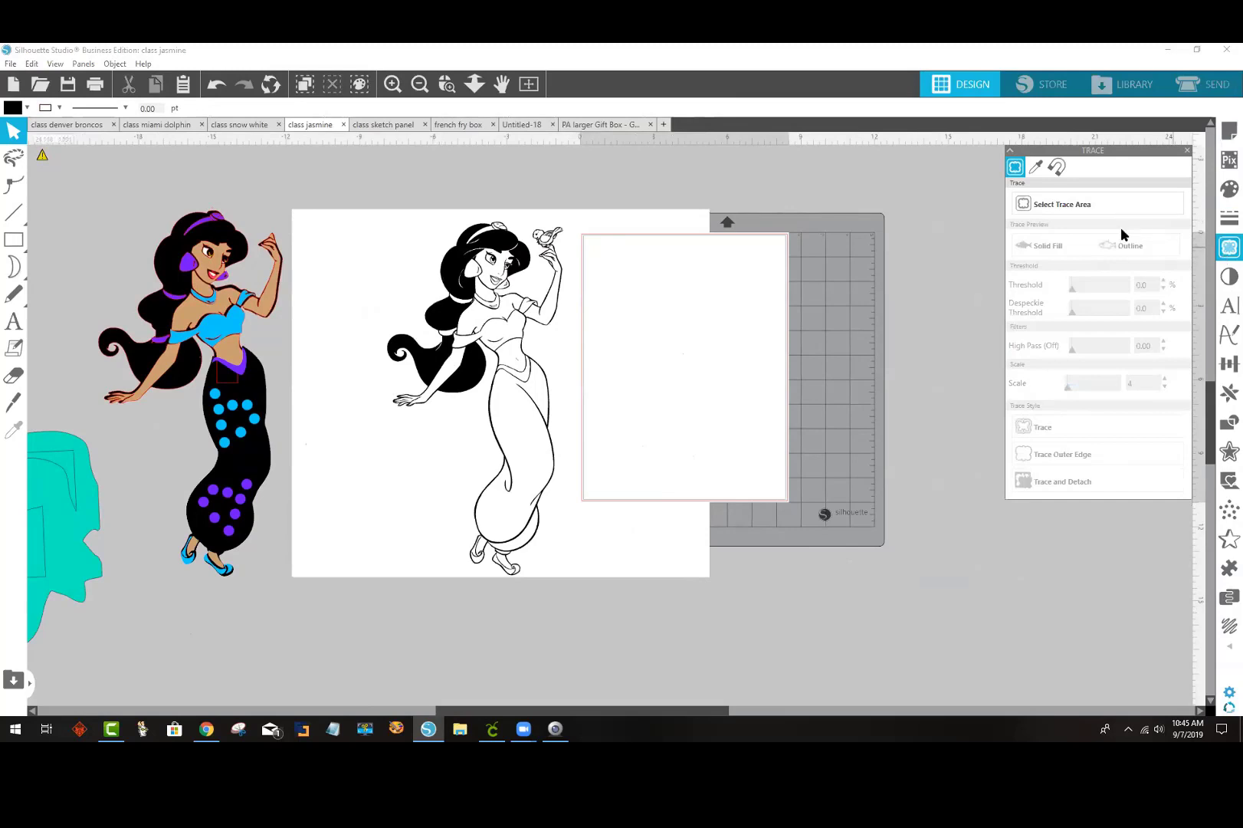
{"action": "left_click", "coordinate": [1096, 208]}
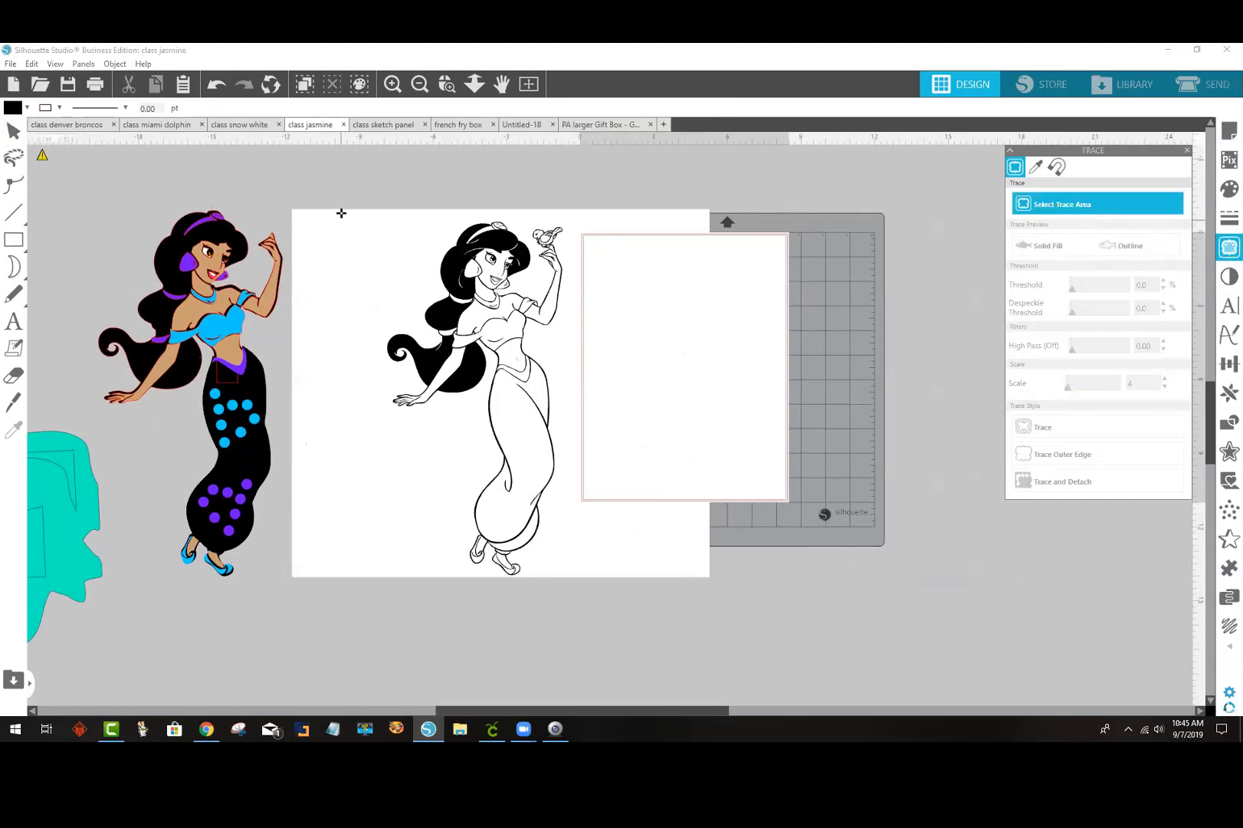
{"action": "left_click_drag", "start_coordinate": [341, 213], "coordinate": [640, 590]}
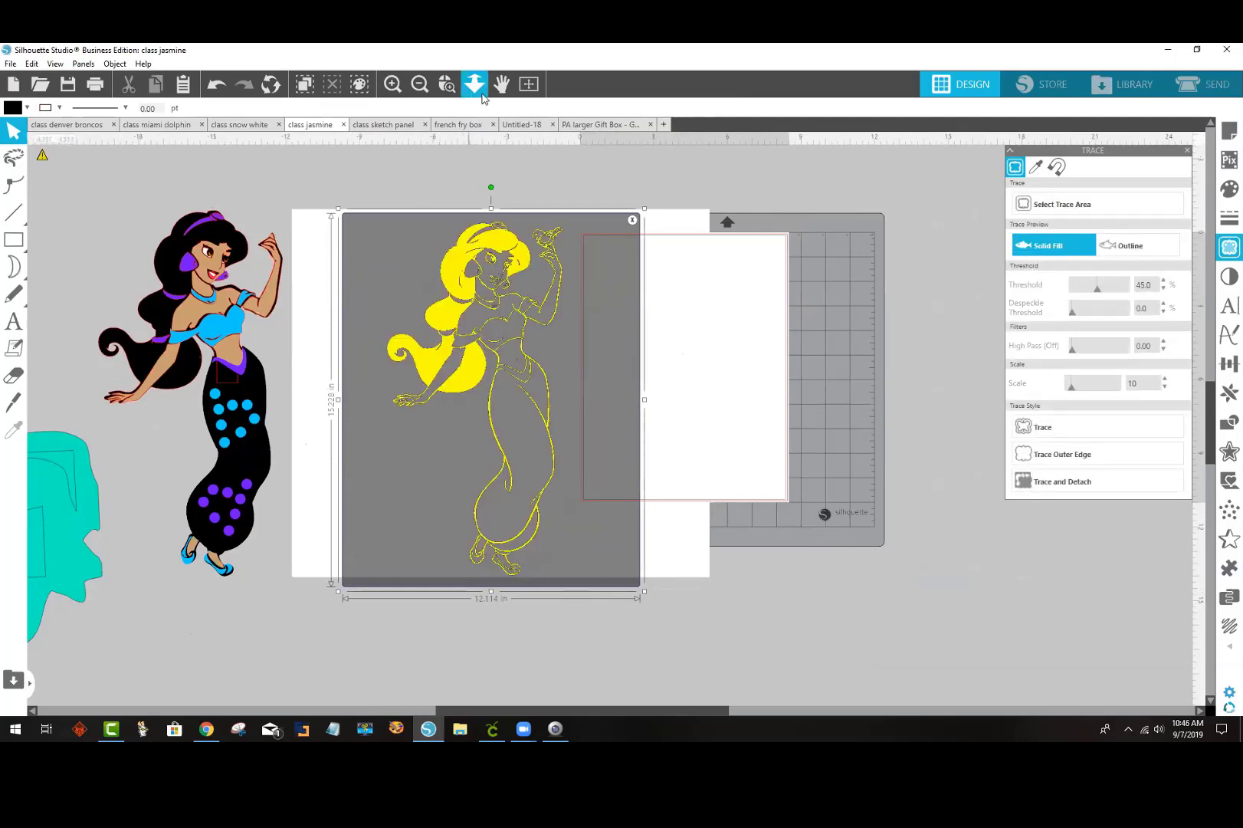
{"action": "left_click", "coordinate": [449, 84]}
{"action": "left_click_drag", "start_coordinate": [439, 266], "coordinate": [640, 380]}
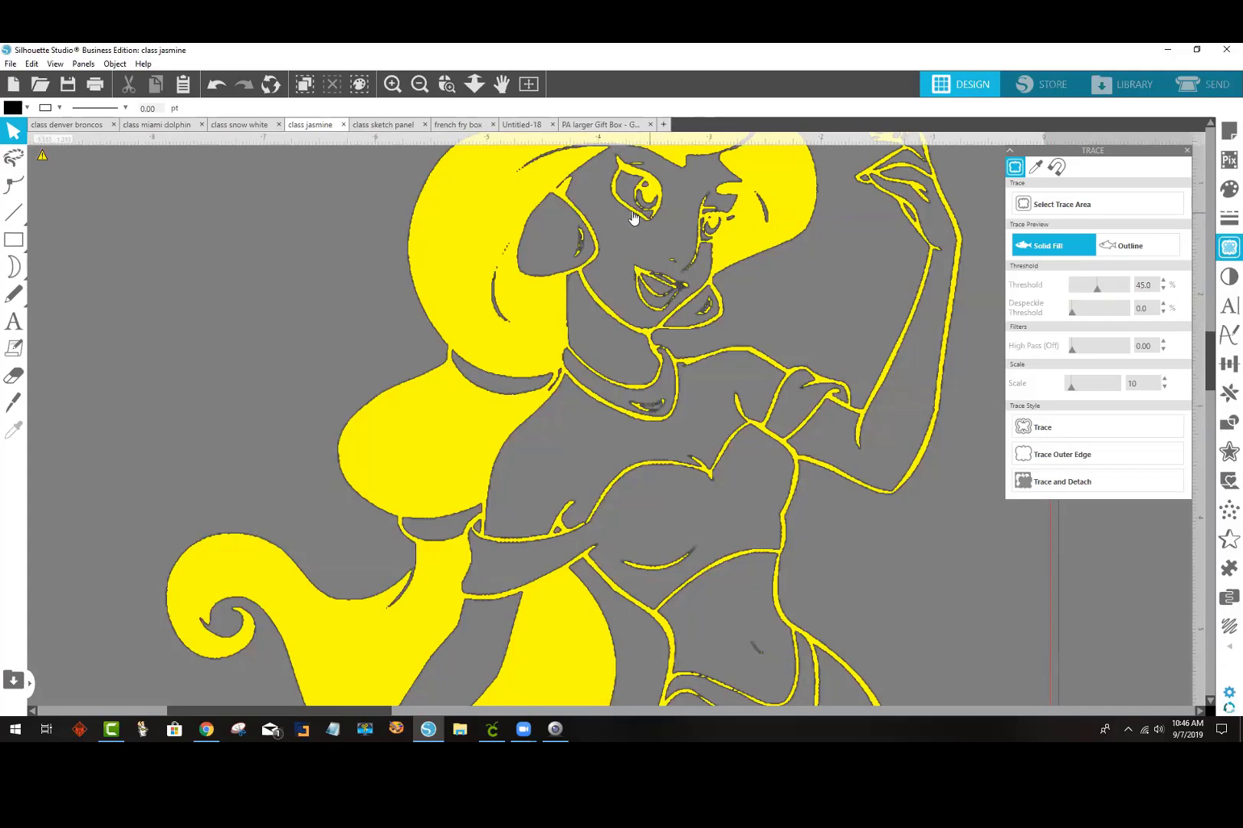
Step: Set the trace threshold to 77% and trace the Jasmine line art with the standard Trace style
{"action": "left_click", "coordinate": [1101, 291]}
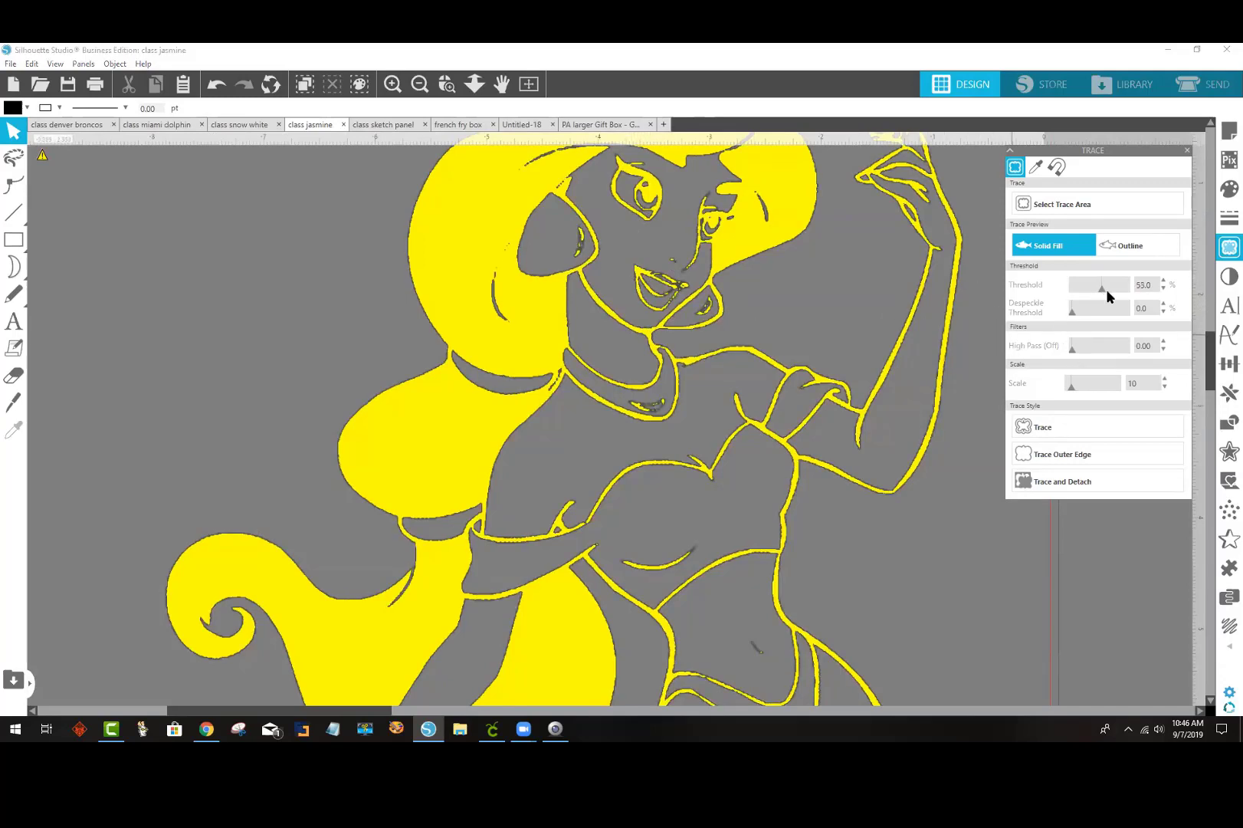
{"action": "left_click", "coordinate": [1106, 290]}
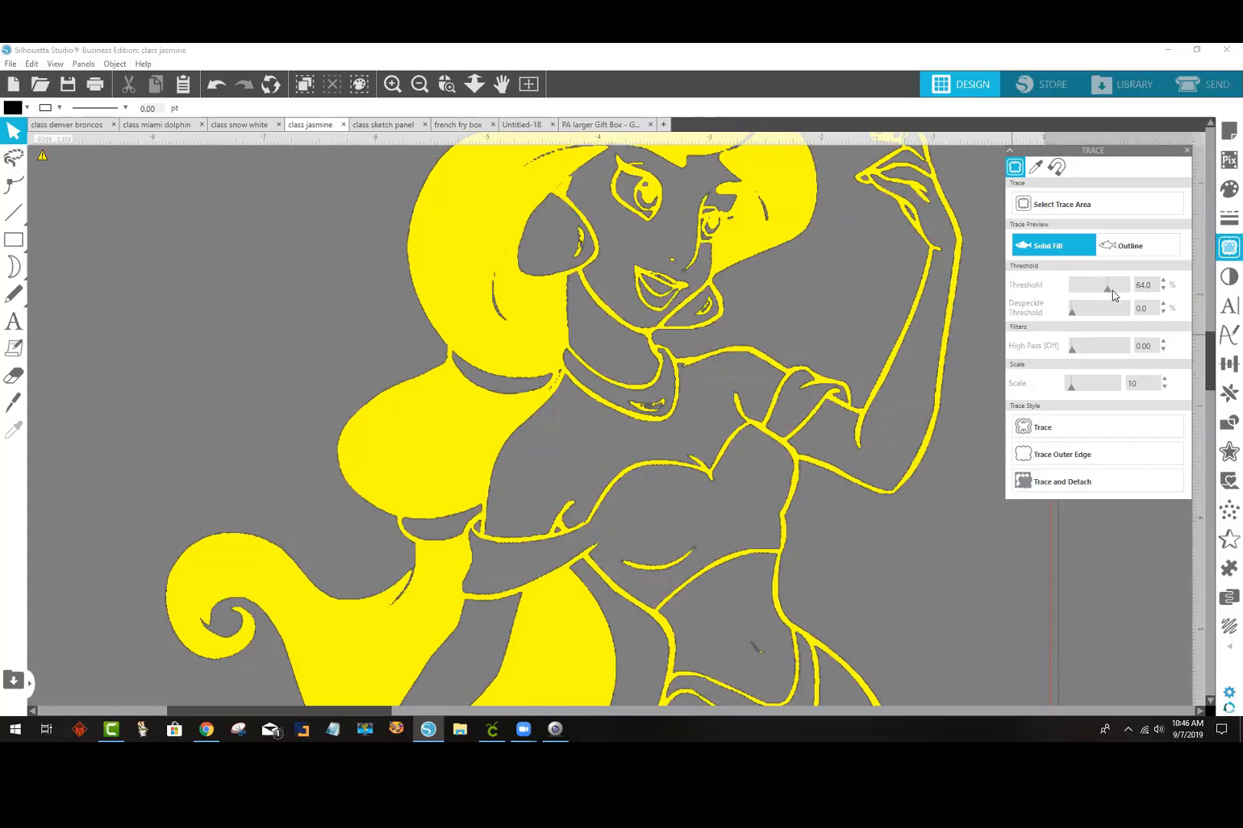
{"action": "left_click", "coordinate": [1116, 290]}
{"action": "left_click", "coordinate": [1119, 291]}
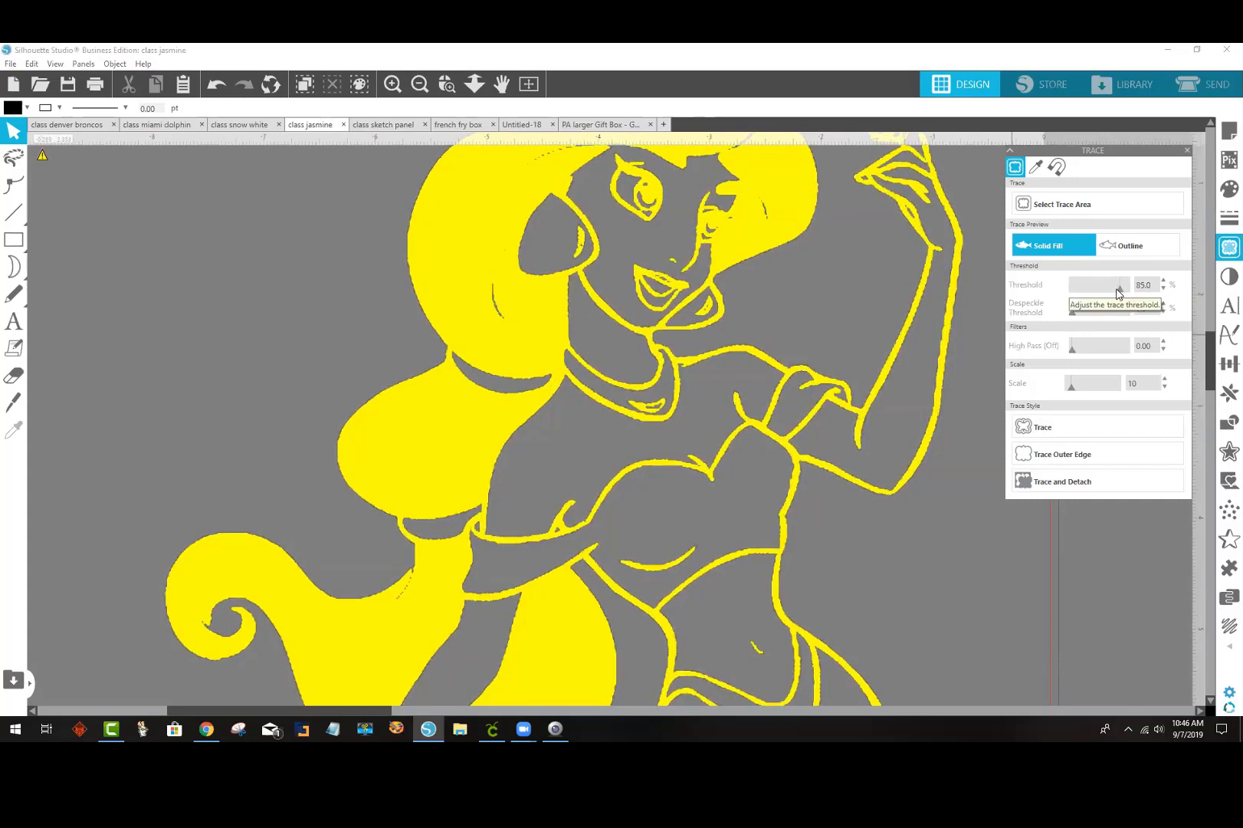
{"action": "left_click", "coordinate": [1117, 290]}
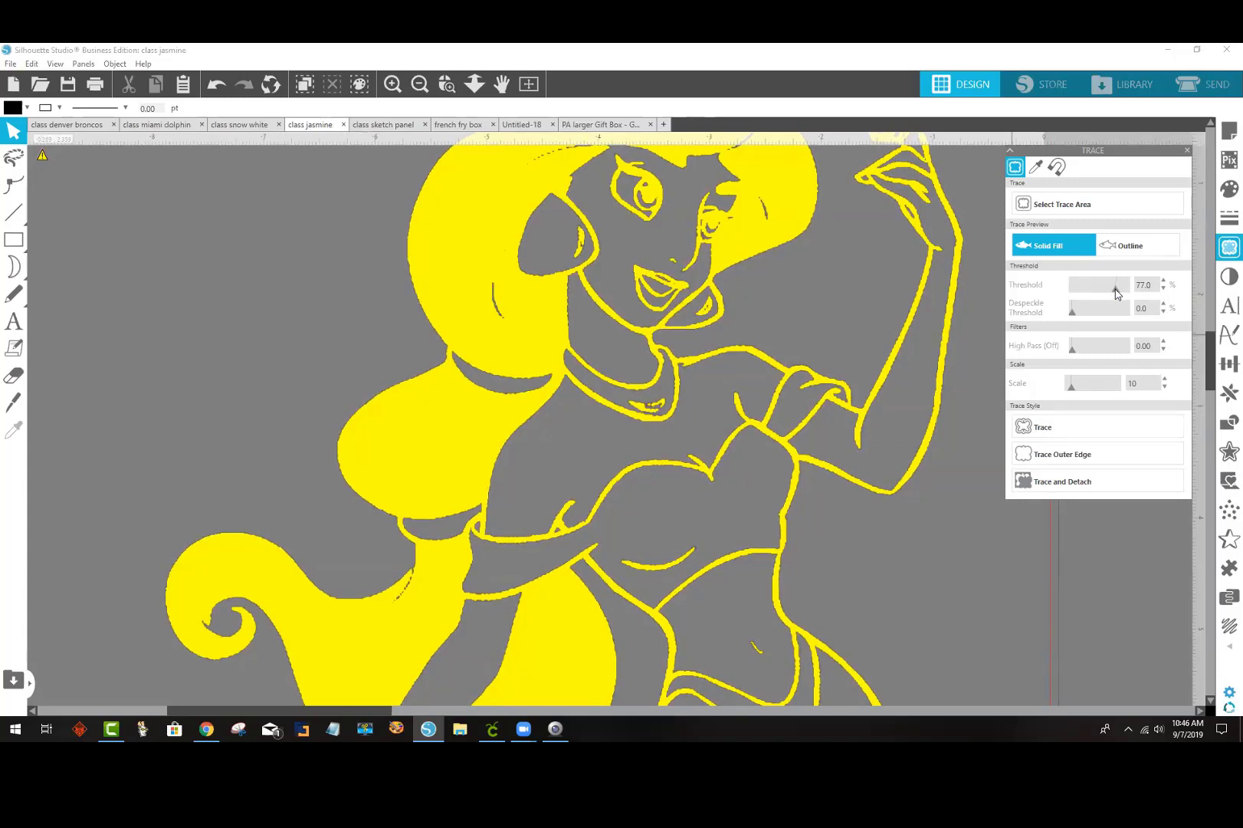
{"action": "scroll", "coordinate": [885, 433], "scroll_direction": "down", "scroll_amount": 3}
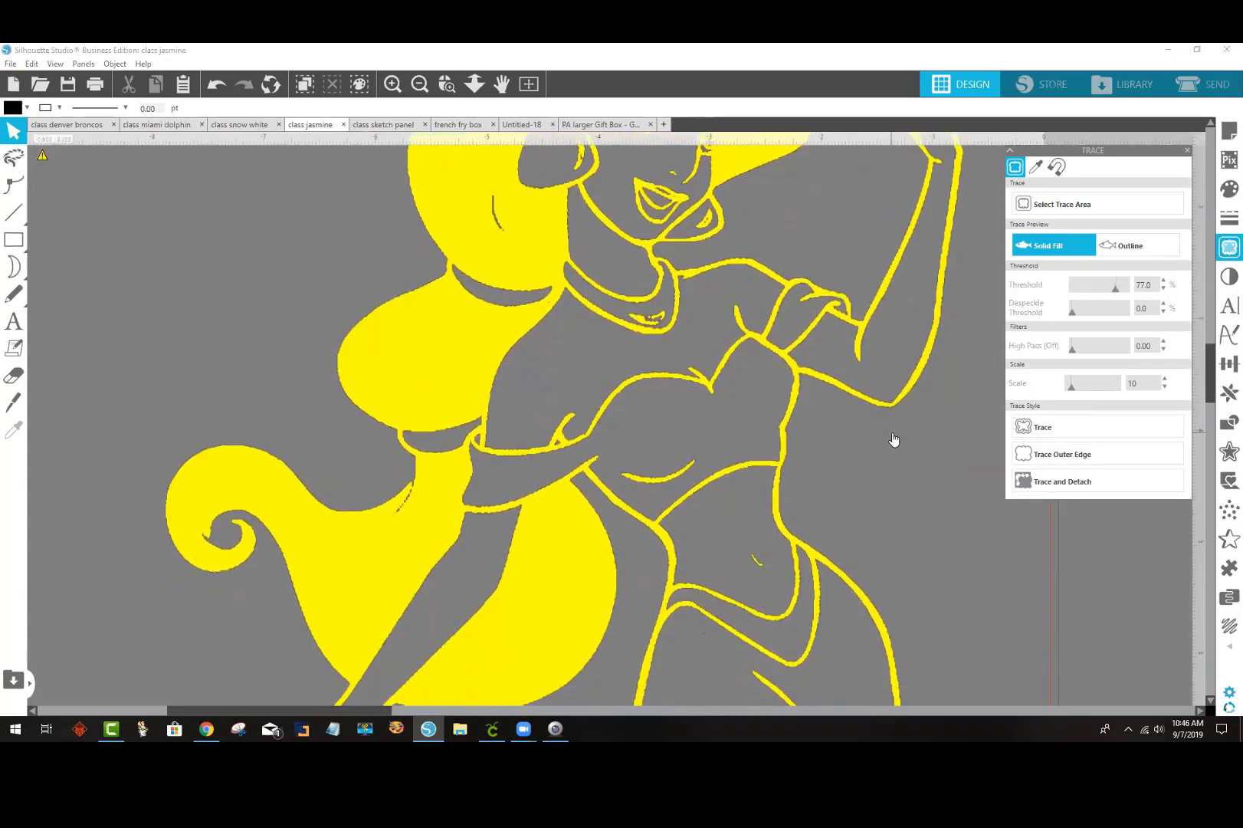
{"action": "scroll", "coordinate": [893, 438], "scroll_direction": "down", "scroll_amount": 10}
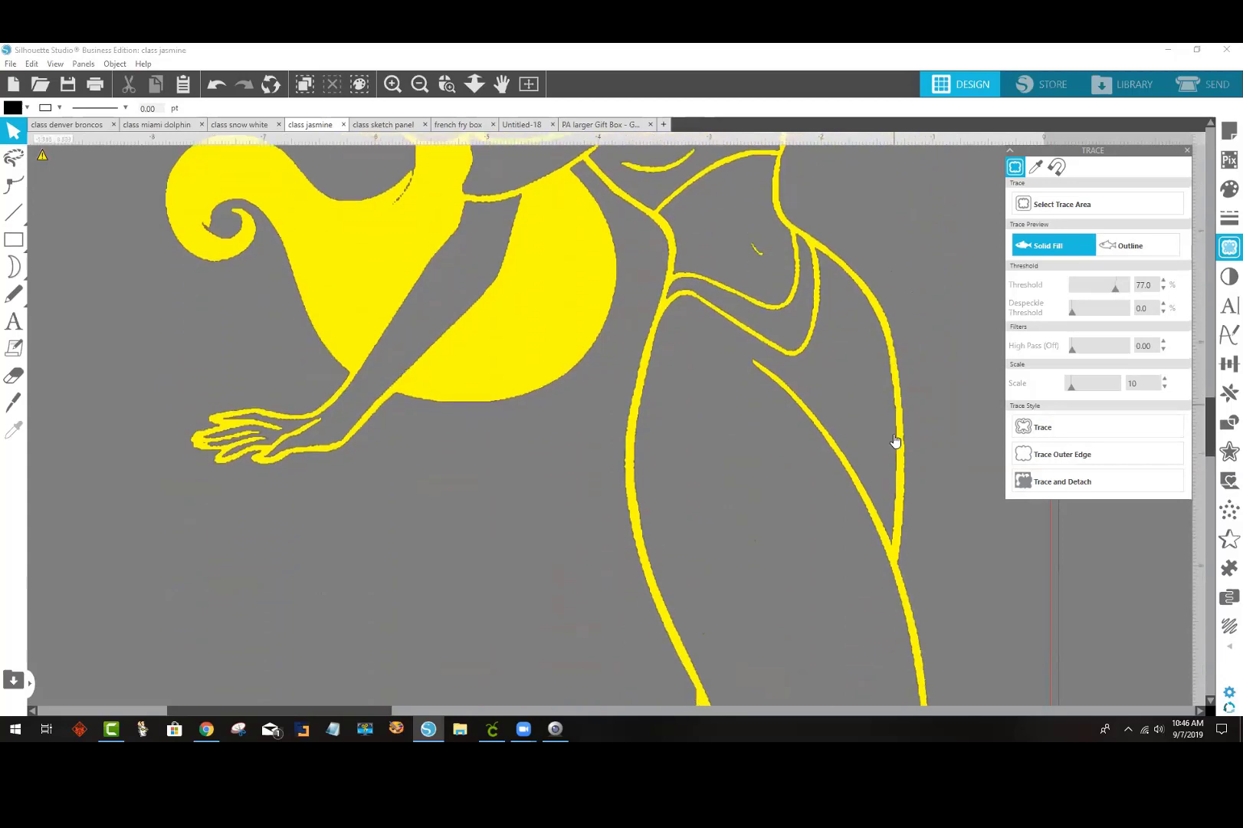
{"action": "scroll", "coordinate": [895, 440], "scroll_direction": "up", "scroll_amount": 6}
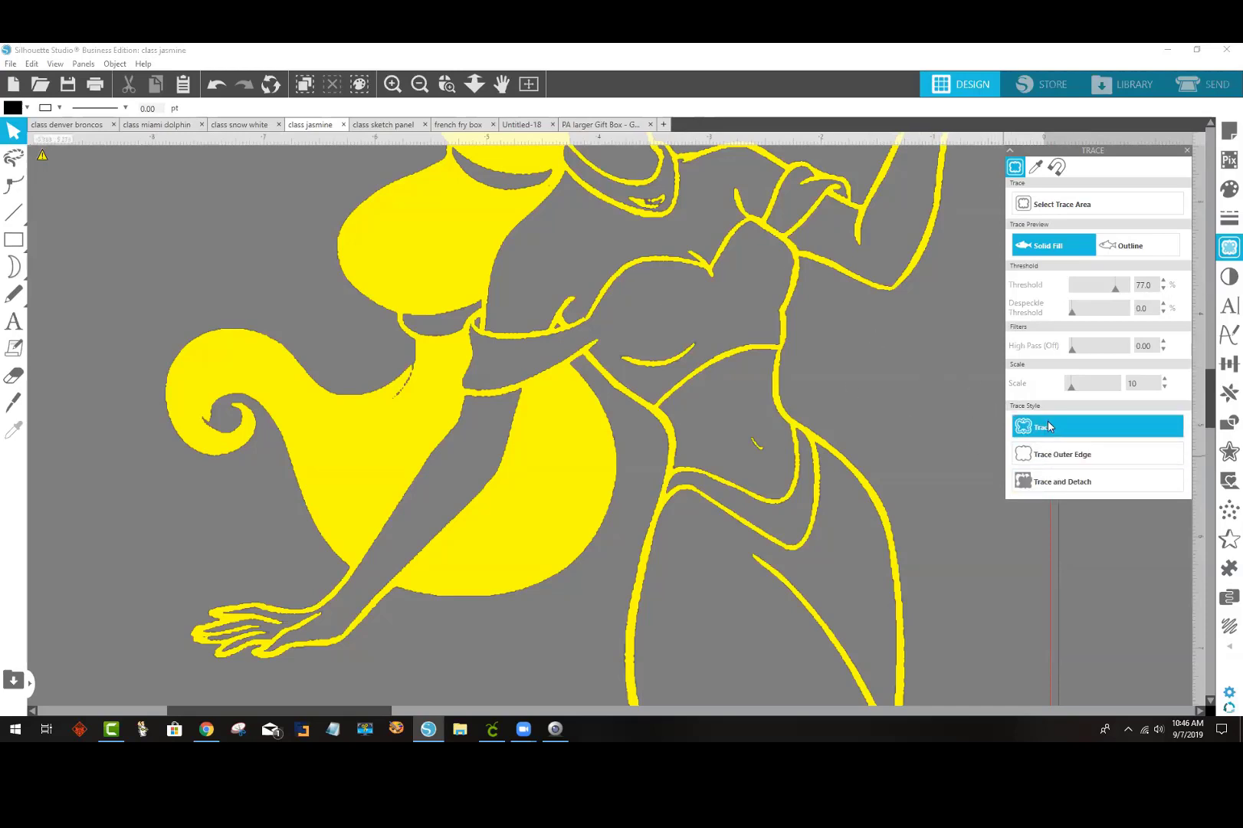
{"action": "left_click", "coordinate": [1012, 416]}
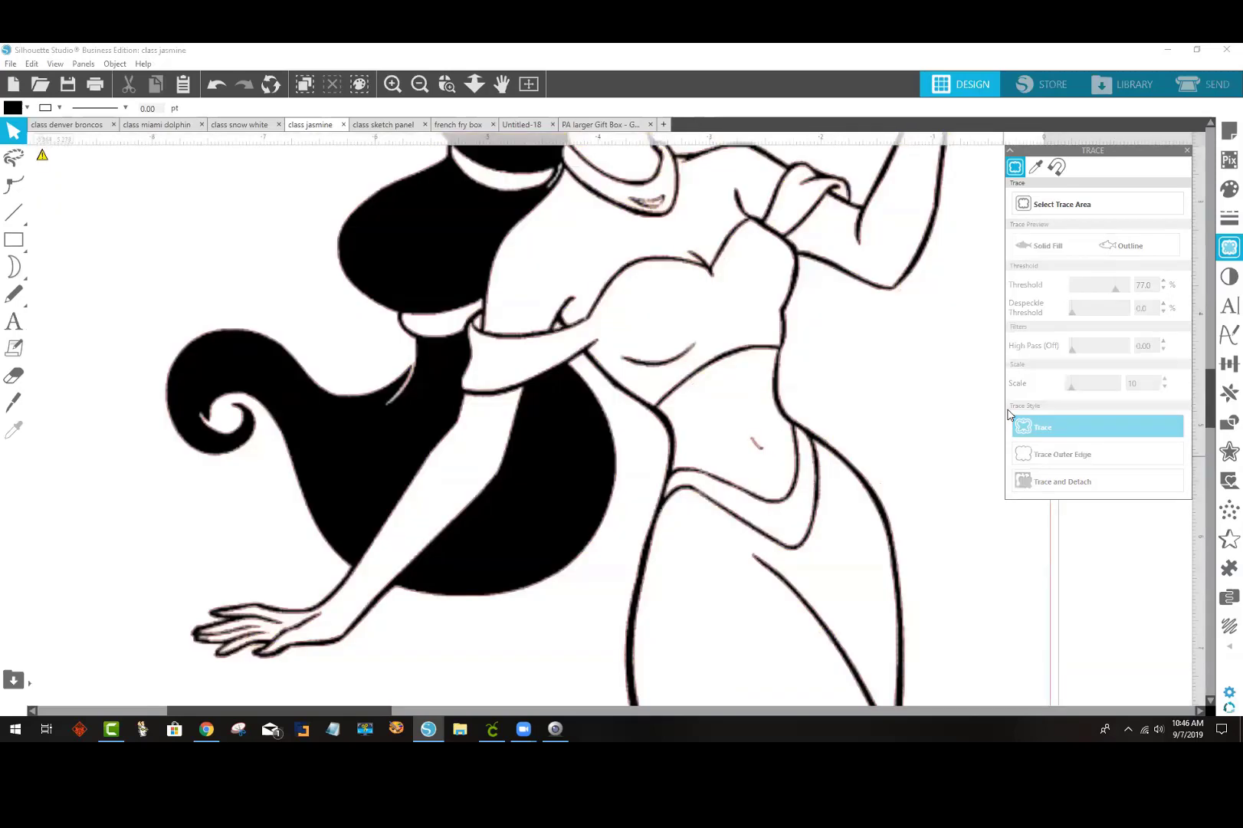
Step: Move the traced Jasmine outline onto the page and delete the original line-art image
{"action": "left_click", "coordinate": [423, 86]}
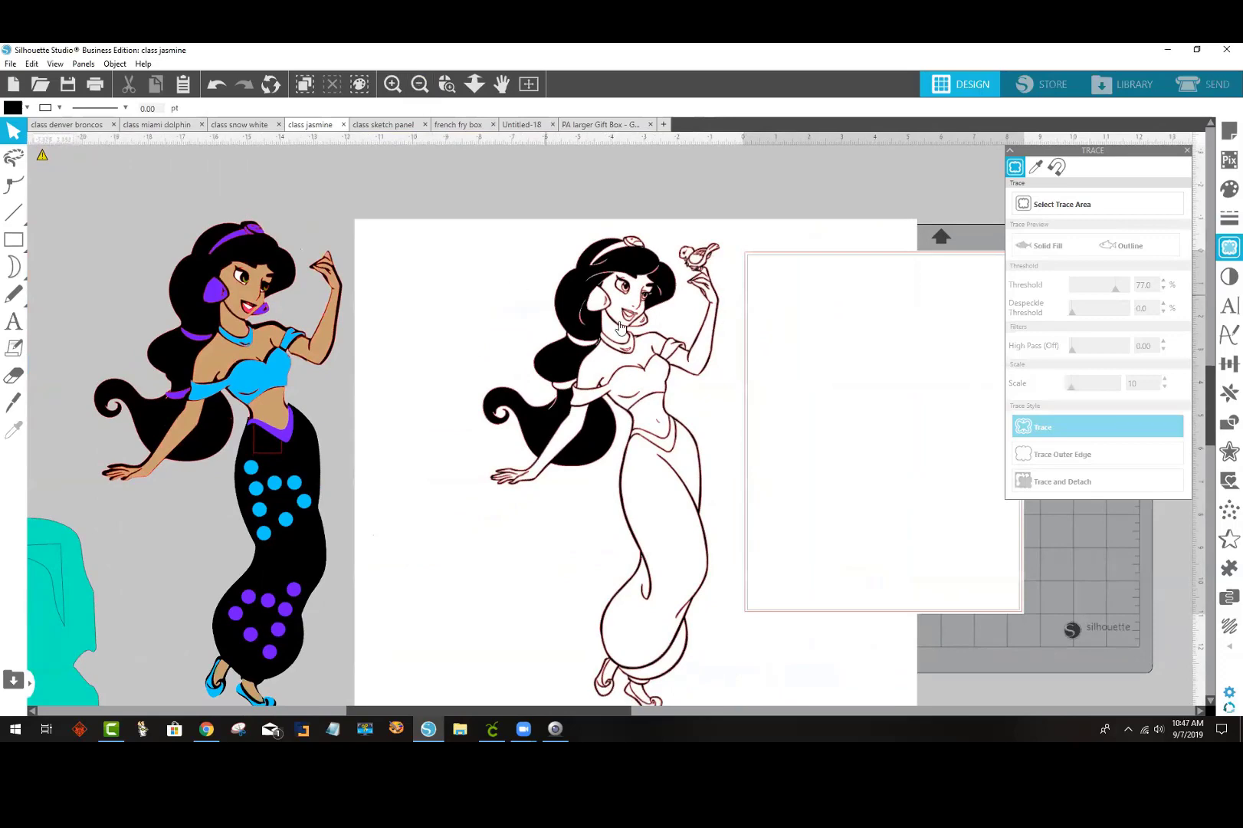
{"action": "mouse_move", "coordinate": [618, 322]}
{"action": "left_mouse_down"}
{"action": "mouse_move", "coordinate": [541, 460]}
{"action": "mouse_move", "coordinate": [488, 387]}
{"action": "mouse_move", "coordinate": [805, 360]}
{"action": "mouse_move", "coordinate": [869, 339]}
{"action": "left_mouse_up"}
{"action": "left_click", "coordinate": [656, 362]}
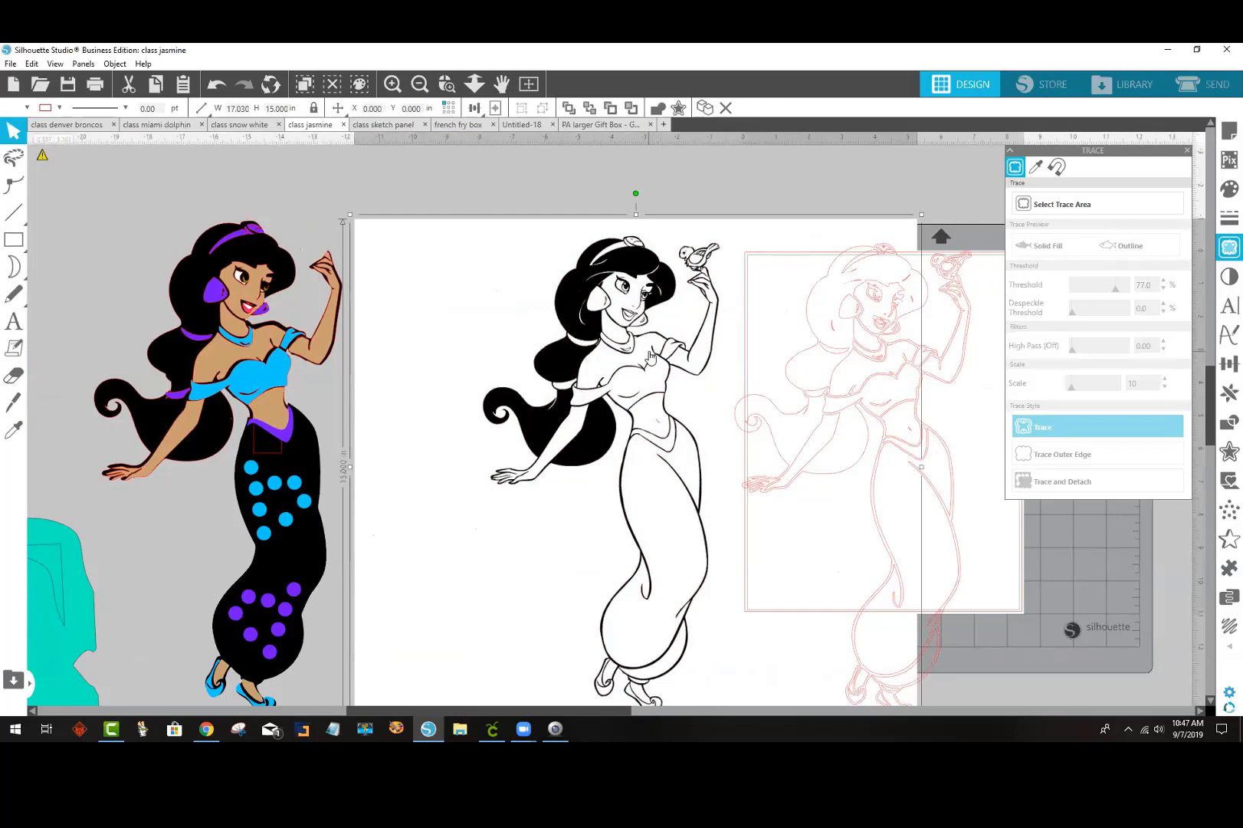
{"action": "key", "text": "Delete"}
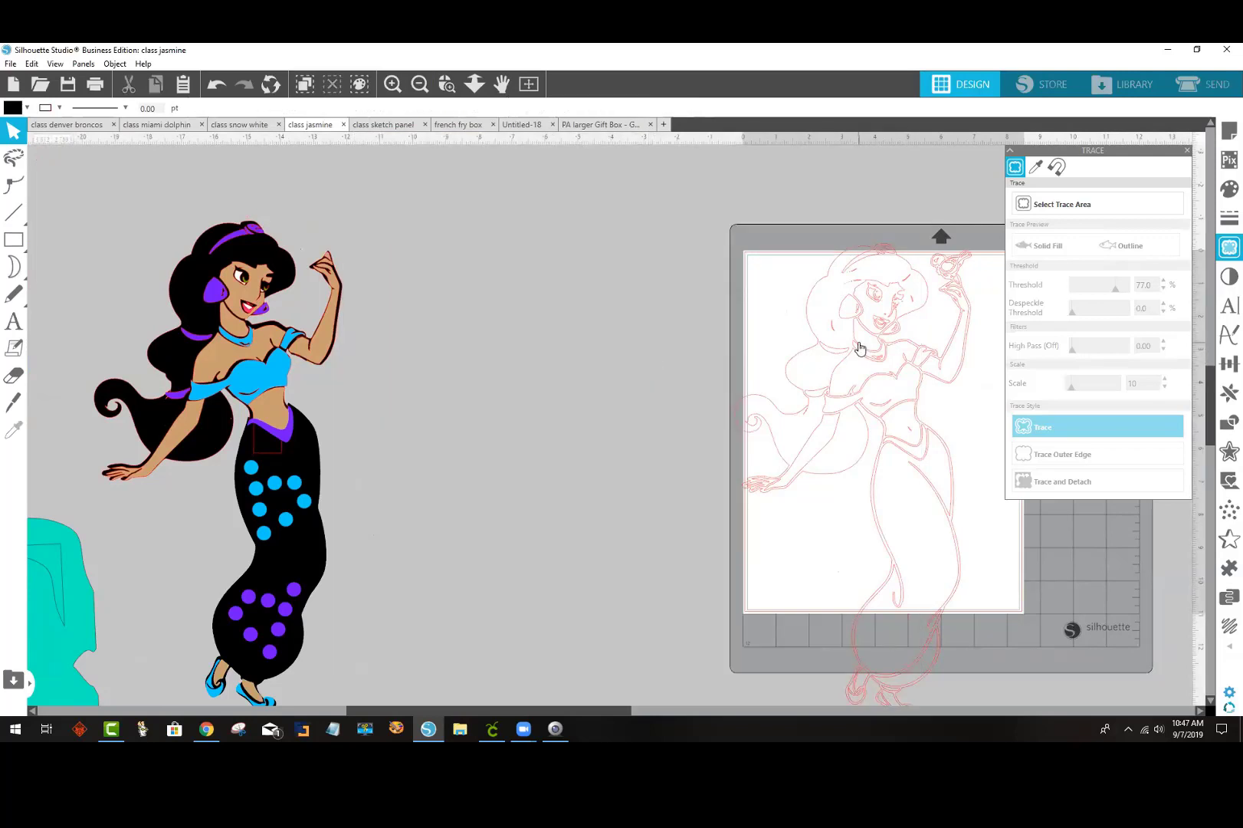
{"action": "left_click_drag", "start_coordinate": [353, 713], "coordinate": [469, 713]}
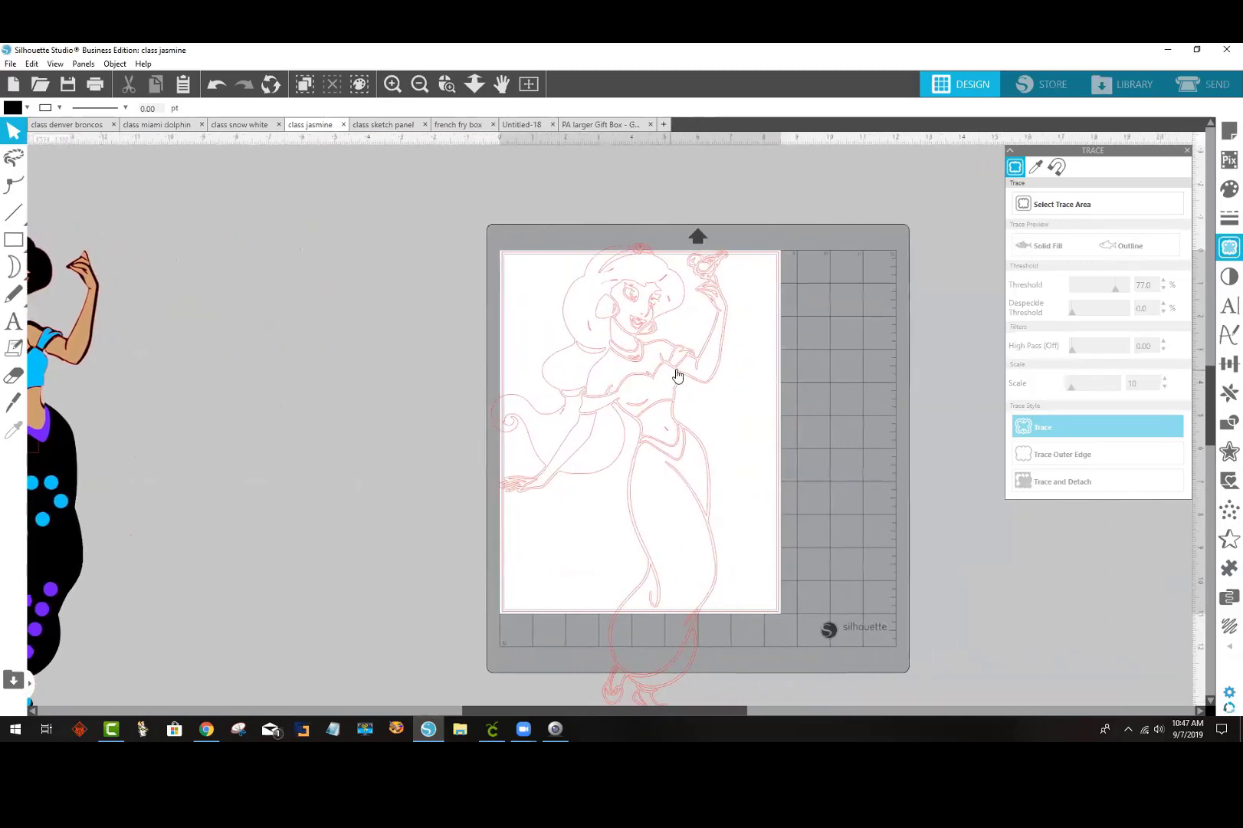
{"action": "left_click_drag", "start_coordinate": [677, 374], "coordinate": [648, 424]}
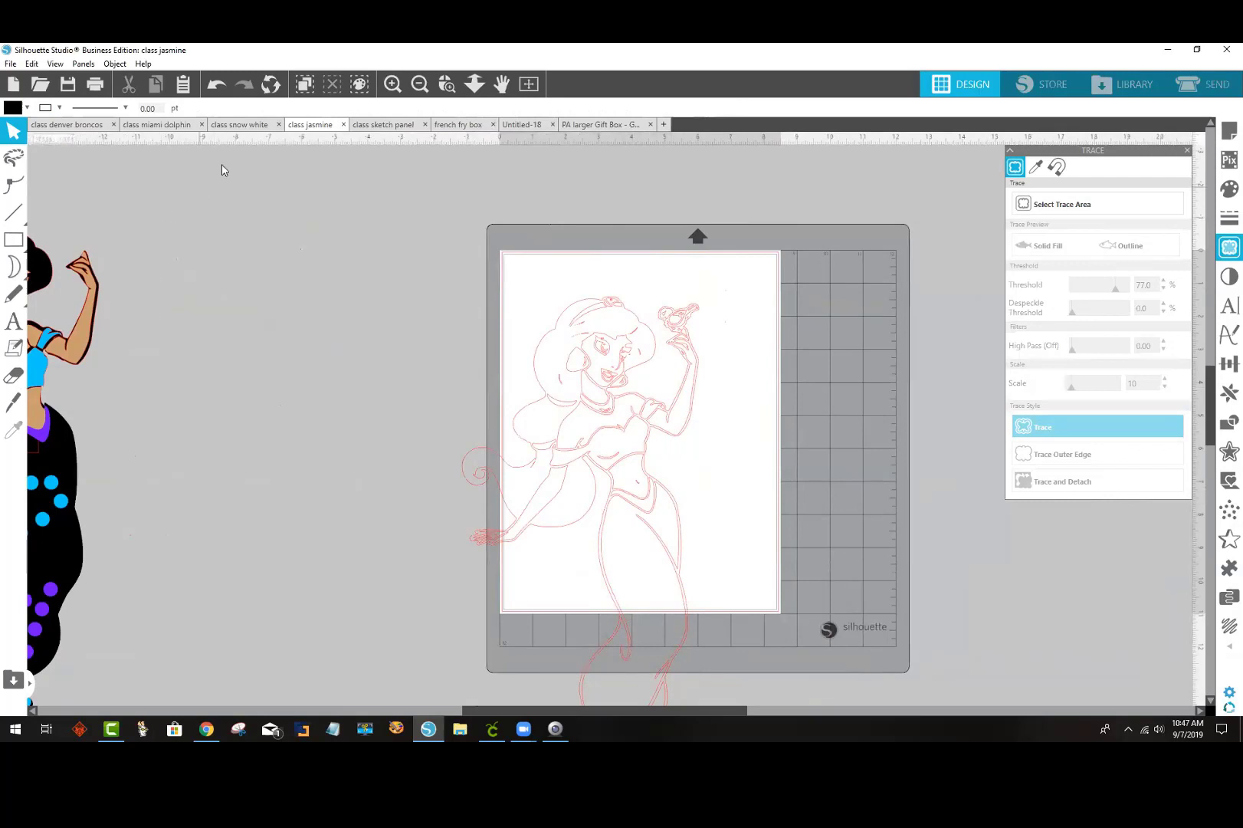
Step: Simplify the points of the traced Jasmine outline
{"action": "left_click", "coordinate": [444, 93]}
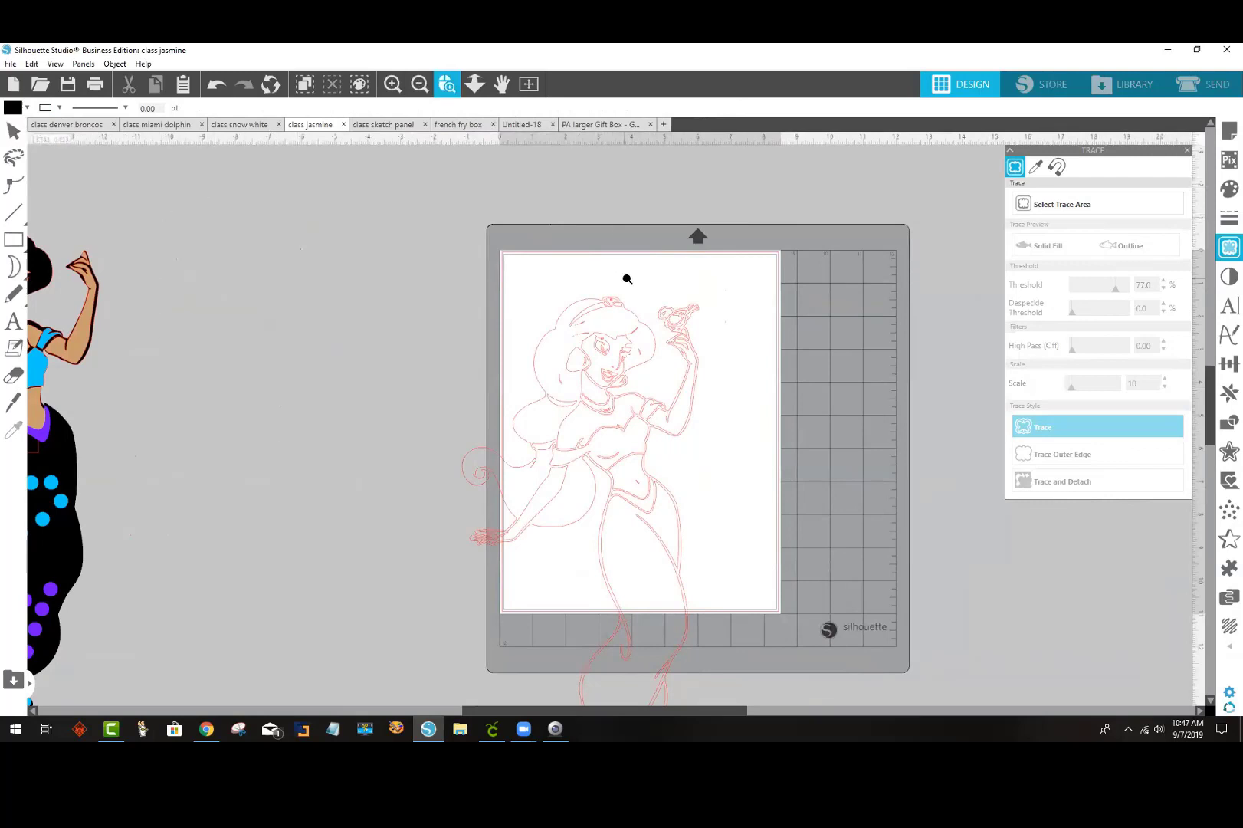
{"action": "left_click_drag", "start_coordinate": [627, 279], "coordinate": [710, 353]}
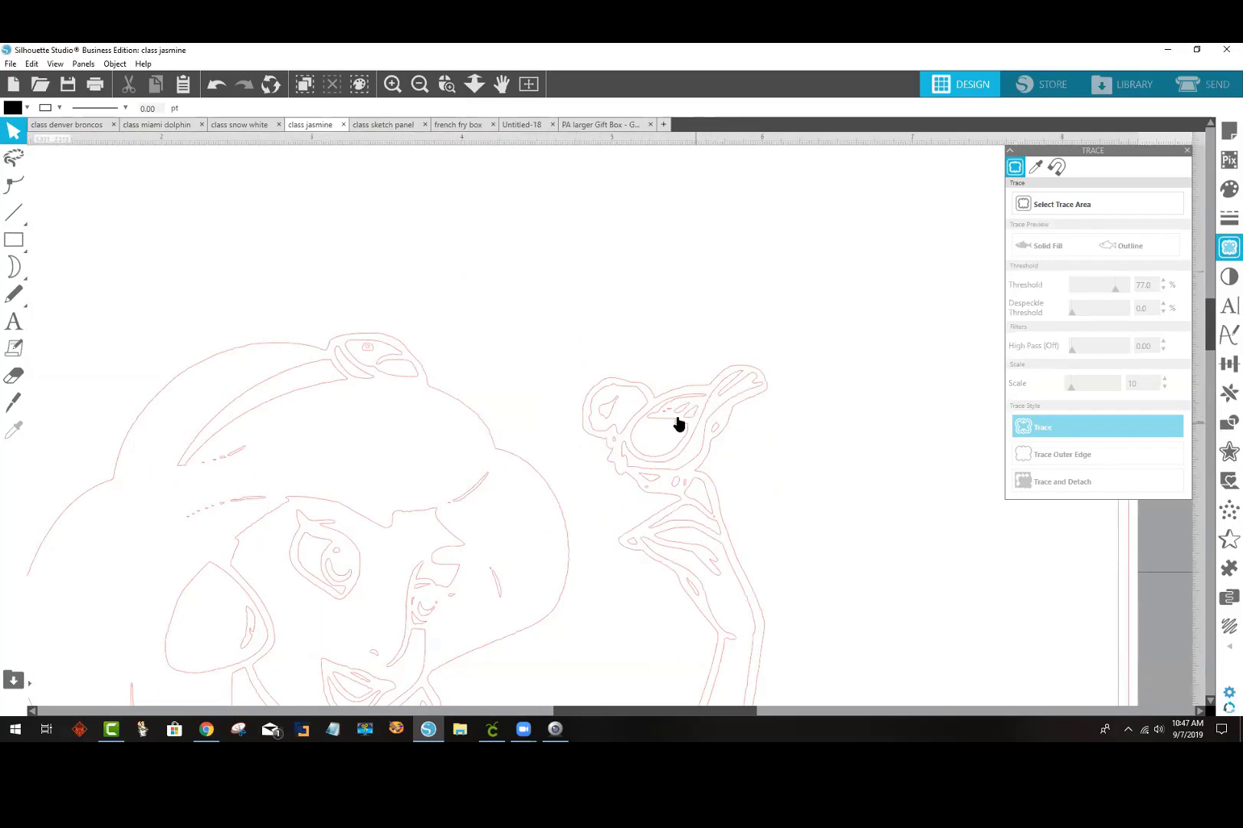
{"action": "left_click", "coordinate": [665, 404]}
{"action": "double_click", "coordinate": [665, 404]}
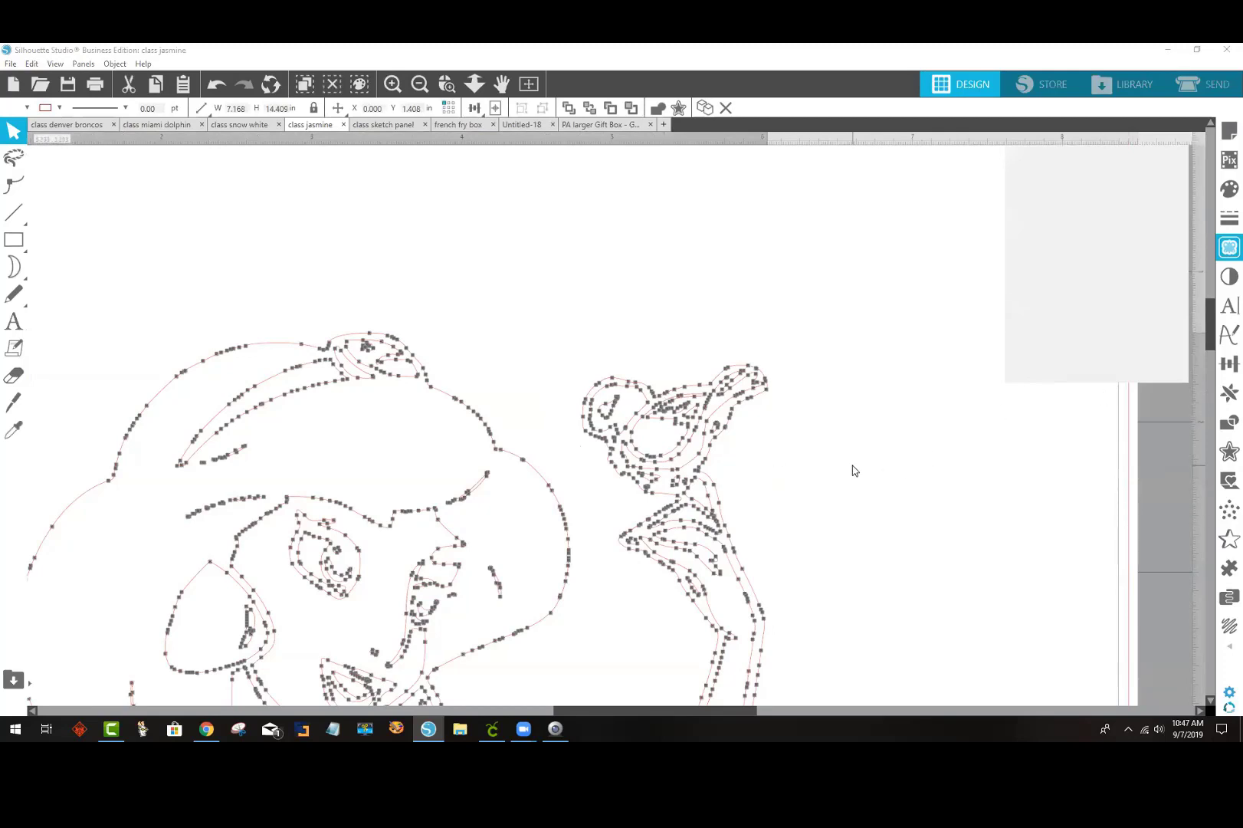
{"action": "left_click", "coordinate": [1035, 347]}
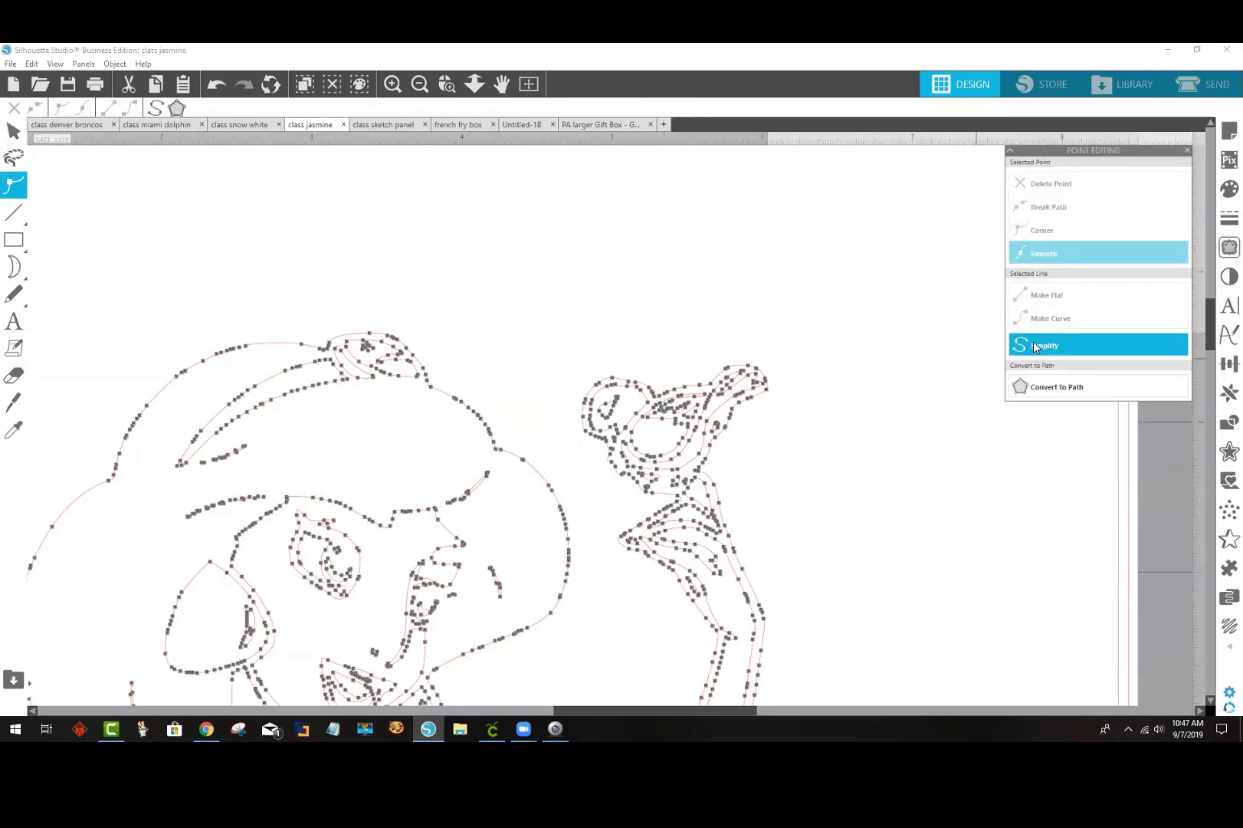
{"action": "left_click", "coordinate": [810, 465]}
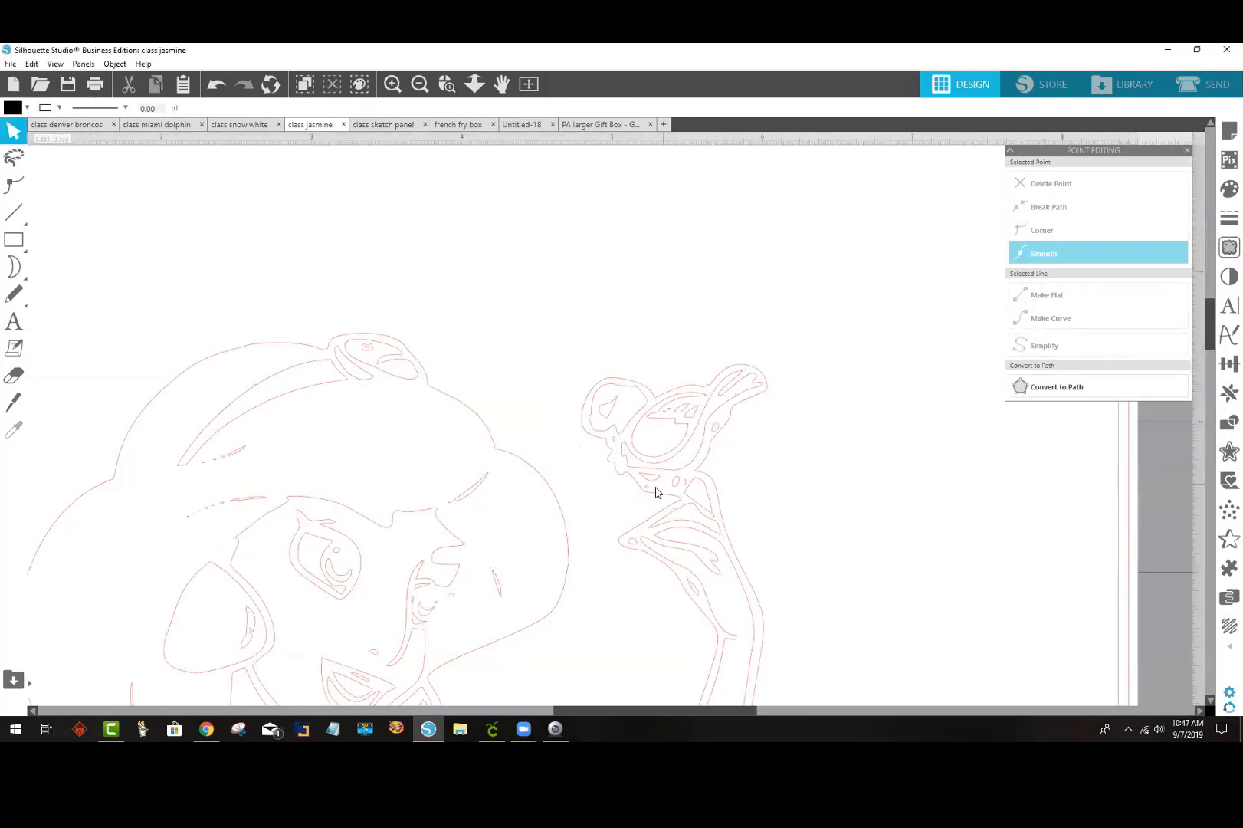
Step: Cut the Jasmine outline with the Knife along a straight line between the bird and the raised hand
{"action": "left_click", "coordinate": [13, 405]}
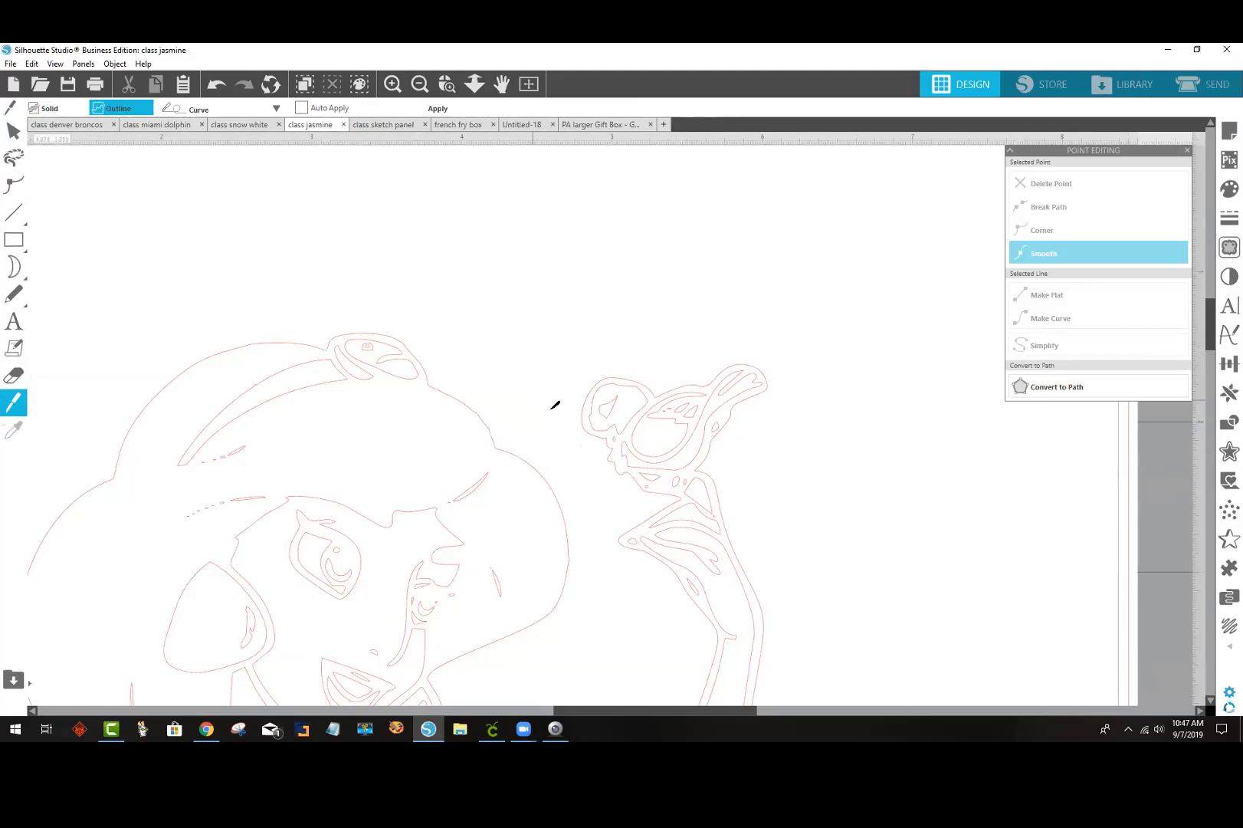
{"action": "left_click_drag", "start_coordinate": [632, 507], "coordinate": [738, 450]}
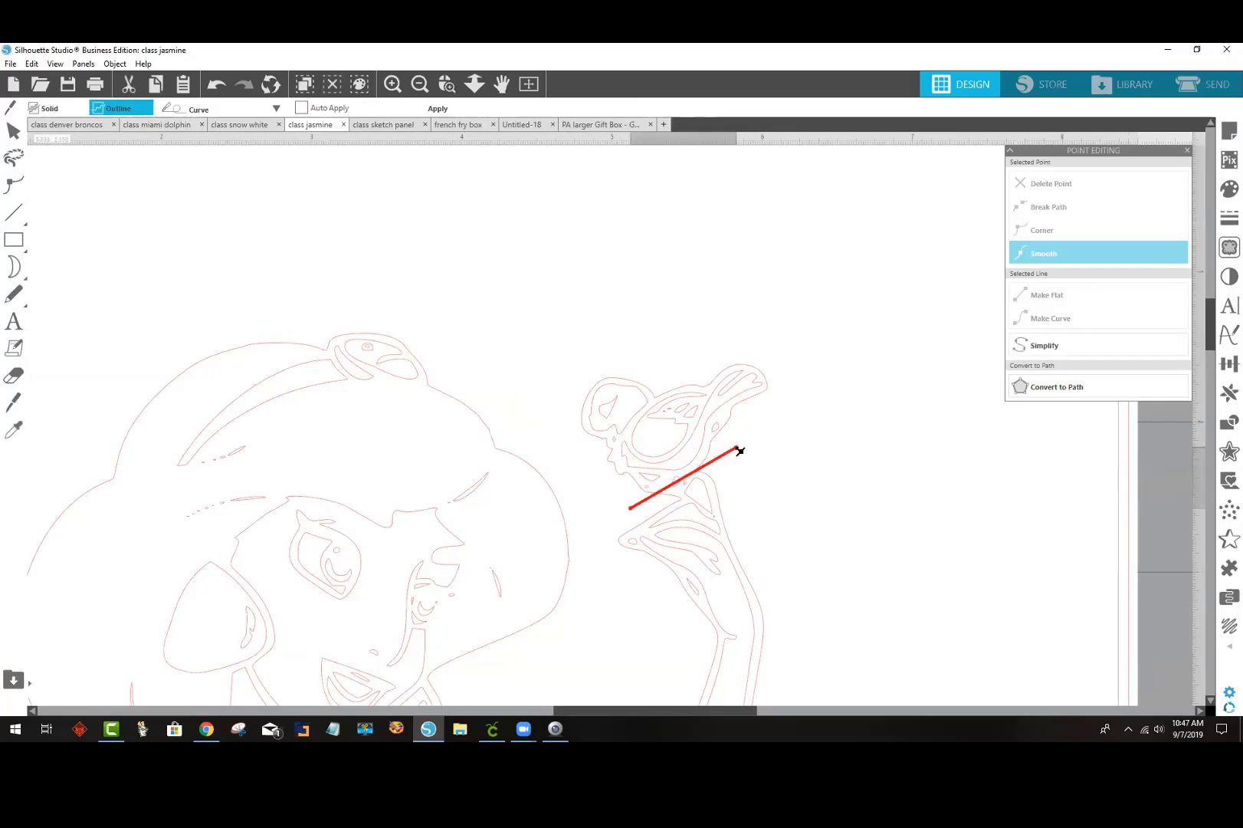
{"action": "left_click", "coordinate": [439, 109]}
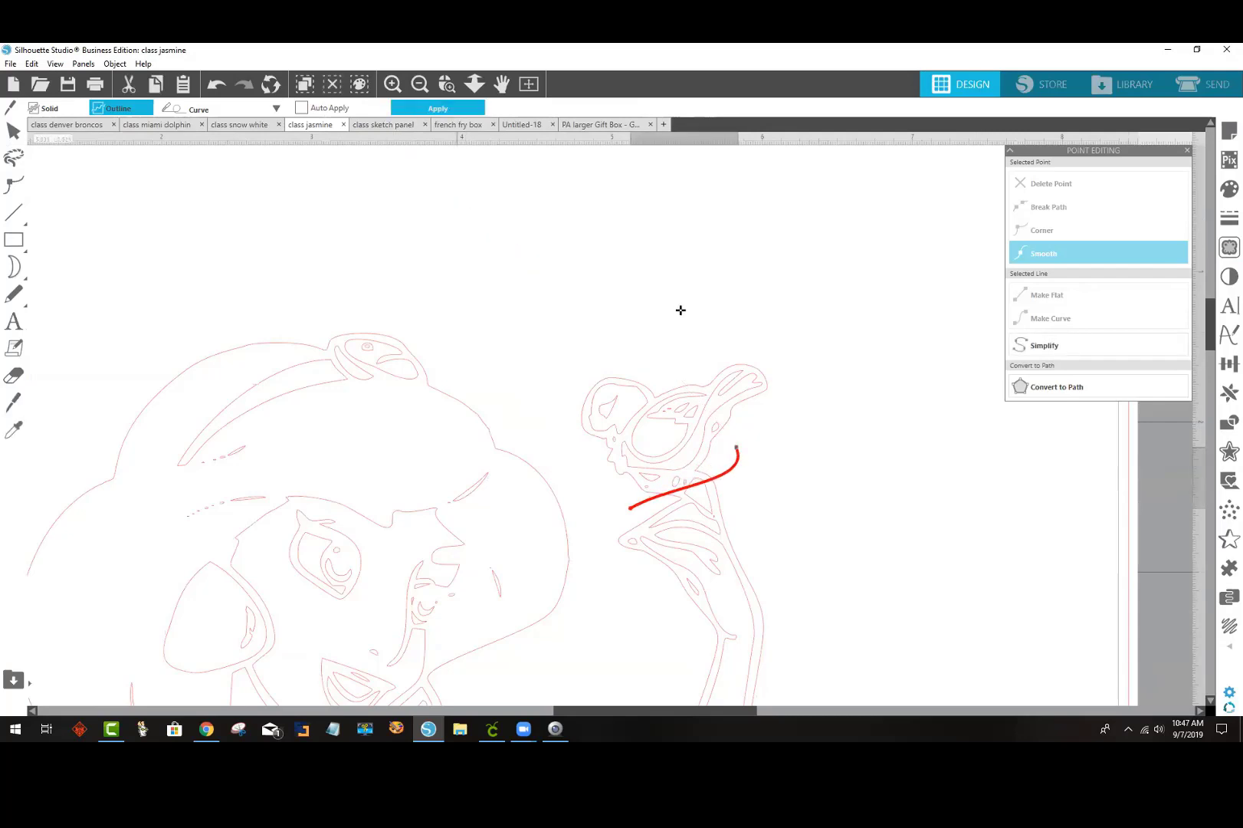
{"action": "double_click", "coordinate": [757, 431]}
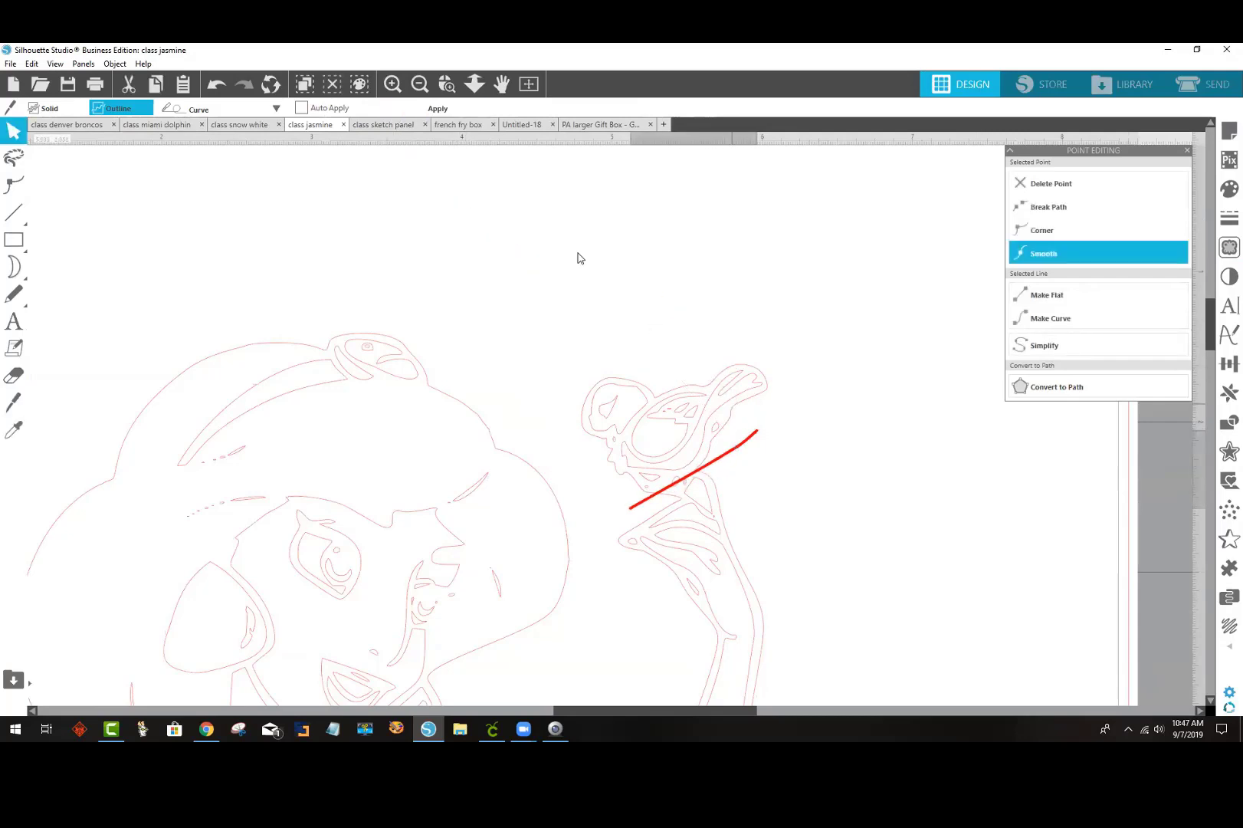
{"action": "left_click", "coordinate": [446, 109]}
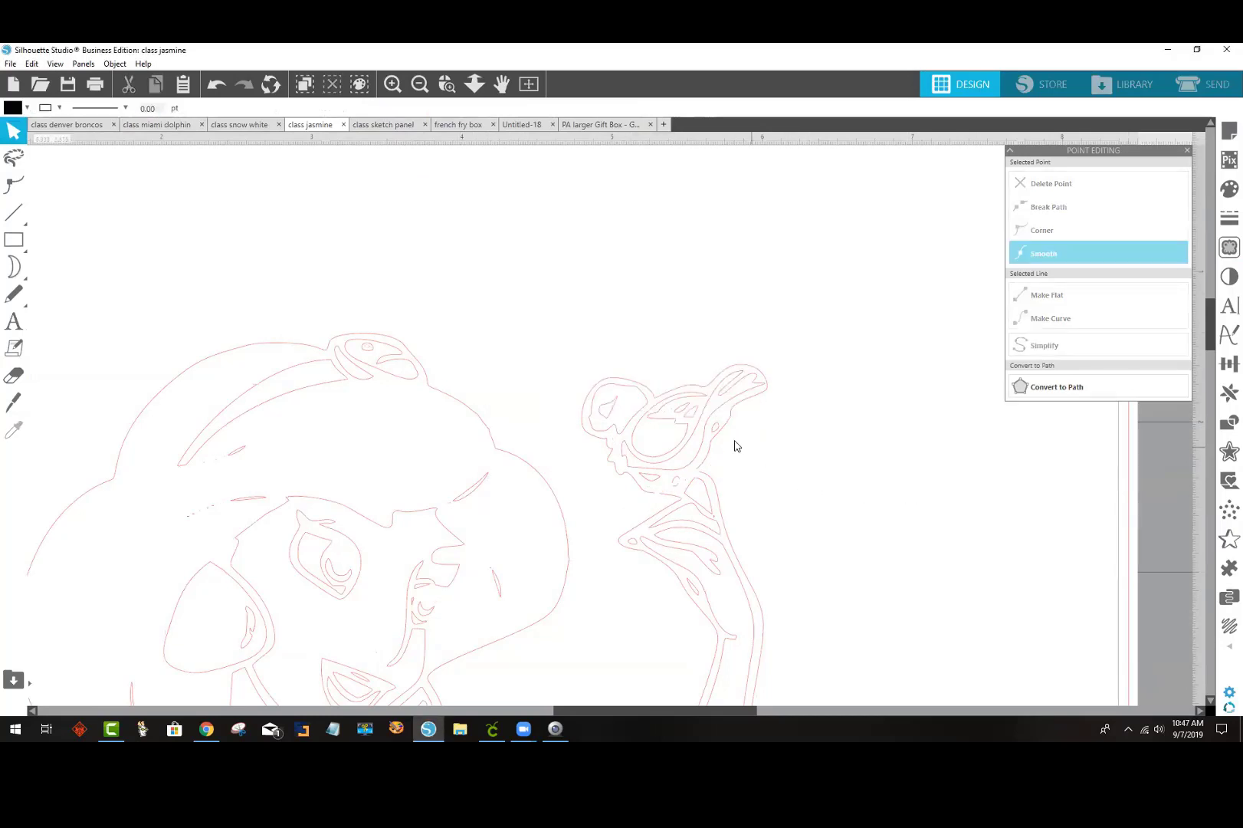
Step: Move the severed bird away from the hand and delete it
{"action": "left_click", "coordinate": [601, 398]}
{"action": "left_click_drag", "start_coordinate": [602, 404], "coordinate": [634, 287]}
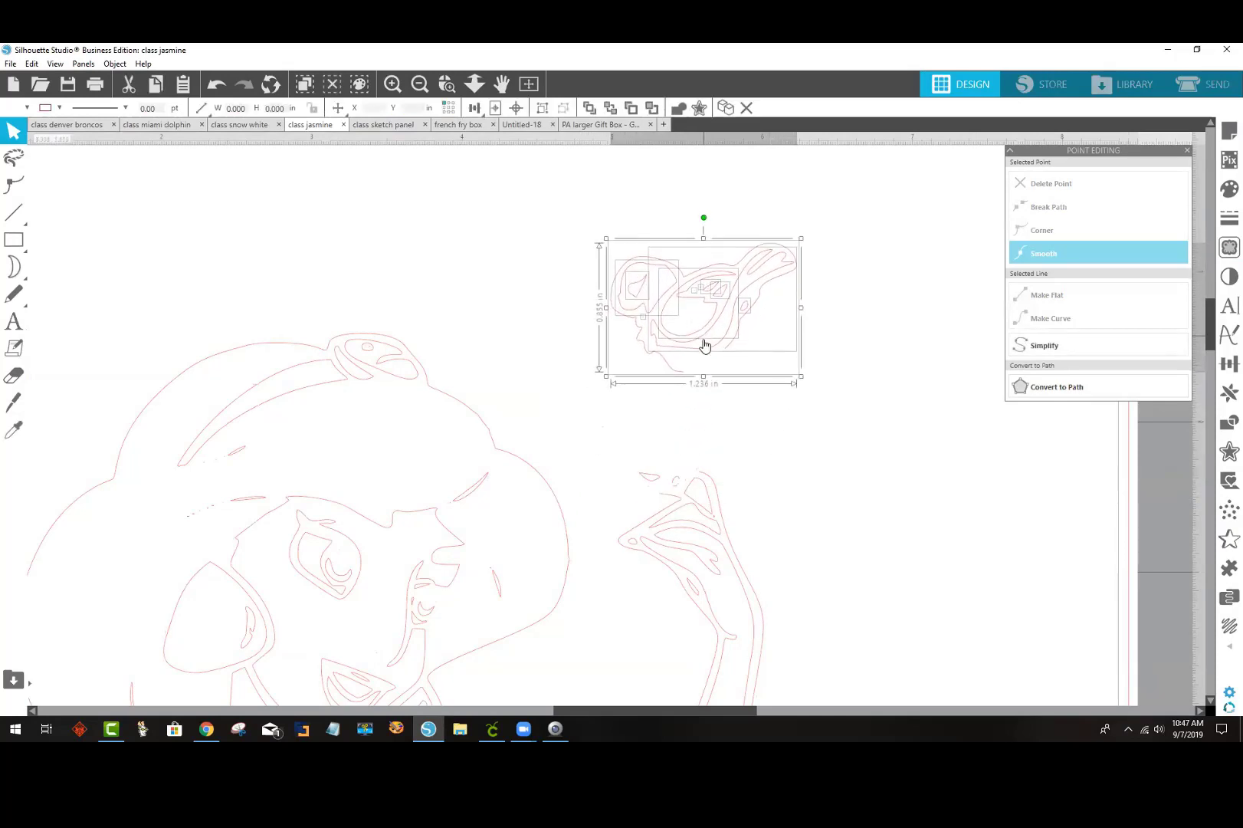
{"action": "key", "text": "Delete"}
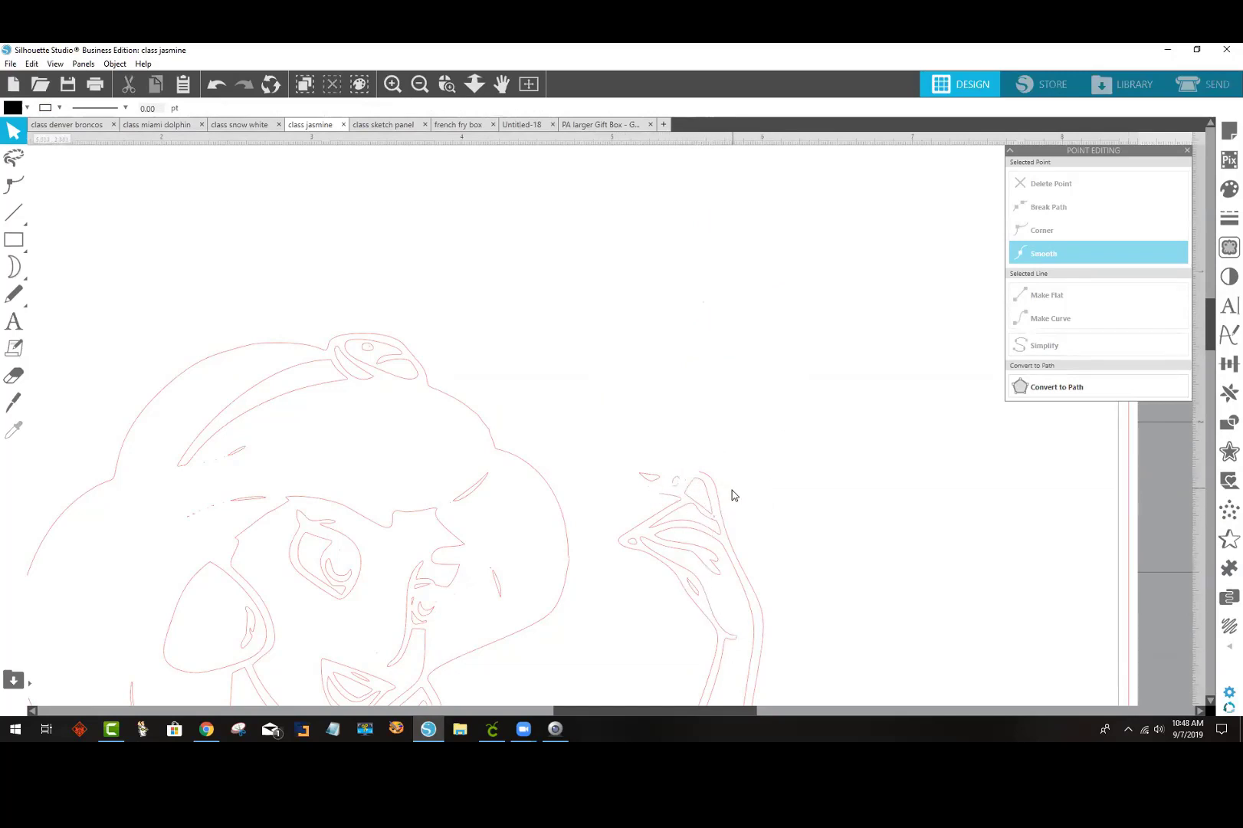
Step: Delete the small bird fragments remaining just above the raised hand
{"action": "left_click", "coordinate": [652, 482]}
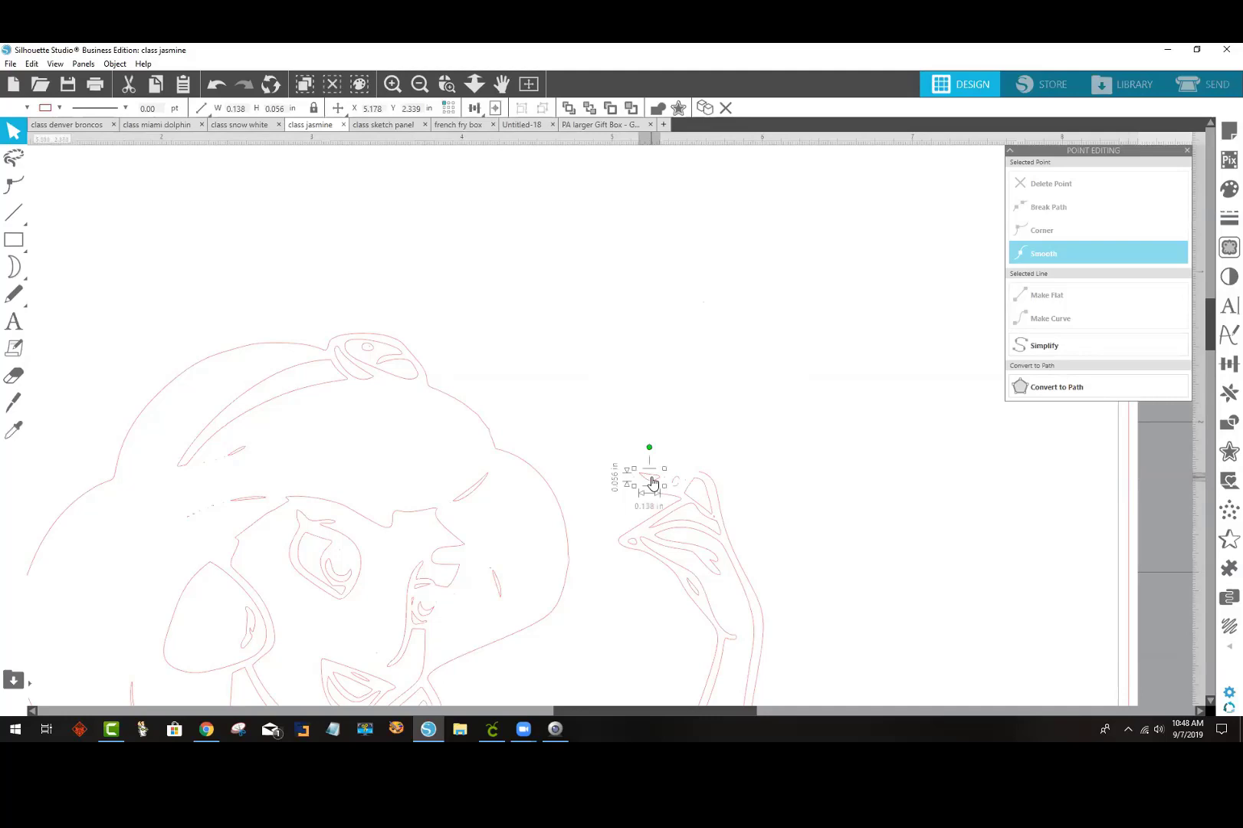
{"action": "key", "text": "Delete"}
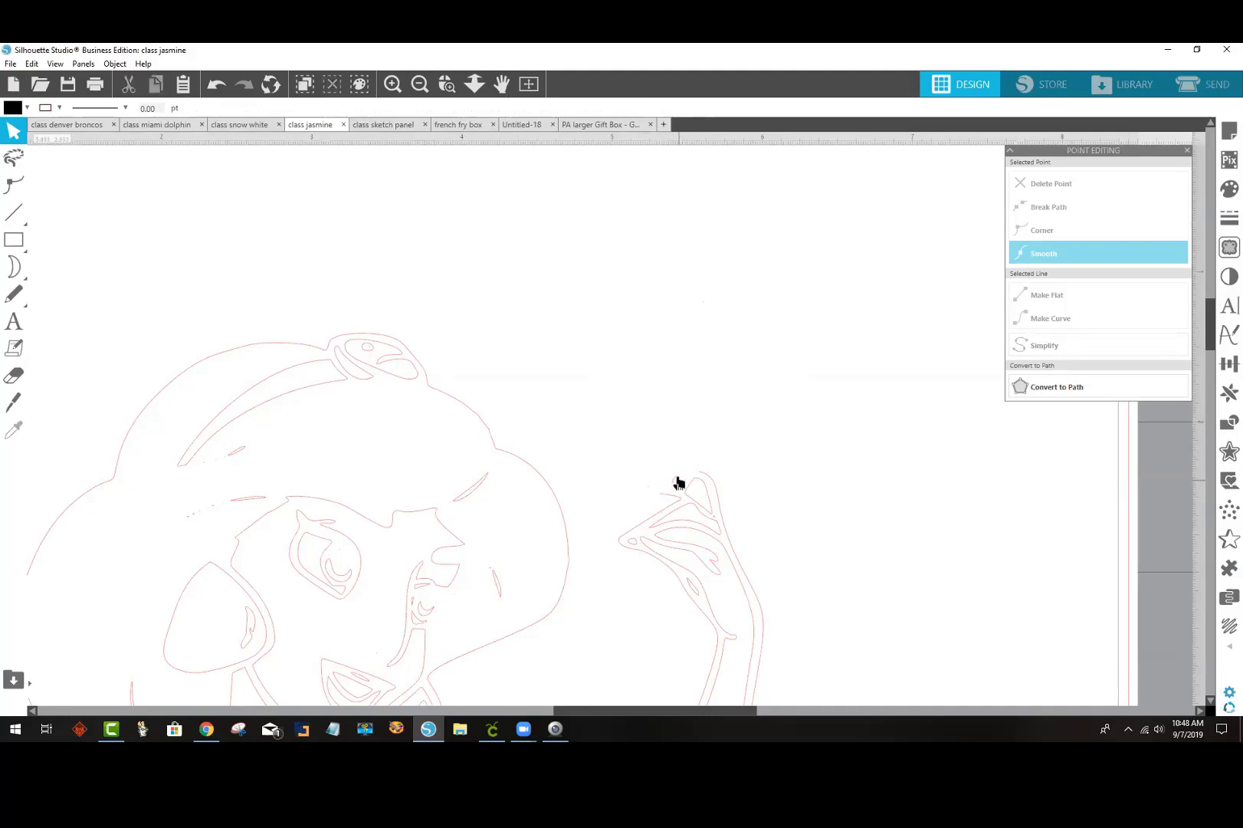
{"action": "left_click", "coordinate": [679, 483]}
{"action": "key", "text": "Delete"}
{"action": "left_click", "coordinate": [685, 487]}
{"action": "key", "text": "Delete"}
Step: Give the main Jasmine outline a light aqua fill
{"action": "left_click", "coordinate": [419, 84]}
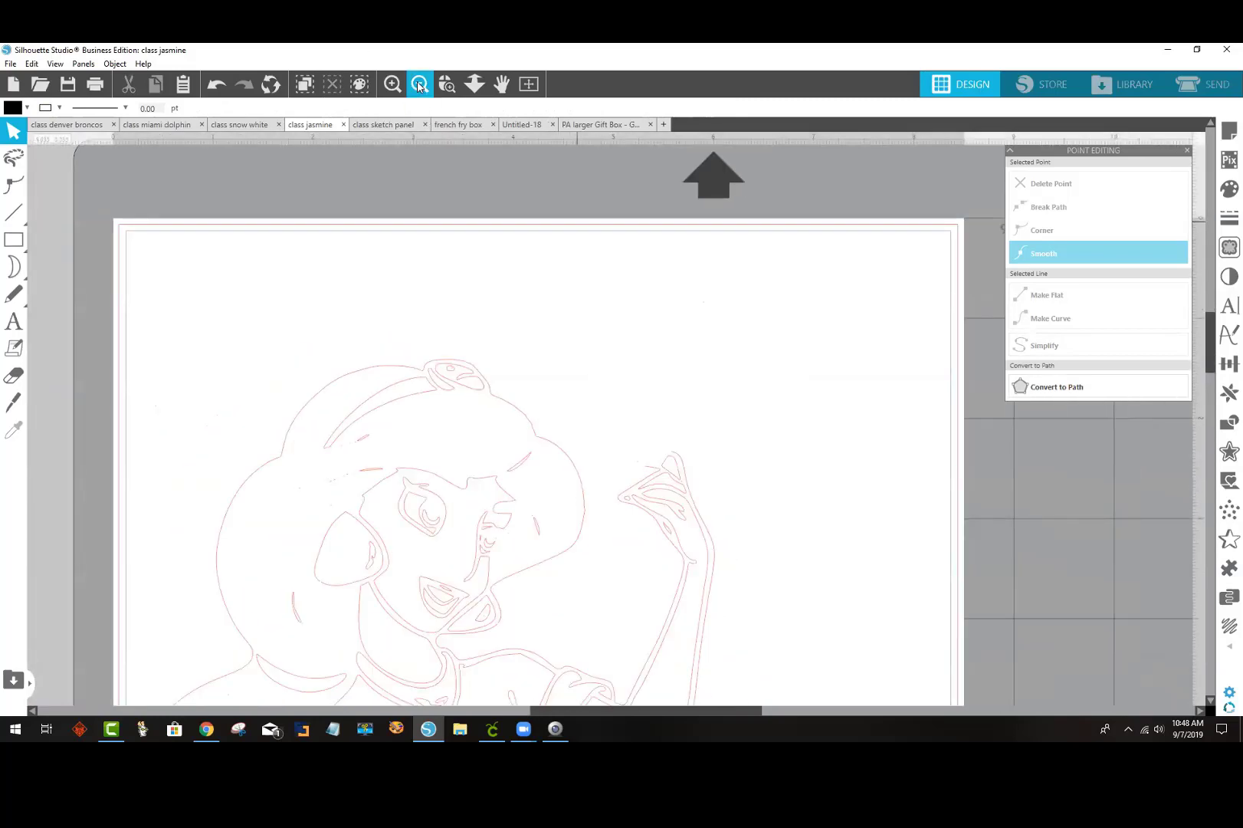
{"action": "left_click", "coordinate": [419, 84]}
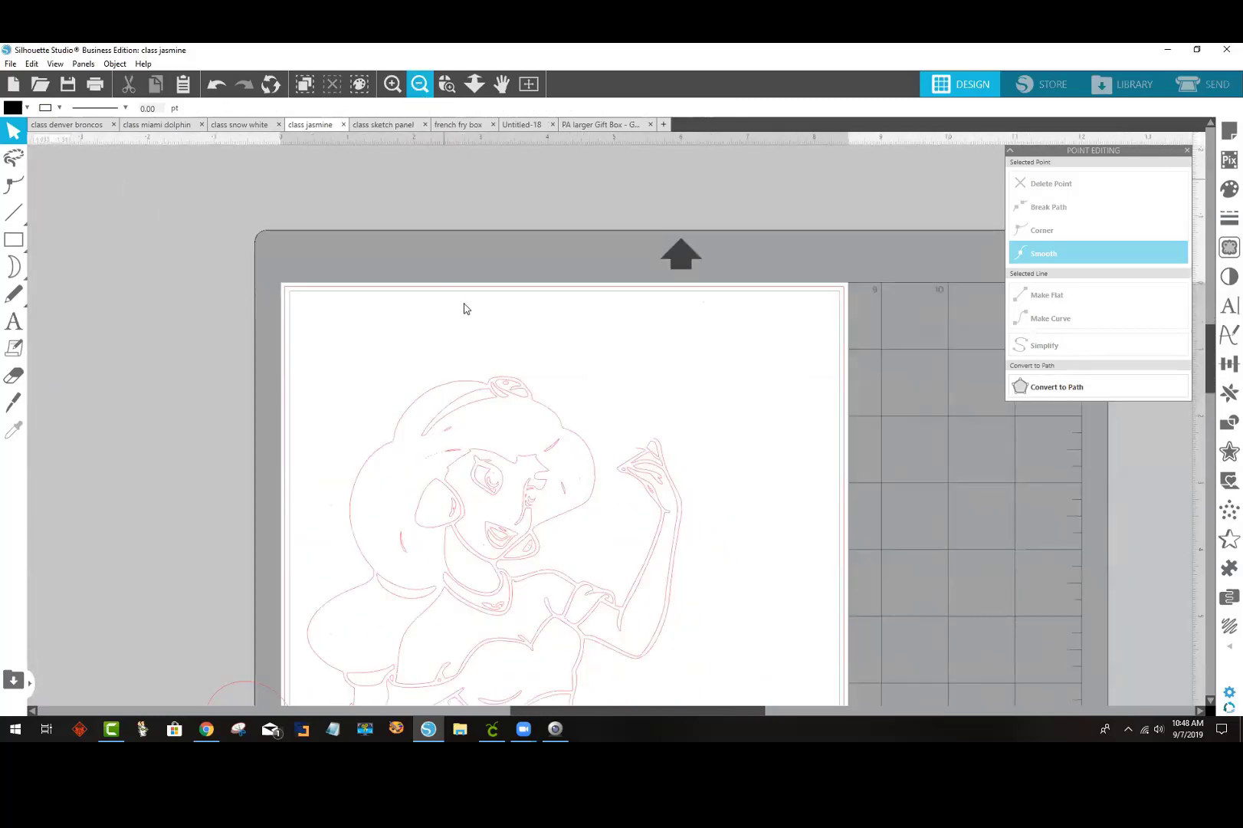
{"action": "left_click", "coordinate": [460, 389]}
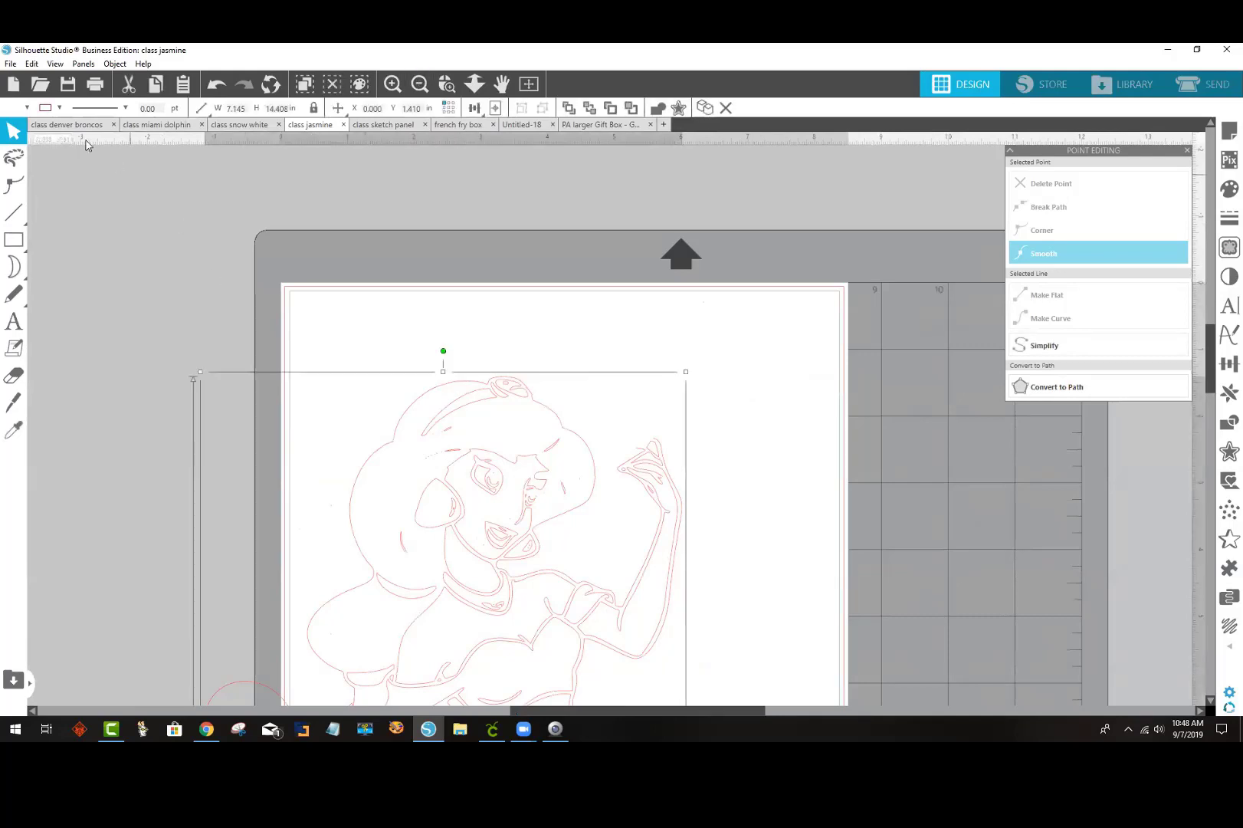
{"action": "left_click", "coordinate": [26, 108]}
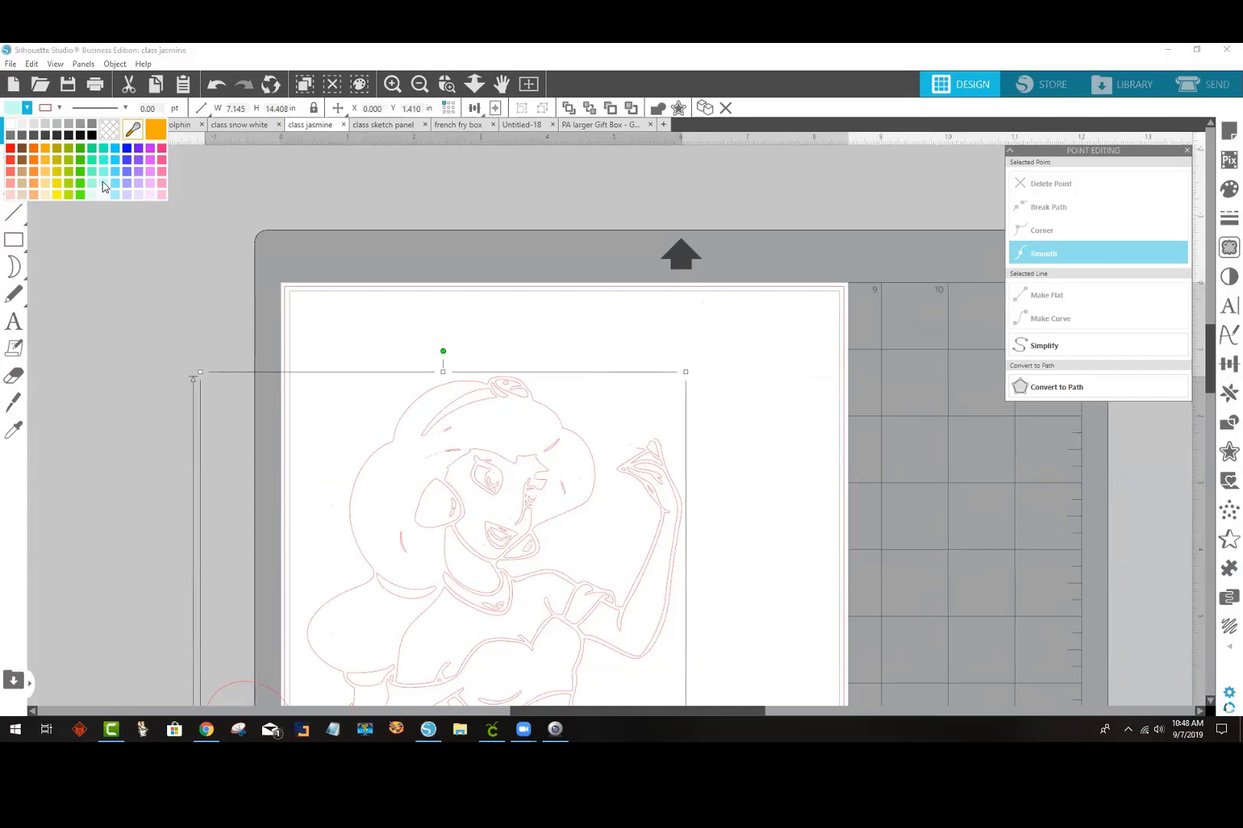
{"action": "left_click", "coordinate": [105, 187]}
{"action": "left_click", "coordinate": [498, 439]}
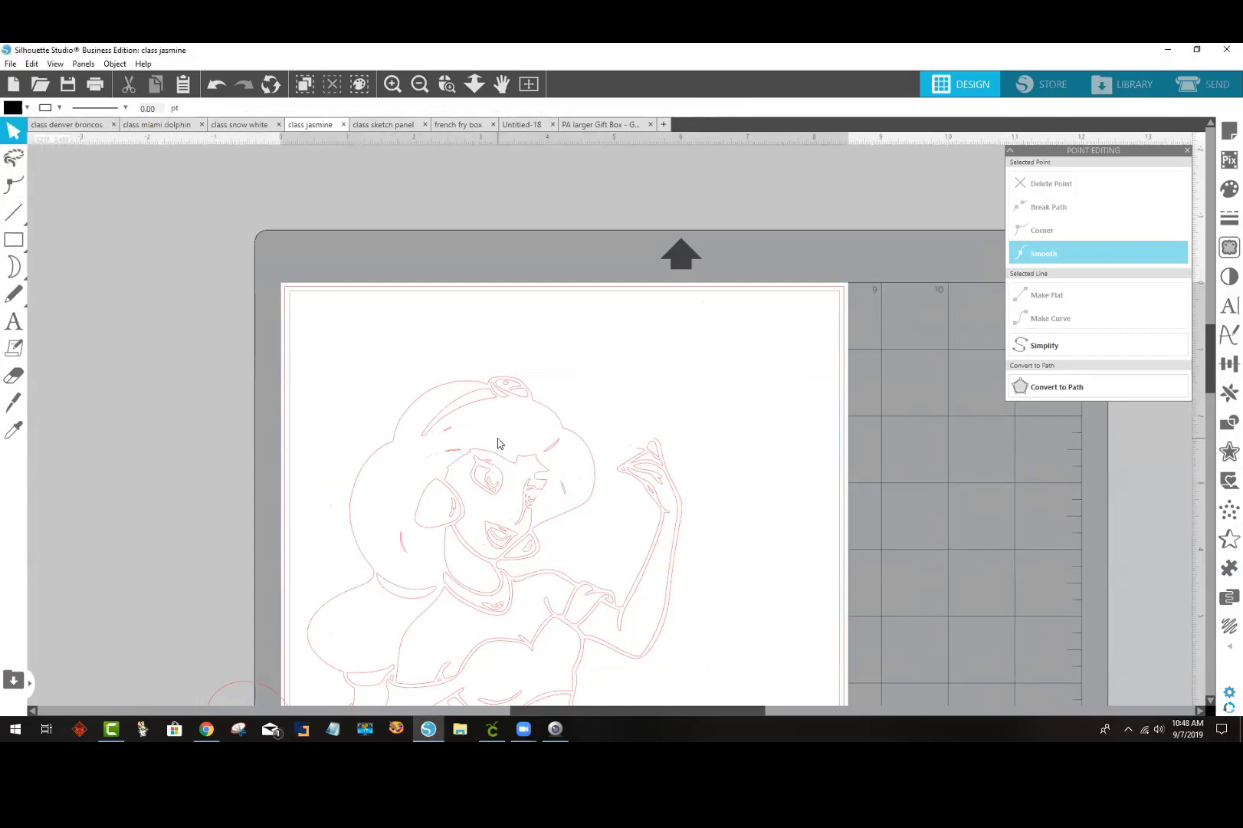
{"action": "left_click", "coordinate": [485, 403]}
{"action": "left_click", "coordinate": [563, 394]}
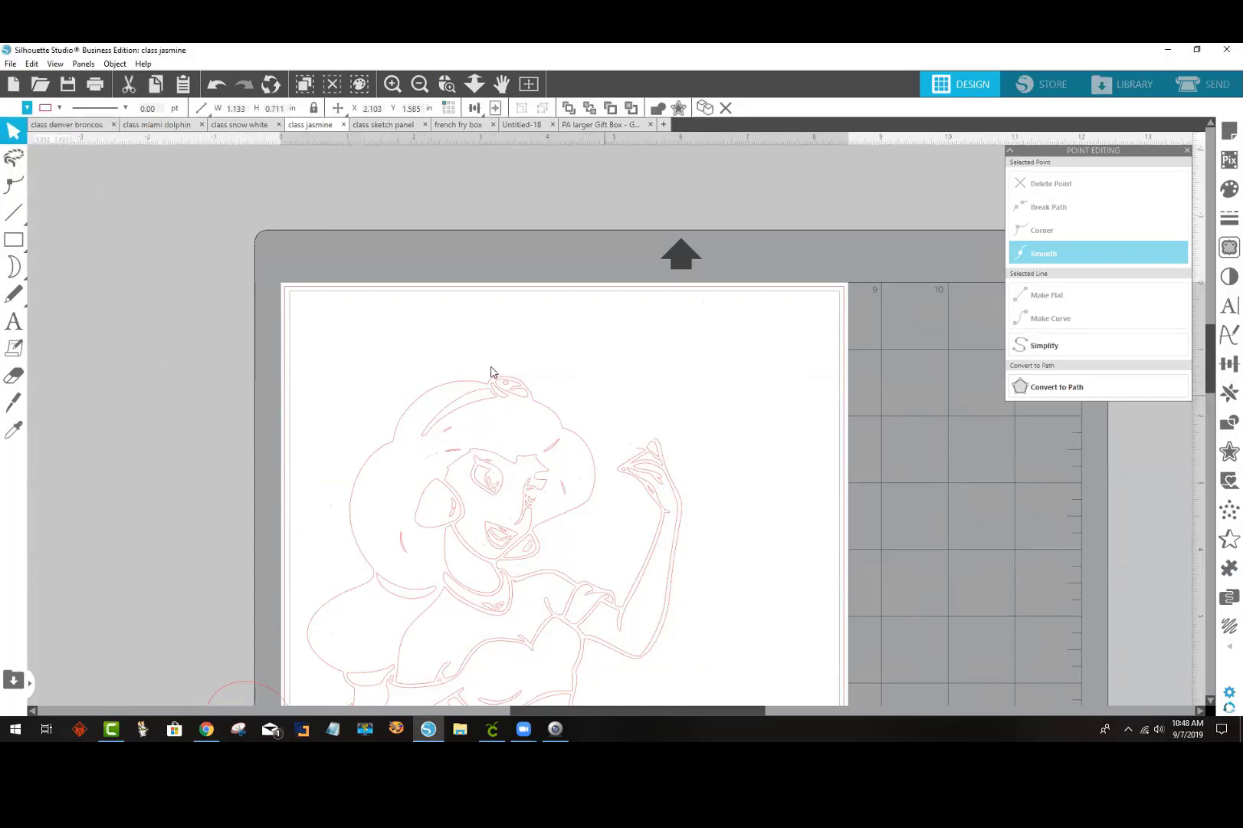
{"action": "left_click", "coordinate": [674, 494]}
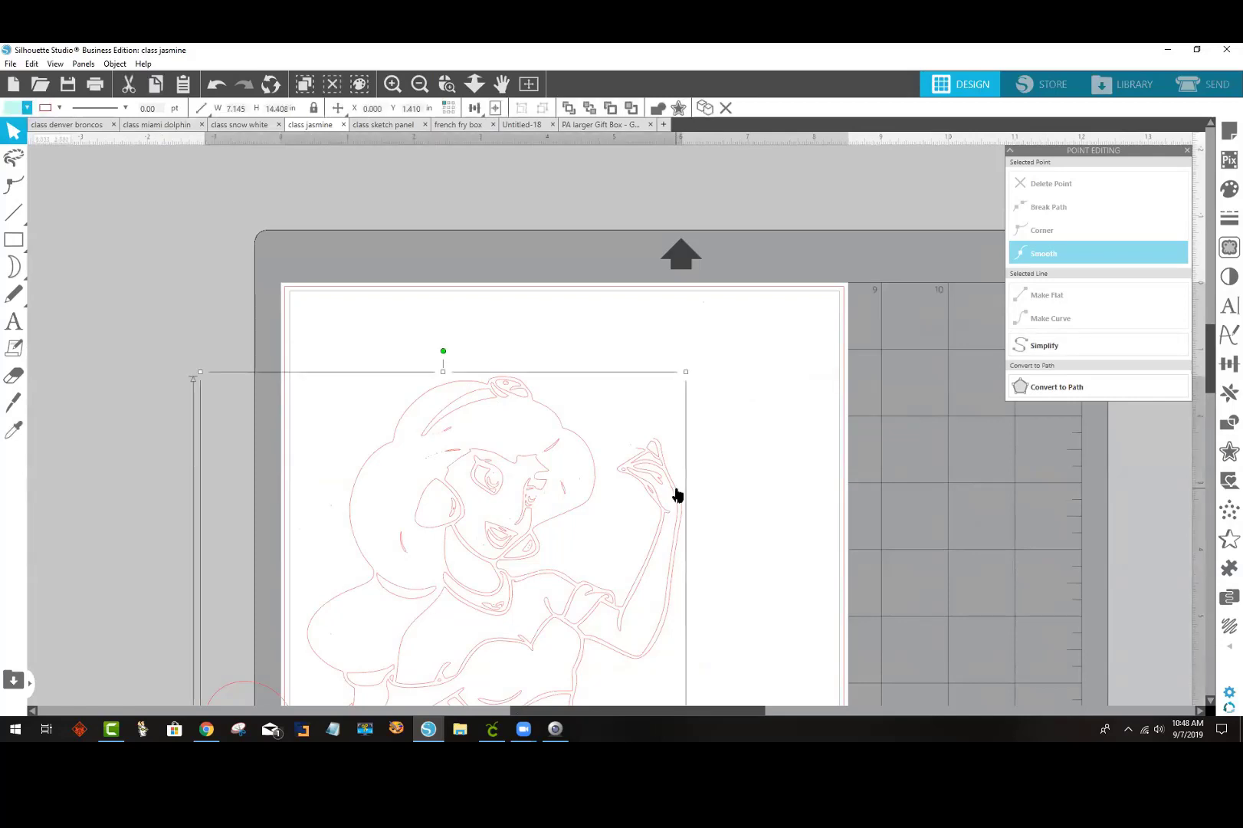
{"action": "left_click", "coordinate": [14, 107]}
{"action": "left_click", "coordinate": [437, 343]}
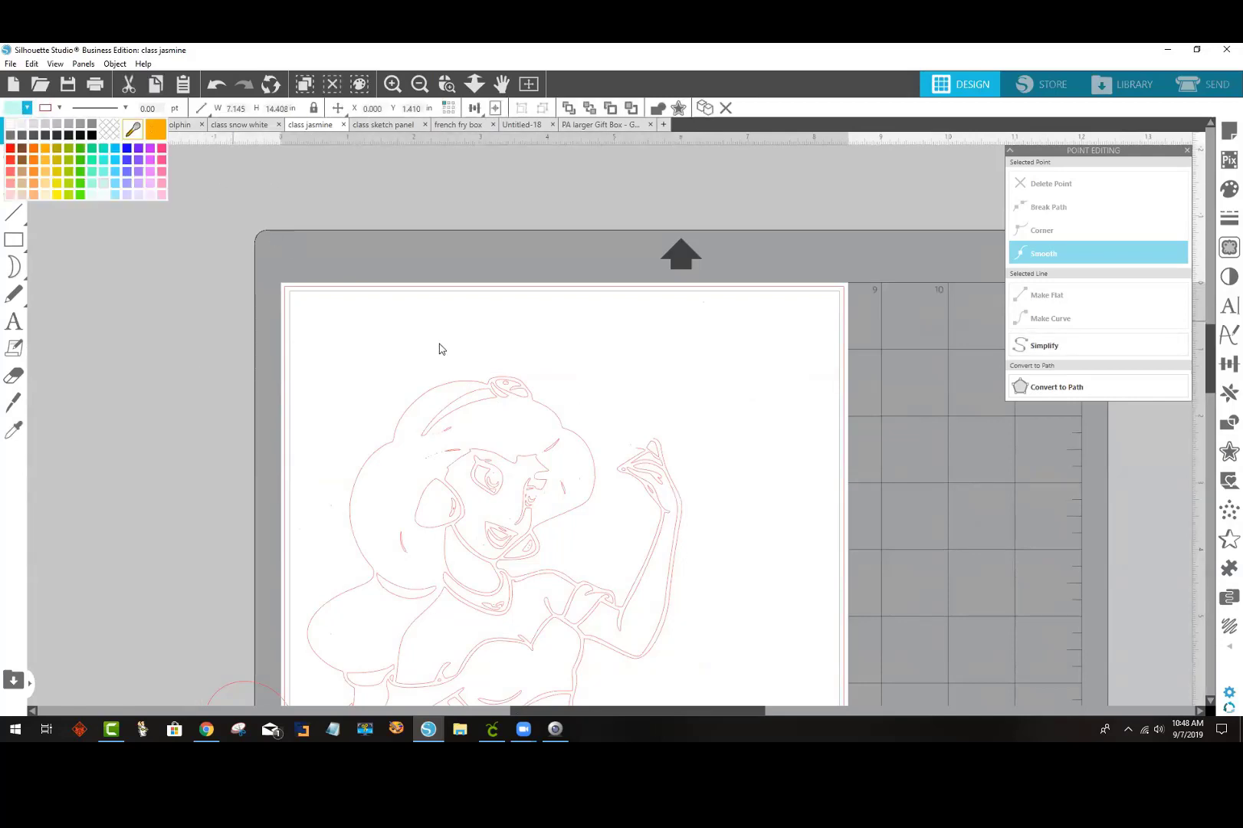
Step: Delete the small shape at the top of the raised fingers and the tiny speck inside the hand
{"action": "scroll", "coordinate": [708, 426], "scroll_direction": "down", "scroll_amount": 1}
{"action": "scroll", "coordinate": [709, 430], "scroll_direction": "down", "scroll_amount": 3}
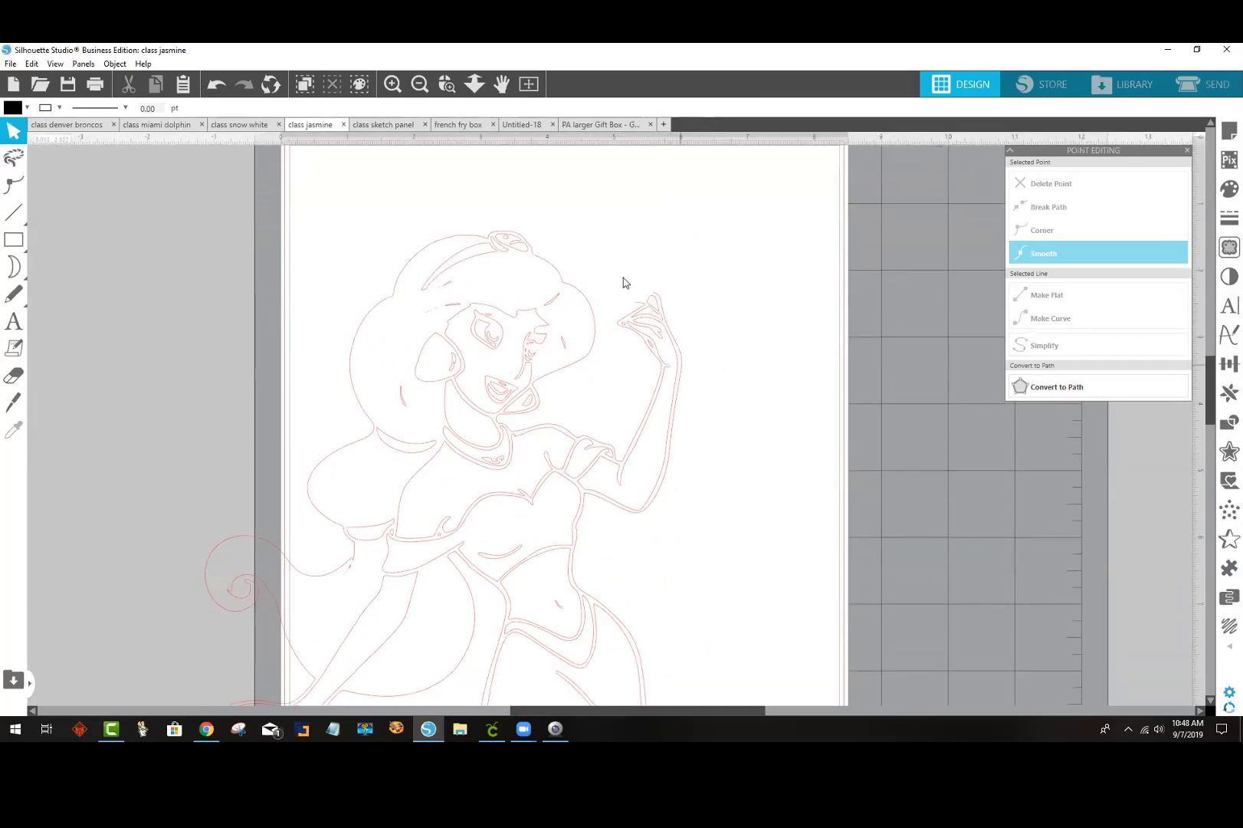
{"action": "left_click", "coordinate": [652, 305]}
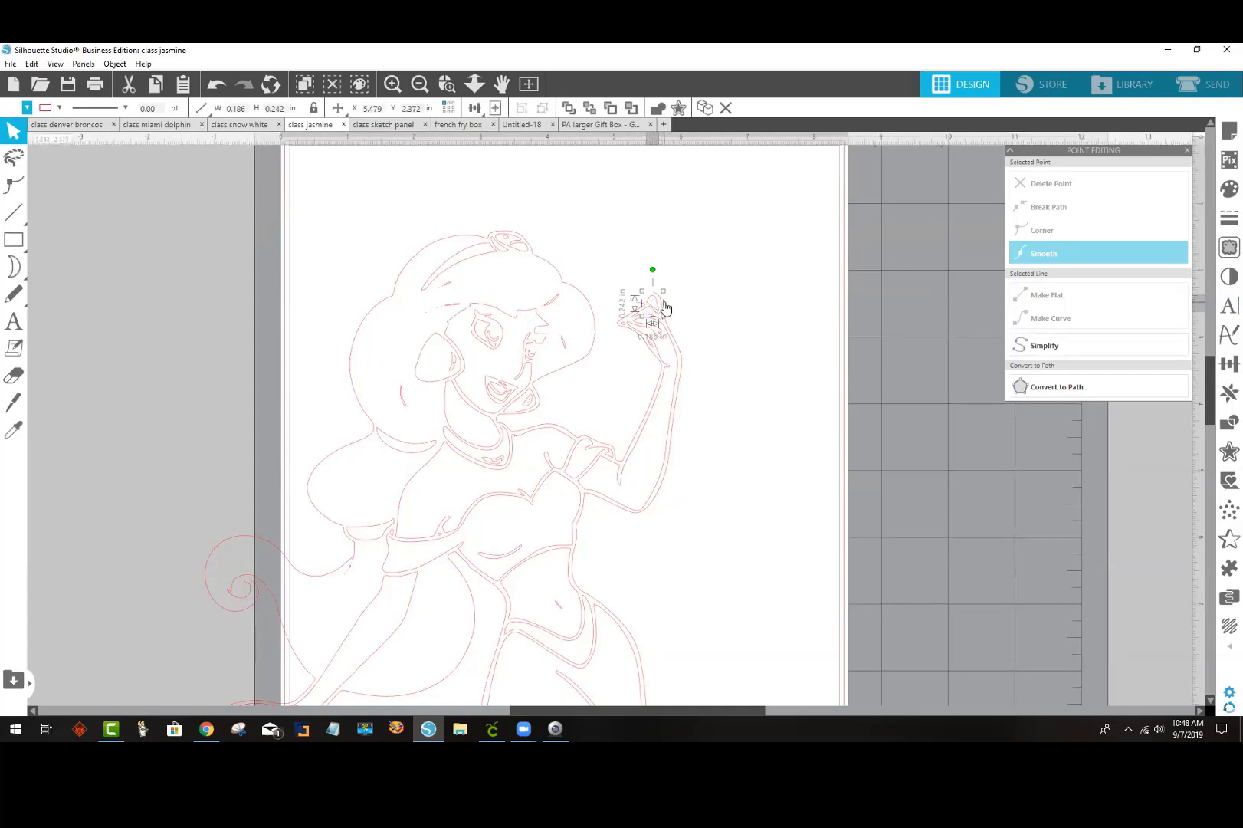
{"action": "key", "text": "Escape"}
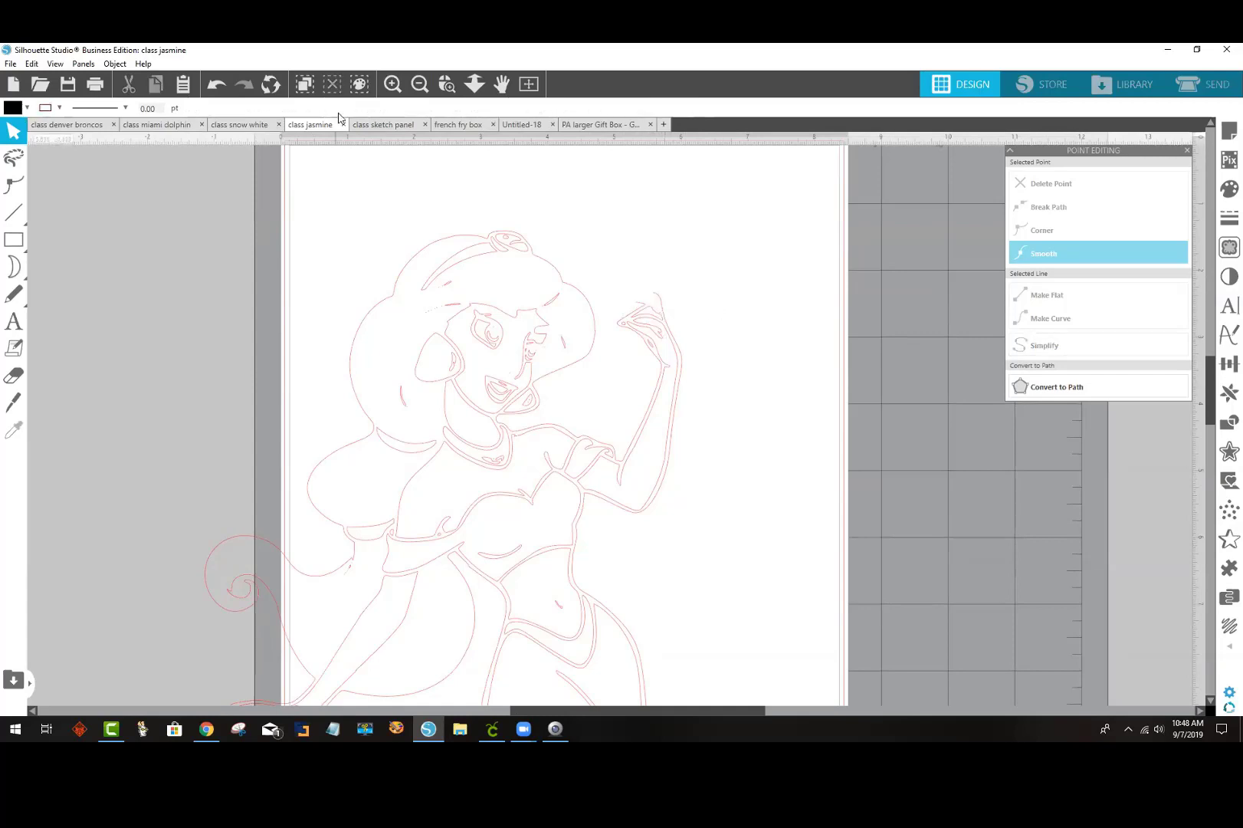
{"action": "left_click", "coordinate": [447, 84]}
{"action": "left_click_drag", "start_coordinate": [633, 276], "coordinate": [684, 311]}
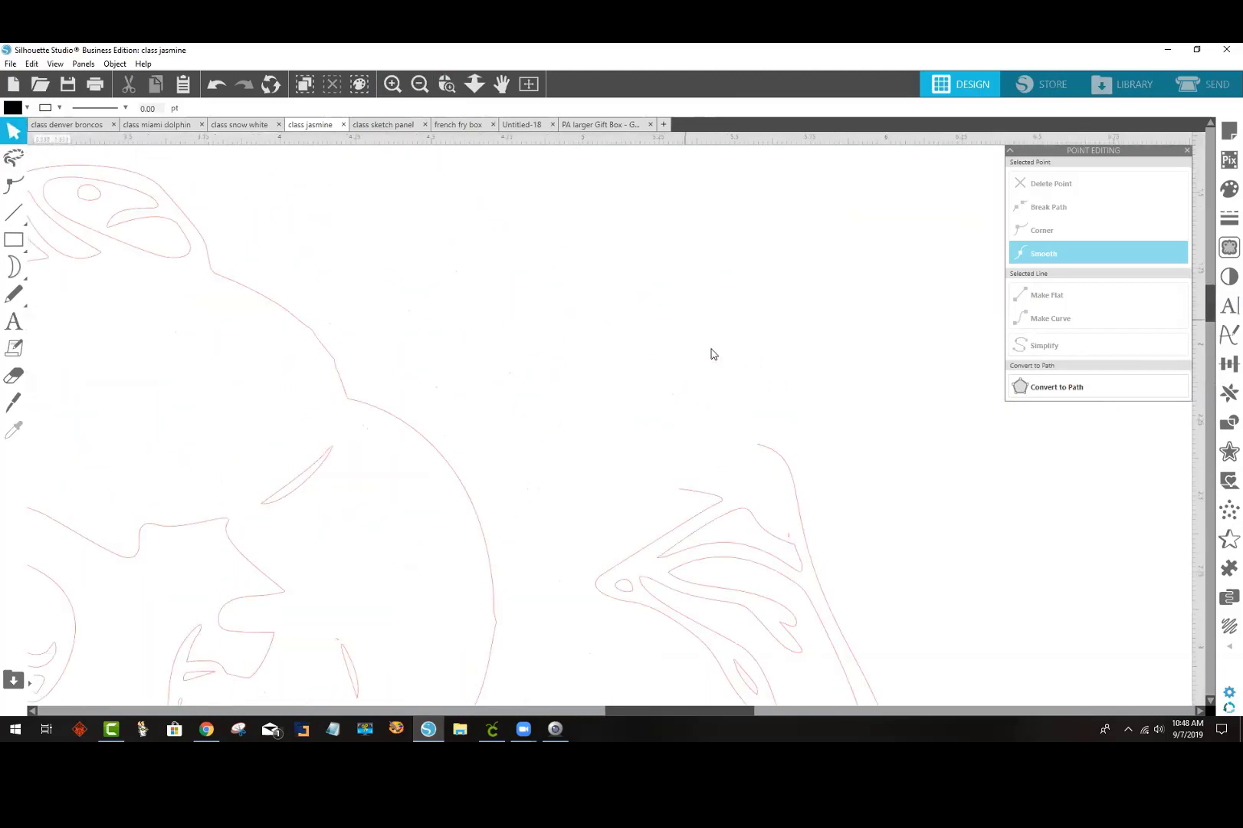
{"action": "left_click", "coordinate": [792, 538]}
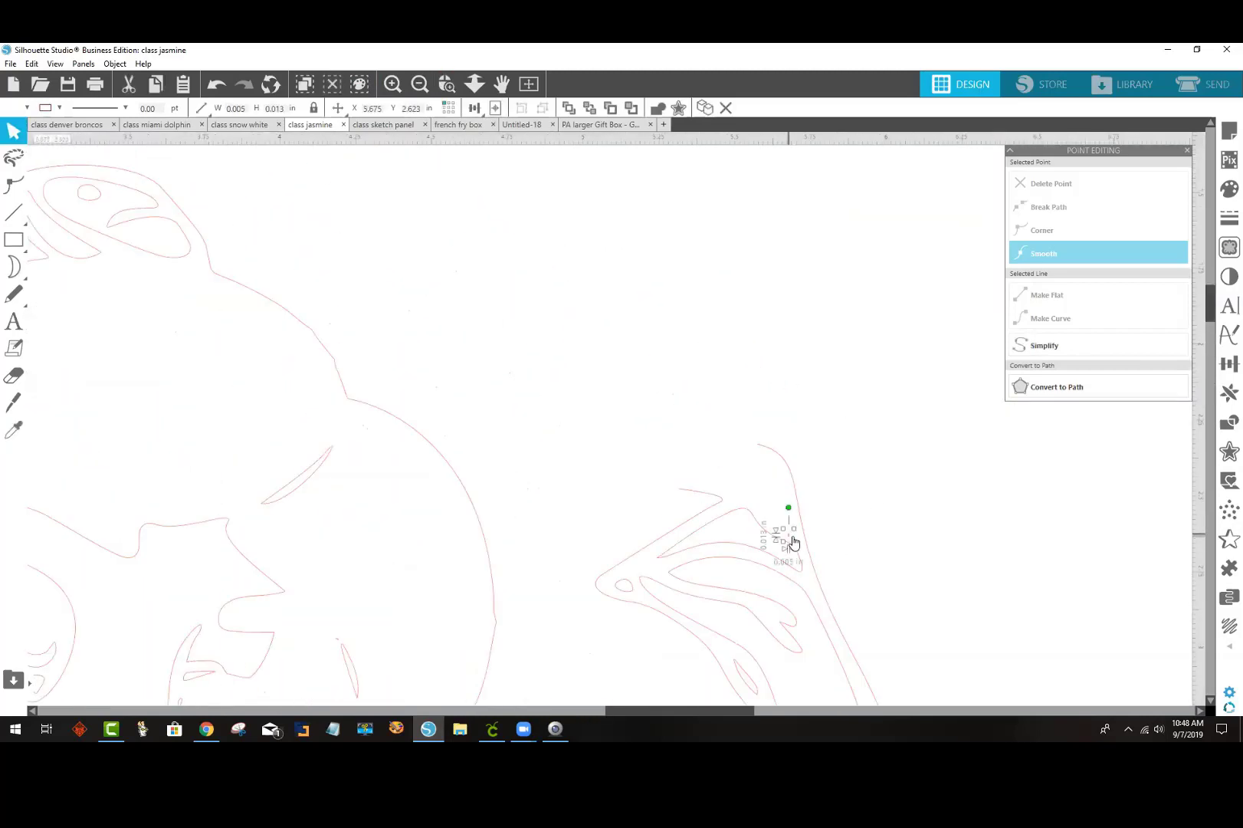
{"action": "key", "text": "Delete"}
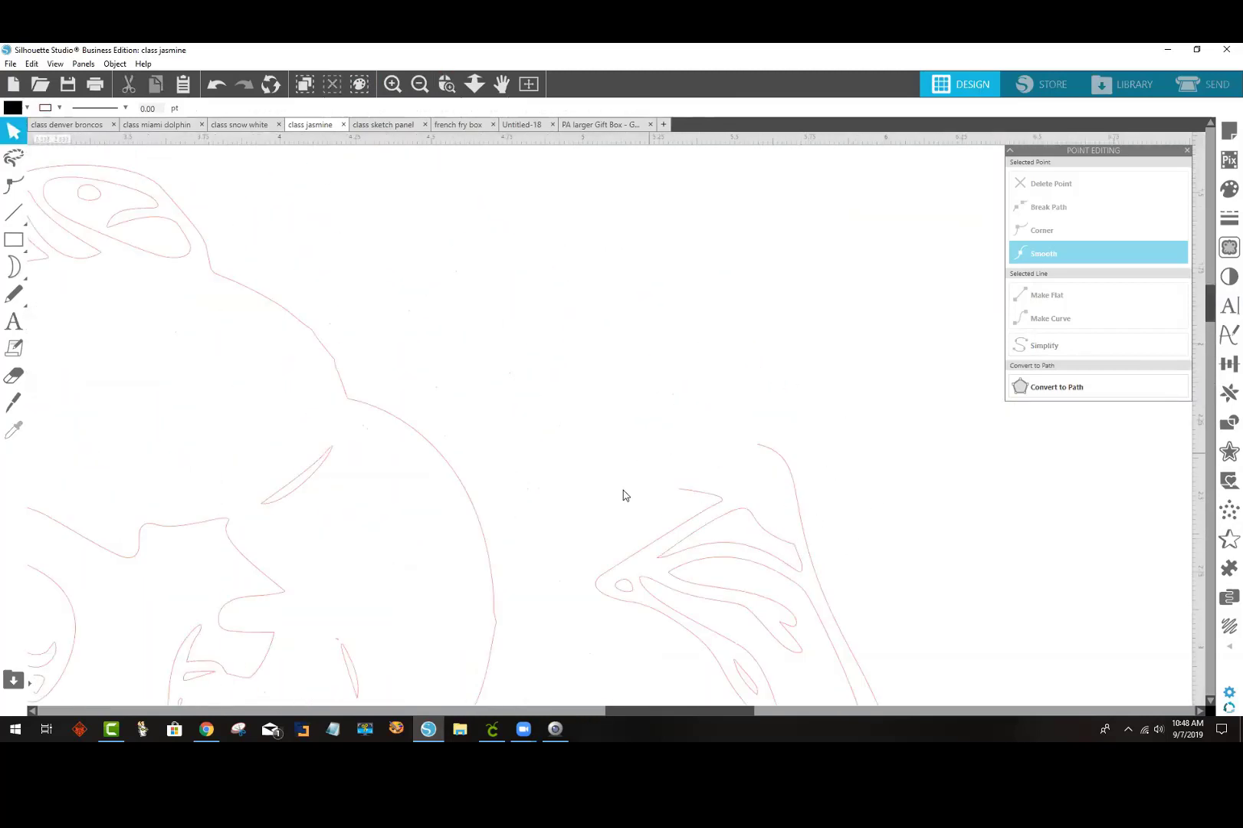
Step: Join the two open ends of the outline at the raised hand and move the protruding corner point in toward the fingers
{"action": "double_click", "coordinate": [724, 502]}
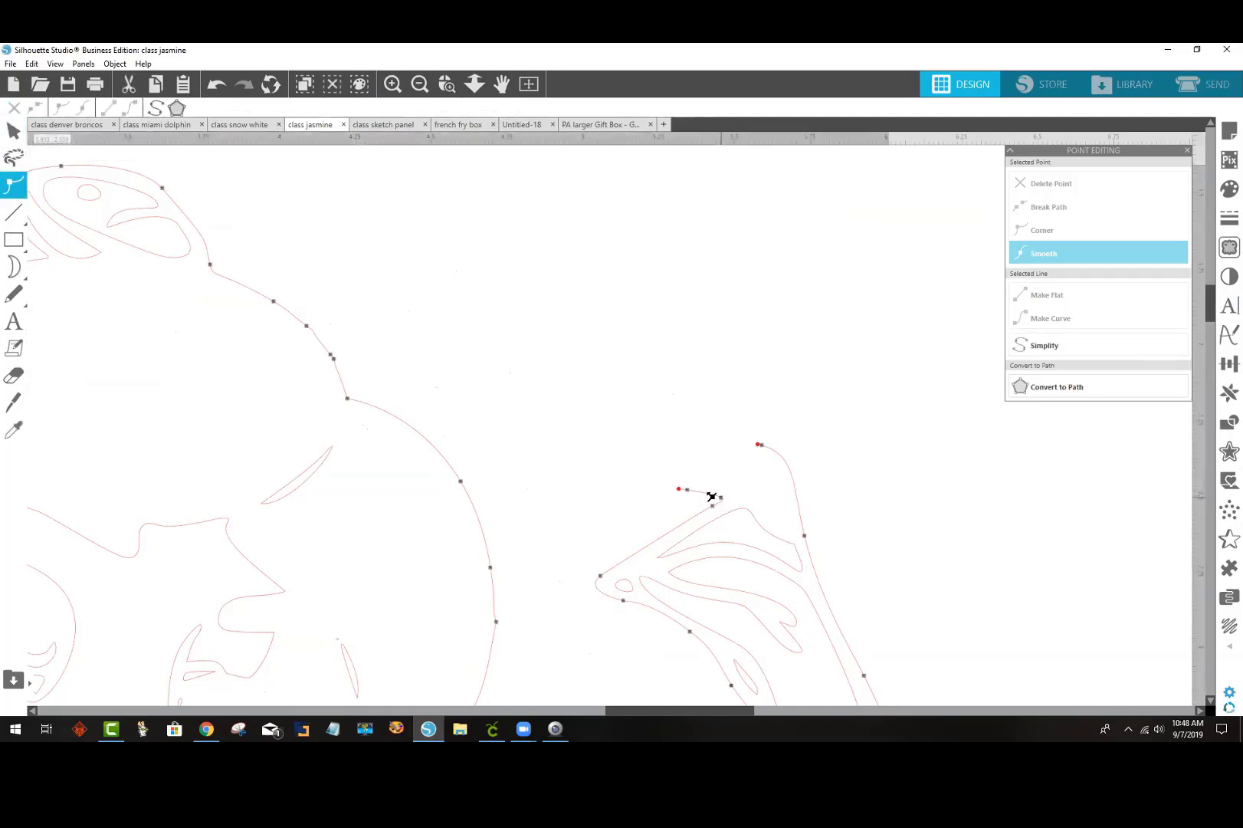
{"action": "left_click_drag", "start_coordinate": [684, 492], "coordinate": [759, 445]}
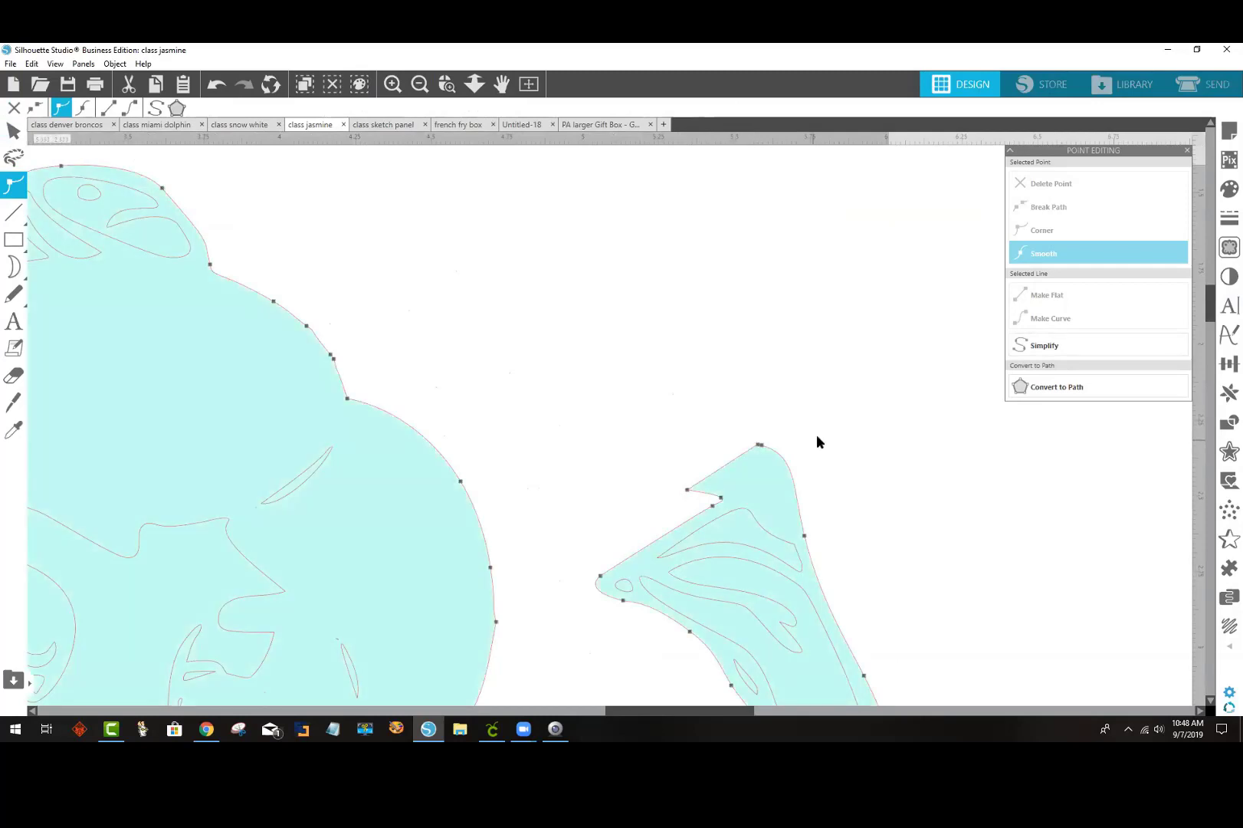
{"action": "left_click", "coordinate": [690, 489]}
{"action": "left_click_drag", "start_coordinate": [690, 493], "coordinate": [732, 493]}
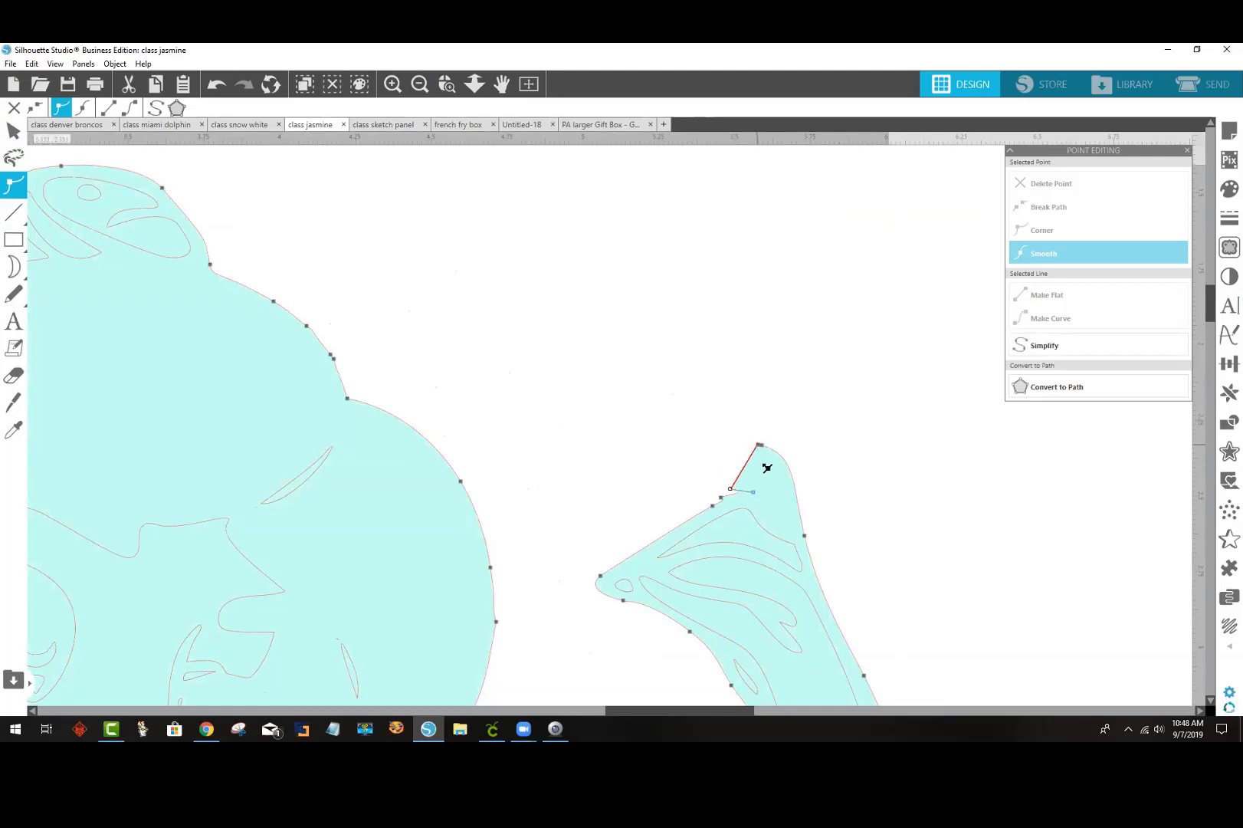
Step: Reshape the cut edge beside the fingertip and undo the accidental shift of the whole outline
{"action": "left_click_drag", "start_coordinate": [759, 445], "coordinate": [780, 486]}
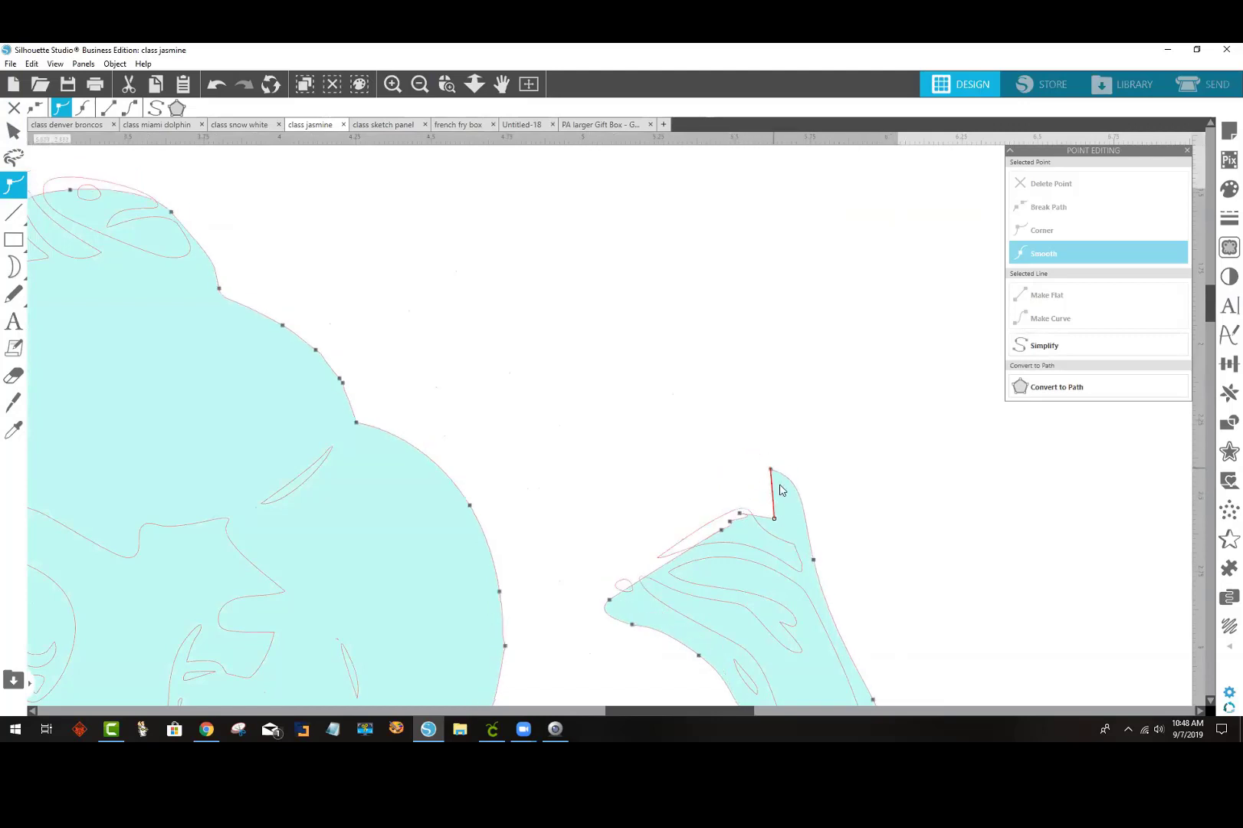
{"action": "left_click", "coordinate": [763, 470]}
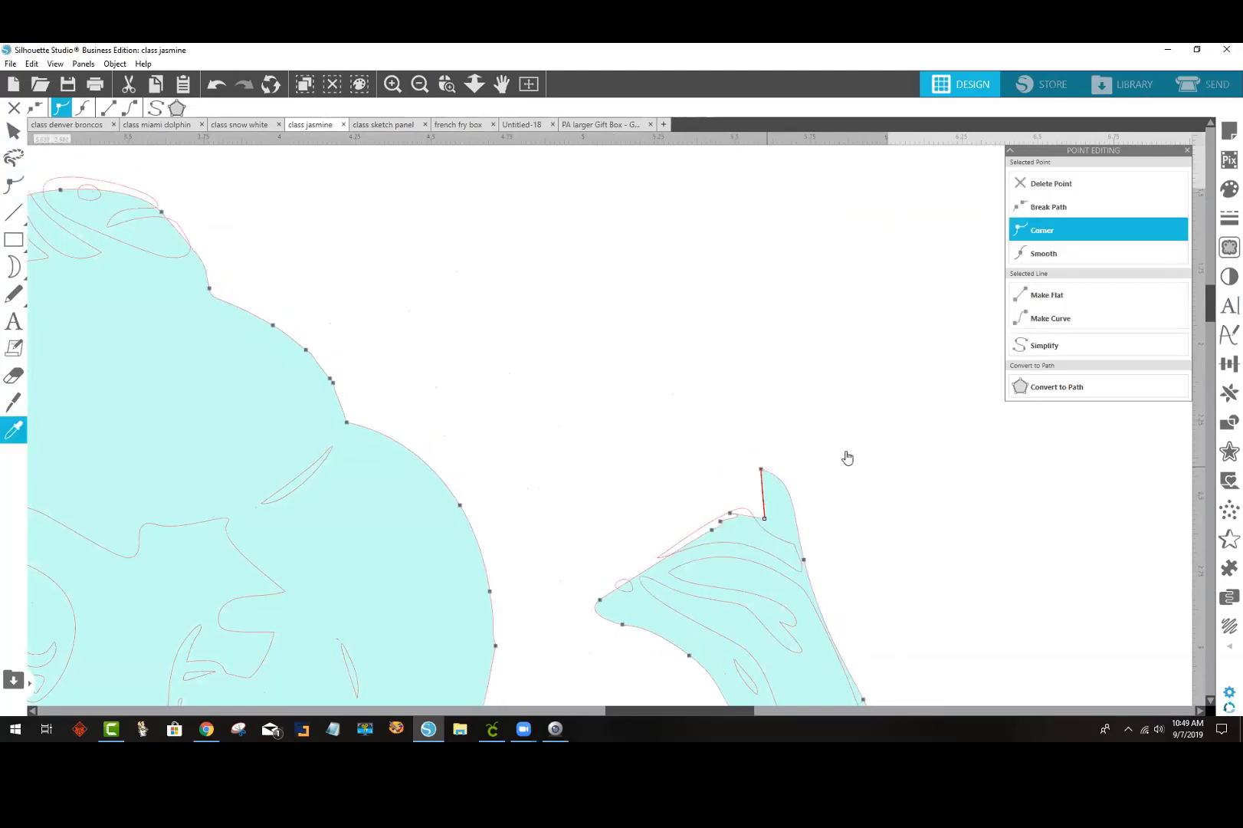
{"action": "key", "text": "ctrl+z"}
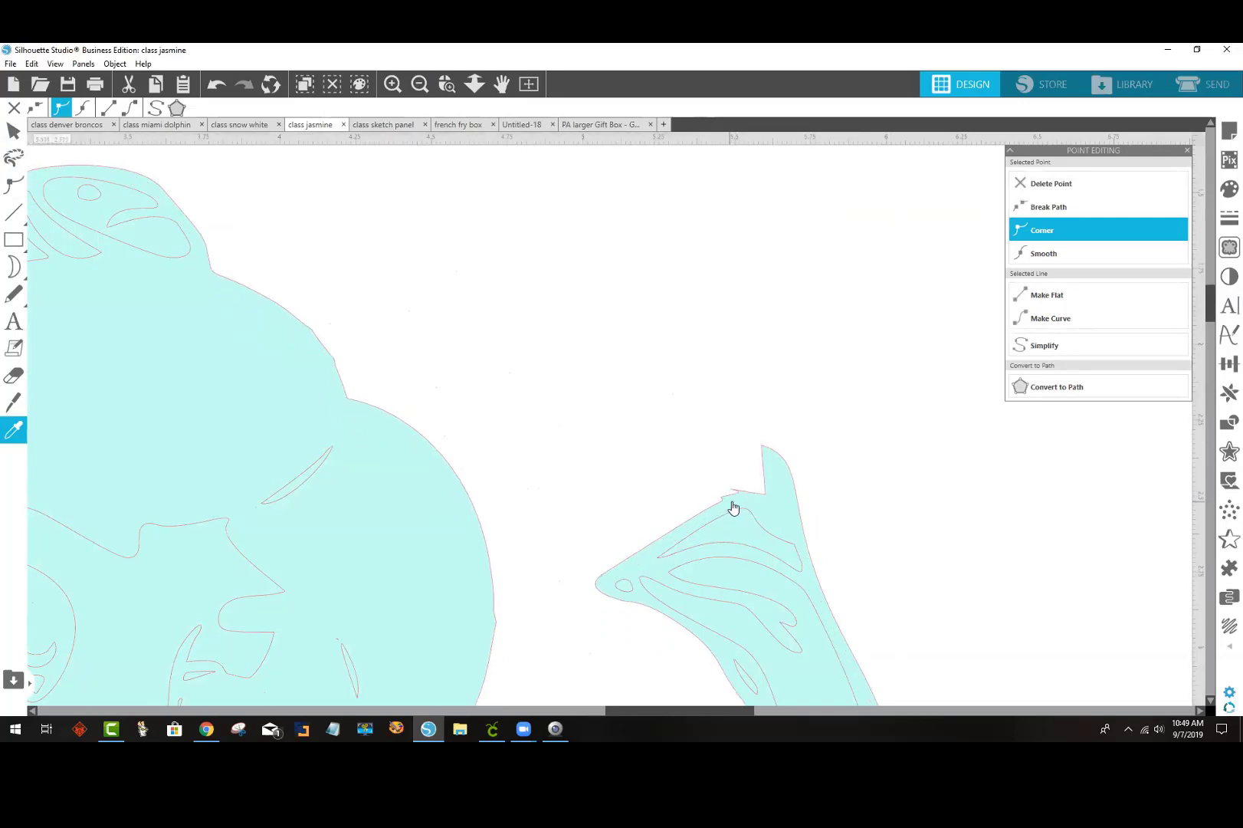
Step: Delete the two extra points along the top edge of the hand and the fingertip's peak point to smooth its contour
{"action": "double_click", "coordinate": [735, 497]}
{"action": "double_click", "coordinate": [734, 495]}
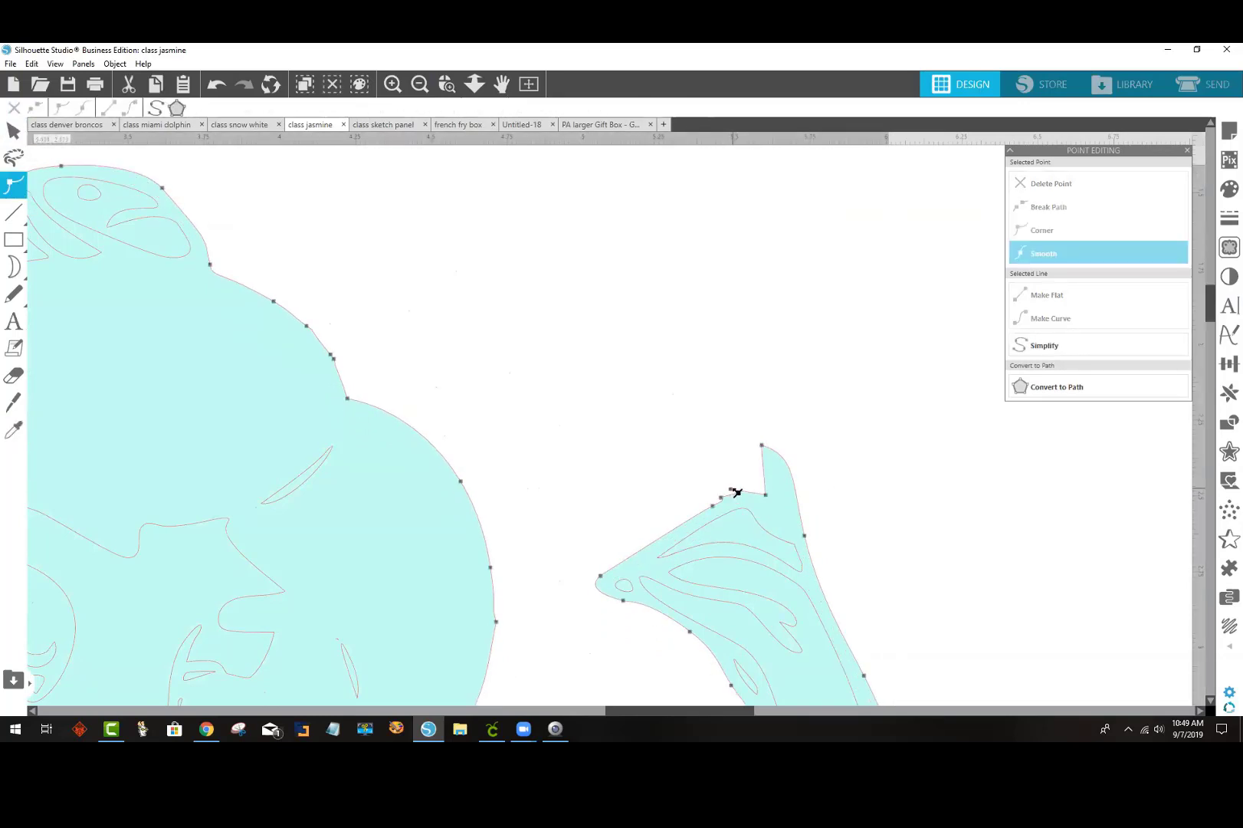
{"action": "left_click", "coordinate": [732, 491]}
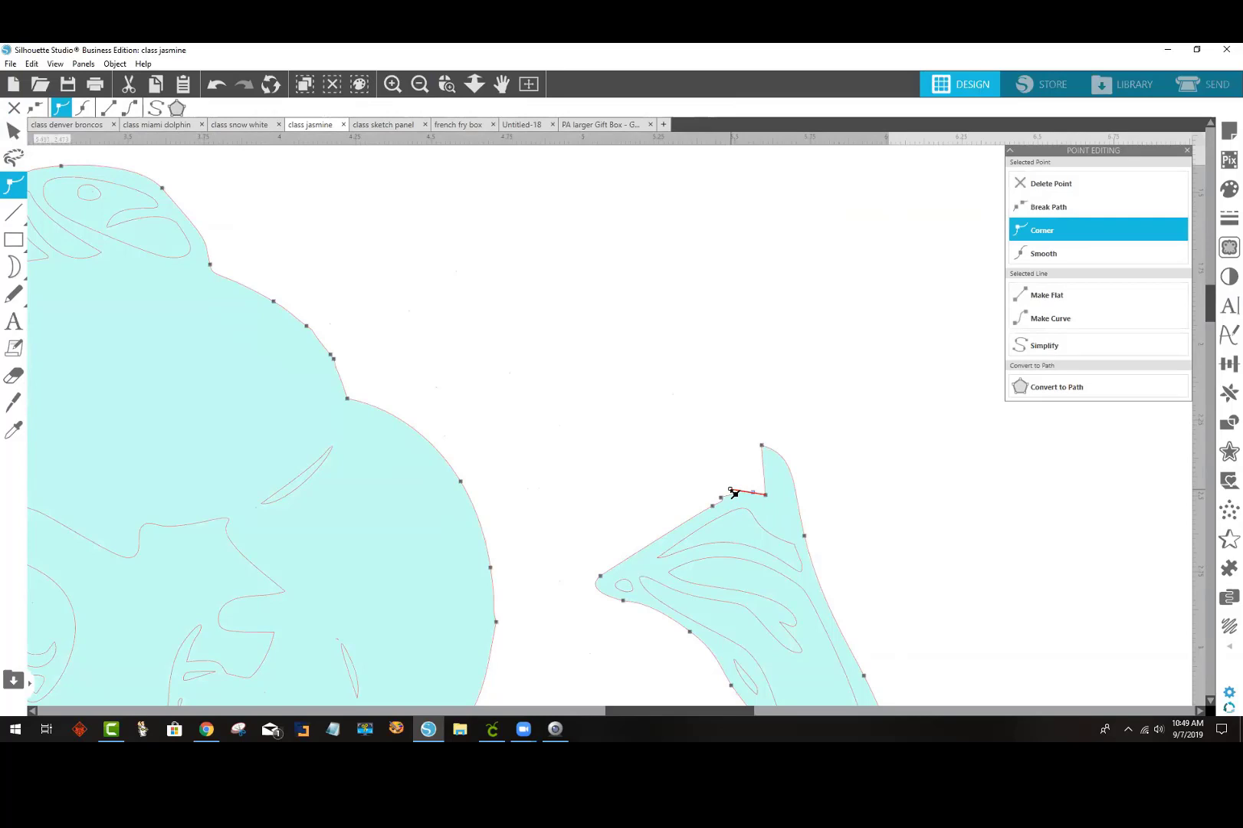
{"action": "key", "text": "Delete"}
{"action": "left_click", "coordinate": [724, 500]}
{"action": "key", "text": "Delete"}
{"action": "left_click", "coordinate": [764, 446]}
{"action": "key", "text": "Delete"}
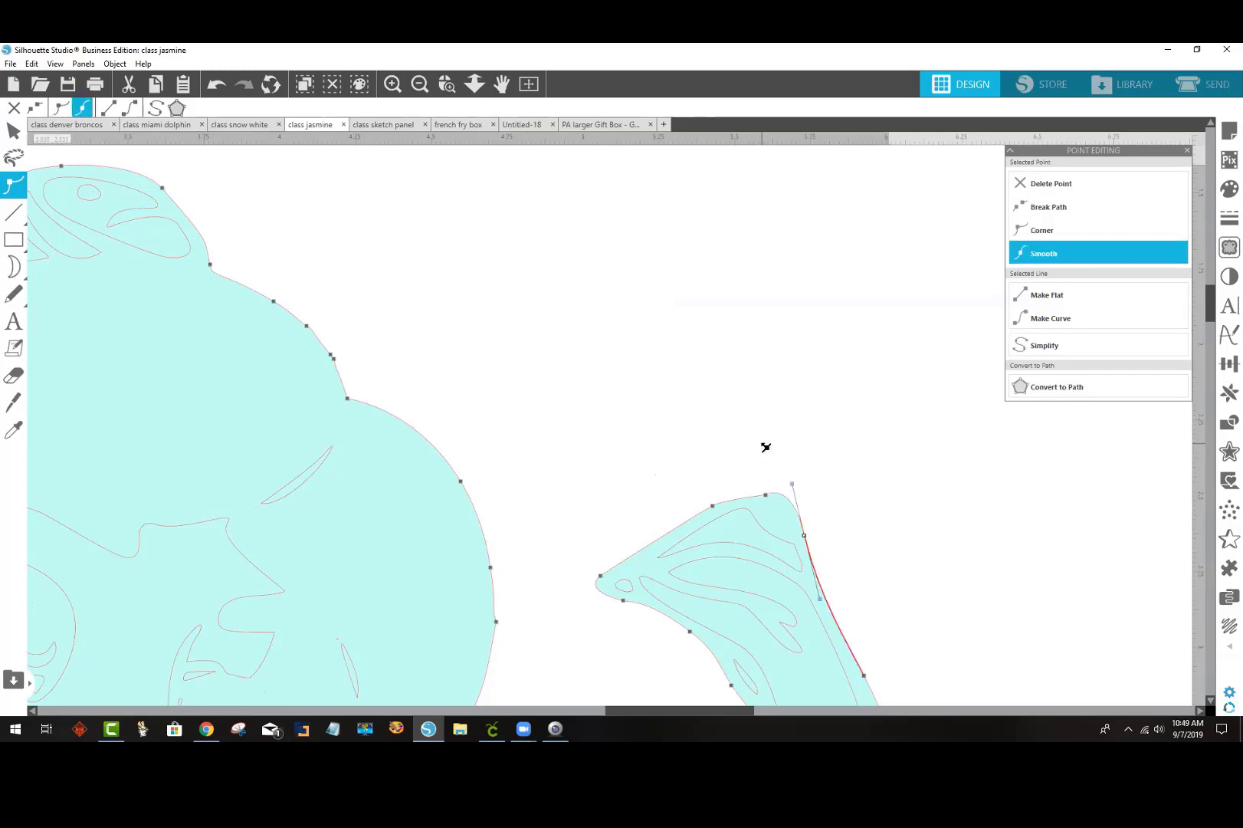
{"action": "left_click", "coordinate": [890, 480]}
{"action": "scroll", "coordinate": [885, 437], "scroll_direction": "down", "scroll_amount": 5}
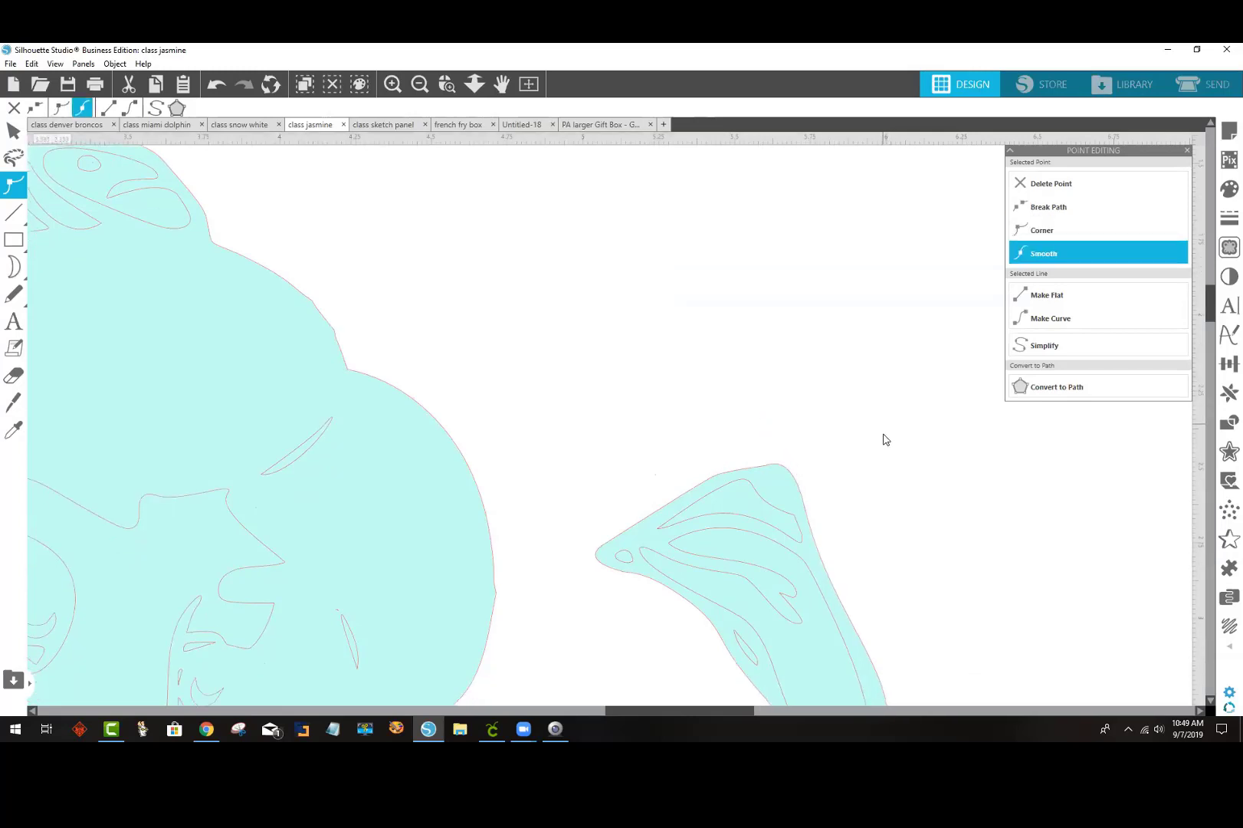
{"action": "scroll", "coordinate": [882, 451], "scroll_direction": "down", "scroll_amount": 1}
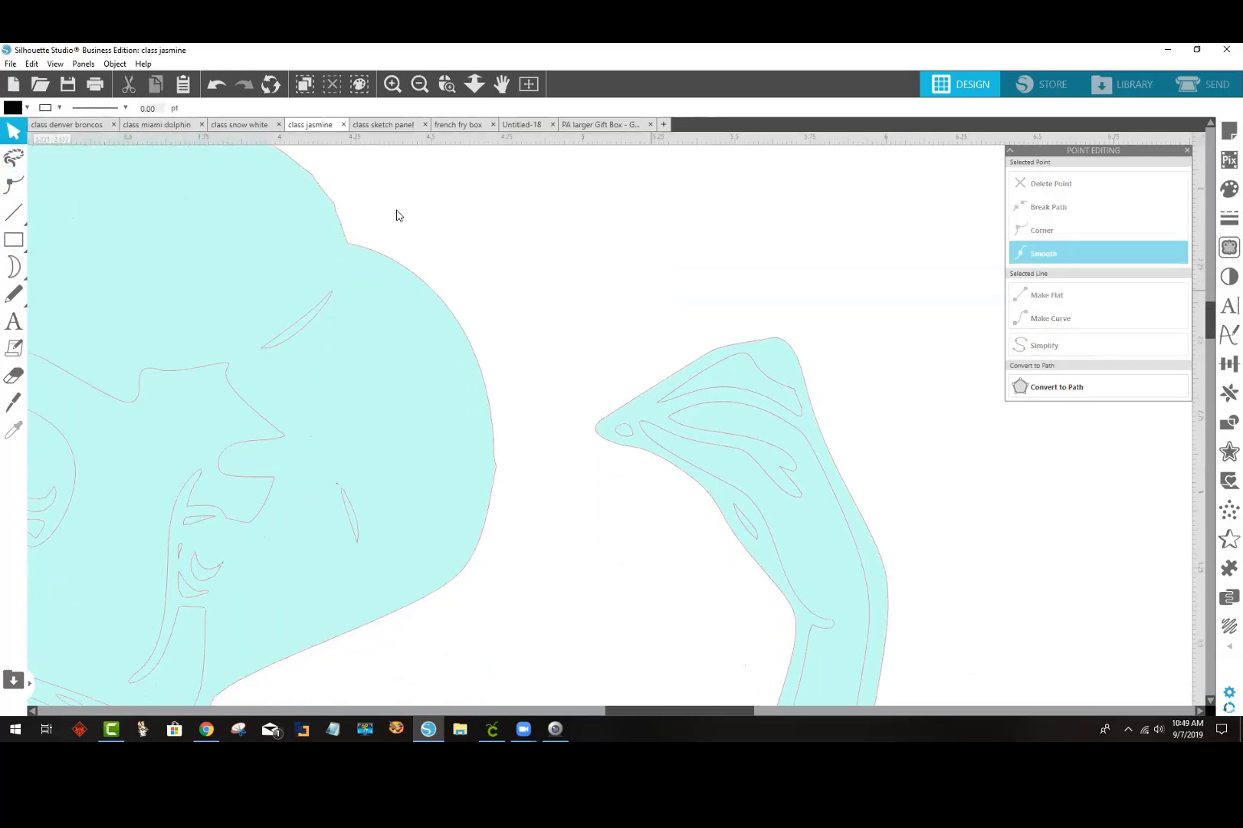
{"action": "left_click", "coordinate": [422, 84]}
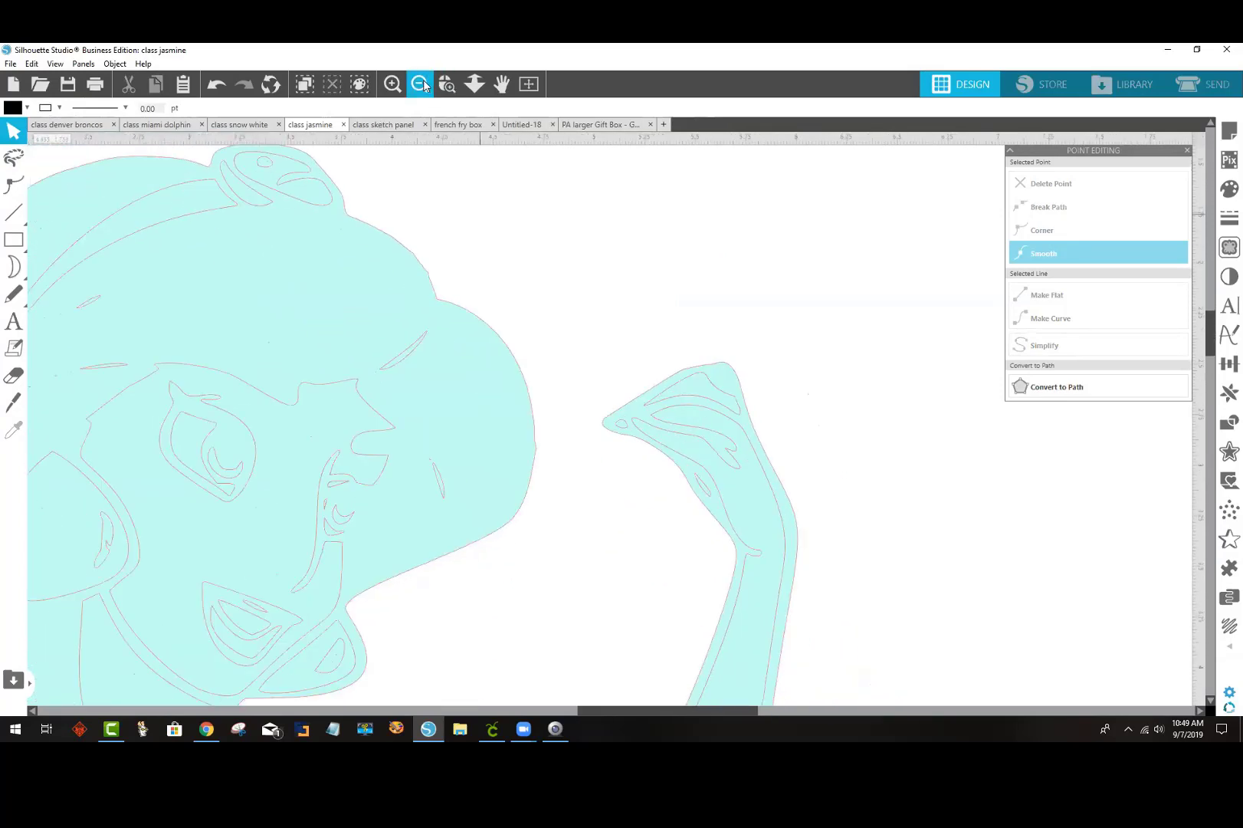
Step: Examine the whole filled Jasmine figure and the separate shapes it is made of
{"action": "left_click", "coordinate": [424, 85]}
{"action": "left_click", "coordinate": [423, 85]}
{"action": "left_click", "coordinate": [420, 84]}
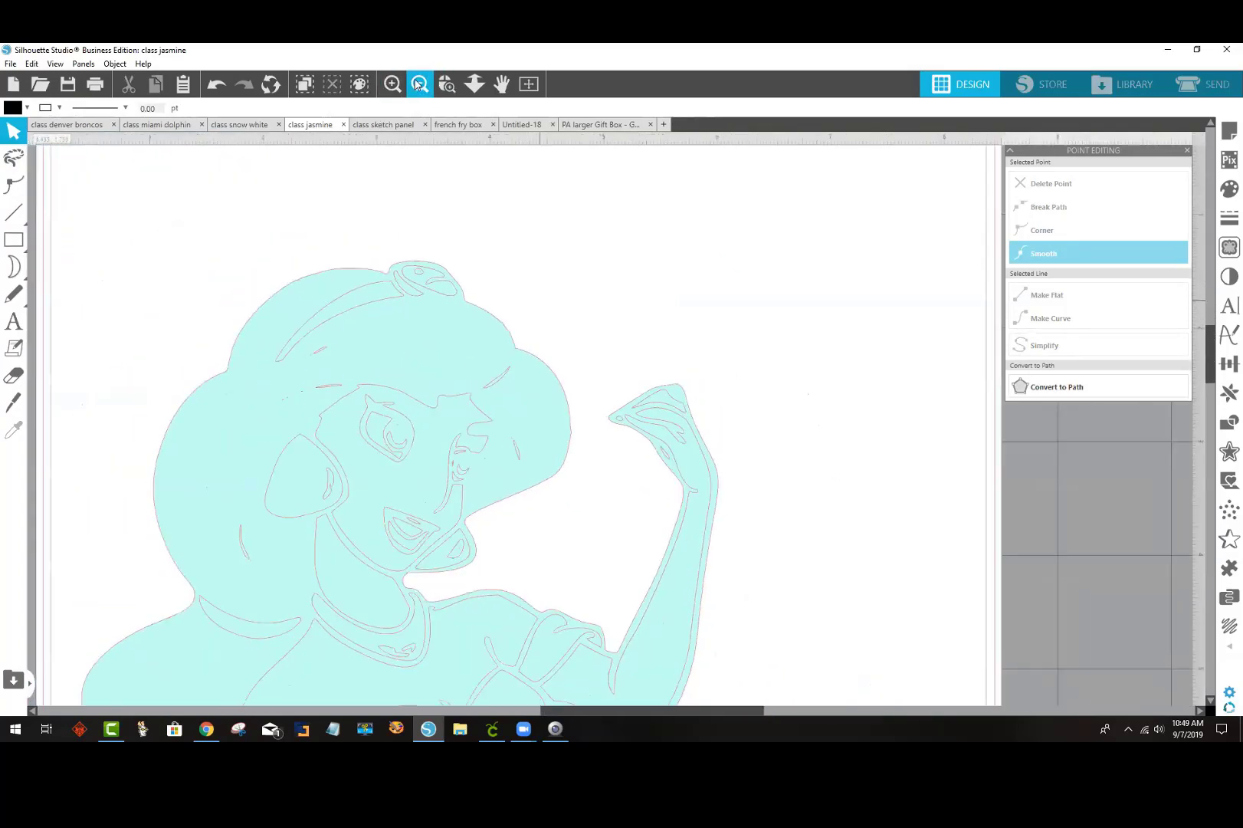
{"action": "left_click", "coordinate": [418, 84]}
{"action": "scroll", "coordinate": [745, 360], "scroll_direction": "down", "scroll_amount": 3}
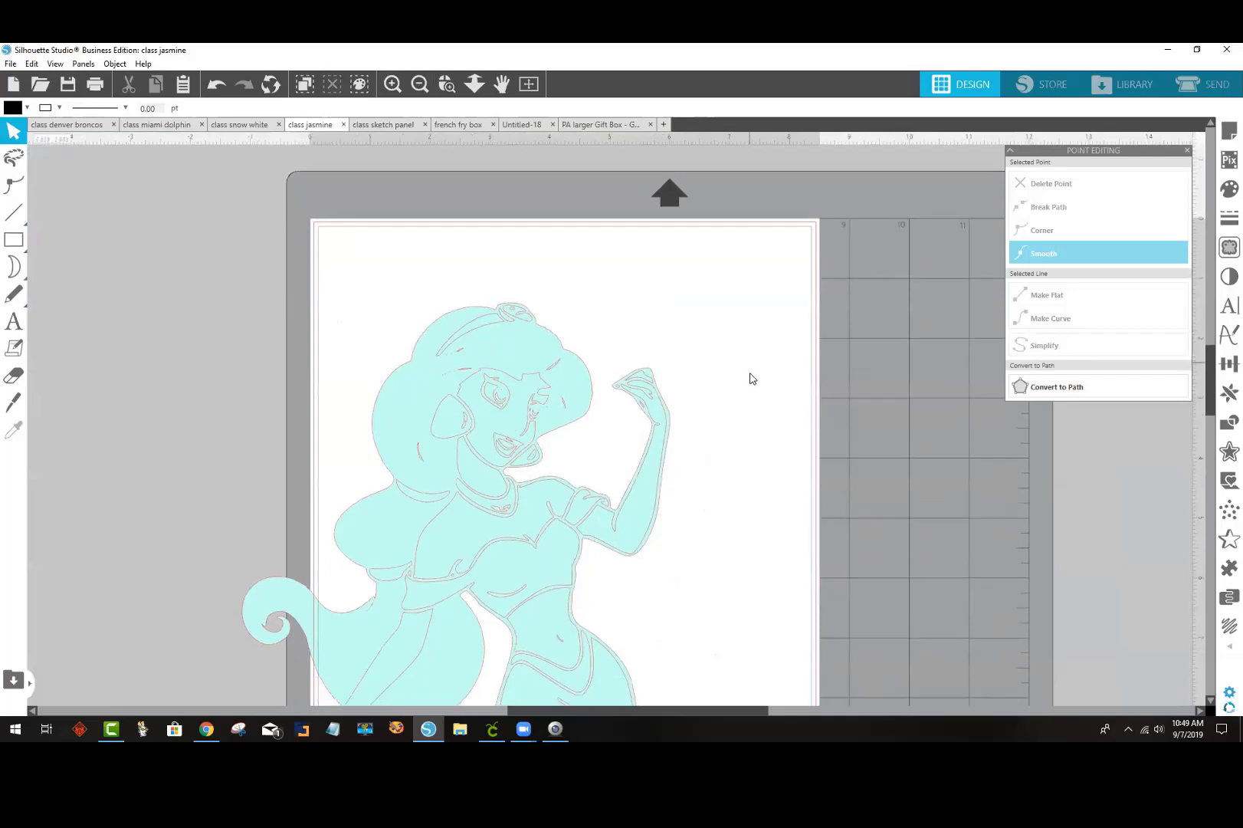
{"action": "scroll", "coordinate": [751, 379], "scroll_direction": "down", "scroll_amount": 2}
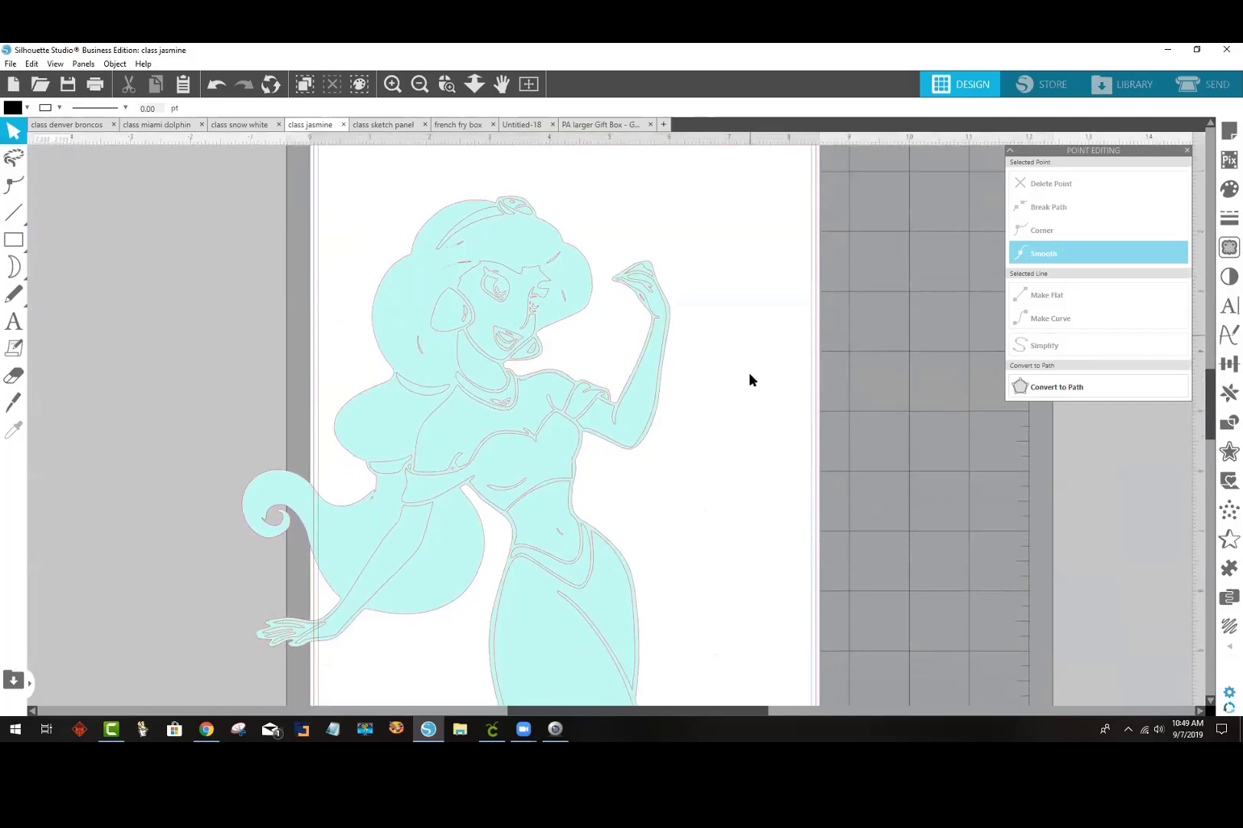
{"action": "left_click", "coordinate": [420, 84]}
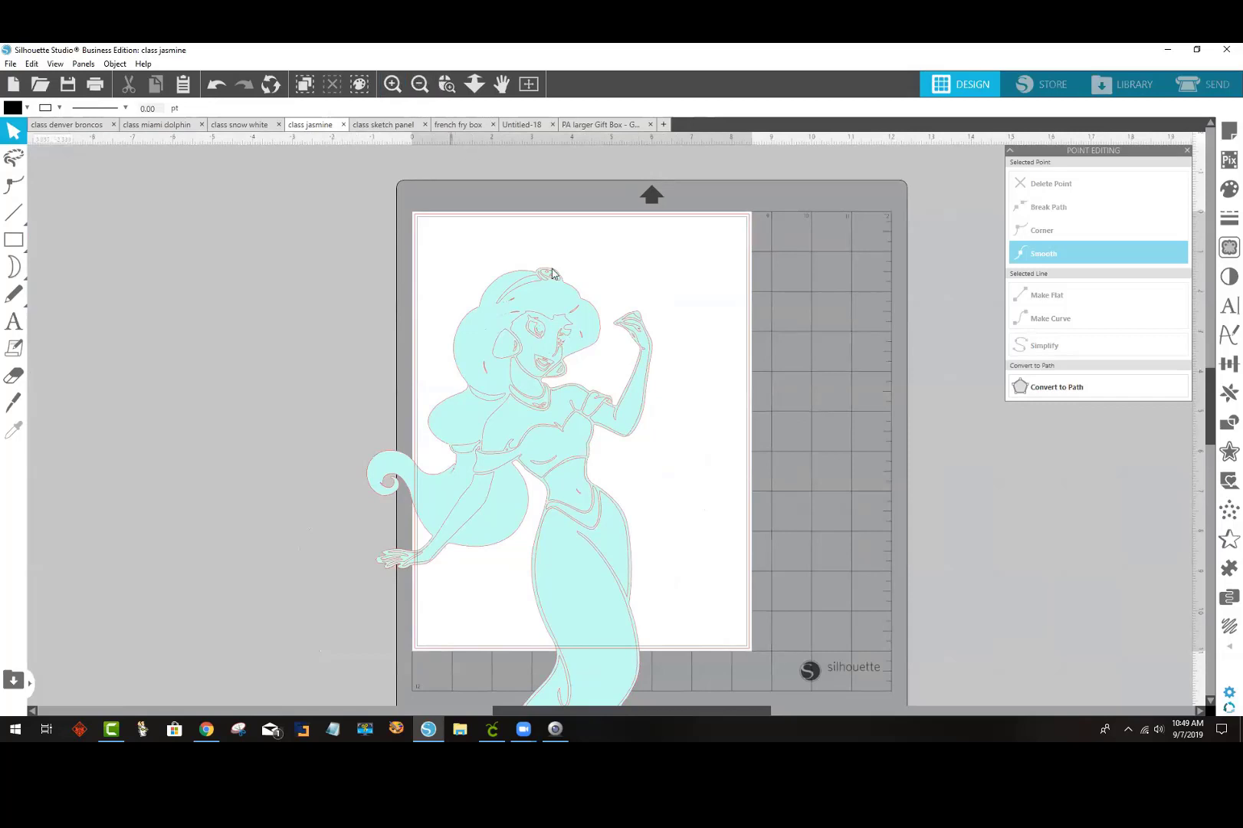
{"action": "key", "text": "ctrl+a"}
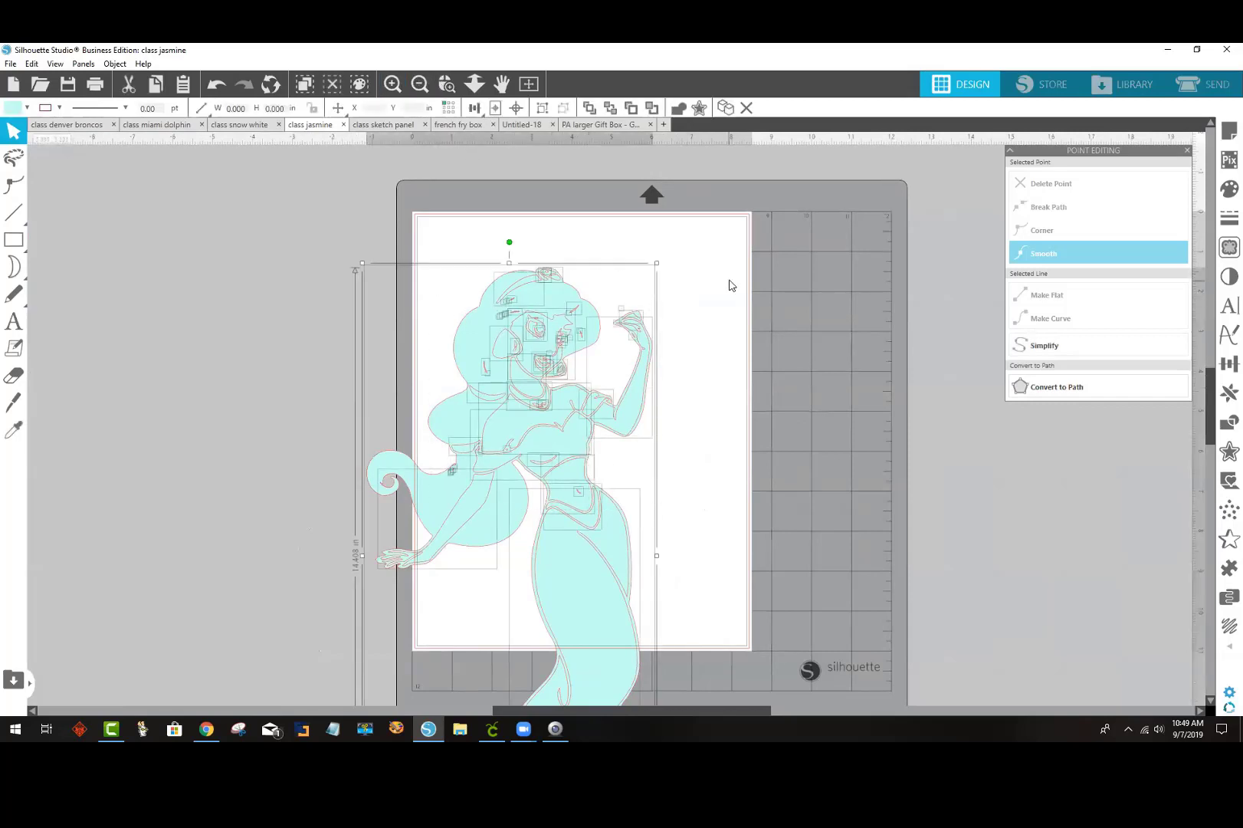
{"action": "left_click", "coordinate": [795, 276]}
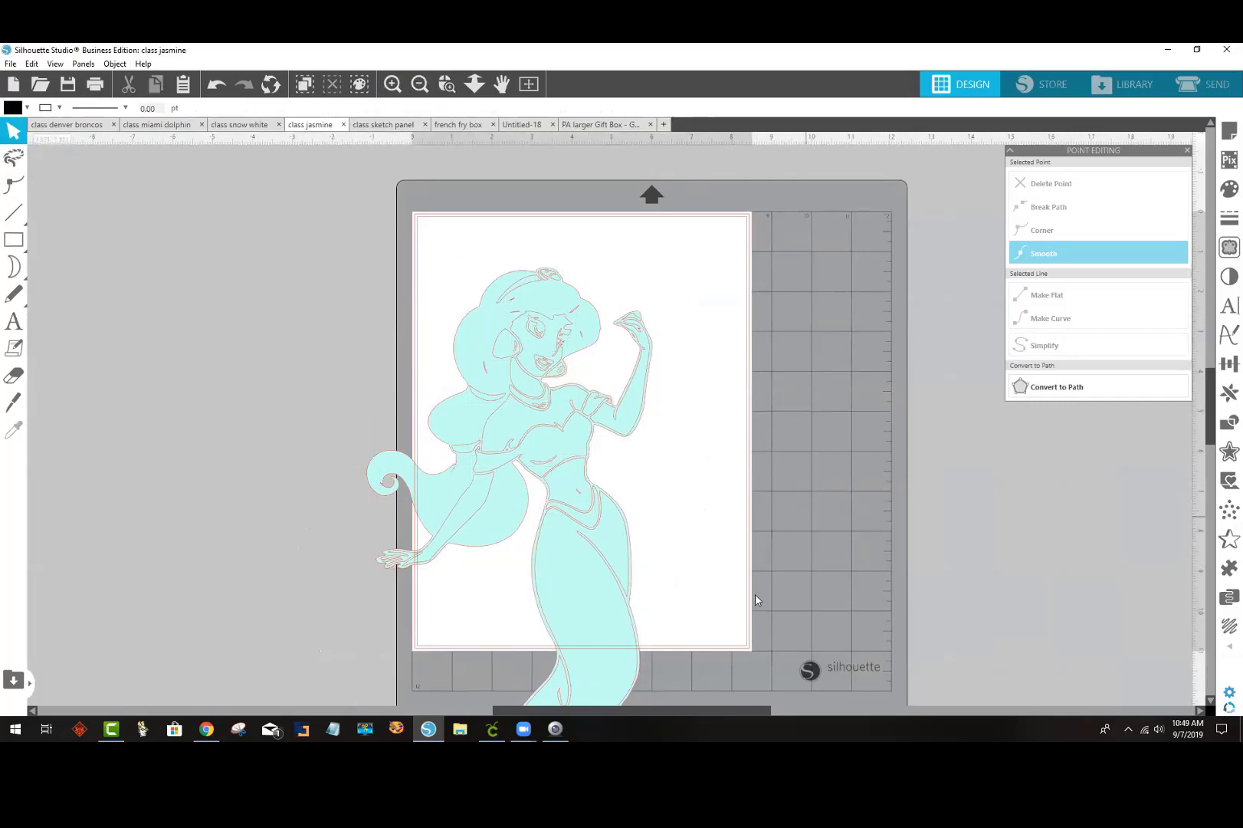
{"action": "scroll", "coordinate": [774, 631], "scroll_direction": "down", "scroll_amount": 3}
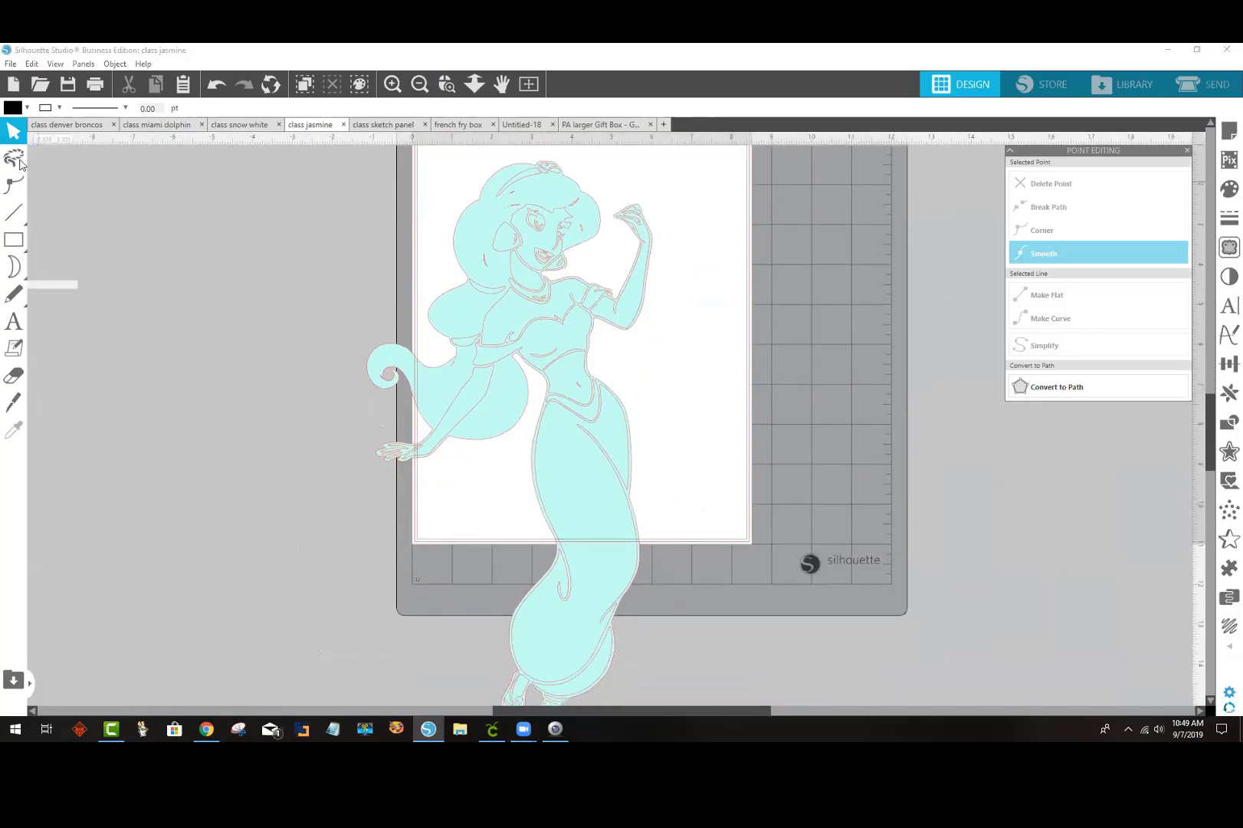
Step: Try to select the waistband inside the filled figure and give it its own fill colour
{"action": "left_click", "coordinate": [585, 421]}
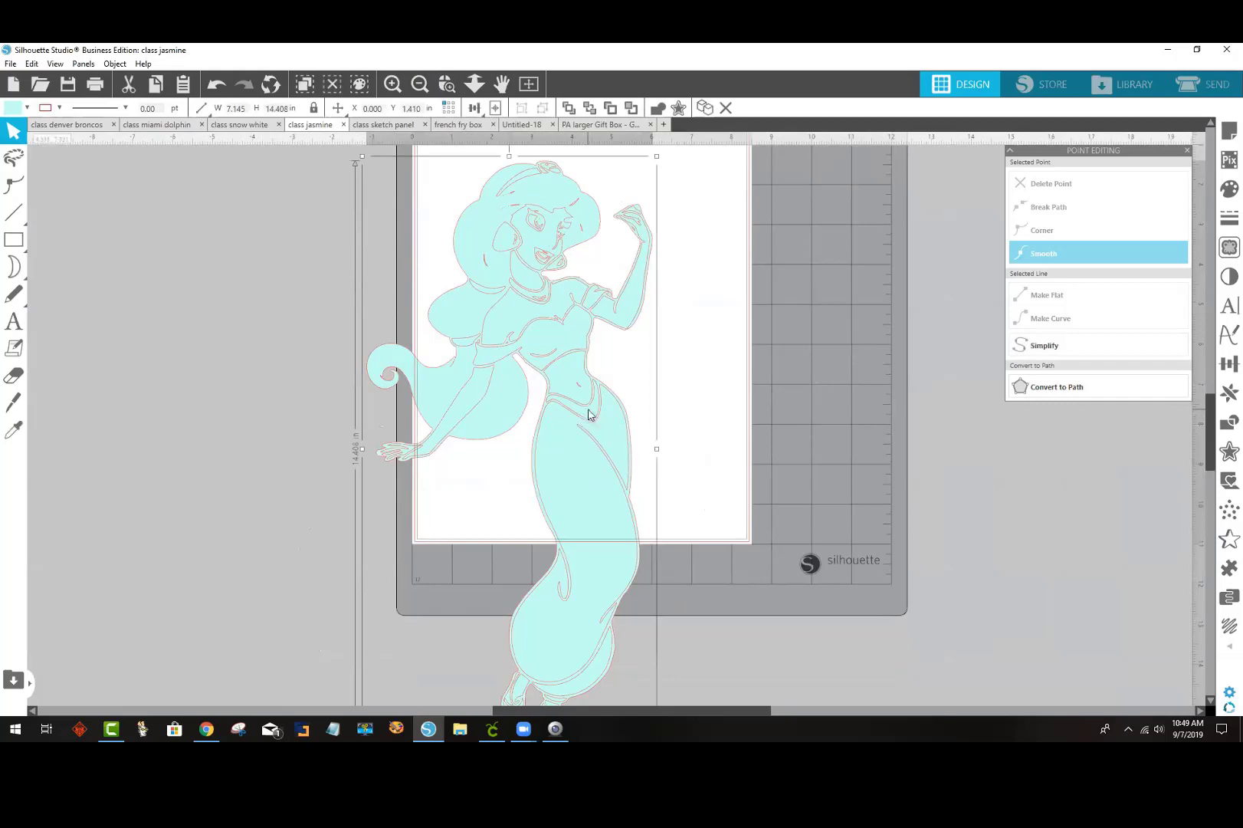
{"action": "left_click", "coordinate": [589, 412]}
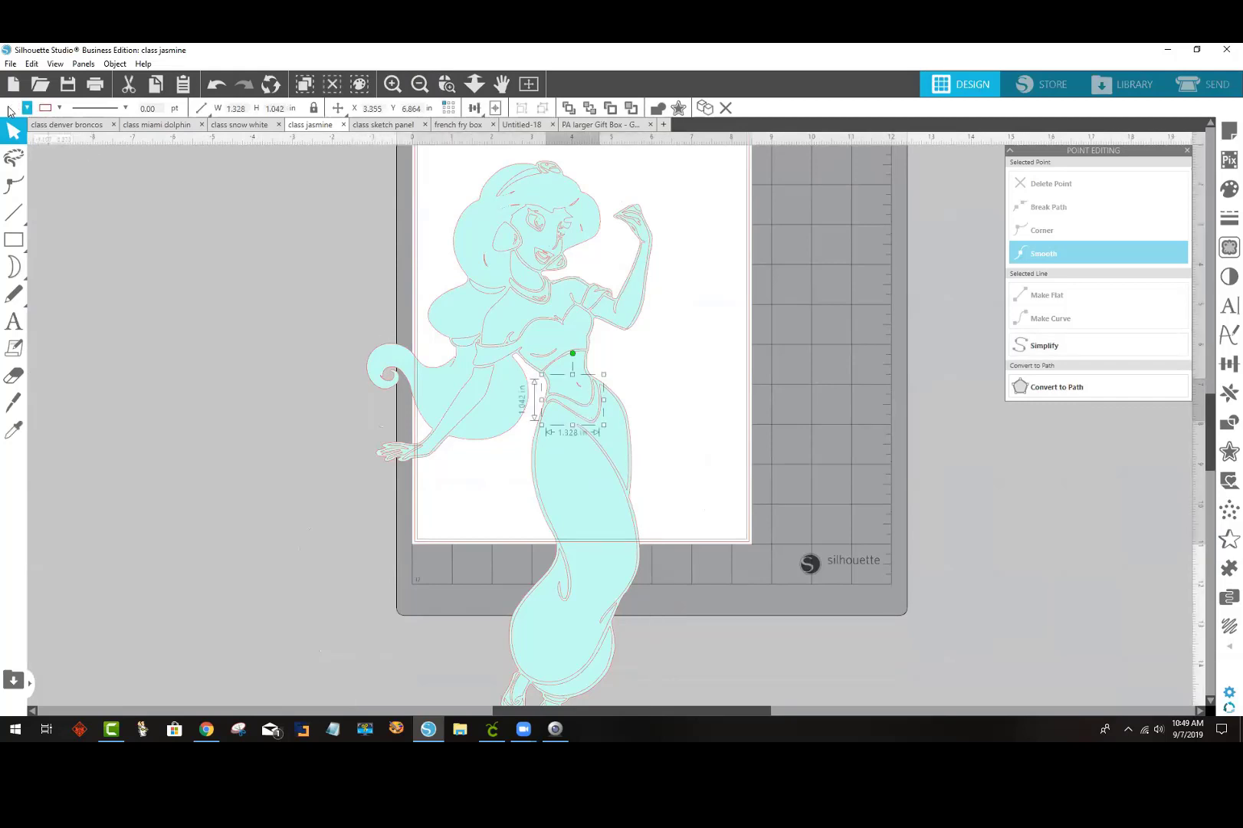
{"action": "left_click", "coordinate": [6, 111]}
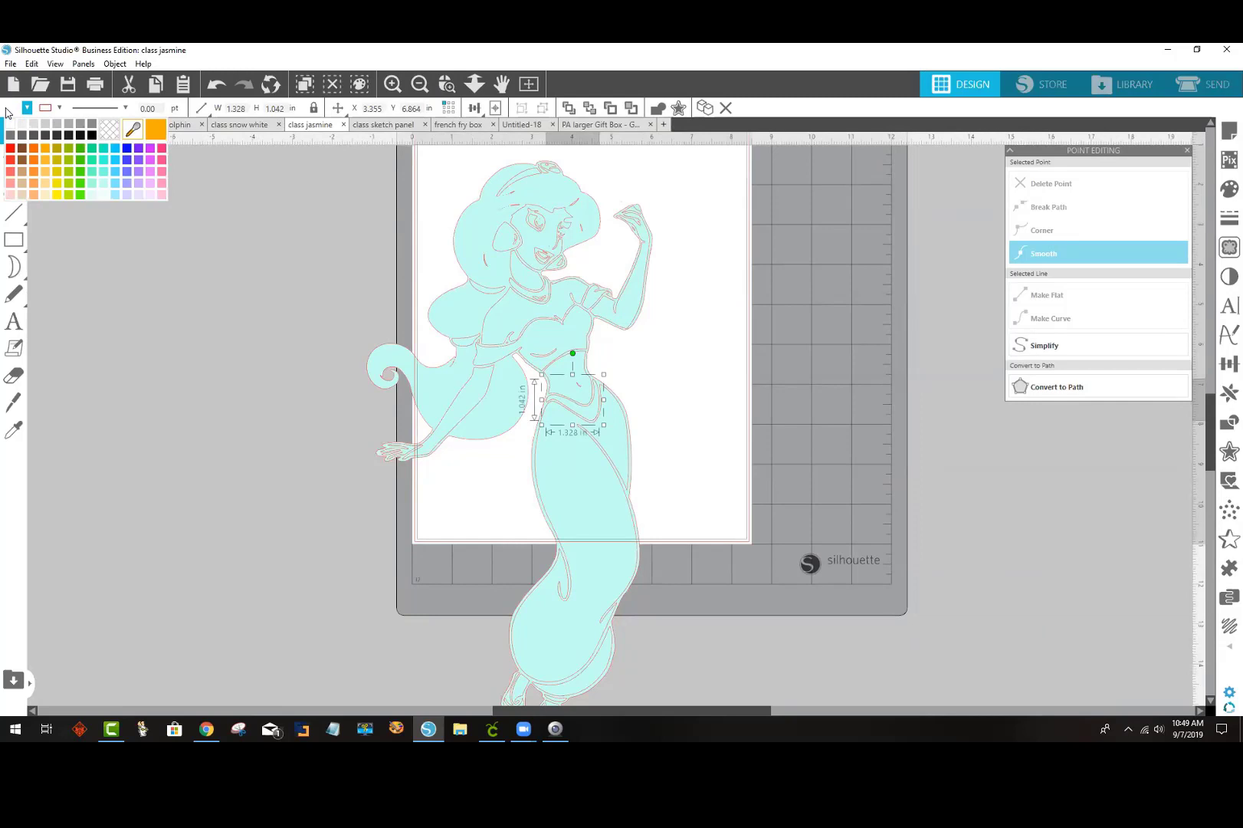
{"action": "left_click", "coordinate": [574, 416]}
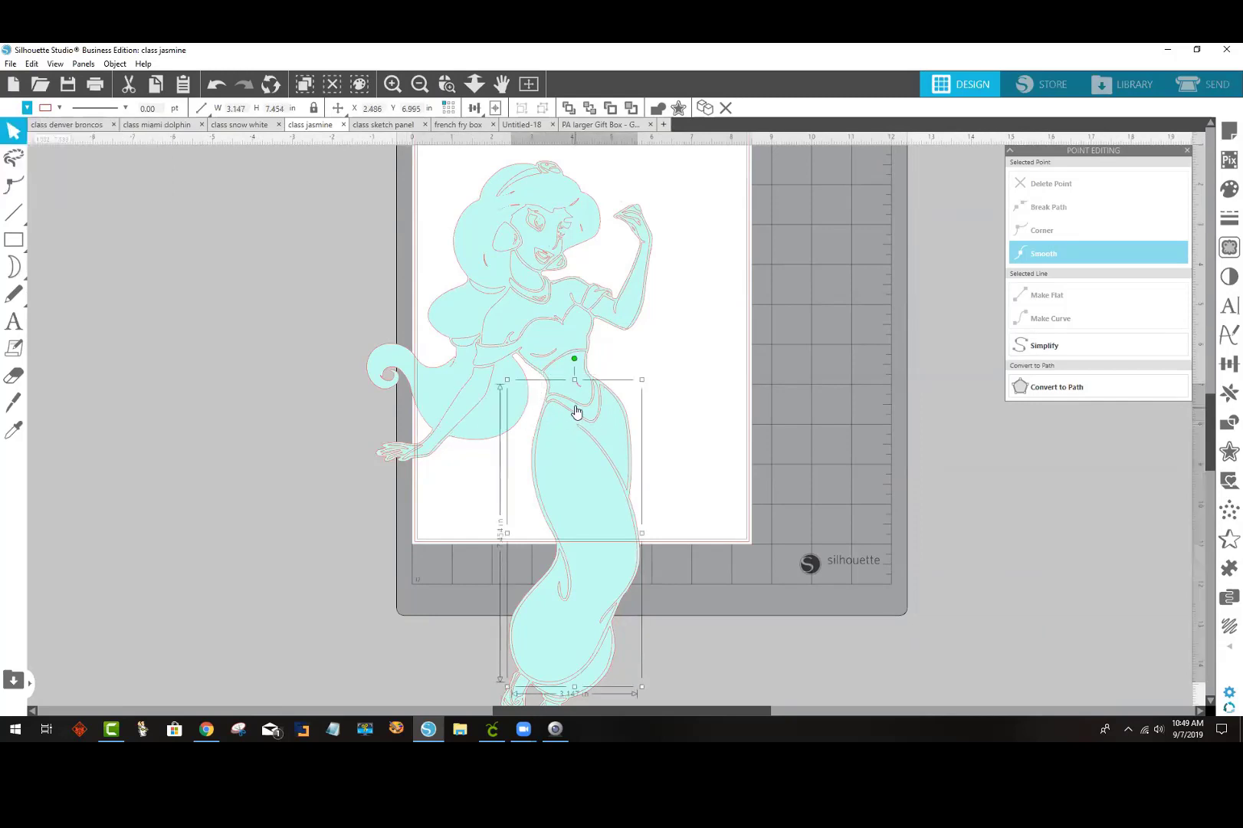
{"action": "left_click", "coordinate": [576, 411]}
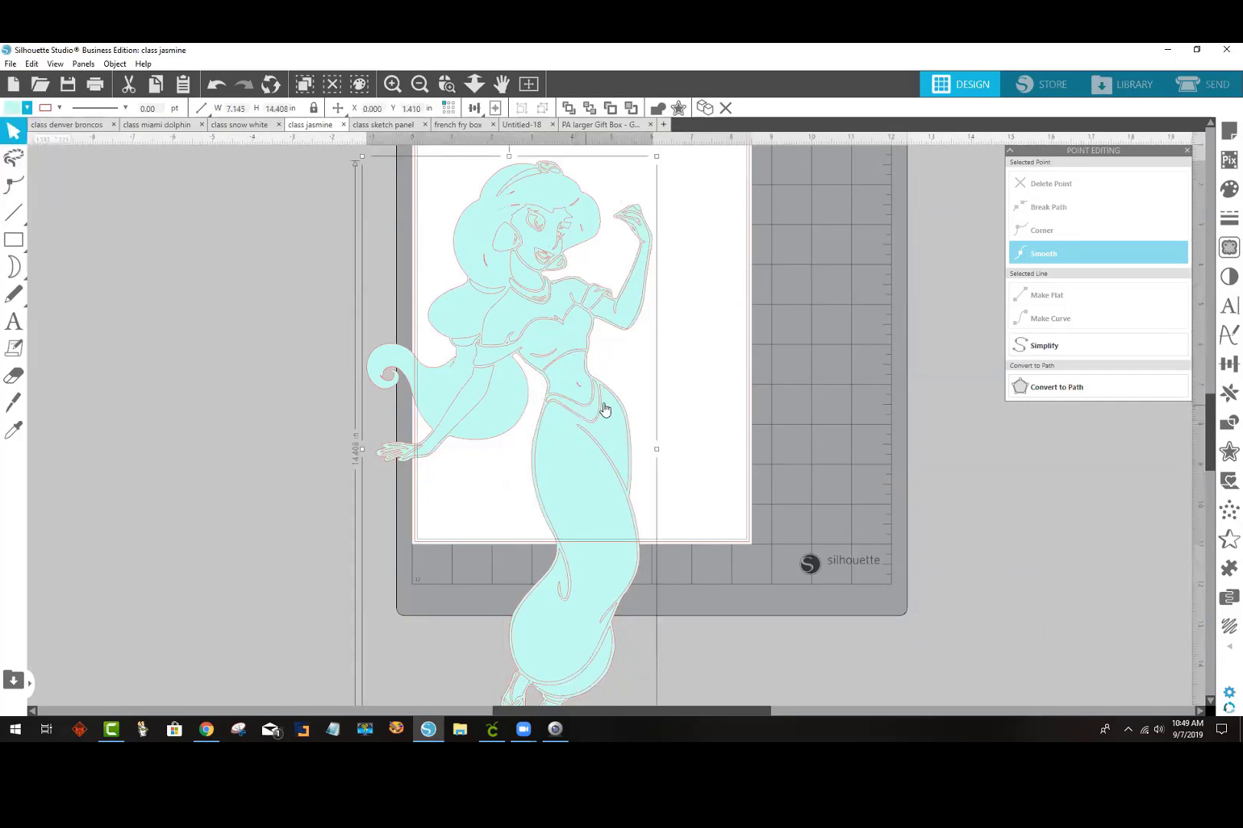
{"action": "left_click", "coordinate": [739, 374]}
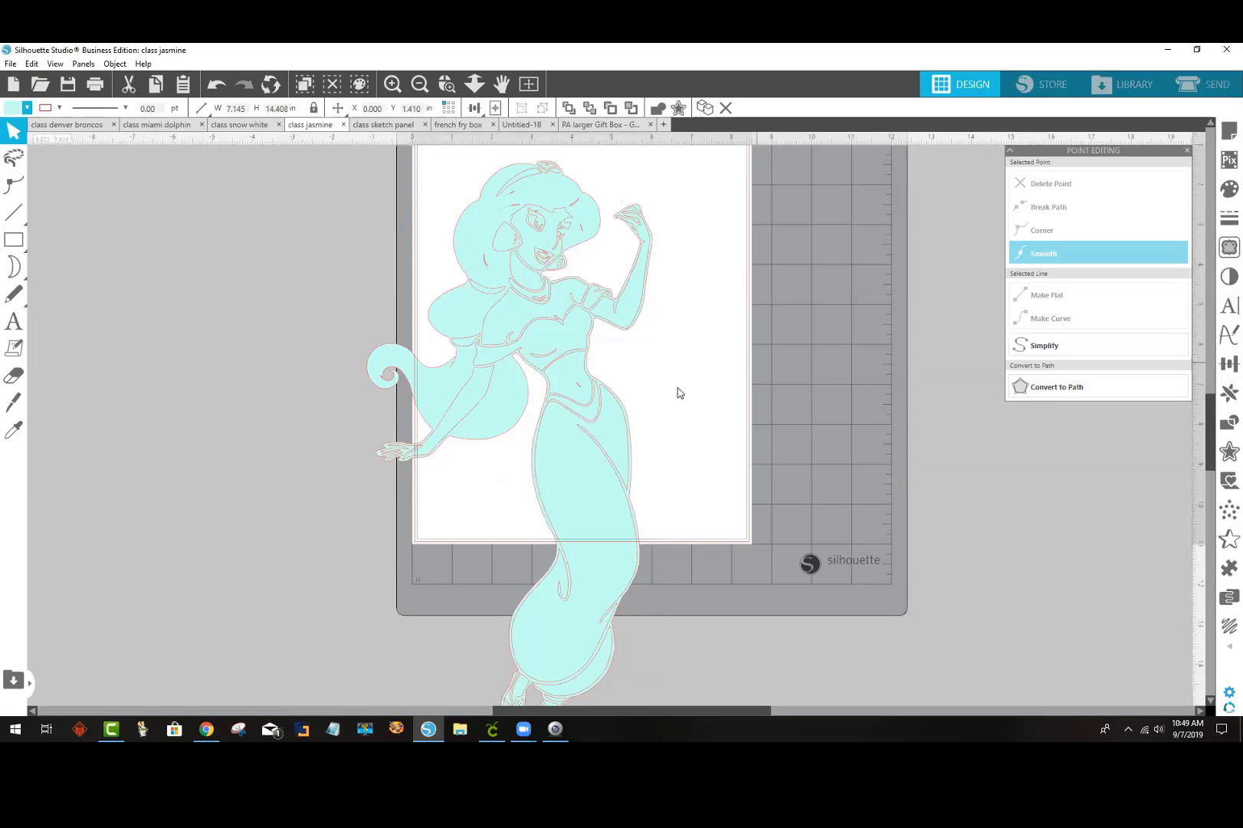
{"action": "left_click", "coordinate": [593, 424]}
{"action": "double_click", "coordinate": [592, 418]}
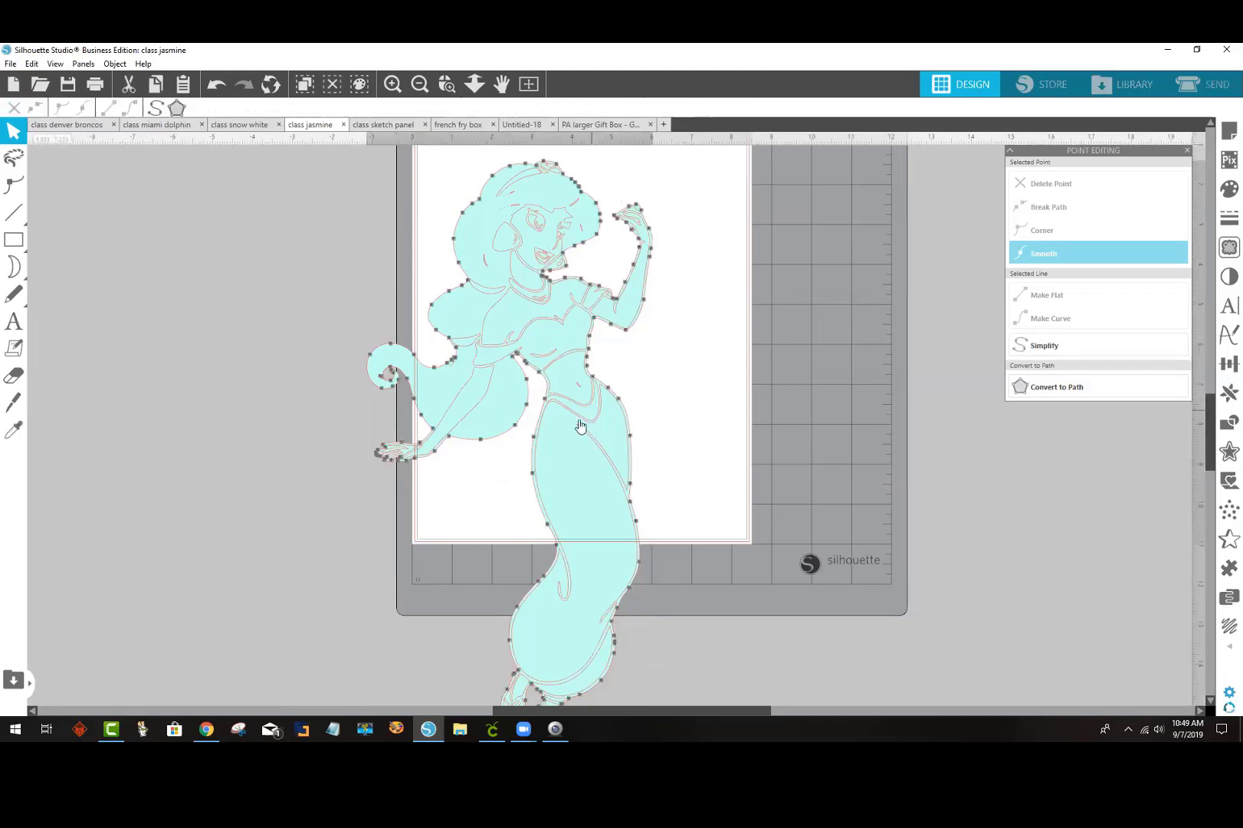
{"action": "left_click", "coordinate": [769, 416]}
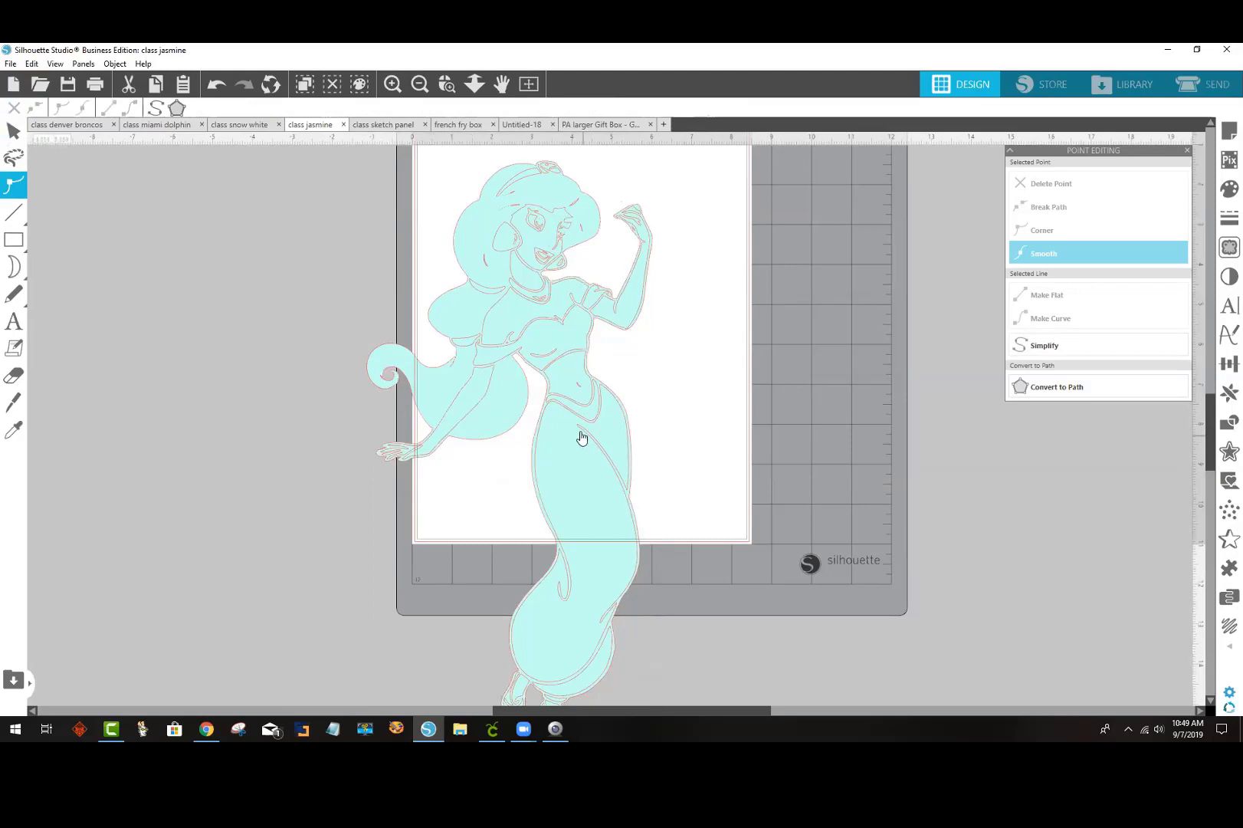
{"action": "left_click", "coordinate": [595, 426]}
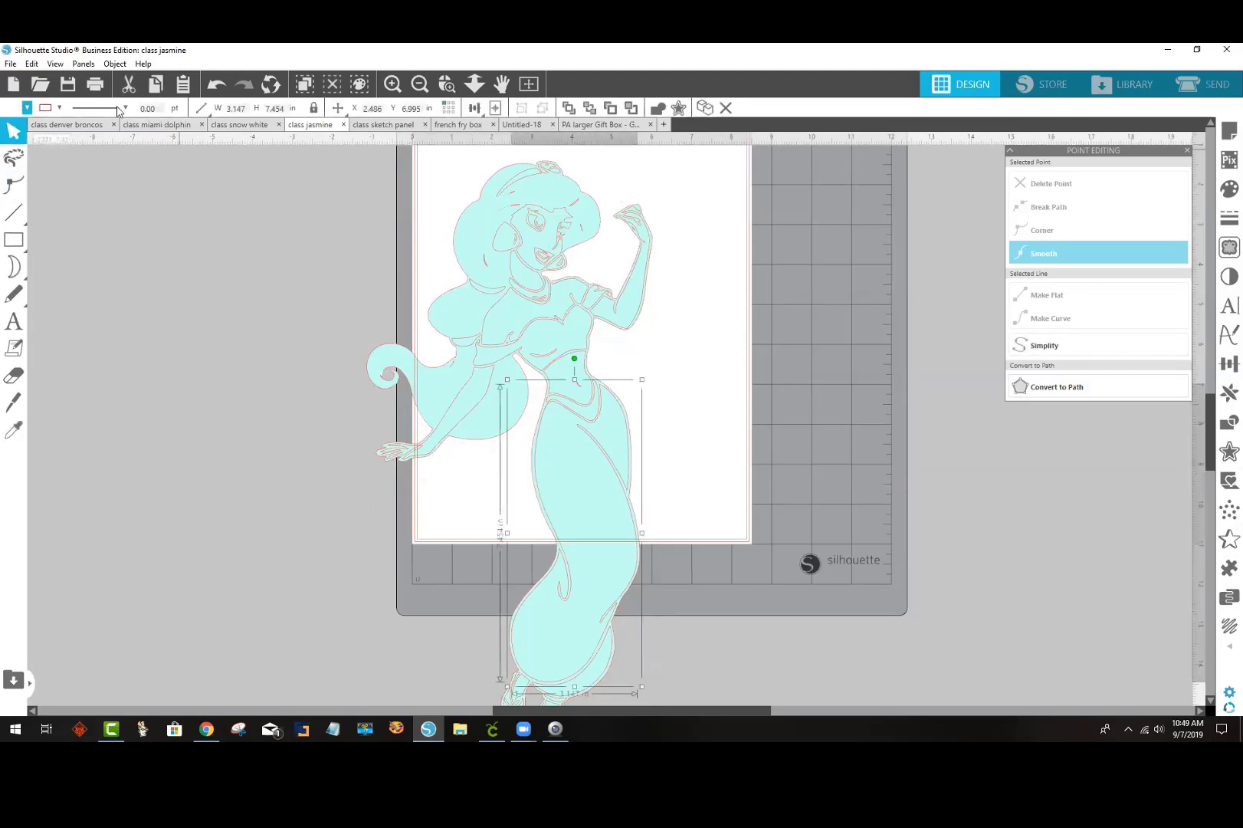
{"action": "left_click", "coordinate": [317, 248]}
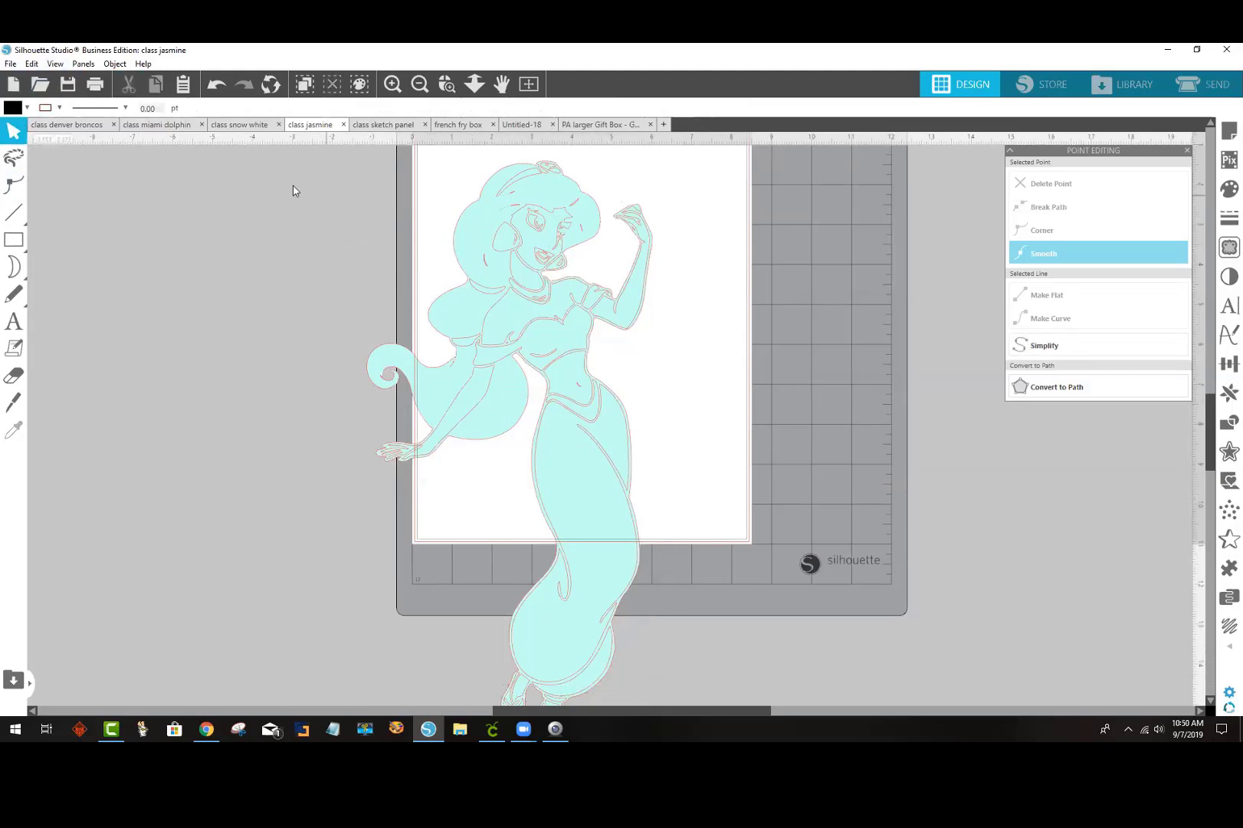
Step: Select all parts of the Jasmine figure and release their compound path
{"action": "left_click_drag", "start_coordinate": [259, 150], "coordinate": [757, 713]}
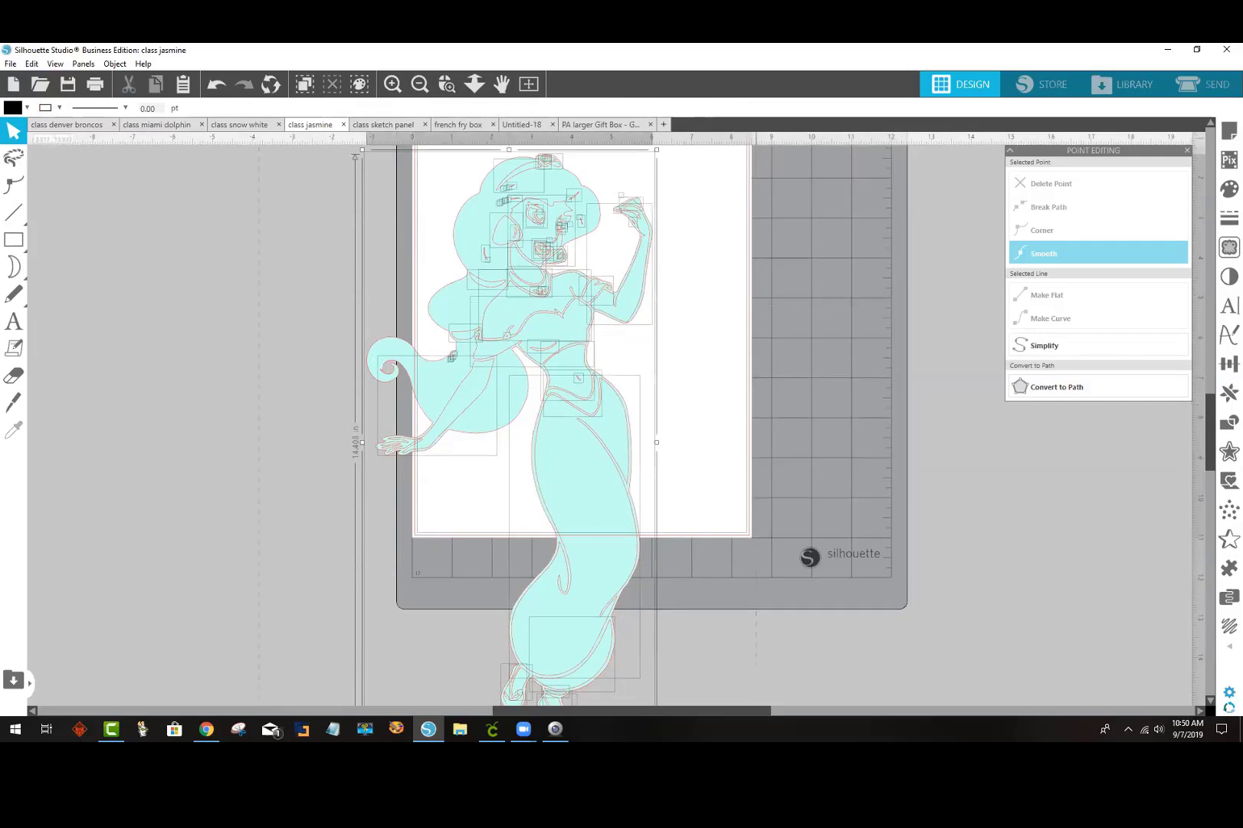
{"action": "left_click", "coordinate": [114, 65]}
{"action": "left_click", "coordinate": [152, 228]}
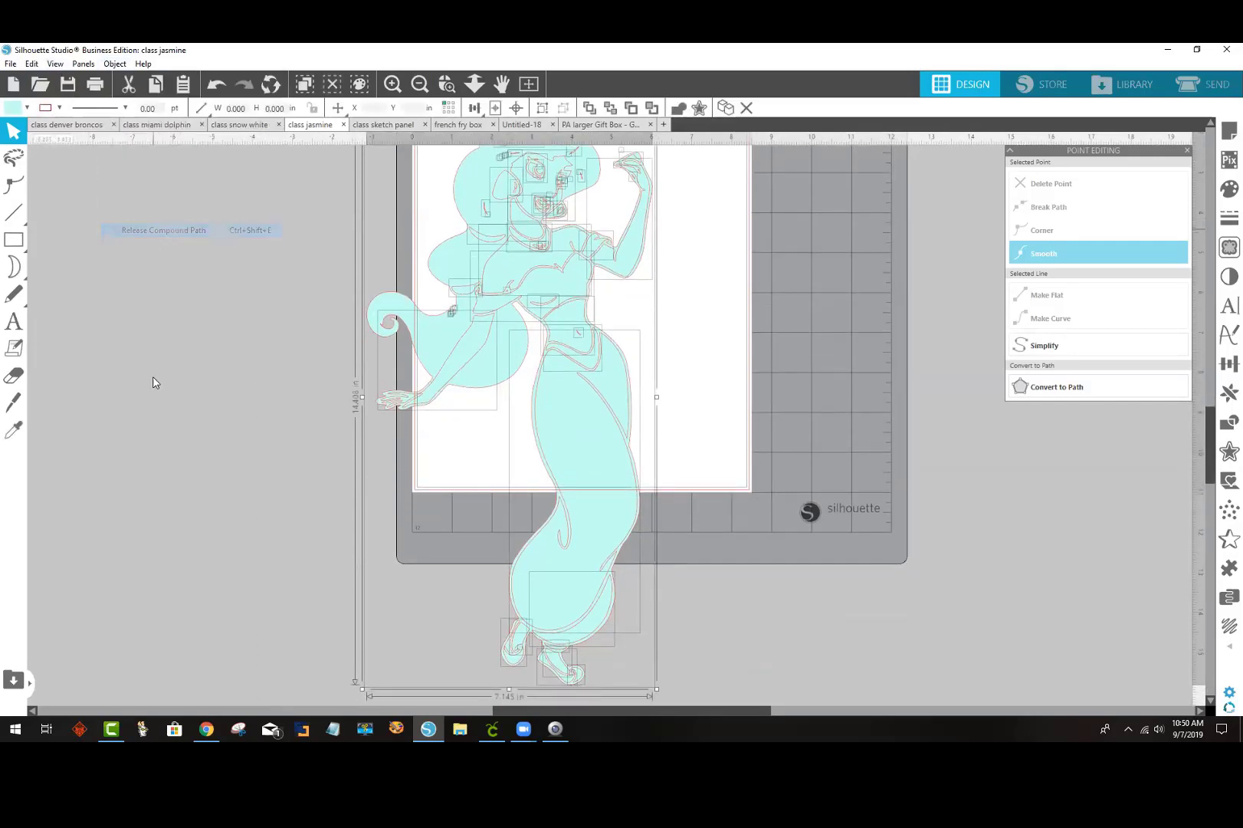
{"action": "scroll", "coordinate": [313, 430], "scroll_direction": "up", "scroll_amount": 2}
{"action": "left_click", "coordinate": [313, 430]}
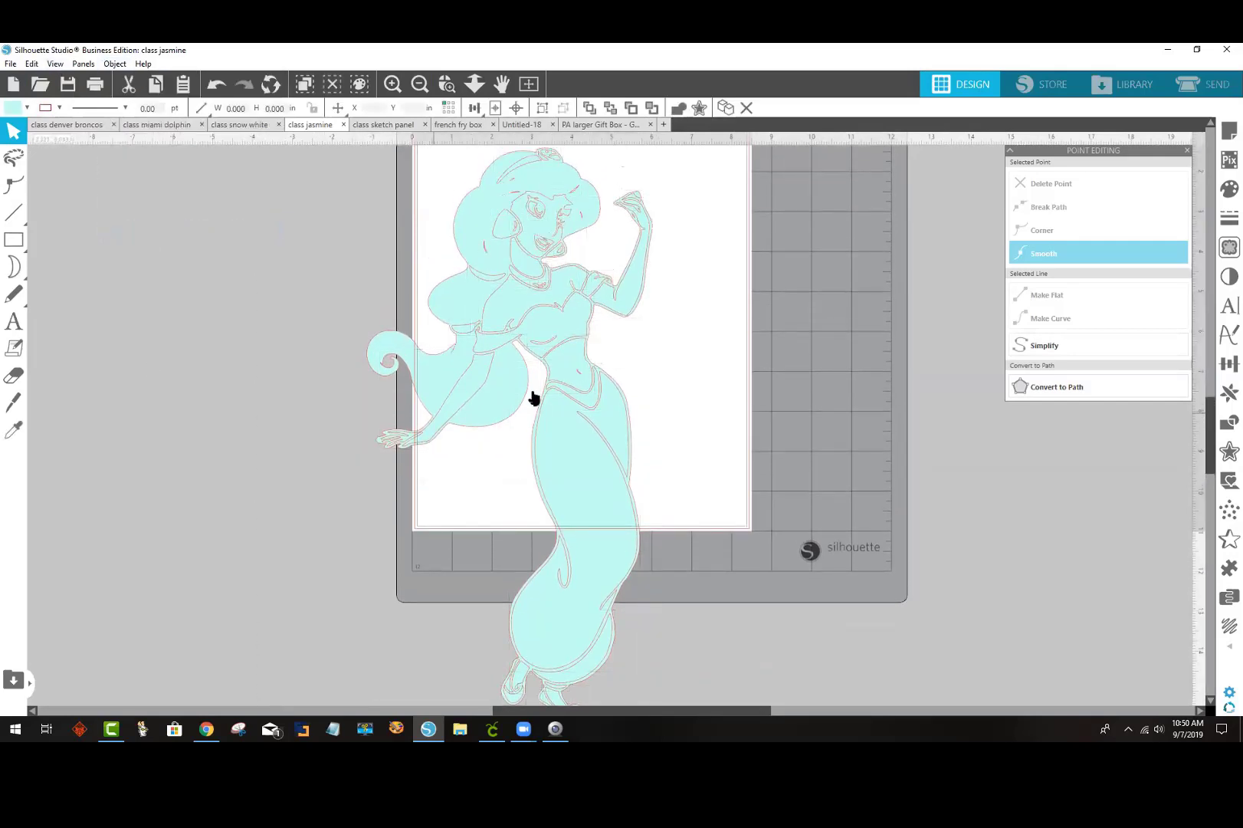
Step: Move the filled turquoise silhouette off the page, clear of the inner line details
{"action": "left_click", "coordinate": [570, 397]}
{"action": "double_click", "coordinate": [569, 397]}
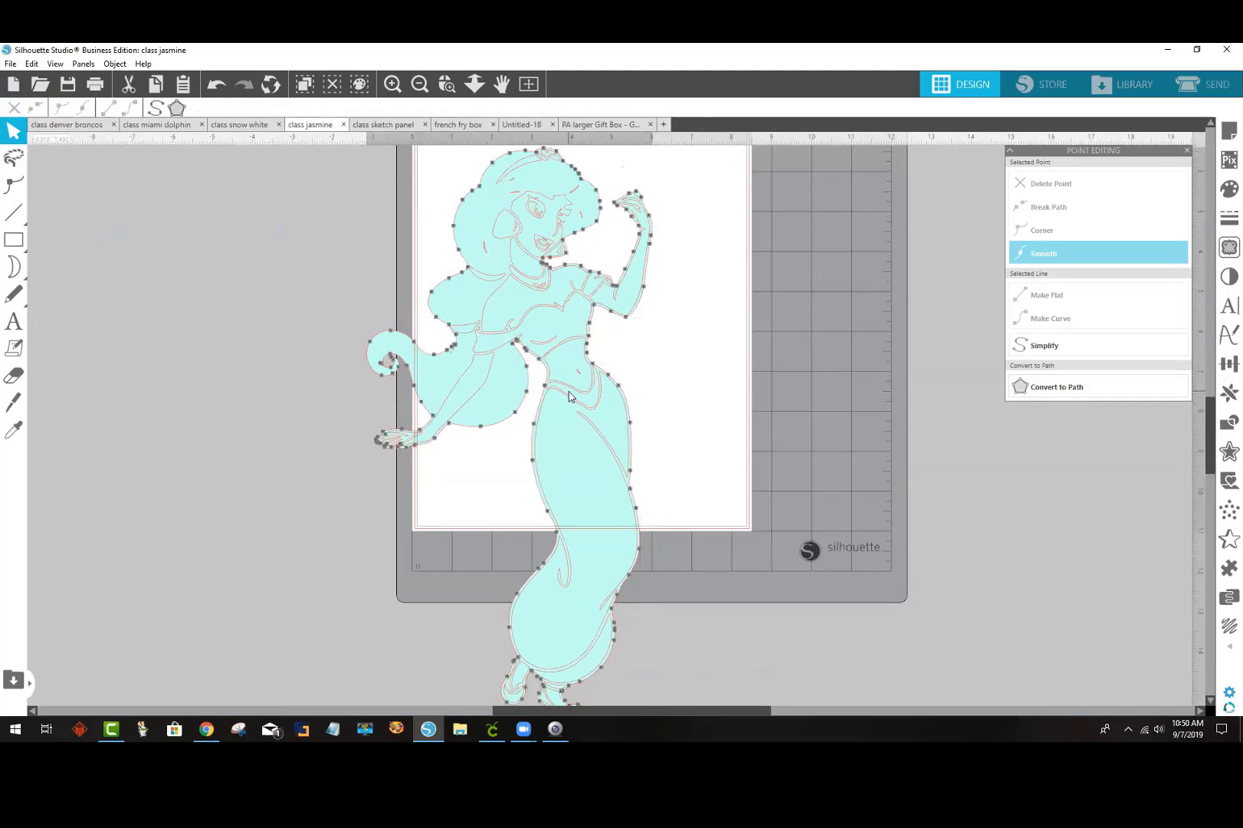
{"action": "left_click", "coordinate": [676, 381]}
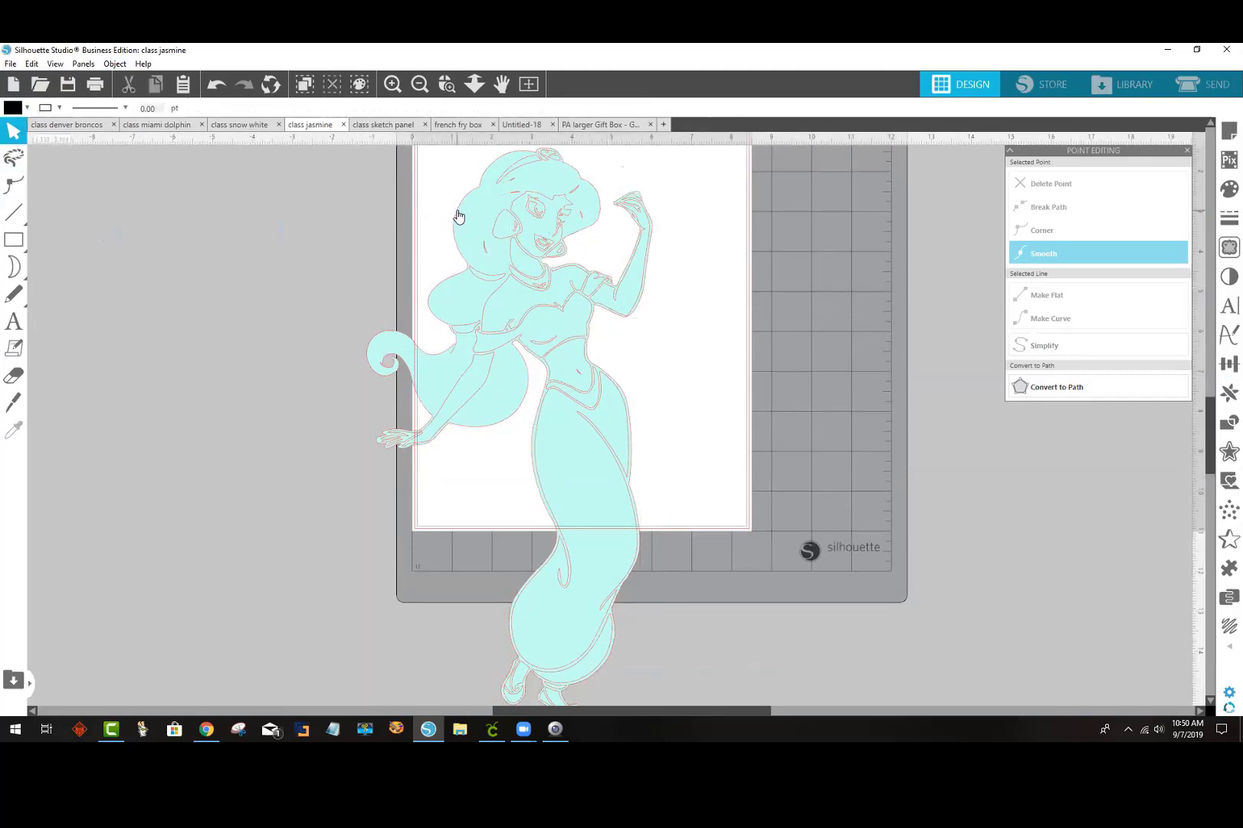
{"action": "mouse_move", "coordinate": [451, 213]}
{"action": "left_mouse_down"}
{"action": "mouse_move", "coordinate": [296, 231]}
{"action": "mouse_move", "coordinate": [166, 229]}
{"action": "mouse_move", "coordinate": [117, 211]}
{"action": "left_mouse_up"}
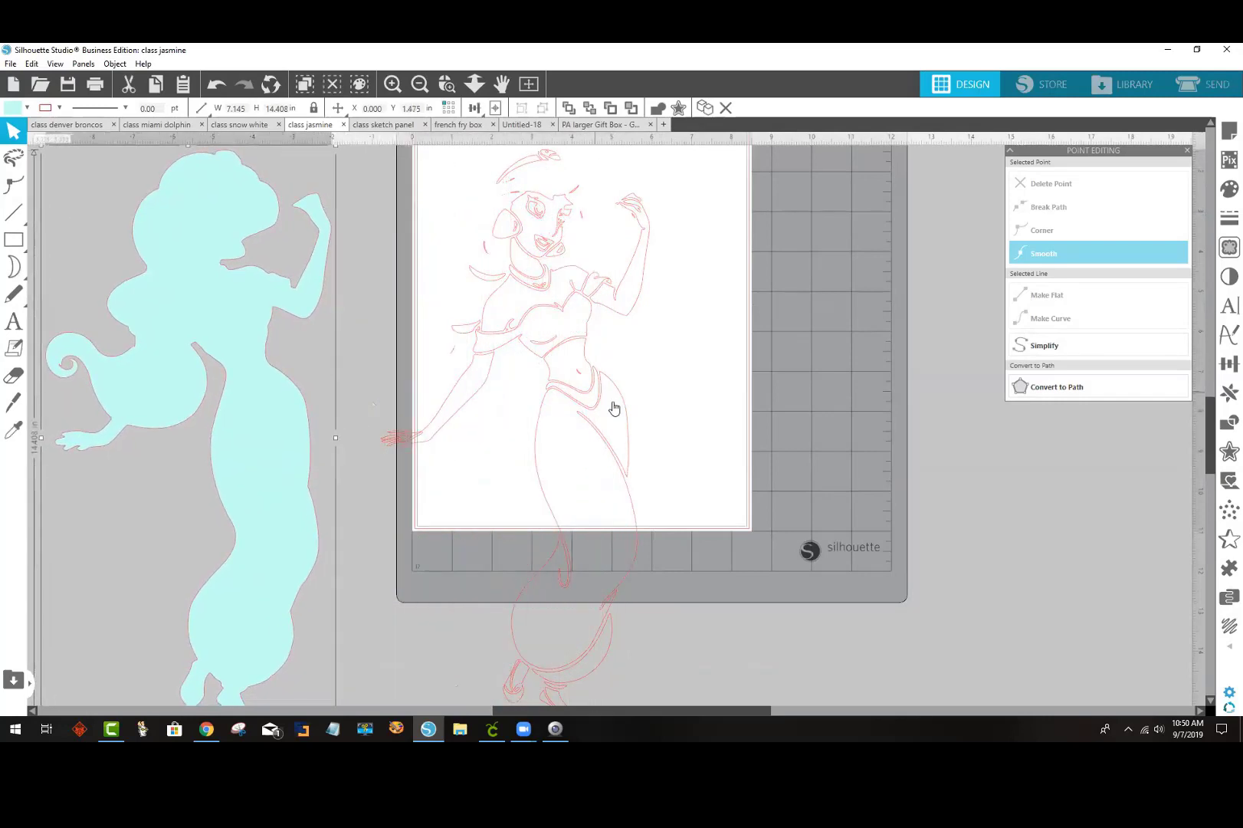
Step: Fill the waistband shape with bright blue and open its points to check which shape is coloured
{"action": "left_click", "coordinate": [582, 398]}
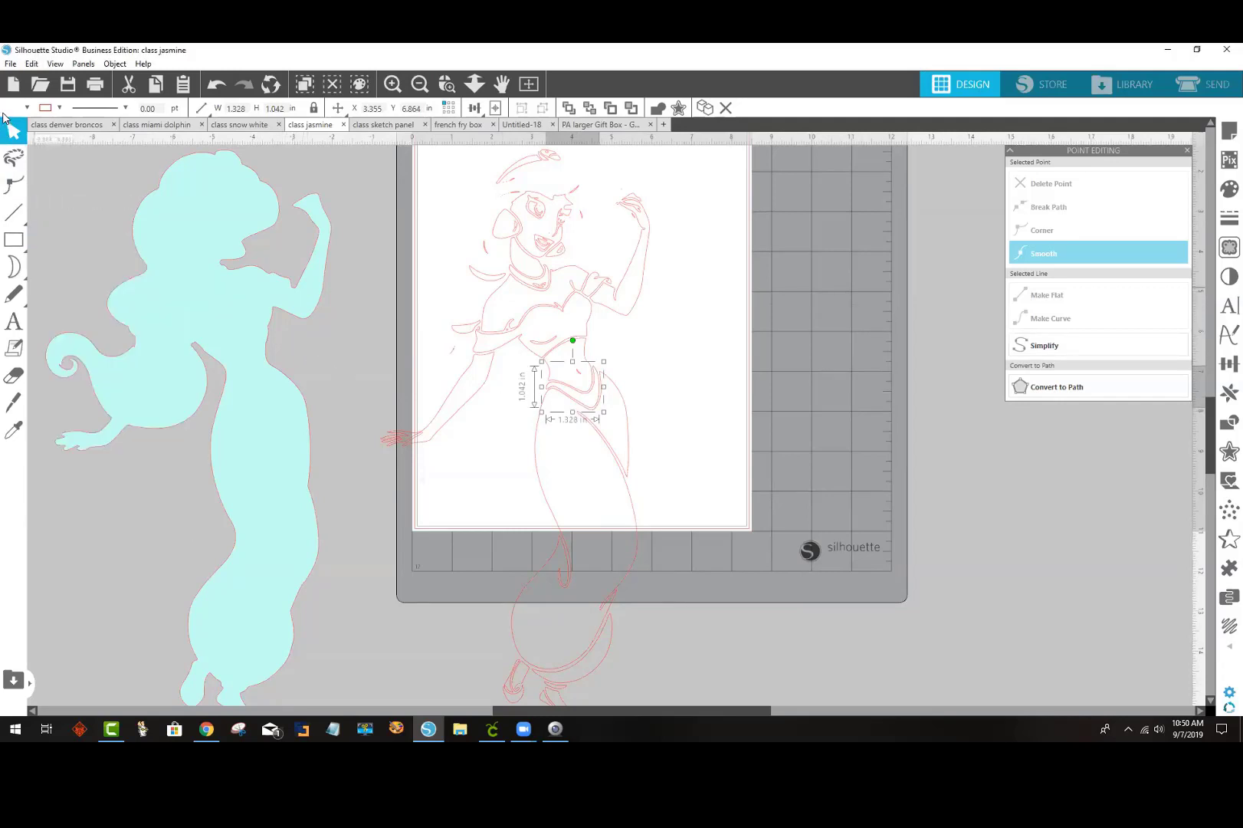
{"action": "left_click", "coordinate": [26, 107]}
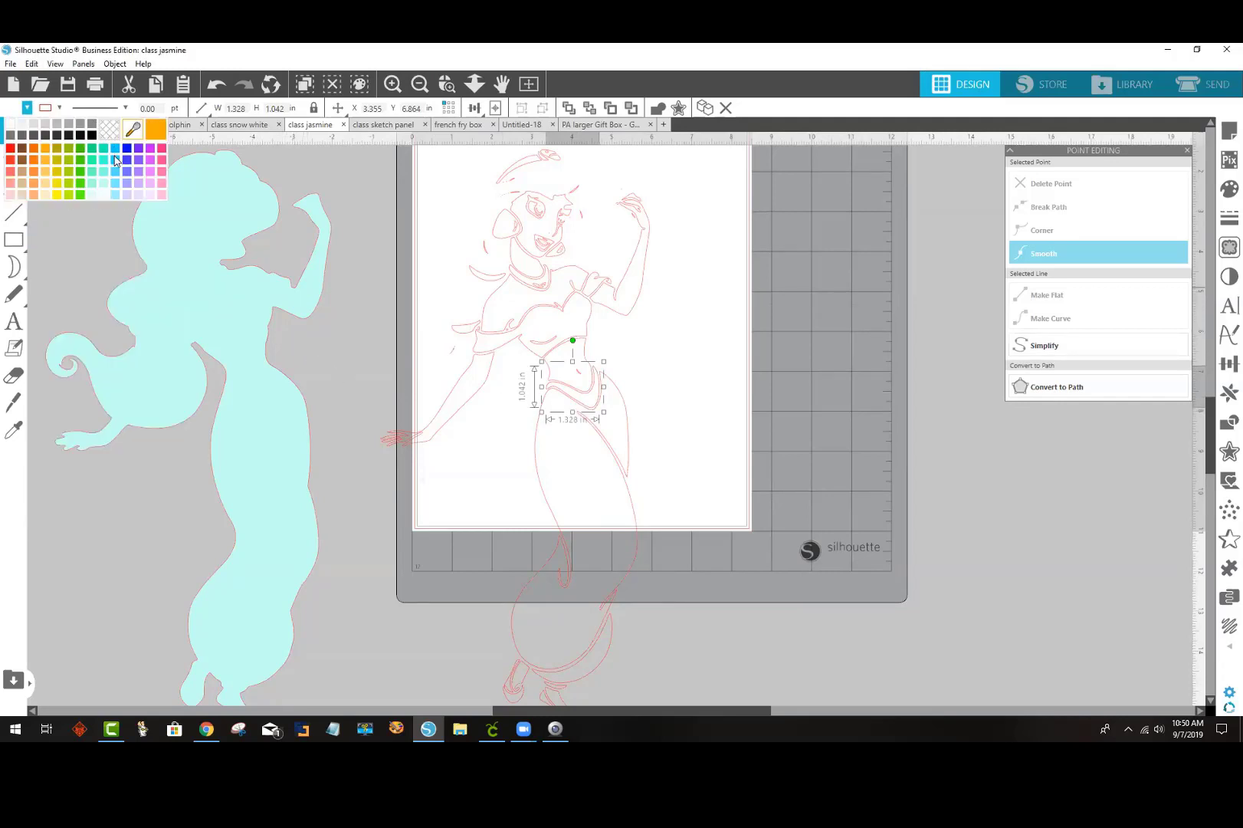
{"action": "left_click", "coordinate": [116, 150]}
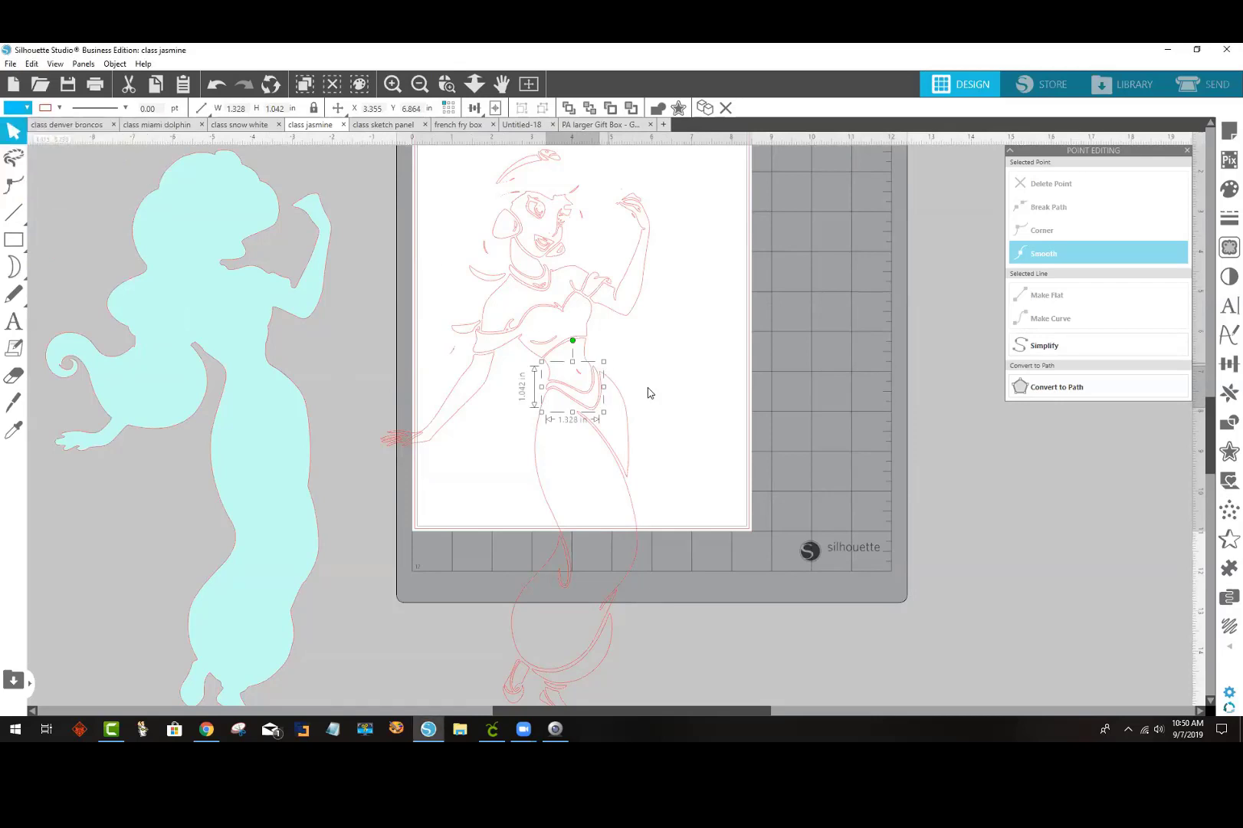
{"action": "left_click", "coordinate": [584, 398]}
{"action": "left_click", "coordinate": [588, 403]}
{"action": "left_click", "coordinate": [9, 110]}
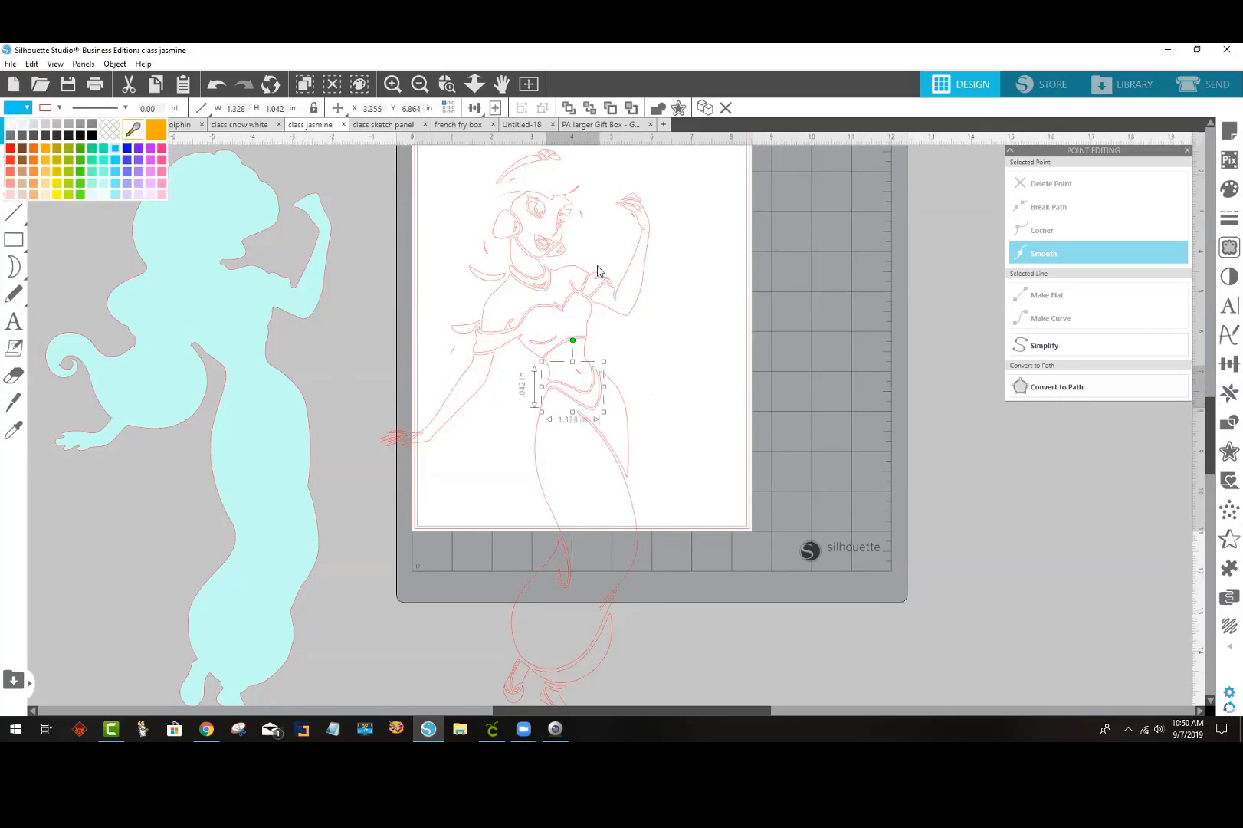
{"action": "left_click", "coordinate": [663, 310]}
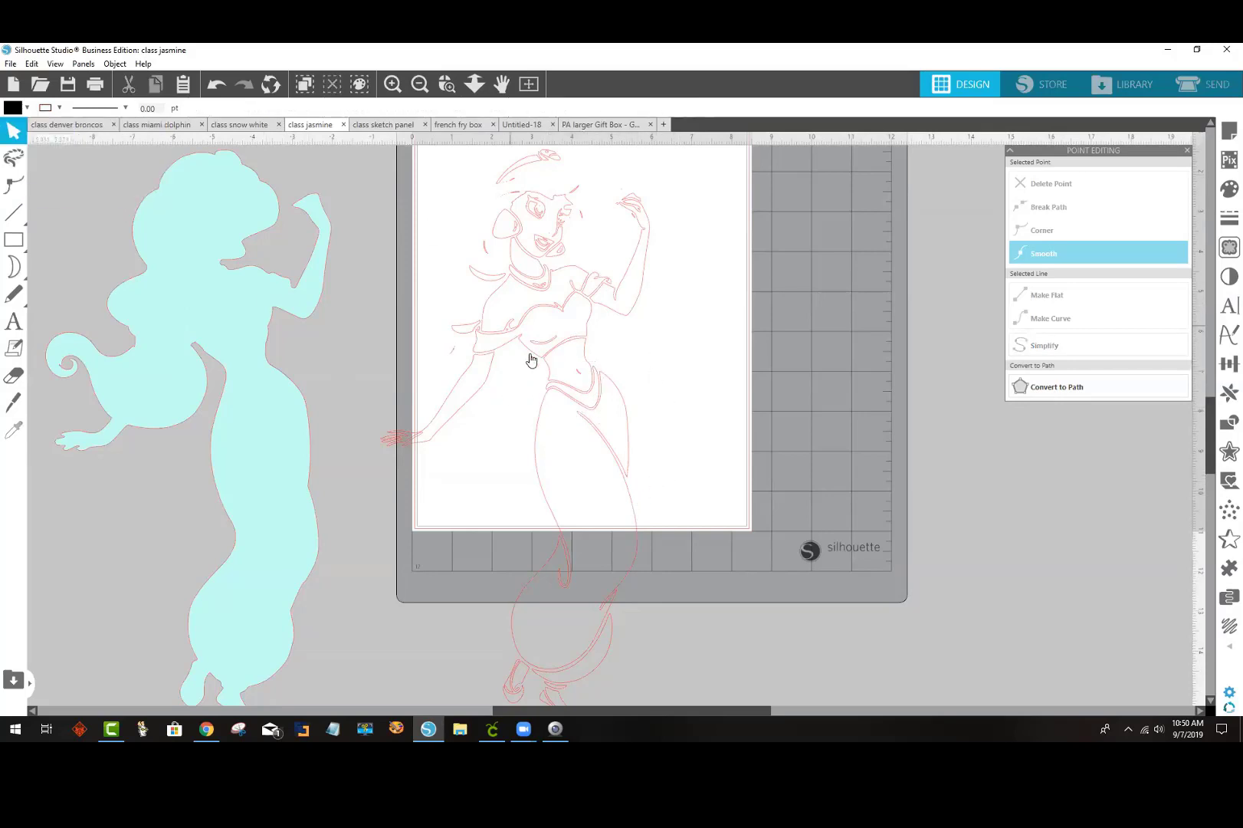
{"action": "double_click", "coordinate": [591, 394]}
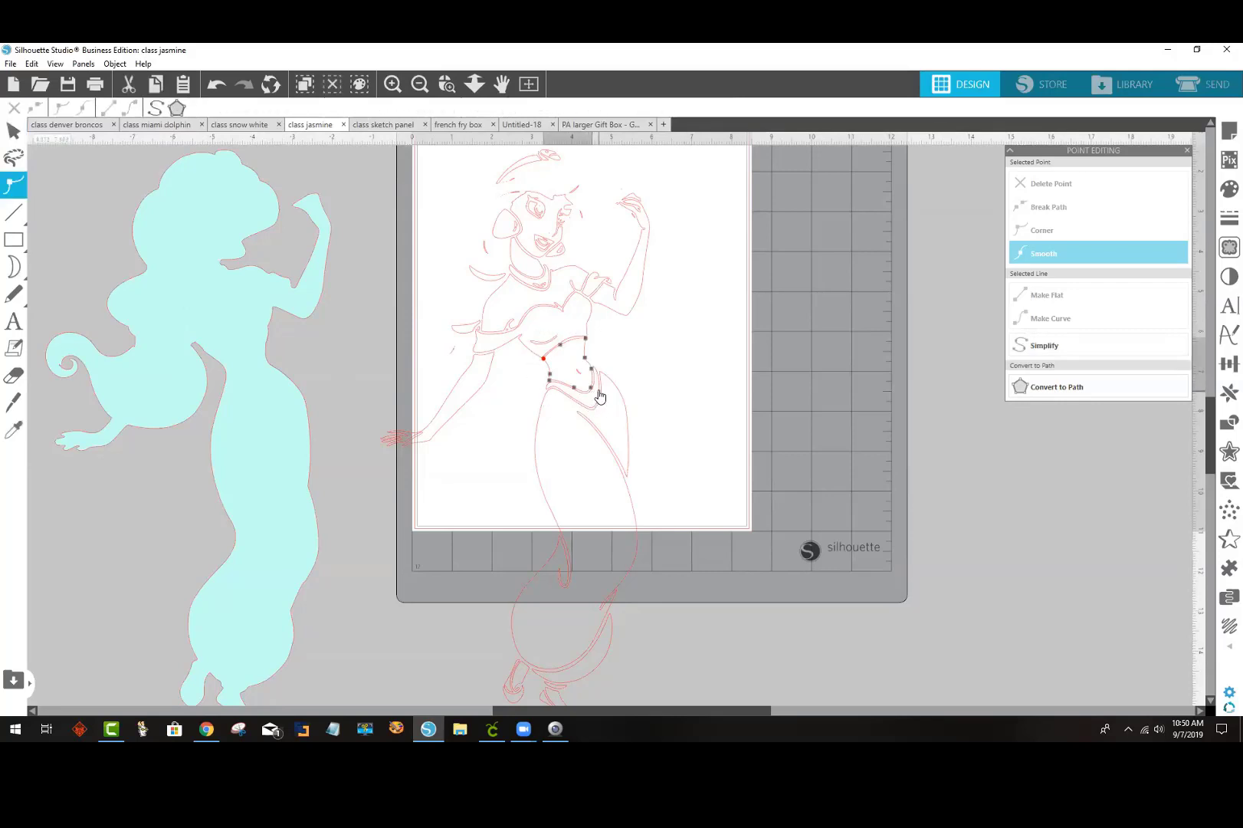
{"action": "left_click", "coordinate": [601, 391]}
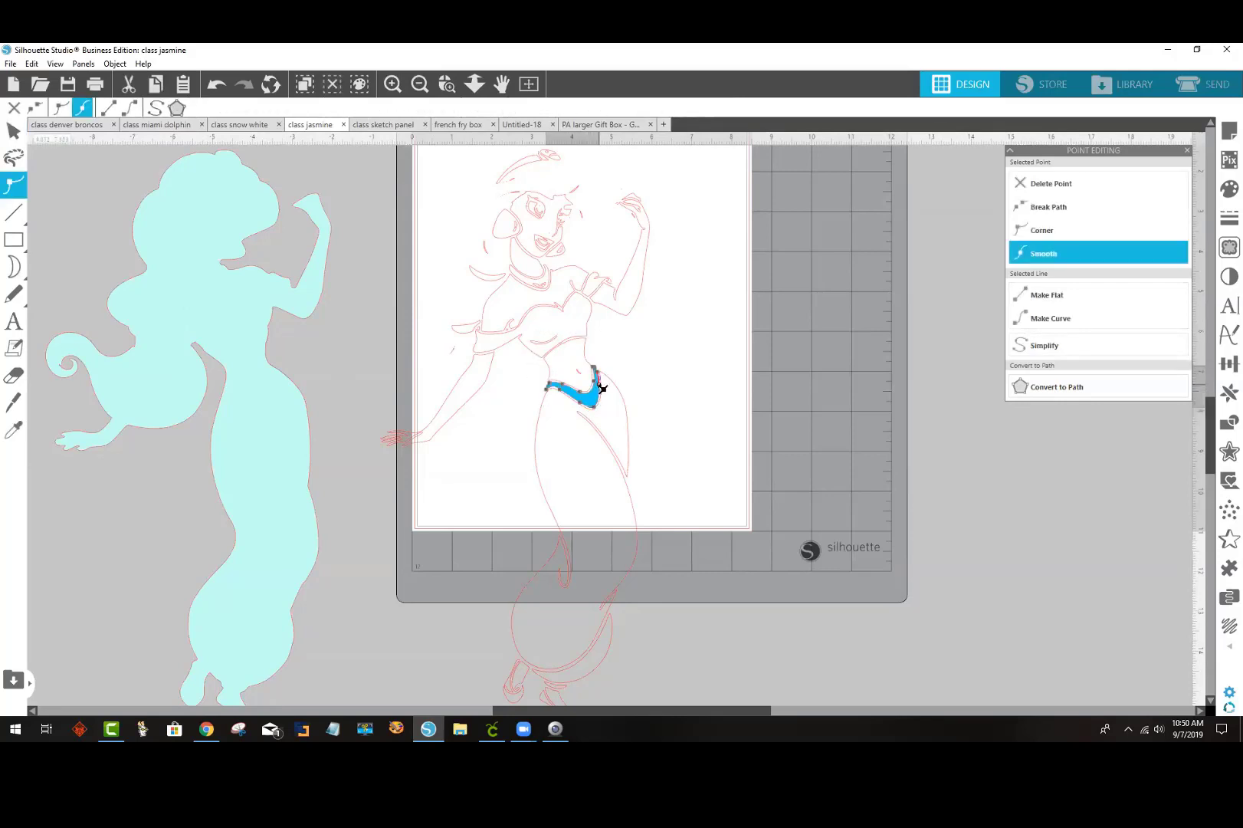
{"action": "left_click", "coordinate": [625, 353]}
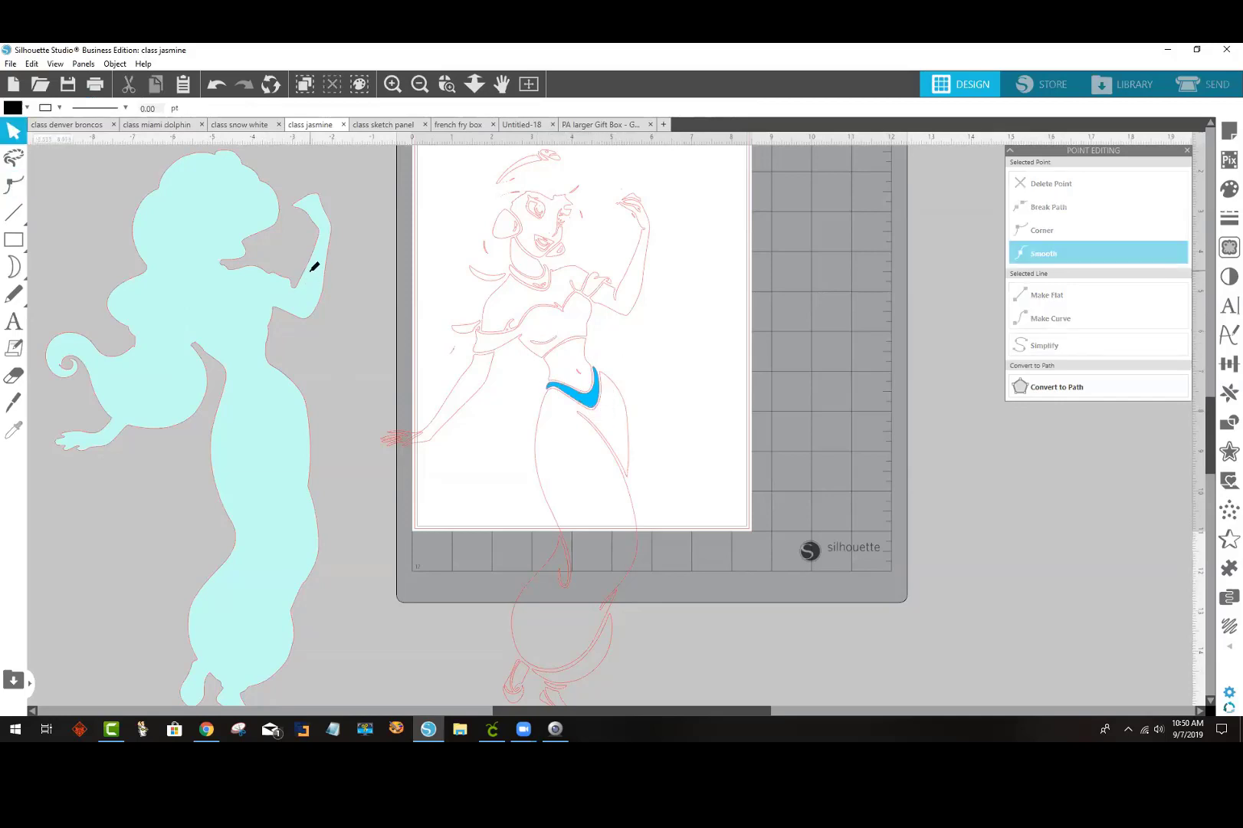
Step: Undo the blue fill on the waistband
{"action": "key", "text": "ctrl+z"}
{"action": "key", "text": "ctrl+z"}
{"action": "key", "text": "ctrl+z"}
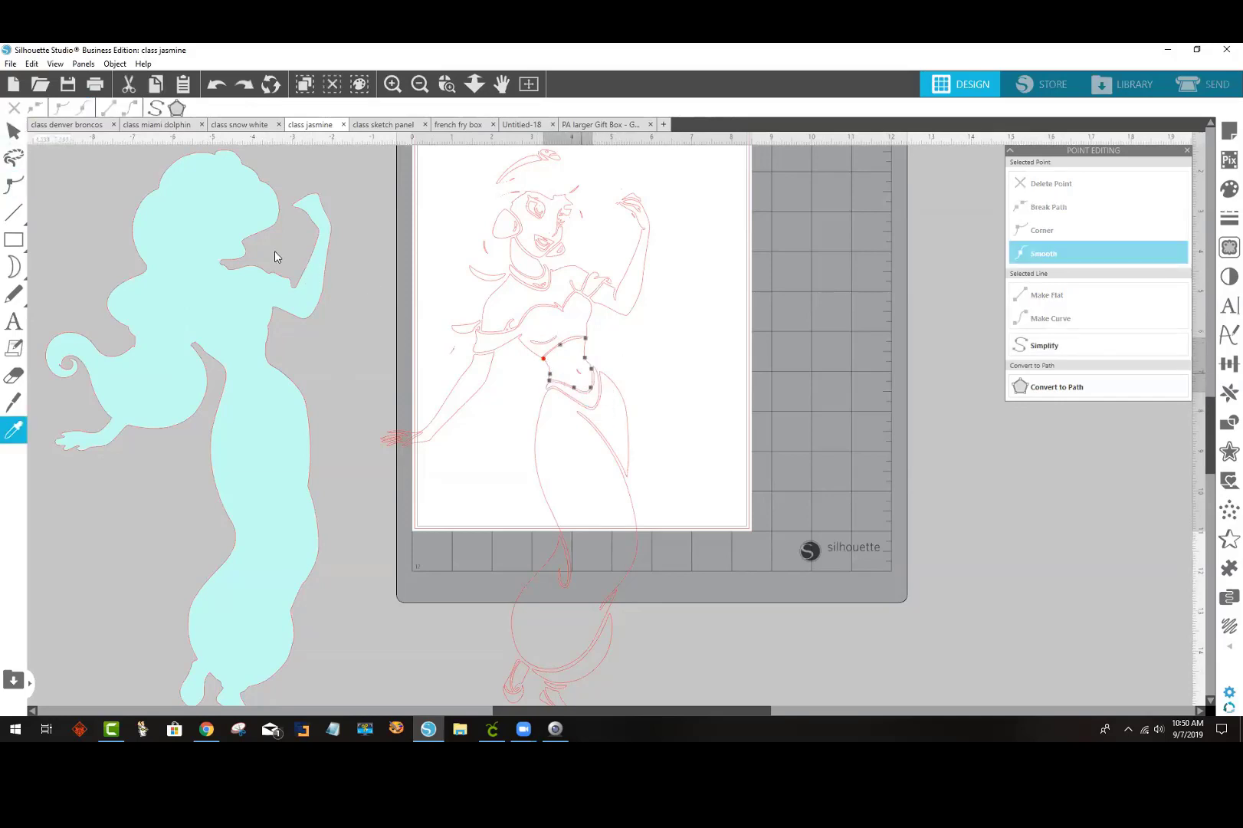
Step: Open the waistband shape's points and close its open path at the red start point so its bright blue fill applies
{"action": "left_click", "coordinate": [447, 83]}
{"action": "left_click", "coordinate": [530, 362]}
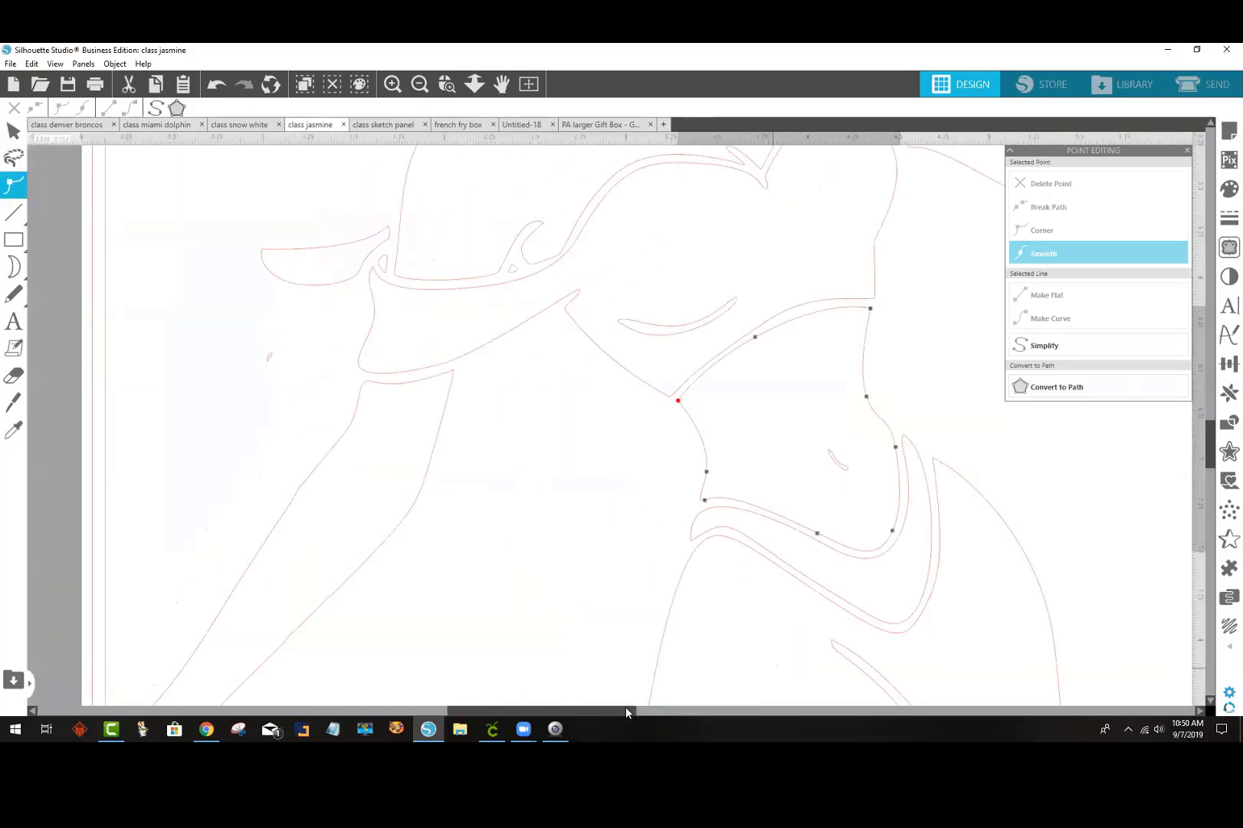
{"action": "left_click_drag", "start_coordinate": [624, 713], "coordinate": [702, 713]}
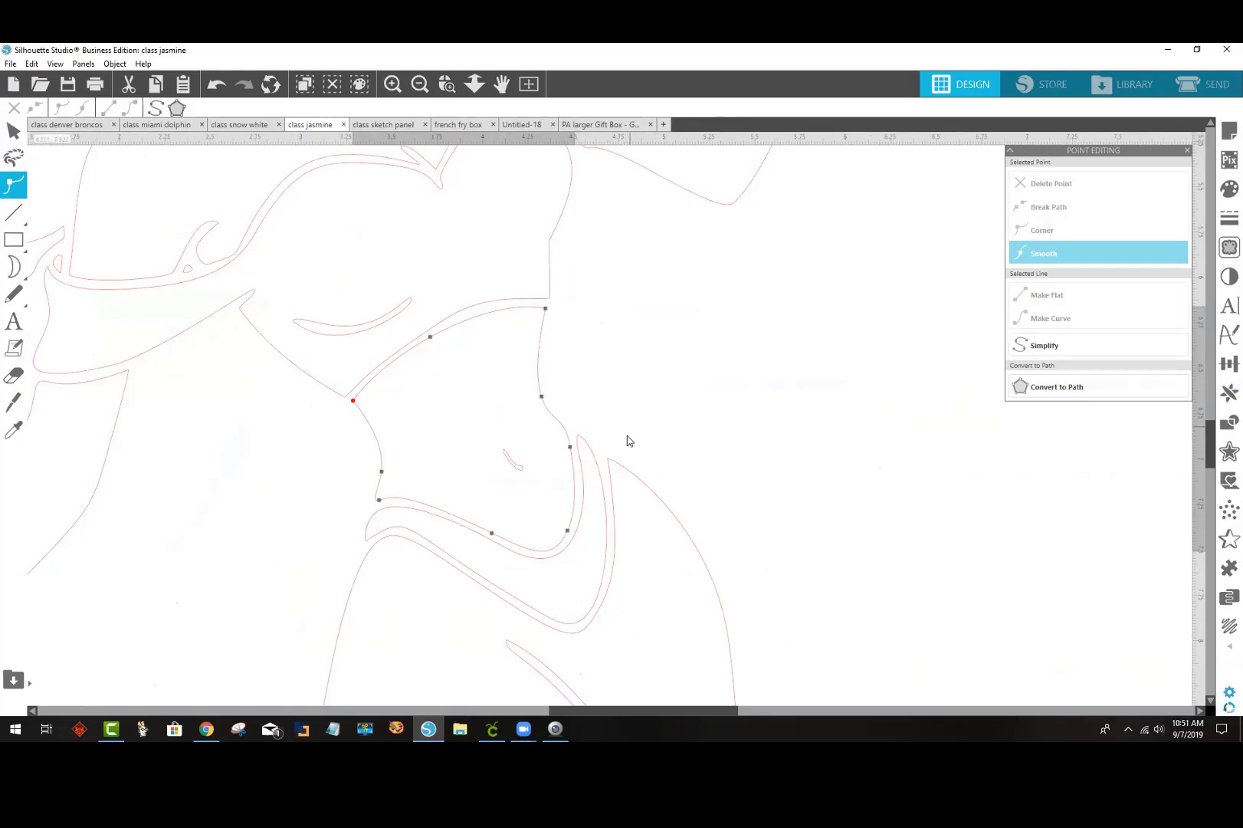
{"action": "left_click", "coordinate": [594, 452]}
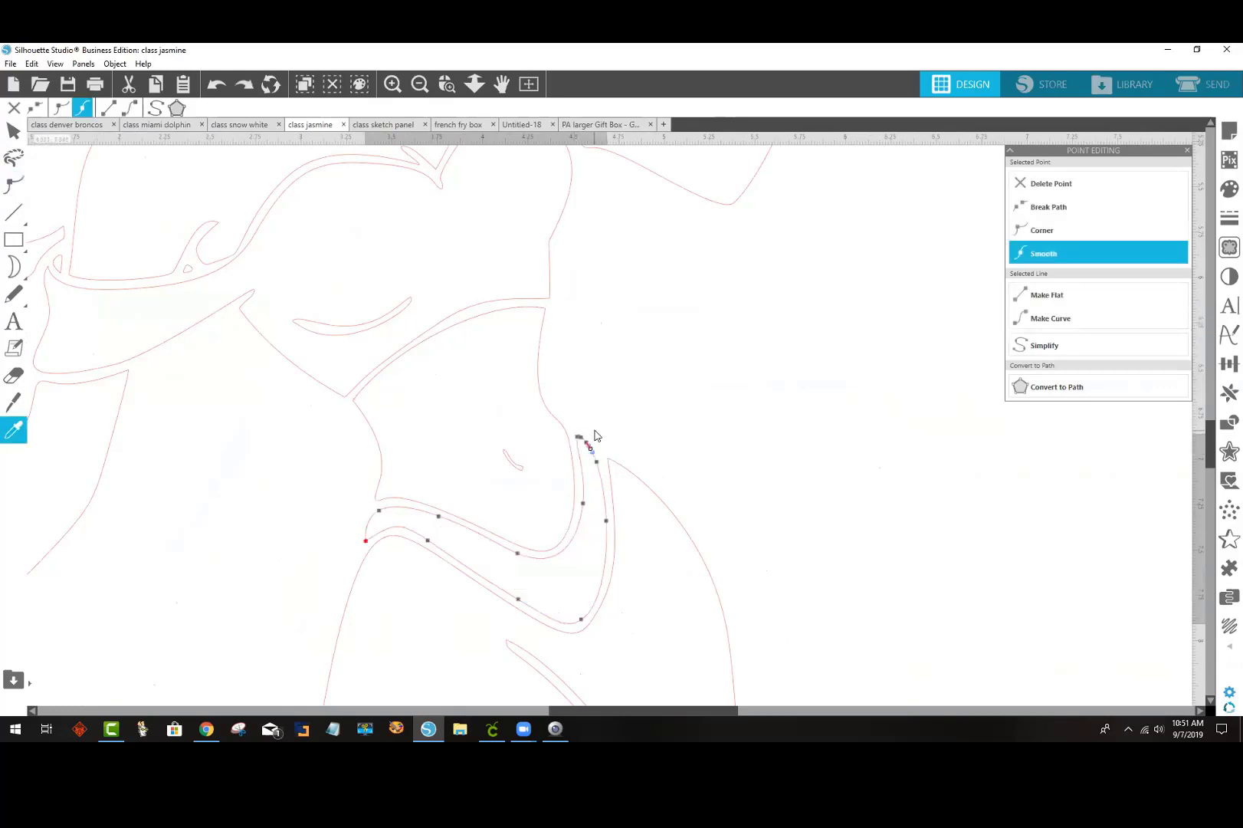
{"action": "left_click", "coordinate": [621, 432]}
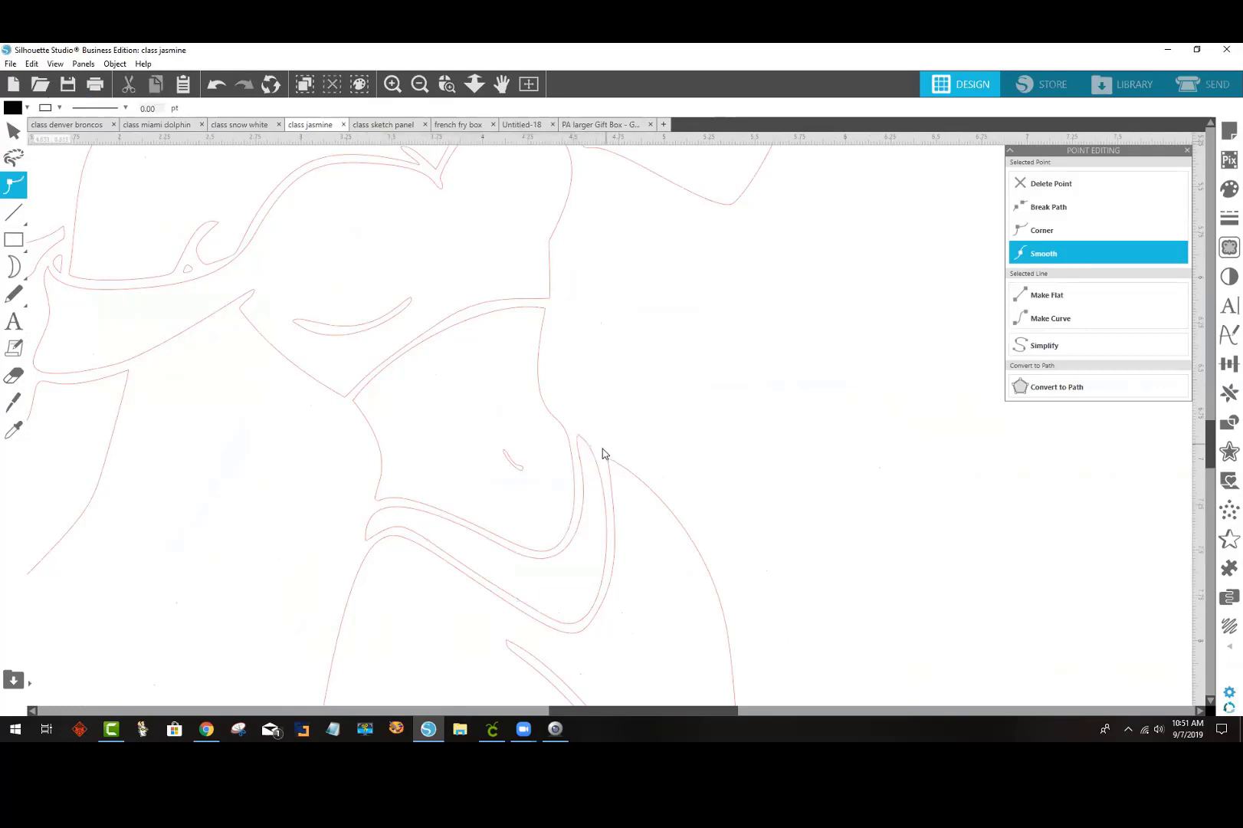
{"action": "left_click", "coordinate": [597, 466]}
{"action": "double_click", "coordinate": [596, 466]}
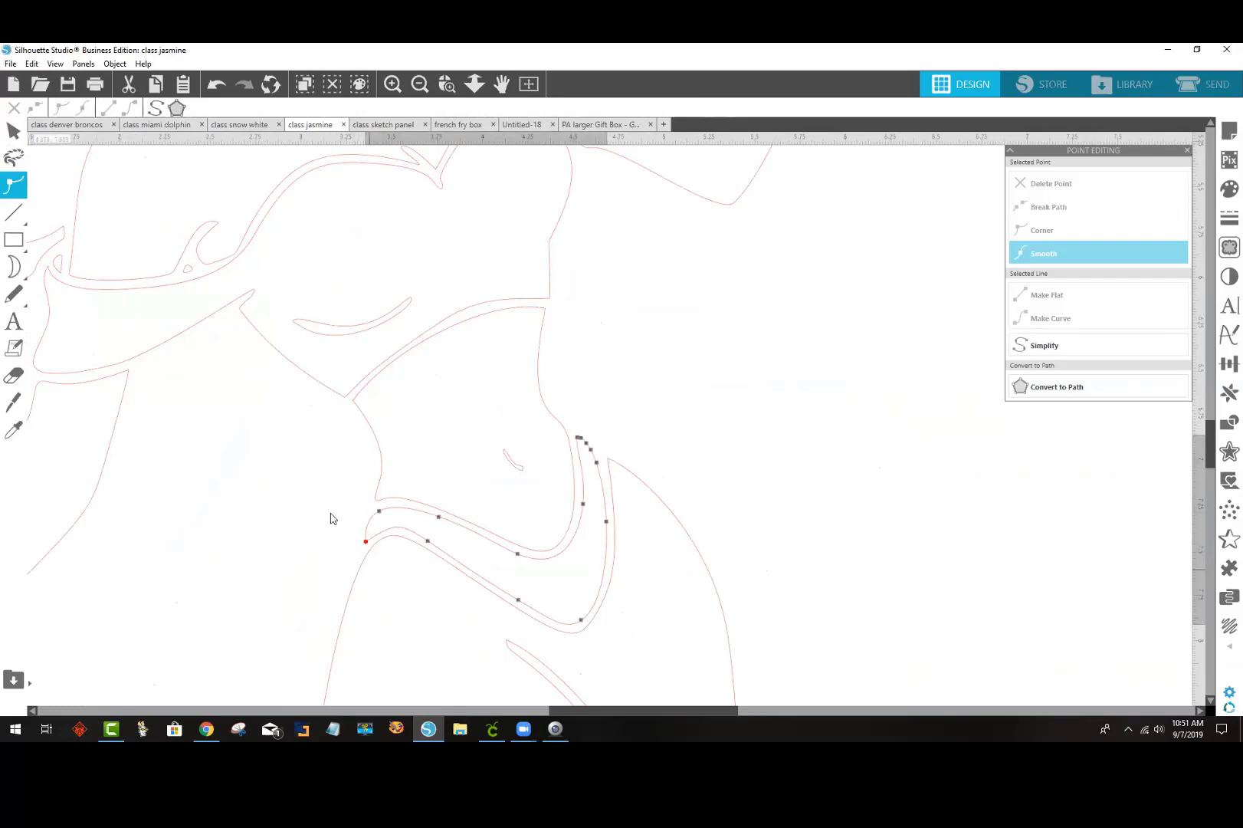
{"action": "left_click", "coordinate": [367, 543]}
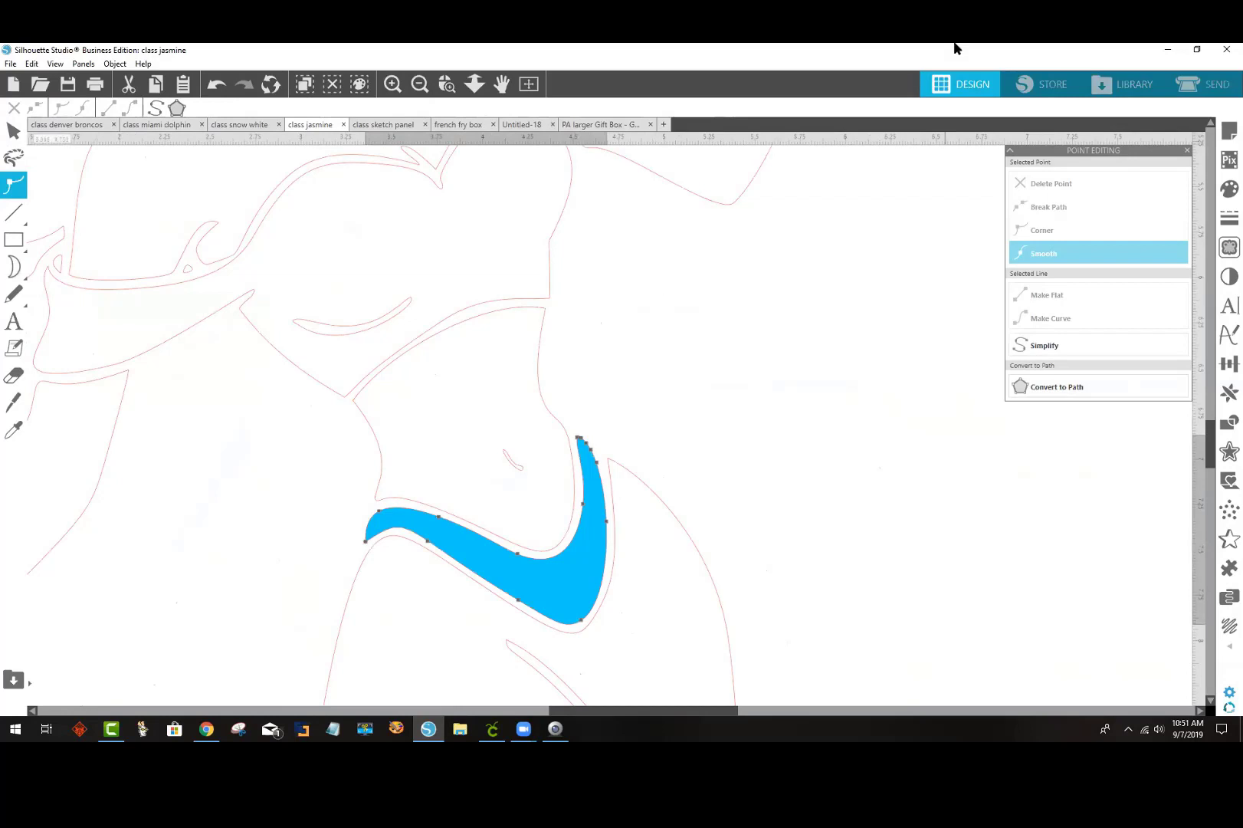
Step: Apply a light blue fill to the large trouser outline below the waistband
{"action": "scroll", "coordinate": [935, 157], "scroll_direction": "down", "scroll_amount": 5}
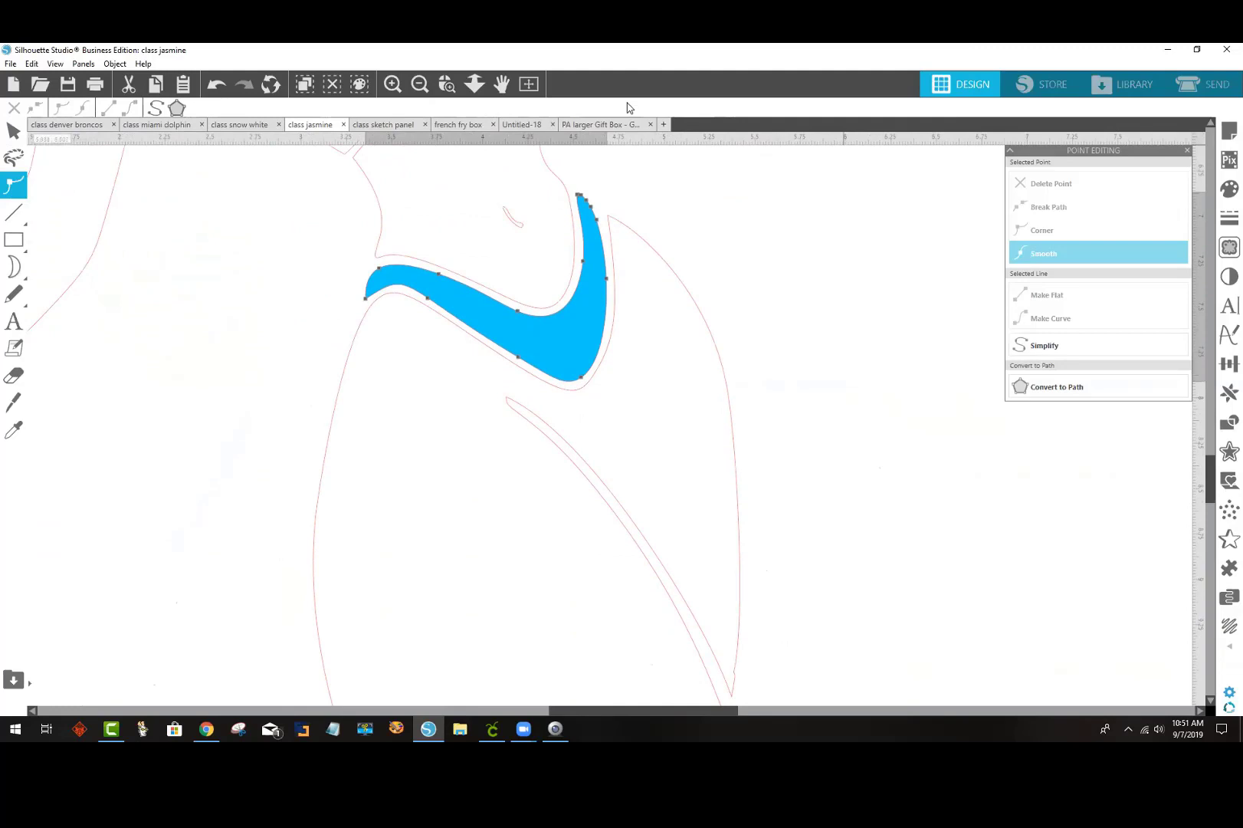
{"action": "left_click", "coordinate": [420, 83]}
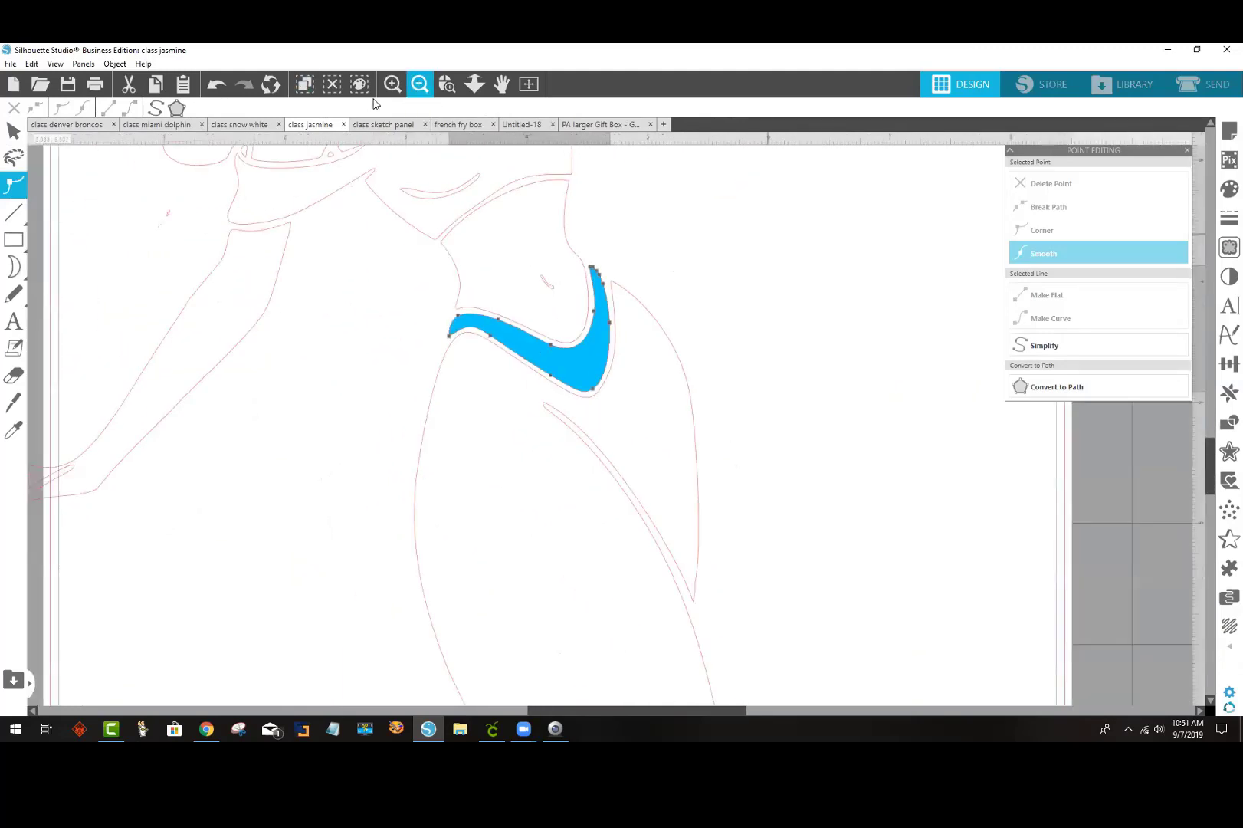
{"action": "left_click", "coordinate": [419, 84]}
{"action": "left_click", "coordinate": [827, 425]}
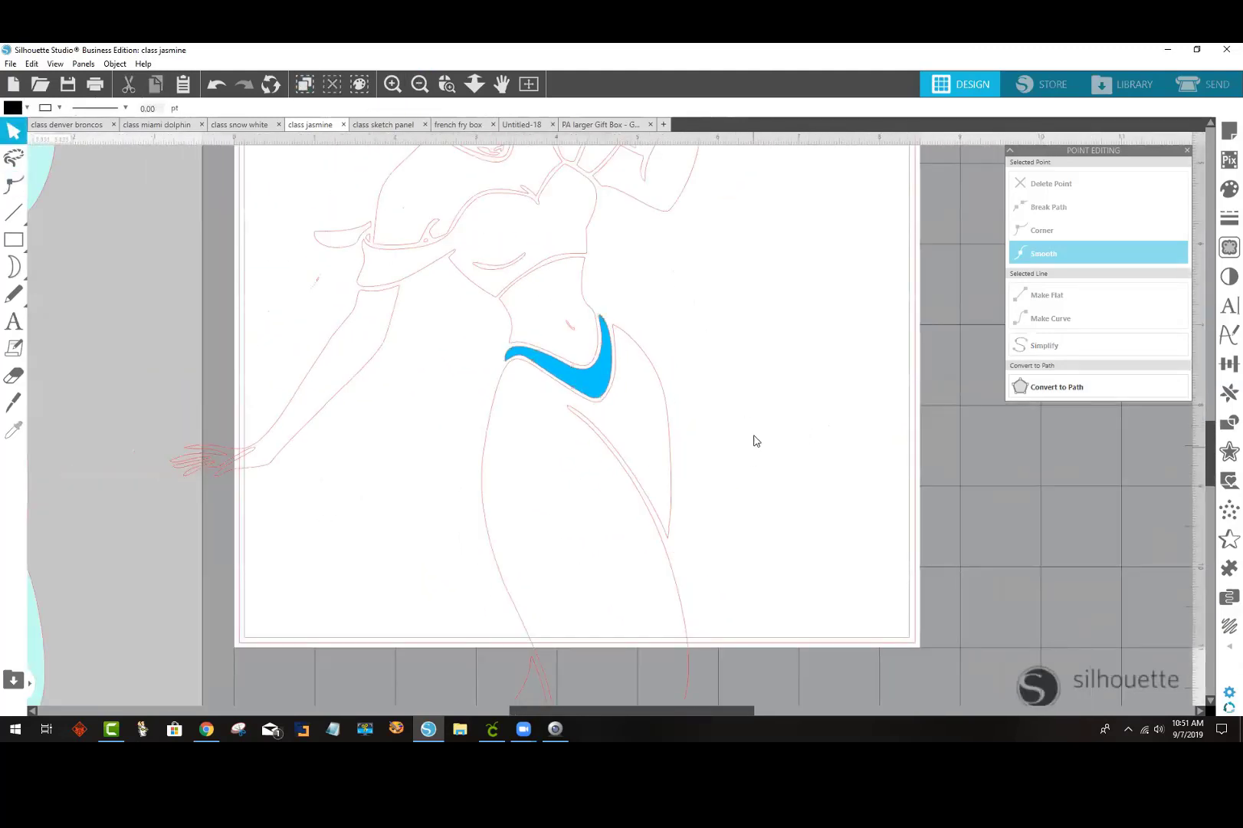
{"action": "scroll", "coordinate": [661, 313], "scroll_direction": "down", "scroll_amount": 1}
{"action": "left_click", "coordinate": [659, 316]}
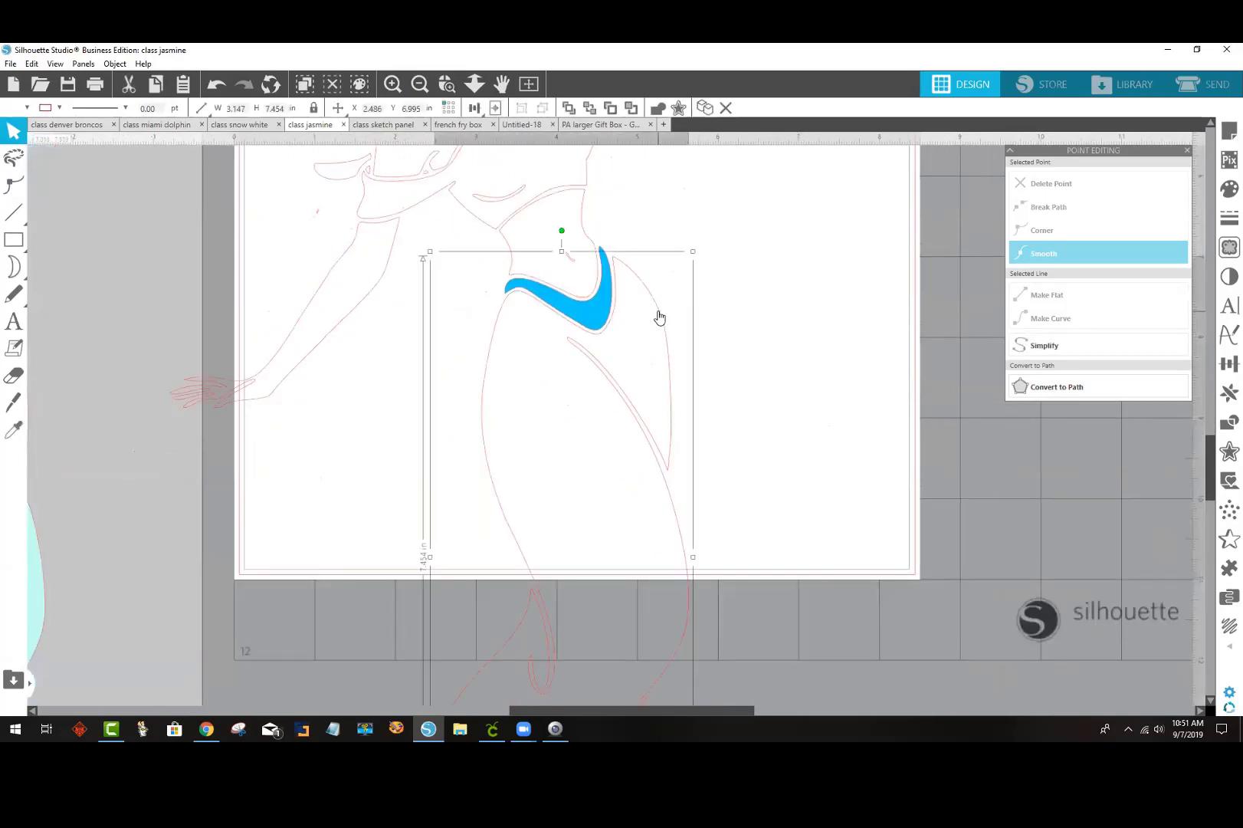
{"action": "left_click", "coordinate": [16, 106]}
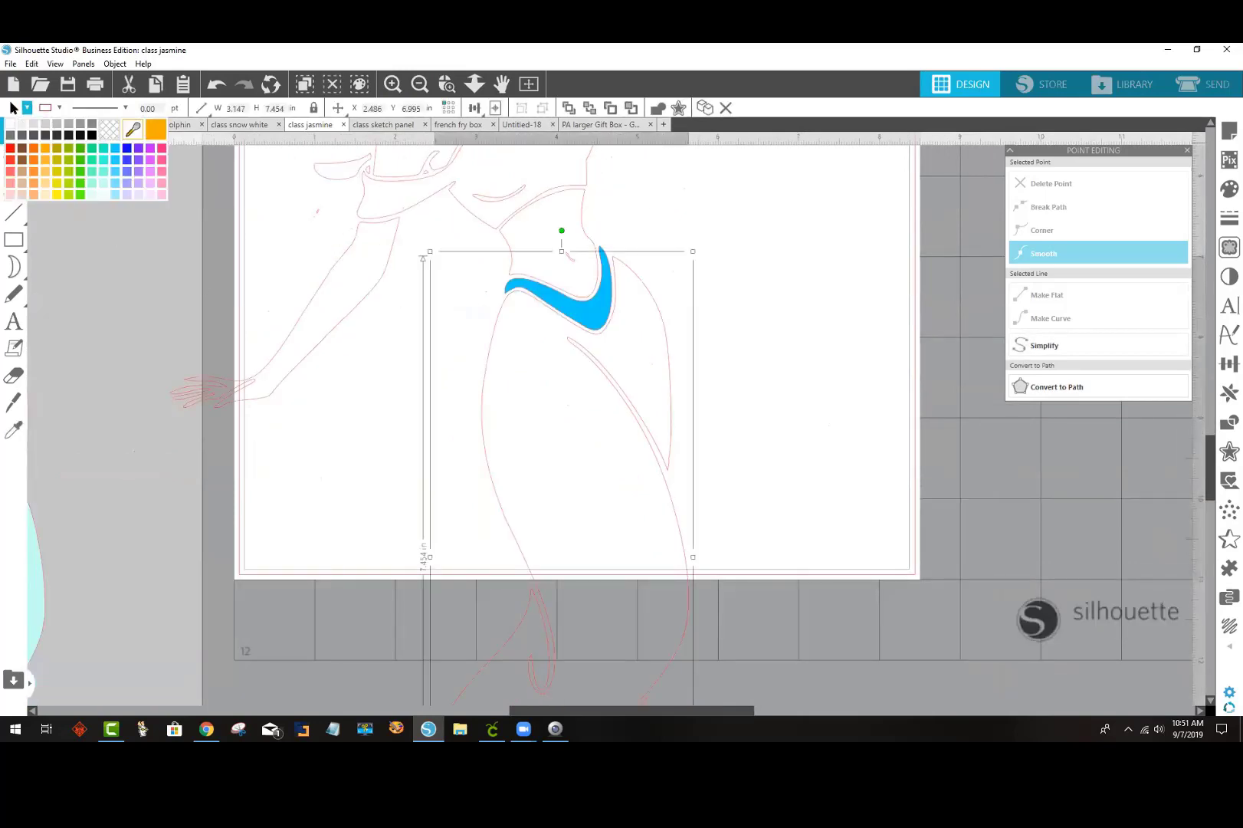
{"action": "left_click", "coordinate": [115, 193]}
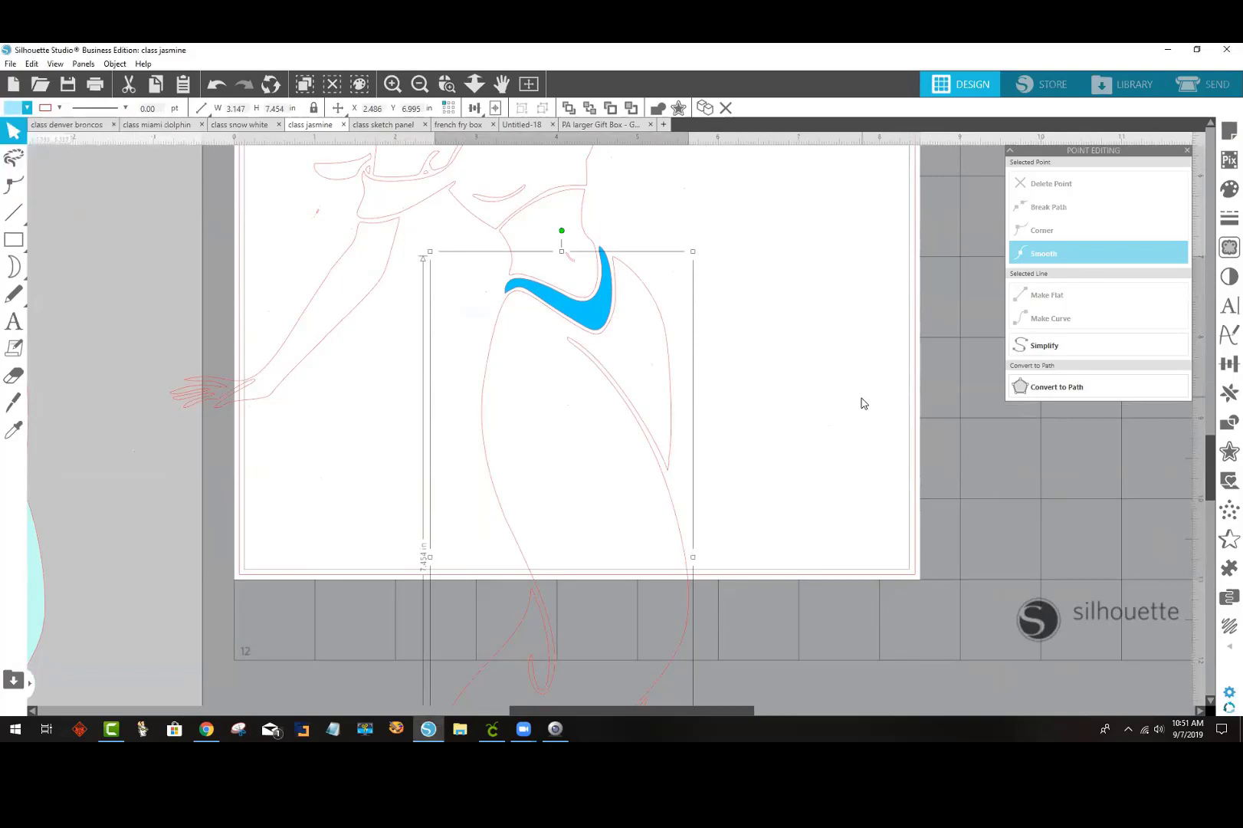
Step: Open the trouser outline's points and close its path at the red start point near the lower leg
{"action": "scroll", "coordinate": [852, 413], "scroll_direction": "down", "scroll_amount": 1}
{"action": "left_click", "coordinate": [802, 340]}
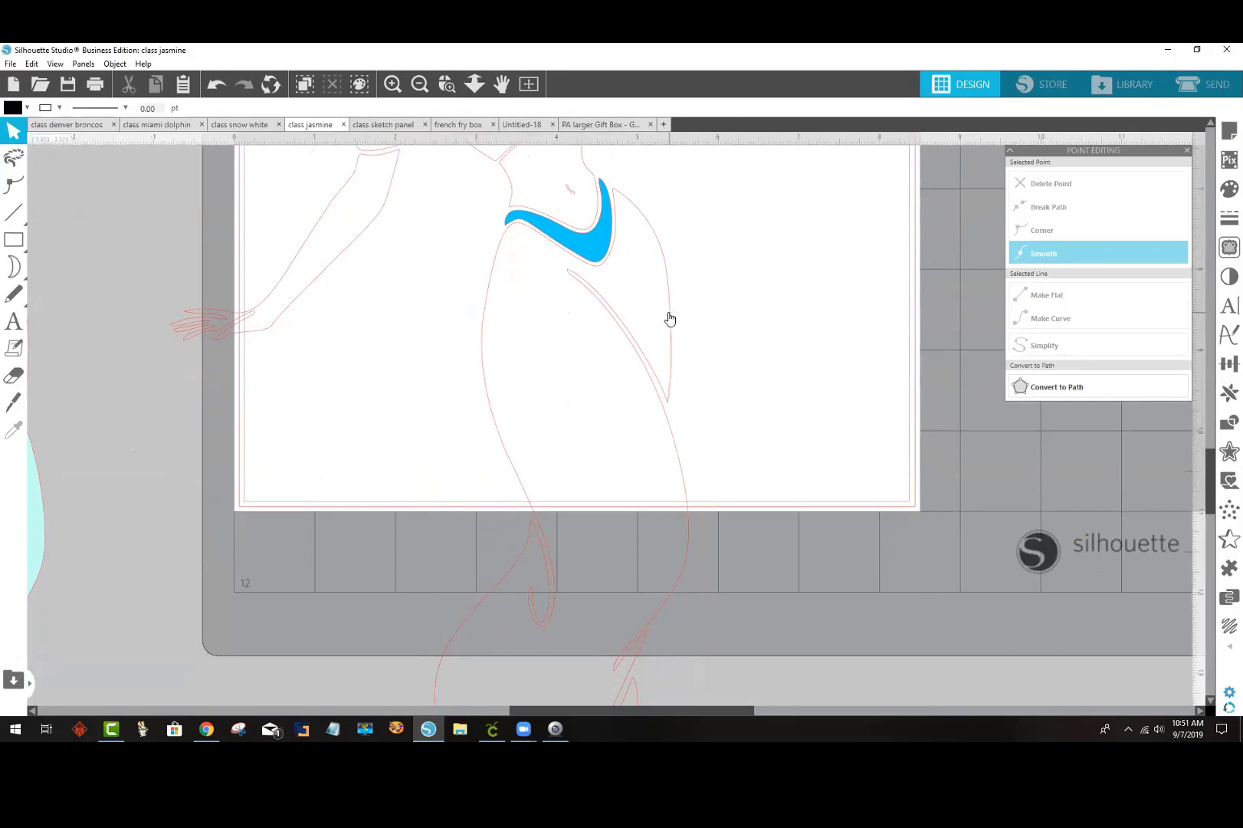
{"action": "left_click", "coordinate": [670, 319]}
{"action": "scroll", "coordinate": [742, 333], "scroll_direction": "down", "scroll_amount": 1}
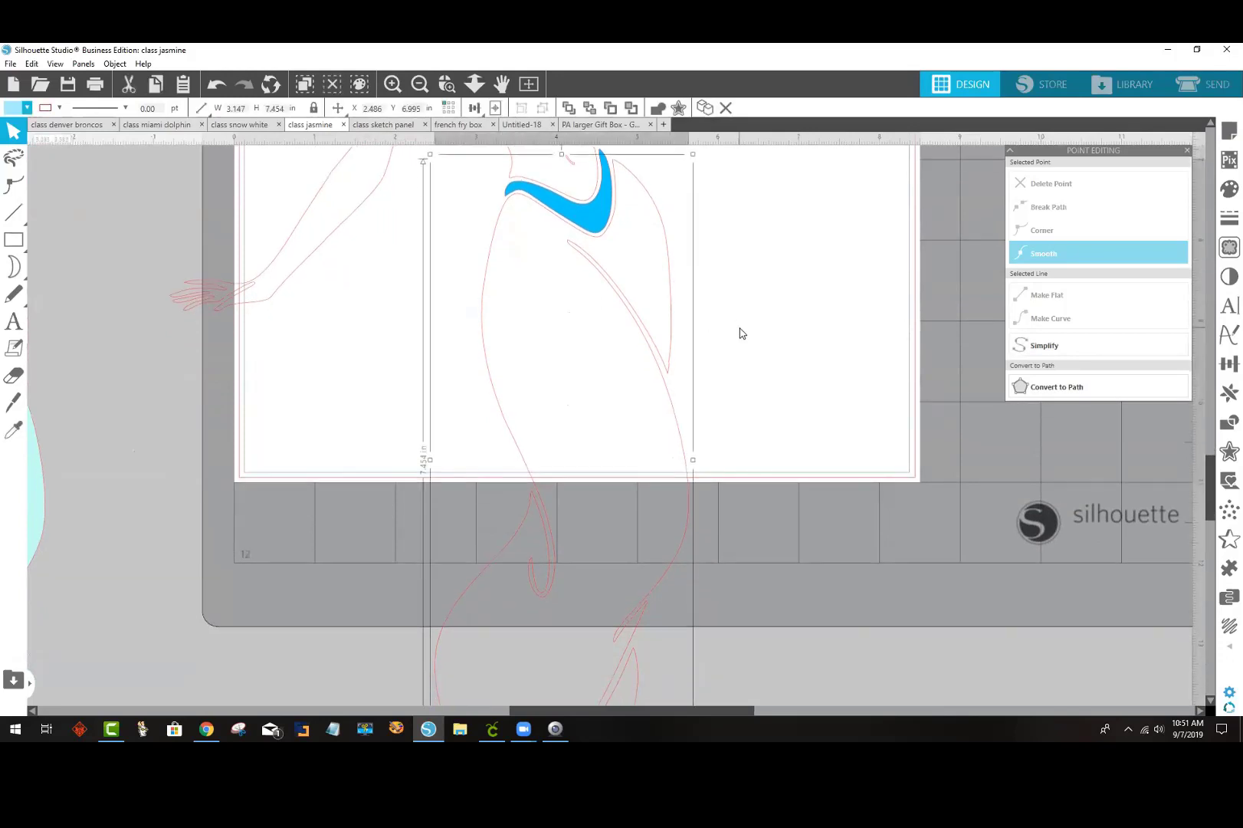
{"action": "double_click", "coordinate": [670, 309]}
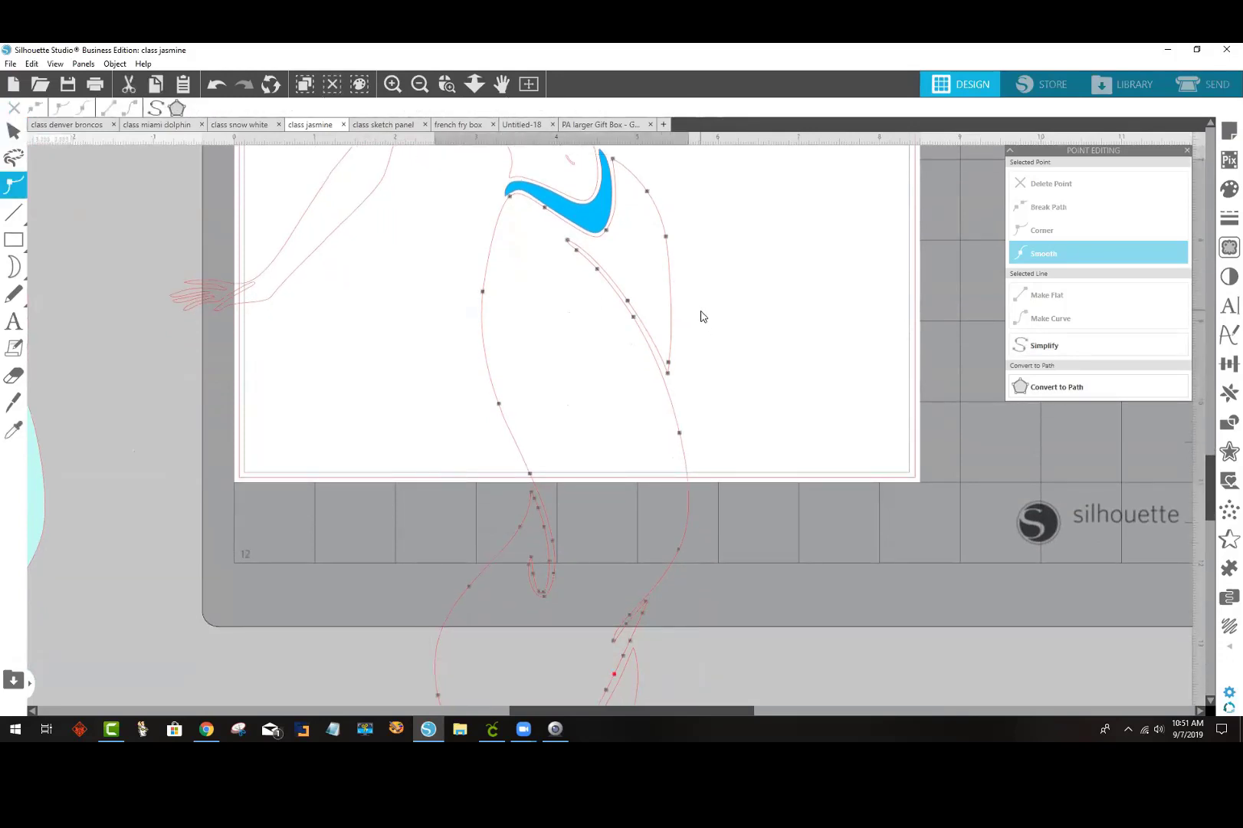
{"action": "scroll", "coordinate": [699, 316], "scroll_direction": "down", "scroll_amount": 3}
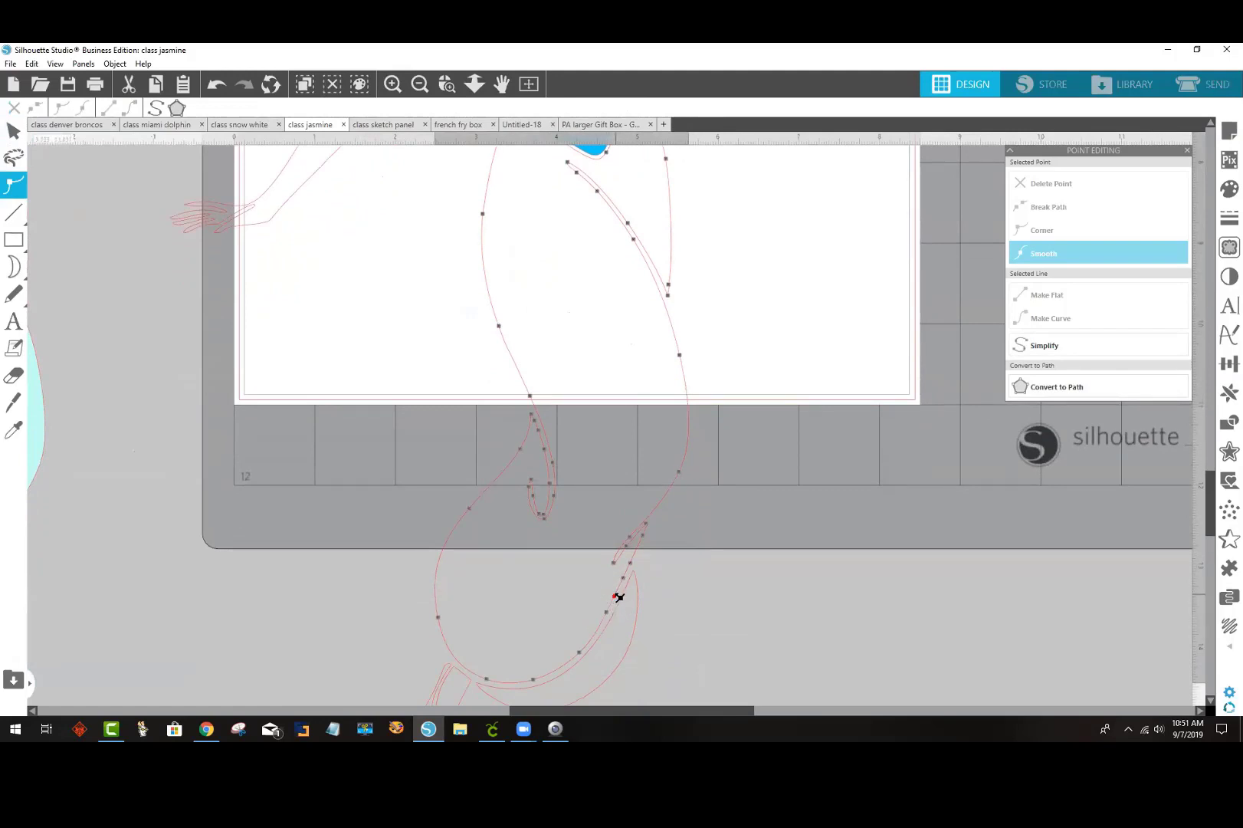
{"action": "left_click", "coordinate": [618, 601]}
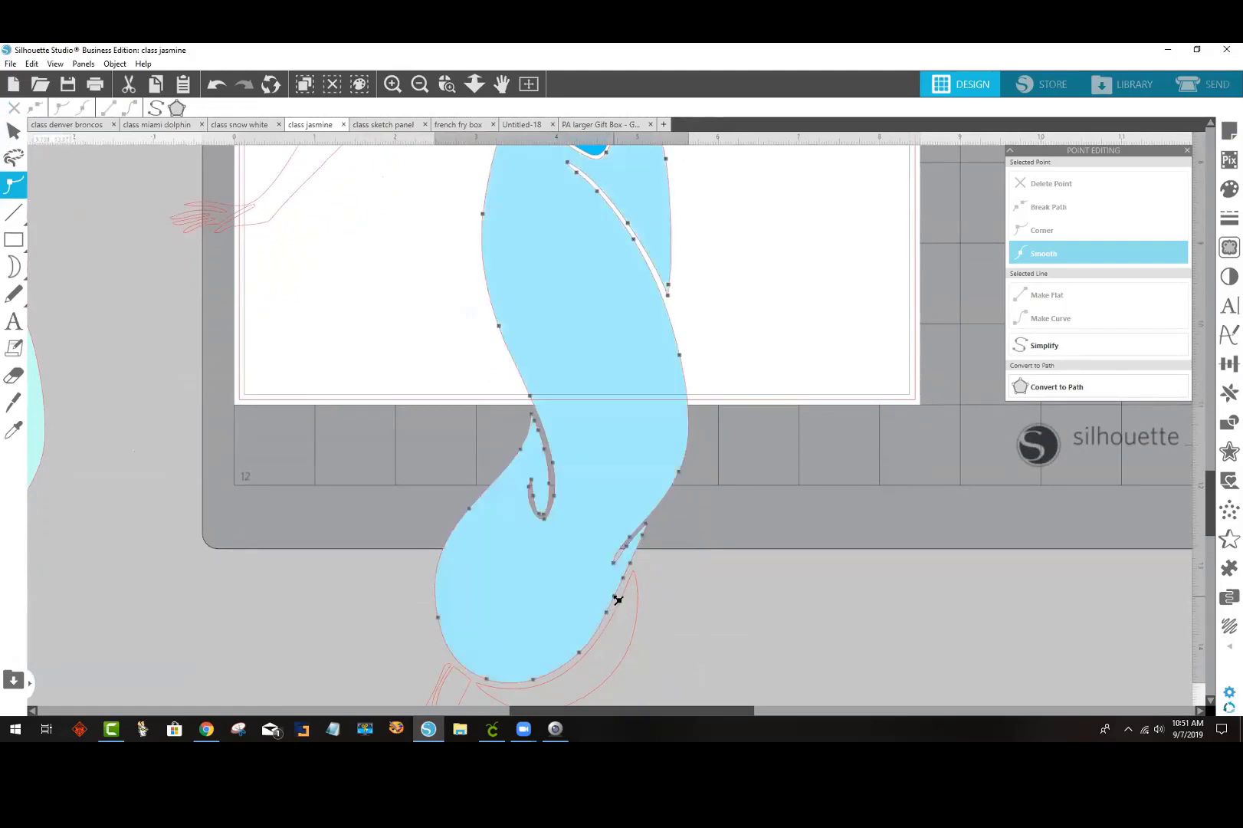
{"action": "scroll", "coordinate": [769, 532], "scroll_direction": "up", "scroll_amount": 3}
{"action": "left_click", "coordinate": [802, 418]}
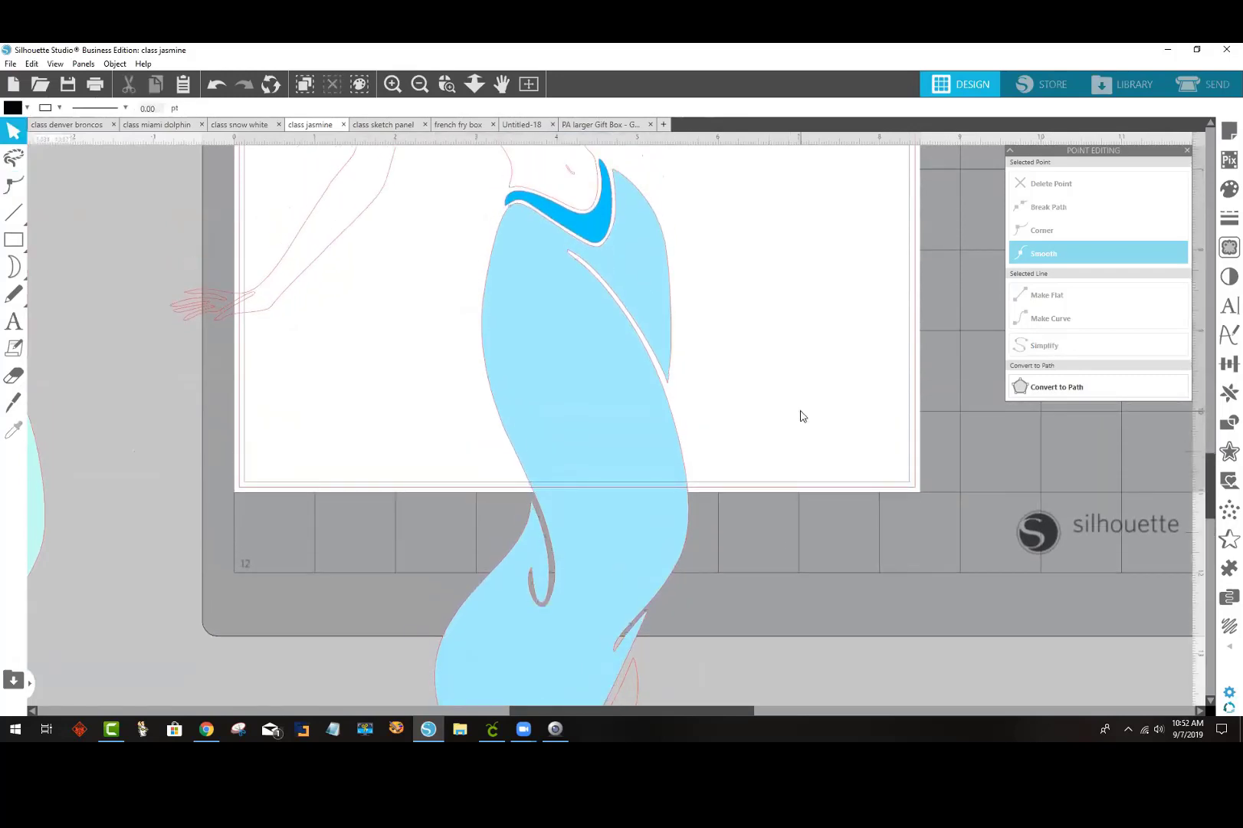
Step: Open the points of the crescent-shaped trouser piece above the shoes and close its path at the red start point
{"action": "scroll", "coordinate": [793, 414], "scroll_direction": "down", "scroll_amount": 8}
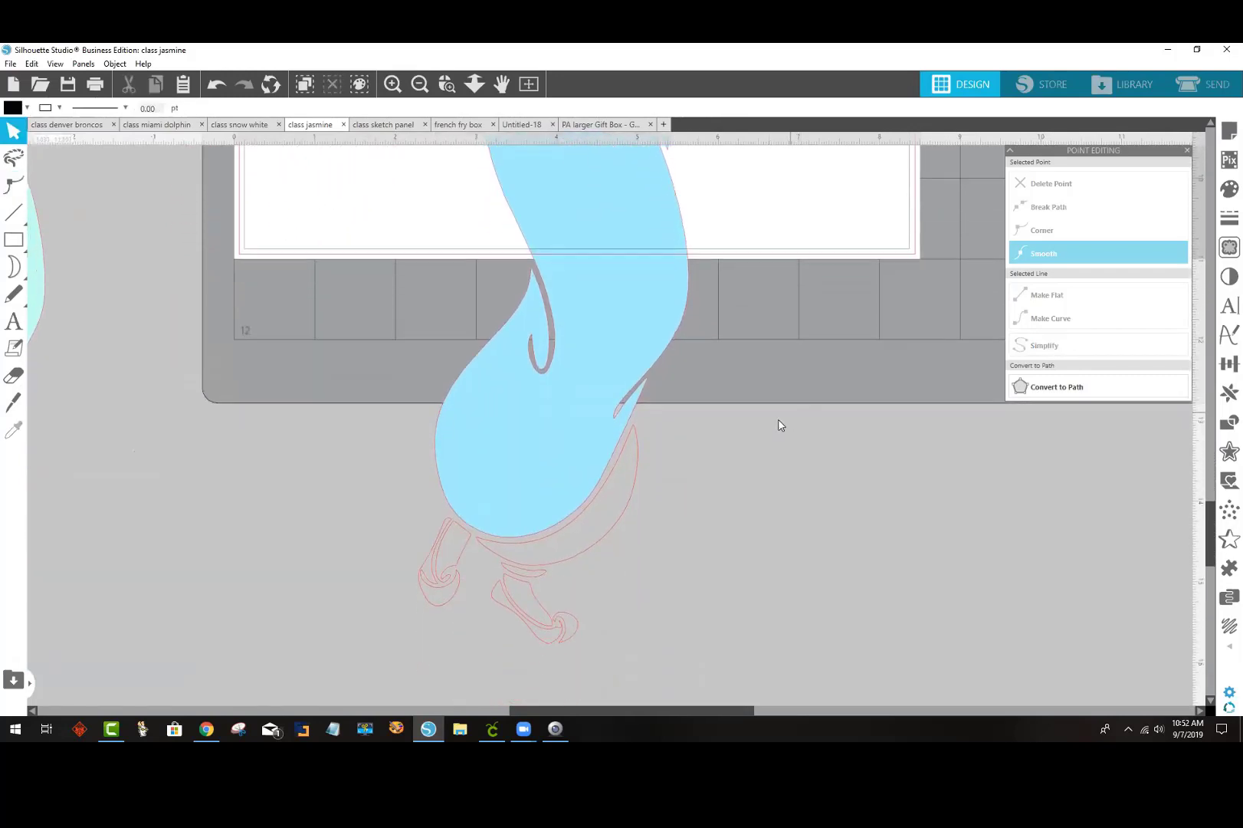
{"action": "left_click", "coordinate": [596, 548]}
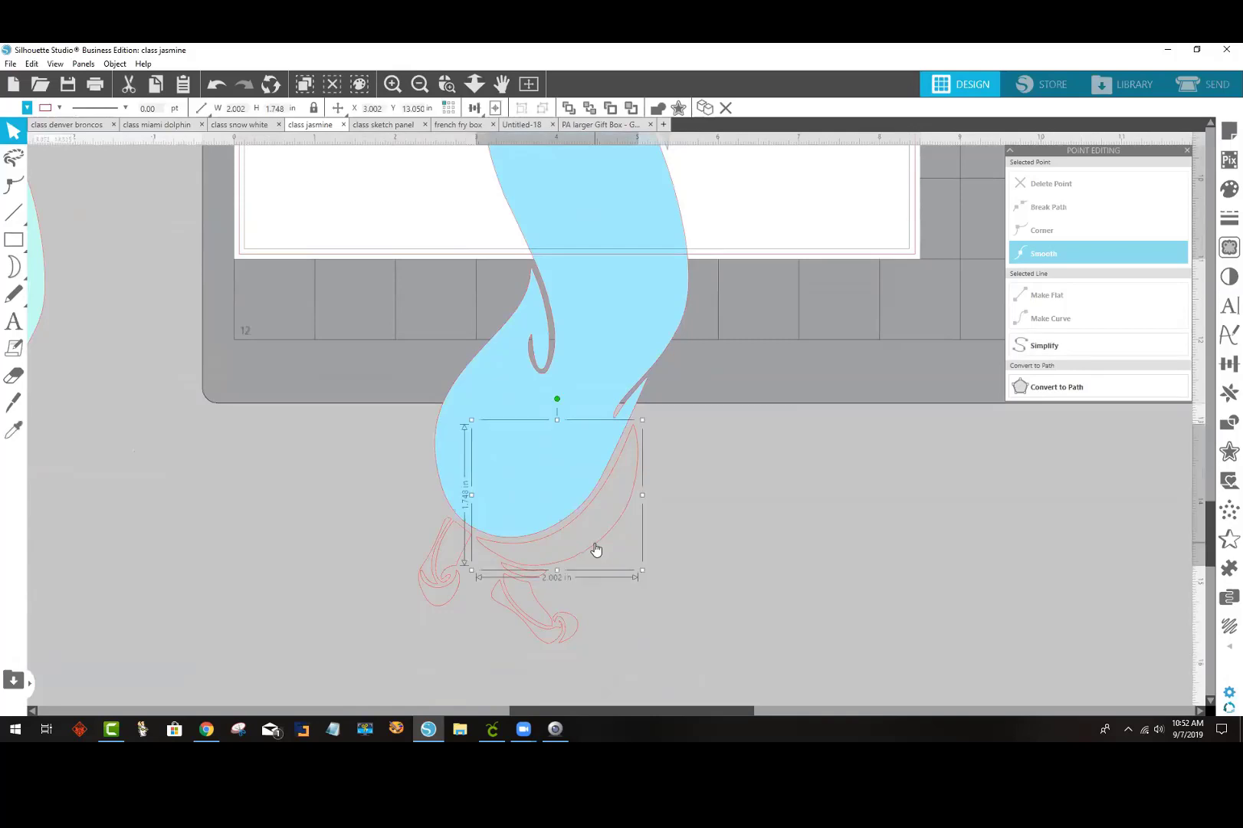
{"action": "double_click", "coordinate": [596, 548]}
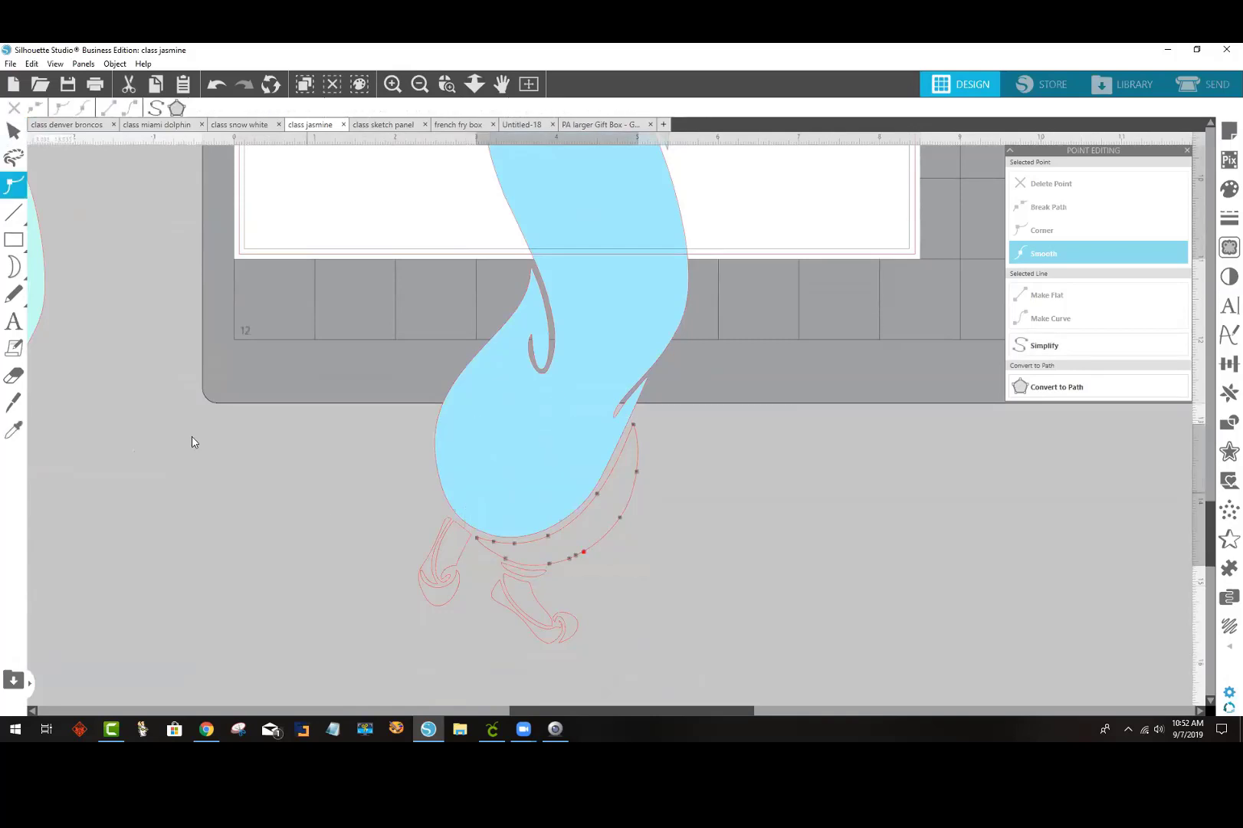
{"action": "left_click", "coordinate": [584, 553]}
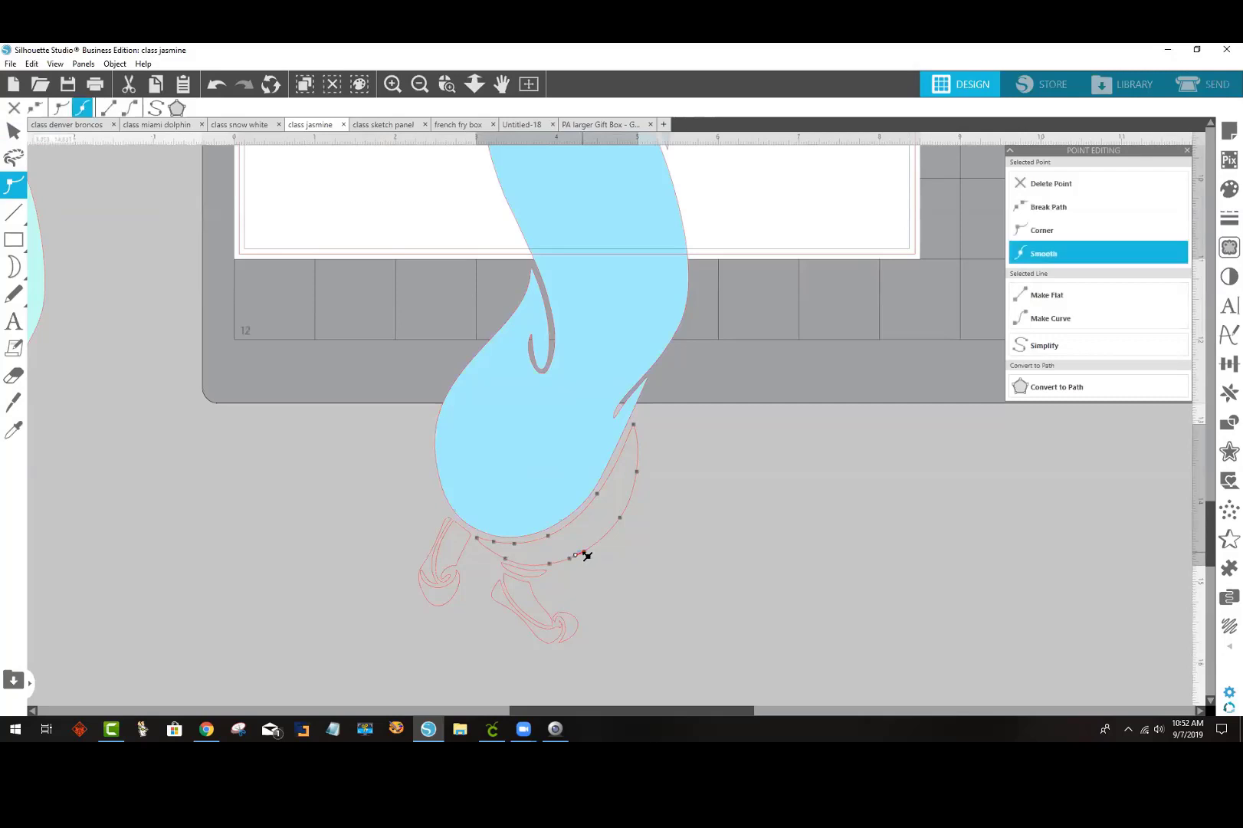
{"action": "left_click", "coordinate": [596, 562]}
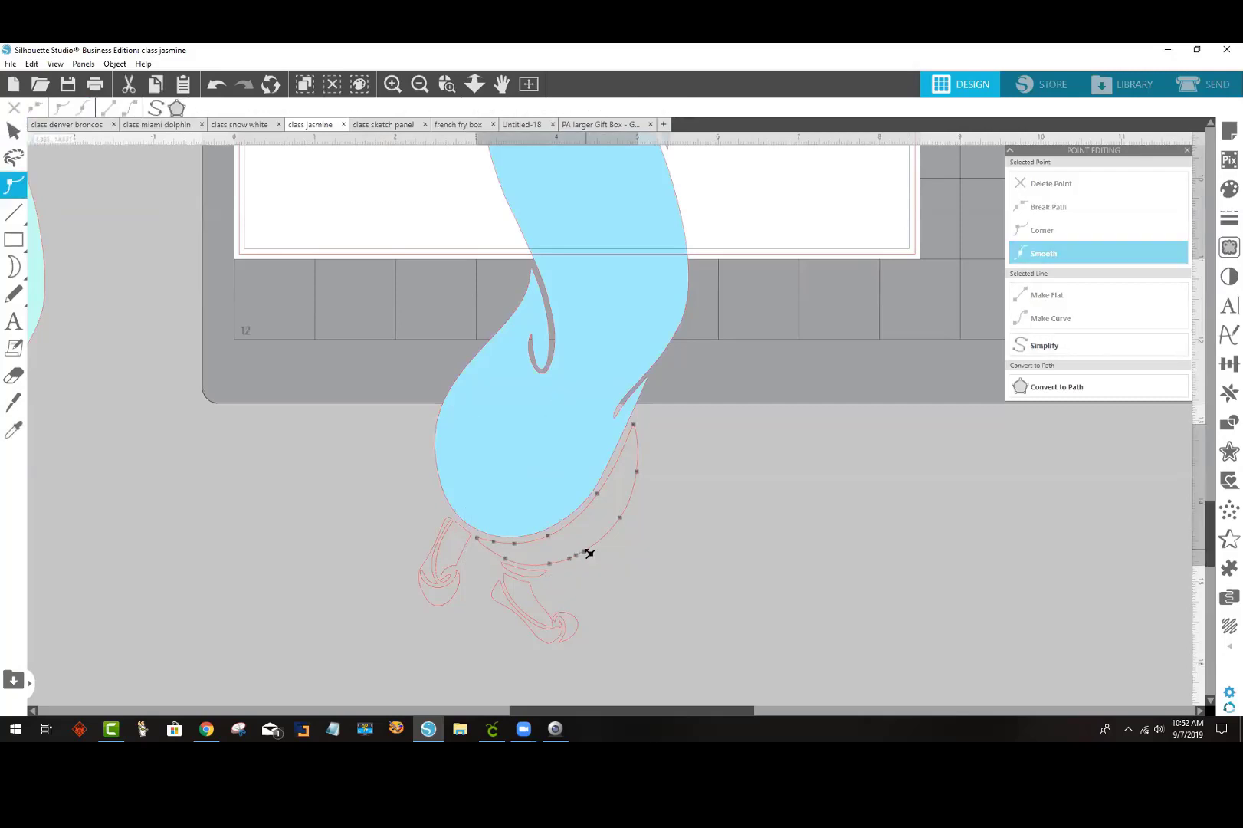
{"action": "left_click", "coordinate": [636, 536]}
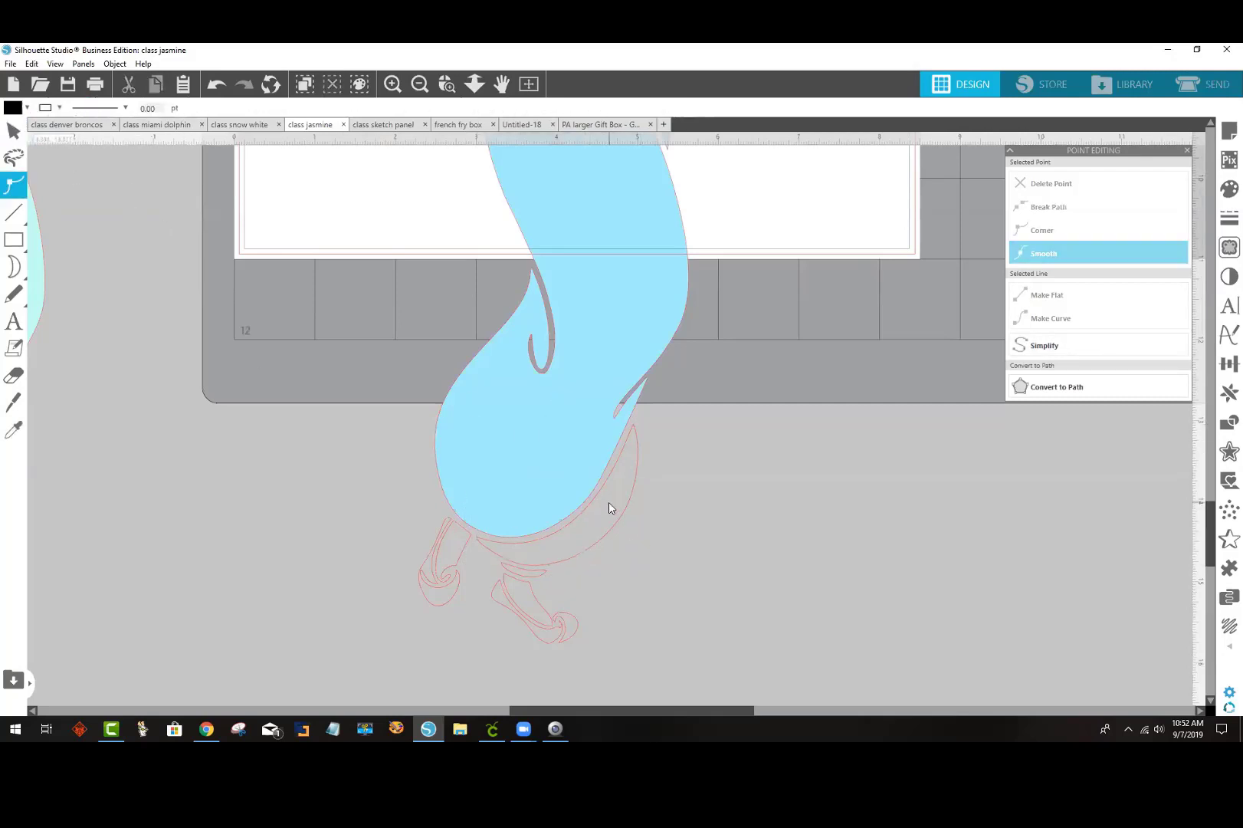
Step: Fill the crescent-shaped trouser piece above the shoes with the same light blue
{"action": "left_click", "coordinate": [607, 499]}
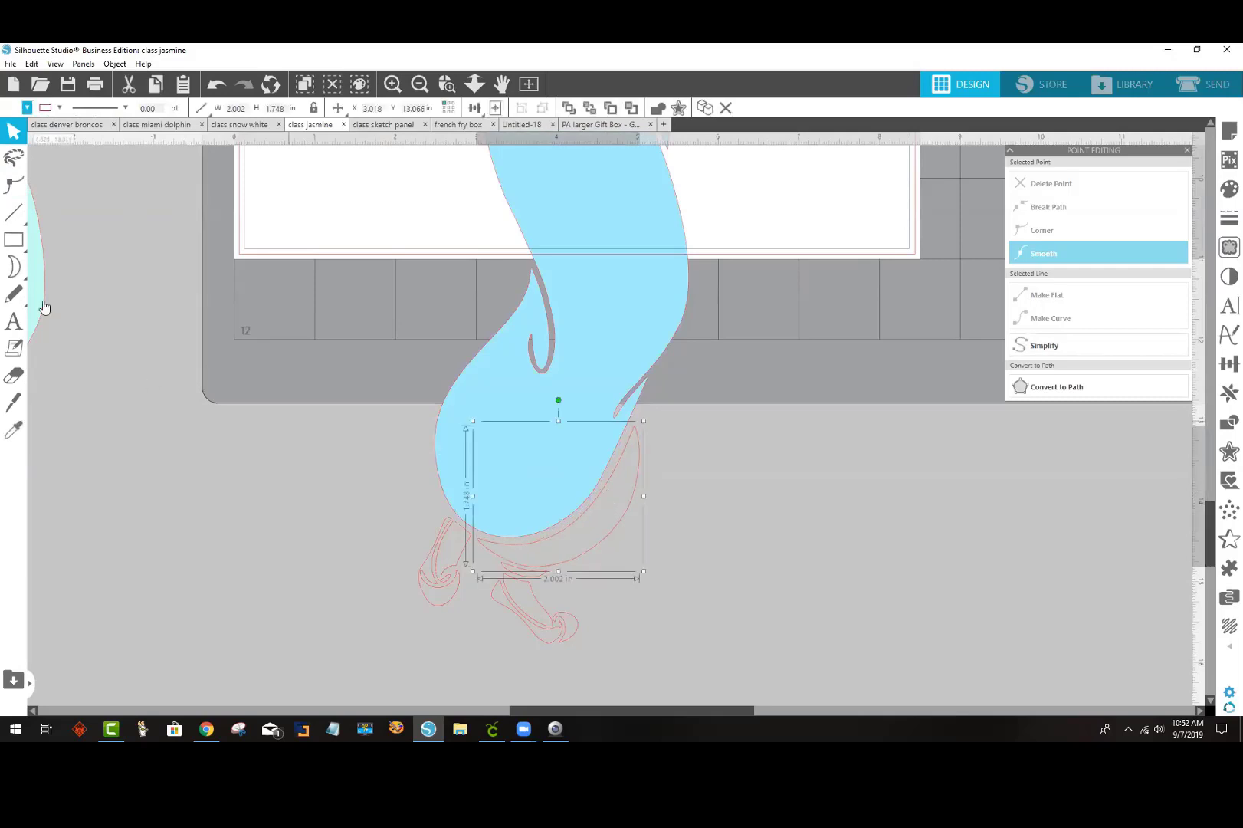
{"action": "left_click", "coordinate": [12, 108]}
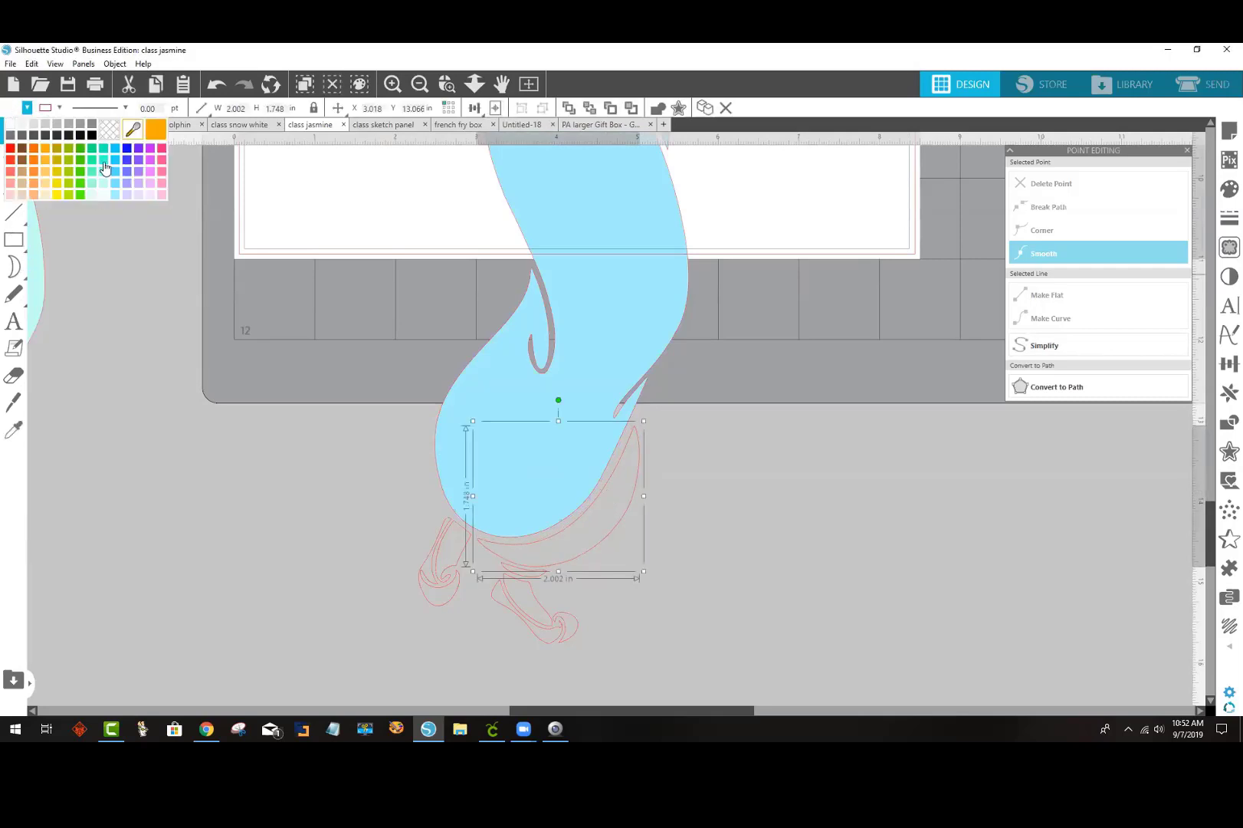
{"action": "left_click", "coordinate": [118, 202]}
{"action": "left_click", "coordinate": [734, 504]}
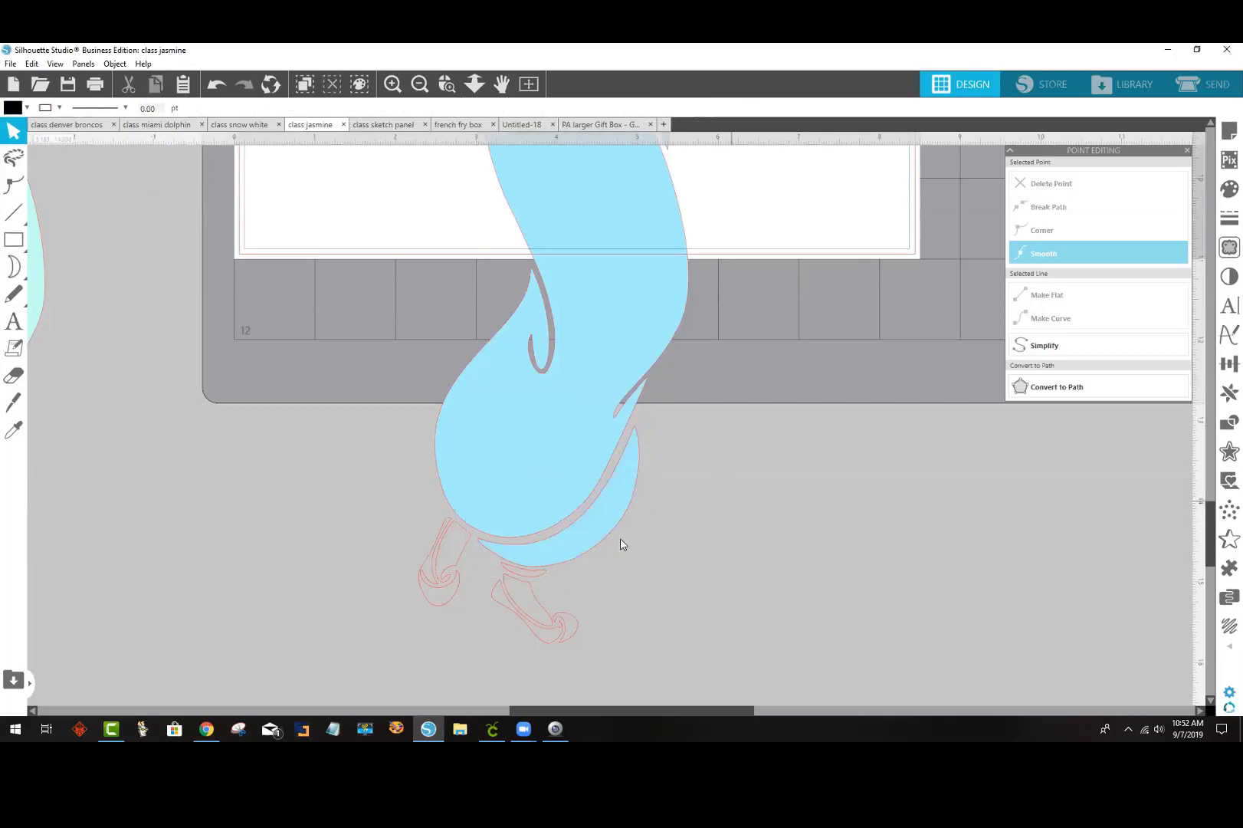
Step: Delete the tiny stray shape beside the sleeve of the lowered arm
{"action": "scroll", "coordinate": [683, 561], "scroll_direction": "up", "scroll_amount": 10}
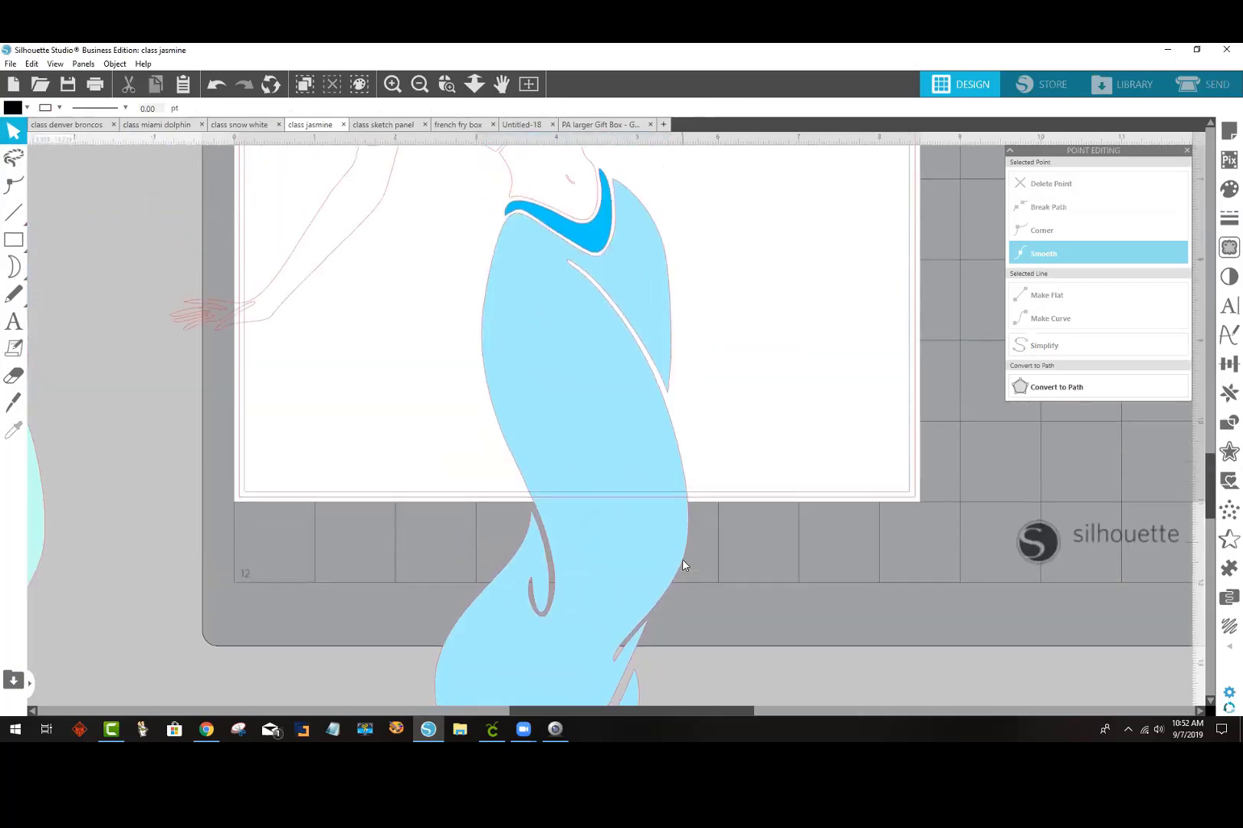
{"action": "scroll", "coordinate": [683, 565], "scroll_direction": "up", "scroll_amount": 3}
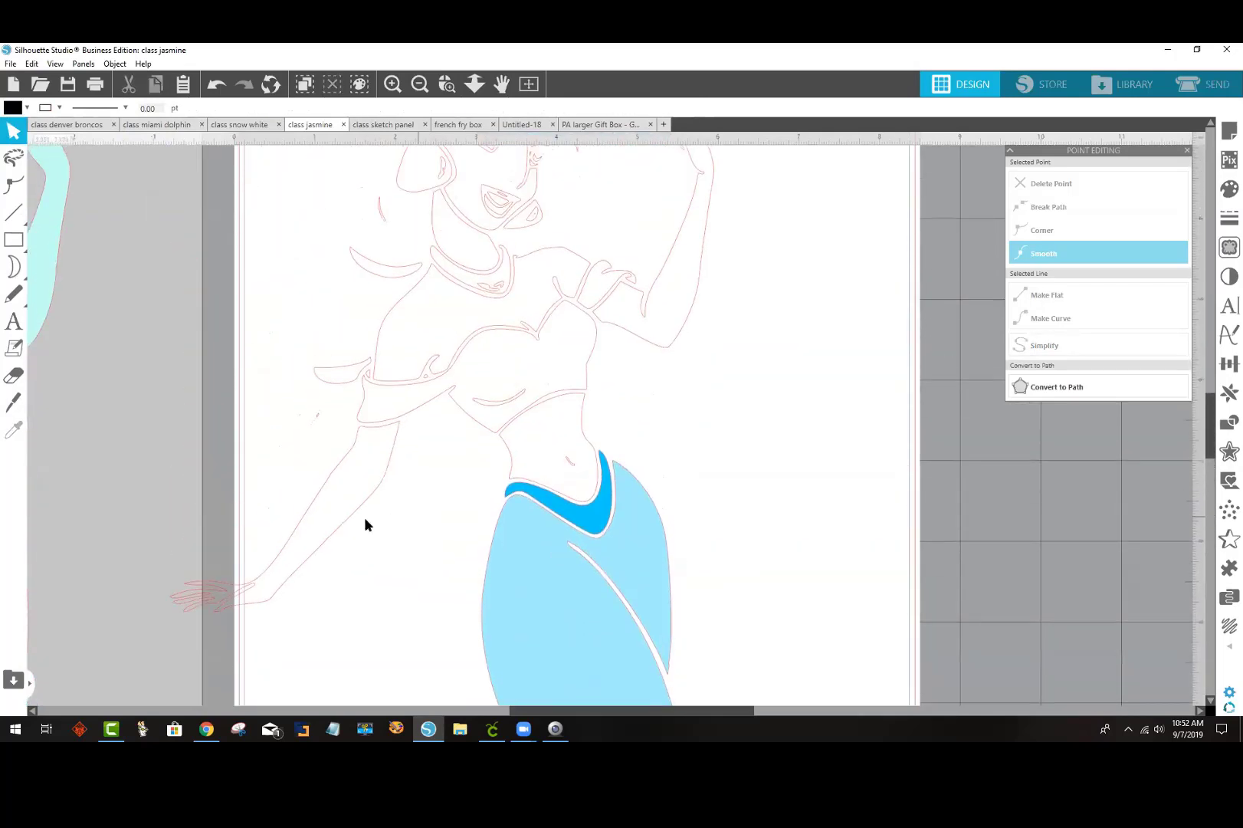
{"action": "left_click", "coordinate": [447, 84]}
{"action": "left_click", "coordinate": [808, 362]}
{"action": "left_click", "coordinate": [447, 85]}
{"action": "left_click_drag", "start_coordinate": [299, 410], "coordinate": [339, 440]}
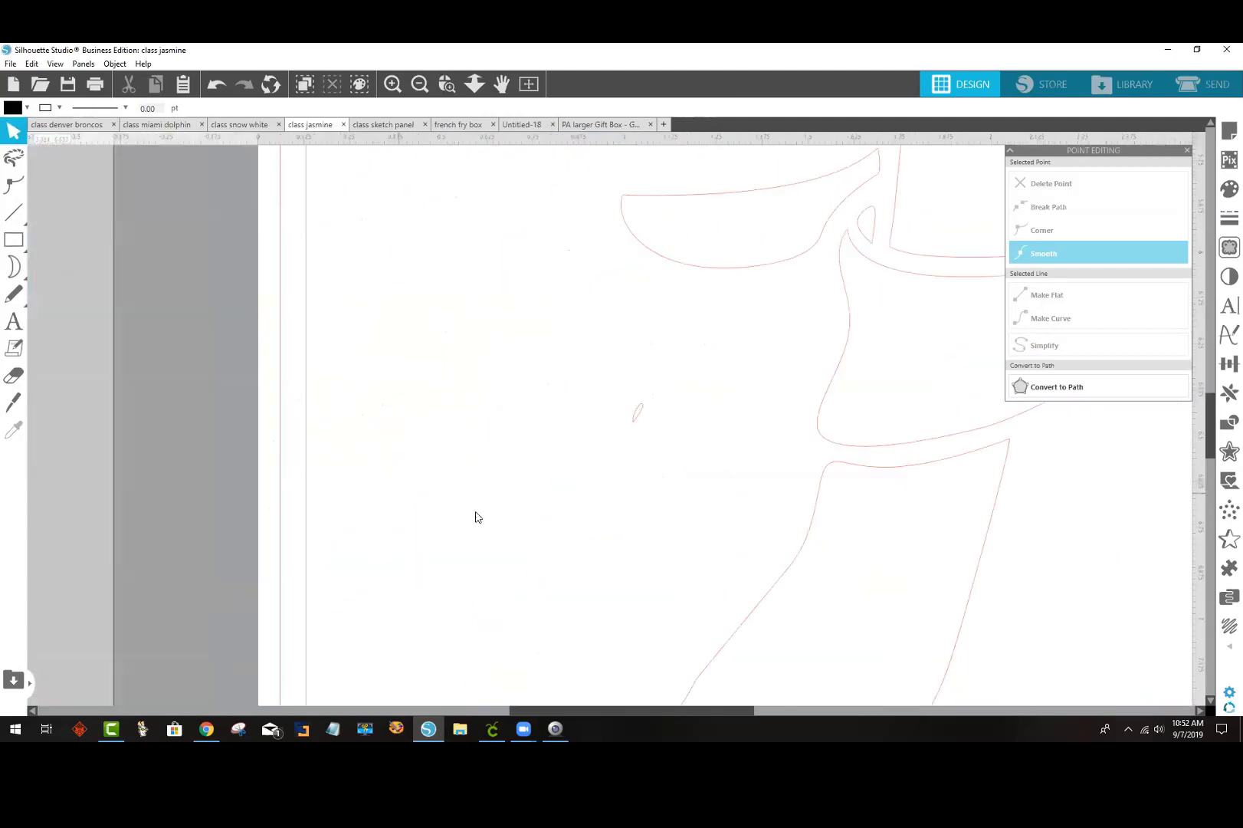
{"action": "left_click", "coordinate": [636, 426]}
{"action": "key", "text": "Delete"}
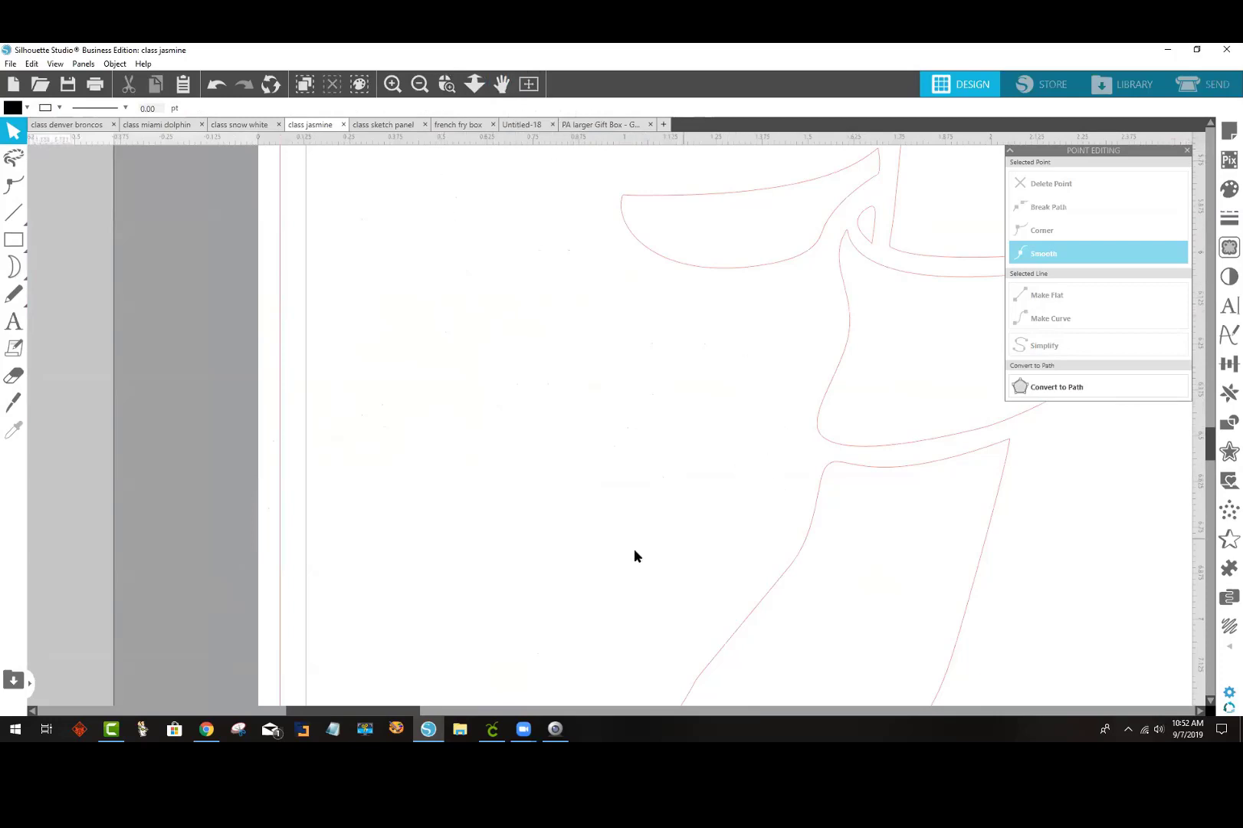
{"action": "left_click", "coordinate": [418, 85]}
{"action": "left_click", "coordinate": [418, 88]}
{"action": "left_click", "coordinate": [418, 88]}
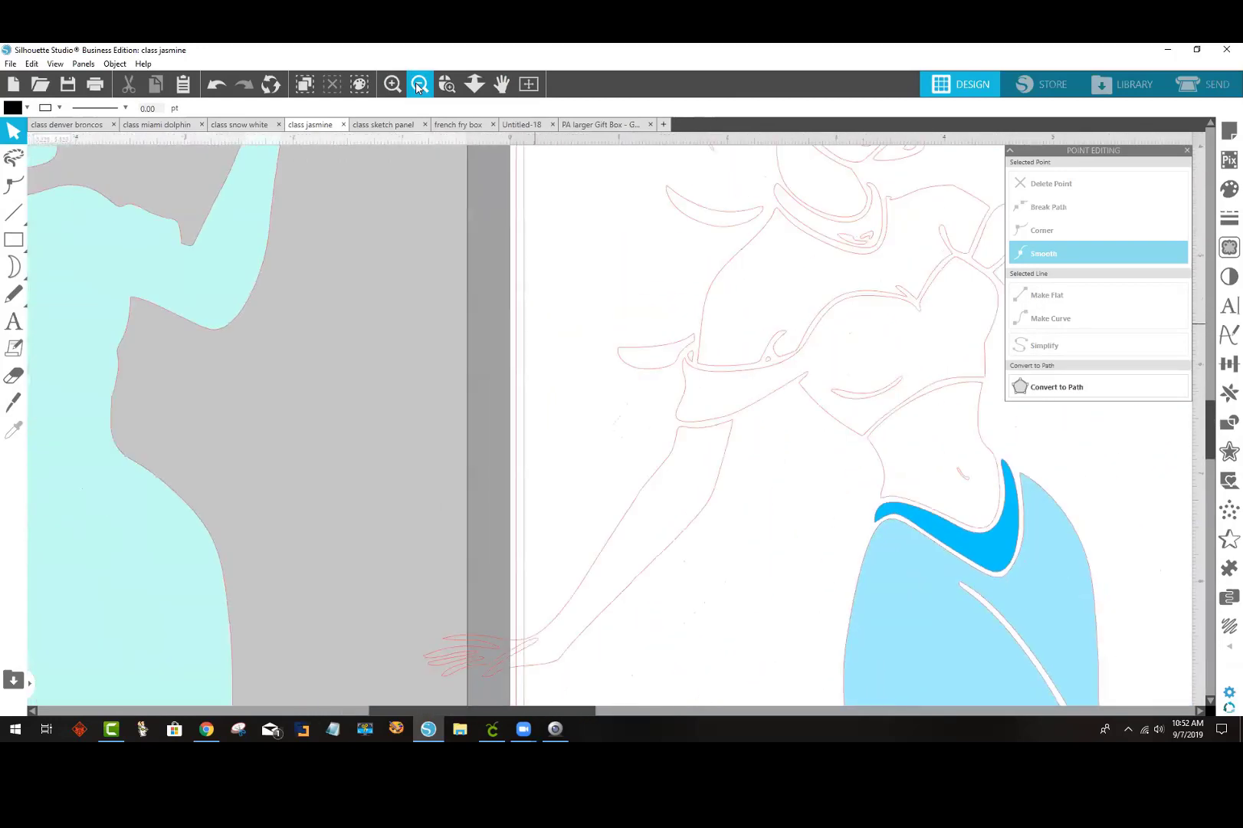
{"action": "left_click", "coordinate": [419, 89]}
{"action": "left_click", "coordinate": [418, 88]}
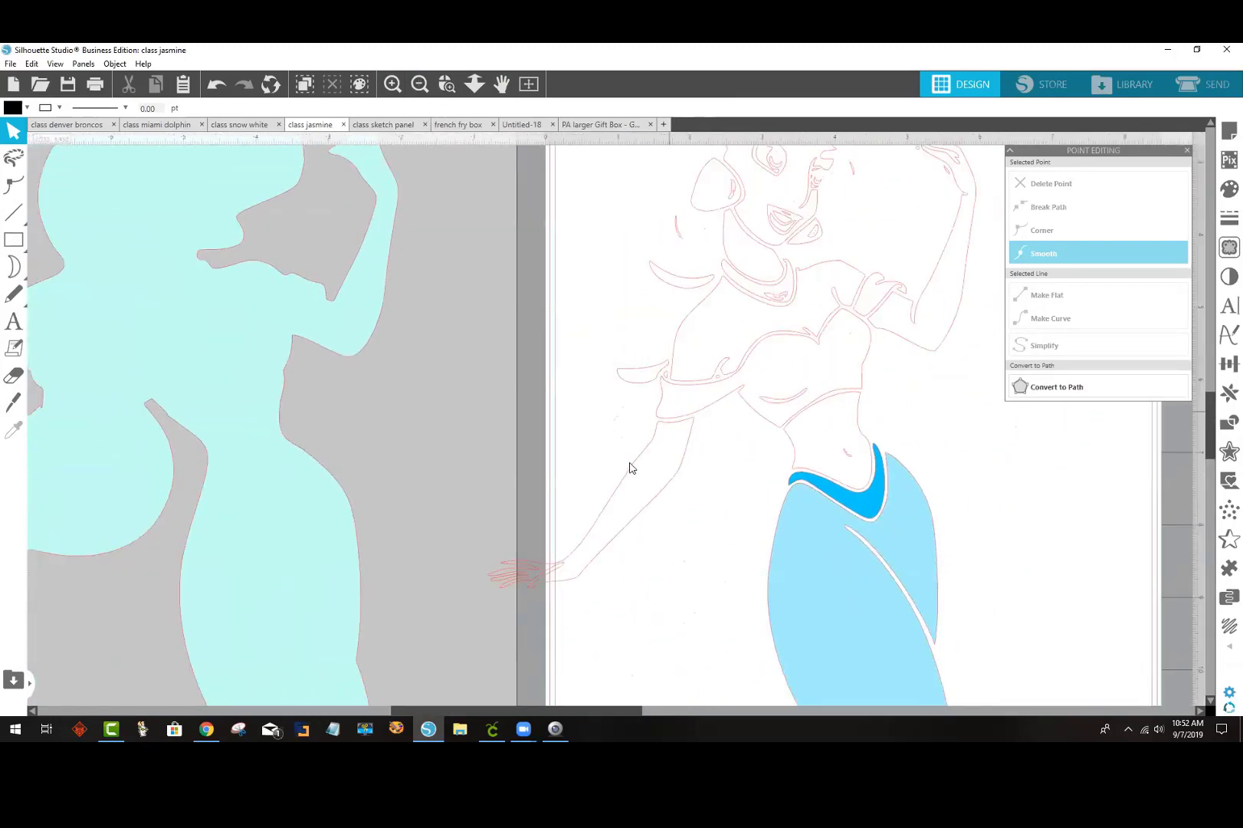
{"action": "left_click", "coordinate": [717, 382]}
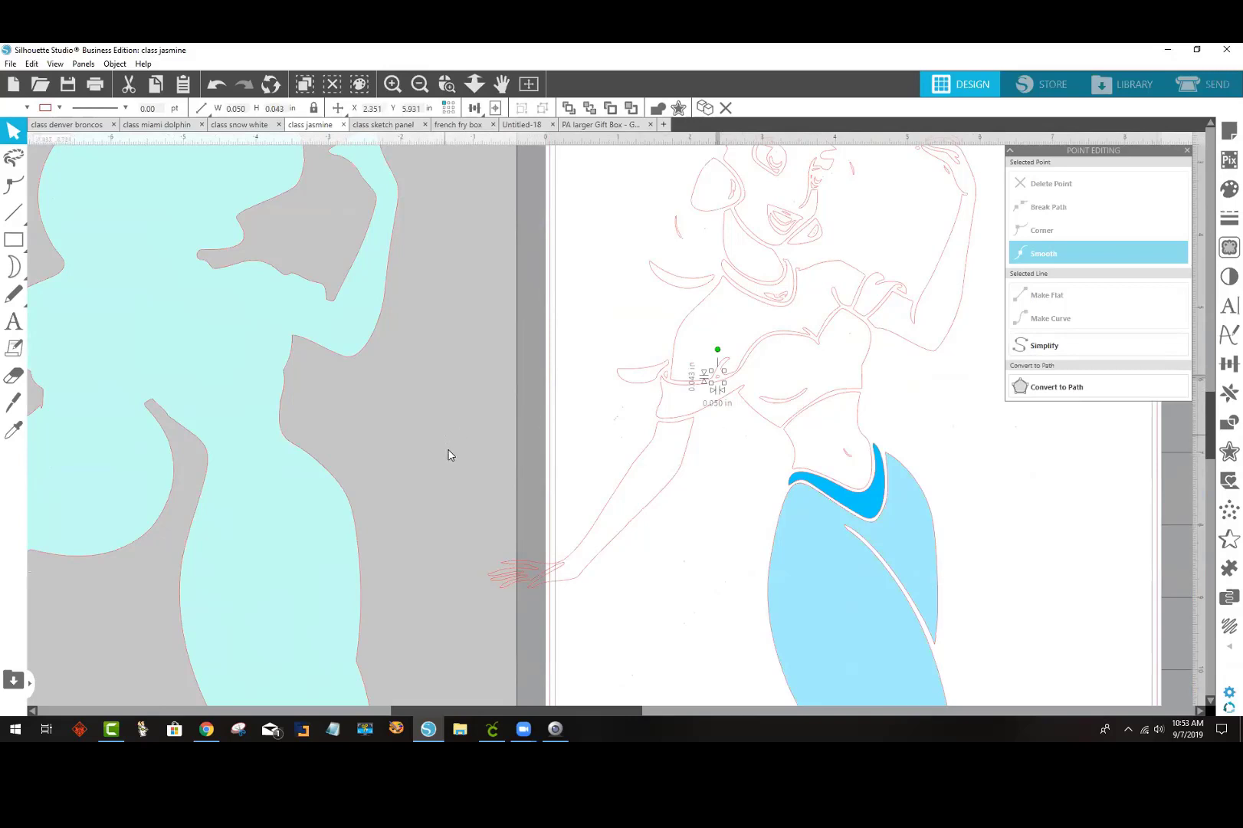
{"action": "left_click", "coordinate": [742, 482]}
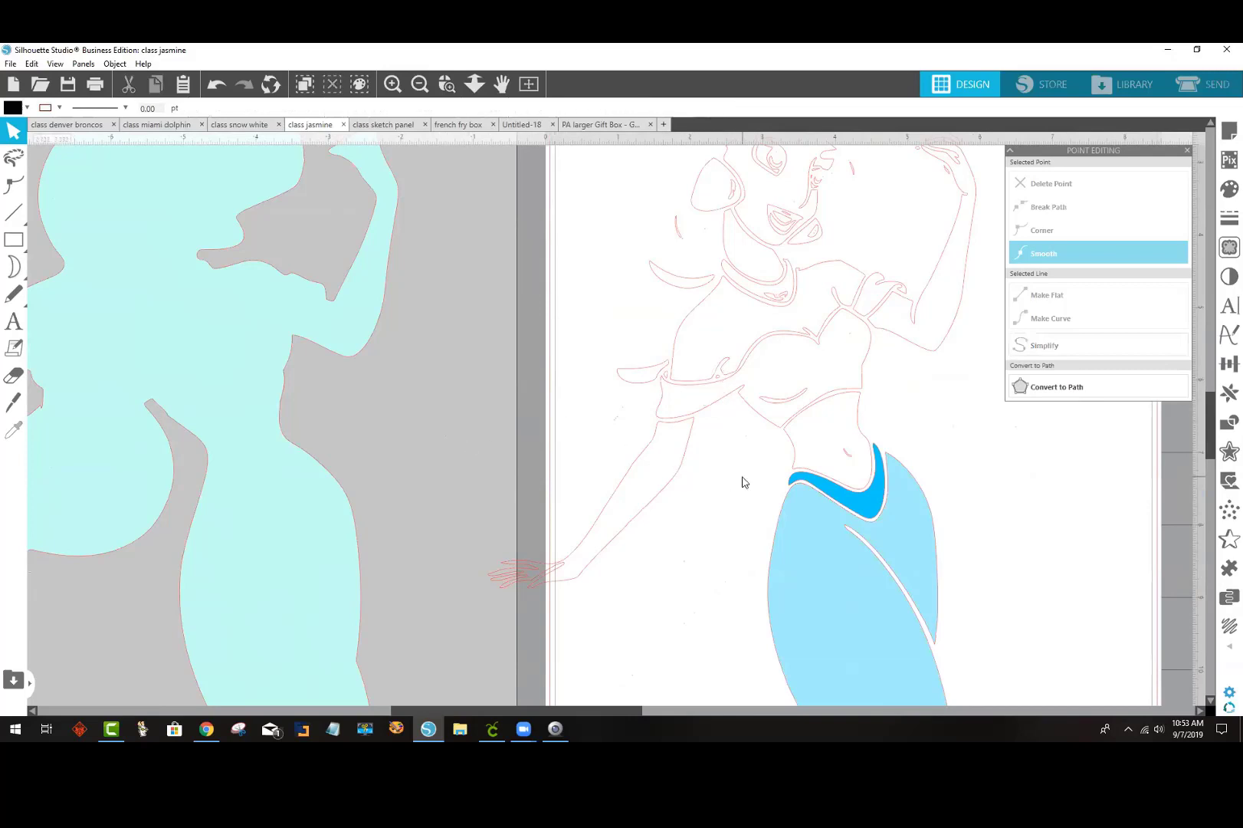
Step: Fill the off-shoulder top's outline with the same bright blue as the waistband
{"action": "left_click", "coordinate": [718, 381]}
{"action": "left_click", "coordinate": [667, 381]}
{"action": "left_click", "coordinate": [666, 381]}
{"action": "left_click", "coordinate": [728, 399]}
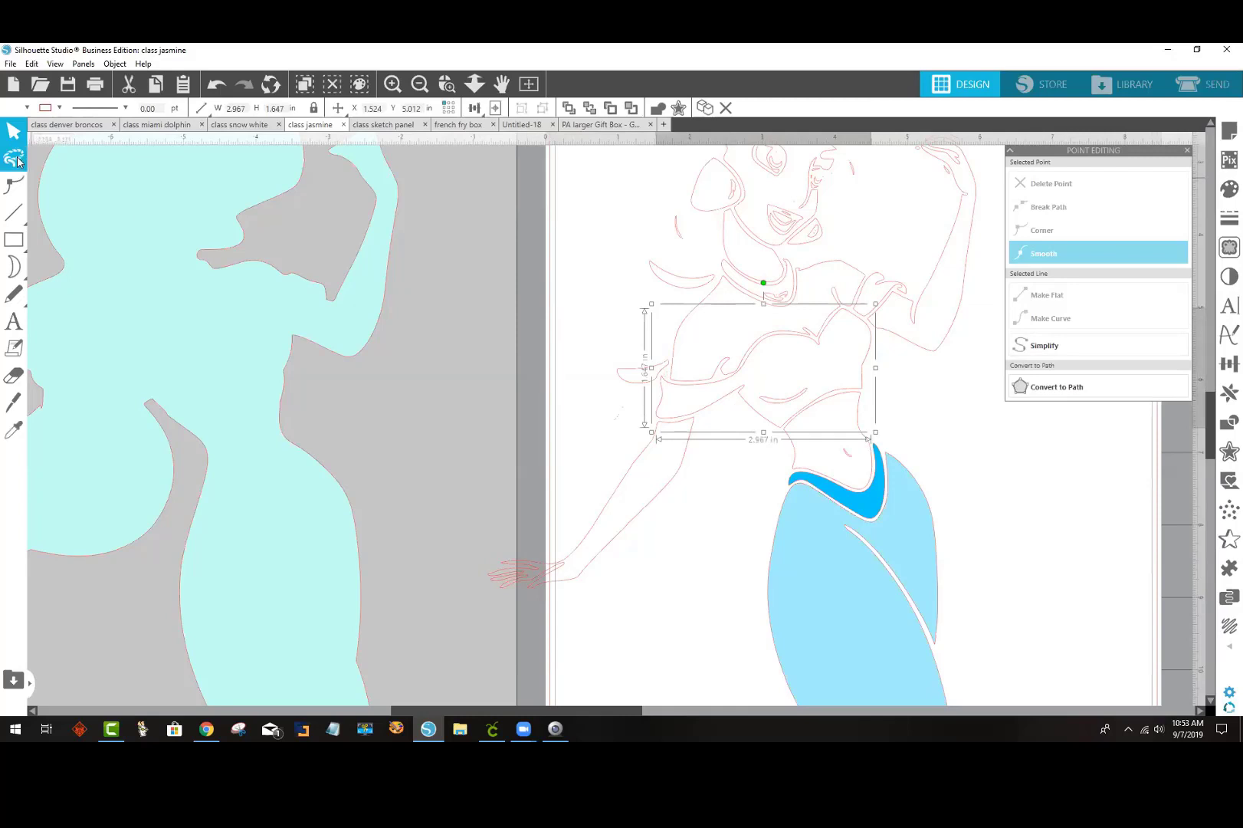
{"action": "left_click", "coordinate": [26, 108]}
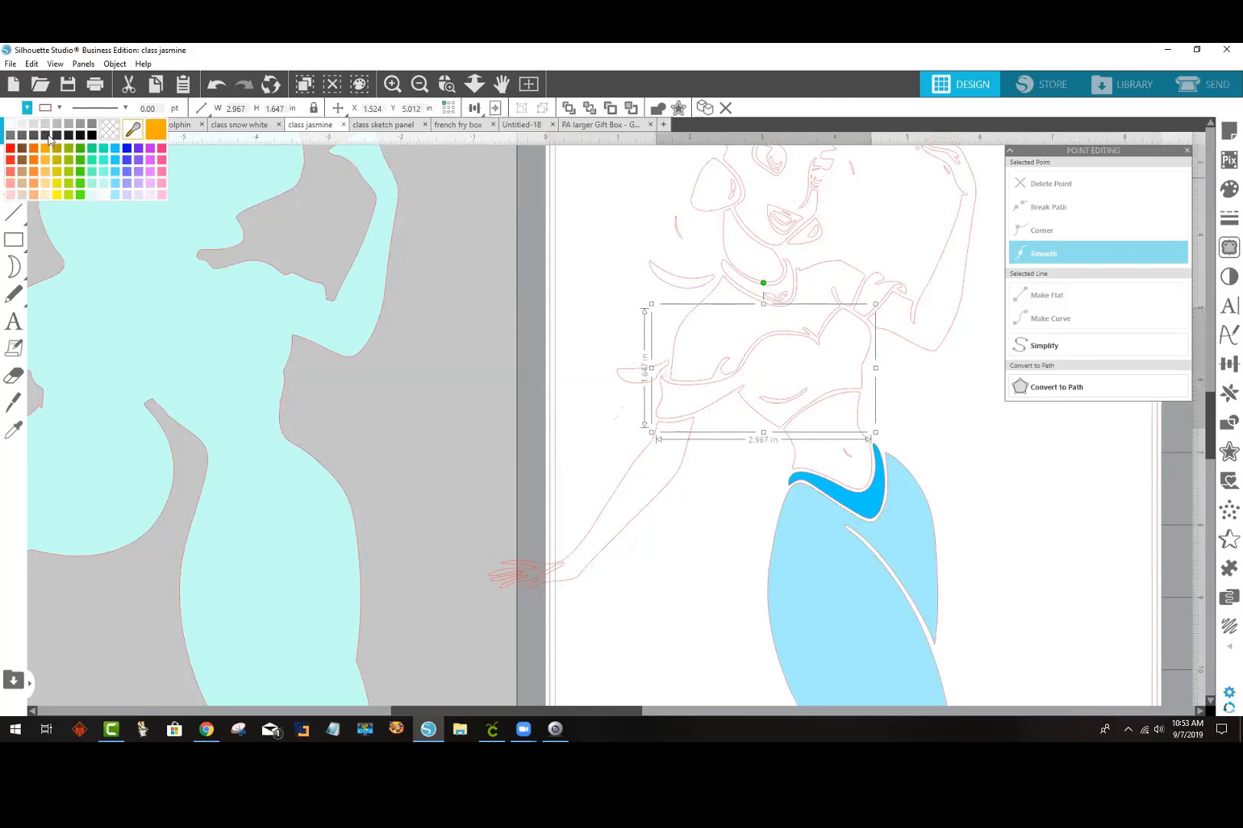
{"action": "left_click", "coordinate": [116, 152]}
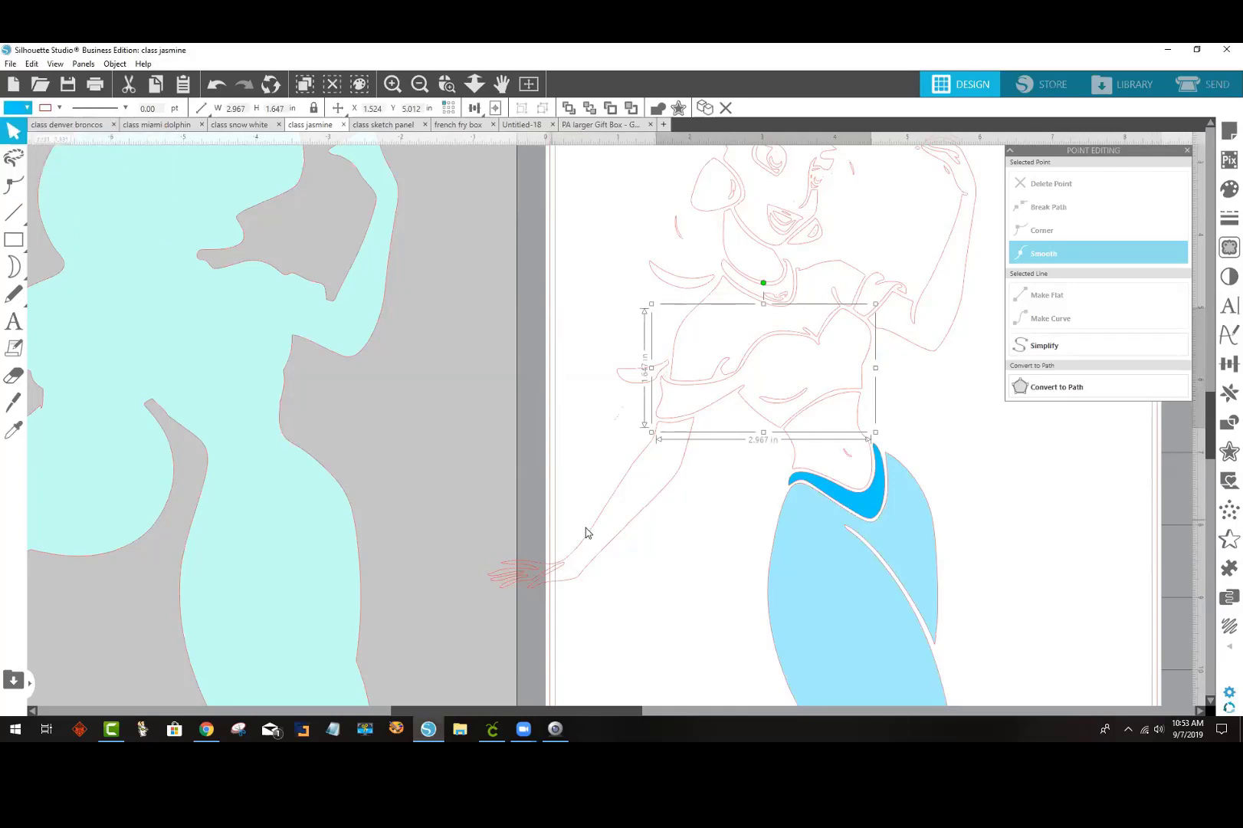
{"action": "left_click", "coordinate": [689, 555]}
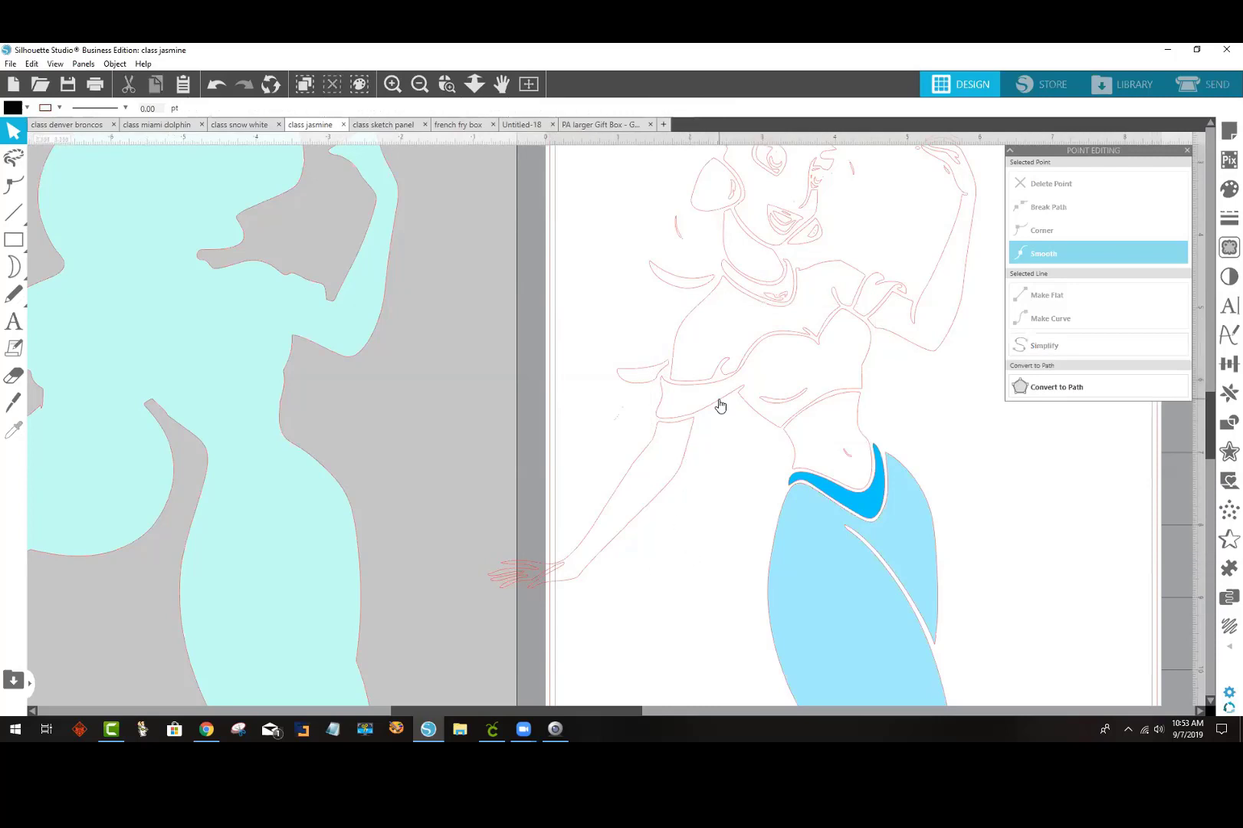
Step: Open the top's points and try to close its path at the red start point on the side edge below the raised arm
{"action": "left_click", "coordinate": [720, 406]}
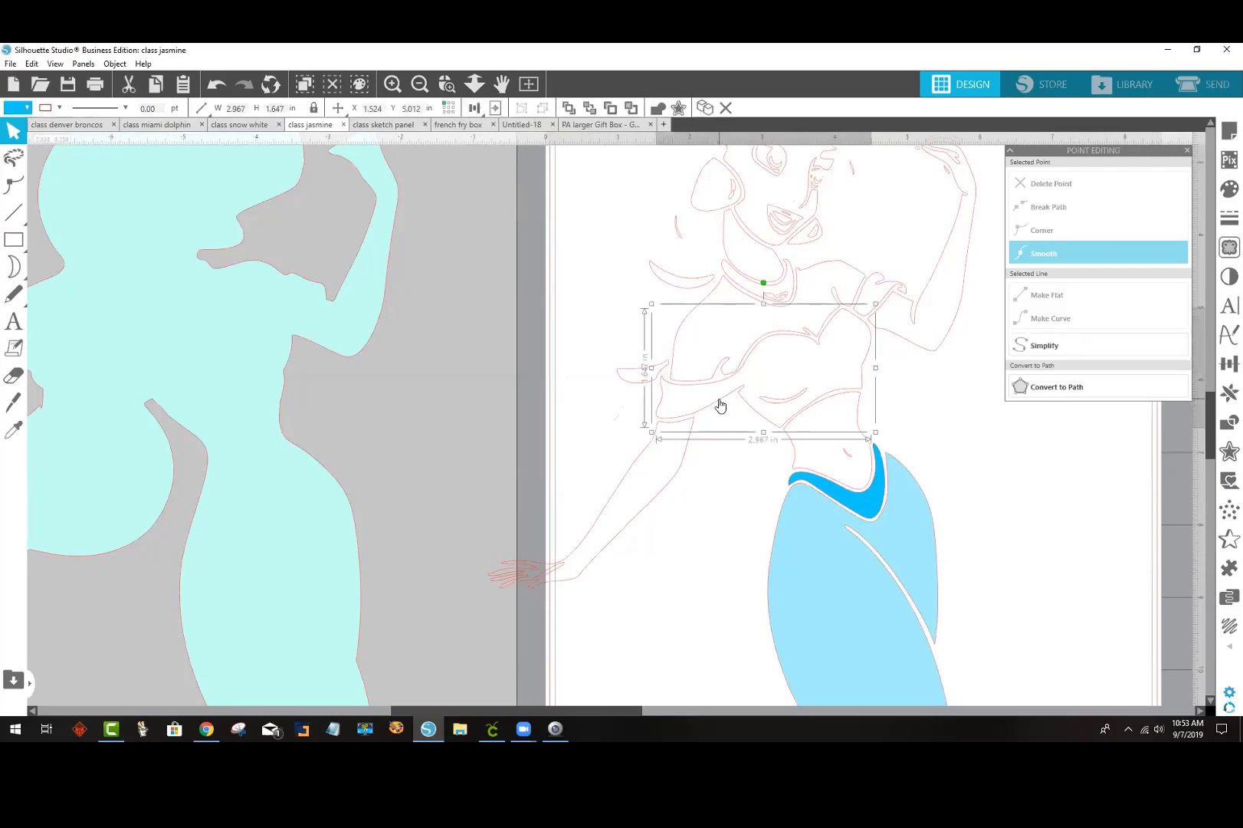
{"action": "double_click", "coordinate": [720, 405]}
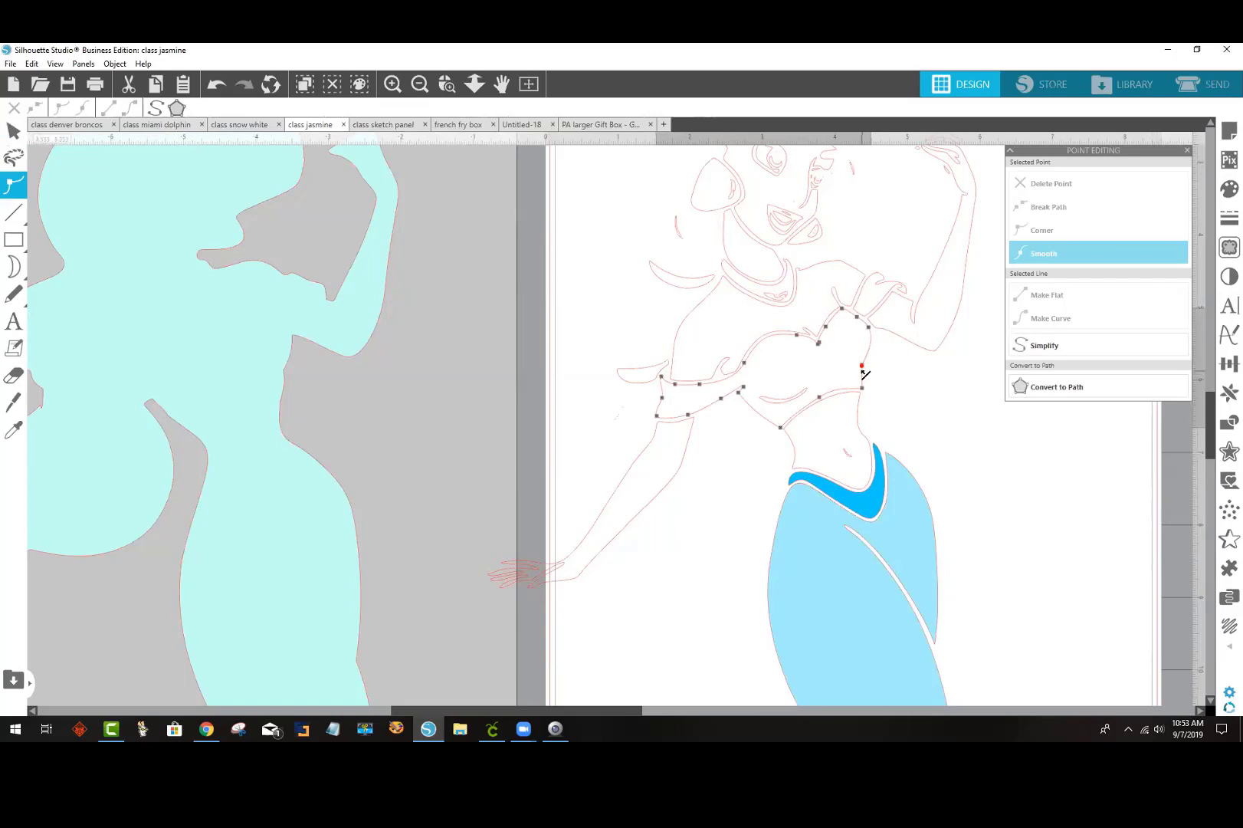
{"action": "left_click", "coordinate": [447, 84]}
{"action": "left_click", "coordinate": [891, 386]}
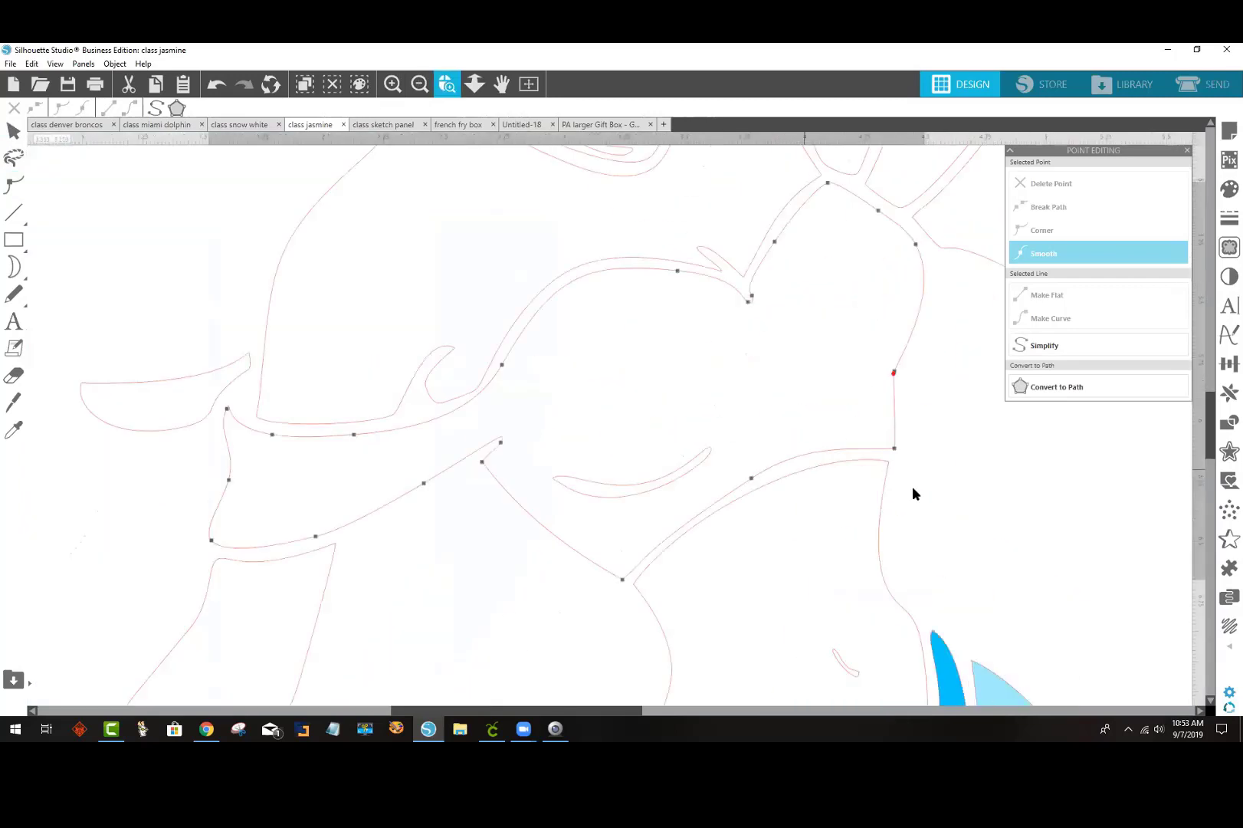
{"action": "left_click", "coordinate": [13, 131]}
{"action": "double_click", "coordinate": [610, 447]}
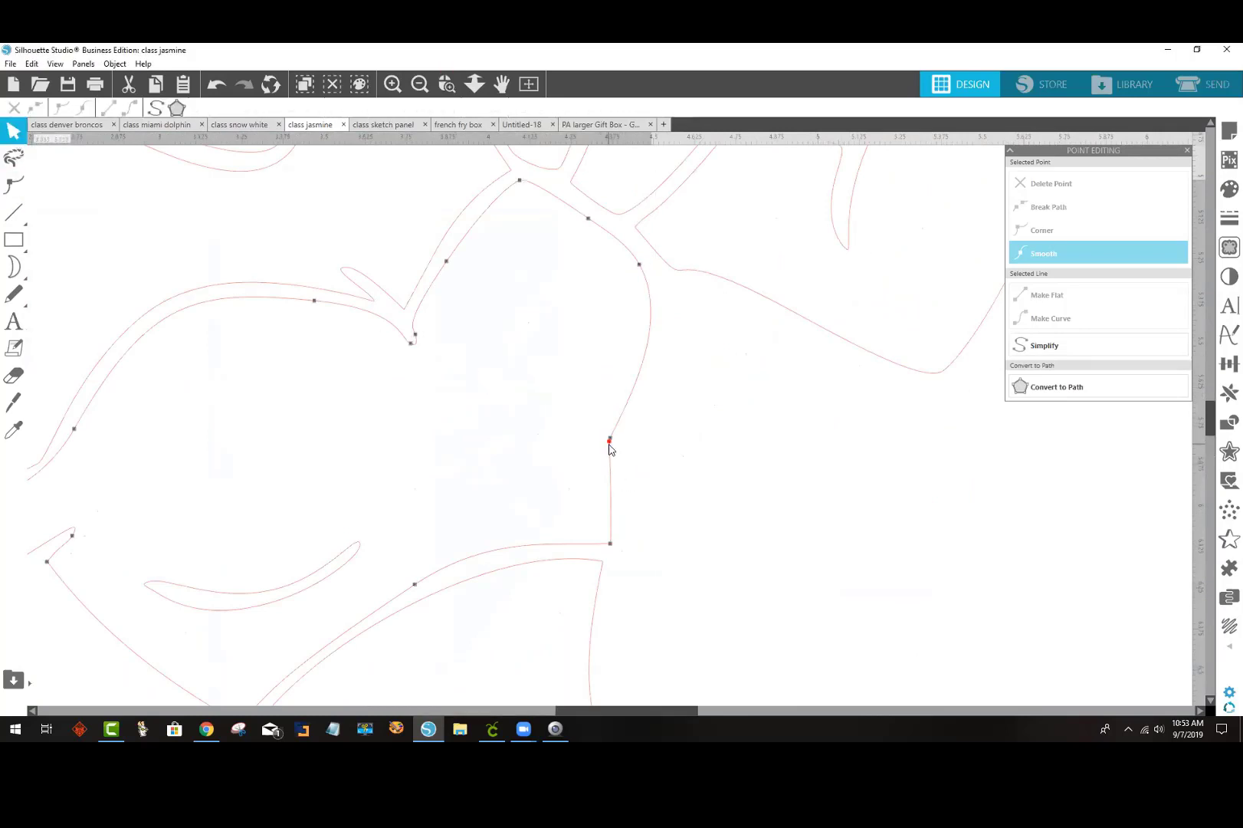
{"action": "mouse_move", "coordinate": [611, 442]}
{"action": "left_mouse_down"}
{"action": "mouse_move", "coordinate": [643, 472]}
{"action": "mouse_move", "coordinate": [611, 439]}
{"action": "mouse_move", "coordinate": [654, 437]}
{"action": "mouse_move", "coordinate": [611, 442]}
{"action": "mouse_move", "coordinate": [623, 457]}
{"action": "mouse_move", "coordinate": [636, 440]}
{"action": "mouse_move", "coordinate": [626, 423]}
{"action": "left_mouse_up"}
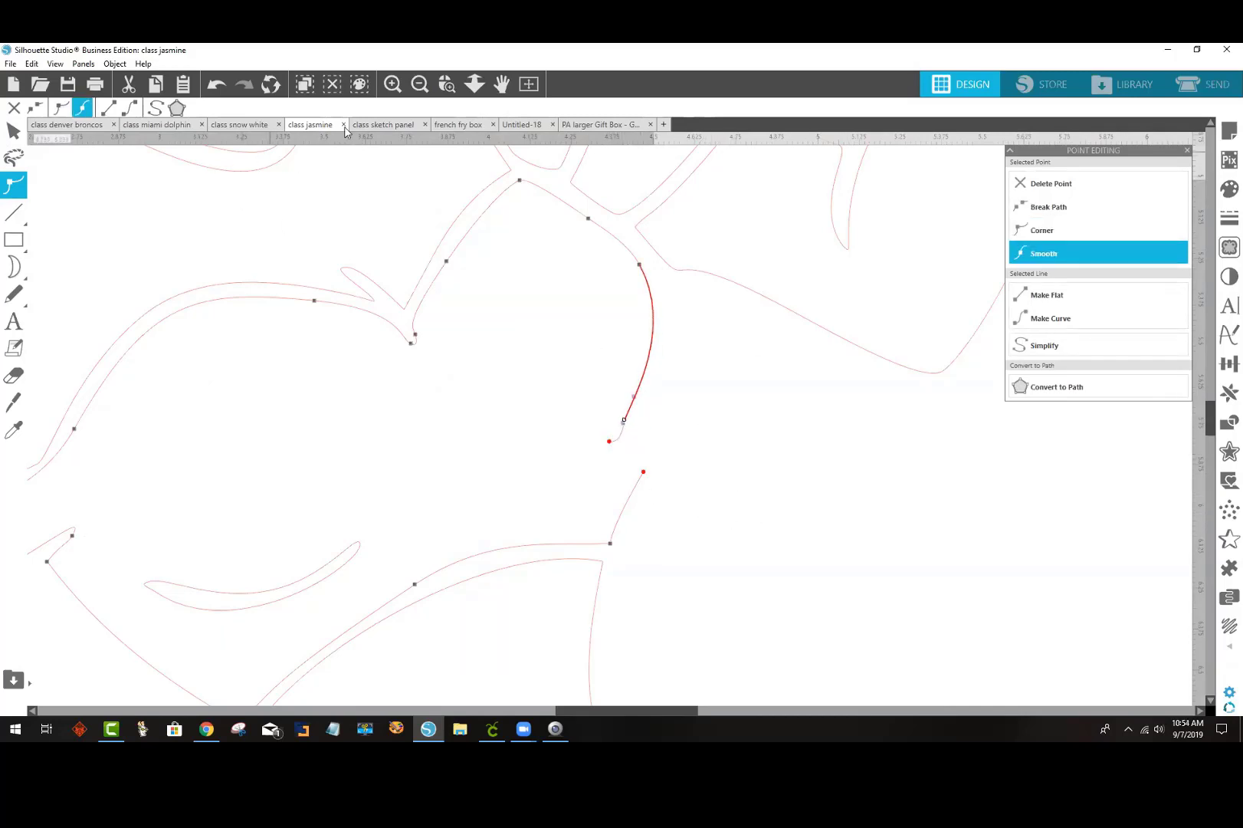
Step: Undo the point moves on the top's side edge and deselect the shape
{"action": "left_click", "coordinate": [219, 86]}
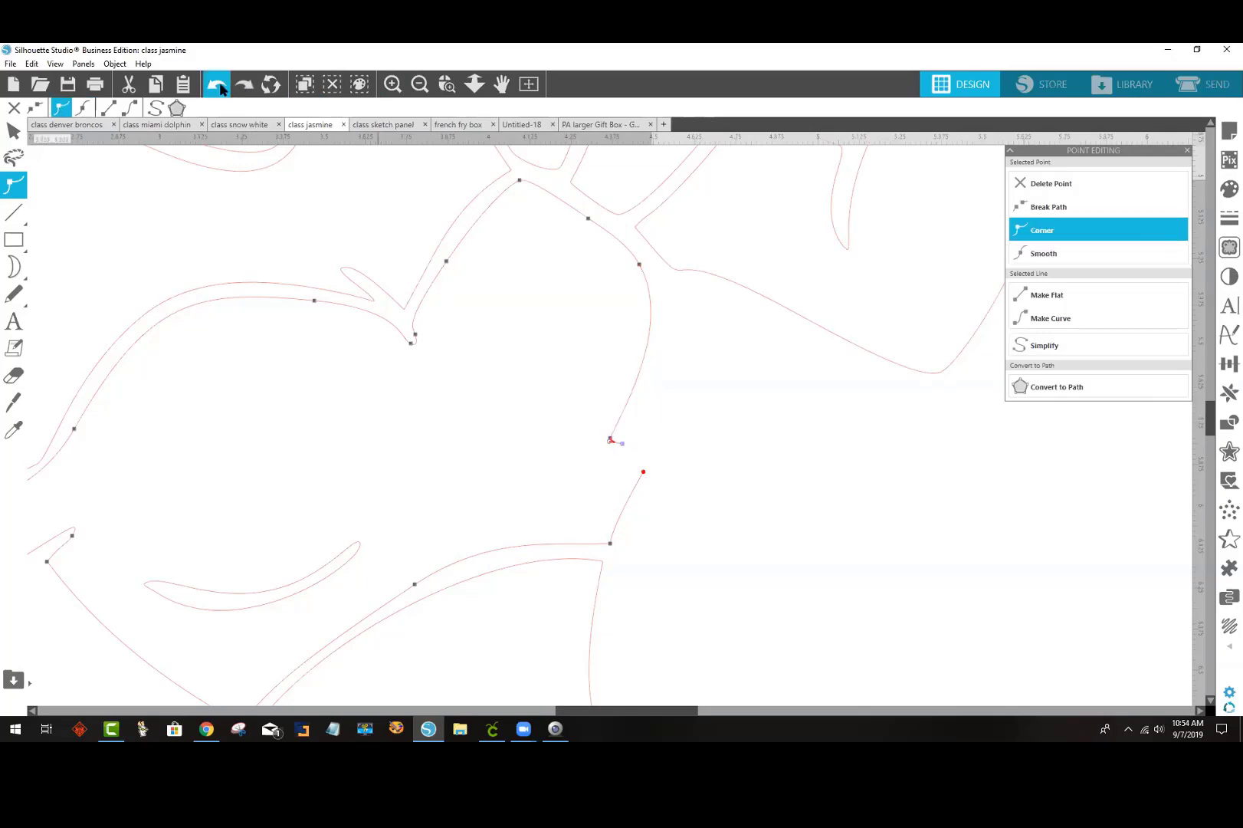
{"action": "left_click", "coordinate": [220, 86]}
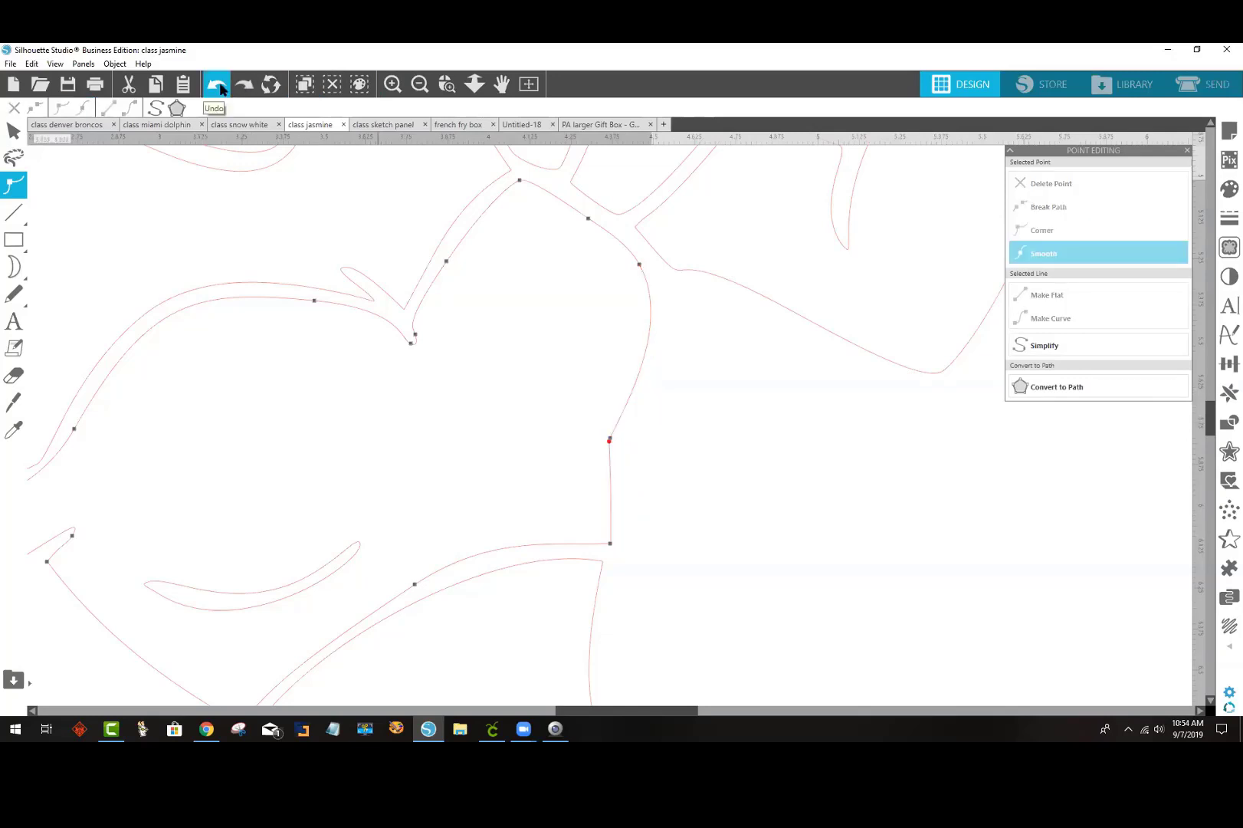
{"action": "left_click", "coordinate": [685, 437]}
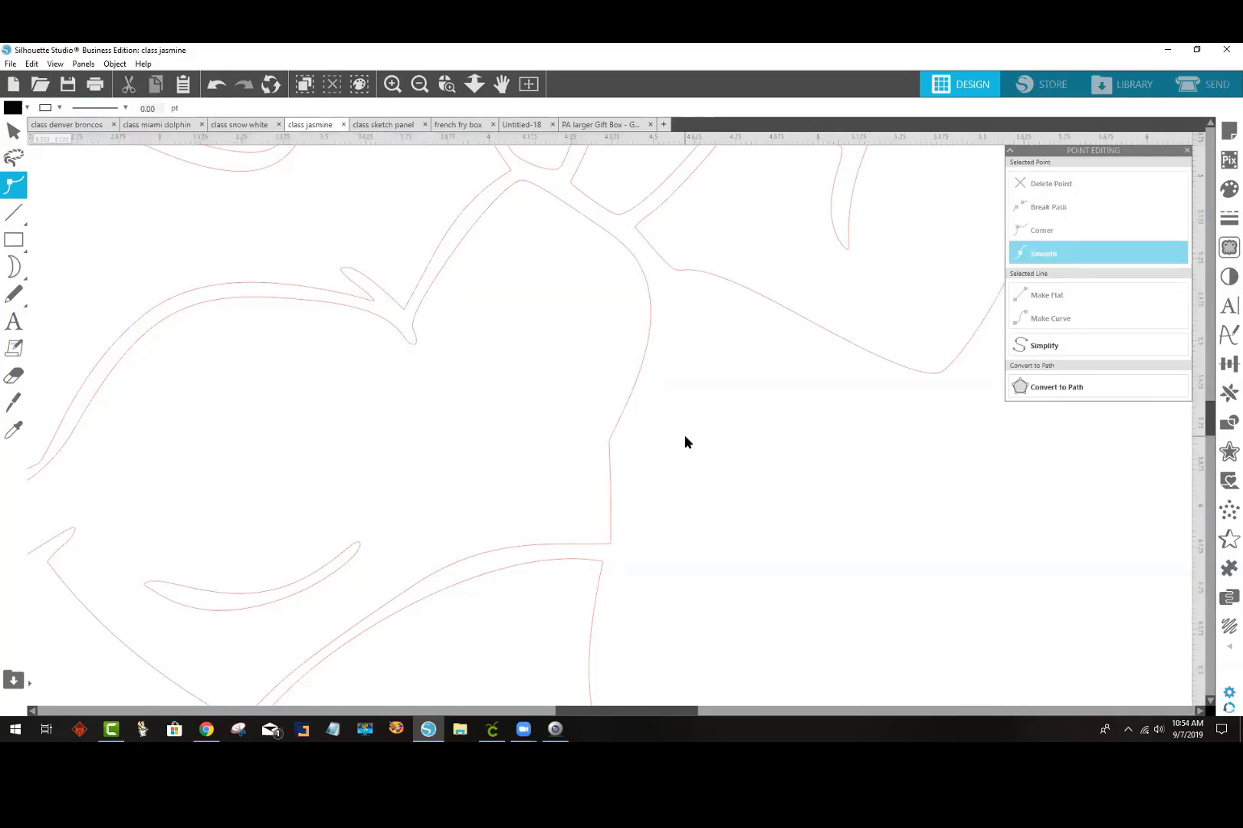
Step: Reopen the top's points and close its path by joining the red start point to the adjacent end point on the side edge
{"action": "left_click", "coordinate": [610, 487]}
{"action": "double_click", "coordinate": [610, 488]}
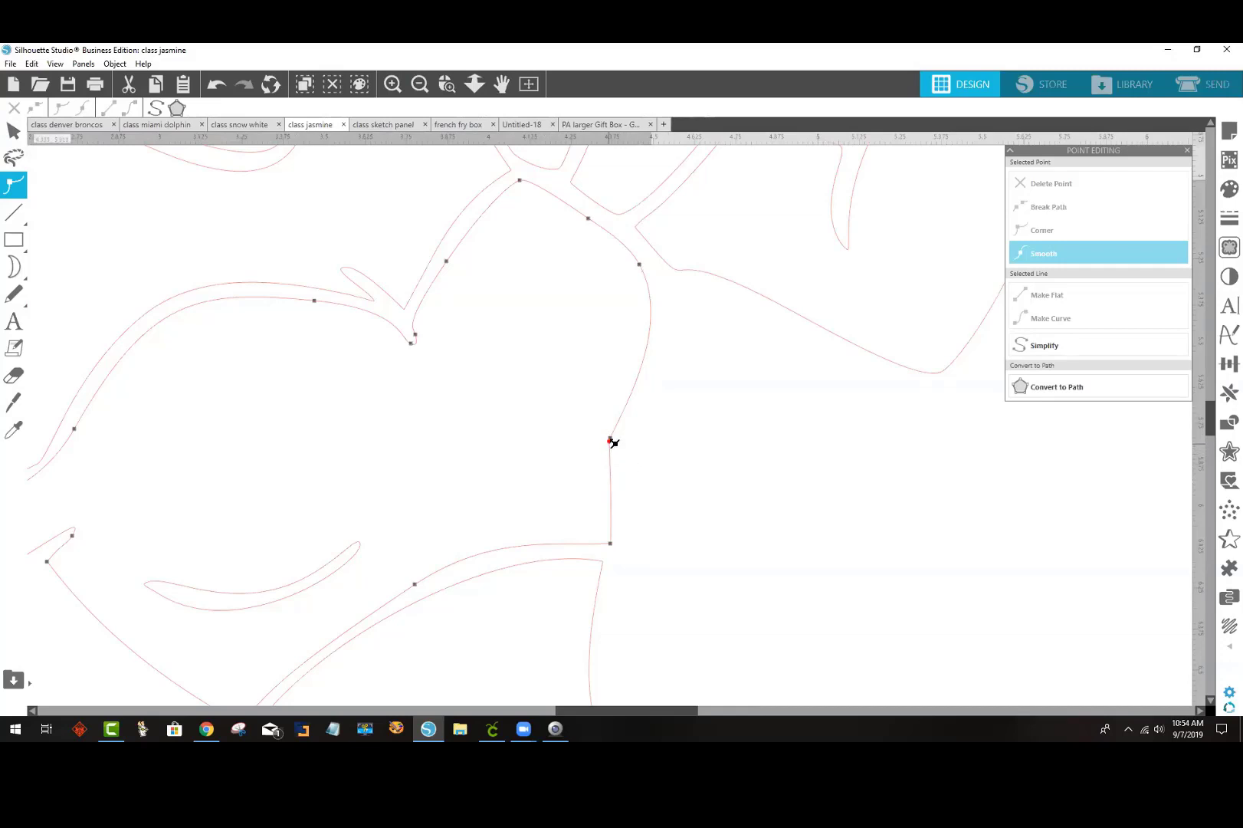
{"action": "left_click_drag", "start_coordinate": [610, 442], "coordinate": [610, 439]}
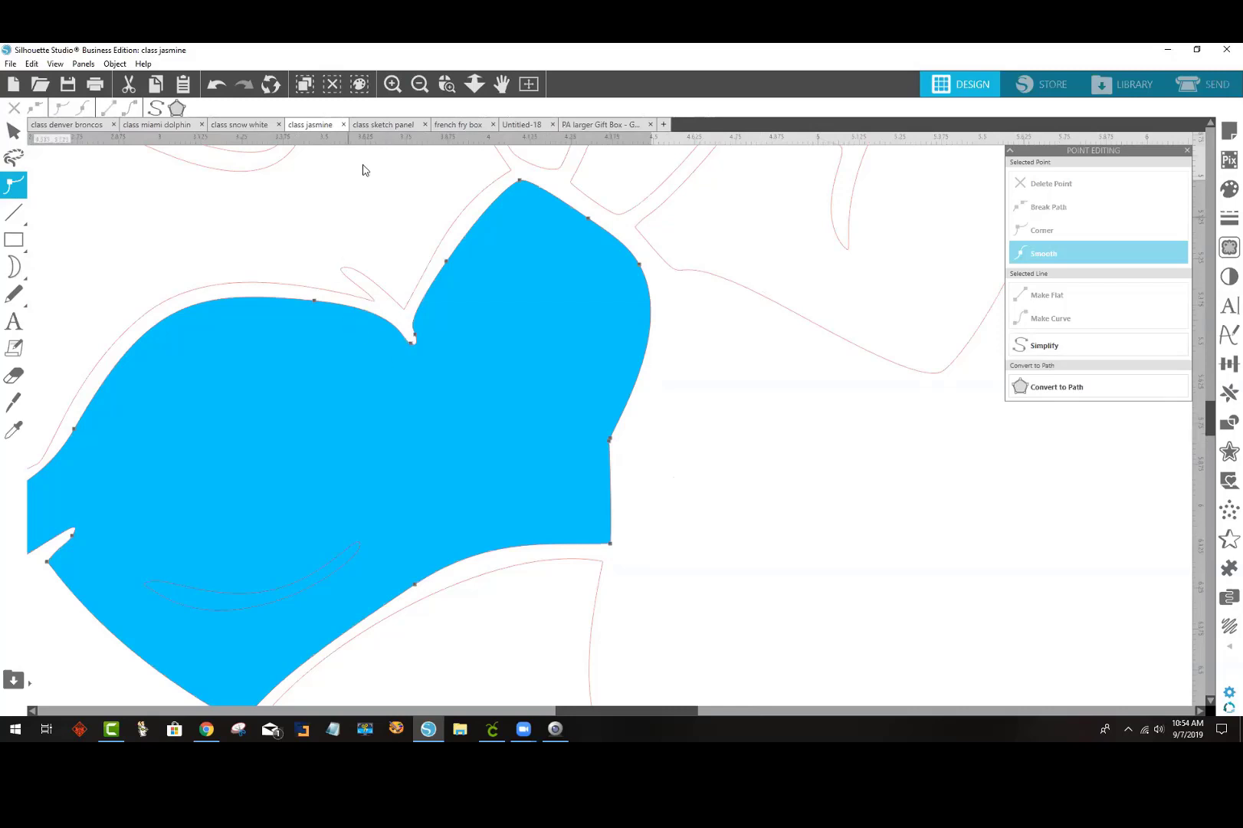
{"action": "left_click", "coordinate": [420, 86]}
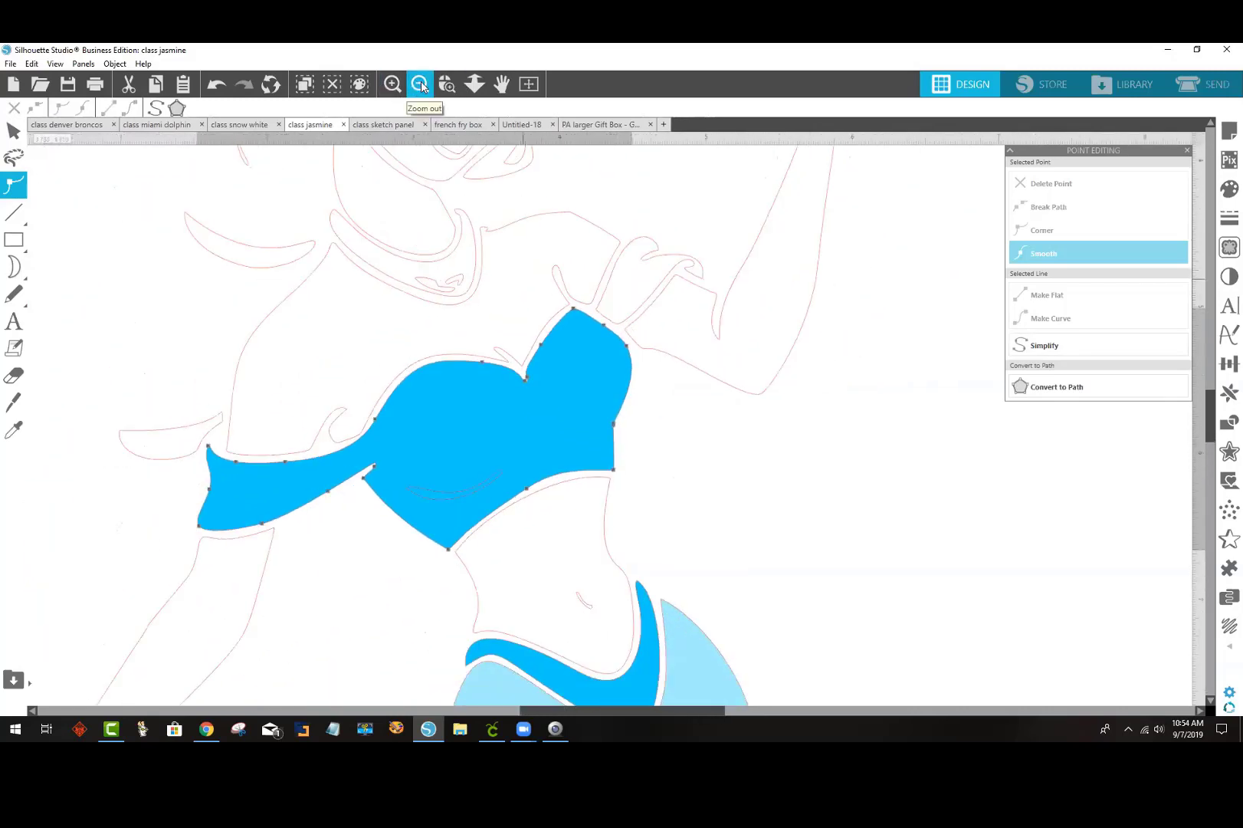
{"action": "left_click", "coordinate": [420, 85]}
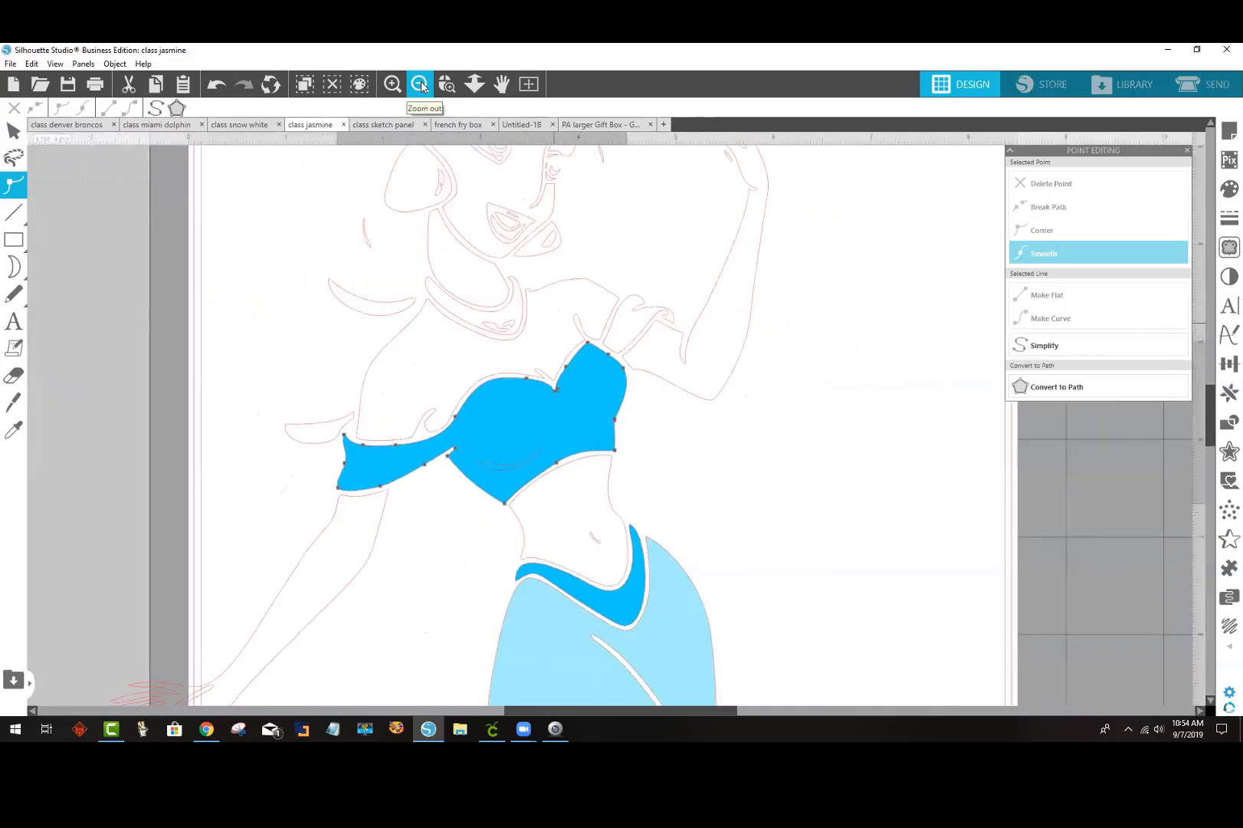
{"action": "left_click", "coordinate": [816, 384]}
Step: Select the outer mouth outline on the face and set its fill to red
{"action": "scroll", "coordinate": [818, 383], "scroll_direction": "up", "scroll_amount": 2}
{"action": "scroll", "coordinate": [818, 377], "scroll_direction": "up", "scroll_amount": 3}
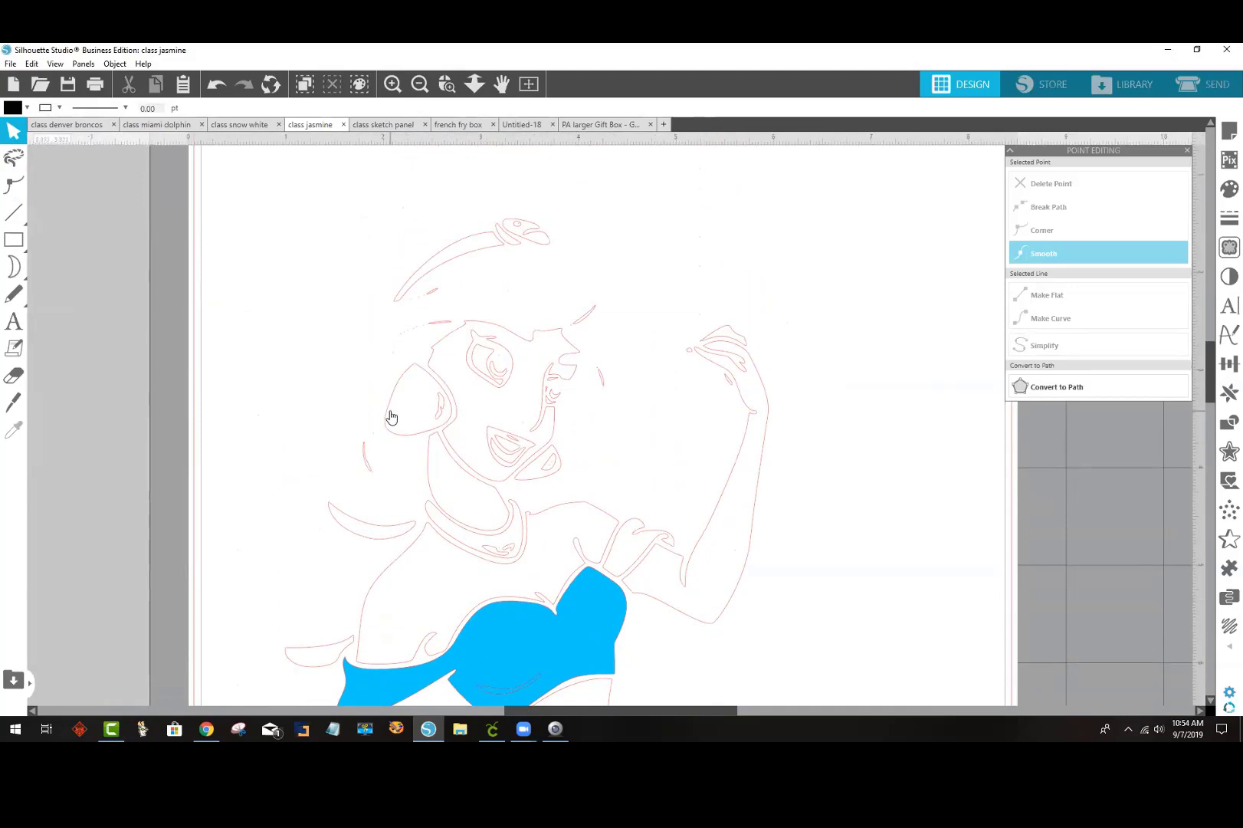
{"action": "scroll", "coordinate": [808, 391], "scroll_direction": "down", "scroll_amount": 3}
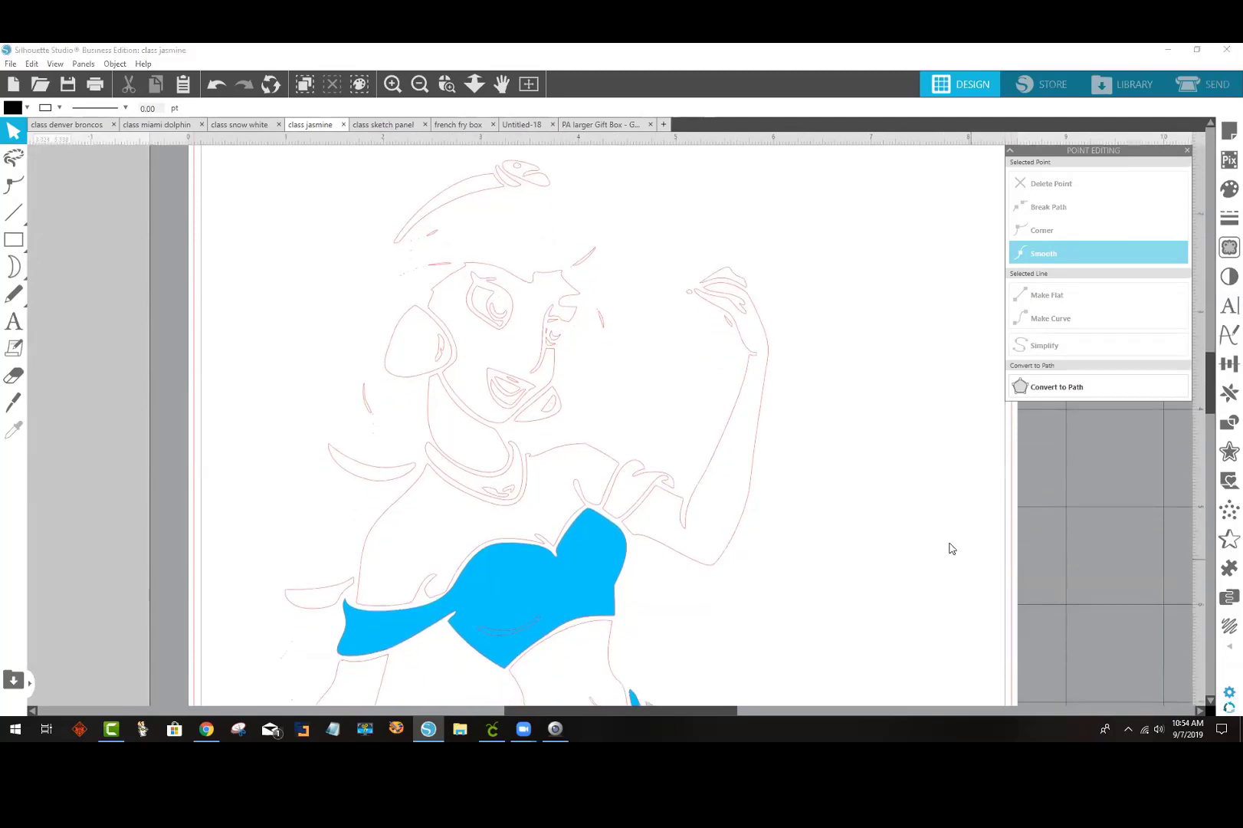
{"action": "left_click", "coordinate": [526, 393]}
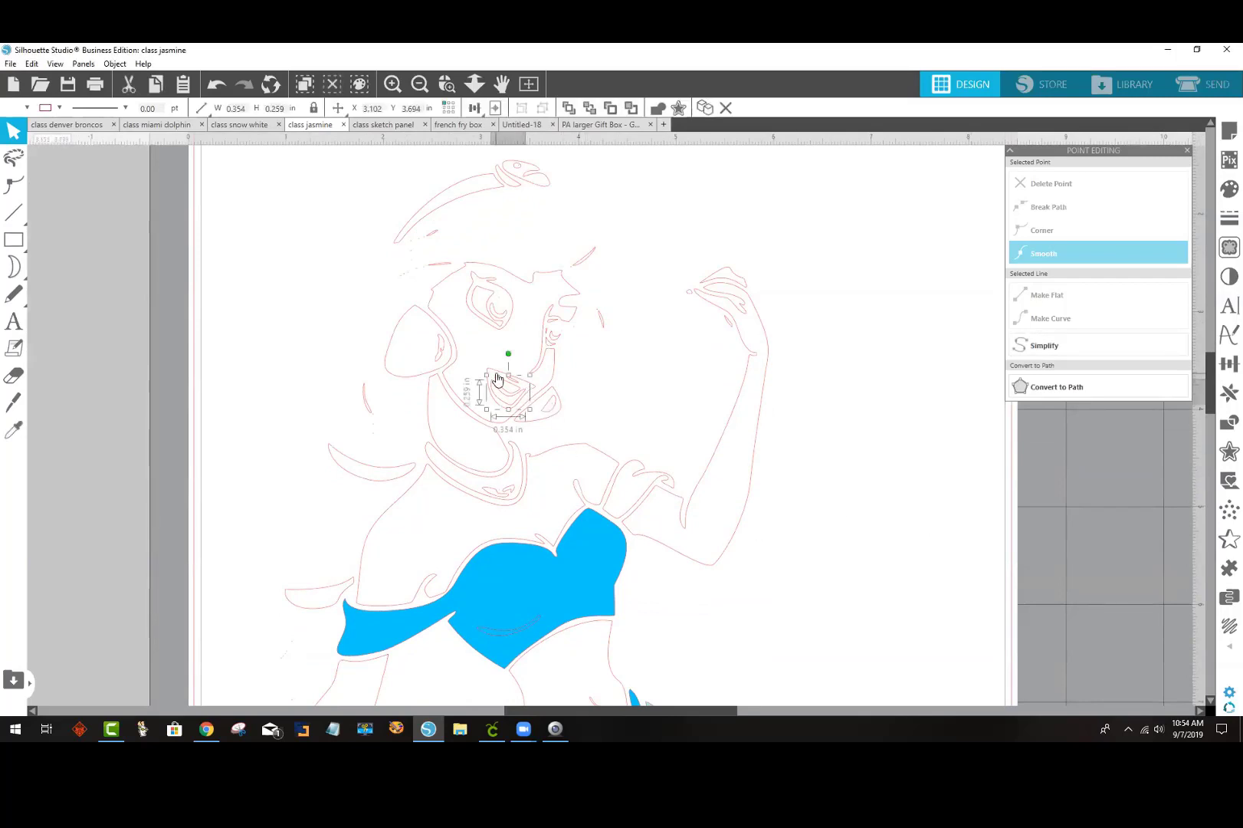
{"action": "left_click", "coordinate": [495, 375]}
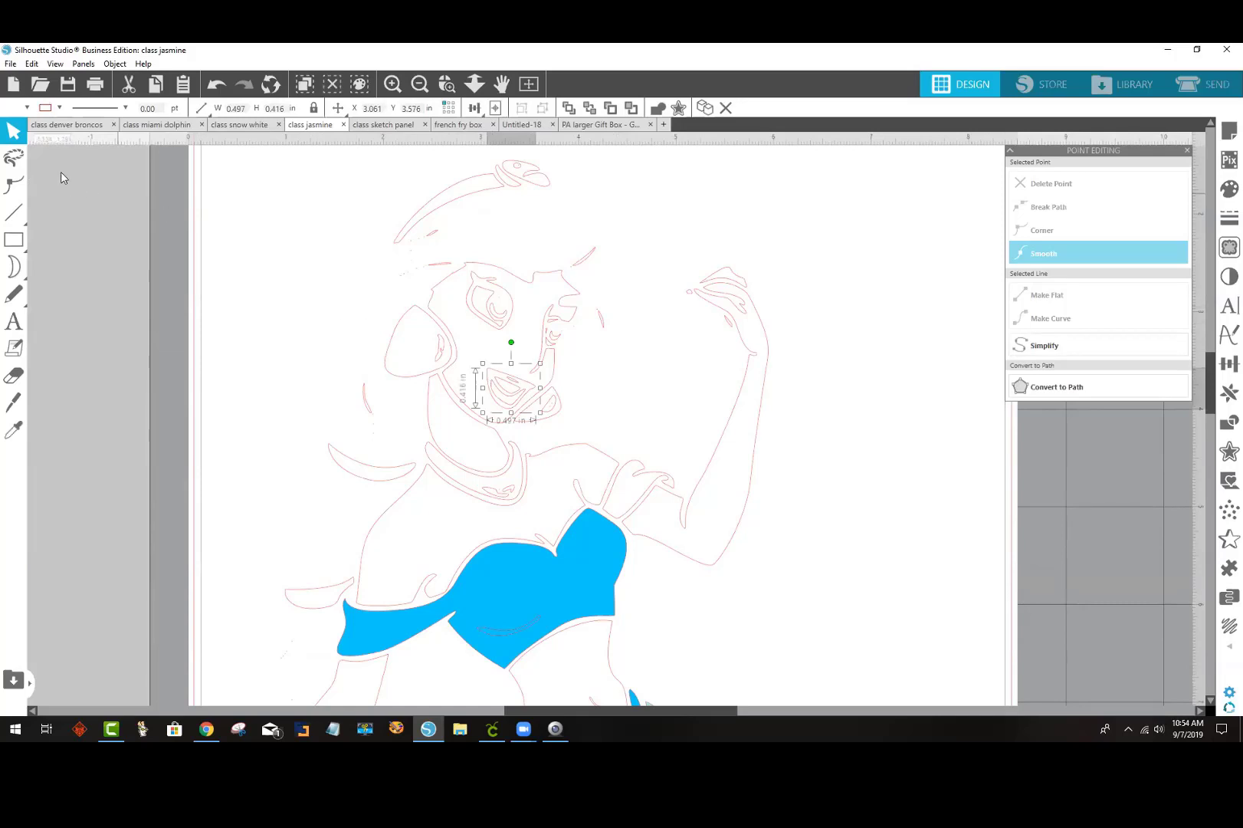
{"action": "left_click", "coordinate": [13, 109]}
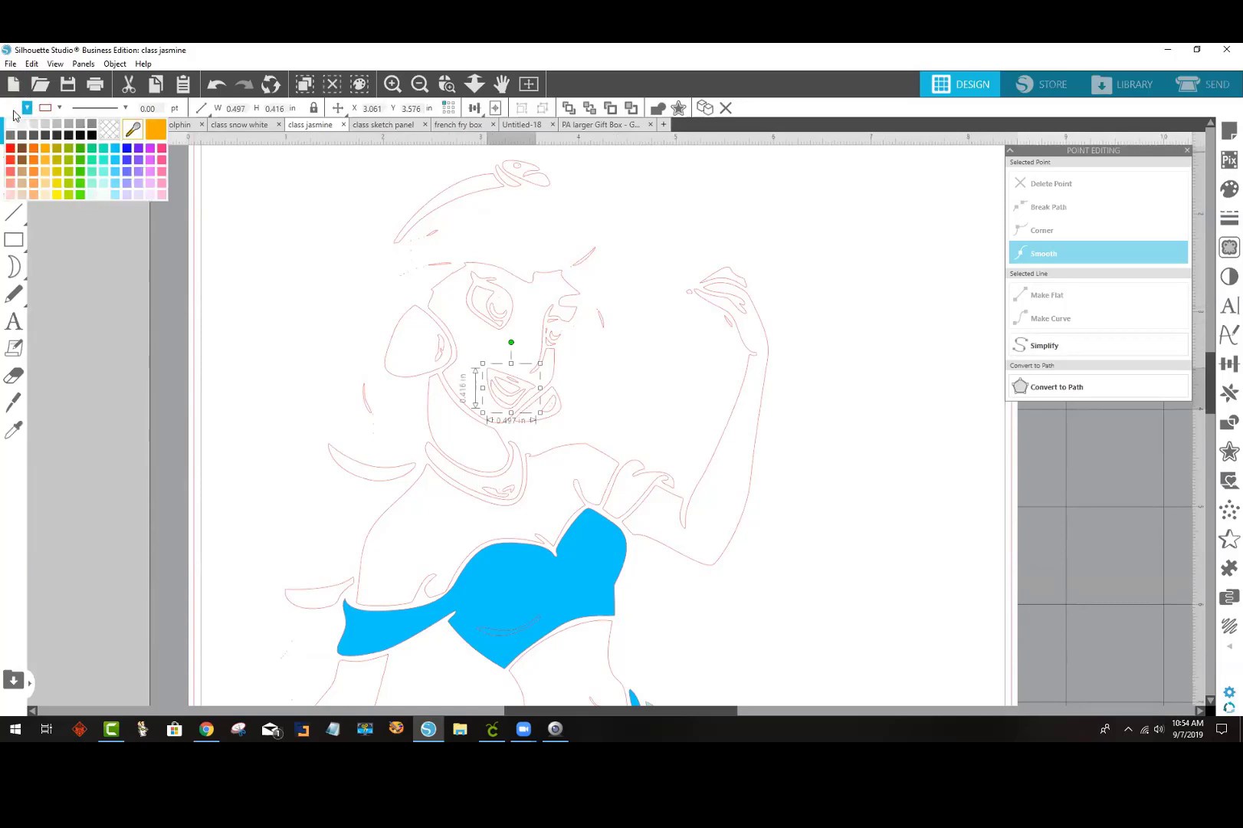
{"action": "left_click", "coordinate": [12, 156]}
{"action": "left_click", "coordinate": [276, 513]}
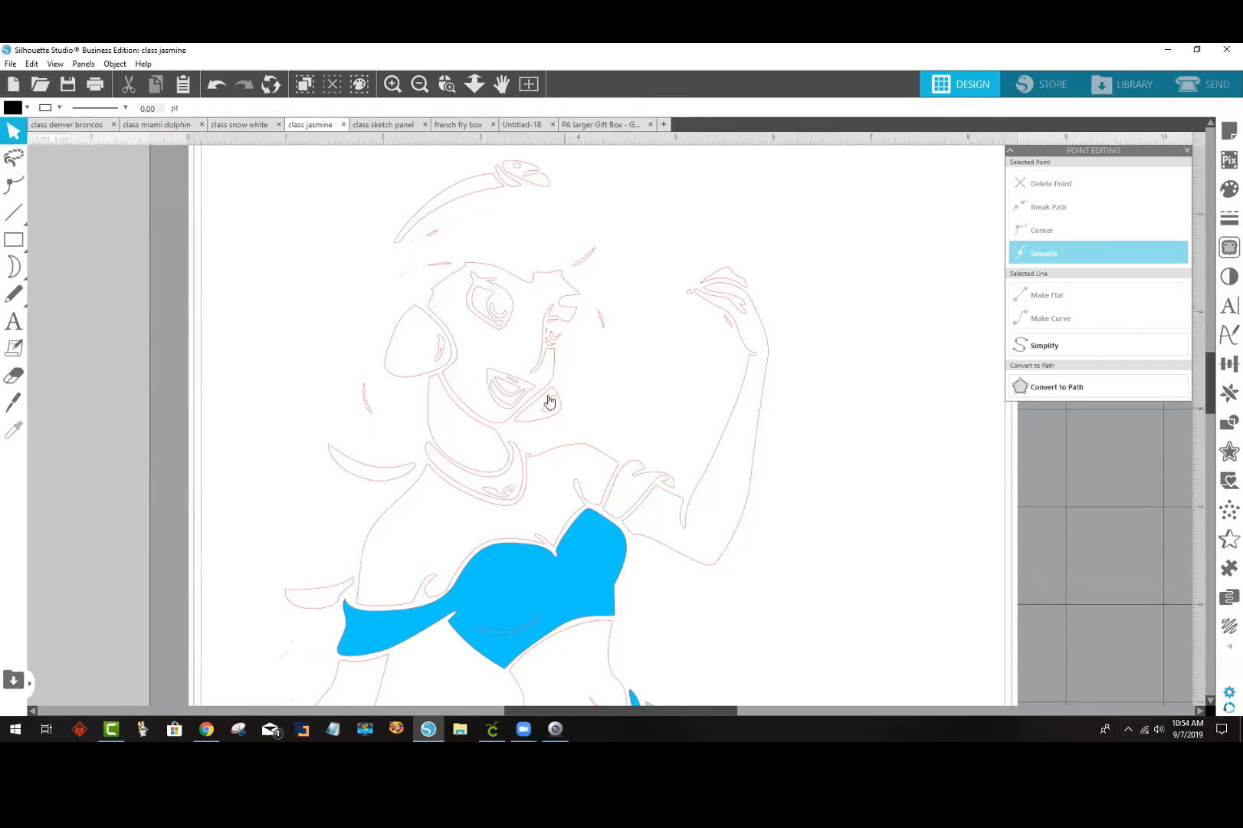
Step: Open the outer mouth outline's points and close its path at the red start point in the mouth corner
{"action": "left_click", "coordinate": [525, 387]}
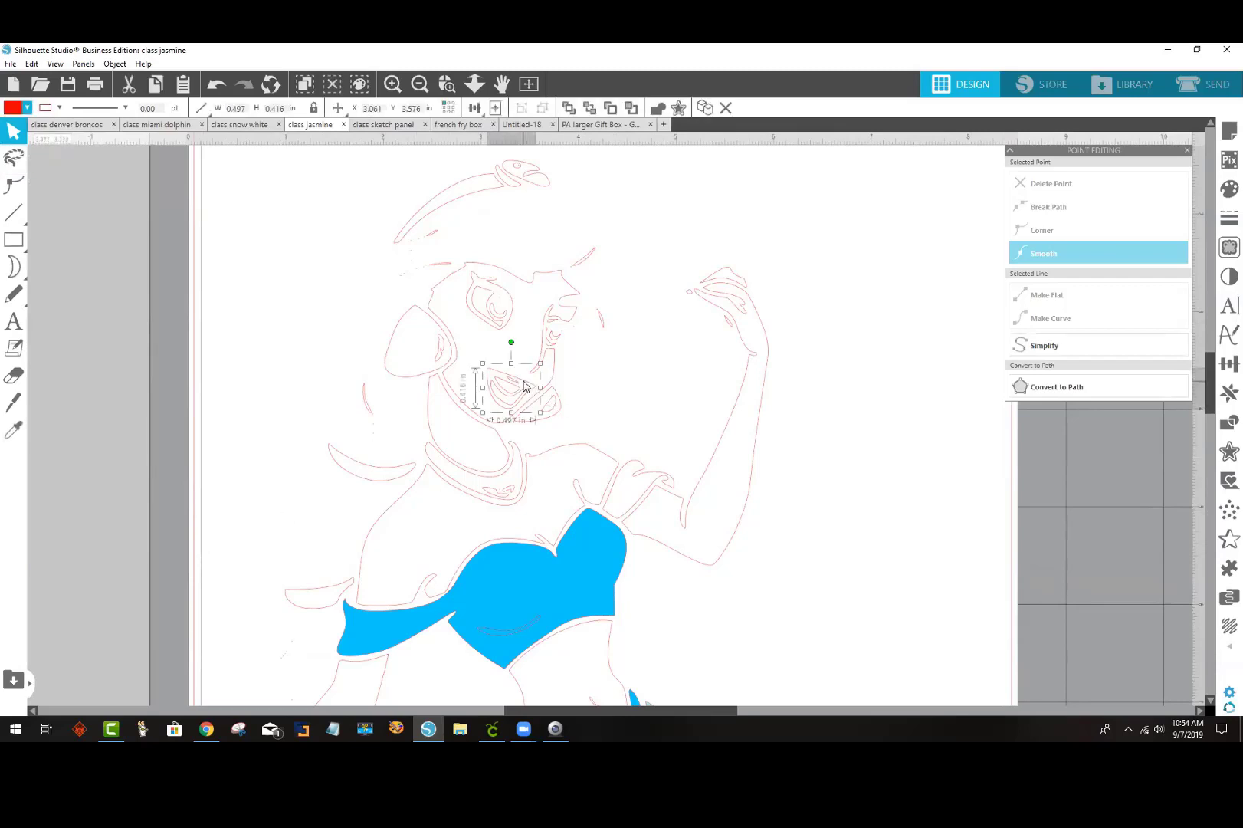
{"action": "double_click", "coordinate": [525, 387]}
{"action": "left_click", "coordinate": [535, 387]}
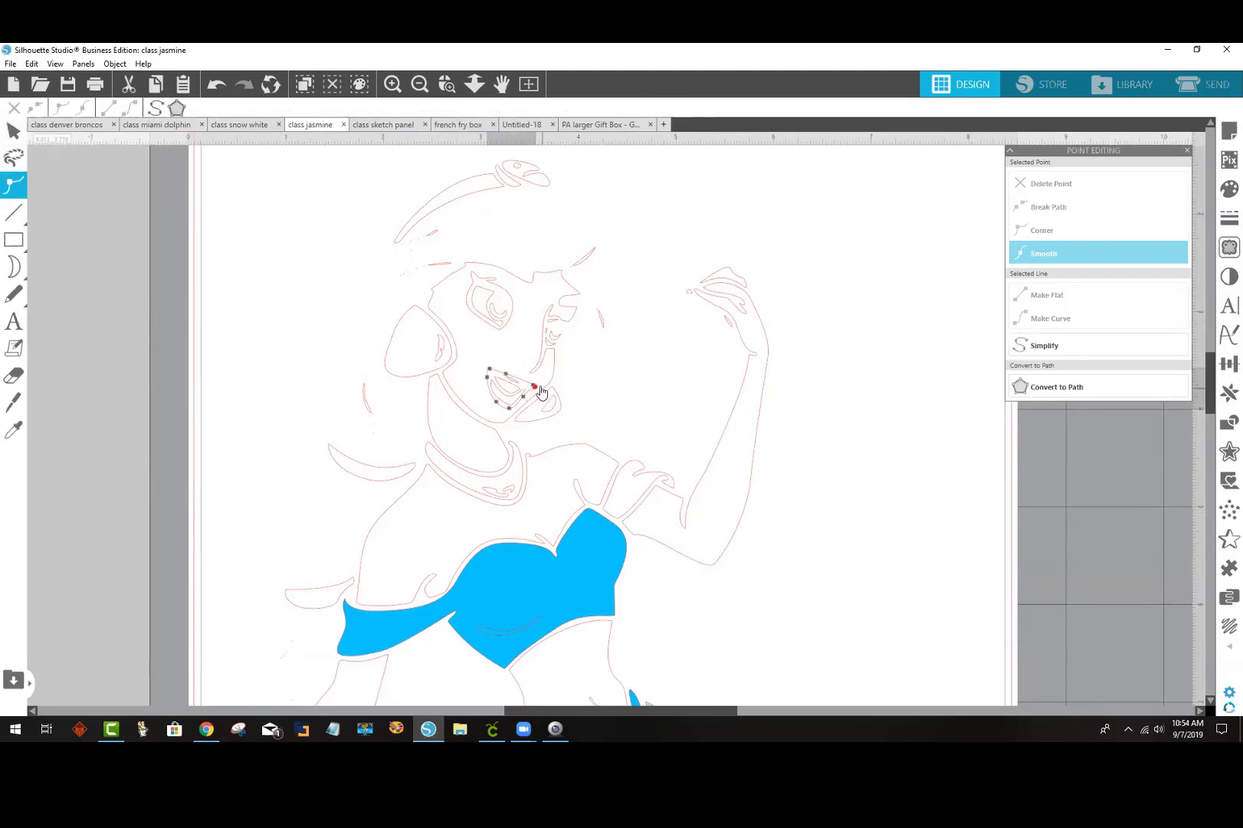
{"action": "left_click_drag", "start_coordinate": [536, 387], "coordinate": [534, 385]}
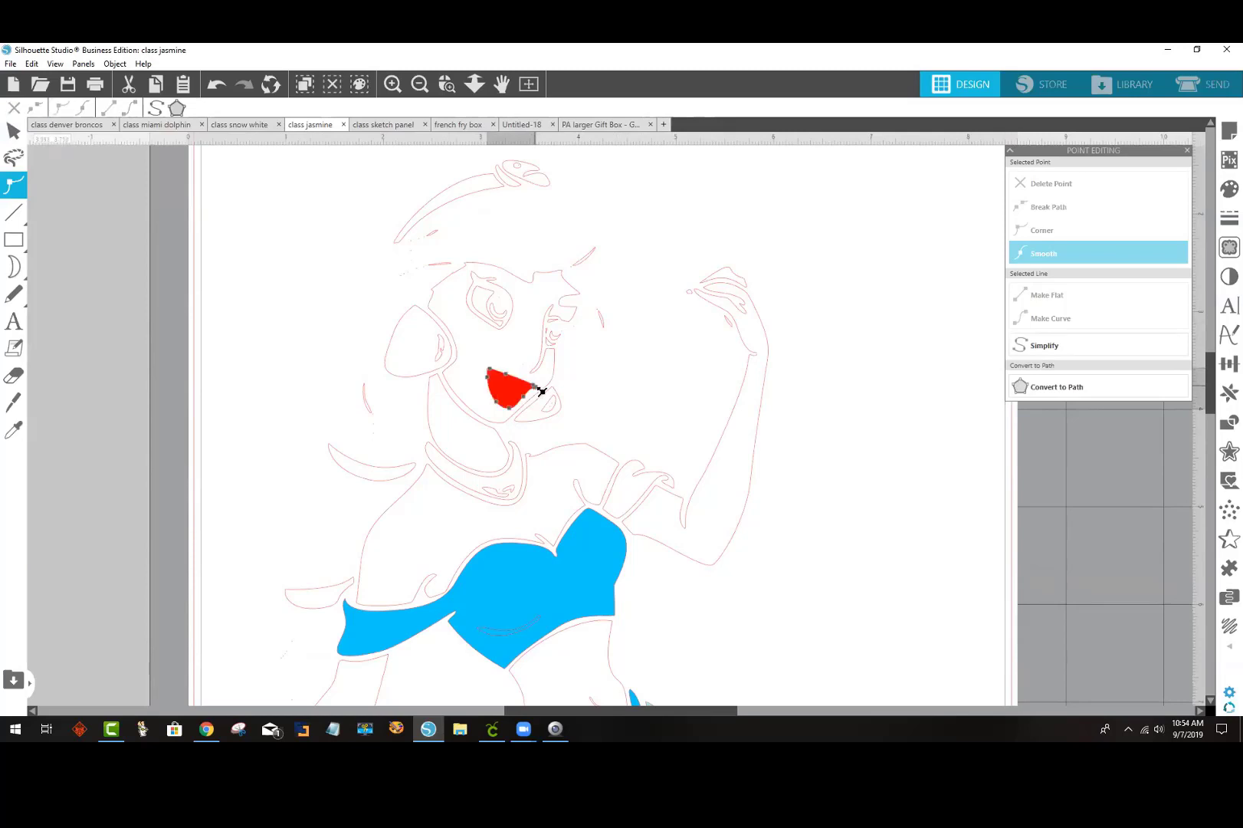
{"action": "left_click", "coordinate": [610, 369]}
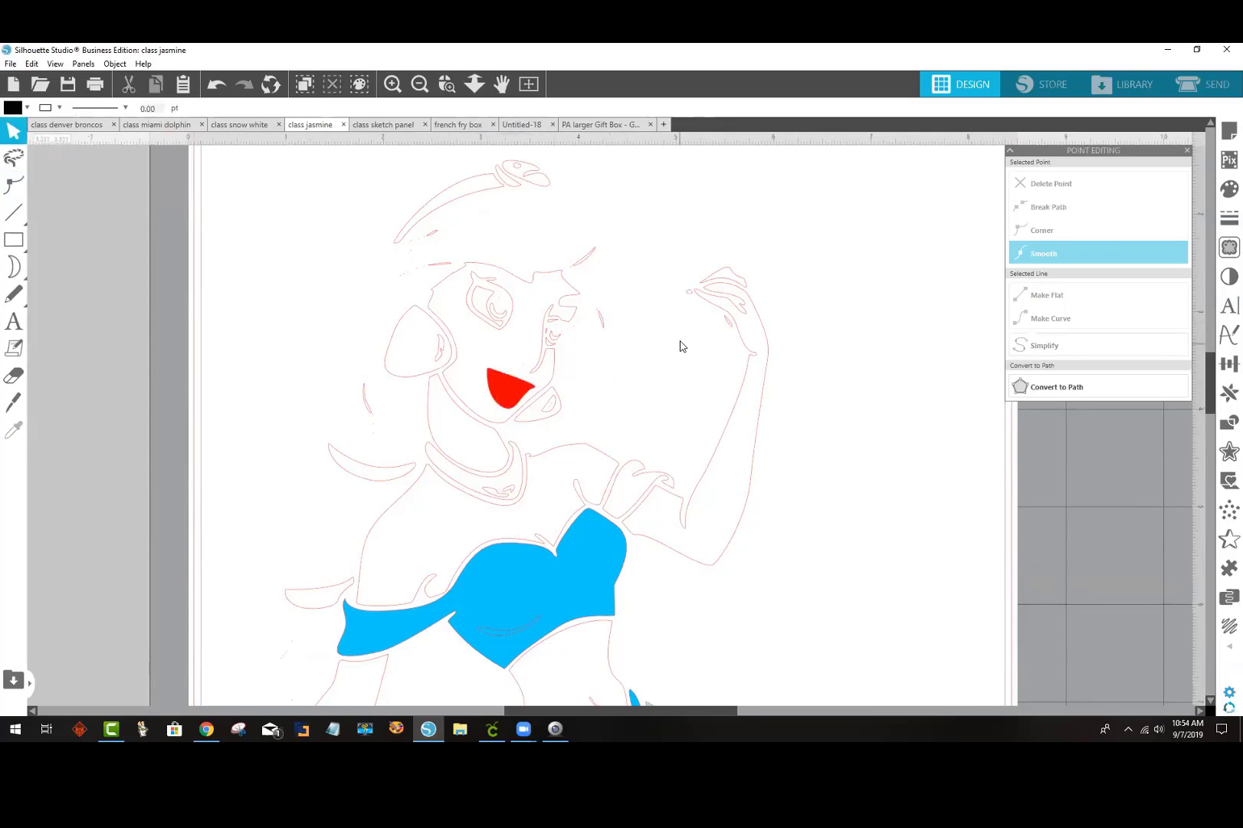
{"action": "scroll", "coordinate": [683, 343], "scroll_direction": "down", "scroll_amount": 3}
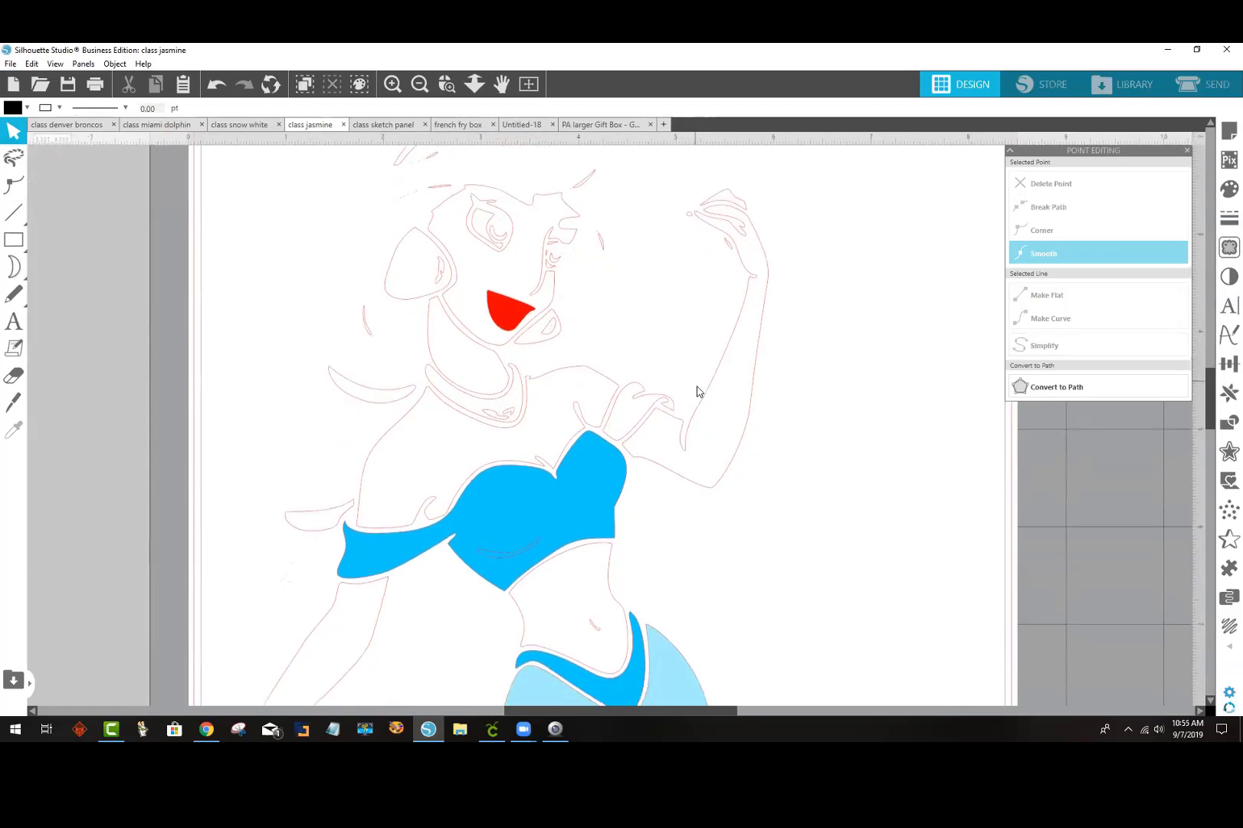
{"action": "scroll", "coordinate": [699, 394], "scroll_direction": "down", "scroll_amount": 5}
{"action": "scroll", "coordinate": [711, 416], "scroll_direction": "up", "scroll_amount": 6}
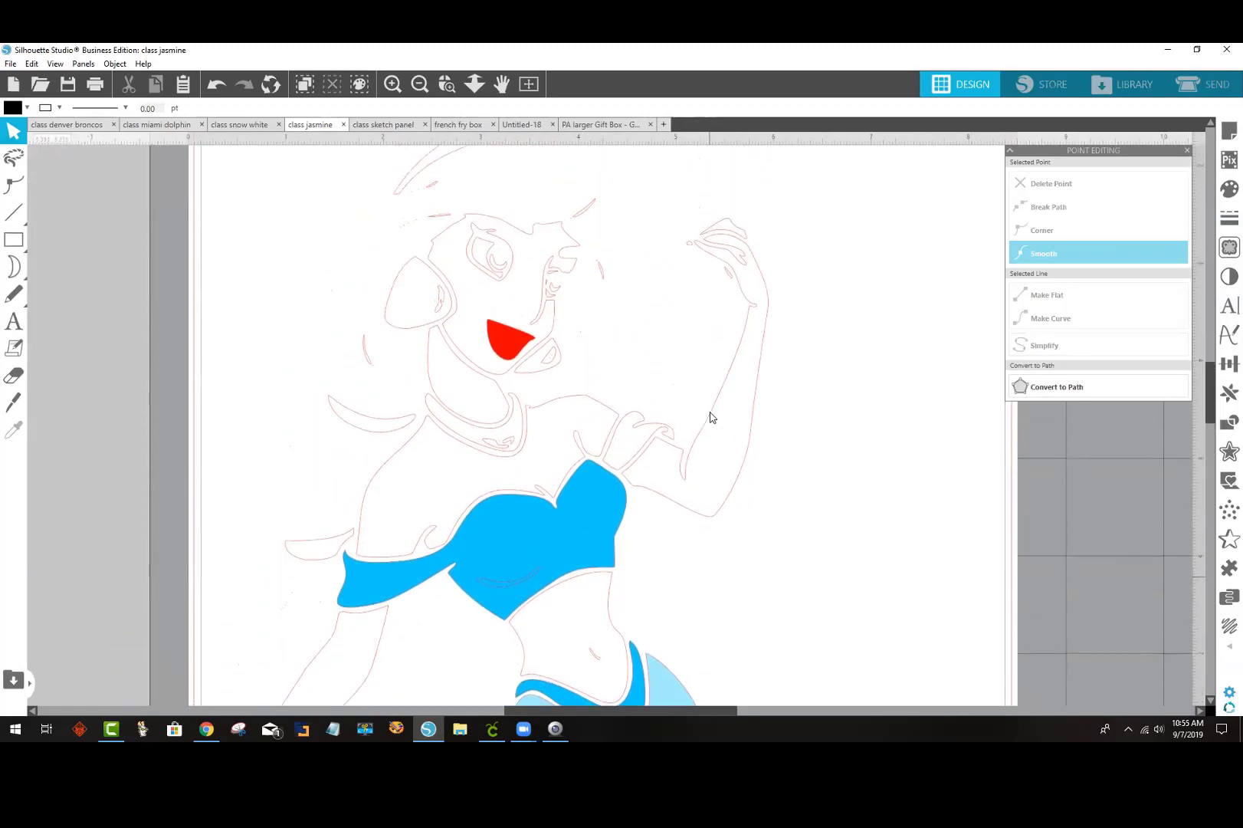
{"action": "scroll", "coordinate": [710, 416], "scroll_direction": "up", "scroll_amount": 5}
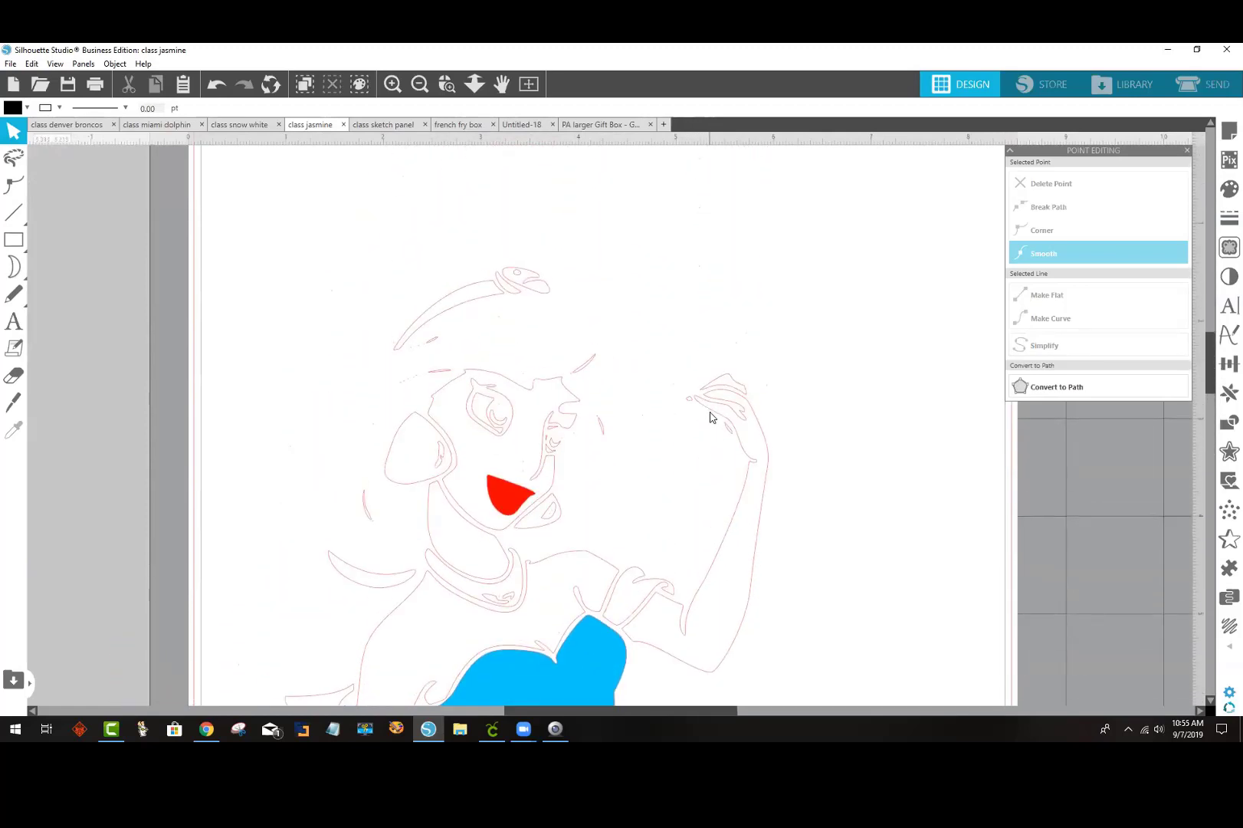
{"action": "scroll", "coordinate": [732, 445], "scroll_direction": "down", "scroll_amount": 1}
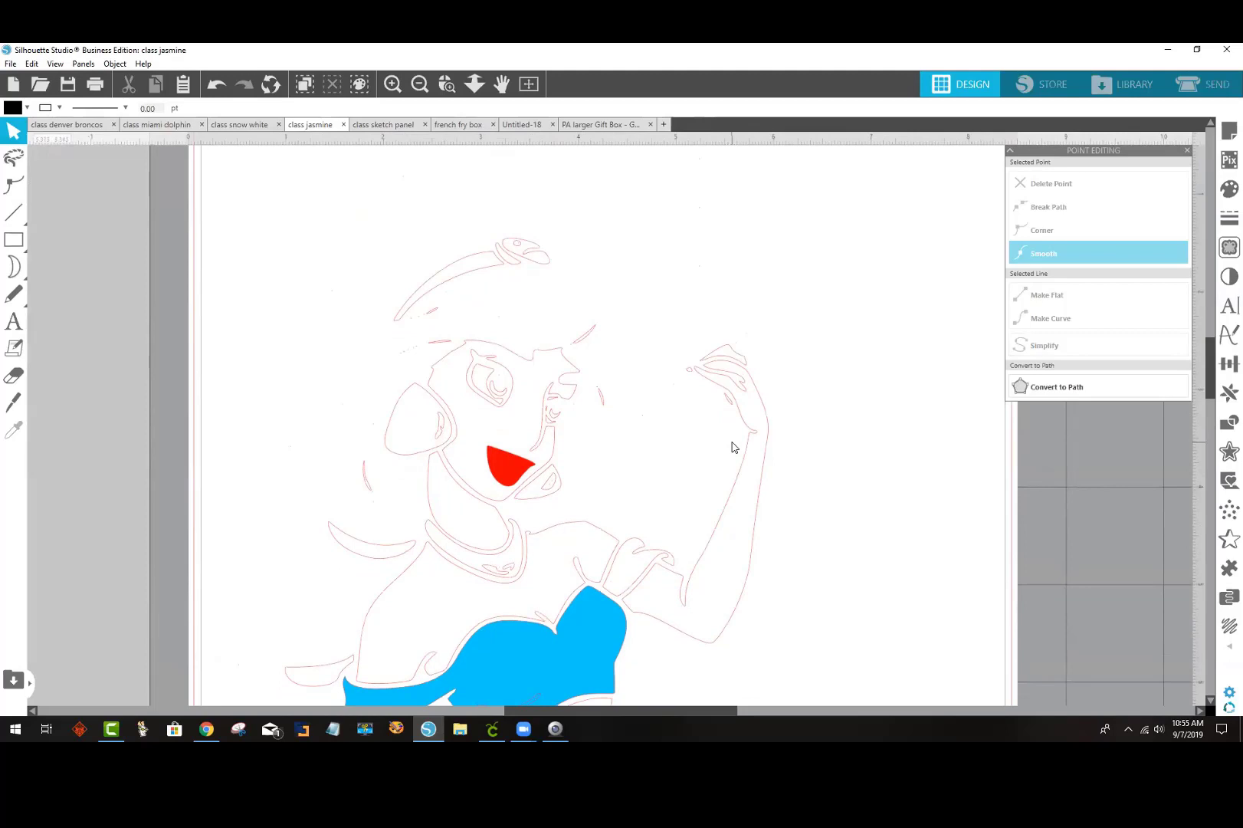